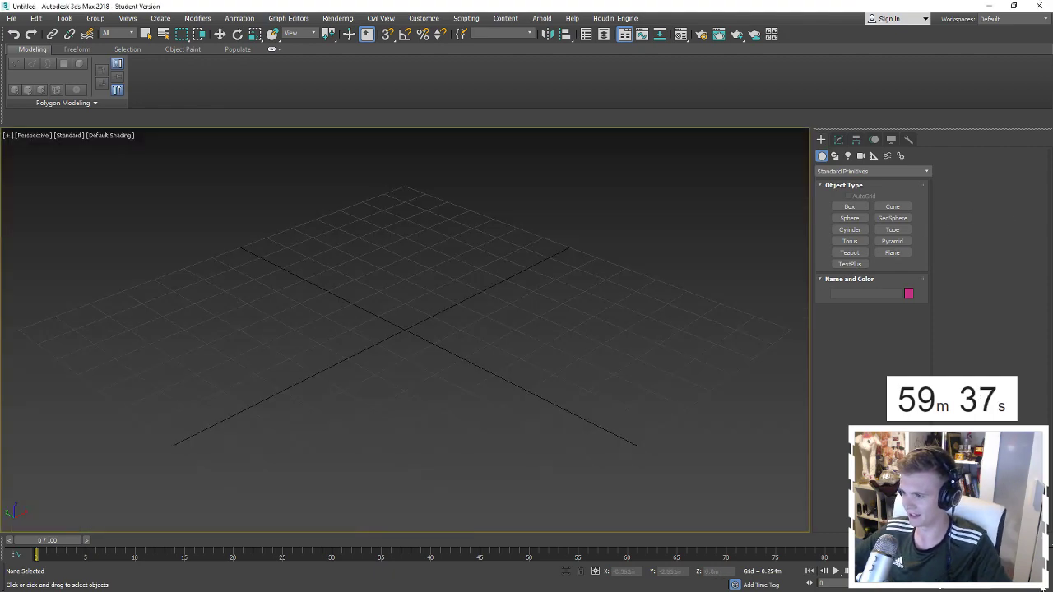
# In a maximized Perspective view, create a wide cylinder with its X and Y at 0.
pyautogui.hotkey('alt', 'w')
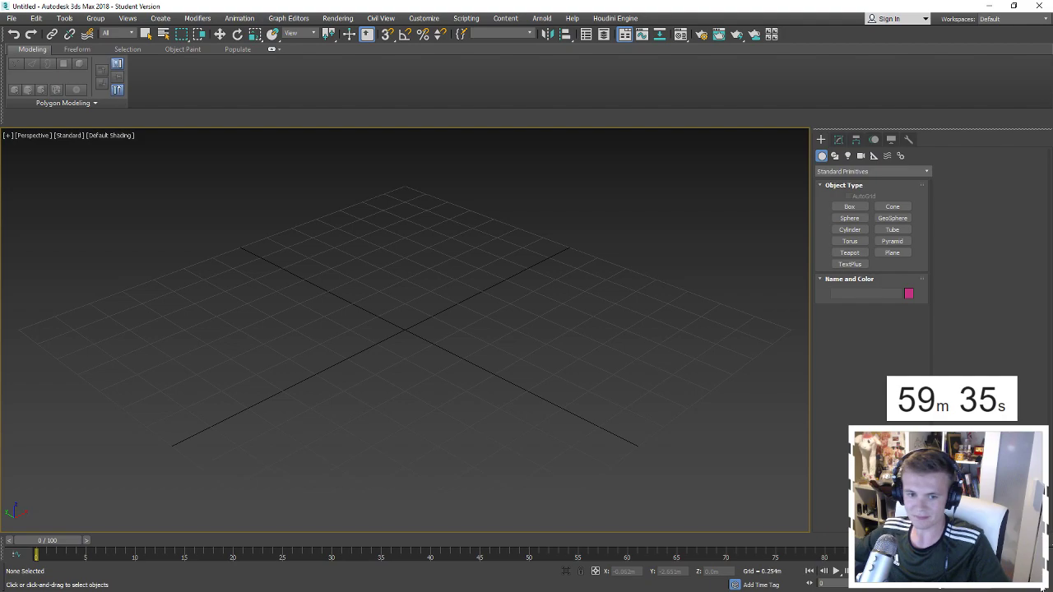
pyautogui.click(827, 155)
pyautogui.click(850, 229)
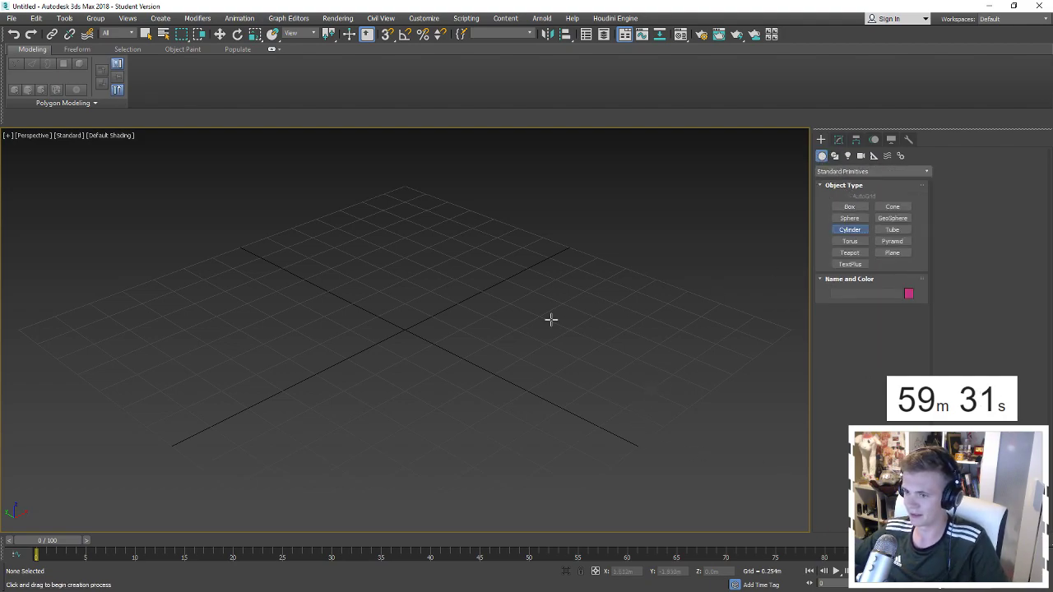
pyautogui.moveTo(388, 325); pyautogui.dragTo(482, 294)
pyautogui.click(482, 294)
pyautogui.rightClick(724, 435)
pyautogui.press('w')
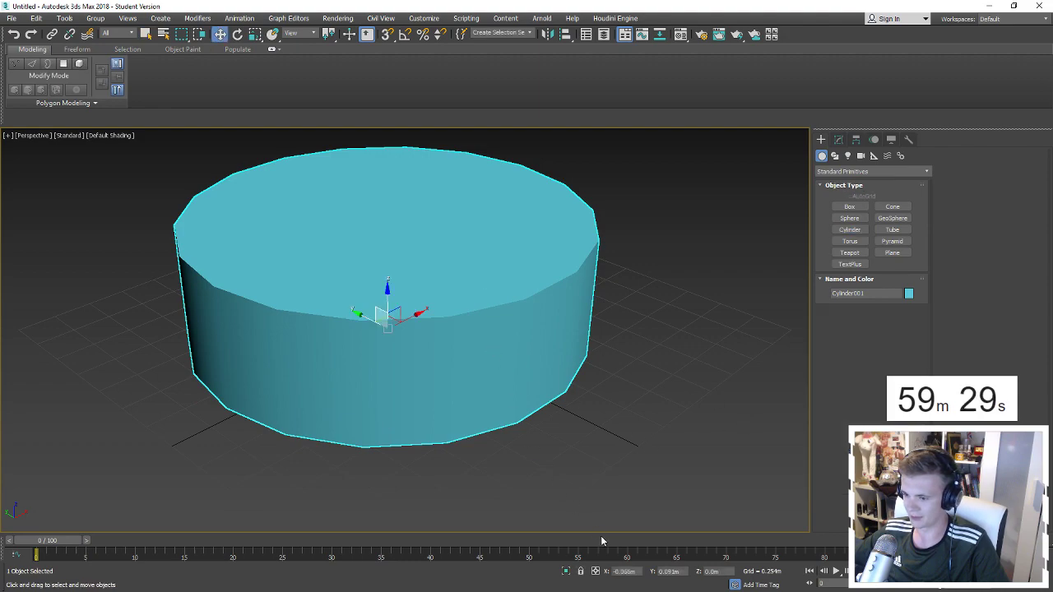
pyautogui.rightClick(646, 573)
pyautogui.rightClick(693, 574)
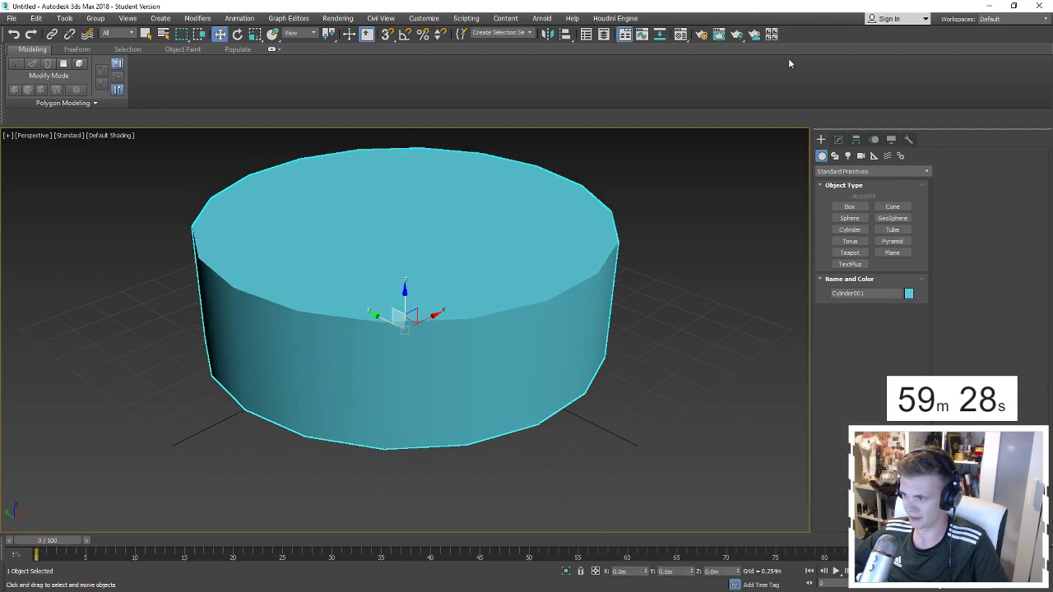
# Raise the cylinder's sides, set 1 height segment, show edged faces, and convert to Editable Poly.
pyautogui.click(838, 138)
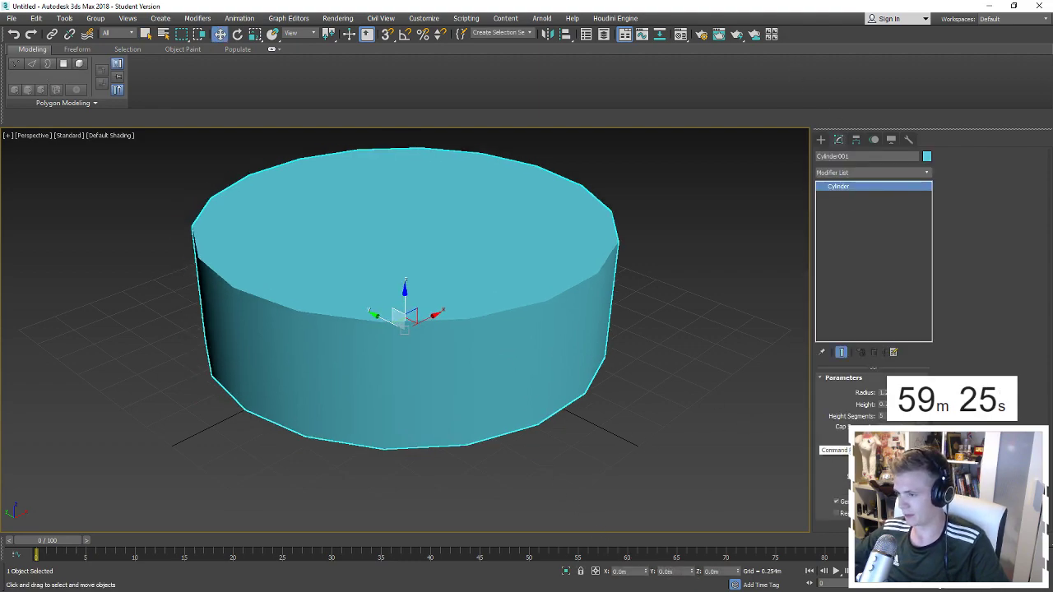
pyautogui.press('Return')
pyautogui.rightClick(392, 354)
pyautogui.press('F4')
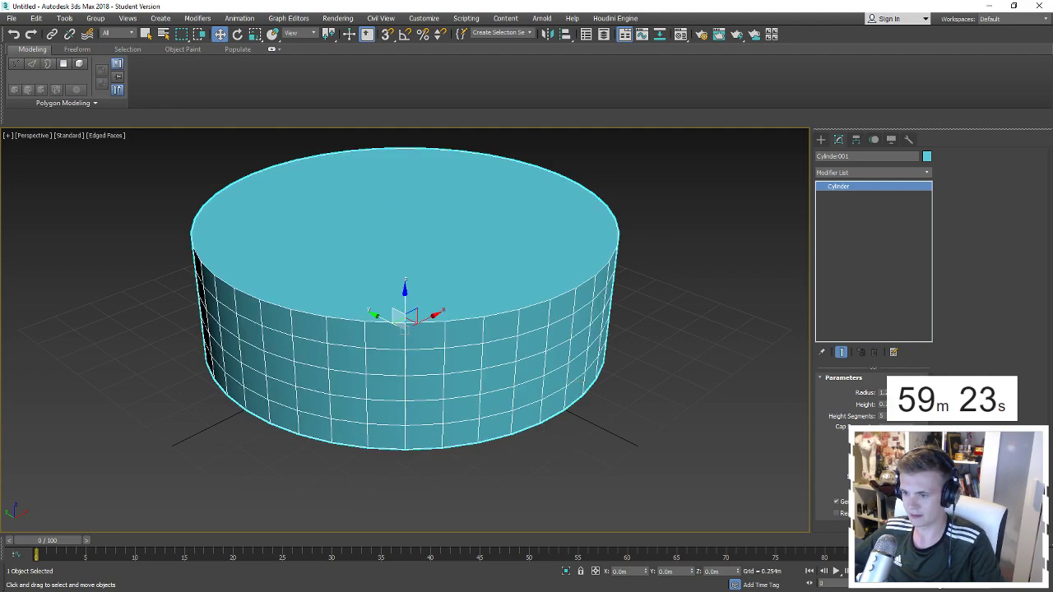
pyautogui.rightClick(912, 422)
pyautogui.rightClick(635, 415)
pyautogui.click(674, 420)
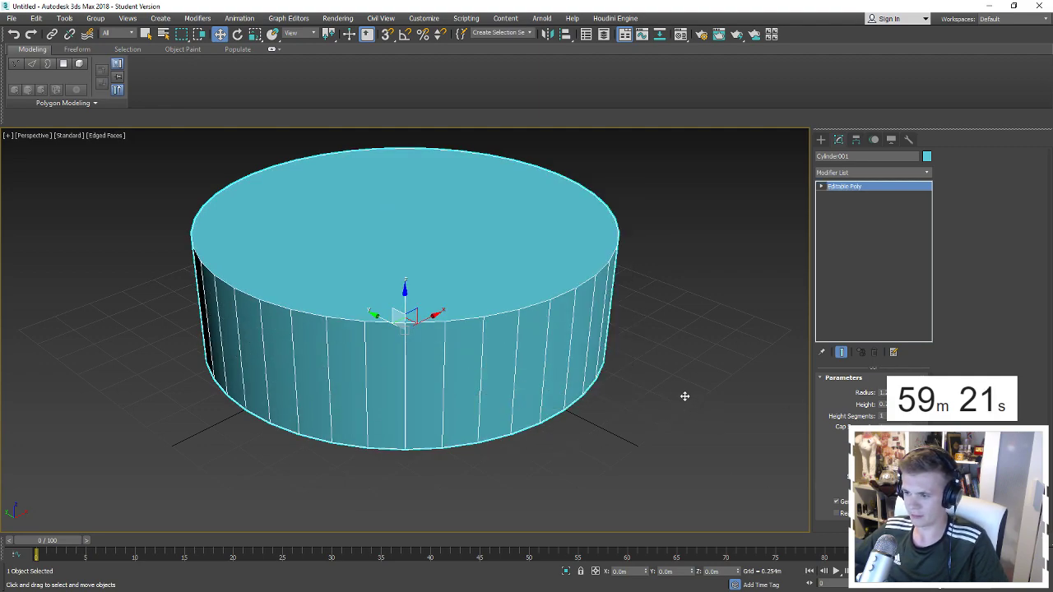
# Apply the first Material Editor slot's plain grey material to the cylinder.
pyautogui.press('m')
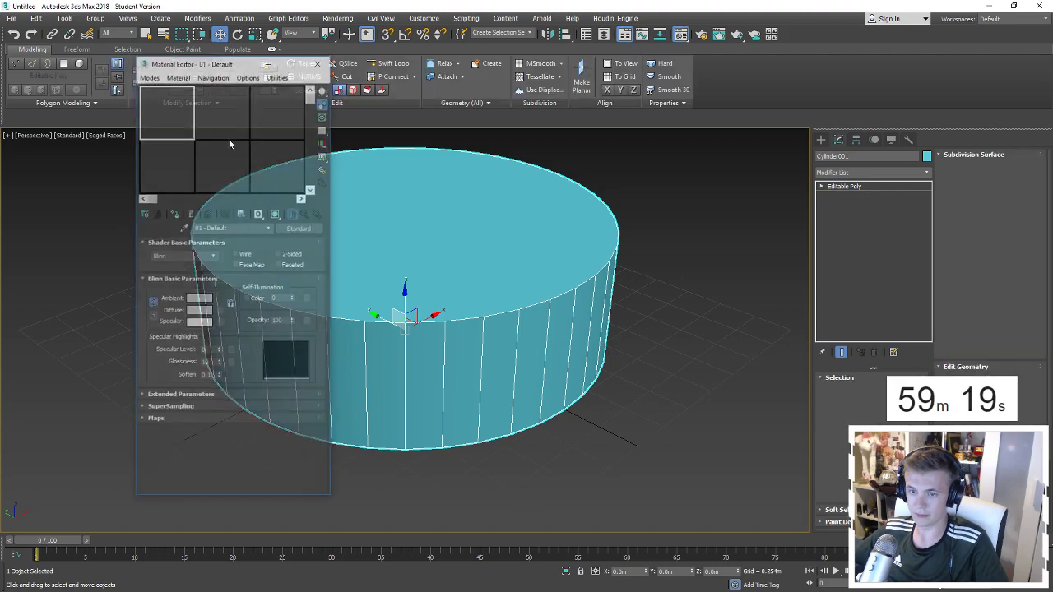
pyautogui.moveTo(170, 109); pyautogui.dragTo(460, 246)
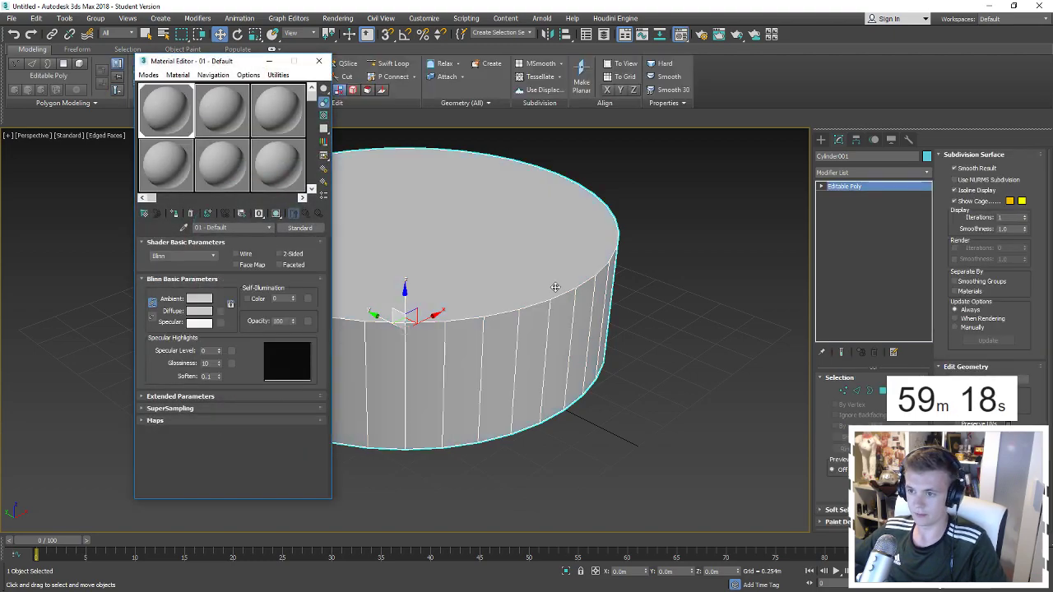
pyautogui.click(319, 60)
pyautogui.click(927, 155)
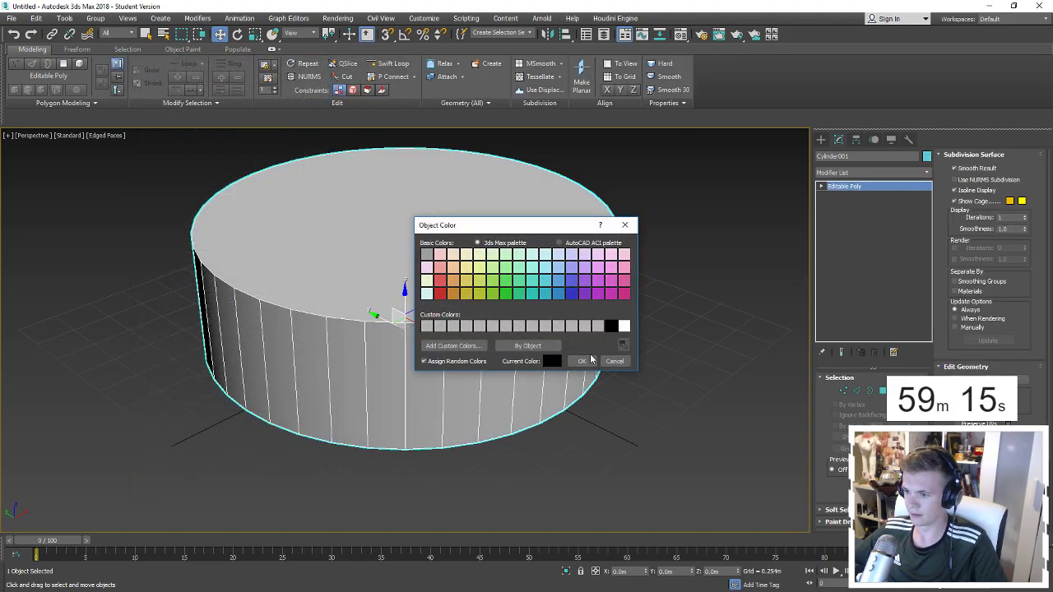
pyautogui.click(582, 361)
pyautogui.click(123, 206)
# Save the scene as phone.max and reselect the cylinder.
pyautogui.click(11, 18)
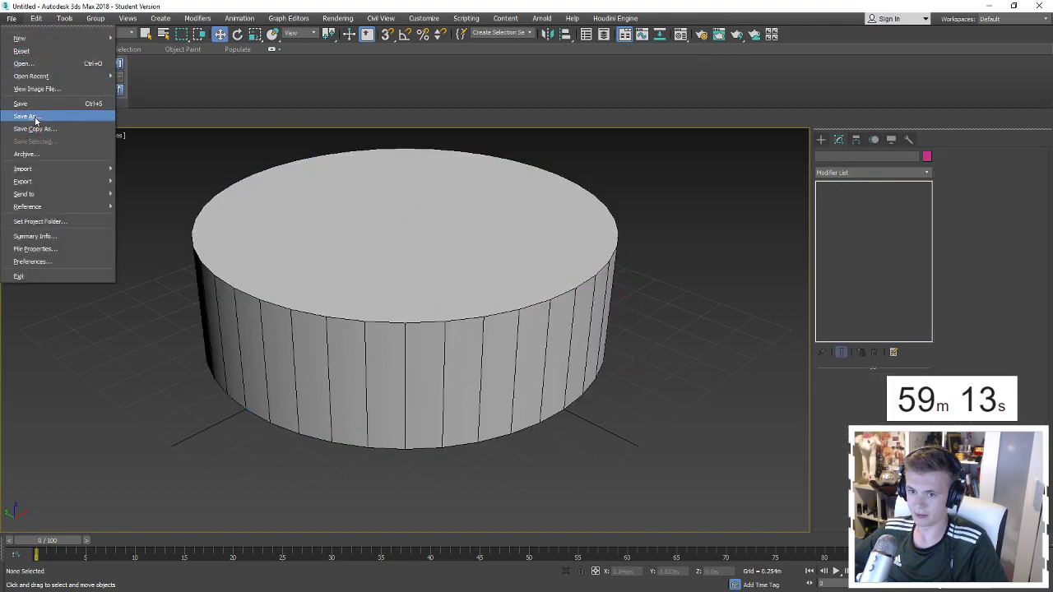
pyautogui.click(36, 120)
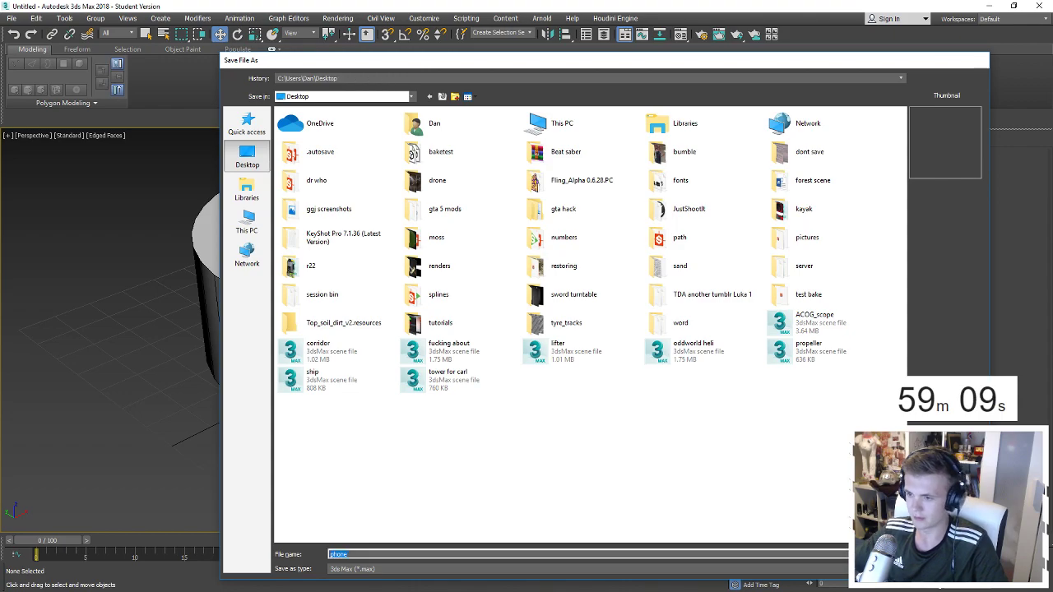
pyautogui.press('Return')
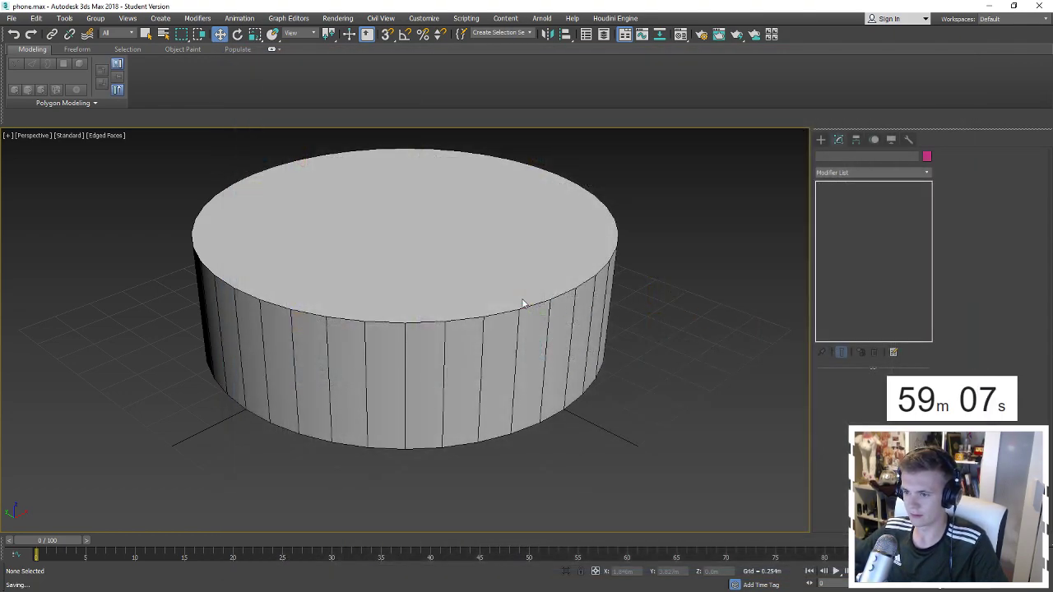
pyautogui.click(524, 302)
# Lower the cylinder's top face to shorten it, then delete that face.
pyautogui.press('4')
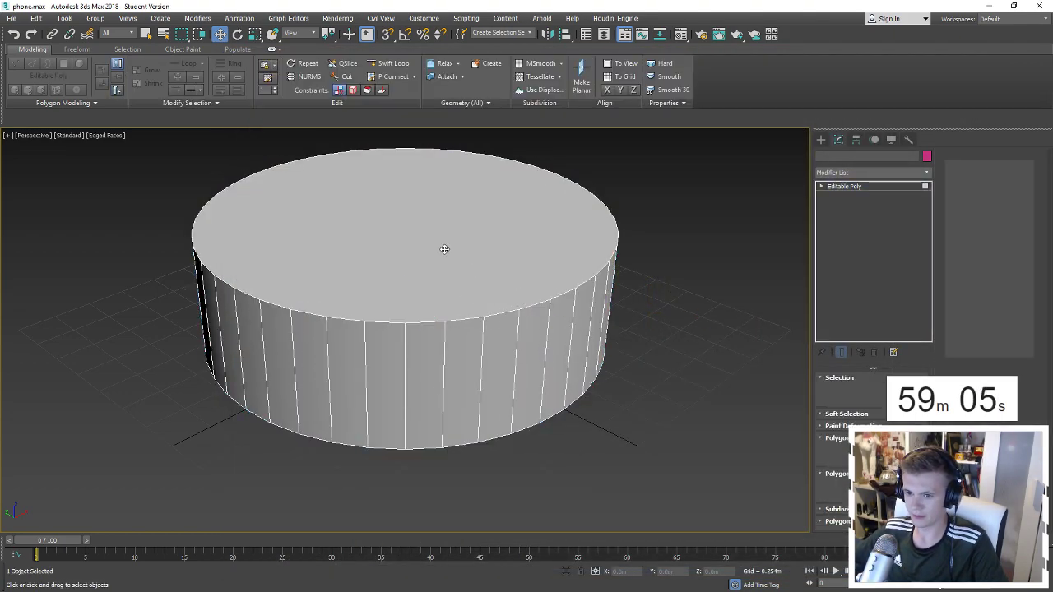
pyautogui.click(449, 264)
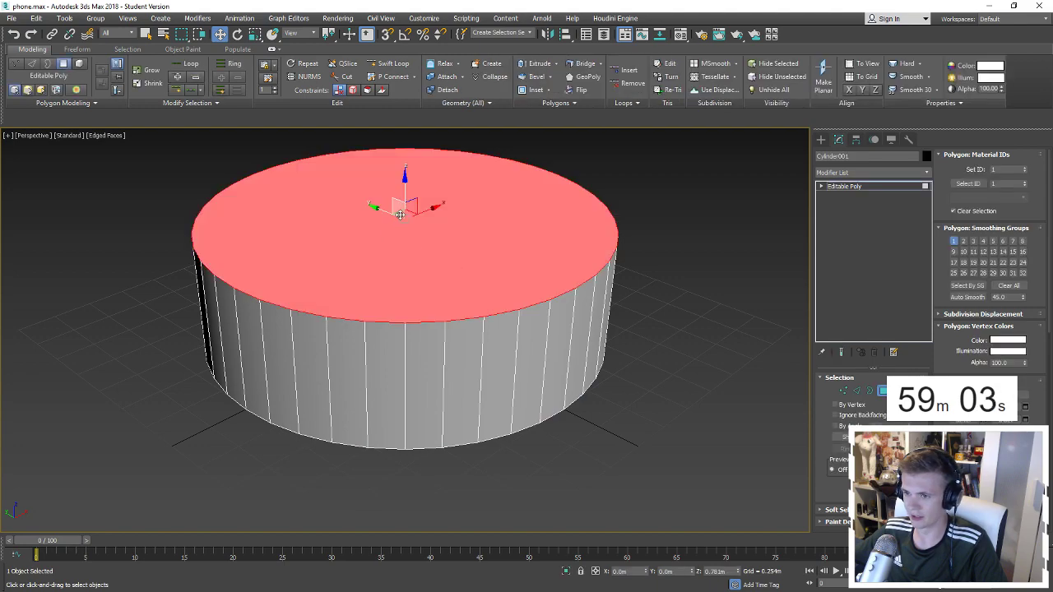
pyautogui.moveTo(399, 215); pyautogui.dragTo(402, 276)
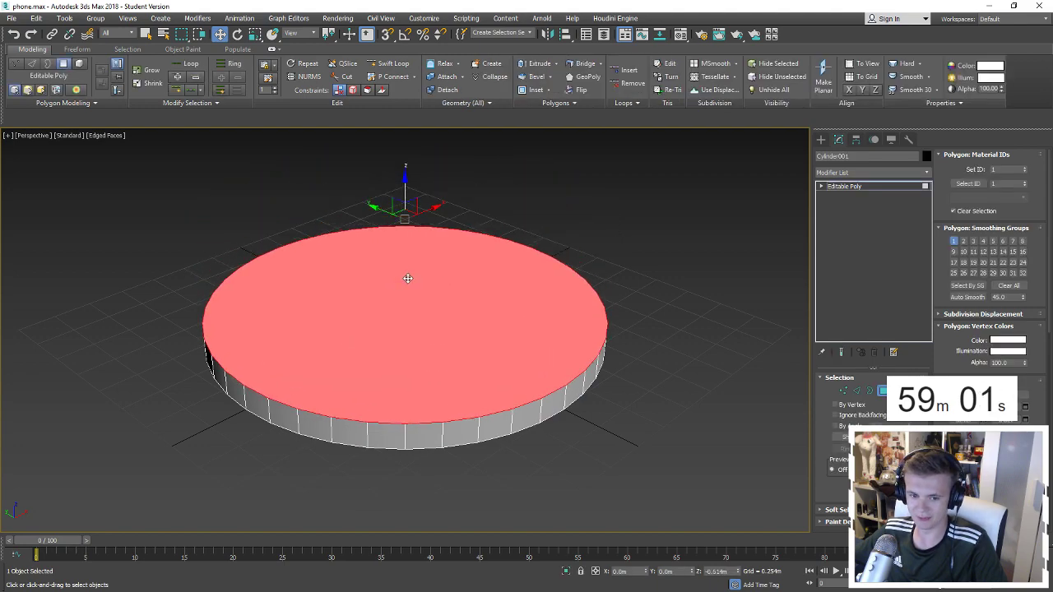
pyautogui.press('Delete')
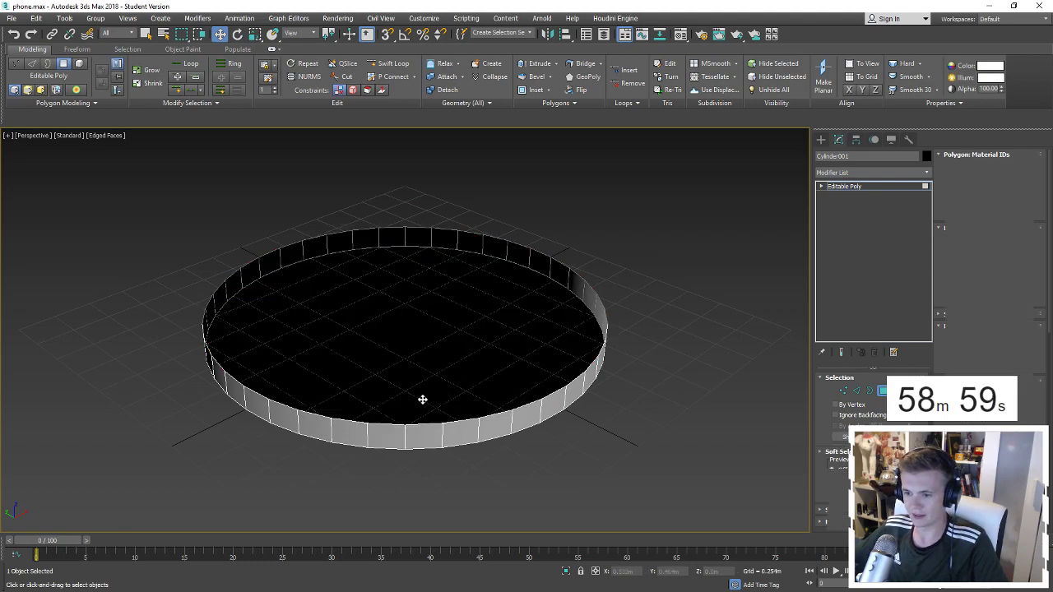
# Select the open rim loop, lower it, and shift-scale and shift-move it into a lip and inner wall.
pyautogui.press('2')
pyautogui.doubleClick(390, 424)
pyautogui.moveTo(402, 278)
pyautogui.mouseDown()
pyautogui.moveTo(419, 296)
pyautogui.moveTo(404, 339)
pyautogui.mouseUp()
pyautogui.press('r')
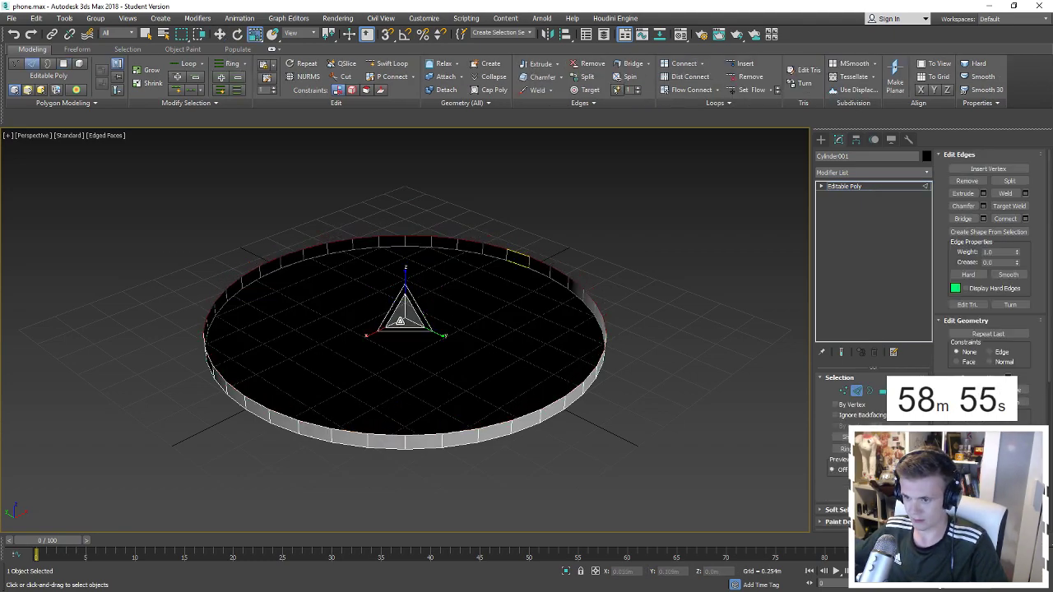
pyautogui.press('w')
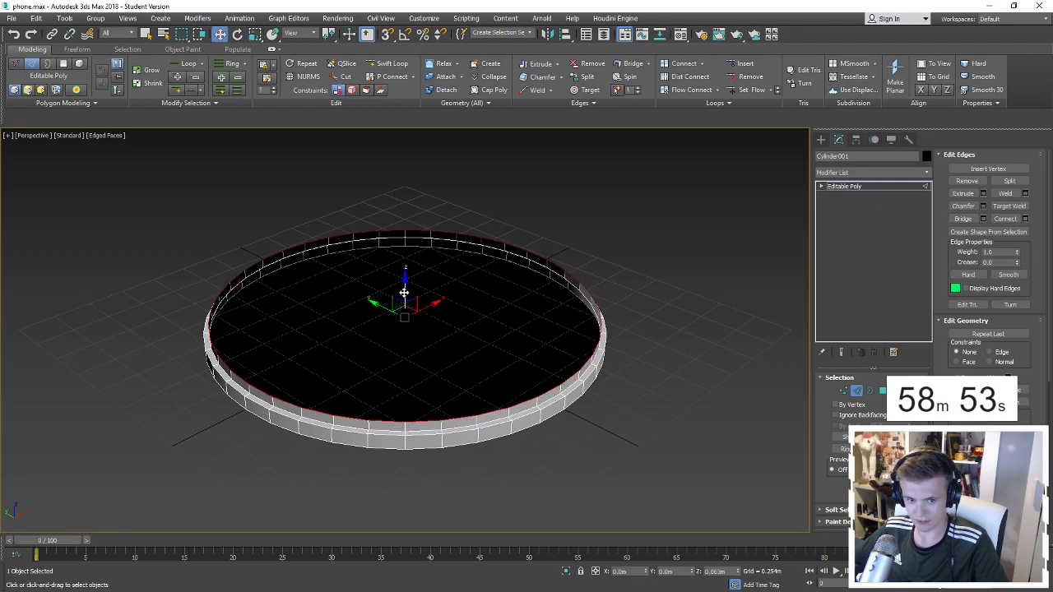
pyautogui.keyDown('shift'); pyautogui.moveTo(404, 293); pyautogui.dragTo(409, 308); pyautogui.keyUp('shift')
pyautogui.press('r')
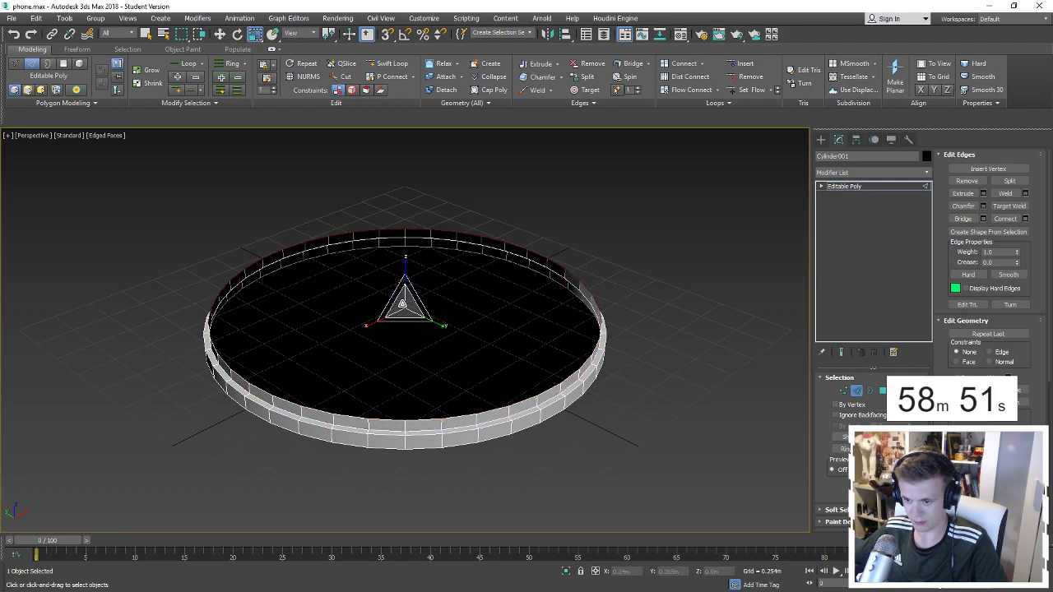
pyautogui.press('w')
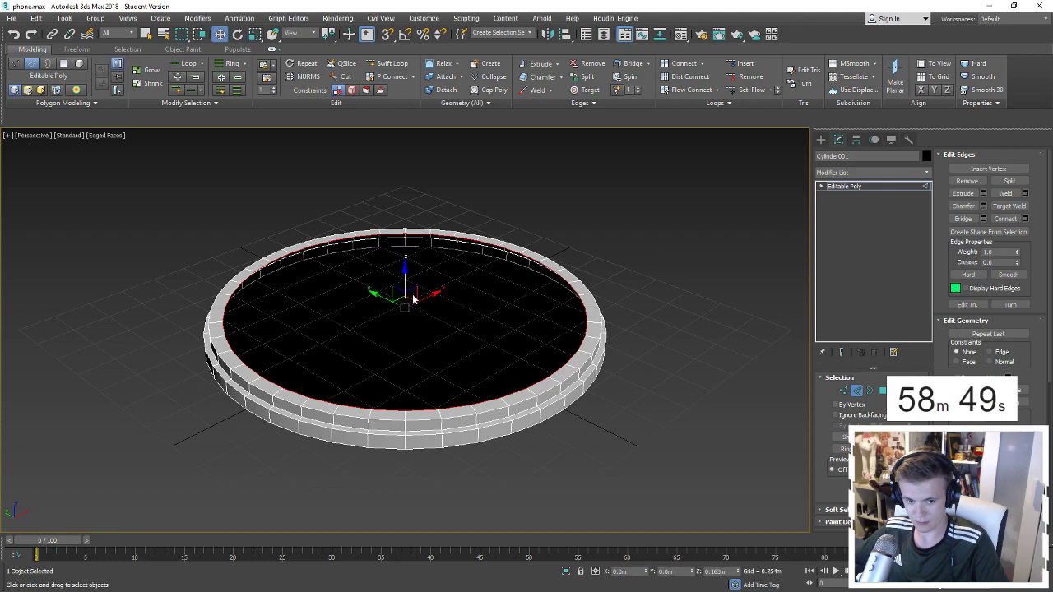
# Extrude the rim into another wall band, then inward into a flat upper ring.
pyautogui.moveTo(412, 291)
pyautogui.keyDown('shift'); pyautogui.mouseDown()
pyautogui.moveTo(401, 301)
pyautogui.moveTo(400, 201)
pyautogui.moveTo(407, 212)
pyautogui.moveTo(395, 161)
pyautogui.mouseUp(); pyautogui.keyUp('shift')
pyautogui.press('r')
pyautogui.press('w')
pyautogui.press('r')
pyautogui.press('w')
pyautogui.press('r')
pyautogui.press('w')
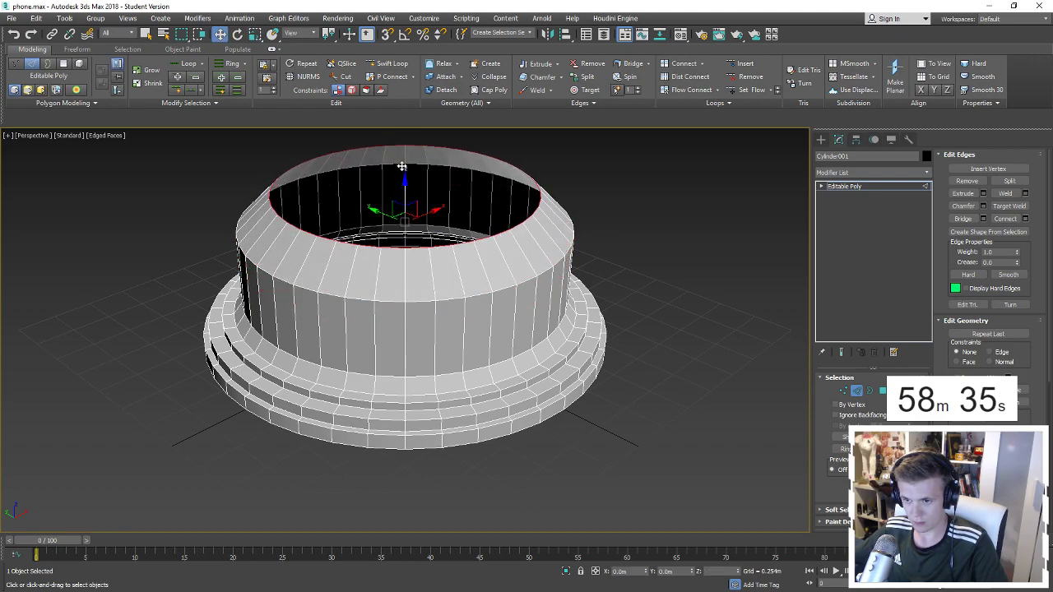
# Scale and raise the inner rim loop to widen the top ring.
pyautogui.press('r')
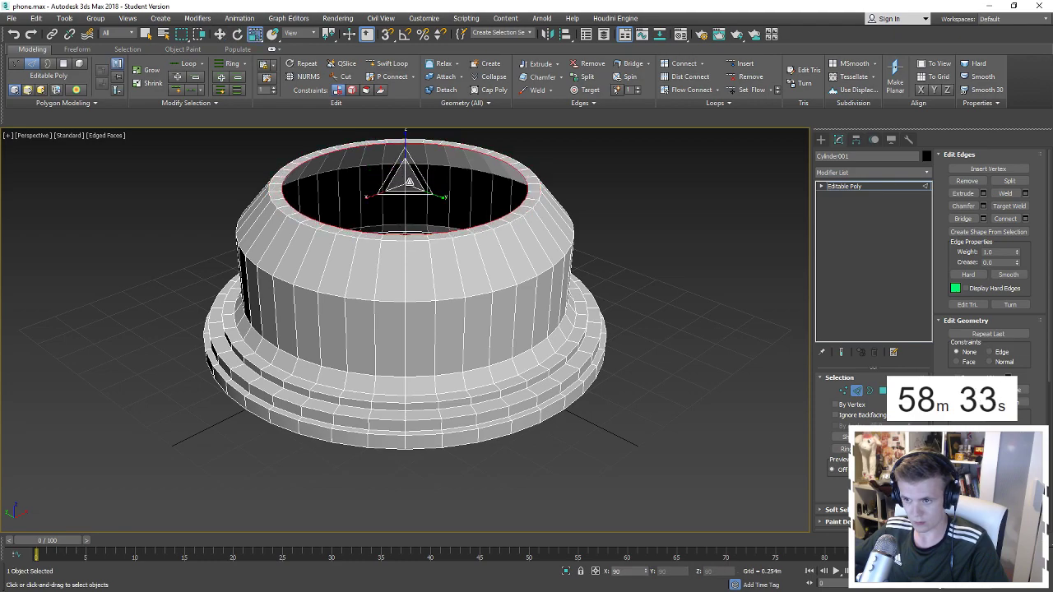
pyautogui.moveTo(403, 171)
pyautogui.mouseDown()
pyautogui.moveTo(413, 185)
pyautogui.moveTo(412, 175)
pyautogui.mouseUp()
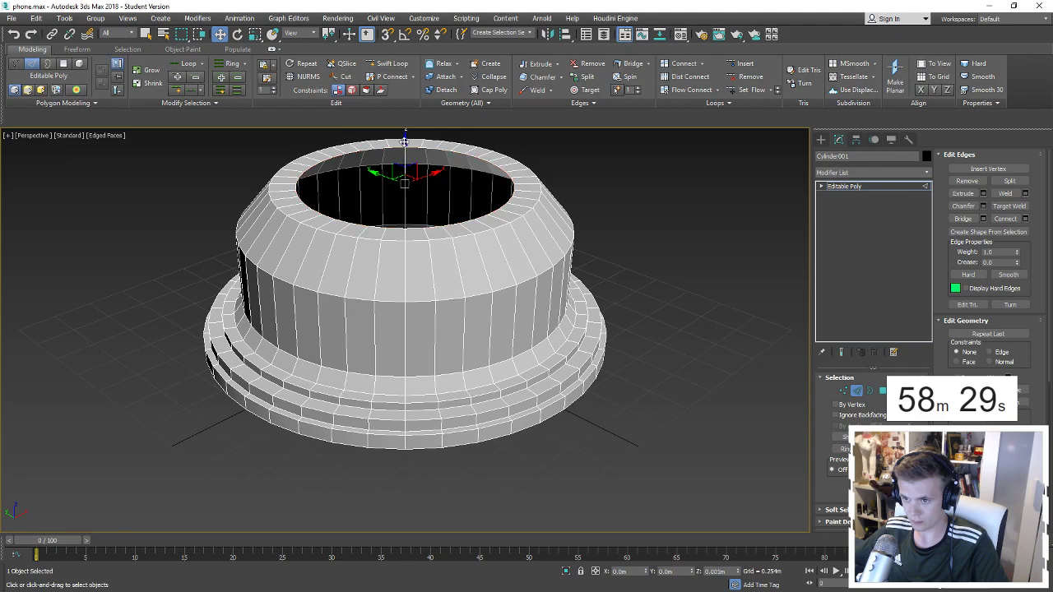
pyautogui.moveTo(412, 175)
pyautogui.mouseDown()
pyautogui.moveTo(407, 162)
pyautogui.moveTo(408, 173)
pyautogui.mouseUp()
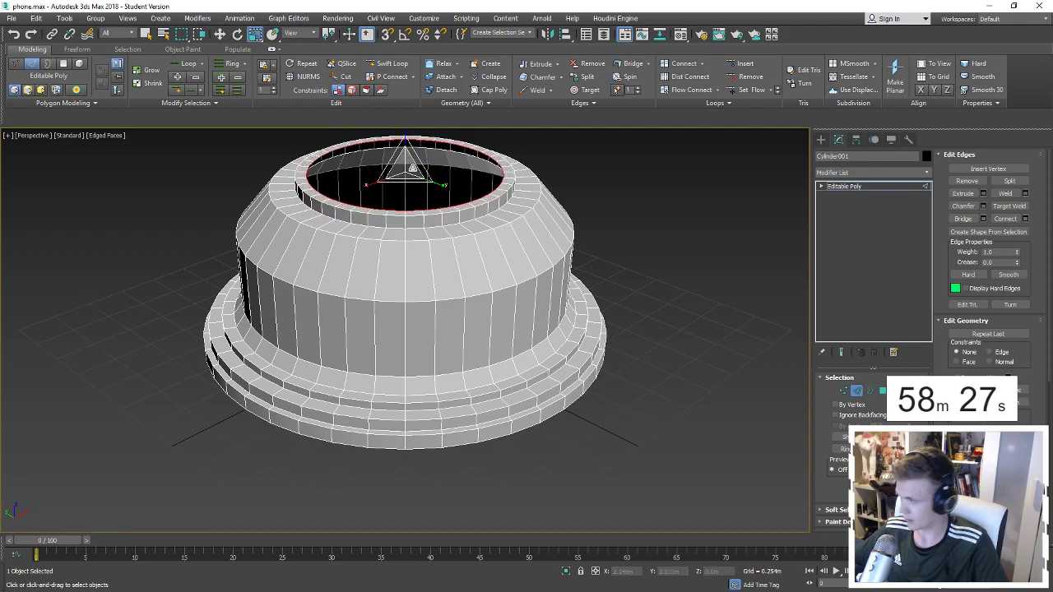
pyautogui.press('w')
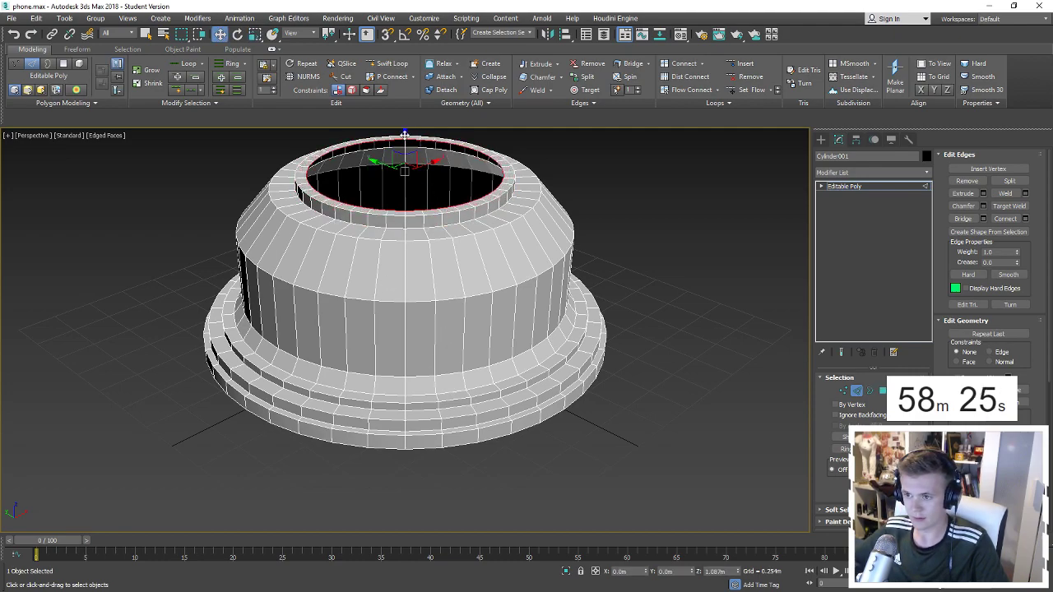
pyautogui.moveTo(405, 134); pyautogui.dragTo(402, 133)
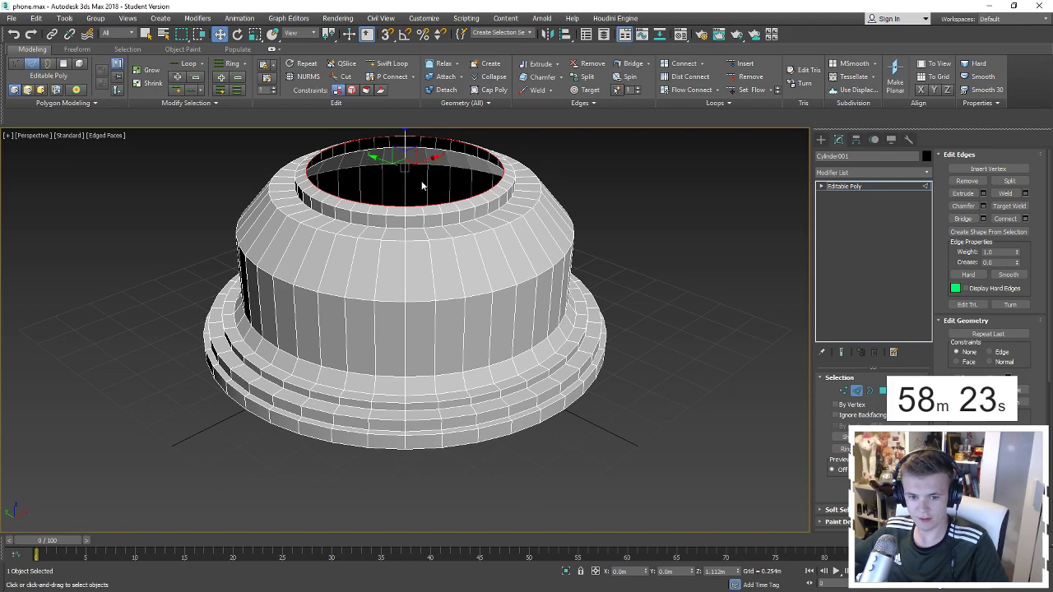
# Shrink the top edge loop further inward into a narrow raised collar.
pyautogui.keyDown('alt'); pyautogui.moveTo(415, 168); pyautogui.dragTo(402, 244, button='middle'); pyautogui.keyUp('alt')
pyautogui.press('r')
pyautogui.moveTo(402, 244); pyautogui.dragTo(402, 249)
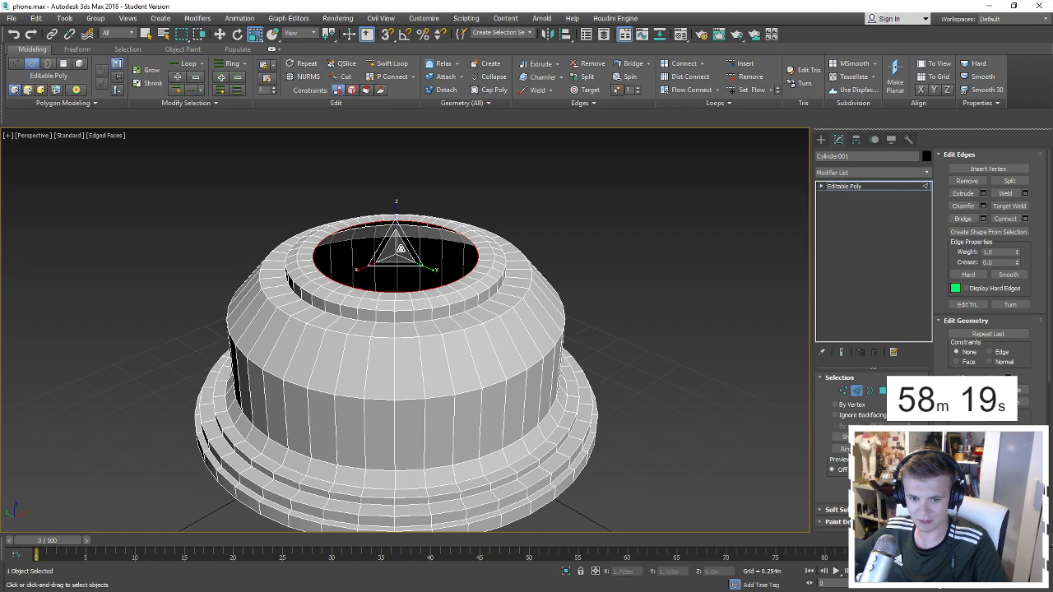
pyautogui.press('w')
pyautogui.press('r')
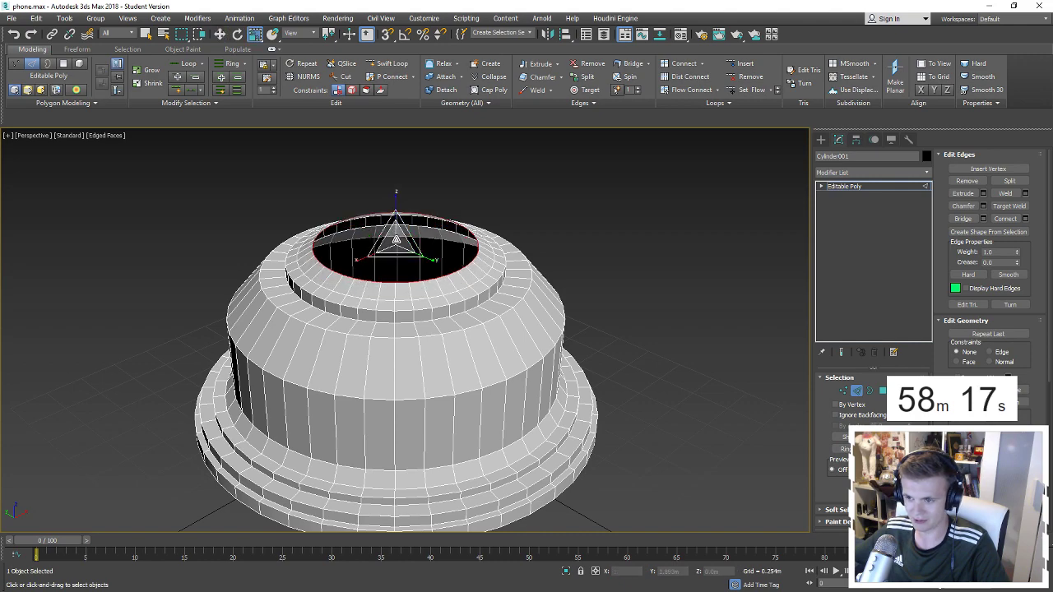
pyautogui.moveTo(394, 243); pyautogui.dragTo(393, 247)
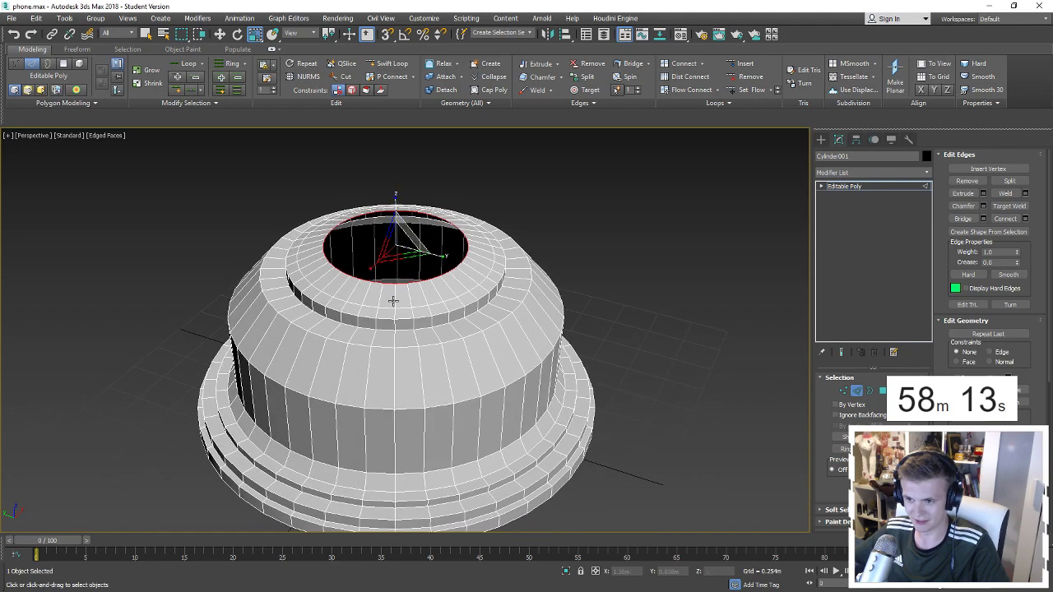
pyautogui.keyDown('alt'); pyautogui.moveTo(390, 249); pyautogui.dragTo(454, 298, button='middle'); pyautogui.keyUp('alt')
# Chamfer the upper dome edge loops to round the shoulder.
pyautogui.press('6')
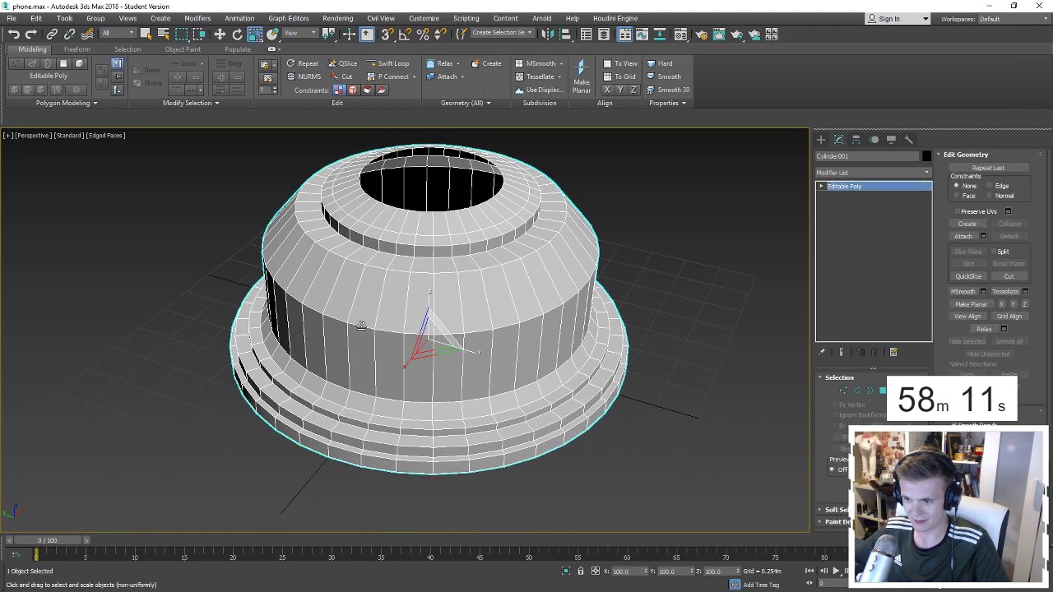
pyautogui.press('2')
pyautogui.keyDown('ctrl'); pyautogui.doubleClick(371, 258); pyautogui.keyUp('ctrl')
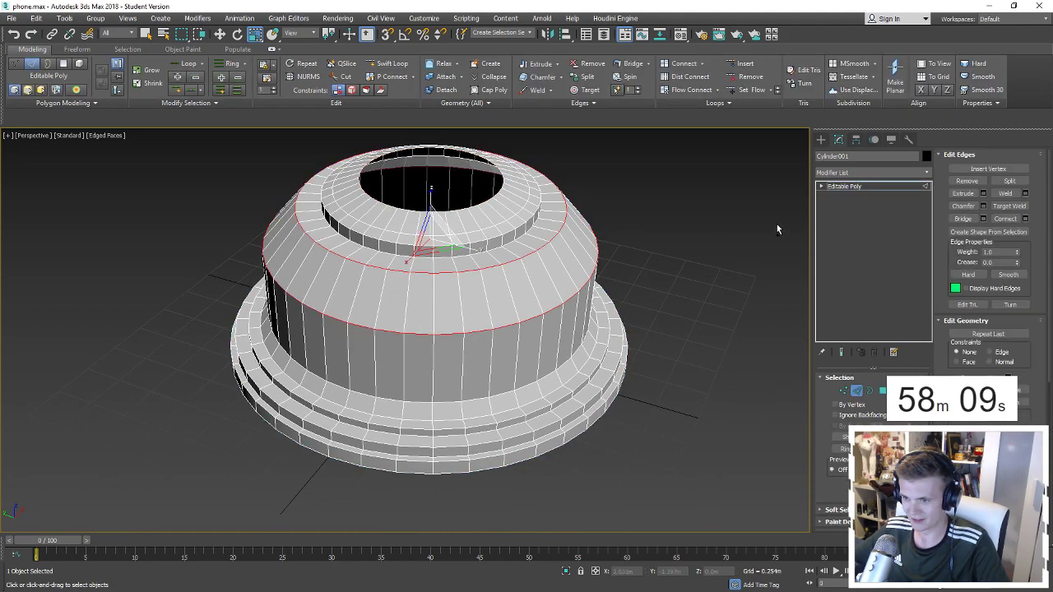
pyautogui.click(983, 207)
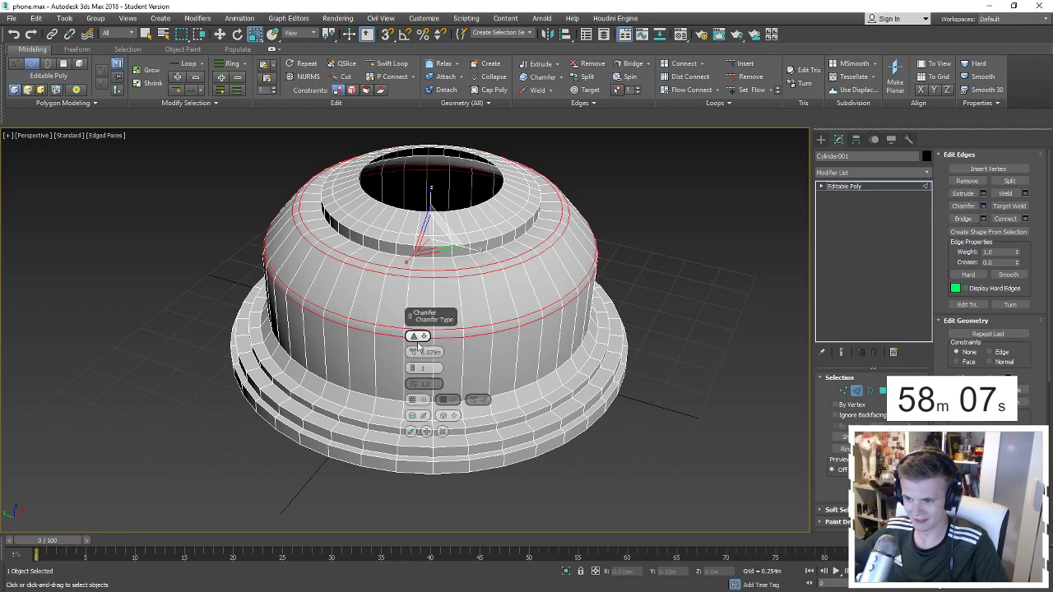
pyautogui.moveTo(412, 352); pyautogui.dragTo(412, 345)
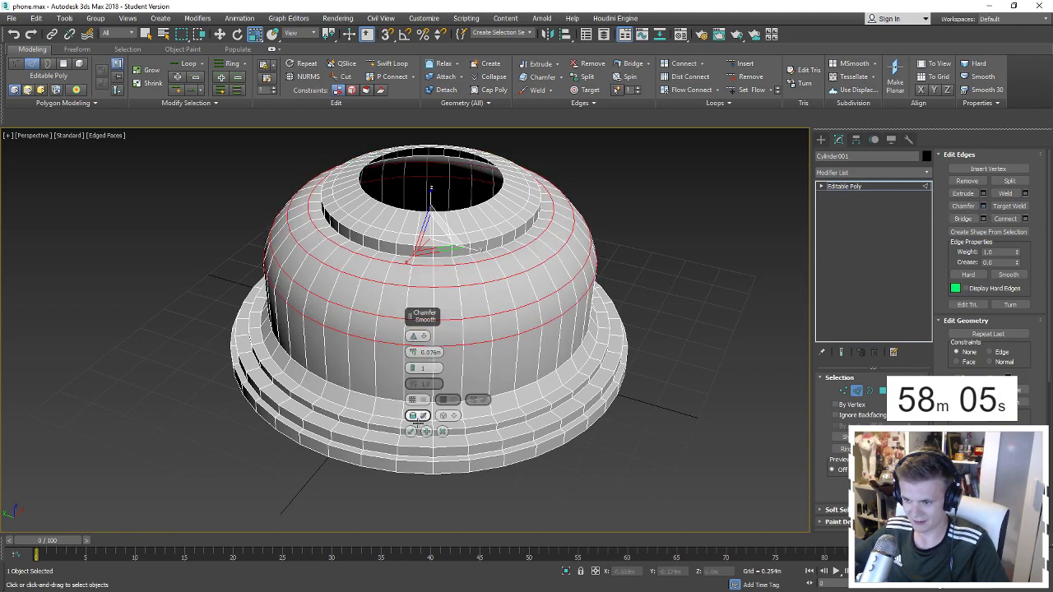
pyautogui.click(410, 431)
# Chamfer the loop where the dome meets the base by 0.062m.
pyautogui.doubleClick(415, 403)
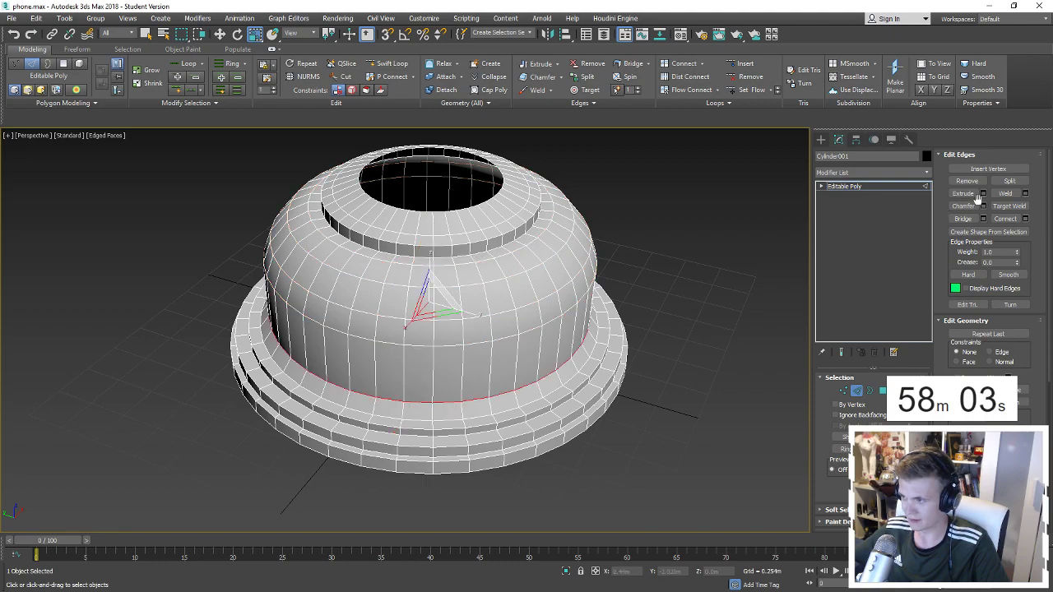
pyautogui.press(';')
pyautogui.moveTo(412, 352); pyautogui.dragTo(412, 345)
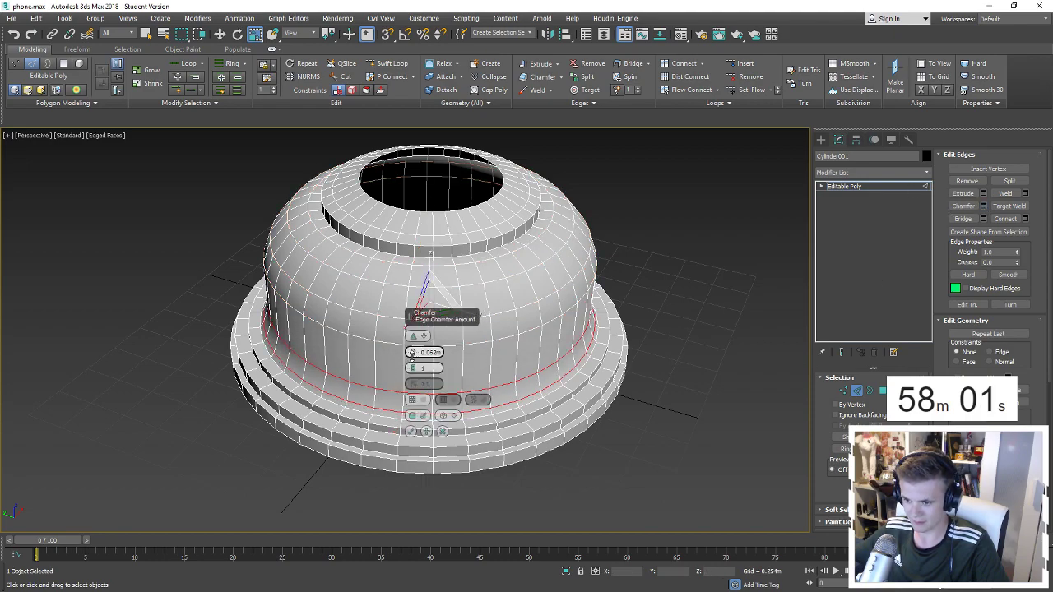
pyautogui.click(410, 430)
# Chamfer the lower base loop, splitting it into 3 segments.
pyautogui.scroll(3, 428, 423)
pyautogui.scroll(2, 341, 432)
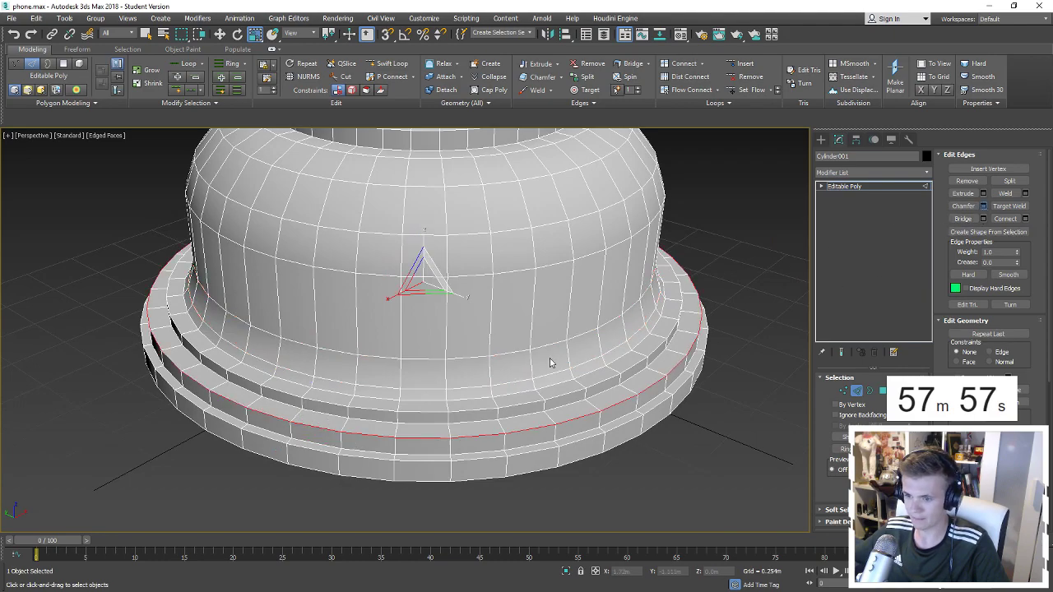
pyautogui.press(';')
pyautogui.moveTo(413, 368); pyautogui.dragTo(412, 352)
# Commit the 3-segment chamfer and insert a Swift Loop around the rim band.
pyautogui.click(410, 431)
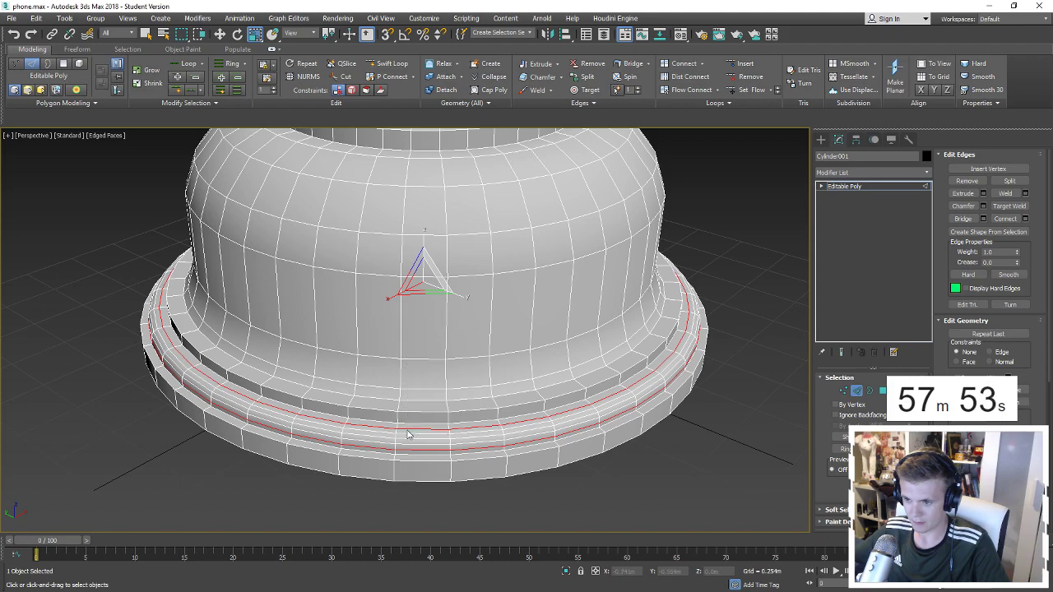
pyautogui.click(728, 290)
pyautogui.press('F4')
pyautogui.press('F4')
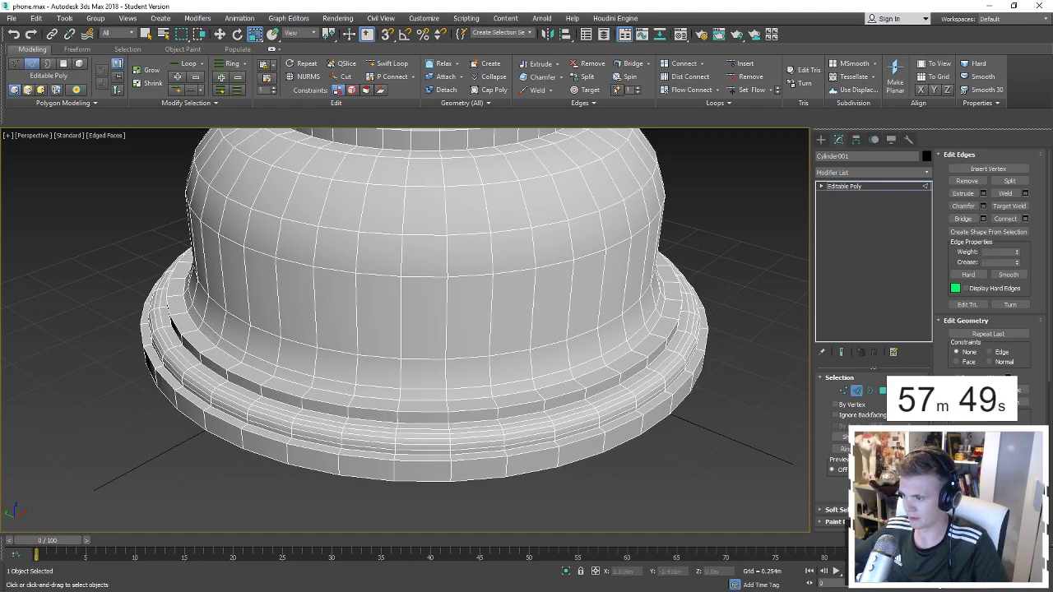
pyautogui.click(393, 64)
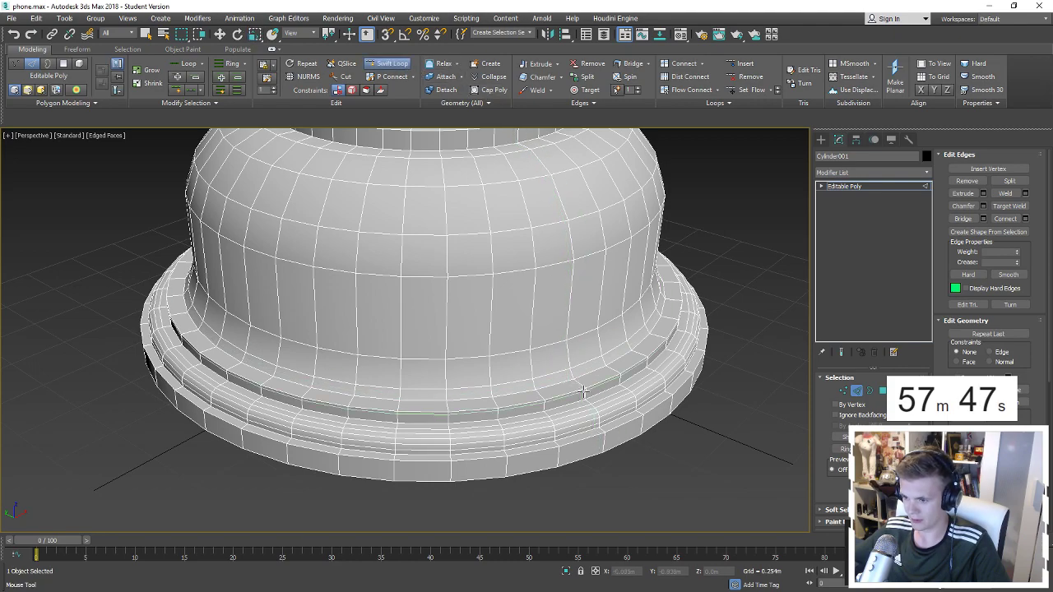
pyautogui.click(600, 384)
pyautogui.press('w')
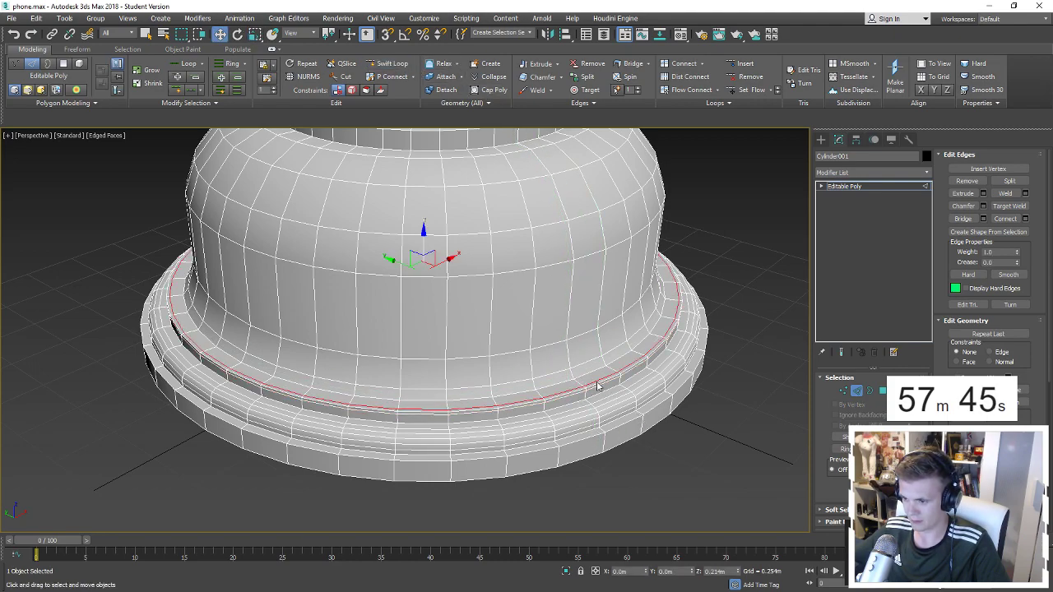
pyautogui.press('2')
pyautogui.press('2')
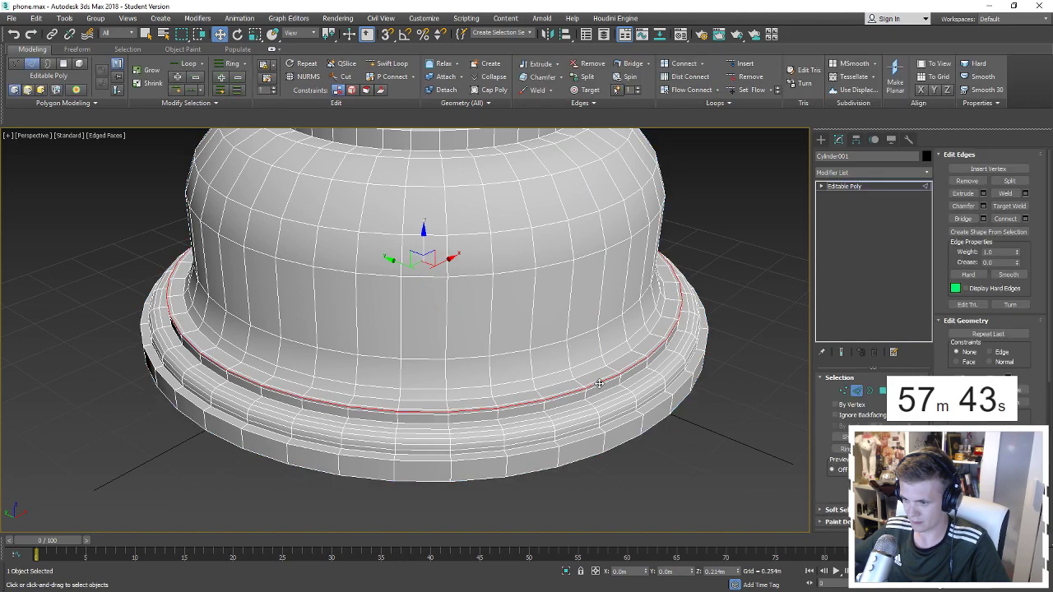
pyautogui.click(802, 419)
# Insert another support edge loop around the lower rim.
pyautogui.press('3')
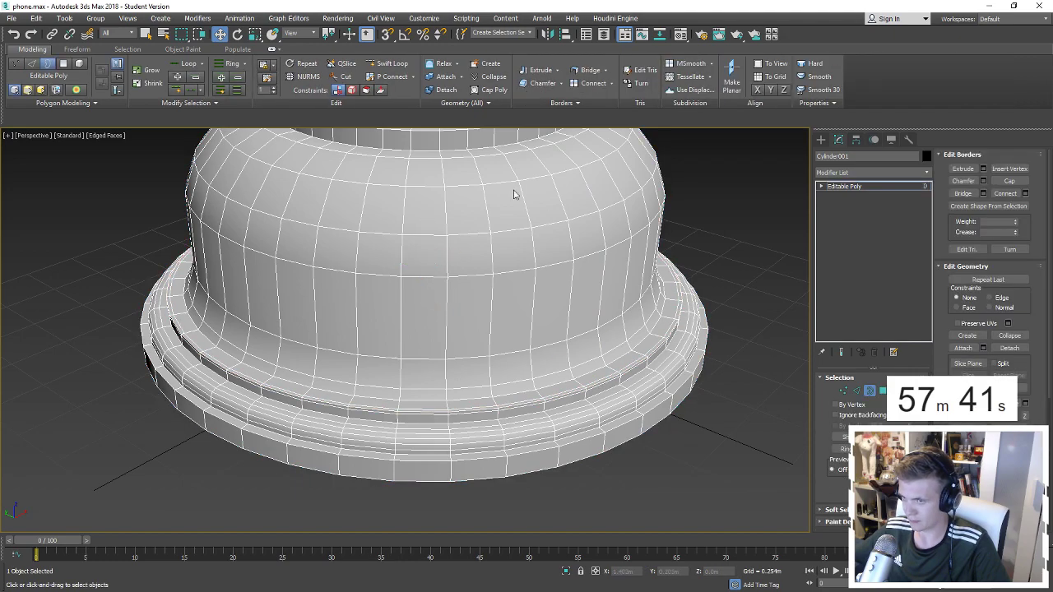
pyautogui.hotkey('shift', 'alt', 'w')
pyautogui.scroll(5, 521, 472)
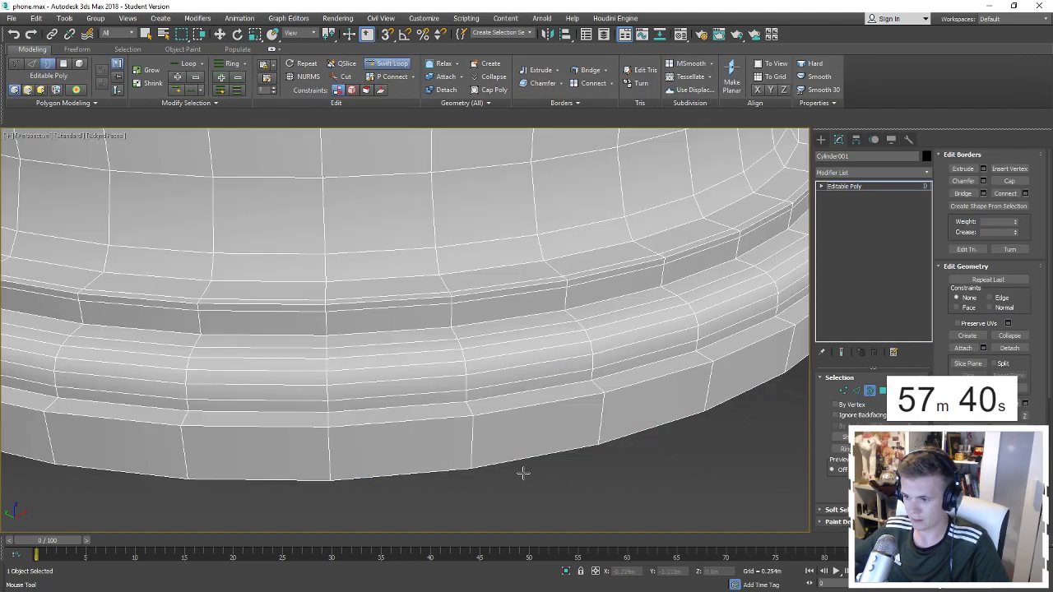
pyautogui.click(468, 414)
pyautogui.press('w')
# Select all polygons and Auto Smooth them, then check the shading.
pyautogui.press('4')
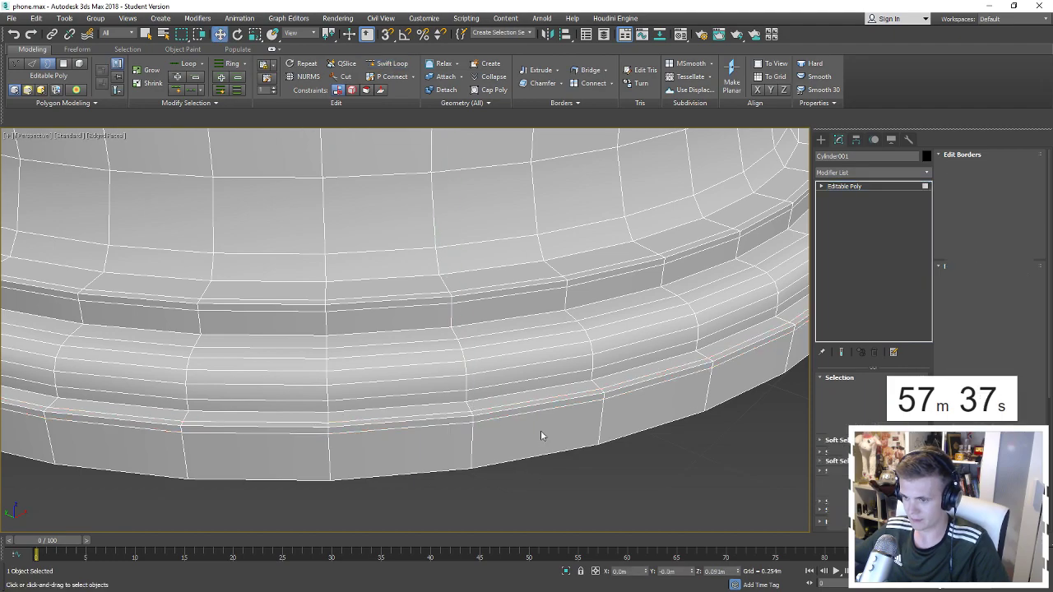
pyautogui.hotkey('ctrl', 'a')
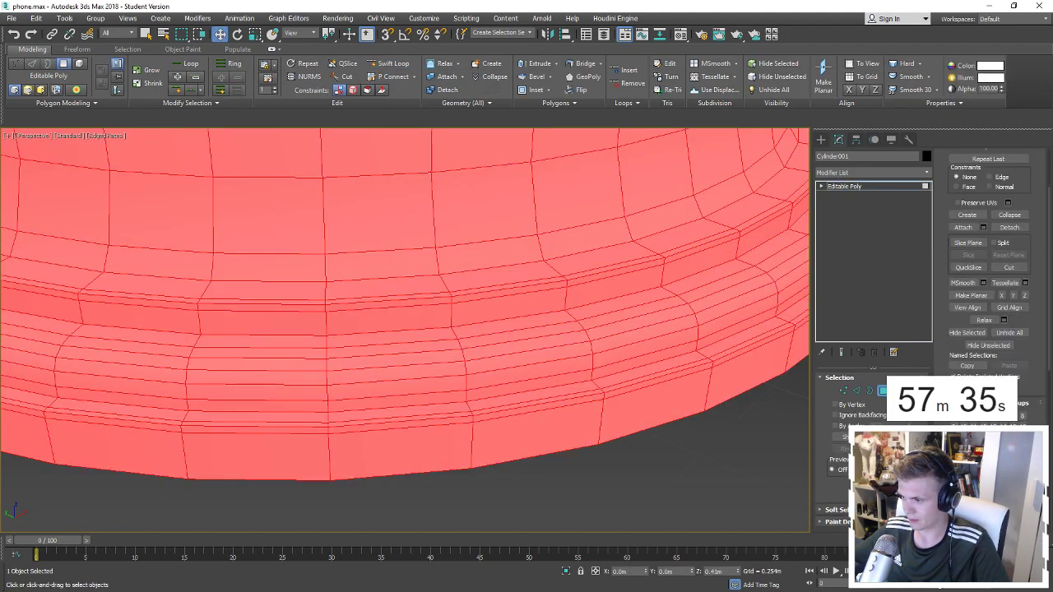
pyautogui.hotkey('ctrl', 'm')
pyautogui.press('4')
pyautogui.press('F4')
pyautogui.scroll(-3, 682, 446)
pyautogui.scroll(2, 679, 440)
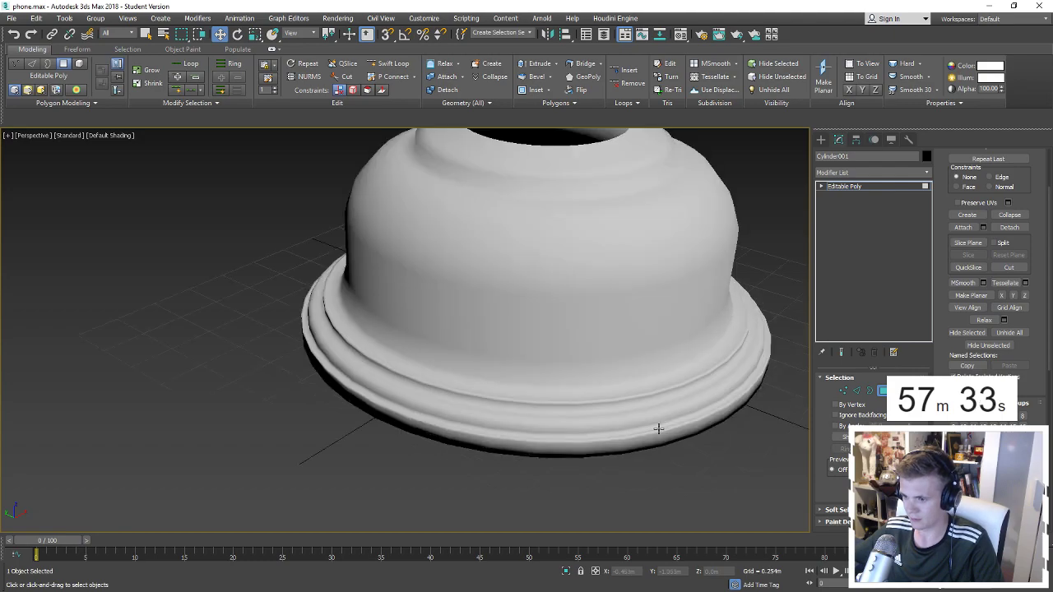
pyautogui.scroll(2, 660, 425)
pyautogui.press('F4')
# Add a support edge loop near the bottom rim and check the shading.
pyautogui.hotkey('shift', 'alt', 's')
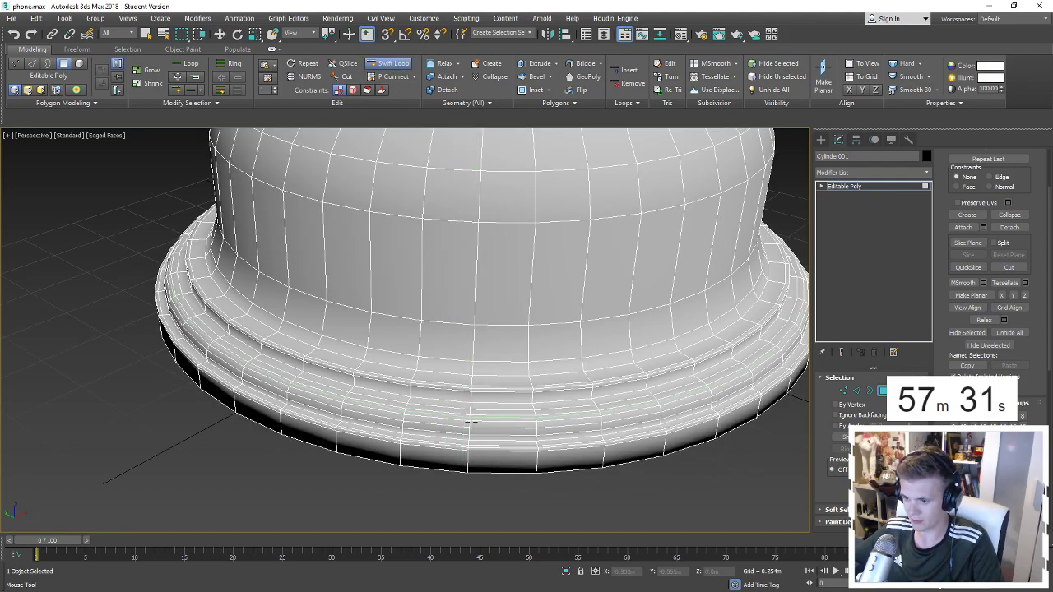
pyautogui.click(465, 457)
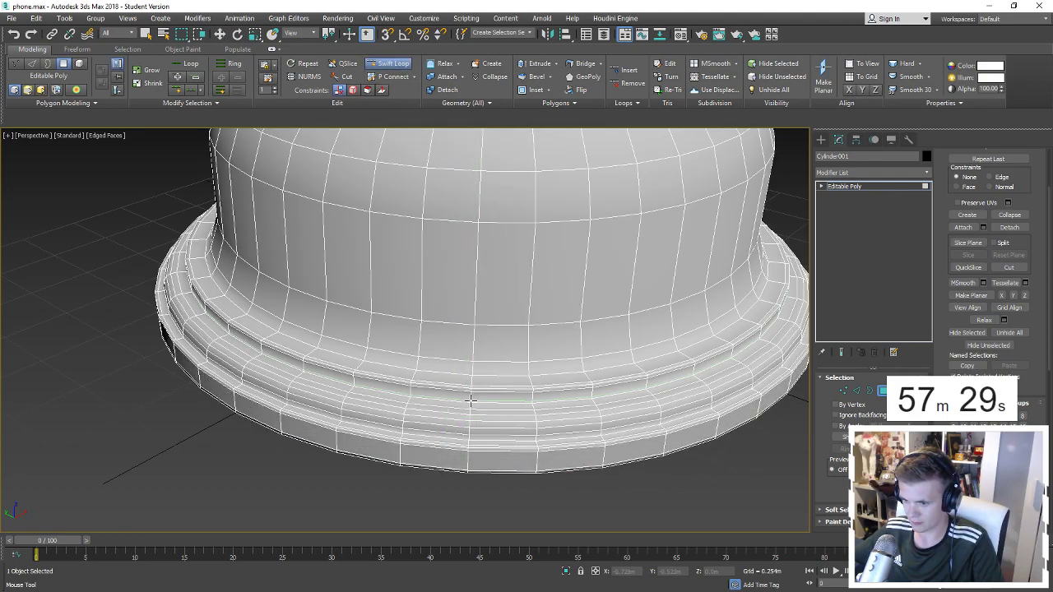
pyautogui.scroll(3, 470, 401)
pyautogui.press('F4')
pyautogui.press('F4')
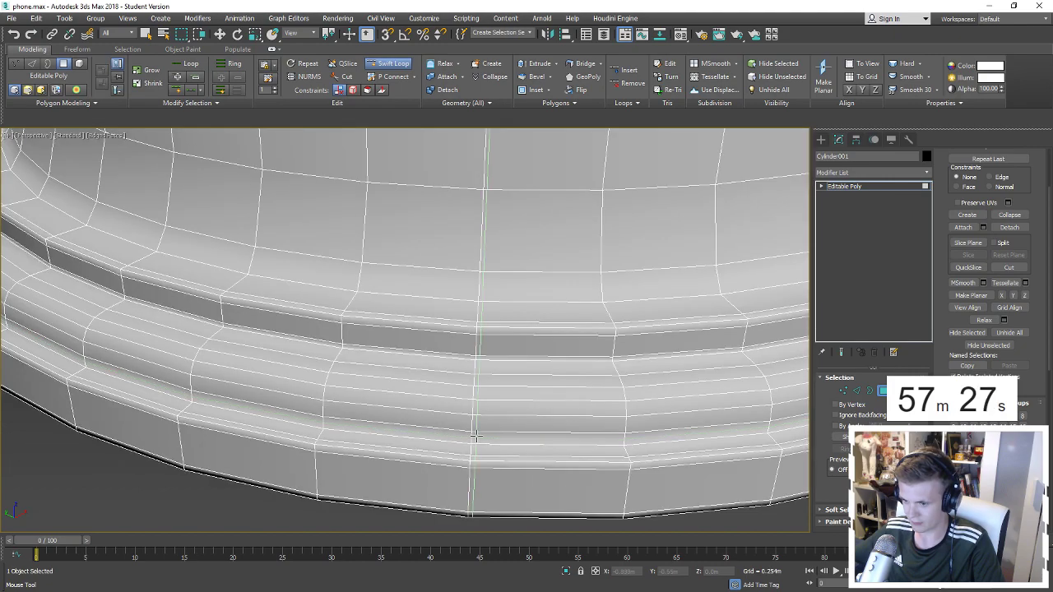
pyautogui.press('F4')
pyautogui.scroll(-3, 461, 444)
pyautogui.scroll(-2, 454, 452)
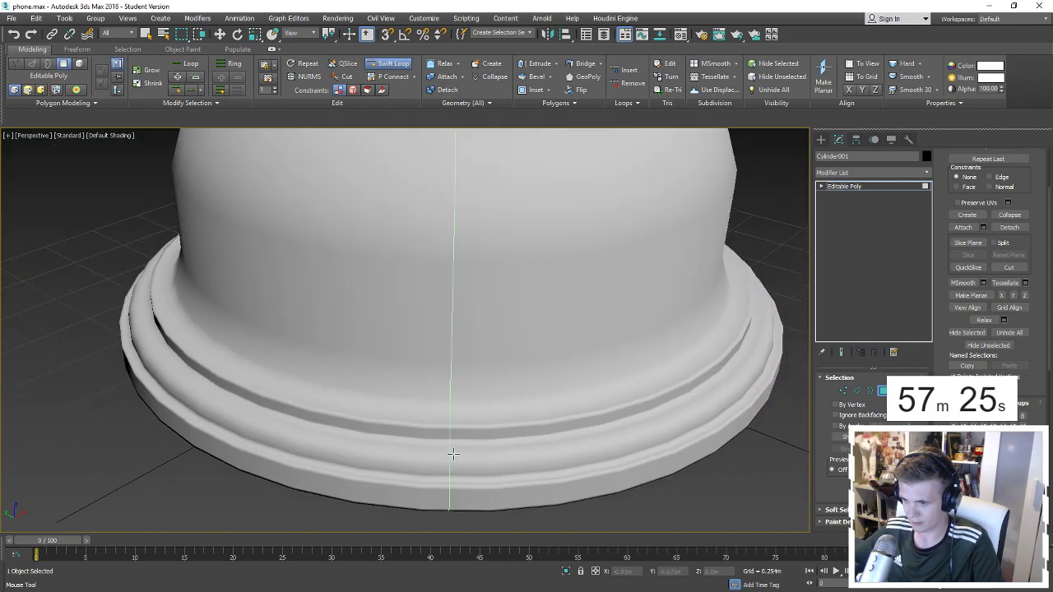
pyautogui.press('F4')
pyautogui.scroll(-2, 521, 315)
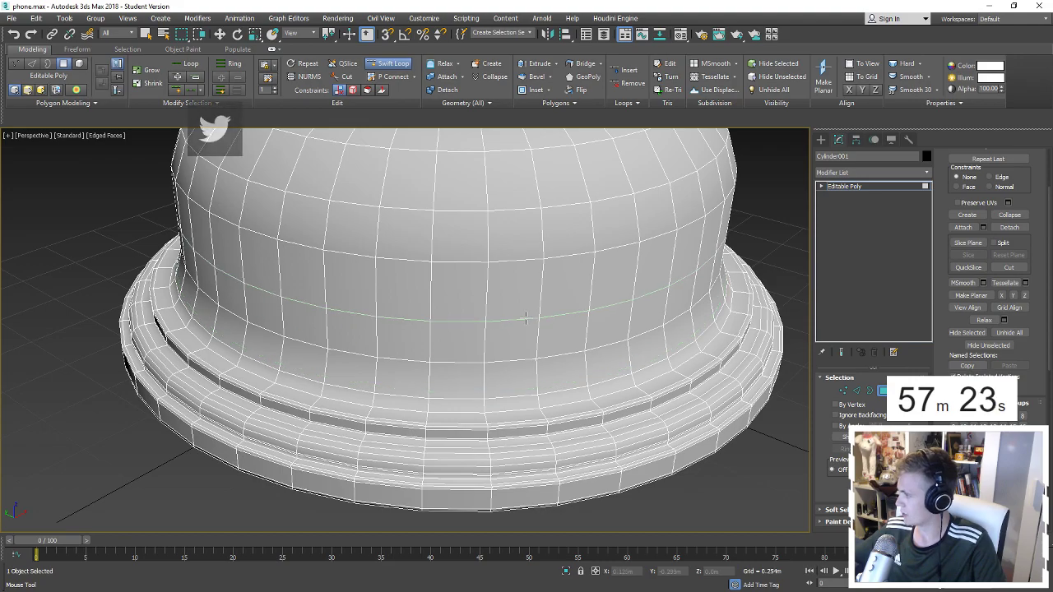
pyautogui.keyDown('alt'); pyautogui.moveTo(521, 315); pyautogui.dragTo(459, 320, button='middle'); pyautogui.keyUp('alt')
pyautogui.press('F4')
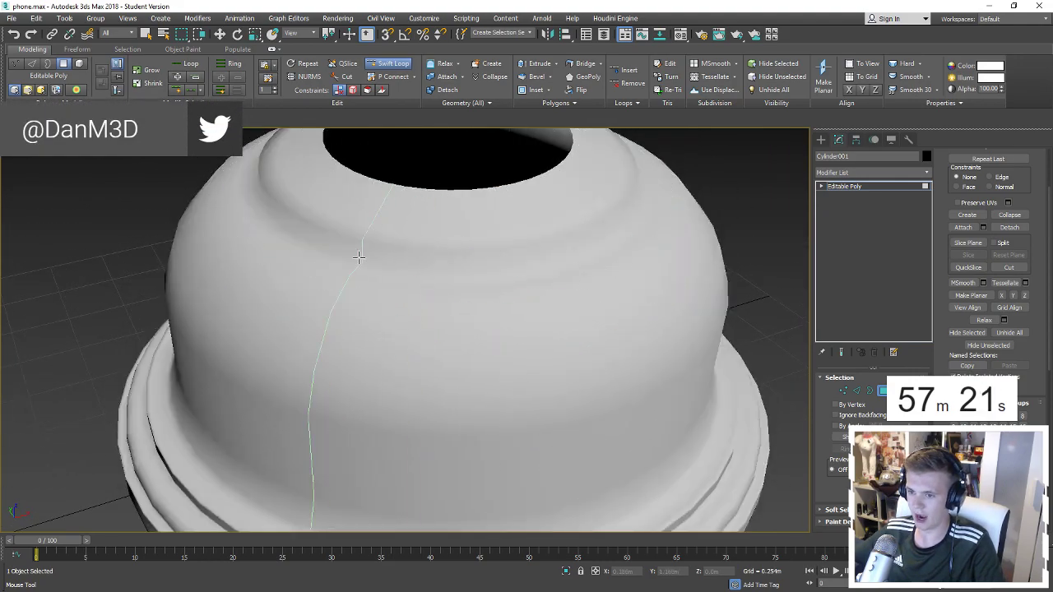
pyautogui.press('F4')
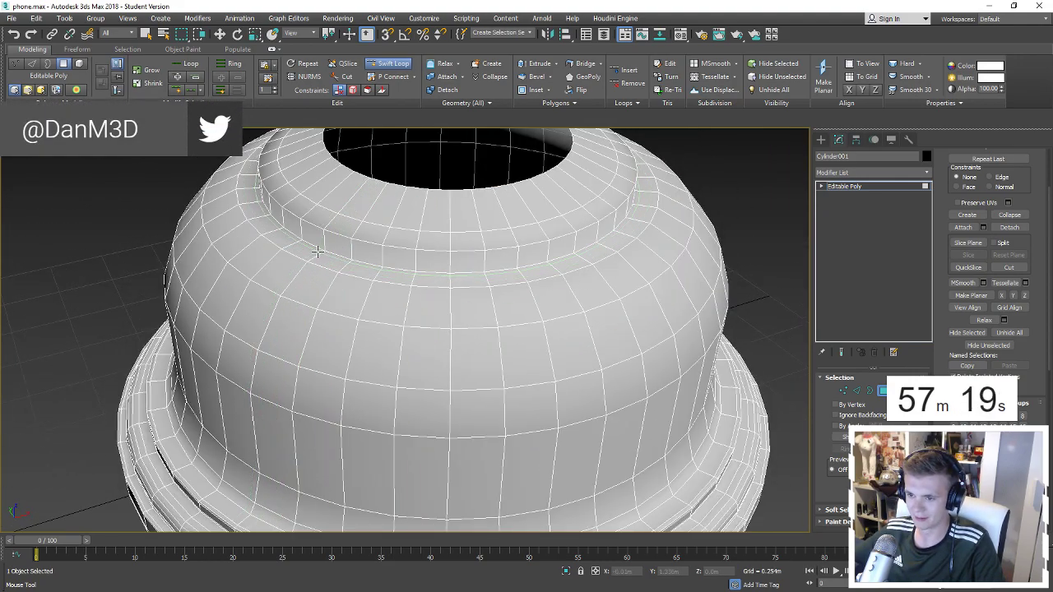
# Orbit around the dome to inspect it from above and from the side.
pyautogui.keyDown('alt'); pyautogui.moveTo(319, 251); pyautogui.dragTo(326, 267, button='middle'); pyautogui.keyUp('alt')
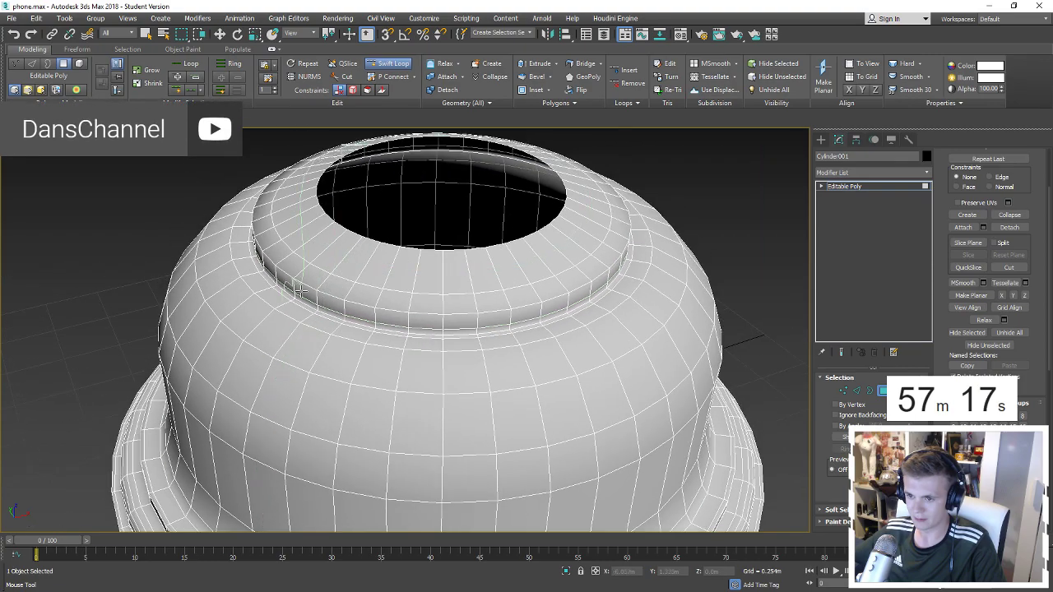
pyautogui.scroll(5, 290, 286)
pyautogui.scroll(1, 280, 263)
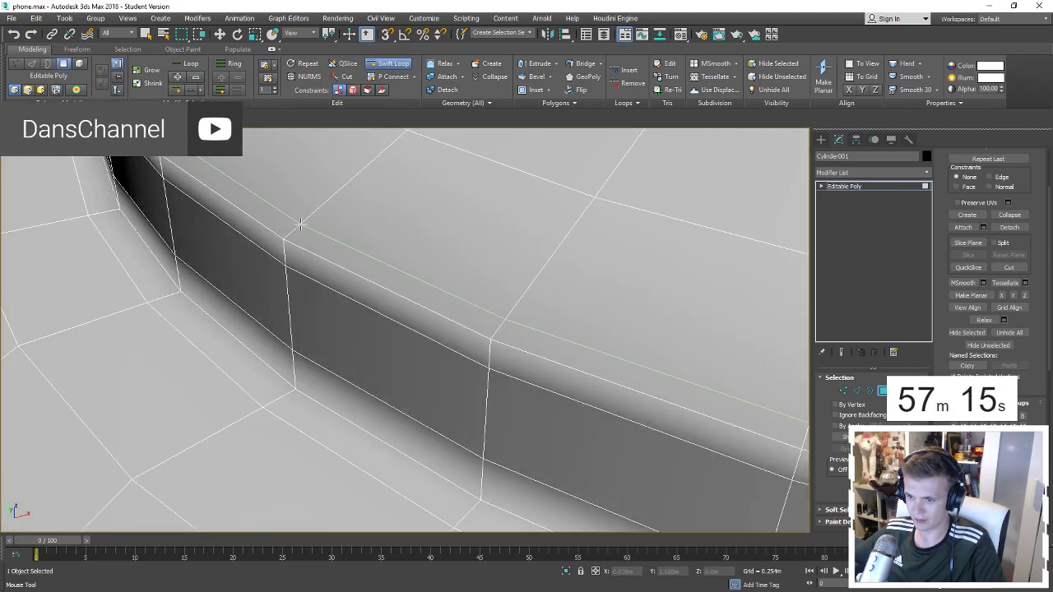
pyautogui.scroll(-5, 327, 262)
pyautogui.scroll(-6, 364, 309)
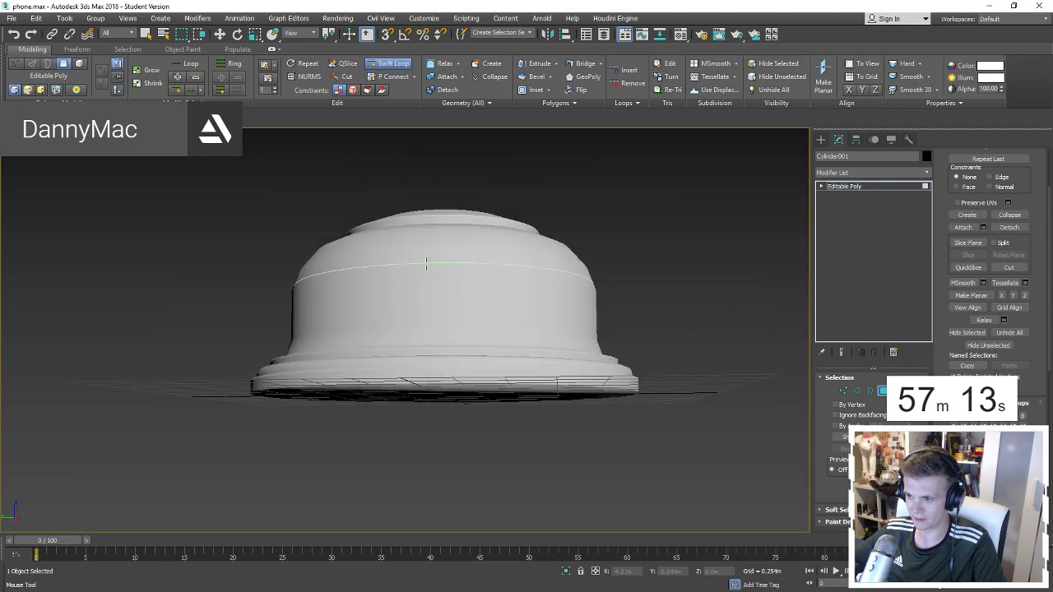
pyautogui.keyDown('alt'); pyautogui.moveTo(370, 312); pyautogui.dragTo(707, 216, button='middle'); pyautogui.keyUp('alt')
# Select the edge loop around the dome's top opening and orbit to a higher view.
pyautogui.press('w')
pyautogui.press('2')
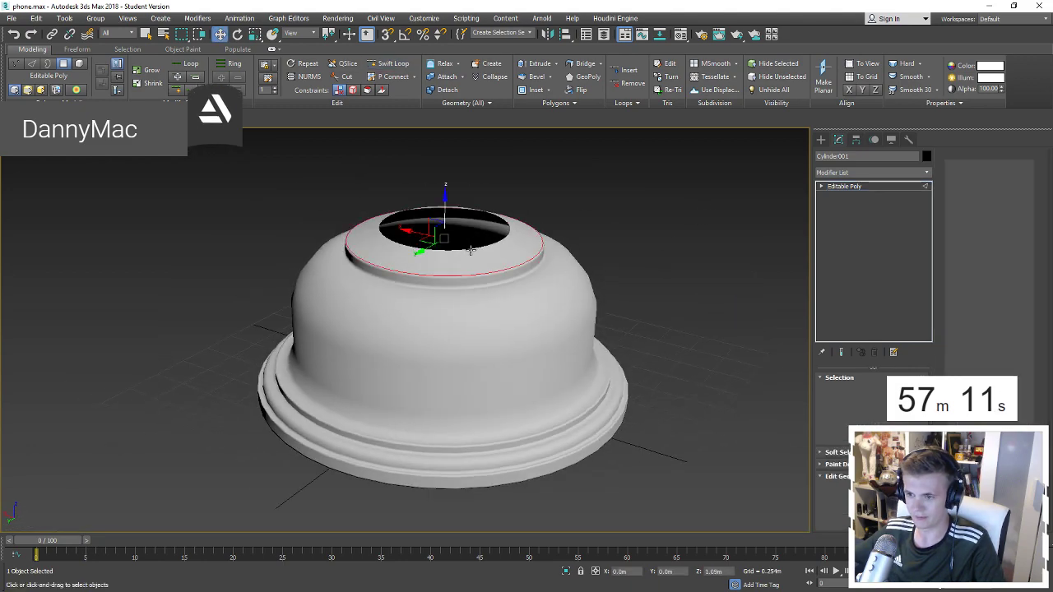
pyautogui.doubleClick(473, 247)
pyautogui.doubleClick(466, 248)
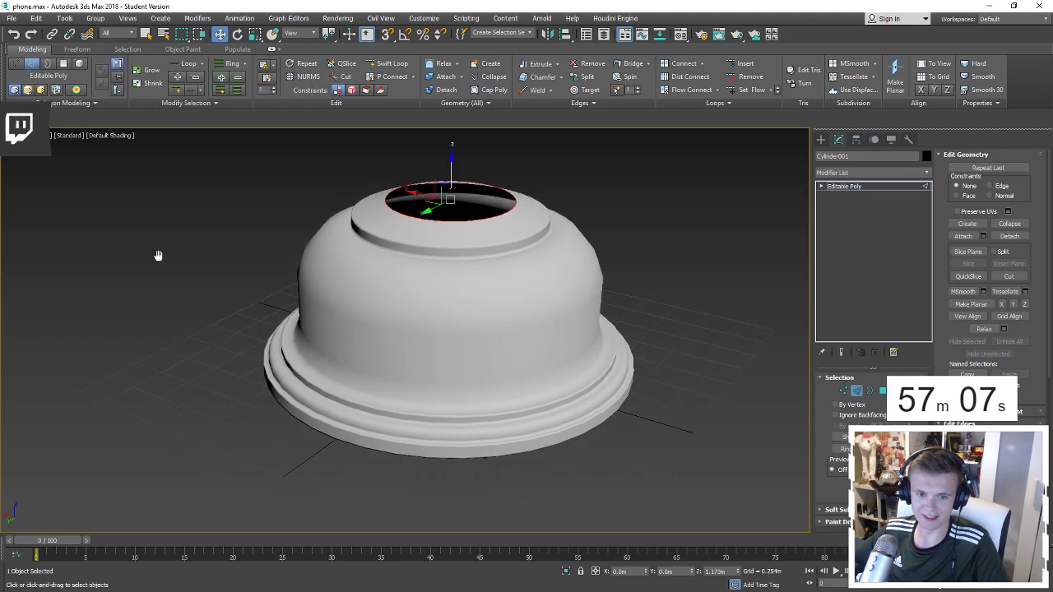
pyautogui.keyDown('alt'); pyautogui.moveTo(157, 252); pyautogui.dragTo(197, 252, button='middle'); pyautogui.keyUp('alt')
pyautogui.scroll(2, 164, 371)
pyautogui.scroll(-3, 233, 328)
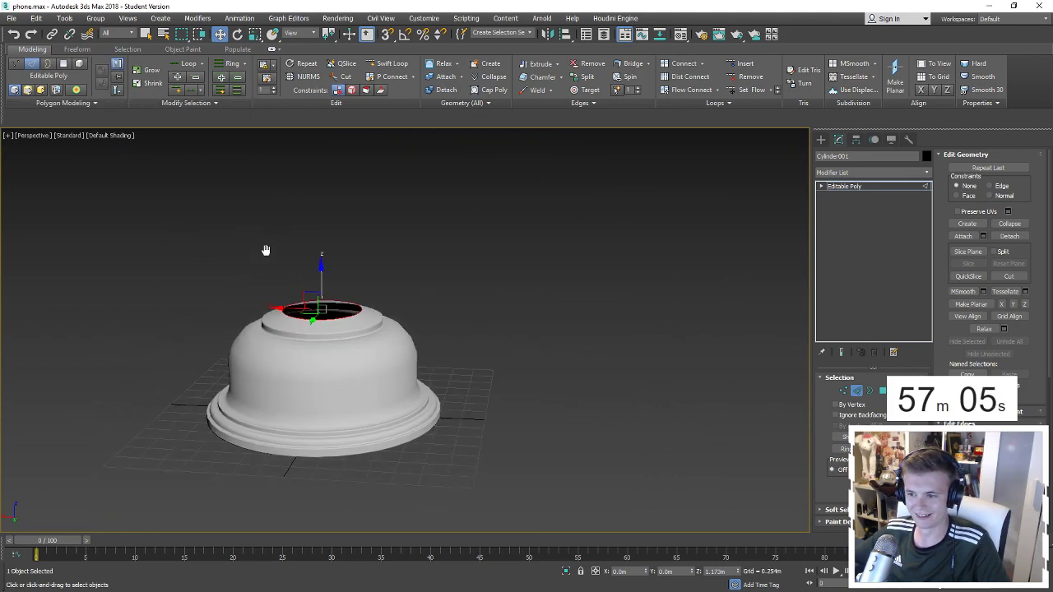
pyautogui.moveTo(266, 249)
pyautogui.keyDown('alt'); pyautogui.mouseDown(button='middle')
pyautogui.moveTo(378, 221)
pyautogui.moveTo(384, 178)
pyautogui.moveTo(338, 378)
pyautogui.moveTo(307, 373)
pyautogui.mouseUp(button='middle'); pyautogui.keyUp('alt')
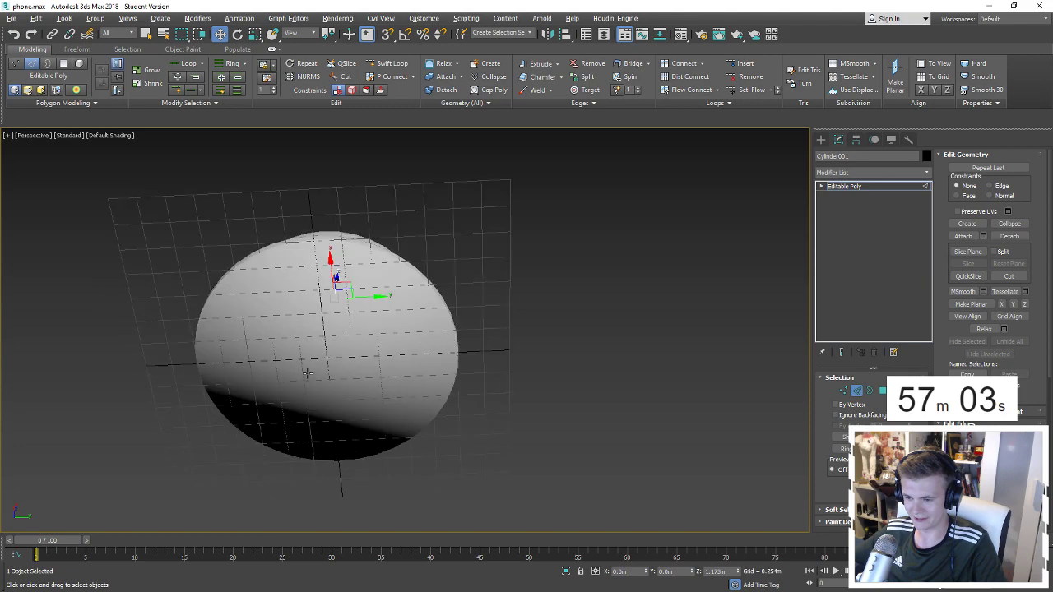
# Select the large bottom cap polygon and inset it by 0.023m.
pyautogui.press('4')
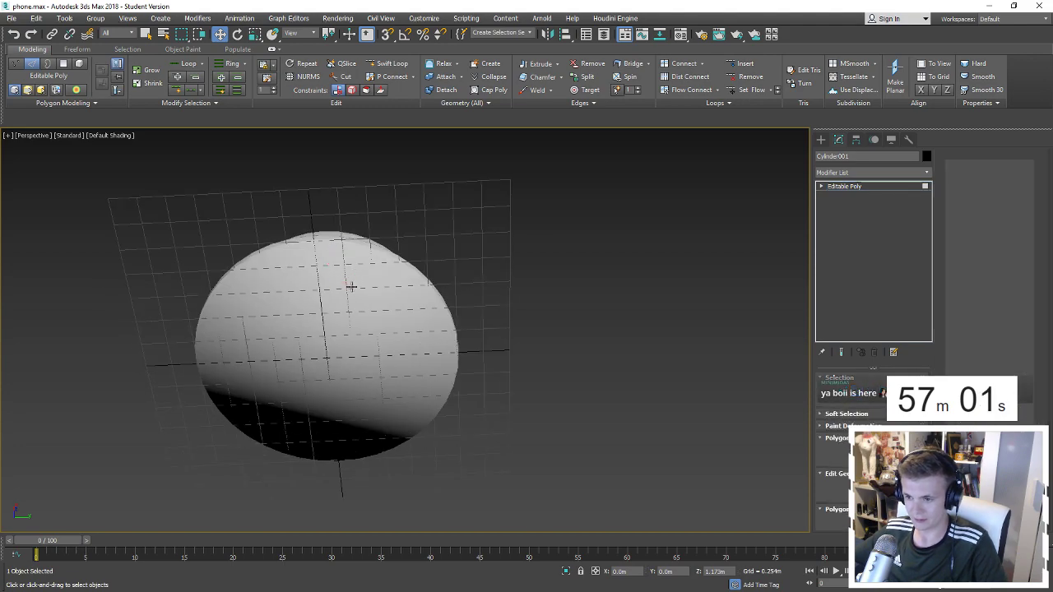
pyautogui.click(351, 287)
pyautogui.scroll(-2, 982, 364)
pyautogui.scroll(-2, 982, 364)
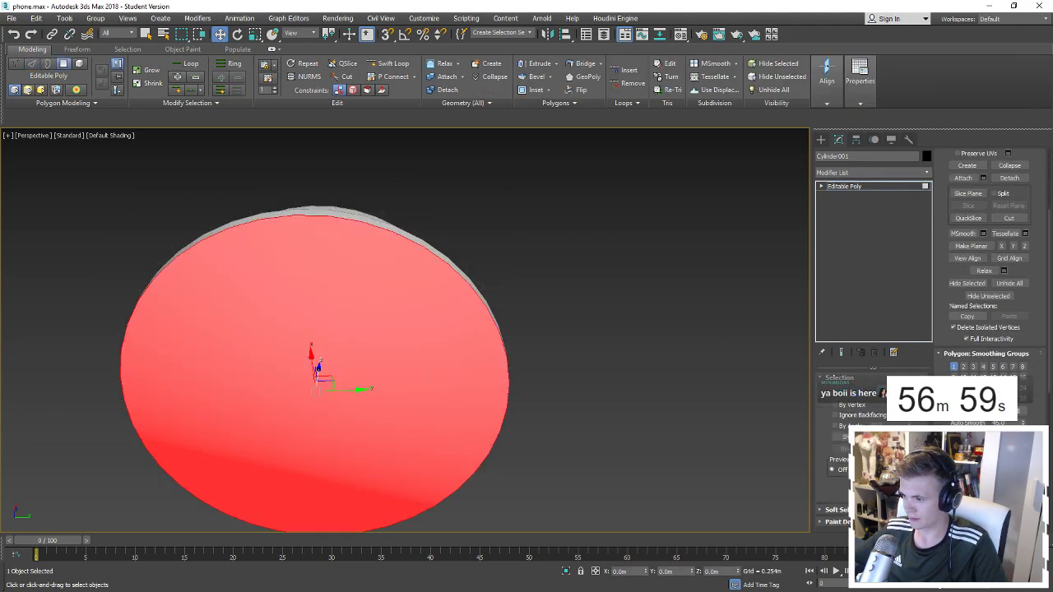
pyautogui.scroll(4, 982, 365)
pyautogui.scroll(-3, 981, 364)
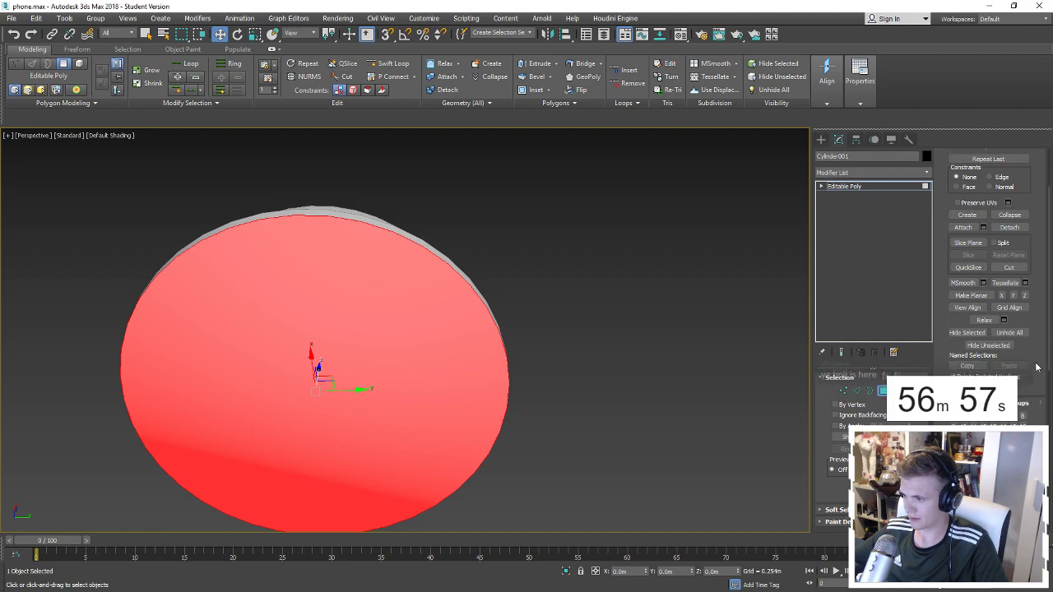
pyautogui.scroll(-2, 1020, 354)
pyautogui.scroll(-2, 1017, 322)
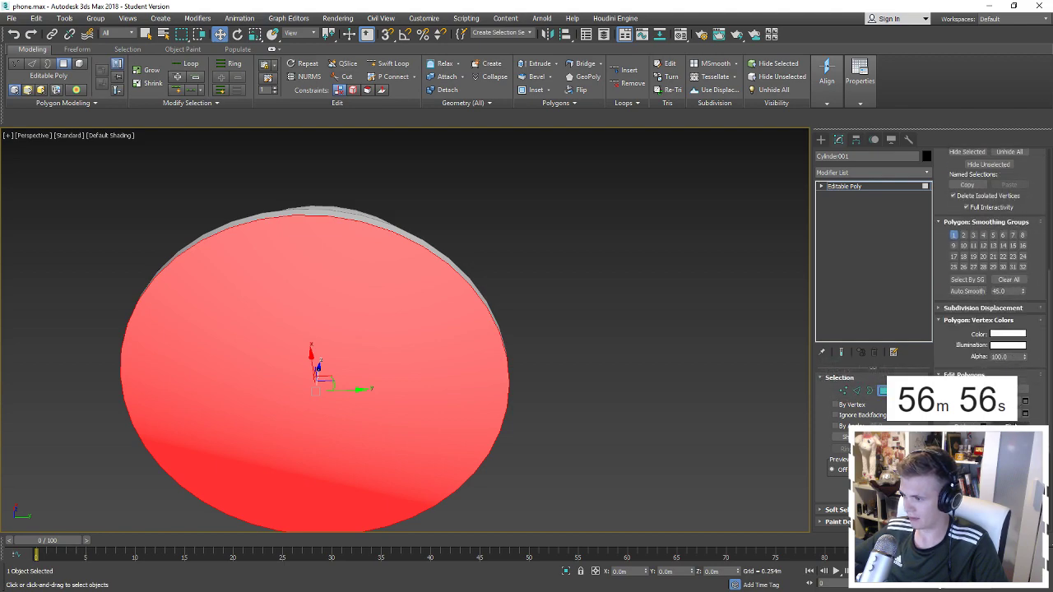
pyautogui.click(1025, 416)
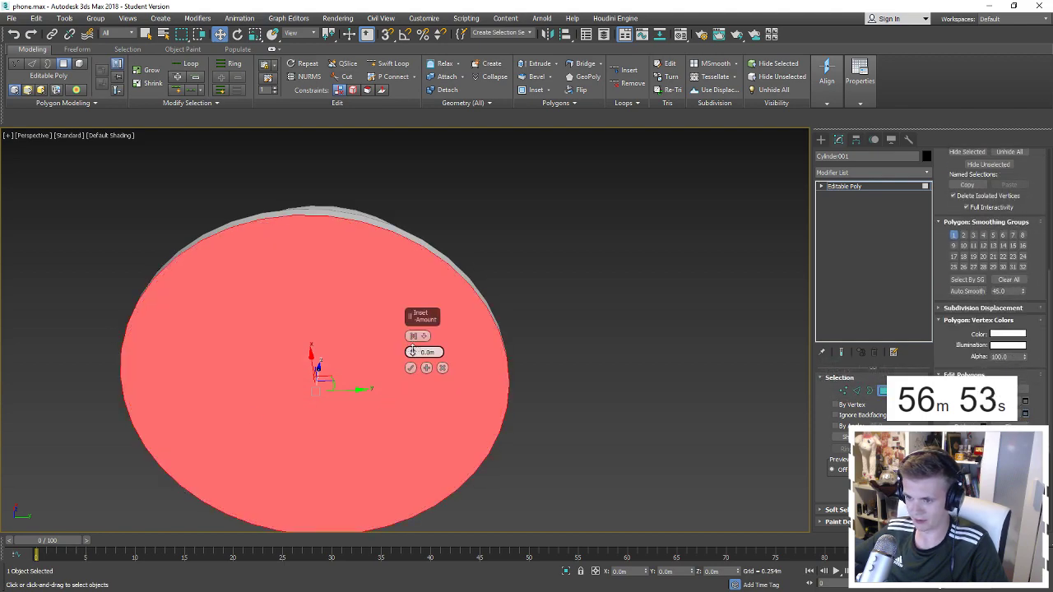
pyautogui.moveTo(412, 350); pyautogui.dragTo(411, 346)
pyautogui.click(410, 367)
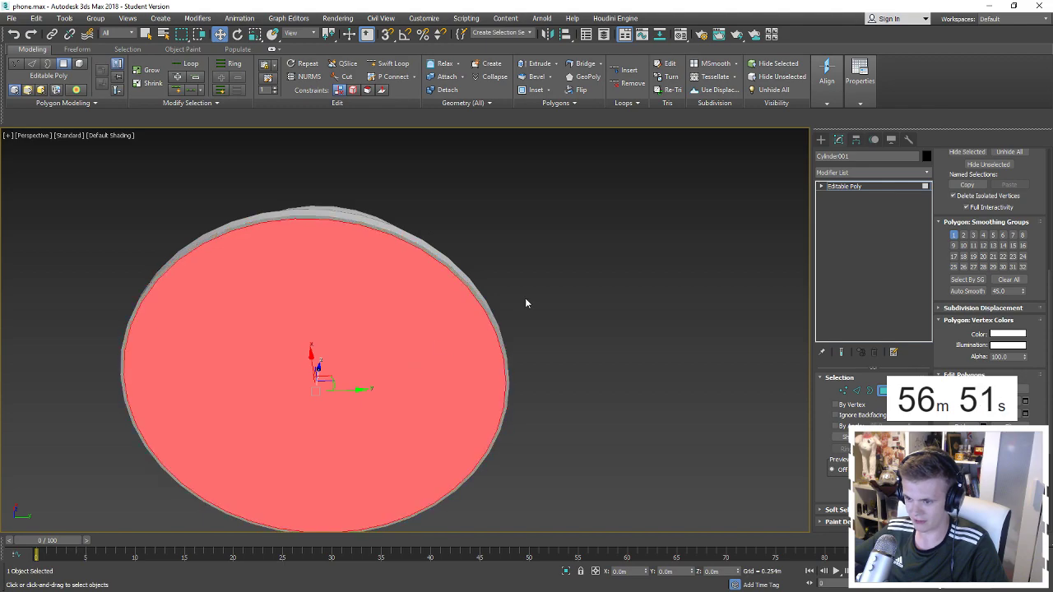
# With edged faces shown, view the cap from below and delete its inner face.
pyautogui.keyDown('alt'); pyautogui.moveTo(525, 297); pyautogui.dragTo(527, 340, button='middle'); pyautogui.keyUp('alt')
pyautogui.press('F4')
pyautogui.keyDown('alt'); pyautogui.moveTo(647, 386); pyautogui.dragTo(604, 358, button='middle'); pyautogui.keyUp('alt')
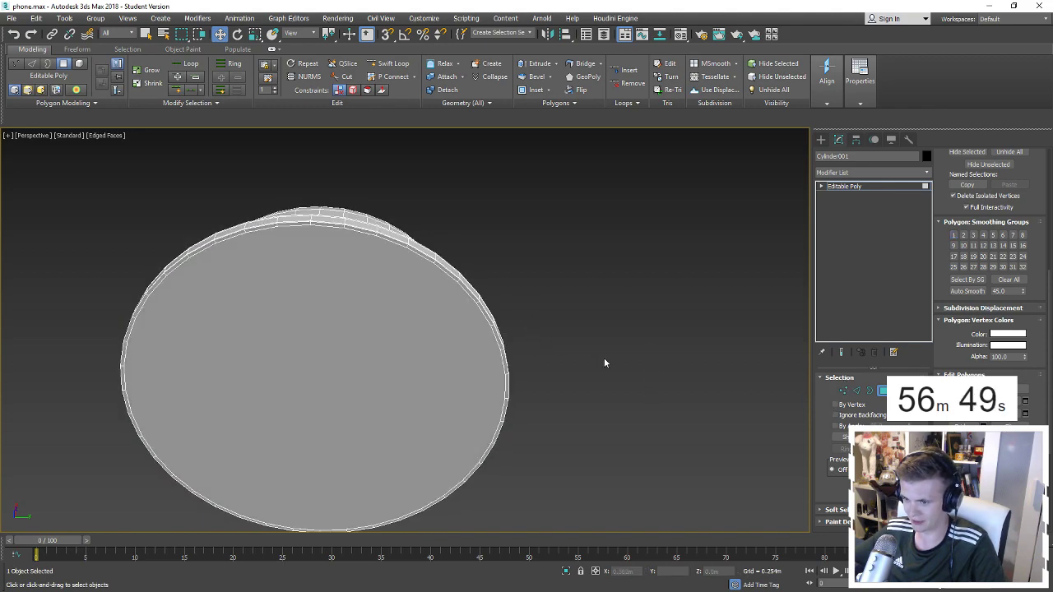
pyautogui.press('Delete')
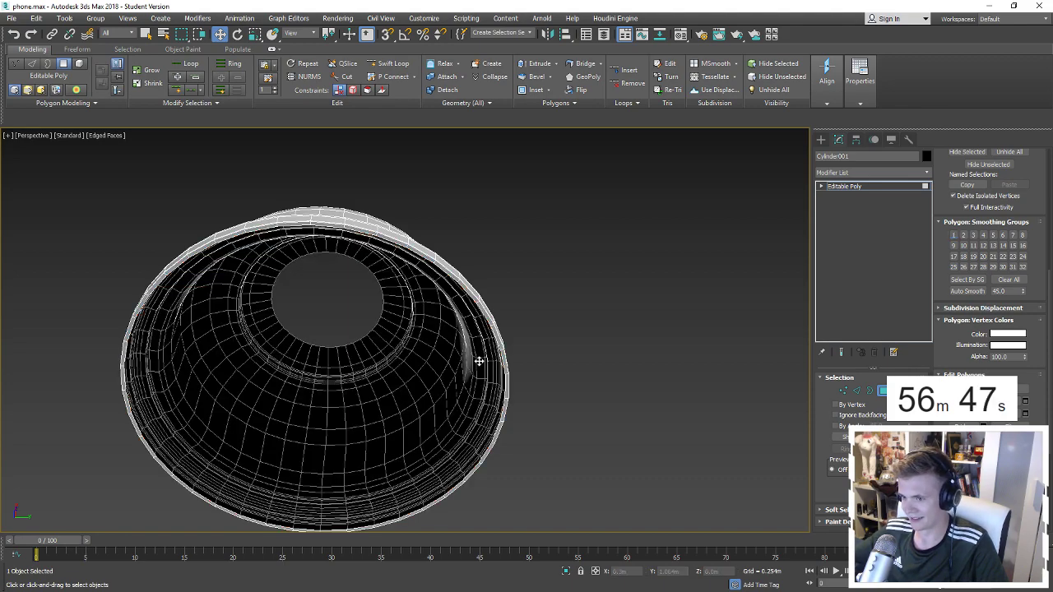
# Orbit above the dome, double-click the edge loop ringing its top opening, and zoom in close.
pyautogui.press('2')
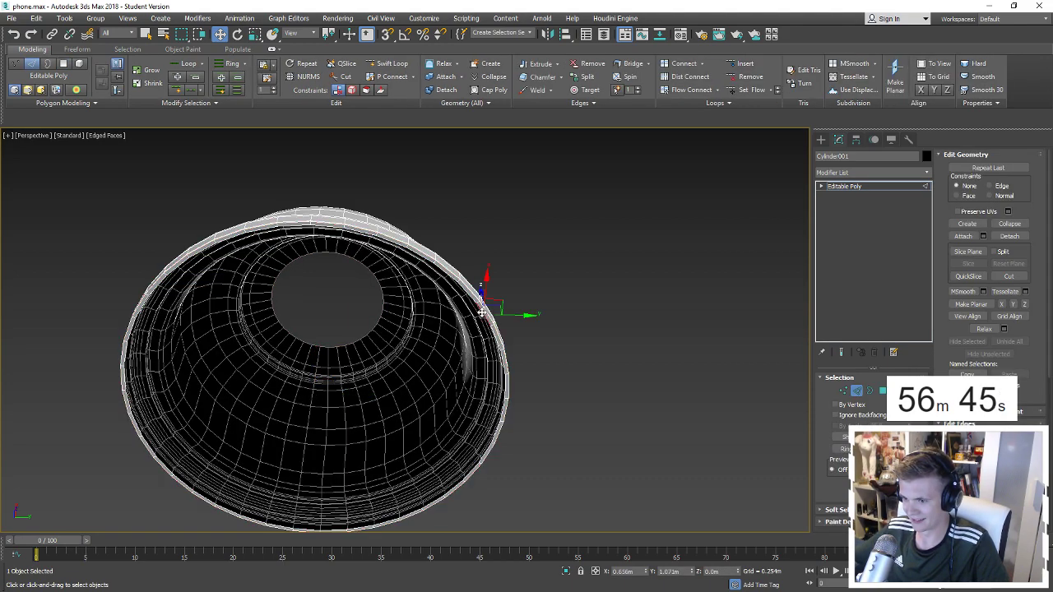
pyautogui.press('r')
pyautogui.press('4')
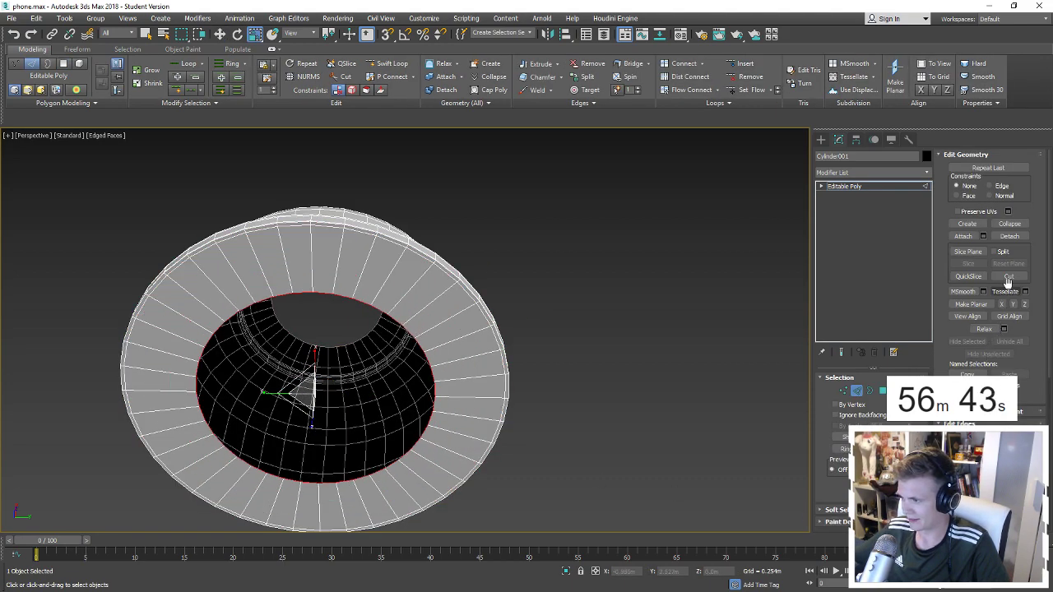
pyautogui.keyDown('alt'); pyautogui.moveTo(616, 332); pyautogui.dragTo(840, 413, button='middle'); pyautogui.keyUp('alt')
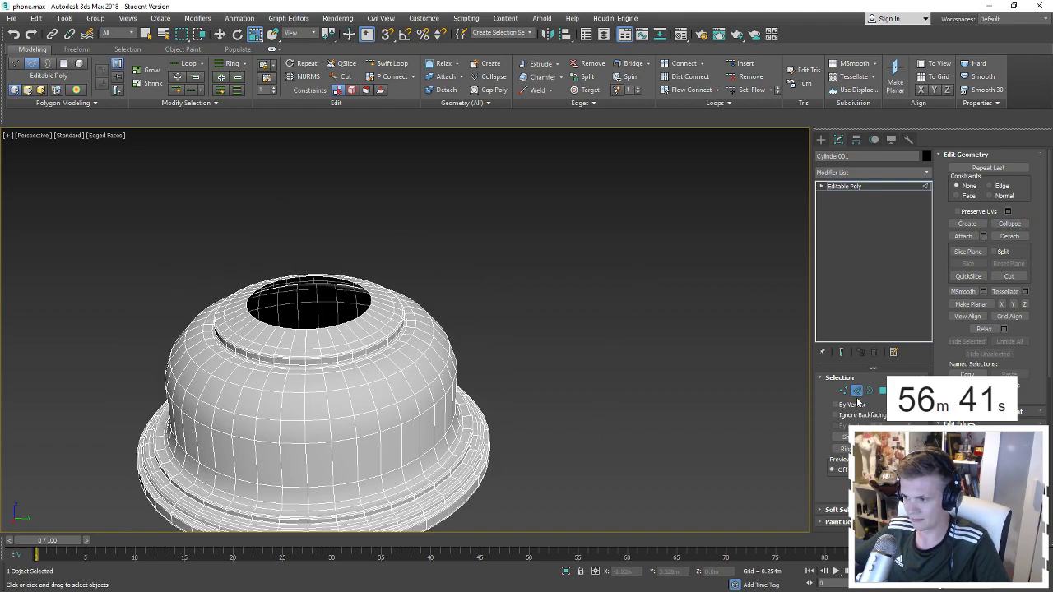
pyautogui.press('4')
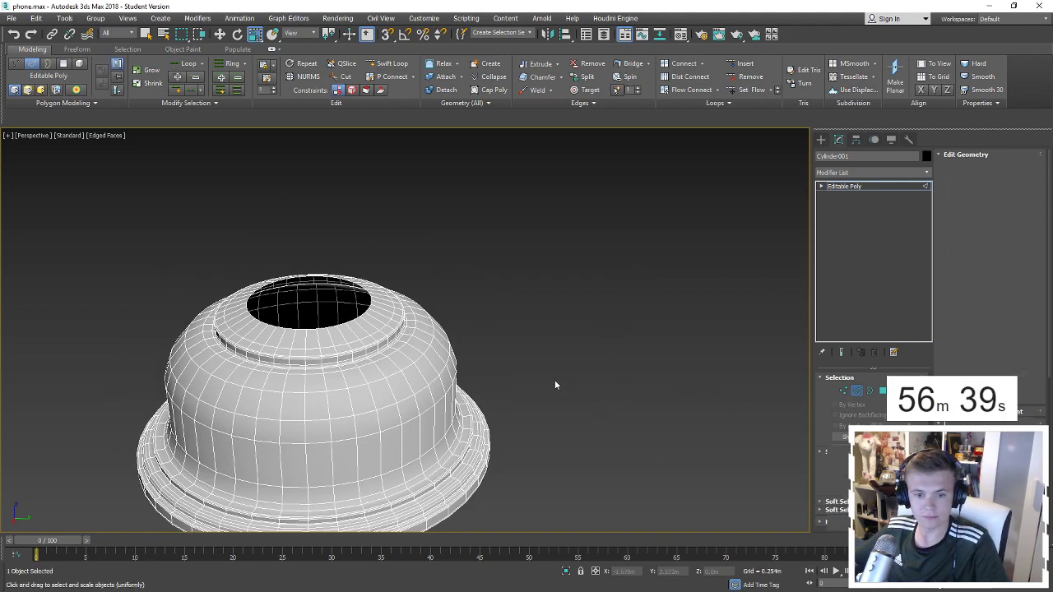
pyautogui.keyDown('alt'); pyautogui.moveTo(555, 385); pyautogui.dragTo(347, 306, button='middle'); pyautogui.keyUp('alt')
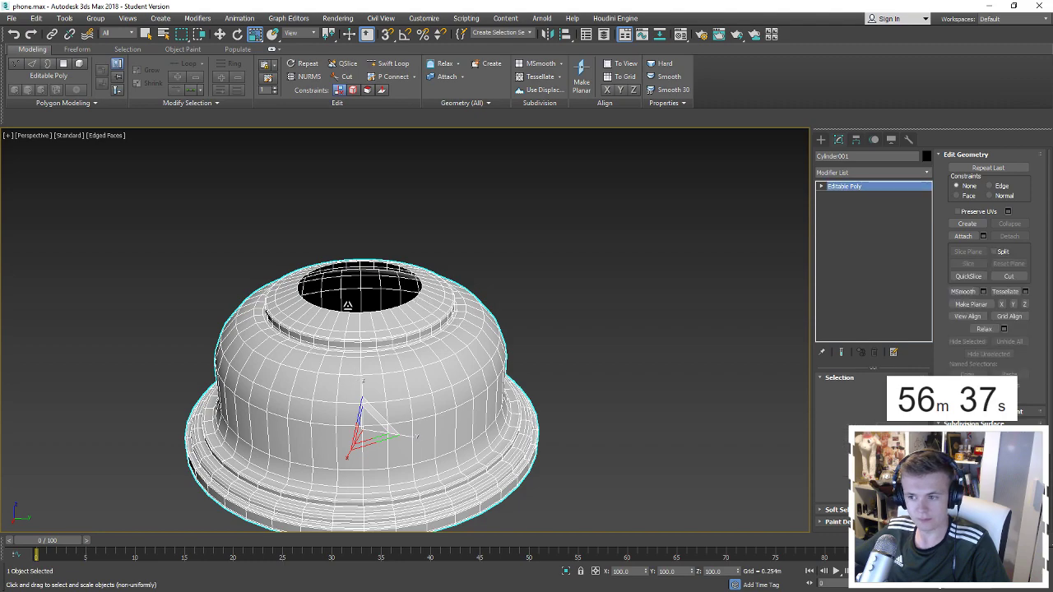
pyautogui.press('2')
pyautogui.doubleClick(364, 312)
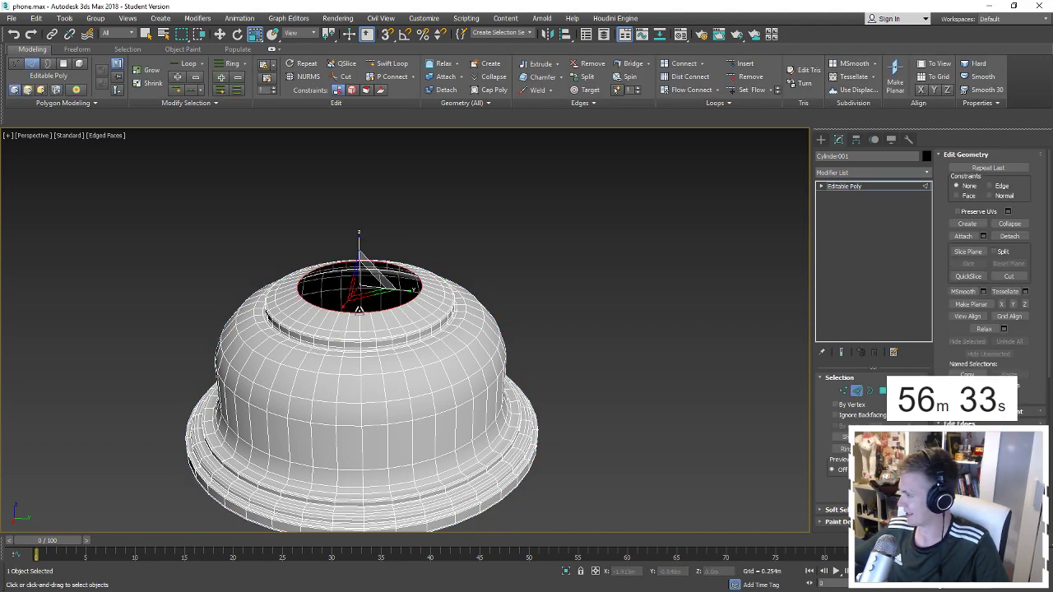
pyautogui.moveTo(319, 289)
pyautogui.keyDown('alt'); pyautogui.mouseDown(button='middle')
pyautogui.moveTo(355, 306)
pyautogui.moveTo(355, 296)
pyautogui.mouseUp(button='middle'); pyautogui.keyUp('alt')
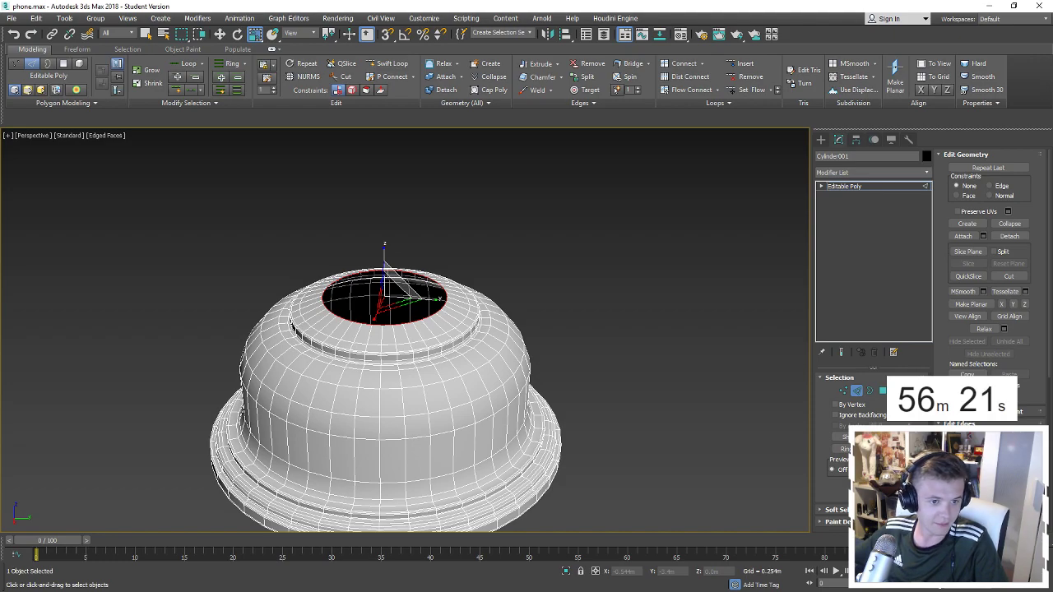
pyautogui.moveTo(179, 279)
pyautogui.keyDown('alt'); pyautogui.mouseDown(button='middle')
pyautogui.moveTo(268, 276)
pyautogui.moveTo(299, 295)
pyautogui.mouseUp(button='middle'); pyautogui.keyUp('alt')
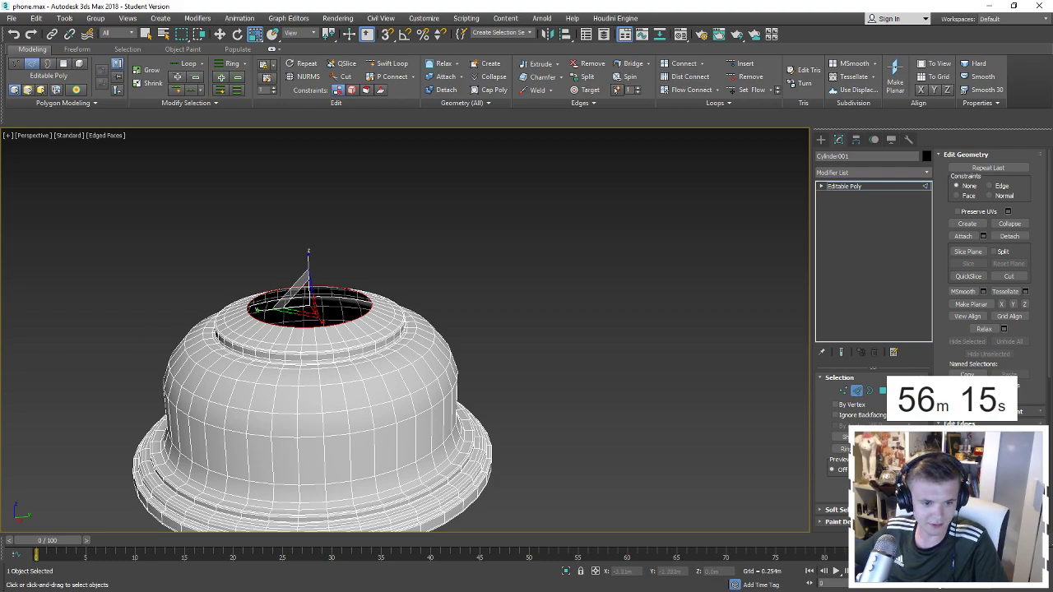
pyautogui.scroll(2, 229, 289)
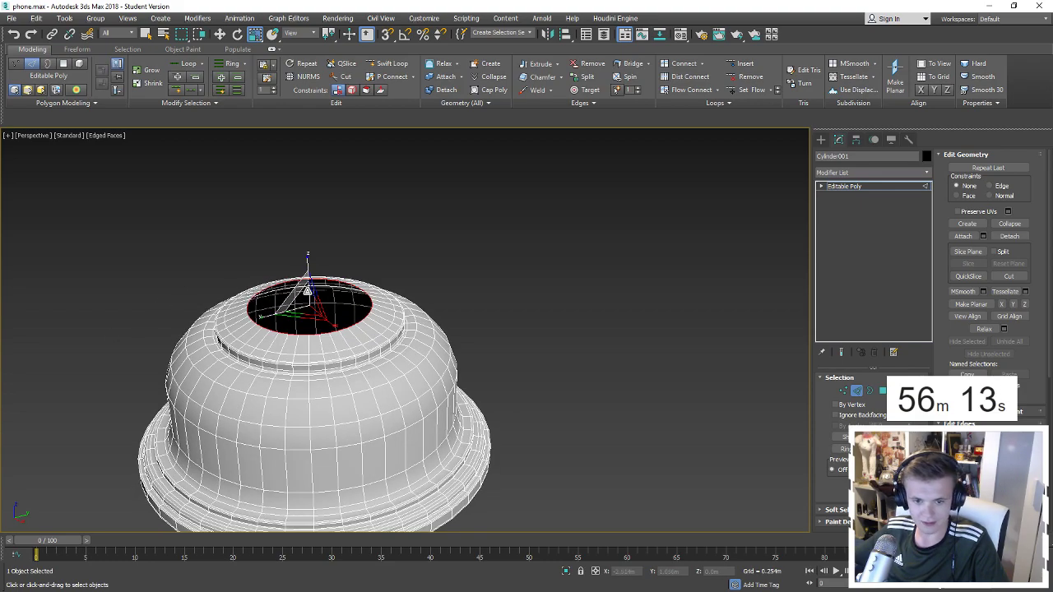
pyautogui.scroll(4, 343, 317)
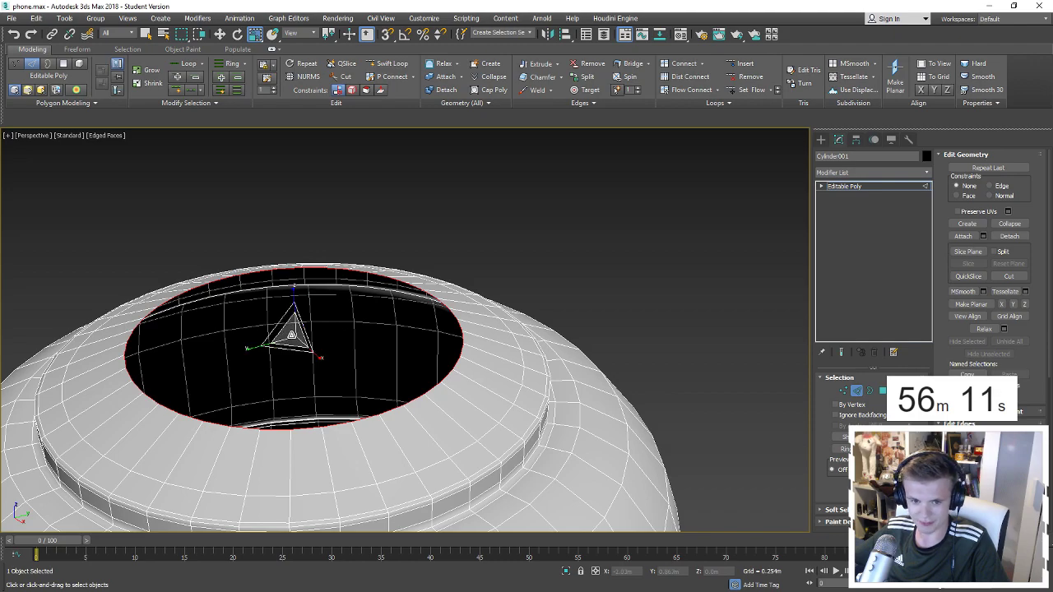
# Scale the top opening loop to about 92% and the next edge ring to about 89%.
pyautogui.moveTo(292, 335); pyautogui.dragTo(287, 340)
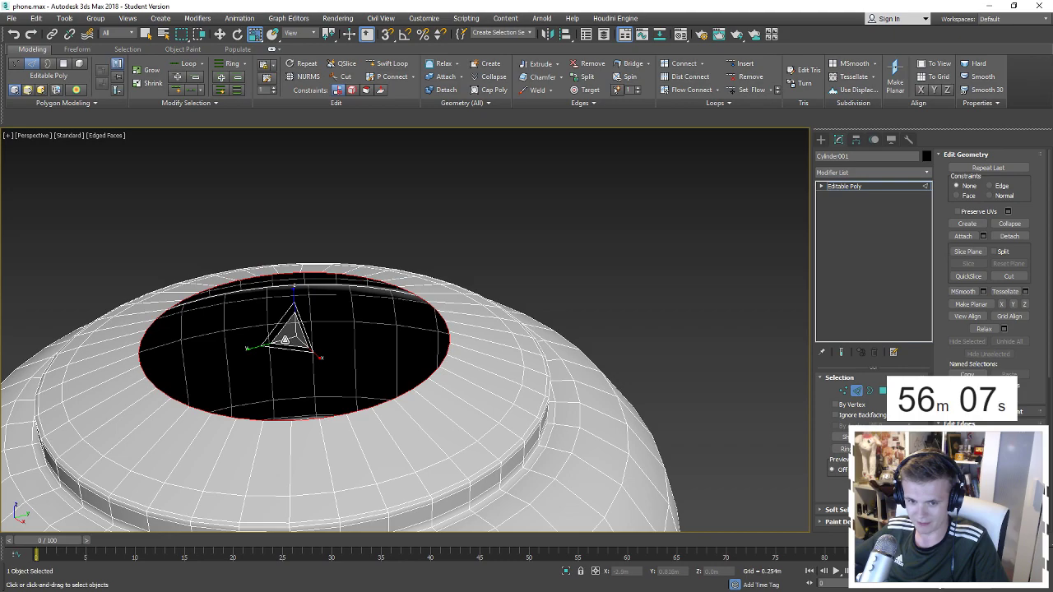
pyautogui.press('3')
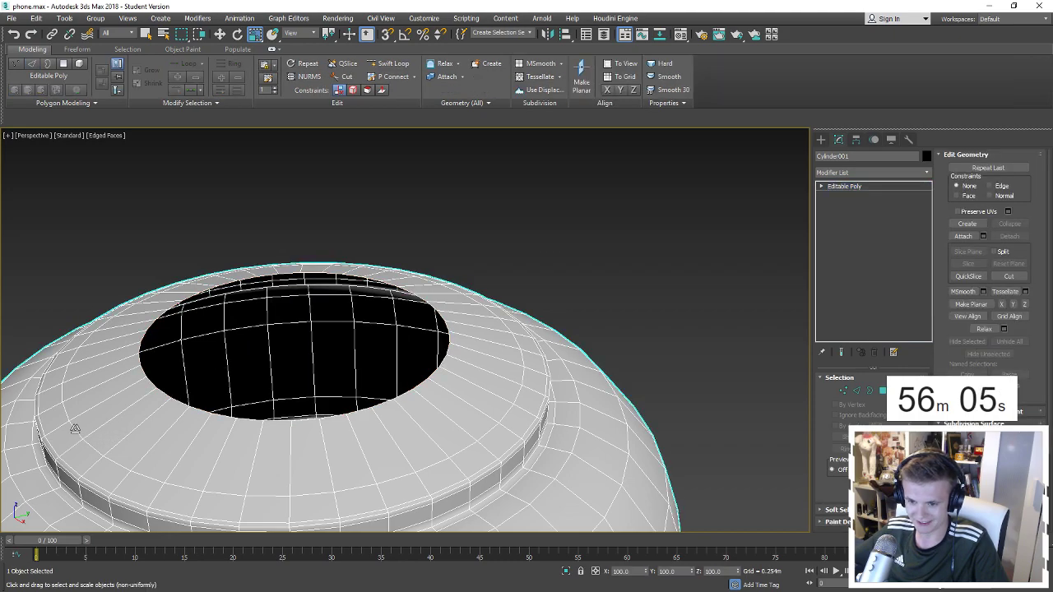
pyautogui.press('2')
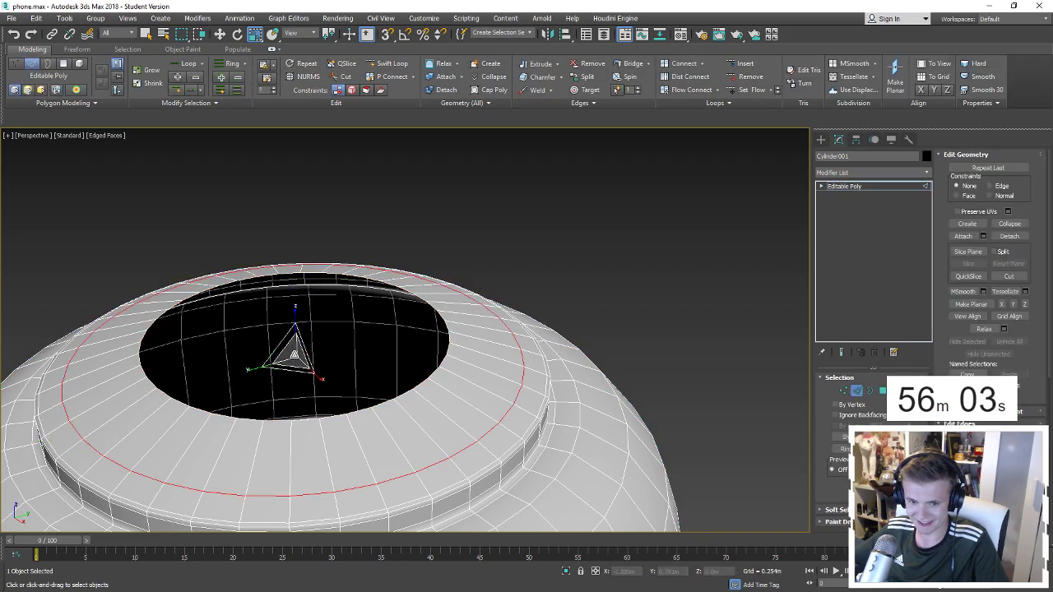
pyautogui.moveTo(293, 356); pyautogui.dragTo(296, 362)
pyautogui.scroll(-4, 293, 362)
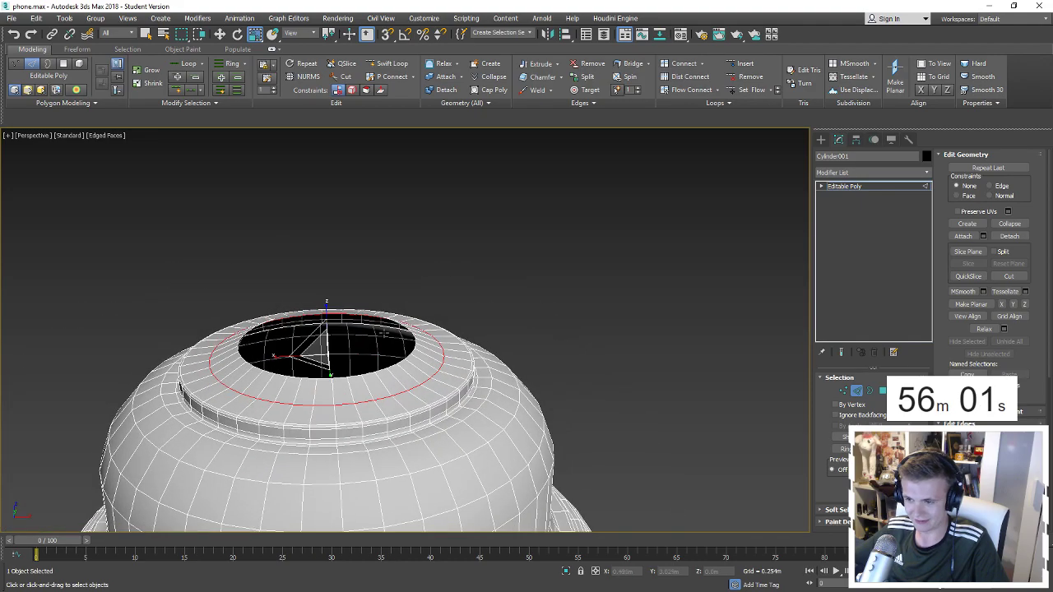
pyautogui.scroll(-2, 486, 275)
pyautogui.press('w')
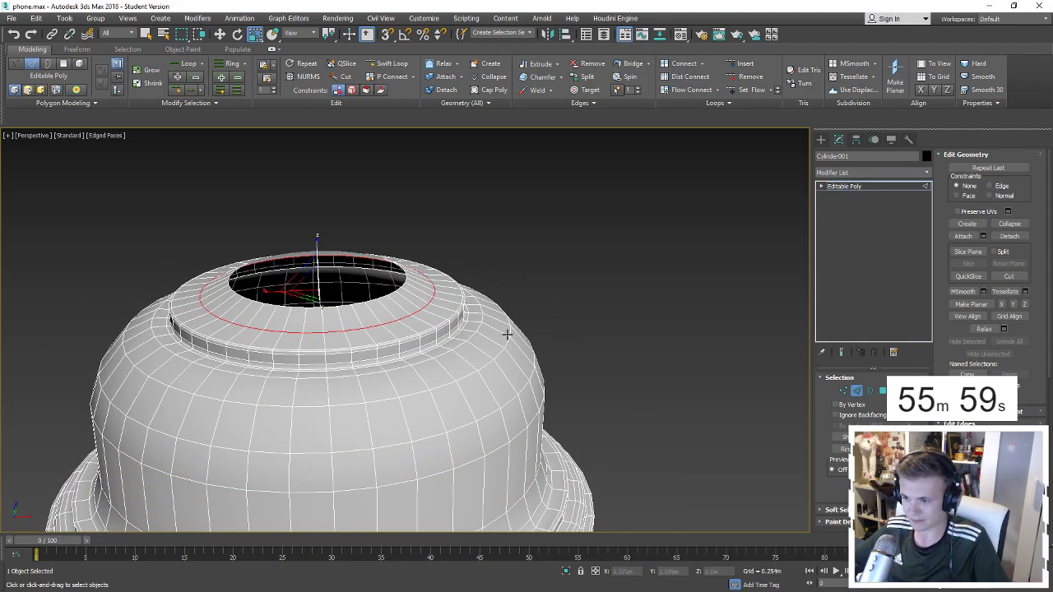
pyautogui.keyDown('alt'); pyautogui.moveTo(505, 331); pyautogui.dragTo(493, 345, button='middle'); pyautogui.keyUp('alt')
pyautogui.press('4')
pyautogui.press('4')
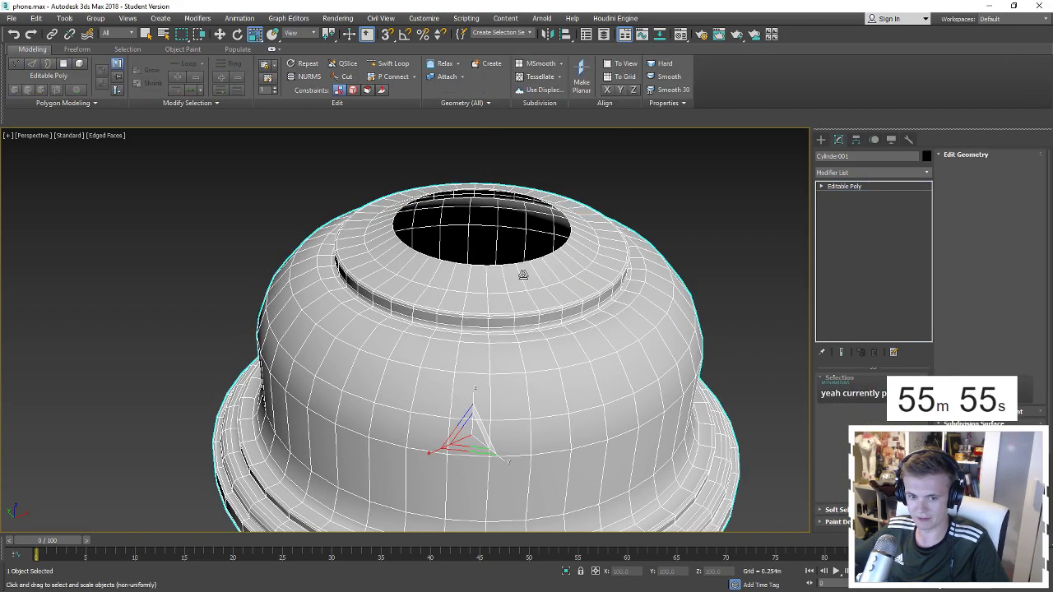
pyautogui.scroll(-2, 411, 312)
pyautogui.scroll(-3, 318, 302)
# Clone the dome as a copy off to its right and frame both domes.
pyautogui.press('w')
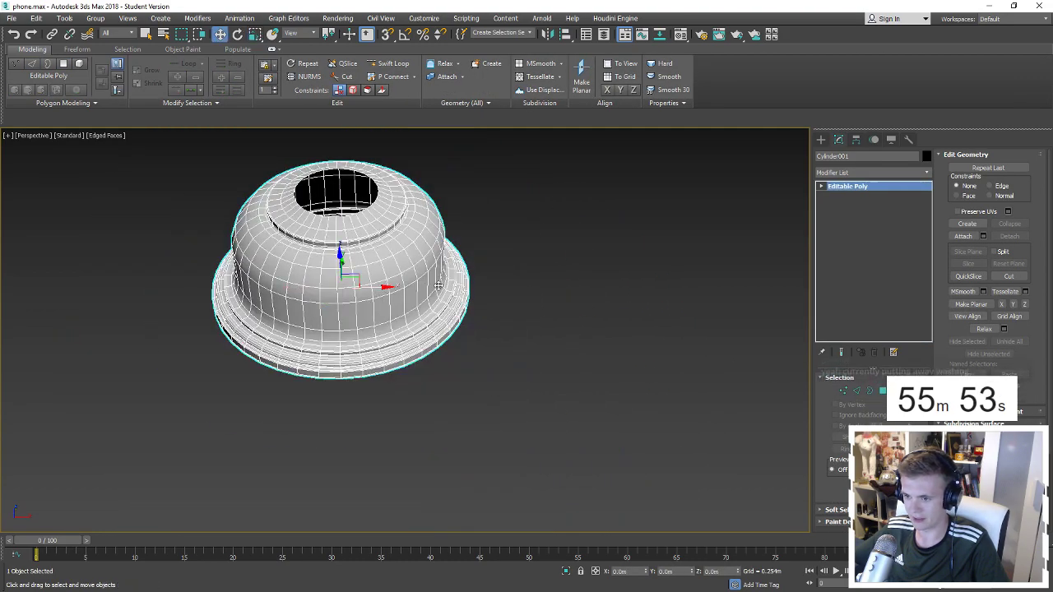
pyautogui.keyDown('shift'); pyautogui.moveTo(358, 284); pyautogui.dragTo(641, 283); pyautogui.keyUp('shift')
pyautogui.click(526, 345)
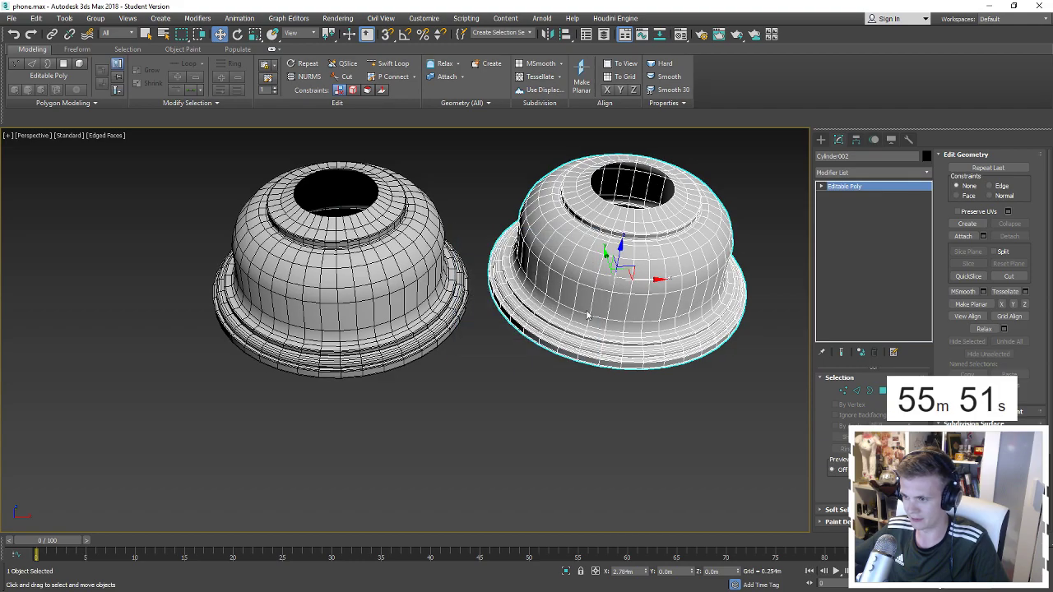
pyautogui.moveTo(618, 304); pyautogui.dragTo(506, 324, button='middle')
# On the copy, select a band of polygons across the pot's shoulder.
pyautogui.press('4')
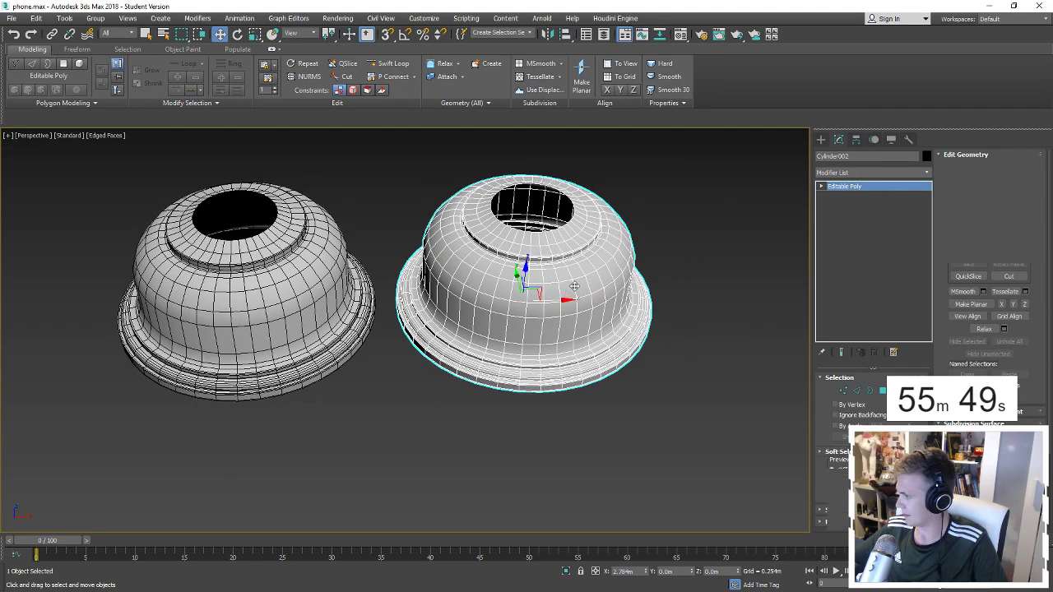
pyautogui.scroll(2, 440, 282)
pyautogui.click(533, 232)
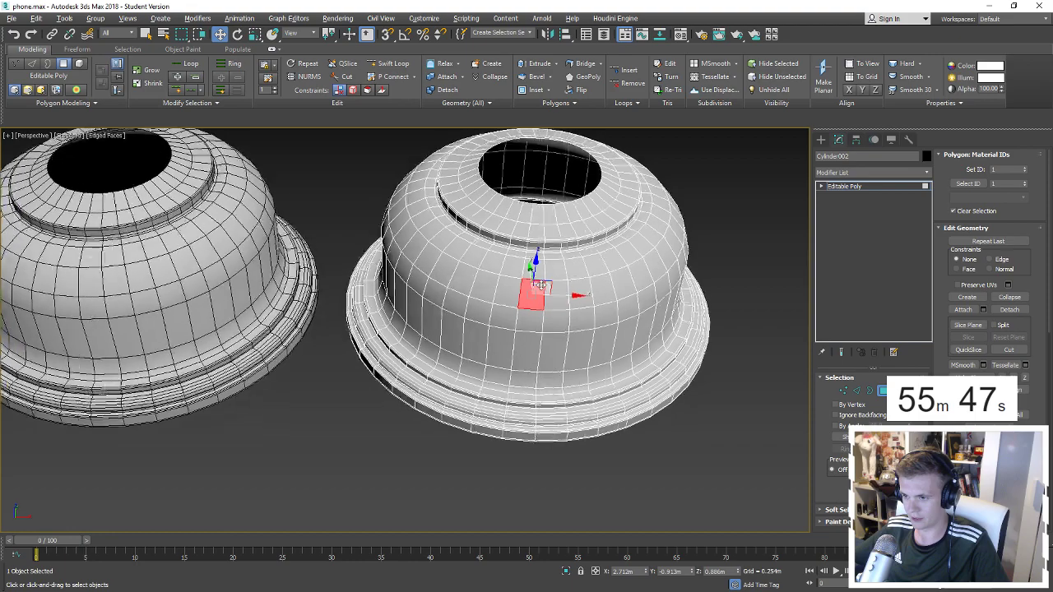
pyautogui.press('t')
pyautogui.press('z')
pyautogui.scroll(-5, 418, 348)
pyautogui.scroll(1, 418, 348)
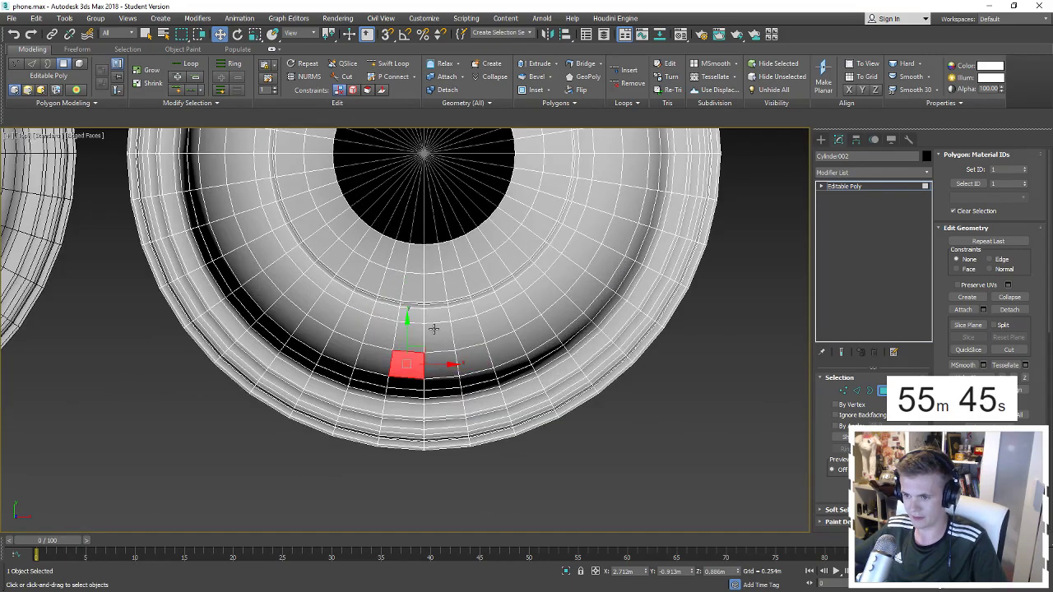
pyautogui.click(424, 337)
pyautogui.keyDown('ctrl'); pyautogui.click(494, 322); pyautogui.keyUp('ctrl')
pyautogui.keyDown('alt'); pyautogui.click(489, 334); pyautogui.keyUp('alt')
pyautogui.keyDown('ctrl'); pyautogui.click(470, 336); pyautogui.keyUp('ctrl')
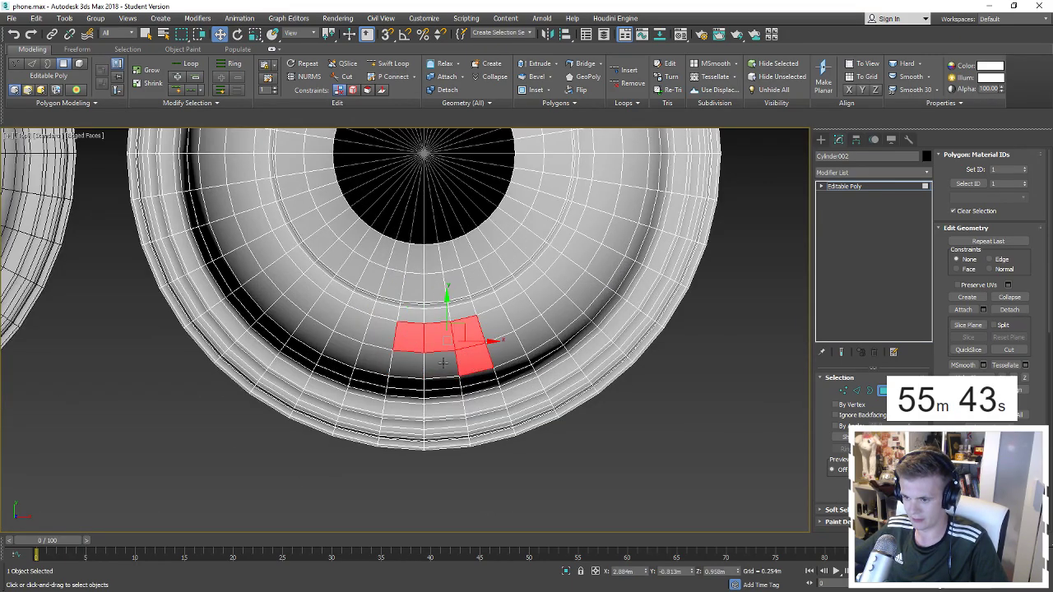
pyautogui.keyDown('ctrl'); pyautogui.click(432, 362); pyautogui.keyUp('ctrl')
pyautogui.keyDown('ctrl'); pyautogui.click(383, 353); pyautogui.keyUp('ctrl')
# Extend the selection down the side into a rectangular block of polygons.
pyautogui.moveTo(387, 330)
pyautogui.keyDown('alt'); pyautogui.mouseDown(button='middle')
pyautogui.moveTo(395, 305)
pyautogui.moveTo(422, 378)
pyautogui.mouseUp(button='middle'); pyautogui.keyUp('alt')
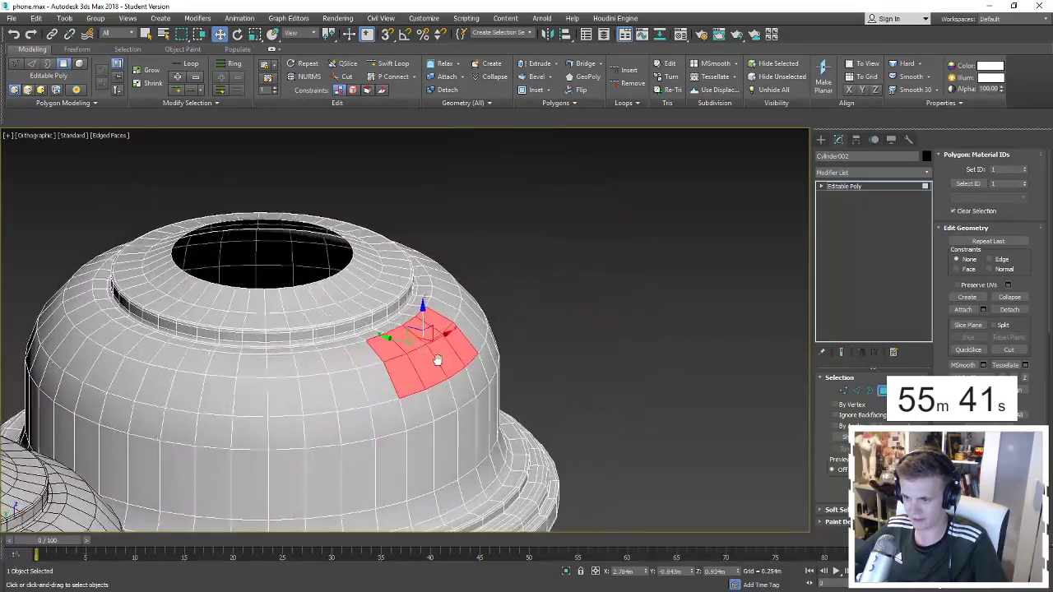
pyautogui.keyDown('ctrl'); pyautogui.click(422, 380); pyautogui.keyUp('ctrl')
pyautogui.keyDown('ctrl'); pyautogui.click(394, 393); pyautogui.keyUp('ctrl')
pyautogui.keyDown('ctrl'); pyautogui.click(461, 371); pyautogui.keyUp('ctrl')
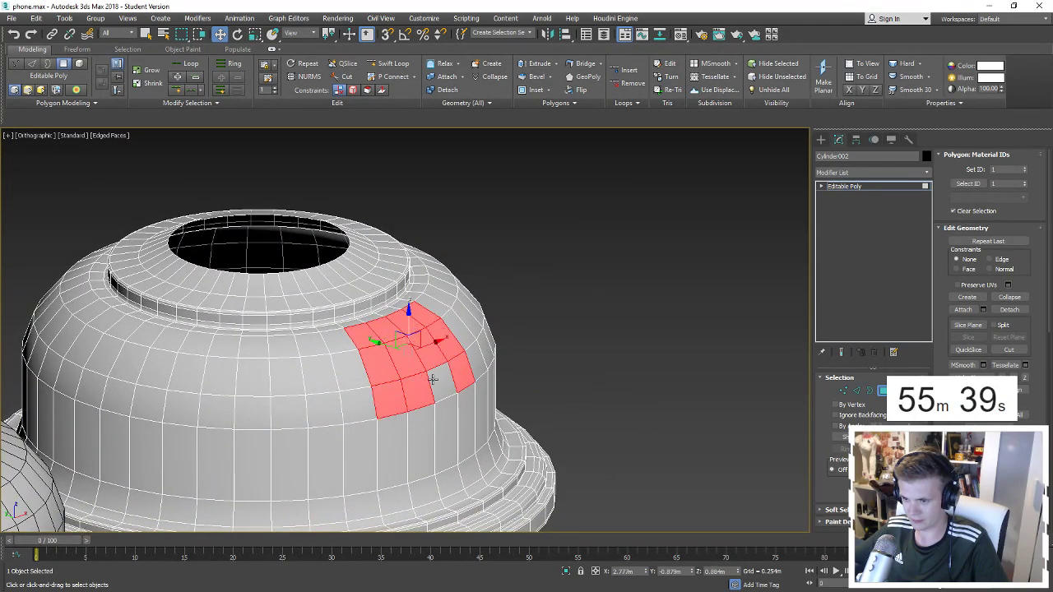
pyautogui.keyDown('ctrl'); pyautogui.click(442, 382); pyautogui.keyUp('ctrl')
pyautogui.scroll(2, 440, 377)
pyautogui.scroll(2, 432, 363)
pyautogui.keyDown('alt'); pyautogui.moveTo(433, 363); pyautogui.dragTo(415, 362, button='middle'); pyautogui.keyUp('alt')
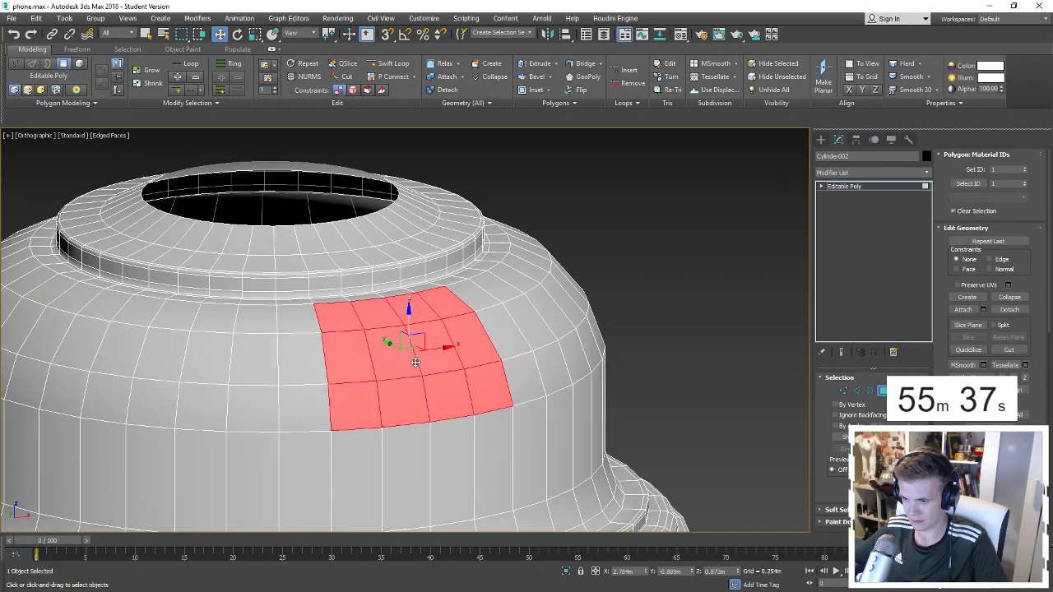
# Delete the selected polygons to cut a window, then select the hole's border.
pyautogui.press('Delete')
pyautogui.press('3')
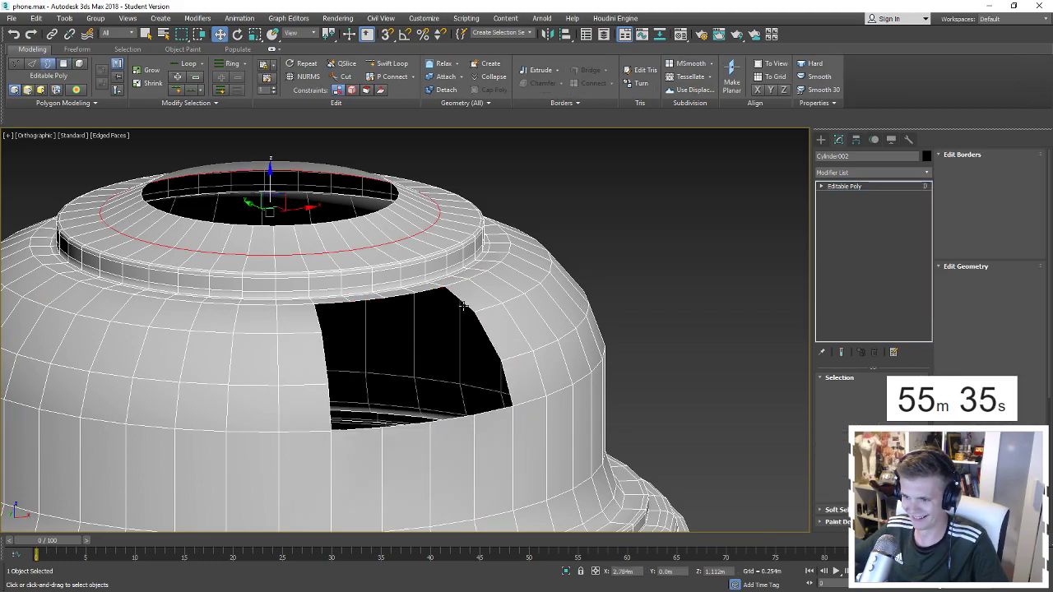
pyautogui.click(462, 304)
pyautogui.press('r')
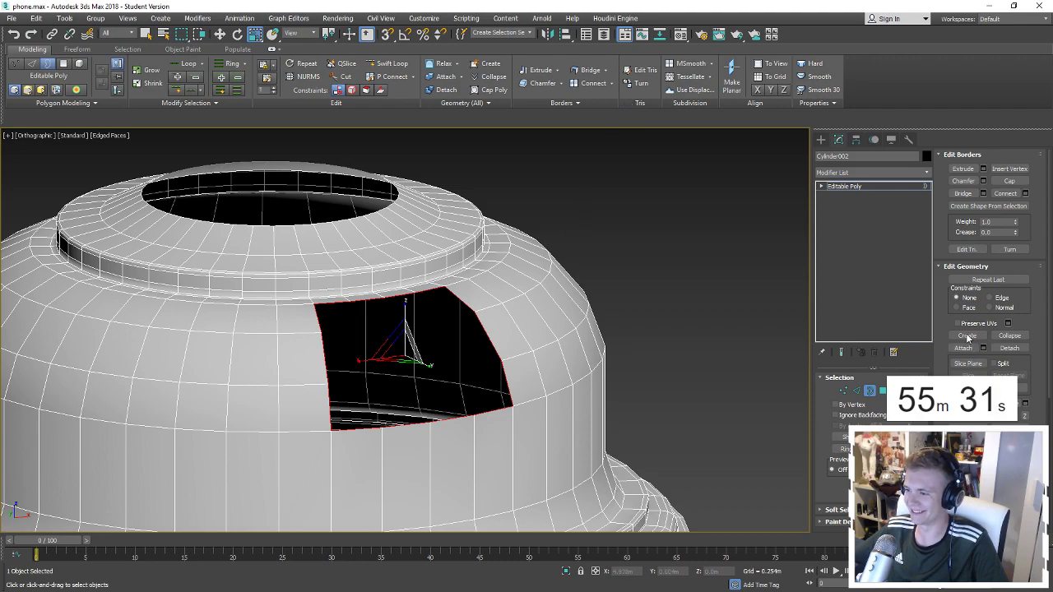
# Cap the side hole and make the new cap polygon regular with GeoPoly.
pyautogui.click(1010, 181)
pyautogui.press('4')
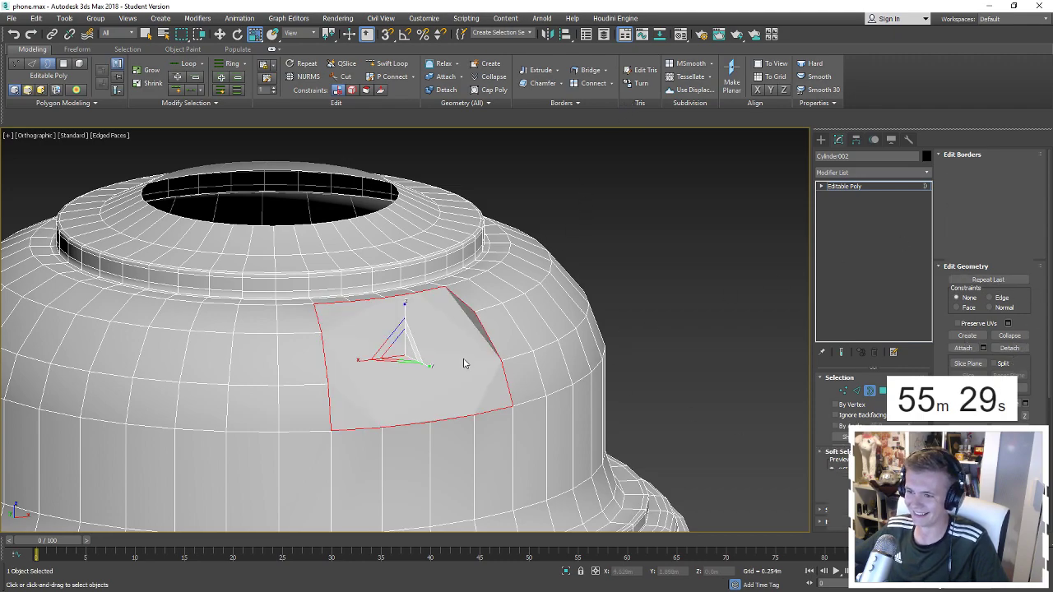
pyautogui.click(462, 359)
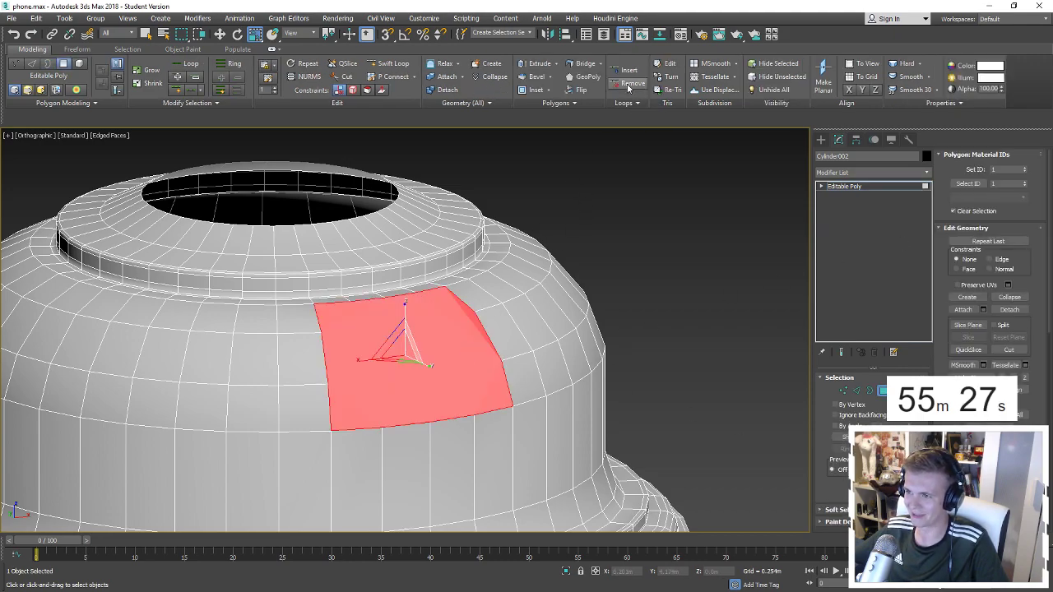
pyautogui.click(587, 76)
# Try pushing the cap into the body, undo the recess, and exit polygon editing.
pyautogui.keyDown('alt'); pyautogui.moveTo(528, 210); pyautogui.dragTo(587, 230, button='middle'); pyautogui.keyUp('alt')
pyautogui.press('w')
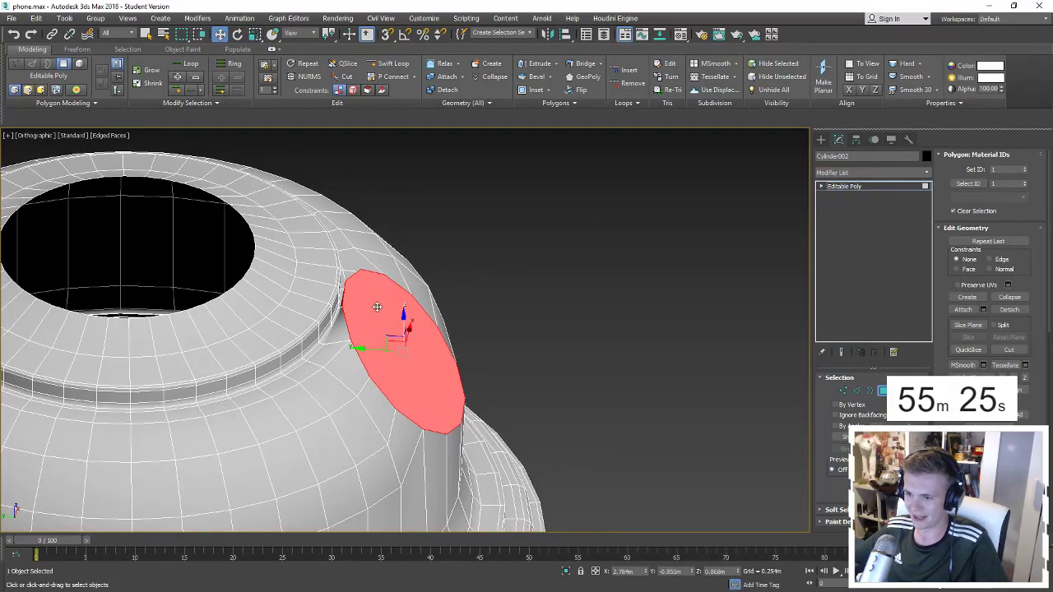
pyautogui.moveTo(364, 351); pyautogui.dragTo(383, 357)
pyautogui.click(491, 354)
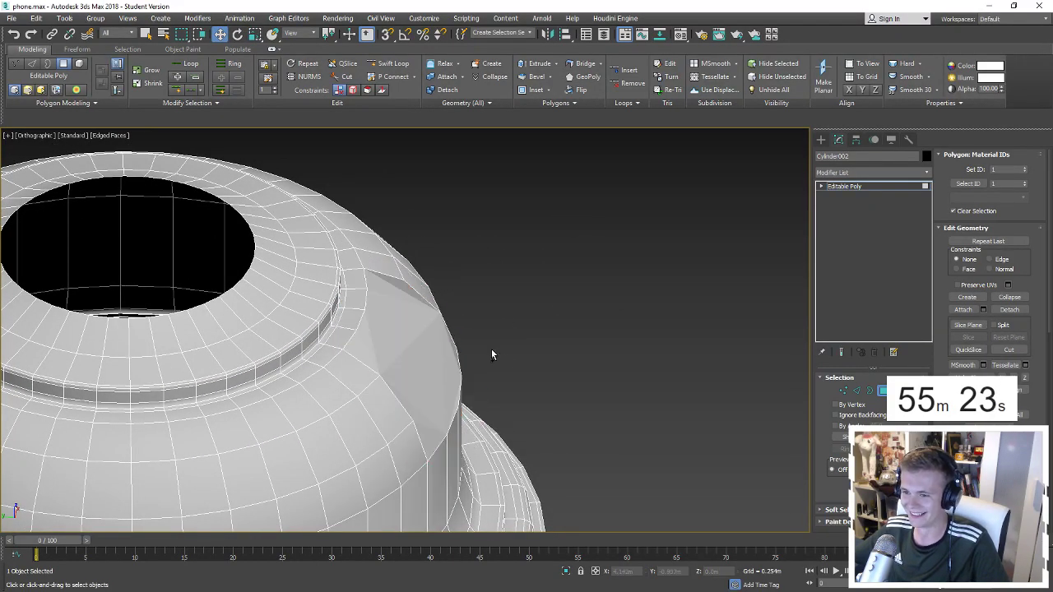
pyautogui.hotkey('ctrl', 'z')
pyautogui.hotkey('ctrl', 'z')
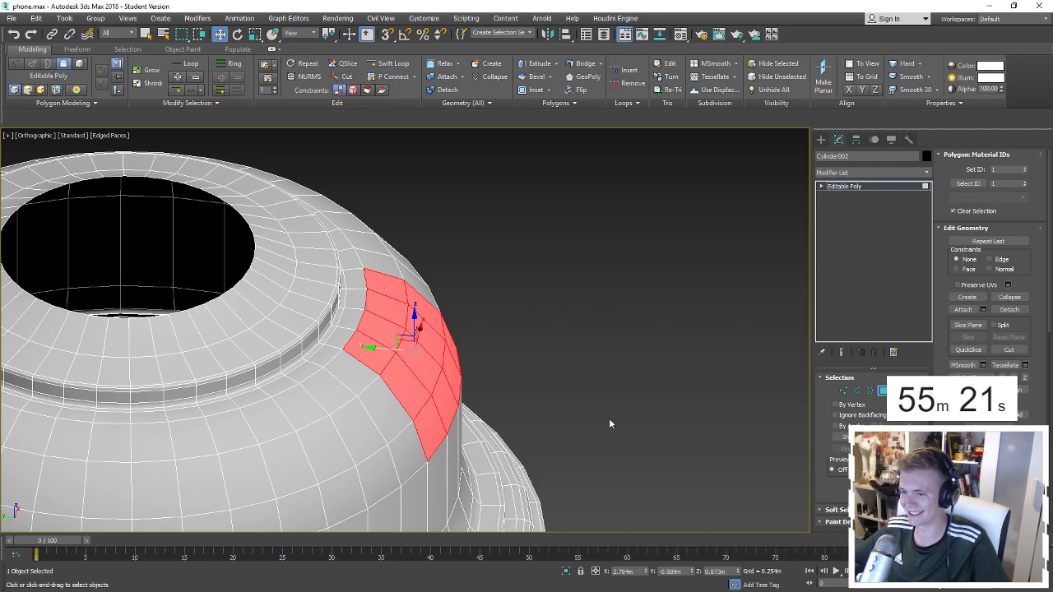
pyautogui.scroll(-2, 609, 423)
pyautogui.moveTo(577, 405); pyautogui.dragTo(685, 328, button='middle')
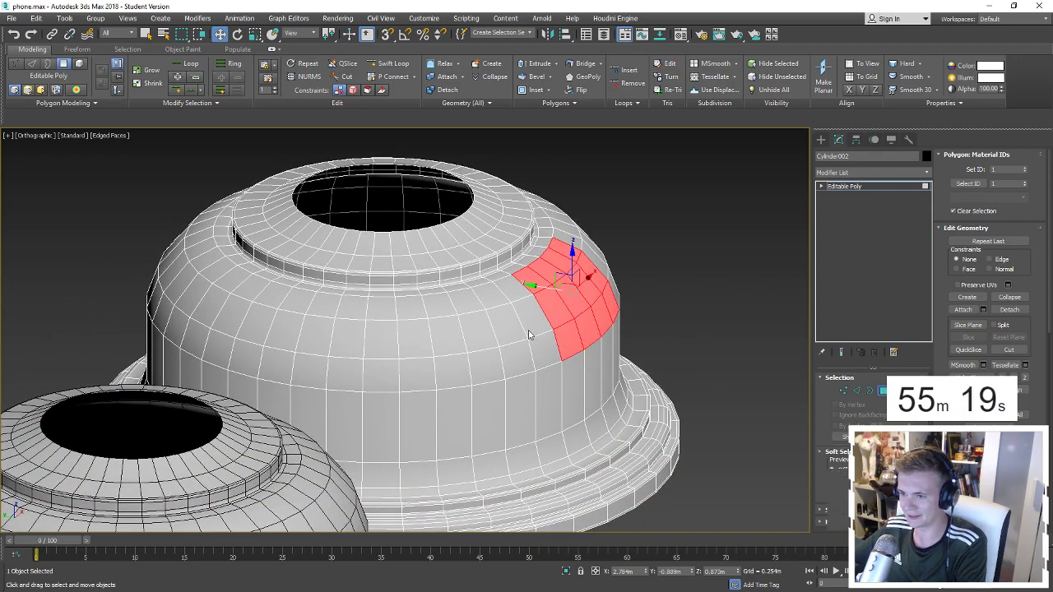
pyautogui.press('4')
pyautogui.moveTo(698, 230)
pyautogui.mouseDown(button='middle')
pyautogui.moveTo(506, 370)
pyautogui.moveTo(562, 282)
pyautogui.mouseUp(button='middle')
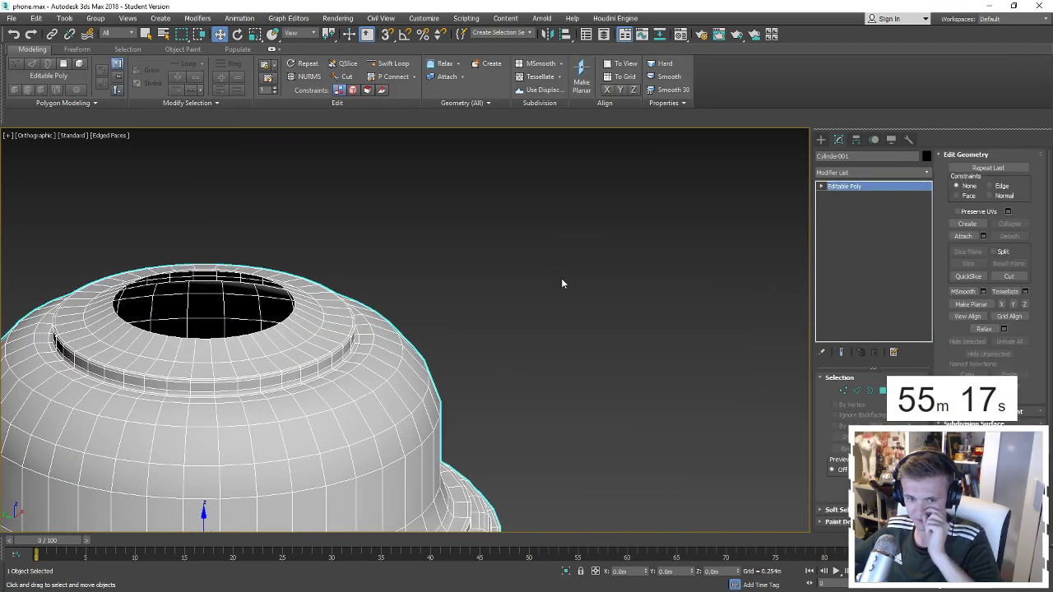
# Draw a new cylinder in the empty space beside the pot, setting its radius and height.
pyautogui.click(820, 139)
pyautogui.moveTo(575, 328); pyautogui.dragTo(512, 249, button='middle')
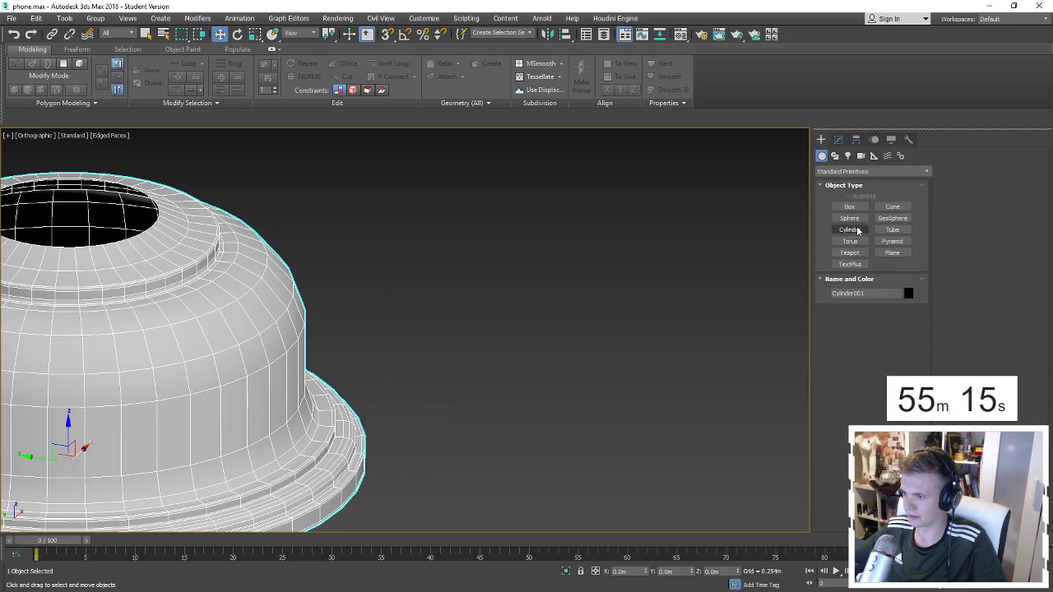
pyautogui.moveTo(570, 332); pyautogui.dragTo(497, 290, button='middle')
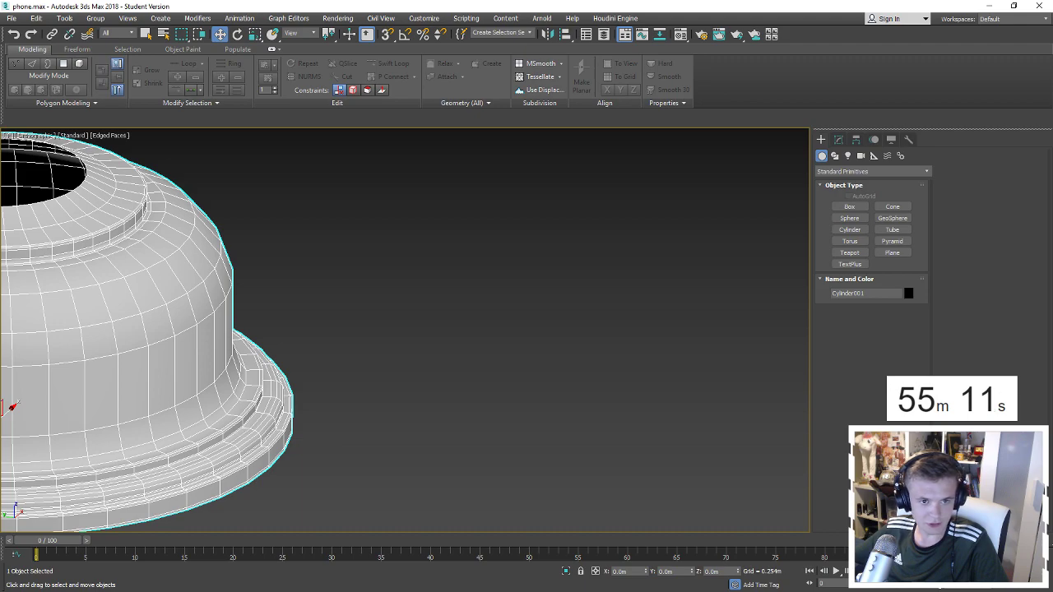
pyautogui.keyDown('alt'); pyautogui.moveTo(454, 327); pyautogui.dragTo(350, 301, button='middle'); pyautogui.keyUp('alt')
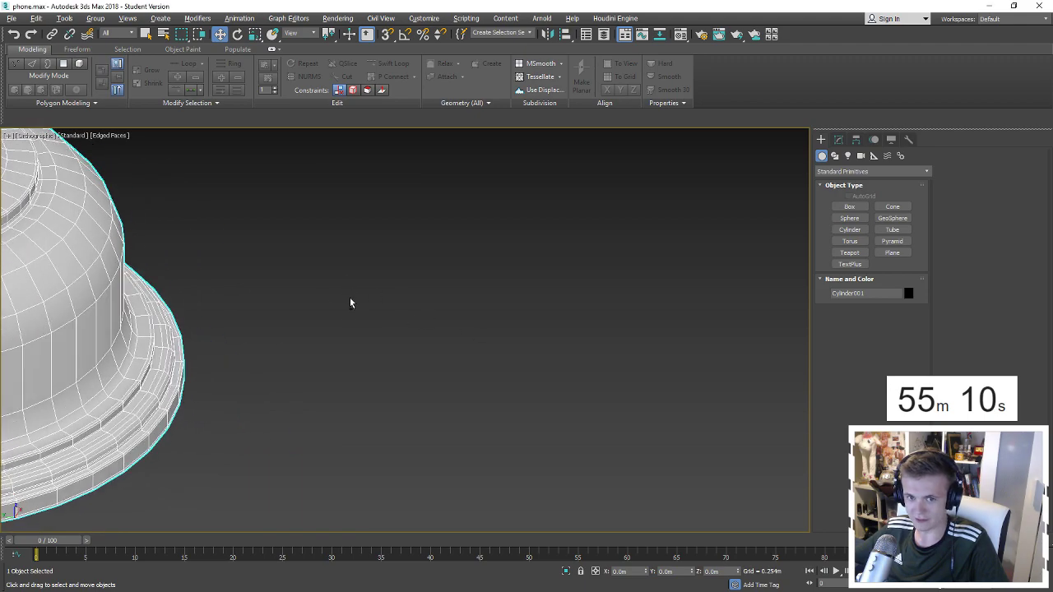
pyautogui.click(850, 229)
pyautogui.moveTo(582, 343); pyautogui.dragTo(707, 284)
pyautogui.click(637, 387)
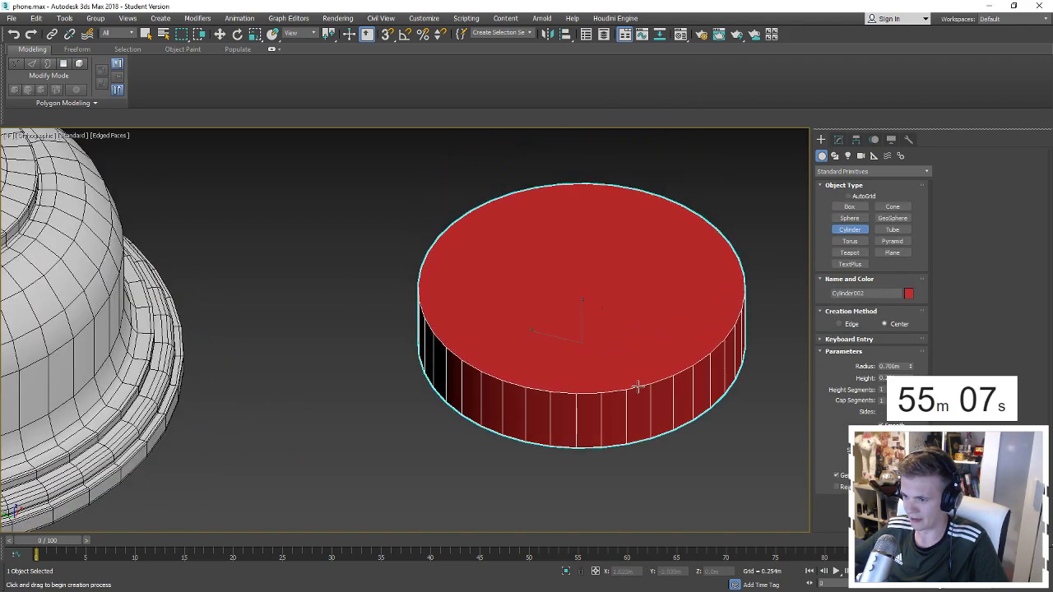
# Convert the cylinder to Editable Poly and delete its top face.
pyautogui.rightClick(625, 362)
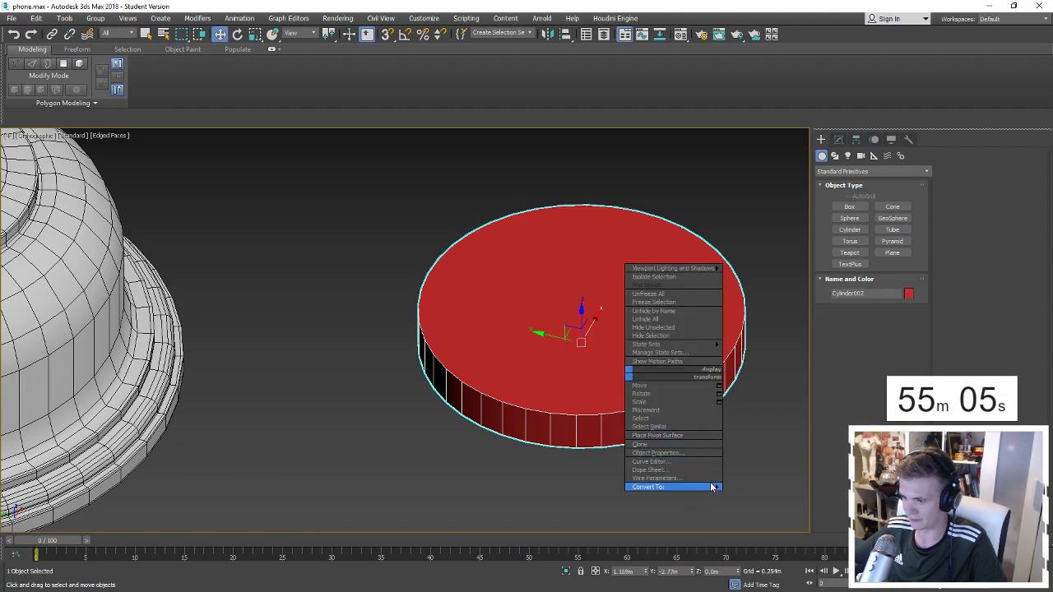
pyautogui.click(749, 496)
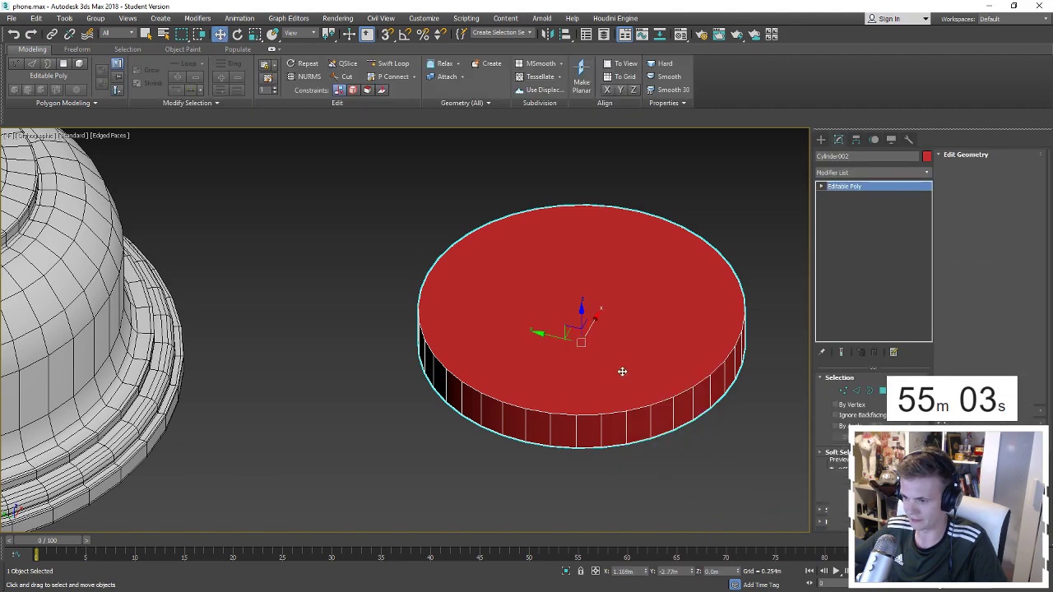
pyautogui.press('4')
pyautogui.click(623, 372)
pyautogui.press('Delete')
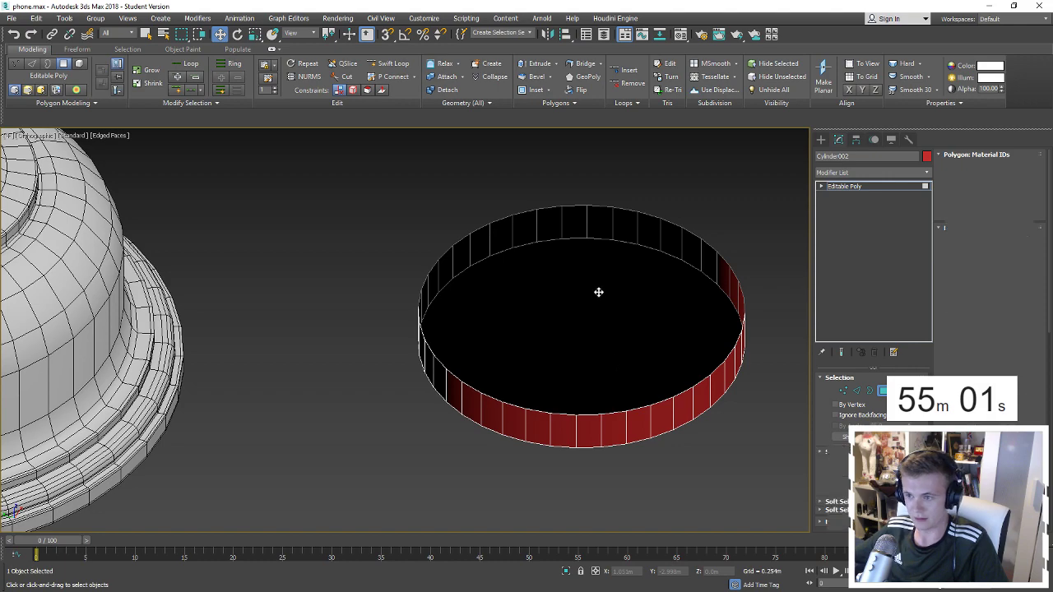
# Shift-scale the cylinder's top rim edge loop inward to form a flat ring.
pyautogui.press('2')
pyautogui.doubleClick(602, 207)
pyautogui.press('r')
pyautogui.keyDown('shift'); pyautogui.moveTo(580, 296); pyautogui.dragTo(570, 309); pyautogui.keyUp('shift')
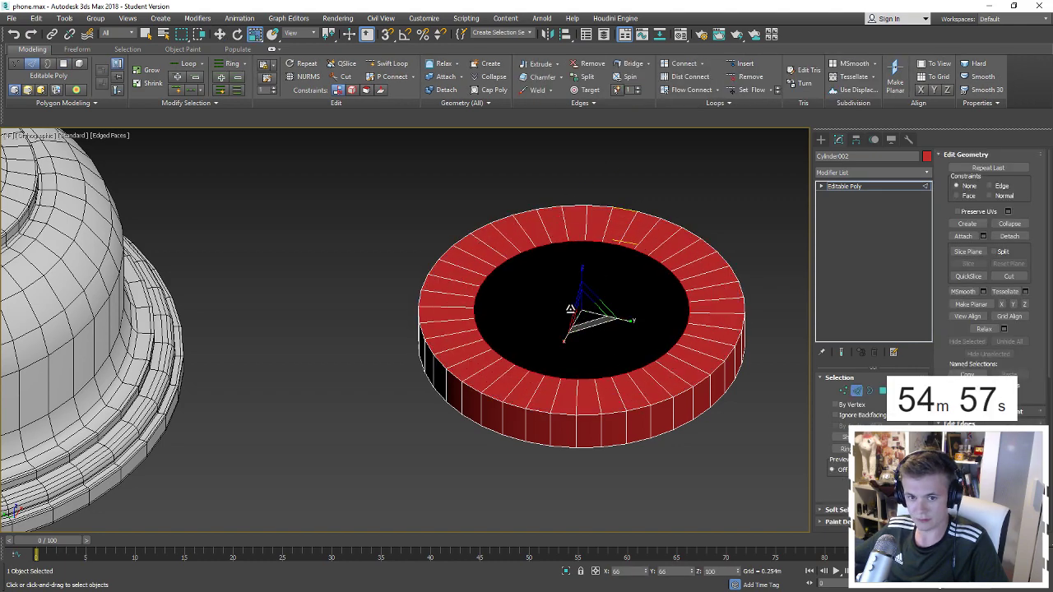
pyautogui.scroll(3, 570, 309)
pyautogui.scroll(2, 570, 308)
pyautogui.moveTo(570, 309)
pyautogui.keyDown('shift'); pyautogui.mouseDown()
pyautogui.moveTo(581, 320)
pyautogui.moveTo(574, 269)
pyautogui.moveTo(582, 296)
pyautogui.mouseUp(); pyautogui.keyUp('shift')
# Lower the inner ring into a sunken well and collapse it to a centre point.
pyautogui.press('w')
pyautogui.scroll(-2, 576, 305)
pyautogui.press('r')
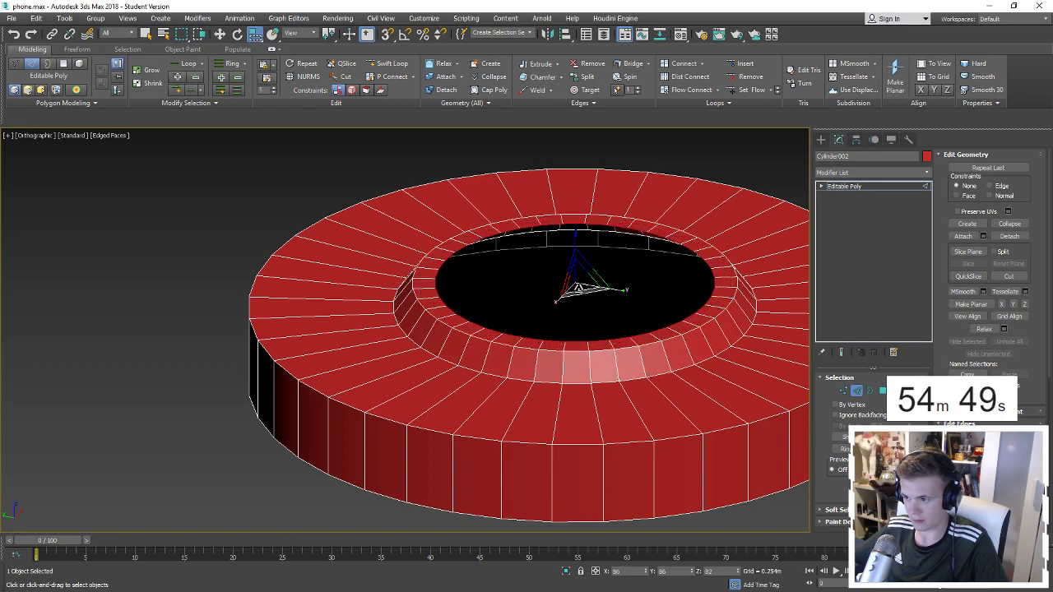
pyautogui.press('w')
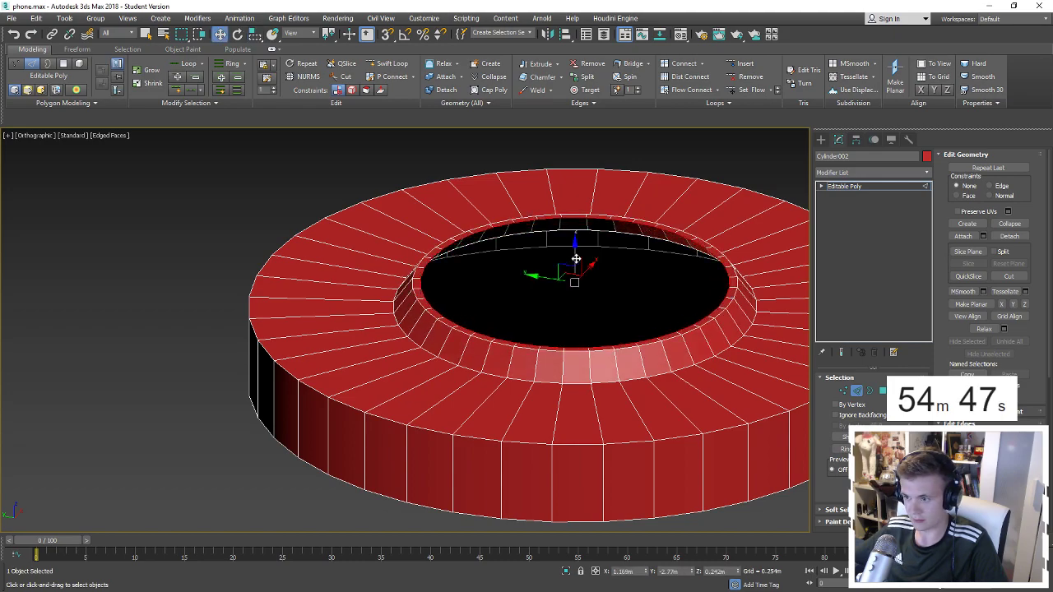
pyautogui.moveTo(575, 257); pyautogui.dragTo(587, 307)
pyautogui.press('r')
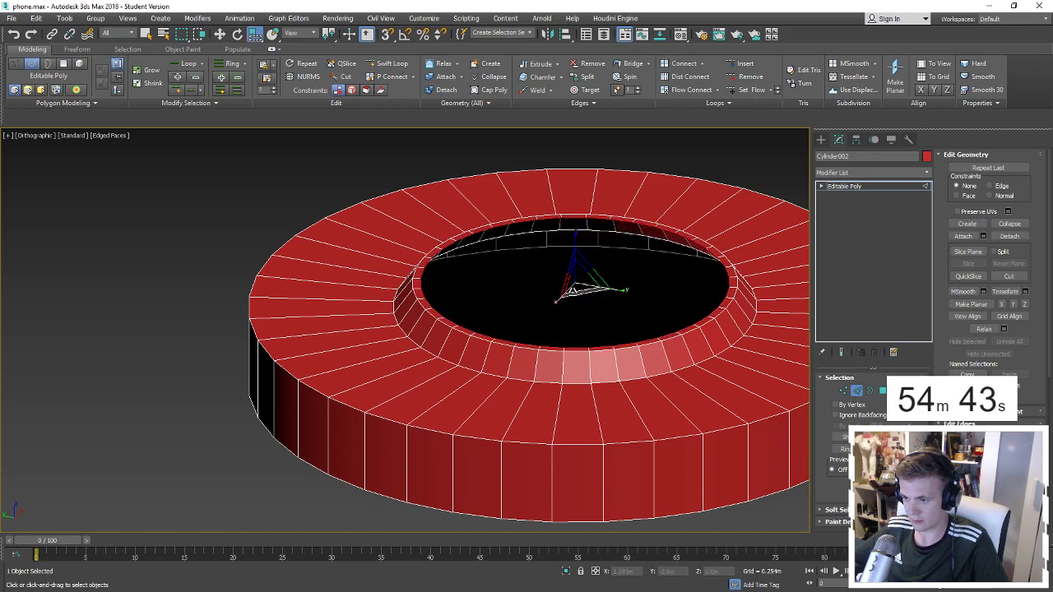
pyautogui.moveTo(575, 261); pyautogui.dragTo(578, 319)
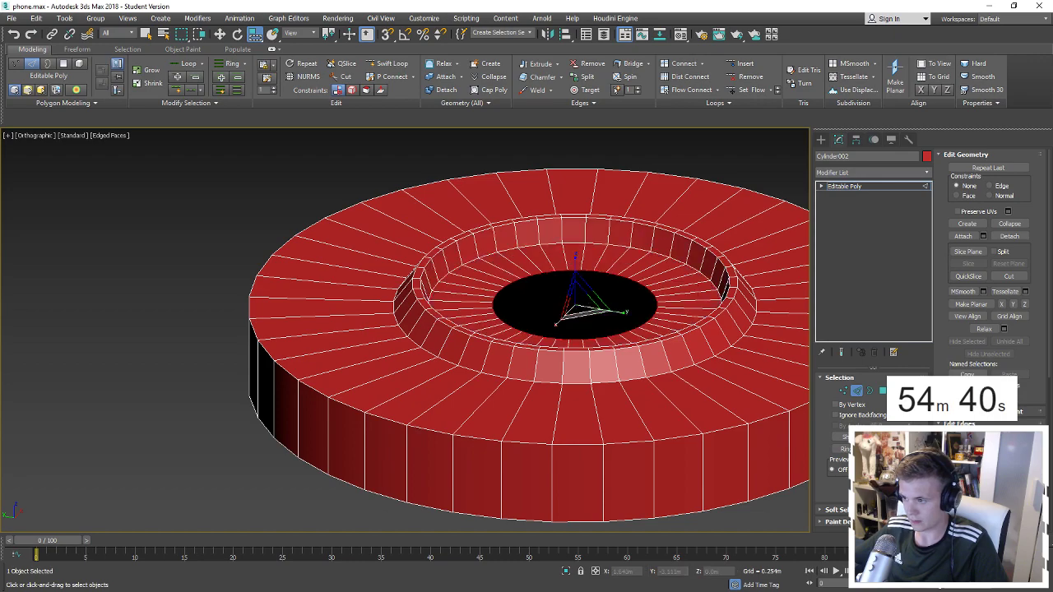
pyautogui.click(1009, 225)
# Return to perspective view, deselect the red disc, and pan it left.
pyautogui.press('p')
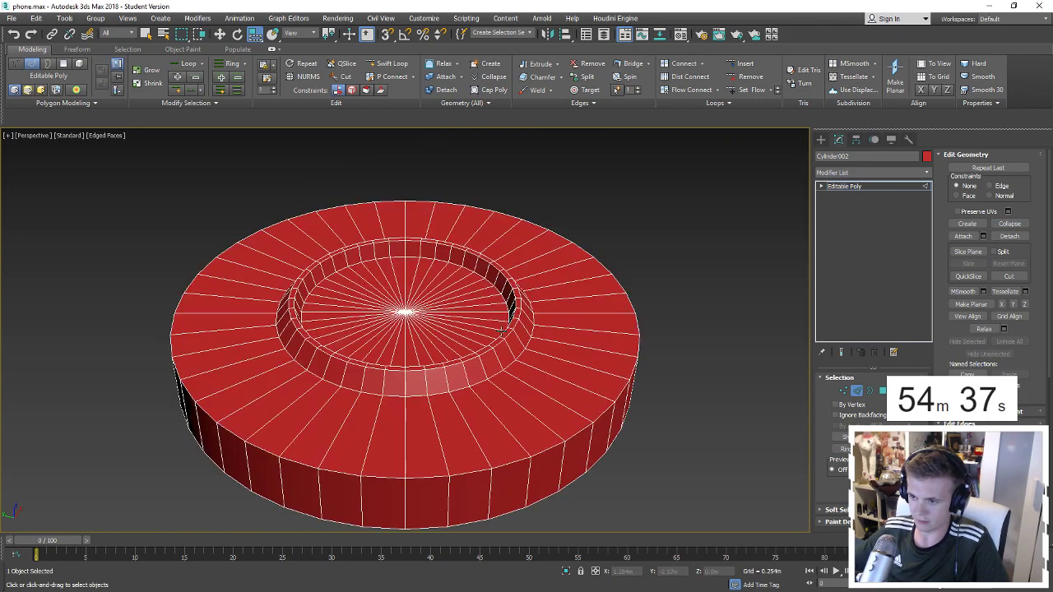
pyautogui.click(650, 223)
pyautogui.click(820, 140)
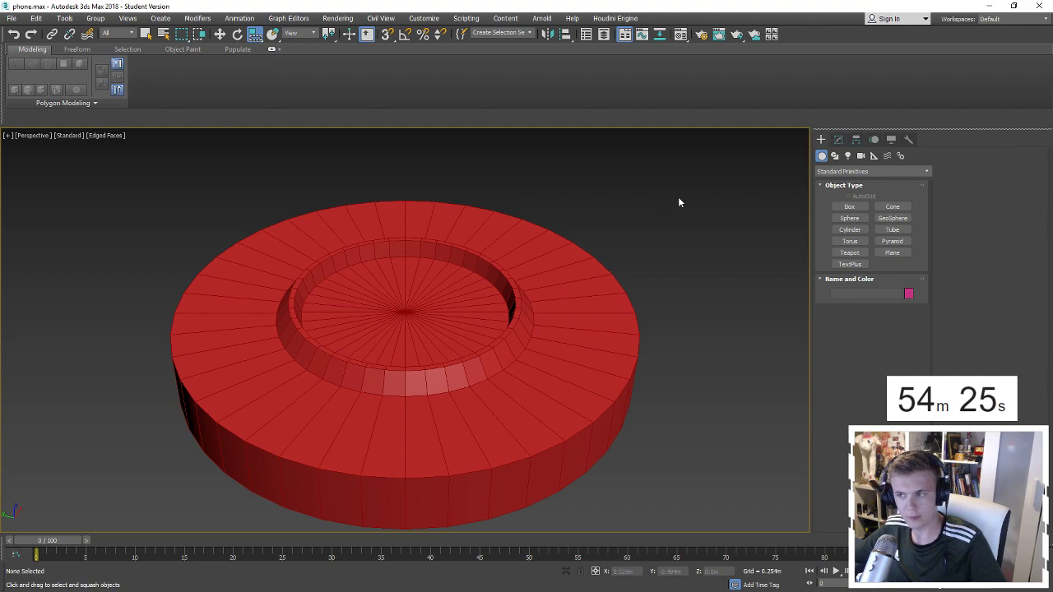
pyautogui.moveTo(678, 202); pyautogui.dragTo(612, 198, button='middle')
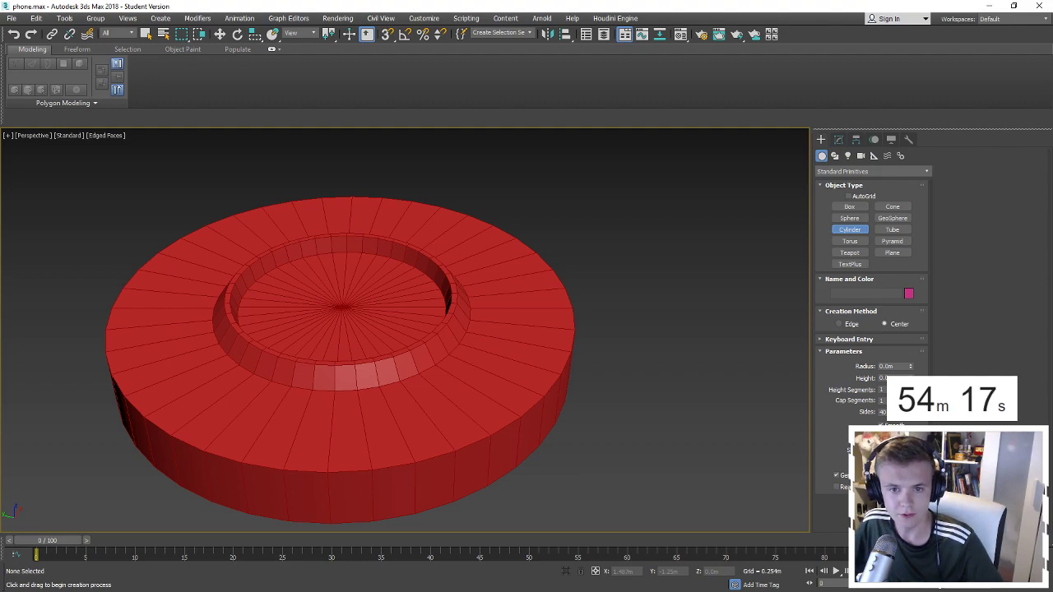
# Draw a new 12-sided cylinder beside the red ring.
pyautogui.keyDown('alt'); pyautogui.moveTo(550, 284); pyautogui.dragTo(777, 417, button='middle'); pyautogui.keyUp('alt')
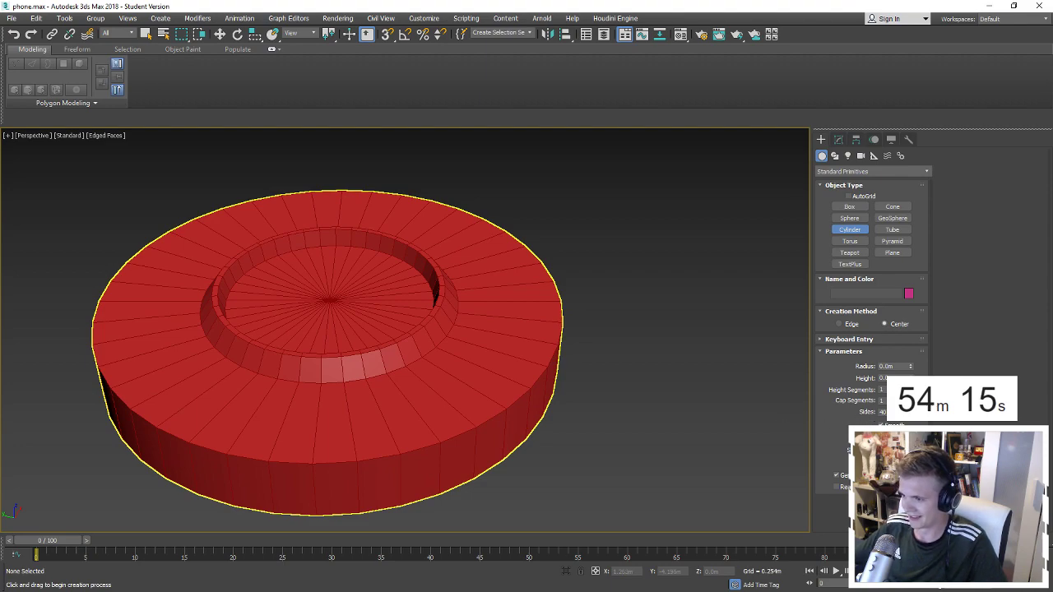
pyautogui.moveTo(630, 337); pyautogui.dragTo(677, 430)
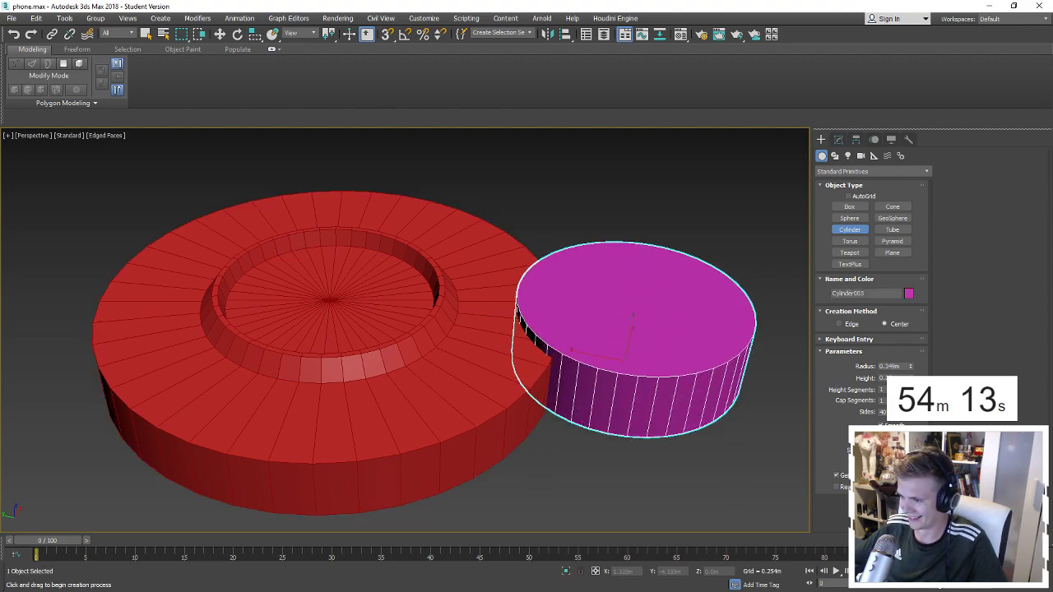
pyautogui.write('12')
pyautogui.press('Return')
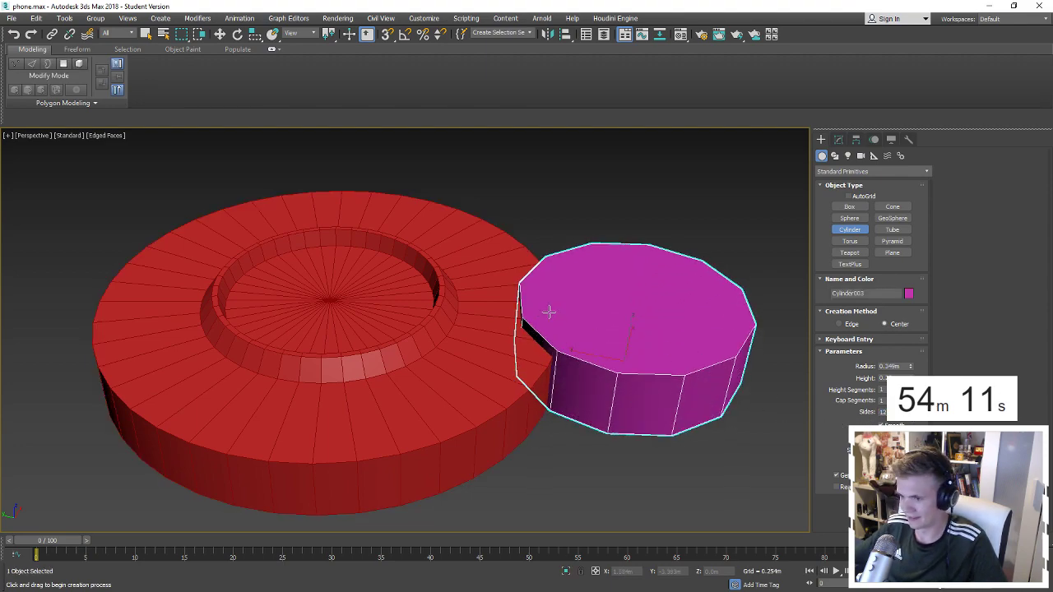
pyautogui.press('w')
# Vertex-snap the magenta cylinder onto the ring's centre and centre its pivot.
pyautogui.press('s')
pyautogui.moveTo(603, 358); pyautogui.dragTo(322, 307)
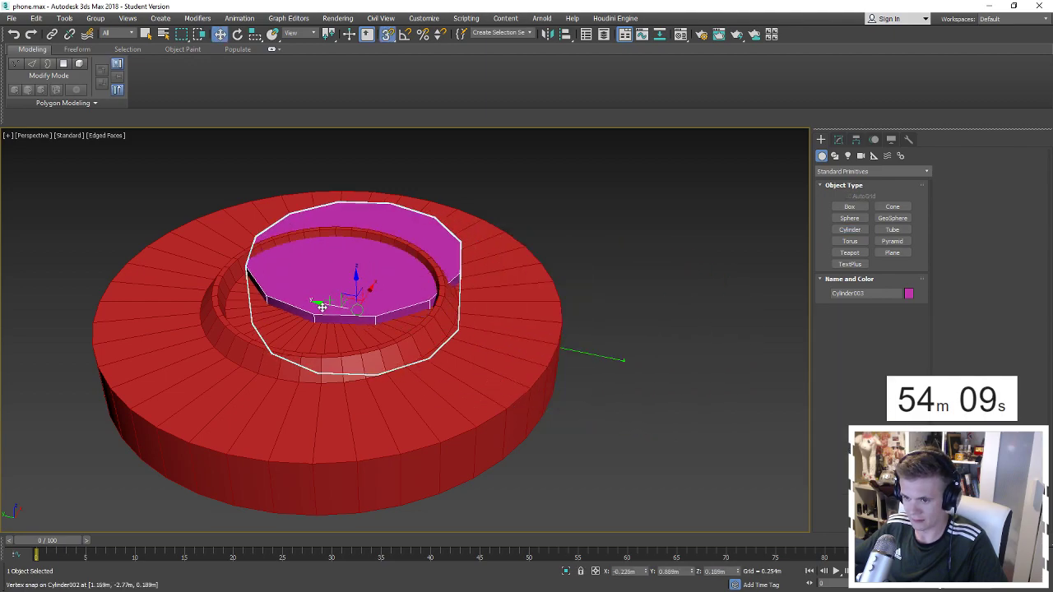
pyautogui.click(856, 140)
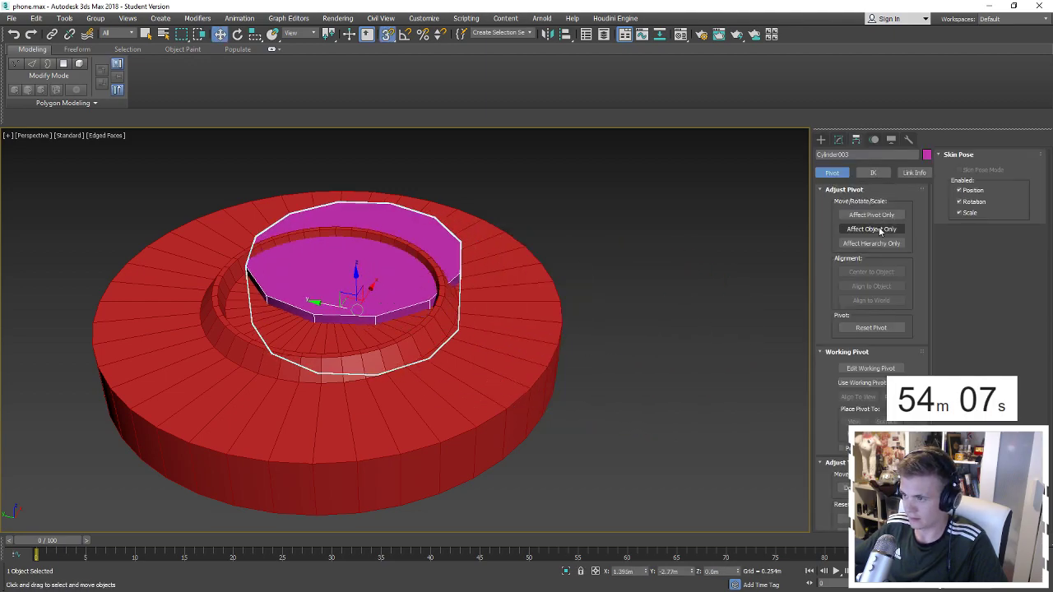
pyautogui.click(871, 214)
pyautogui.click(871, 271)
pyautogui.click(873, 216)
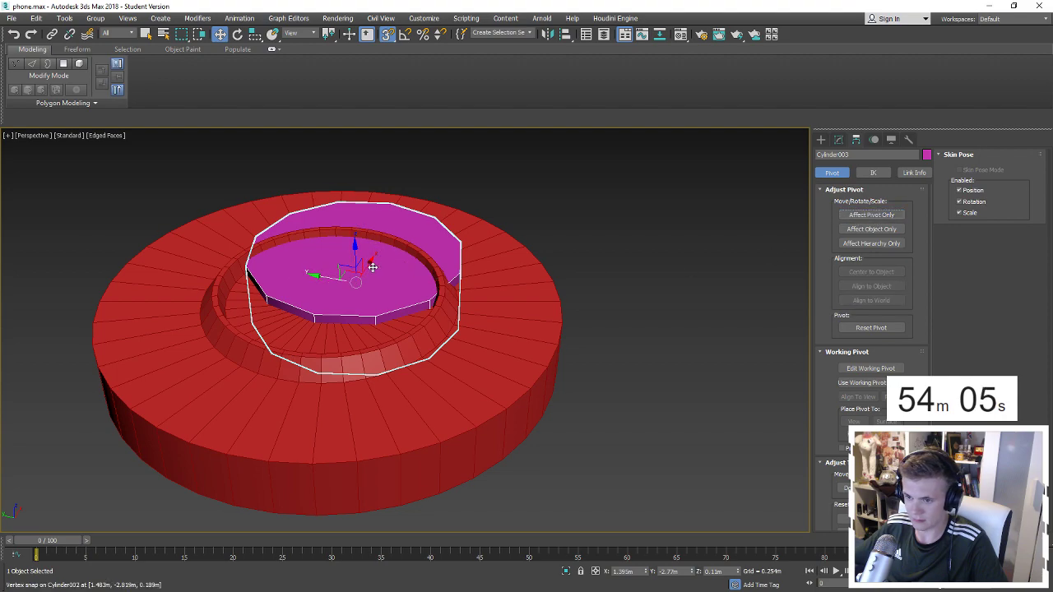
# Lower the magenta cylinder into the ring and scale it up over most of the top.
pyautogui.moveTo(355, 274)
pyautogui.mouseDown()
pyautogui.moveTo(329, 306)
pyautogui.moveTo(332, 280)
pyautogui.mouseUp()
pyautogui.press('r')
pyautogui.click(599, 224)
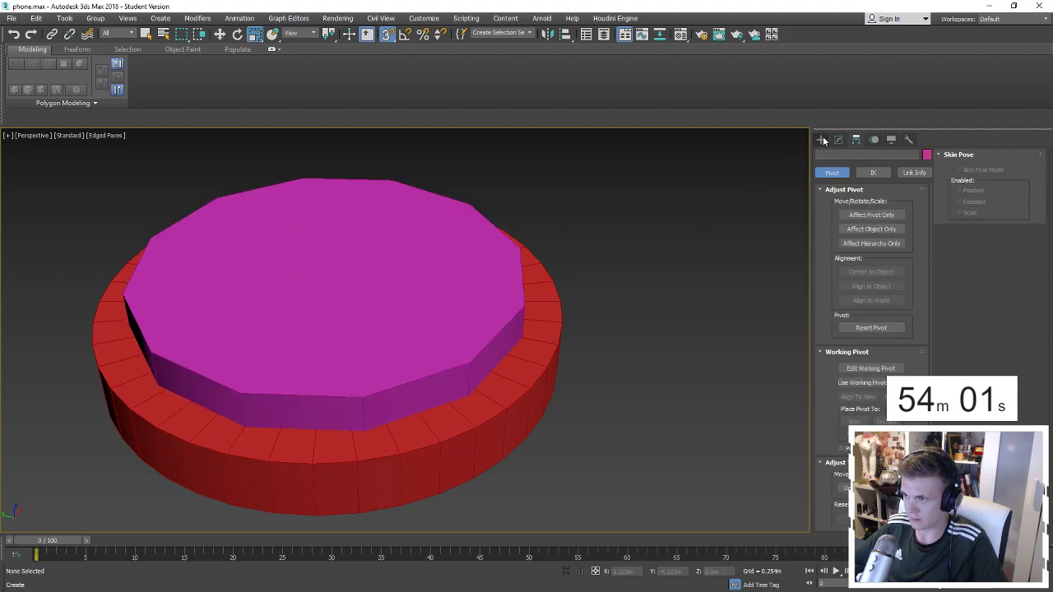
pyautogui.moveTo(793, 222)
pyautogui.keyDown('alt'); pyautogui.mouseDown(button='middle')
pyautogui.moveTo(655, 266)
pyautogui.moveTo(740, 246)
pyautogui.mouseUp(button='middle'); pyautogui.keyUp('alt')
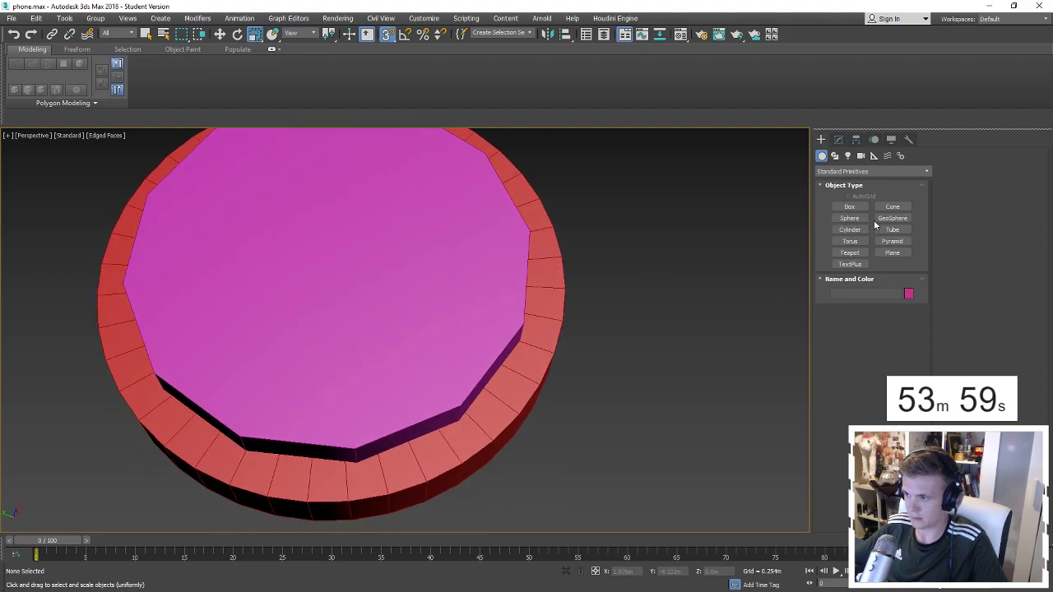
# Create a small 10-sided cylinder beside the red ring.
pyautogui.click(850, 206)
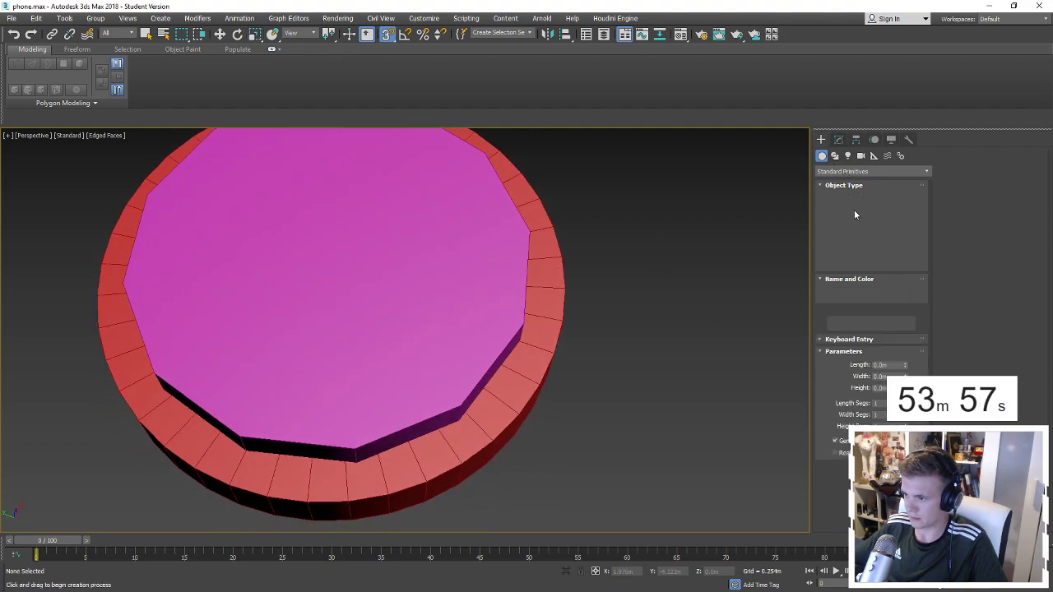
pyautogui.click(849, 230)
pyautogui.moveTo(644, 362); pyautogui.dragTo(658, 363)
pyautogui.click(663, 337)
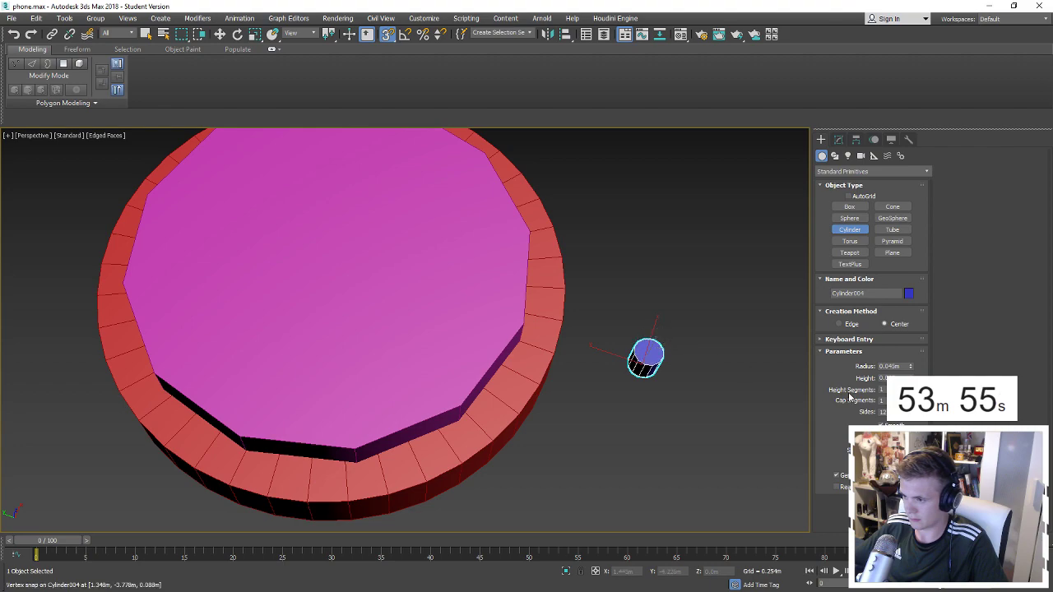
pyautogui.write('3')
pyautogui.press('Return')
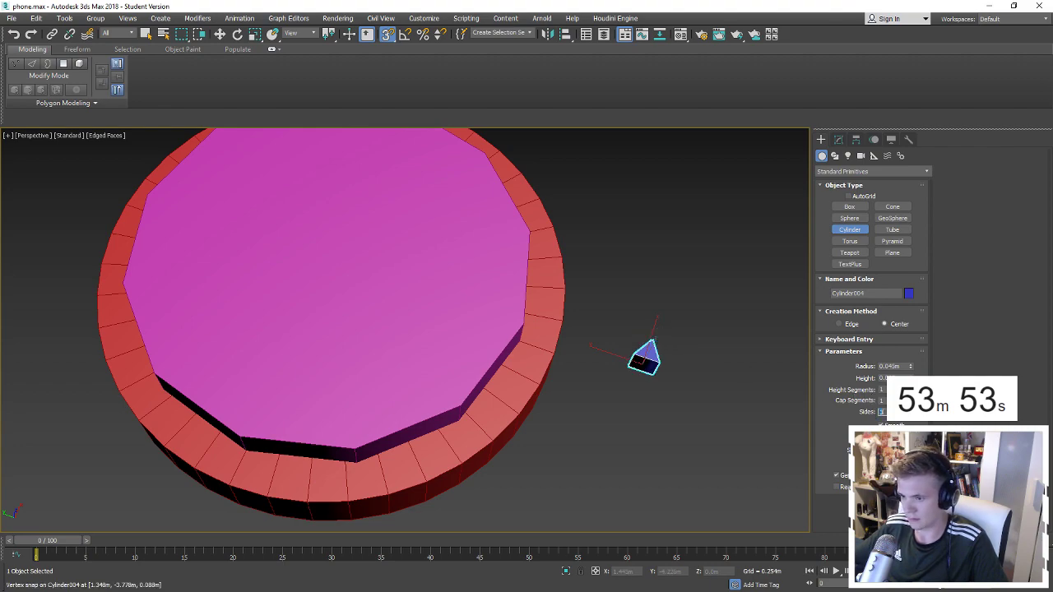
pyautogui.write('10')
pyautogui.press('Return')
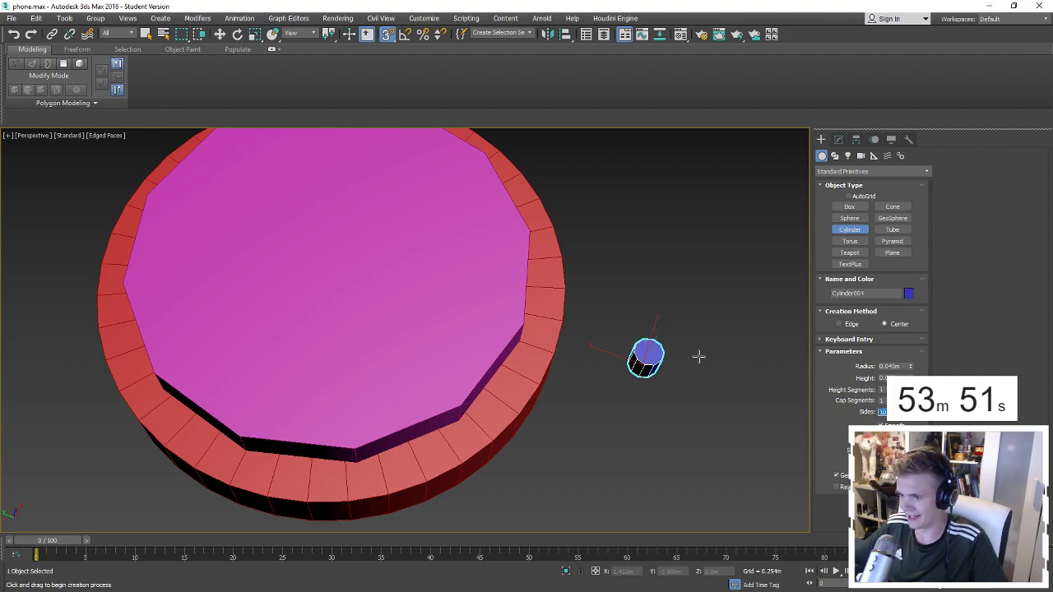
pyautogui.press('w')
# Convert the small cylinder to an editable poly.
pyautogui.press('r')
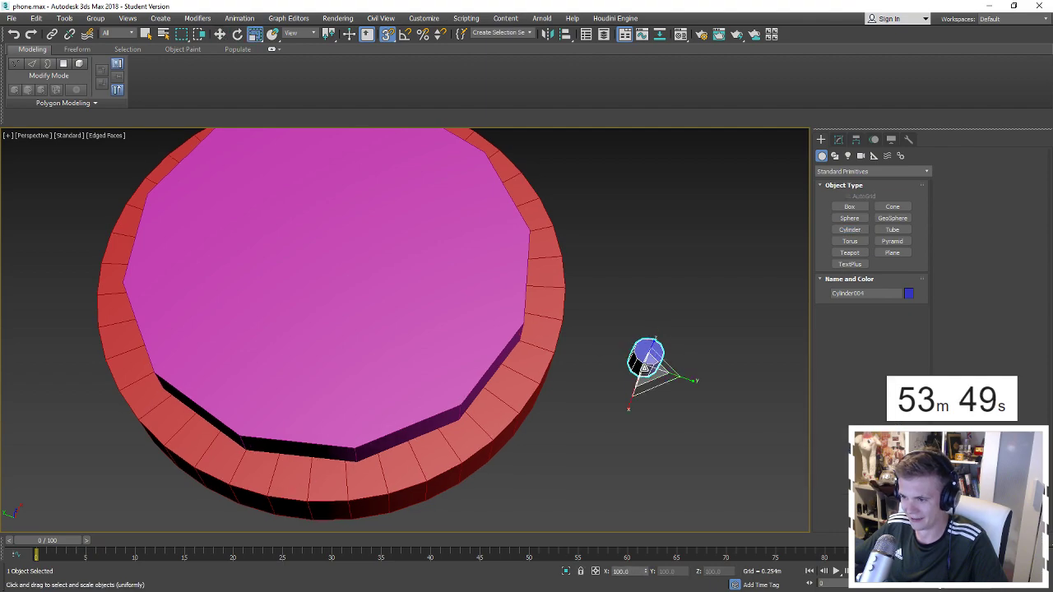
pyautogui.press('w')
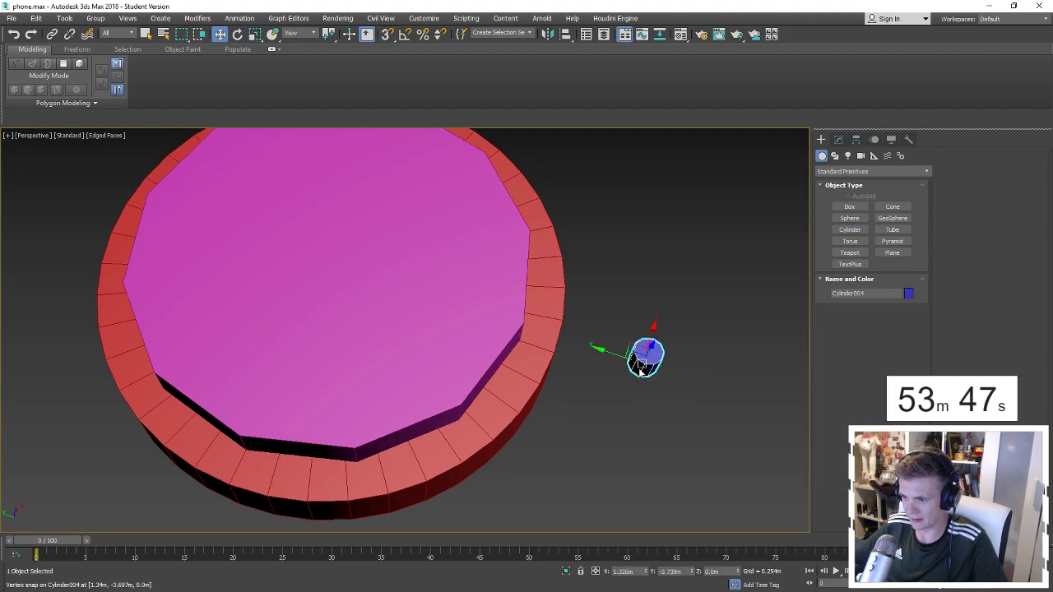
pyautogui.rightClick(638, 365)
pyautogui.click(771, 487)
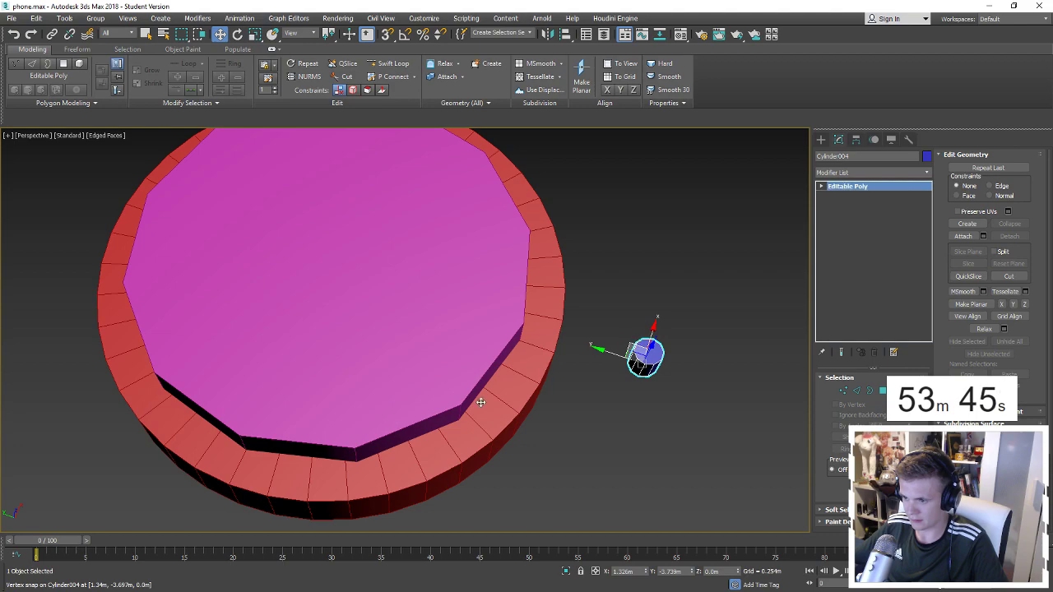
# Snap four instanced copies of the cylinder onto the ring's rim, working in wireframe.
pyautogui.keyDown('shift'); pyautogui.moveTo(480, 402); pyautogui.dragTo(246, 437); pyautogui.keyUp('shift')
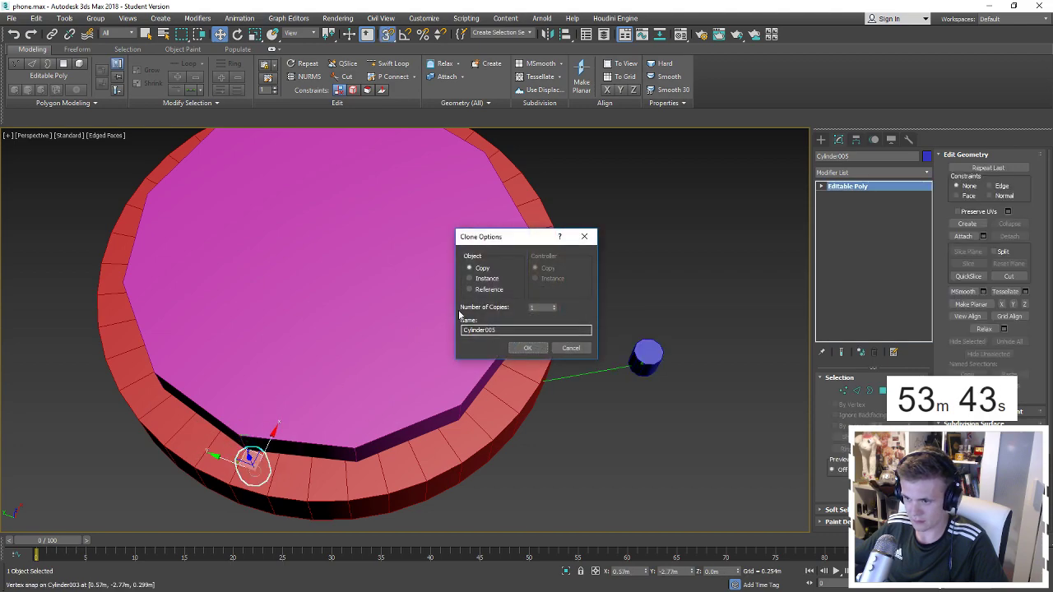
pyautogui.click(527, 348)
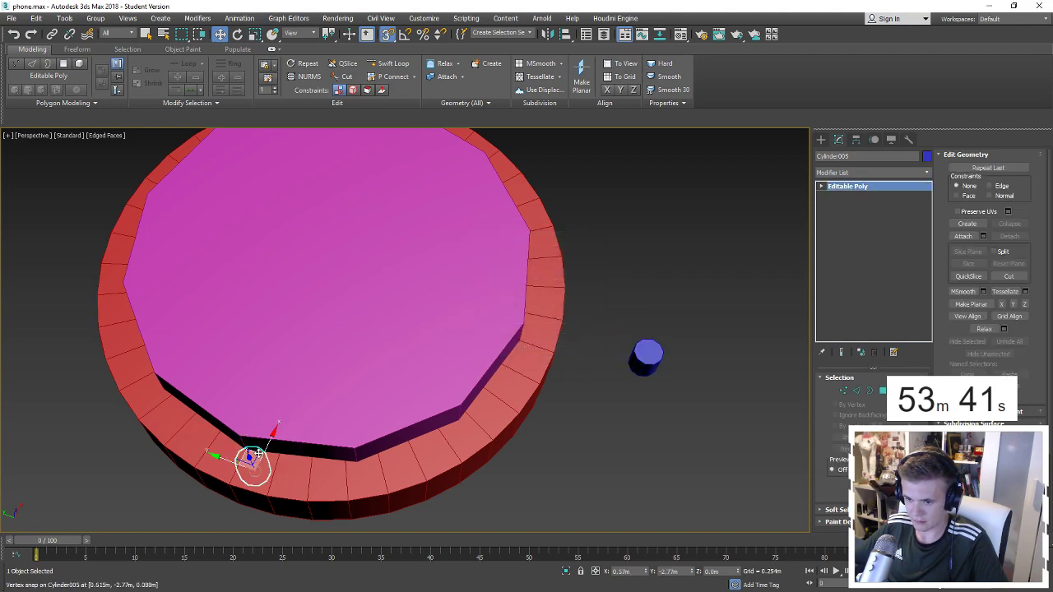
pyautogui.keyDown('shift'); pyautogui.moveTo(162, 384); pyautogui.dragTo(156, 377); pyautogui.keyUp('shift')
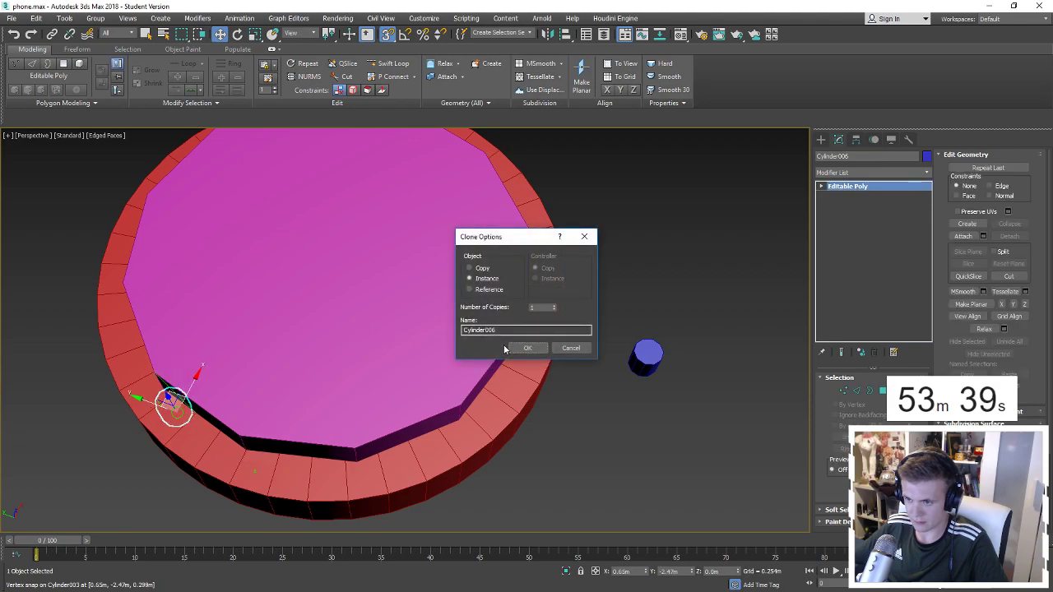
pyautogui.press('Return')
pyautogui.moveTo(324, 428)
pyautogui.keyDown('alt'); pyautogui.mouseDown(button='middle')
pyautogui.moveTo(308, 421)
pyautogui.moveTo(371, 438)
pyautogui.mouseUp(button='middle'); pyautogui.keyUp('alt')
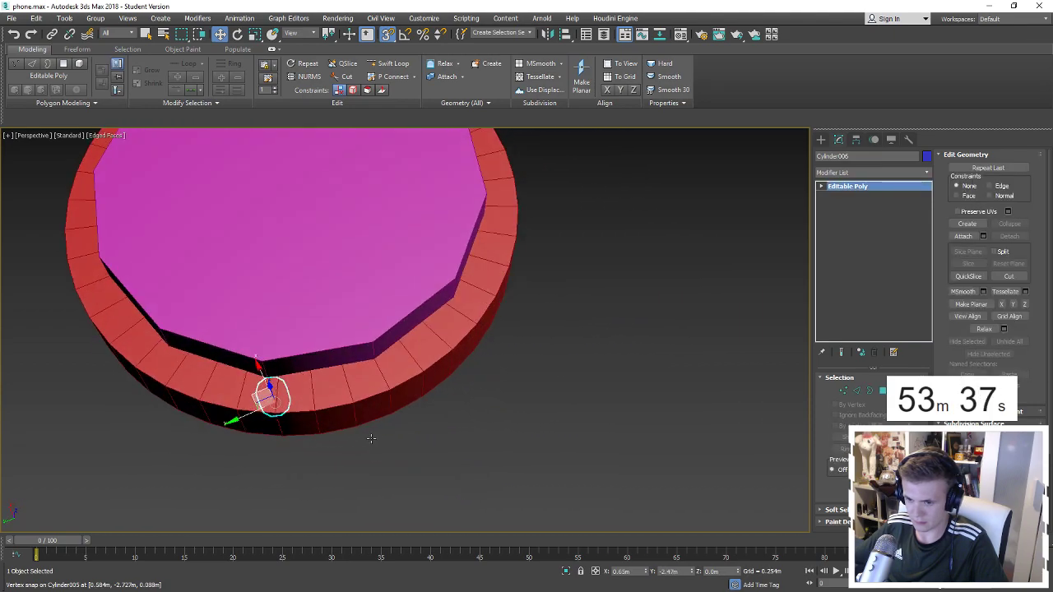
pyautogui.moveTo(258, 395)
pyautogui.keyDown('shift'); pyautogui.mouseDown()
pyautogui.moveTo(163, 322)
pyautogui.moveTo(173, 361)
pyautogui.mouseUp(); pyautogui.keyUp('shift')
pyautogui.click(530, 352)
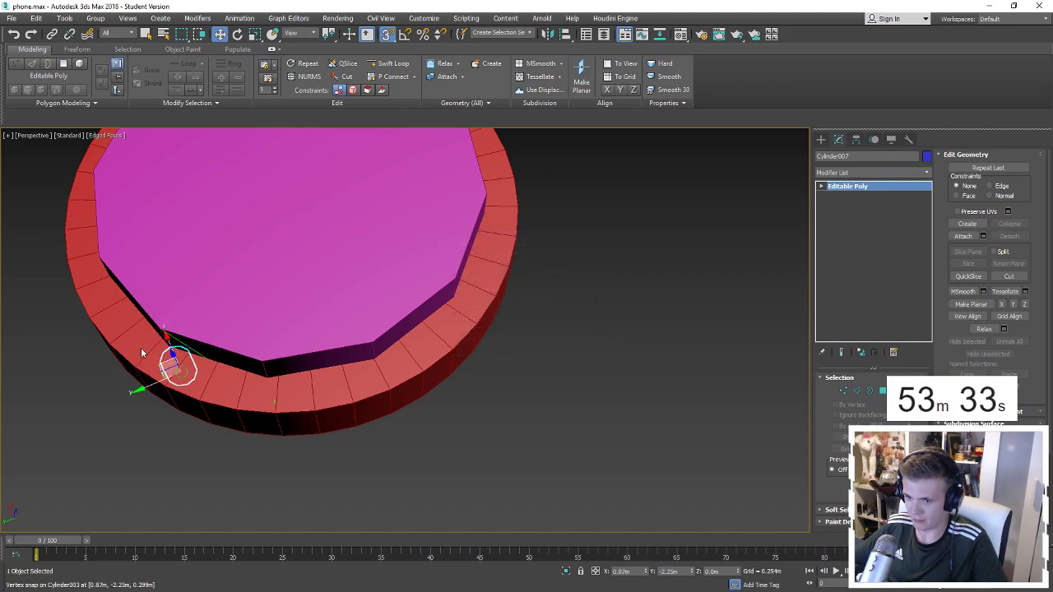
pyautogui.keyDown('alt'); pyautogui.moveTo(195, 372); pyautogui.dragTo(307, 421, button='middle'); pyautogui.keyUp('alt')
pyautogui.press('F3')
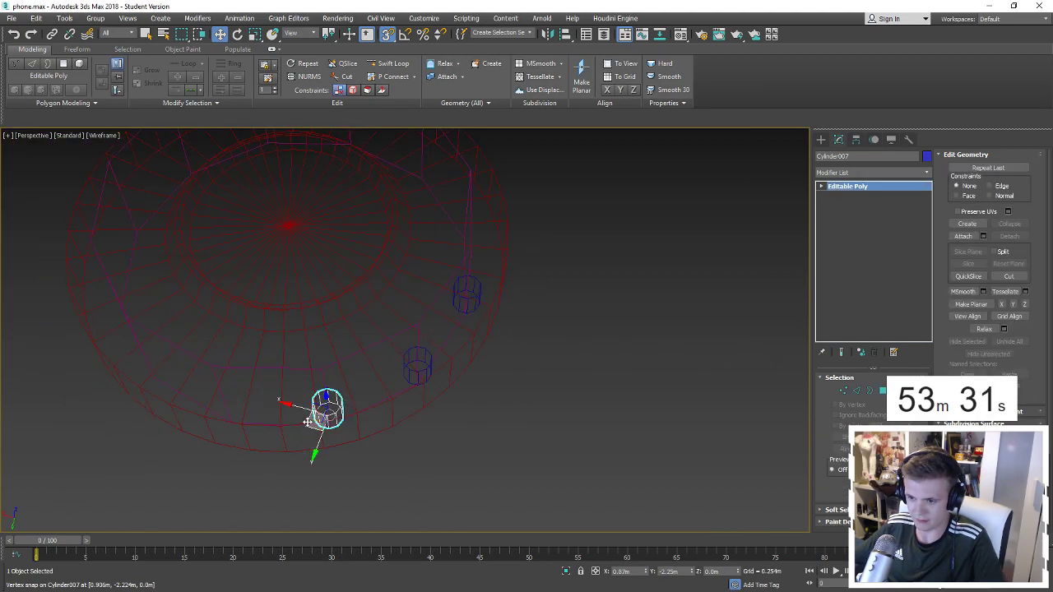
pyautogui.keyDown('shift'); pyautogui.moveTo(264, 399); pyautogui.dragTo(163, 396); pyautogui.keyUp('shift')
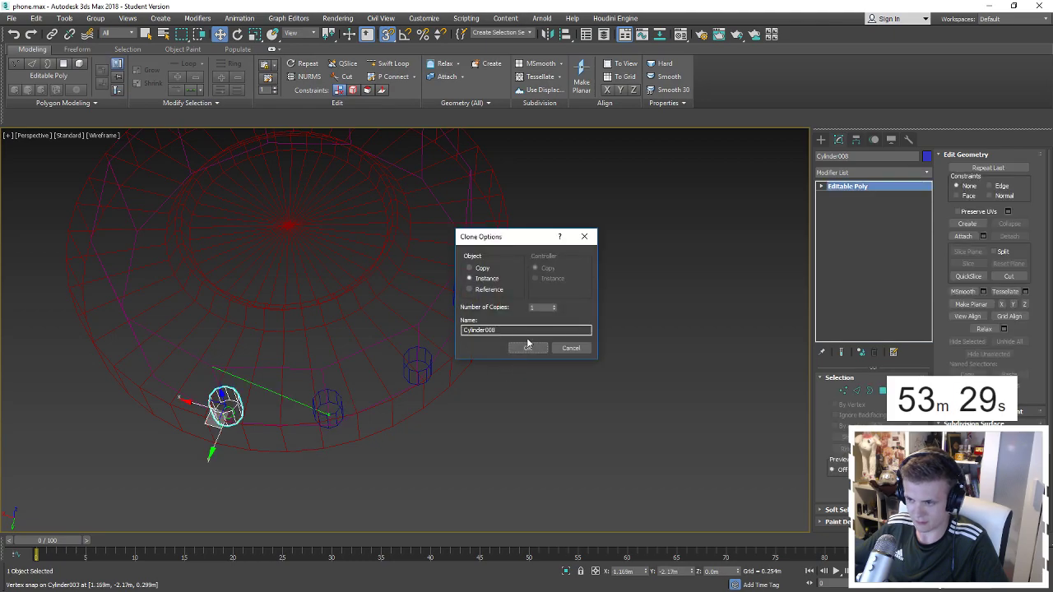
pyautogui.press('Return')
# Place four more cylinder copies further along the rim.
pyautogui.keyDown('alt'); pyautogui.moveTo(137, 387); pyautogui.dragTo(396, 425, button='middle'); pyautogui.keyUp('alt')
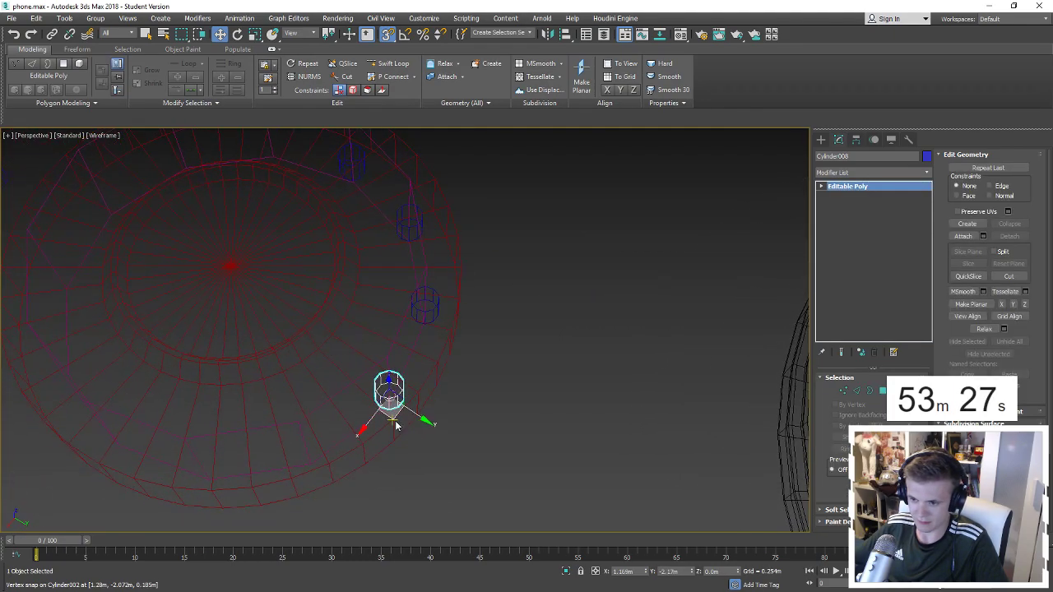
pyautogui.keyDown('shift'); pyautogui.moveTo(300, 422); pyautogui.dragTo(299, 423); pyautogui.keyUp('shift')
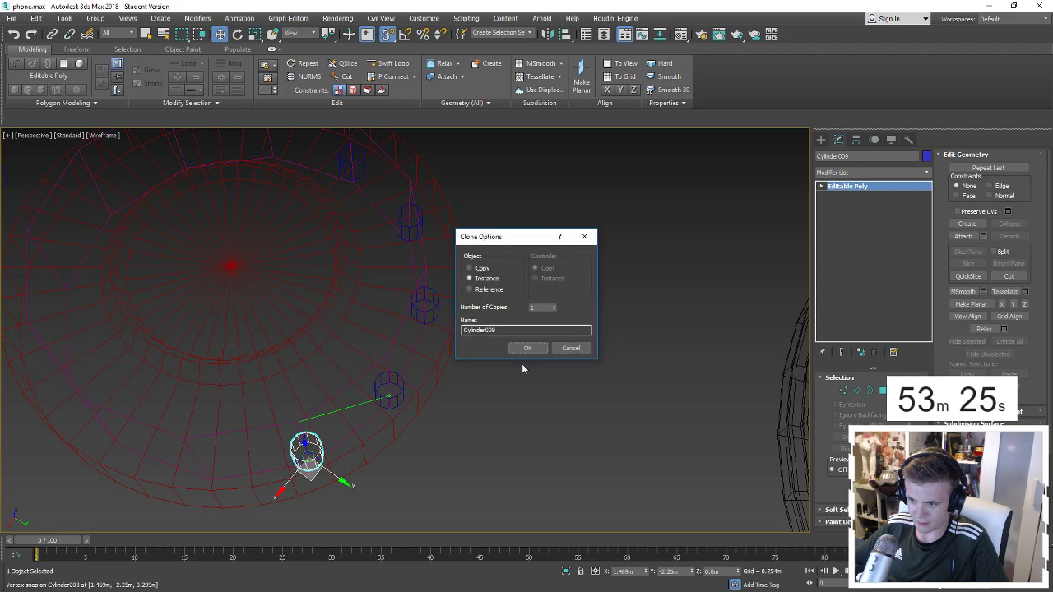
pyautogui.click(526, 349)
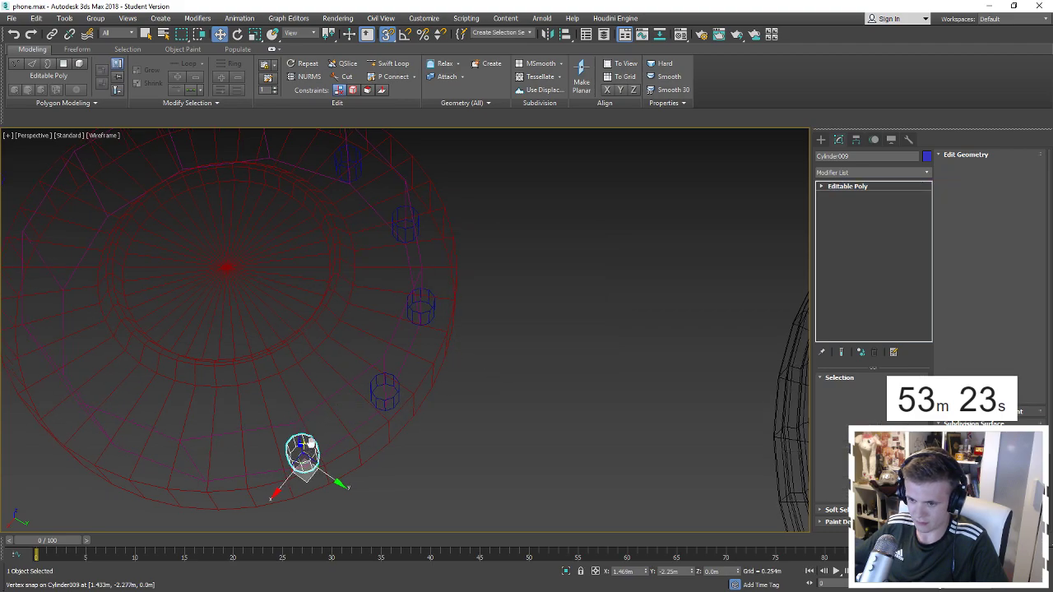
pyautogui.moveTo(318, 472); pyautogui.dragTo(440, 453, button='middle')
pyautogui.keyDown('shift'); pyautogui.moveTo(431, 433); pyautogui.dragTo(319, 417); pyautogui.keyUp('shift')
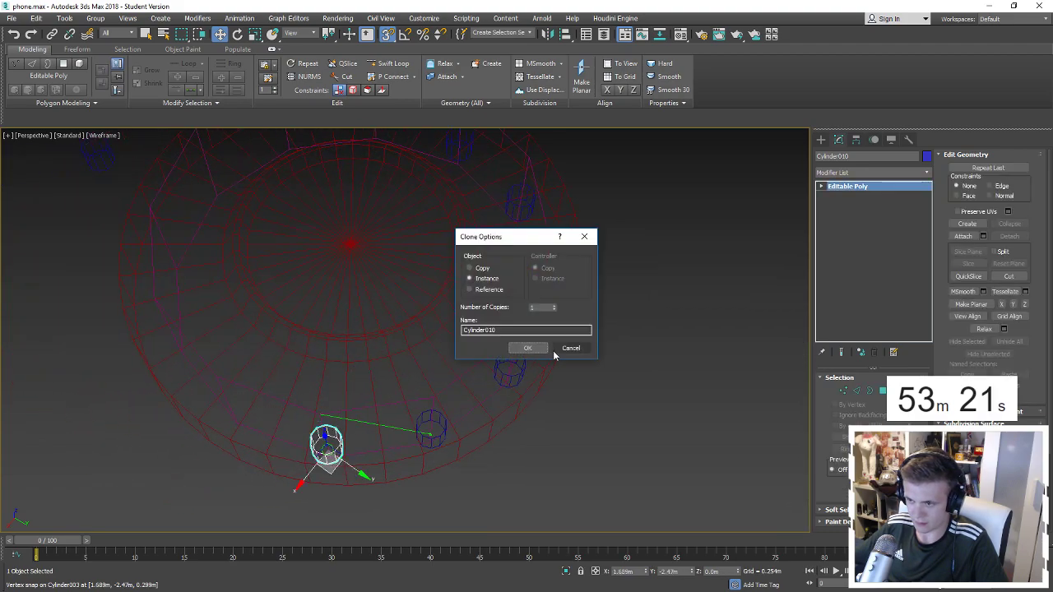
pyautogui.click(549, 350)
pyautogui.moveTo(269, 428); pyautogui.dragTo(196, 452, button='middle')
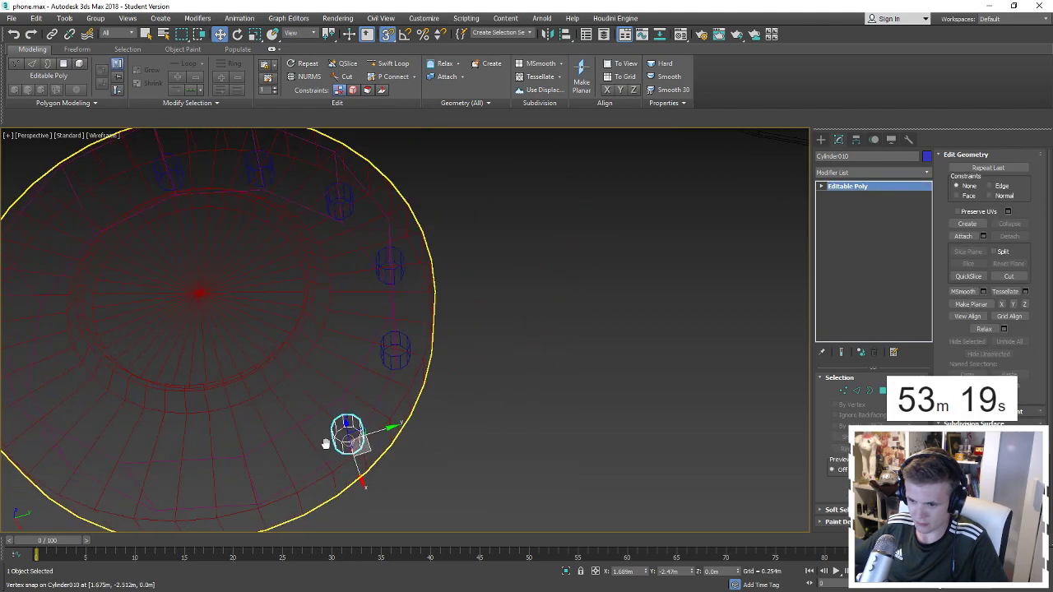
pyautogui.click(448, 424)
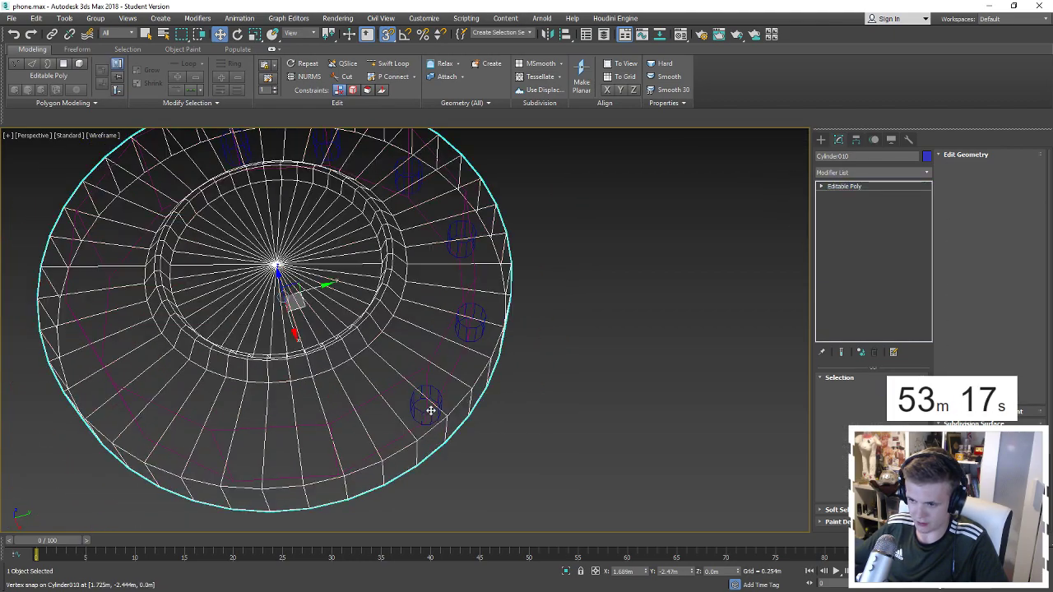
pyautogui.click(428, 405)
pyautogui.keyDown('shift'); pyautogui.moveTo(428, 411); pyautogui.dragTo(340, 465); pyautogui.keyUp('shift')
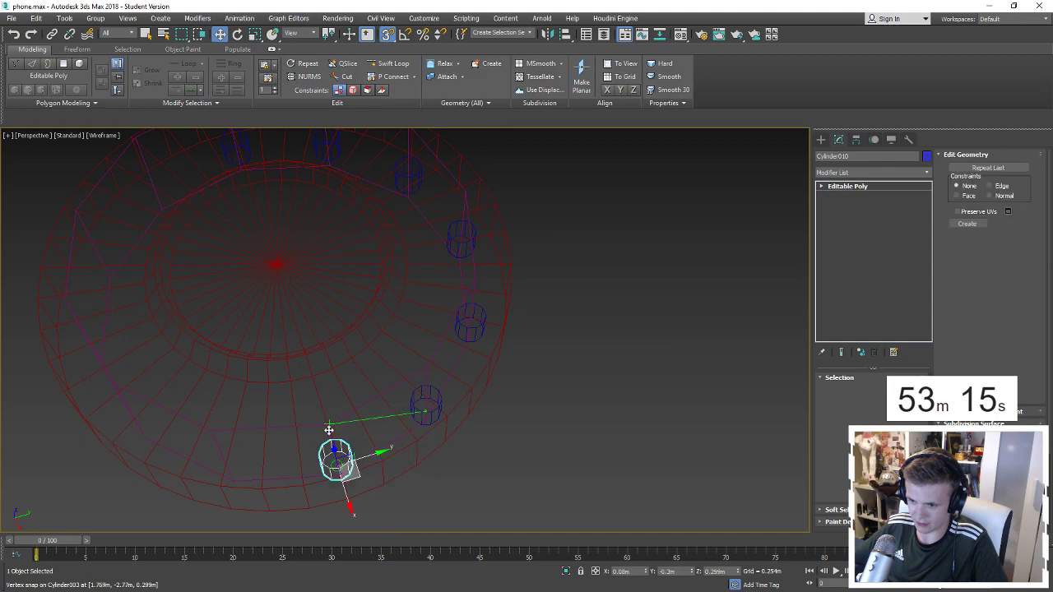
pyautogui.click(526, 347)
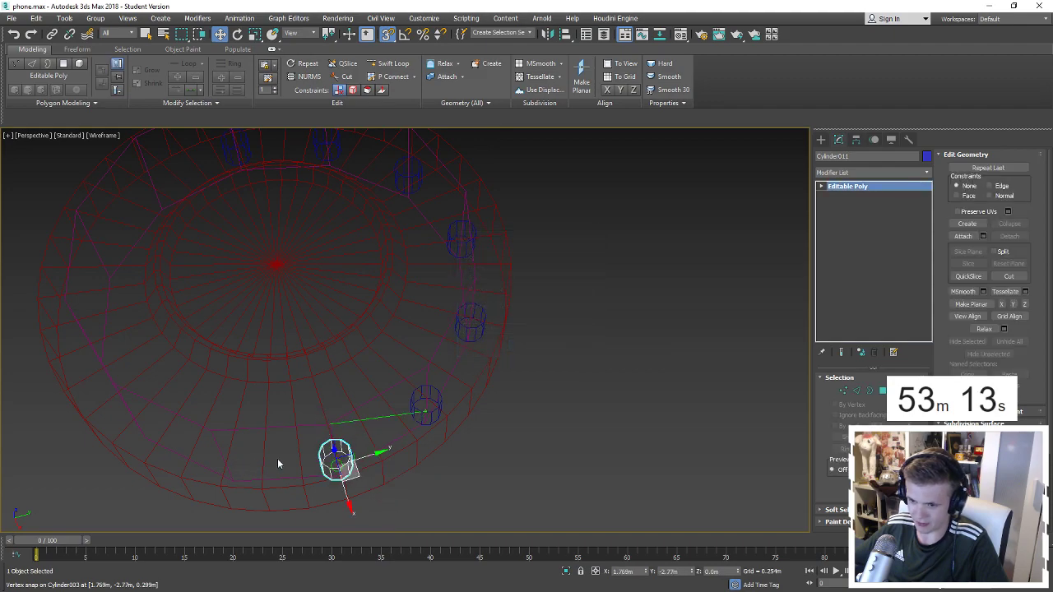
pyautogui.moveTo(245, 443); pyautogui.dragTo(354, 423, button='middle')
pyautogui.keyDown('shift'); pyautogui.moveTo(451, 443); pyautogui.dragTo(342, 450); pyautogui.keyUp('shift')
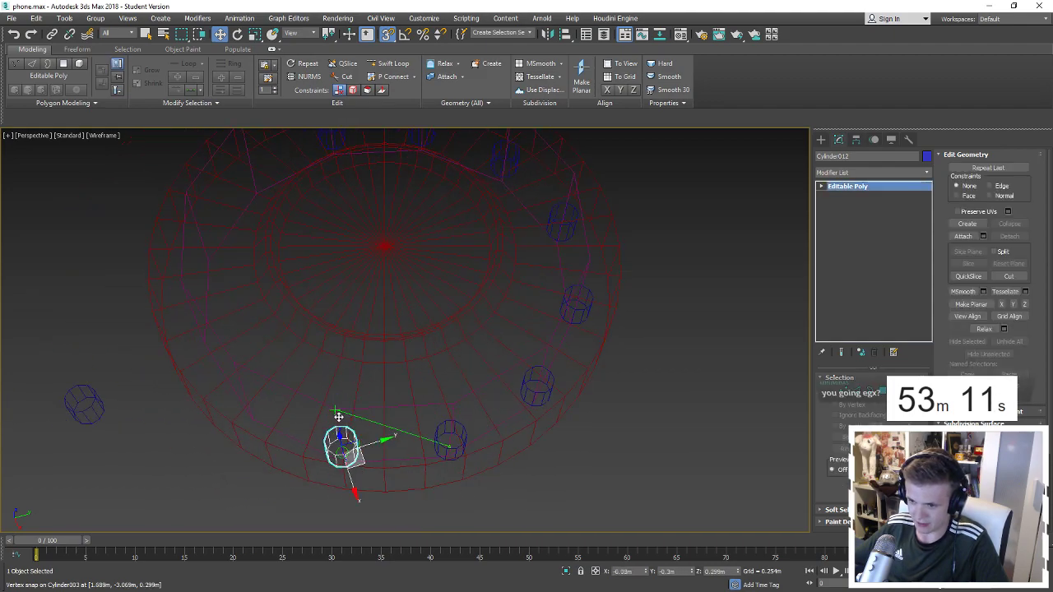
pyautogui.click(526, 346)
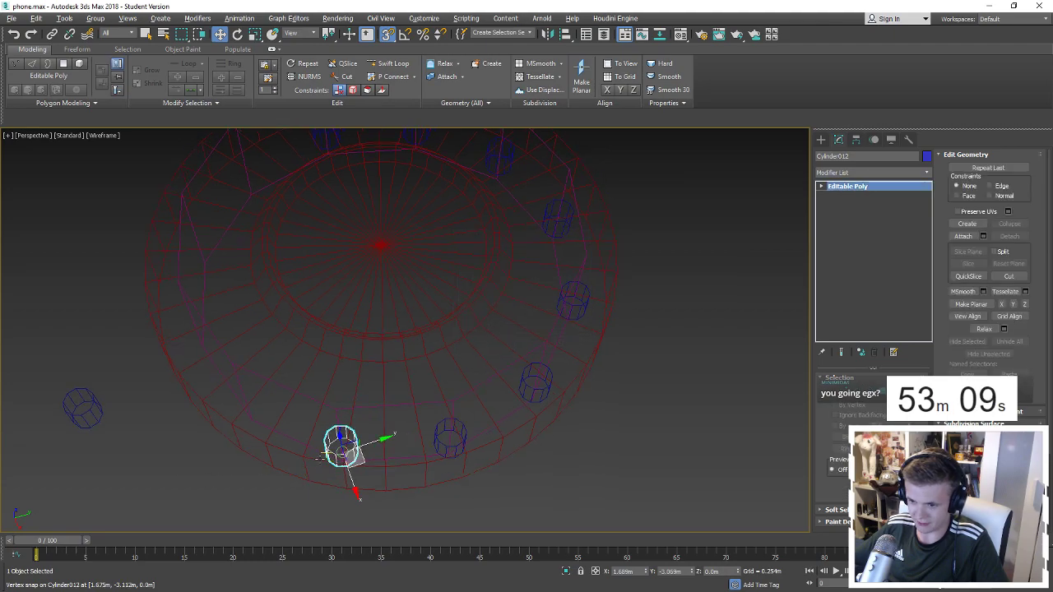
# Add the final four cylinder copies around the rim and return to shaded view.
pyautogui.keyDown('alt'); pyautogui.moveTo(219, 468); pyautogui.dragTo(440, 440, button='middle'); pyautogui.keyUp('alt')
pyautogui.keyDown('shift'); pyautogui.moveTo(442, 423); pyautogui.dragTo(333, 444); pyautogui.keyUp('shift')
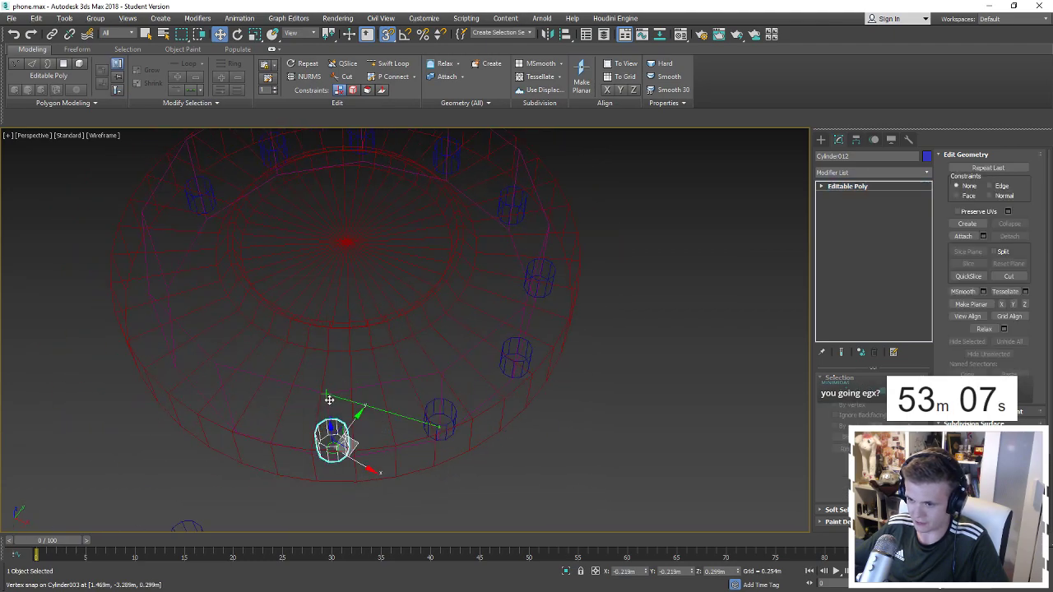
pyautogui.click(528, 346)
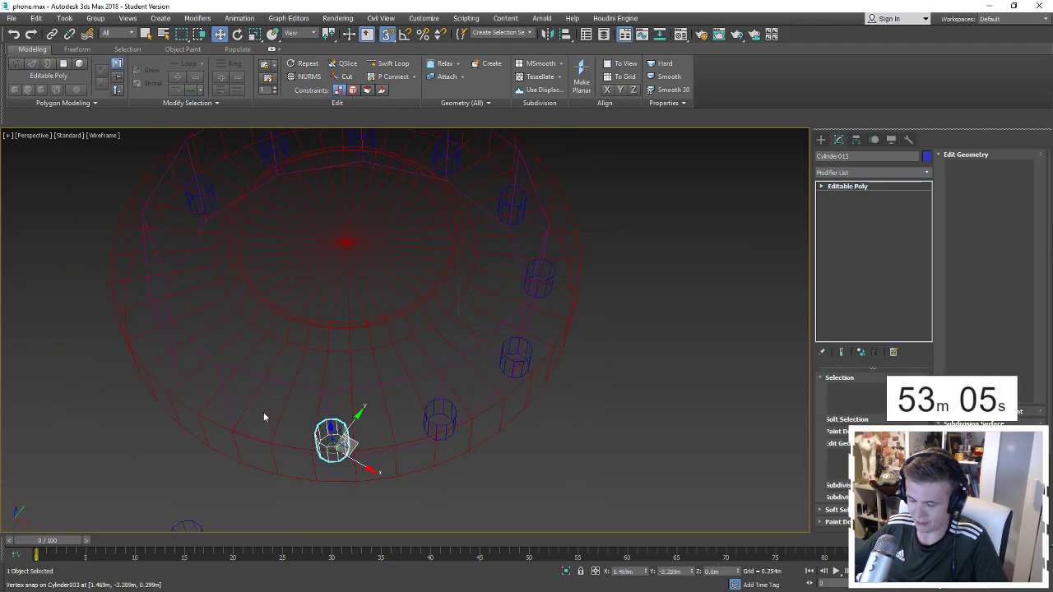
pyautogui.keyDown('alt'); pyautogui.moveTo(263, 412); pyautogui.dragTo(429, 360, button='middle'); pyautogui.keyUp('alt')
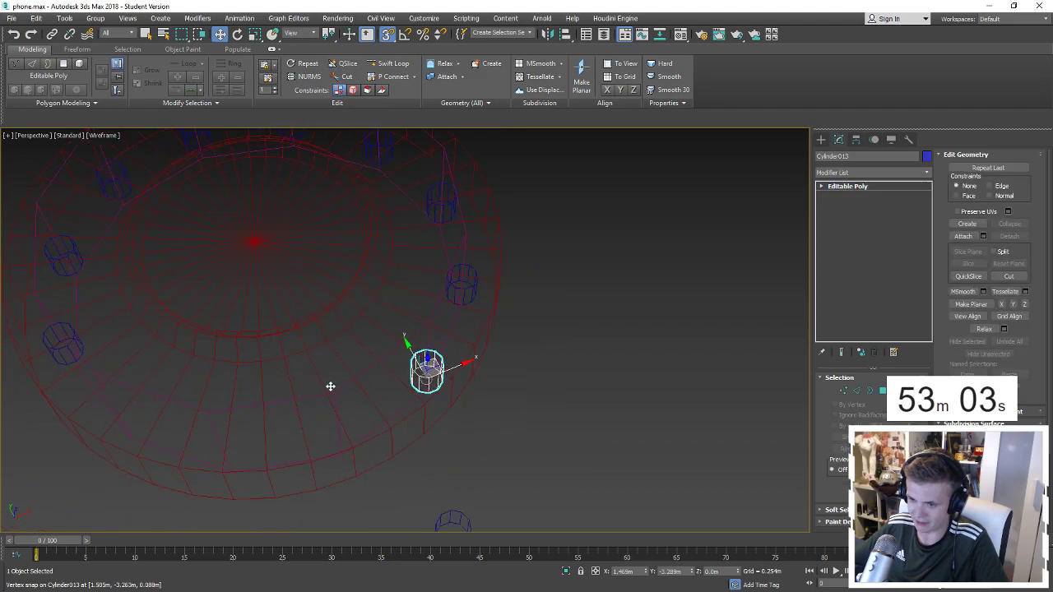
pyautogui.keyDown('shift'); pyautogui.moveTo(429, 360); pyautogui.dragTo(341, 426); pyautogui.keyUp('shift')
pyautogui.click(536, 349)
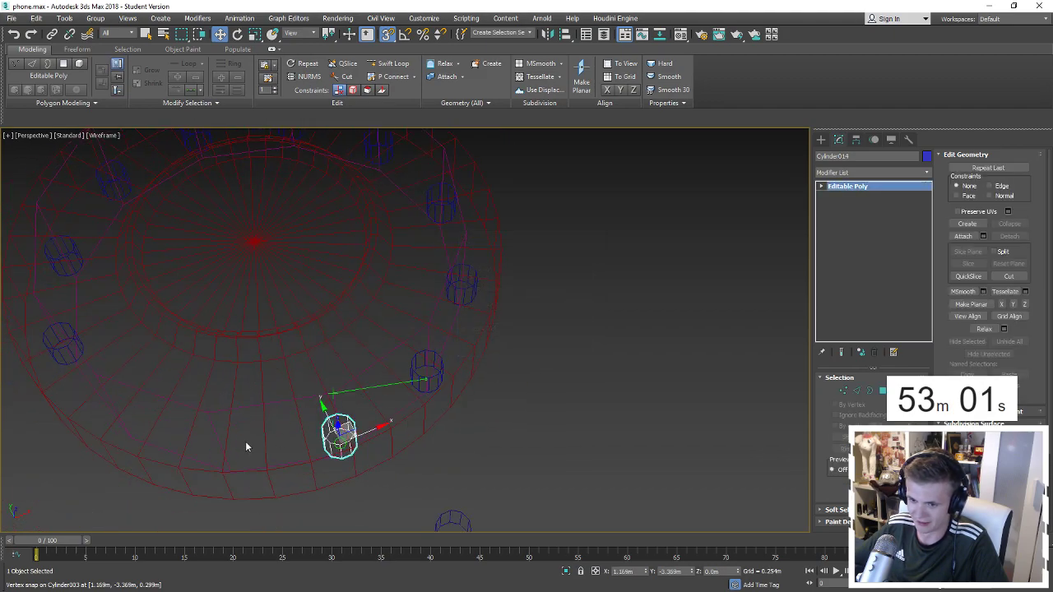
pyautogui.keyDown('alt'); pyautogui.moveTo(247, 444); pyautogui.dragTo(327, 431, button='middle'); pyautogui.keyUp('alt')
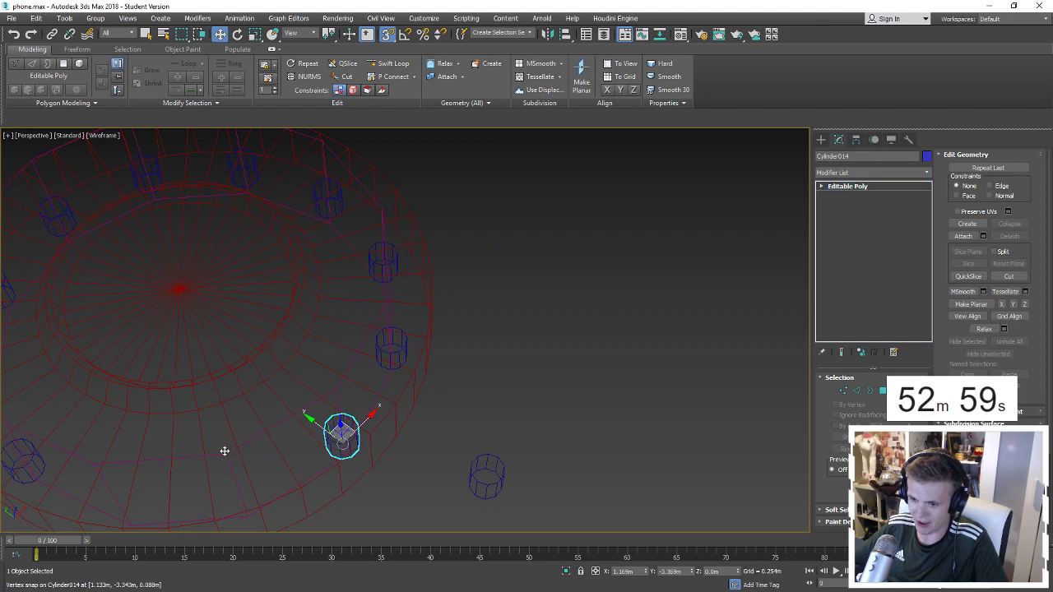
pyautogui.keyDown('shift'); pyautogui.moveTo(344, 421); pyautogui.dragTo(230, 452); pyautogui.keyUp('shift')
pyautogui.click(530, 353)
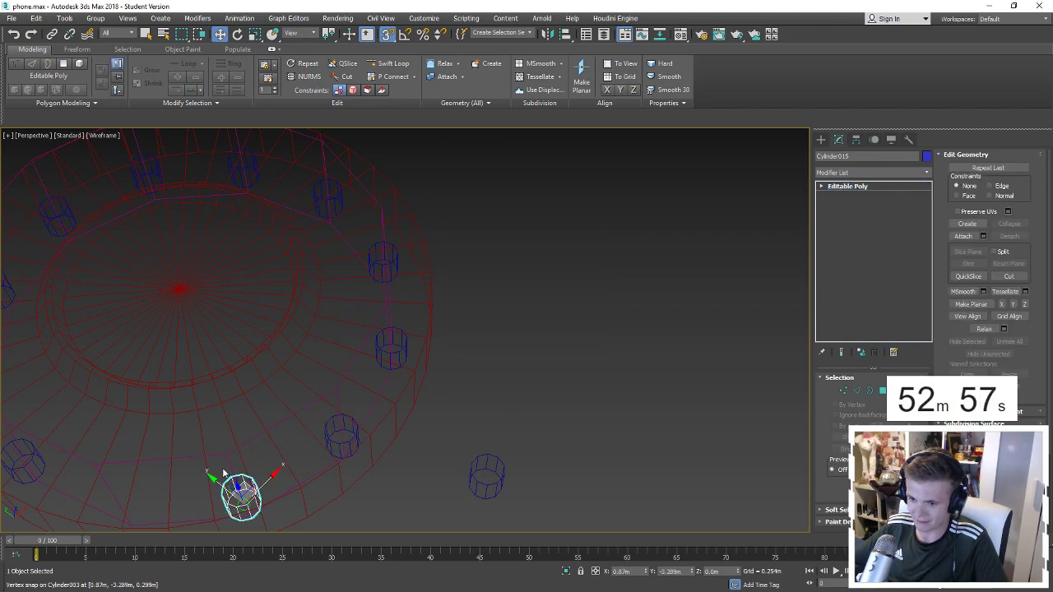
pyautogui.moveTo(254, 458); pyautogui.dragTo(408, 433, button='middle')
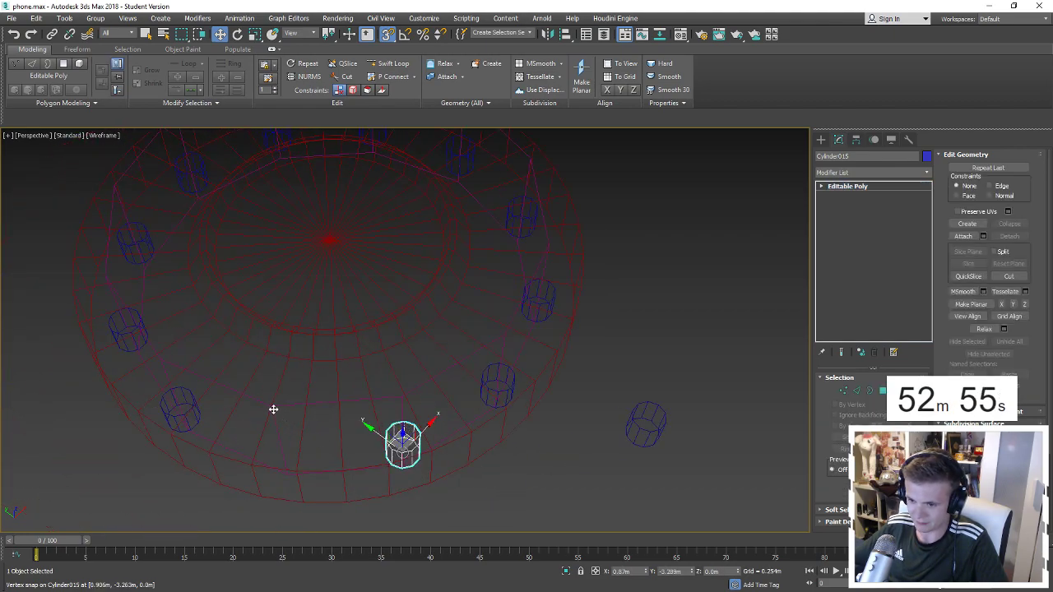
pyautogui.keyDown('shift'); pyautogui.moveTo(403, 442); pyautogui.dragTo(283, 451); pyautogui.keyUp('shift')
pyautogui.click(532, 349)
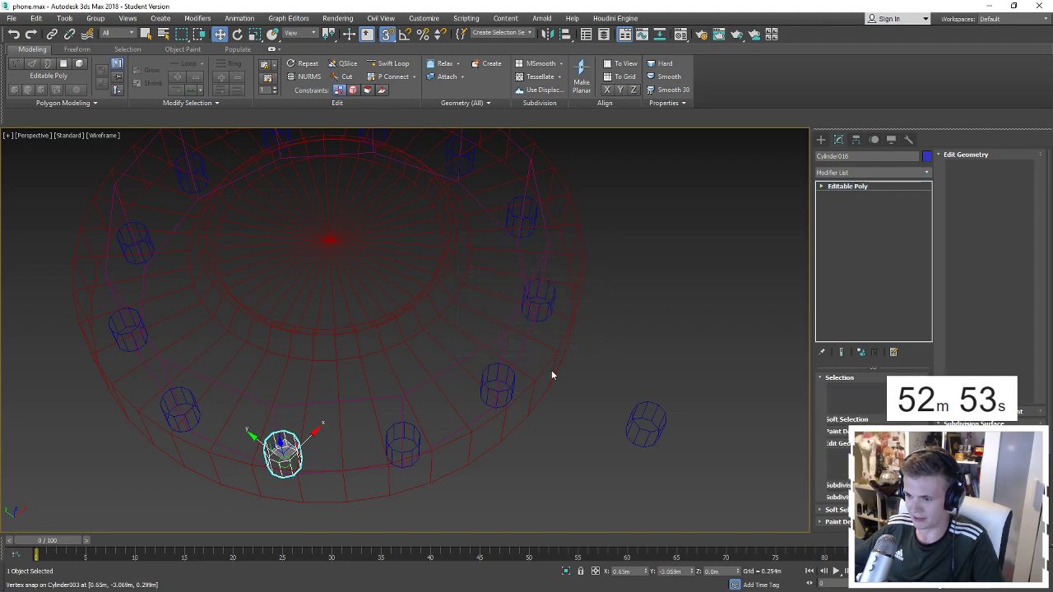
pyautogui.press('F3')
# Raise the spare cylinder's polygons so every instanced copy stands above the rim.
pyautogui.scroll(-3, 548, 327)
pyautogui.moveTo(393, 429); pyautogui.dragTo(538, 289)
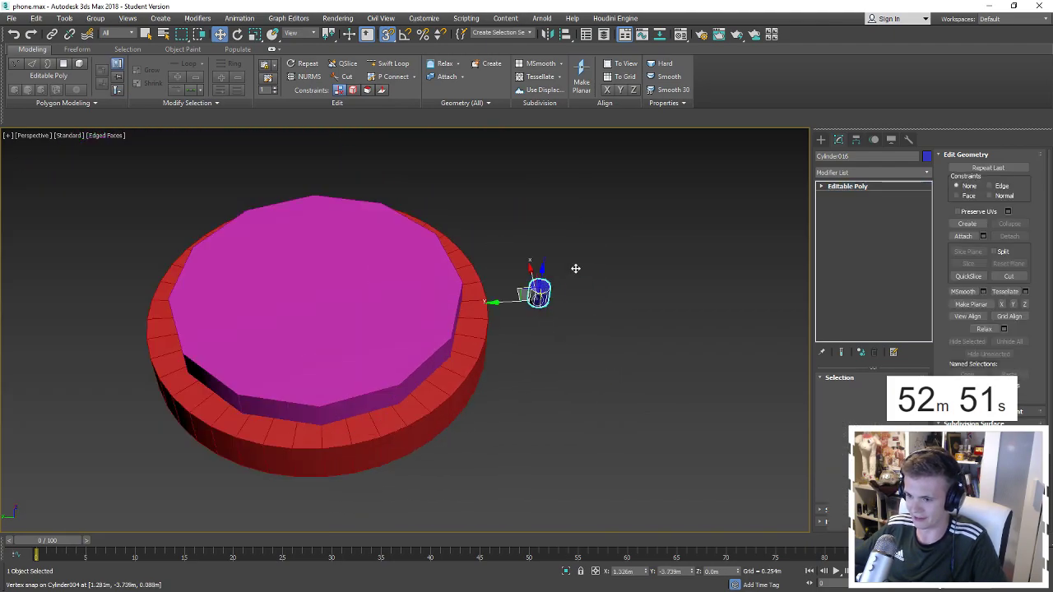
pyautogui.click(510, 360)
pyautogui.click(539, 294)
pyautogui.press('4')
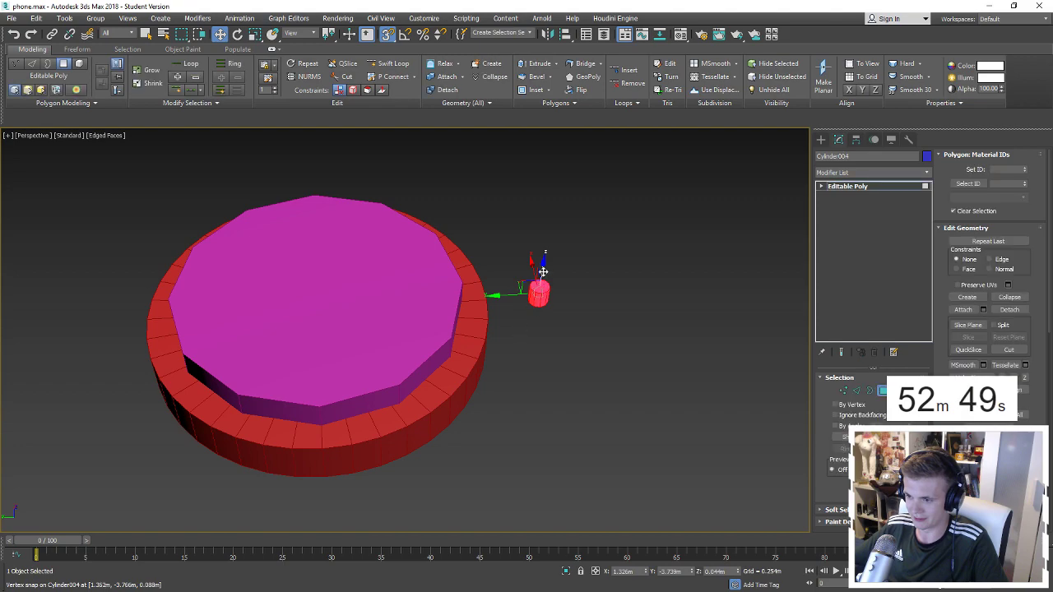
pyautogui.moveTo(542, 272)
pyautogui.mouseDown()
pyautogui.moveTo(555, 233)
pyautogui.moveTo(564, 240)
pyautogui.mouseUp()
pyautogui.click(625, 271)
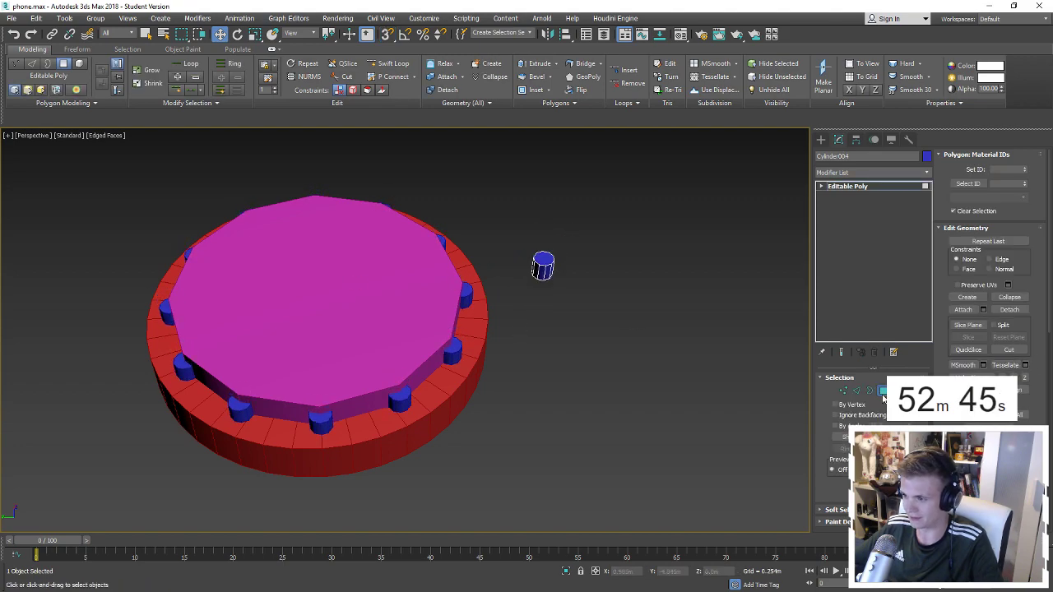
pyautogui.click(882, 391)
# Remove the magenta top disc from the scene.
pyautogui.click(609, 407)
pyautogui.click(332, 327)
pyautogui.press('Delete')
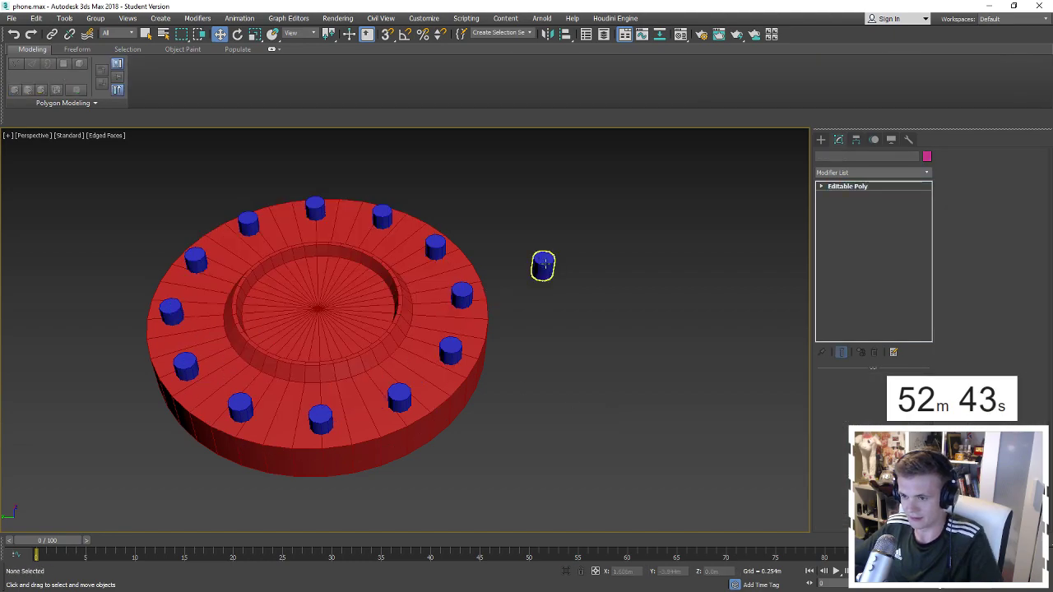
# Scale up all of the spare cylinder's polygons, enlarging every instanced copy.
pyautogui.click(544, 263)
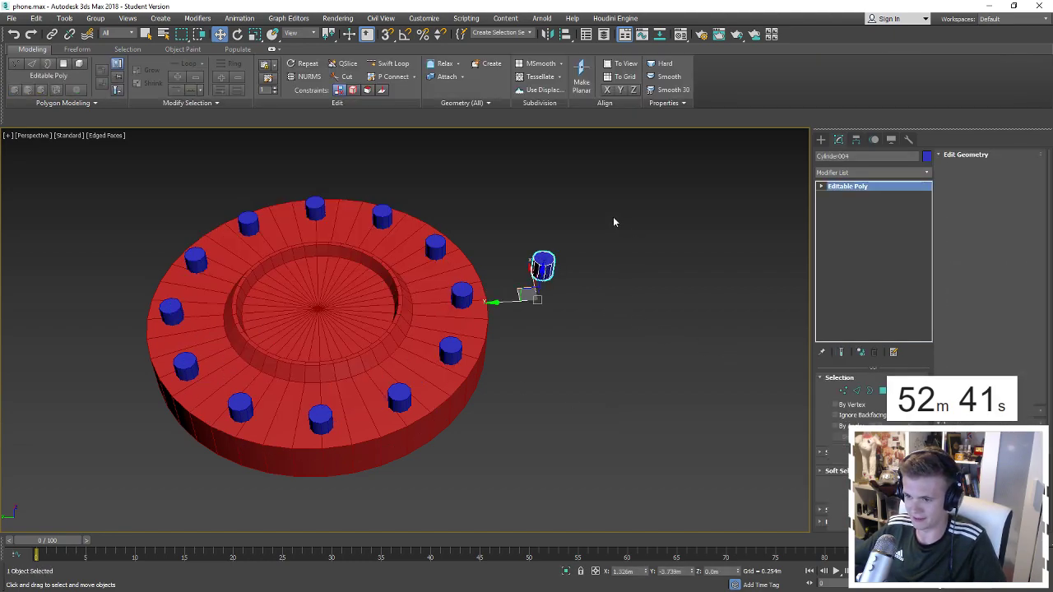
pyautogui.press('4')
pyautogui.hotkey('ctrl', 'a')
pyautogui.press('r')
pyautogui.moveTo(540, 277); pyautogui.dragTo(527, 311)
# Switch to a top-down view framed on the ring.
pyautogui.keyDown('alt'); pyautogui.moveTo(540, 304); pyautogui.dragTo(505, 336, button='middle'); pyautogui.keyUp('alt')
pyautogui.keyDown('alt'); pyautogui.moveTo(525, 300); pyautogui.dragTo(528, 345, button='middle'); pyautogui.keyUp('alt')
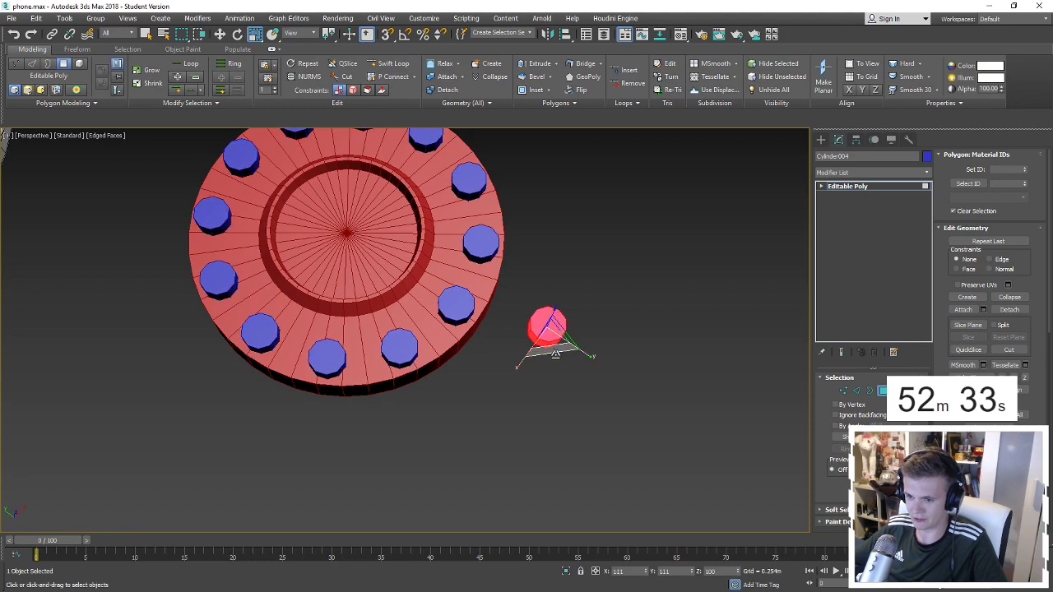
pyautogui.keyDown('alt'); pyautogui.moveTo(595, 291); pyautogui.dragTo(576, 313, button='middle'); pyautogui.keyUp('alt')
pyautogui.press('z')
pyautogui.scroll(-5, 559, 348)
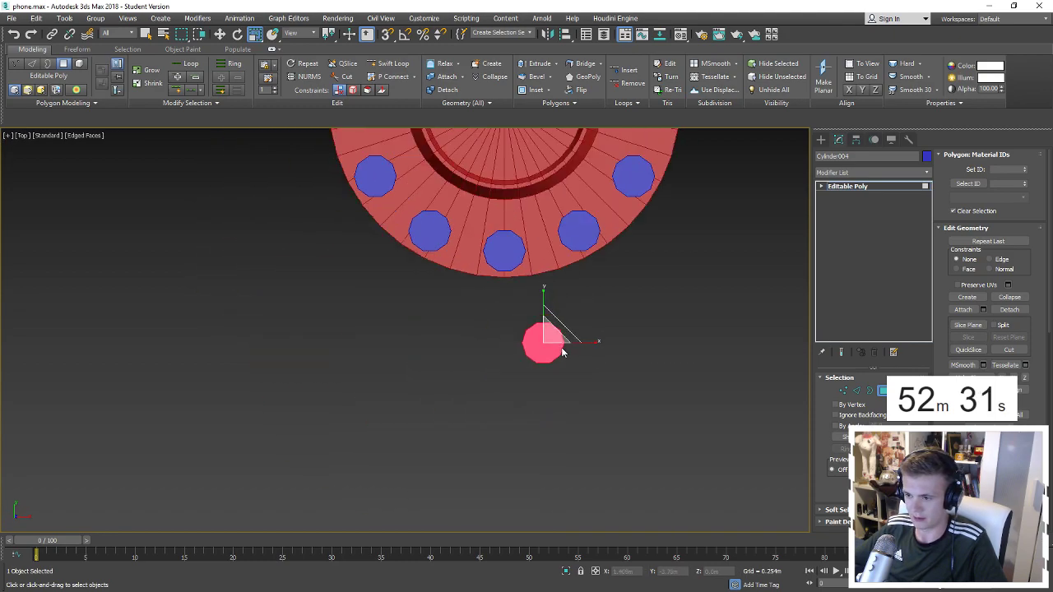
pyautogui.press('t')
pyautogui.scroll(4, 528, 344)
pyautogui.moveTo(493, 387)
pyautogui.mouseDown(button='middle')
pyautogui.moveTo(528, 343)
pyautogui.moveTo(506, 309)
pyautogui.mouseUp(button='middle')
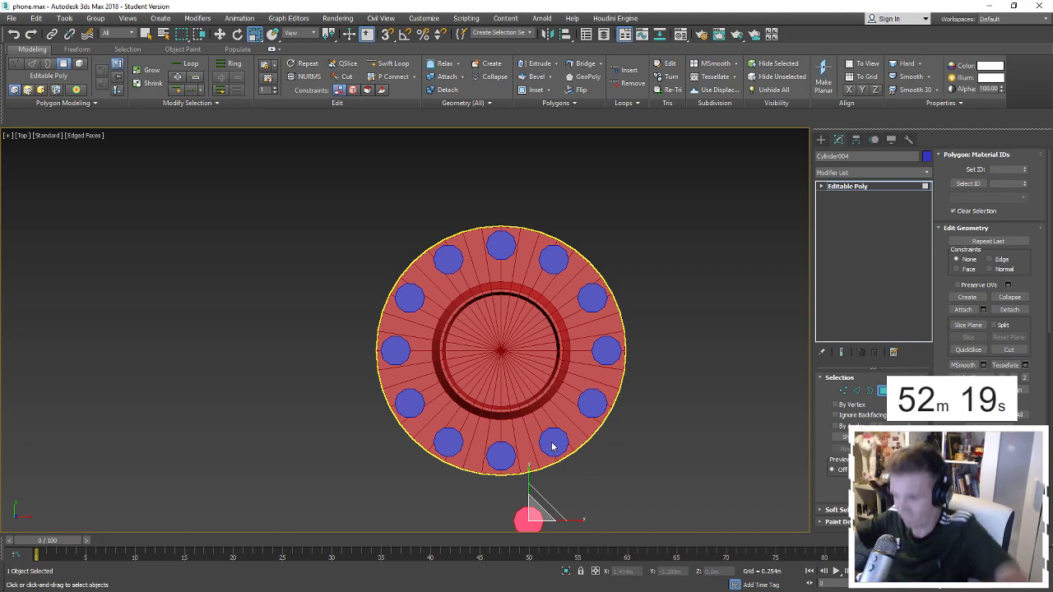
# Undo the polygon selection and select the cylinder on the ring's right side.
pyautogui.hotkey('ctrl', 'z')
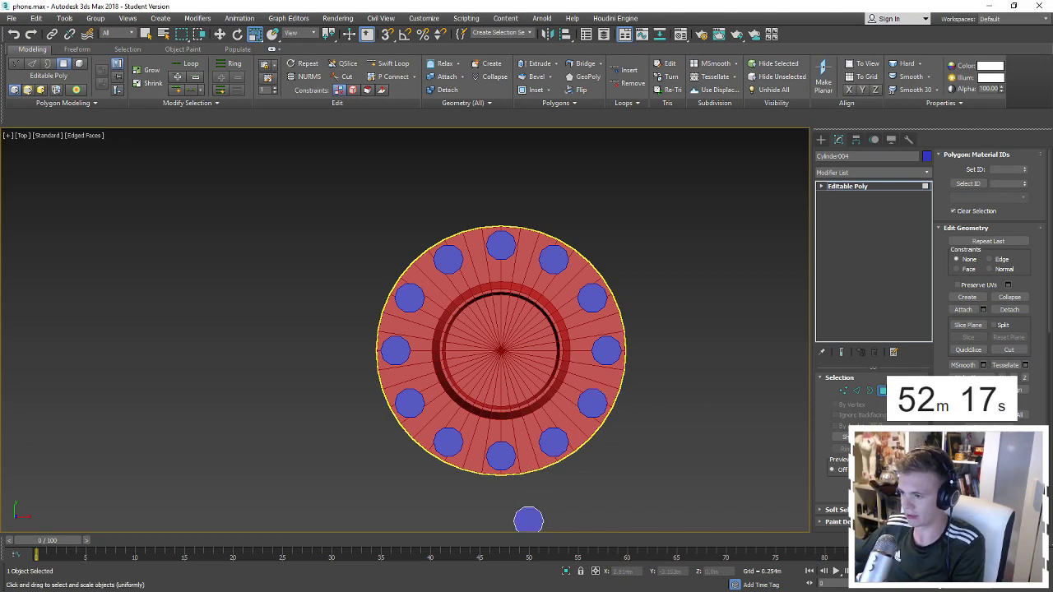
pyautogui.click(694, 435)
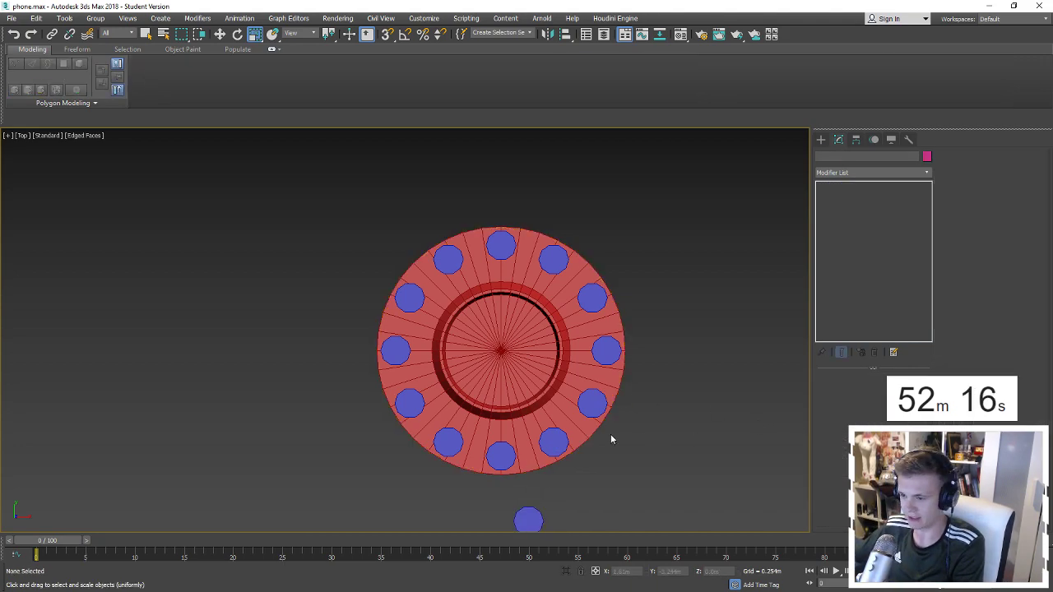
pyautogui.click(608, 355)
pyautogui.hotkey('ctrl', 'z')
pyautogui.hotkey('ctrl', 'z')
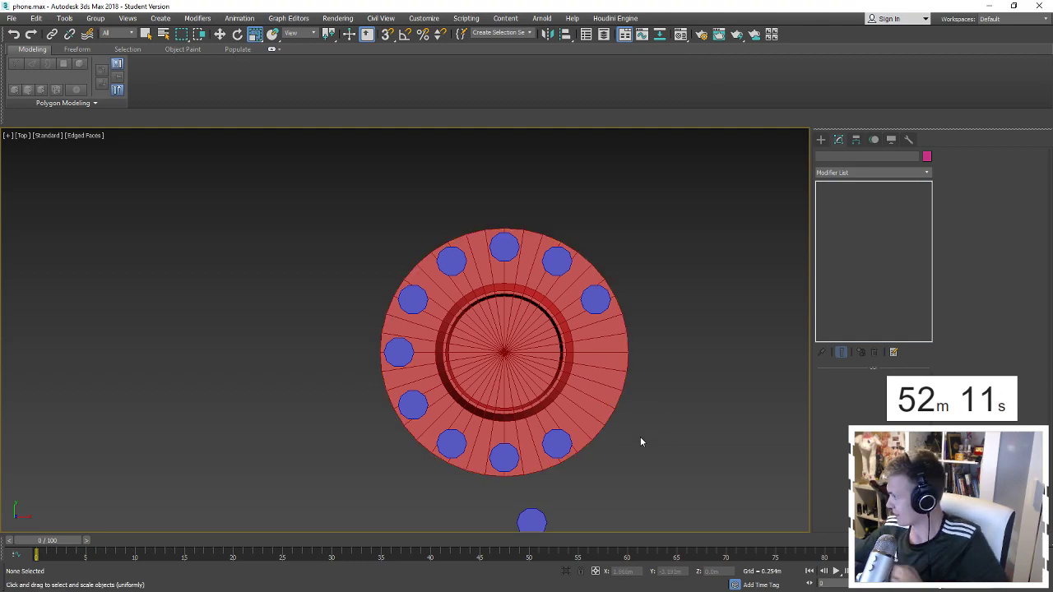
# Widen the red disc to 110% across.
pyautogui.keyDown('alt'); pyautogui.moveTo(574, 427); pyautogui.dragTo(542, 366, button='middle'); pyautogui.keyUp('alt')
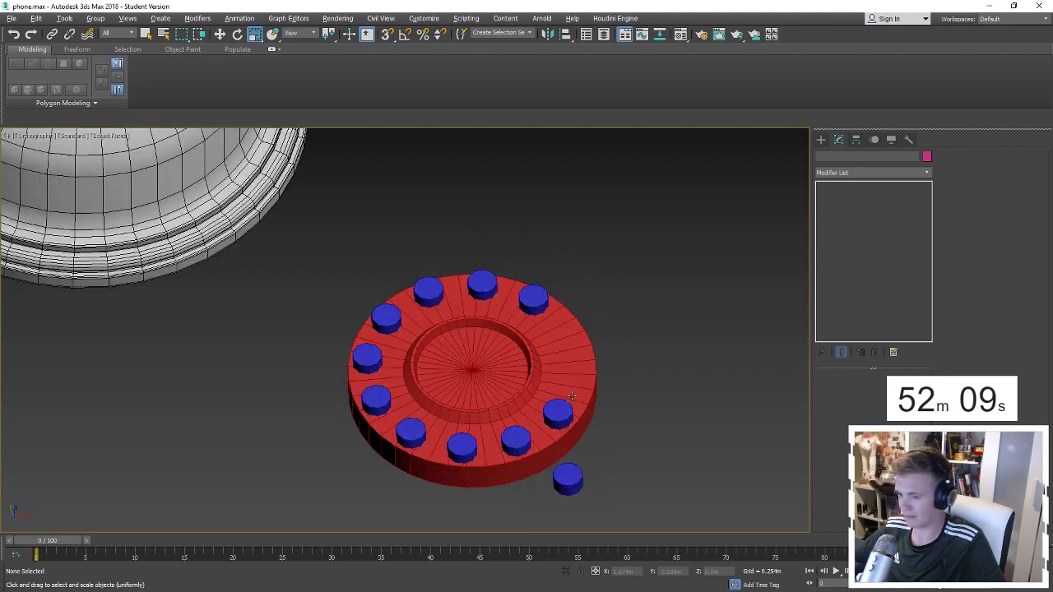
pyautogui.click(542, 364)
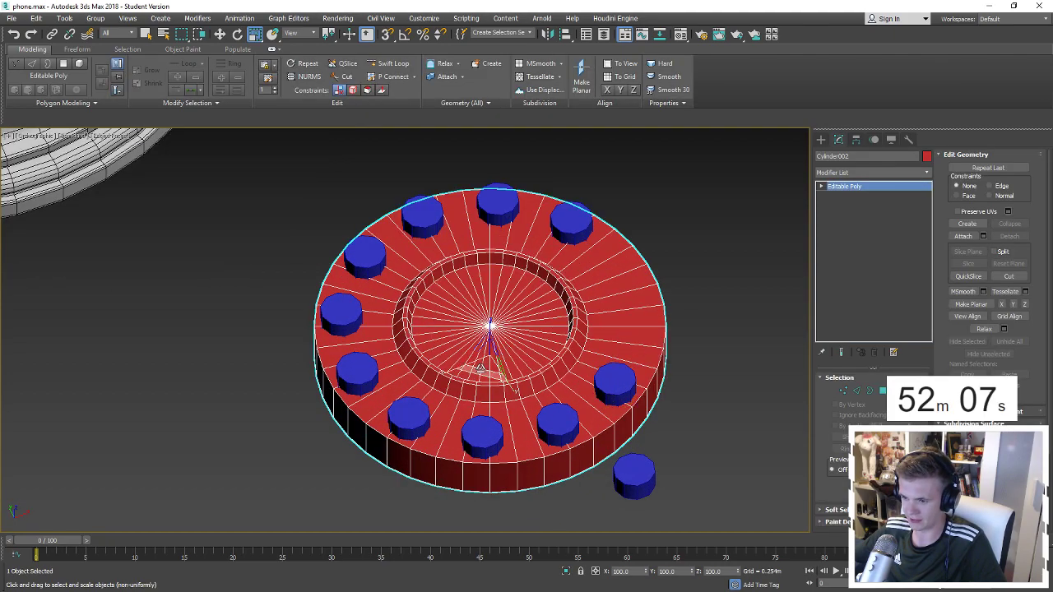
pyautogui.moveTo(542, 364); pyautogui.dragTo(480, 370)
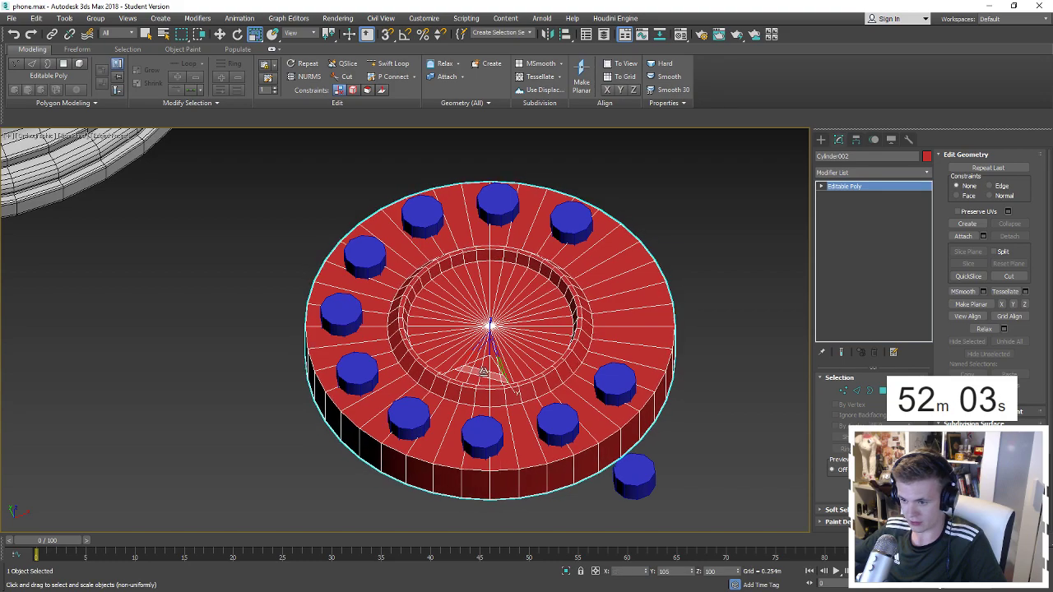
# Scale up the spare cylinder's polygons so the blue holes nearly fill the rim band.
pyautogui.click(629, 477)
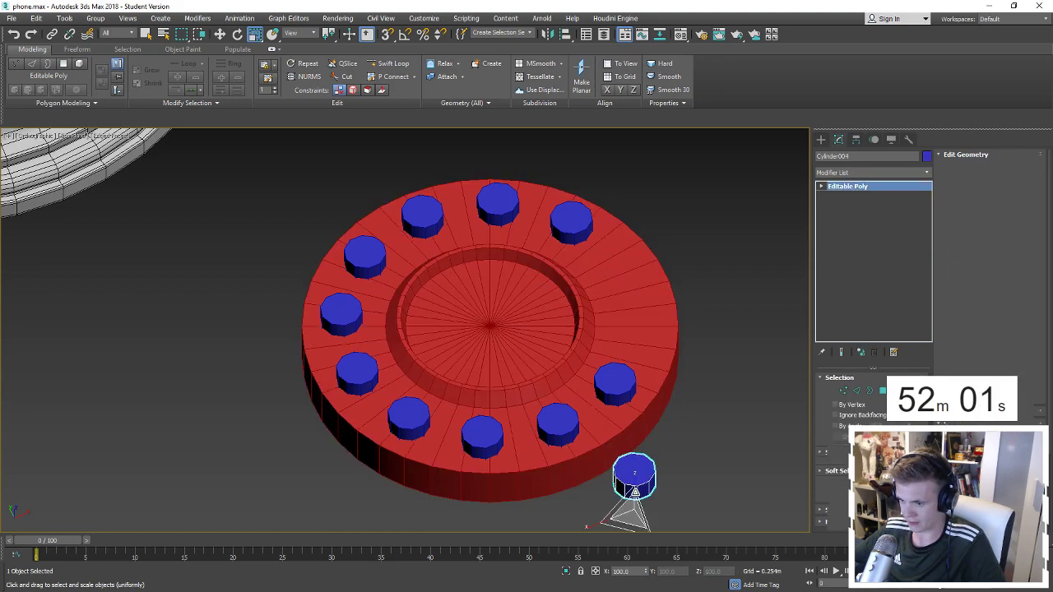
pyautogui.press('4')
pyautogui.click(633, 481)
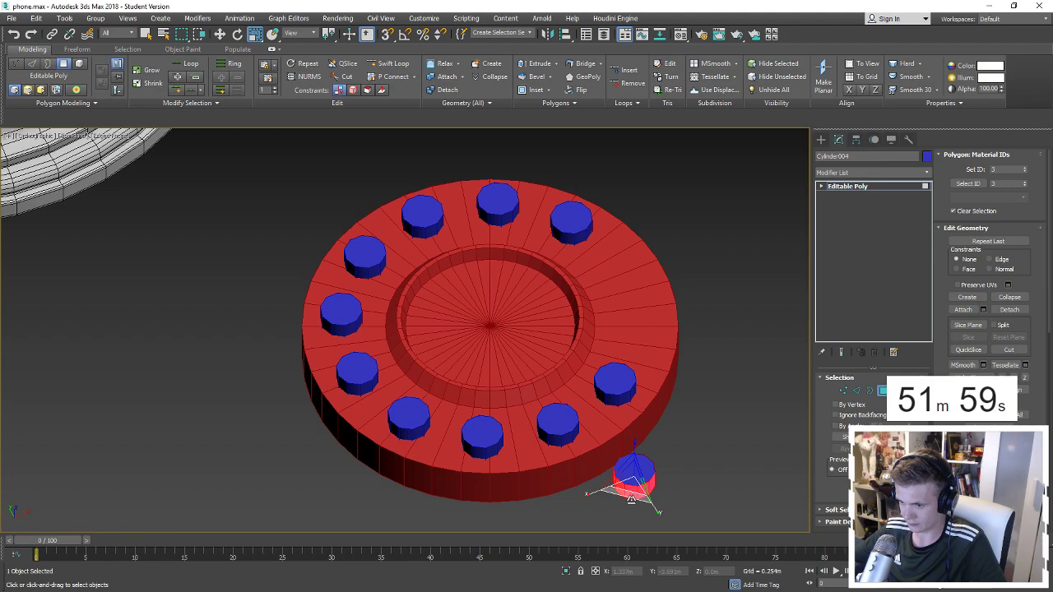
pyautogui.moveTo(633, 486); pyautogui.dragTo(624, 527)
pyautogui.rightClick(627, 527)
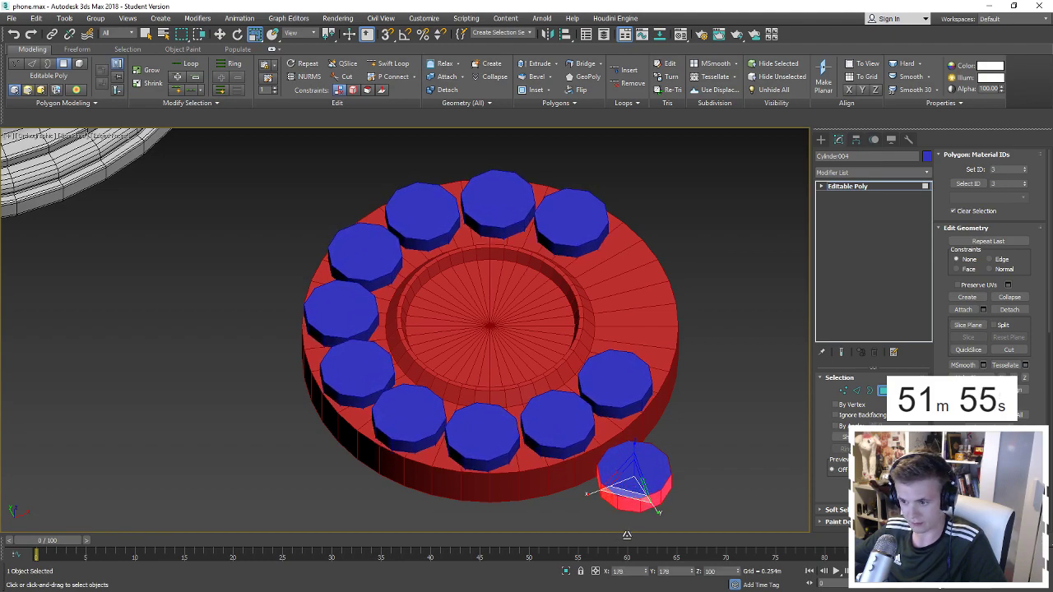
pyautogui.moveTo(630, 481)
pyautogui.keyDown('alt'); pyautogui.mouseDown(button='middle')
pyautogui.moveTo(663, 477)
pyautogui.moveTo(658, 449)
pyautogui.mouseUp(button='middle'); pyautogui.keyUp('alt')
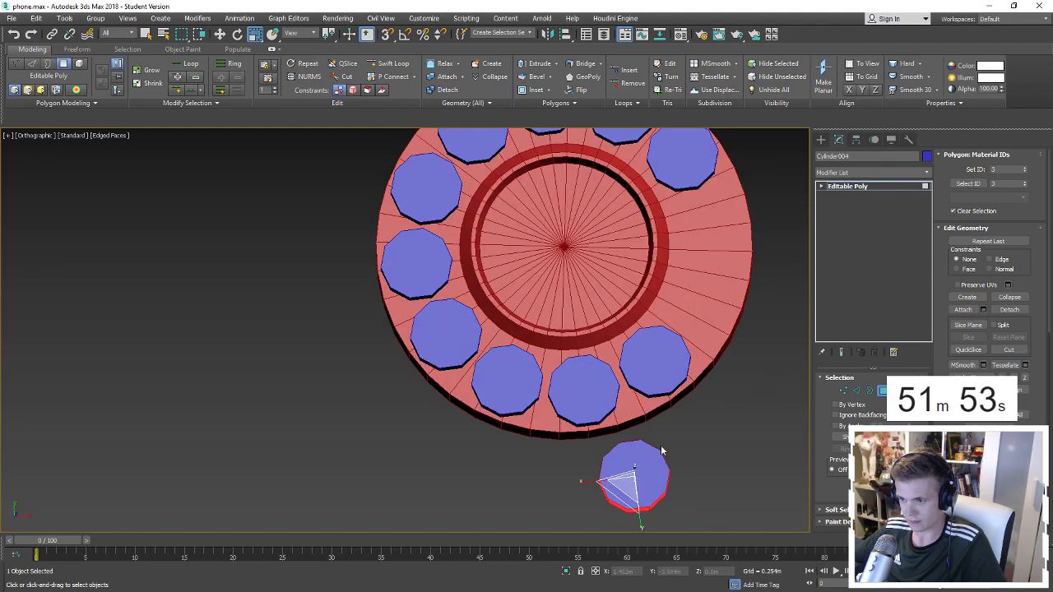
pyautogui.scroll(-2, 657, 449)
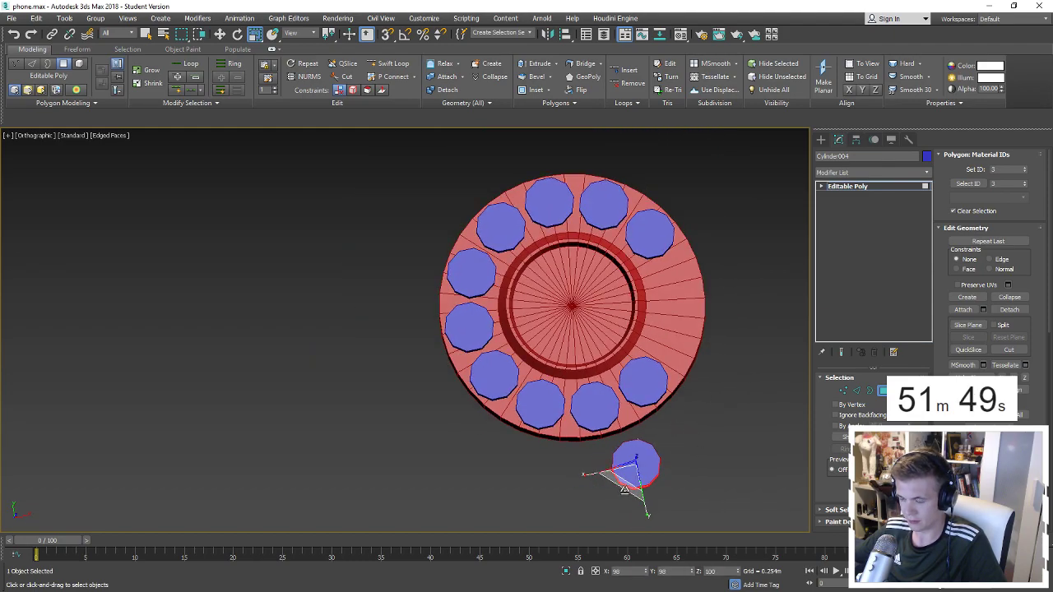
# Exit polygon mode and zoom to an angled view of the dial.
pyautogui.press('6')
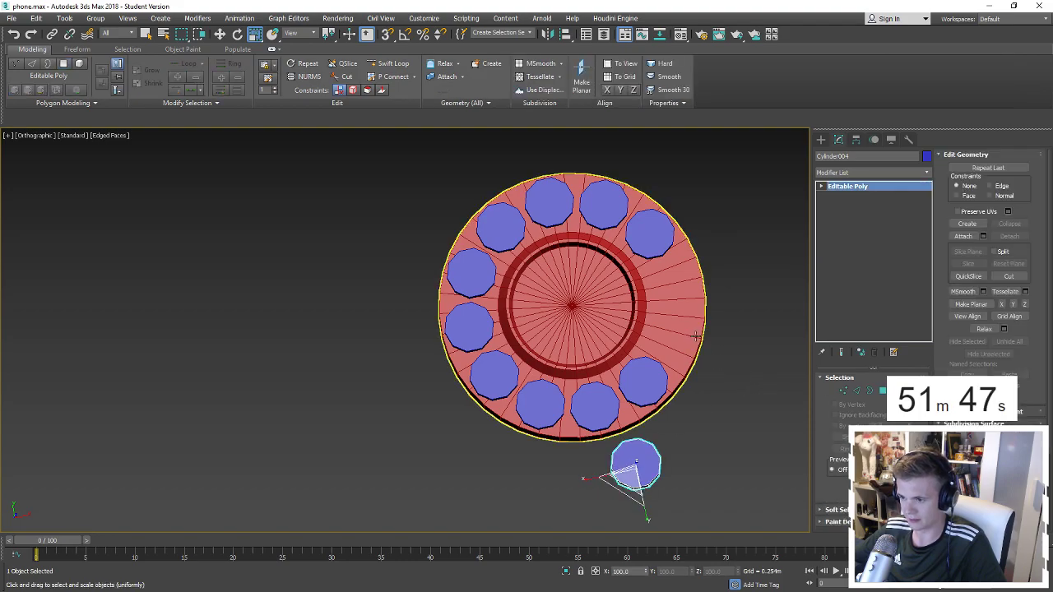
pyautogui.click(694, 336)
pyautogui.keyDown('alt'); pyautogui.moveTo(694, 336); pyautogui.dragTo(711, 295, button='middle'); pyautogui.keyUp('alt')
pyautogui.scroll(1, 707, 298)
pyautogui.scroll(2, 691, 313)
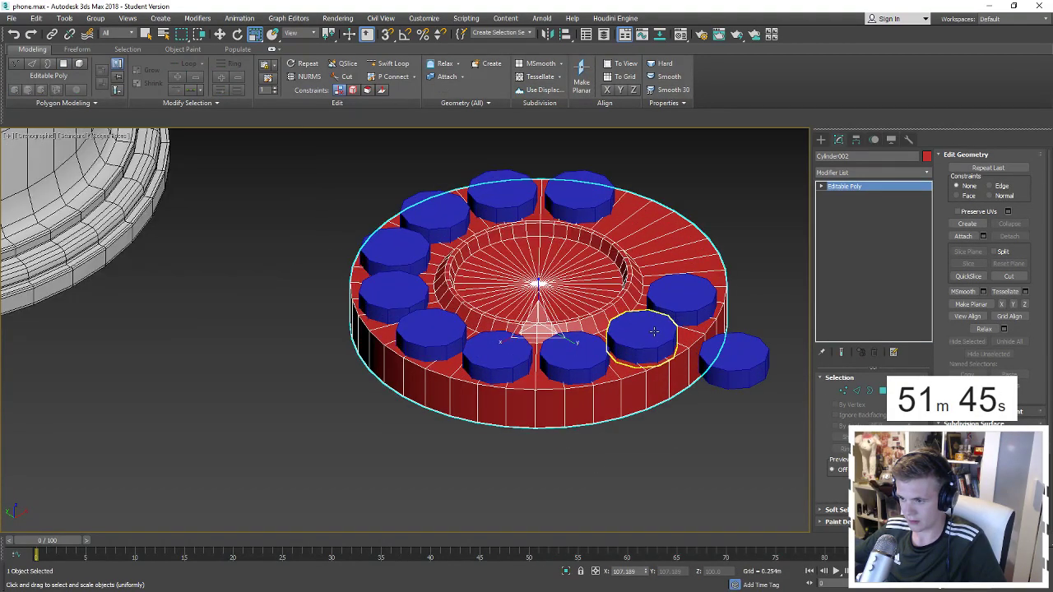
pyautogui.scroll(2, 678, 321)
pyautogui.scroll(2, 674, 324)
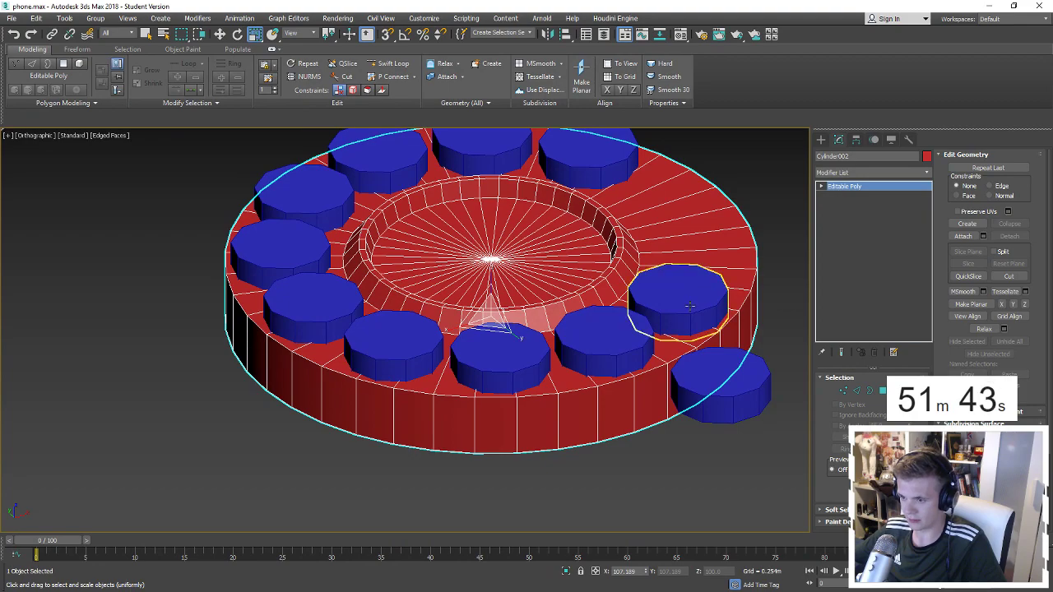
pyautogui.keyDown('alt'); pyautogui.moveTo(689, 305); pyautogui.dragTo(670, 311, button='middle'); pyautogui.keyUp('alt')
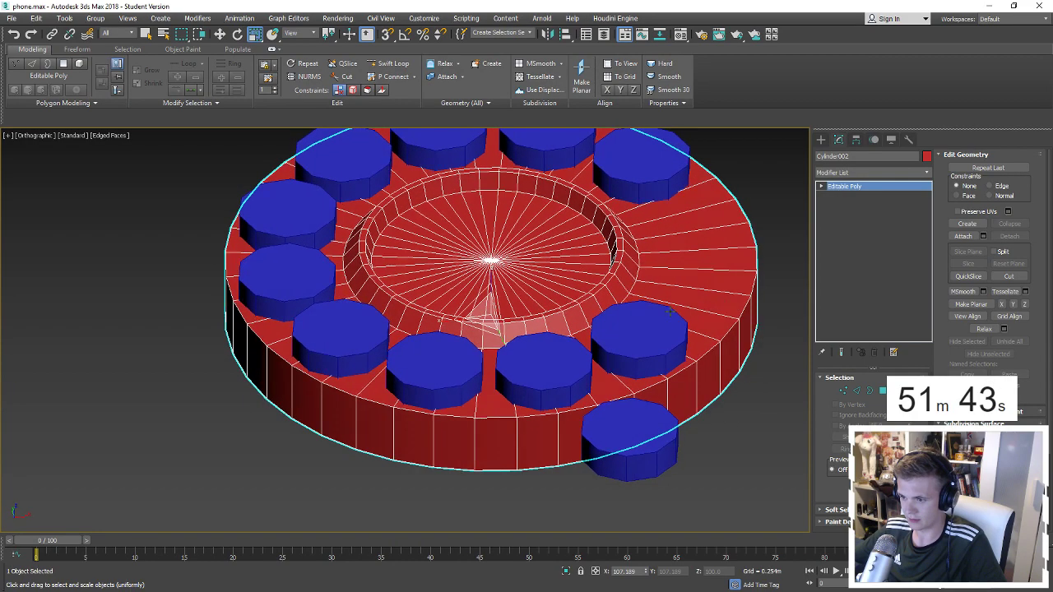
# Select the ten ring pucks and clone them down below the dial.
pyautogui.click(639, 349)
pyautogui.keyDown('ctrl'); pyautogui.click(543, 368); pyautogui.keyUp('ctrl')
pyautogui.keyDown('ctrl'); pyautogui.click(436, 370); pyautogui.keyUp('ctrl')
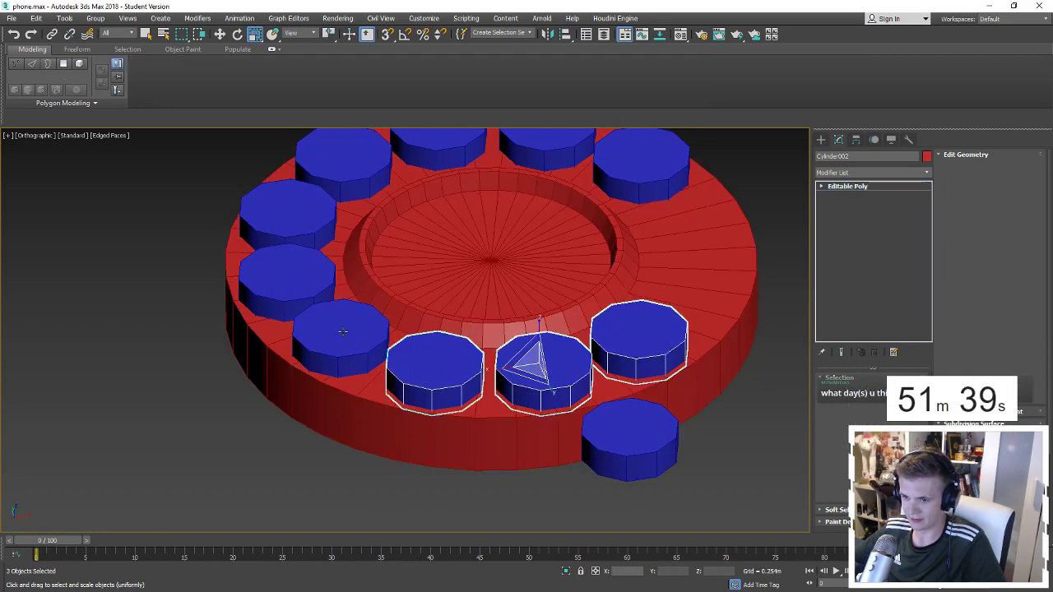
pyautogui.keyDown('ctrl'); pyautogui.click(343, 331); pyautogui.keyUp('ctrl')
pyautogui.keyDown('ctrl'); pyautogui.click(288, 275); pyautogui.keyUp('ctrl')
pyautogui.keyDown('ctrl'); pyautogui.click(288, 212); pyautogui.keyUp('ctrl')
pyautogui.keyDown('ctrl'); pyautogui.click(343, 158); pyautogui.keyUp('ctrl')
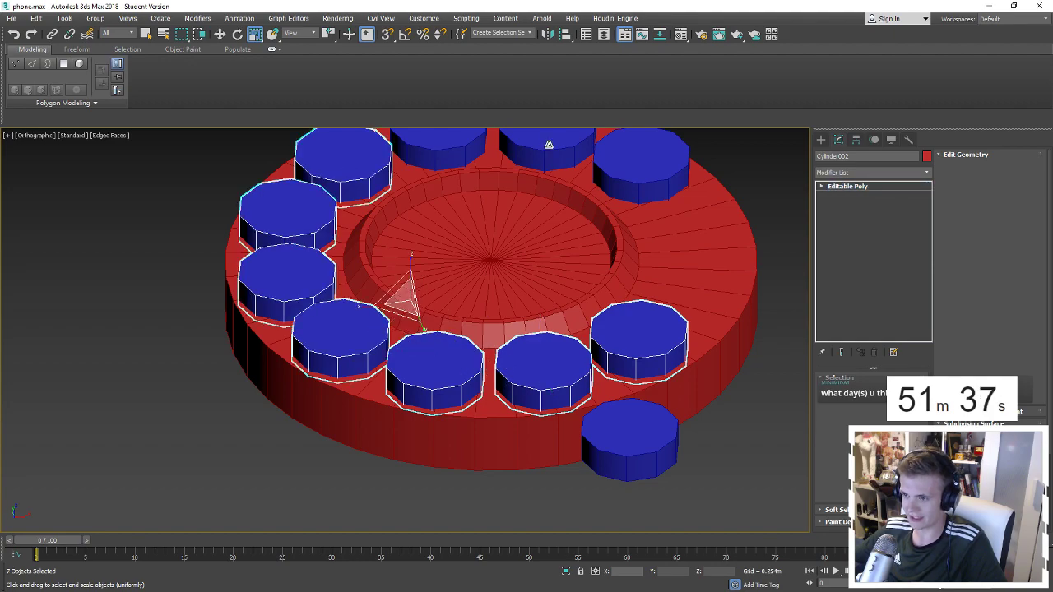
pyautogui.keyDown('ctrl'); pyautogui.click(549, 145); pyautogui.keyUp('ctrl')
pyautogui.keyDown('ctrl'); pyautogui.click(438, 148); pyautogui.keyUp('ctrl')
pyautogui.keyDown('ctrl'); pyautogui.click(640, 163); pyautogui.keyUp('ctrl')
pyautogui.press('w')
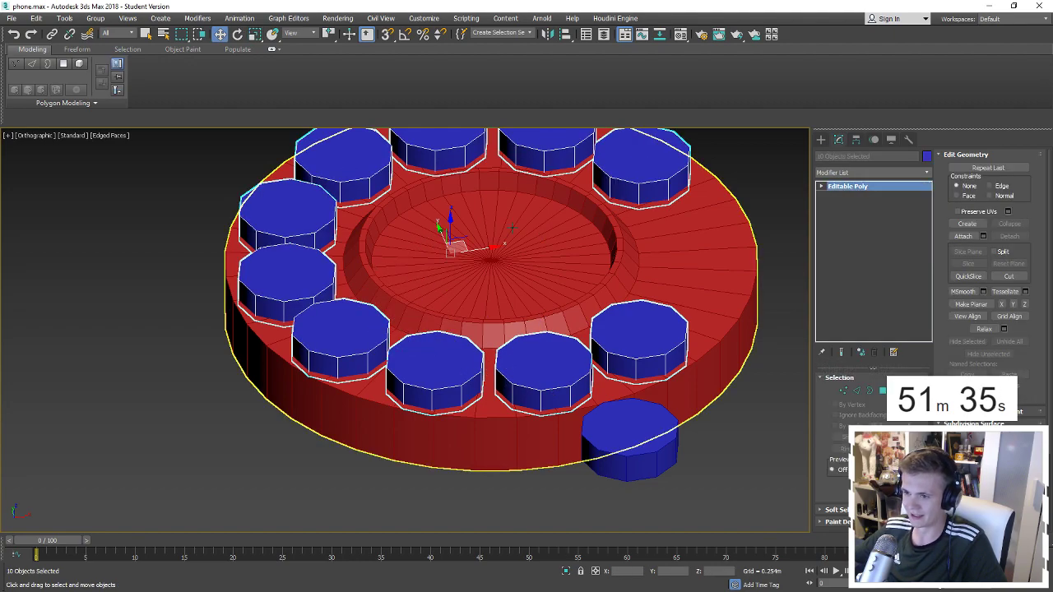
pyautogui.keyDown('shift'); pyautogui.moveTo(433, 457); pyautogui.dragTo(435, 512); pyautogui.keyUp('shift')
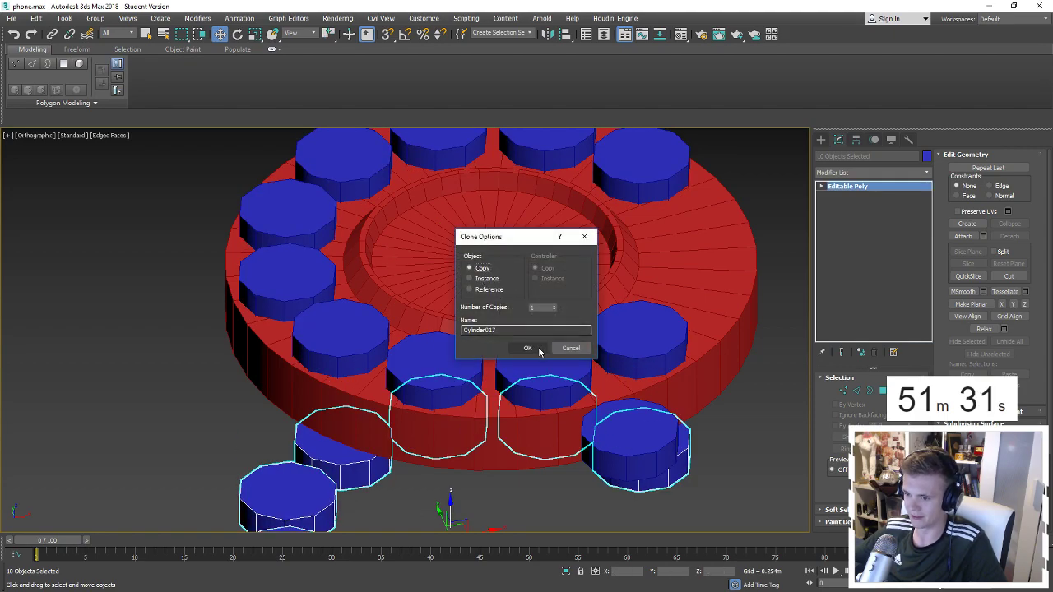
pyautogui.click(538, 350)
# Convert the ten ring pucks to Editable Poly.
pyautogui.click(635, 336)
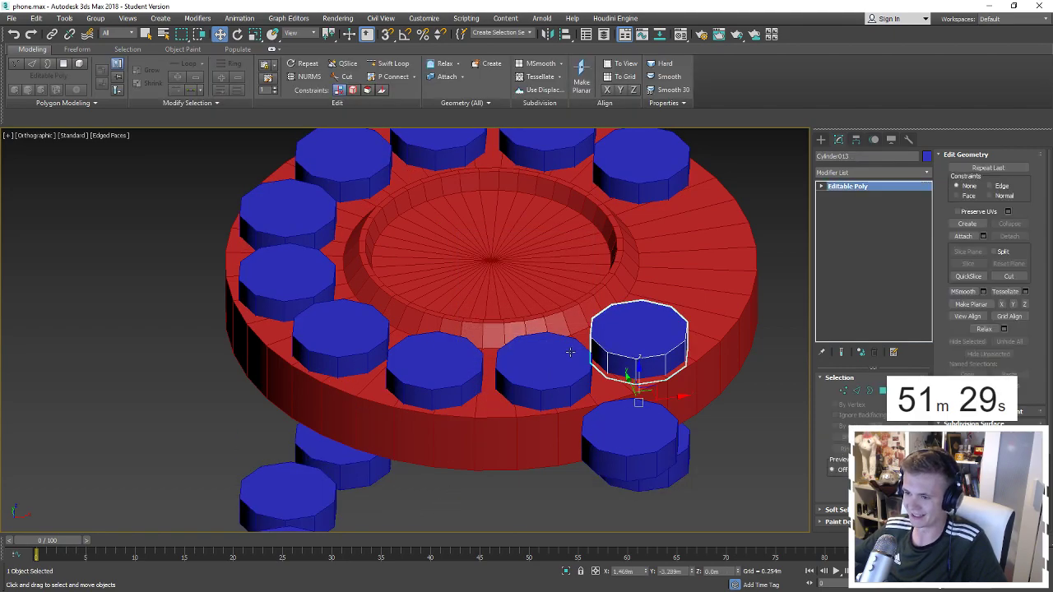
pyautogui.keyDown('ctrl'); pyautogui.click(569, 352); pyautogui.keyUp('ctrl')
pyautogui.keyDown('ctrl'); pyautogui.click(407, 356); pyautogui.keyUp('ctrl')
pyautogui.keyDown('ctrl'); pyautogui.click(321, 325); pyautogui.keyUp('ctrl')
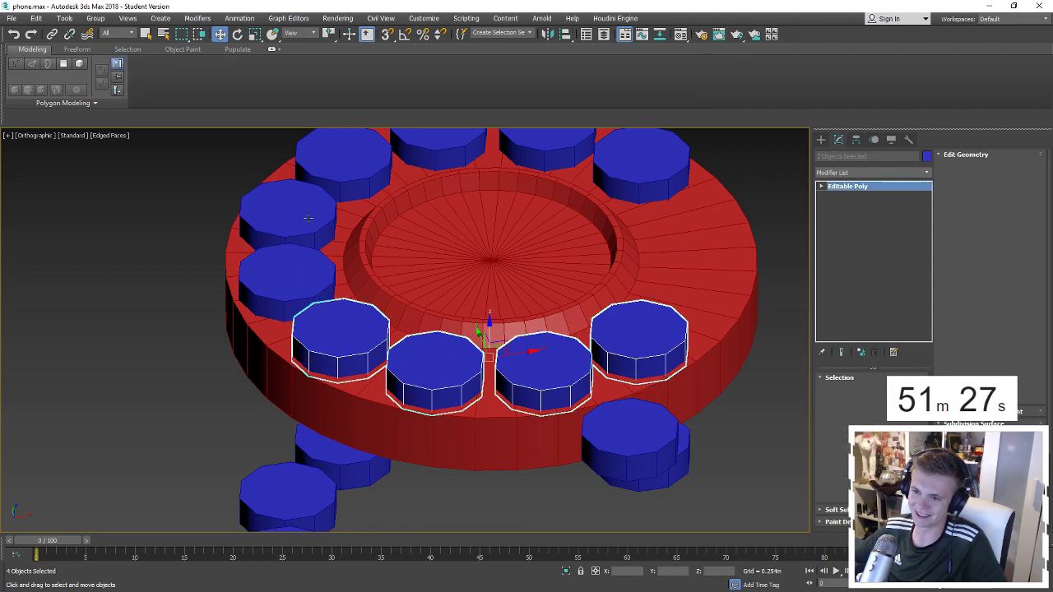
pyautogui.keyDown('ctrl'); pyautogui.click(287, 276); pyautogui.keyUp('ctrl')
pyautogui.keyDown('ctrl'); pyautogui.click(286, 212); pyautogui.keyUp('ctrl')
pyautogui.keyDown('ctrl'); pyautogui.click(342, 160); pyautogui.keyUp('ctrl')
pyautogui.keyDown('ctrl'); pyautogui.click(438, 148); pyautogui.keyUp('ctrl')
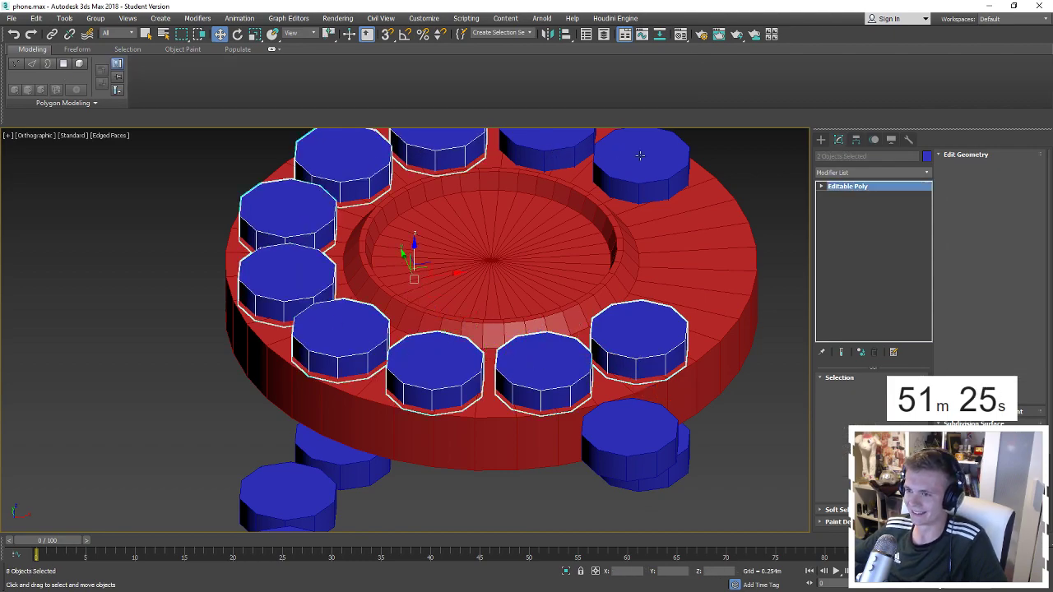
pyautogui.keyDown('ctrl'); pyautogui.click(547, 148); pyautogui.keyUp('ctrl')
pyautogui.keyDown('ctrl'); pyautogui.click(639, 156); pyautogui.keyUp('ctrl')
pyautogui.rightClick(639, 155)
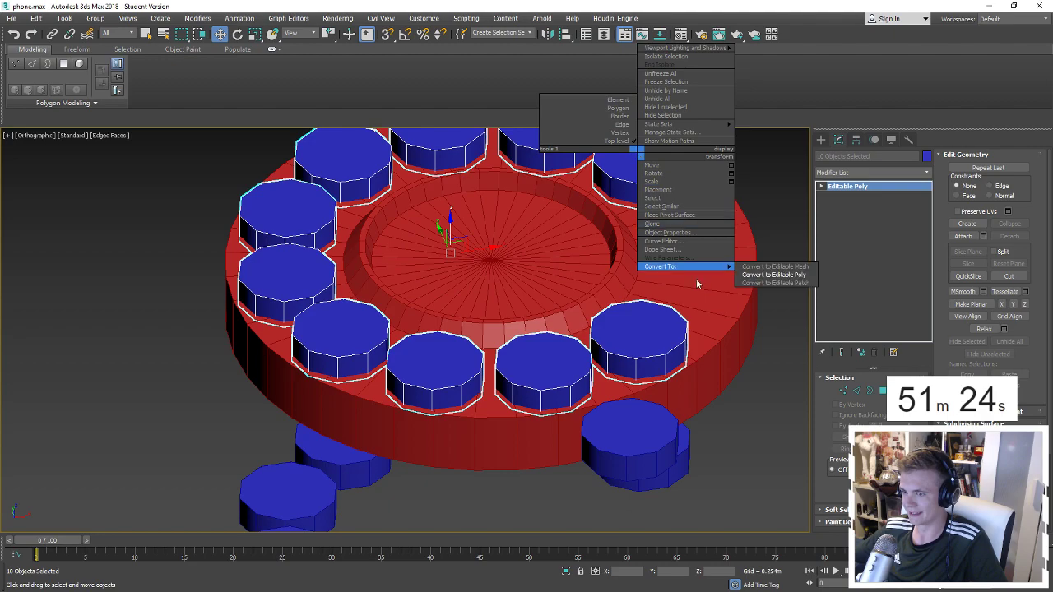
pyautogui.click(784, 280)
# Attach the other ring pucks to one puck, forming the single object Cylinder013.
pyautogui.click(629, 336)
pyautogui.rightClick(627, 337)
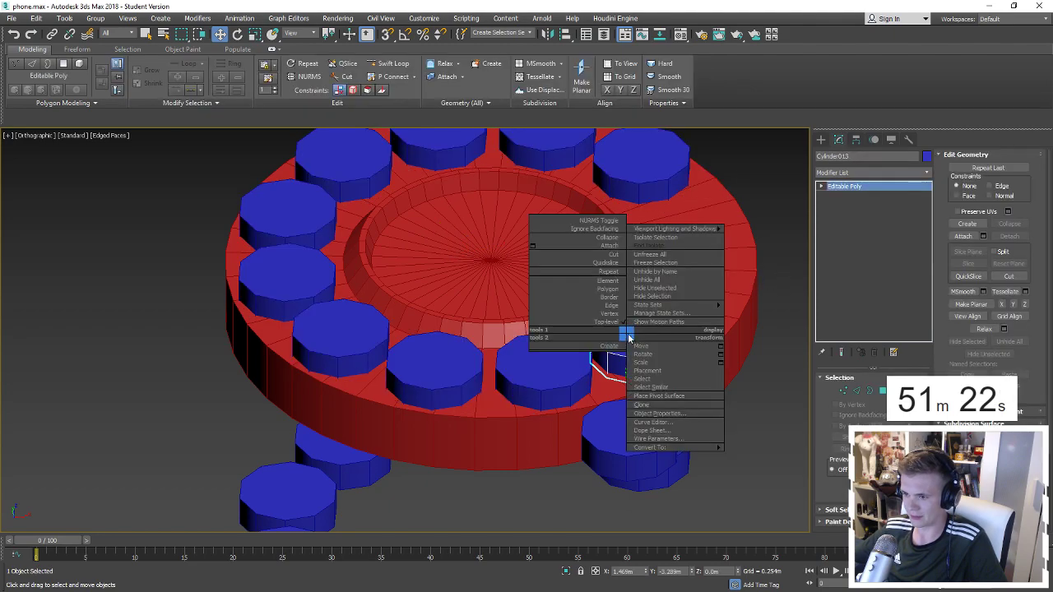
pyautogui.click(608, 245)
pyautogui.click(547, 366)
pyautogui.click(435, 366)
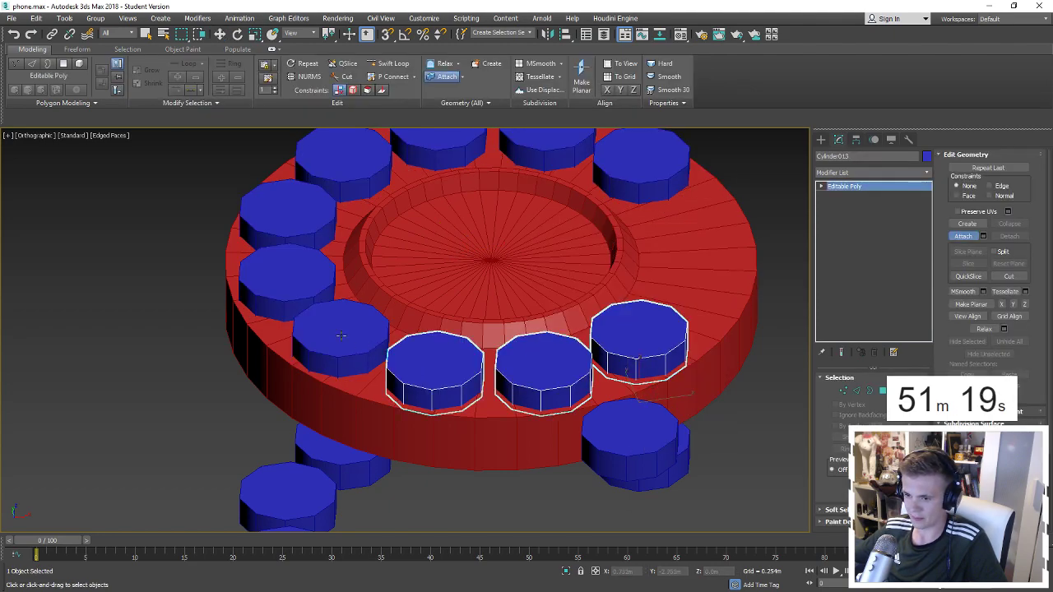
pyautogui.click(341, 334)
pyautogui.click(287, 276)
pyautogui.click(287, 216)
pyautogui.click(367, 158)
pyautogui.click(574, 154)
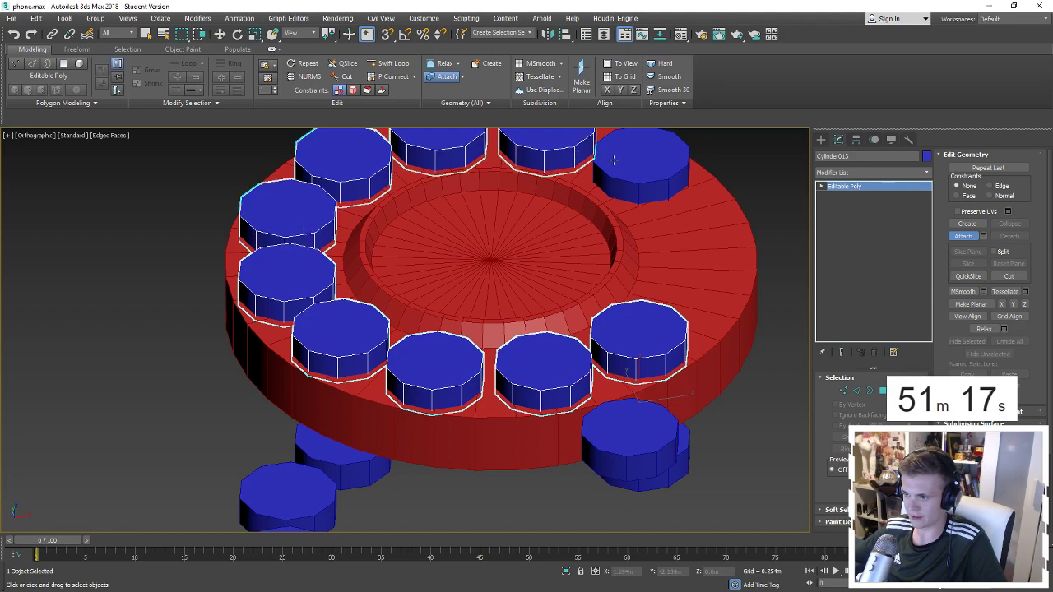
pyautogui.click(642, 164)
pyautogui.rightClick(772, 230)
pyautogui.press('w')
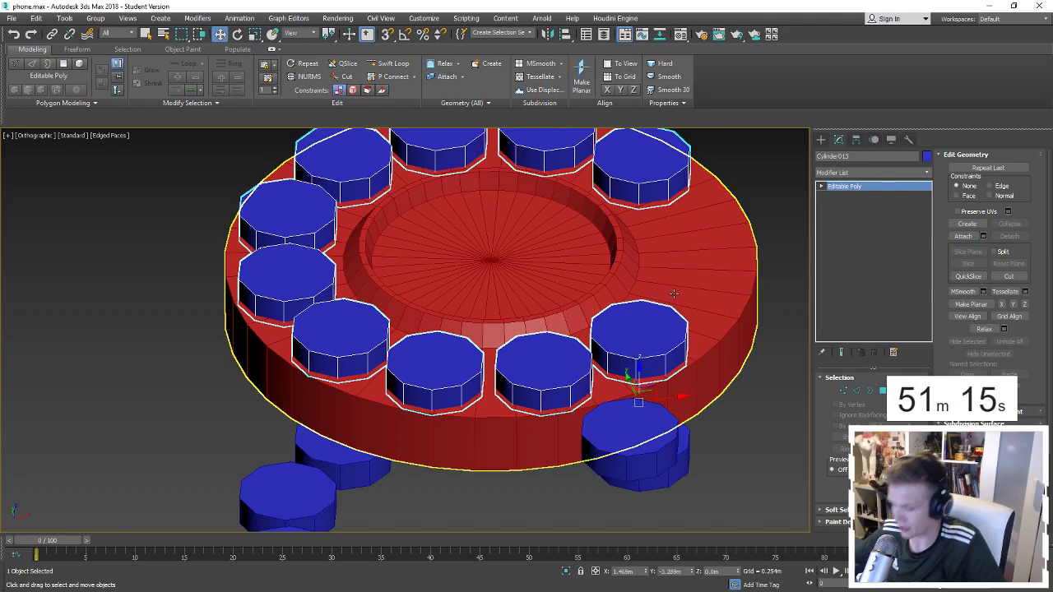
# Select the red base disc and switch the creation object list to Compound Objects.
pyautogui.click(673, 293)
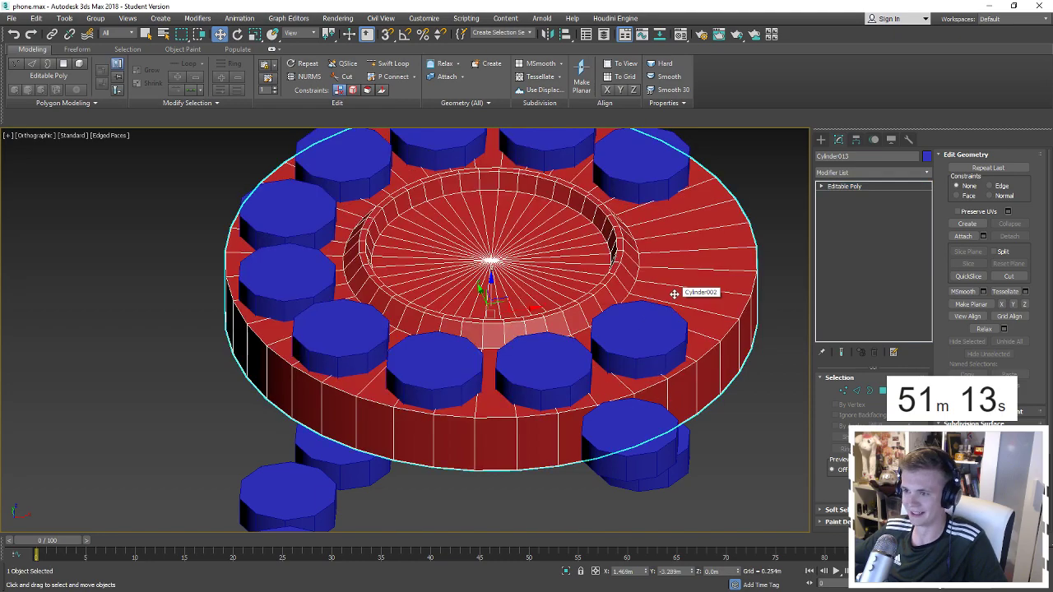
pyautogui.click(822, 141)
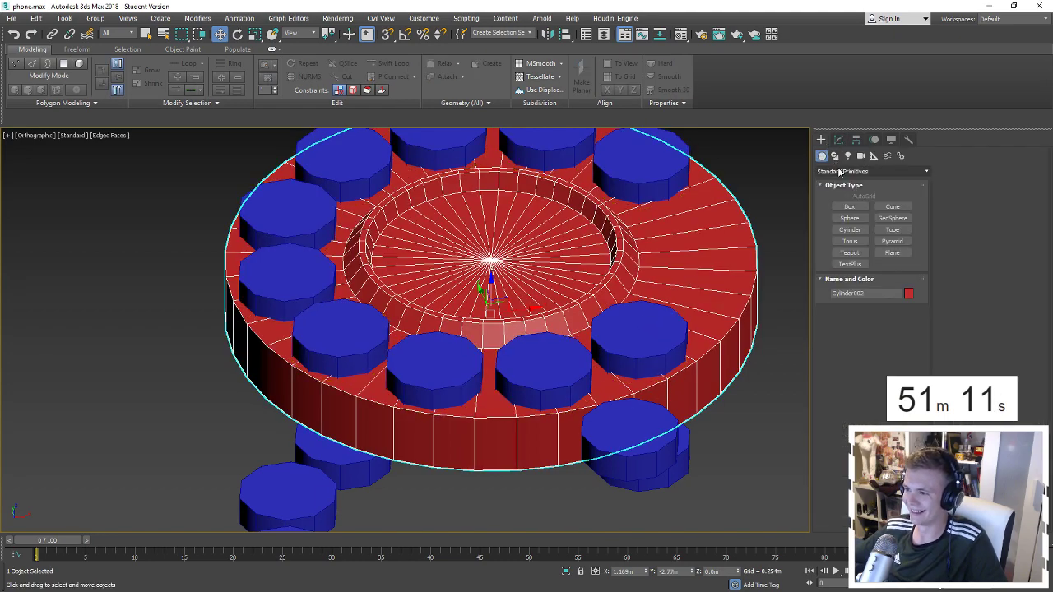
pyautogui.click(855, 171)
pyautogui.click(847, 190)
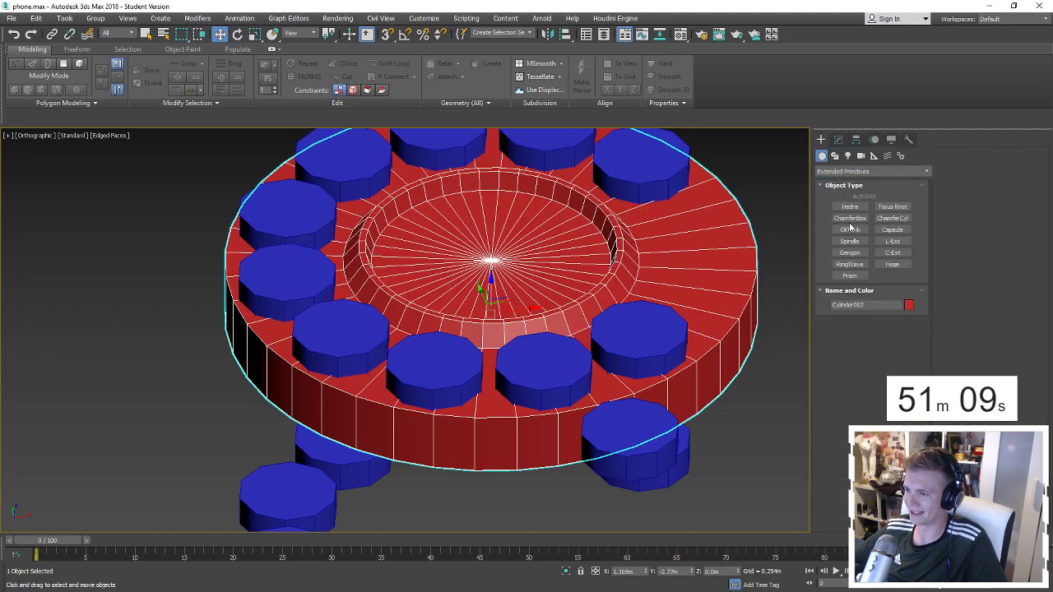
pyautogui.click(856, 171)
pyautogui.click(845, 212)
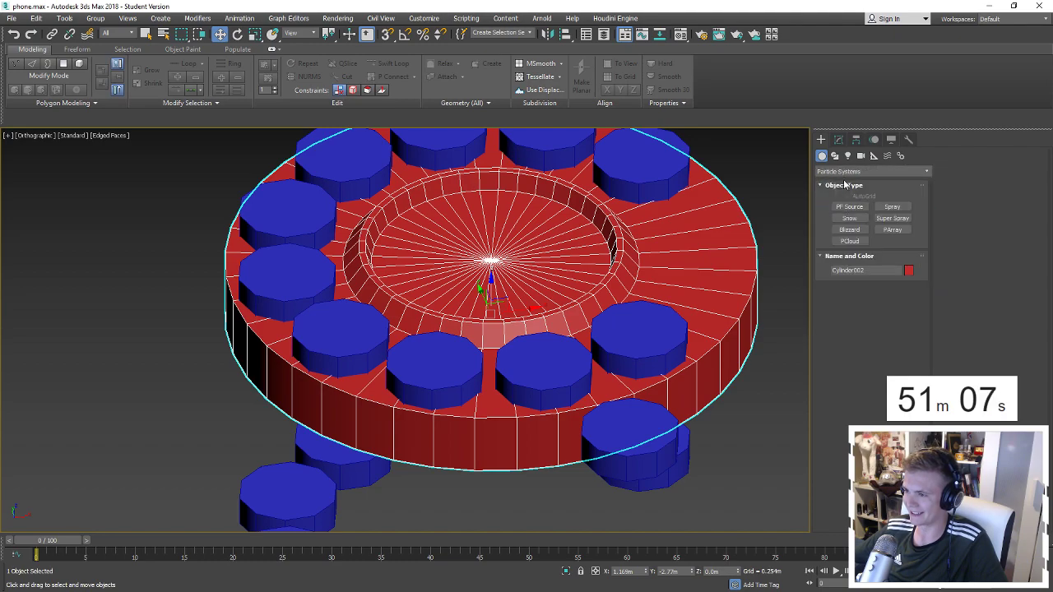
pyautogui.click(842, 171)
pyautogui.click(843, 201)
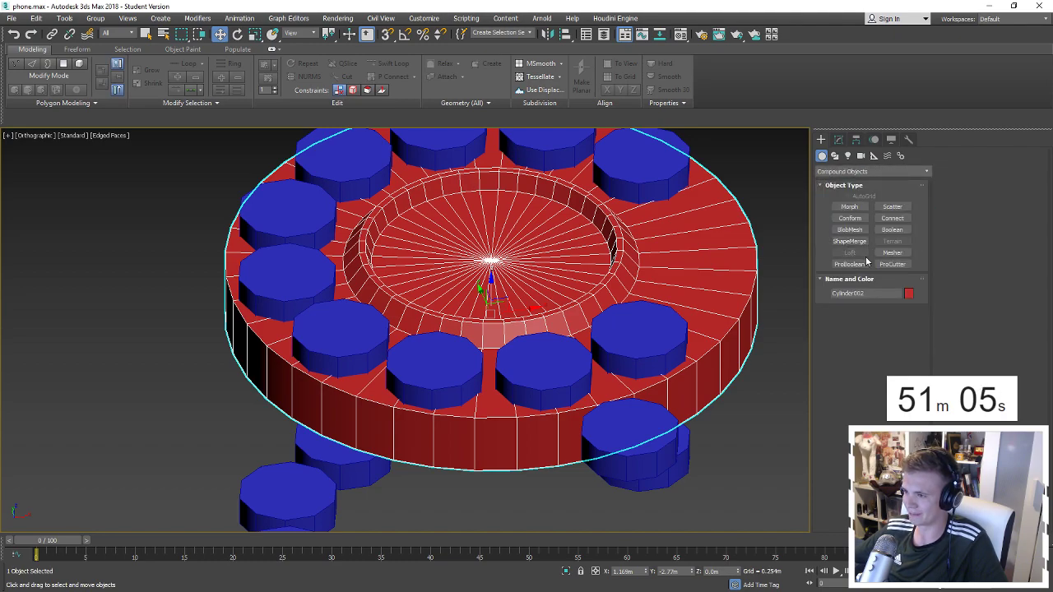
# Make the disc a ProBoolean, trial-pick the pucks, then undo so no holes are cut.
pyautogui.click(898, 232)
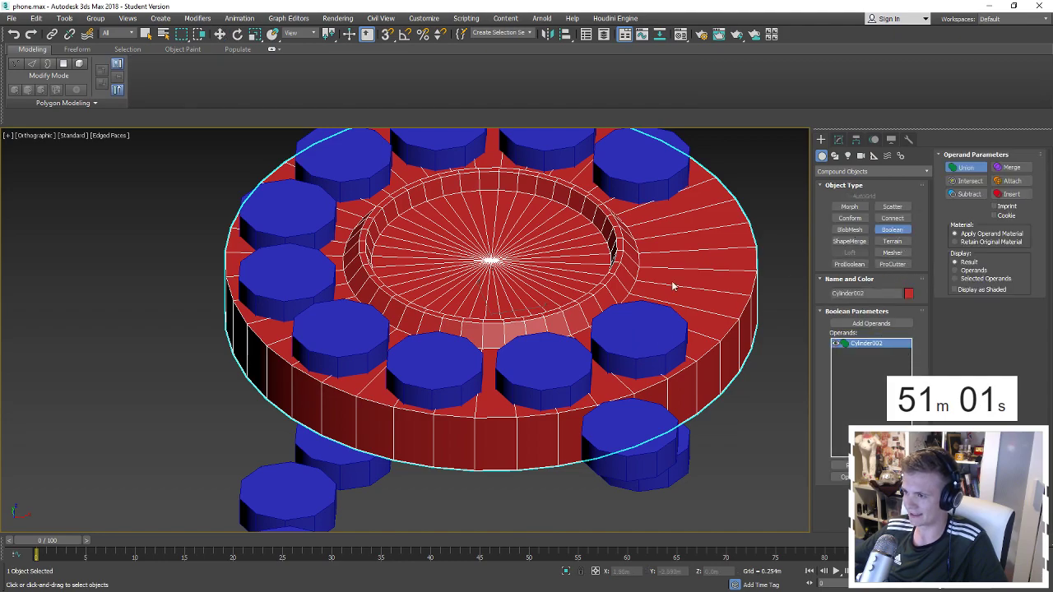
pyautogui.press('w')
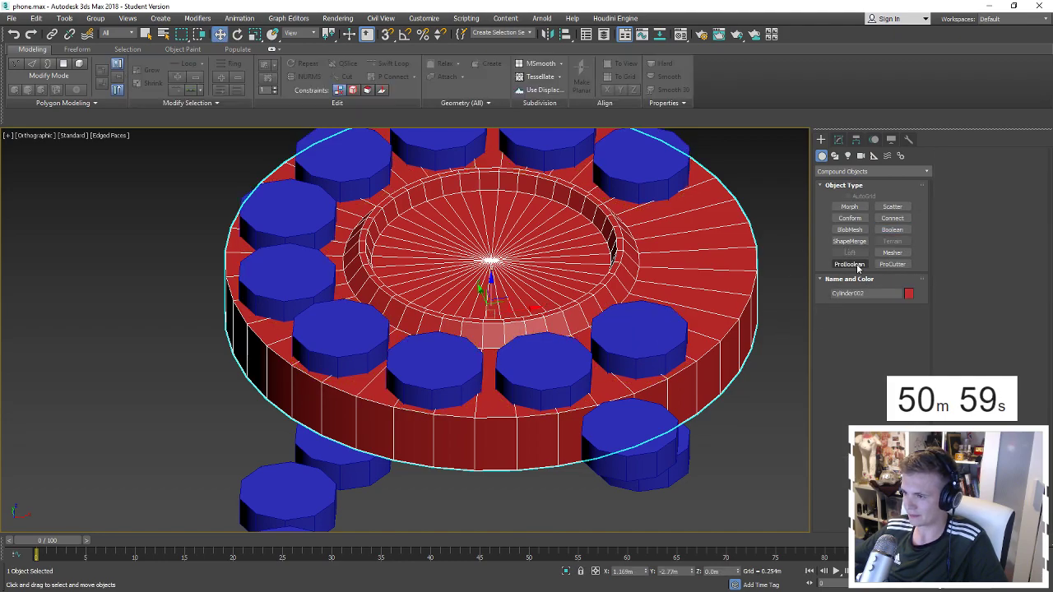
pyautogui.click(849, 264)
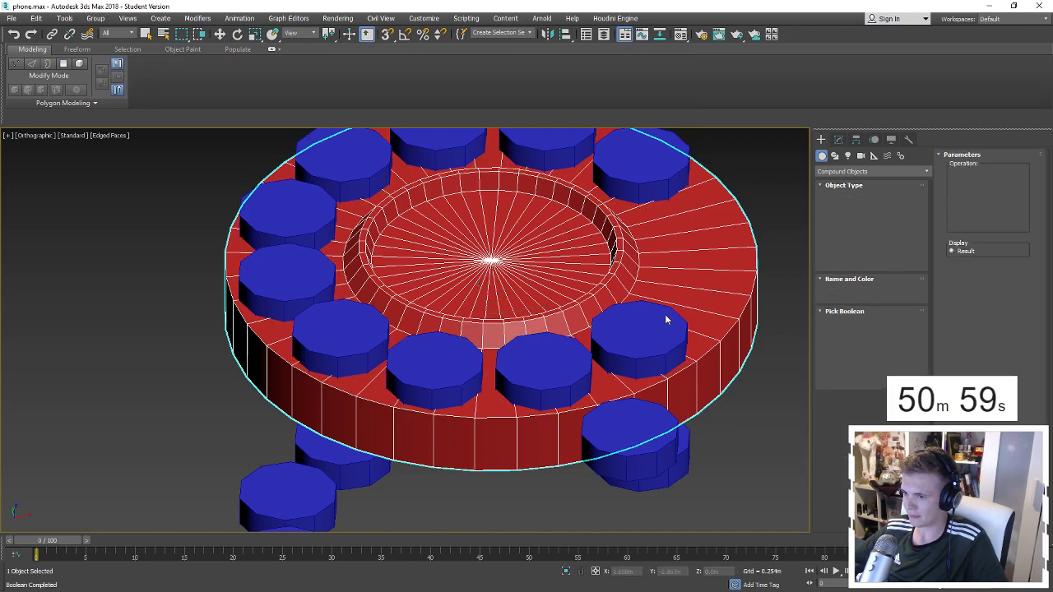
pyautogui.click(875, 322)
pyautogui.click(663, 338)
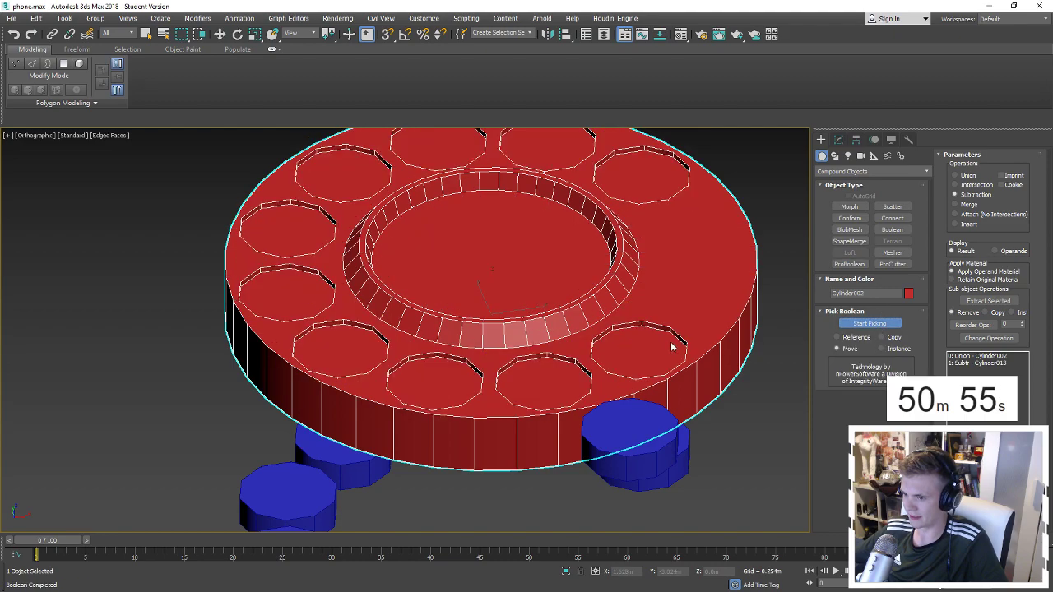
pyautogui.hotkey('ctrl', 'z')
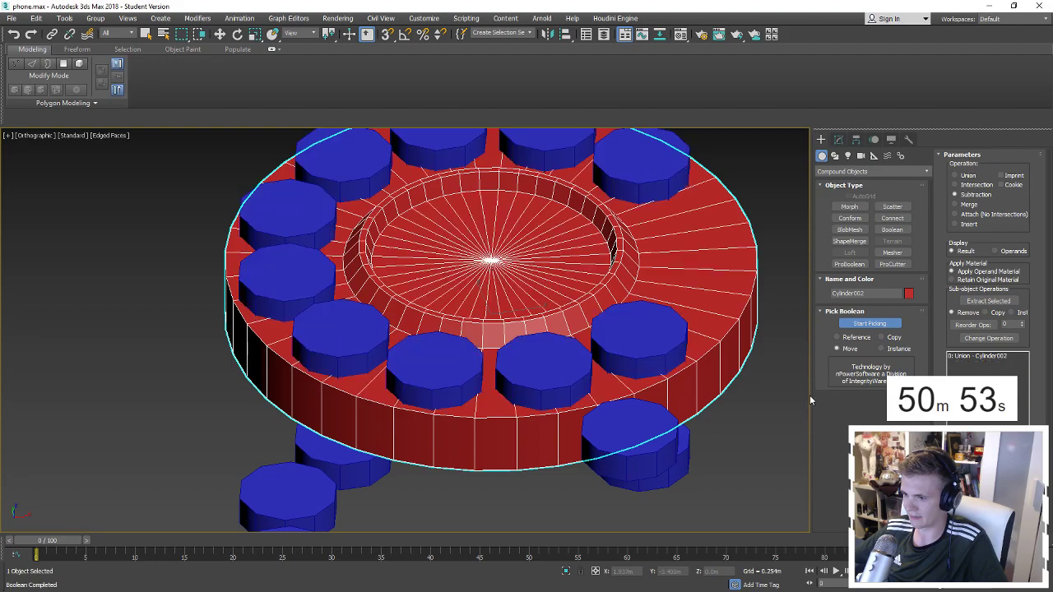
pyautogui.press('w')
pyautogui.keyDown('alt'); pyautogui.moveTo(726, 406); pyautogui.dragTo(663, 306, button='middle'); pyautogui.keyUp('alt')
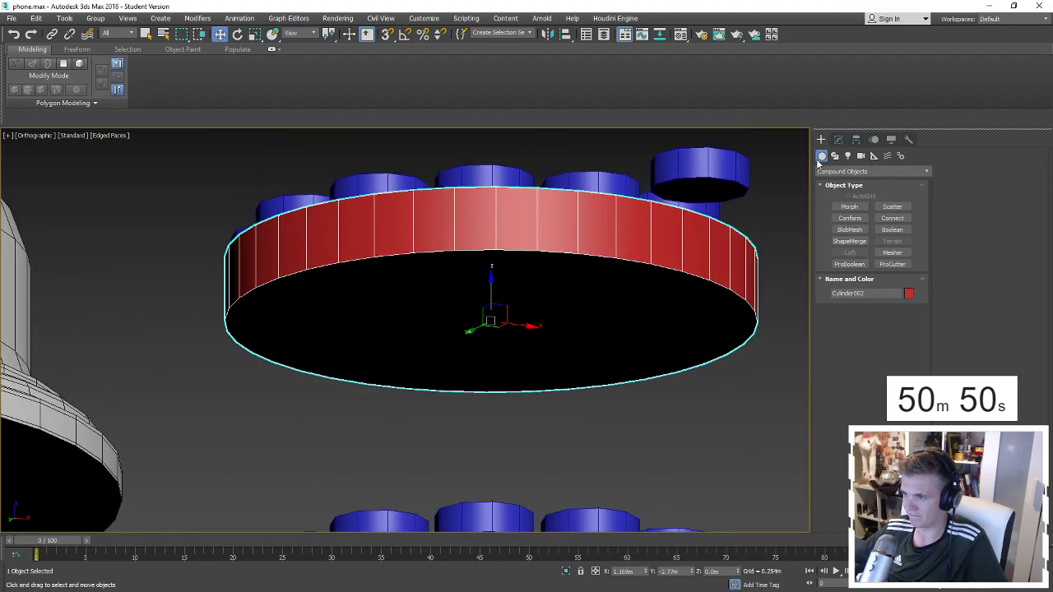
pyautogui.click(838, 139)
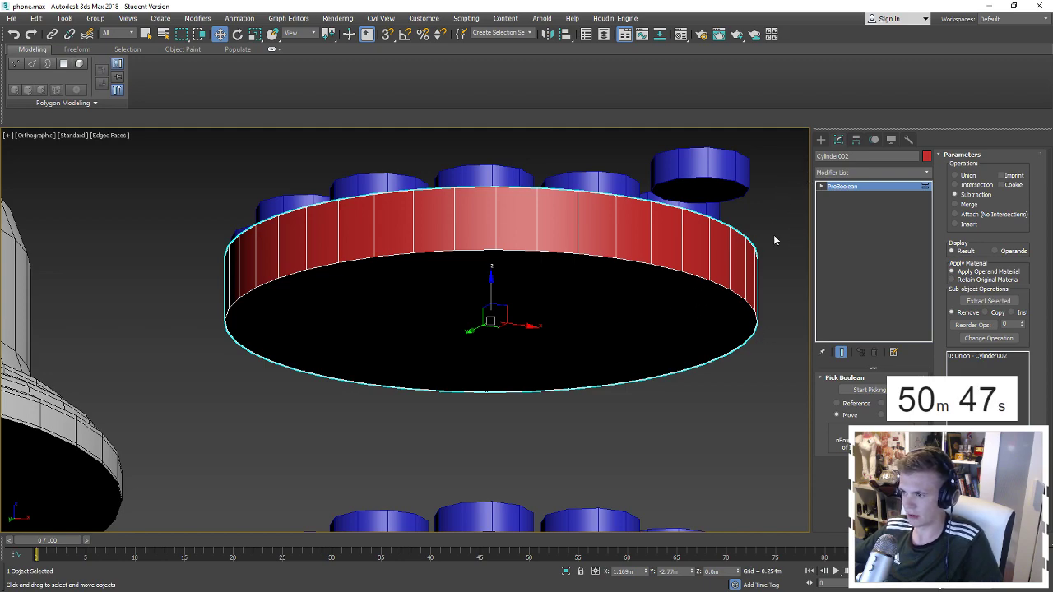
pyautogui.rightClick(841, 186)
pyautogui.click(876, 364)
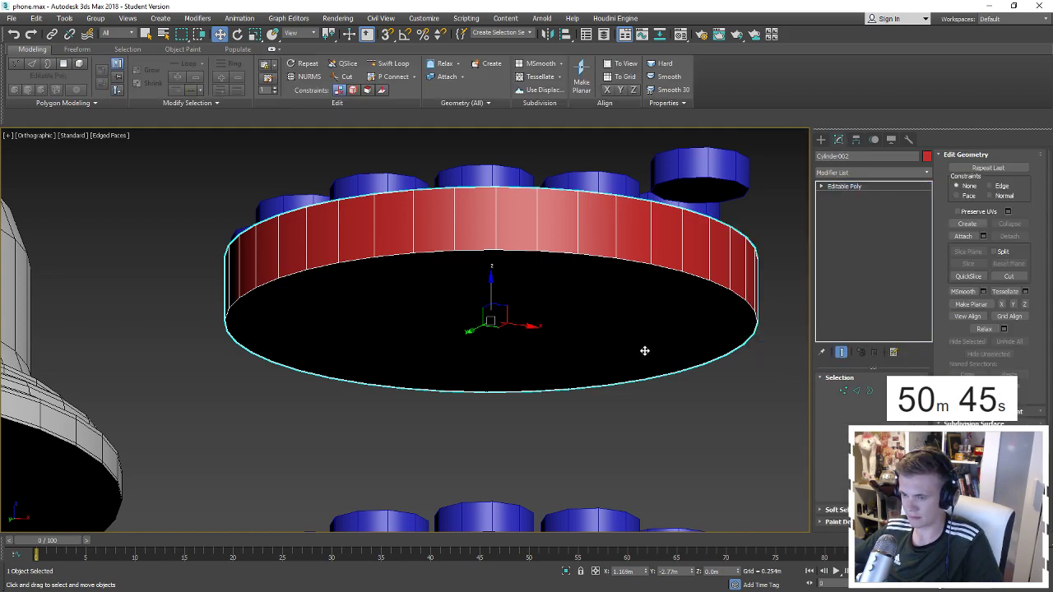
pyautogui.press('4')
pyautogui.click(634, 324)
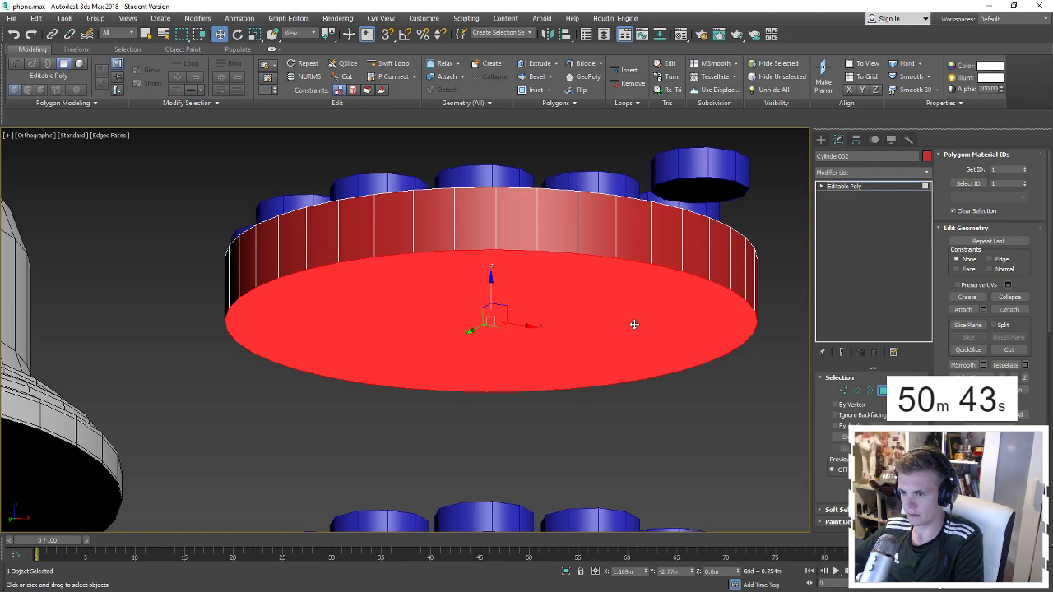
pyautogui.press('Delete')
pyautogui.press('4')
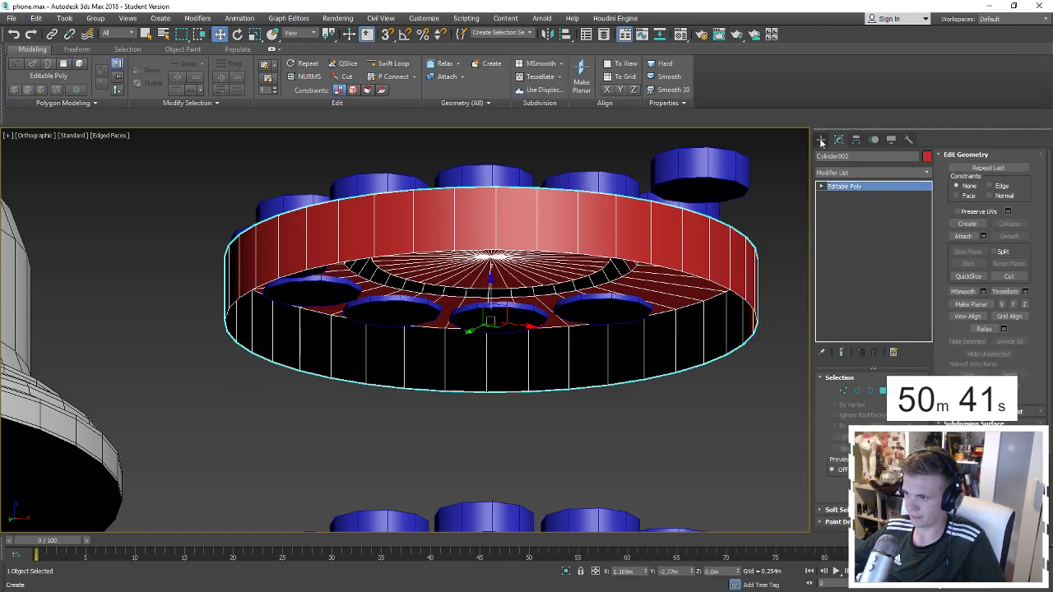
pyautogui.click(821, 141)
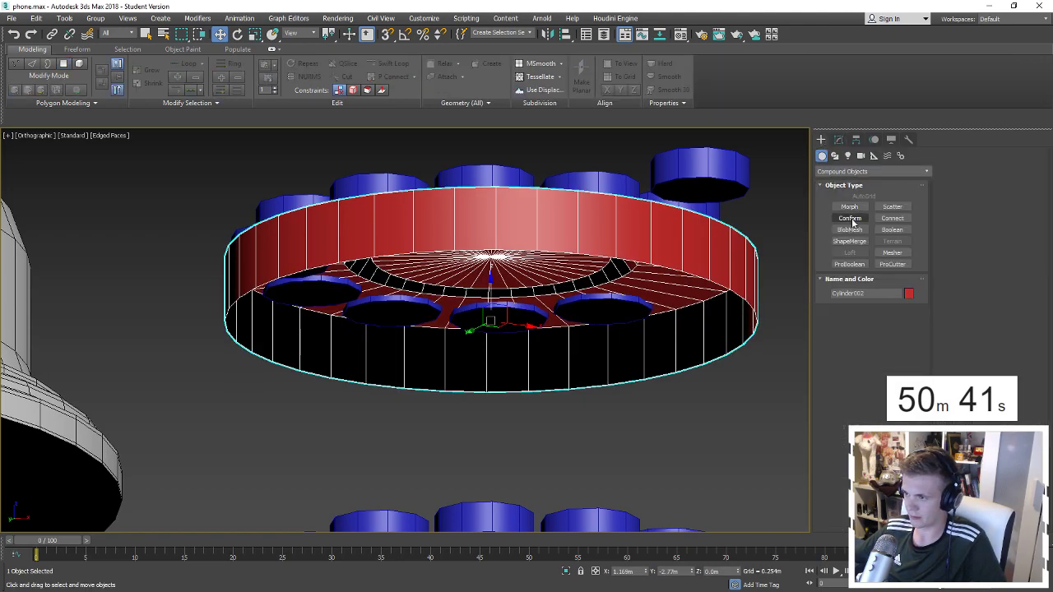
pyautogui.click(852, 265)
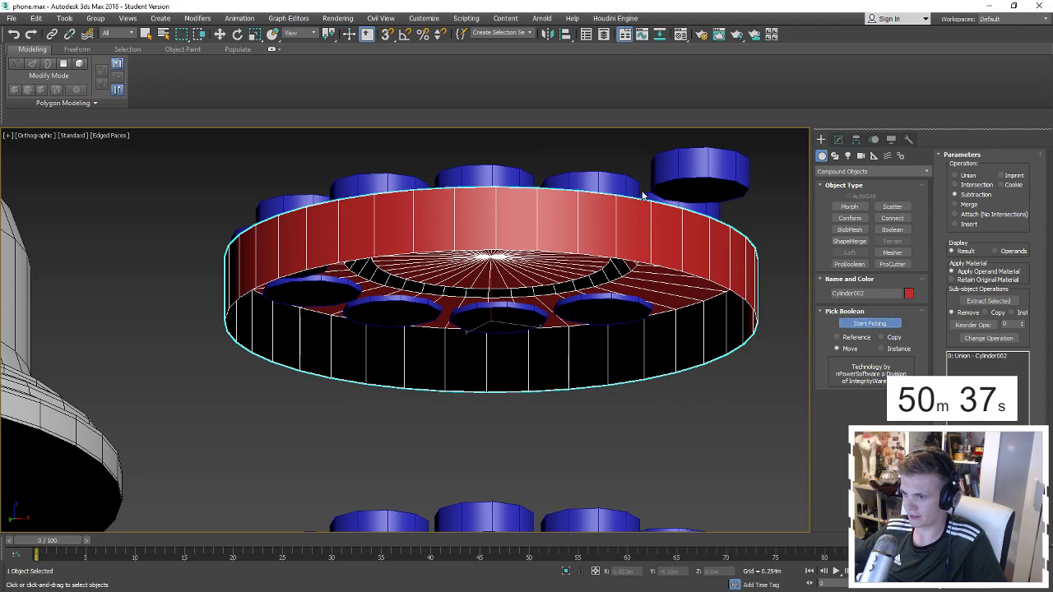
pyautogui.moveTo(644, 195)
pyautogui.keyDown('alt'); pyautogui.mouseDown(button='middle')
pyautogui.moveTo(705, 301)
pyautogui.moveTo(682, 364)
pyautogui.moveTo(700, 274)
pyautogui.moveTo(726, 280)
pyautogui.moveTo(695, 341)
pyautogui.moveTo(706, 365)
pyautogui.mouseUp(button='middle'); pyautogui.keyUp('alt')
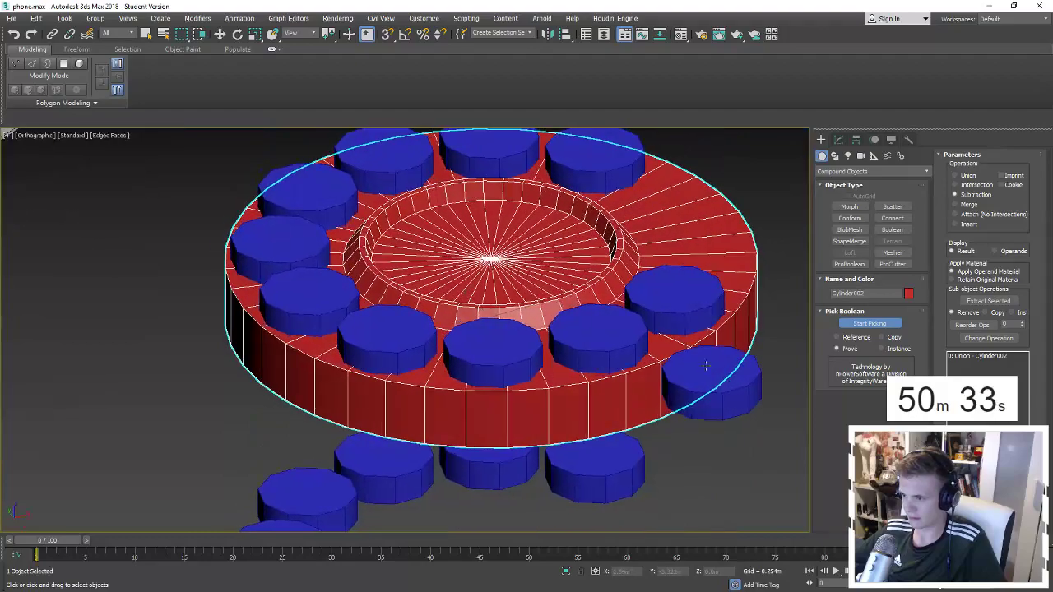
# Boolean-subtract the blue cylinders (Cylinder013) from the red ring to cut the finger holes.
pyautogui.click(900, 231)
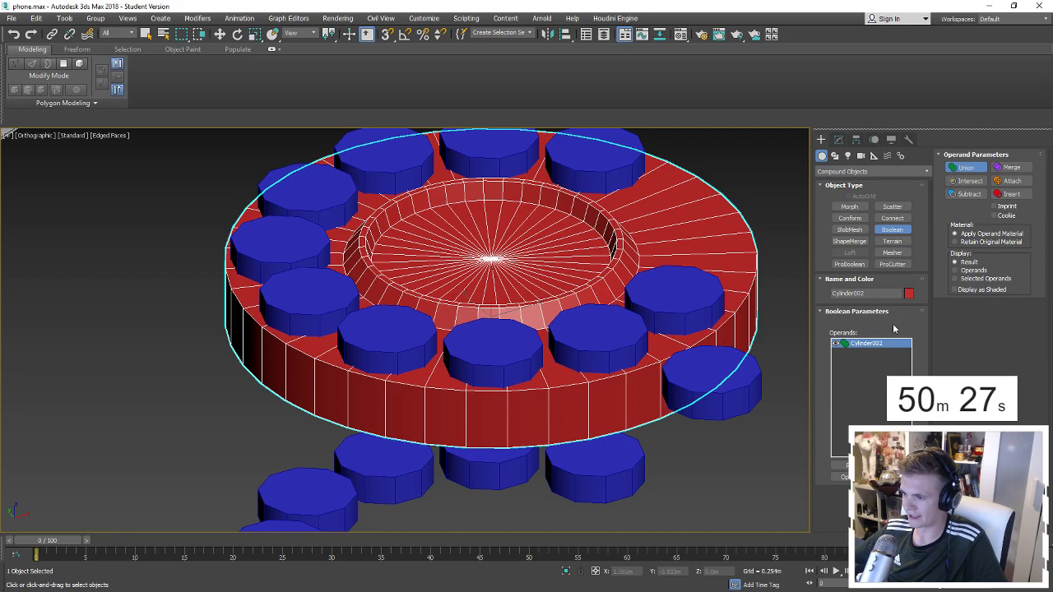
pyautogui.click(667, 317)
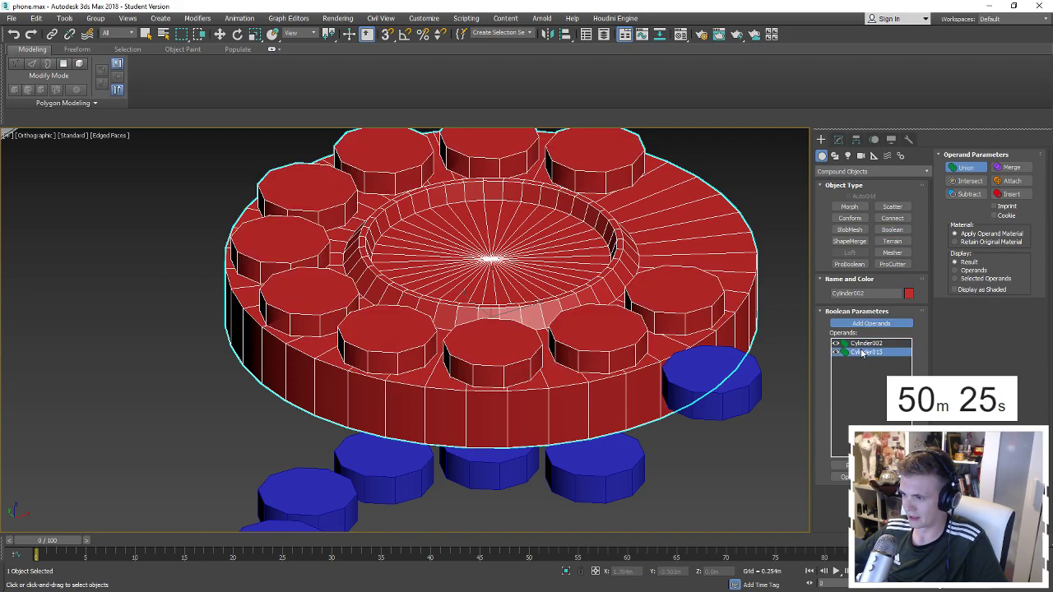
pyautogui.click(970, 195)
pyautogui.keyDown('alt'); pyautogui.moveTo(693, 277); pyautogui.dragTo(679, 273, button='middle'); pyautogui.keyUp('alt')
# Convert the holed ring to an Editable Poly.
pyautogui.press('w')
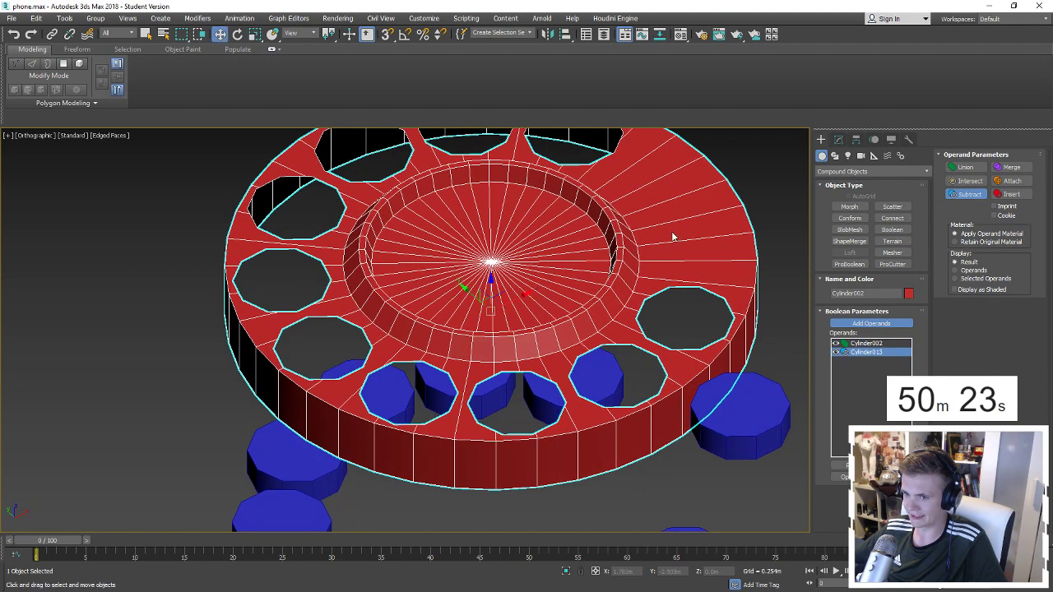
pyautogui.rightClick(769, 385)
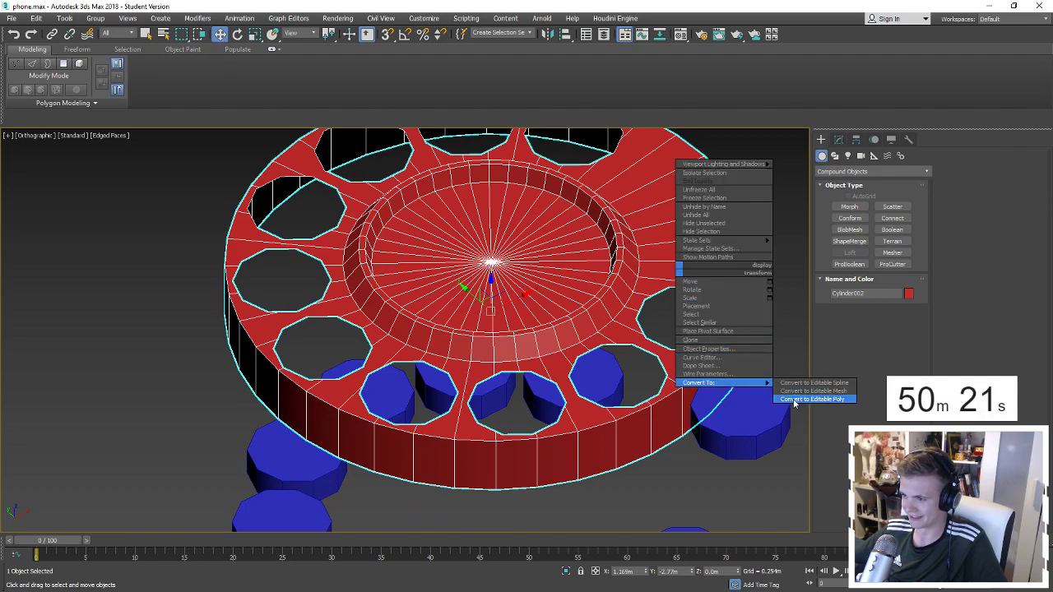
pyautogui.click(794, 399)
# Try border selections on the ring, then orbit to look down onto it.
pyautogui.press('3')
pyautogui.click(642, 346)
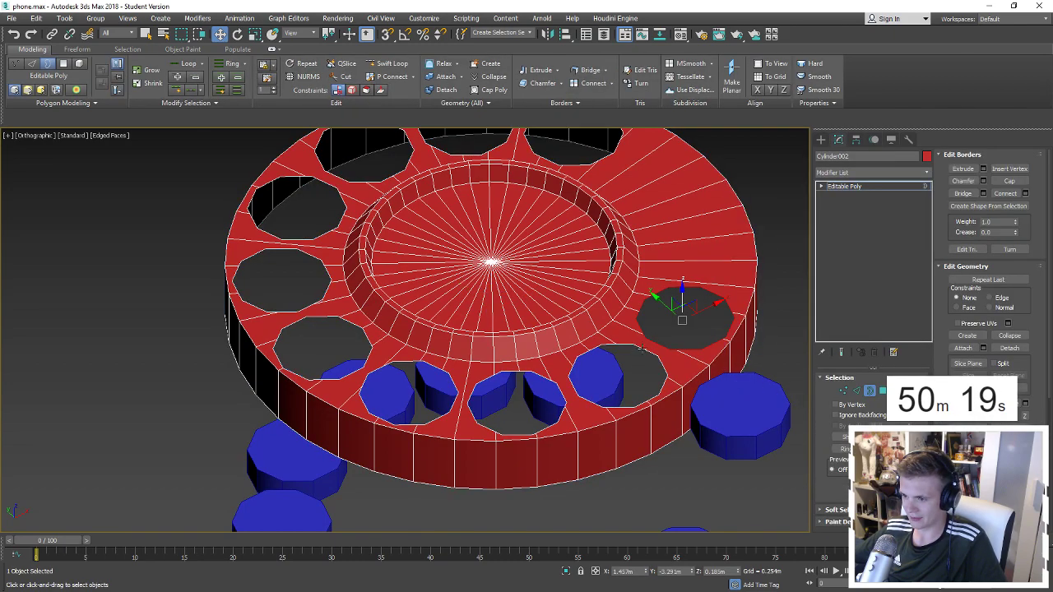
pyautogui.click(639, 346)
pyautogui.click(491, 480)
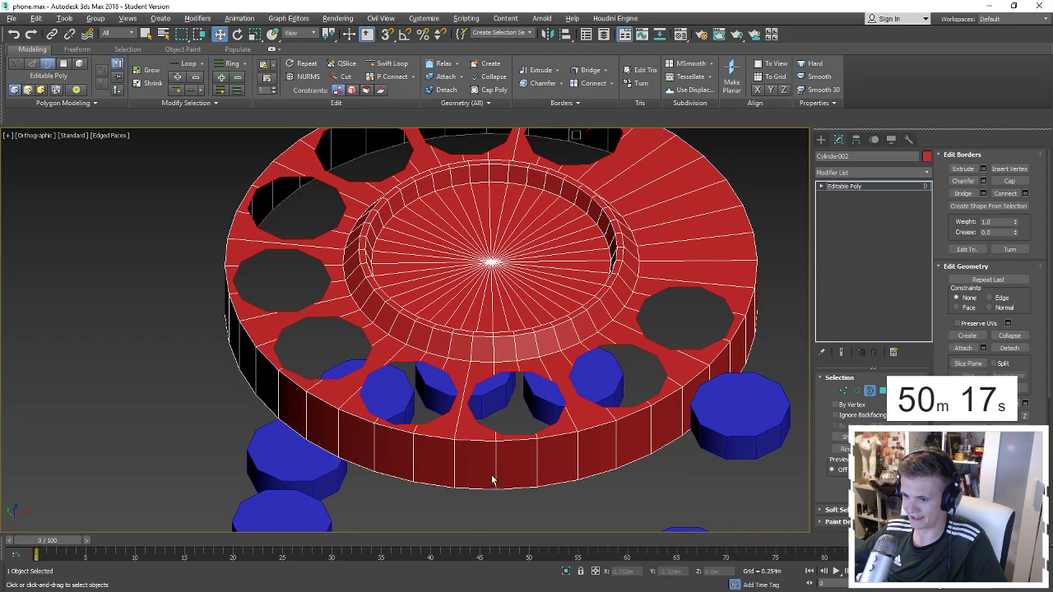
pyautogui.keyDown('alt'); pyautogui.moveTo(498, 250); pyautogui.dragTo(539, 218, button='middle'); pyautogui.keyUp('alt')
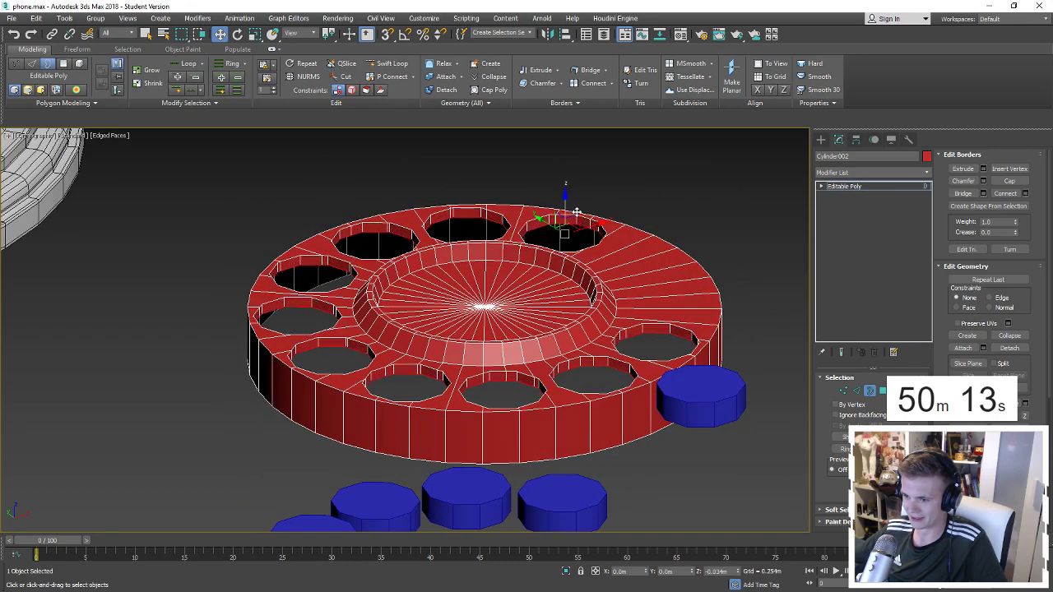
pyautogui.moveTo(565, 204)
pyautogui.keyDown('alt'); pyautogui.mouseDown(button='middle')
pyautogui.moveTo(580, 324)
pyautogui.moveTo(557, 314)
pyautogui.moveTo(577, 298)
pyautogui.mouseUp(button='middle'); pyautogui.keyUp('alt')
pyautogui.scroll(-2, 564, 320)
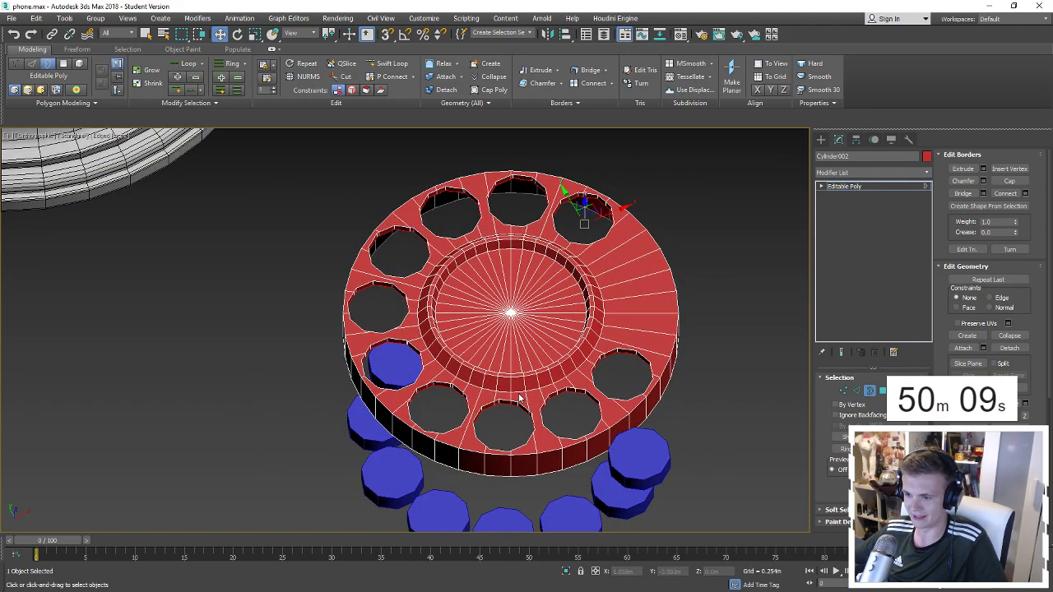
pyautogui.scroll(2, 519, 398)
# Scale the inner polygon ring band out to about 103%, then zoom extents and deselect.
pyautogui.press('4')
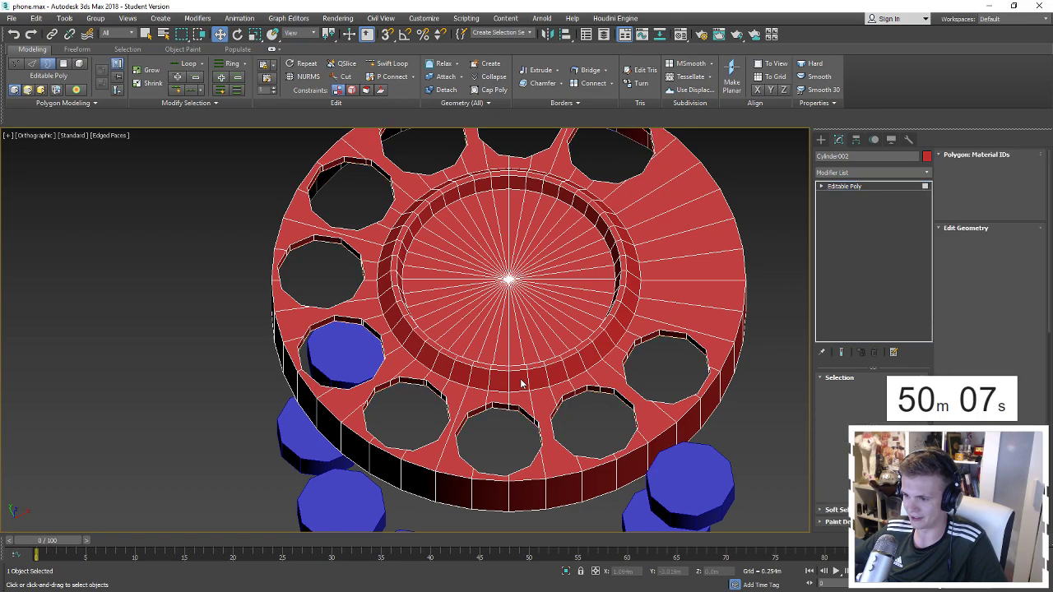
pyautogui.click(521, 380)
pyautogui.moveTo(506, 301); pyautogui.dragTo(512, 305)
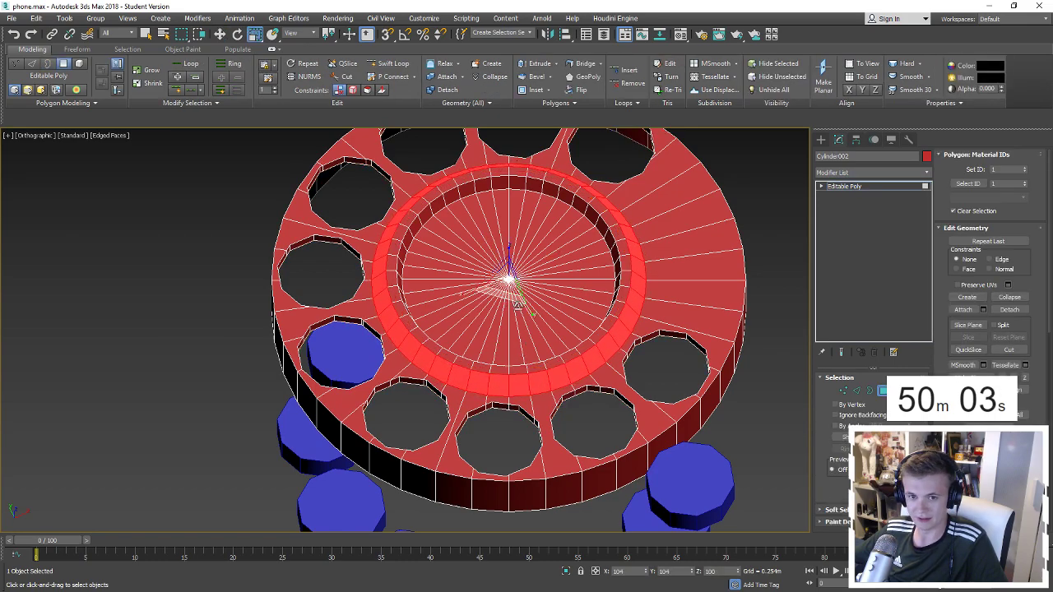
pyautogui.moveTo(517, 302); pyautogui.dragTo(514, 304)
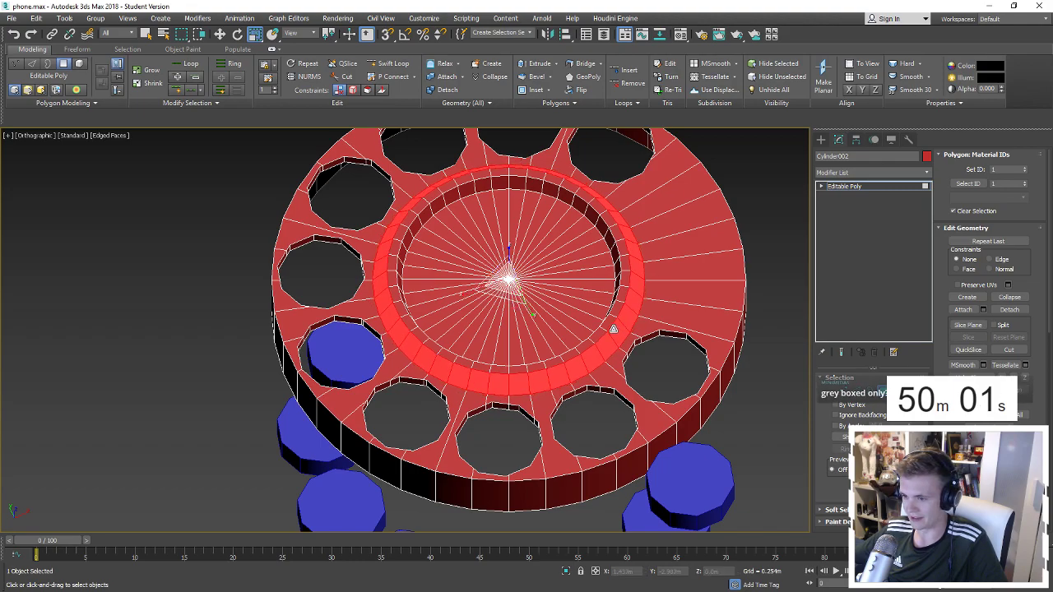
pyautogui.scroll(3, 611, 262)
pyautogui.keyDown('alt'); pyautogui.moveTo(611, 263); pyautogui.dragTo(600, 211, button='middle'); pyautogui.keyUp('alt')
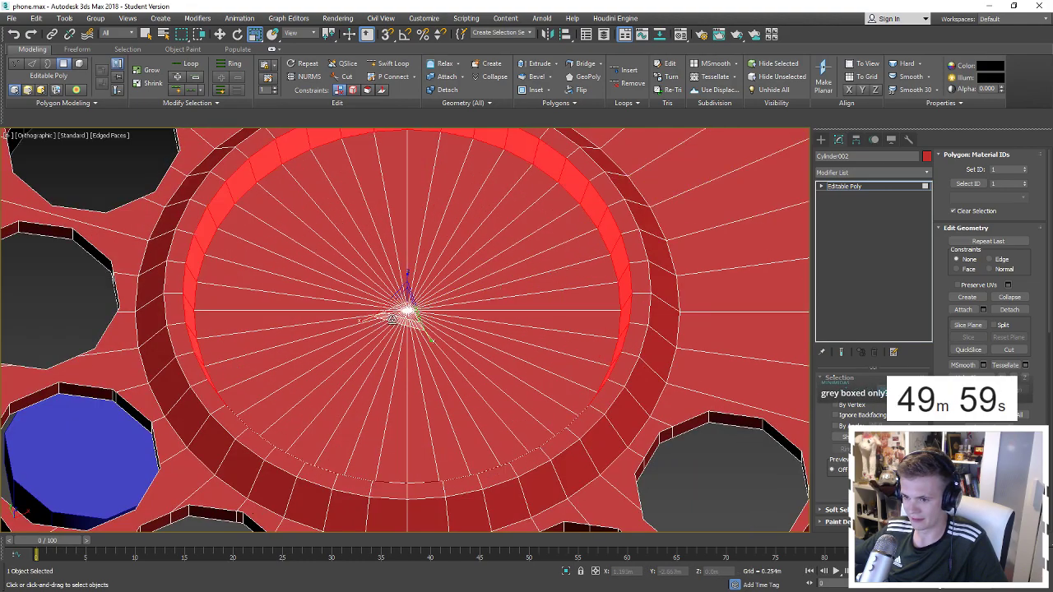
pyautogui.hotkey('shift', 'z')
pyautogui.click(761, 279)
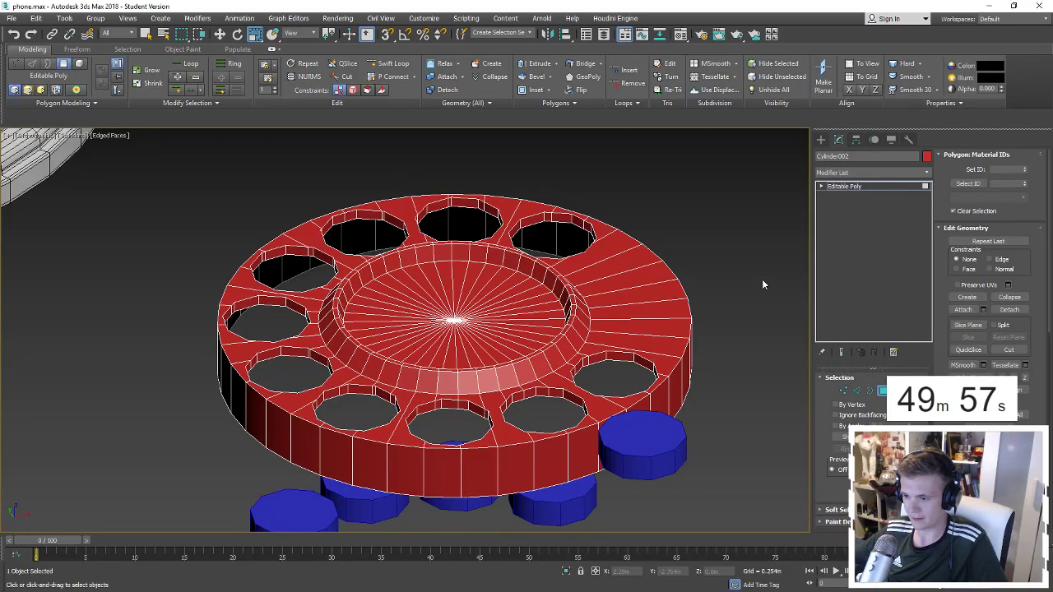
# Thin the disc in Edge mode, scale it slightly larger, and orbit to check both sides.
pyautogui.press('2')
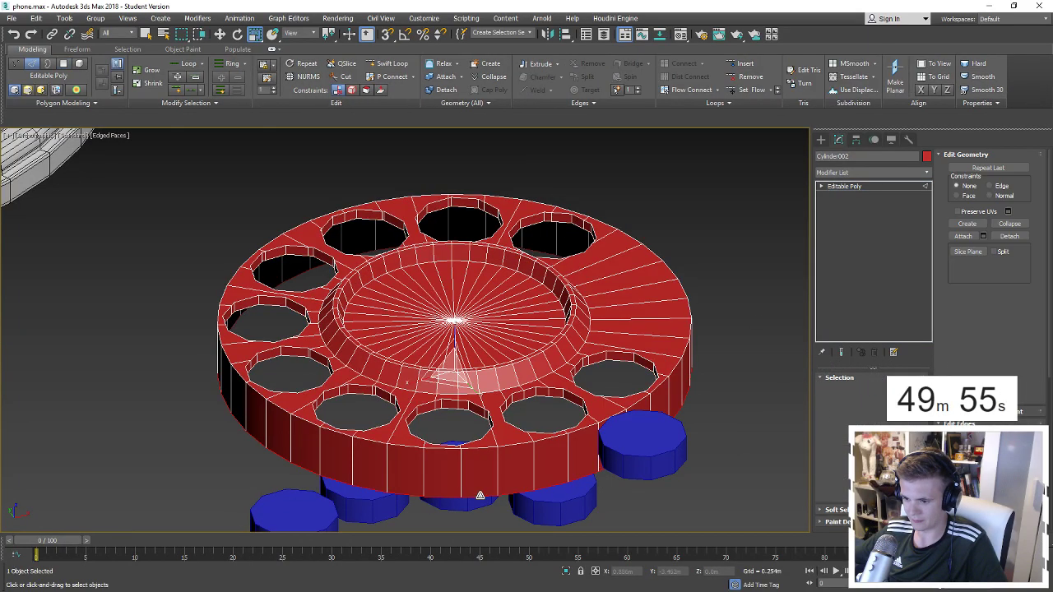
pyautogui.press('w')
pyautogui.hotkey('ctrl', 'z')
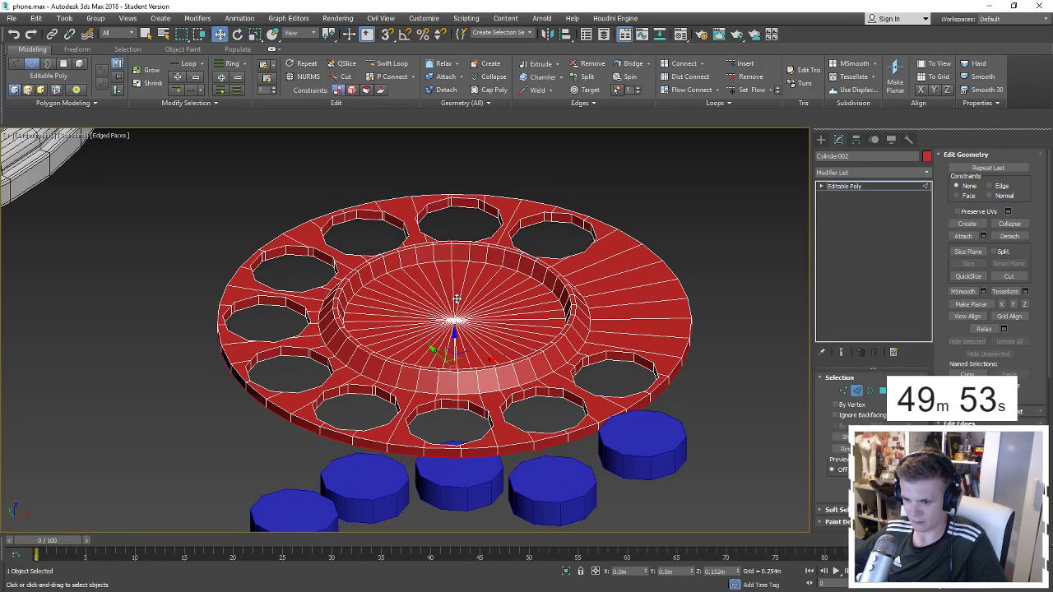
pyautogui.press('r')
pyautogui.moveTo(452, 322)
pyautogui.mouseDown()
pyautogui.moveTo(452, 308)
pyautogui.moveTo(453, 338)
pyautogui.mouseUp()
pyautogui.press('w')
pyautogui.press('r')
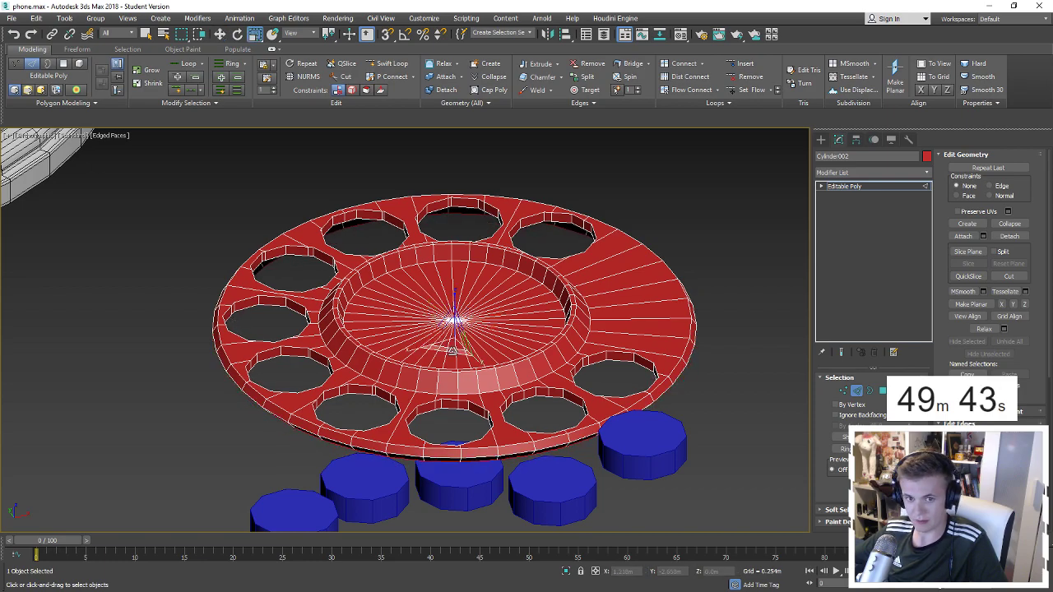
pyautogui.moveTo(452, 353)
pyautogui.keyDown('alt'); pyautogui.mouseDown(button='middle')
pyautogui.moveTo(471, 351)
pyautogui.moveTo(440, 382)
pyautogui.moveTo(482, 315)
pyautogui.mouseUp(button='middle'); pyautogui.keyUp('alt')
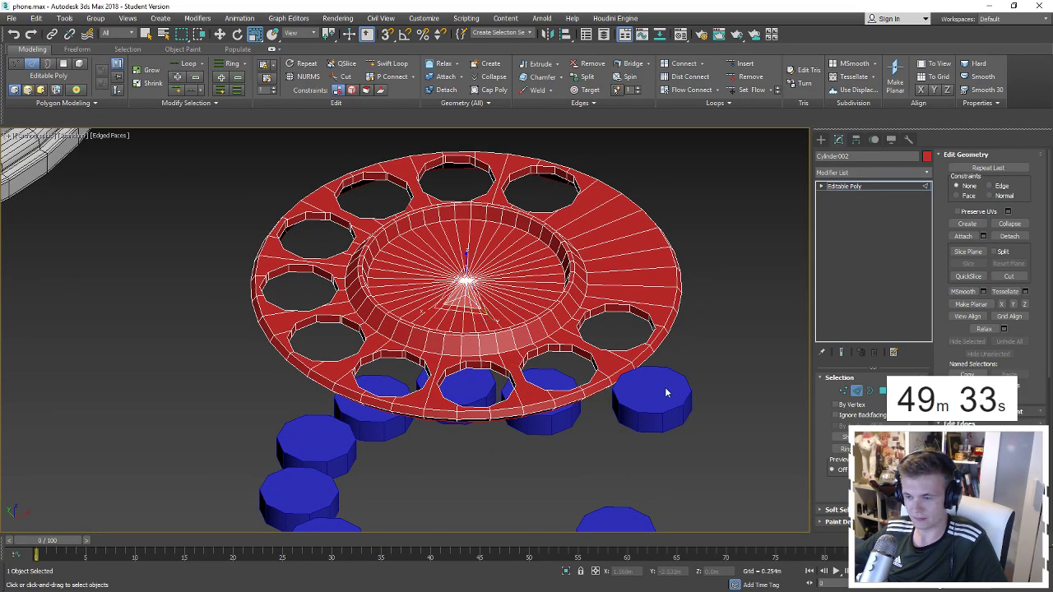
pyautogui.keyDown('alt'); pyautogui.moveTo(666, 394); pyautogui.dragTo(622, 277, button='middle'); pyautogui.keyUp('alt')
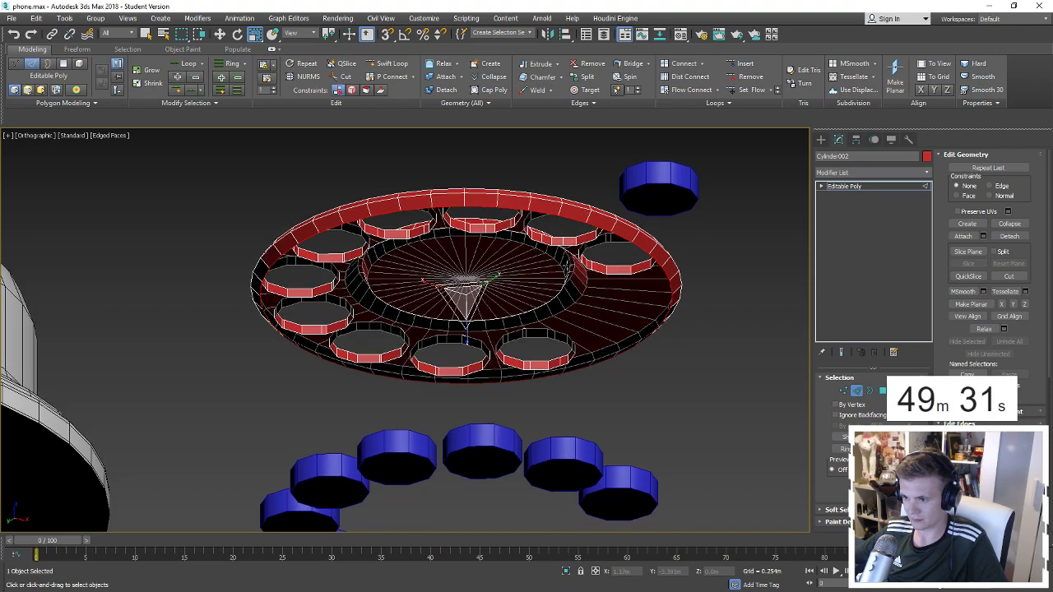
# Shift-move the inner polygon ring to clone it as a new element.
pyautogui.press('4')
pyautogui.click(576, 275)
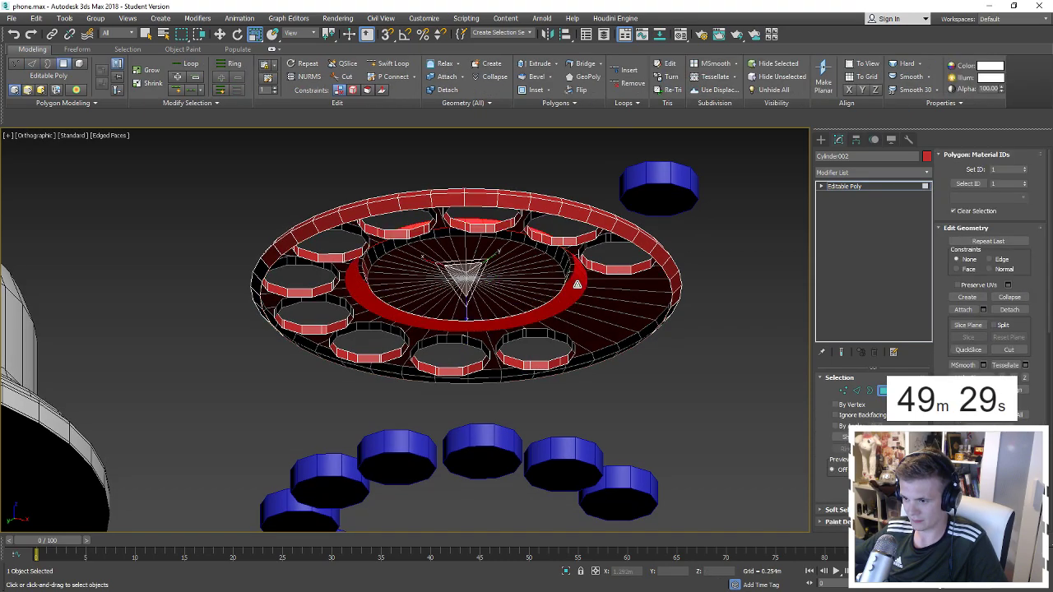
pyautogui.press('w')
pyautogui.keyDown('shift'); pyautogui.moveTo(469, 260); pyautogui.dragTo(468, 240); pyautogui.keyUp('shift')
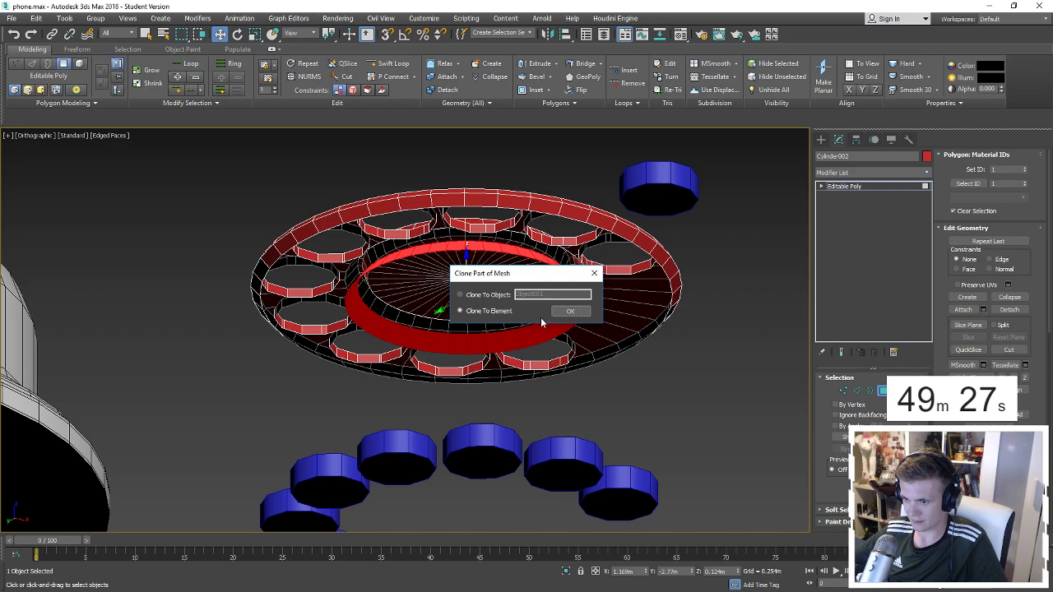
pyautogui.click(567, 311)
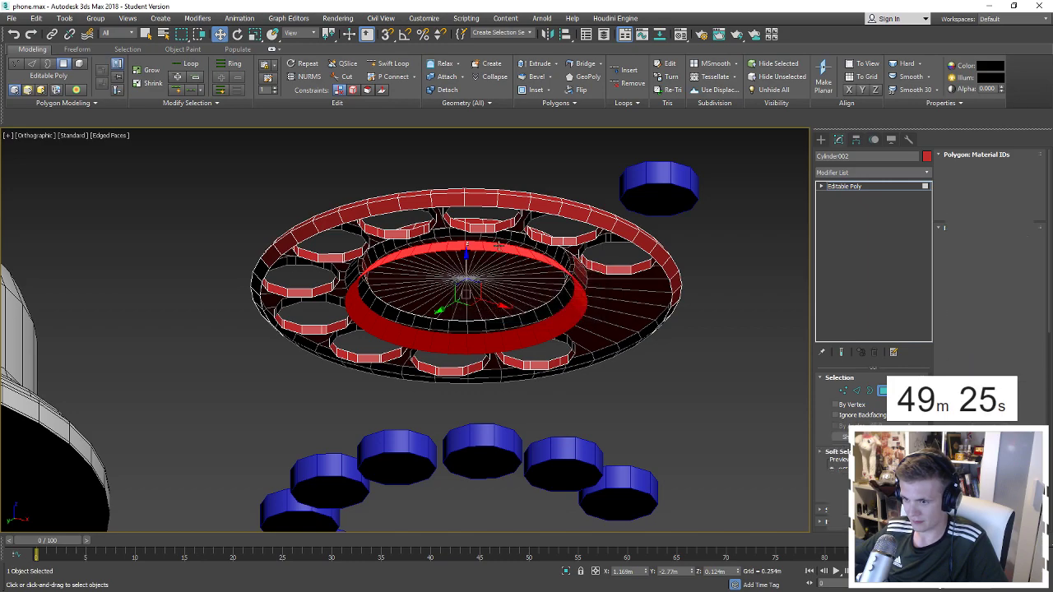
# Enlarge the cloned ring, lower it beneath the dial, and scale it to 106%.
pyautogui.press('2')
pyautogui.press('r')
pyautogui.moveTo(459, 286)
pyautogui.mouseDown()
pyautogui.moveTo(431, 270)
pyautogui.moveTo(435, 254)
pyautogui.mouseUp()
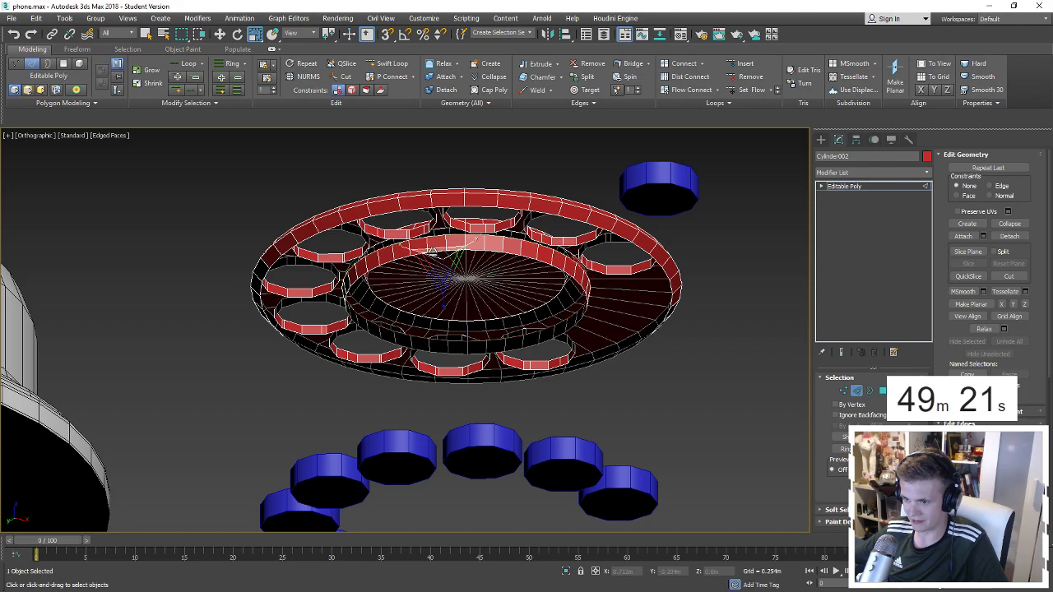
pyautogui.press('w')
pyautogui.moveTo(462, 297); pyautogui.dragTo(465, 317)
pyautogui.moveTo(467, 345)
pyautogui.keyDown('alt'); pyautogui.mouseDown(button='middle')
pyautogui.moveTo(467, 319)
pyautogui.moveTo(460, 355)
pyautogui.moveTo(466, 284)
pyautogui.mouseUp(button='middle'); pyautogui.keyUp('alt')
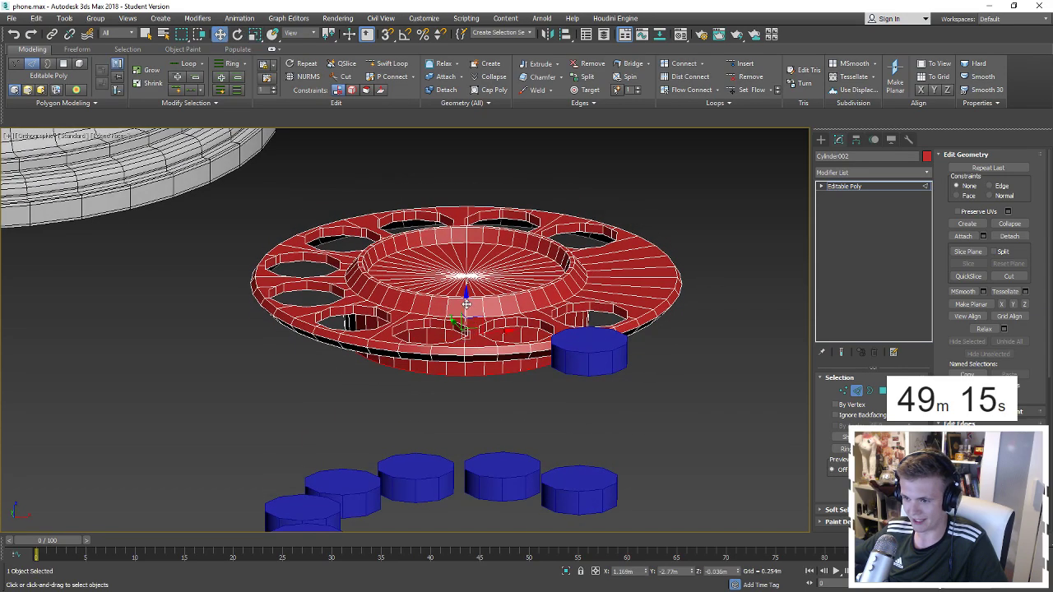
pyautogui.press('r')
pyautogui.moveTo(461, 317); pyautogui.dragTo(457, 339)
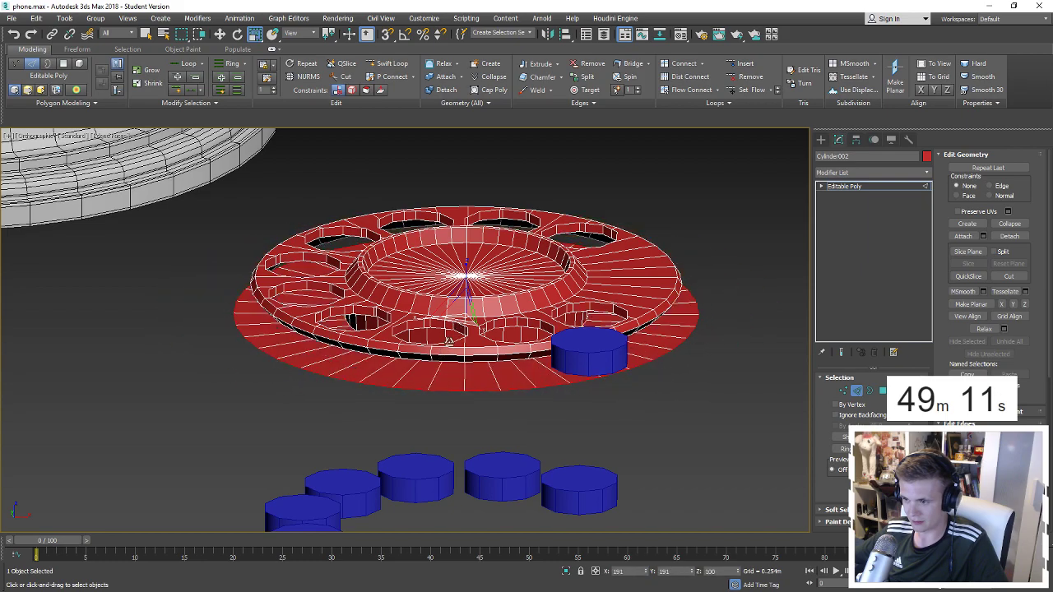
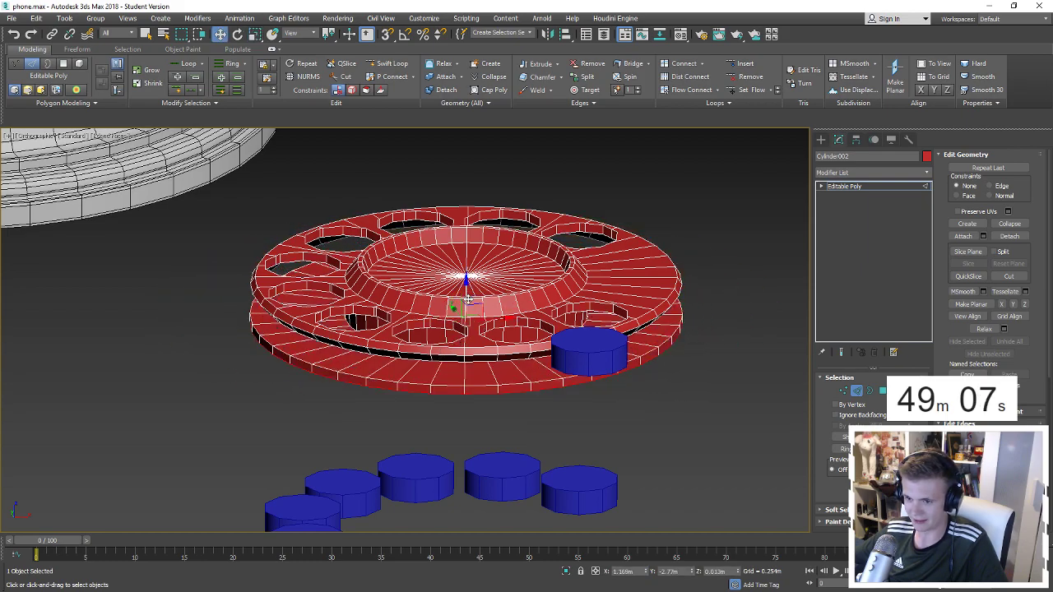
# Widen the dial's lower red plate to about 103% in X/Y.
pyautogui.moveTo(471, 310)
pyautogui.mouseDown()
pyautogui.moveTo(463, 329)
pyautogui.moveTo(465, 309)
pyautogui.mouseUp()
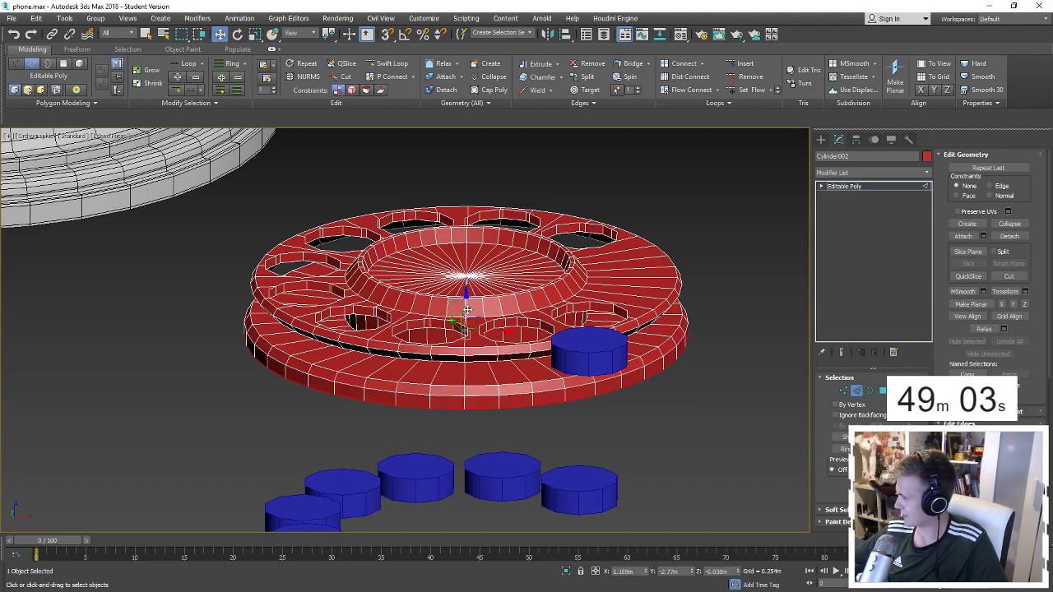
pyautogui.moveTo(466, 309)
pyautogui.keyDown('alt'); pyautogui.mouseDown(button='middle')
pyautogui.moveTo(448, 380)
pyautogui.moveTo(475, 315)
pyautogui.mouseUp(button='middle'); pyautogui.keyUp('alt')
pyautogui.scroll(-5, 448, 380)
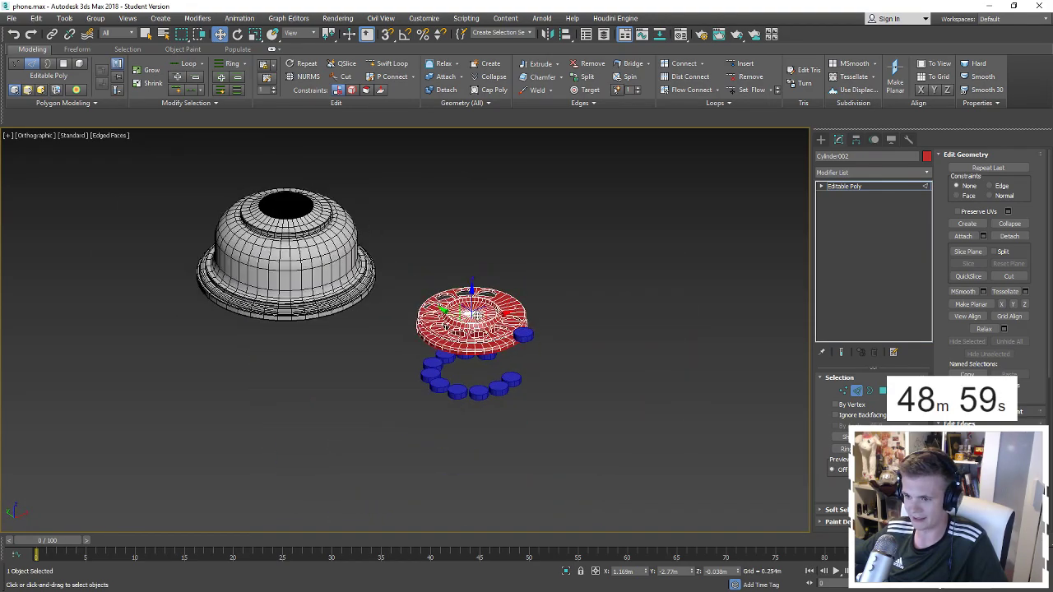
pyautogui.scroll(5, 475, 315)
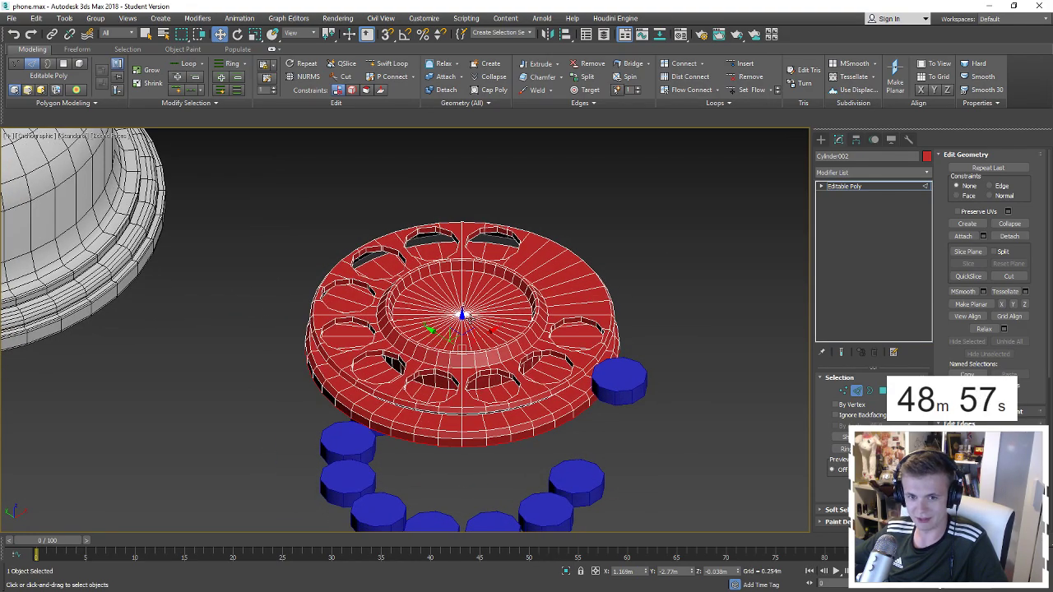
# Convert the dial to an Editable Poly.
pyautogui.rightClick(471, 323)
pyautogui.click(584, 436)
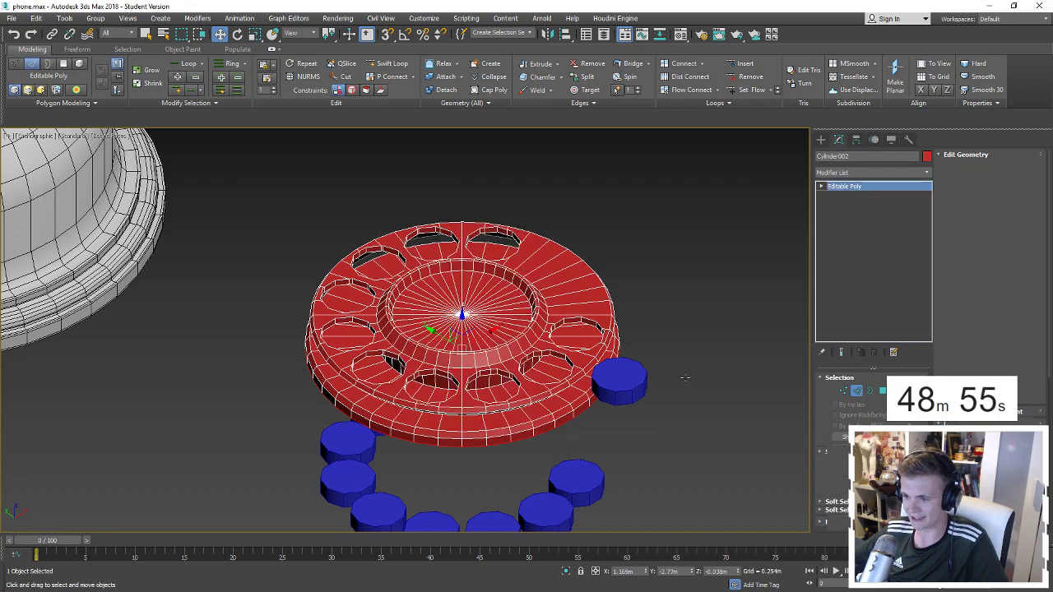
pyautogui.moveTo(679, 374)
pyautogui.keyDown('alt'); pyautogui.mouseDown(button='middle')
pyautogui.moveTo(605, 359)
pyautogui.moveTo(589, 285)
pyautogui.moveTo(525, 357)
pyautogui.moveTo(536, 350)
pyautogui.mouseUp(button='middle'); pyautogui.keyUp('alt')
# Draw a small Standard Primitives cylinder beside the dial's right edge.
pyautogui.click(820, 140)
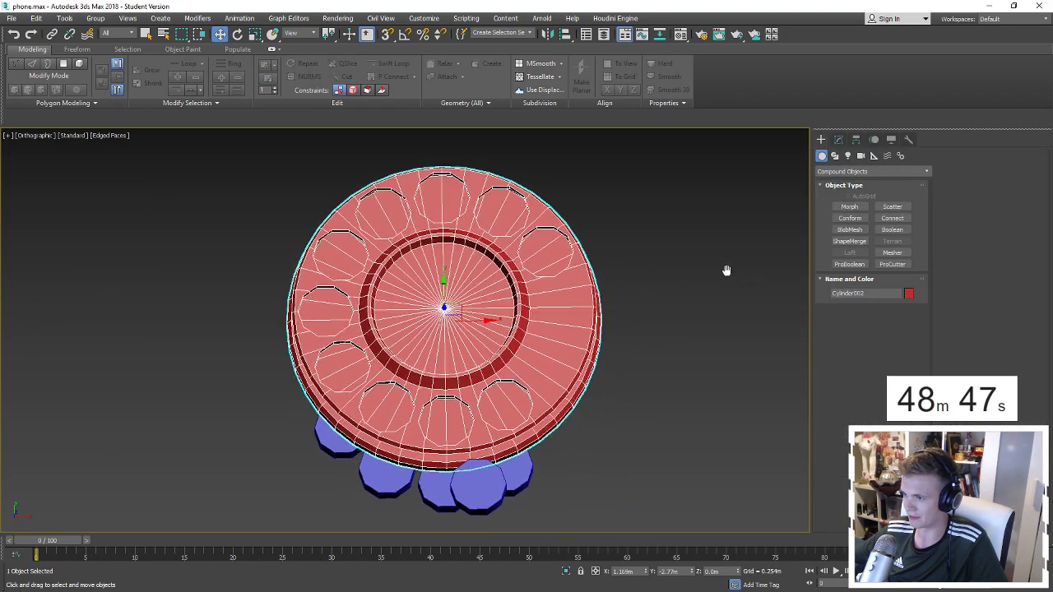
pyautogui.moveTo(748, 283); pyautogui.dragTo(723, 263, button='middle')
pyautogui.click(871, 171)
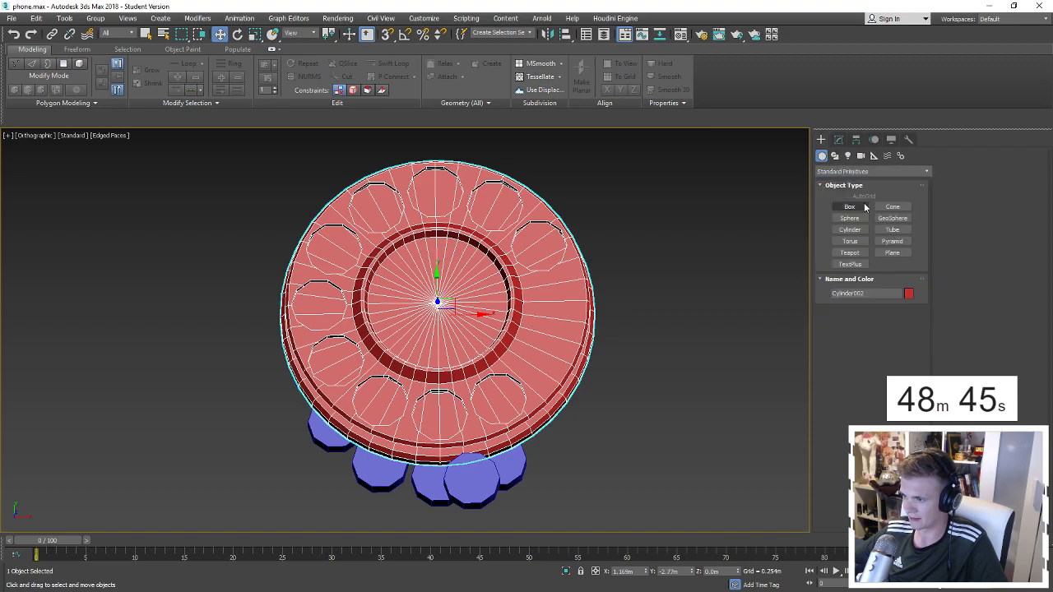
pyautogui.click(892, 253)
pyautogui.moveTo(730, 339); pyautogui.dragTo(679, 294, button='middle')
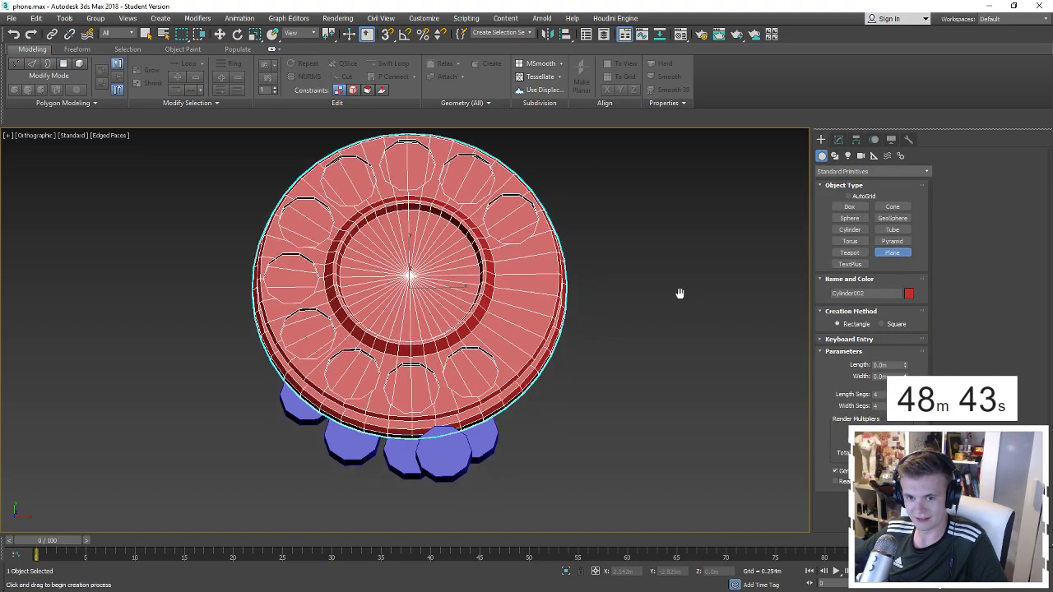
pyautogui.click(855, 230)
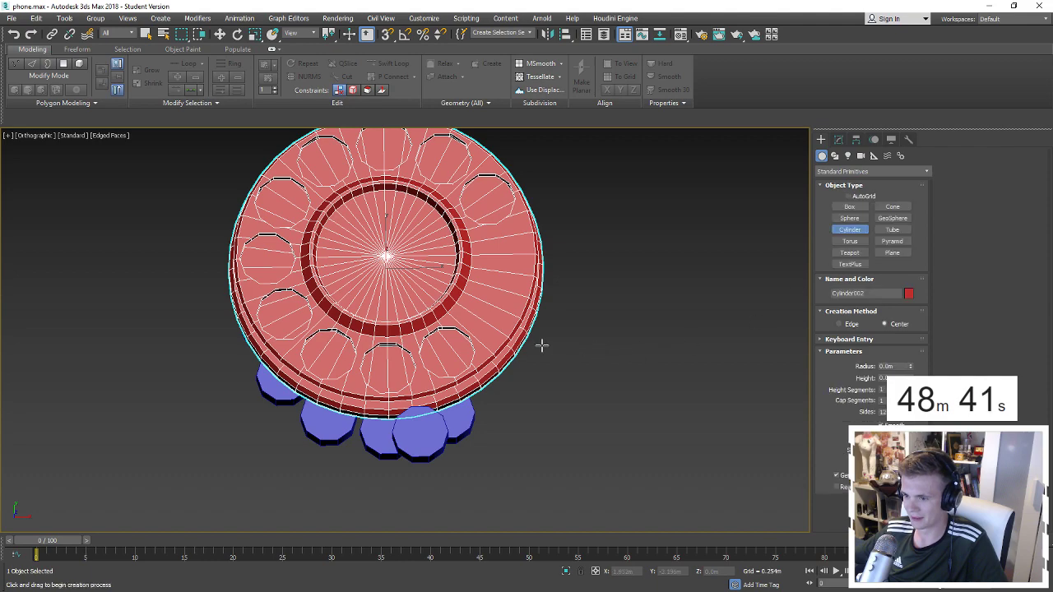
pyautogui.moveTo(540, 347); pyautogui.dragTo(566, 346)
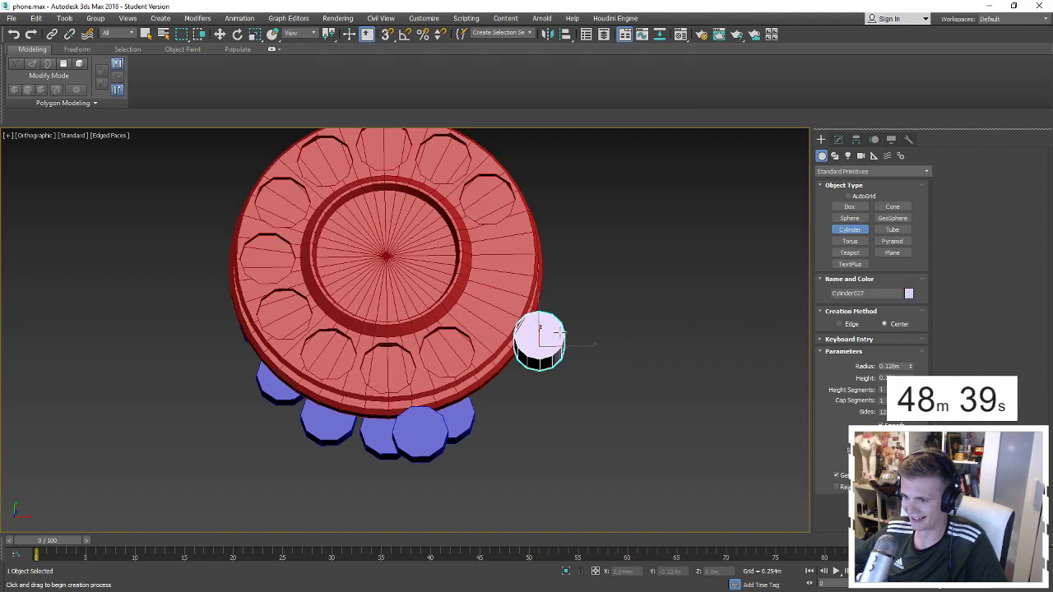
# Rotate the new cylinder 90° onto its side using angle snap.
pyautogui.press('w')
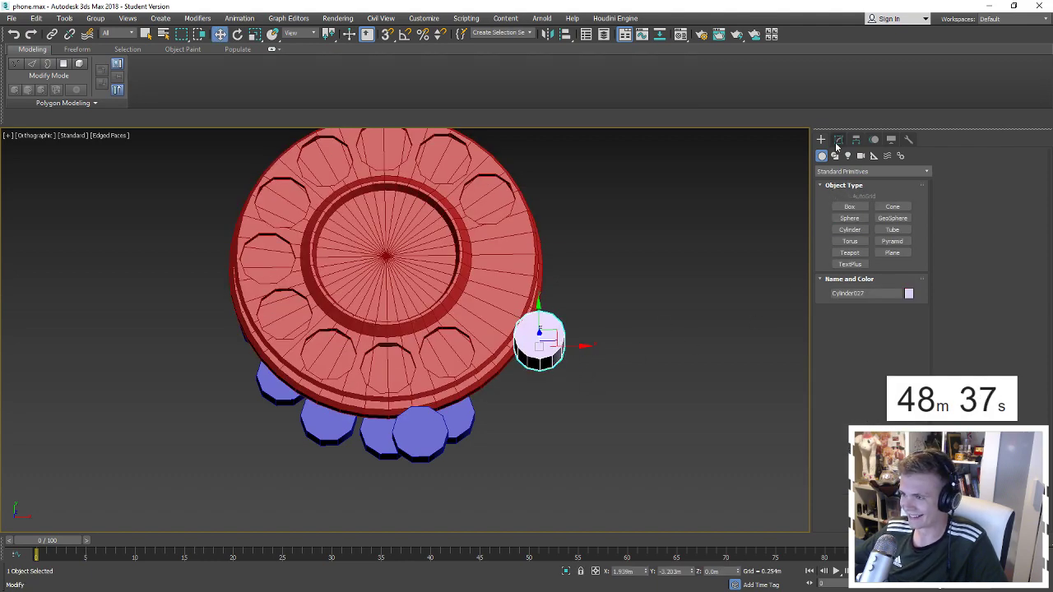
pyautogui.click(836, 146)
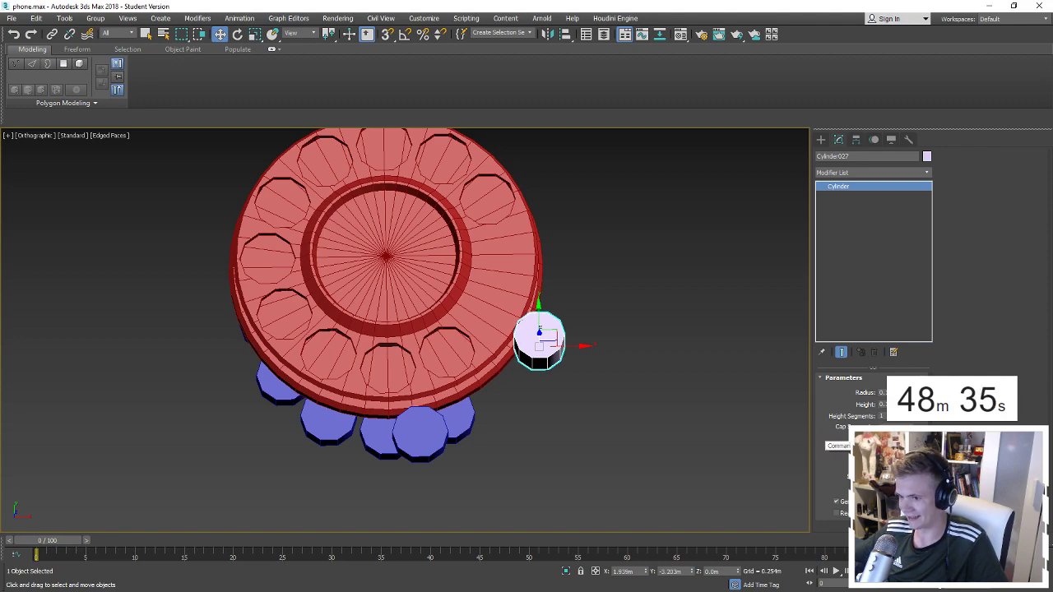
pyautogui.press('e')
pyautogui.keyDown('alt'); pyautogui.moveTo(545, 360); pyautogui.dragTo(556, 316, button='middle'); pyautogui.keyUp('alt')
pyautogui.moveTo(543, 312); pyautogui.dragTo(533, 364)
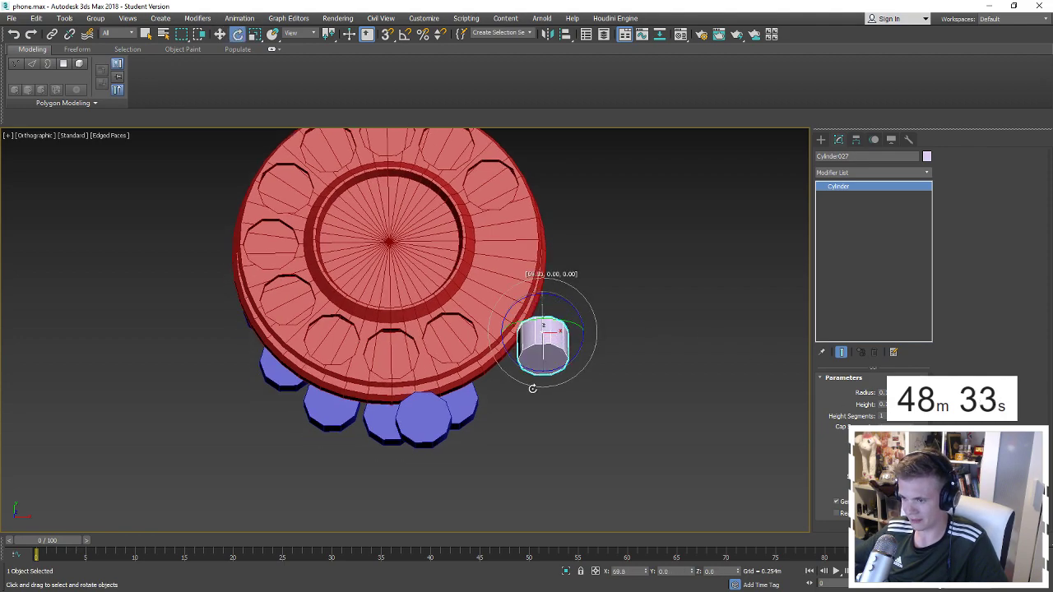
pyautogui.press('a')
pyautogui.keyDown('alt'); pyautogui.moveTo(530, 361); pyautogui.dragTo(546, 327, button='middle'); pyautogui.keyUp('alt')
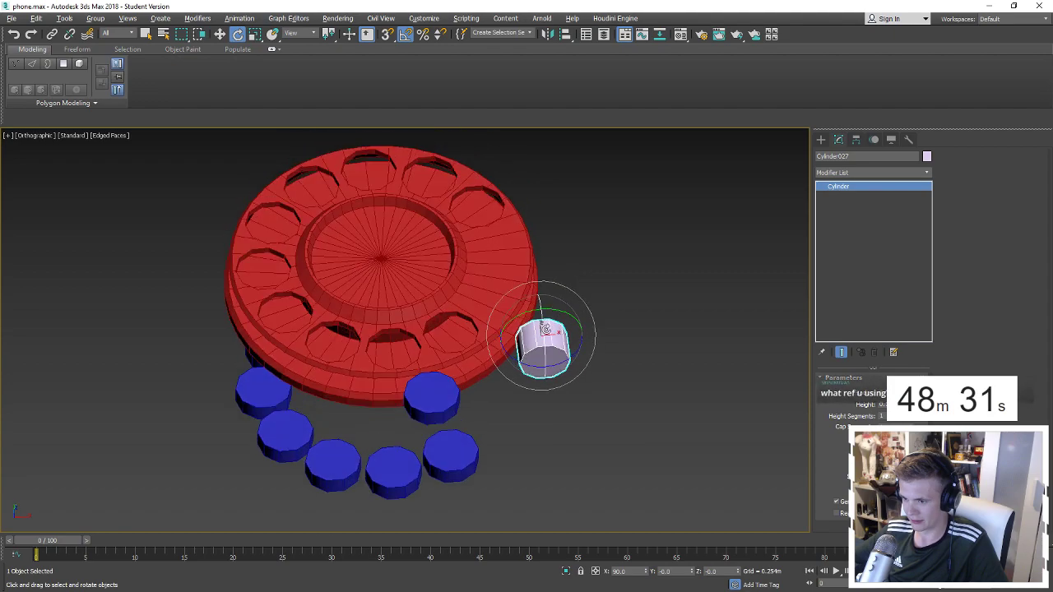
# Convert the cylinder to an Editable Poly and enter polygon sub-object mode.
pyautogui.rightClick(546, 328)
pyautogui.click(661, 443)
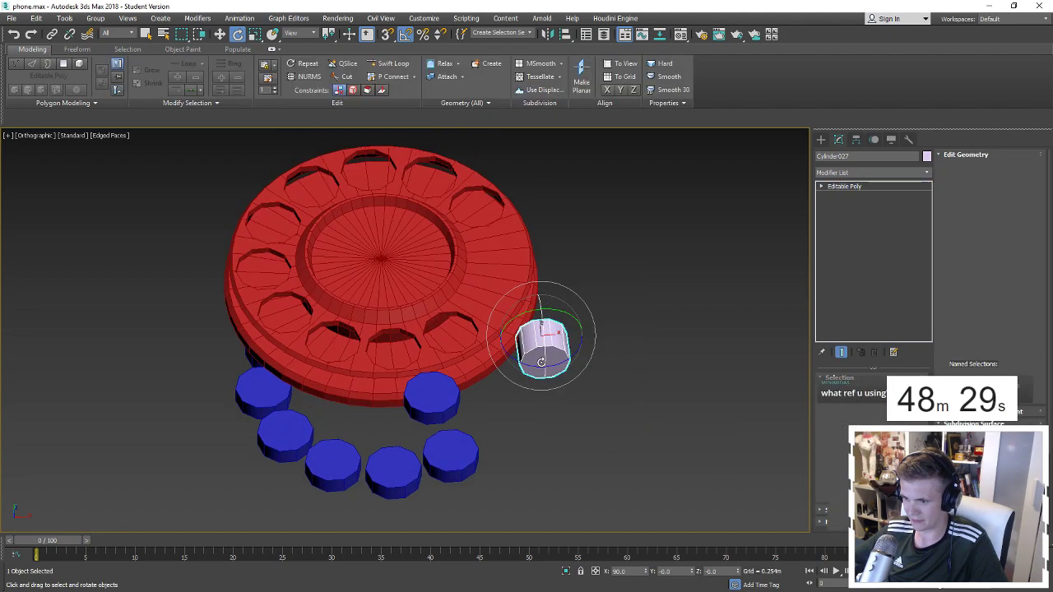
pyautogui.press('4')
pyautogui.click(535, 352)
# Rotate the cylinder's polygons to a new angle beside the dial.
pyautogui.keyDown('alt'); pyautogui.moveTo(392, 357); pyautogui.dragTo(572, 370, button='middle'); pyautogui.keyUp('alt')
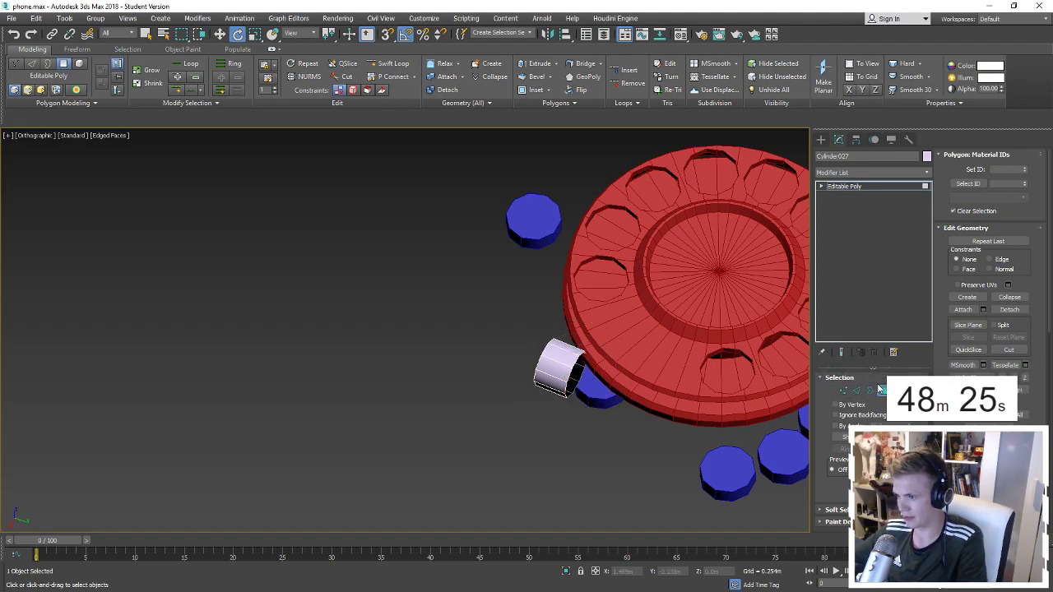
pyautogui.click(882, 389)
pyautogui.keyDown('alt'); pyautogui.moveTo(579, 370); pyautogui.dragTo(712, 364, button='middle'); pyautogui.keyUp('alt')
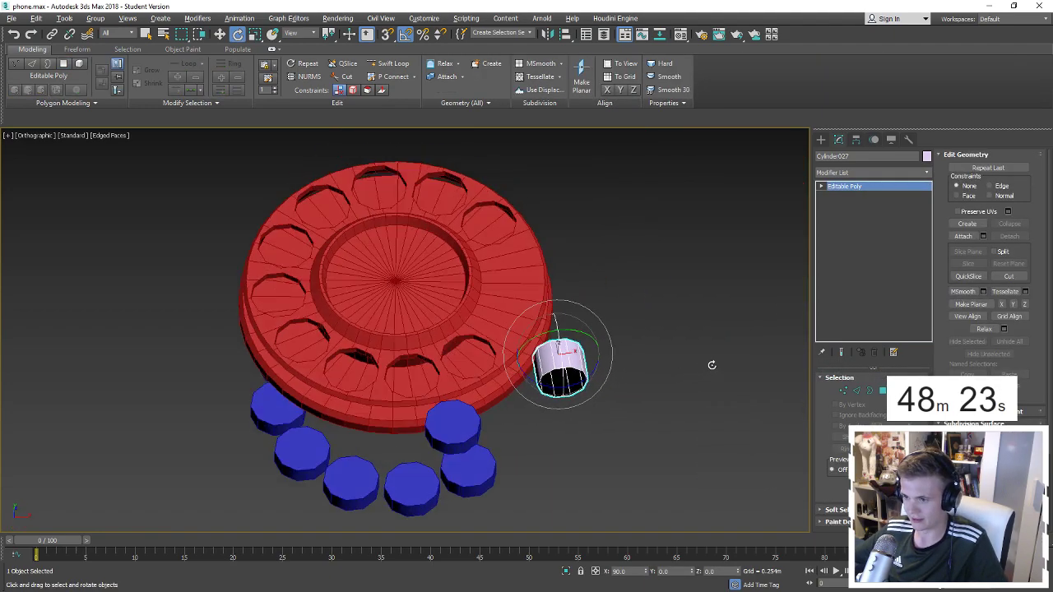
pyautogui.keyDown('alt'); pyautogui.moveTo(571, 372); pyautogui.dragTo(522, 347, button='middle'); pyautogui.keyUp('alt')
pyautogui.press('4')
pyautogui.moveTo(539, 395); pyautogui.dragTo(553, 354)
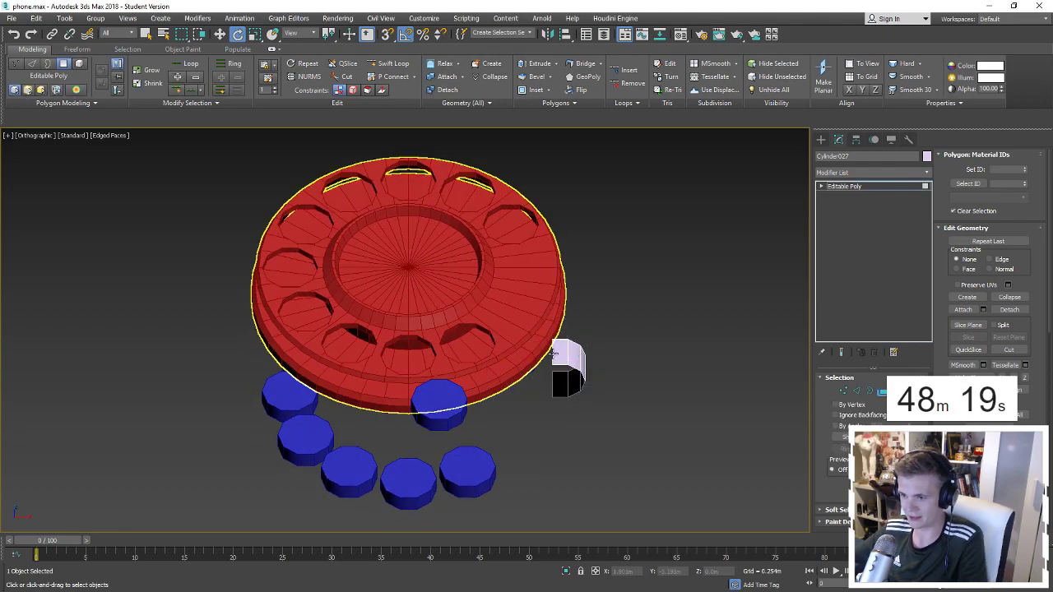
pyautogui.press('2')
pyautogui.keyDown('alt'); pyautogui.moveTo(553, 352); pyautogui.dragTo(552, 359, button='middle'); pyautogui.keyUp('alt')
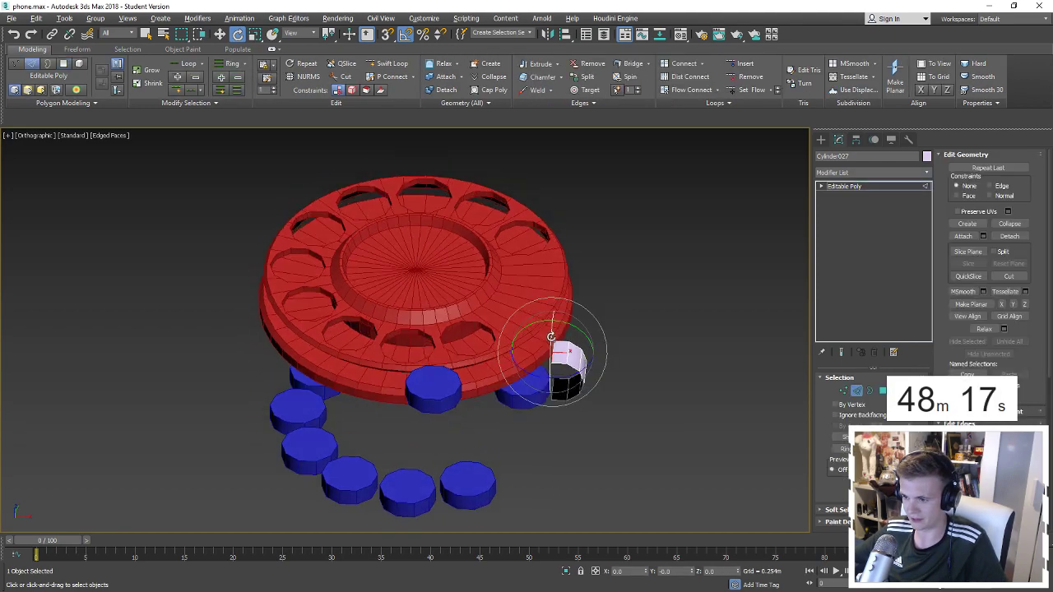
pyautogui.scroll(5, 552, 361)
# Pull the strip's end toward the blue cylinder, narrow its tip, then exit sub-object mode.
pyautogui.press('w')
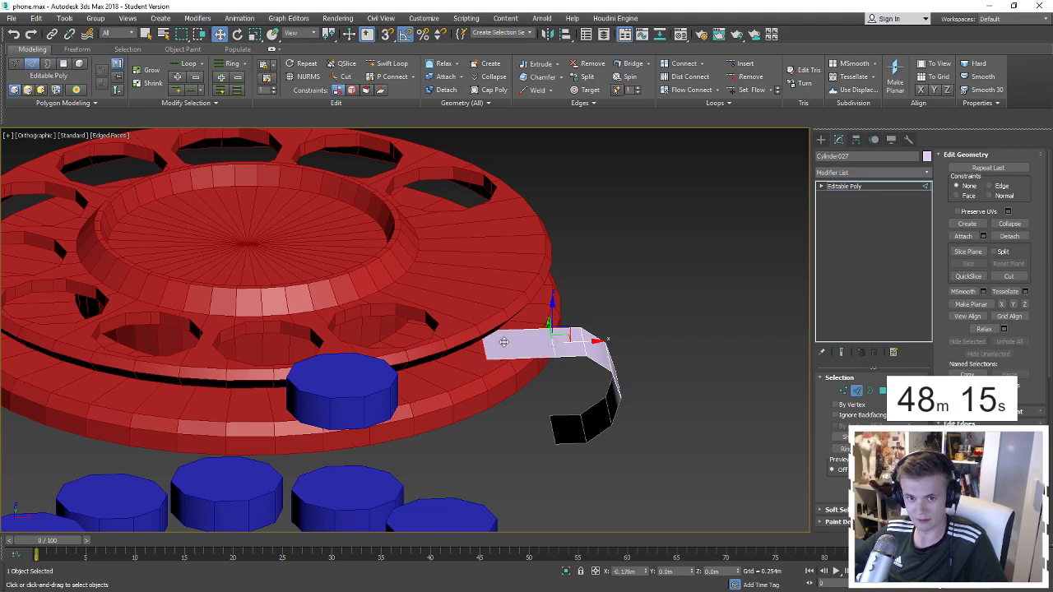
pyautogui.moveTo(509, 329)
pyautogui.mouseDown()
pyautogui.moveTo(516, 346)
pyautogui.moveTo(417, 370)
pyautogui.mouseUp()
pyautogui.keyDown('alt'); pyautogui.moveTo(418, 370); pyautogui.dragTo(444, 395, button='middle'); pyautogui.keyUp('alt')
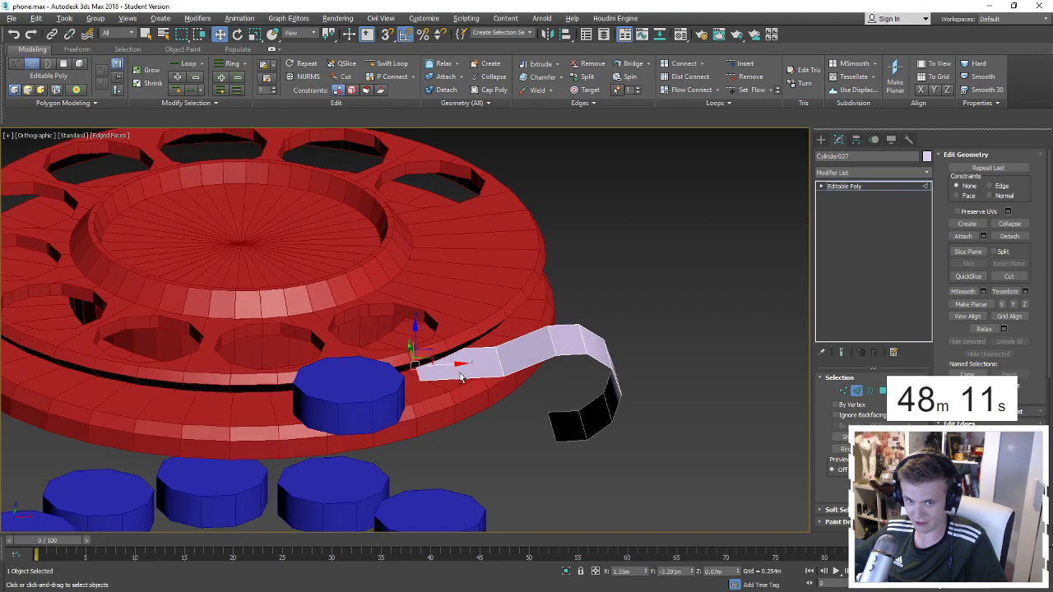
pyautogui.scroll(4, 468, 416)
pyautogui.press('r')
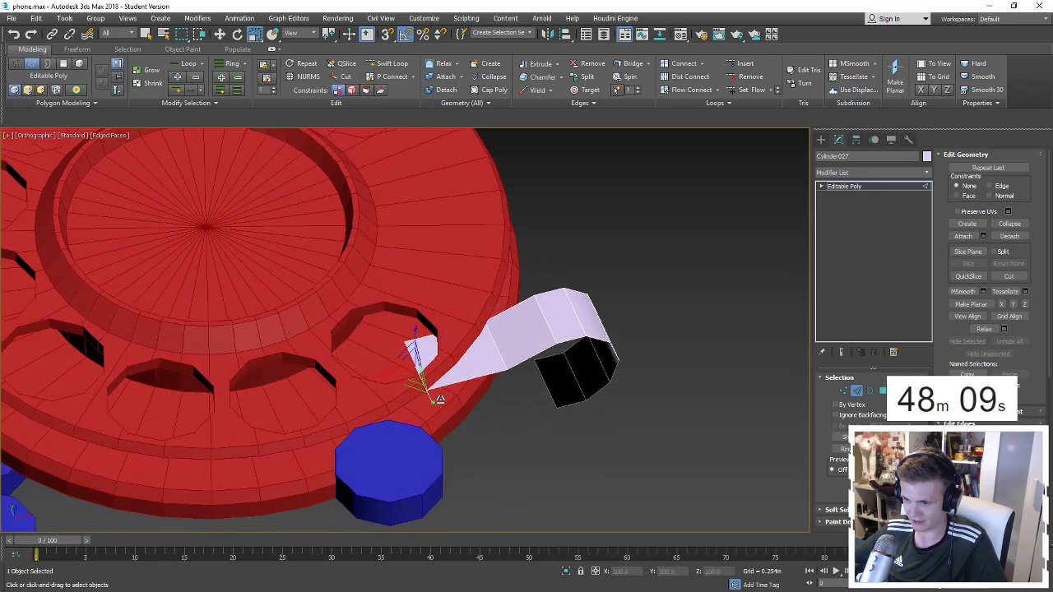
pyautogui.moveTo(427, 401); pyautogui.dragTo(415, 383)
pyautogui.scroll(-3, 418, 385)
pyautogui.moveTo(417, 385)
pyautogui.keyDown('alt'); pyautogui.mouseDown(button='middle')
pyautogui.moveTo(411, 352)
pyautogui.moveTo(422, 359)
pyautogui.moveTo(413, 388)
pyautogui.moveTo(428, 351)
pyautogui.mouseUp(button='middle'); pyautogui.keyUp('alt')
pyautogui.press('w')
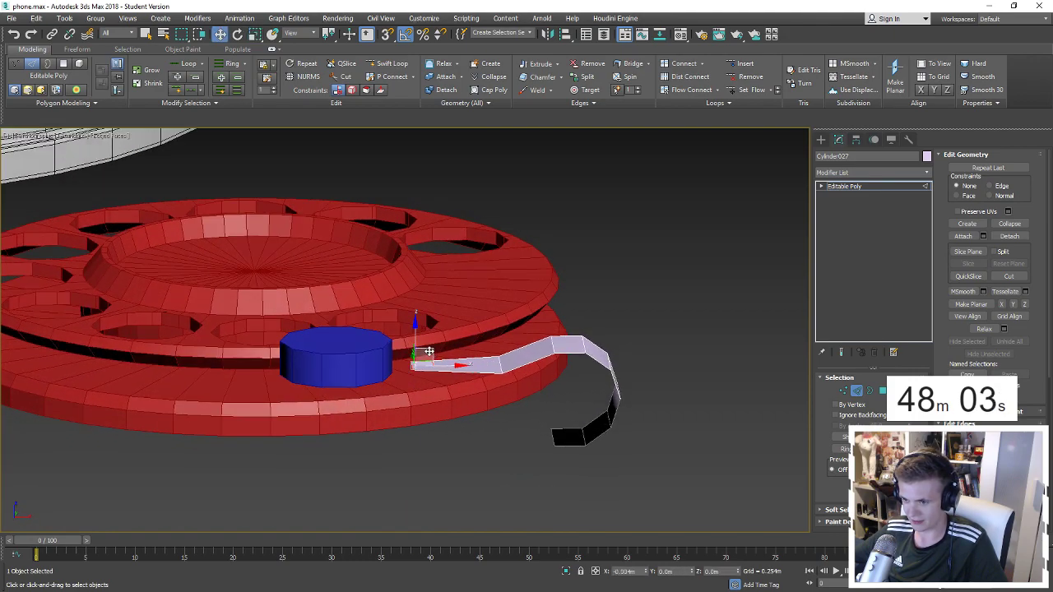
pyautogui.moveTo(538, 423)
pyautogui.keyDown('alt'); pyautogui.mouseDown(button='middle')
pyautogui.moveTo(542, 405)
pyautogui.moveTo(559, 425)
pyautogui.mouseUp(button='middle'); pyautogui.keyUp('alt')
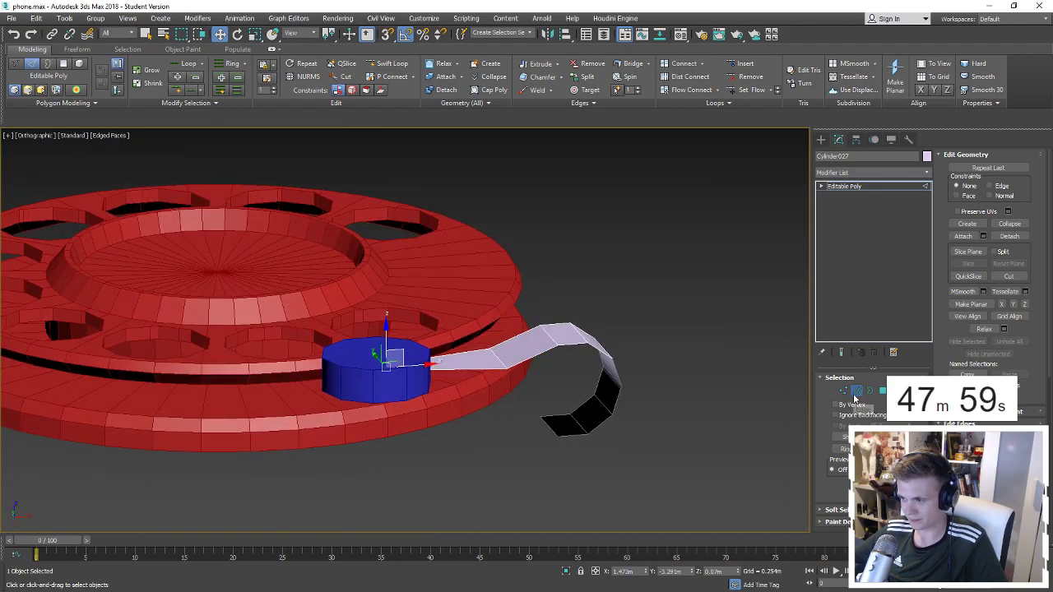
pyautogui.click(855, 391)
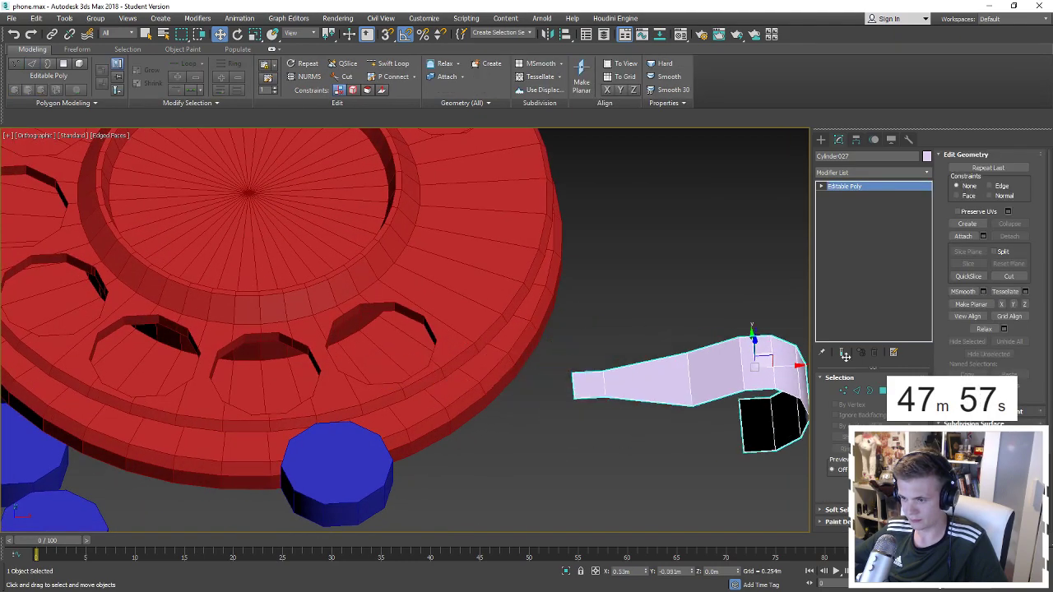
# Copy the strip, rotate the copy -40° on Z and lift it over the dial.
pyautogui.moveTo(740, 370)
pyautogui.keyDown('alt'); pyautogui.mouseDown(button='middle')
pyautogui.moveTo(540, 381)
pyautogui.moveTo(681, 371)
pyautogui.mouseUp(button='middle'); pyautogui.keyUp('alt')
pyautogui.keyDown('shift'); pyautogui.moveTo(658, 366); pyautogui.dragTo(405, 379); pyautogui.keyUp('shift')
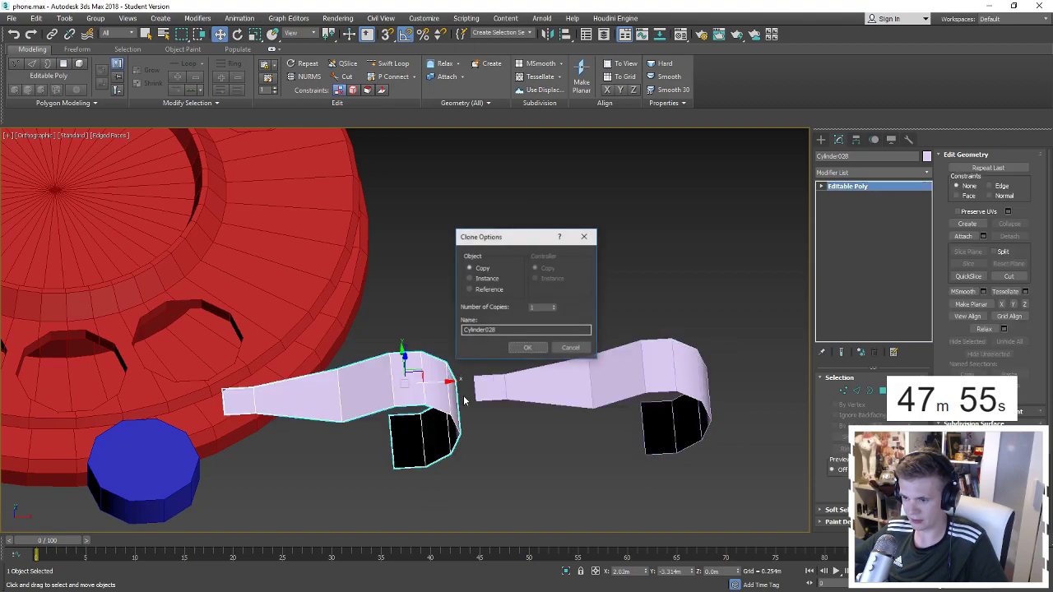
pyautogui.click(527, 348)
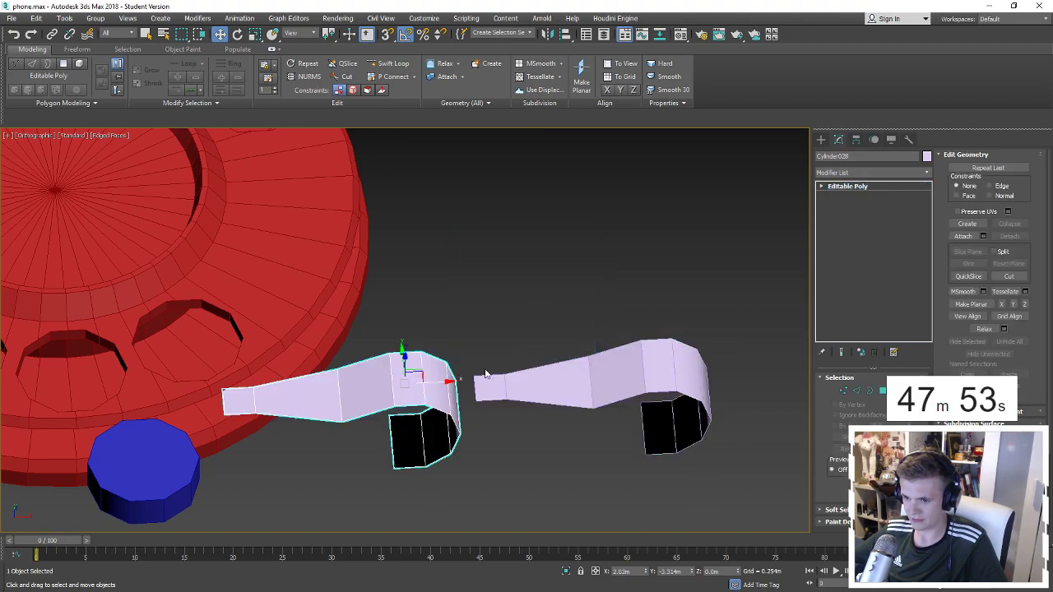
pyautogui.keyDown('alt'); pyautogui.moveTo(494, 378); pyautogui.dragTo(433, 395, button='middle'); pyautogui.keyUp('alt')
pyautogui.press('e')
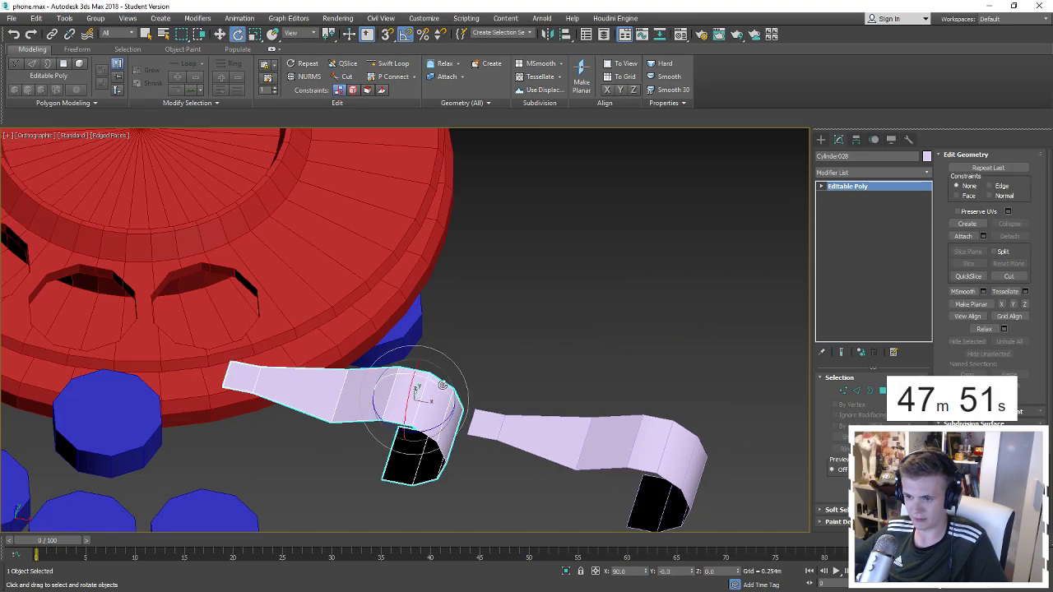
pyautogui.moveTo(431, 401); pyautogui.dragTo(422, 429)
pyautogui.keyDown('alt'); pyautogui.moveTo(426, 429); pyautogui.dragTo(444, 359, button='middle'); pyautogui.keyUp('alt')
pyautogui.press('w')
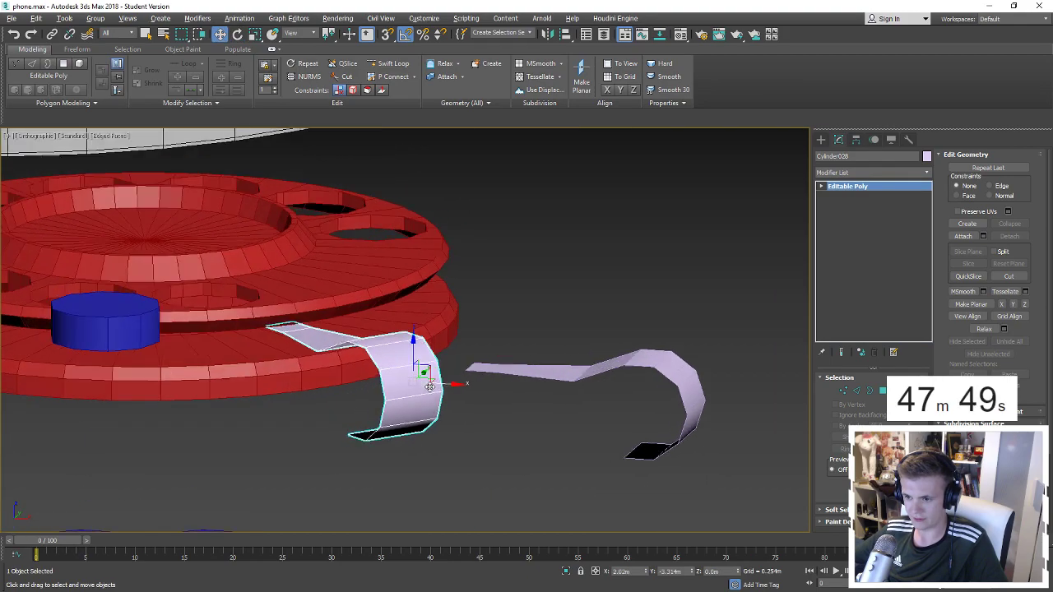
pyautogui.moveTo(439, 359); pyautogui.dragTo(372, 283)
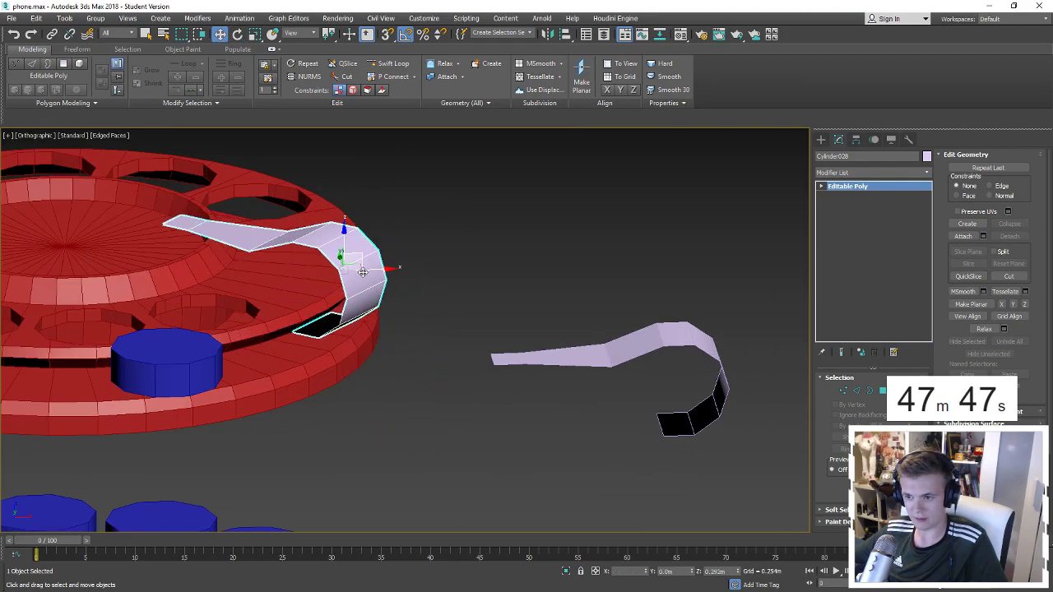
# In Perspective view, scale up Cylinder028 over the dial rim.
pyautogui.moveTo(372, 283)
pyautogui.keyDown('alt'); pyautogui.mouseDown(button='middle')
pyautogui.moveTo(398, 274)
pyautogui.moveTo(286, 366)
pyautogui.mouseUp(button='middle'); pyautogui.keyUp('alt')
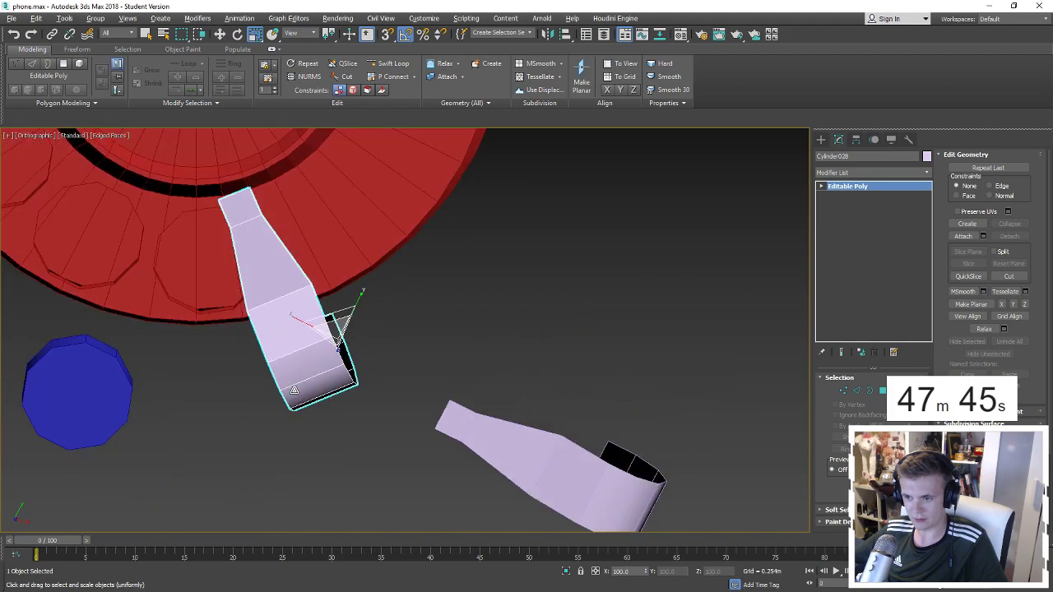
pyautogui.press('p')
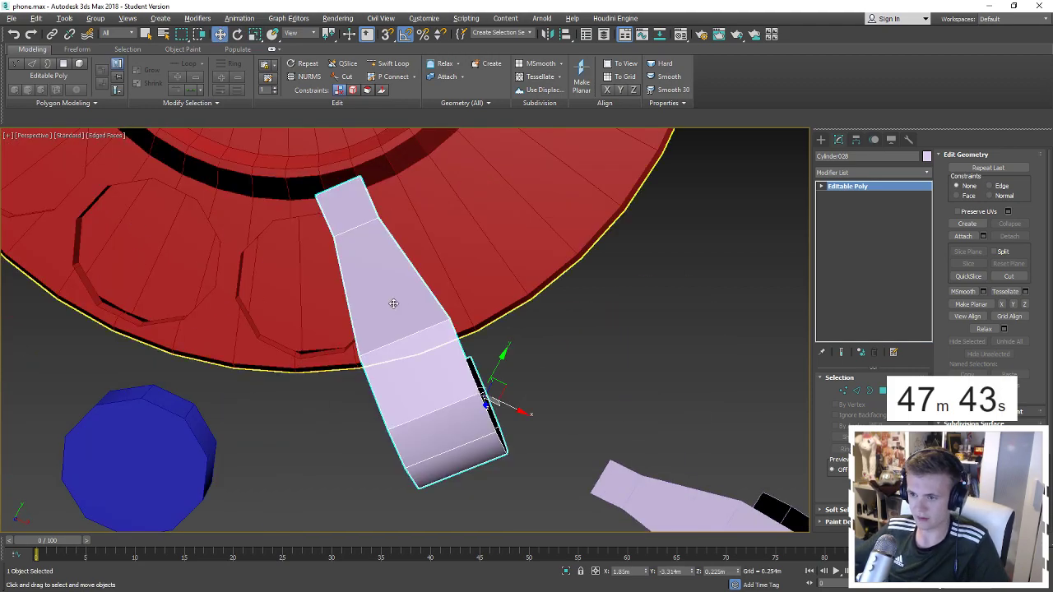
pyautogui.scroll(3, 533, 327)
pyautogui.press('r')
pyautogui.moveTo(532, 328); pyautogui.dragTo(587, 304)
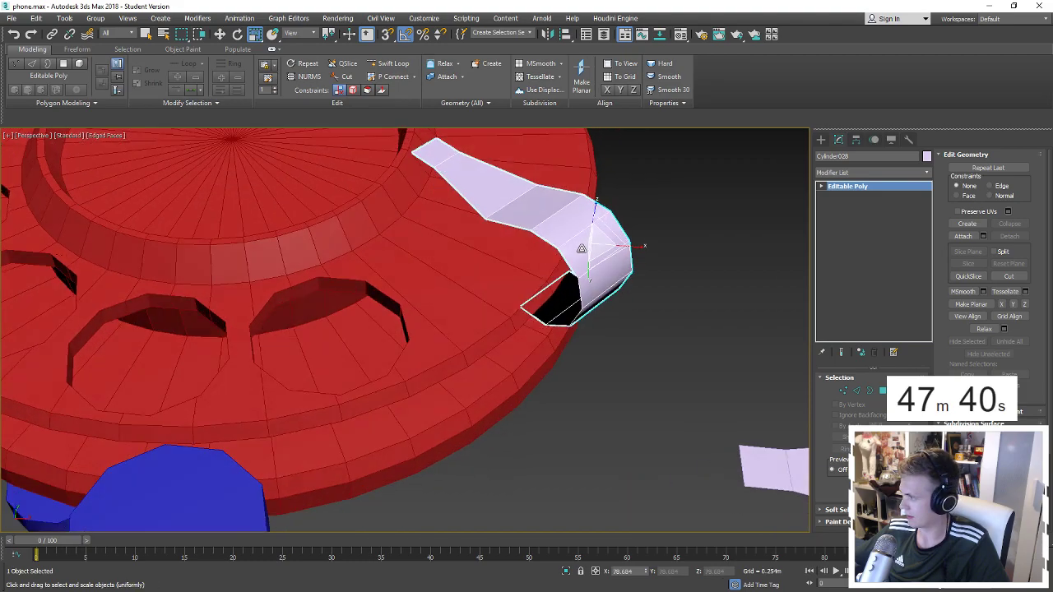
pyautogui.moveTo(581, 284)
pyautogui.keyDown('alt'); pyautogui.mouseDown(button='middle')
pyautogui.moveTo(583, 246)
pyautogui.moveTo(544, 267)
pyautogui.moveTo(531, 308)
pyautogui.mouseUp(button='middle'); pyautogui.keyUp('alt')
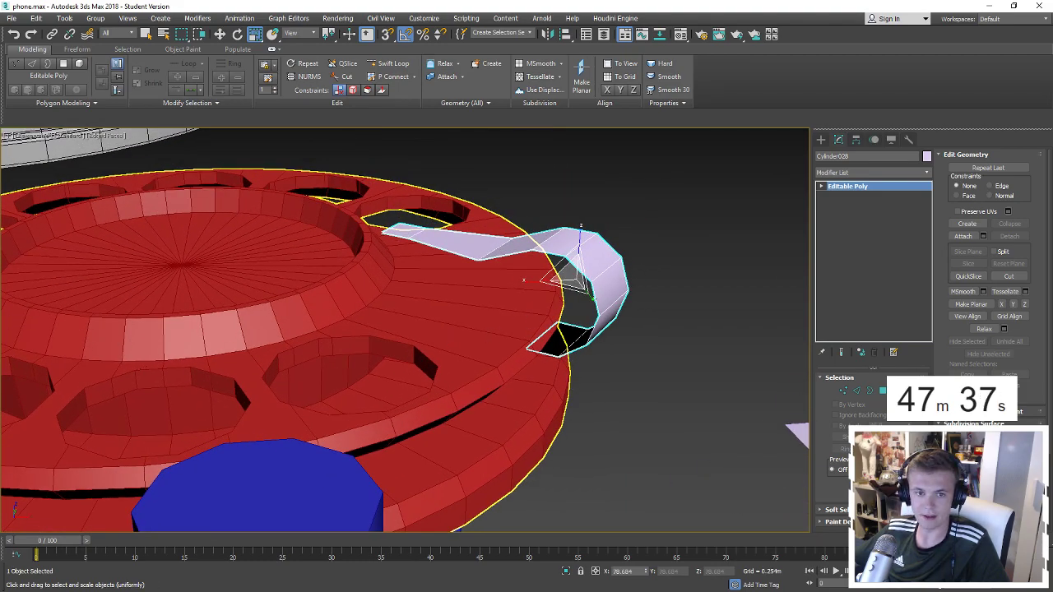
pyautogui.hotkey('alt', 'Tab')
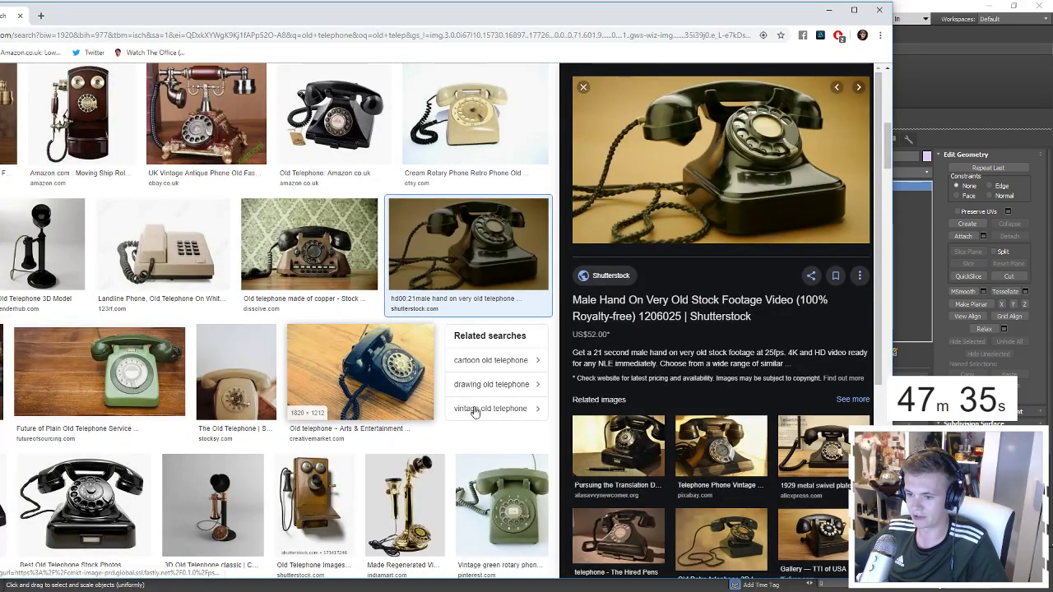
pyautogui.hotkey('alt', 'Tab')
pyautogui.keyDown('alt'); pyautogui.moveTo(261, 237); pyautogui.dragTo(300, 309, button='middle'); pyautogui.keyUp('alt')
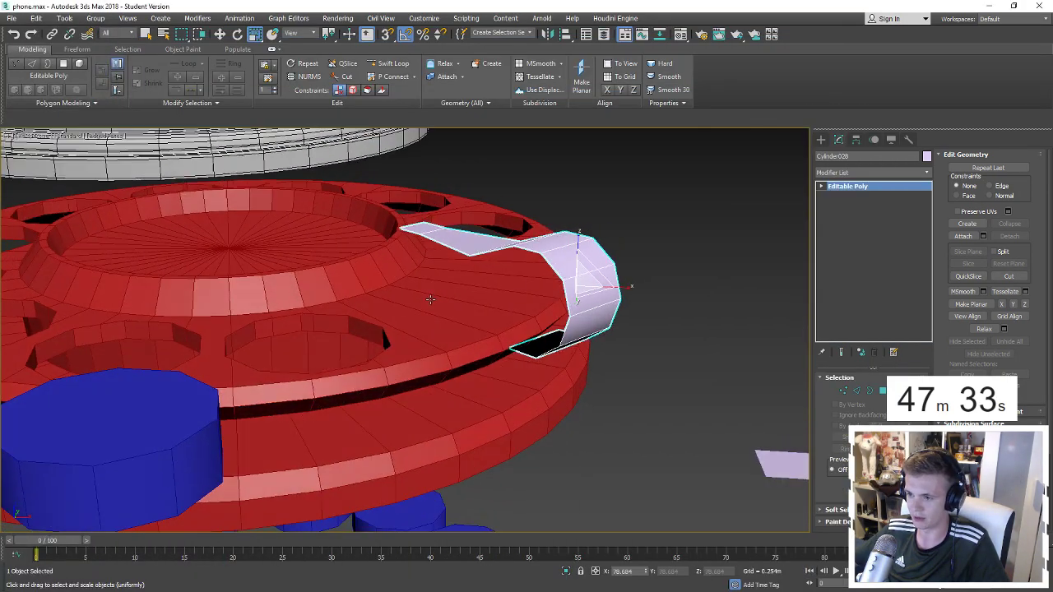
pyautogui.hotkey('alt', 'Tab')
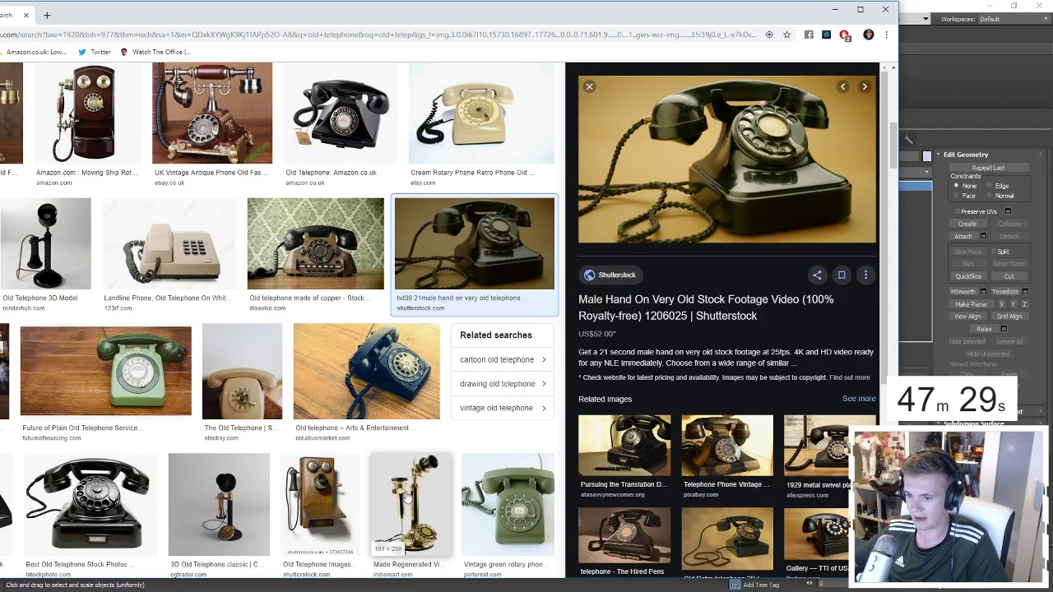
pyautogui.scroll(-4, 378, 103)
pyautogui.scroll(5, 378, 102)
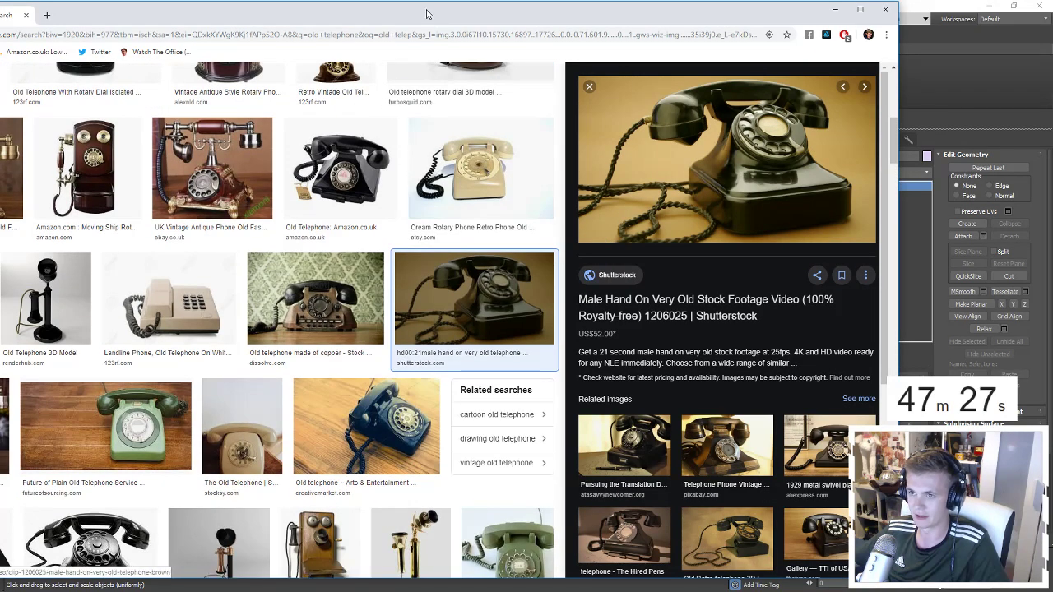
pyautogui.hotkey('alt', 'Tab')
pyautogui.keyDown('alt'); pyautogui.moveTo(575, 435); pyautogui.dragTo(629, 423, button='middle'); pyautogui.keyUp('alt')
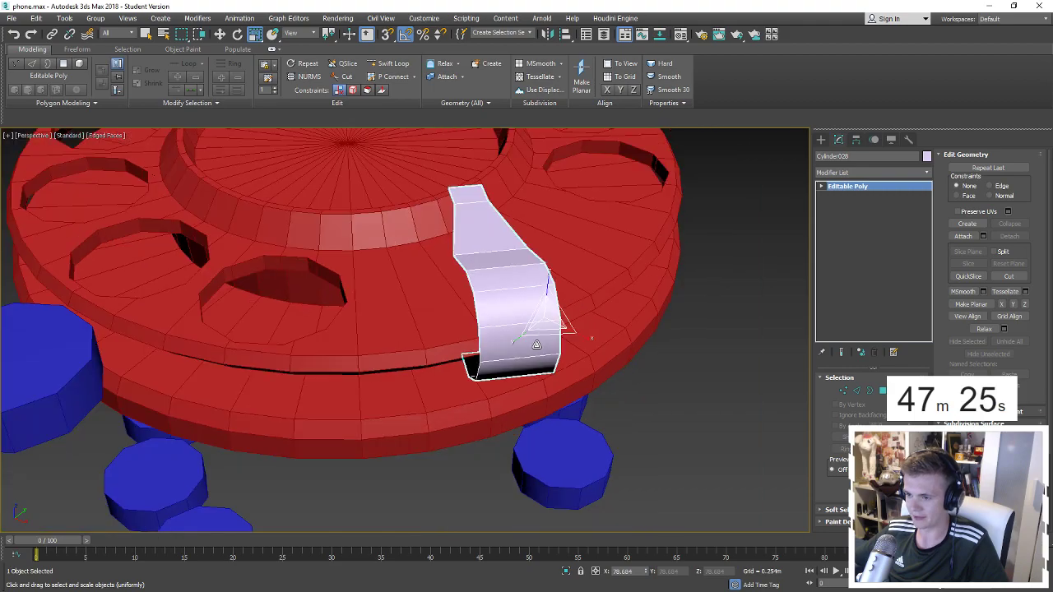
# Rotate Cylinder028 20° then -5° on Z and lower it onto the dial.
pyautogui.press('e')
pyautogui.moveTo(549, 341); pyautogui.dragTo(564, 347)
pyautogui.keyDown('alt'); pyautogui.moveTo(562, 346); pyautogui.dragTo(513, 374, button='middle'); pyautogui.keyUp('alt')
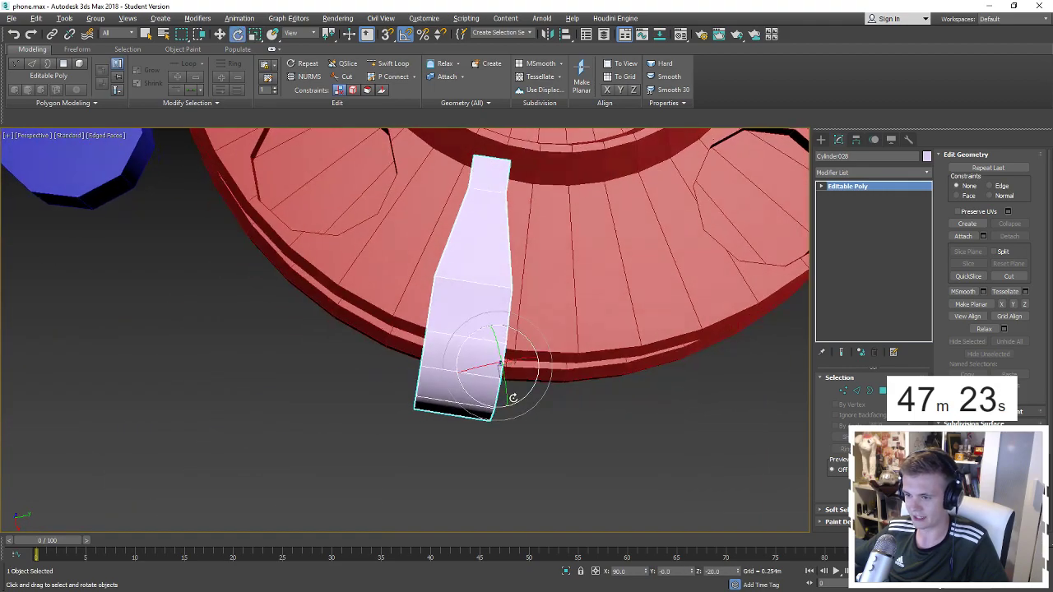
pyautogui.moveTo(517, 397); pyautogui.dragTo(514, 399)
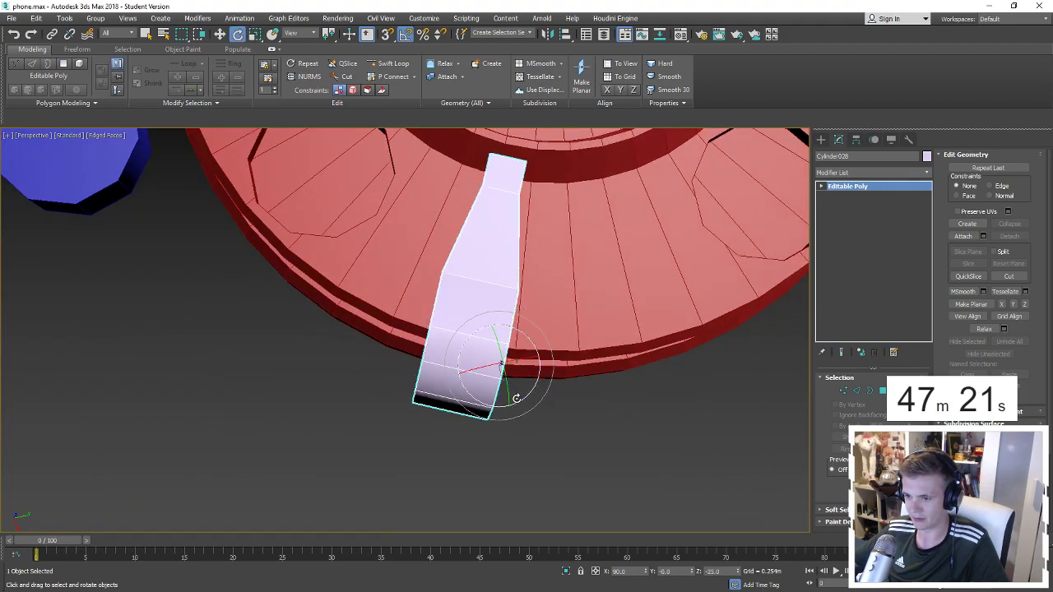
pyautogui.press('w')
pyautogui.keyDown('alt'); pyautogui.moveTo(516, 398); pyautogui.dragTo(531, 398, button='middle'); pyautogui.keyUp('alt')
pyautogui.keyDown('alt'); pyautogui.moveTo(535, 301); pyautogui.dragTo(563, 261, button='middle'); pyautogui.keyUp('alt')
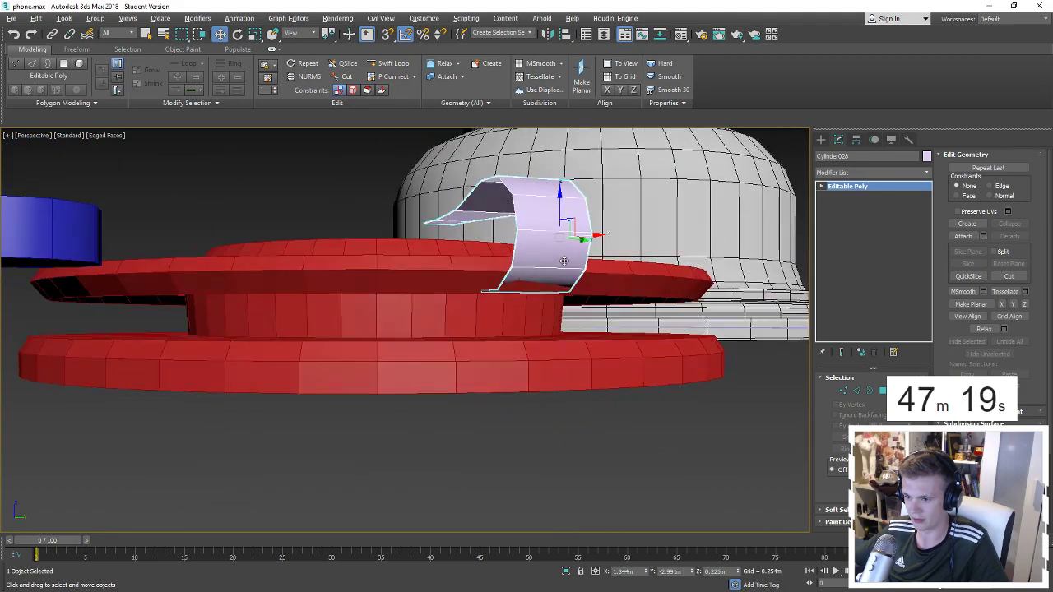
pyautogui.moveTo(560, 204); pyautogui.dragTo(545, 256)
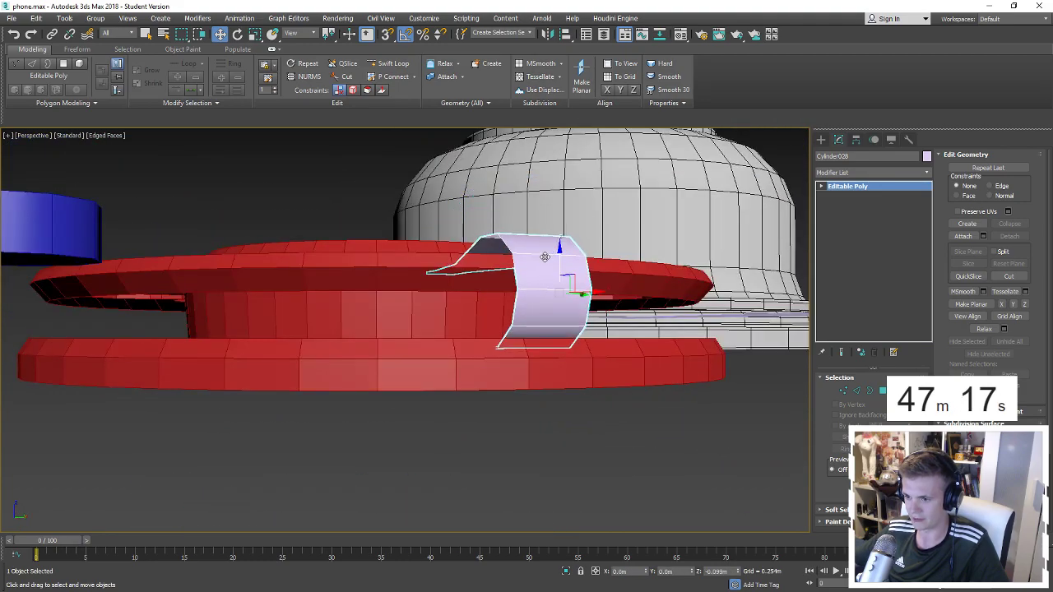
pyautogui.moveTo(544, 257)
pyautogui.keyDown('alt'); pyautogui.mouseDown(button='middle')
pyautogui.moveTo(547, 324)
pyautogui.moveTo(548, 288)
pyautogui.mouseUp(button='middle'); pyautogui.keyUp('alt')
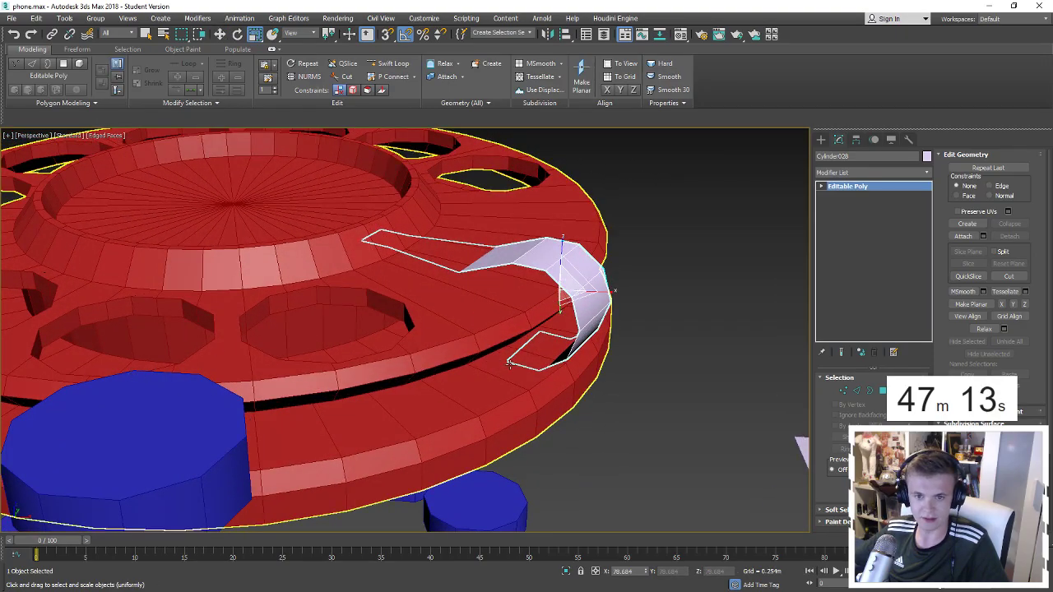
# Tilt Cylinder028 slightly to settle it on the dial.
pyautogui.keyDown('alt'); pyautogui.moveTo(483, 315); pyautogui.dragTo(485, 284, button='middle'); pyautogui.keyUp('alt')
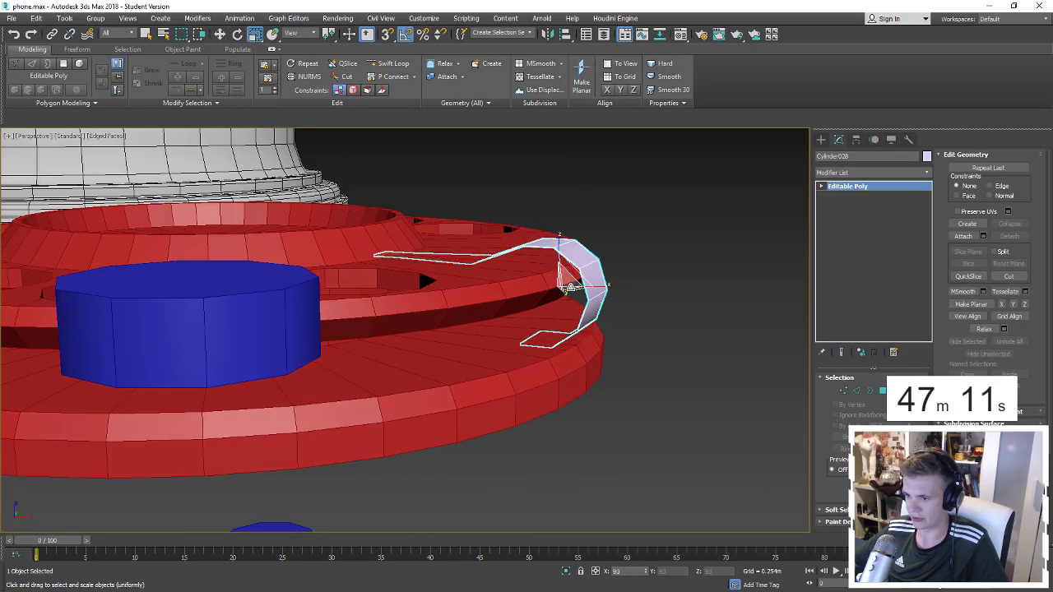
pyautogui.moveTo(564, 282)
pyautogui.keyDown('alt'); pyautogui.mouseDown(button='middle')
pyautogui.moveTo(547, 282)
pyautogui.moveTo(561, 326)
pyautogui.moveTo(541, 360)
pyautogui.moveTo(587, 376)
pyautogui.moveTo(477, 373)
pyautogui.mouseUp(button='middle'); pyautogui.keyUp('alt')
pyautogui.press('w')
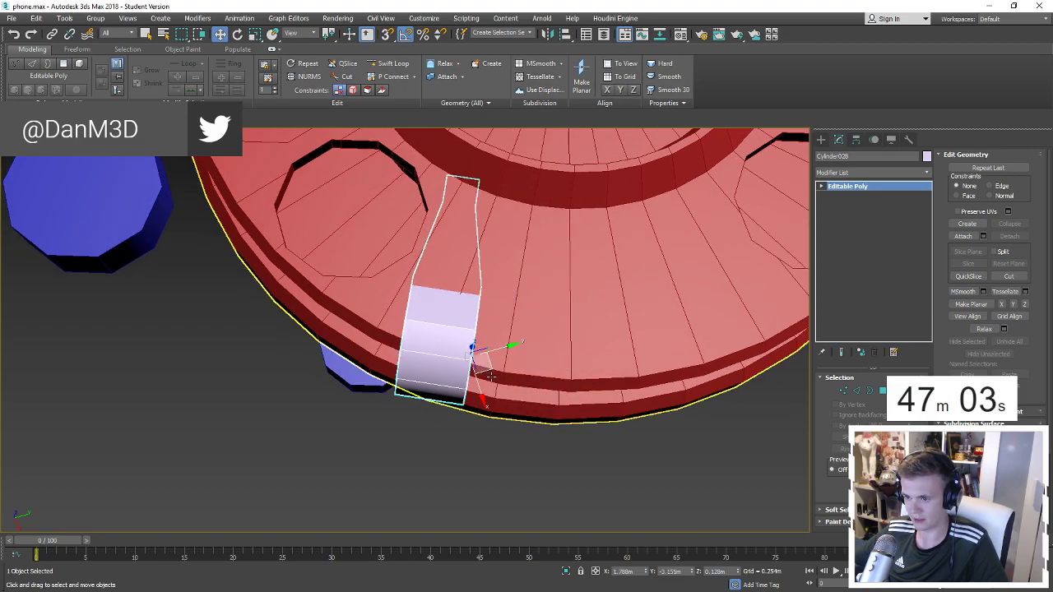
pyautogui.press('e')
pyautogui.moveTo(477, 372); pyautogui.dragTo(473, 398)
pyautogui.moveTo(473, 398)
pyautogui.keyDown('alt'); pyautogui.mouseDown(button='middle')
pyautogui.moveTo(469, 336)
pyautogui.moveTo(446, 318)
pyautogui.moveTo(520, 280)
pyautogui.moveTo(293, 293)
pyautogui.moveTo(493, 393)
pyautogui.mouseUp(button='middle'); pyautogui.keyUp('alt')
pyautogui.press('r')
# Move the tip edge of the loose strip Cylinder027 to reshape its end.
pyautogui.press('2')
pyautogui.press('2')
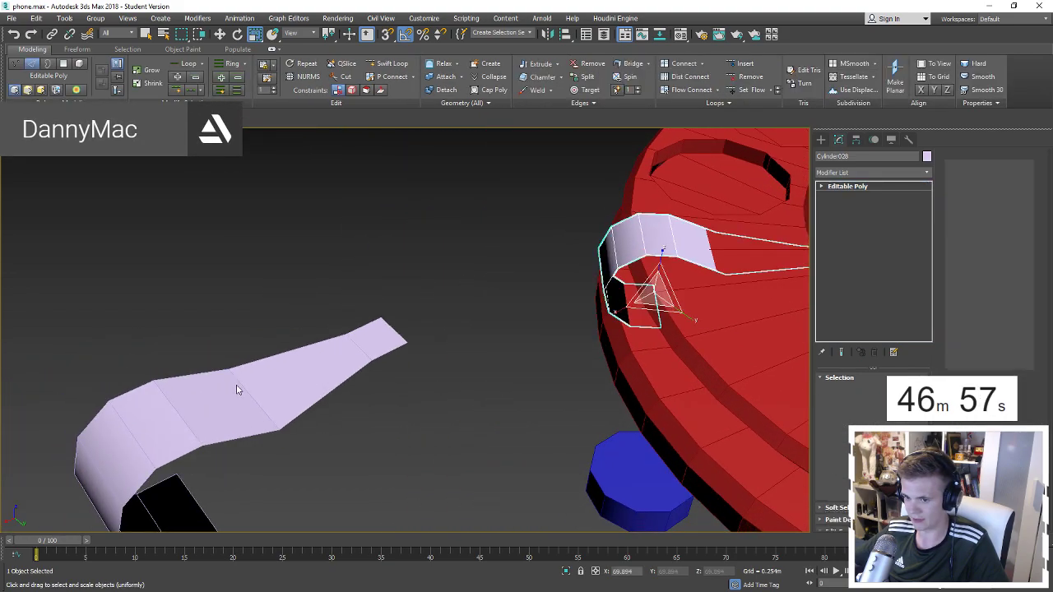
pyautogui.click(239, 387)
pyautogui.press('2')
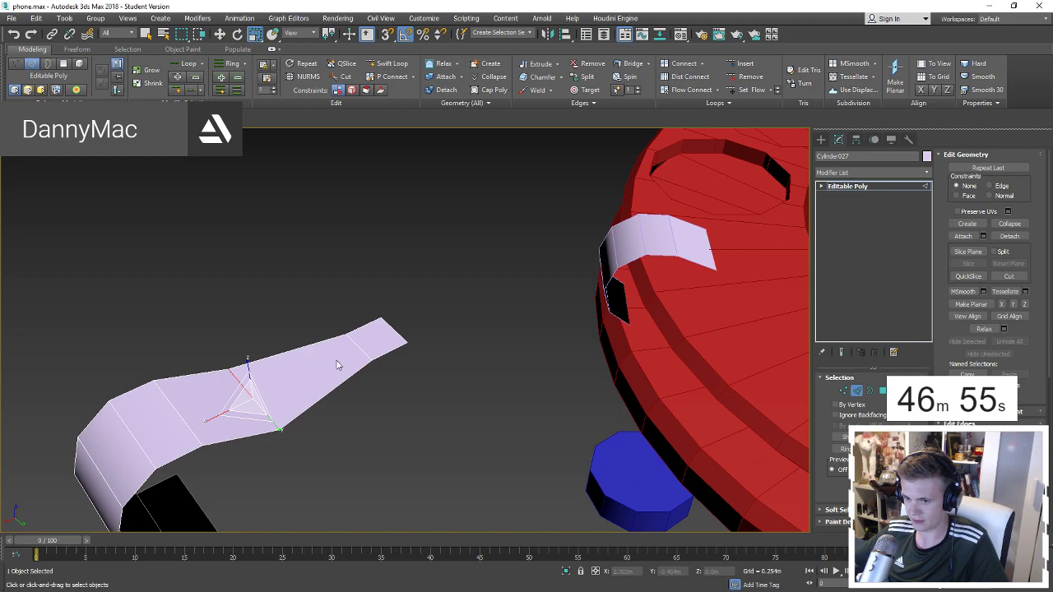
pyautogui.click(362, 351)
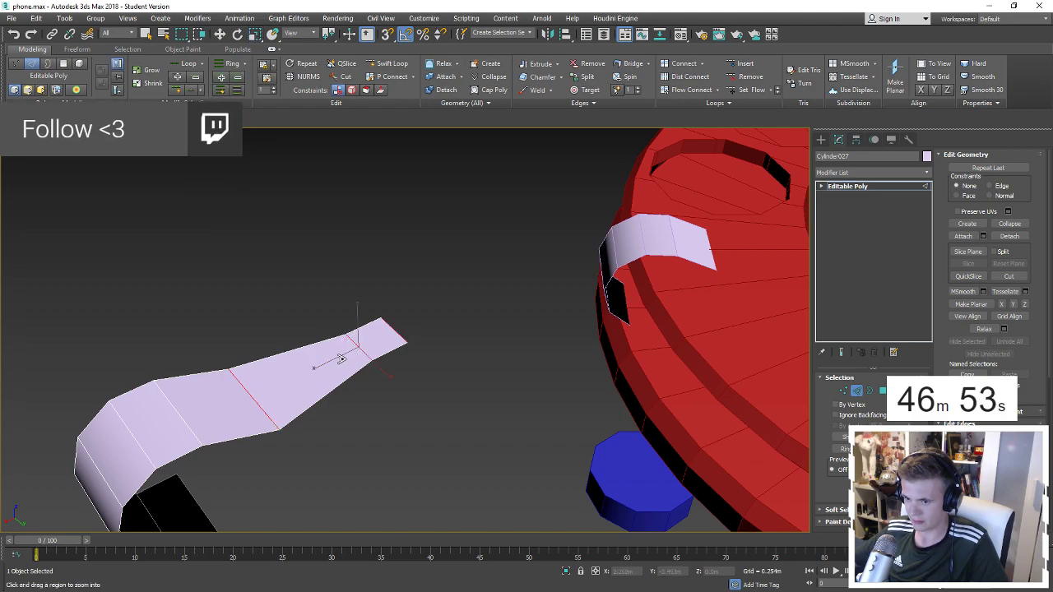
pyautogui.moveTo(346, 358); pyautogui.dragTo(332, 352)
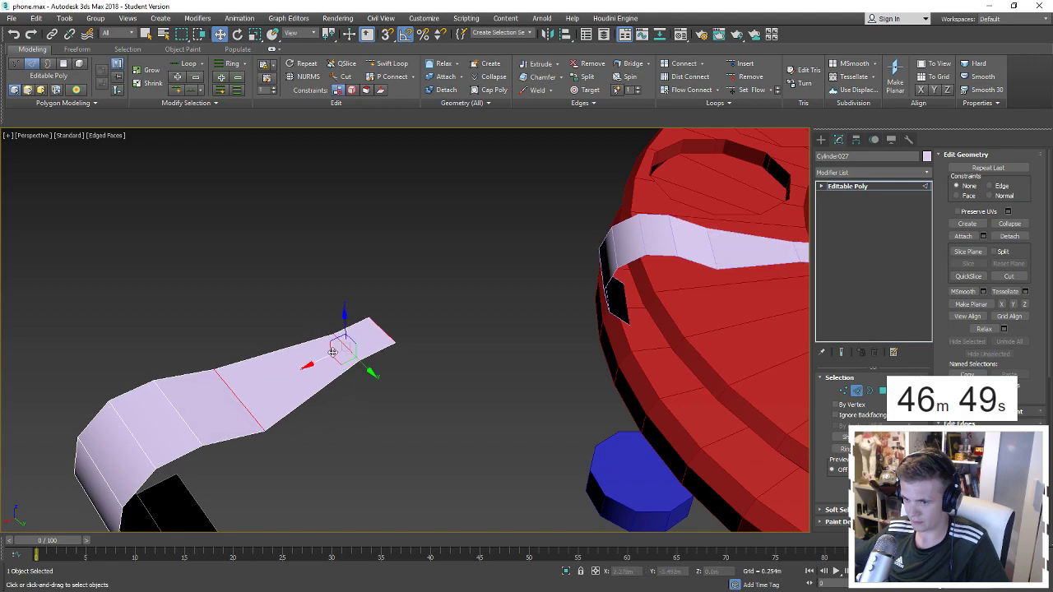
pyautogui.moveTo(331, 352)
pyautogui.keyDown('alt'); pyautogui.mouseDown(button='middle')
pyautogui.moveTo(400, 348)
pyautogui.moveTo(289, 356)
pyautogui.mouseUp(button='middle'); pyautogui.keyUp('alt')
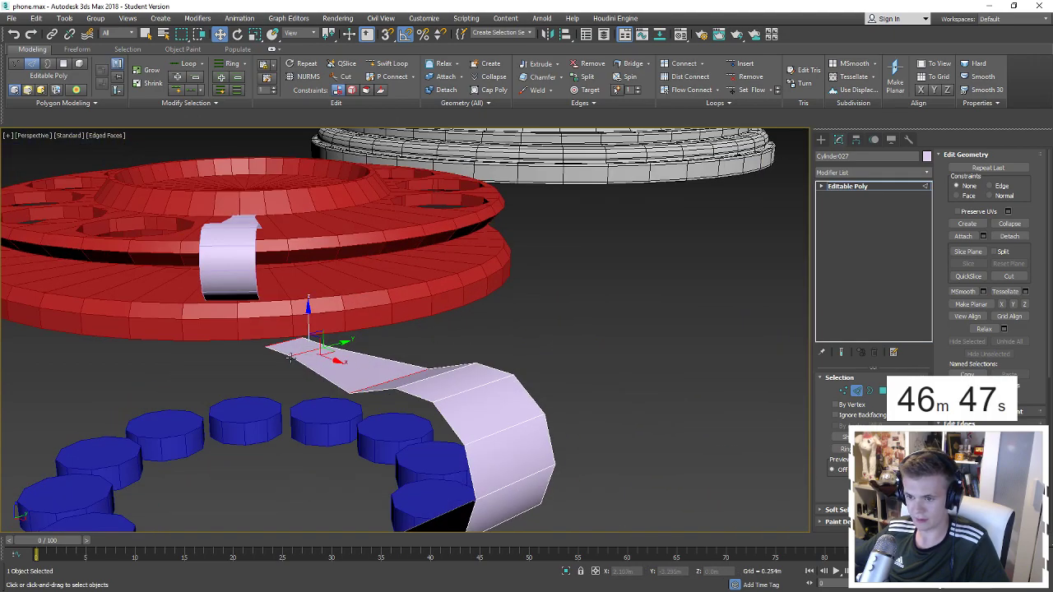
pyautogui.press('r')
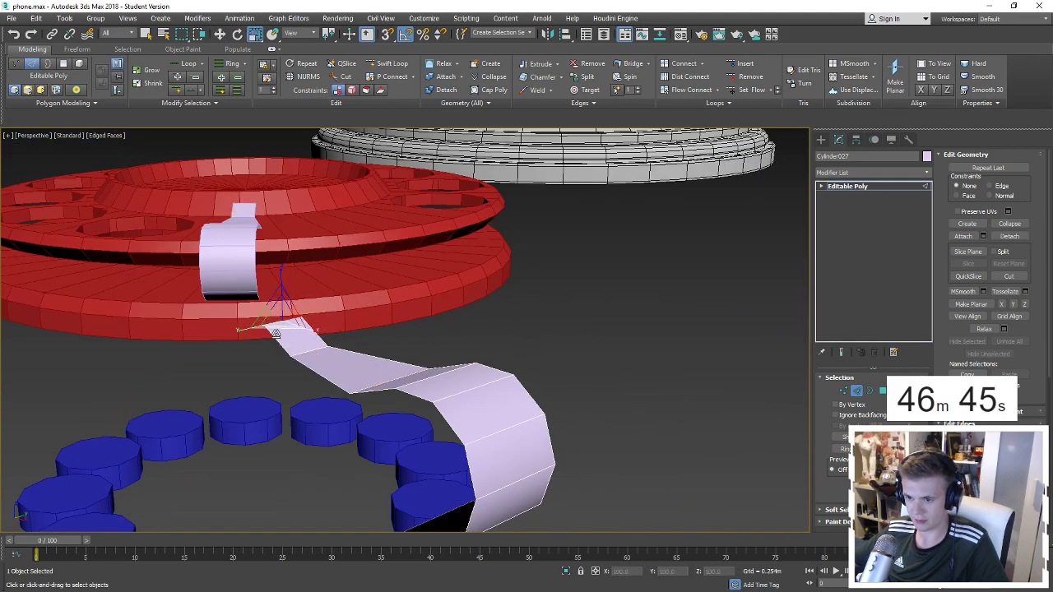
pyautogui.moveTo(280, 333)
pyautogui.keyDown('alt'); pyautogui.mouseDown(button='middle')
pyautogui.moveTo(304, 355)
pyautogui.moveTo(397, 344)
pyautogui.mouseUp(button='middle'); pyautogui.keyUp('alt')
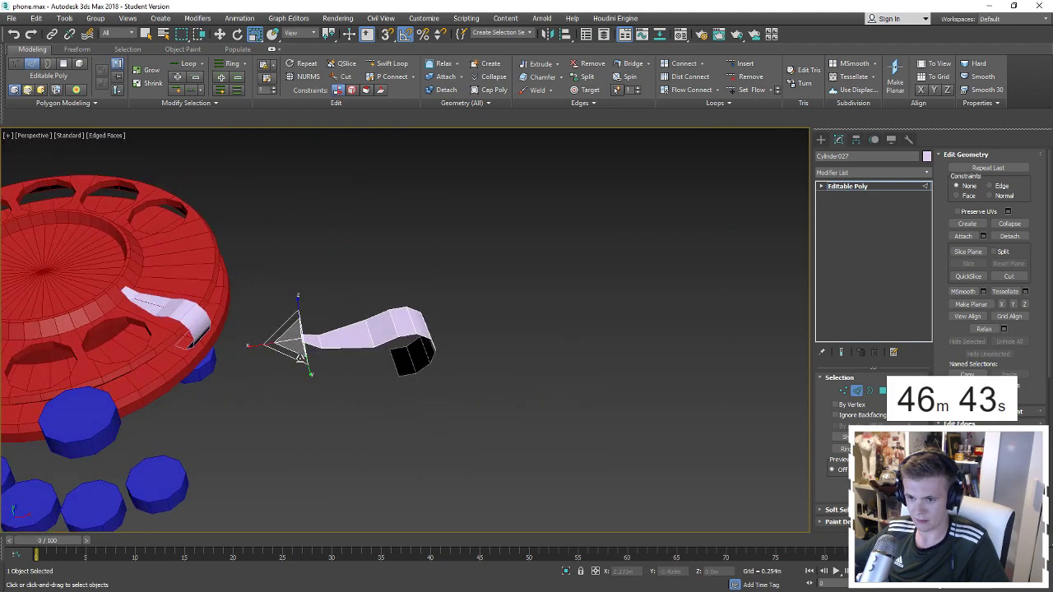
pyautogui.press('z')
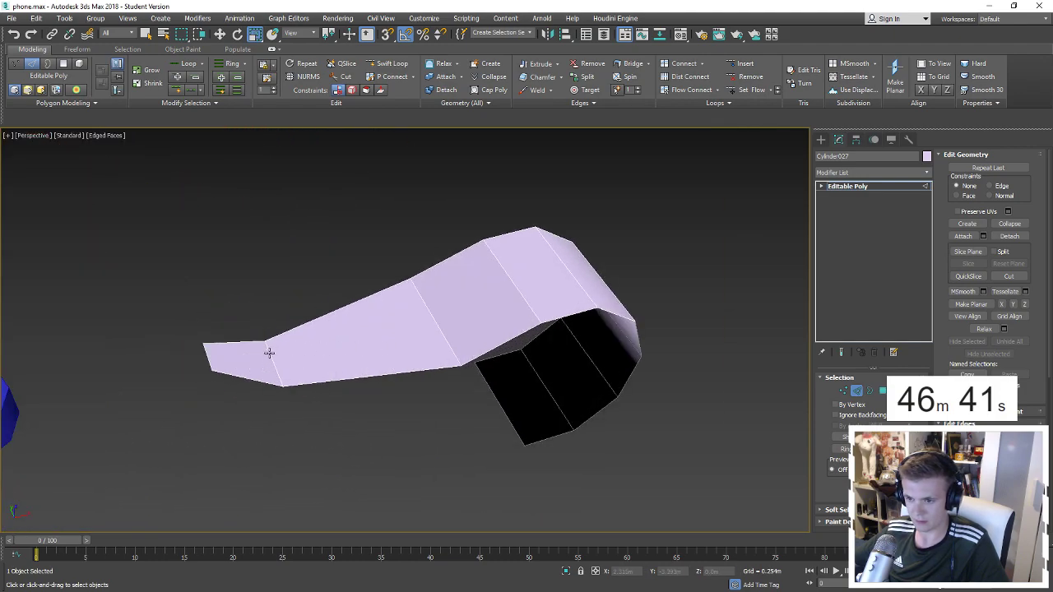
pyautogui.press('w')
pyautogui.moveTo(267, 345)
pyautogui.mouseDown(button='middle')
pyautogui.moveTo(278, 331)
pyautogui.moveTo(647, 447)
pyautogui.mouseUp(button='middle')
pyautogui.scroll(-3, 278, 330)
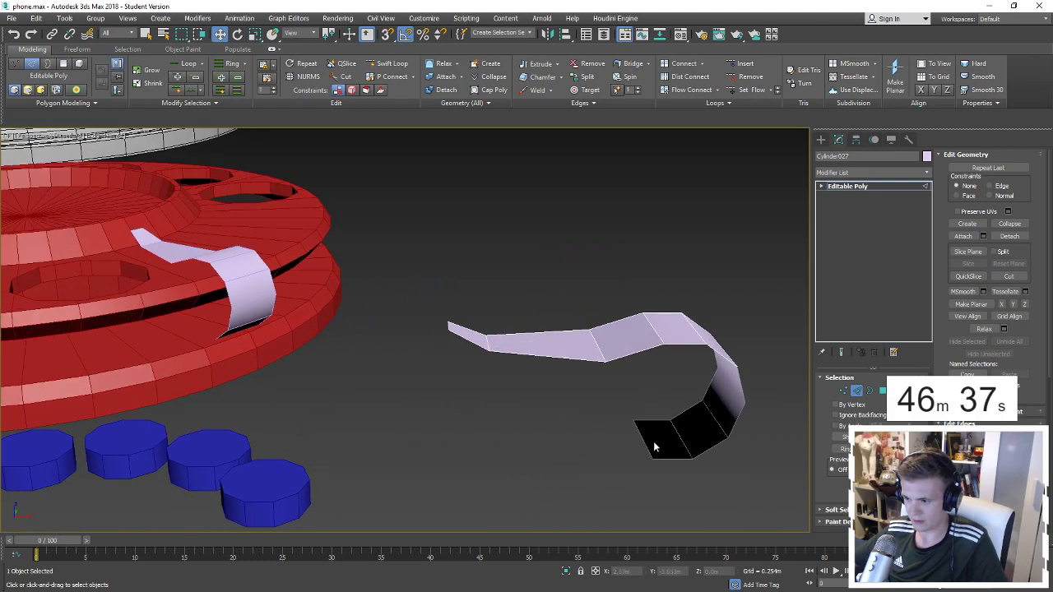
# Nudge Cylinder027's end face upward and shift-drag its end edge to extend the tail.
pyautogui.press('4')
pyautogui.click(658, 438)
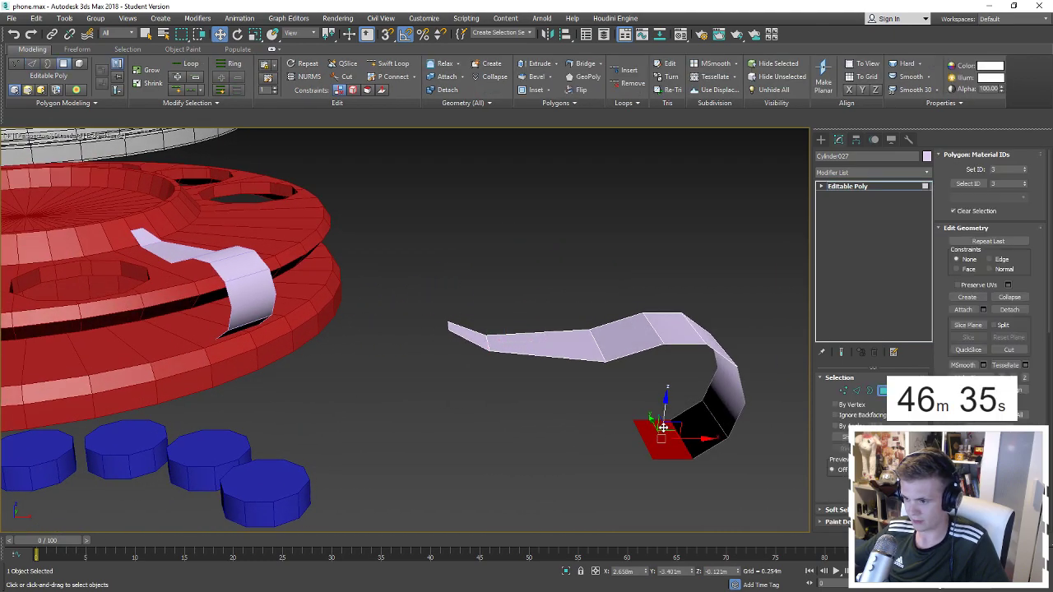
pyautogui.moveTo(662, 427); pyautogui.dragTo(663, 413)
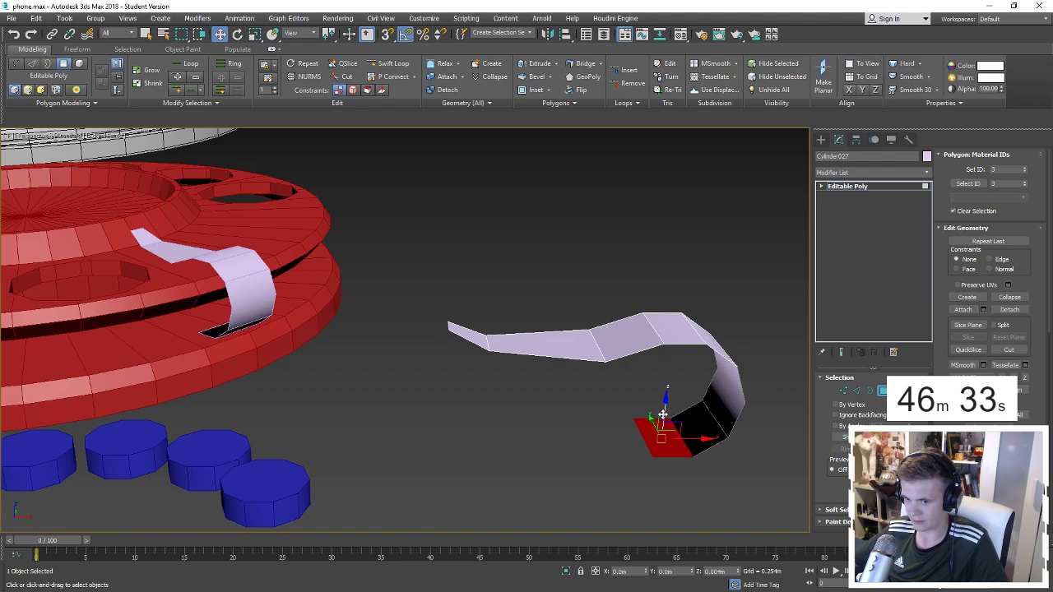
pyautogui.press('2')
pyautogui.keyDown('shift'); pyautogui.moveTo(658, 437); pyautogui.dragTo(617, 438); pyautogui.keyUp('shift')
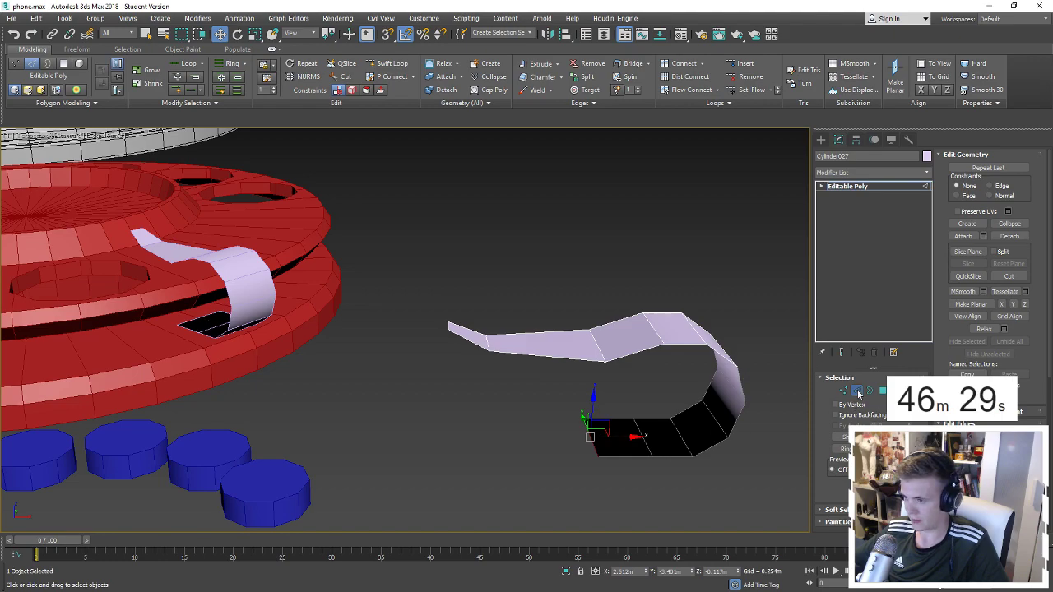
pyautogui.click(857, 393)
# Add a thin Shell modifier to the strip and nudge the hook piece into place.
pyautogui.click(879, 173)
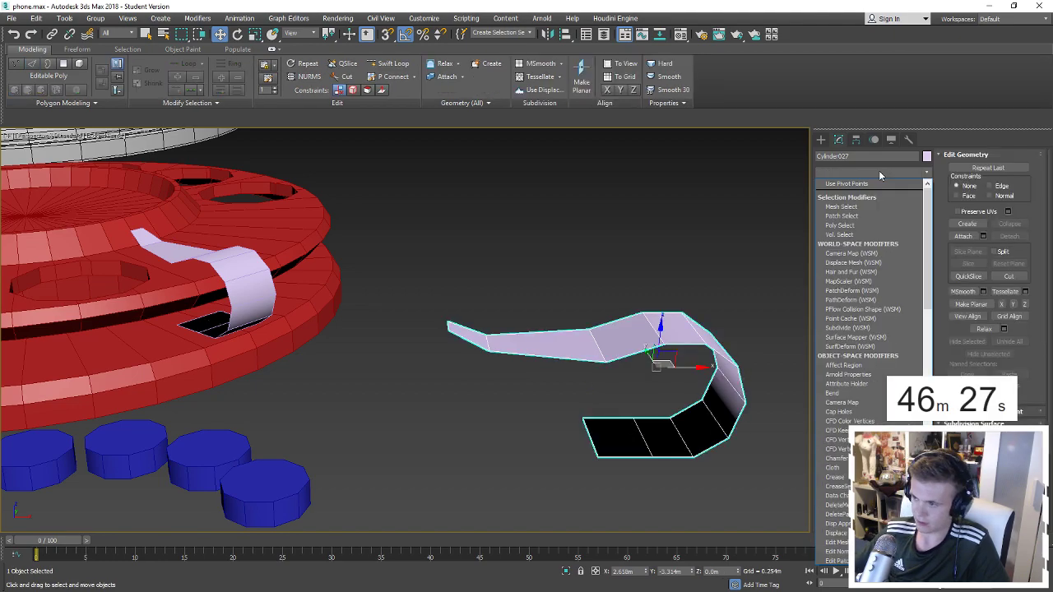
pyautogui.write('shell')
pyautogui.press('Return')
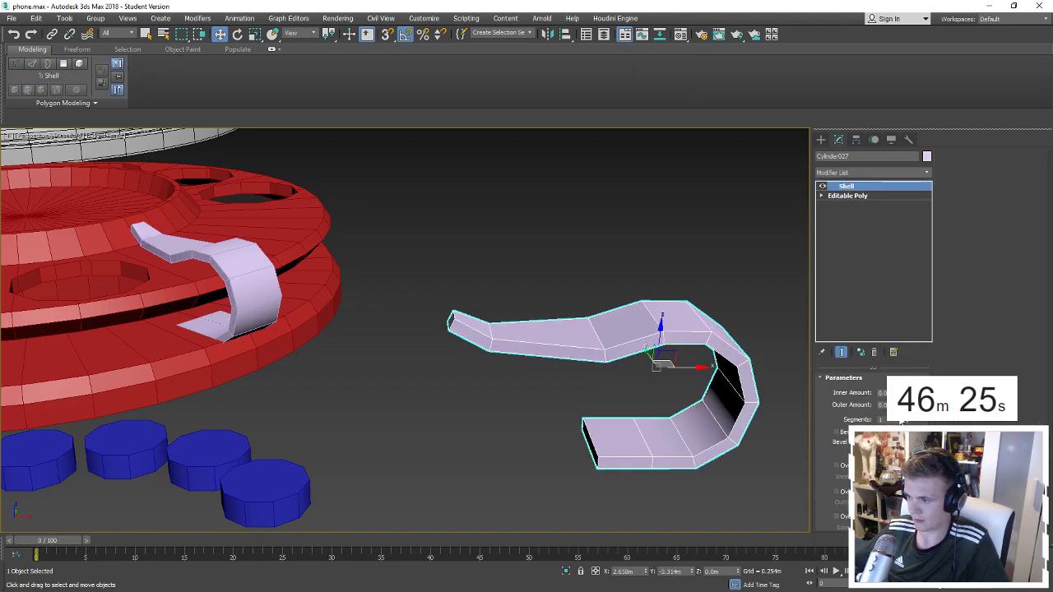
pyautogui.moveTo(910, 395); pyautogui.dragTo(908, 370)
pyautogui.moveTo(361, 309)
pyautogui.keyDown('alt'); pyautogui.mouseDown(button='middle')
pyautogui.moveTo(399, 293)
pyautogui.moveTo(559, 315)
pyautogui.mouseUp(button='middle'); pyautogui.keyUp('alt')
pyautogui.click(847, 196)
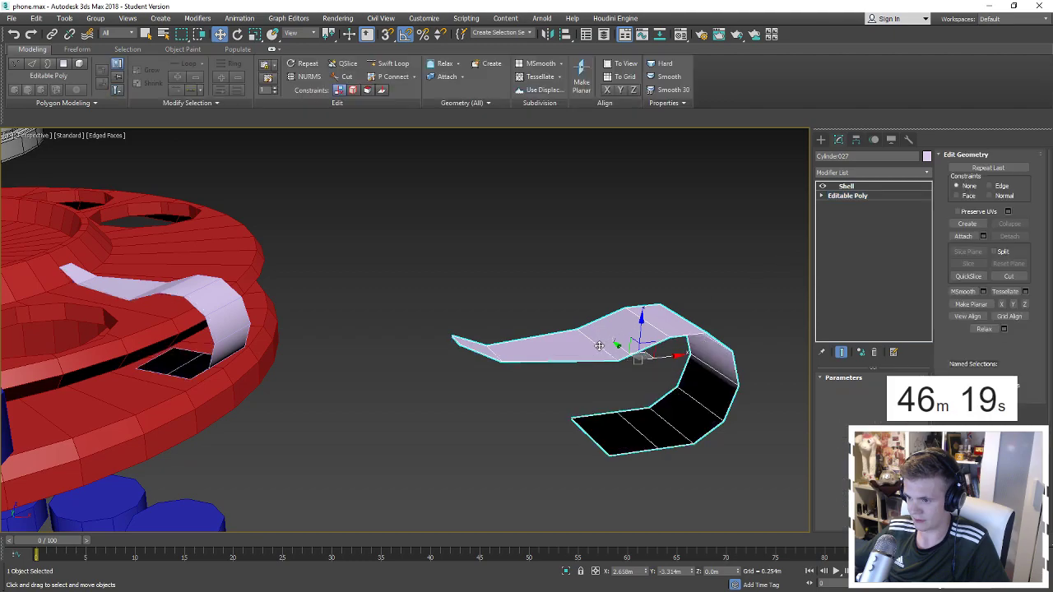
pyautogui.click(842, 352)
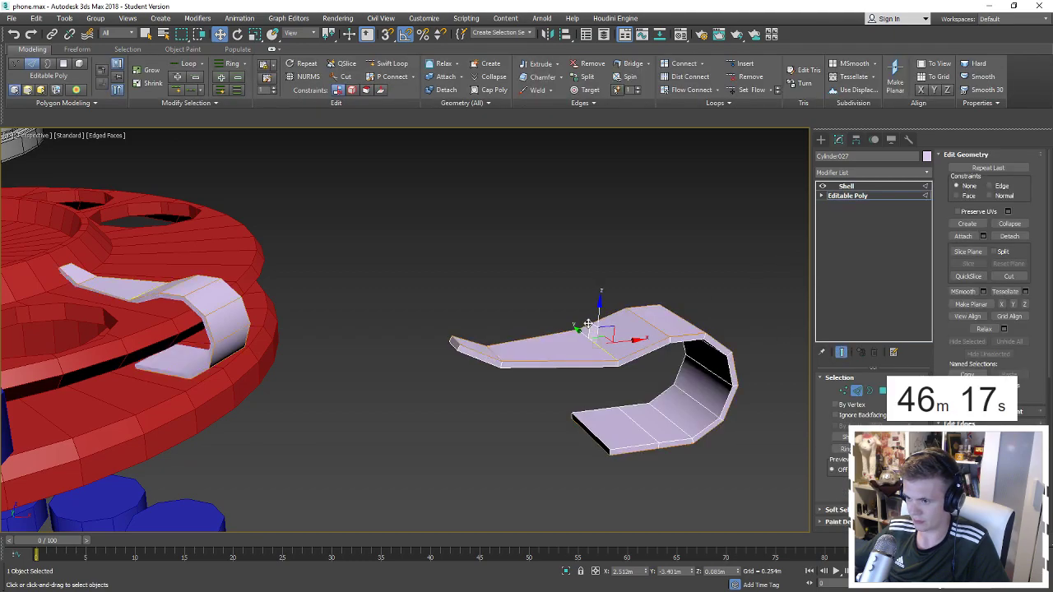
pyautogui.moveTo(602, 315); pyautogui.dragTo(594, 311)
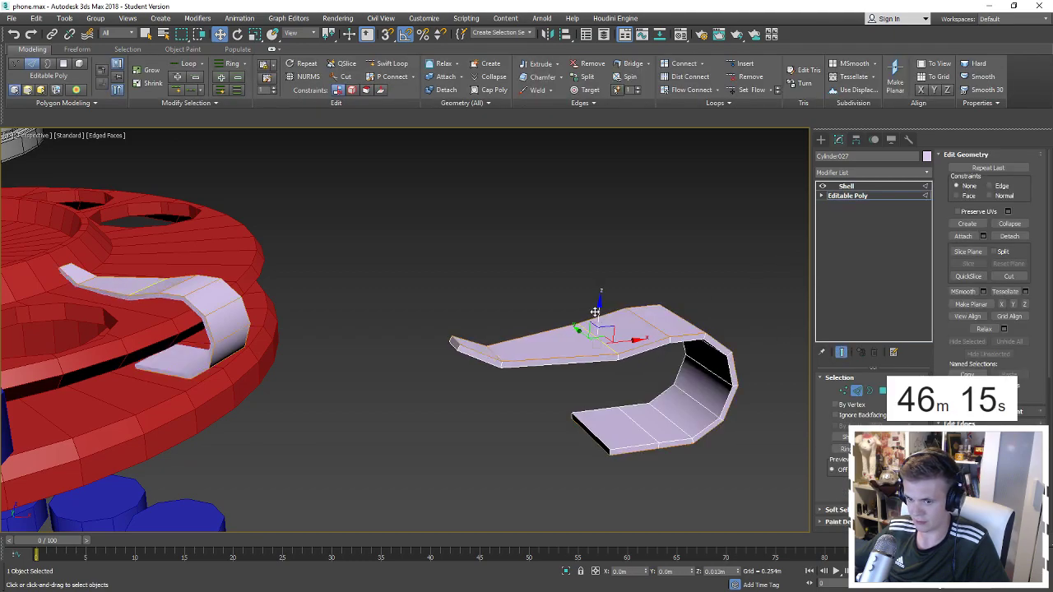
pyautogui.moveTo(491, 336); pyautogui.dragTo(494, 333)
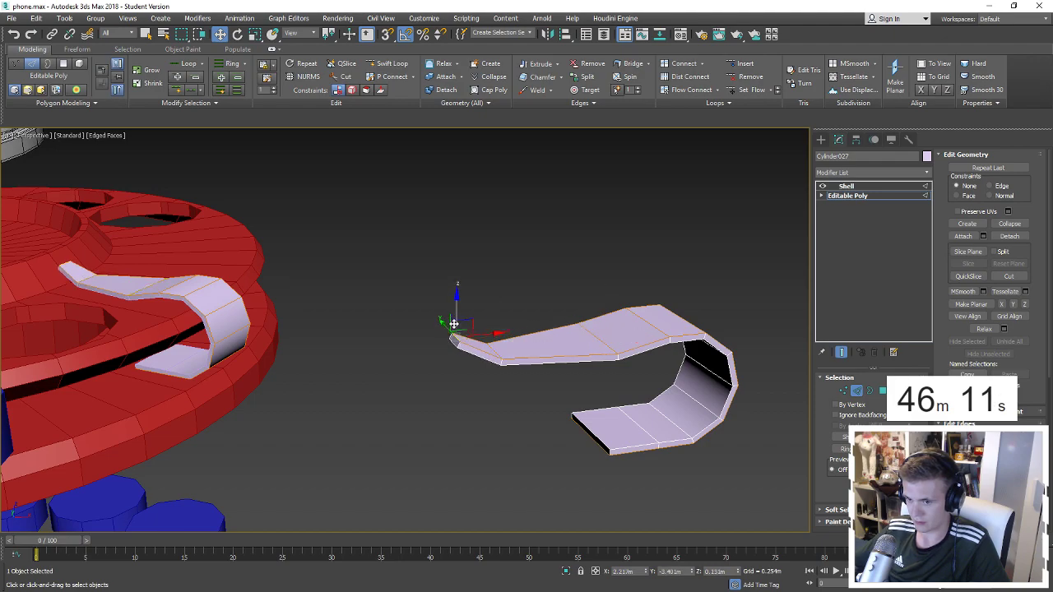
pyautogui.click(858, 393)
# Add TurboSmooth above Shell in the stack and bring up the hook's conversion menu.
pyautogui.click(861, 173)
pyautogui.write('tu')
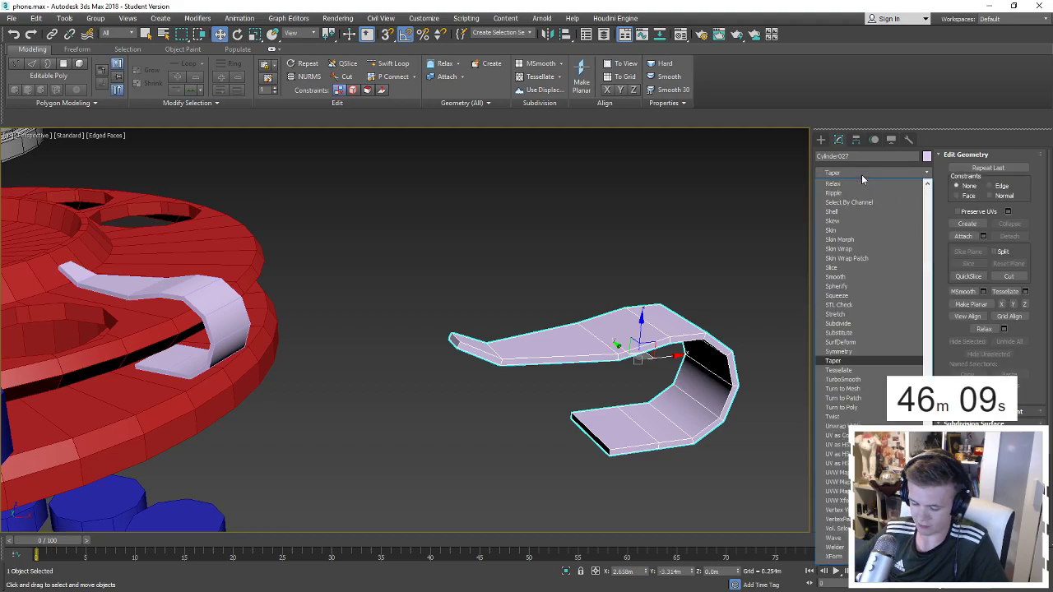
pyautogui.press('Return')
pyautogui.moveTo(575, 345)
pyautogui.keyDown('alt'); pyautogui.mouseDown(button='middle')
pyautogui.moveTo(520, 364)
pyautogui.moveTo(647, 322)
pyautogui.mouseUp(button='middle'); pyautogui.keyUp('alt')
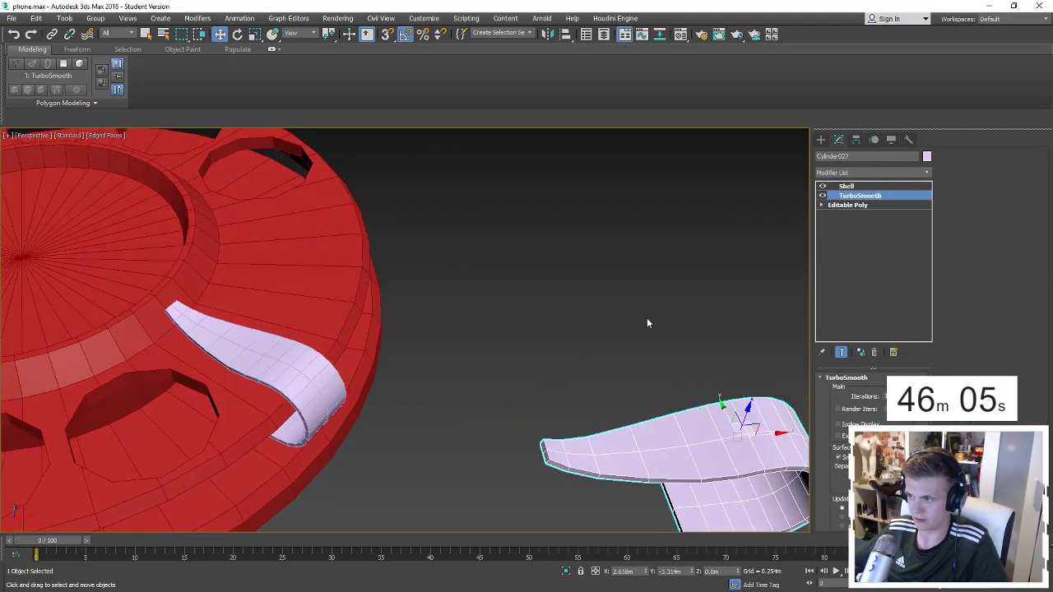
pyautogui.moveTo(799, 418)
pyautogui.keyDown('alt'); pyautogui.mouseDown(button='middle')
pyautogui.moveTo(522, 359)
pyautogui.moveTo(533, 346)
pyautogui.moveTo(490, 352)
pyautogui.mouseUp(button='middle'); pyautogui.keyUp('alt')
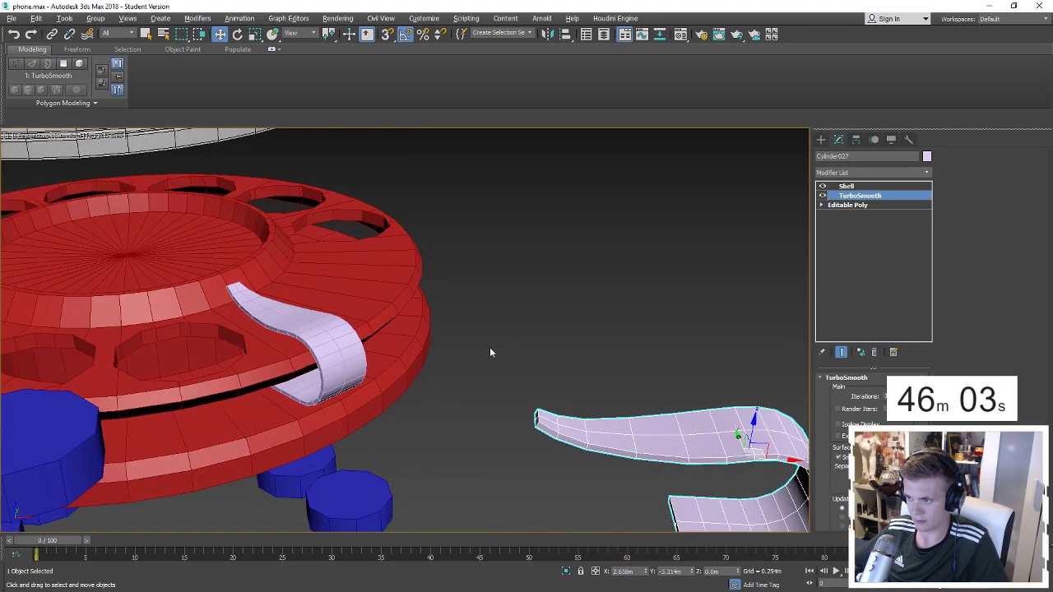
pyautogui.moveTo(847, 188); pyautogui.dragTo(846, 185)
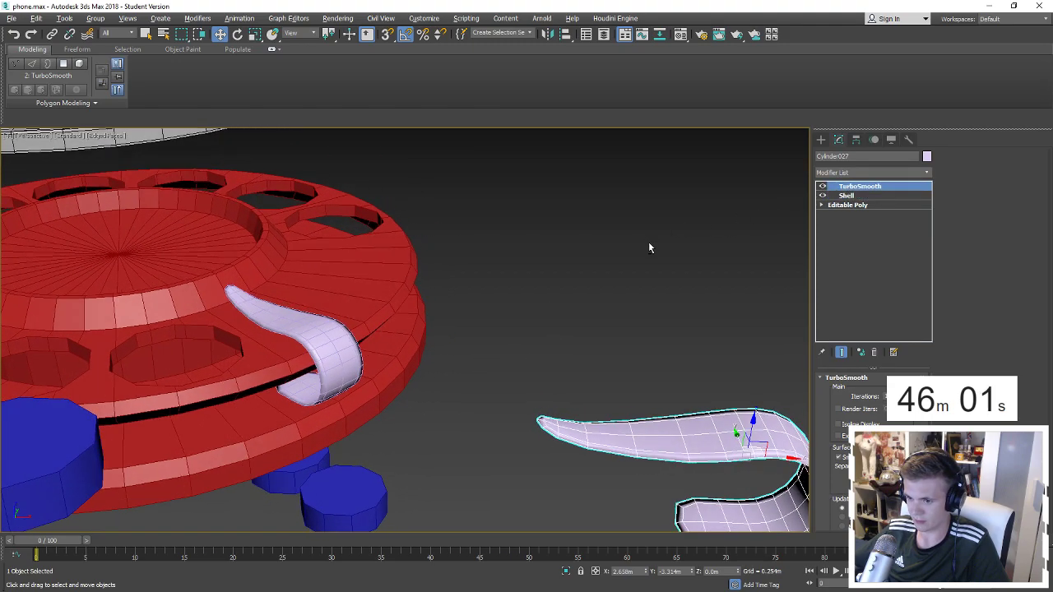
pyautogui.press('F4')
pyautogui.scroll(5, 648, 242)
pyautogui.press('F4')
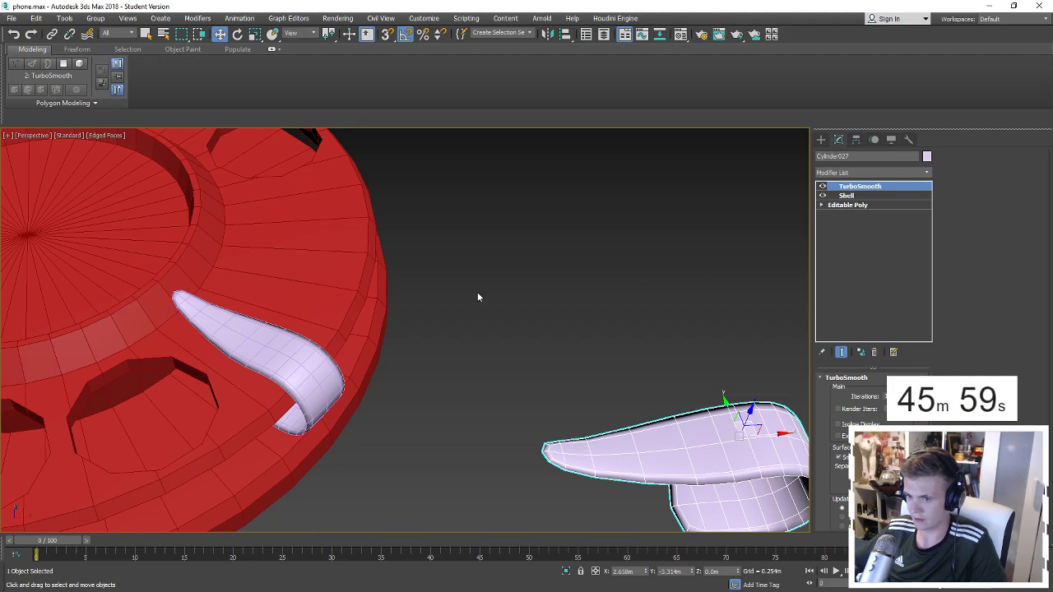
pyautogui.scroll(-3, 477, 297)
pyautogui.rightClick(361, 284)
# Chamfer the loose hook's edges at 0.011m.
pyautogui.click(502, 409)
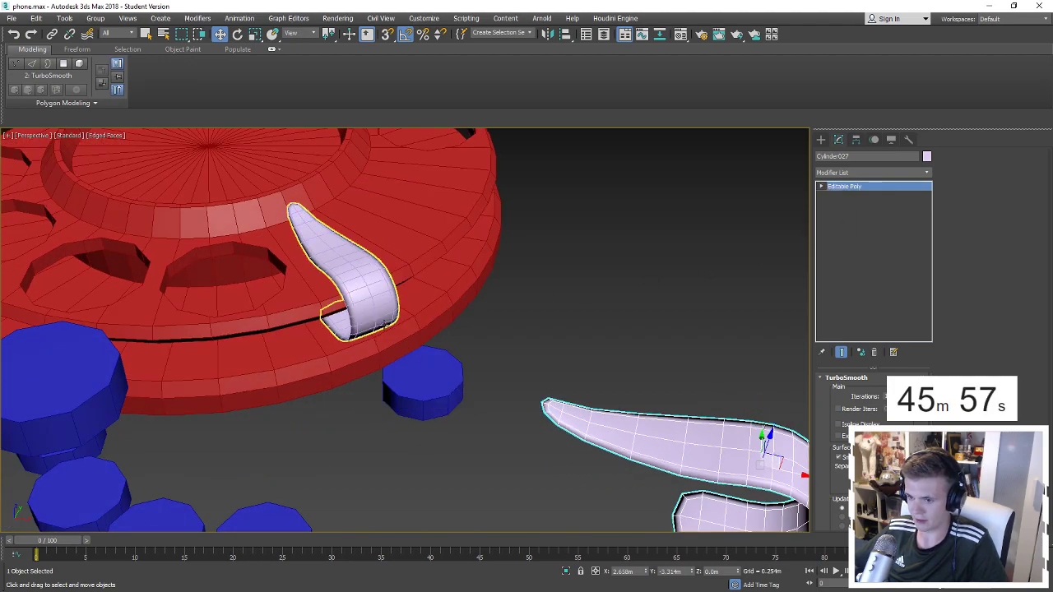
pyautogui.scroll(4, 384, 324)
pyautogui.keyDown('alt'); pyautogui.moveTo(406, 291); pyautogui.dragTo(443, 237, button='middle'); pyautogui.keyUp('alt')
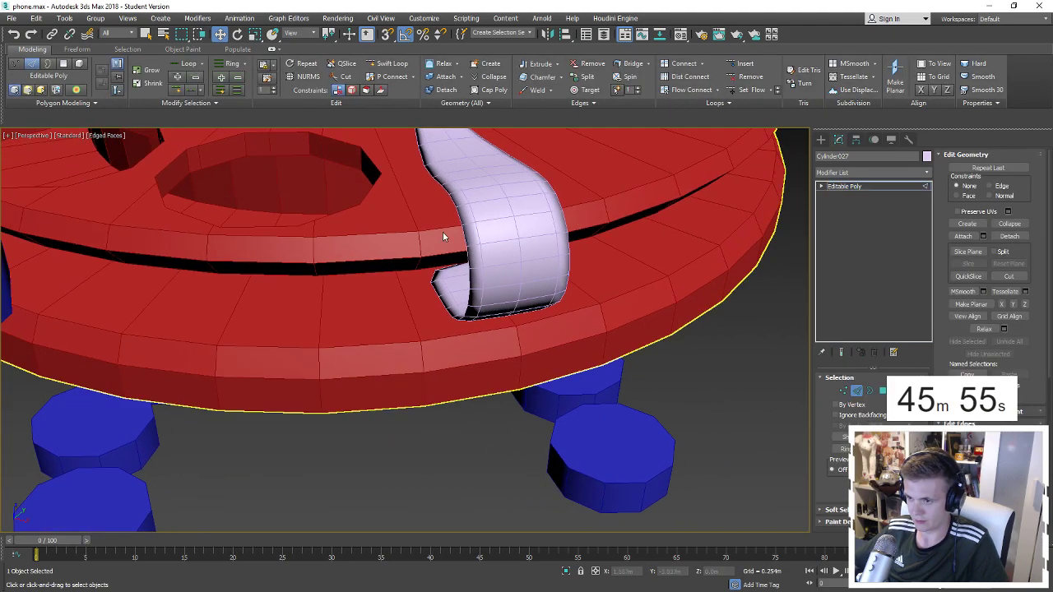
pyautogui.hotkey('shift', 'z')
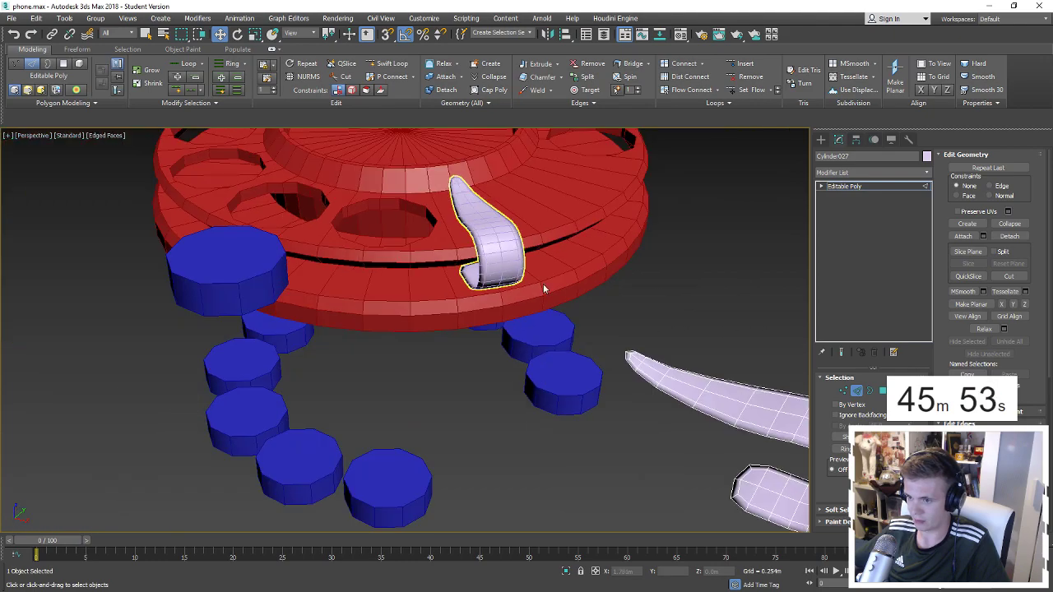
pyautogui.hotkey('shift', 'z')
pyautogui.click(565, 375)
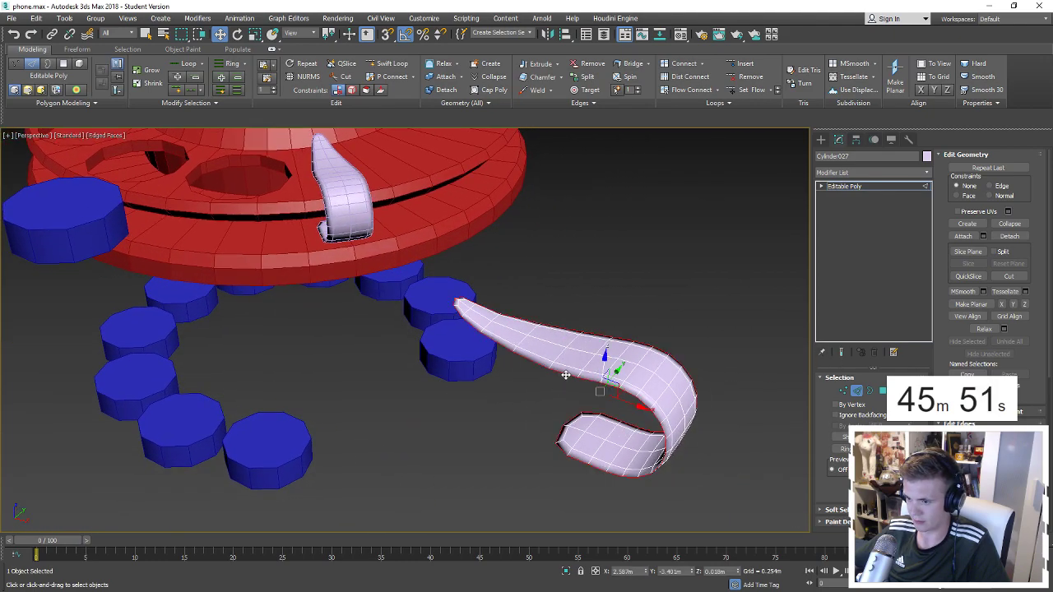
pyautogui.hotkey('ctrl', 'shift', 'c')
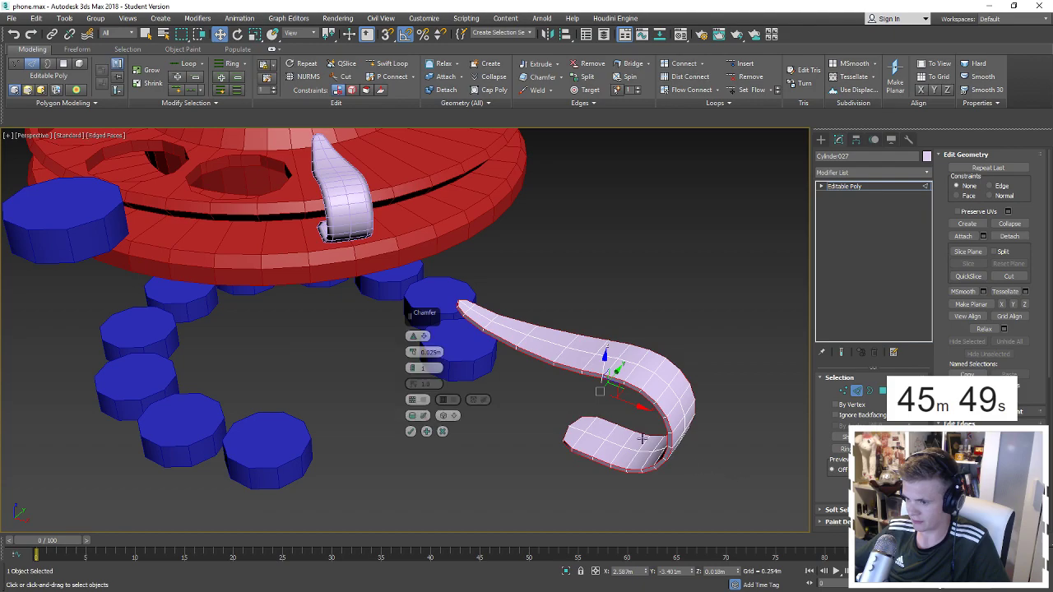
pyautogui.moveTo(414, 355); pyautogui.dragTo(412, 359)
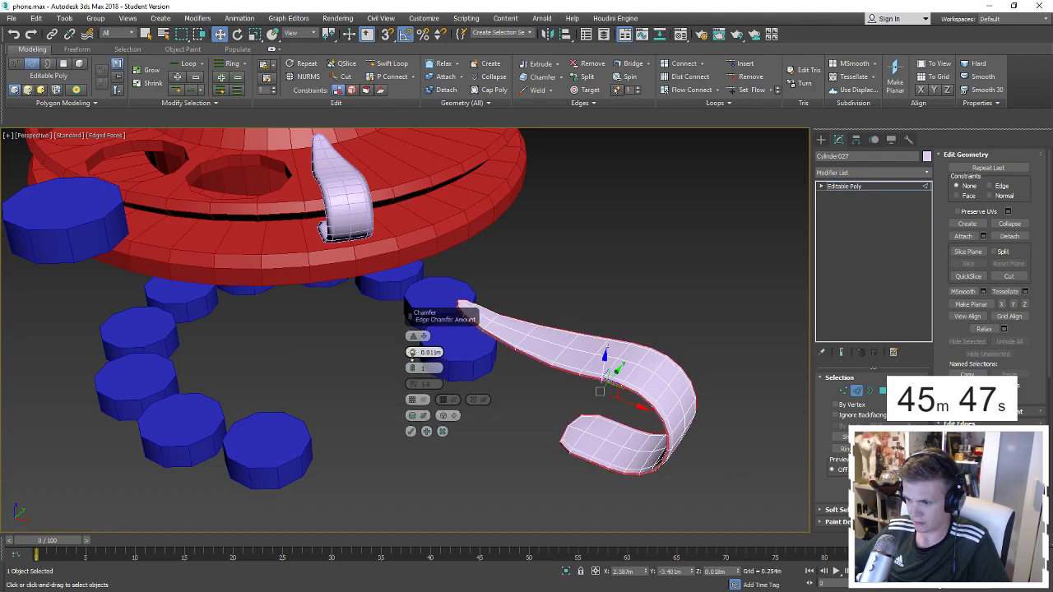
pyautogui.click(410, 431)
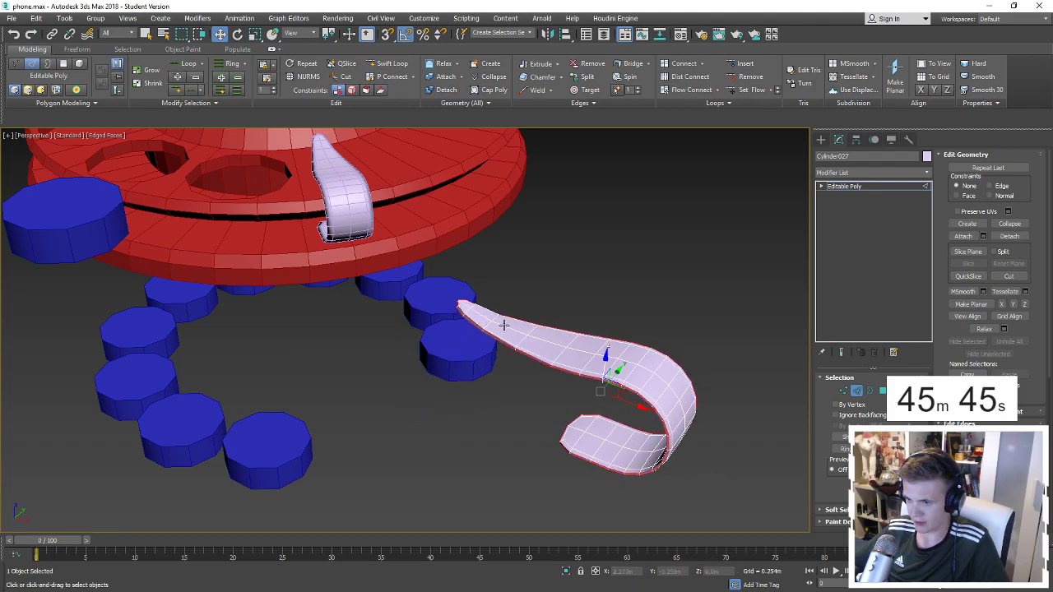
pyautogui.hotkey('ctrl', 'd')
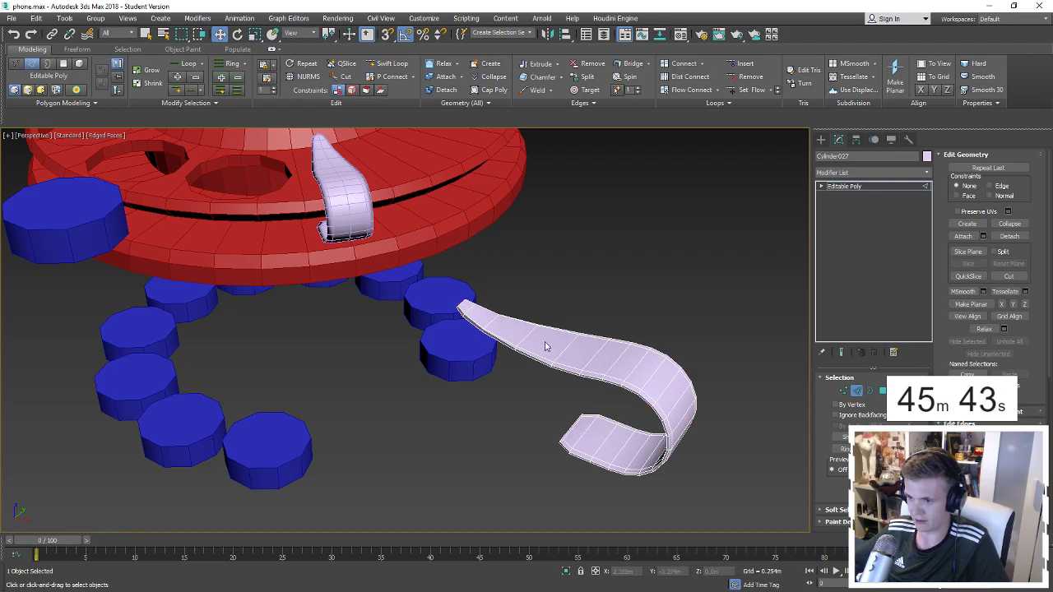
pyautogui.press('2')
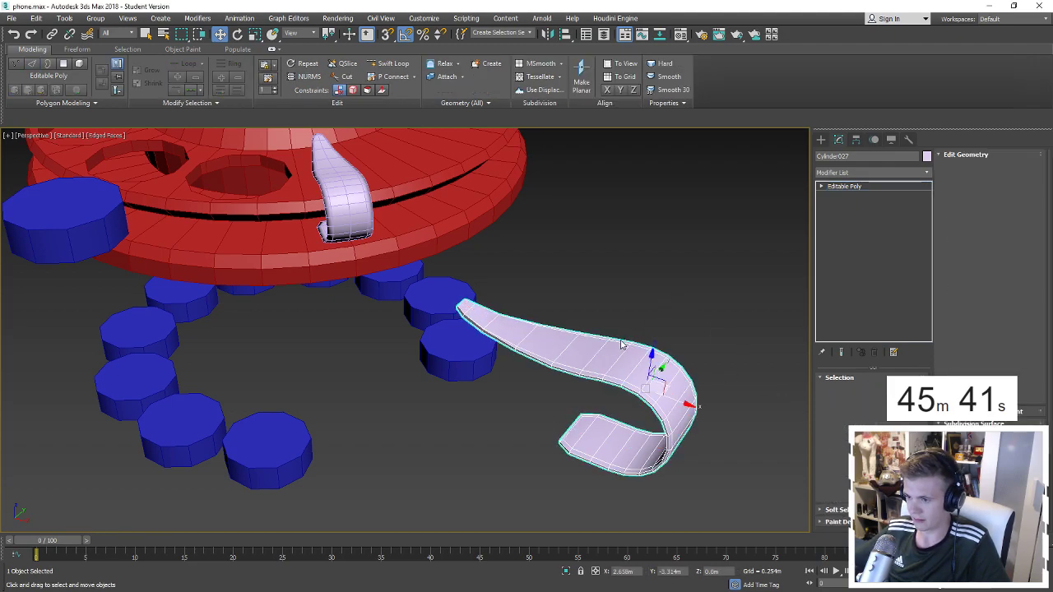
# Convert the dial's hook to Editable Poly and chamfer its edges.
pyautogui.scroll(2, 552, 231)
pyautogui.scroll(2, 551, 231)
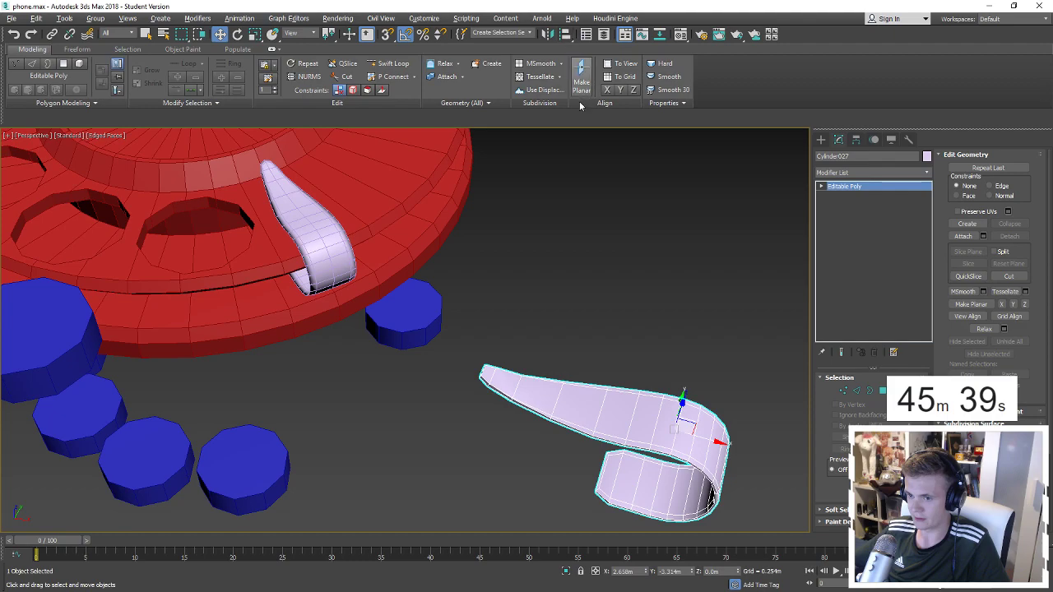
pyautogui.click(342, 234)
pyautogui.press('z')
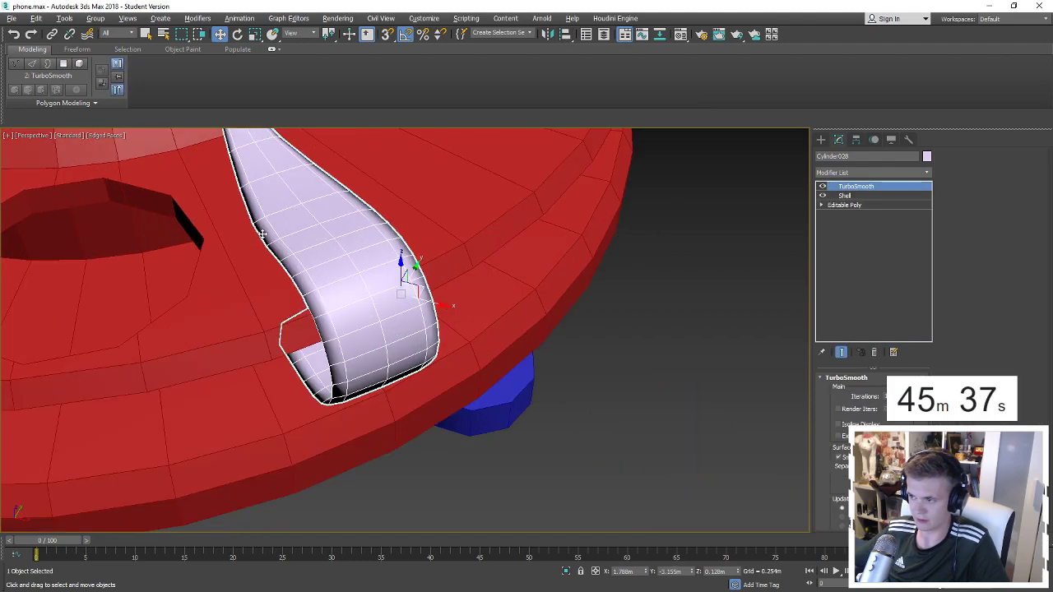
pyautogui.rightClick(255, 235)
pyautogui.click(380, 360)
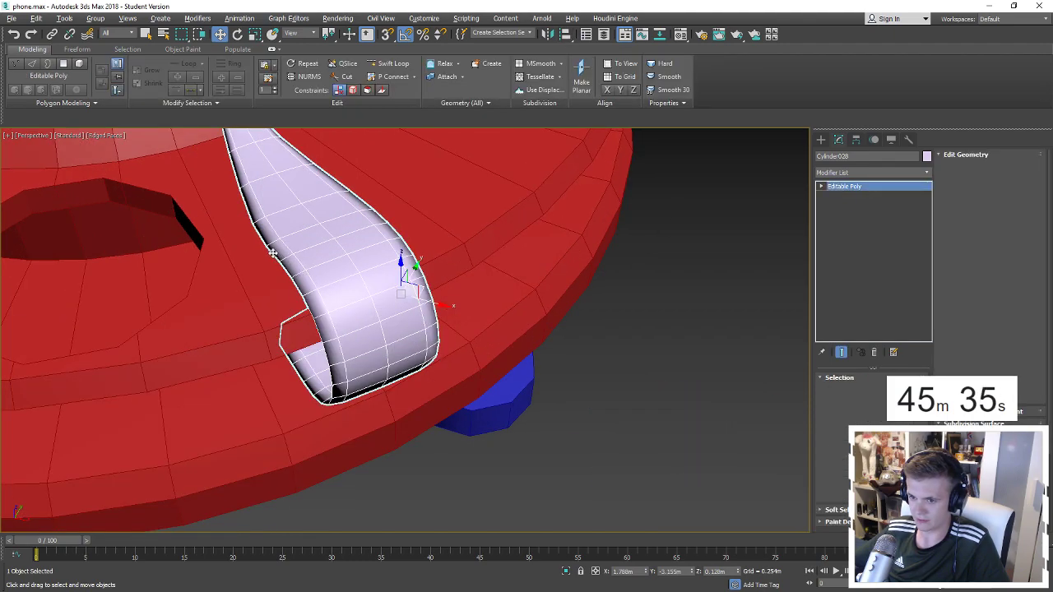
pyautogui.press('2')
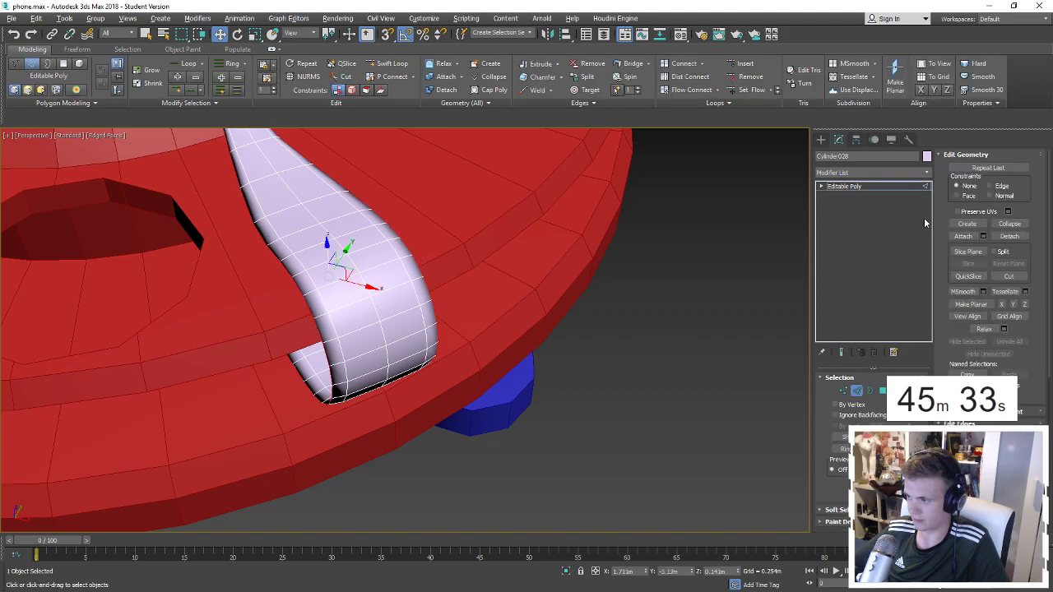
pyautogui.hotkey('ctrl', 'shift', 'c')
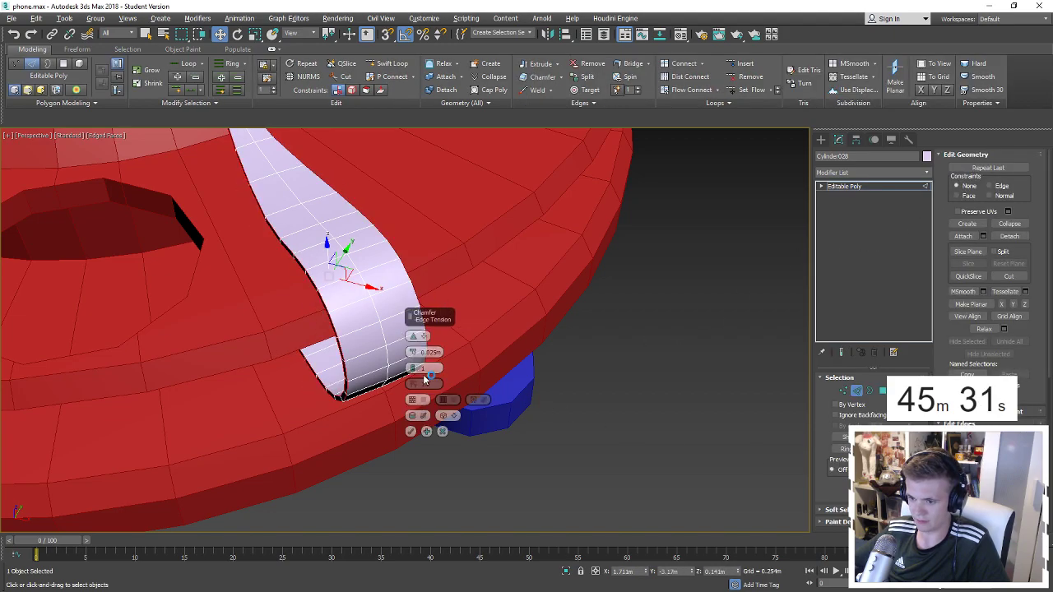
pyautogui.keyDown('alt'); pyautogui.moveTo(335, 338); pyautogui.dragTo(425, 436, button='middle'); pyautogui.keyUp('alt')
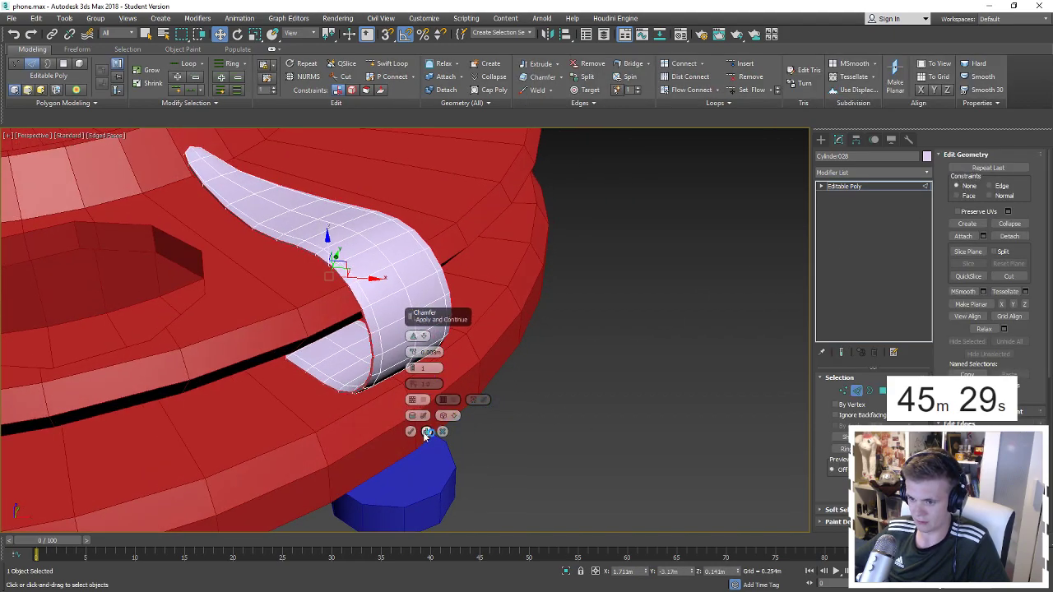
pyautogui.click(411, 432)
# Remove the middle edge loop from the dial's hook.
pyautogui.doubleClick(396, 277)
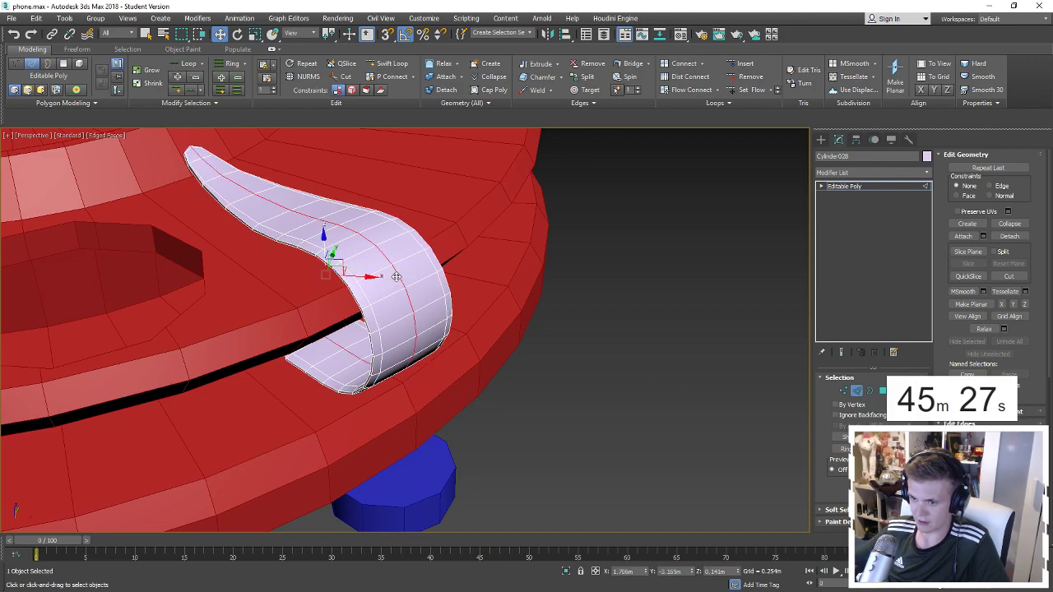
pyautogui.hotkey('ctrl', 'BackSpace')
pyautogui.keyDown('alt'); pyautogui.moveTo(437, 296); pyautogui.dragTo(453, 277, button='middle'); pyautogui.keyUp('alt')
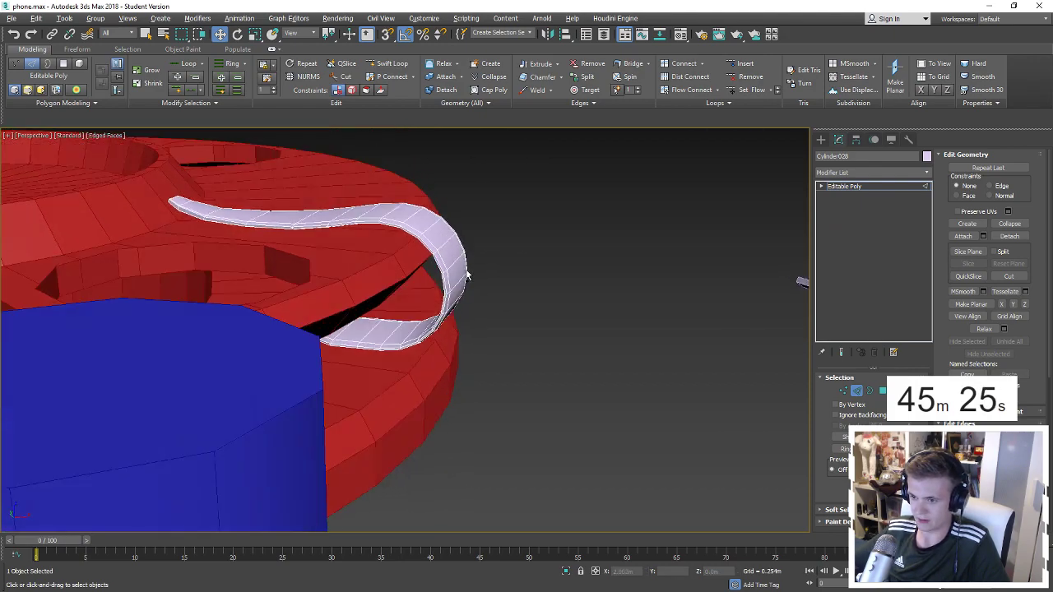
pyautogui.scroll(-5, 453, 277)
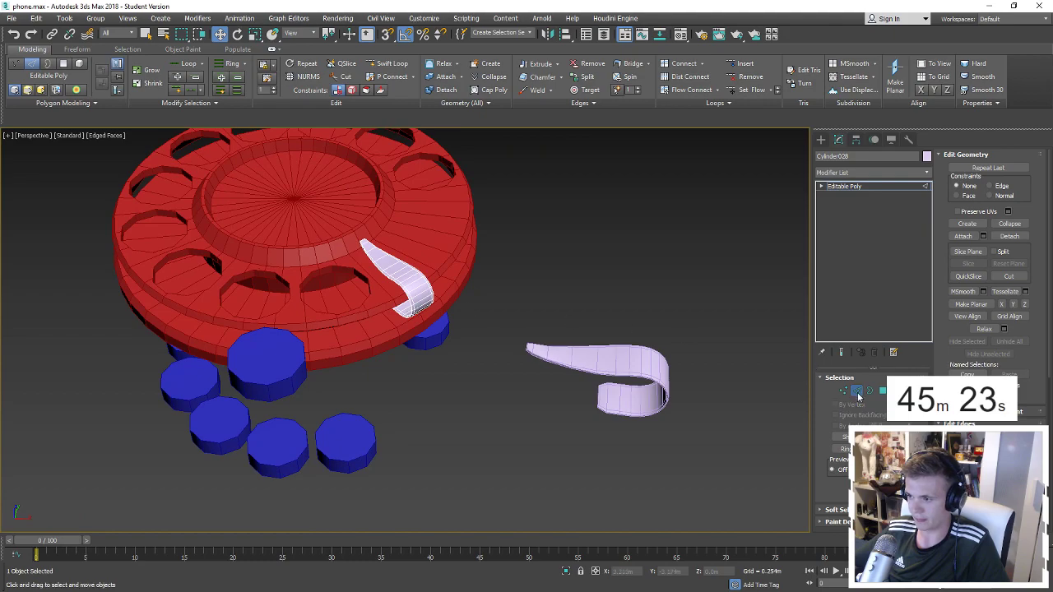
pyautogui.click(856, 391)
pyautogui.click(337, 438)
pyautogui.moveTo(338, 438)
pyautogui.keyDown('alt'); pyautogui.mouseDown(button='middle')
pyautogui.moveTo(312, 381)
pyautogui.moveTo(419, 351)
pyautogui.mouseUp(button='middle'); pyautogui.keyUp('alt')
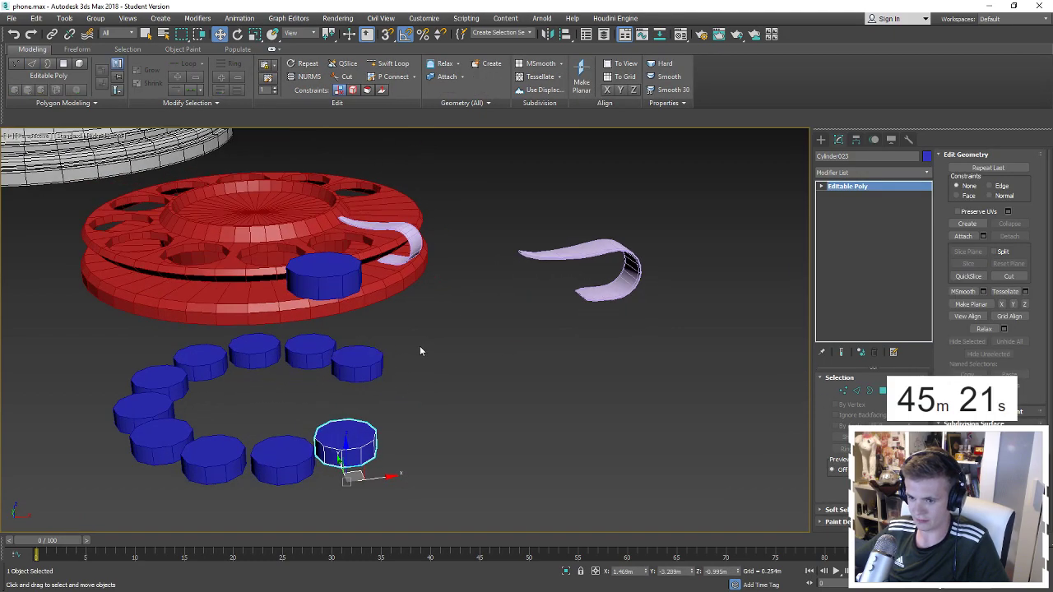
# Delete the blue cylinders and set the dial and hook's object colour to black.
pyautogui.moveTo(172, 500); pyautogui.dragTo(173, 500)
pyautogui.press('Delete')
pyautogui.press('Delete')
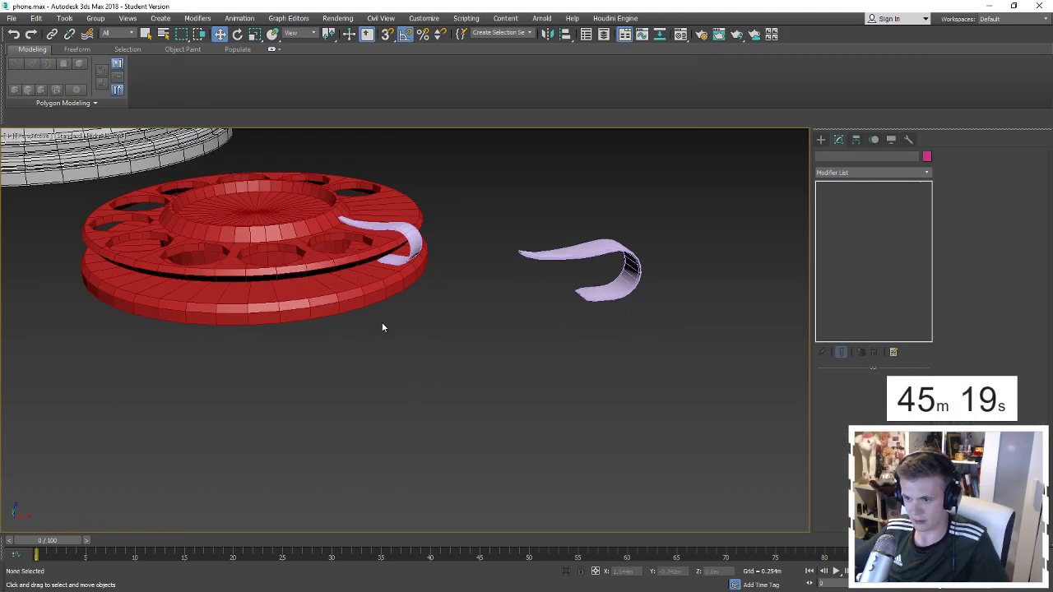
pyautogui.keyDown('alt'); pyautogui.moveTo(382, 321); pyautogui.dragTo(417, 393, button='middle'); pyautogui.keyUp('alt')
pyautogui.moveTo(444, 462); pyautogui.dragTo(397, 397)
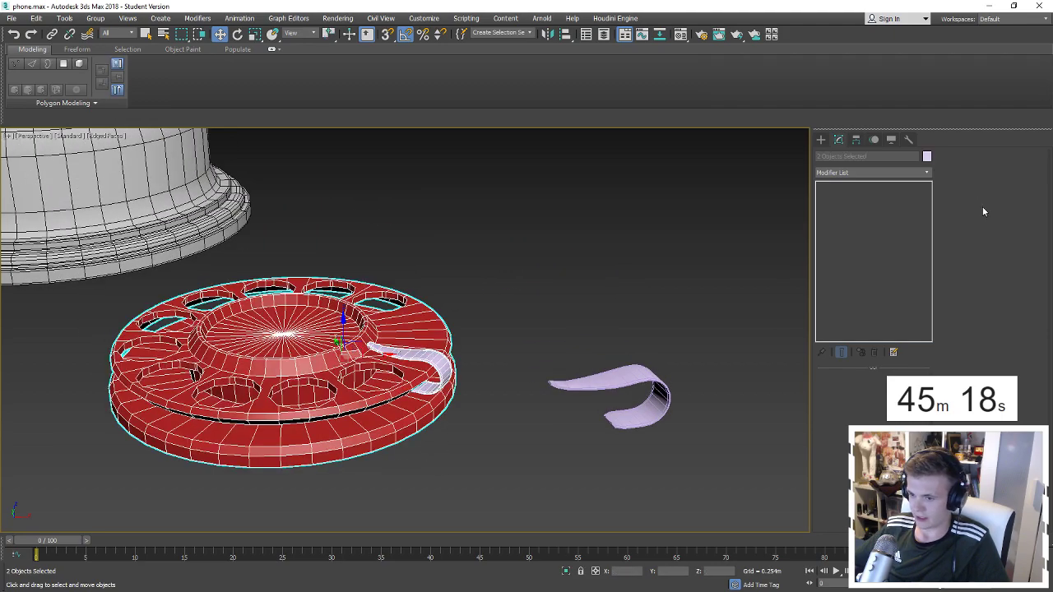
pyautogui.click(927, 155)
pyautogui.click(580, 361)
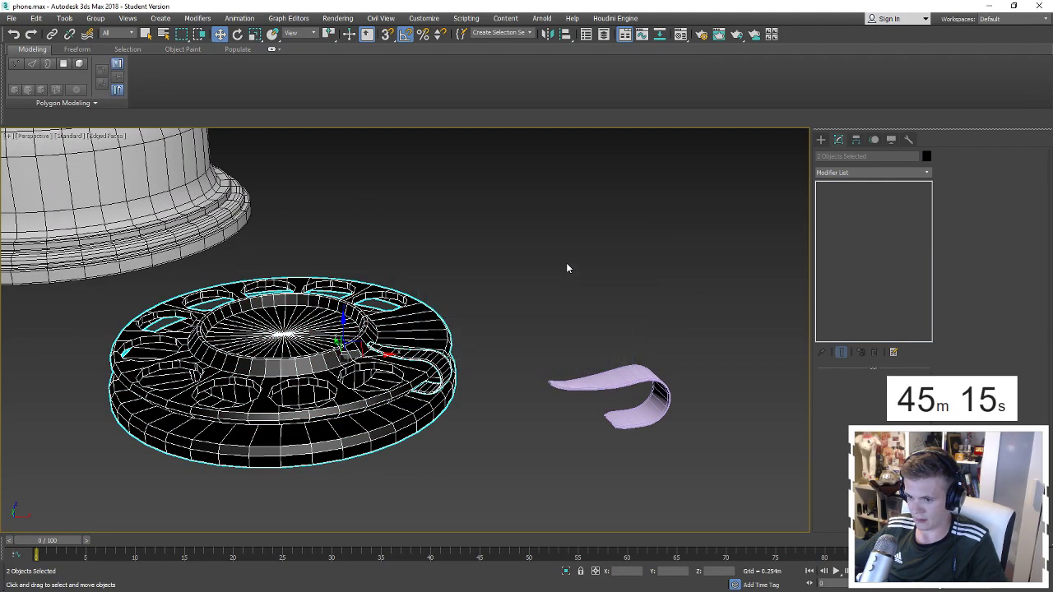
pyautogui.keyDown('alt'); pyautogui.moveTo(565, 262); pyautogui.dragTo(520, 312, button='middle'); pyautogui.keyUp('alt')
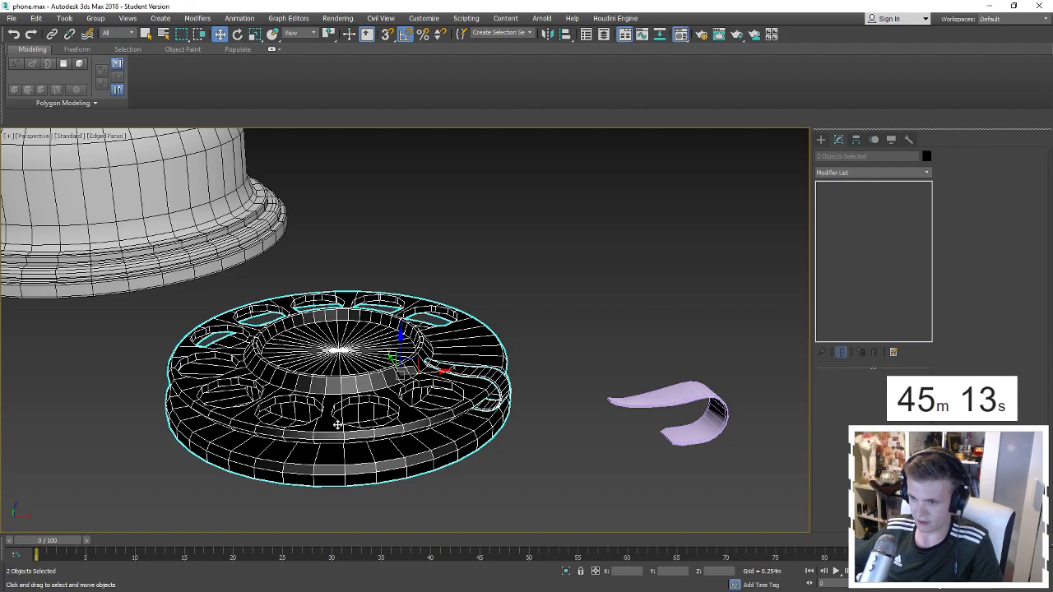
# Assign the grey default material to the dial and hook, then reselect the dial.
pyautogui.press('m')
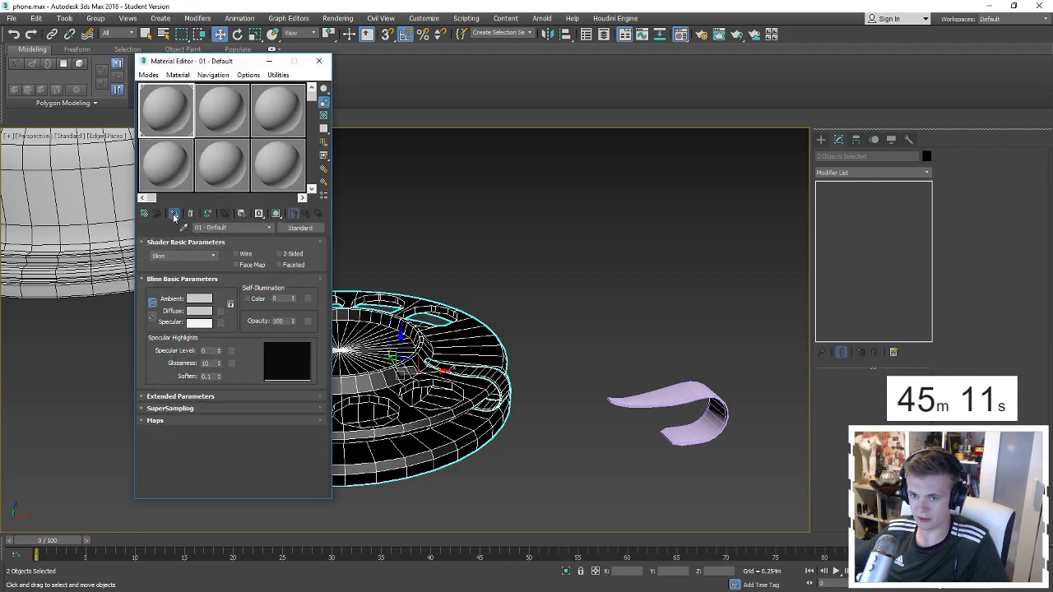
pyautogui.click(174, 214)
pyautogui.click(319, 61)
pyautogui.keyDown('alt'); pyautogui.moveTo(589, 375); pyautogui.dragTo(561, 421, button='middle'); pyautogui.keyUp('alt')
pyautogui.click(519, 439)
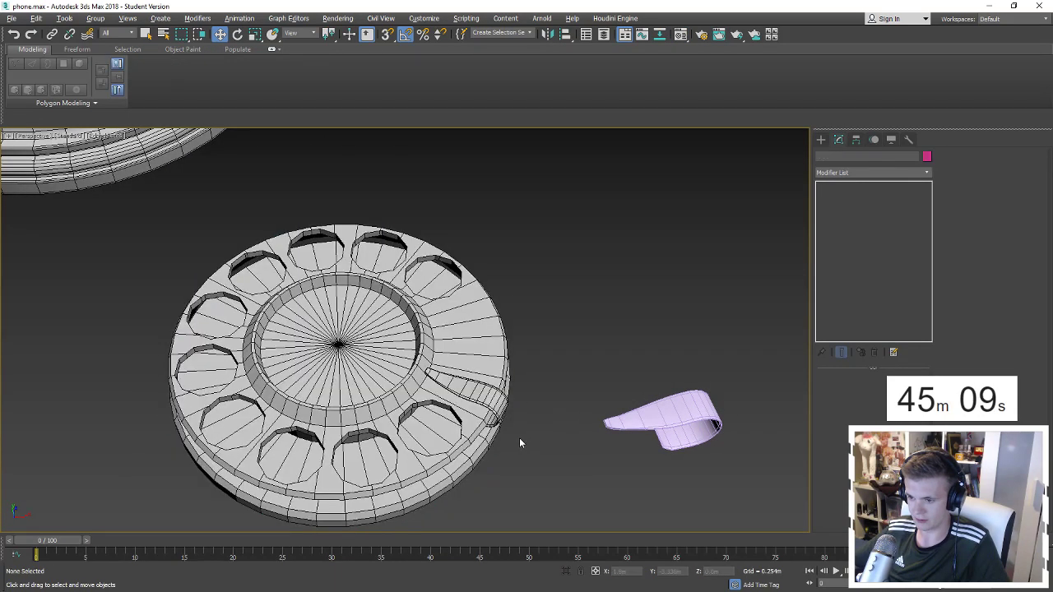
pyautogui.click(498, 436)
pyautogui.rightClick(481, 441)
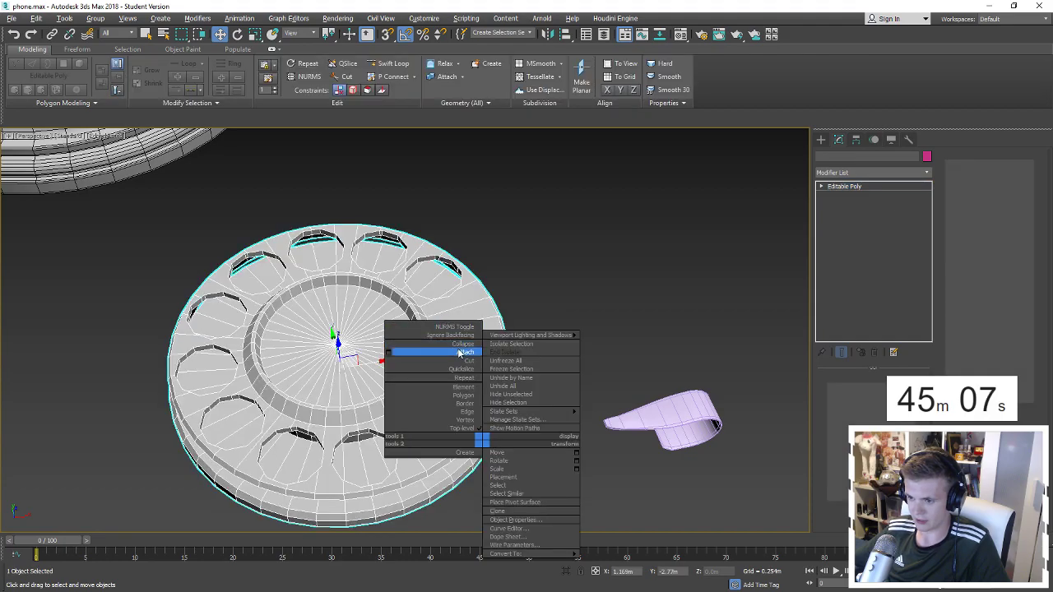
# Move the dial aside and Shift-drag an Instance clone of it onto the bowl.
pyautogui.click(458, 350)
pyautogui.scroll(-3, 354, 337)
pyautogui.moveTo(353, 337)
pyautogui.mouseDown(button='middle')
pyautogui.moveTo(427, 404)
pyautogui.moveTo(501, 386)
pyautogui.mouseUp(button='middle')
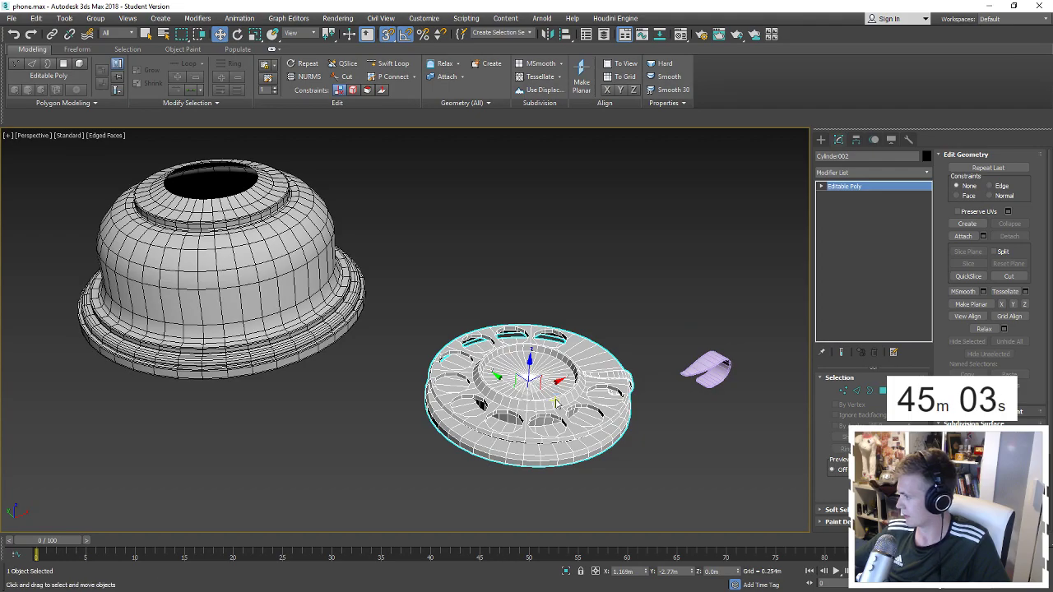
pyautogui.scroll(4, 555, 402)
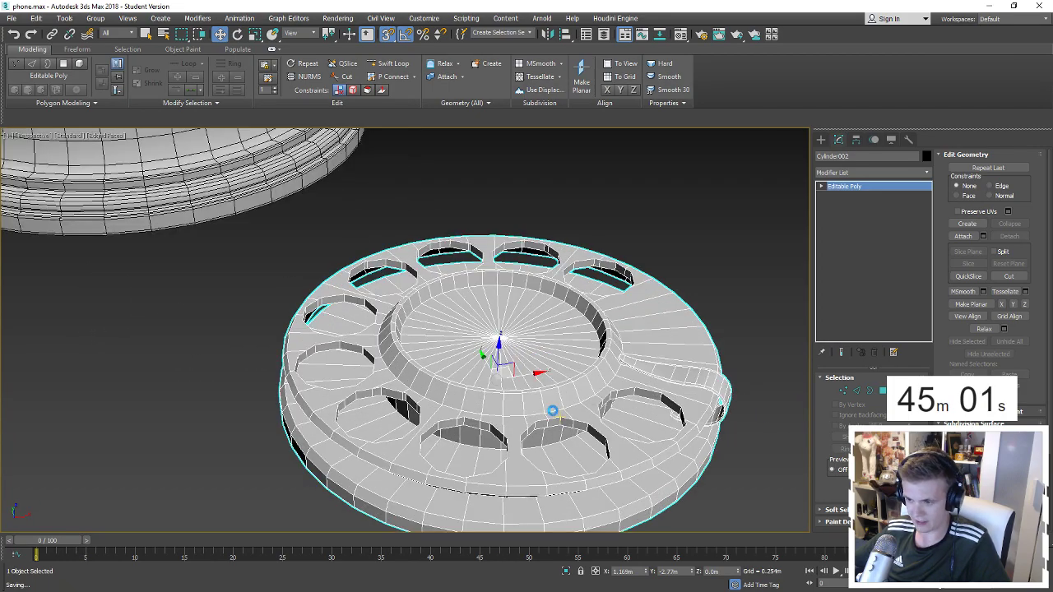
pyautogui.moveTo(551, 410)
pyautogui.keyDown('alt'); pyautogui.mouseDown(button='middle')
pyautogui.moveTo(558, 384)
pyautogui.moveTo(556, 415)
pyautogui.moveTo(549, 380)
pyautogui.mouseUp(button='middle'); pyautogui.keyUp('alt')
pyautogui.scroll(-3, 556, 418)
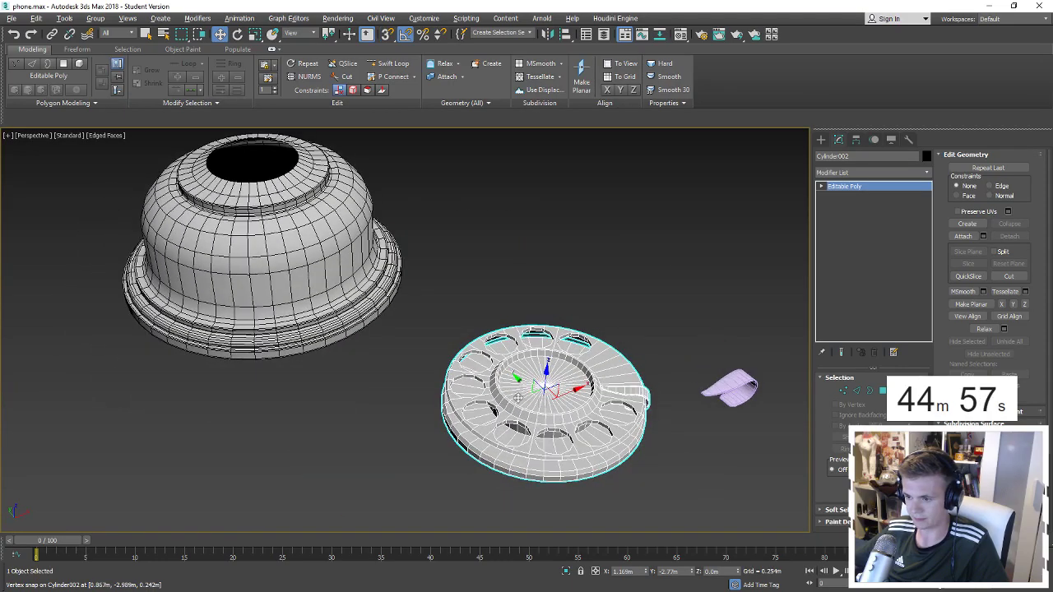
pyautogui.moveTo(546, 377); pyautogui.dragTo(613, 290)
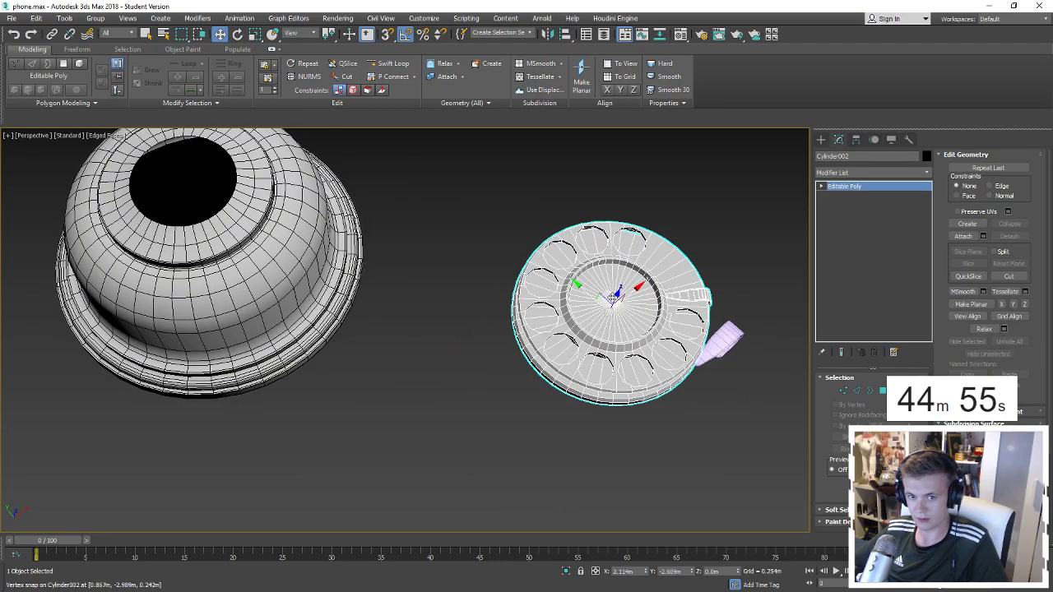
pyautogui.keyDown('alt'); pyautogui.moveTo(613, 298); pyautogui.dragTo(606, 286, button='middle'); pyautogui.keyUp('alt')
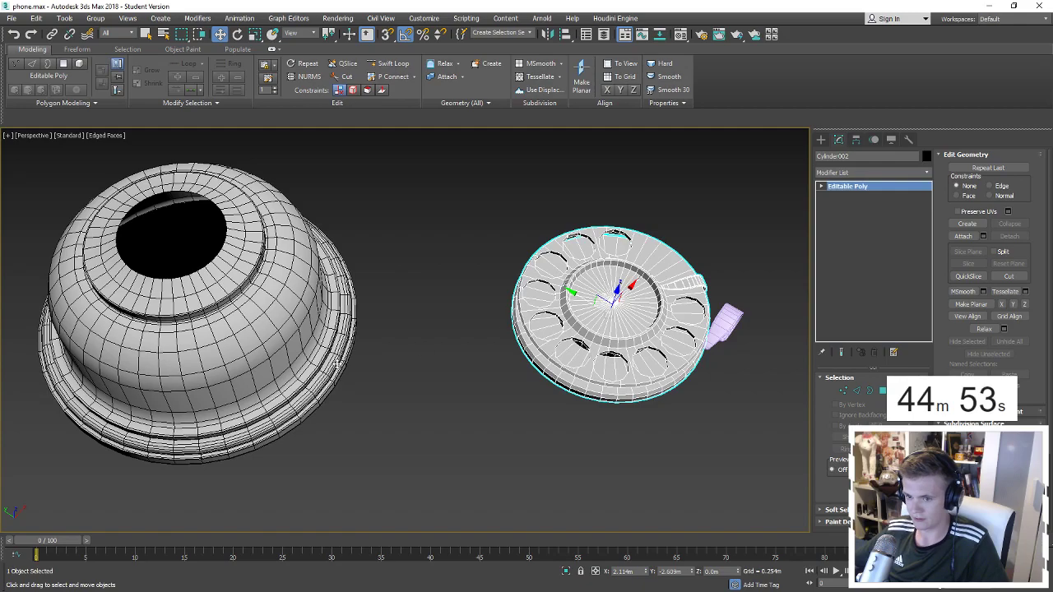
pyautogui.keyDown('shift'); pyautogui.moveTo(612, 296); pyautogui.dragTo(310, 374); pyautogui.keyUp('shift')
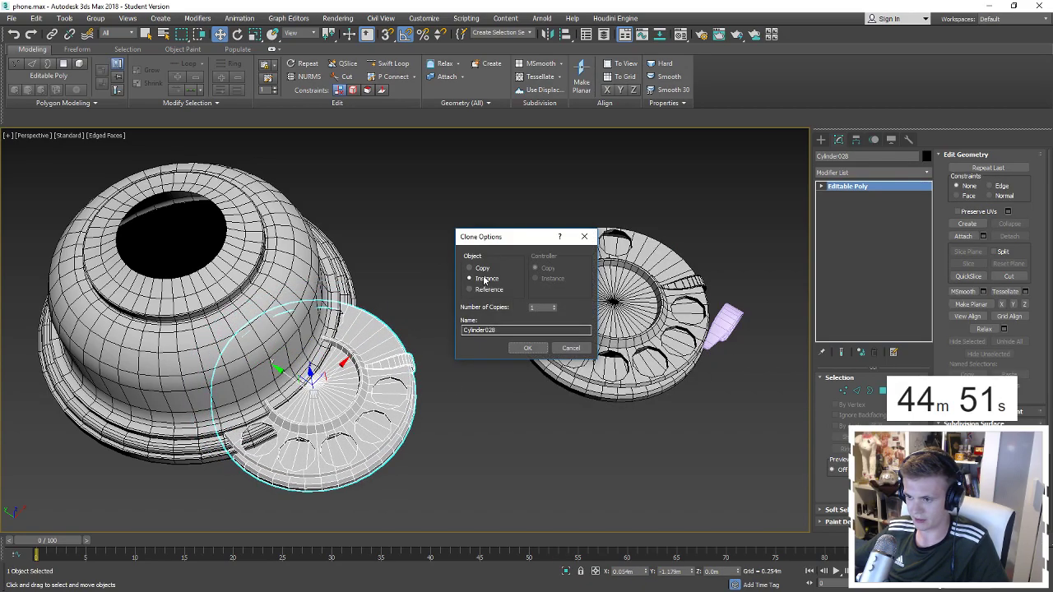
# Create the instance Cylinder028 and move it, tilted upright, onto the dome's front.
pyautogui.click(528, 349)
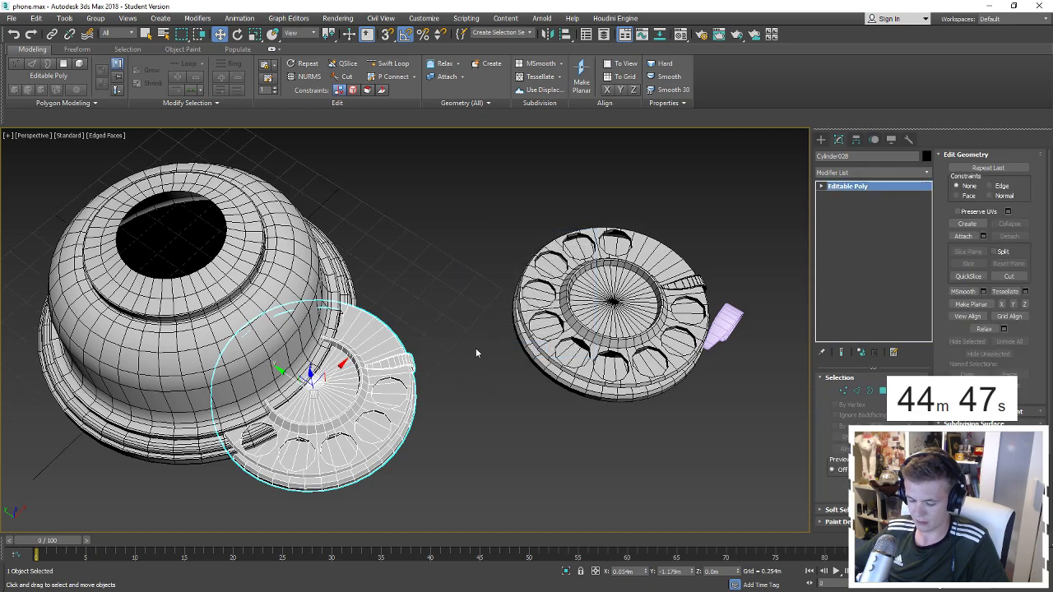
pyautogui.keyDown('alt'); pyautogui.moveTo(473, 356); pyautogui.dragTo(335, 320, button='middle'); pyautogui.keyUp('alt')
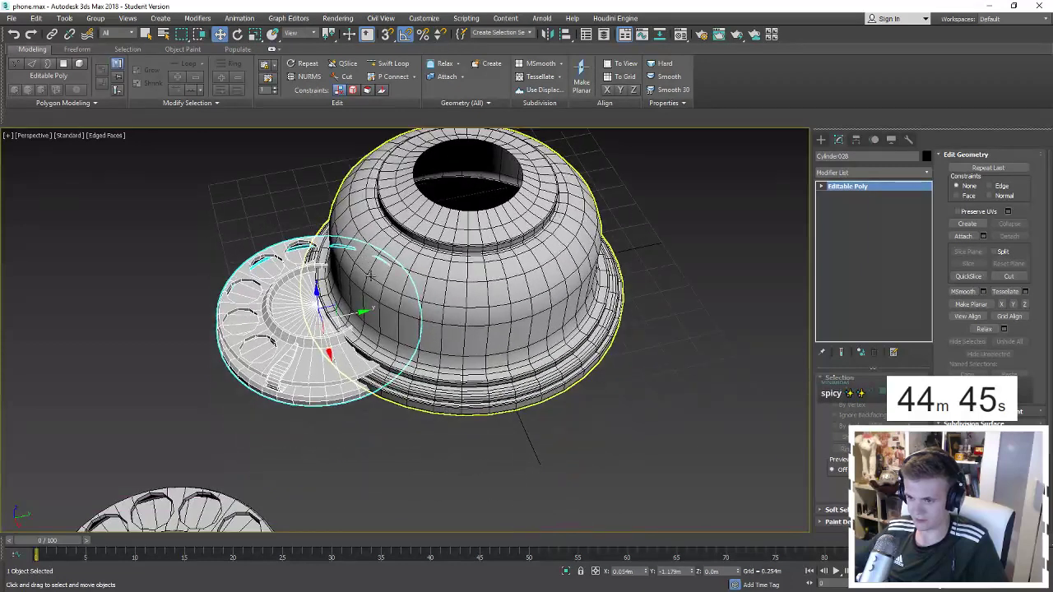
pyautogui.moveTo(338, 321)
pyautogui.mouseDown()
pyautogui.moveTo(588, 446)
pyautogui.moveTo(560, 415)
pyautogui.moveTo(567, 387)
pyautogui.mouseUp()
pyautogui.press('e')
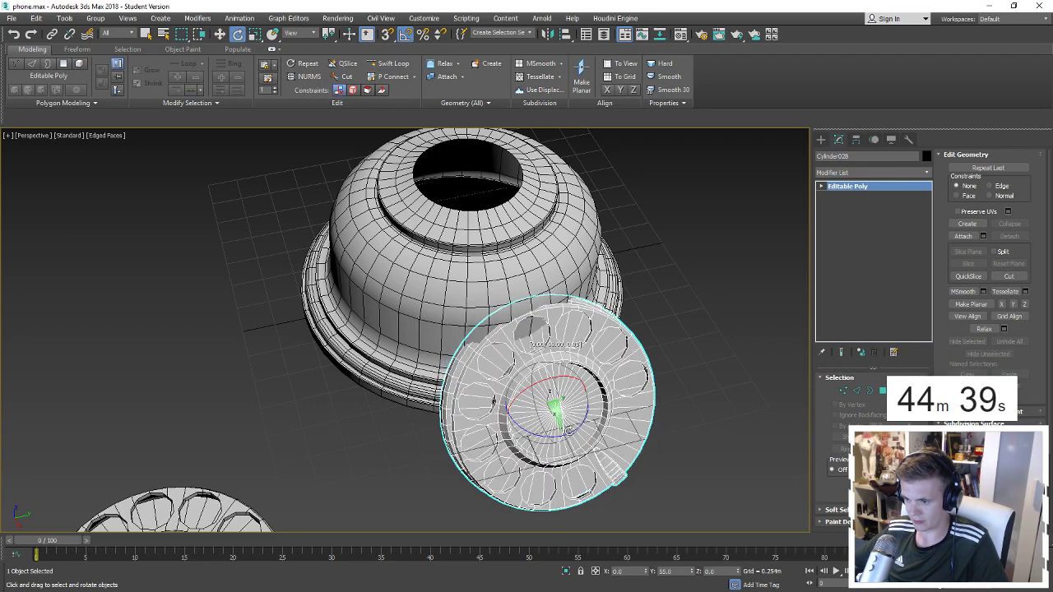
pyautogui.press('w')
pyautogui.keyDown('alt'); pyautogui.moveTo(559, 395); pyautogui.dragTo(561, 400, button='middle'); pyautogui.keyUp('alt')
pyautogui.moveTo(562, 400); pyautogui.dragTo(485, 305)
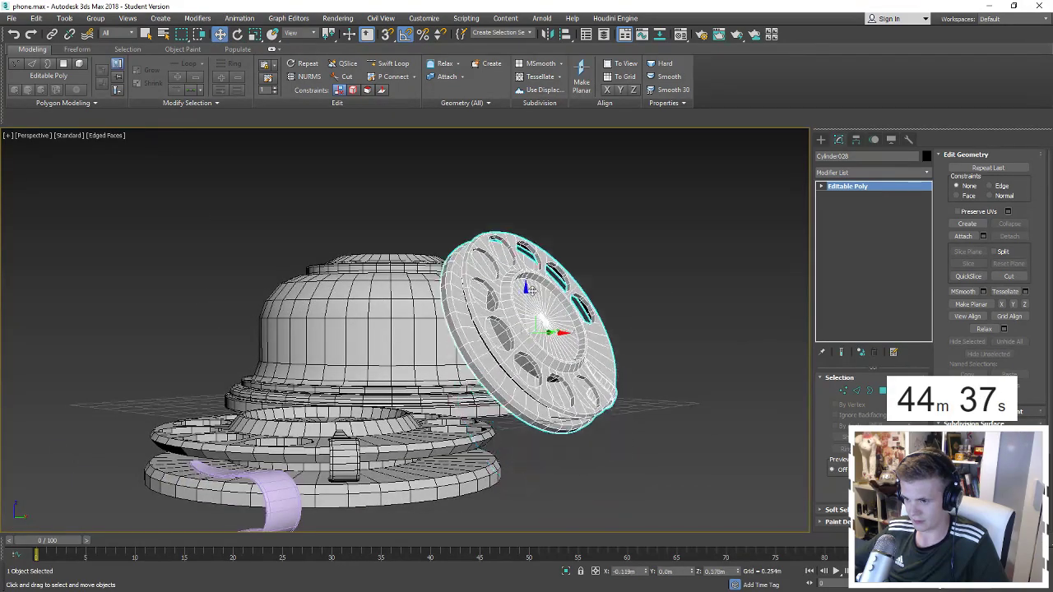
pyautogui.moveTo(485, 305)
pyautogui.keyDown('alt'); pyautogui.mouseDown(button='middle')
pyautogui.moveTo(439, 306)
pyautogui.moveTo(486, 301)
pyautogui.mouseUp(button='middle'); pyautogui.keyUp('alt')
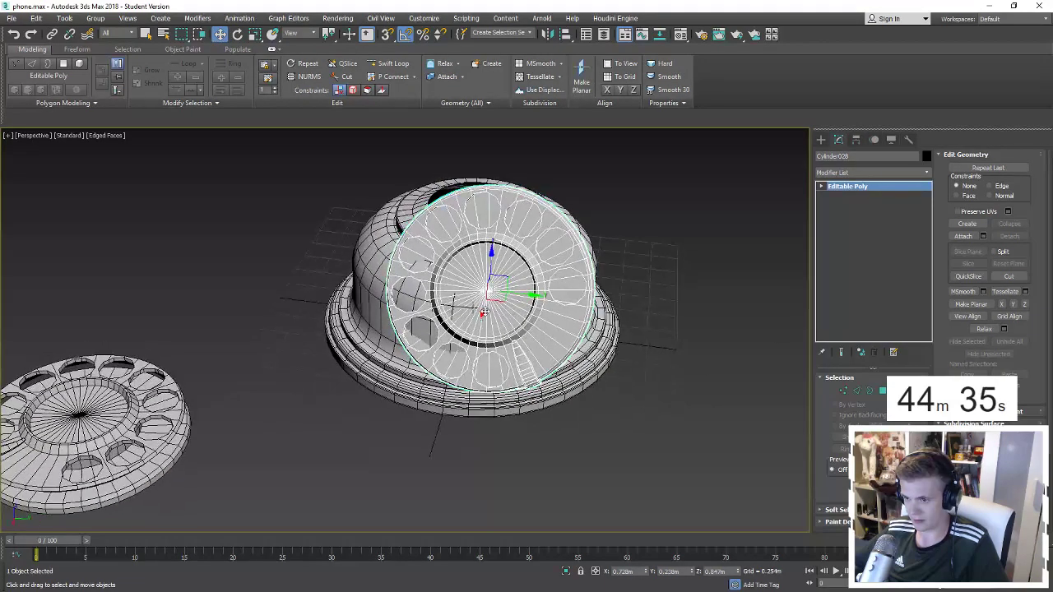
# Snap the copied dial to the dome's front centre and shrink it uniformly.
pyautogui.press('s')
pyautogui.moveTo(485, 301); pyautogui.dragTo(455, 296)
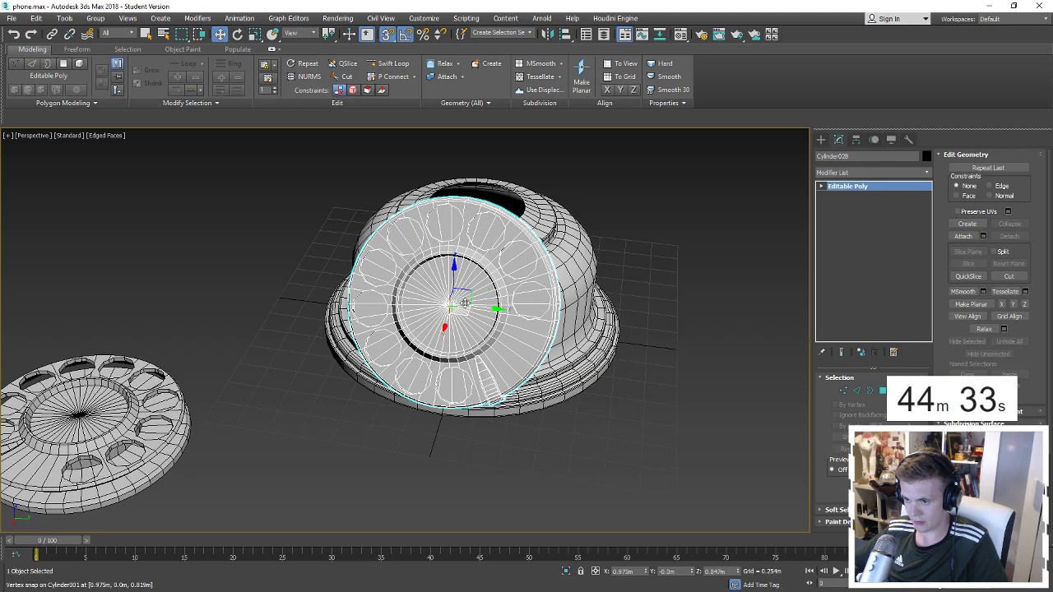
pyautogui.keyDown('alt'); pyautogui.moveTo(465, 303); pyautogui.dragTo(460, 312, button='middle'); pyautogui.keyUp('alt')
pyautogui.press('r')
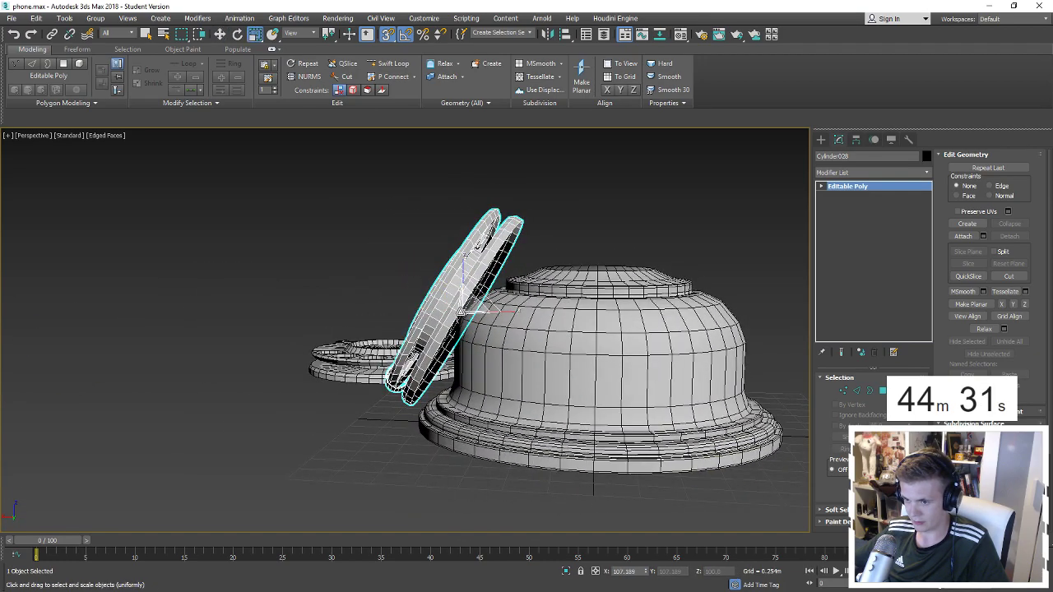
pyautogui.moveTo(461, 313); pyautogui.dragTo(468, 326)
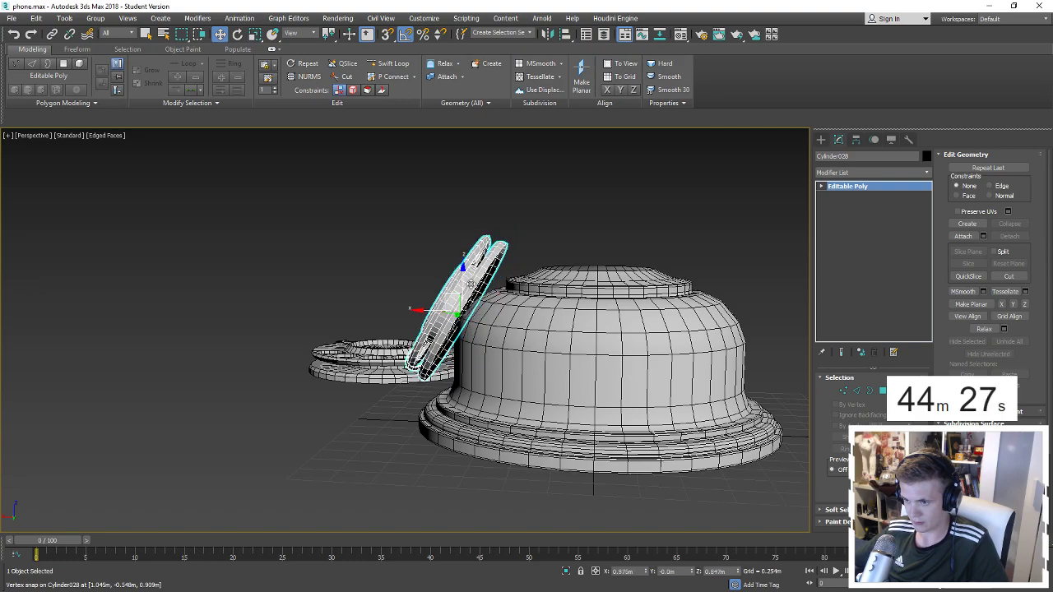
pyautogui.moveTo(453, 293)
pyautogui.keyDown('alt'); pyautogui.mouseDown(button='middle')
pyautogui.moveTo(570, 273)
pyautogui.moveTo(697, 295)
pyautogui.mouseUp(button='middle'); pyautogui.keyUp('alt')
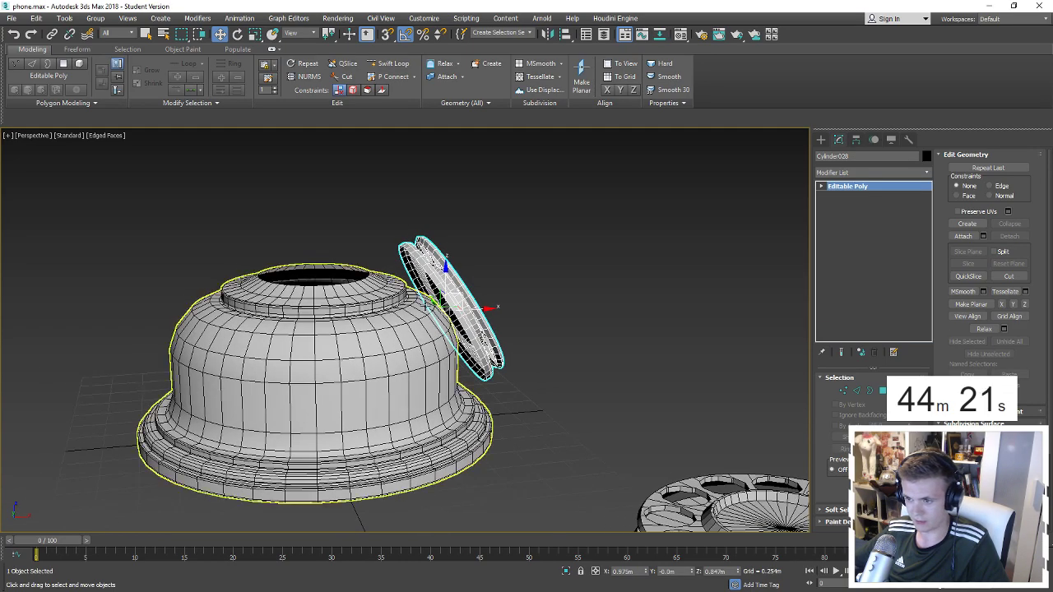
pyautogui.scroll(4, 455, 281)
# Push the tilted dial's back edge loop into the dome, then return to object level.
pyautogui.press('2')
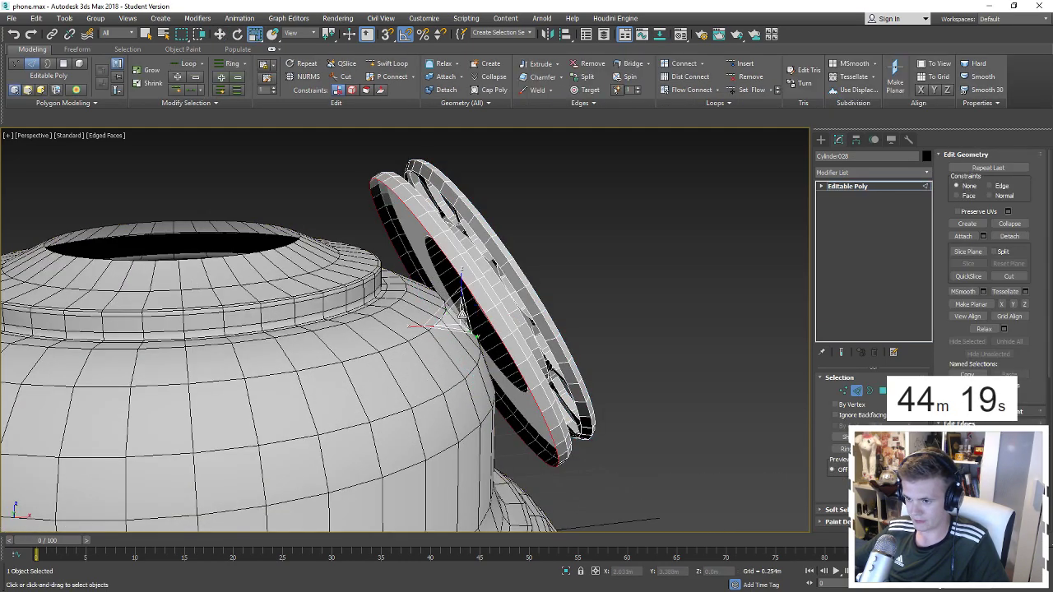
pyautogui.doubleClick(456, 347)
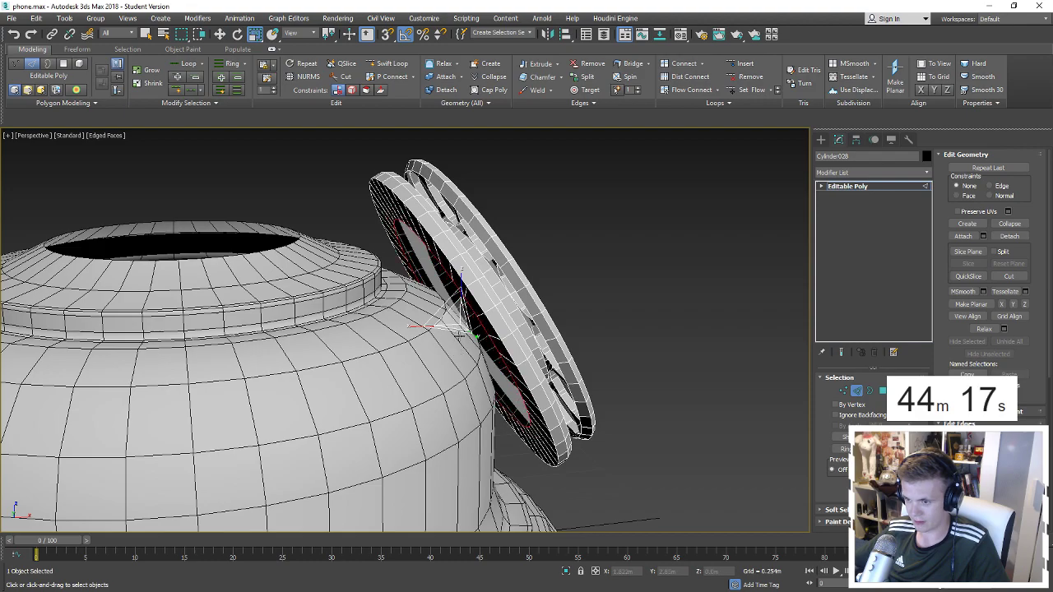
pyautogui.press('w')
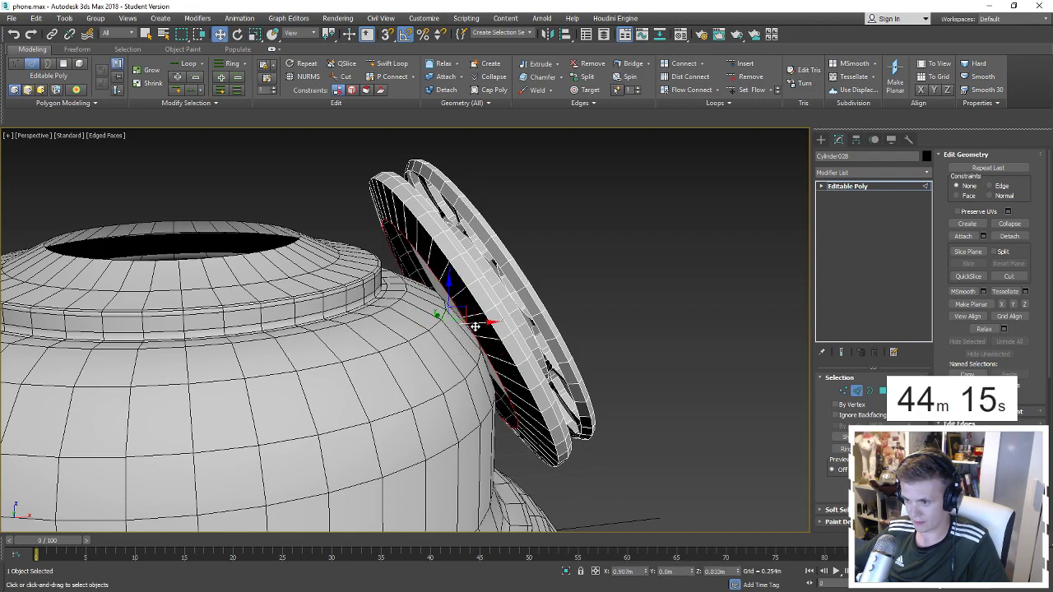
pyautogui.moveTo(486, 323)
pyautogui.keyDown('alt'); pyautogui.mouseDown(button='middle')
pyautogui.moveTo(466, 313)
pyautogui.moveTo(609, 327)
pyautogui.mouseUp(button='middle'); pyautogui.keyUp('alt')
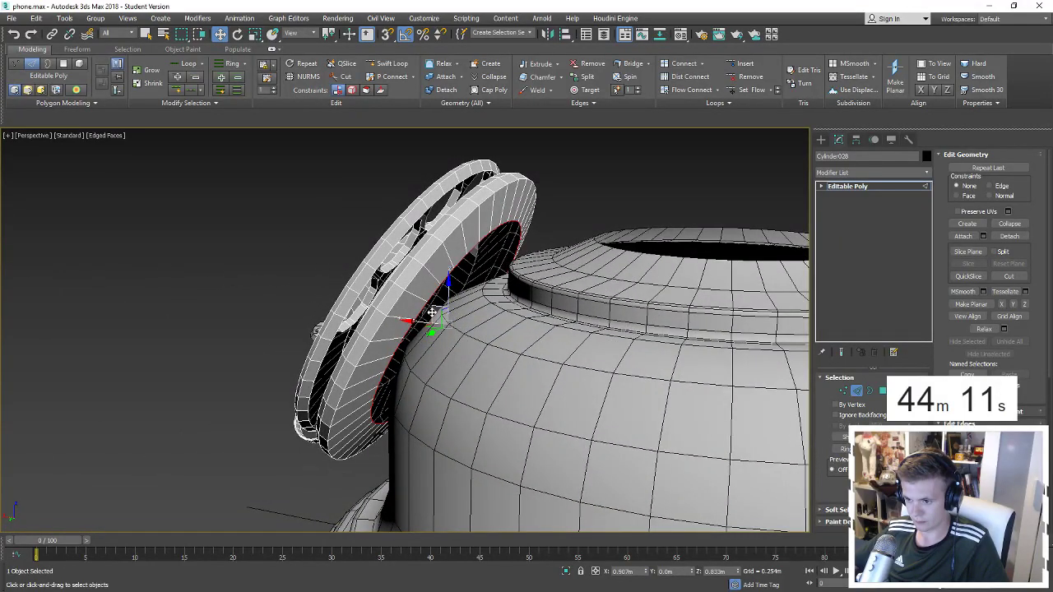
pyautogui.moveTo(430, 312); pyautogui.dragTo(485, 346)
pyautogui.press('r')
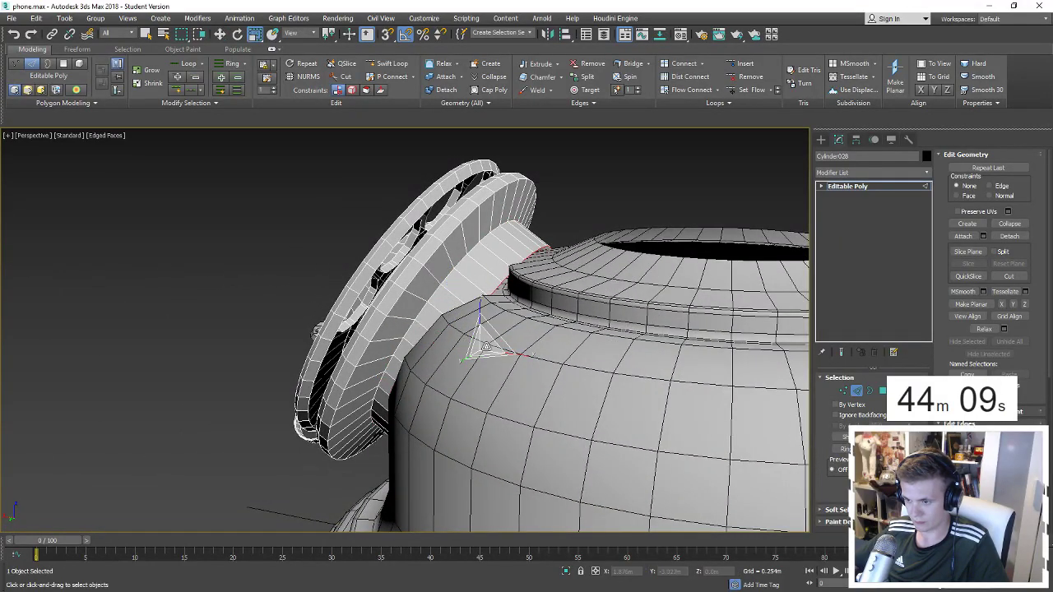
pyautogui.press('w')
pyautogui.keyDown('alt'); pyautogui.moveTo(486, 346); pyautogui.dragTo(461, 357, button='middle'); pyautogui.keyUp('alt')
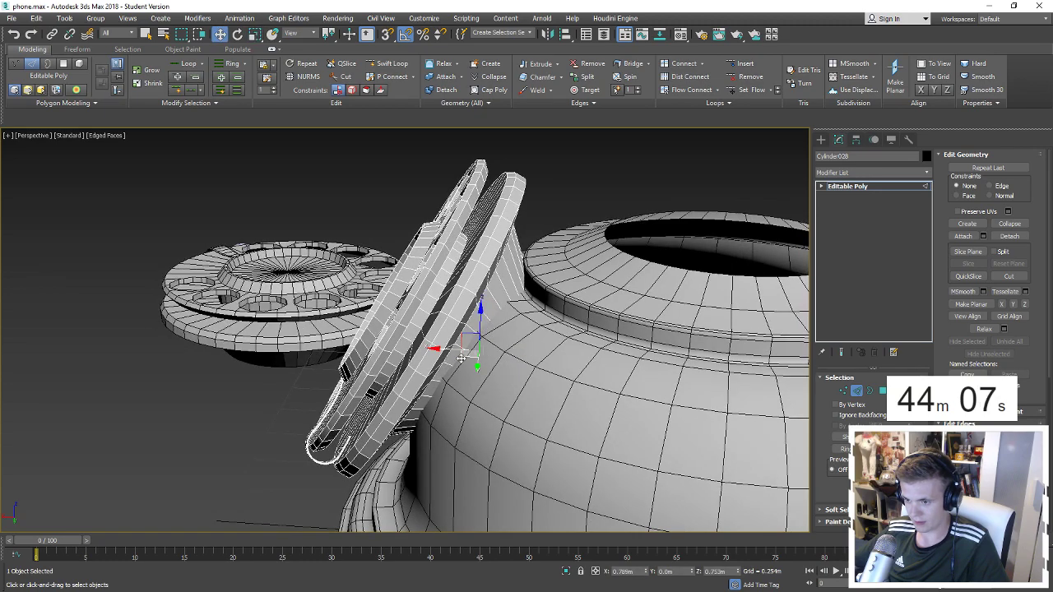
pyautogui.moveTo(461, 357); pyautogui.dragTo(443, 350)
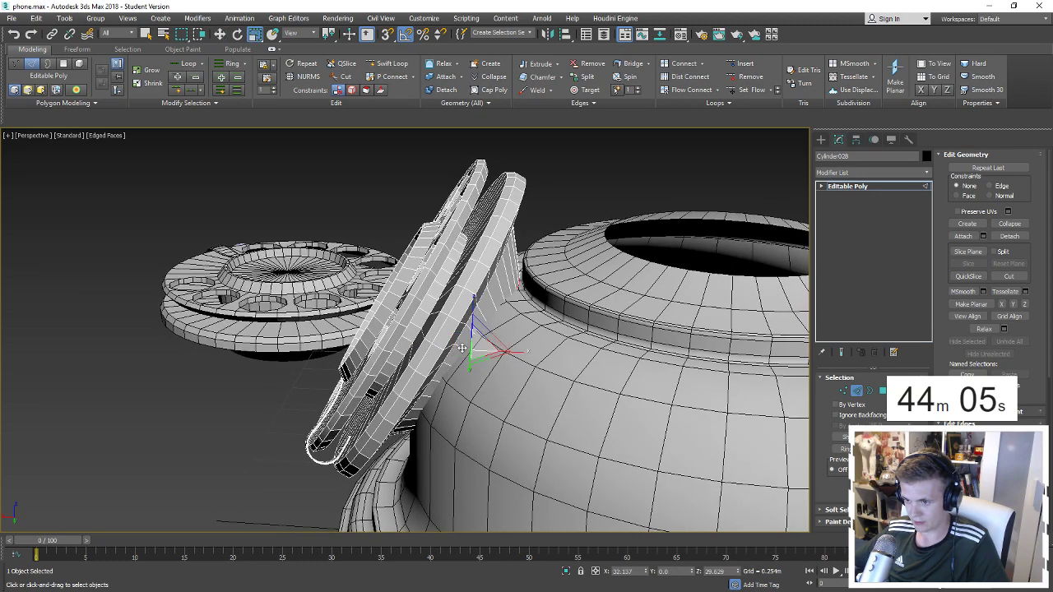
pyautogui.press('w')
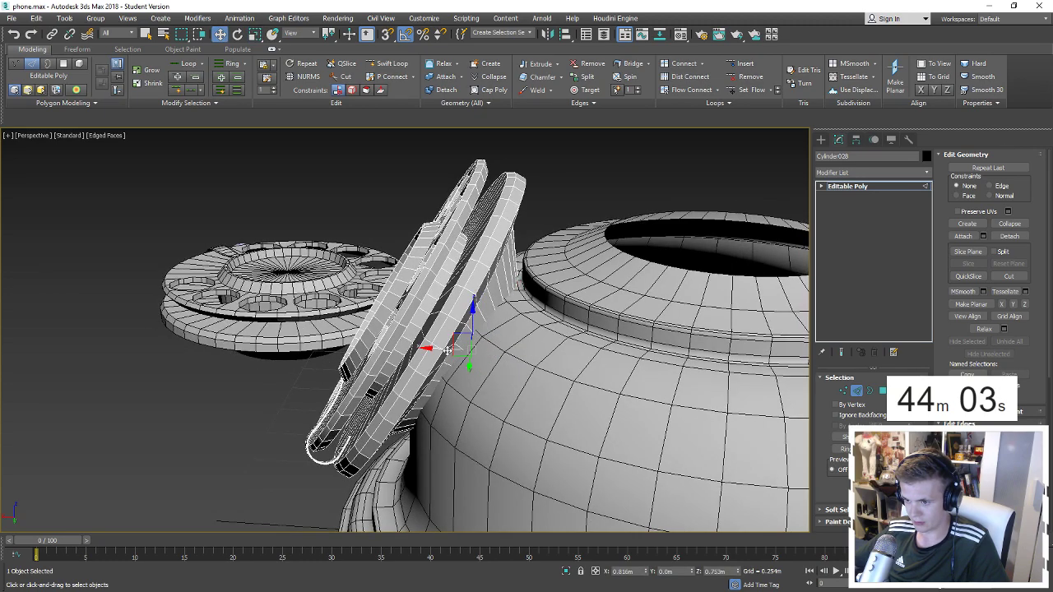
pyautogui.keyDown('alt'); pyautogui.moveTo(453, 351); pyautogui.dragTo(775, 357, button='middle'); pyautogui.keyUp('alt')
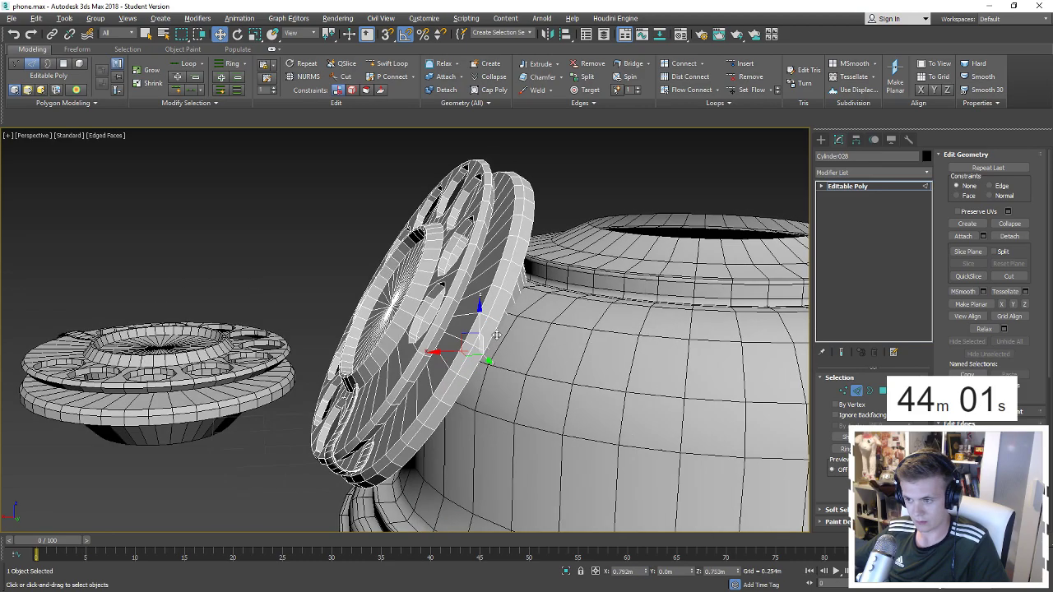
pyautogui.click(857, 392)
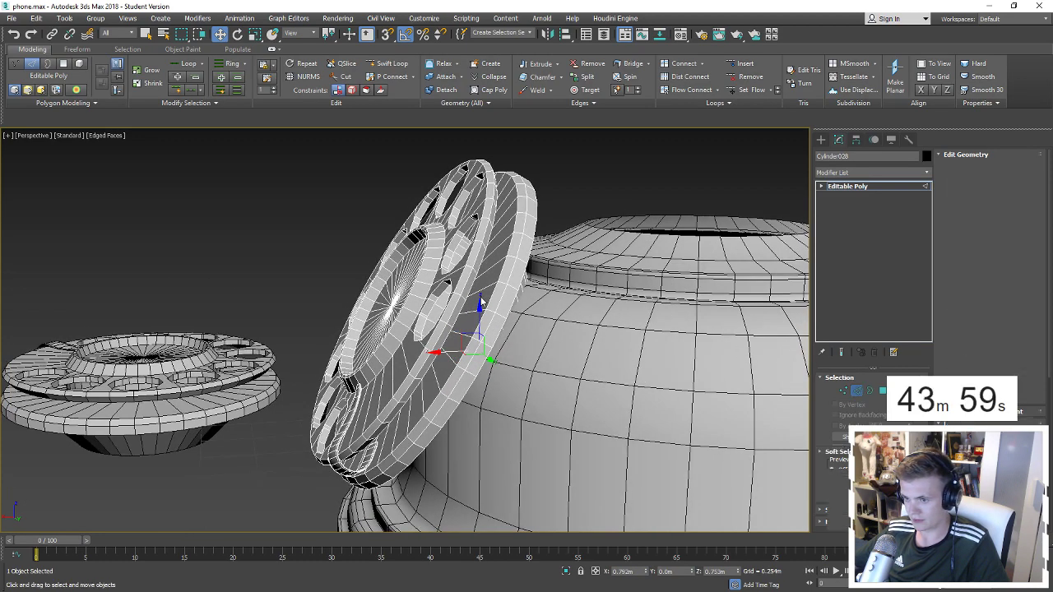
pyautogui.moveTo(493, 288)
pyautogui.keyDown('alt'); pyautogui.mouseDown(button='middle')
pyautogui.moveTo(458, 266)
pyautogui.moveTo(581, 303)
pyautogui.mouseUp(button='middle'); pyautogui.keyUp('alt')
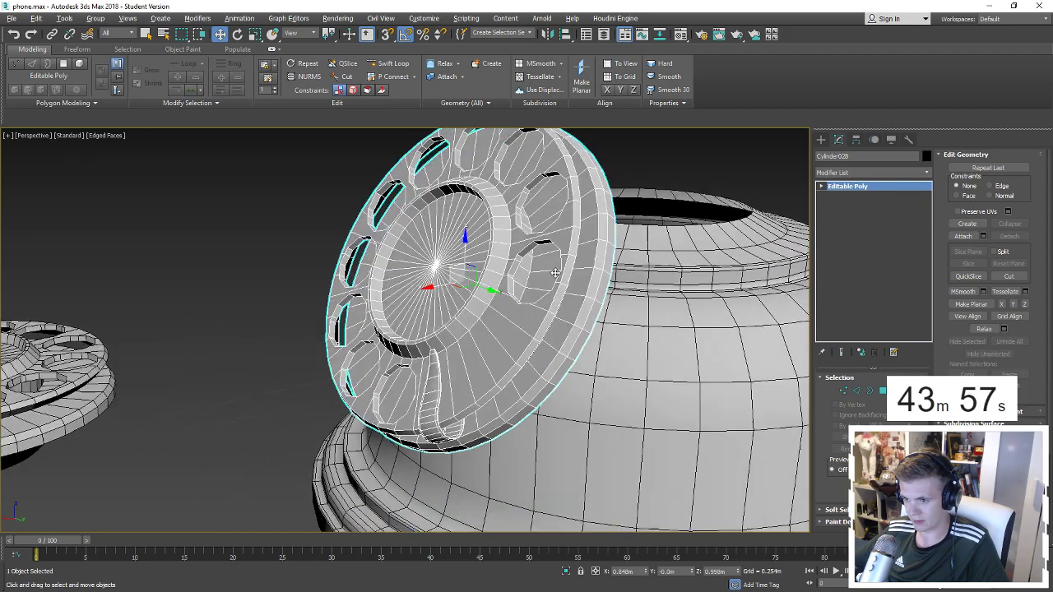
# Rotate the dial -10 degrees about Y so it leans back.
pyautogui.press('e')
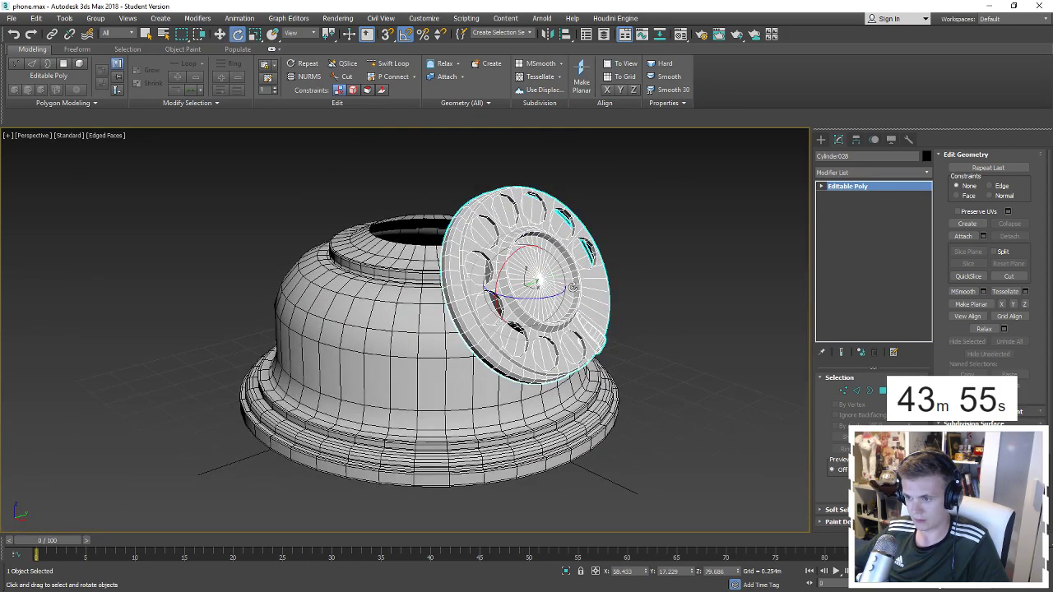
pyautogui.moveTo(553, 275); pyautogui.dragTo(545, 271)
pyautogui.keyDown('alt'); pyautogui.moveTo(563, 278); pyautogui.dragTo(634, 278, button='middle'); pyautogui.keyUp('alt')
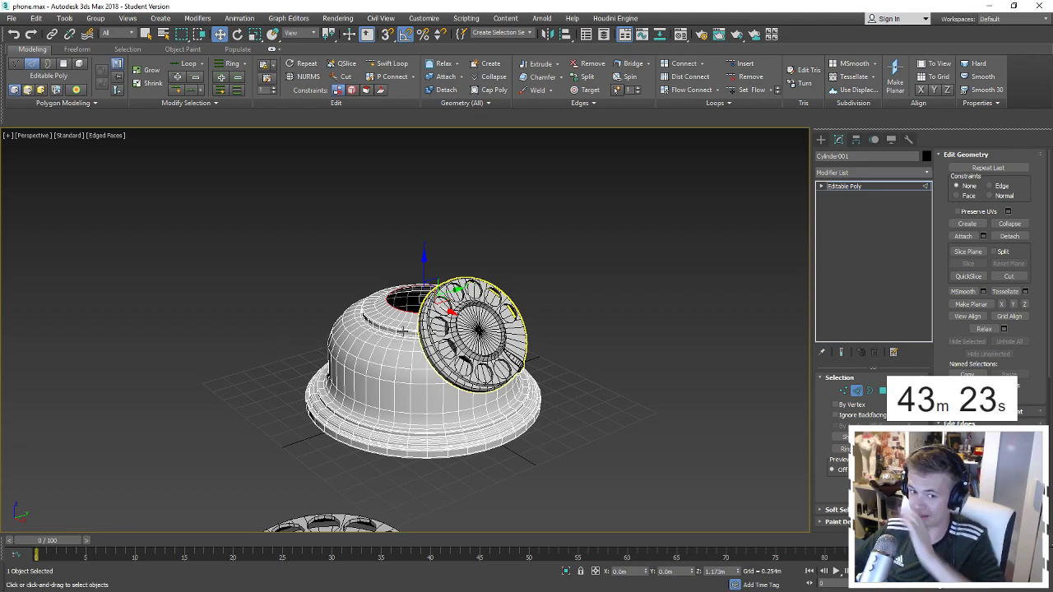
# Shrink the body's top opening loop and pull it up into a tall neck.
pyautogui.keyDown('alt'); pyautogui.moveTo(399, 315); pyautogui.dragTo(442, 291, button='middle'); pyautogui.keyUp('alt')
pyautogui.scroll(4, 442, 291)
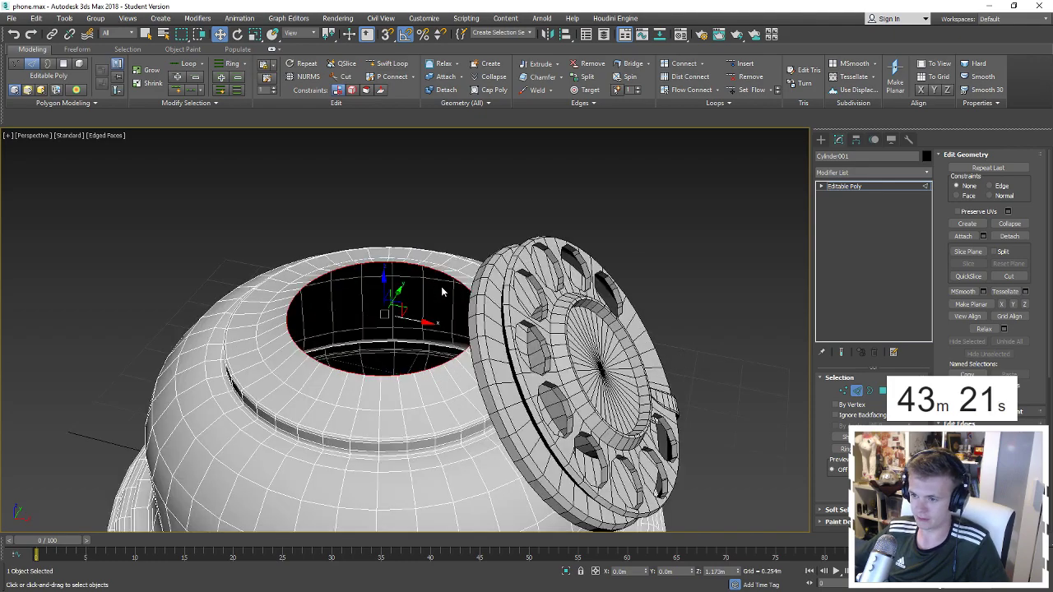
pyautogui.press('r')
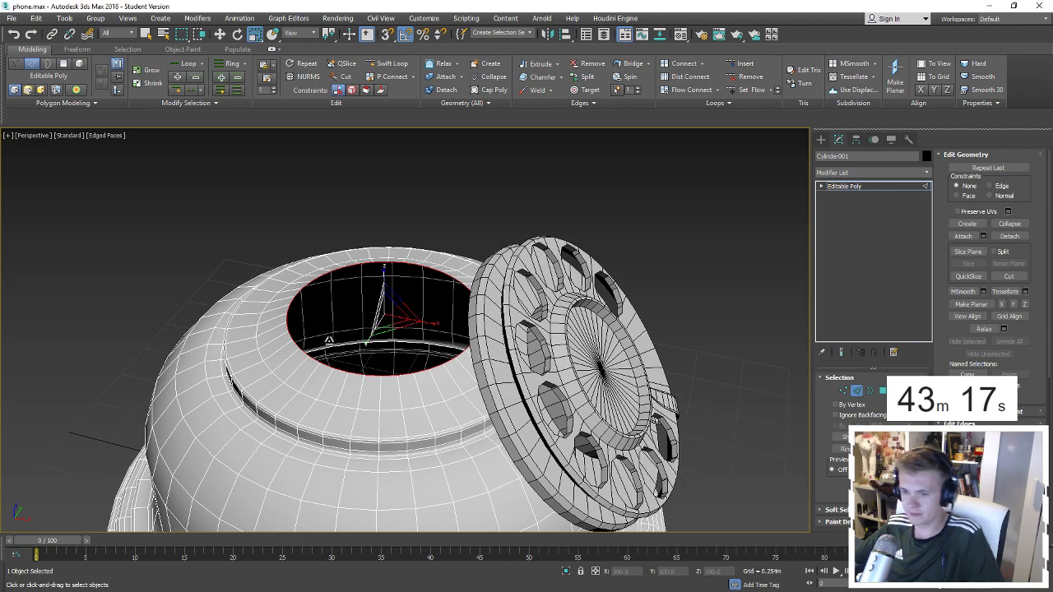
pyautogui.moveTo(378, 328); pyautogui.dragTo(382, 337)
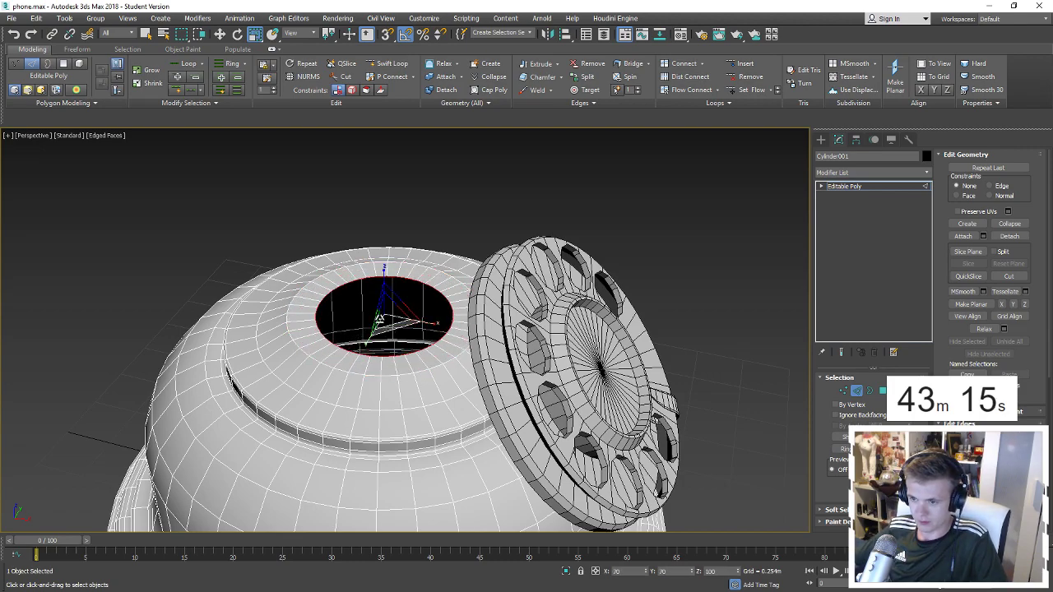
pyautogui.press('w')
pyautogui.moveTo(382, 289); pyautogui.dragTo(380, 205)
# Select the edge loop around the neck's base.
pyautogui.press('2')
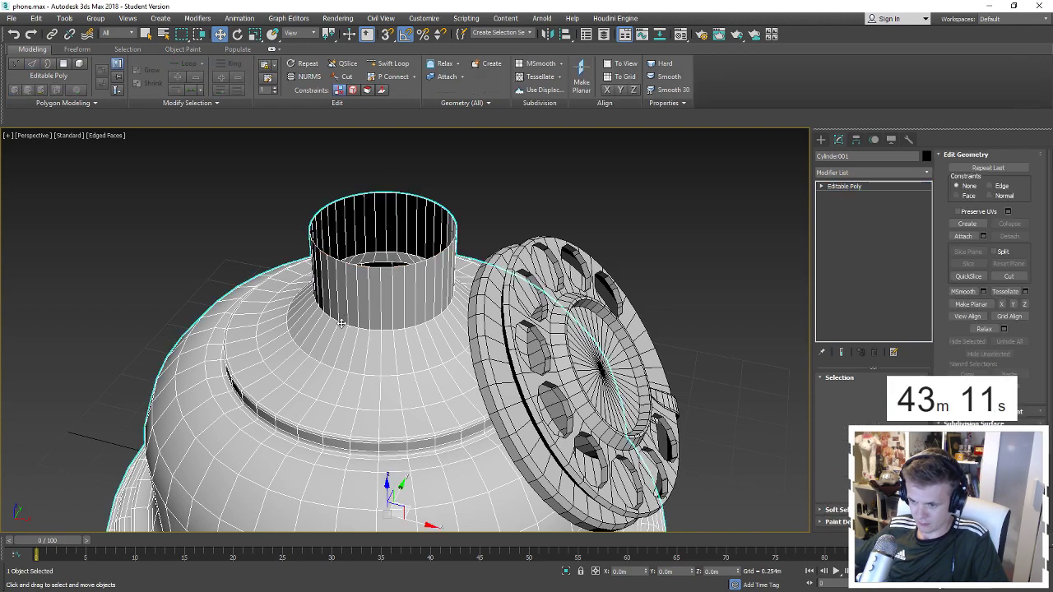
pyautogui.press('2')
pyautogui.click(341, 322)
pyautogui.doubleClick(341, 323)
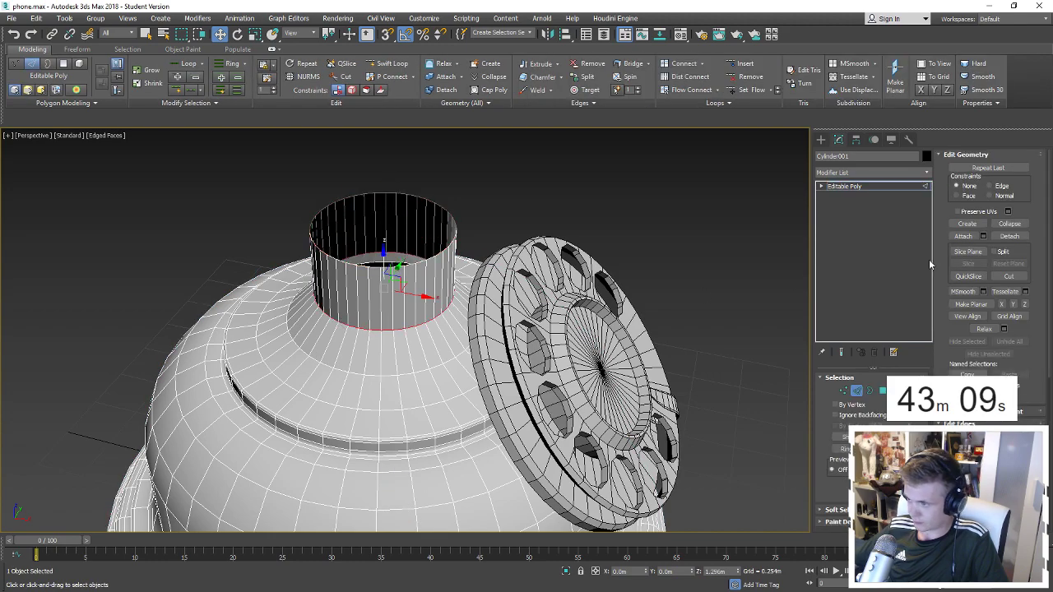
# Chamfer the neck base loop at 0.042m and remove a lower loop on the flare.
pyautogui.hotkey('ctrl', 'shift', 'c')
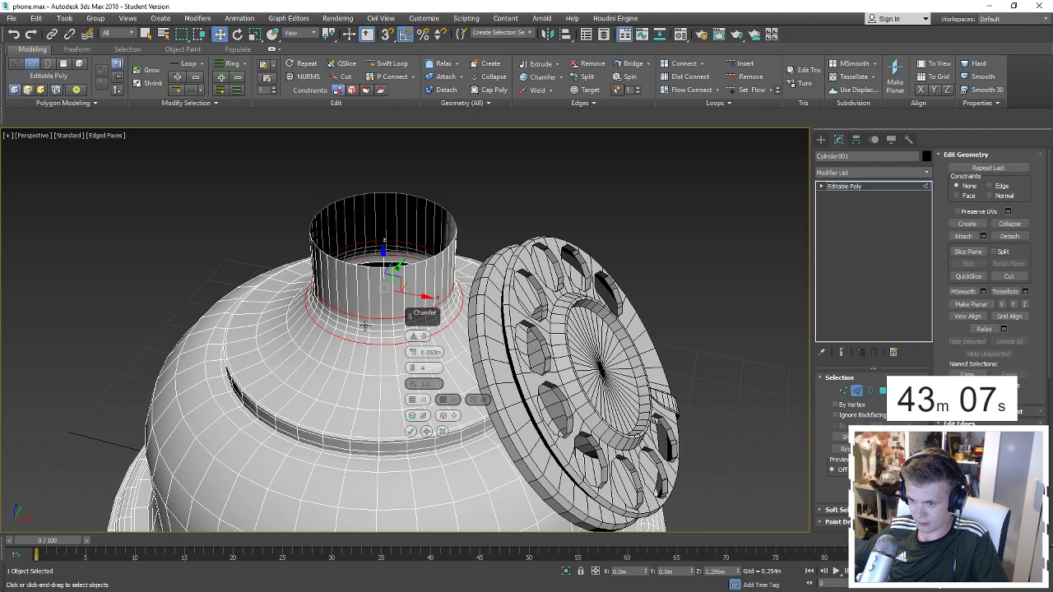
pyautogui.moveTo(413, 352); pyautogui.dragTo(414, 356)
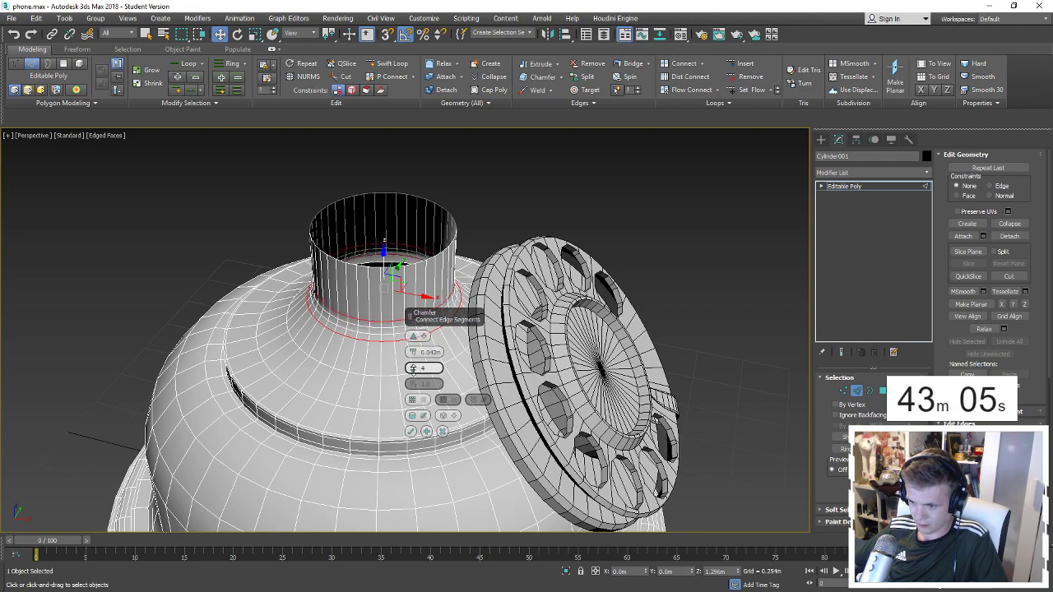
pyautogui.click(410, 431)
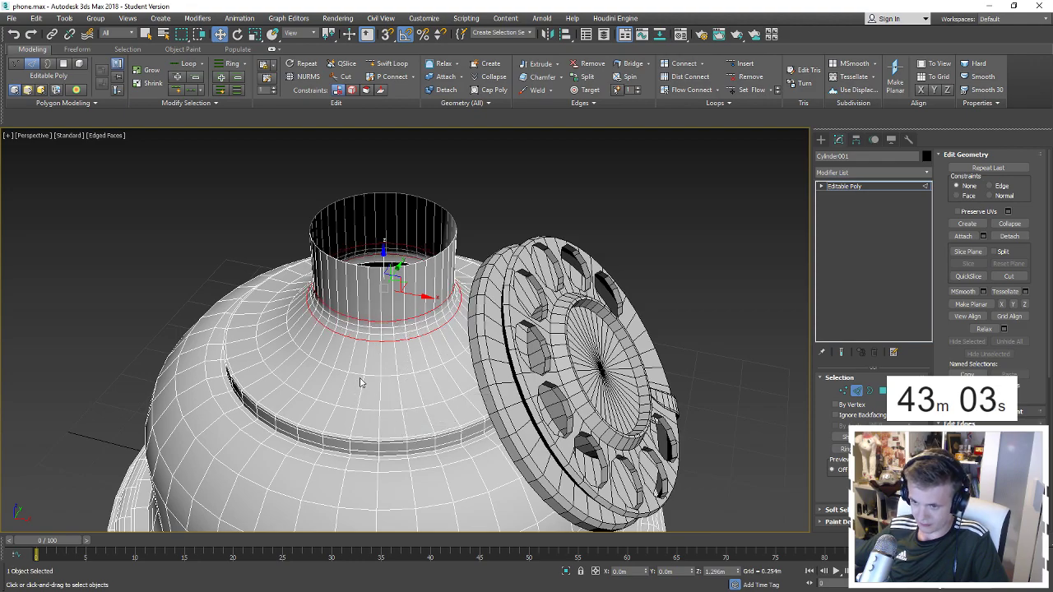
pyautogui.keyDown('alt'); pyautogui.moveTo(365, 379); pyautogui.dragTo(328, 340, button='middle'); pyautogui.keyUp('alt')
pyautogui.doubleClick(305, 360)
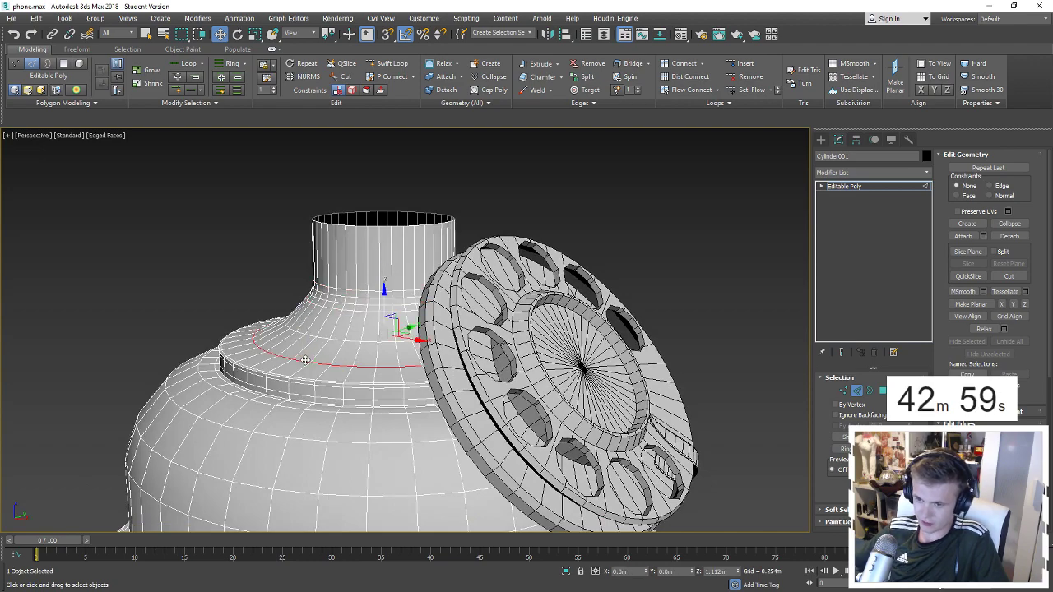
pyautogui.hotkey('ctrl', 'BackSpace')
# Slide a flare loop down and chamfer it 0.128m with 3 segments.
pyautogui.doubleClick(330, 326)
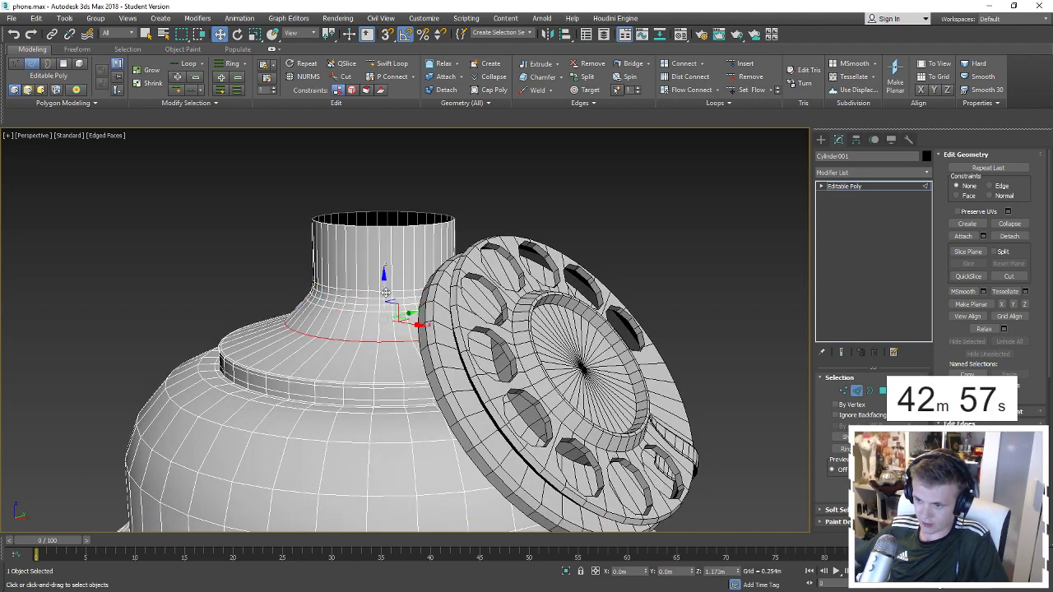
pyautogui.moveTo(385, 292); pyautogui.dragTo(385, 306)
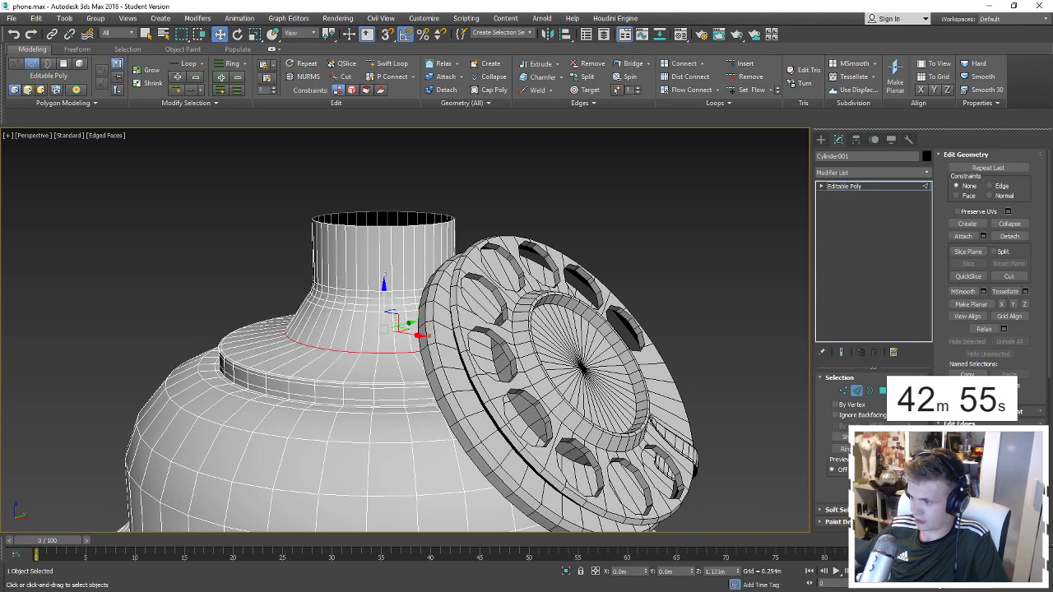
pyautogui.hotkey('ctrl', 'shift', 'c')
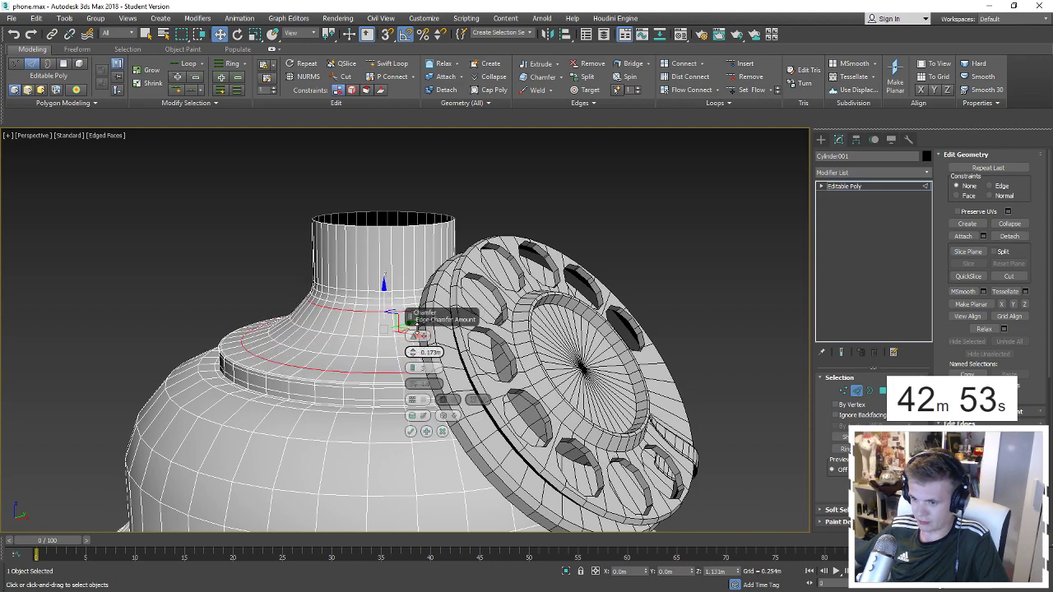
pyautogui.moveTo(421, 352); pyautogui.dragTo(421, 337)
pyautogui.moveTo(411, 378); pyautogui.dragTo(411, 367)
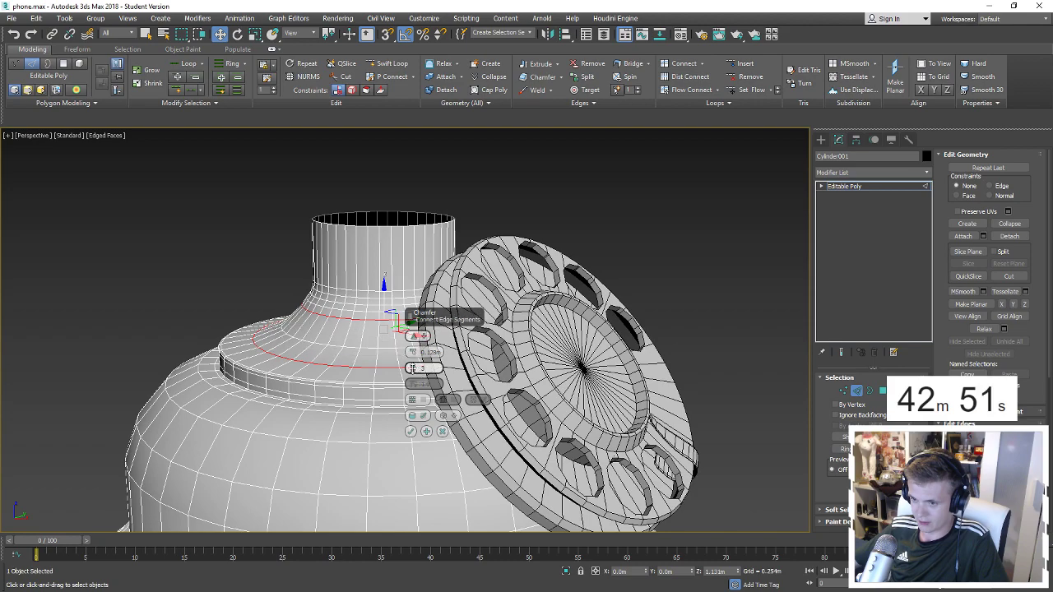
pyautogui.click(410, 431)
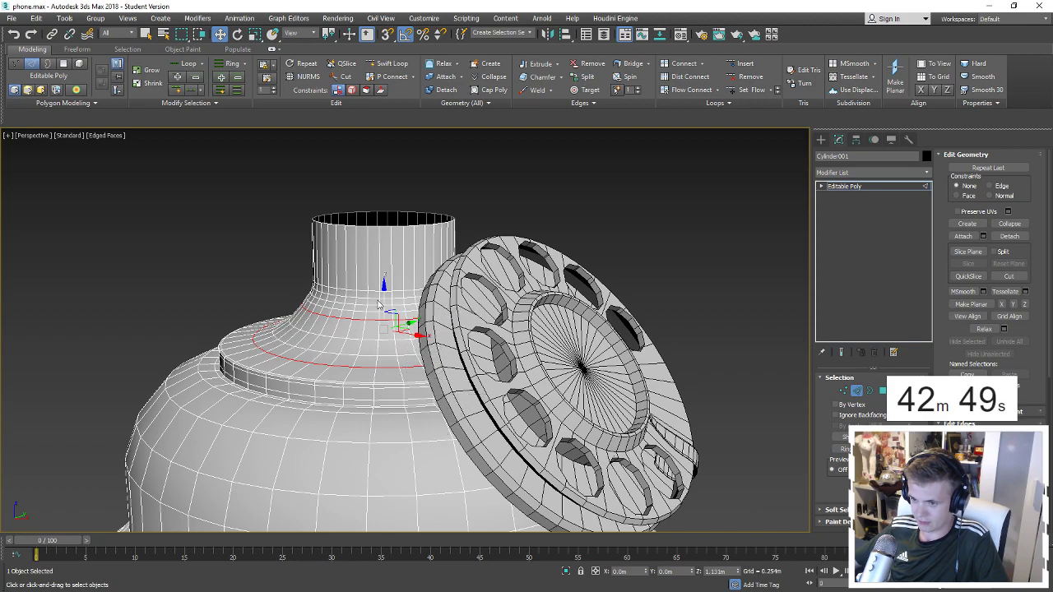
# Select the edge ring around the neck's base.
pyautogui.click(372, 304)
pyautogui.doubleClick(371, 301)
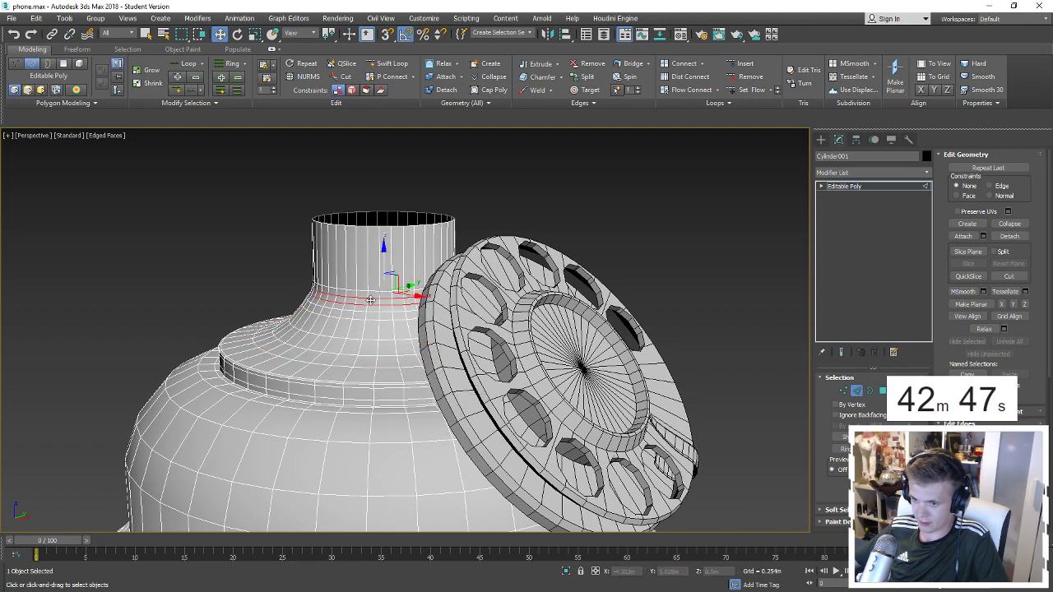
pyautogui.click(362, 301)
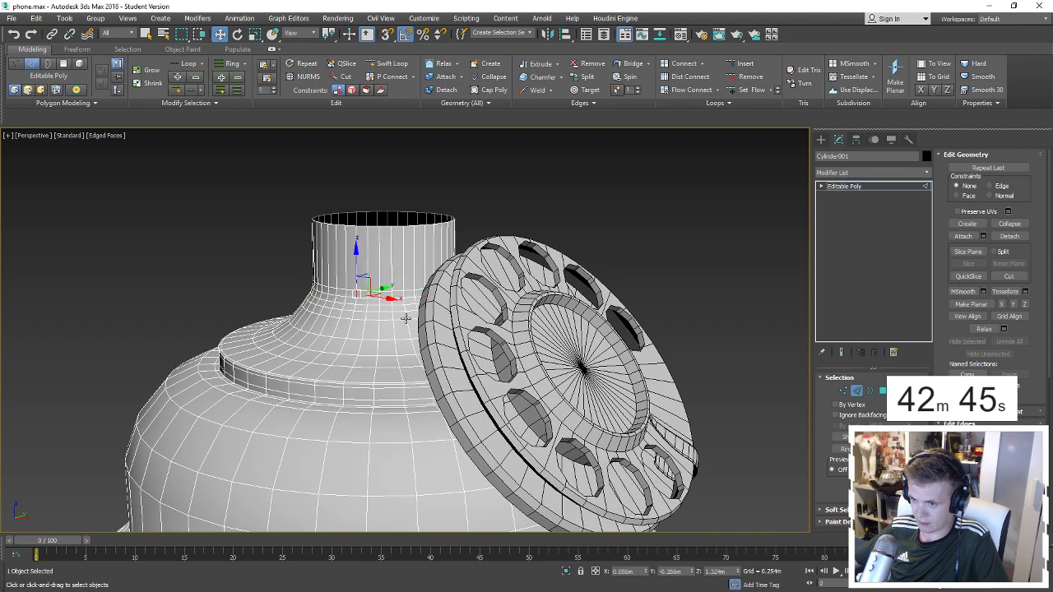
pyautogui.scroll(4, 405, 318)
pyautogui.click(840, 448)
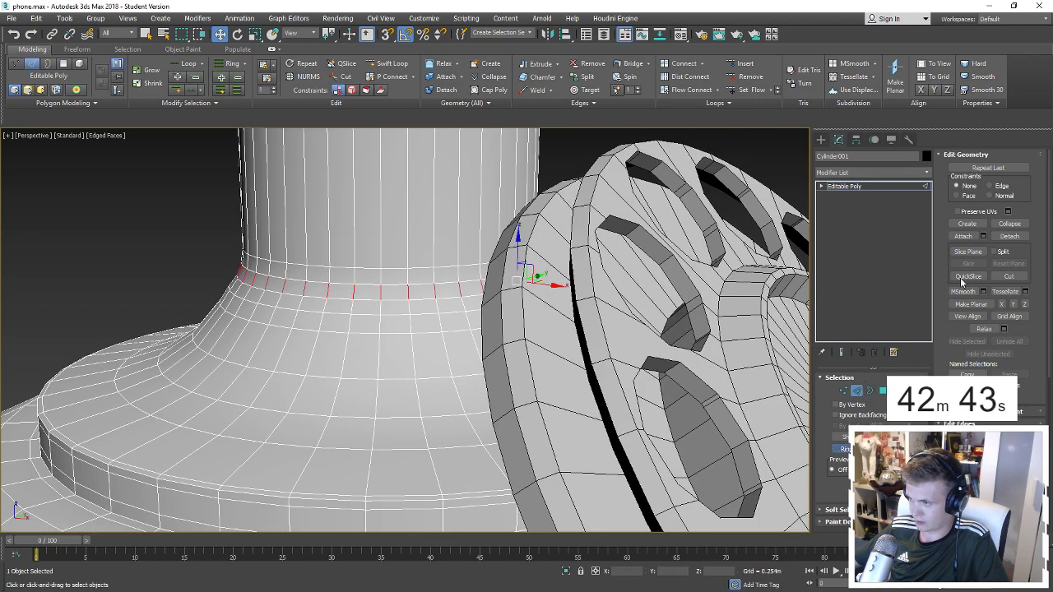
pyautogui.click(425, 275)
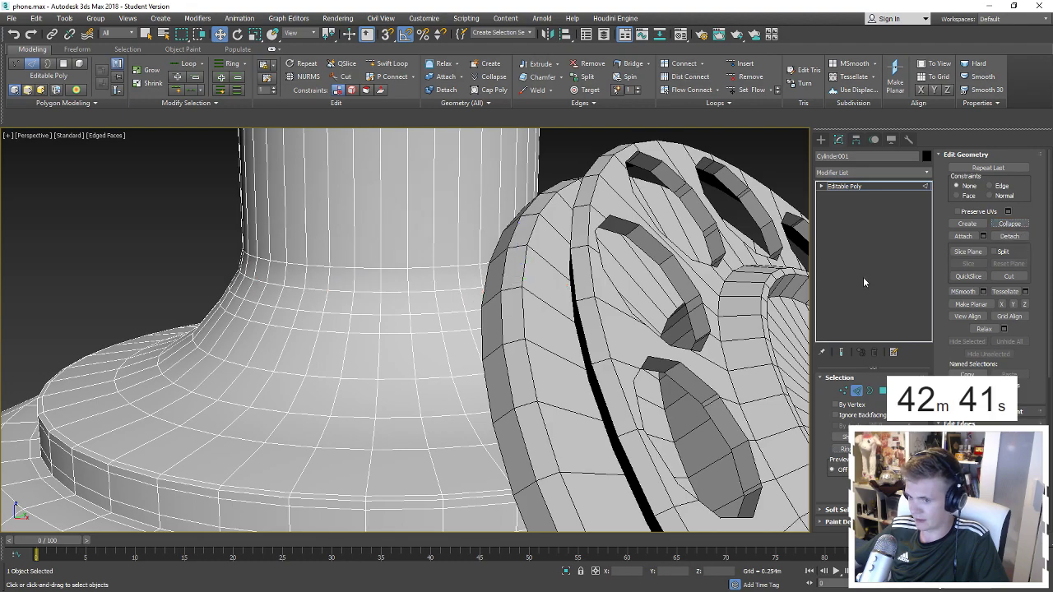
pyautogui.keyDown('alt'); pyautogui.moveTo(425, 274); pyautogui.dragTo(391, 327, button='middle'); pyautogui.keyUp('alt')
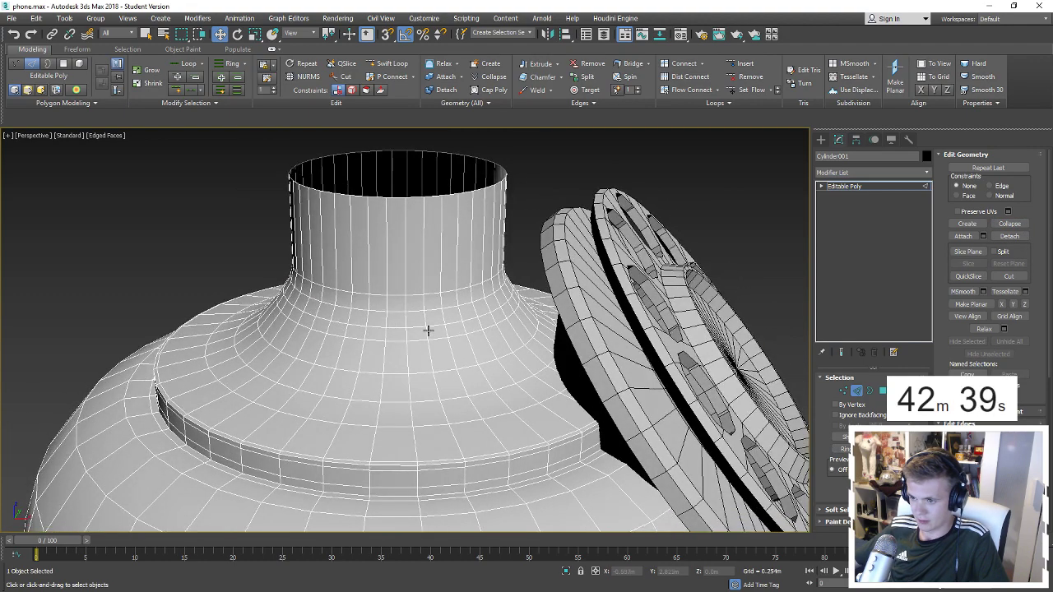
# Collapse the edge ring around the neck's lower band.
pyautogui.click(425, 334)
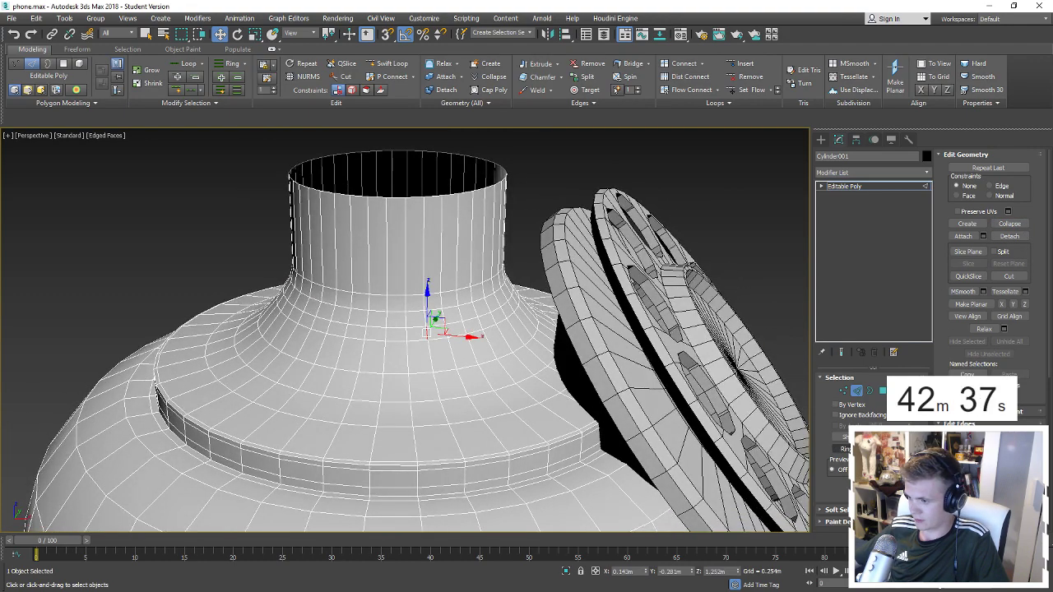
pyautogui.hotkey('alt', 'r')
pyautogui.click(1010, 223)
pyautogui.keyDown('alt'); pyautogui.moveTo(526, 345); pyautogui.dragTo(552, 364, button='middle'); pyautogui.keyUp('alt')
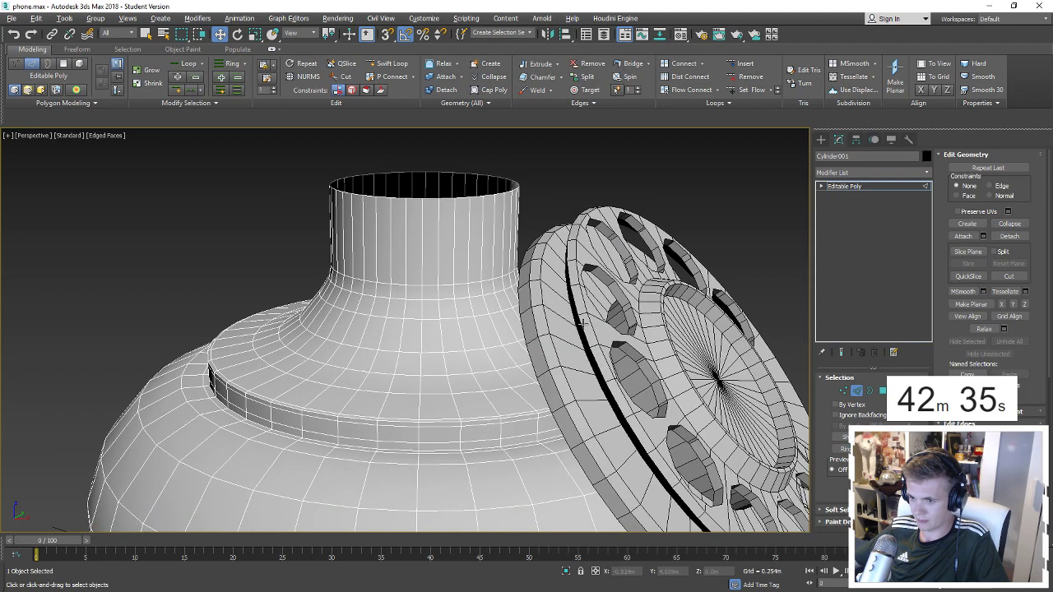
# Extrude the neck's top rim outward and upward, tapering it into a cone.
pyautogui.click(413, 233)
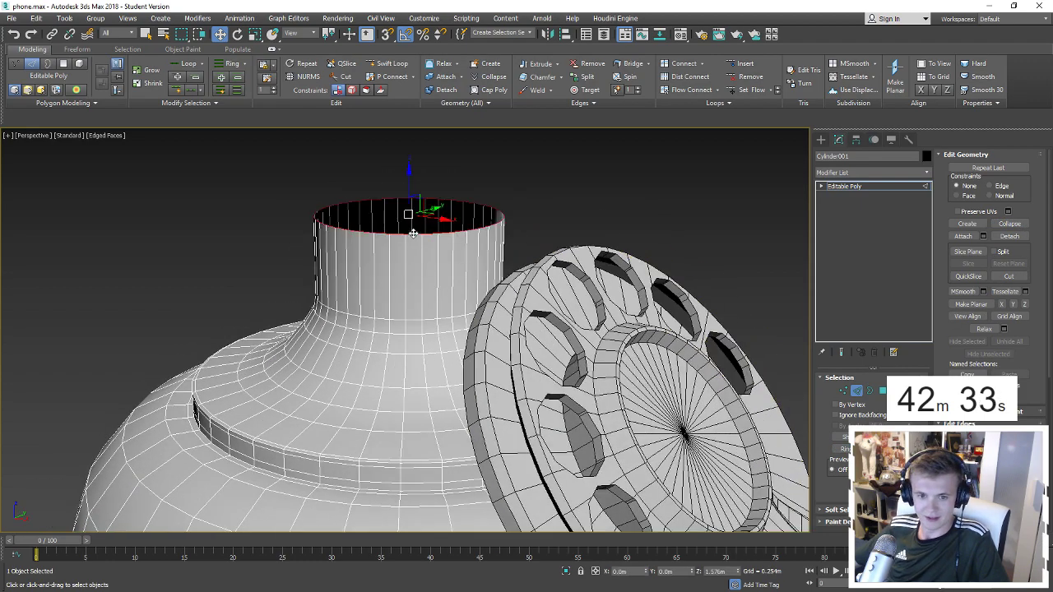
pyautogui.keyDown('alt'); pyautogui.moveTo(413, 233); pyautogui.dragTo(411, 297, button='middle'); pyautogui.keyUp('alt')
pyautogui.press('r')
pyautogui.keyDown('shift'); pyautogui.moveTo(419, 290); pyautogui.dragTo(444, 296); pyautogui.keyUp('shift')
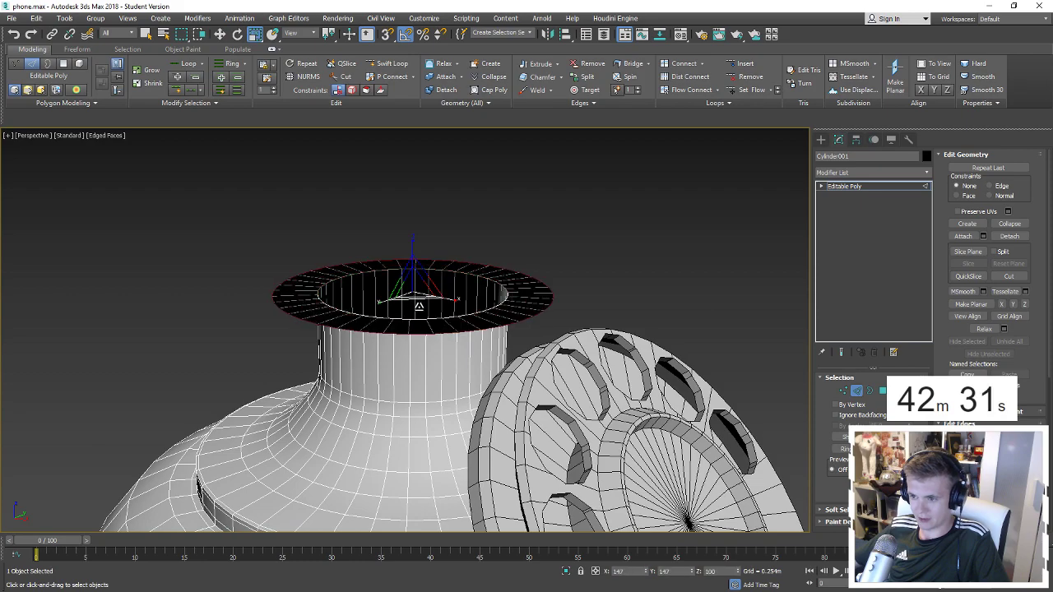
pyautogui.press('w')
pyautogui.moveTo(416, 242); pyautogui.dragTo(416, 234)
pyautogui.press('r')
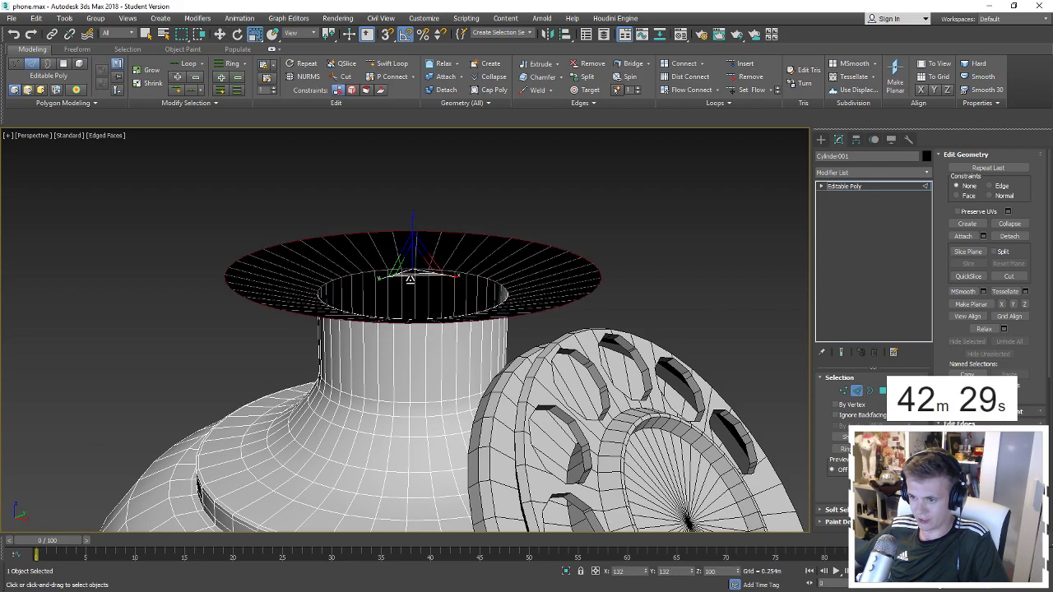
pyautogui.moveTo(410, 273); pyautogui.dragTo(424, 135)
pyautogui.press('w')
pyautogui.press('r')
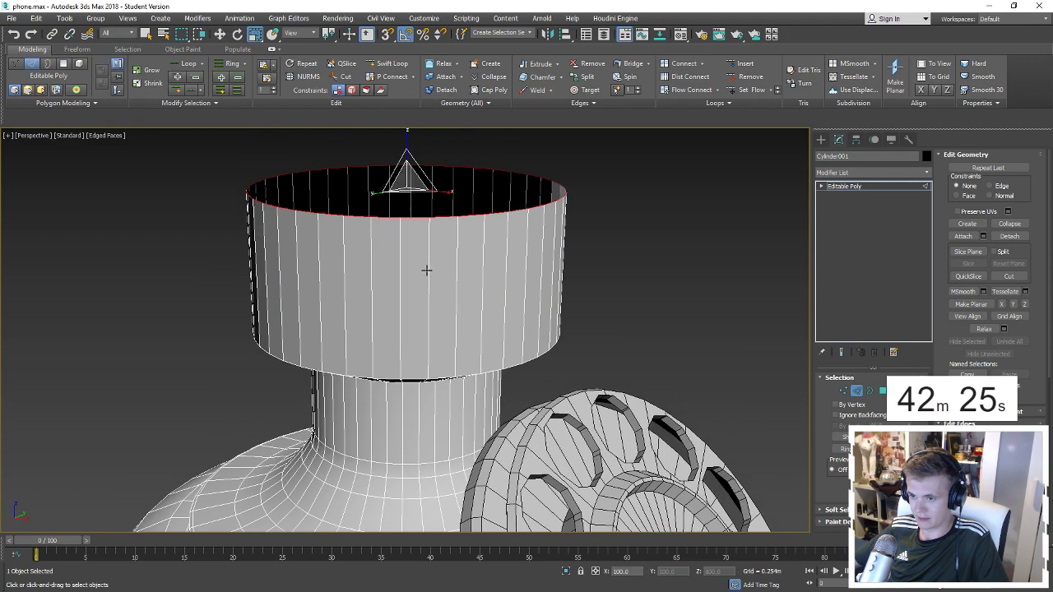
pyautogui.moveTo(409, 177); pyautogui.dragTo(410, 264)
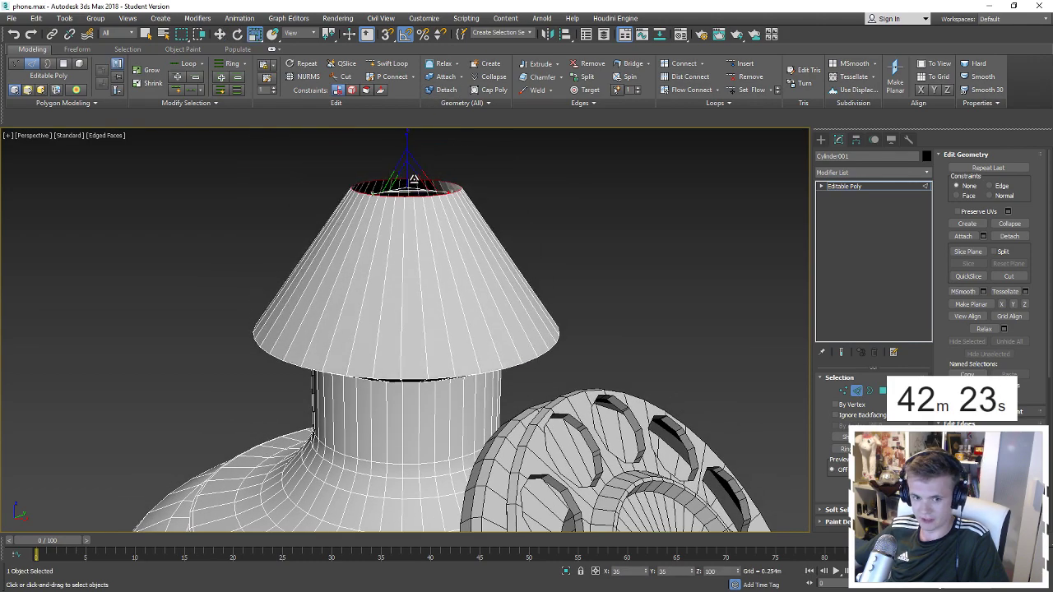
# Lower the cone-neck junction loop and start chamfering the cone's widest edge loop.
pyautogui.keyDown('alt'); pyautogui.moveTo(414, 197); pyautogui.dragTo(402, 279, button='middle'); pyautogui.keyUp('alt')
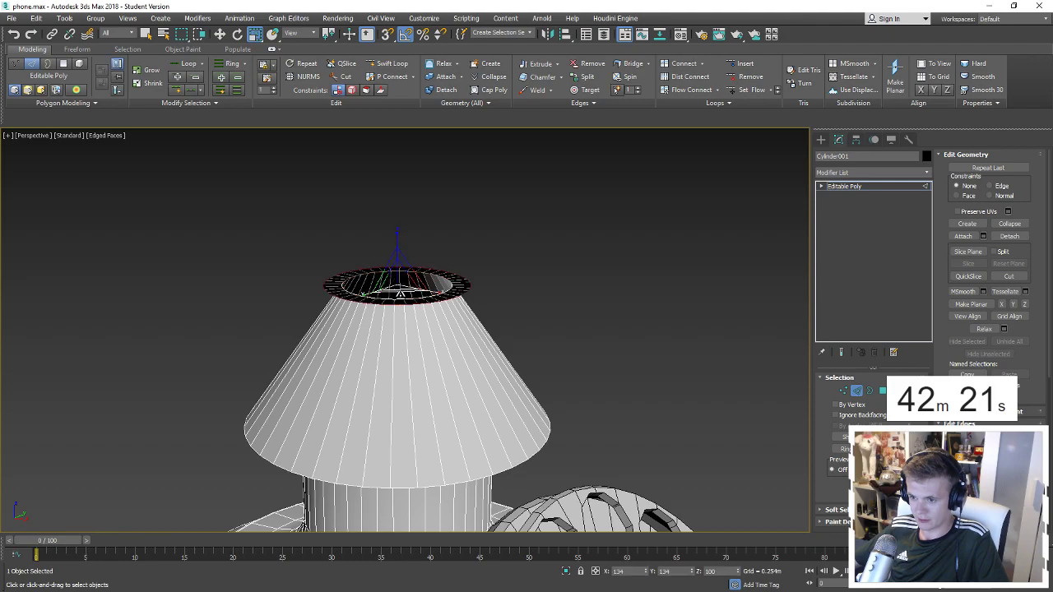
pyautogui.press('w')
pyautogui.keyDown('alt'); pyautogui.moveTo(452, 308); pyautogui.dragTo(484, 281, button='middle'); pyautogui.keyUp('alt')
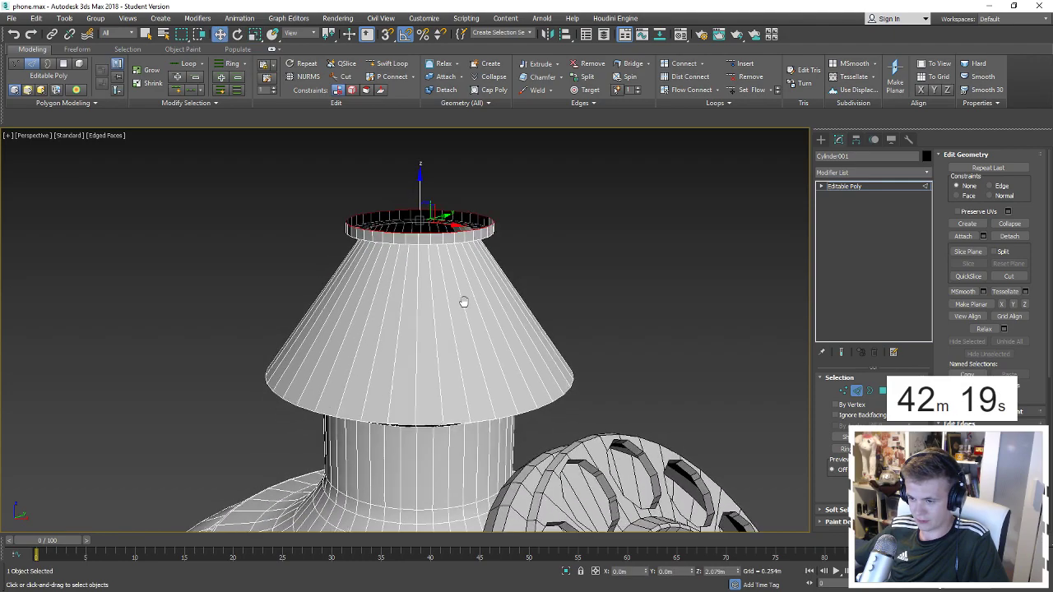
pyautogui.doubleClick(443, 403)
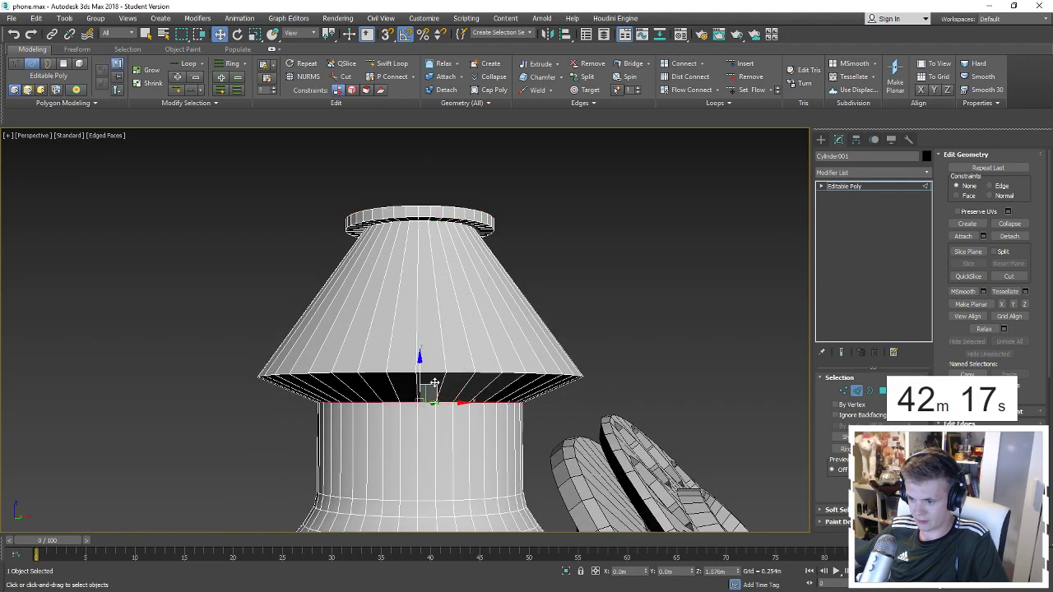
pyautogui.moveTo(415, 401); pyautogui.dragTo(415, 444)
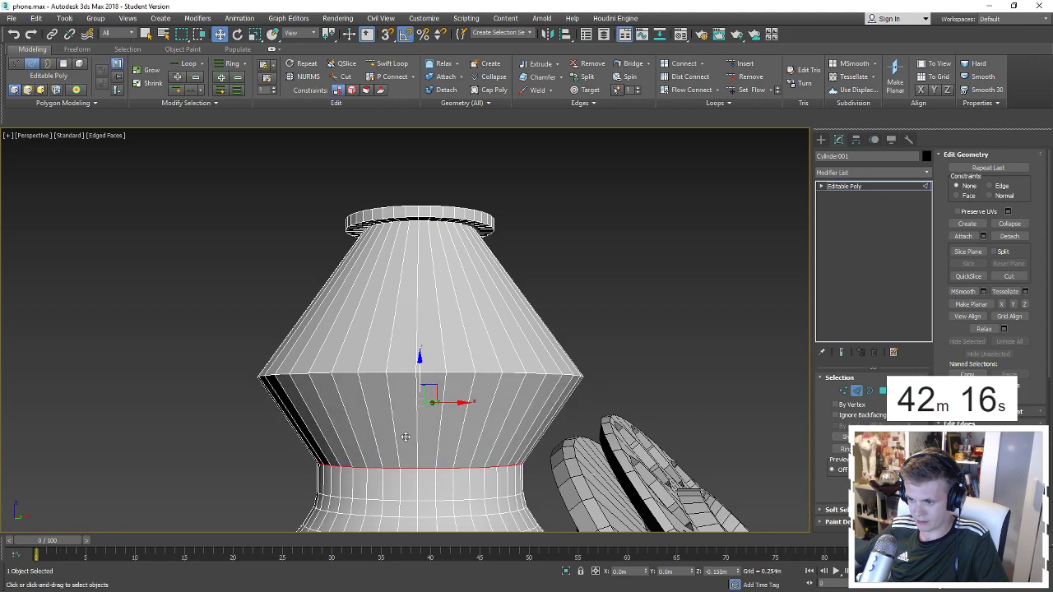
pyautogui.doubleClick(426, 373)
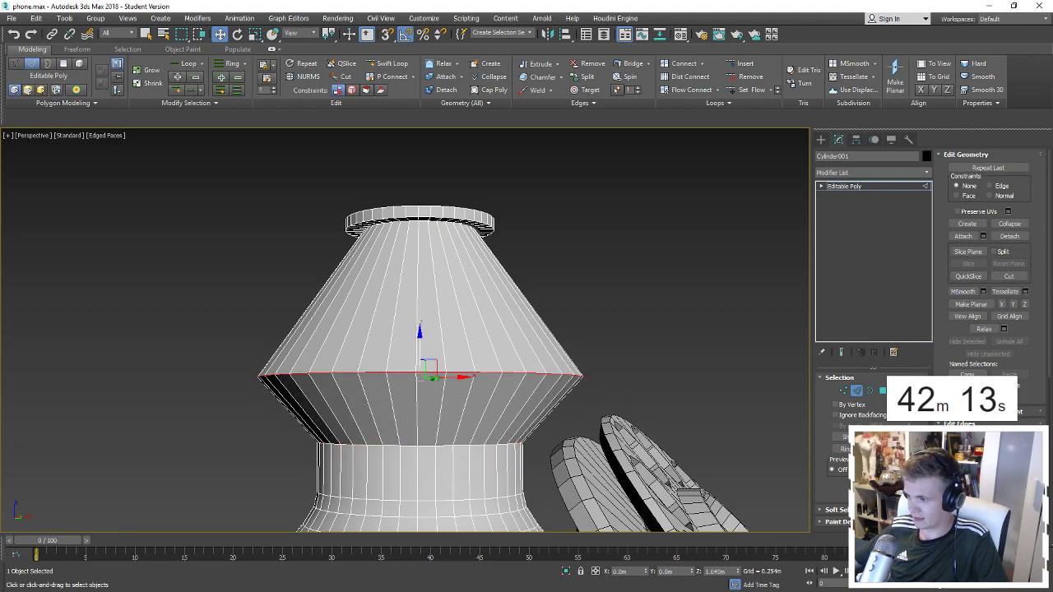
pyautogui.hotkey('ctrl', 'shift', 'c')
# Preview a wider 0.185m chamfer on the bulb's edge loops, then cancel it.
pyautogui.scroll(-3, 524, 393)
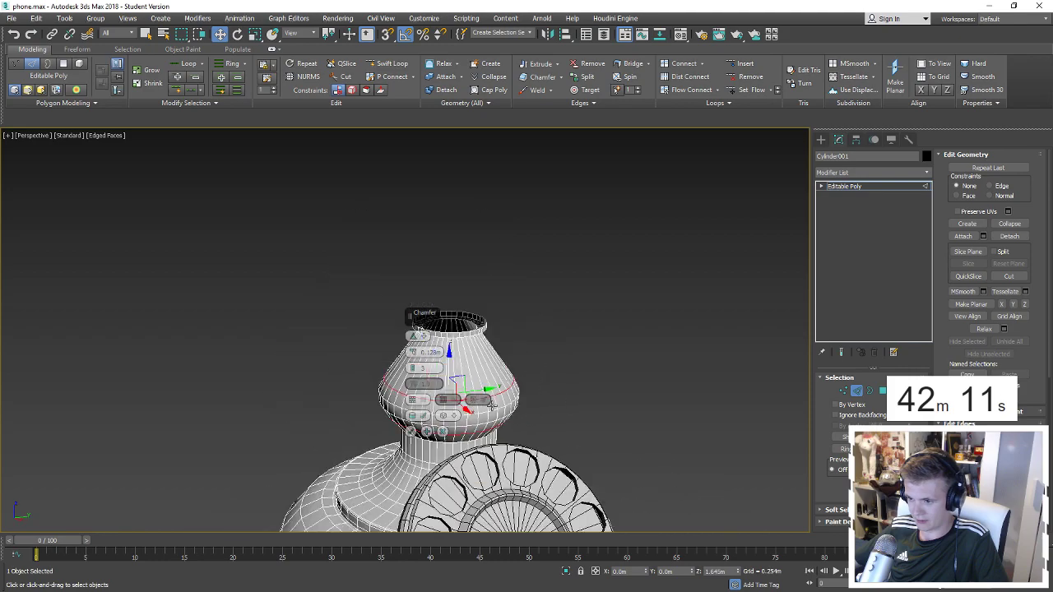
pyautogui.scroll(2, 405, 356)
pyautogui.moveTo(405, 355); pyautogui.dragTo(412, 347)
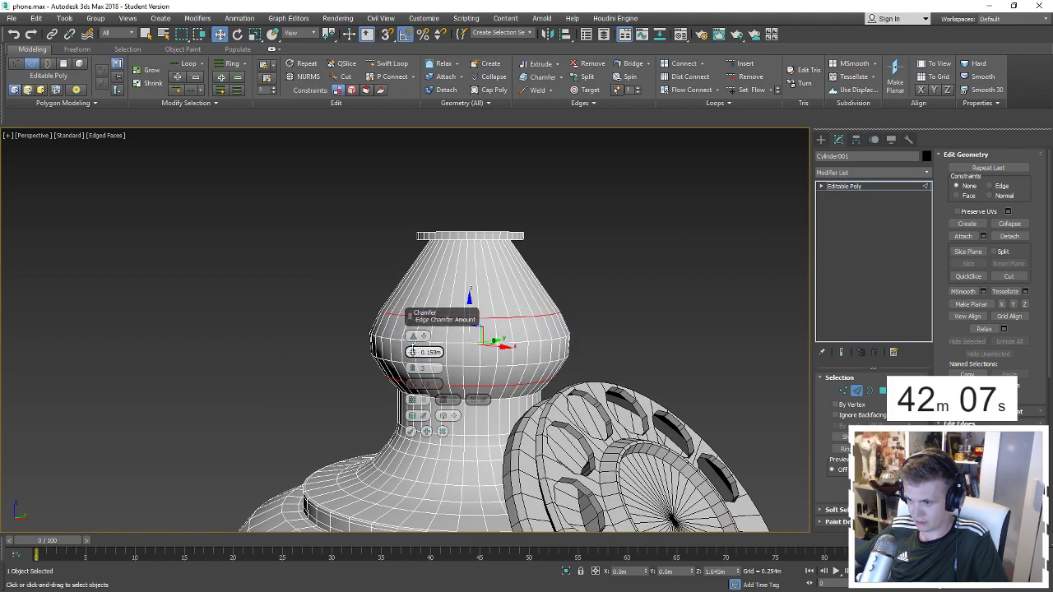
pyautogui.click(443, 431)
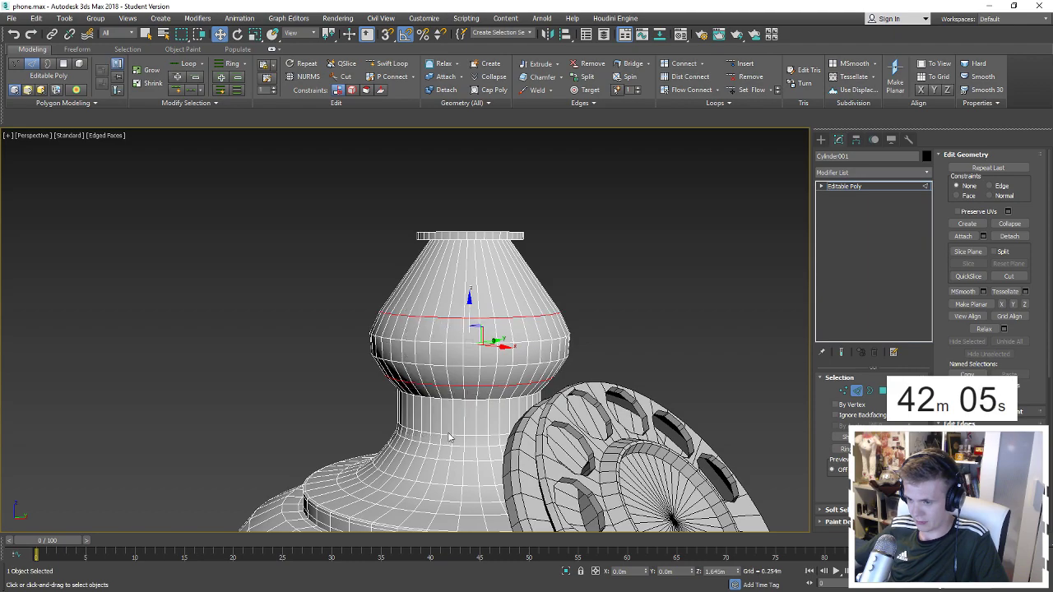
# Rechamfer the bulb's two edge loops with a smaller amount of about 0.13m.
pyautogui.press('r')
pyautogui.keyDown('alt'); pyautogui.moveTo(472, 377); pyautogui.dragTo(477, 362, button='middle'); pyautogui.keyUp('alt')
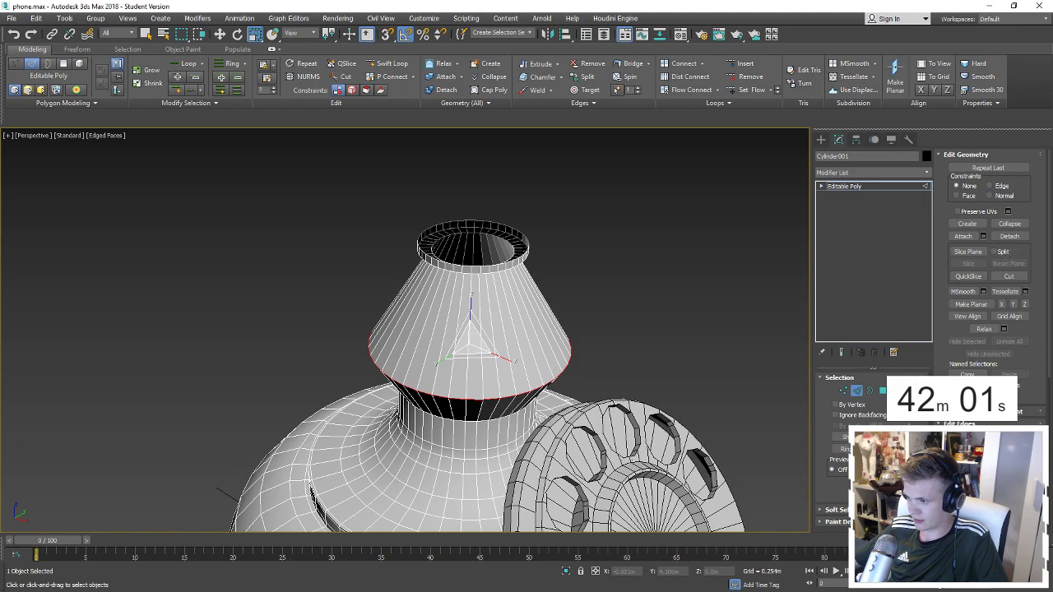
pyautogui.hotkey('ctrl', 'shift', 'c')
pyautogui.keyDown('alt'); pyautogui.moveTo(592, 359); pyautogui.dragTo(598, 330, button='middle'); pyautogui.keyUp('alt')
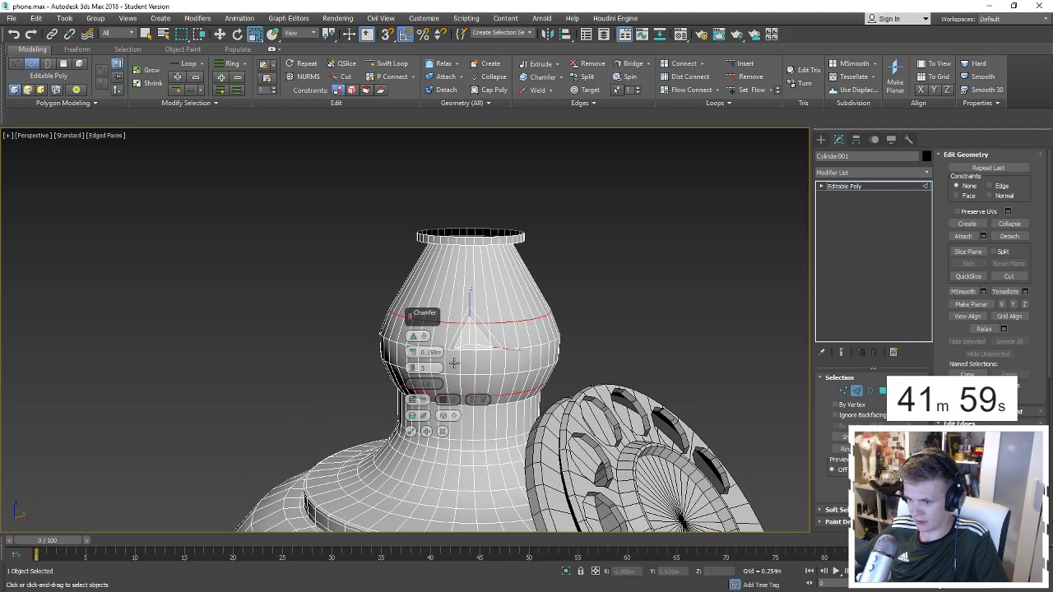
pyautogui.moveTo(412, 352); pyautogui.dragTo(412, 359)
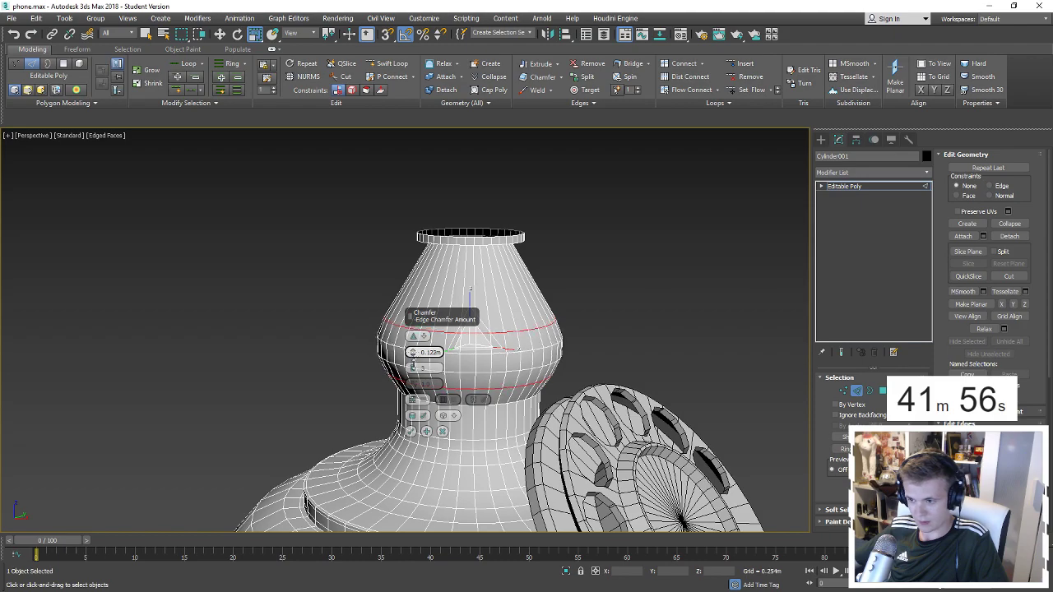
pyautogui.click(412, 430)
pyautogui.scroll(5, 437, 404)
# Extrude the bulb-to-neck edge loop into a thin 0.031m lip.
pyautogui.doubleClick(453, 404)
pyautogui.scroll(-2, 453, 404)
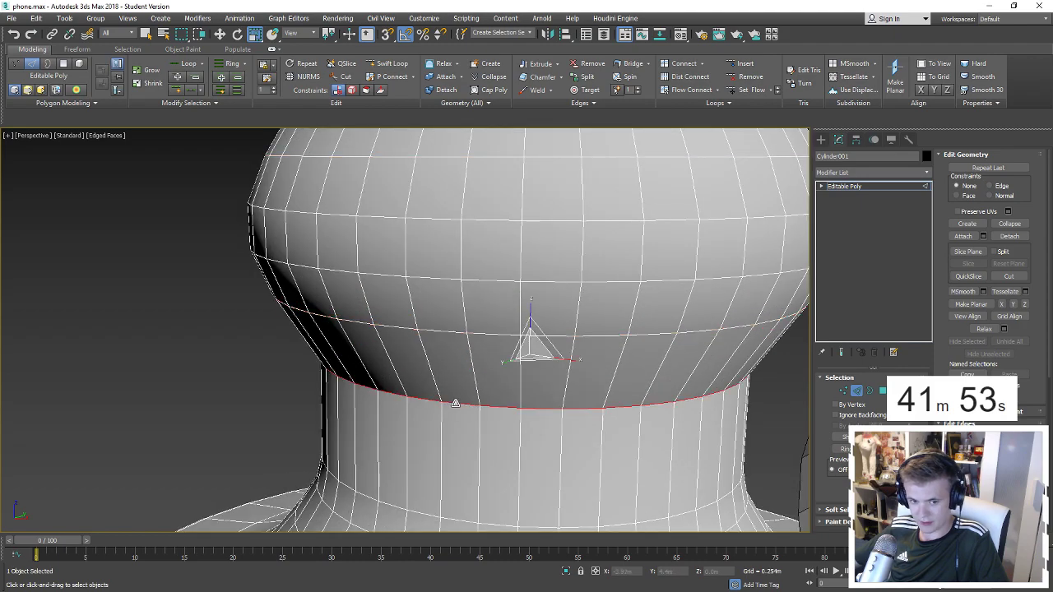
pyautogui.scroll(-2, 460, 395)
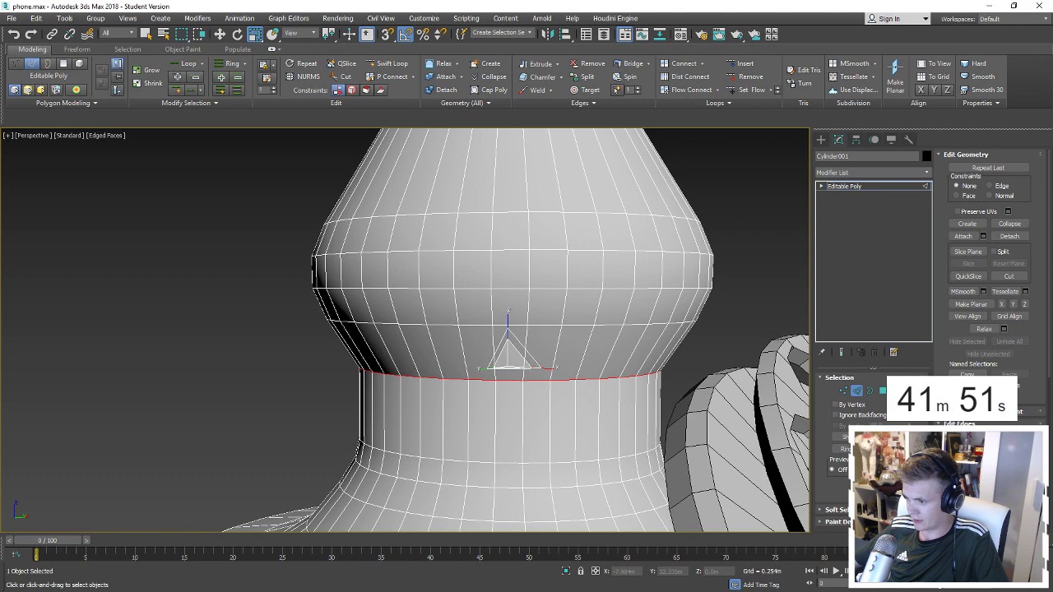
pyautogui.hotkey('shift', 'e')
pyautogui.moveTo(413, 338)
pyautogui.mouseDown()
pyautogui.moveTo(413, 354)
pyautogui.moveTo(413, 338)
pyautogui.mouseUp()
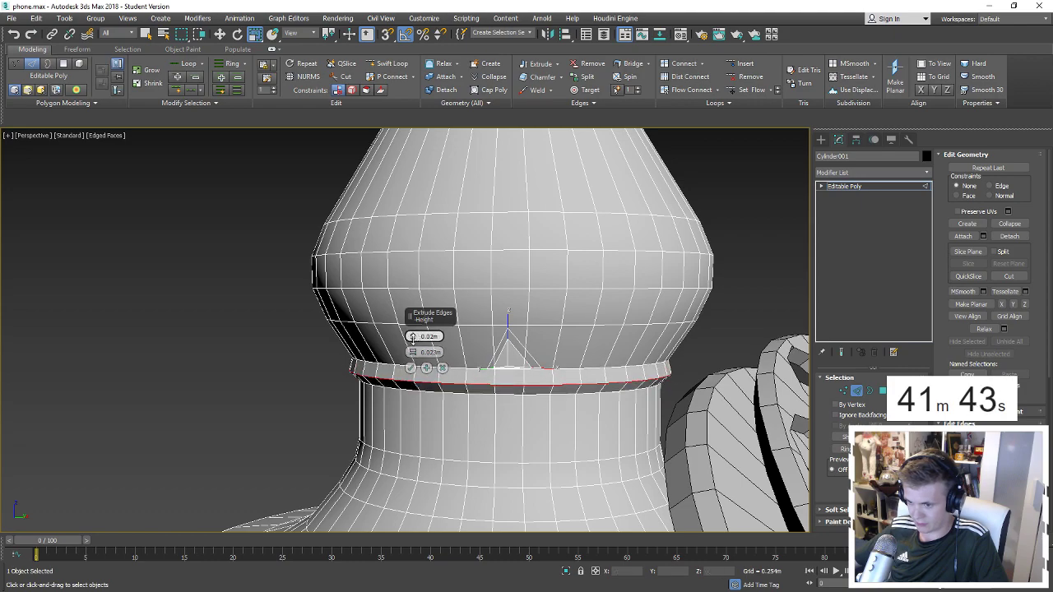
pyautogui.click(410, 368)
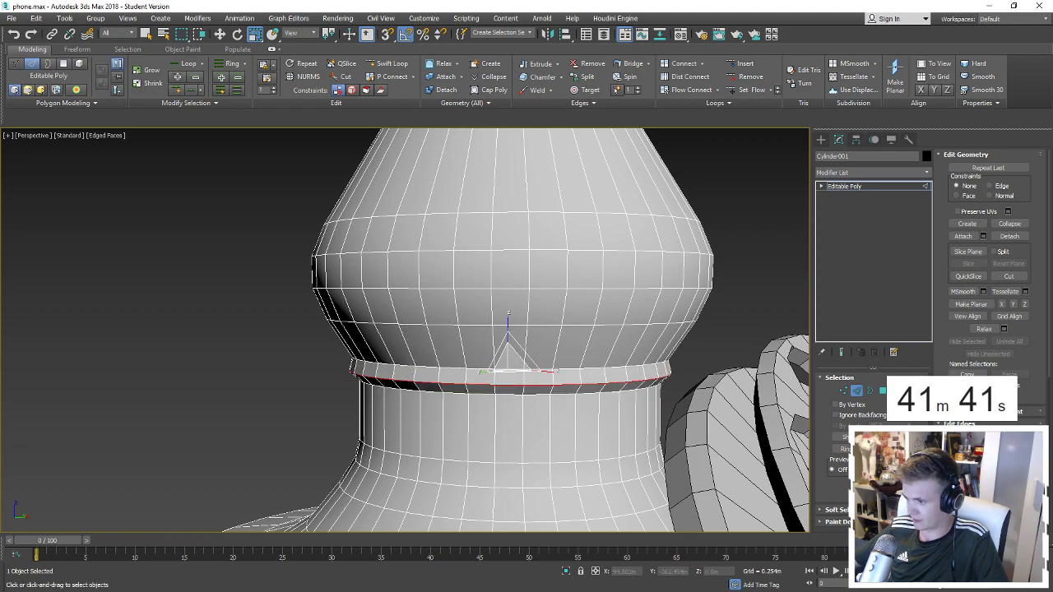
# Chamfer the lip's edges by 0.016m, deselect, and view with plain shading.
pyautogui.hotkey('ctrl', 'shift', 'c')
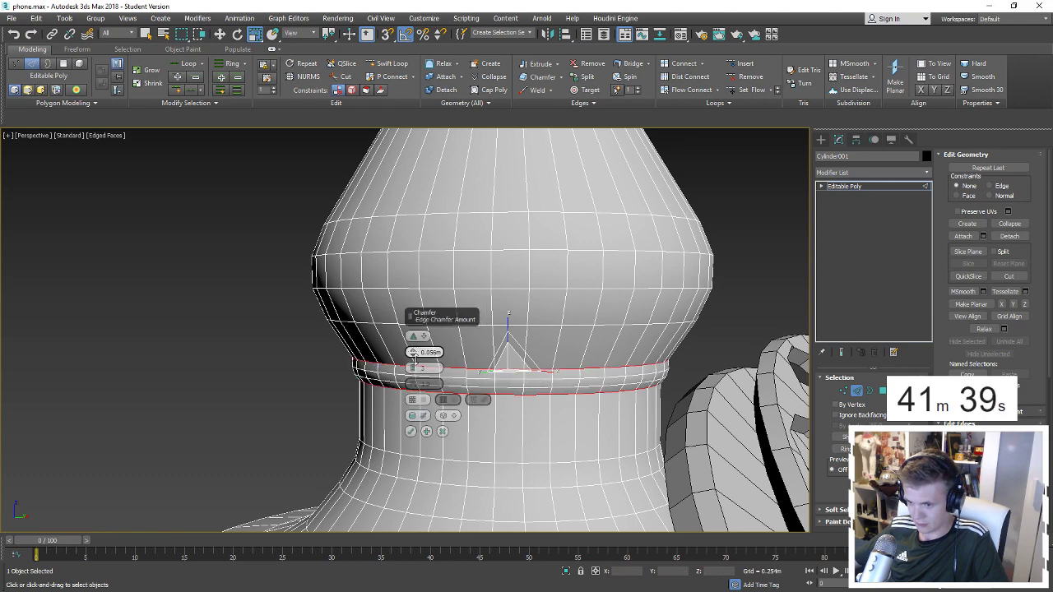
pyautogui.moveTo(413, 352); pyautogui.dragTo(413, 343)
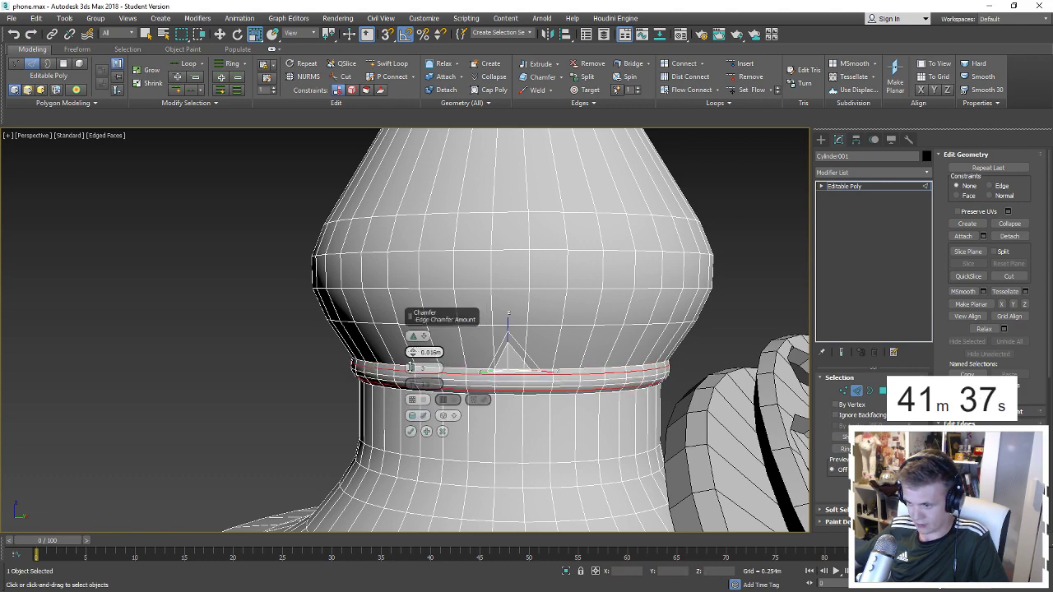
pyautogui.click(410, 430)
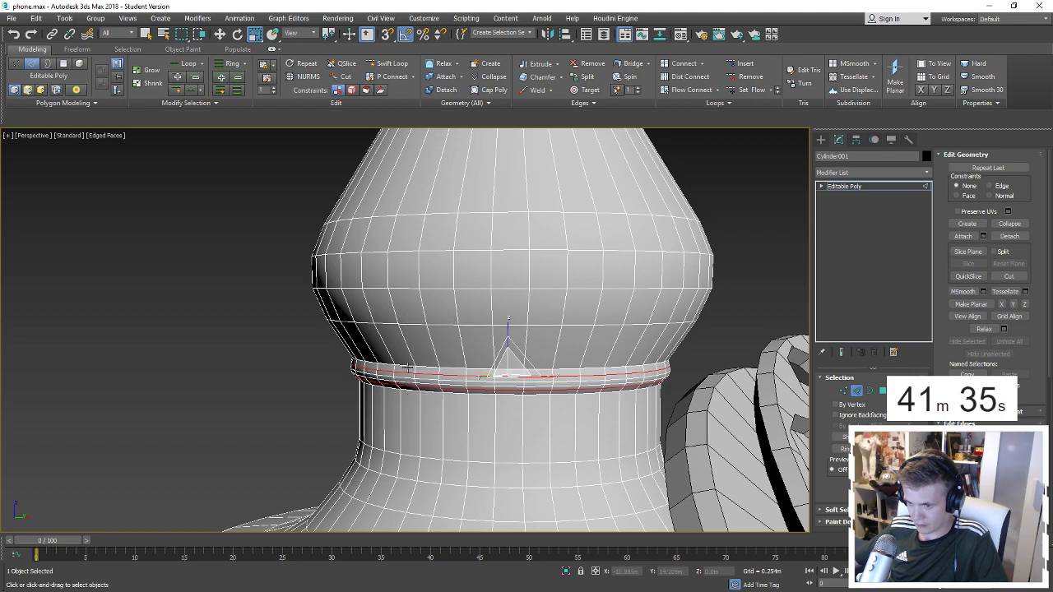
pyautogui.click(756, 306)
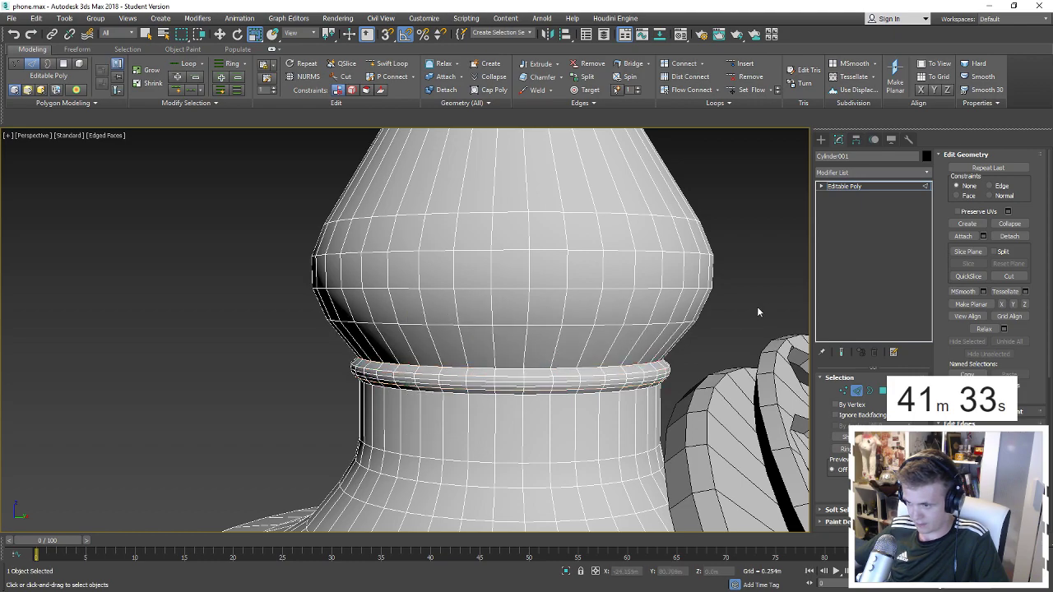
pyautogui.press('F4')
# Inspect the edge loop at the body's upper step in wireframe, then deselect it.
pyautogui.scroll(-3, 716, 328)
pyautogui.scroll(-4, 680, 354)
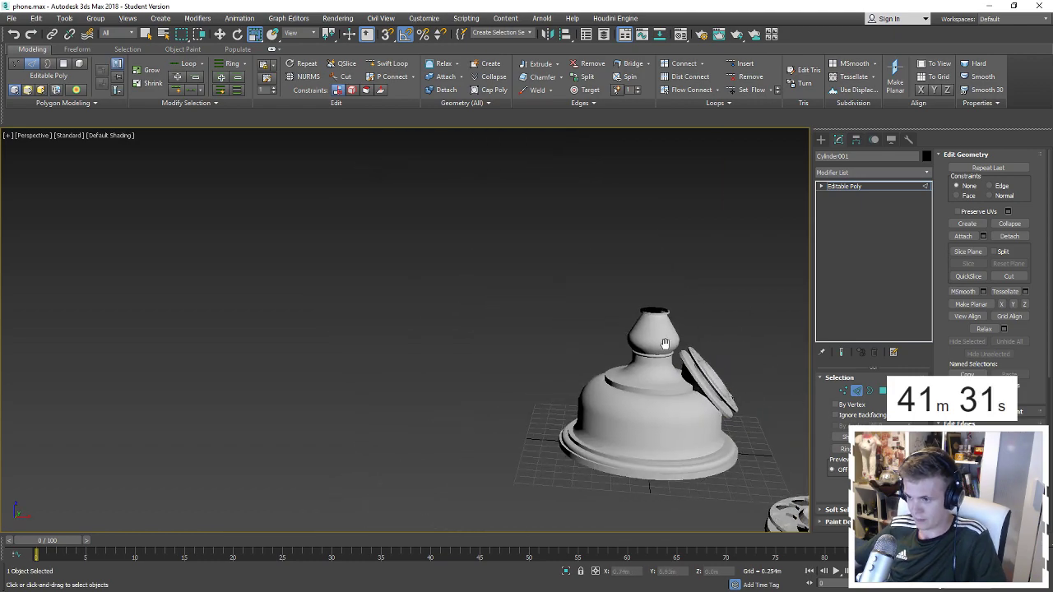
pyautogui.scroll(5, 623, 327)
pyautogui.press('F4')
pyautogui.doubleClick(512, 371)
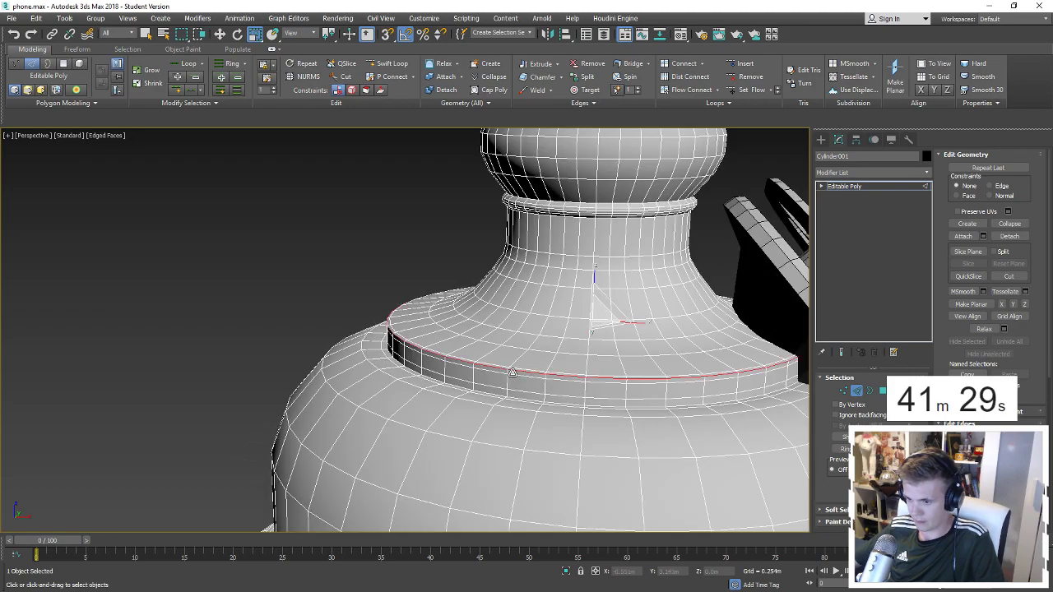
pyautogui.scroll(-3, 511, 371)
pyautogui.scroll(4, 575, 345)
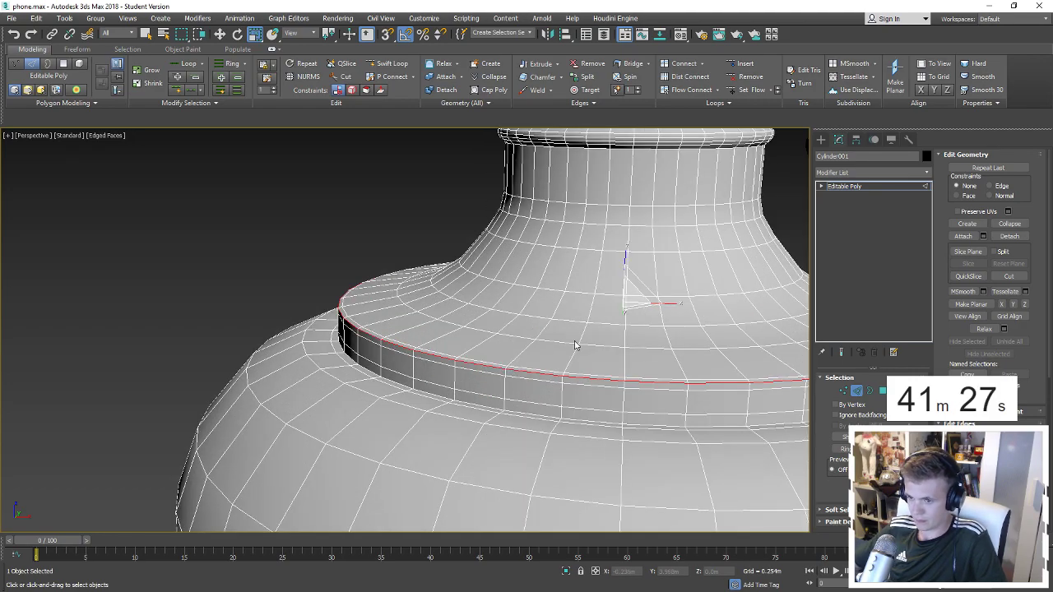
pyautogui.scroll(-1, 575, 346)
pyautogui.scroll(-3, 573, 345)
pyautogui.press('F4')
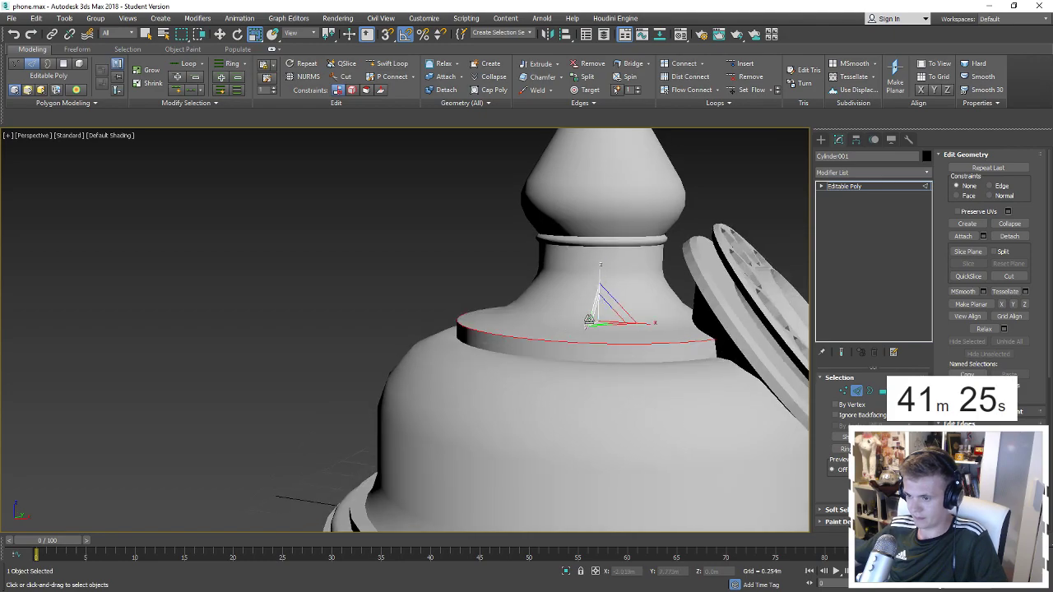
pyautogui.scroll(-1, 716, 229)
pyautogui.click(732, 247)
pyautogui.scroll(-4, 686, 308)
pyautogui.scroll(-2, 662, 296)
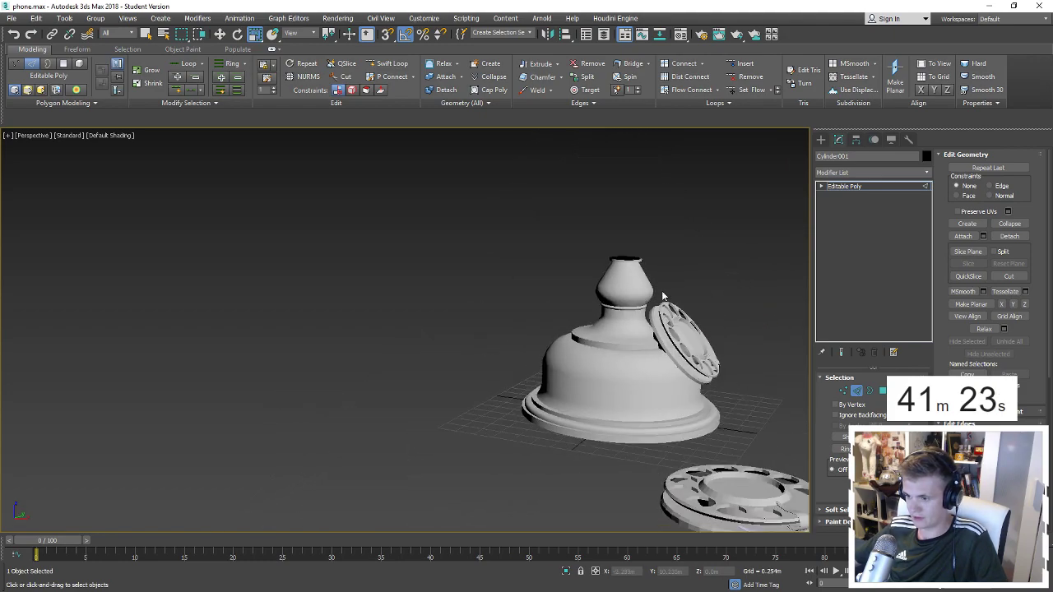
pyautogui.scroll(4, 620, 298)
pyautogui.scroll(3, 619, 298)
# Inset the cone's top rim loop inward and raise it, alternating move and scale into a column.
pyautogui.doubleClick(561, 328)
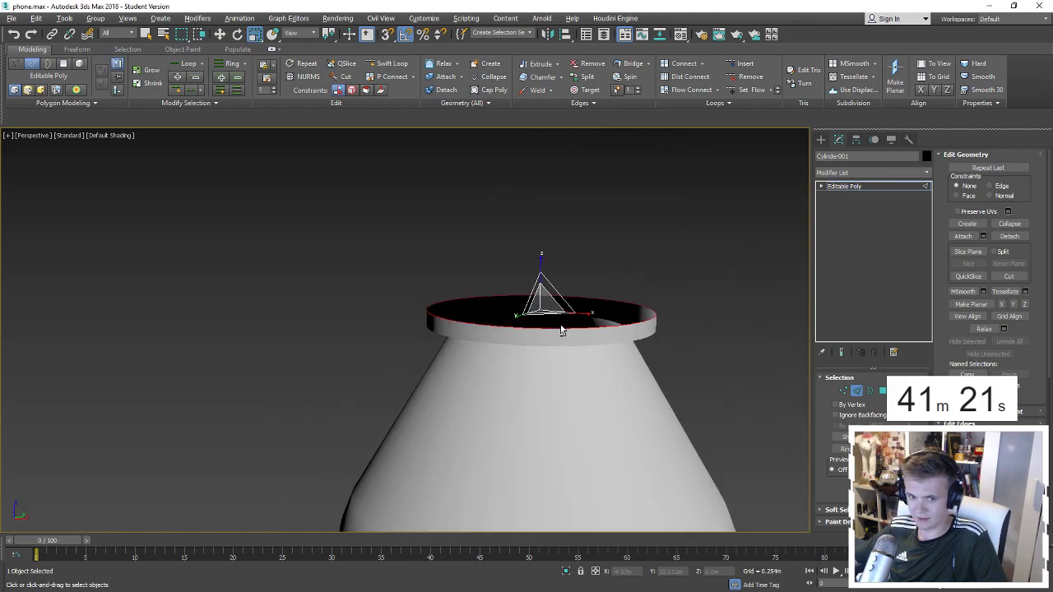
pyautogui.scroll(2, 561, 330)
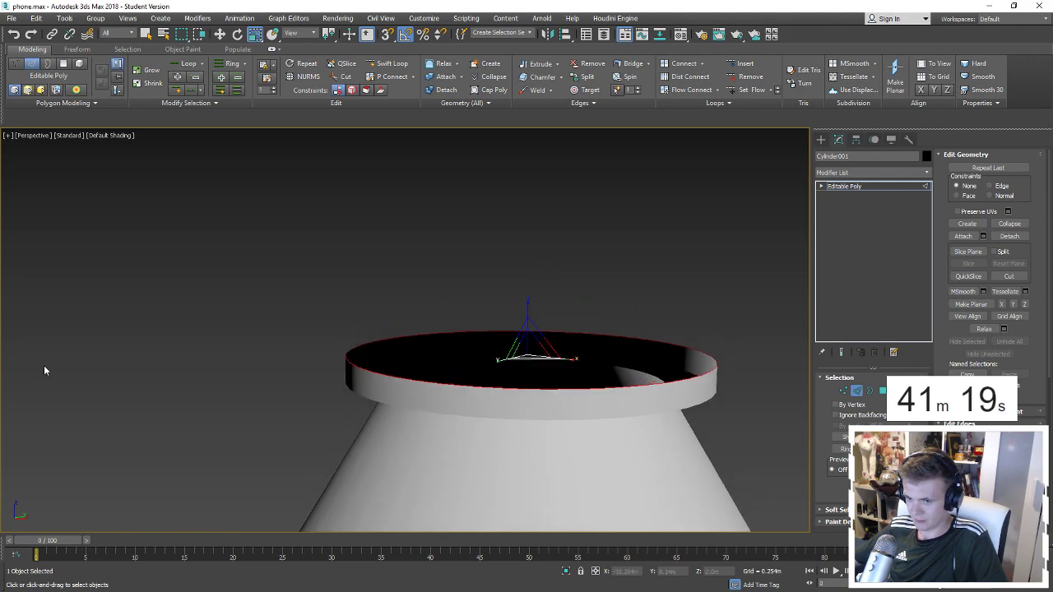
pyautogui.keyDown('shift'); pyautogui.moveTo(544, 351); pyautogui.dragTo(526, 355); pyautogui.keyUp('shift')
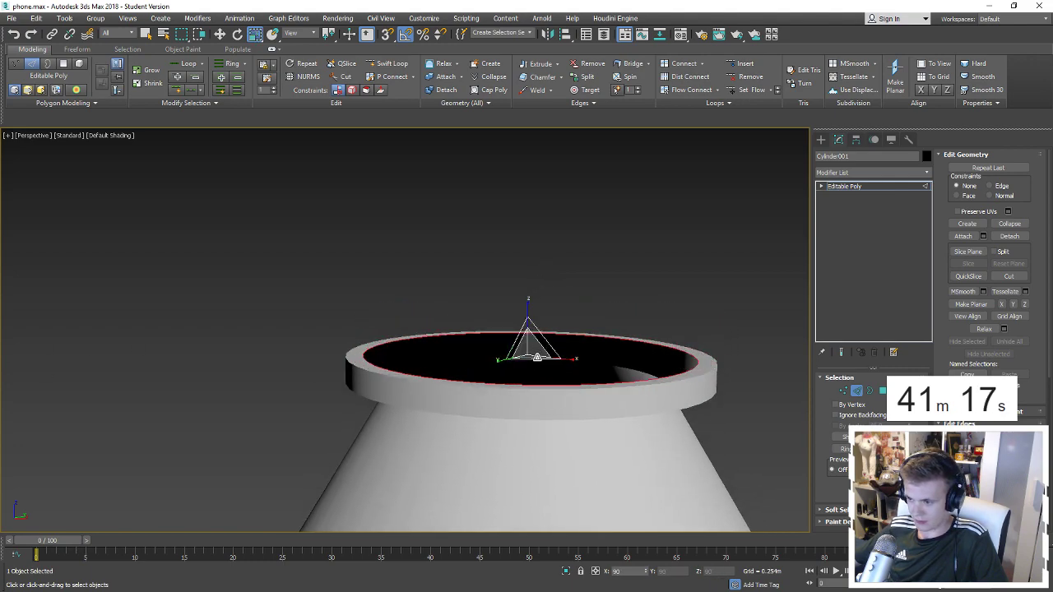
pyautogui.press('w')
pyautogui.moveTo(530, 313)
pyautogui.mouseDown()
pyautogui.moveTo(528, 327)
pyautogui.moveTo(542, 152)
pyautogui.mouseUp()
pyautogui.press('r')
pyautogui.press('w')
pyautogui.press('r')
pyautogui.press('w')
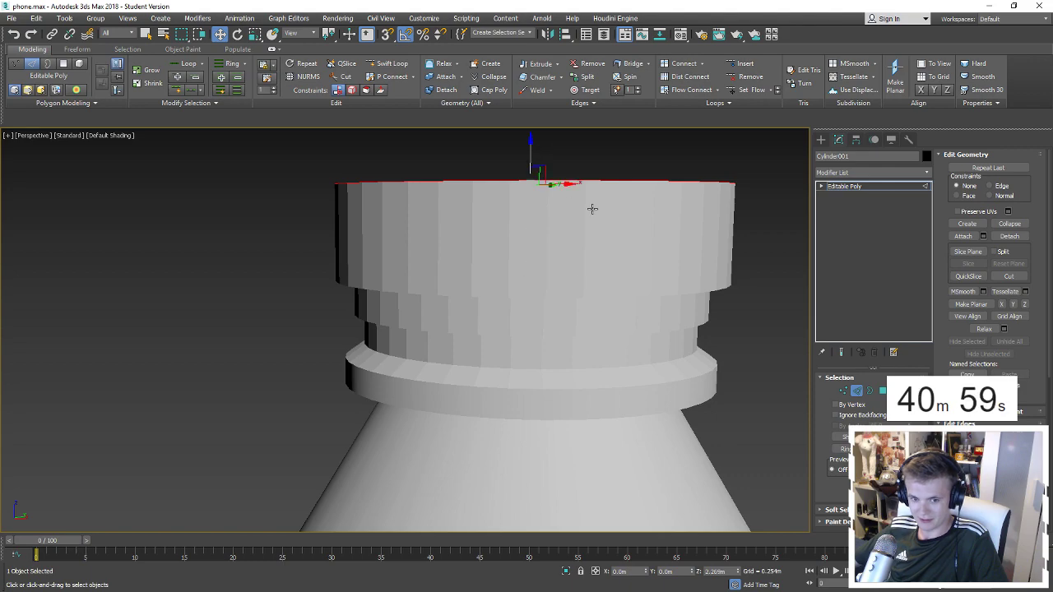
pyautogui.scroll(-3, 592, 206)
pyautogui.scroll(-4, 606, 219)
pyautogui.scroll(-1, 577, 224)
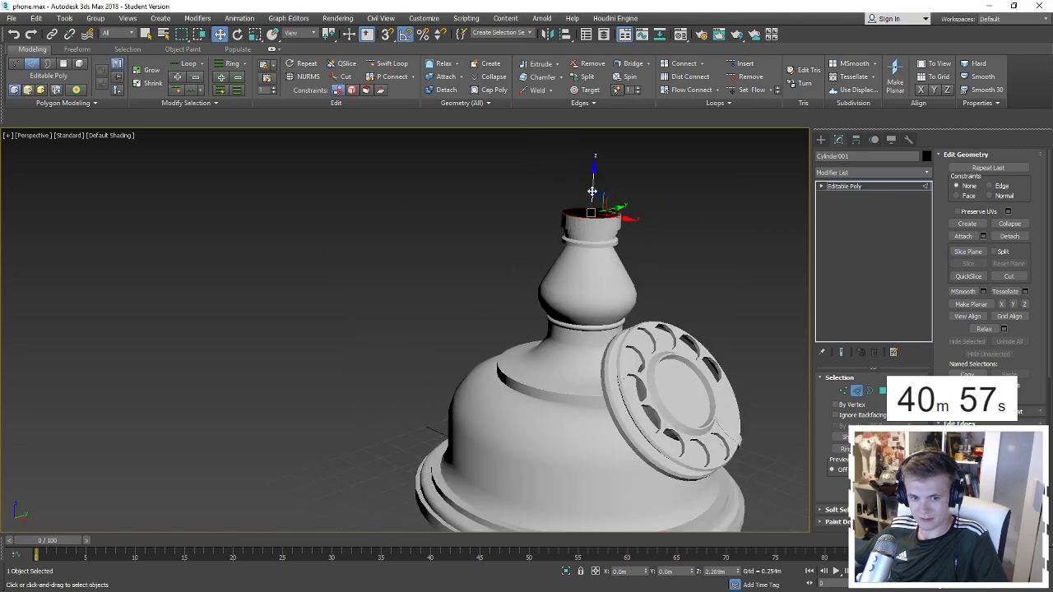
pyautogui.scroll(2, 591, 191)
pyautogui.scroll(3, 564, 270)
pyautogui.scroll(2, 575, 411)
pyautogui.scroll(-1, 556, 348)
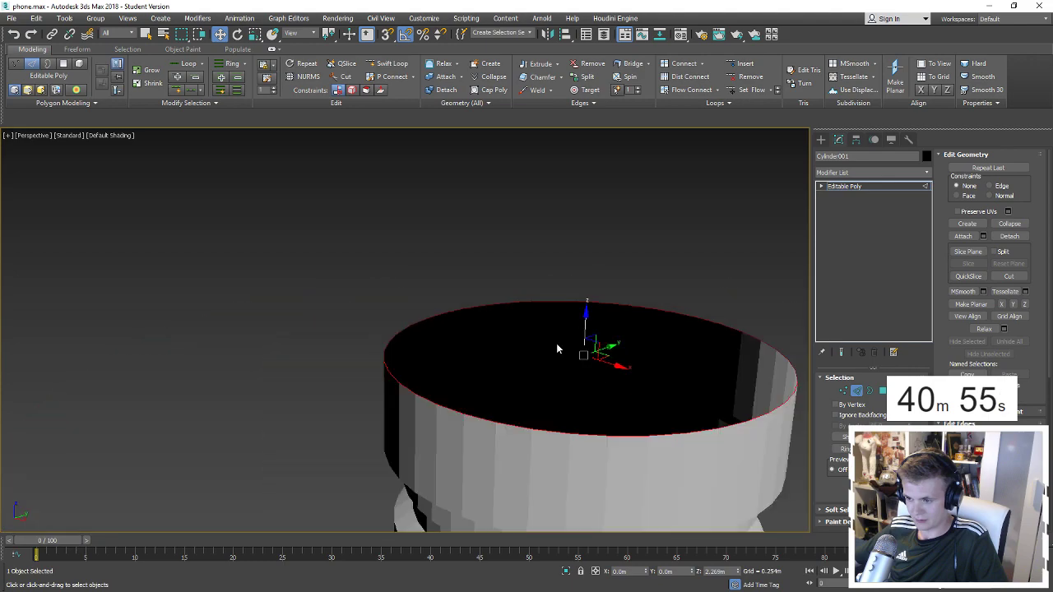
pyautogui.scroll(-2, 556, 348)
pyautogui.press('r')
pyautogui.moveTo(567, 364); pyautogui.dragTo(567, 368)
pyautogui.press('w')
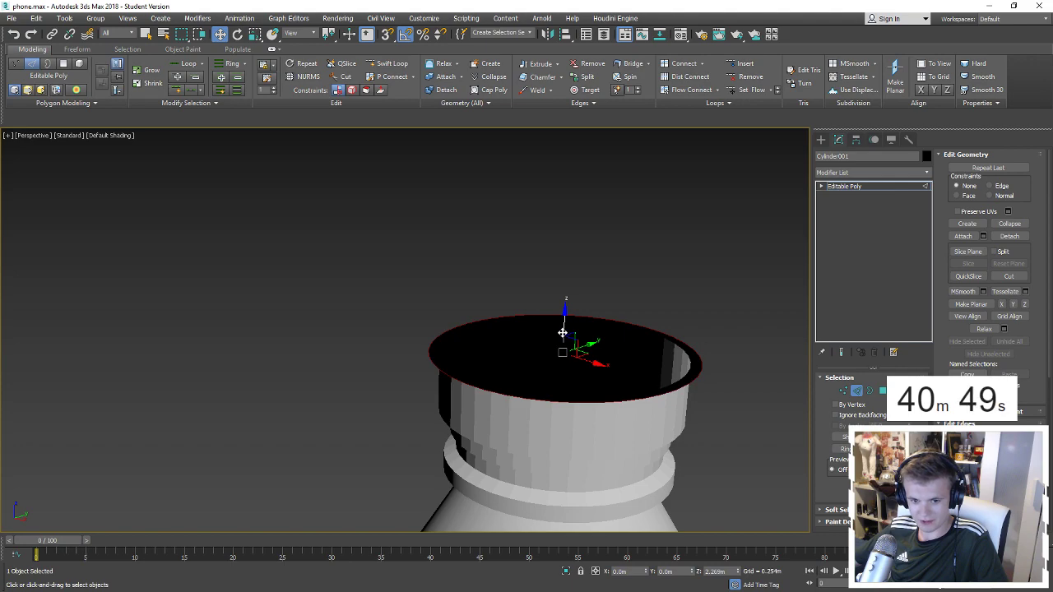
pyautogui.moveTo(563, 332)
pyautogui.mouseDown()
pyautogui.moveTo(563, 309)
pyautogui.moveTo(578, 331)
pyautogui.mouseUp()
pyautogui.press('r')
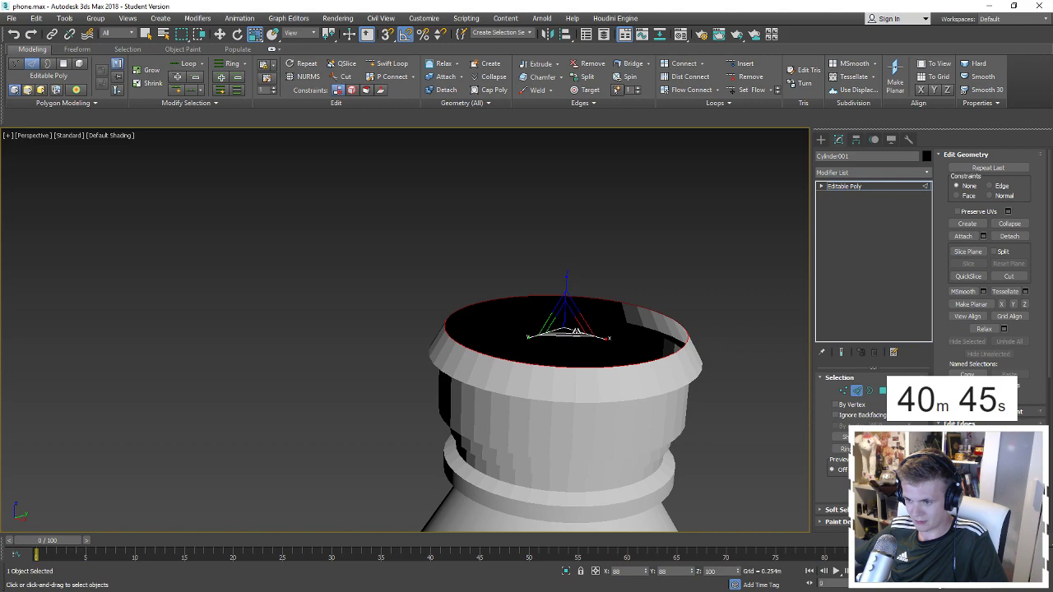
pyautogui.press('w')
pyautogui.moveTo(564, 294); pyautogui.dragTo(564, 301)
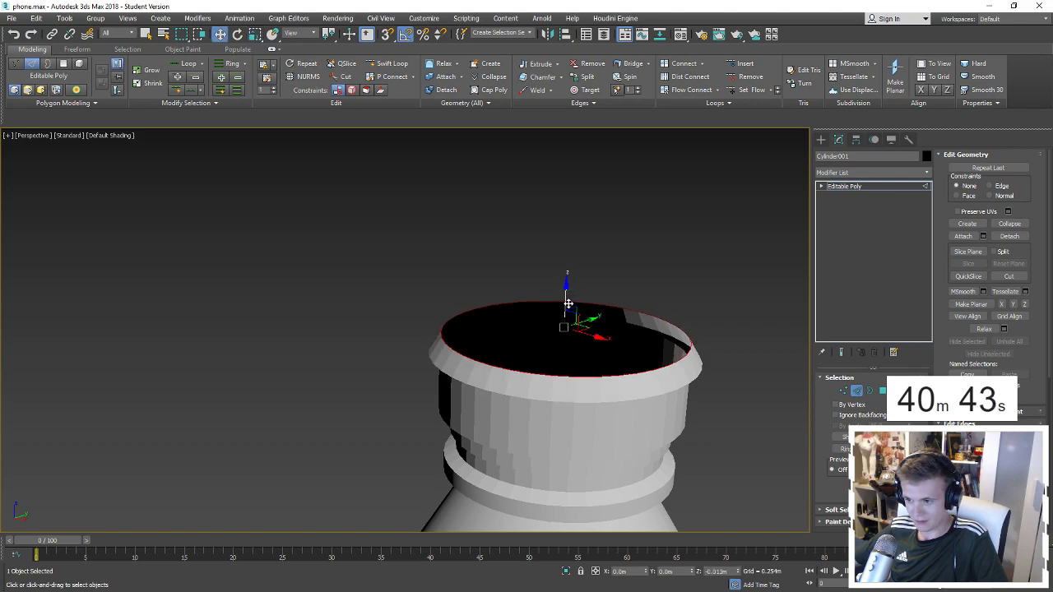
pyautogui.press('r')
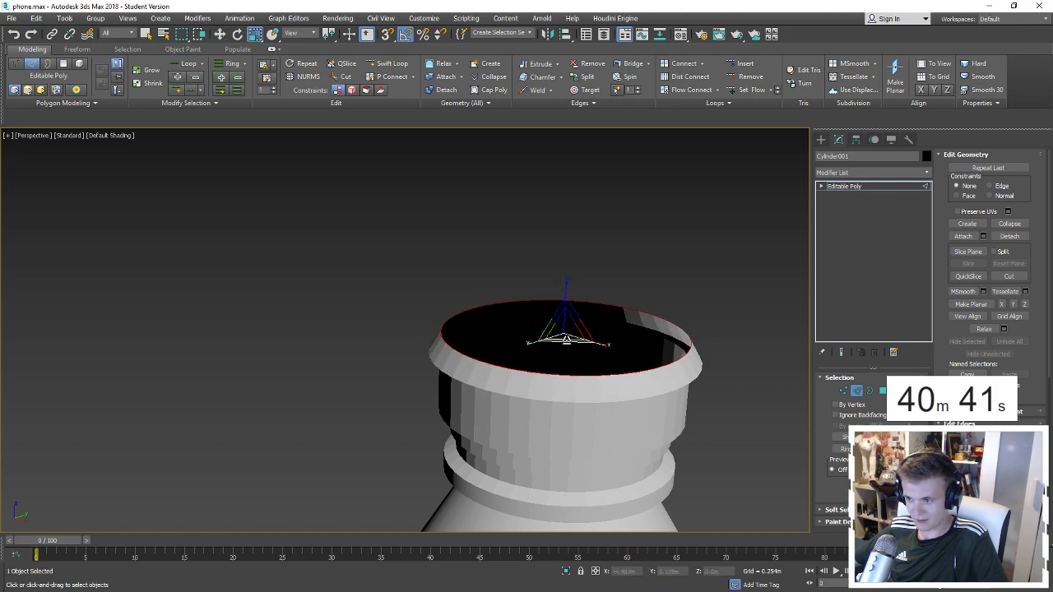
pyautogui.moveTo(566, 338); pyautogui.dragTo(568, 340)
pyautogui.press('w')
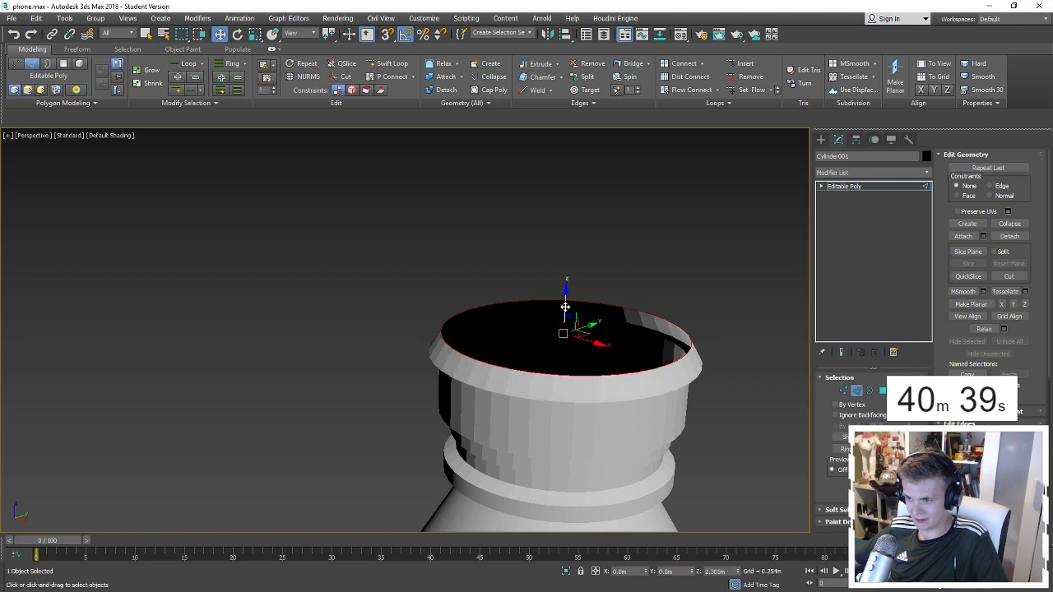
pyautogui.moveTo(566, 290); pyautogui.dragTo(567, 140)
pyautogui.scroll(-3, 578, 366)
pyautogui.moveTo(571, 306); pyautogui.dragTo(571, 230)
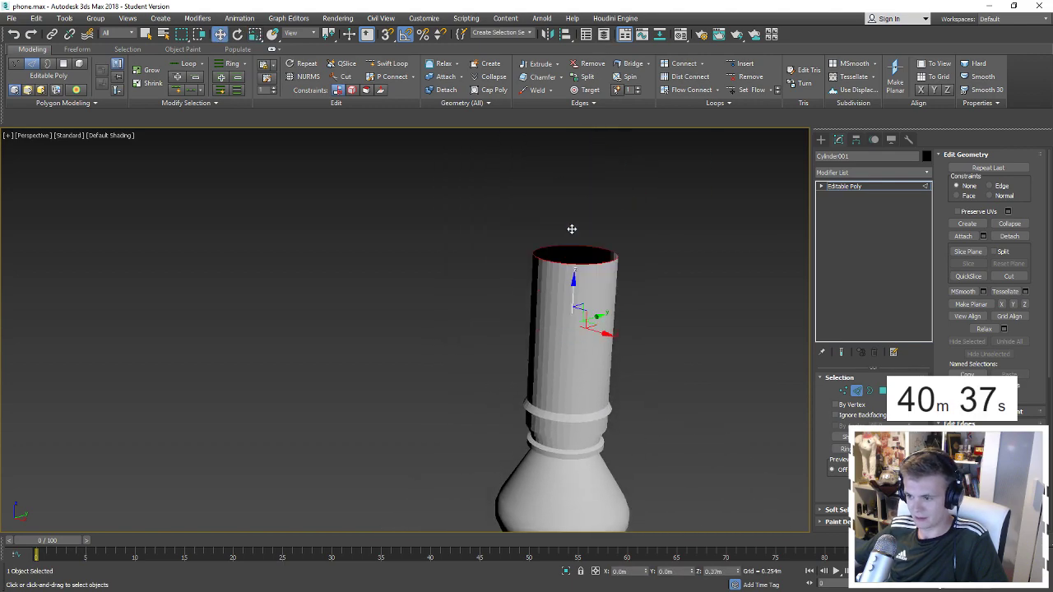
pyautogui.scroll(-4, 586, 361)
pyautogui.scroll(2, 581, 354)
pyautogui.scroll(3, 567, 329)
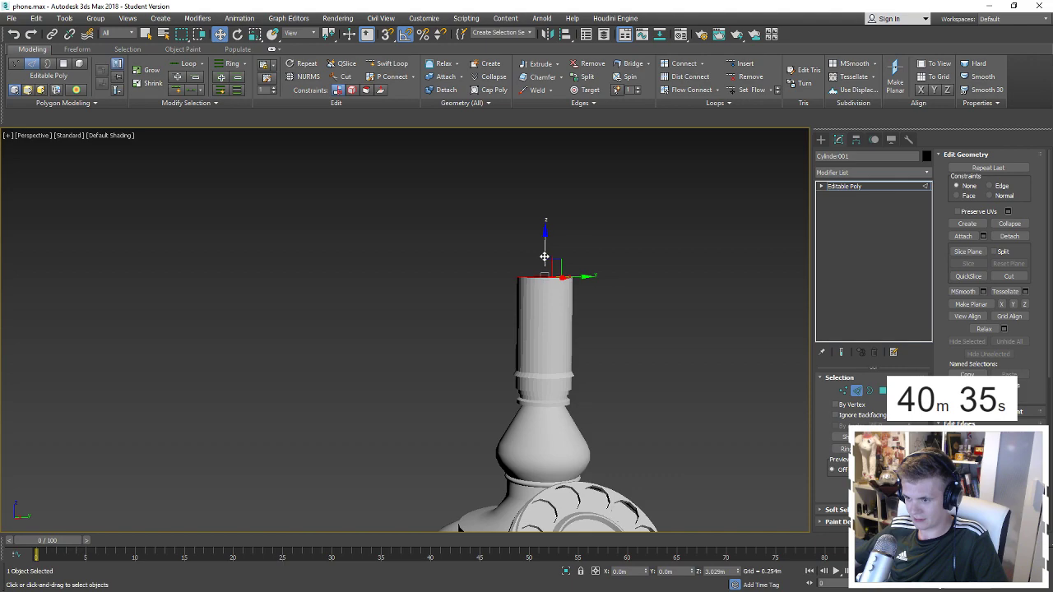
pyautogui.moveTo(543, 229)
pyautogui.mouseDown()
pyautogui.moveTo(545, 184)
pyautogui.moveTo(560, 221)
pyautogui.mouseUp()
pyautogui.scroll(-3, 548, 186)
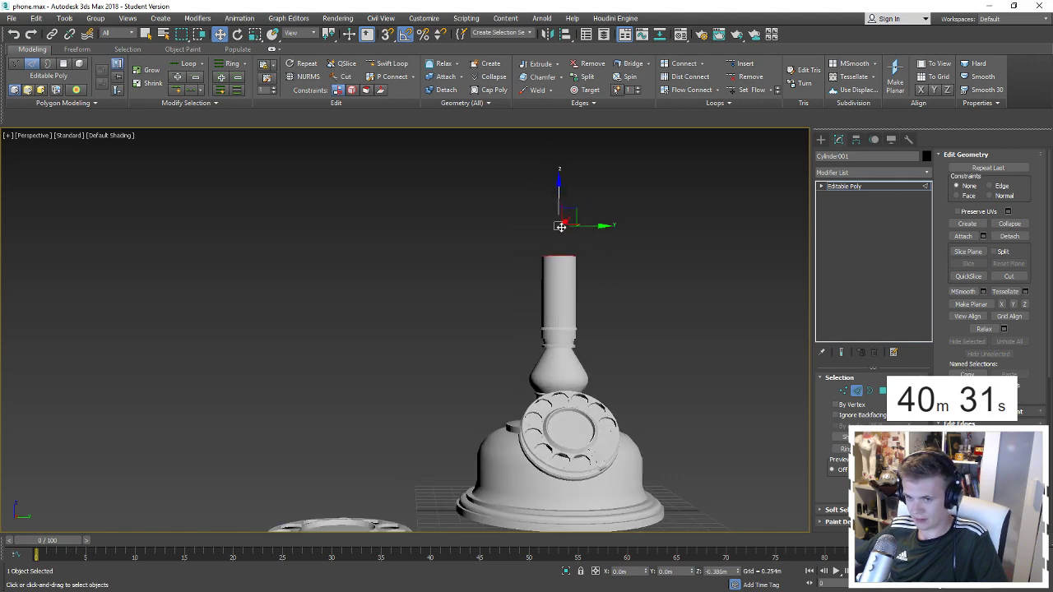
pyautogui.scroll(1, 564, 235)
pyautogui.scroll(3, 543, 342)
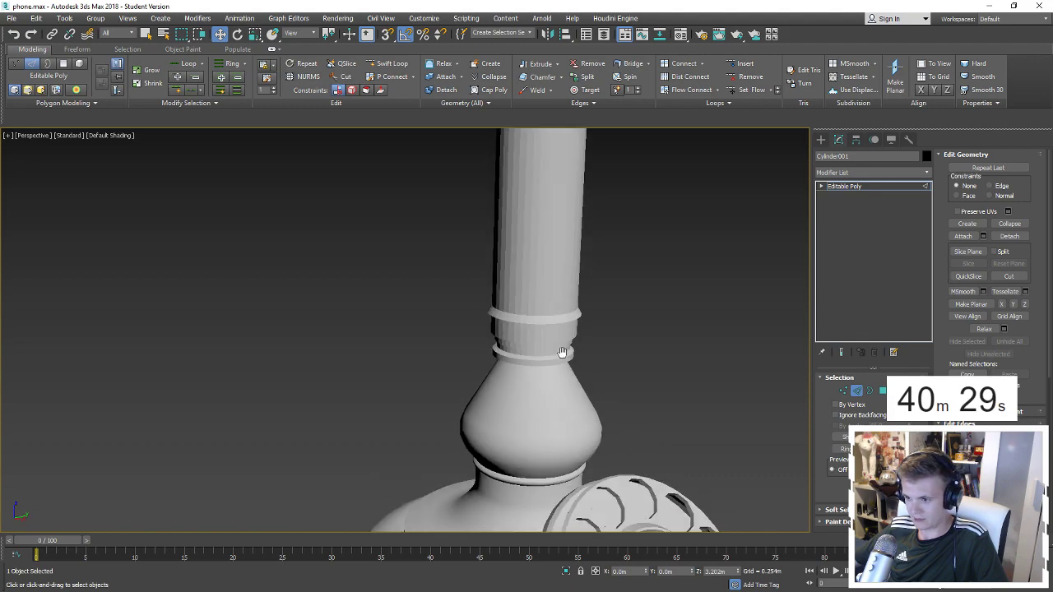
pyautogui.scroll(2, 541, 346)
pyautogui.scroll(3, 541, 346)
pyautogui.press('F4')
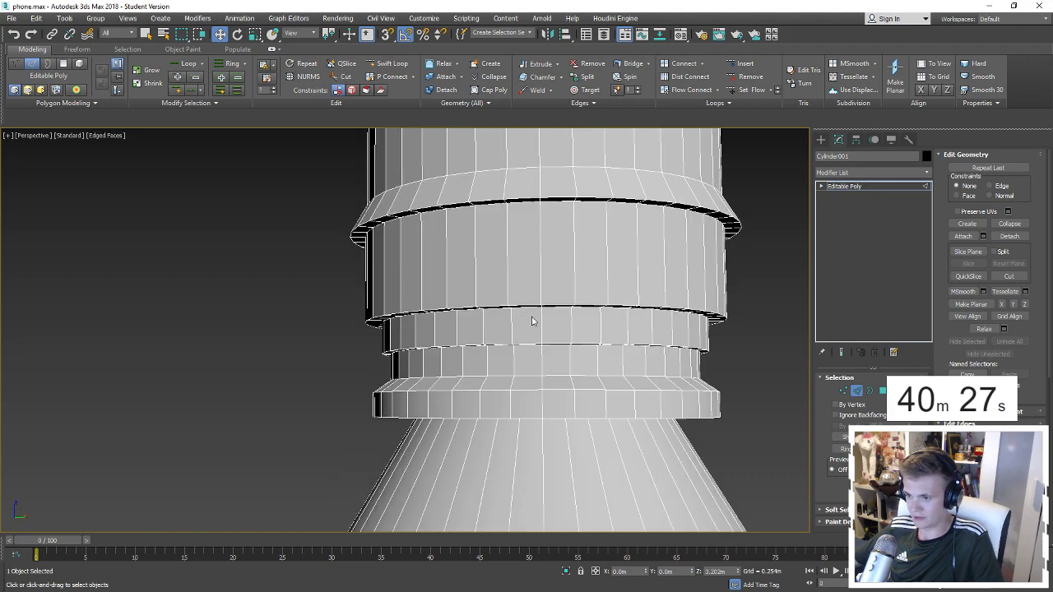
pyautogui.press('F4')
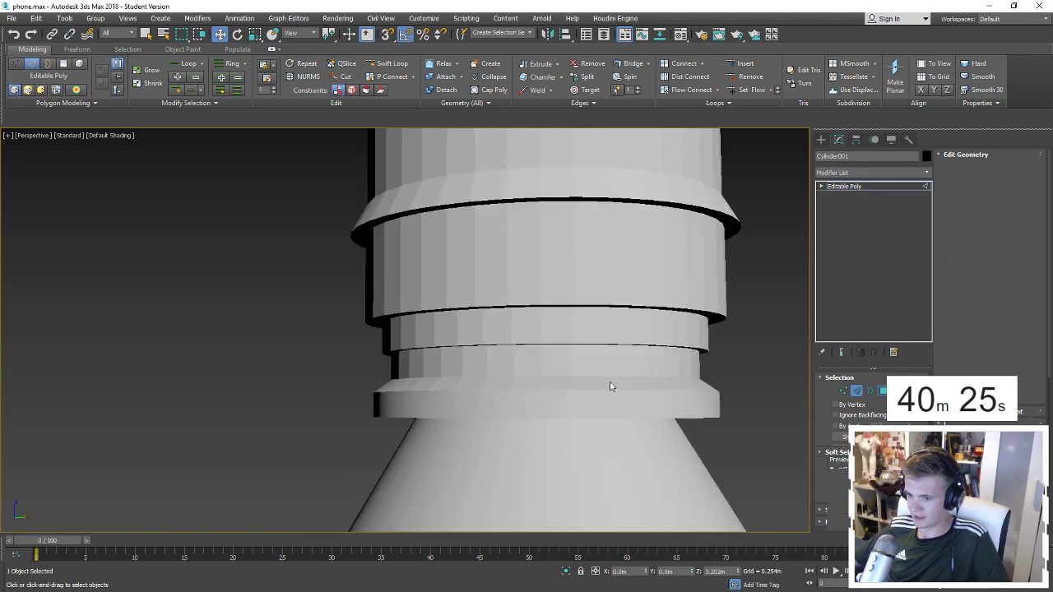
pyautogui.press('4')
pyautogui.scroll(-6, 618, 277)
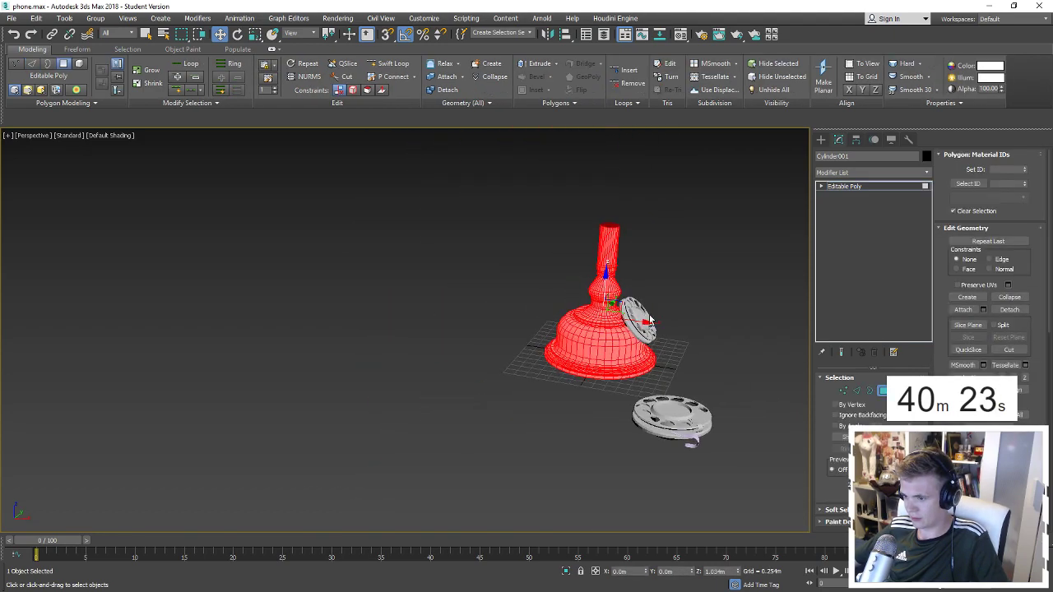
pyautogui.scroll(-2, 987, 288)
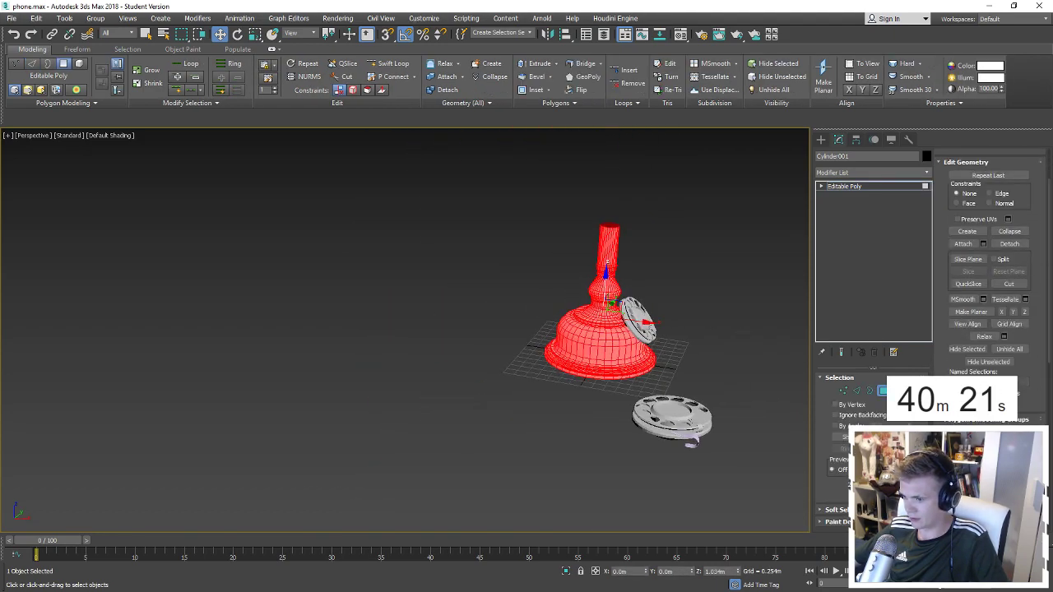
pyautogui.scroll(4, 664, 303)
pyautogui.press('F4')
pyautogui.press('F4')
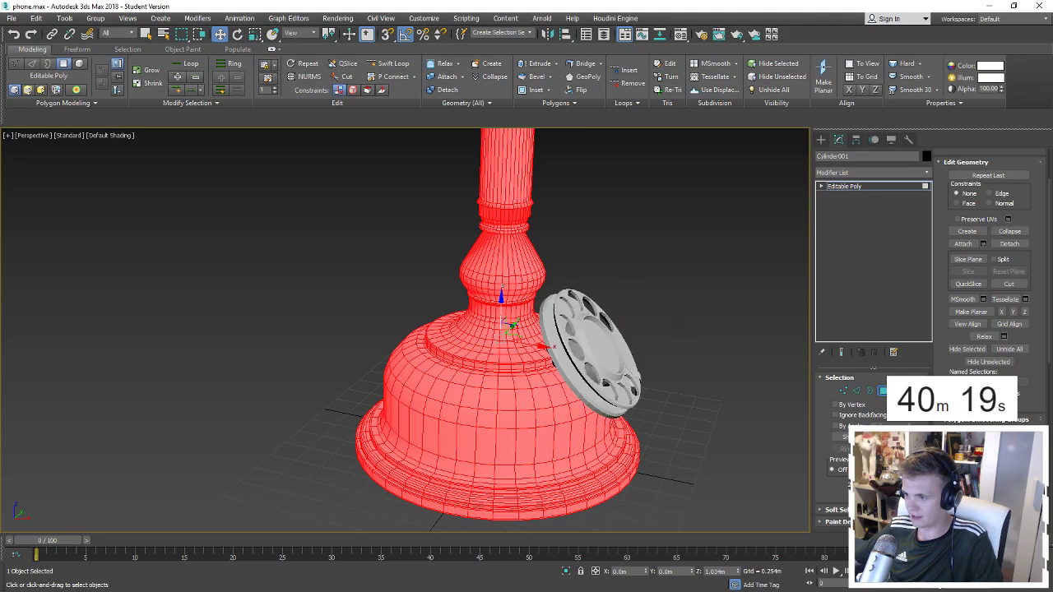
pyautogui.press('4')
# Orbit so the dial faces forward and test-select the upper-step edge loop in Edge mode.
pyautogui.keyDown('alt'); pyautogui.moveTo(513, 281); pyautogui.dragTo(498, 493, button='middle'); pyautogui.keyUp('alt')
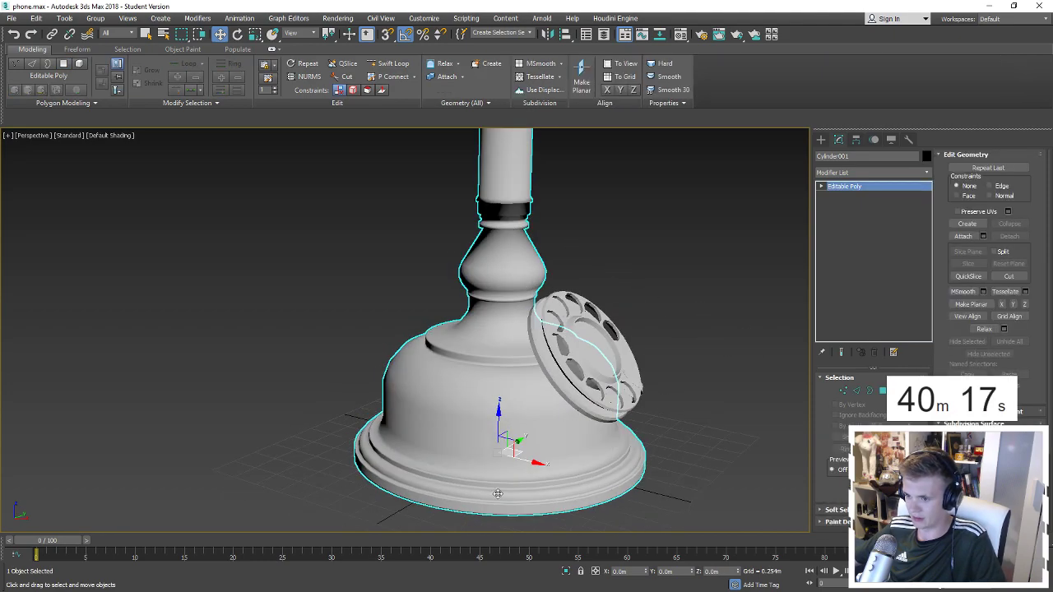
pyautogui.scroll(4, 492, 383)
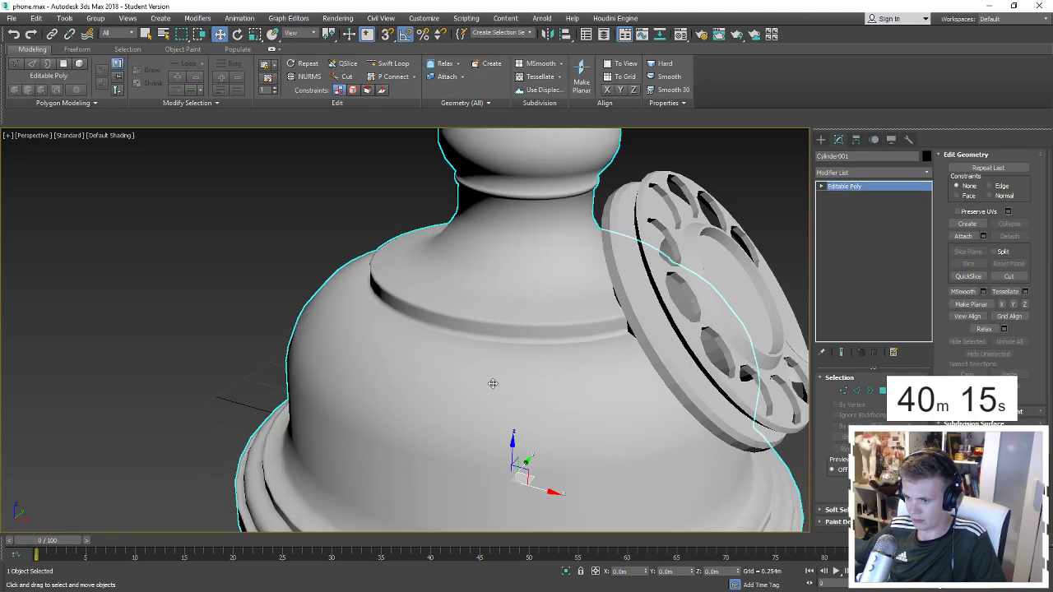
pyautogui.scroll(3, 507, 344)
pyautogui.press('F4')
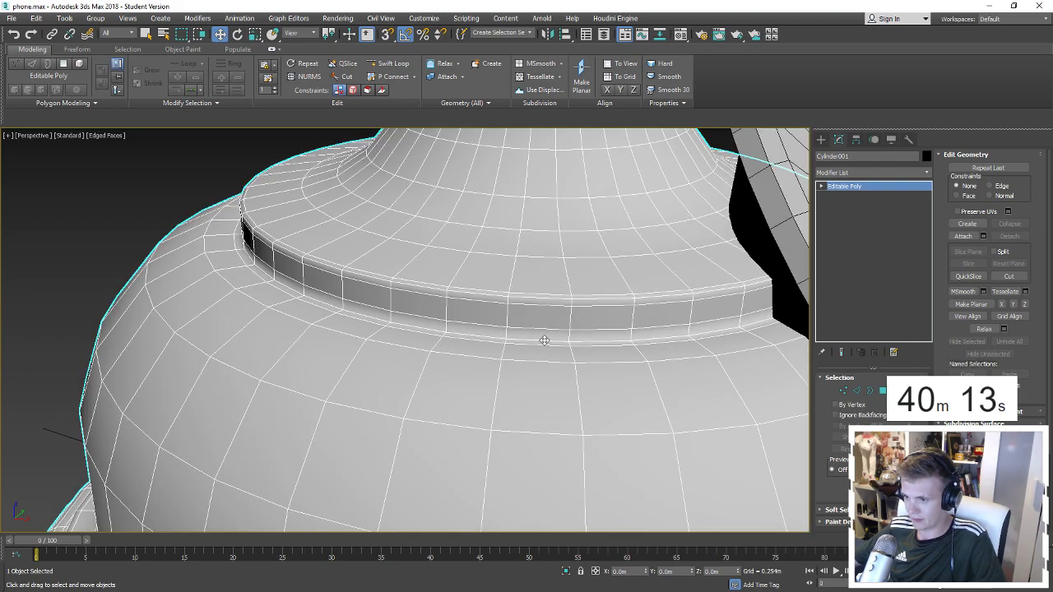
pyautogui.press('2')
pyautogui.doubleClick(550, 329)
pyautogui.hotkey('ctrl', 'BackSpace')
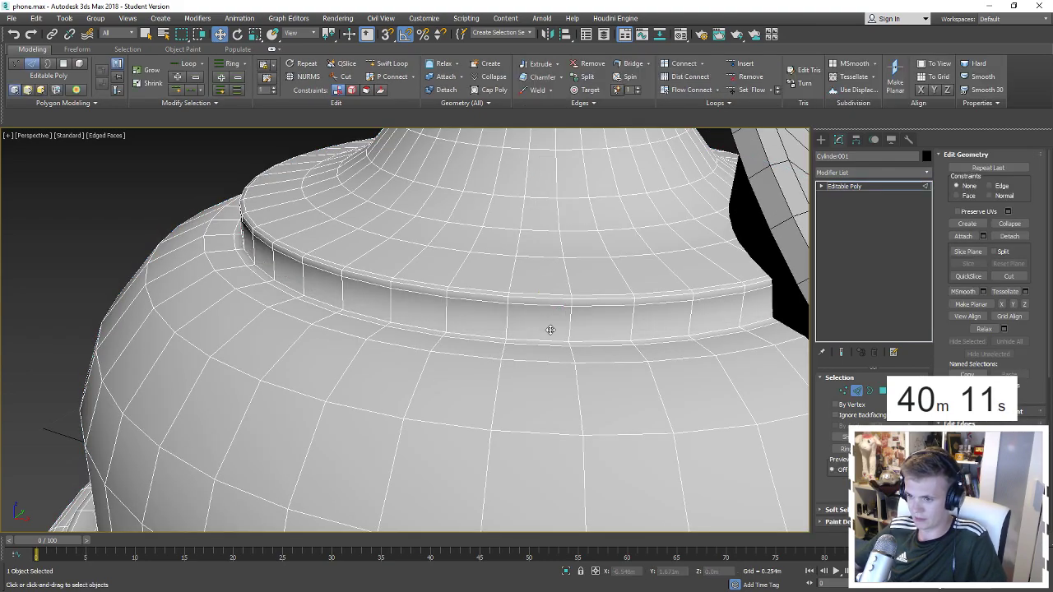
pyautogui.press('F4')
pyautogui.scroll(-3, 559, 337)
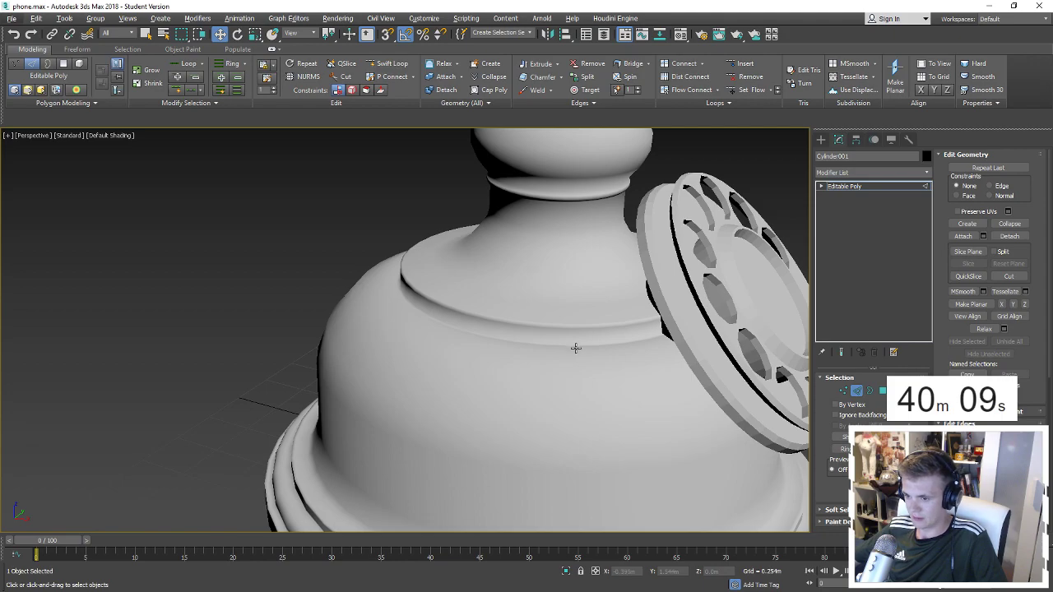
# Undo and select the edge loop beneath the raised step instead.
pyautogui.hotkey('ctrl', 'z')
pyautogui.scroll(3, 576, 347)
pyautogui.press('F4')
pyautogui.doubleClick(578, 336)
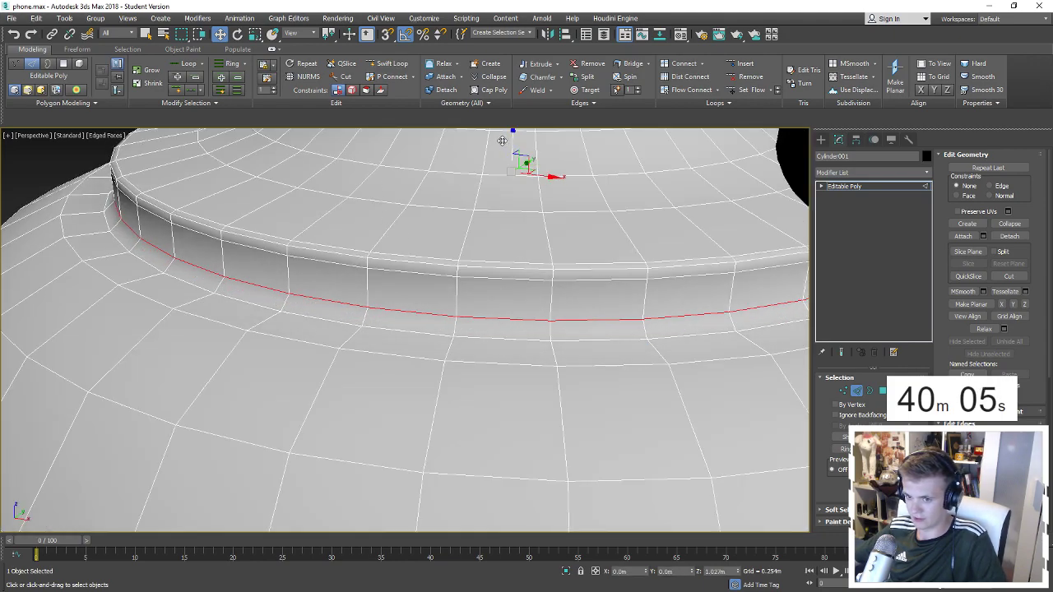
pyautogui.press('F4')
pyautogui.scroll(-3, 513, 263)
# Swift Loop a new edge loop onto the bulb just above its base ring.
pyautogui.keyDown('alt'); pyautogui.moveTo(185, 176); pyautogui.dragTo(432, 323, button='middle'); pyautogui.keyUp('alt')
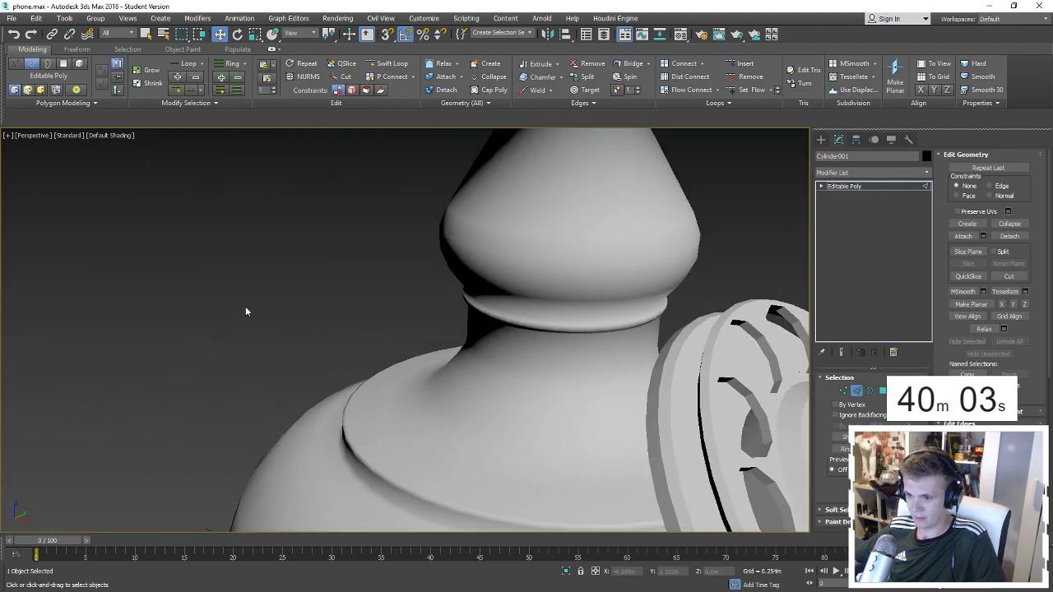
pyautogui.scroll(1, 433, 323)
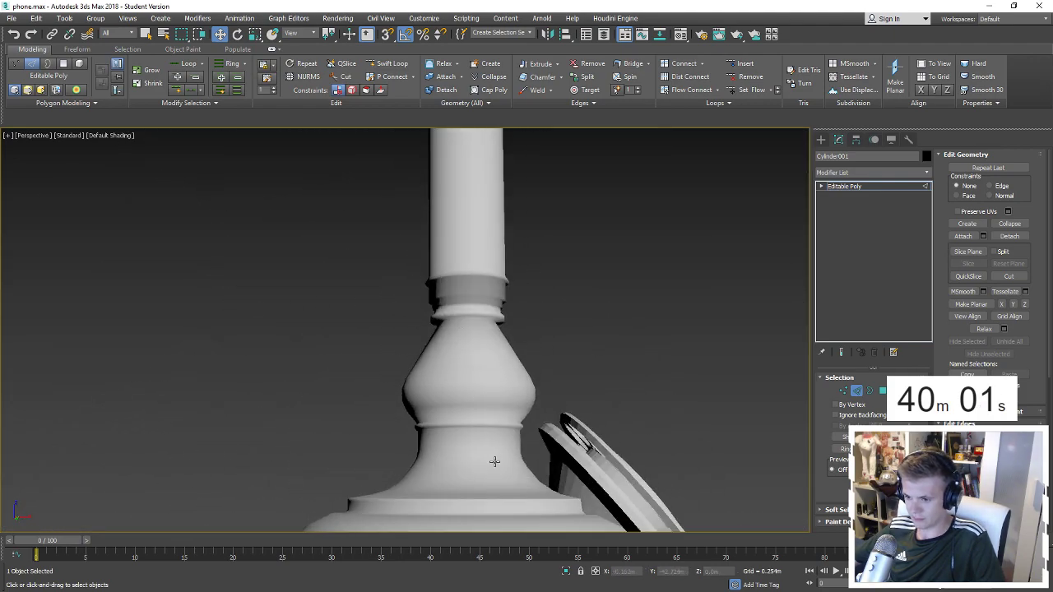
pyautogui.press('F4')
pyautogui.scroll(2, 480, 423)
pyautogui.scroll(2, 476, 405)
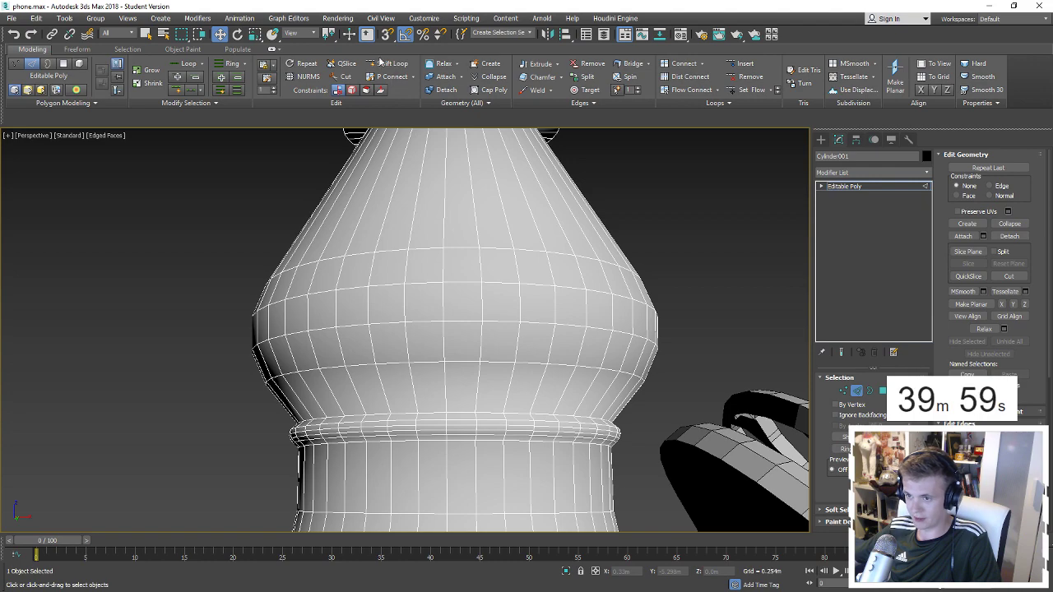
pyautogui.click(447, 403)
pyautogui.press('F4')
pyautogui.press('w')
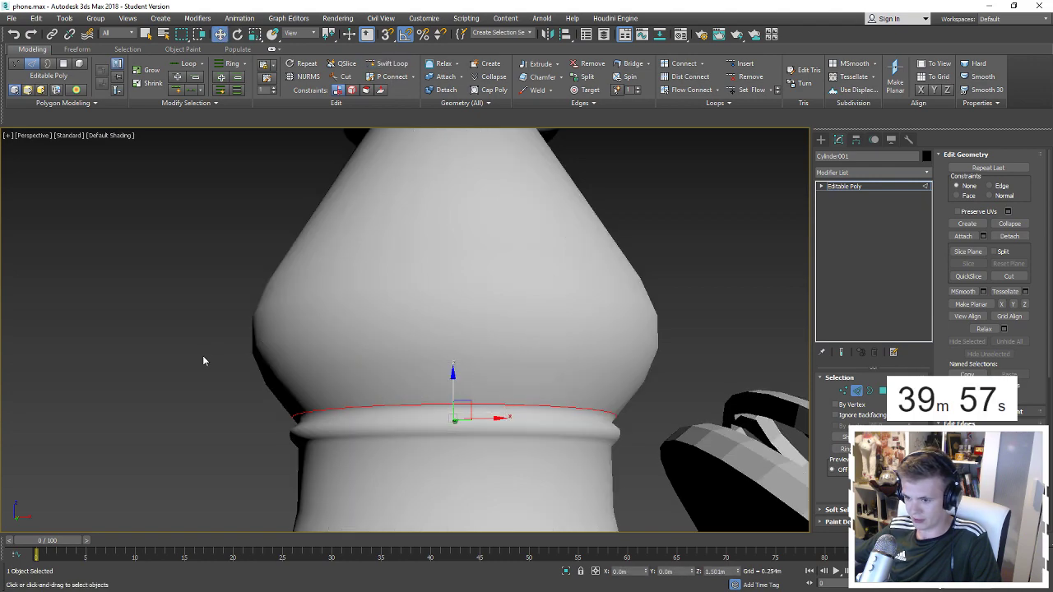
# Deselect the new loop and orbit to inspect the column's rings in wireframe.
pyautogui.scroll(-4, 202, 356)
pyautogui.click(414, 368)
pyautogui.keyDown('alt'); pyautogui.moveTo(415, 368); pyautogui.dragTo(382, 356, button='middle'); pyautogui.keyUp('alt')
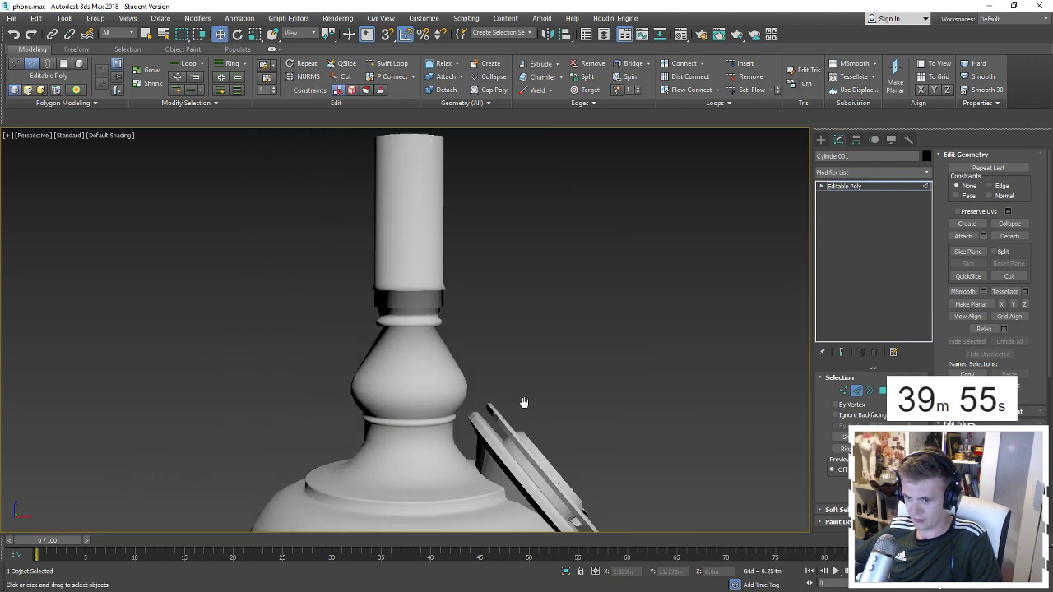
pyautogui.scroll(2, 433, 327)
pyautogui.press('F4')
pyautogui.scroll(3, 433, 329)
# Select the edge loop on the neck's lowest ring and tilt the view to its top.
pyautogui.scroll(1, 433, 331)
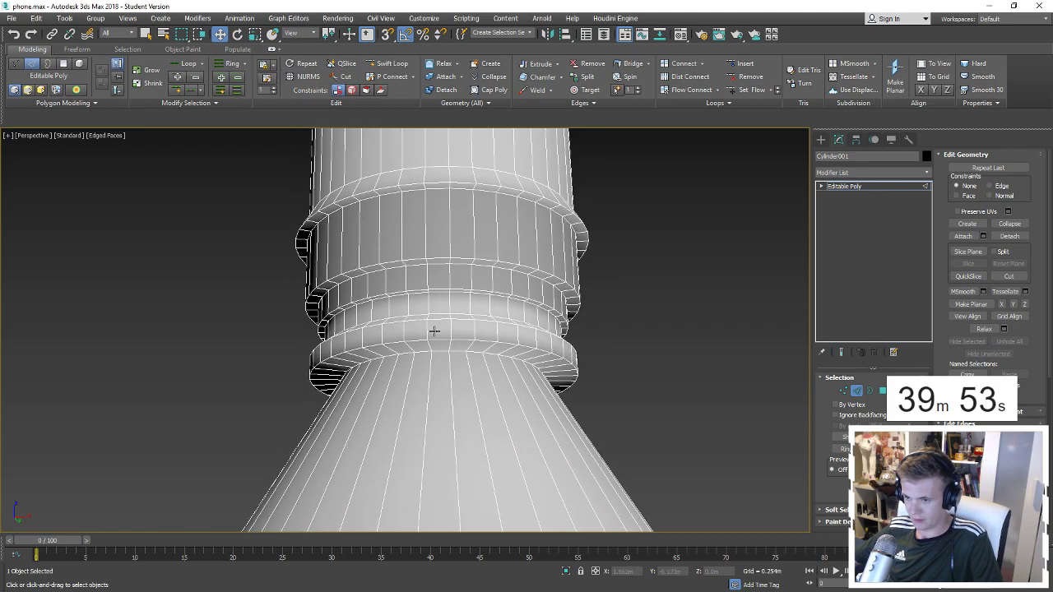
pyautogui.scroll(1, 435, 337)
pyautogui.press('2')
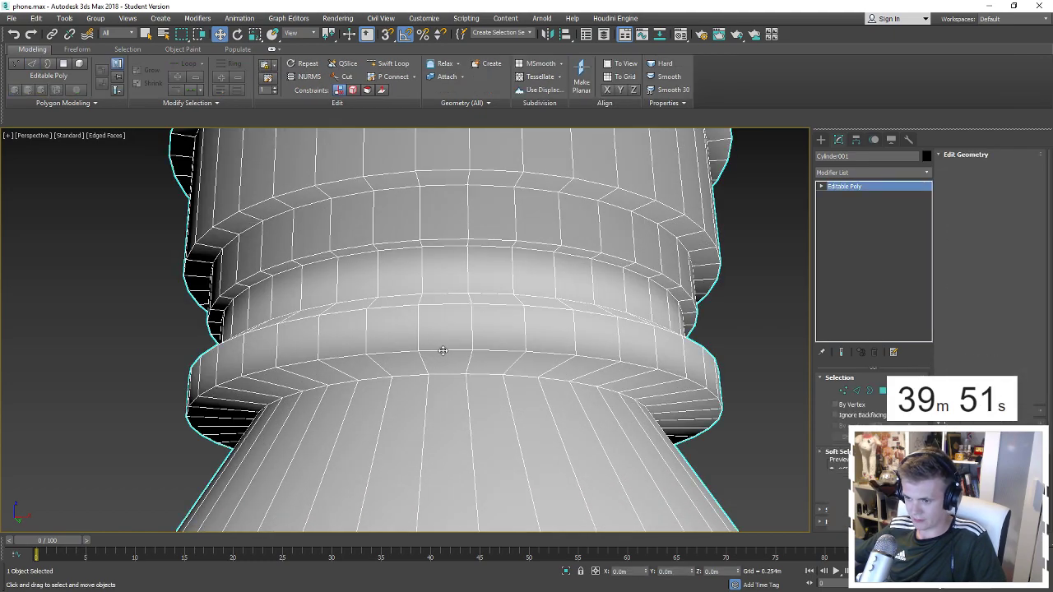
pyautogui.press('2')
pyautogui.doubleClick(442, 351)
pyautogui.moveTo(459, 393); pyautogui.dragTo(470, 395)
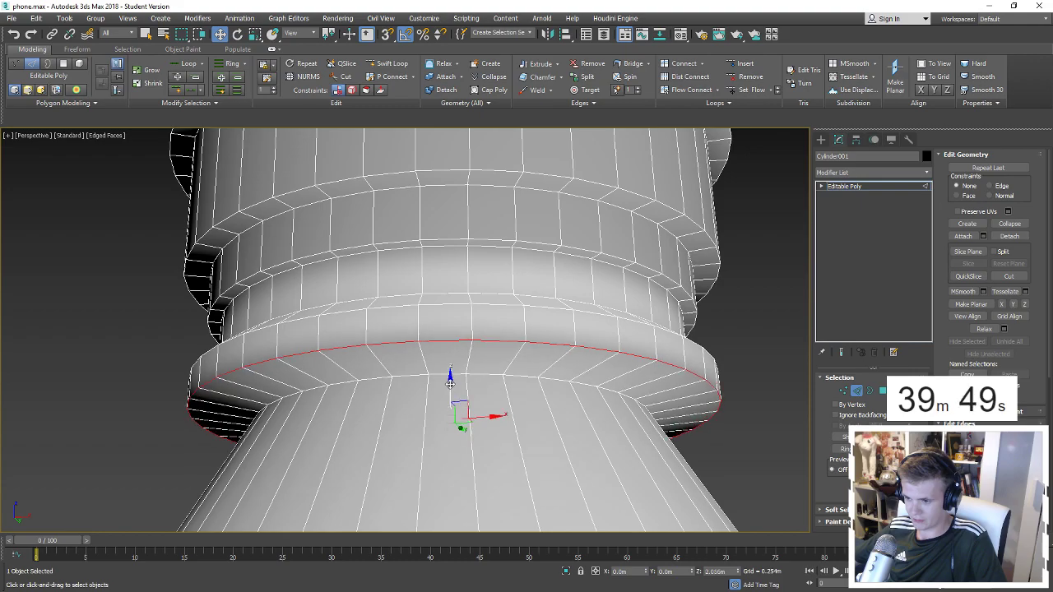
pyautogui.keyDown('alt'); pyautogui.moveTo(470, 395); pyautogui.dragTo(481, 375, button='middle'); pyautogui.keyUp('alt')
# Scale the lowest ring's outer face band thinner, then select its lower edge loop.
pyautogui.press('4')
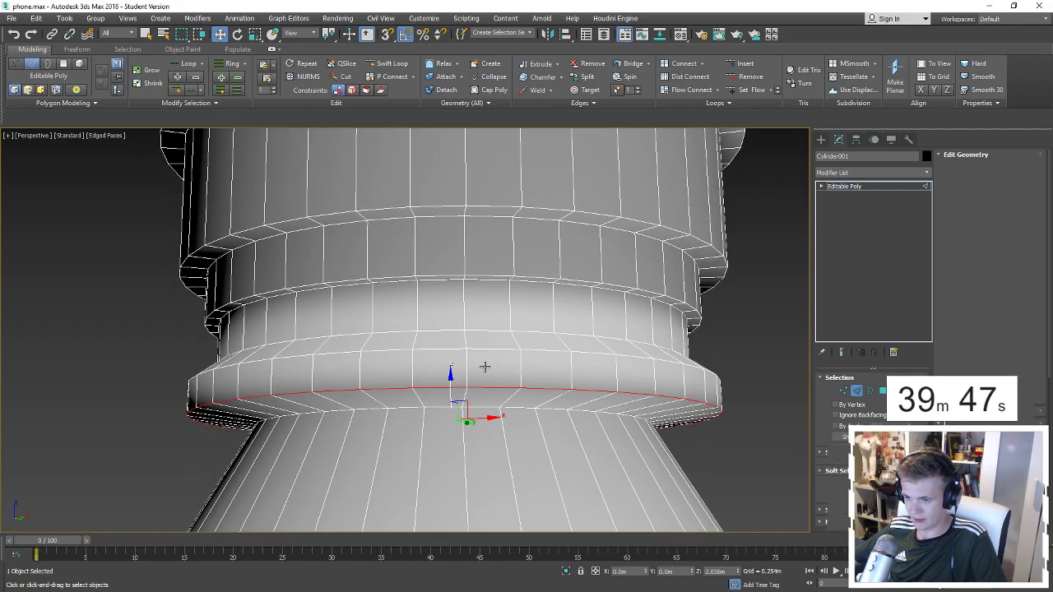
pyautogui.hotkey('ctrl', 'a')
pyautogui.click(494, 365)
pyautogui.keyDown('shift'); pyautogui.click(536, 369); pyautogui.keyUp('shift')
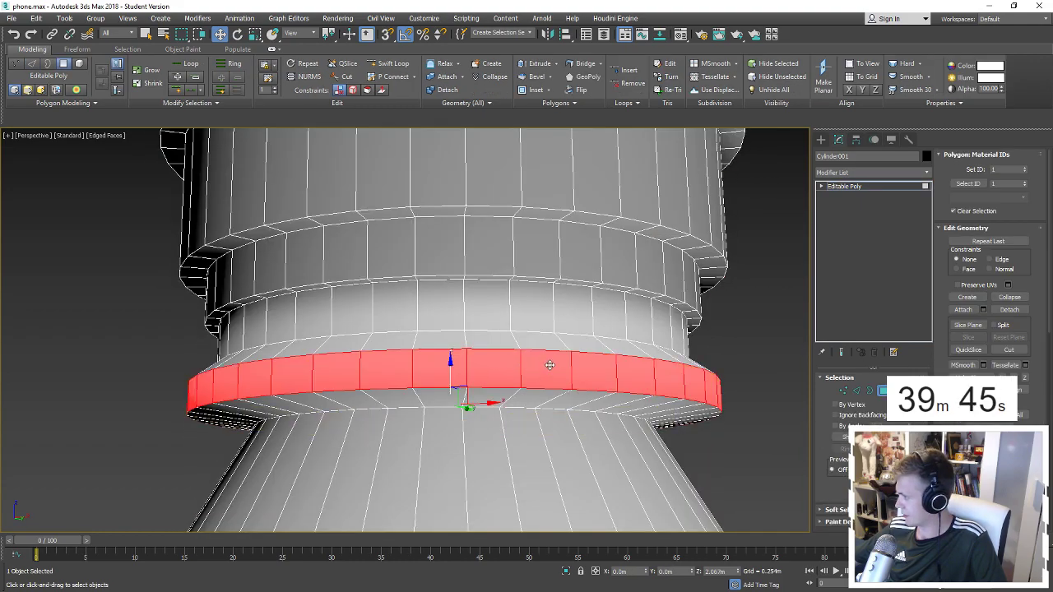
pyautogui.press('r')
pyautogui.moveTo(452, 447); pyautogui.dragTo(453, 374)
pyautogui.press('w')
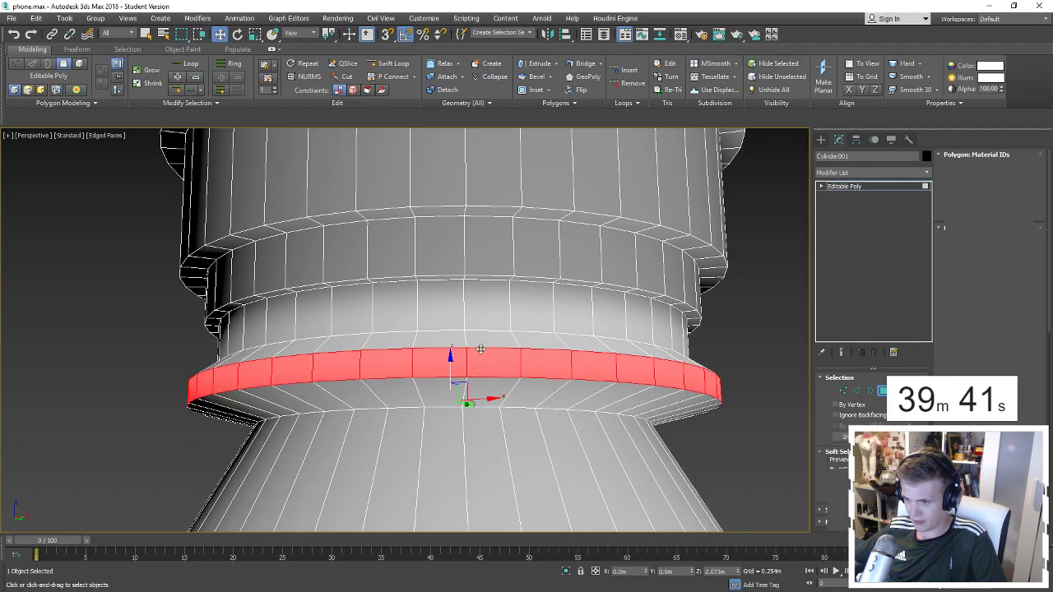
pyautogui.press('2')
pyautogui.keyDown('ctrl'); pyautogui.doubleClick(496, 379); pyautogui.keyUp('ctrl')
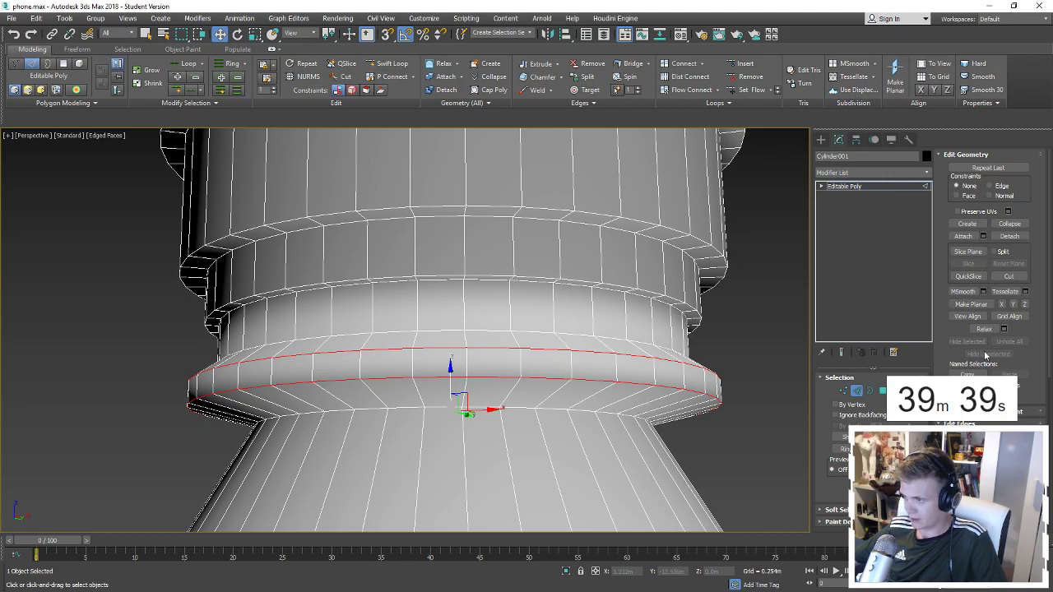
# Chamfer the two ring-band edge loops by 0.003m with 2 segments.
pyautogui.hotkey('ctrl', 'shift', 'c')
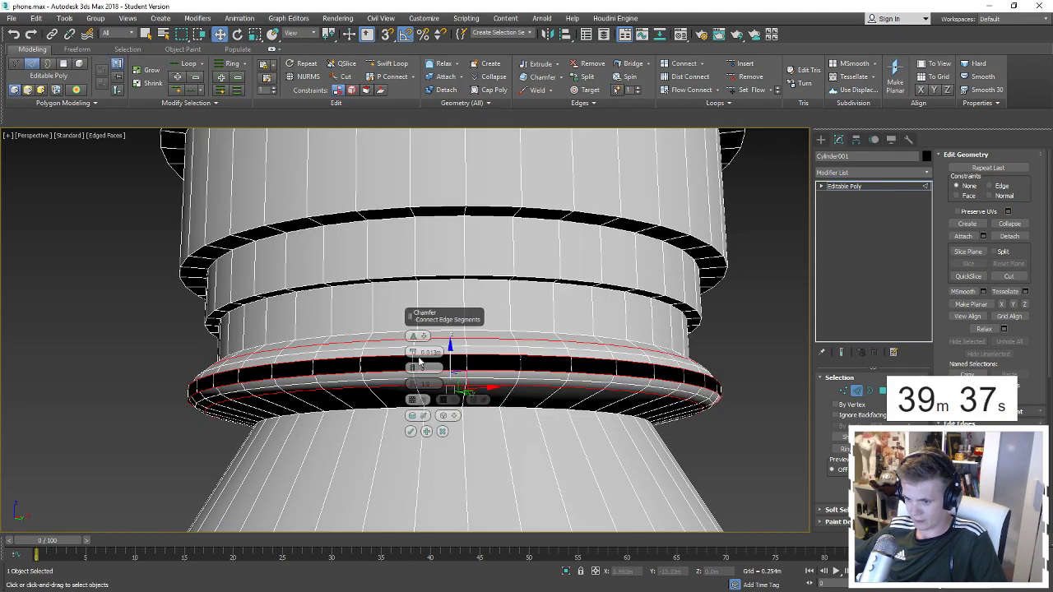
pyautogui.moveTo(412, 351)
pyautogui.mouseDown()
pyautogui.moveTo(421, 345)
pyautogui.moveTo(415, 375)
pyautogui.mouseUp()
pyautogui.press('F4')
pyautogui.press('F4')
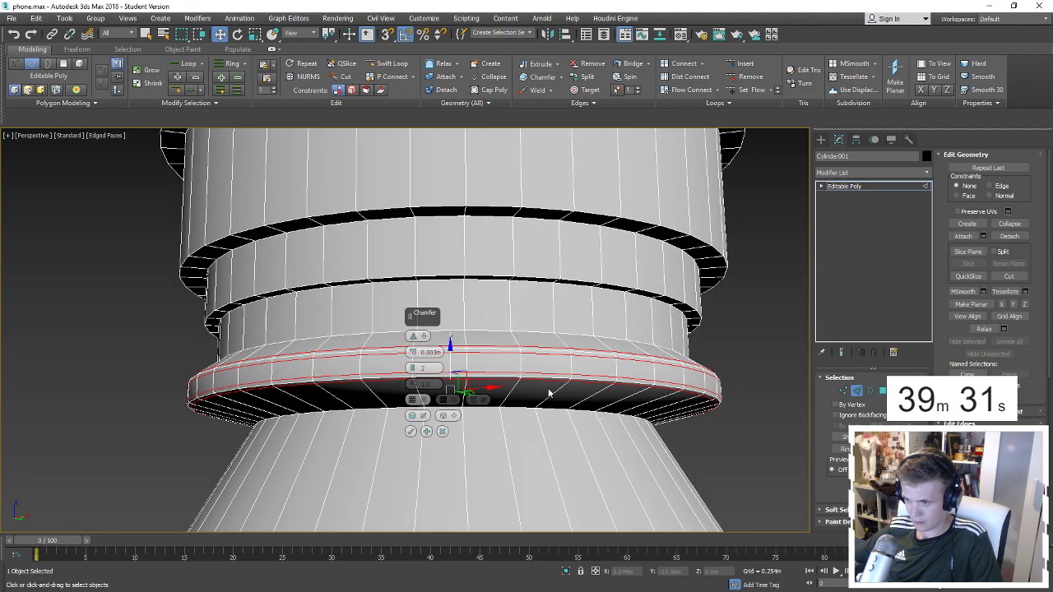
pyautogui.moveTo(533, 360)
pyautogui.keyDown('alt'); pyautogui.mouseDown(button='middle')
pyautogui.moveTo(549, 403)
pyautogui.moveTo(581, 404)
pyautogui.moveTo(532, 414)
pyautogui.mouseUp(button='middle'); pyautogui.keyUp('alt')
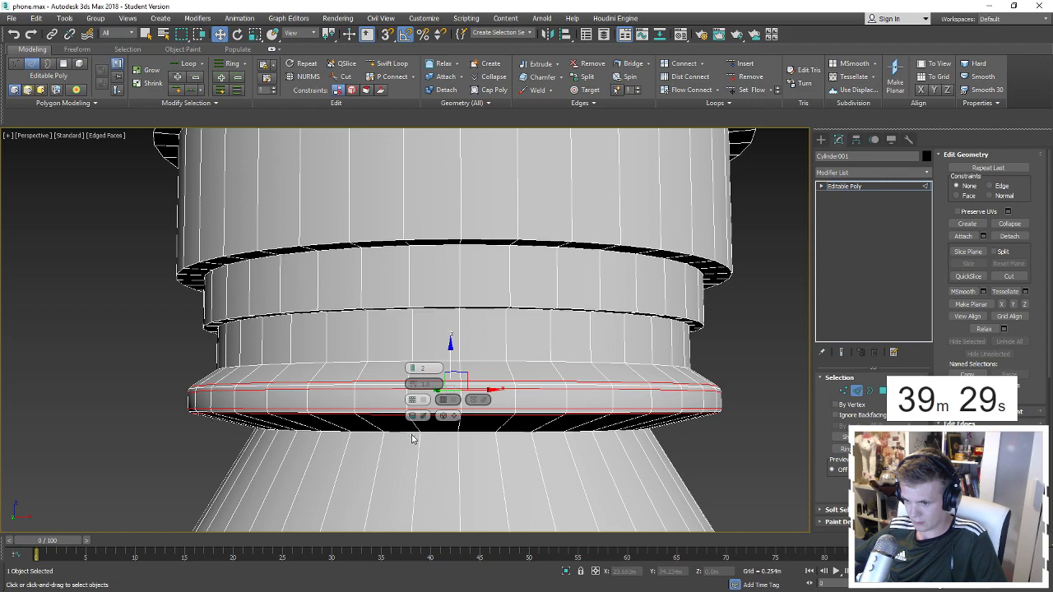
pyautogui.click(411, 431)
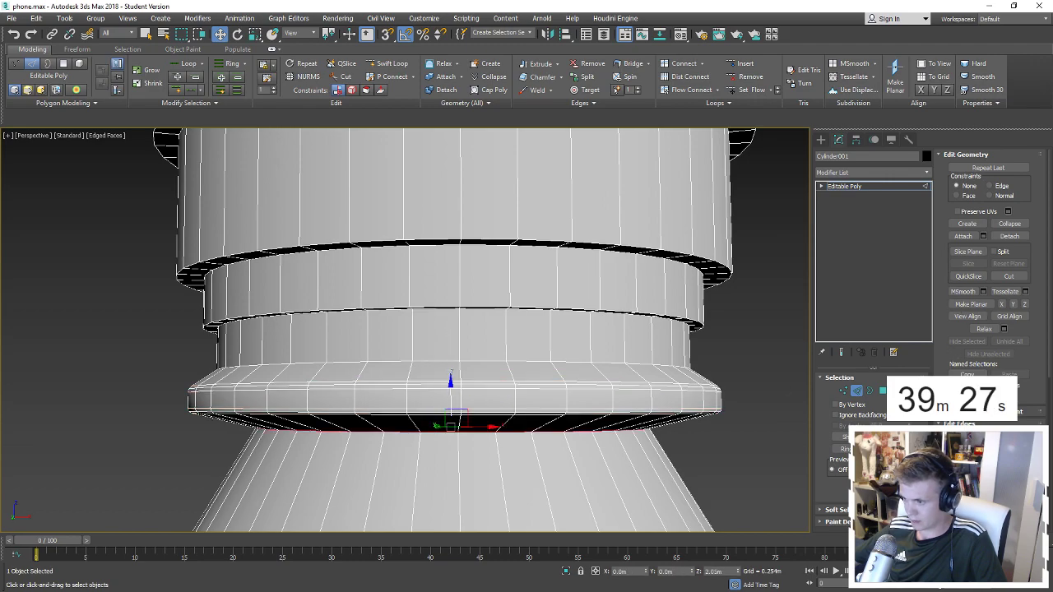
# Chamfer the ring edges again, widening it to 0.023m.
pyautogui.hotkey('ctrl', 'shift', 'c')
pyautogui.keyDown('alt'); pyautogui.moveTo(444, 386); pyautogui.dragTo(442, 383, button='middle'); pyautogui.keyUp('alt')
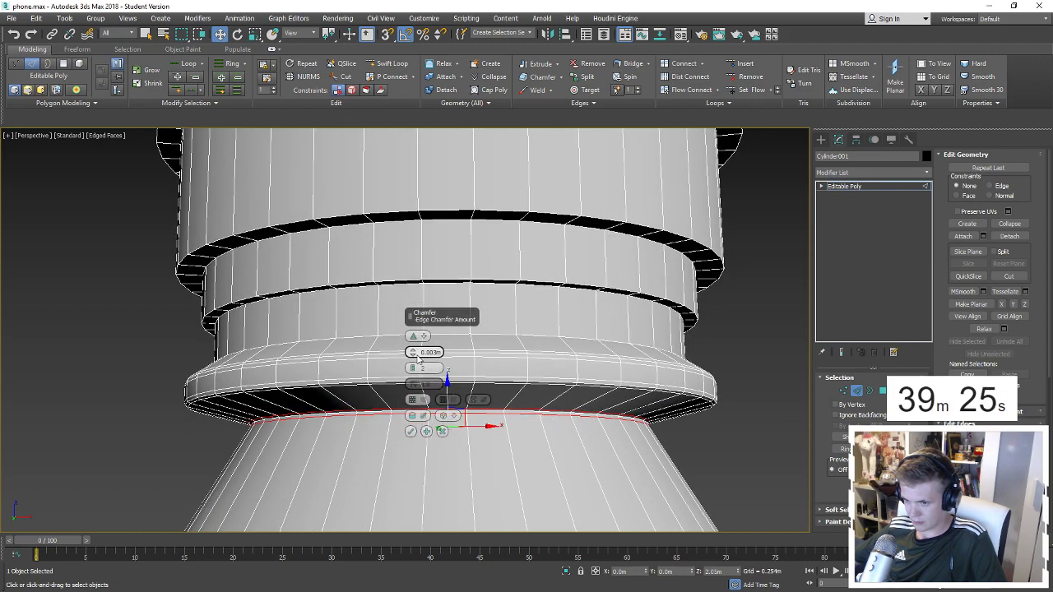
pyautogui.moveTo(417, 356); pyautogui.dragTo(413, 366)
pyautogui.keyDown('alt'); pyautogui.moveTo(449, 368); pyautogui.dragTo(528, 378, button='middle'); pyautogui.keyUp('alt')
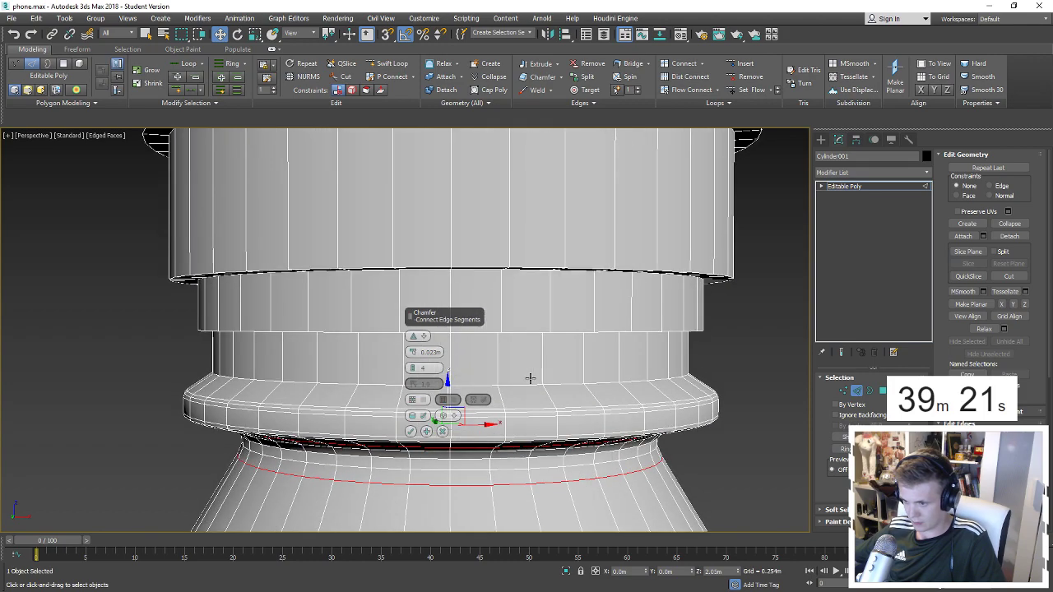
pyautogui.click(410, 432)
pyautogui.keyDown('alt'); pyautogui.moveTo(410, 432); pyautogui.dragTo(637, 367, button='middle'); pyautogui.keyUp('alt')
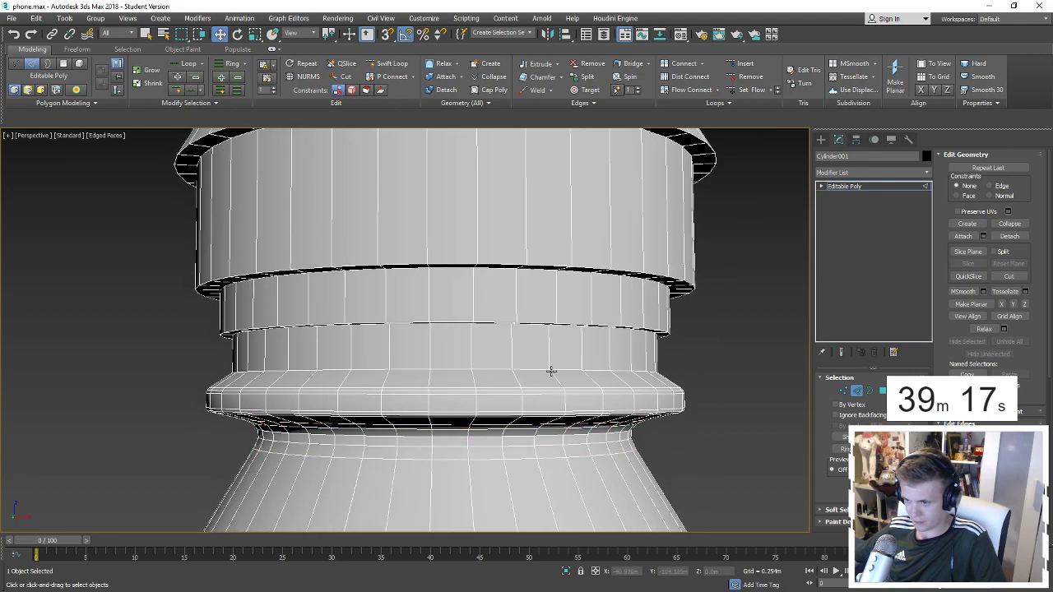
# Select the ring band's lower and upper edge loops and start a chamfer on both.
pyautogui.keyDown('alt'); pyautogui.moveTo(532, 329); pyautogui.dragTo(526, 320, button='middle'); pyautogui.keyUp('alt')
pyautogui.doubleClick(517, 307)
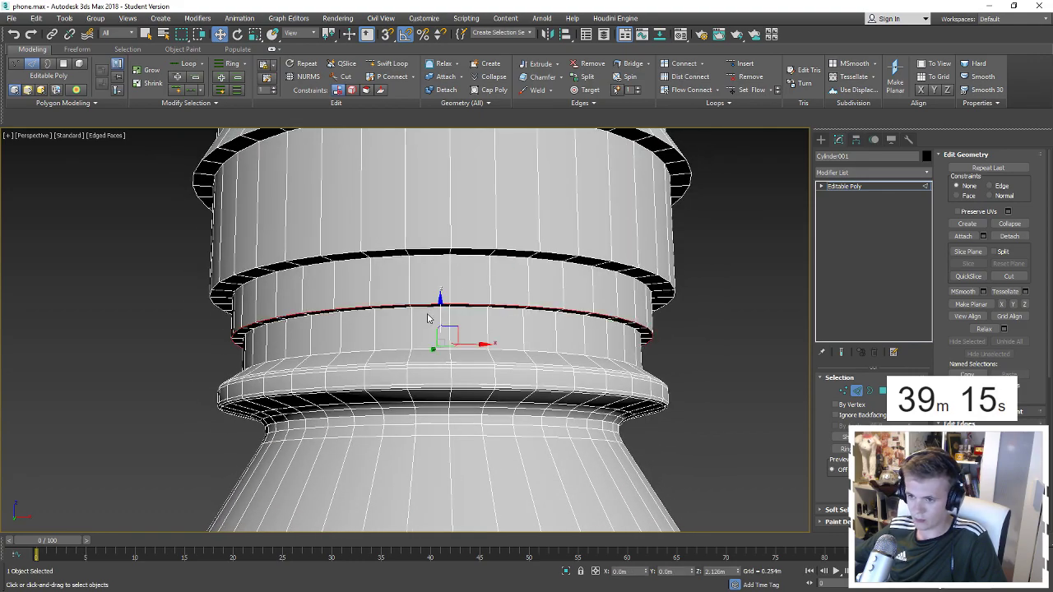
pyautogui.keyDown('alt'); pyautogui.moveTo(439, 315); pyautogui.dragTo(438, 303, button='middle'); pyautogui.keyUp('alt')
pyautogui.keyDown('ctrl'); pyautogui.doubleClick(412, 204); pyautogui.keyUp('ctrl')
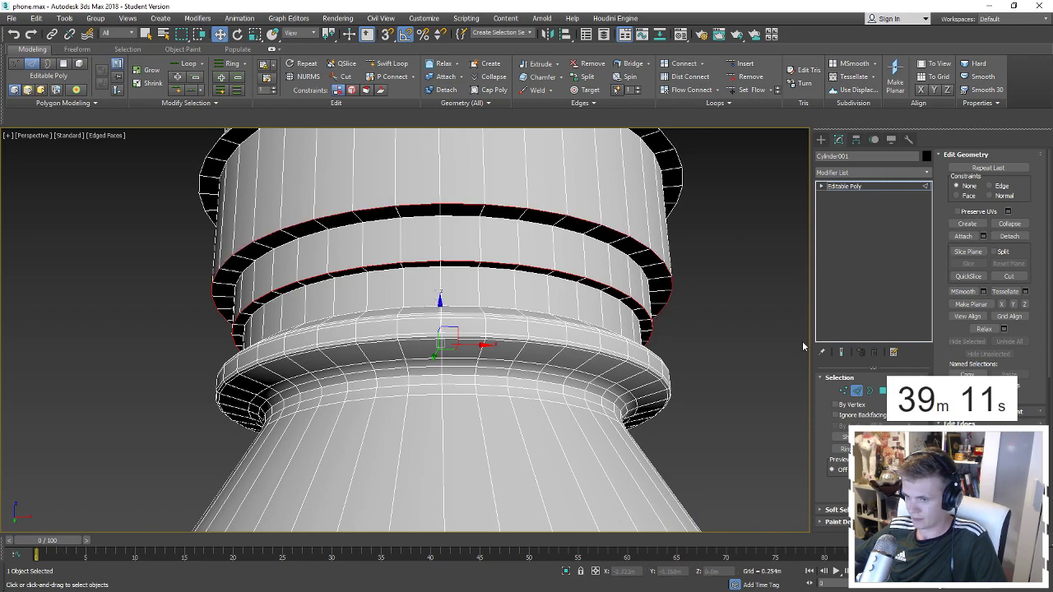
pyautogui.hotkey('ctrl', 'shift', 'c')
pyautogui.moveTo(413, 352); pyautogui.dragTo(413, 357)
# Reduce the neck ring-edge chamfer to 0.009m and commit it.
pyautogui.keyDown('alt'); pyautogui.moveTo(500, 277); pyautogui.dragTo(498, 301, button='middle'); pyautogui.keyUp('alt')
pyautogui.press('F4')
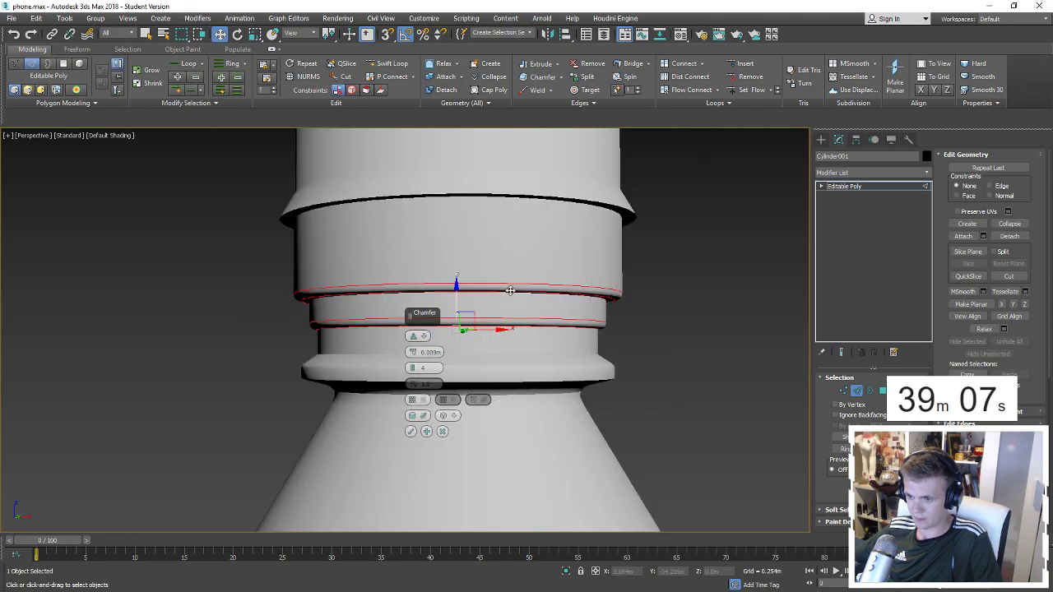
pyautogui.press('F4')
pyautogui.scroll(3, 506, 295)
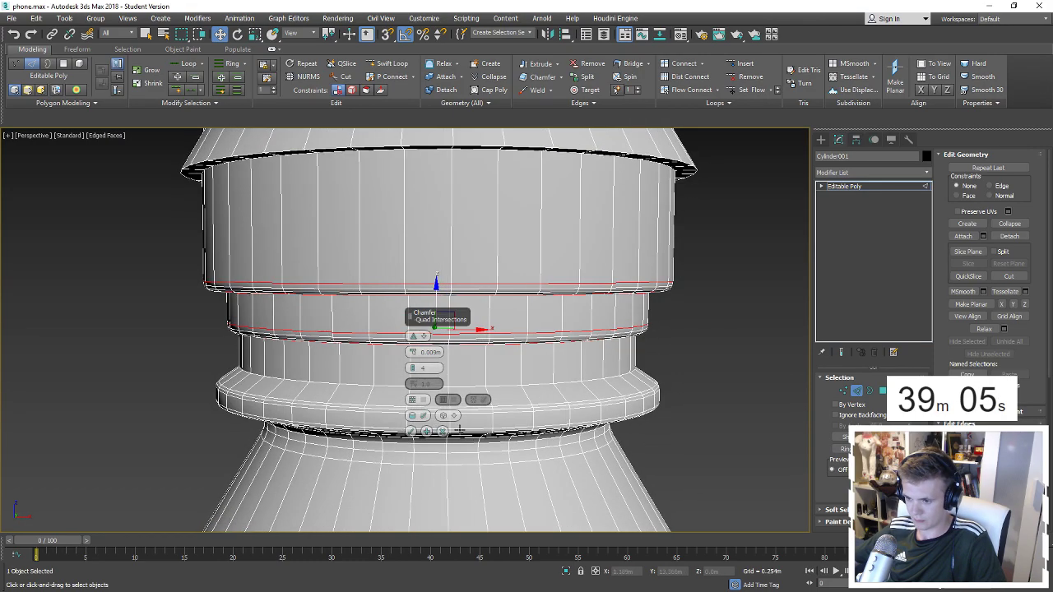
pyautogui.click(409, 436)
# Chamfer the lower collar edge loop at 0.02m with Smooth enabled.
pyautogui.doubleClick(425, 385)
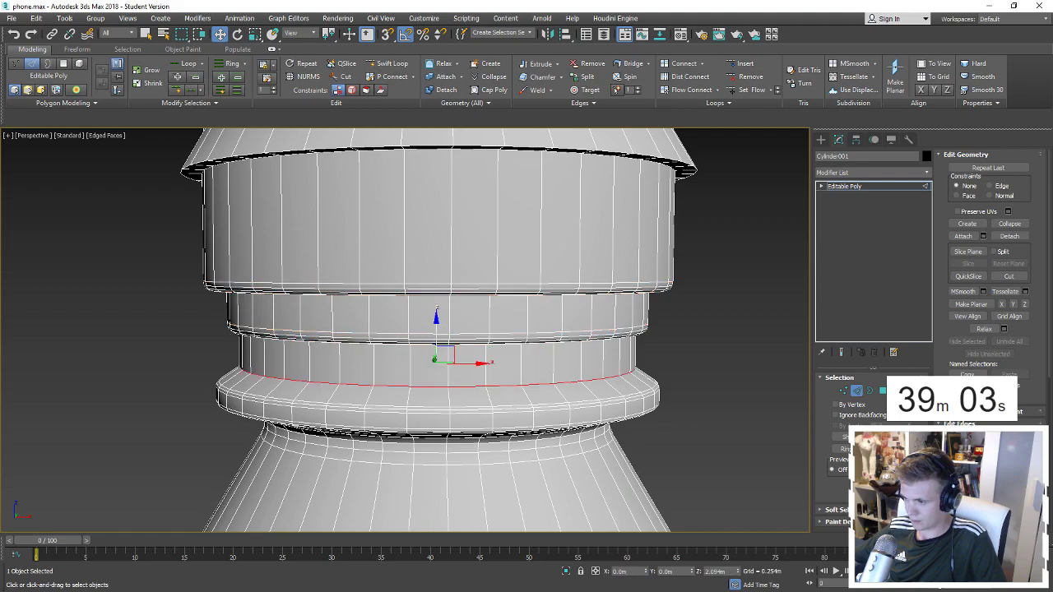
pyautogui.hotkey('ctrl', 'shift', 'c')
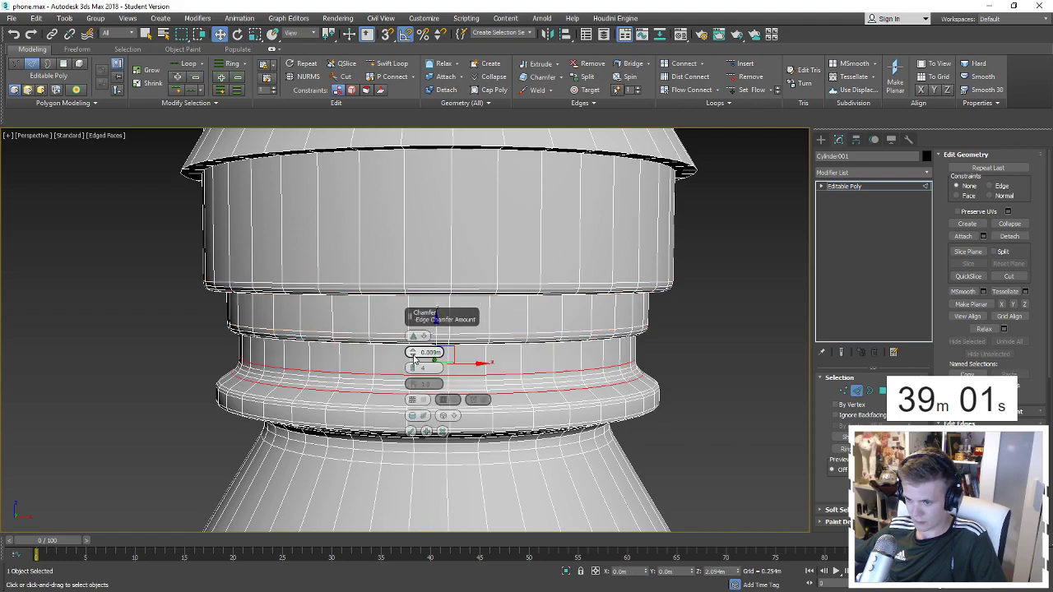
pyautogui.moveTo(412, 355); pyautogui.dragTo(412, 352)
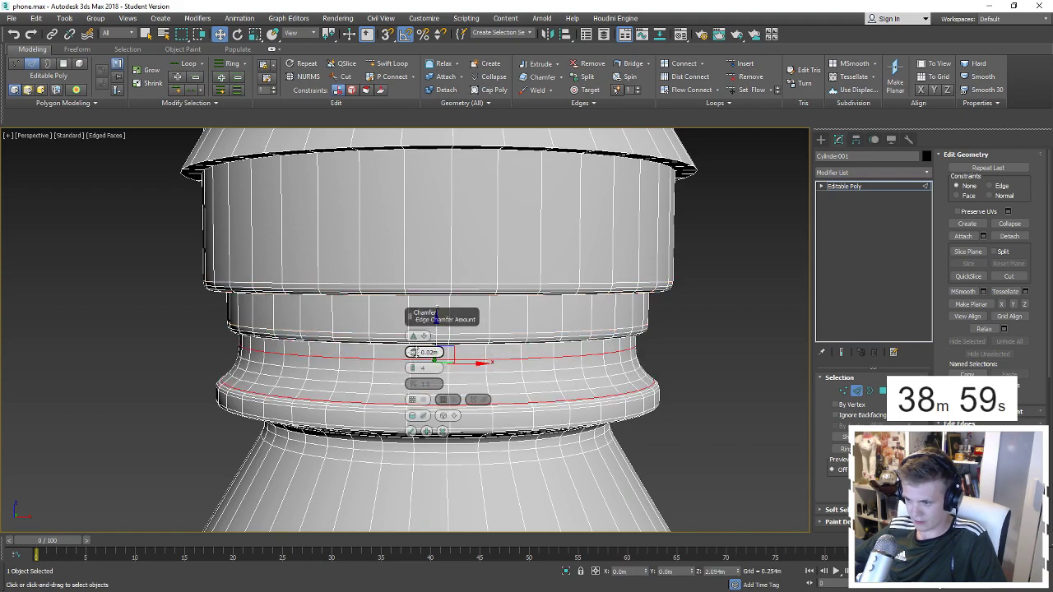
pyautogui.press('F4')
pyautogui.scroll(-5, 680, 348)
pyautogui.scroll(3, 650, 367)
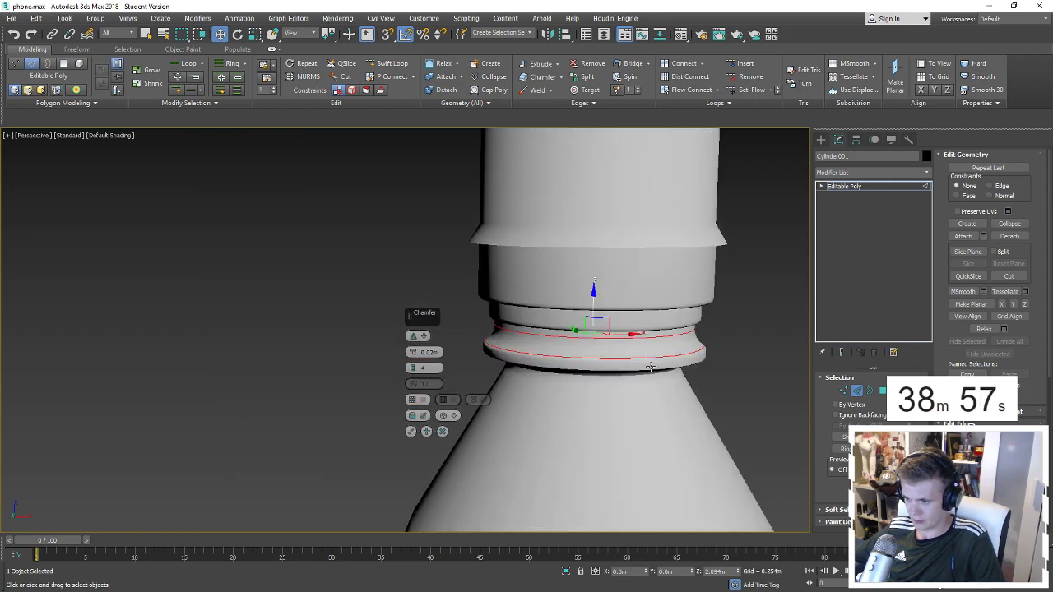
pyautogui.scroll(2, 637, 360)
pyautogui.press('F4')
pyautogui.scroll(4, 633, 355)
pyautogui.click(413, 416)
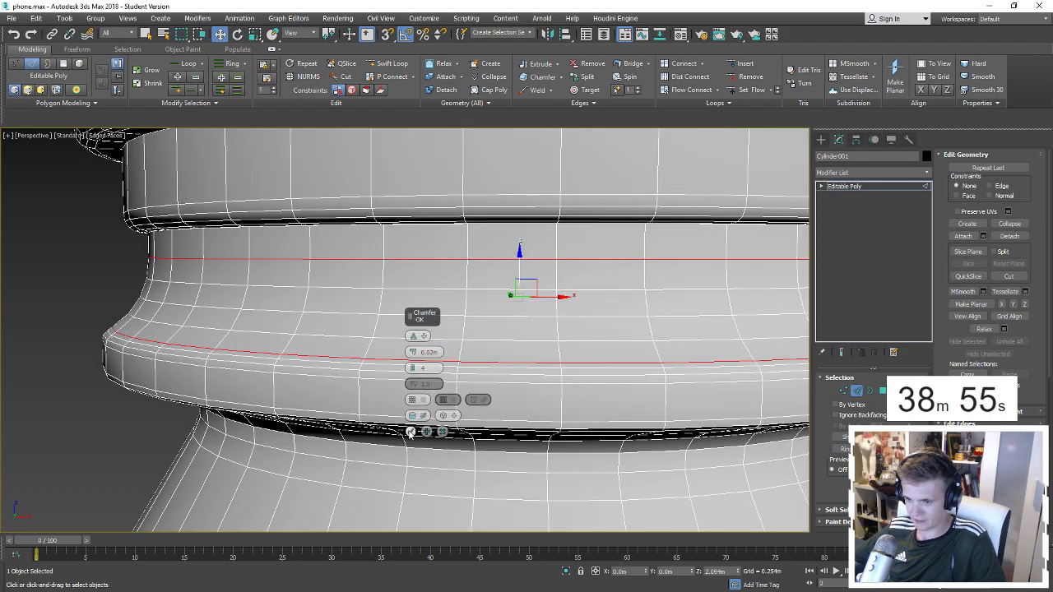
pyautogui.click(409, 432)
# Select the band's upper edge loop, try nudging it downward, then undo the move.
pyautogui.doubleClick(403, 359)
pyautogui.keyDown('alt'); pyautogui.click(403, 358); pyautogui.keyUp('alt')
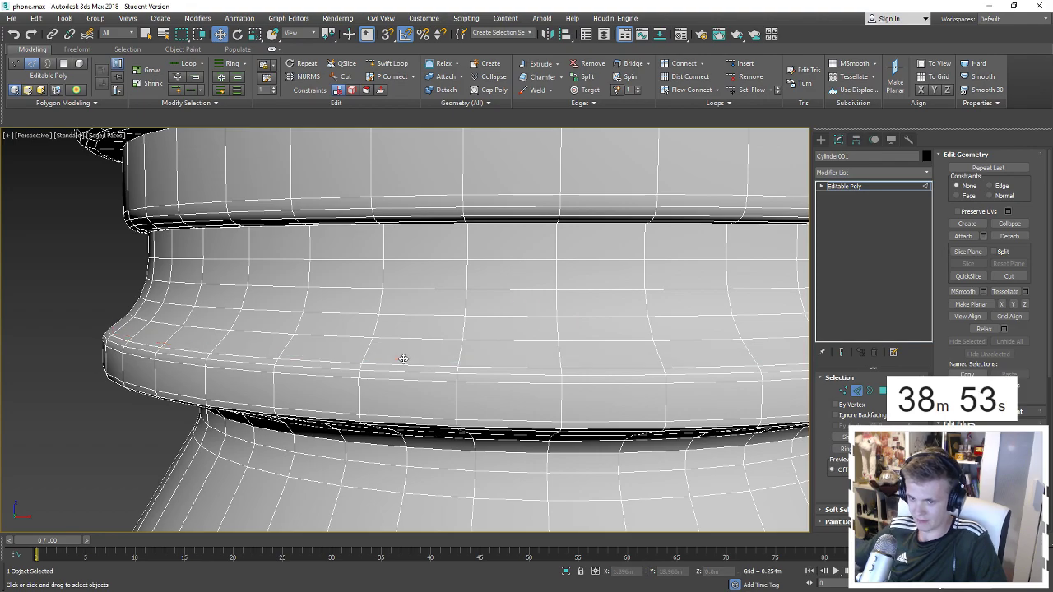
pyautogui.doubleClick(460, 216)
pyautogui.moveTo(460, 219)
pyautogui.keyDown('alt'); pyautogui.mouseDown(button='middle')
pyautogui.moveTo(458, 203)
pyautogui.moveTo(376, 238)
pyautogui.mouseUp(button='middle'); pyautogui.keyUp('alt')
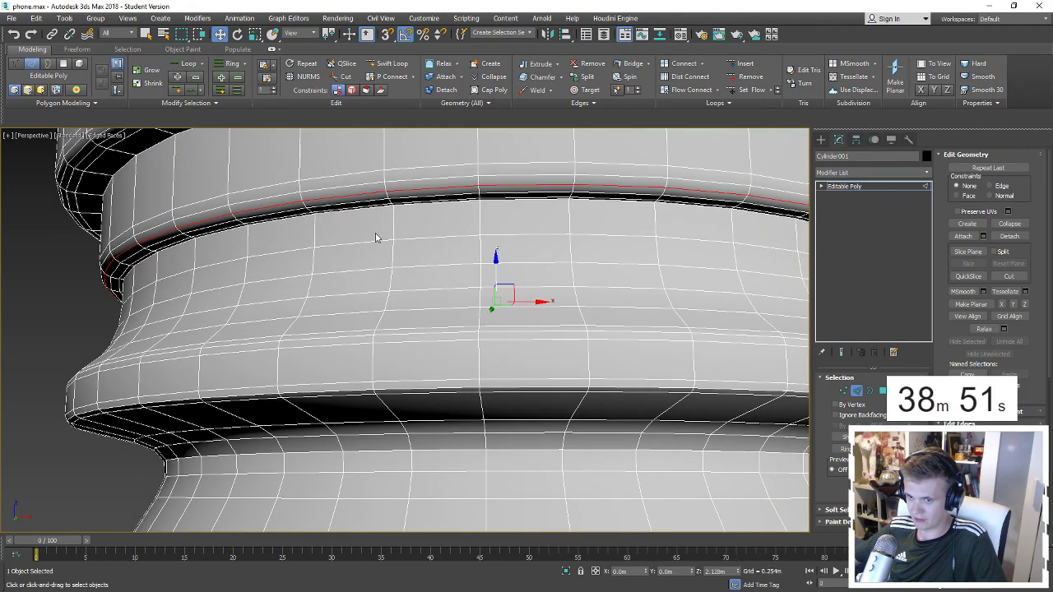
pyautogui.keyDown('alt'); pyautogui.moveTo(259, 231); pyautogui.dragTo(521, 306, button='middle'); pyautogui.keyUp('alt')
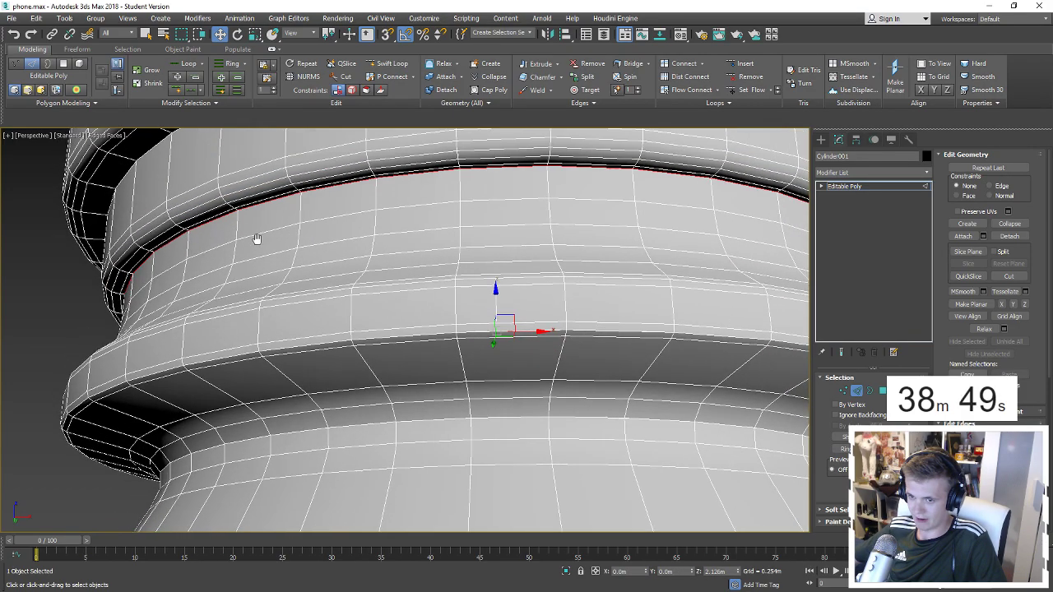
pyautogui.moveTo(497, 309); pyautogui.dragTo(500, 313)
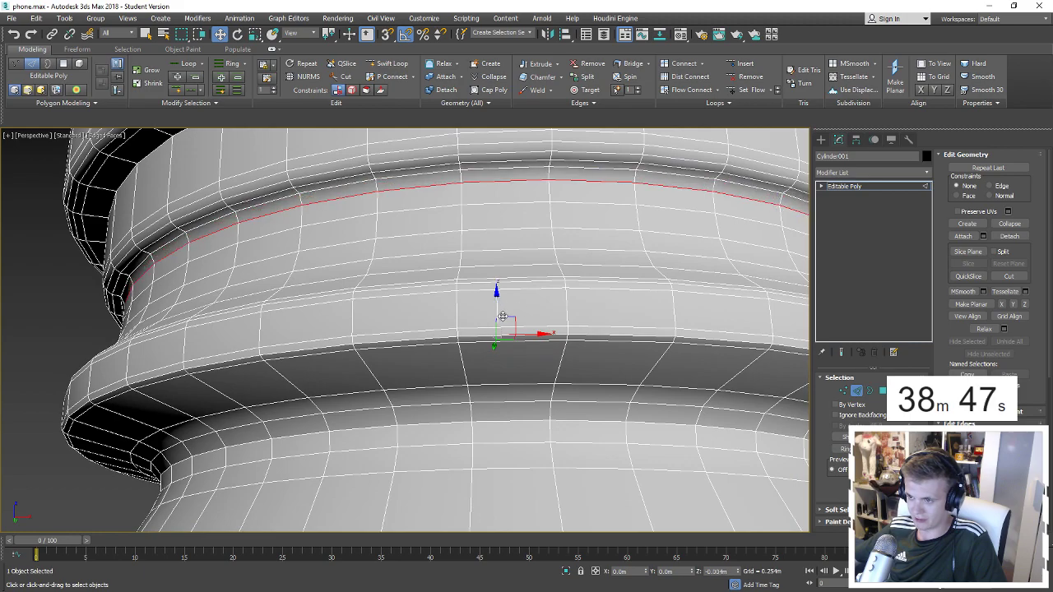
pyautogui.press('F4')
pyautogui.scroll(-3, 500, 313)
pyautogui.click(137, 248)
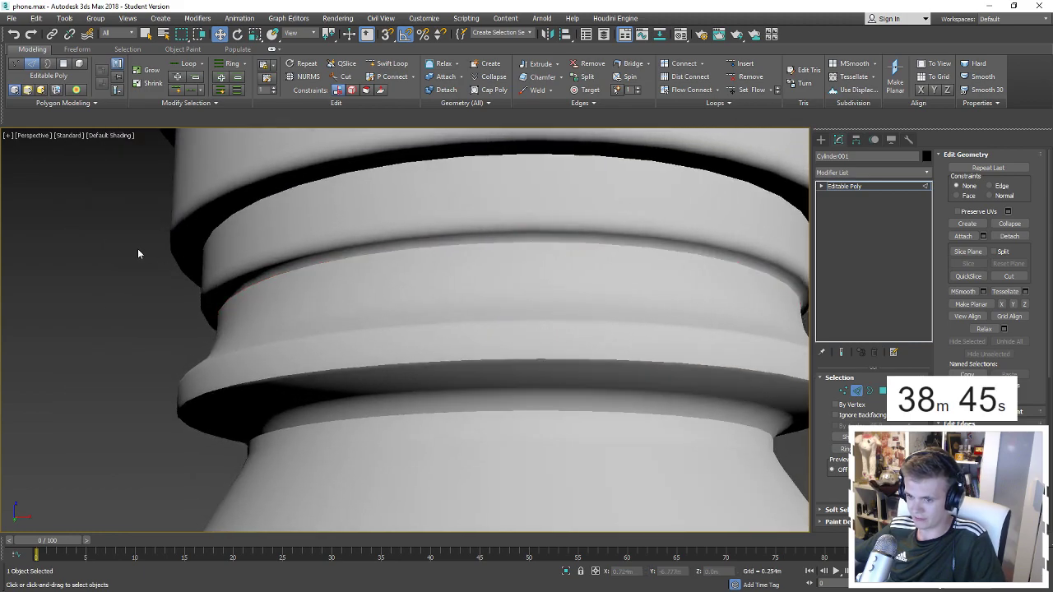
pyautogui.hotkey('ctrl', 'z')
pyautogui.hotkey('ctrl', 'z')
pyautogui.press('F4')
pyautogui.scroll(4, 474, 235)
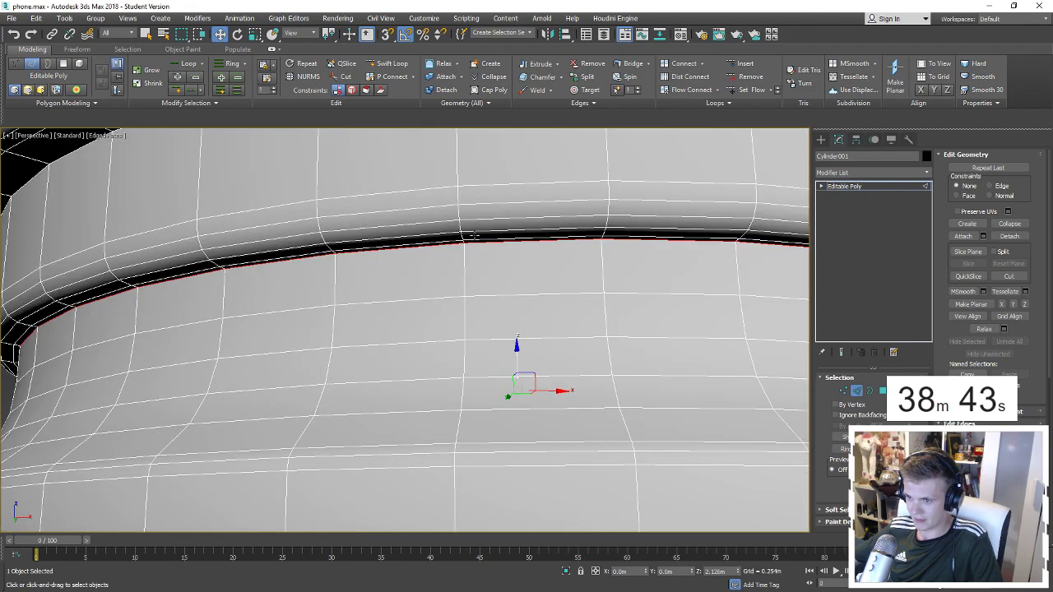
# Briefly toggle Swift Loop and edge mode, then save the phone scene.
pyautogui.click(386, 63)
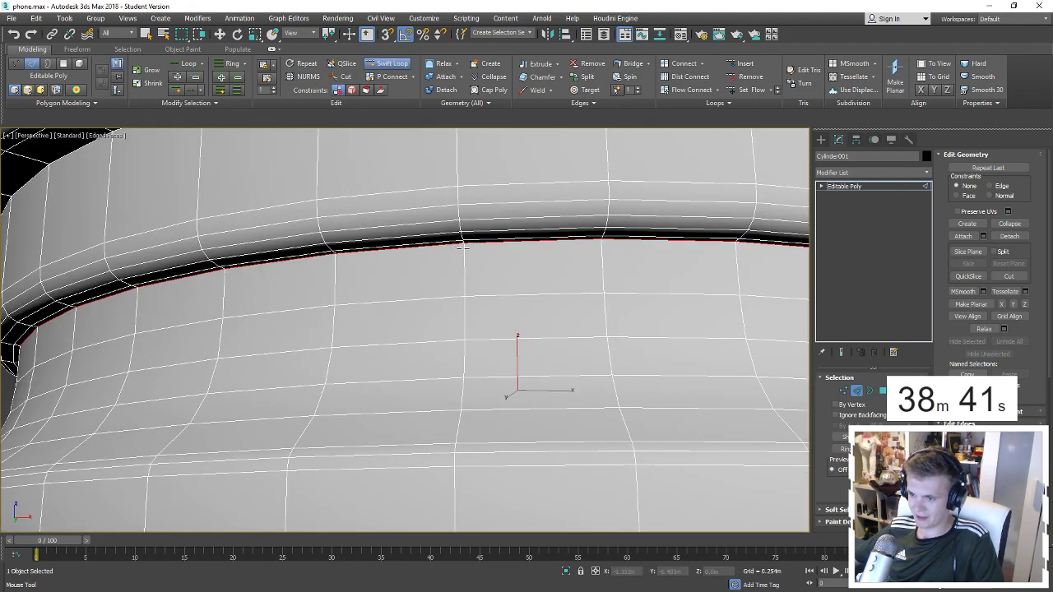
pyautogui.scroll(-5, 463, 246)
pyautogui.scroll(5, 557, 246)
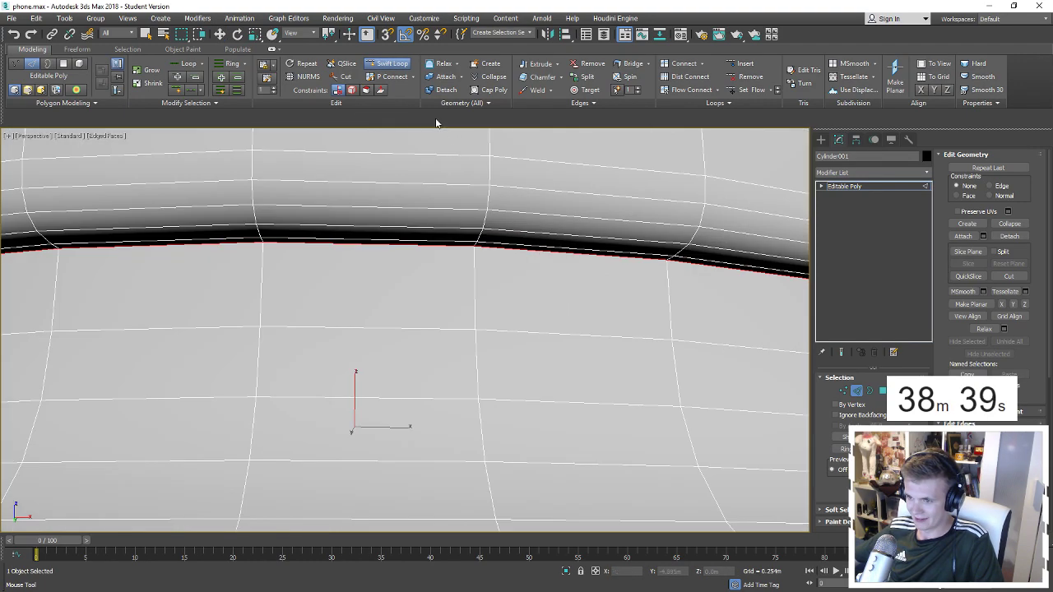
pyautogui.click(387, 66)
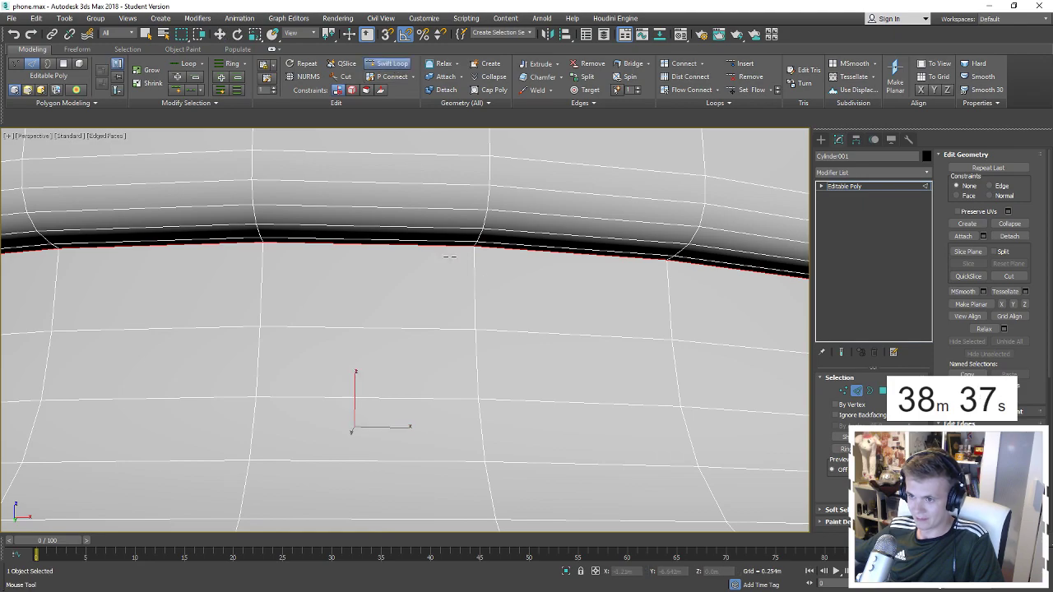
pyautogui.scroll(-4, 482, 280)
pyautogui.press('2')
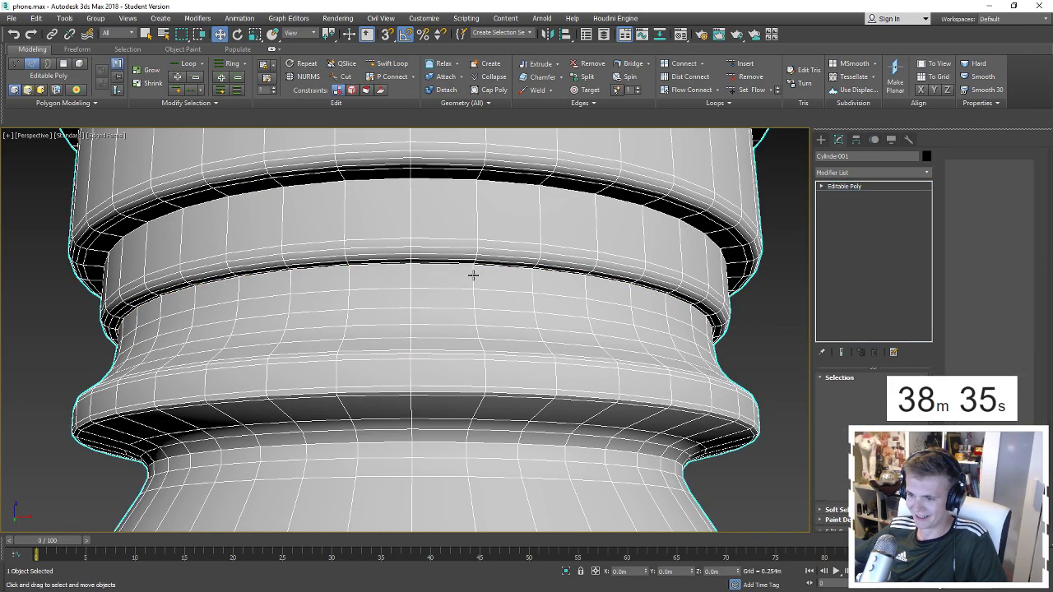
pyautogui.press('2')
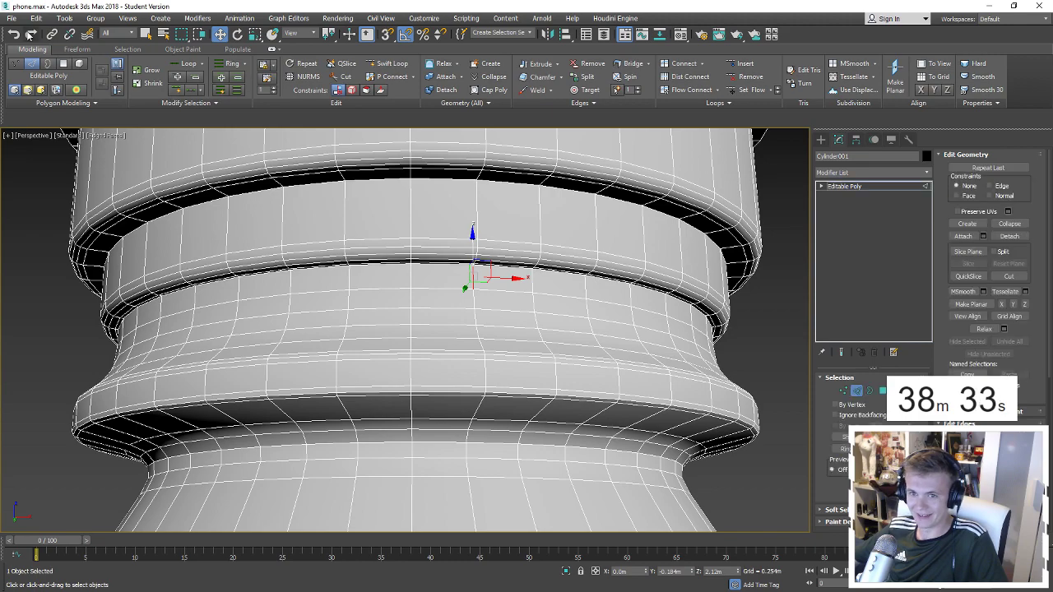
pyautogui.click(12, 18)
pyautogui.click(26, 104)
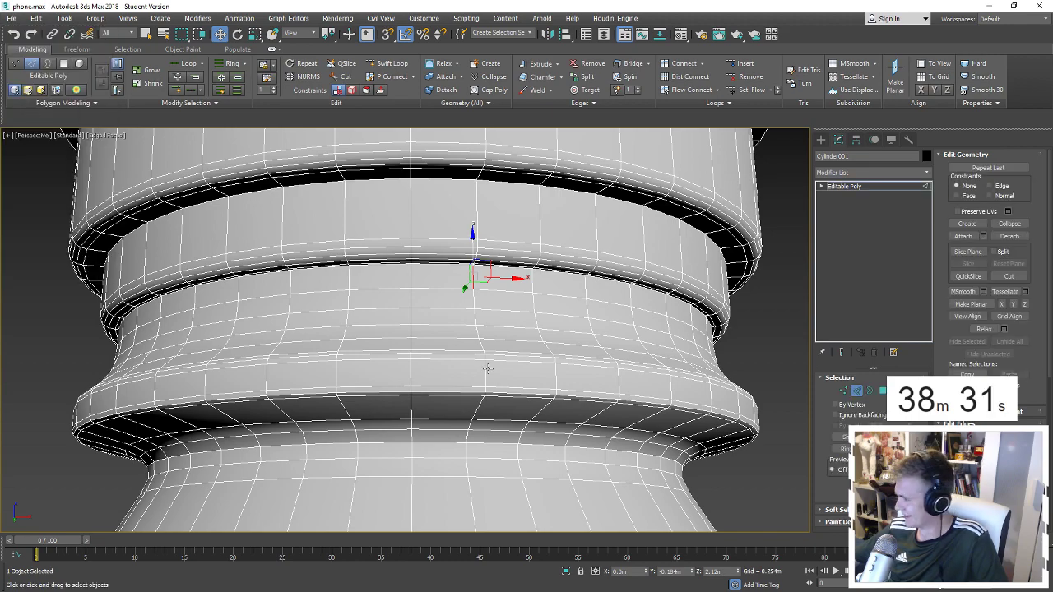
pyautogui.scroll(3, 452, 237)
# Connect the band's vertical edge ring with one new loop at Slide 68.
pyautogui.press('2')
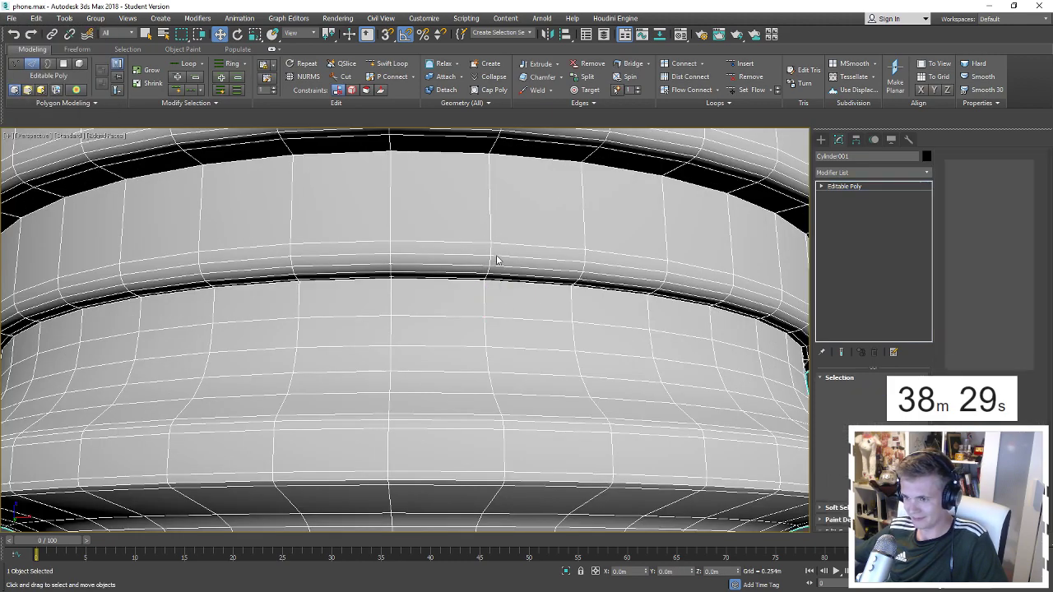
pyautogui.press('2')
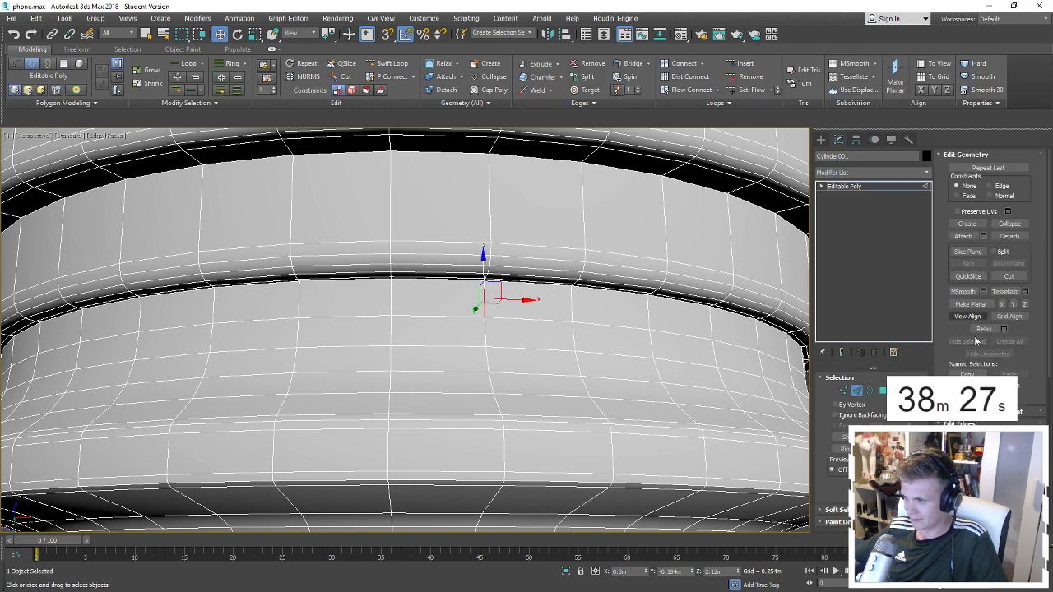
pyautogui.click(846, 450)
pyautogui.hotkey('ctrl', 'shift', 'e')
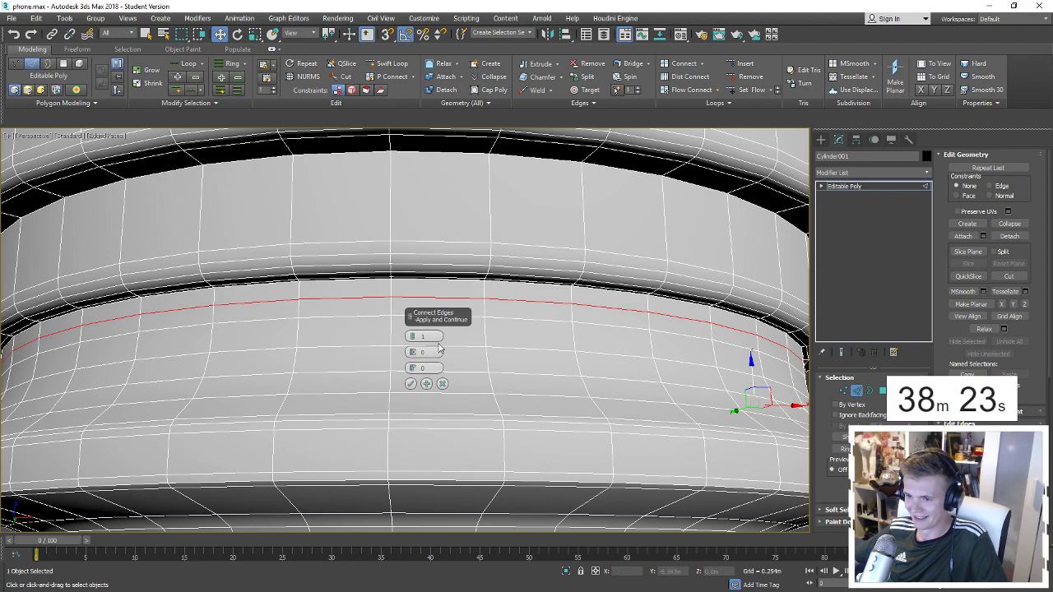
pyautogui.moveTo(417, 368); pyautogui.dragTo(425, 217)
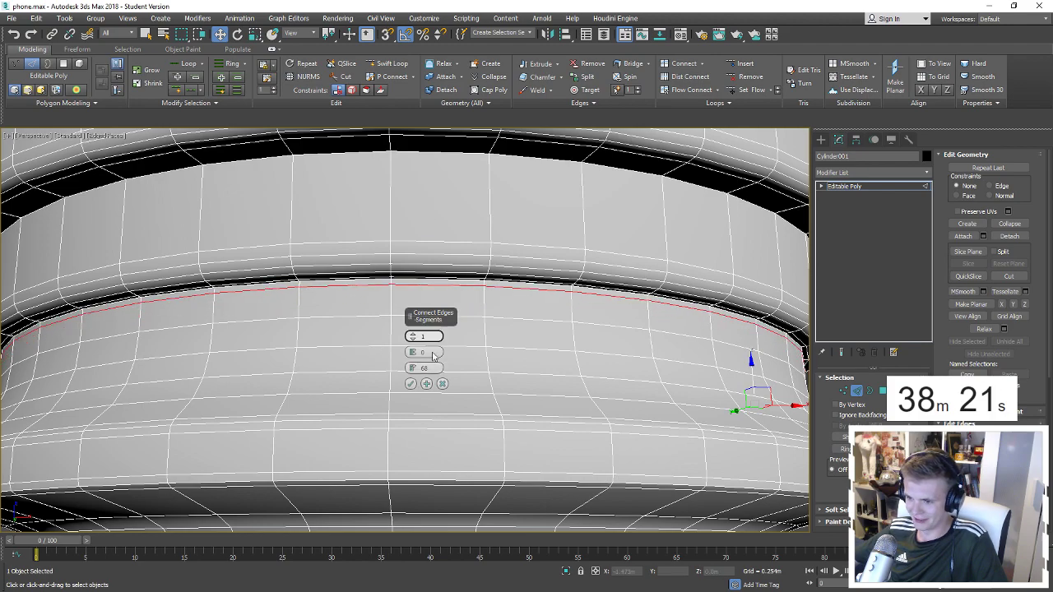
pyautogui.click(412, 383)
pyautogui.press('F4')
pyautogui.scroll(-3, 460, 310)
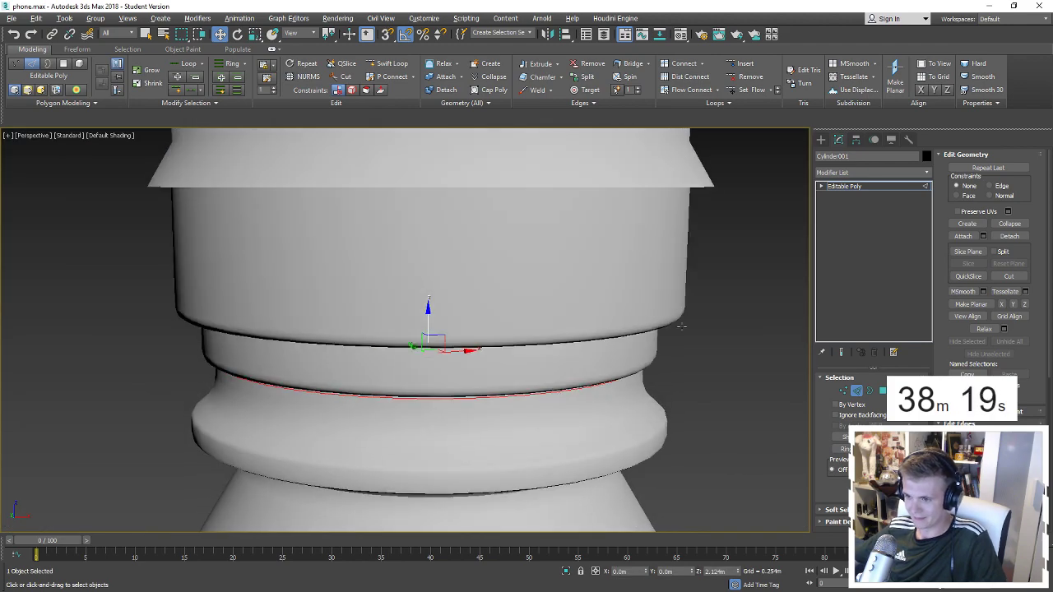
pyautogui.scroll(-3, 681, 326)
pyautogui.scroll(2, 670, 329)
pyautogui.scroll(3, 575, 320)
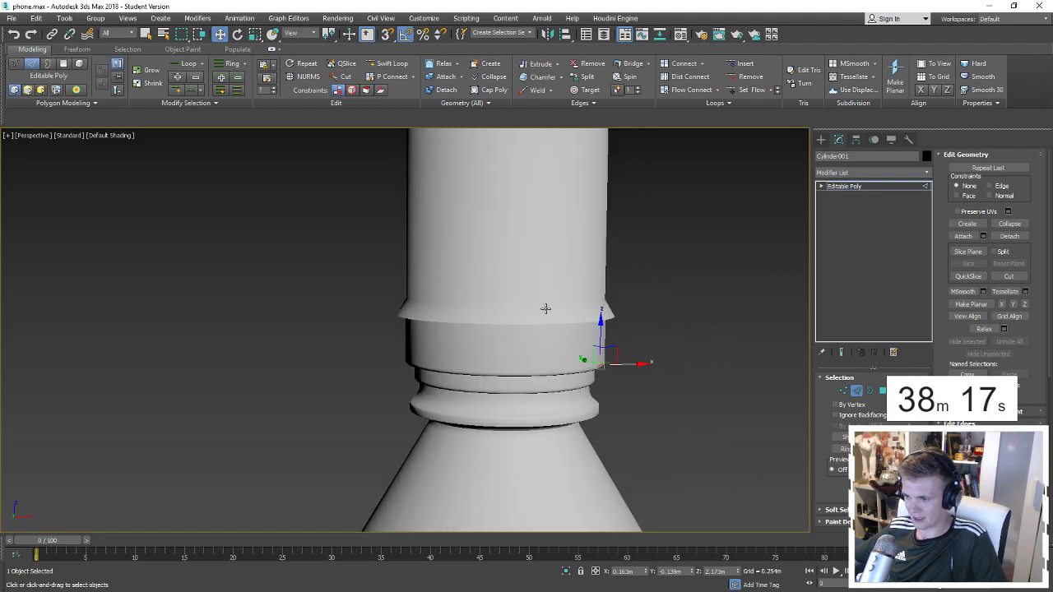
pyautogui.press('F4')
# Raise the band's lower flare edge loop slightly and chamfer it at 0.006m.
pyautogui.doubleClick(536, 323)
pyautogui.scroll(1, 514, 311)
pyautogui.scroll(1, 502, 302)
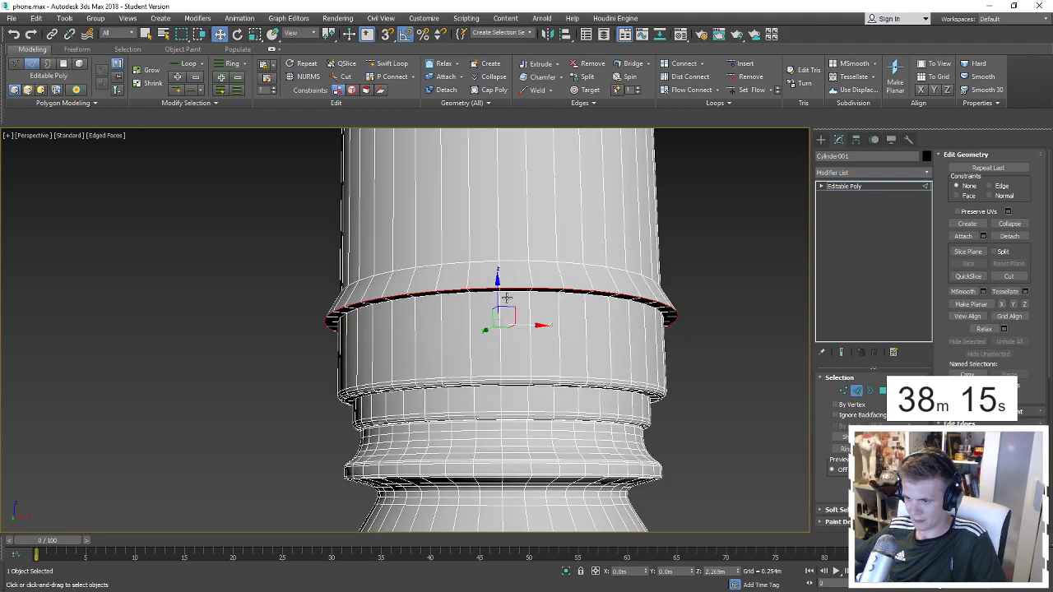
pyautogui.scroll(1, 491, 296)
pyautogui.moveTo(492, 296); pyautogui.dragTo(492, 284)
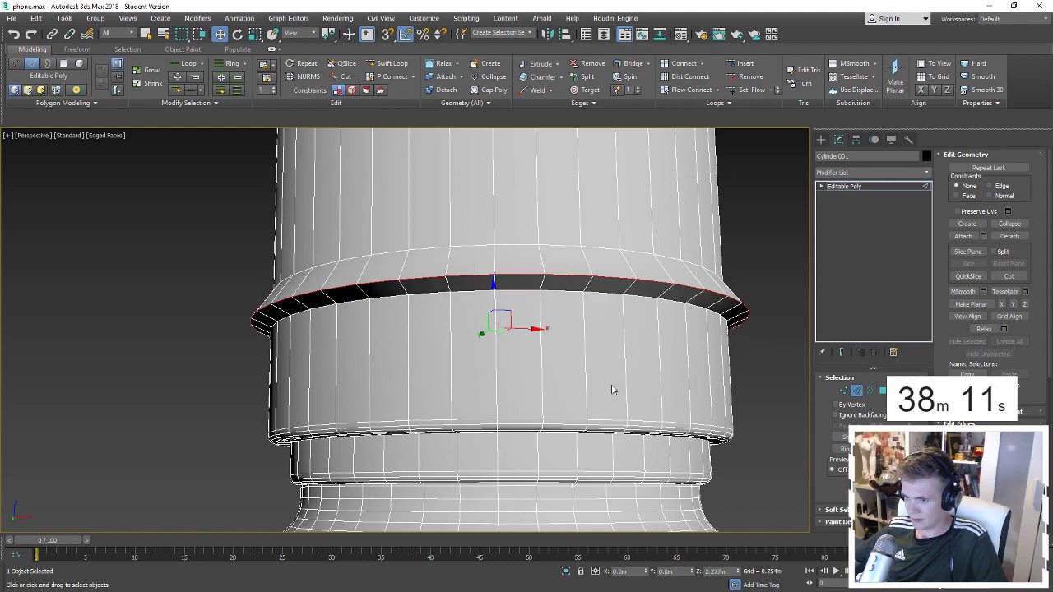
pyautogui.hotkey('ctrl', 'shift', 'c')
pyautogui.moveTo(411, 353); pyautogui.dragTo(412, 350)
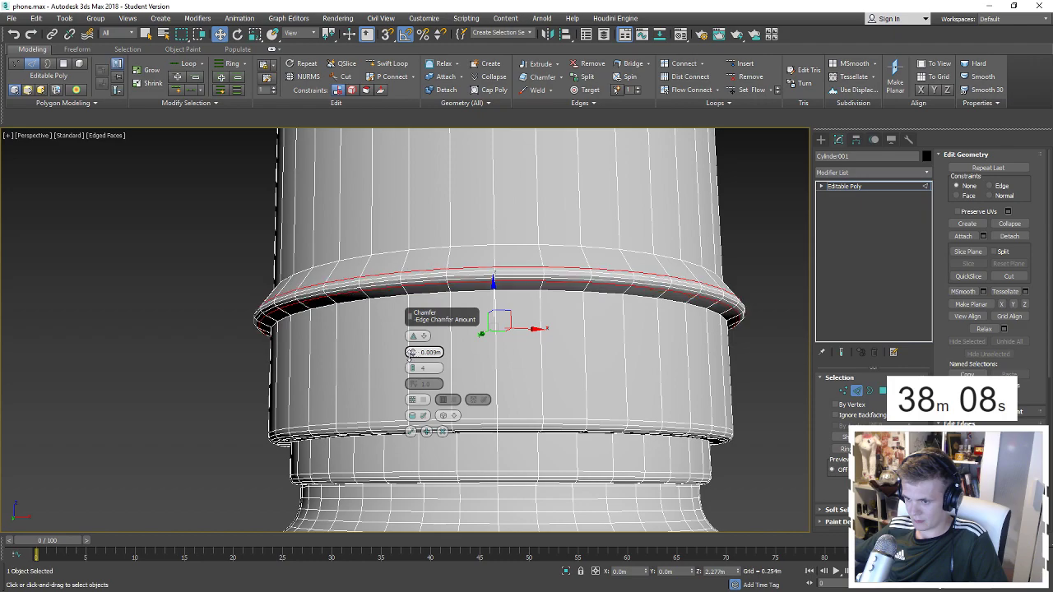
pyautogui.click(410, 433)
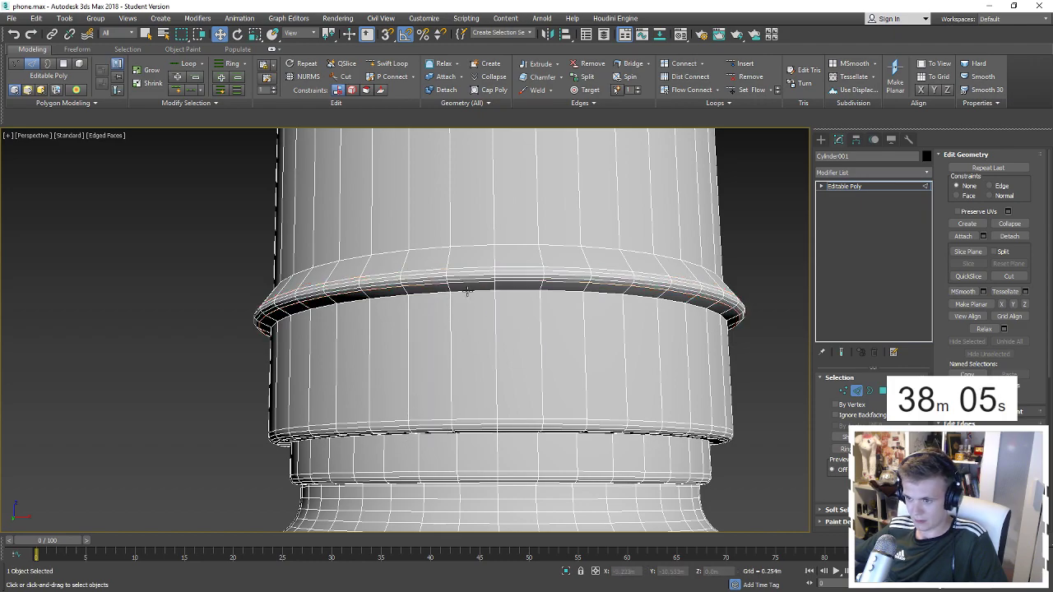
# Chamfer the ring's lower edge loop at 0.006m after checking the phone references.
pyautogui.doubleClick(467, 291)
pyautogui.moveTo(491, 310); pyautogui.dragTo(491, 315)
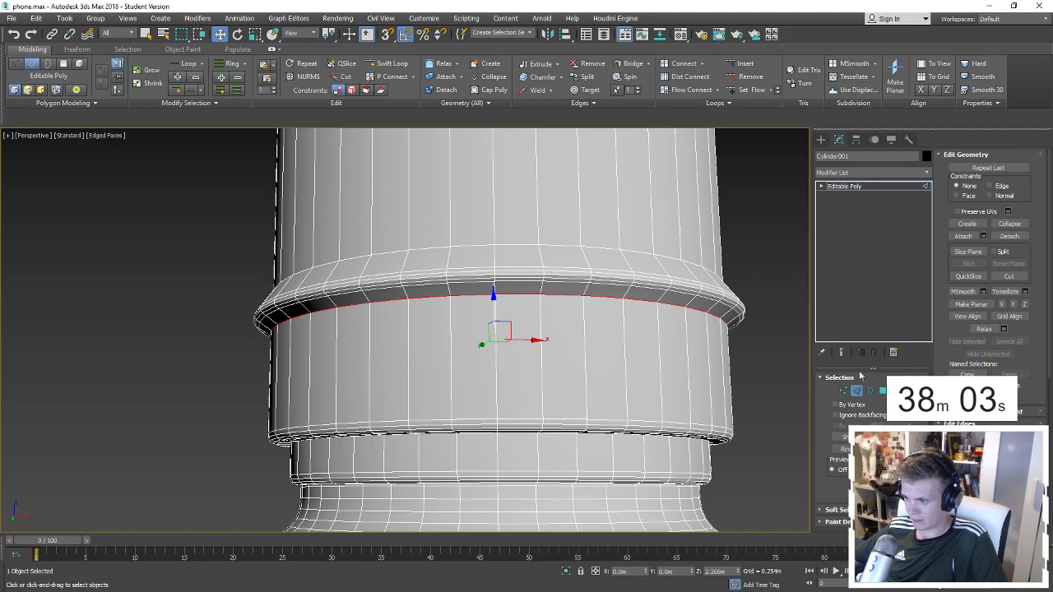
pyautogui.hotkey('ctrl', 'shift', 'c')
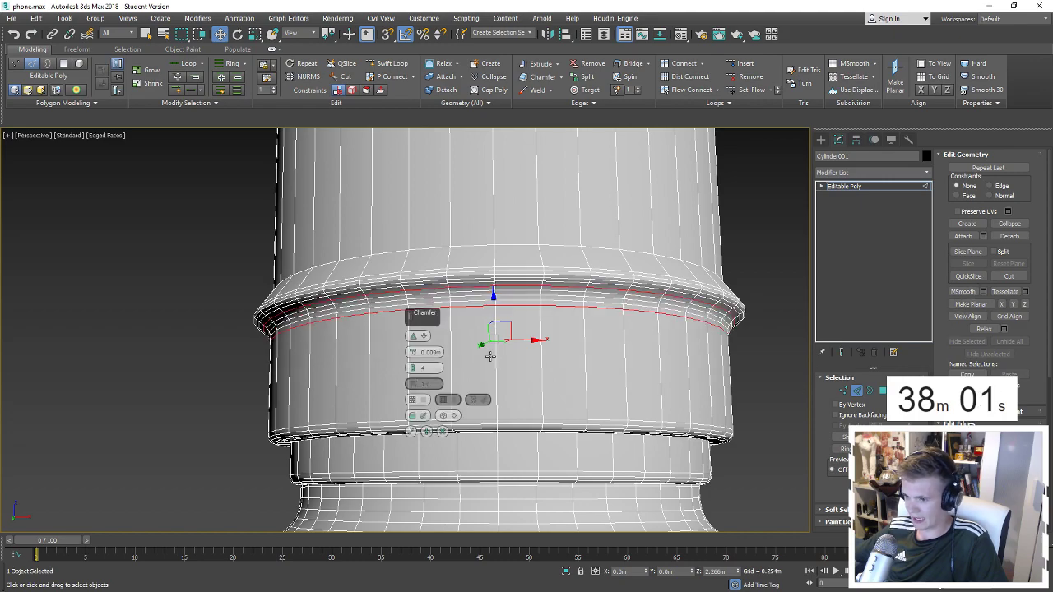
pyautogui.rightClick(412, 354)
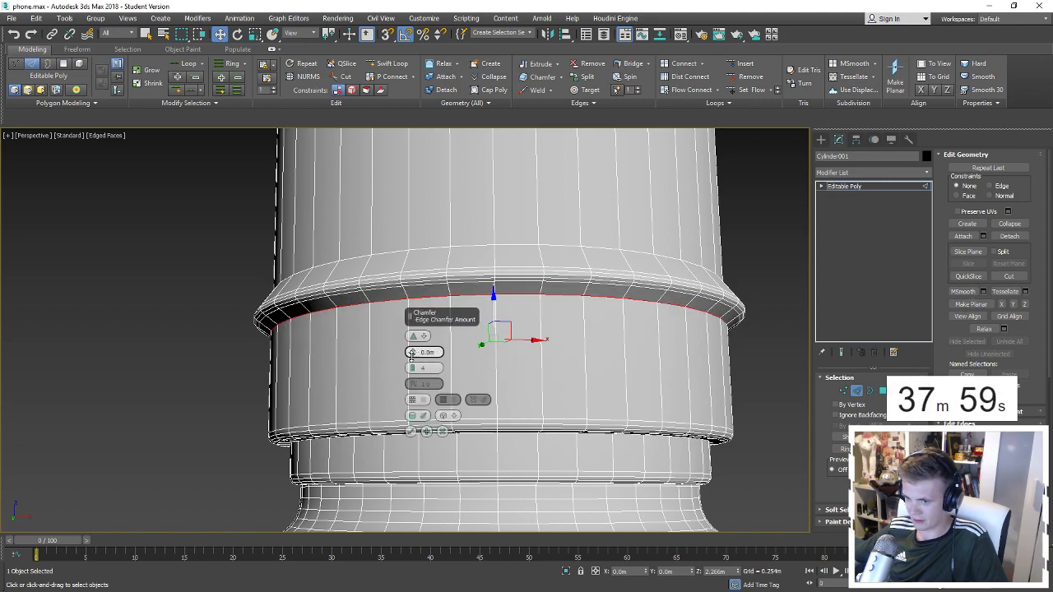
pyautogui.moveTo(411, 354); pyautogui.dragTo(413, 374)
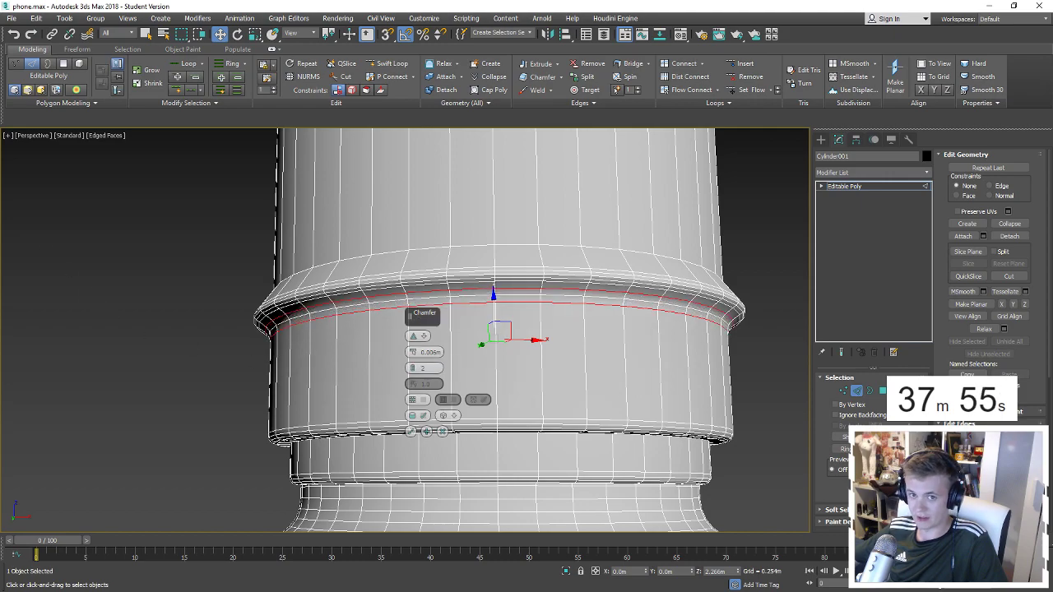
pyautogui.hotkey('alt', 'Tab')
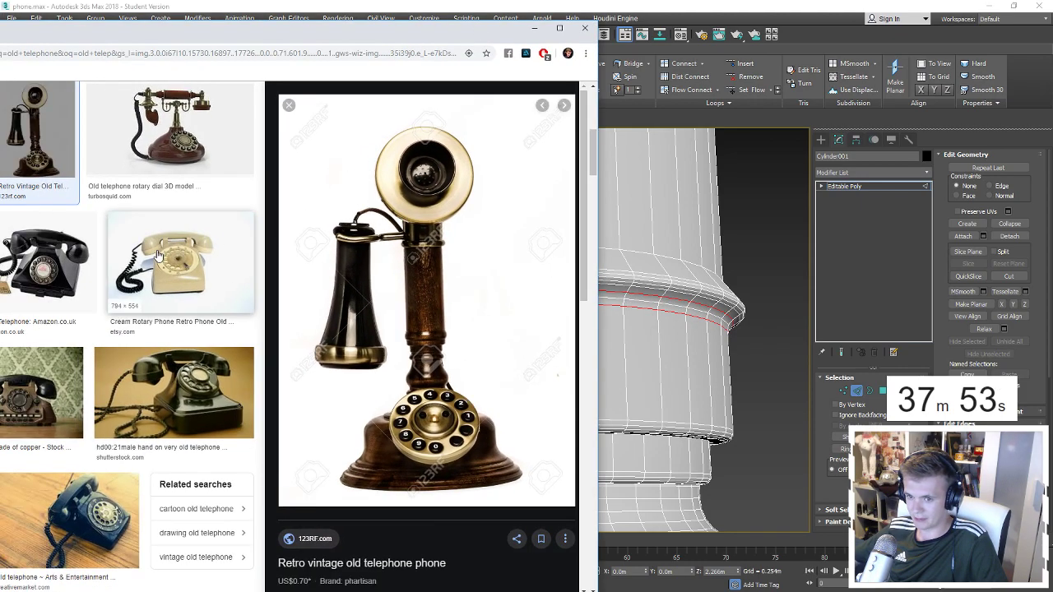
pyautogui.click(158, 256)
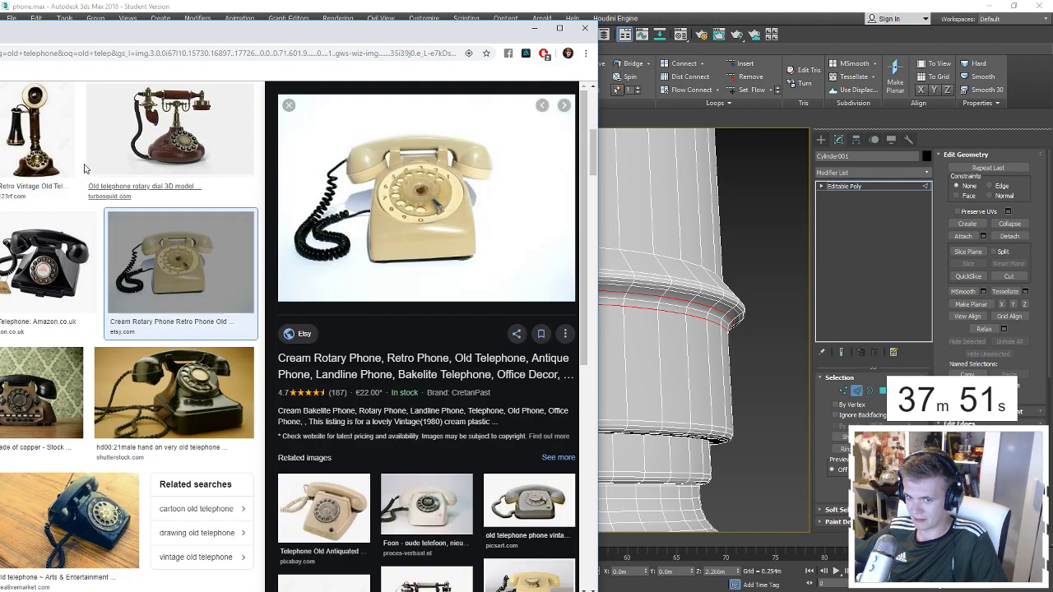
pyautogui.click(50, 136)
pyautogui.hotkey('alt', 'Tab')
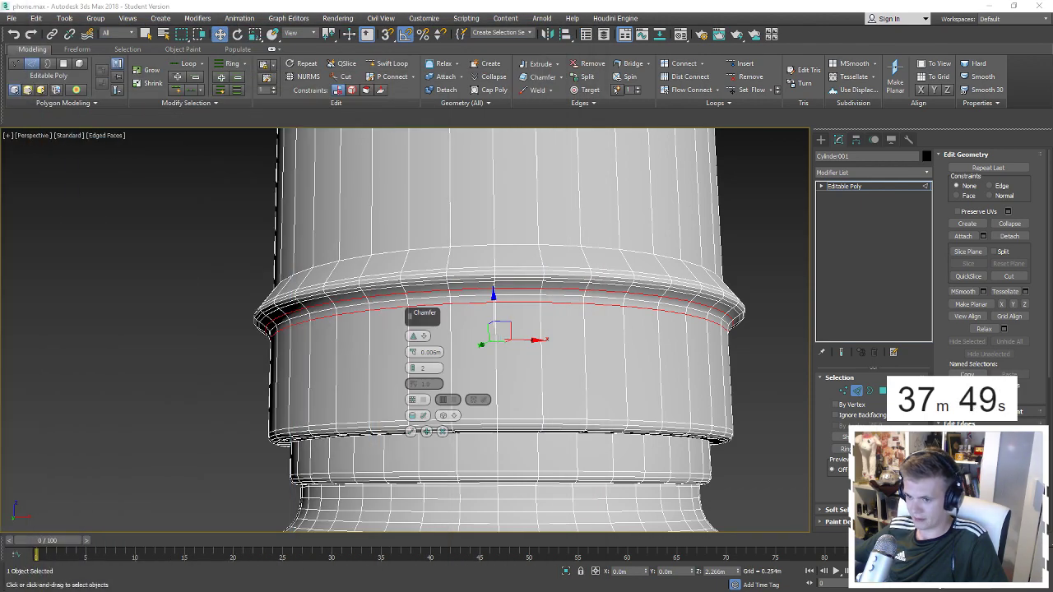
pyautogui.click(411, 431)
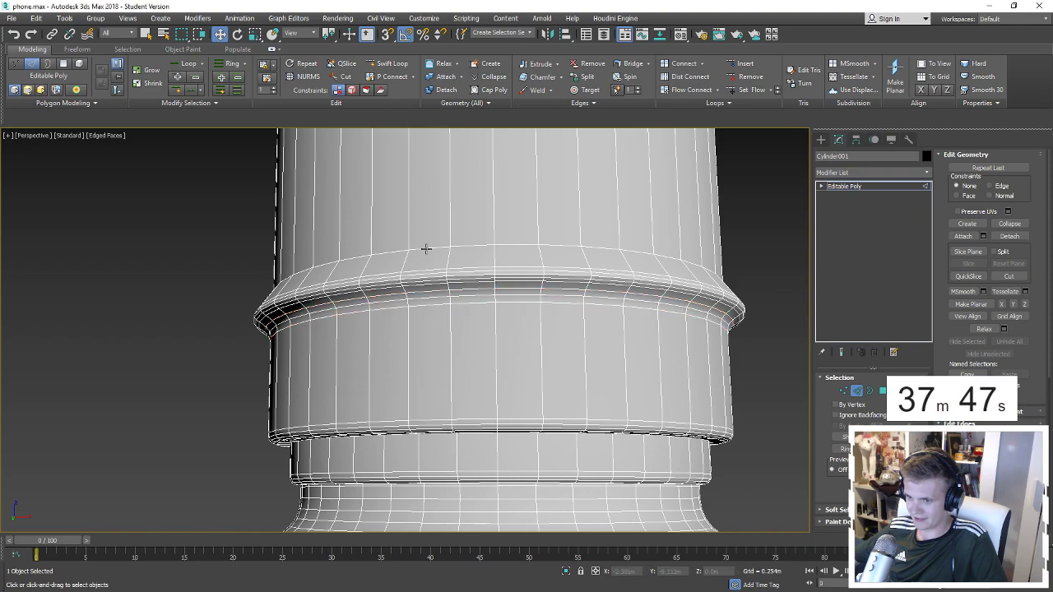
# Chamfer the ring's top edge loop into tight support loops and deselect.
pyautogui.doubleClick(423, 249)
pyautogui.click(542, 76)
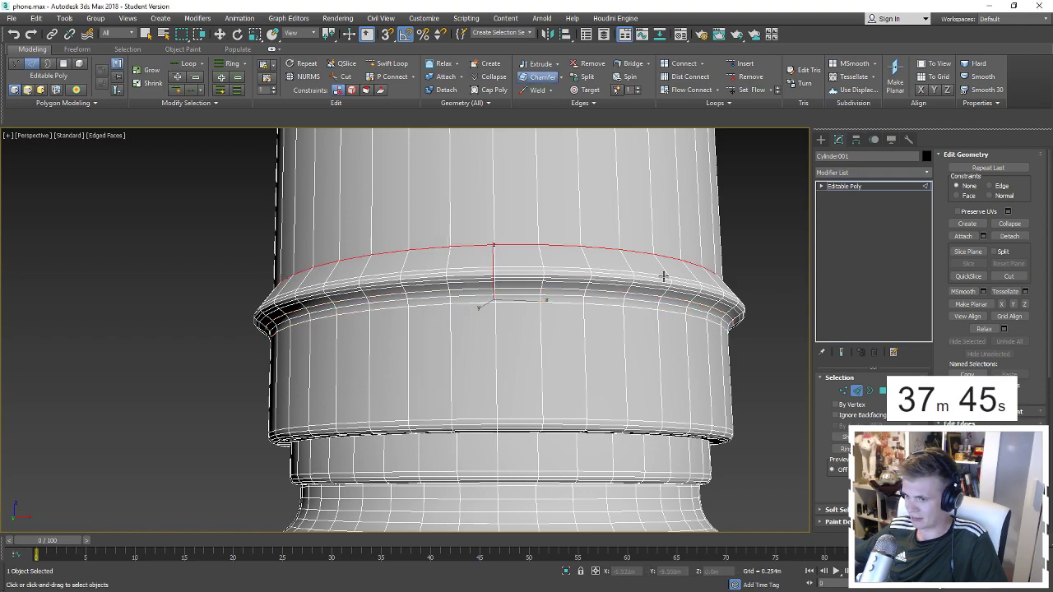
pyautogui.rightClick(758, 231)
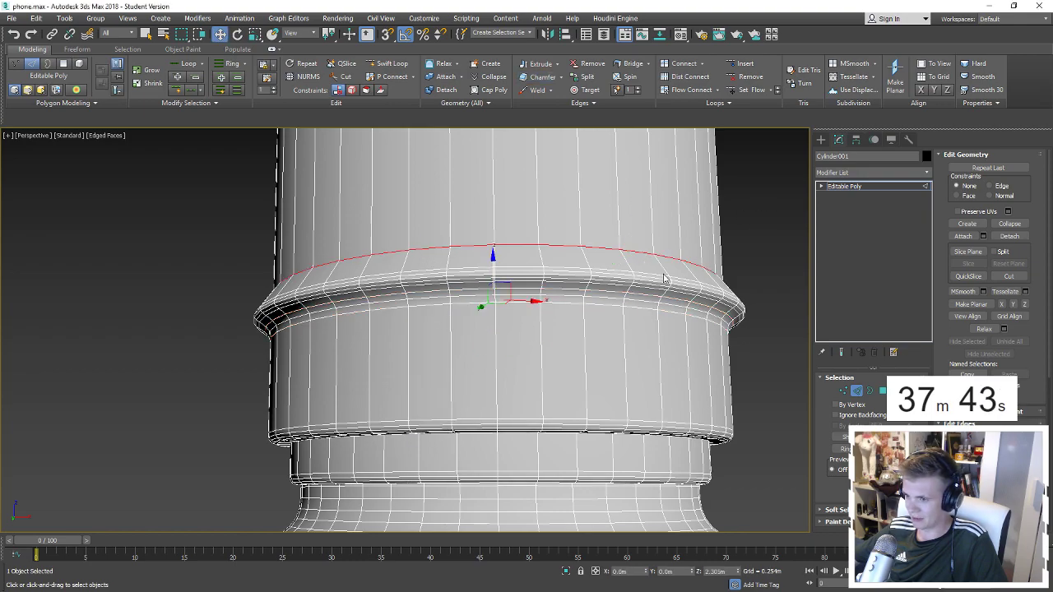
pyautogui.hotkey('ctrl', 'shift', 'c')
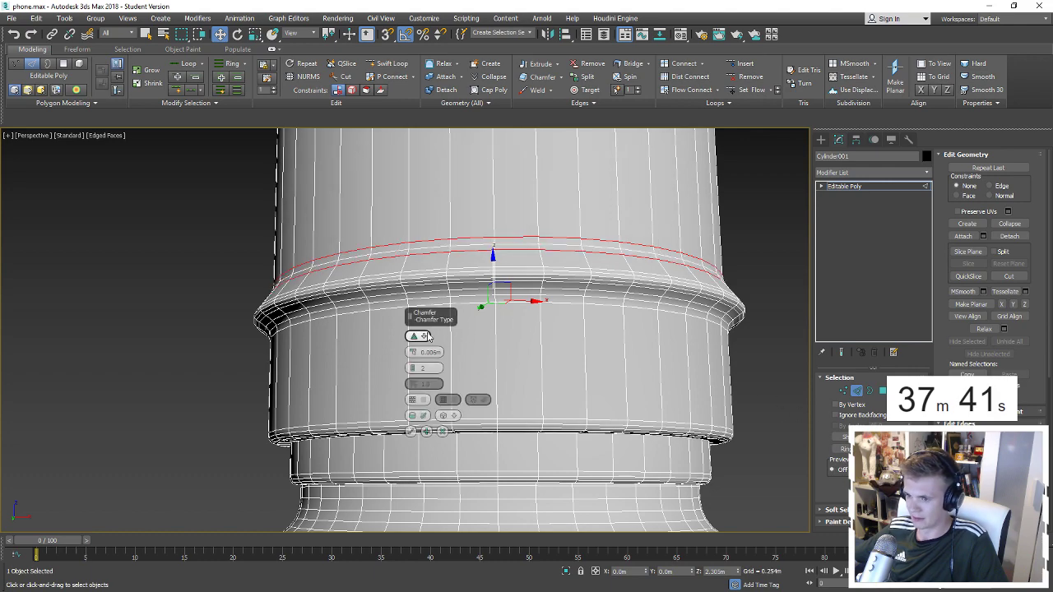
pyautogui.moveTo(413, 352); pyautogui.dragTo(413, 352)
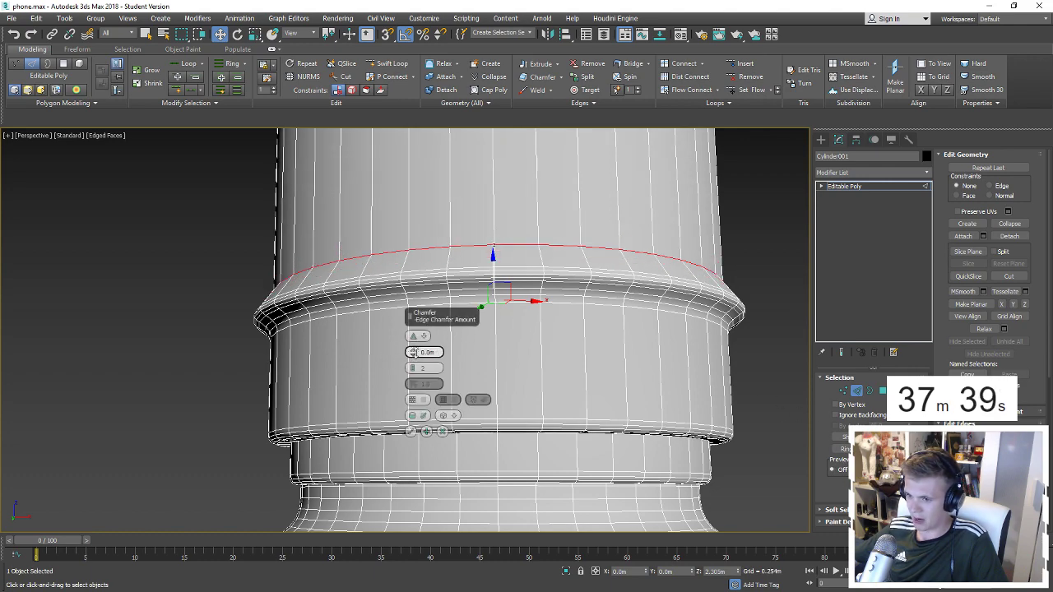
pyautogui.click(410, 430)
pyautogui.click(761, 266)
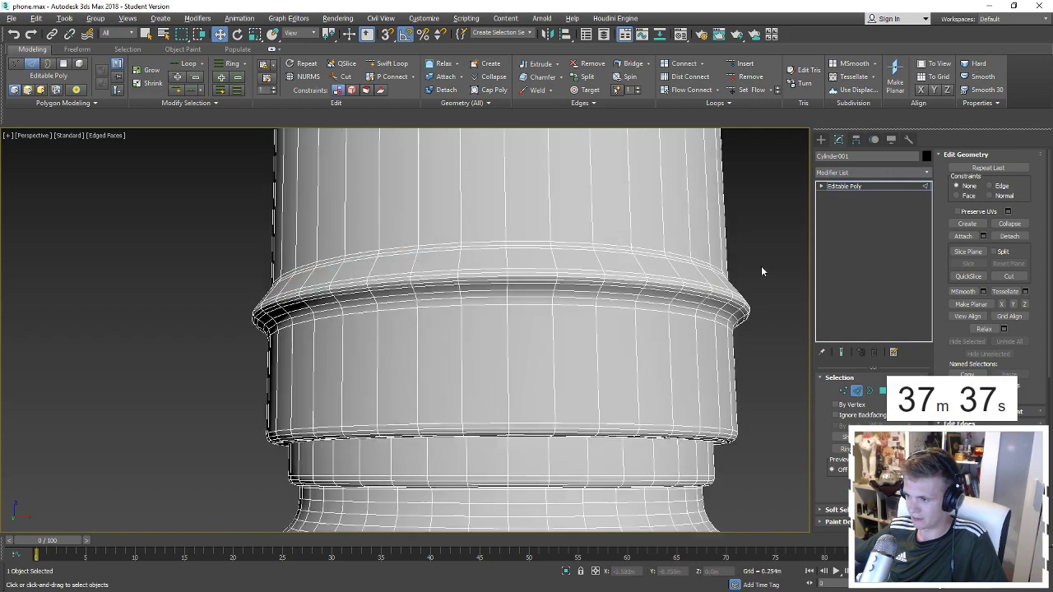
pyautogui.press('F4')
pyautogui.scroll(3, 735, 293)
pyautogui.scroll(-3, 680, 271)
pyautogui.scroll(-3, 680, 272)
# Select the dial and orbit around to pick a face on its outer rim.
pyautogui.scroll(-2, 641, 263)
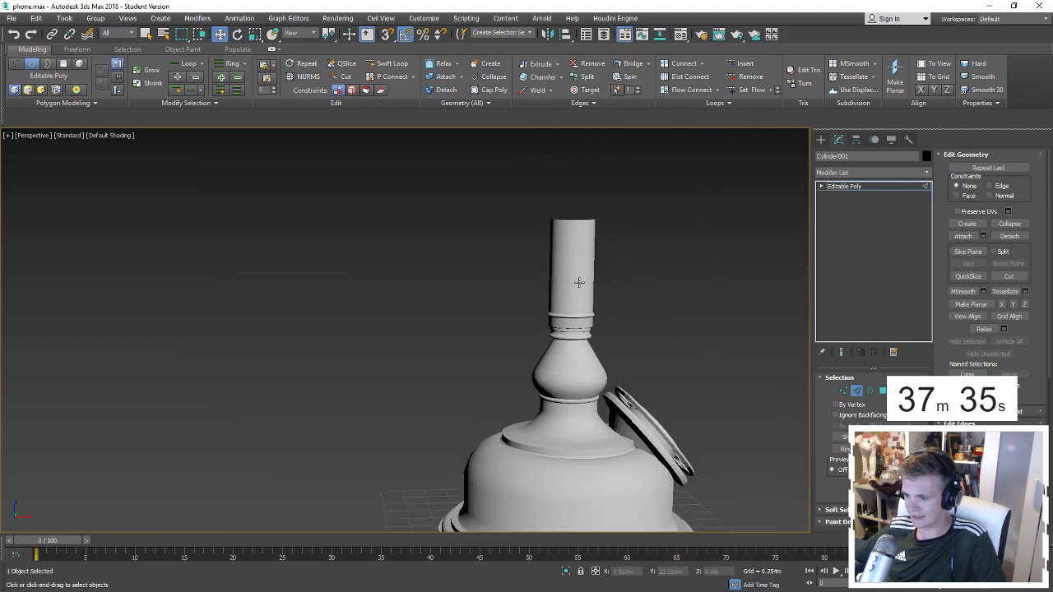
pyautogui.moveTo(576, 263)
pyautogui.mouseDown(button='middle')
pyautogui.moveTo(563, 253)
pyautogui.moveTo(626, 232)
pyautogui.mouseUp(button='middle')
pyautogui.scroll(3, 626, 233)
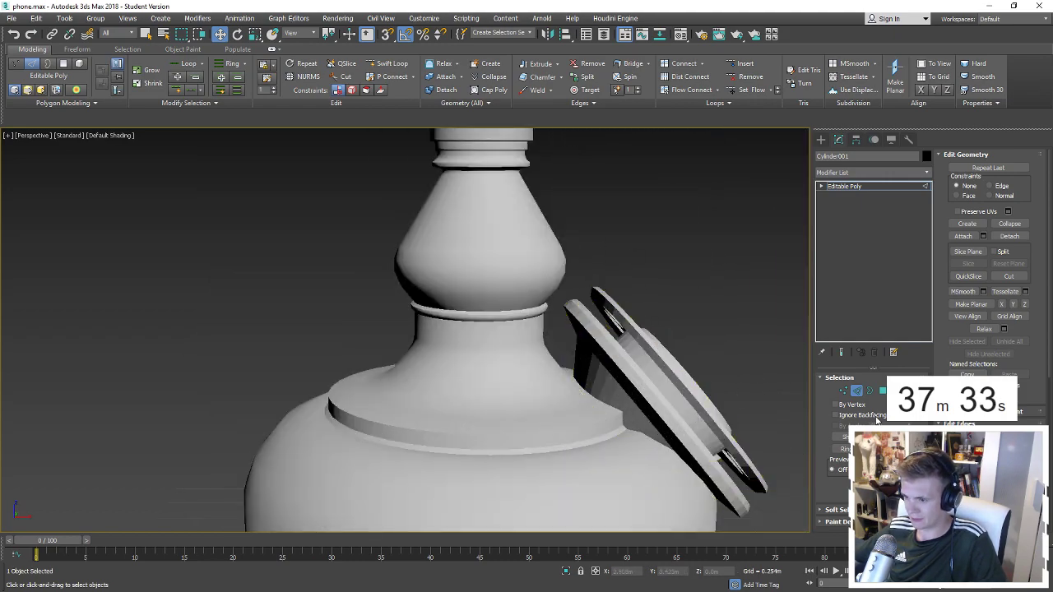
pyautogui.press('2')
pyautogui.click(684, 414)
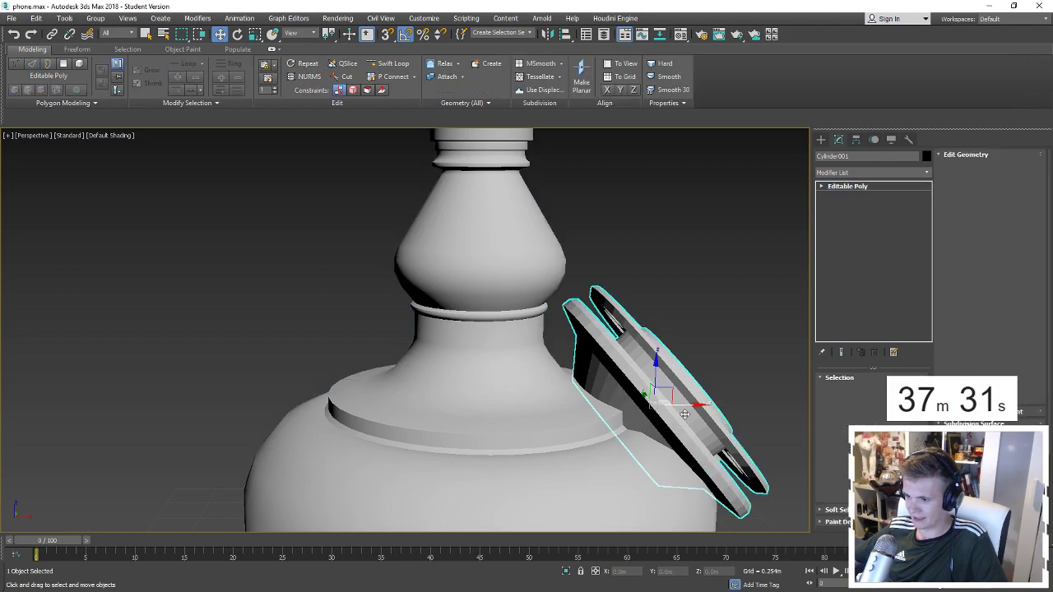
pyautogui.press('4')
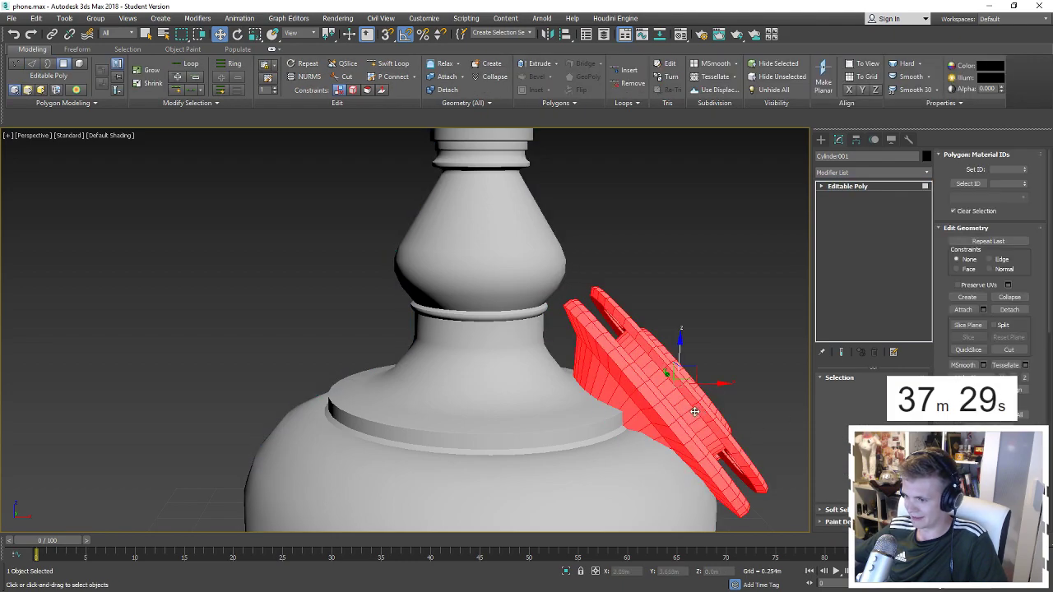
pyautogui.keyDown('alt'); pyautogui.moveTo(684, 415); pyautogui.dragTo(658, 386, button='middle'); pyautogui.keyUp('alt')
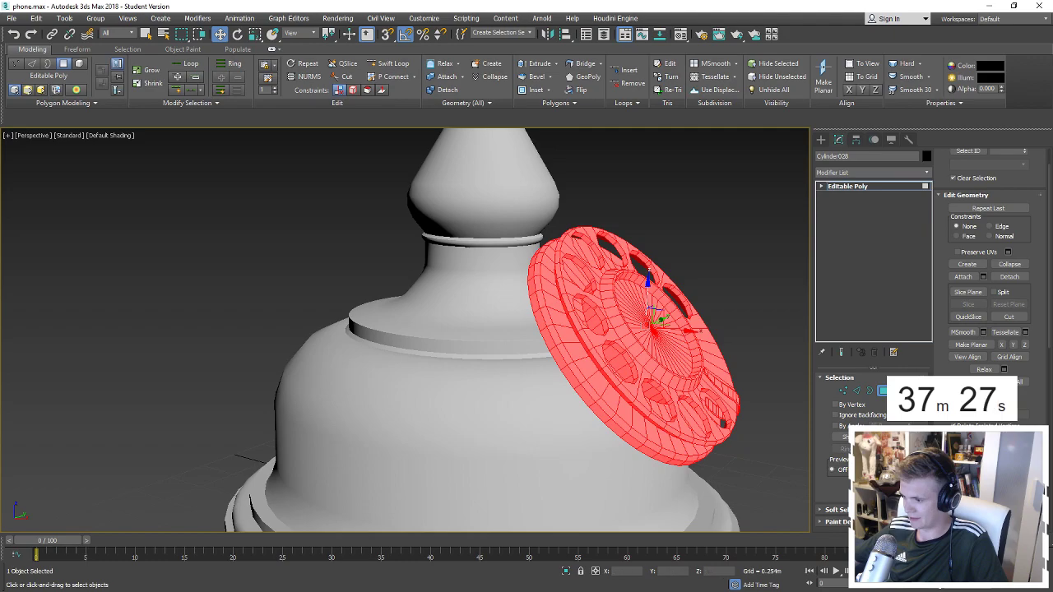
pyautogui.click(773, 304)
pyautogui.press('F4')
pyautogui.press('F4')
pyautogui.moveTo(768, 307)
pyautogui.keyDown('alt'); pyautogui.mouseDown(button='middle')
pyautogui.moveTo(592, 341)
pyautogui.moveTo(510, 279)
pyautogui.mouseUp(button='middle'); pyautogui.keyUp('alt')
pyautogui.click(592, 341)
pyautogui.scroll(3, 510, 280)
# Chamfer the dial's rim edge at 0.014m and recentre the whole phone.
pyautogui.press('2')
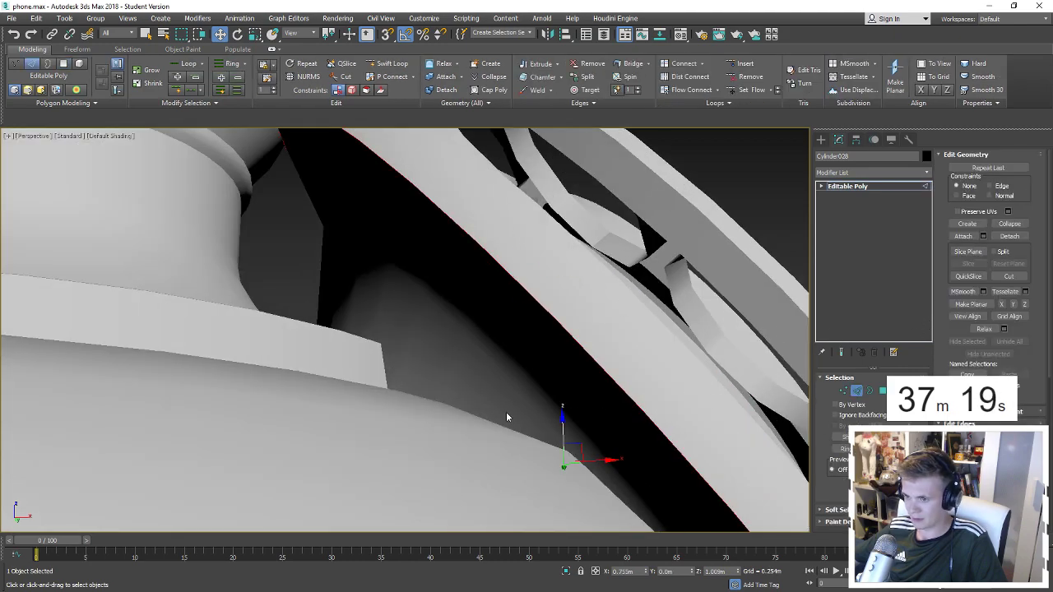
pyautogui.hotkey('ctrl', 'shift', 'c')
pyautogui.press('F4')
pyautogui.moveTo(406, 355); pyautogui.dragTo(412, 365)
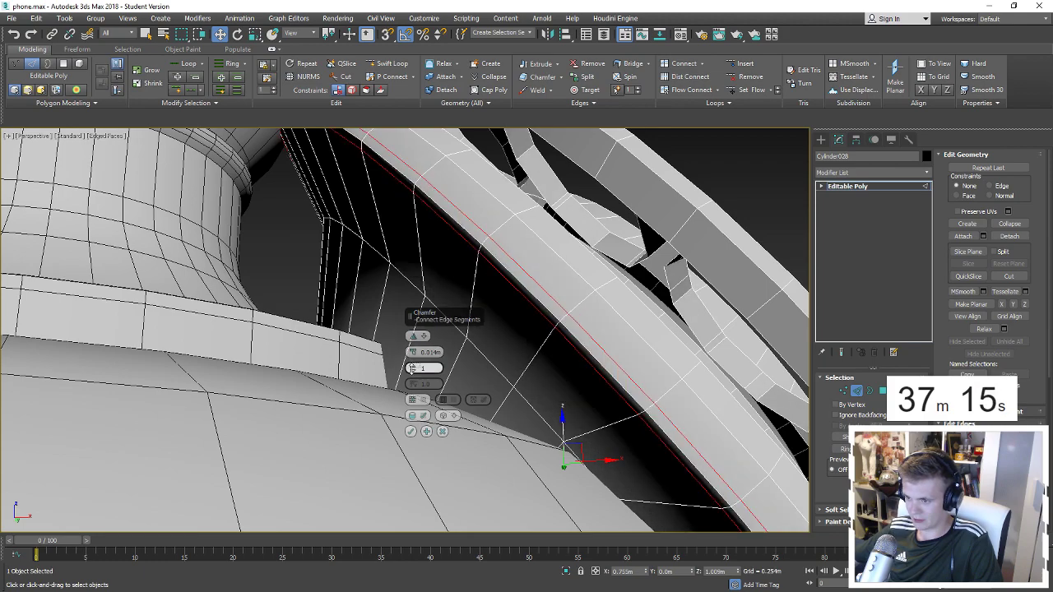
pyautogui.click(410, 431)
pyautogui.moveTo(410, 431)
pyautogui.keyDown('alt'); pyautogui.mouseDown(button='middle')
pyautogui.moveTo(584, 329)
pyautogui.moveTo(611, 348)
pyautogui.mouseUp(button='middle'); pyautogui.keyUp('alt')
pyautogui.press('F4')
pyautogui.scroll(-5, 584, 329)
pyautogui.scroll(-5, 611, 348)
pyautogui.moveTo(674, 353); pyautogui.dragTo(619, 329, button='middle')
# Inspect the phone model, orbiting the dial toward view and selecting the body with its neck.
pyautogui.press('F4')
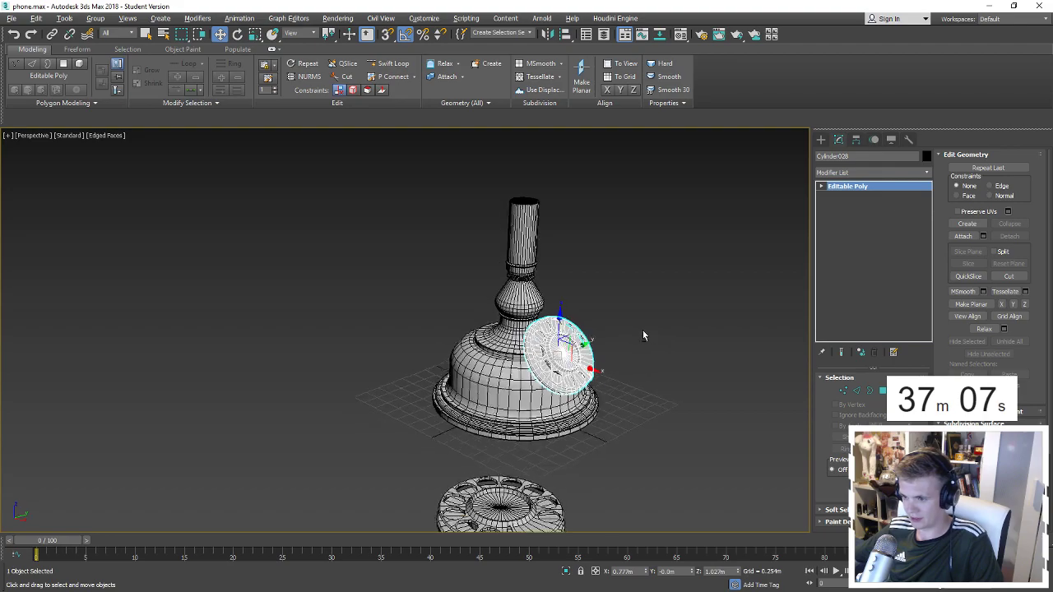
pyautogui.click(677, 349)
pyautogui.keyDown('alt'); pyautogui.moveTo(678, 349); pyautogui.dragTo(659, 339, button='middle'); pyautogui.keyUp('alt')
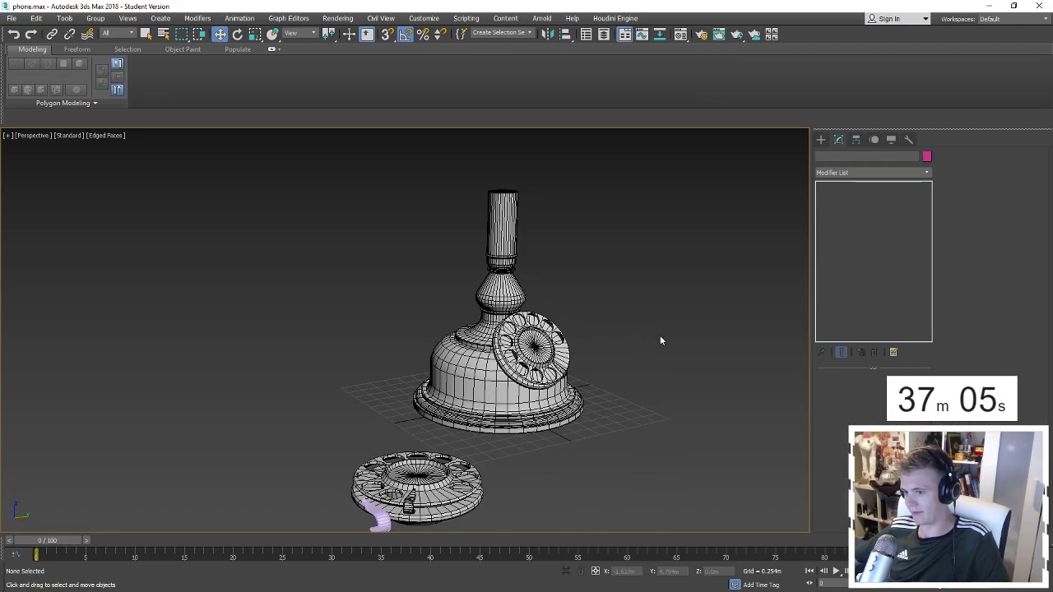
pyautogui.scroll(1, 661, 338)
pyautogui.scroll(5, 536, 308)
pyautogui.click(473, 294)
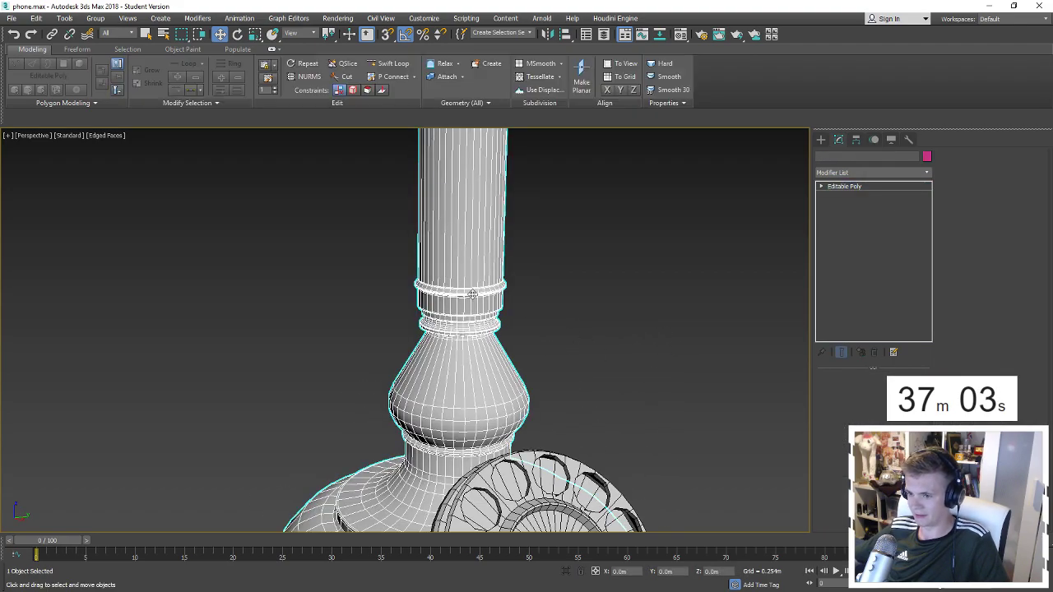
pyautogui.scroll(2, 473, 294)
pyautogui.scroll(3, 473, 308)
pyautogui.scroll(3, 474, 324)
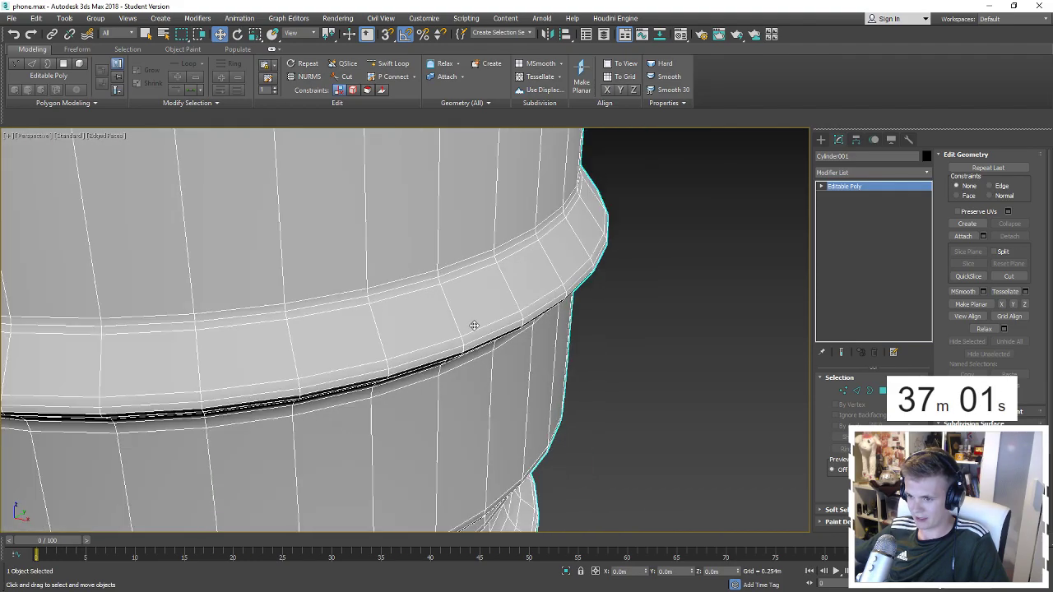
pyautogui.scroll(-4, 474, 326)
pyautogui.scroll(-4, 546, 307)
pyautogui.click(546, 308)
pyautogui.moveTo(546, 308); pyautogui.dragTo(521, 303, button='middle')
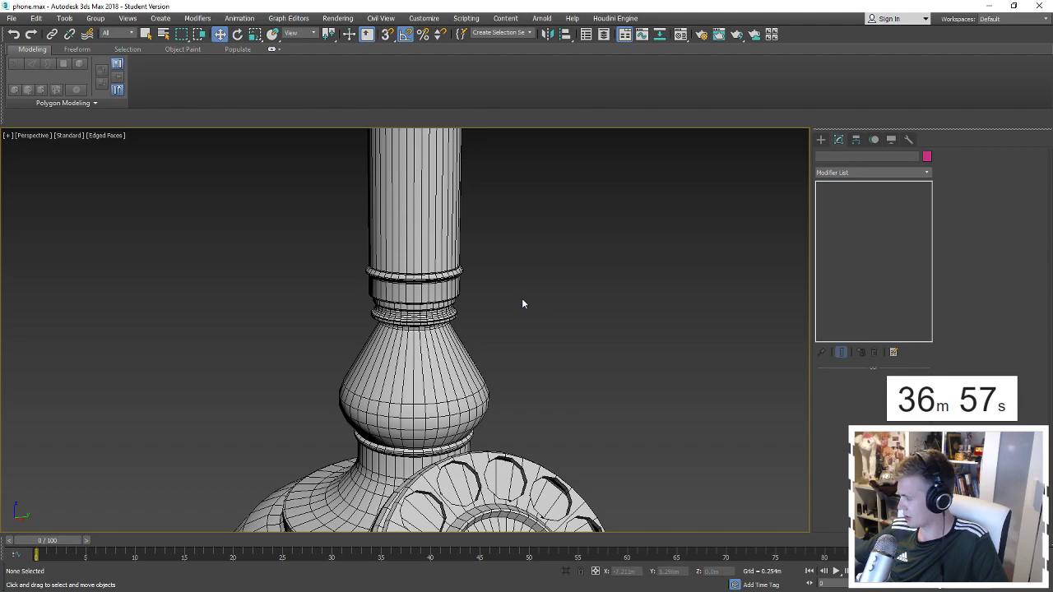
pyautogui.scroll(-4, 494, 301)
pyautogui.scroll(1, 480, 304)
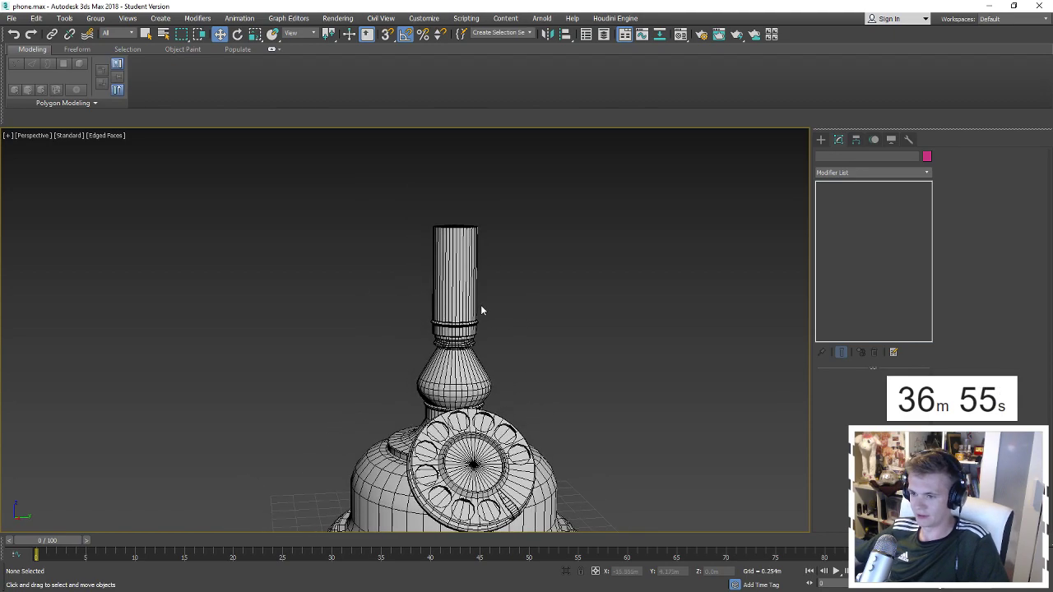
pyautogui.click(475, 285)
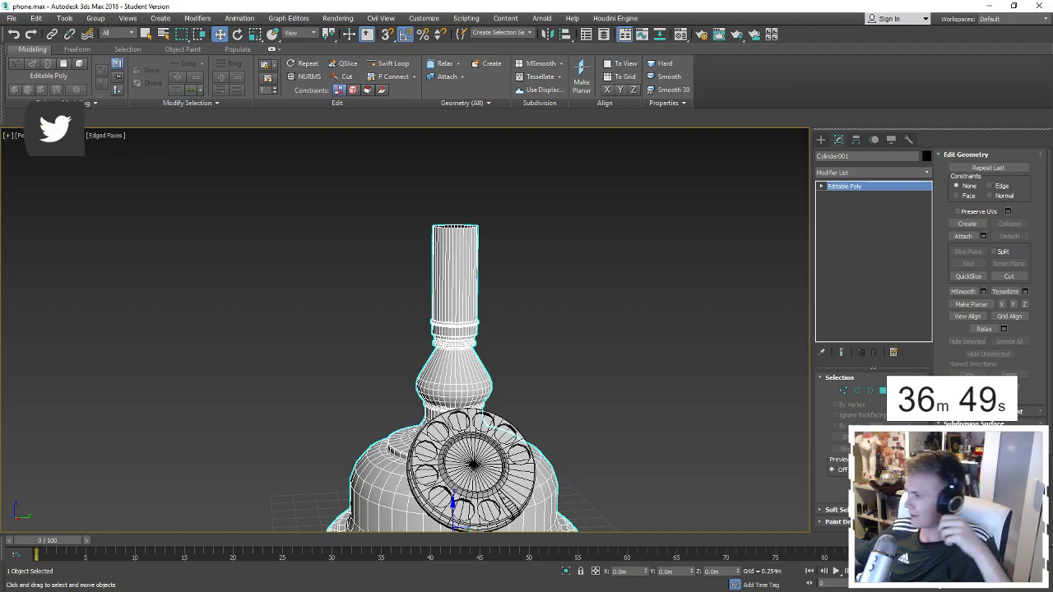
# In Google Images, preview the gold candlestick phone, then the CGTrader 3D Old Telephone.
pyautogui.hotkey('alt', 'Tab')
pyautogui.scroll(-5, 553, 247)
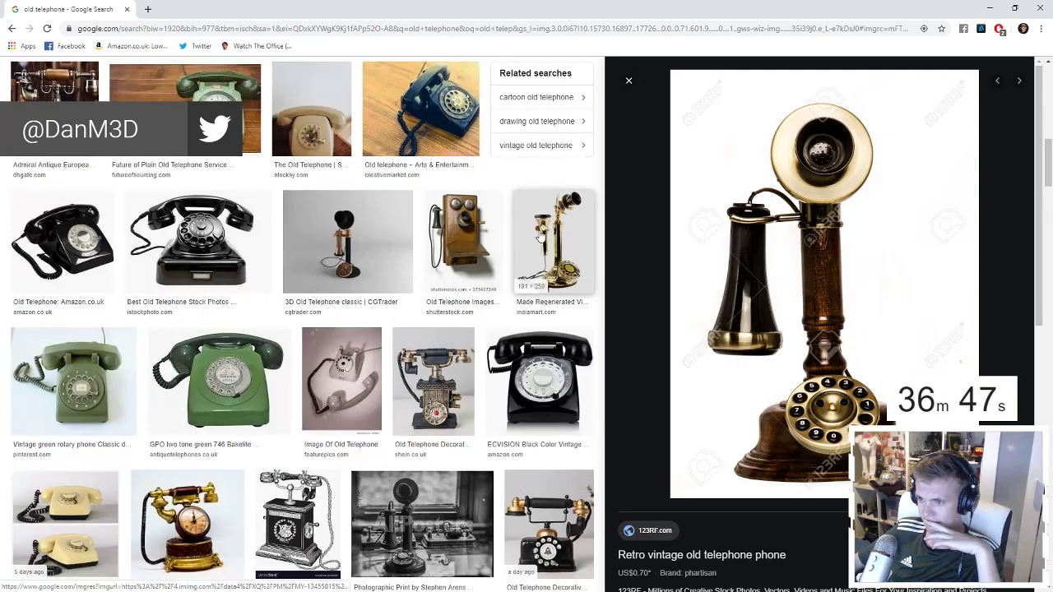
pyautogui.click(554, 243)
pyautogui.click(347, 243)
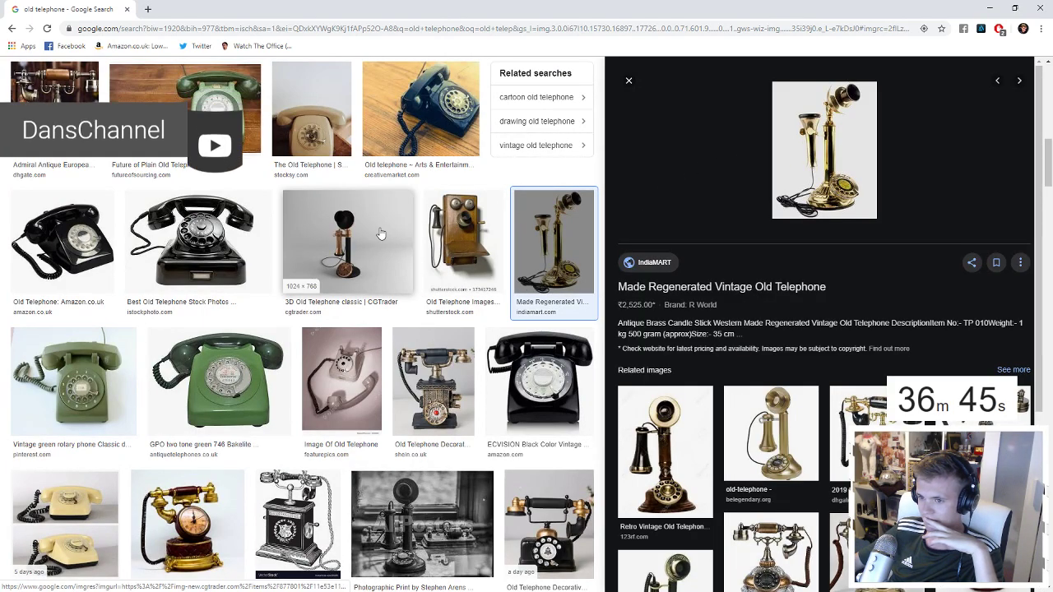
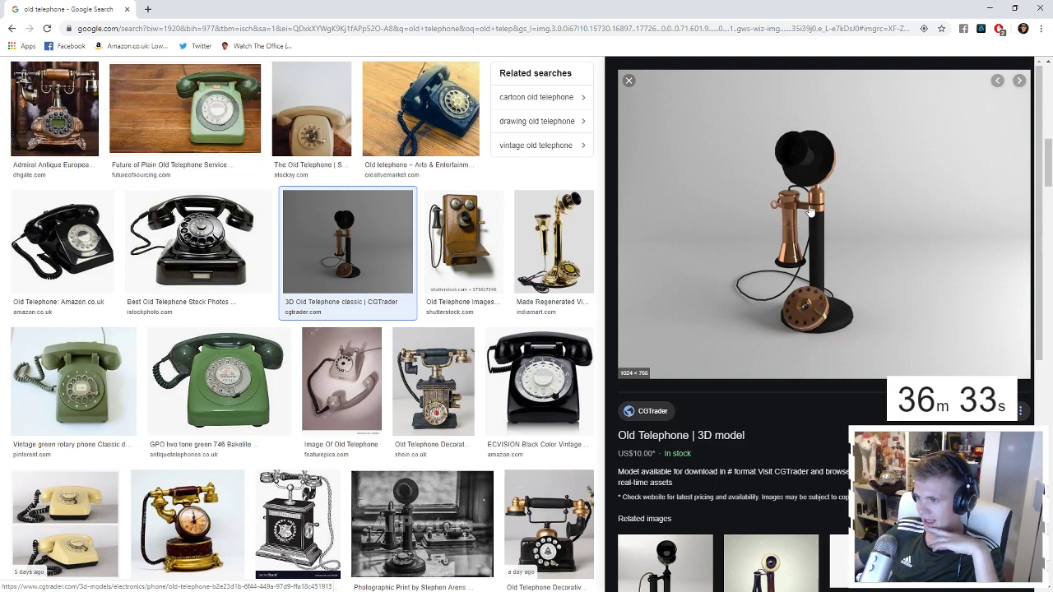
# Compare the CGTrader candlestick telephone reference with the 3ds Max model, then minimize Chrome.
pyautogui.hotkey('alt', 'Tab')
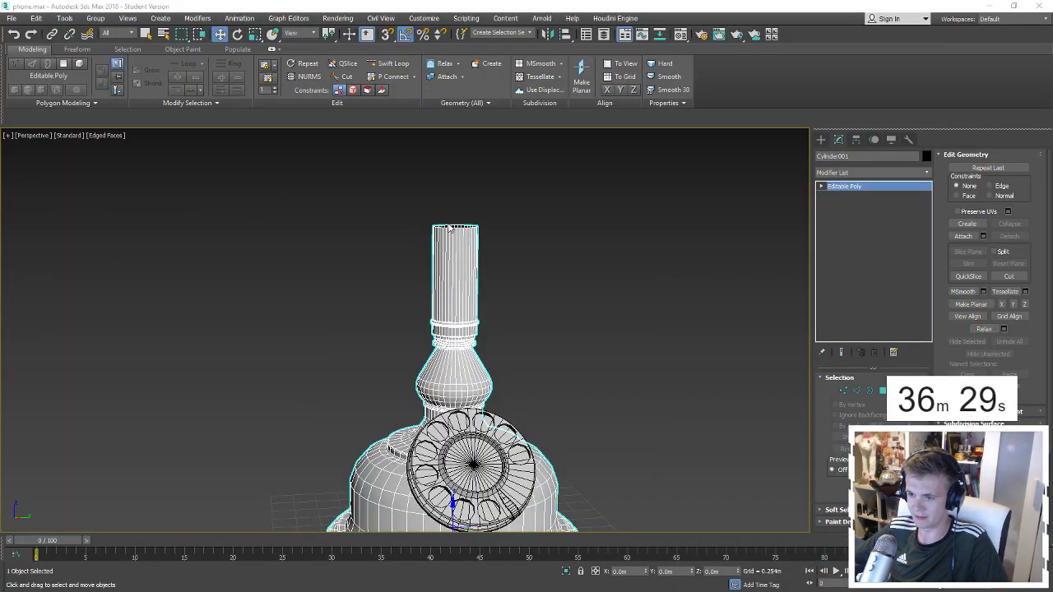
pyautogui.scroll(10, 449, 230)
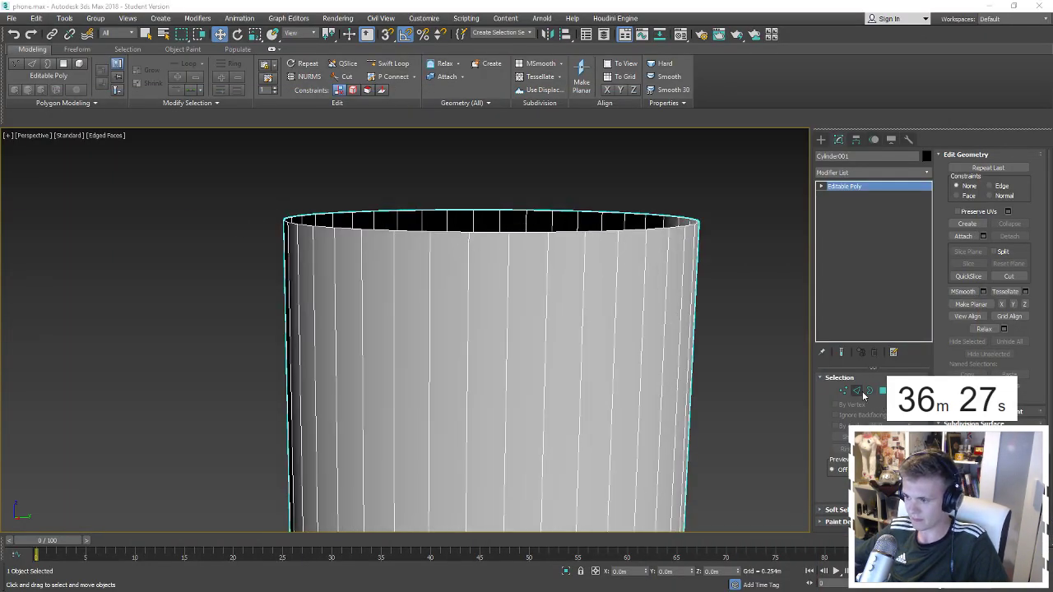
pyautogui.hotkey('alt', 'Tab')
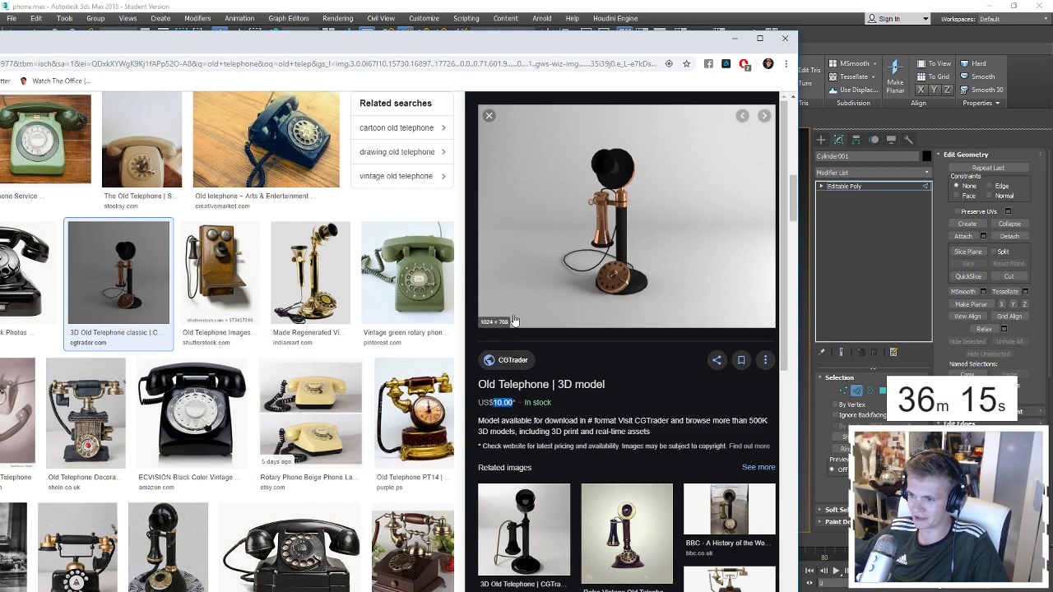
pyautogui.click(734, 38)
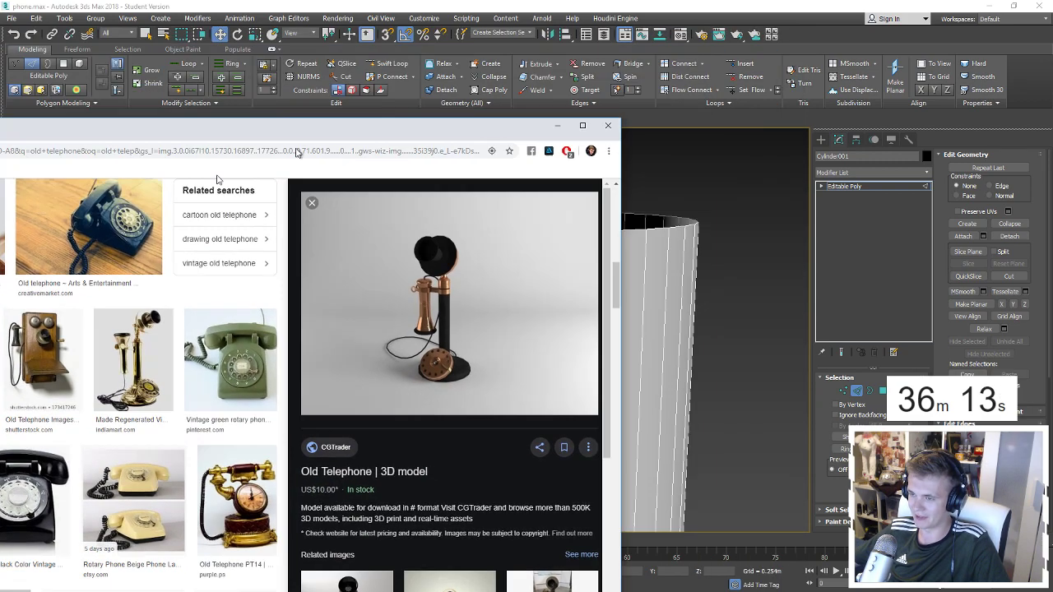
# Select the stem's top edge loop and flare it out into a wider collar.
pyautogui.doubleClick(441, 230)
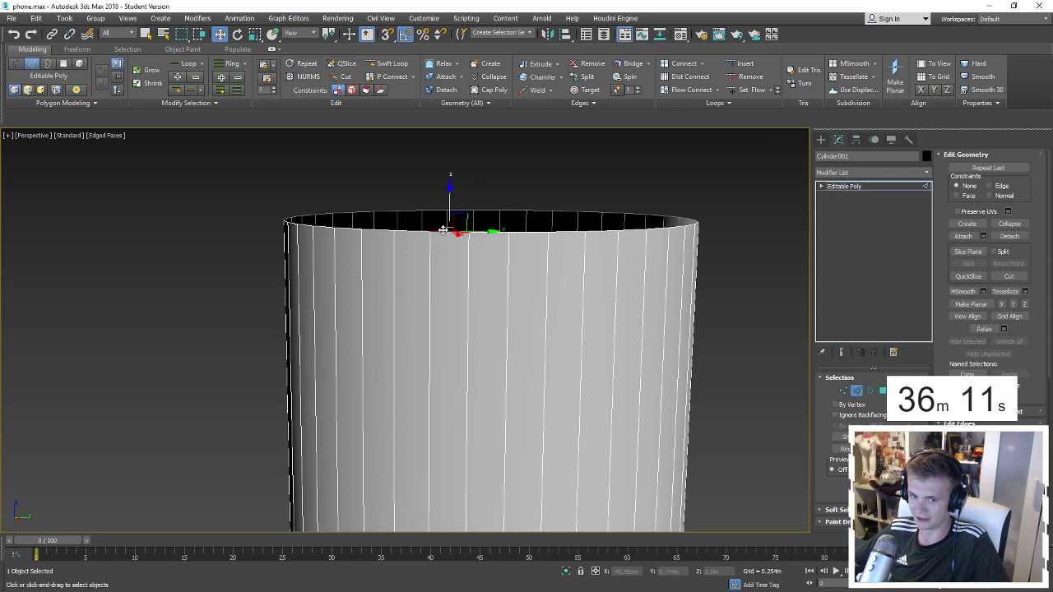
pyautogui.moveTo(490, 208)
pyautogui.keyDown('alt'); pyautogui.mouseDown(button='middle')
pyautogui.moveTo(485, 235)
pyautogui.moveTo(514, 282)
pyautogui.mouseUp(button='middle'); pyautogui.keyUp('alt')
pyautogui.scroll(-3, 514, 283)
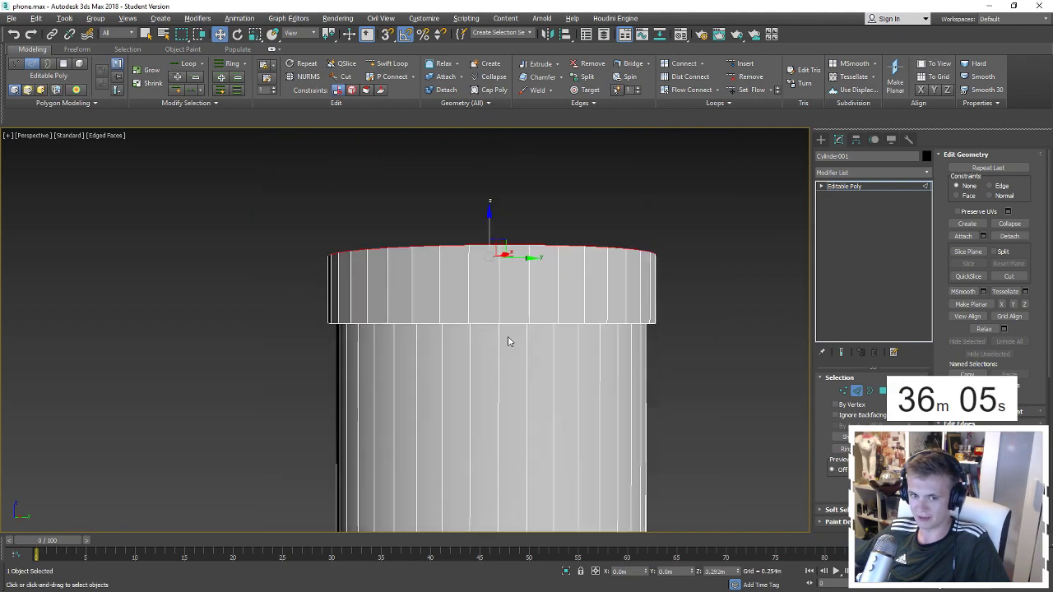
pyautogui.moveTo(505, 341)
pyautogui.keyDown('alt'); pyautogui.mouseDown(button='middle')
pyautogui.moveTo(491, 263)
pyautogui.moveTo(508, 255)
pyautogui.mouseUp(button='middle'); pyautogui.keyUp('alt')
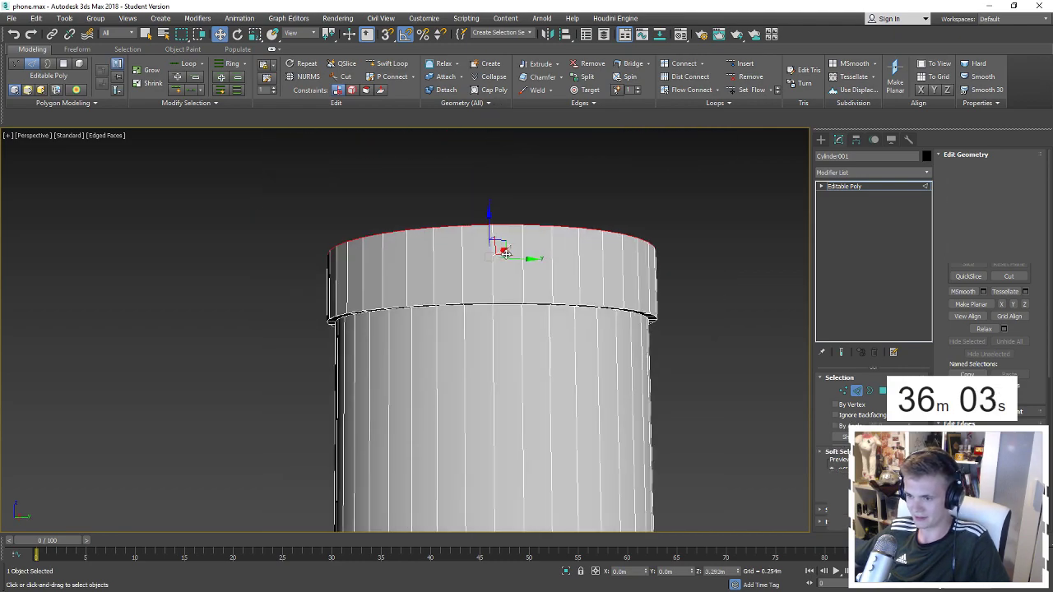
# Select the collar's polygons and detach them as a separate object, Object001.
pyautogui.press('4')
pyautogui.press('4')
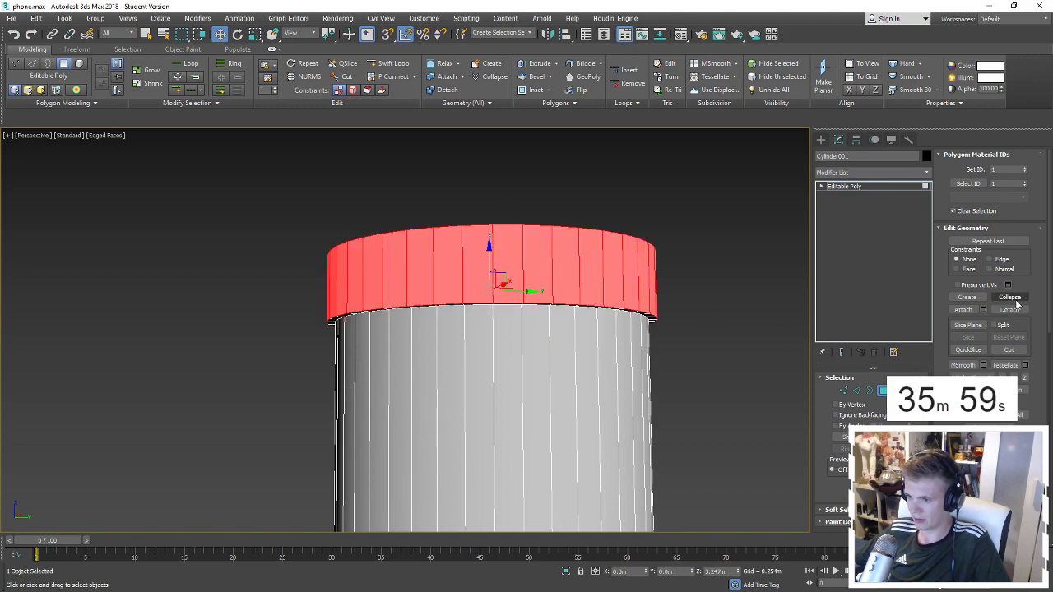
pyautogui.keyDown('alt'); pyautogui.moveTo(717, 332); pyautogui.dragTo(719, 326, button='middle'); pyautogui.keyUp('alt')
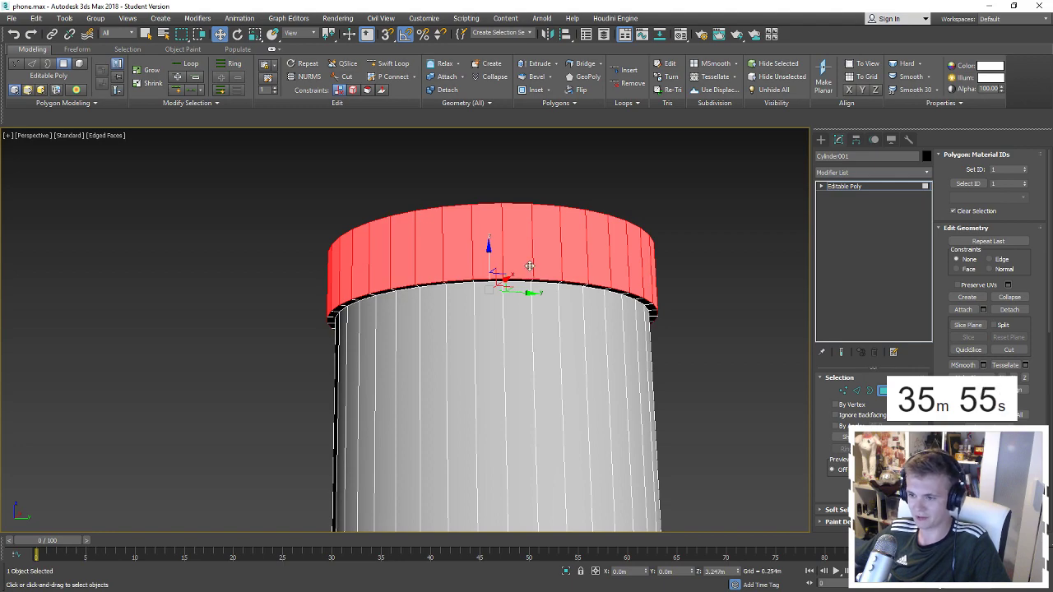
pyautogui.keyDown('alt'); pyautogui.moveTo(529, 265); pyautogui.dragTo(537, 260, button='middle'); pyautogui.keyUp('alt')
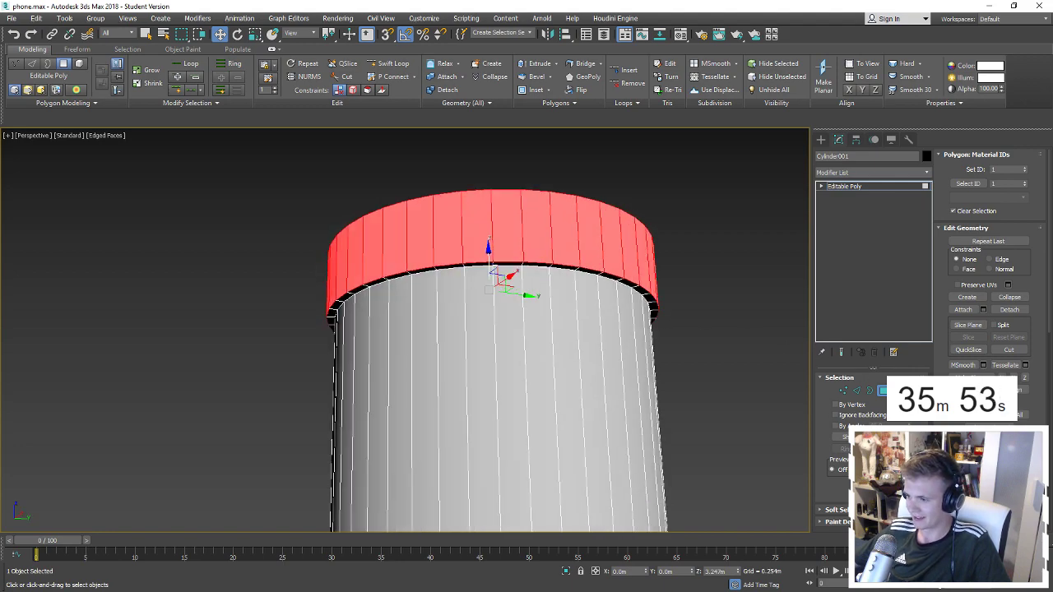
pyautogui.click(1009, 309)
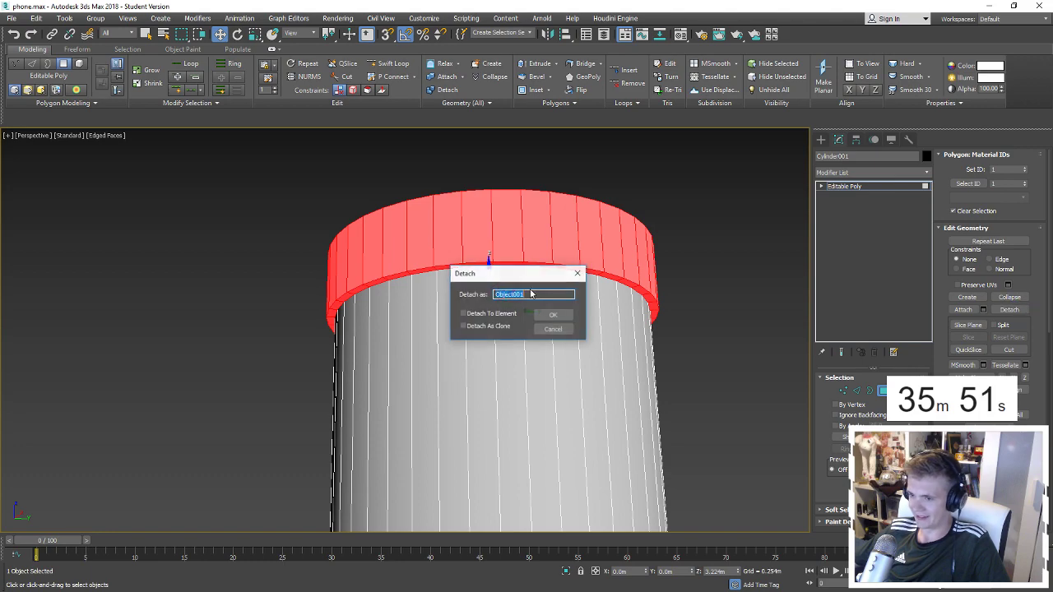
pyautogui.click(552, 321)
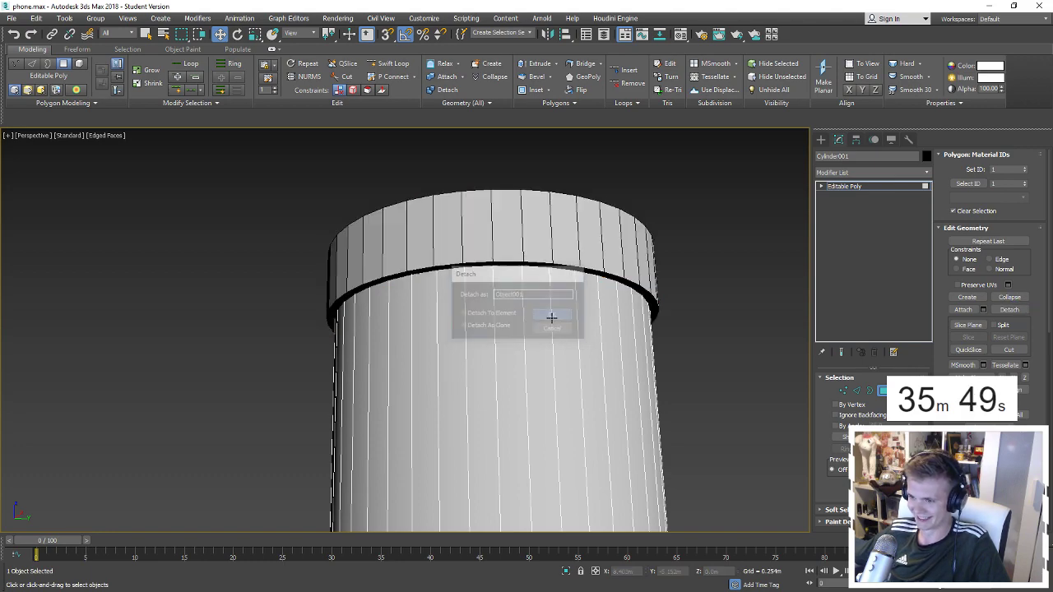
pyautogui.press('4')
pyautogui.press('4')
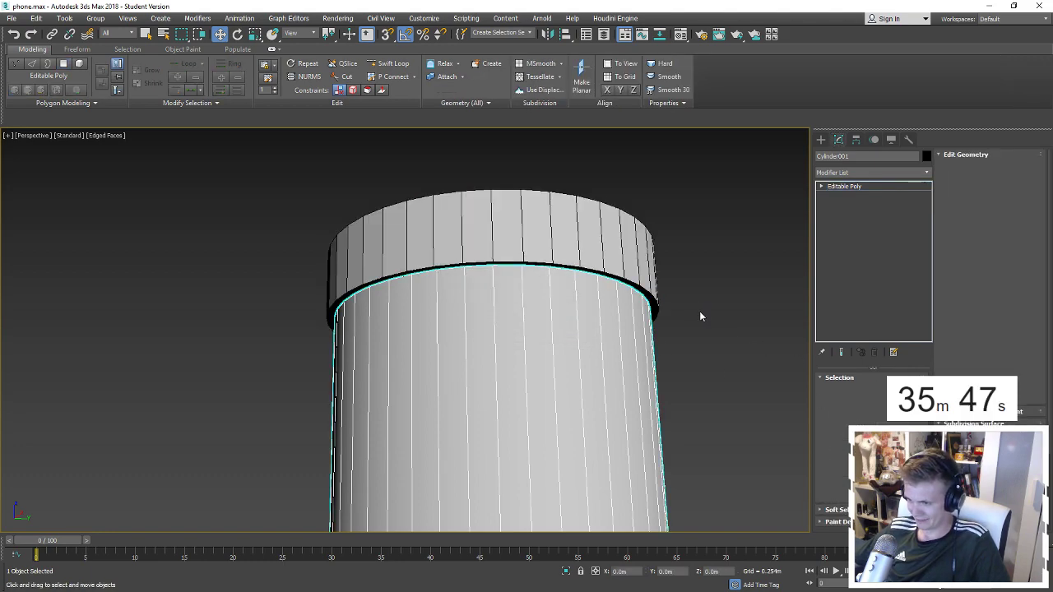
# Select Object001 and extend its top edge loop upward to add a second ring.
pyautogui.scroll(10, 477, 186)
pyautogui.scroll(-5, 478, 186)
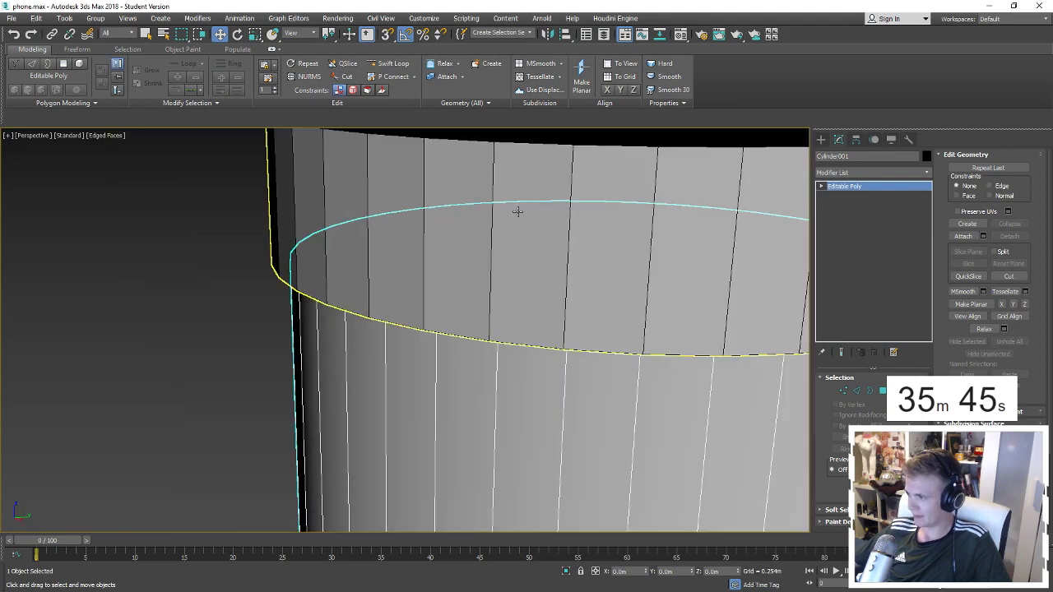
pyautogui.click(516, 212)
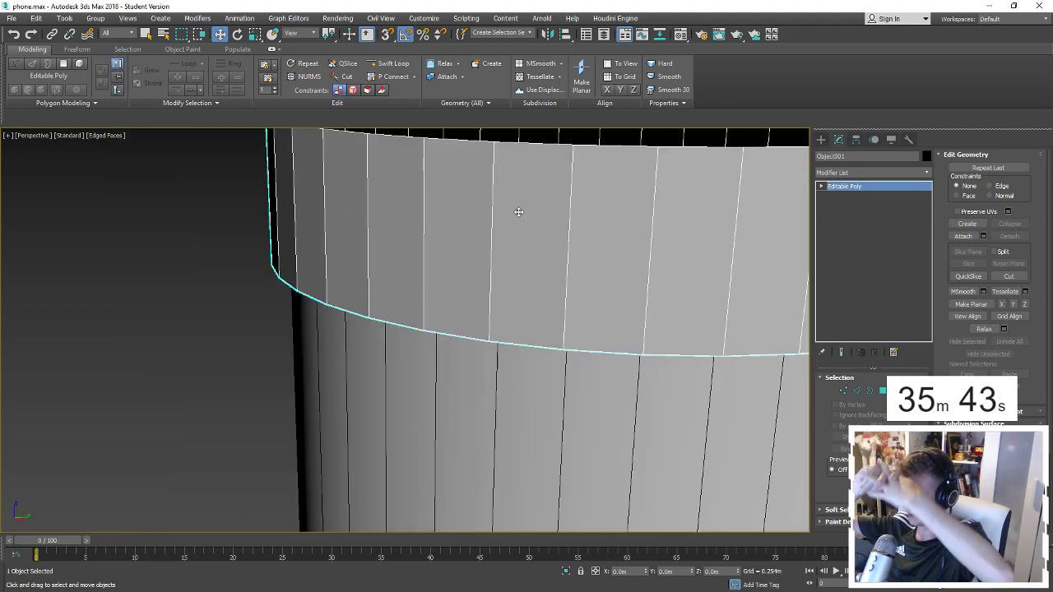
pyautogui.scroll(-8, 517, 226)
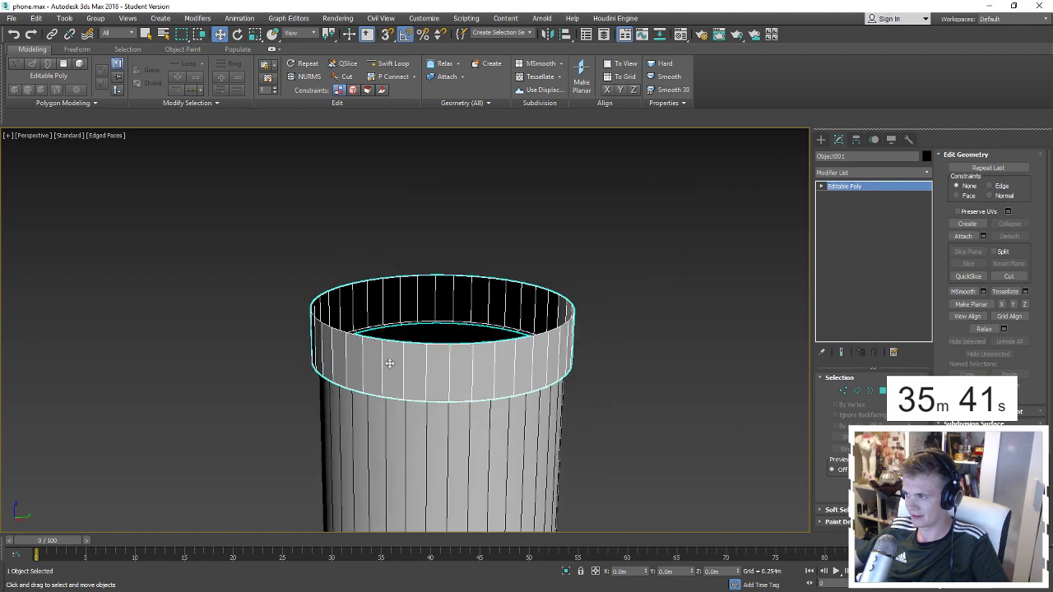
pyautogui.scroll(1, 393, 364)
pyautogui.press('6')
pyautogui.press('2')
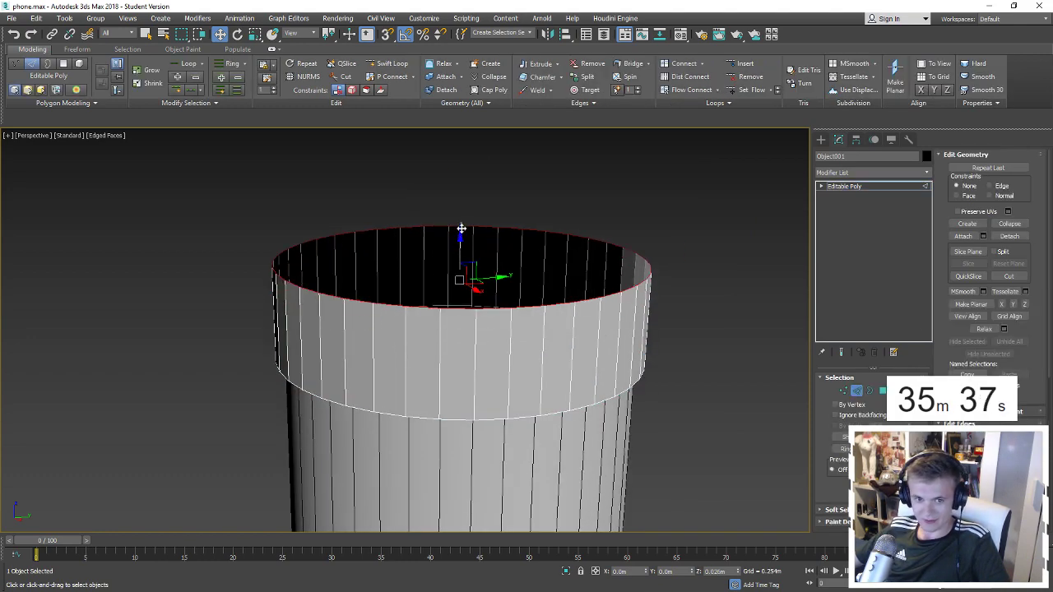
pyautogui.keyDown('alt'); pyautogui.moveTo(456, 248); pyautogui.dragTo(467, 234, button='middle'); pyautogui.keyUp('alt')
pyautogui.moveTo(461, 227)
pyautogui.mouseDown()
pyautogui.moveTo(456, 172)
pyautogui.moveTo(489, 144)
pyautogui.moveTo(460, 239)
pyautogui.mouseUp()
pyautogui.scroll(-2, 461, 240)
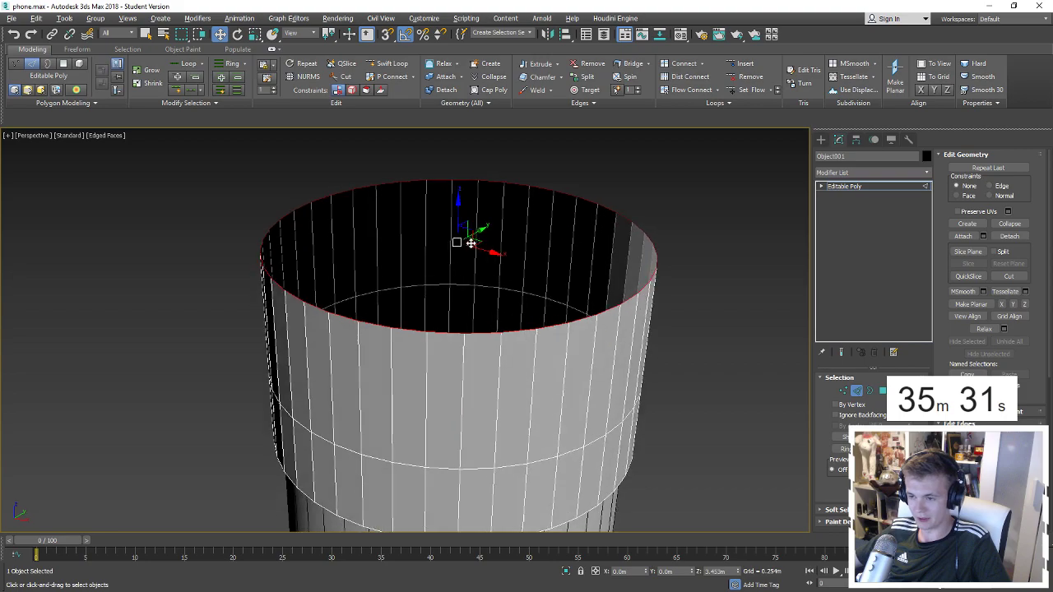
pyautogui.scroll(-4, 473, 238)
pyautogui.scroll(7, 444, 345)
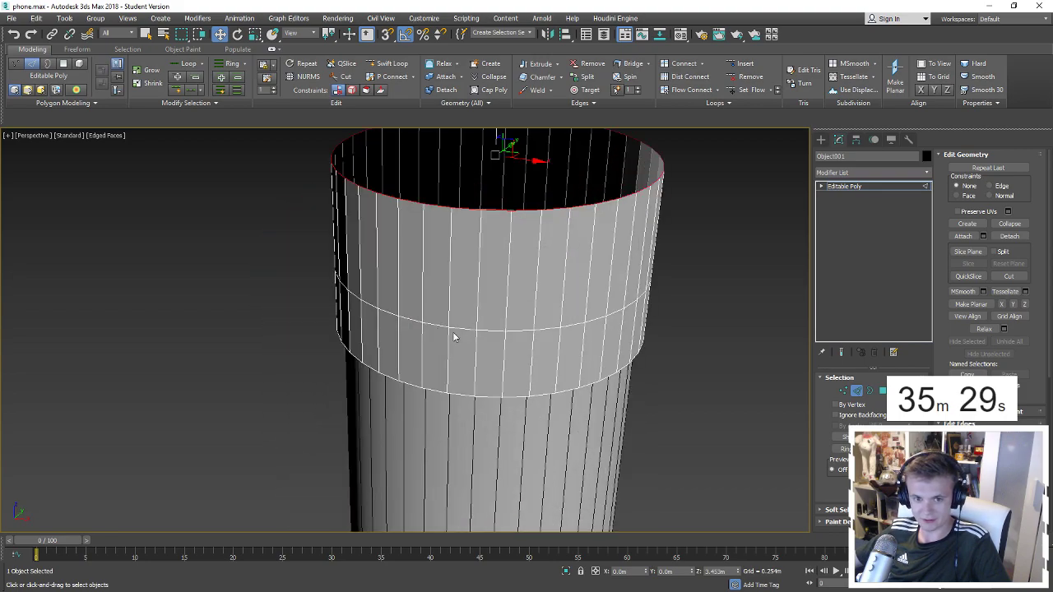
# Select the collar's lower ring of faces and view the whole telephone base.
pyautogui.press('4')
pyautogui.doubleClick(491, 348)
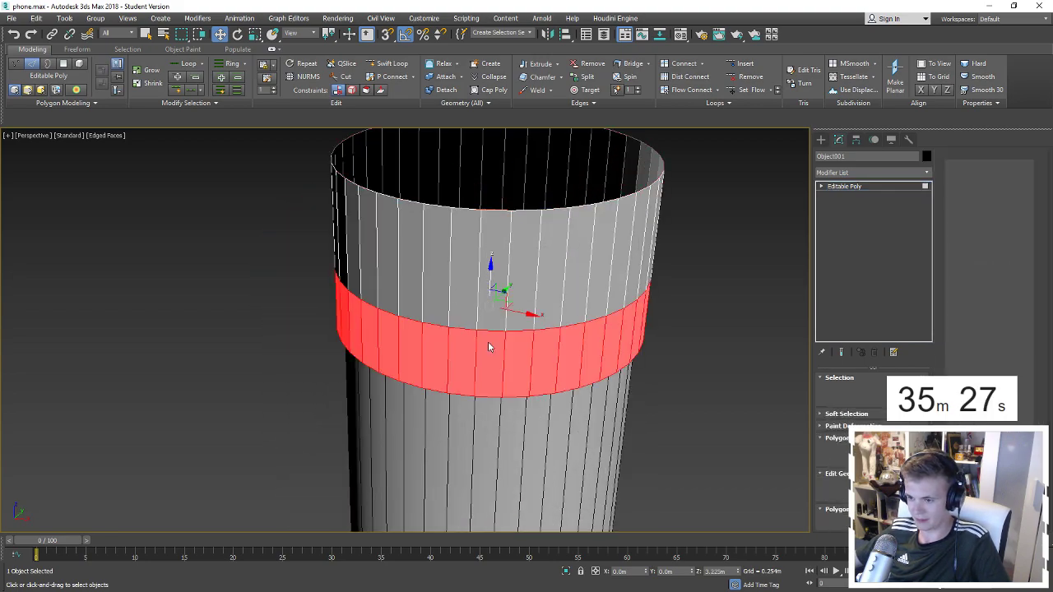
pyautogui.scroll(-2, 488, 346)
pyautogui.scroll(-5, 489, 346)
pyautogui.keyDown('alt'); pyautogui.moveTo(489, 345); pyautogui.dragTo(465, 334, button='middle'); pyautogui.keyUp('alt')
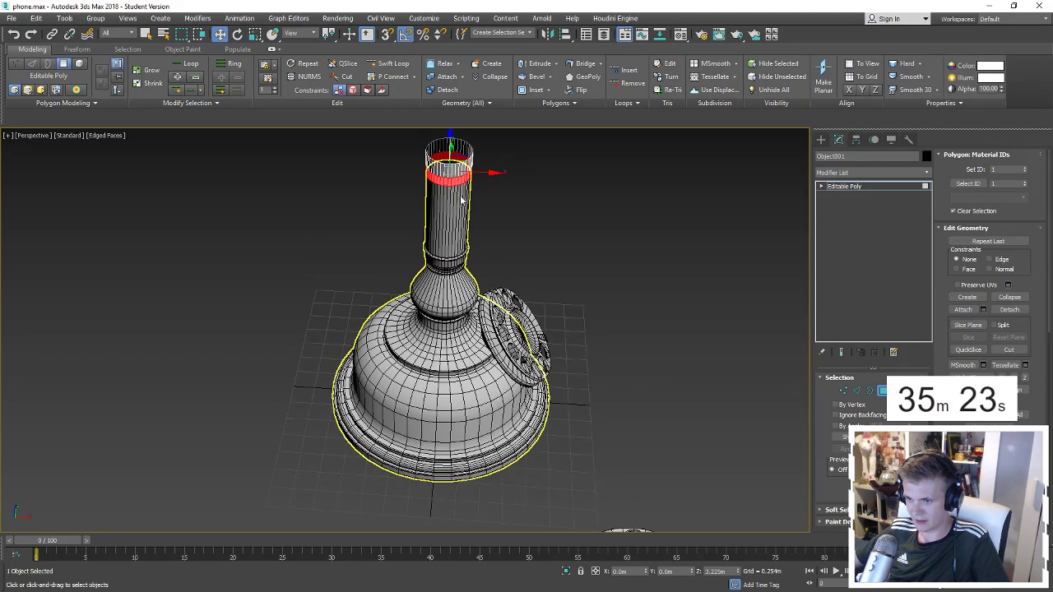
# Delete one face of Object001's collar to open a gap.
pyautogui.click(451, 183)
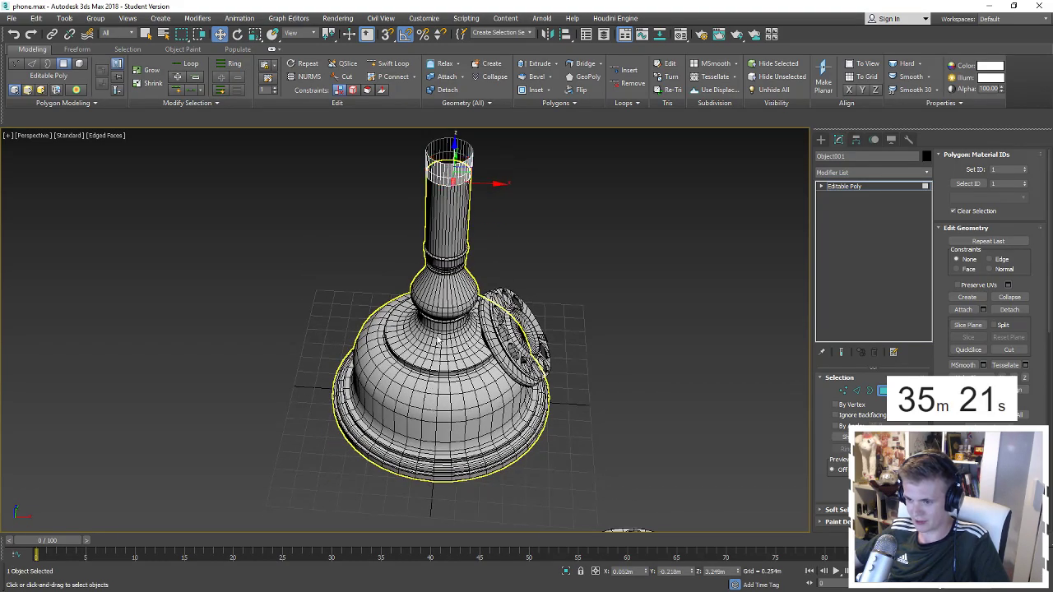
pyautogui.scroll(3, 448, 234)
pyautogui.scroll(3, 451, 235)
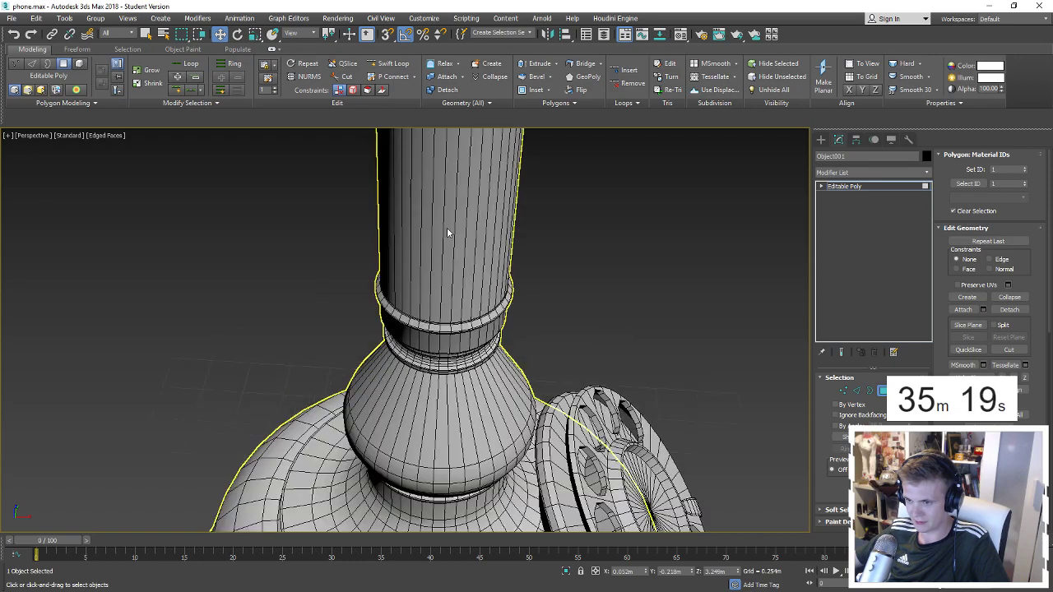
pyautogui.moveTo(452, 235); pyautogui.dragTo(433, 353, button='middle')
pyautogui.click(431, 245)
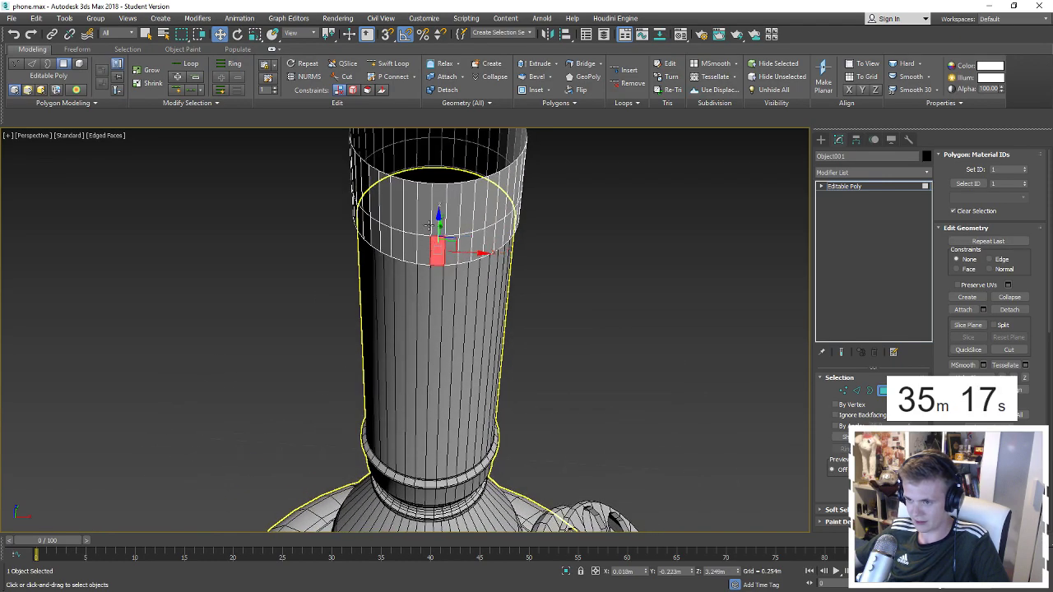
pyautogui.moveTo(428, 224)
pyautogui.keyDown('alt'); pyautogui.mouseDown(button='middle')
pyautogui.moveTo(386, 258)
pyautogui.moveTo(418, 250)
pyautogui.mouseUp(button='middle'); pyautogui.keyUp('alt')
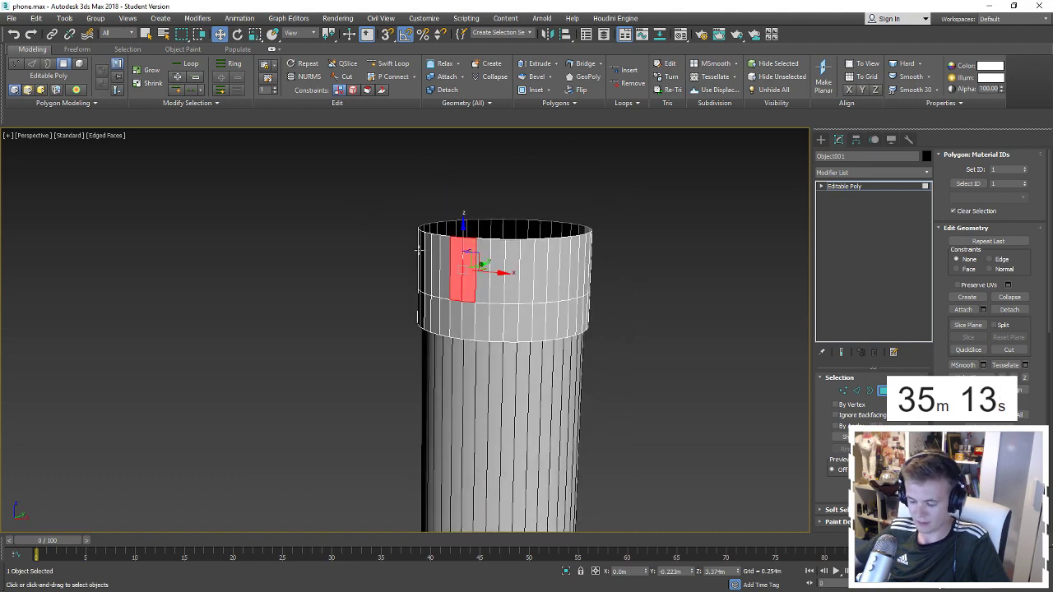
pyautogui.press('Delete')
# Extrude the gap's border edges sideways into a short flat arm strip.
pyautogui.press('2')
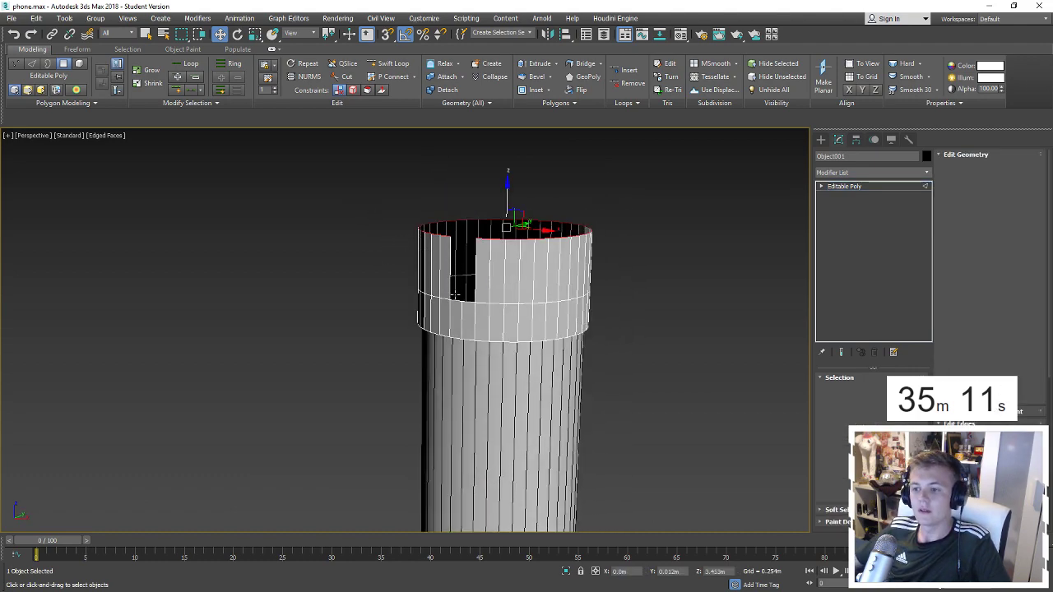
pyautogui.click(455, 303)
pyautogui.click(468, 303)
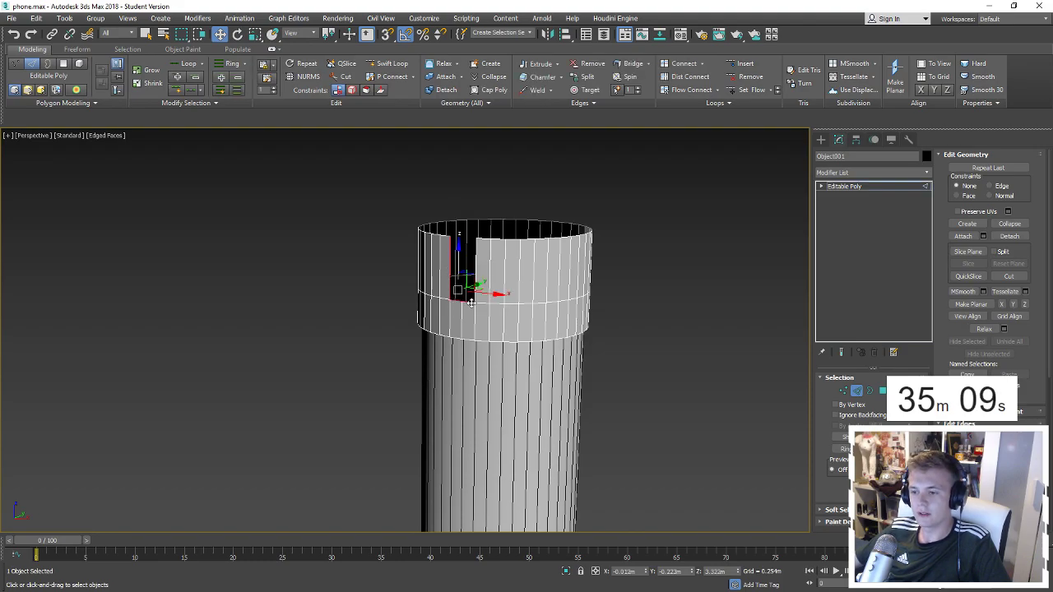
pyautogui.keyDown('alt'); pyautogui.moveTo(470, 302); pyautogui.dragTo(455, 295, button='middle'); pyautogui.keyUp('alt')
pyautogui.keyDown('shift'); pyautogui.moveTo(485, 286); pyautogui.dragTo(218, 292); pyautogui.keyUp('shift')
pyautogui.scroll(-3, 329, 329)
pyautogui.moveTo(329, 329)
pyautogui.keyDown('alt'); pyautogui.mouseDown(button='middle')
pyautogui.moveTo(329, 377)
pyautogui.moveTo(332, 339)
pyautogui.mouseUp(button='middle'); pyautogui.keyUp('alt')
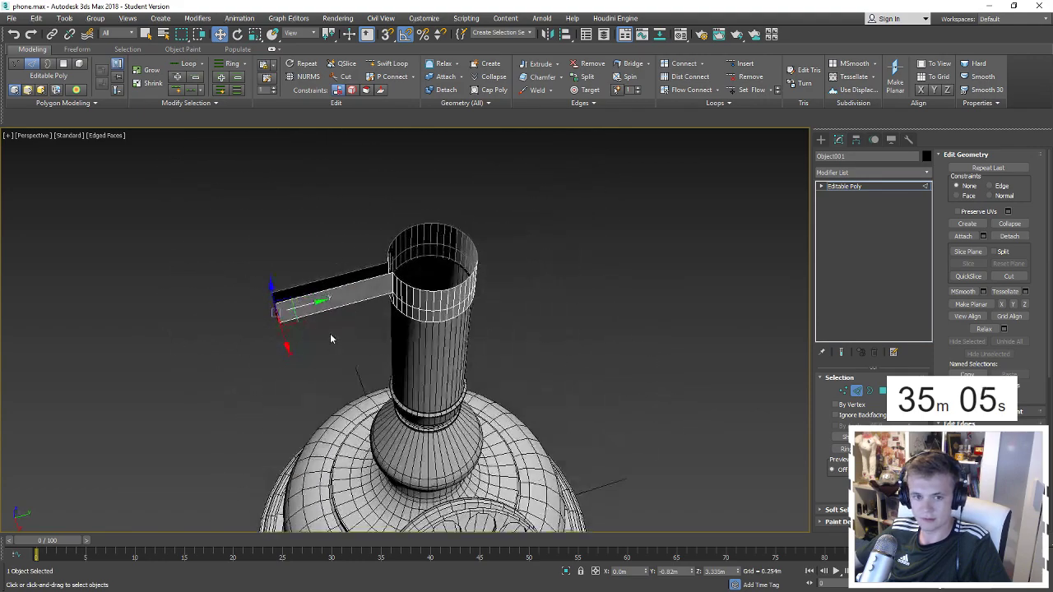
pyautogui.moveTo(299, 304); pyautogui.dragTo(349, 289)
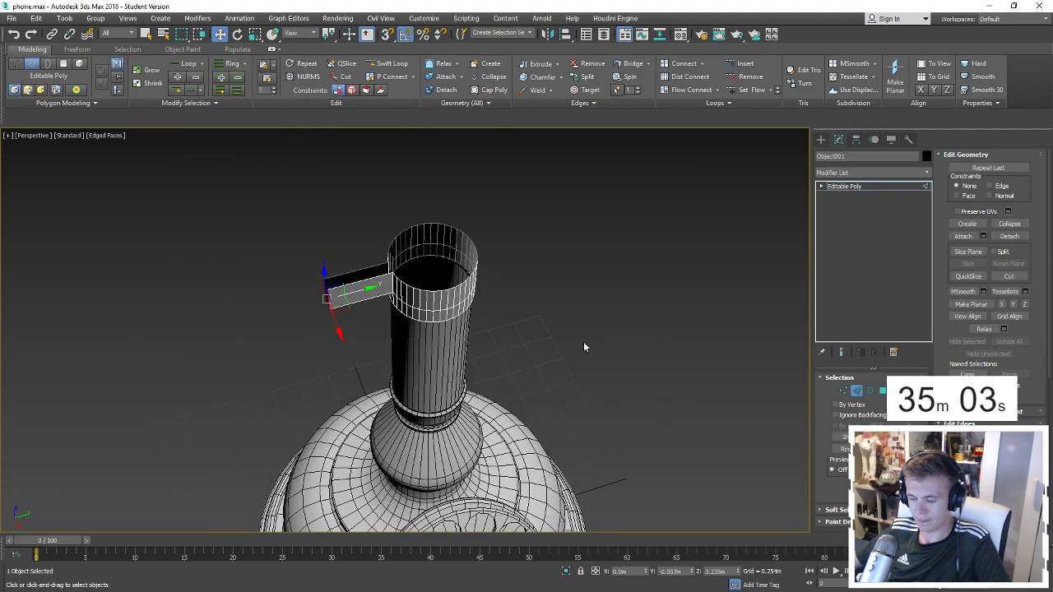
pyautogui.click(855, 391)
pyautogui.keyDown('alt'); pyautogui.moveTo(634, 348); pyautogui.dragTo(773, 185, button='middle'); pyautogui.keyUp('alt')
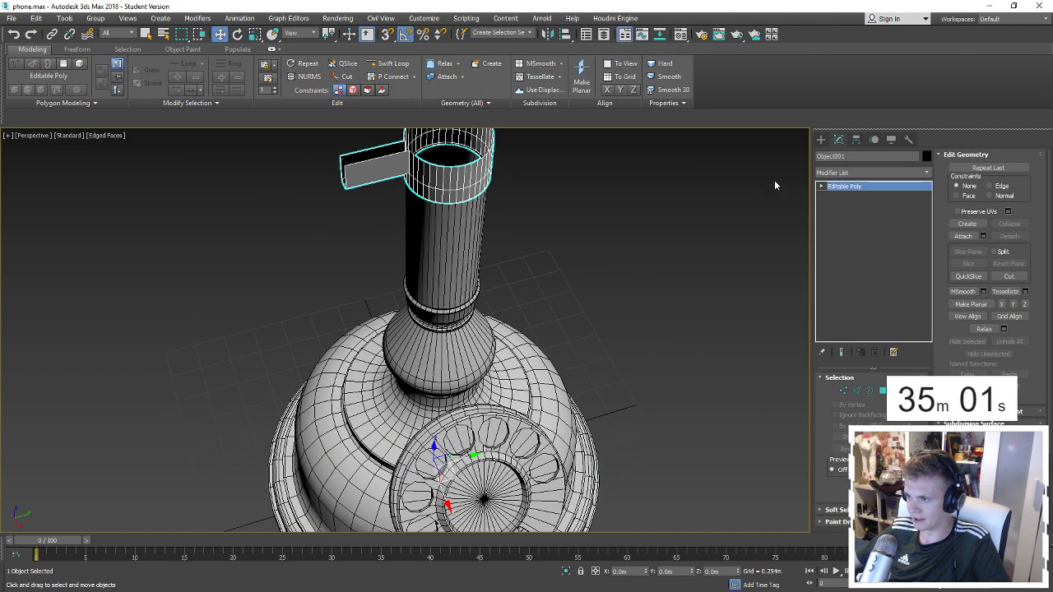
pyautogui.click(820, 139)
# Draw a plane beside the phone, then delete it.
pyautogui.moveTo(688, 336); pyautogui.dragTo(315, 255, button='middle')
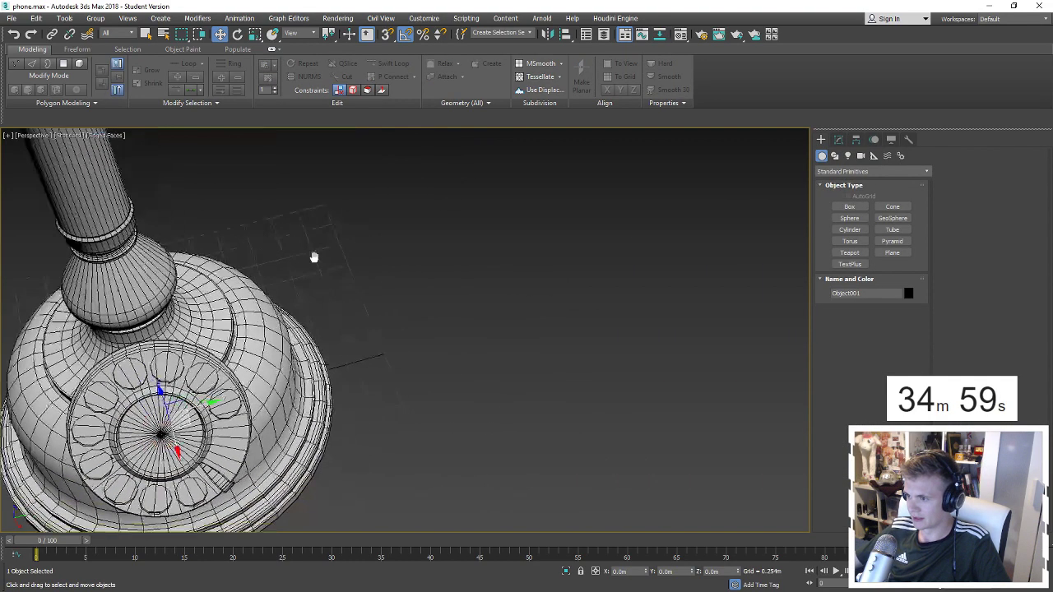
pyautogui.scroll(1, 698, 271)
pyautogui.click(892, 253)
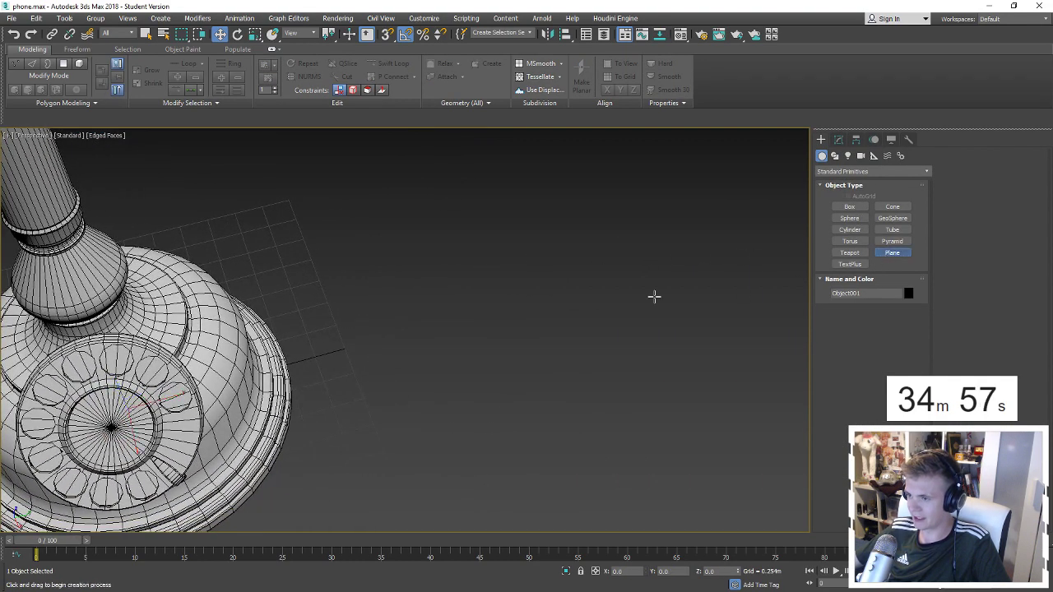
pyautogui.moveTo(689, 286)
pyautogui.mouseDown()
pyautogui.moveTo(449, 455)
pyautogui.moveTo(454, 471)
pyautogui.mouseUp()
pyautogui.press('w')
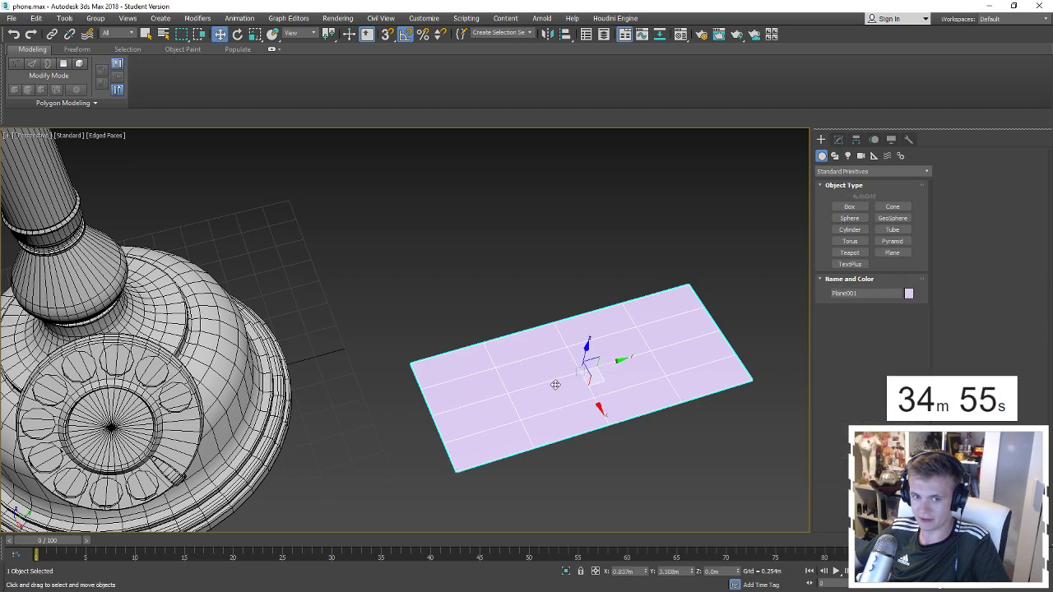
pyautogui.press('Delete')
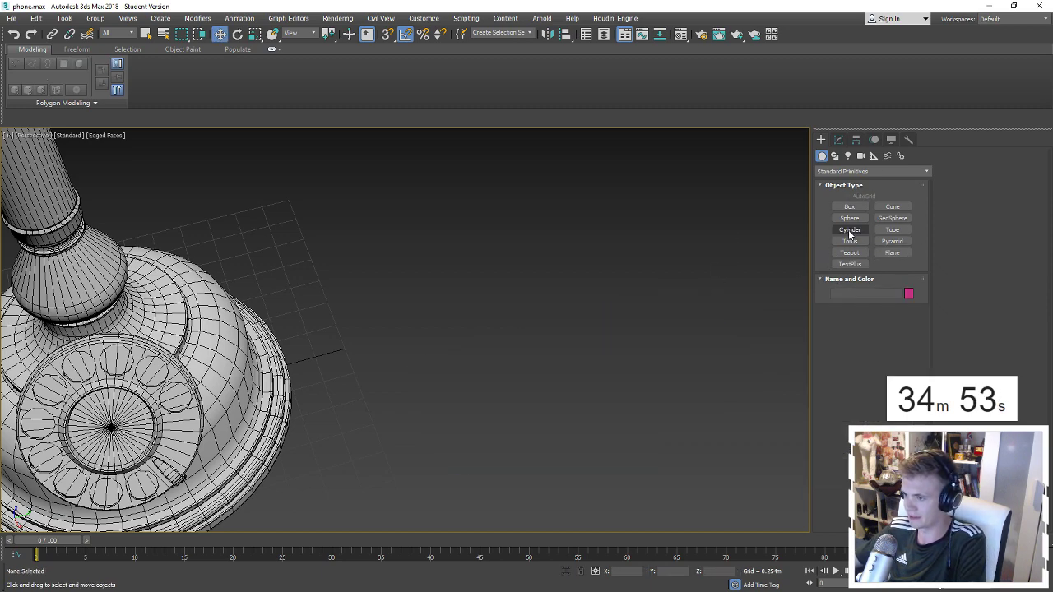
# Create a small cylinder, flatten it into a disc named 'cmoo', and convert it to Editable Poly.
pyautogui.click(849, 229)
pyautogui.moveTo(583, 351)
pyautogui.mouseDown()
pyautogui.moveTo(590, 343)
pyautogui.moveTo(580, 447)
pyautogui.mouseUp()
pyautogui.press('z')
pyautogui.press('r')
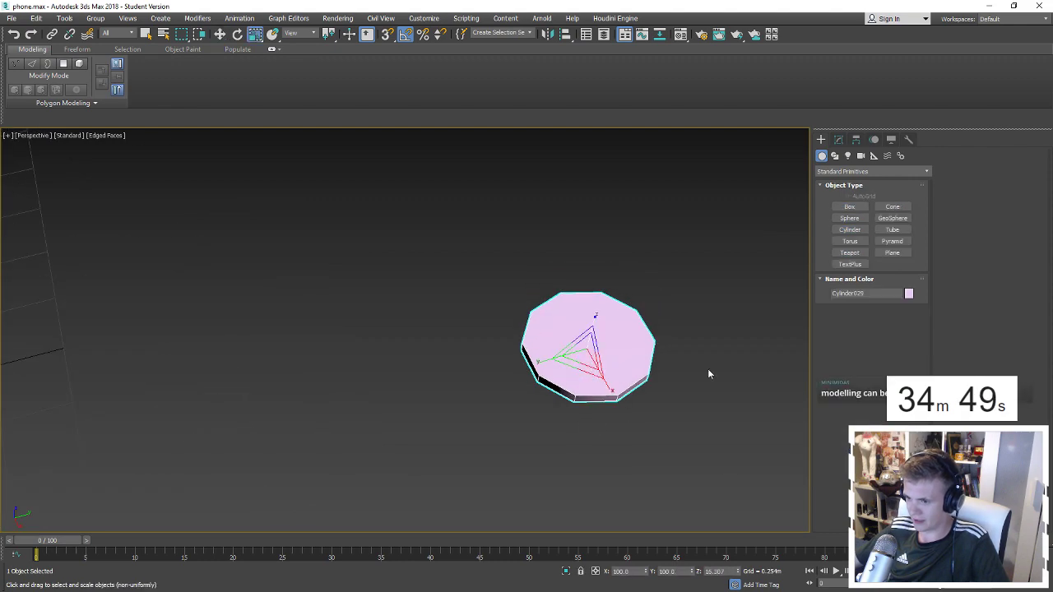
pyautogui.write('c')
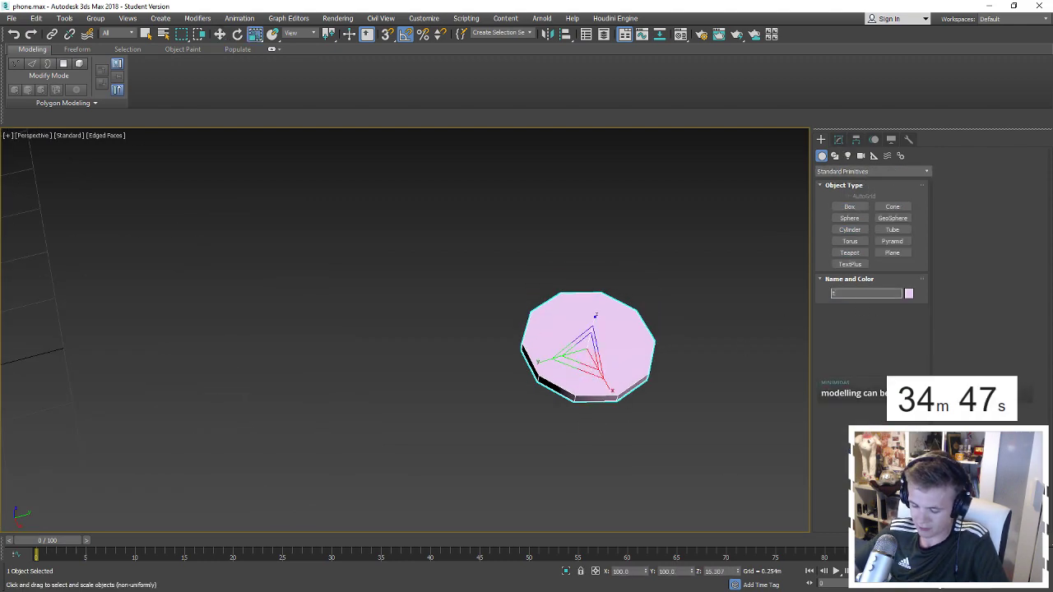
pyautogui.write('mooth')
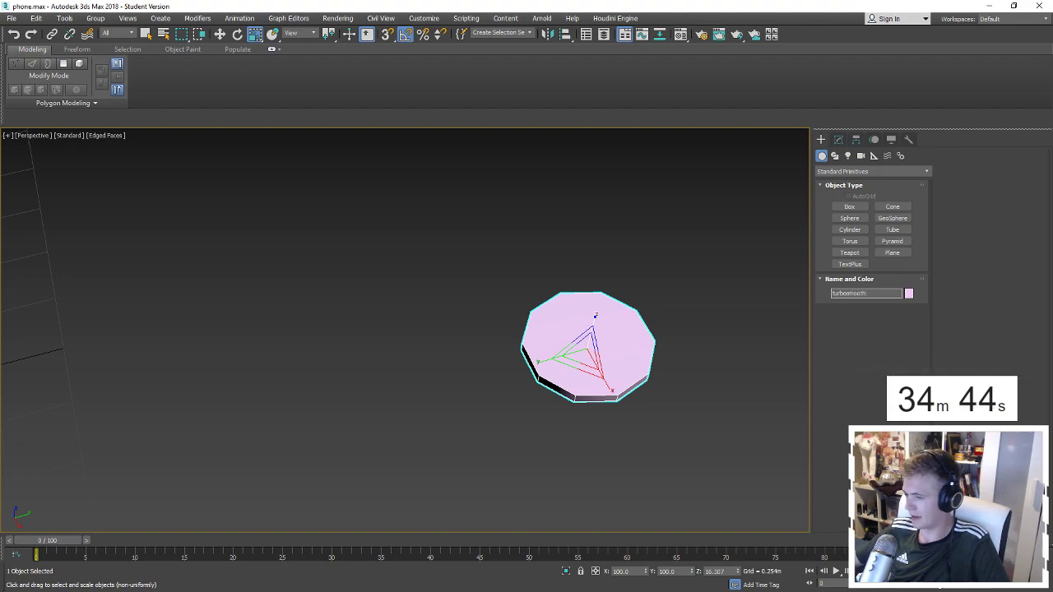
pyautogui.click(701, 336)
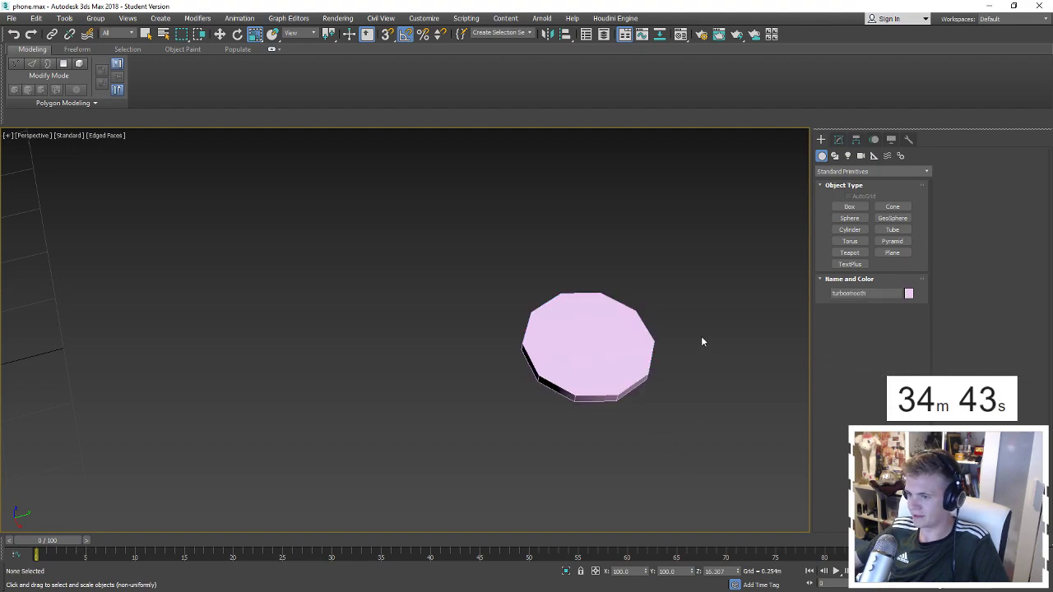
pyautogui.click(631, 350)
pyautogui.click(838, 139)
pyautogui.keyDown('alt'); pyautogui.moveTo(675, 339); pyautogui.dragTo(679, 324, button='middle'); pyautogui.keyUp('alt')
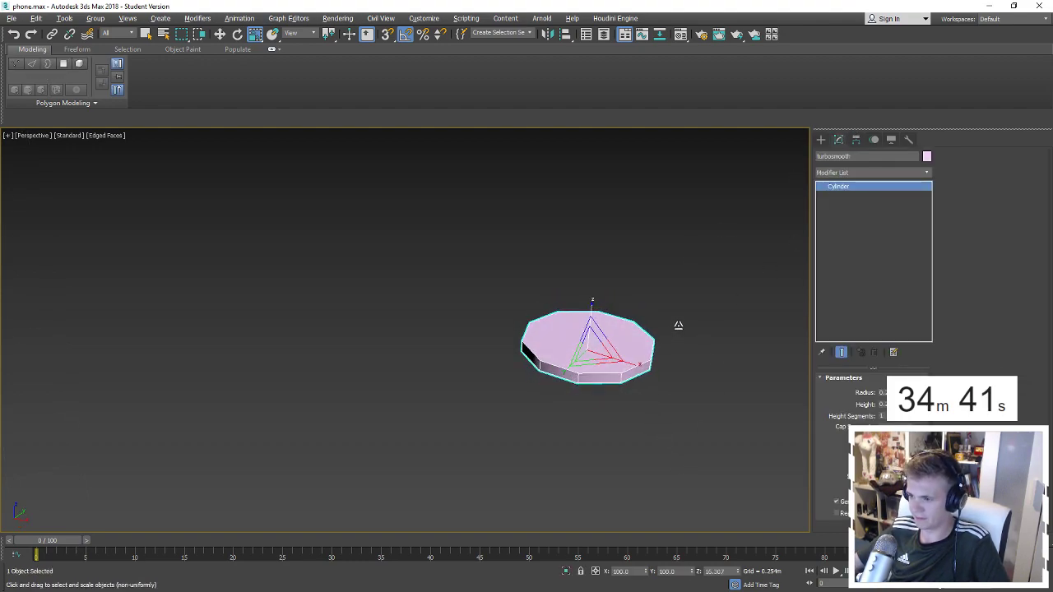
pyautogui.rightClick(630, 346)
pyautogui.click(743, 471)
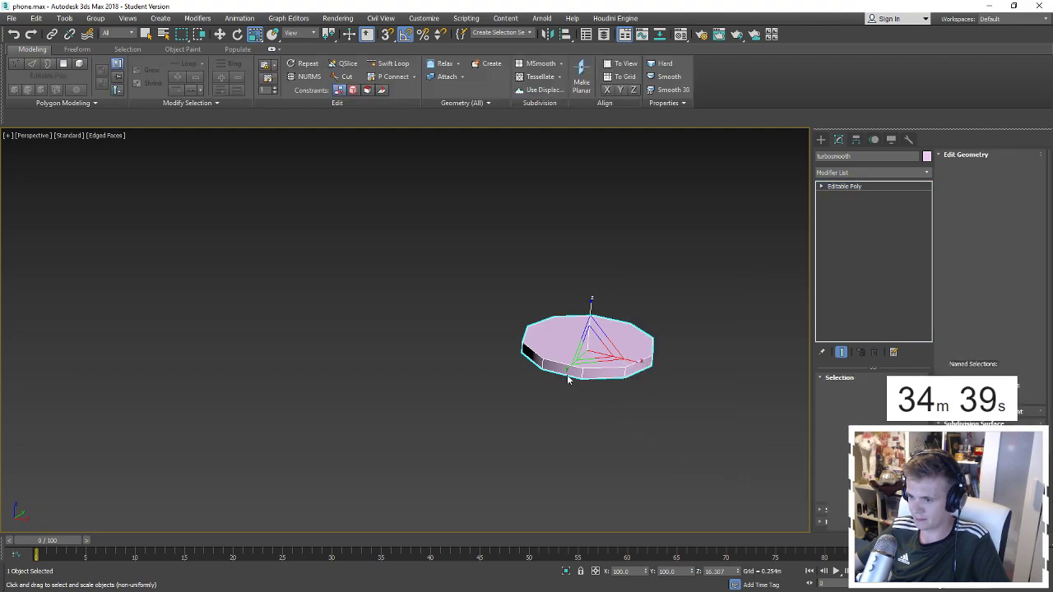
# Delete the disc's top face, leaving an open ring.
pyautogui.press('4')
pyautogui.click(565, 374)
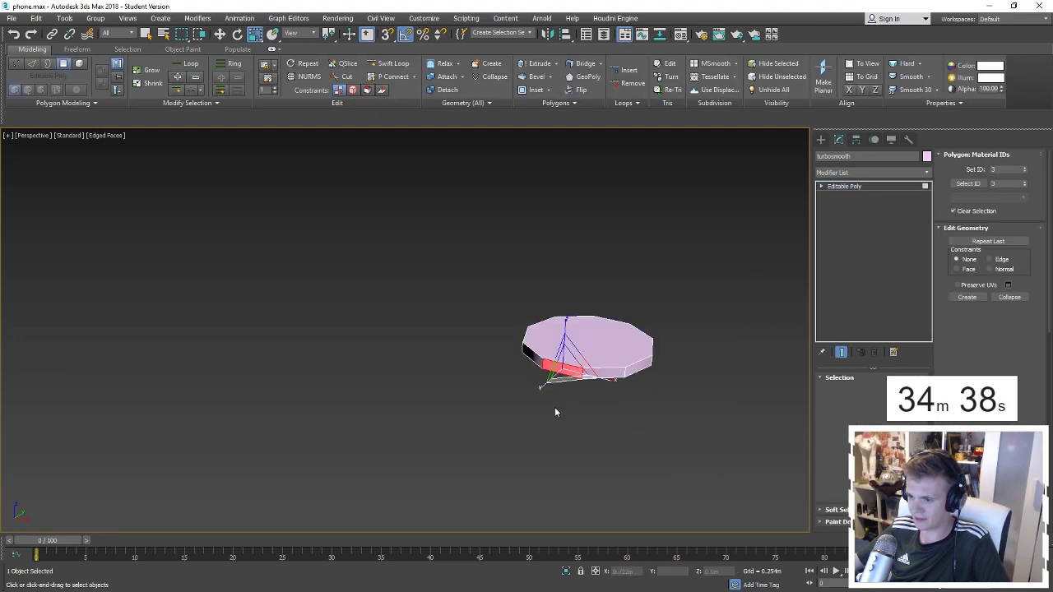
pyautogui.click(564, 361)
pyautogui.press('Delete')
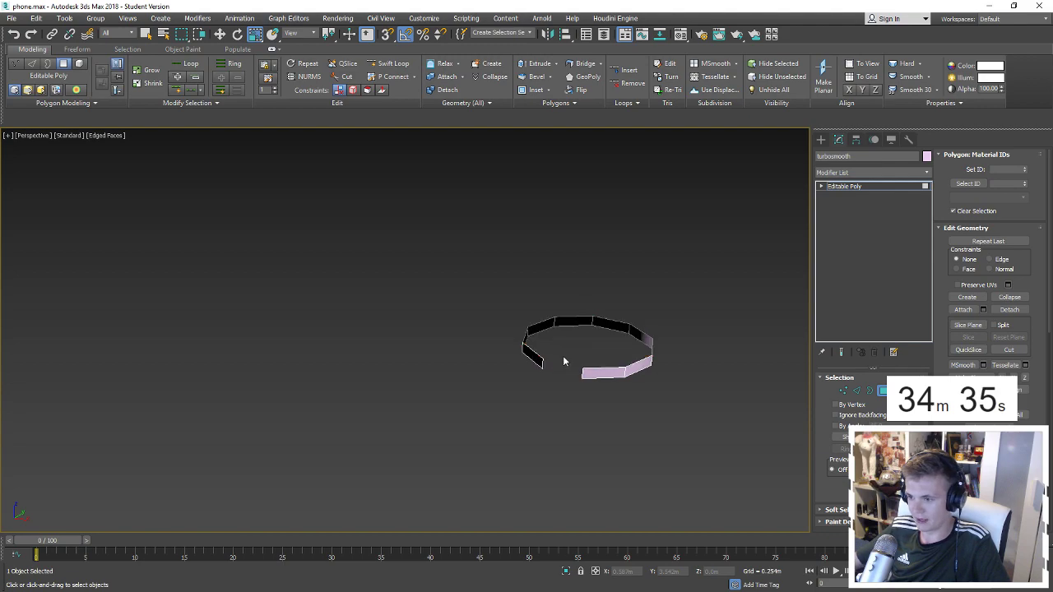
# Extrude a ring edge into a long strip toward the lower left and widen its end.
pyautogui.press('2')
pyautogui.keyDown('alt'); pyautogui.moveTo(588, 374); pyautogui.dragTo(572, 397, button='middle'); pyautogui.keyUp('alt')
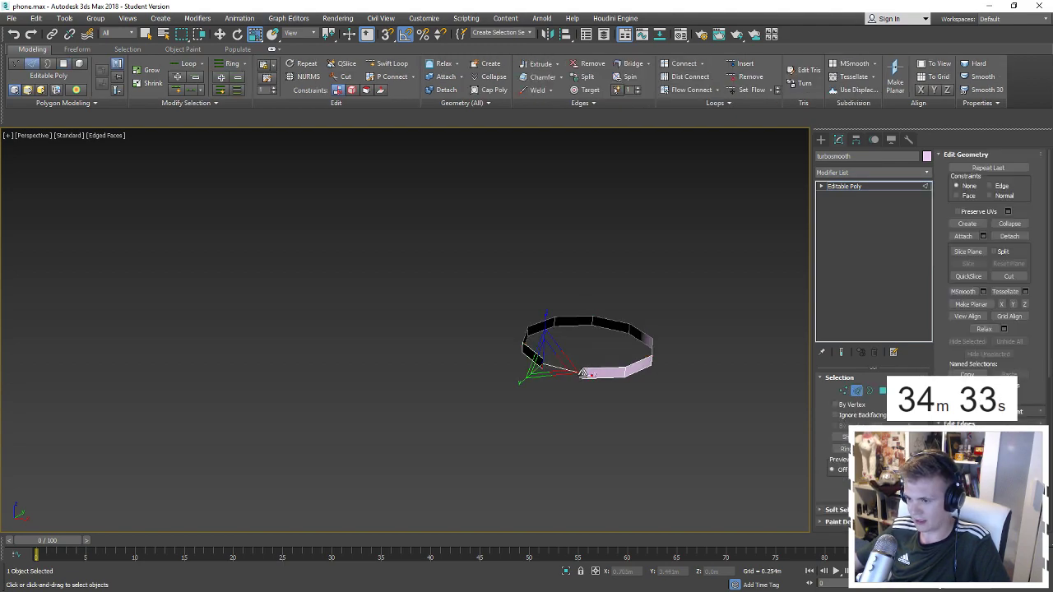
pyautogui.press('w')
pyautogui.keyDown('shift'); pyautogui.moveTo(522, 407); pyautogui.dragTo(369, 449); pyautogui.keyUp('shift')
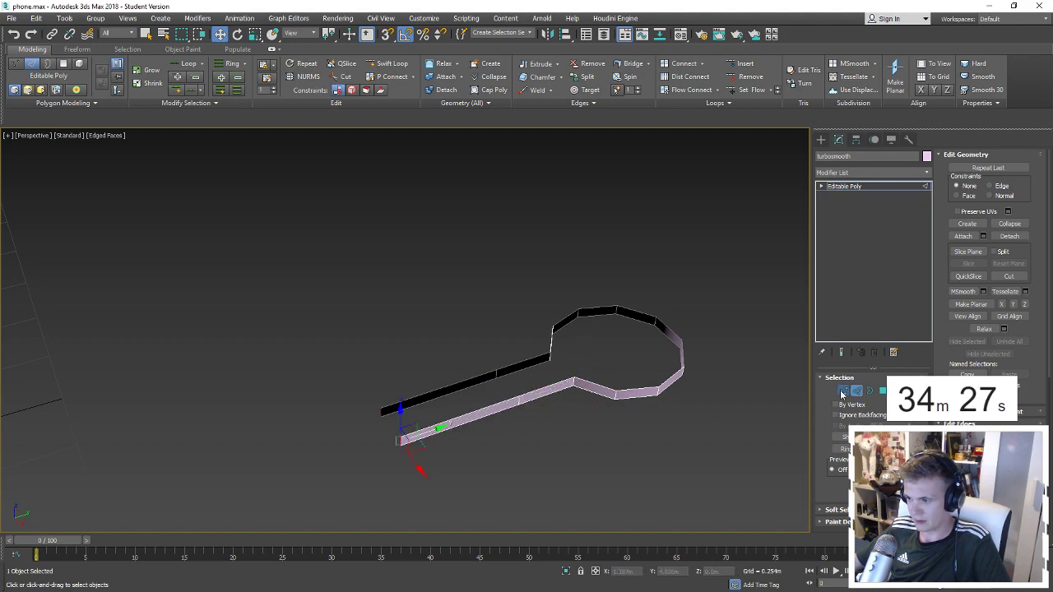
pyautogui.click(841, 394)
pyautogui.press('r')
pyautogui.moveTo(407, 450); pyautogui.dragTo(430, 487)
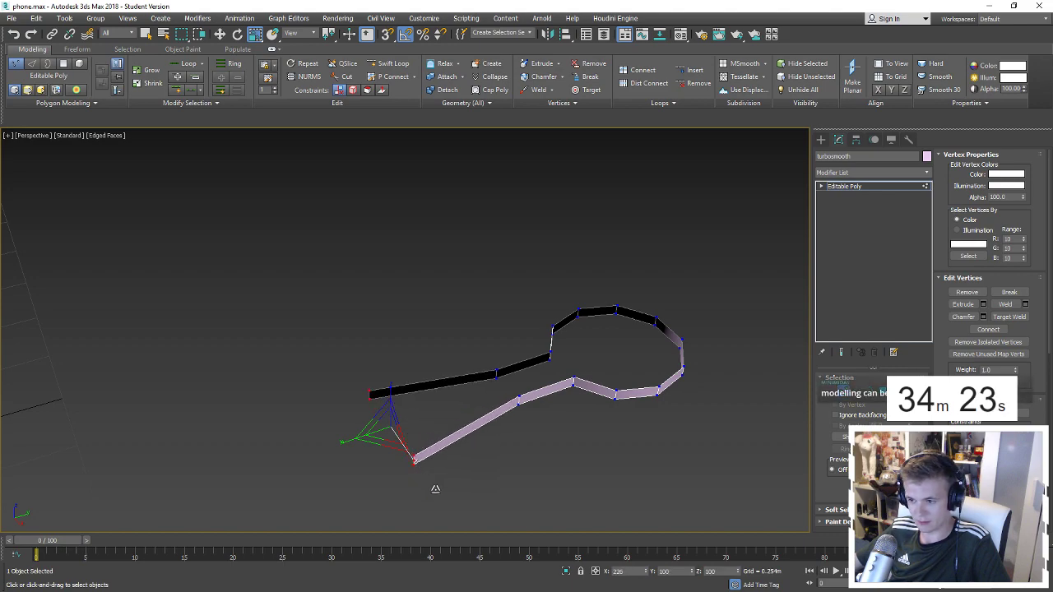
pyautogui.keyDown('alt'); pyautogui.moveTo(435, 488); pyautogui.dragTo(409, 459, button='middle'); pyautogui.keyUp('alt')
# Extend the strip's left end by another segment and spread its end vertices apart.
pyautogui.press('2')
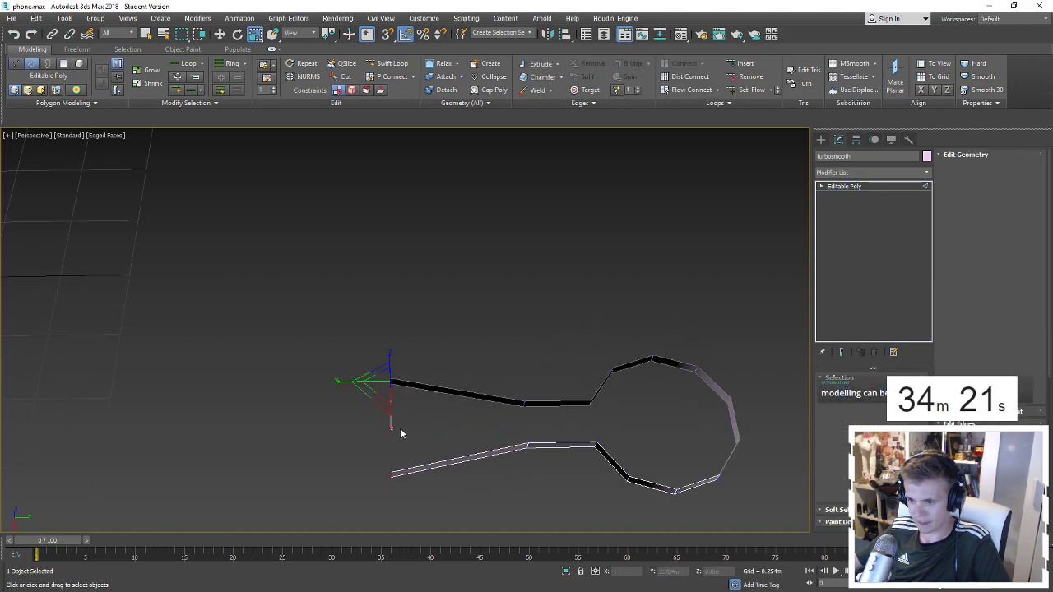
pyautogui.press('w')
pyautogui.keyDown('shift'); pyautogui.moveTo(356, 385); pyautogui.dragTo(305, 384); pyautogui.keyUp('shift')
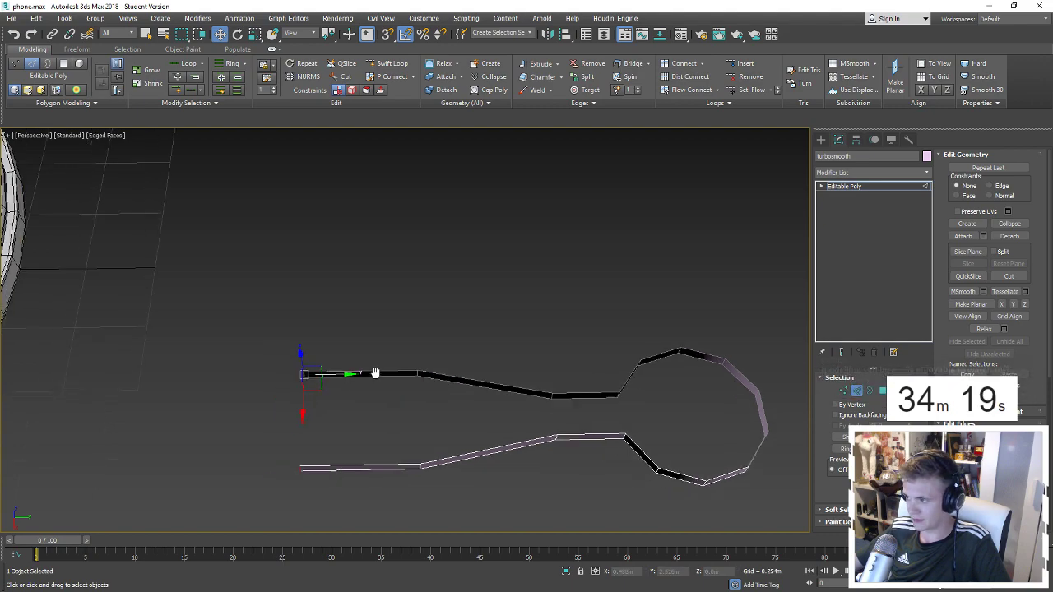
pyautogui.moveTo(305, 383); pyautogui.dragTo(407, 409, button='middle')
pyautogui.click(841, 393)
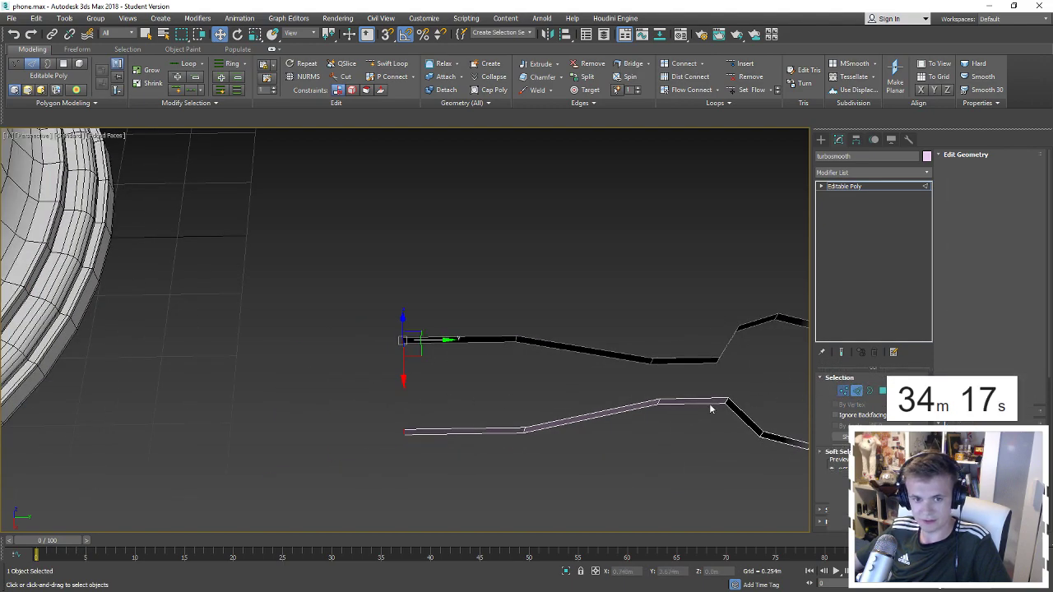
pyautogui.moveTo(374, 316); pyautogui.dragTo(476, 449)
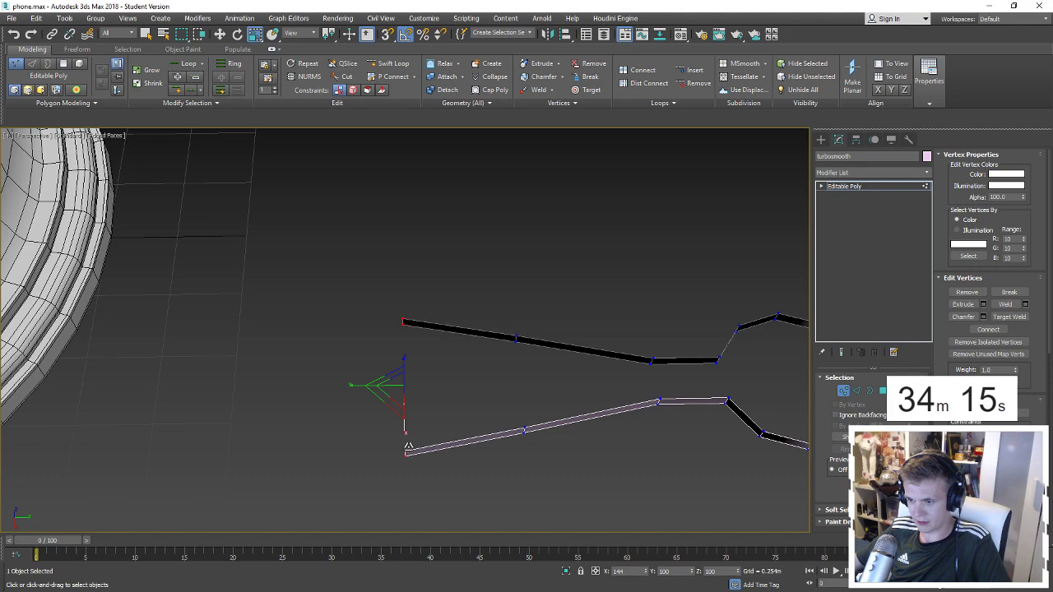
pyautogui.moveTo(401, 430); pyautogui.dragTo(406, 444)
# Extend both strips further left and select the top and bottom junction edges.
pyautogui.press('w')
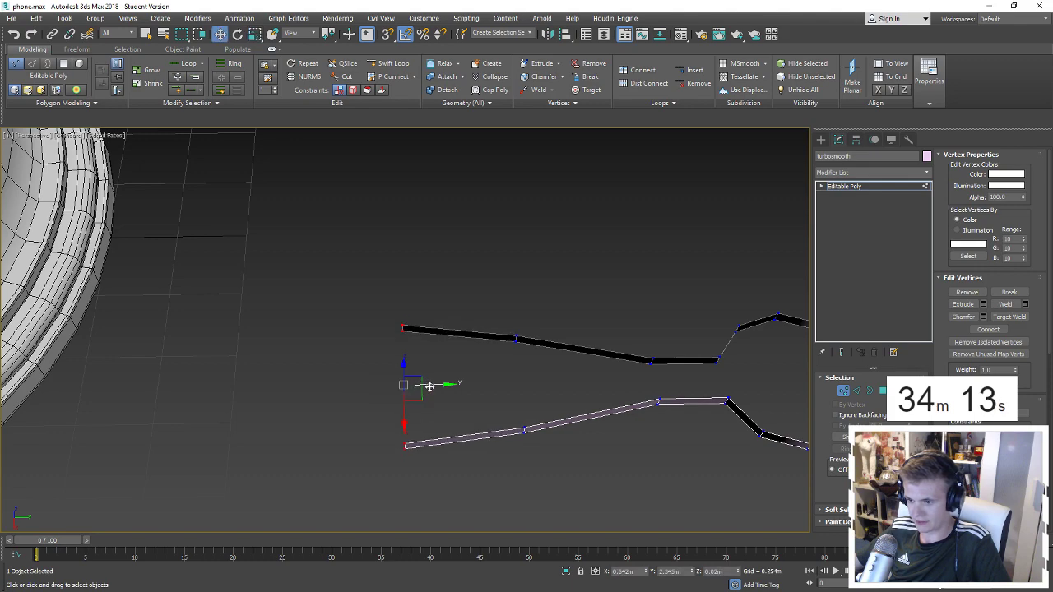
pyautogui.press('2')
pyautogui.keyDown('shift'); pyautogui.moveTo(435, 334); pyautogui.dragTo(362, 335); pyautogui.keyUp('shift')
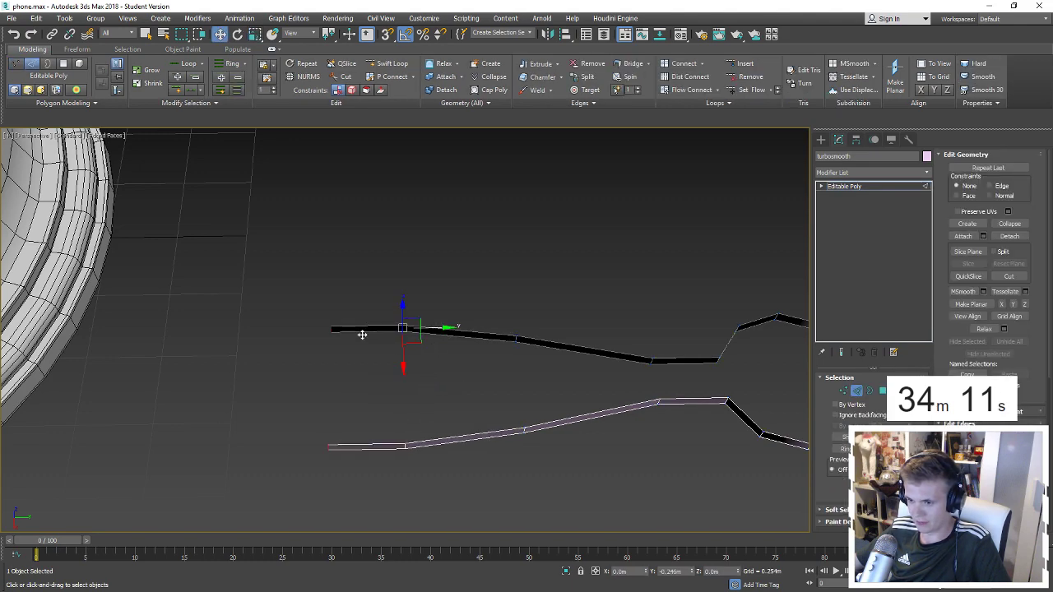
pyautogui.moveTo(505, 367); pyautogui.dragTo(385, 362, button='middle')
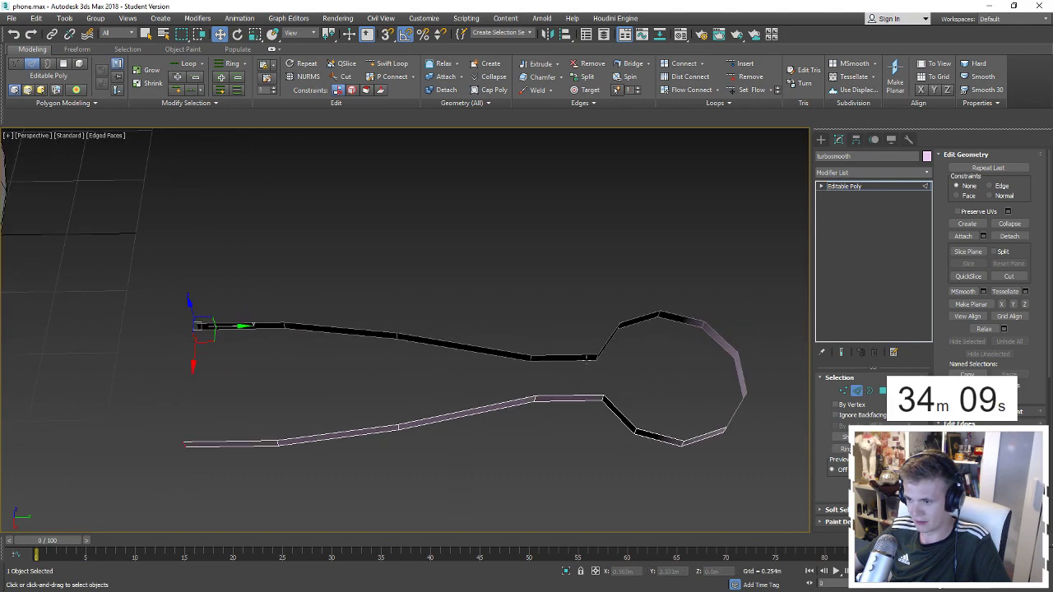
pyautogui.click(586, 361)
pyautogui.click(570, 359)
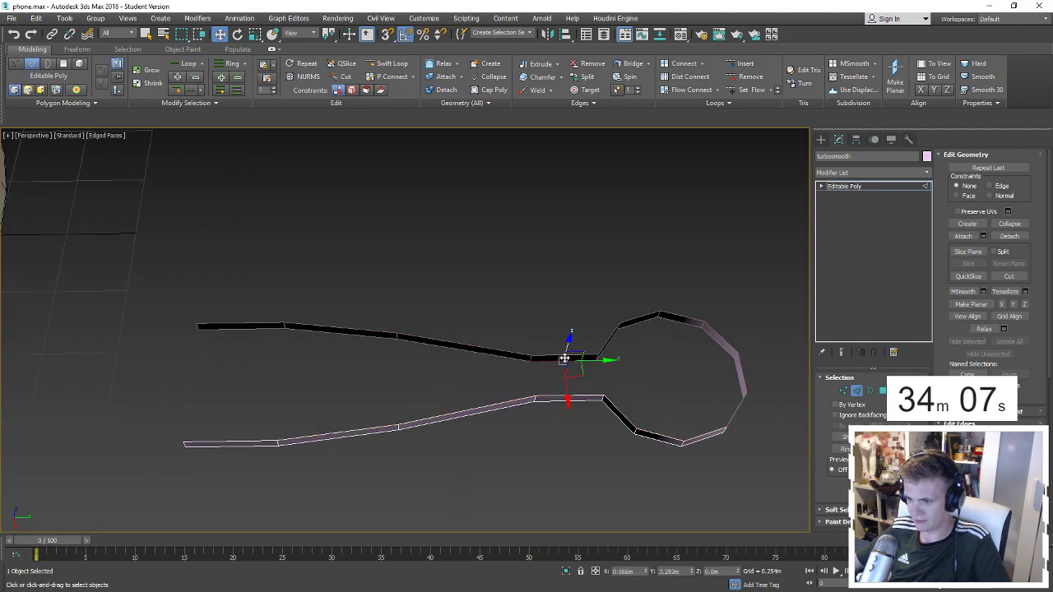
pyautogui.keyDown('ctrl'); pyautogui.click(568, 393); pyautogui.keyUp('ctrl')
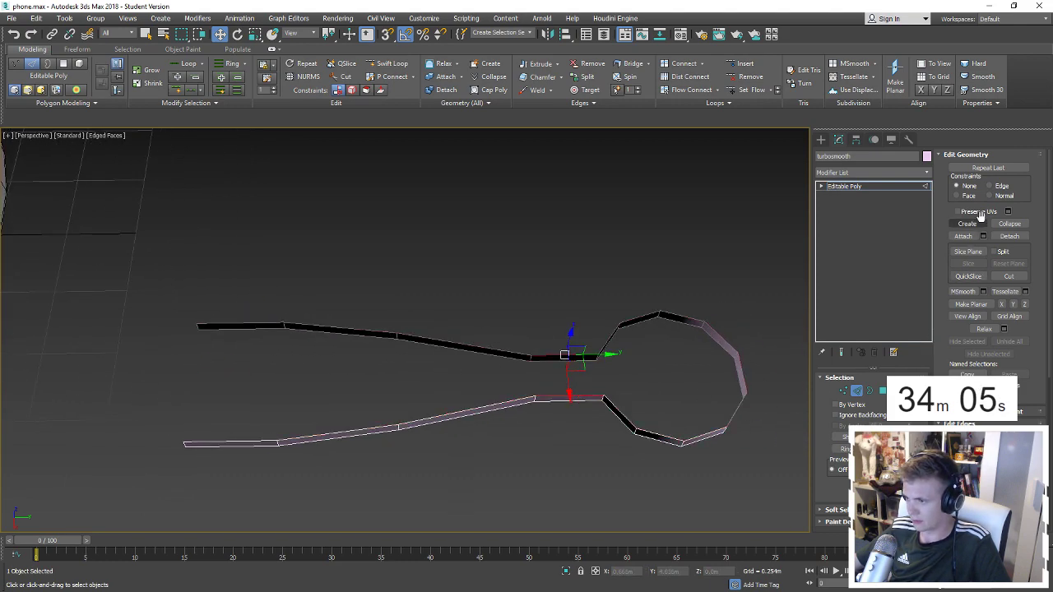
# Bridge four pairs of upper and lower strip edges to fill the paddle with faces.
pyautogui.press(';')
pyautogui.click(512, 358)
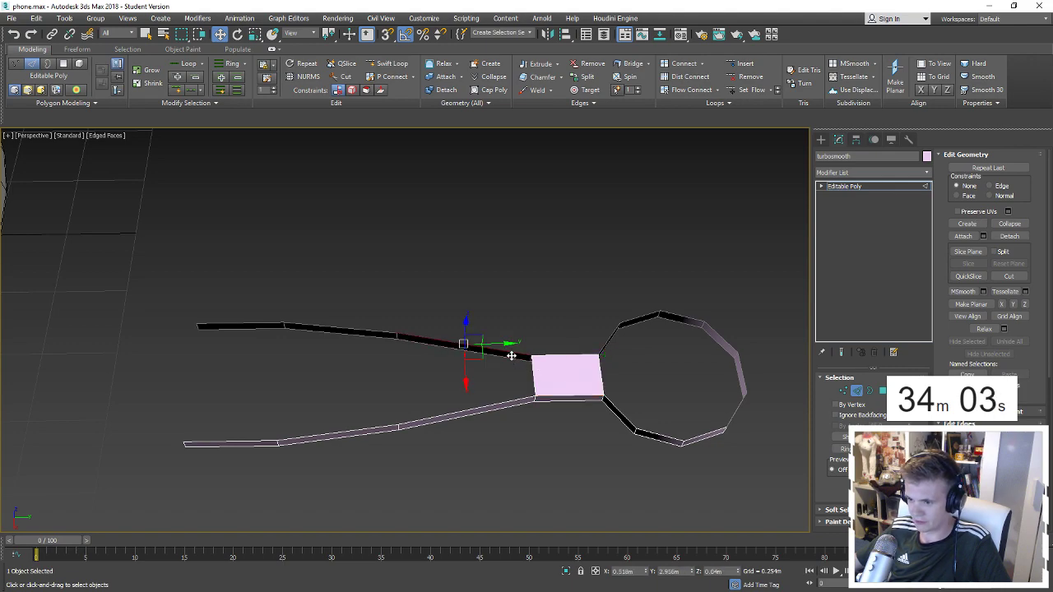
pyautogui.keyDown('ctrl'); pyautogui.click(521, 402); pyautogui.keyUp('ctrl')
pyautogui.press(';')
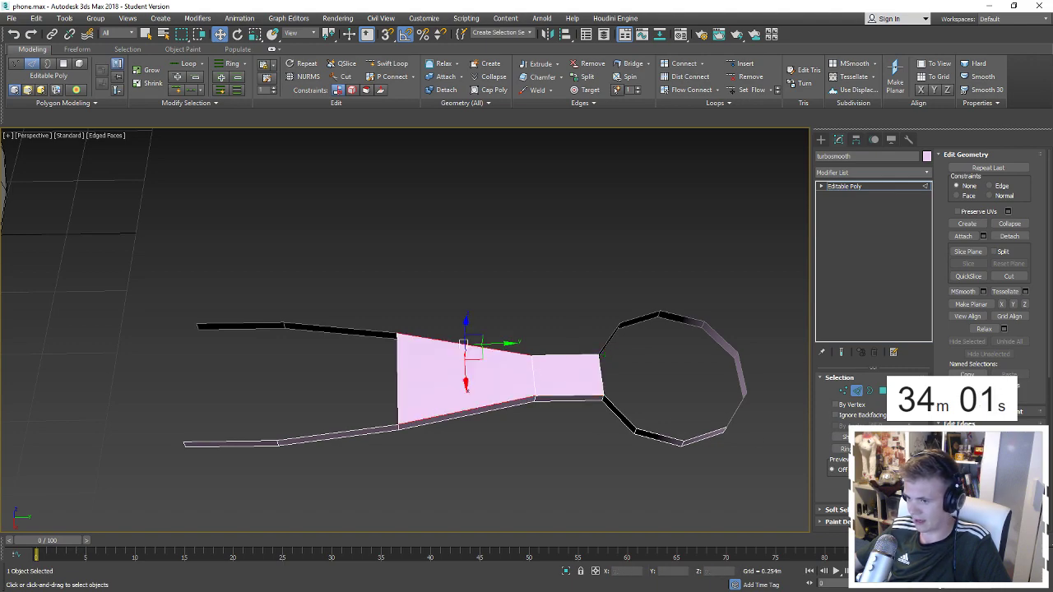
pyautogui.click(387, 334)
pyautogui.keyDown('ctrl'); pyautogui.click(387, 424); pyautogui.keyUp('ctrl')
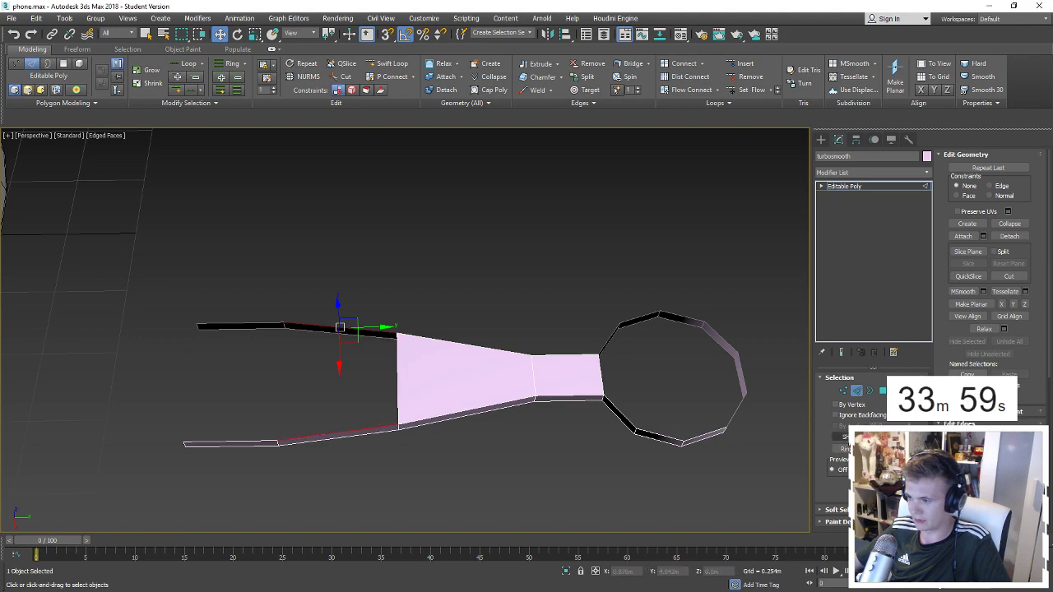
pyautogui.press(';')
pyautogui.click(254, 327)
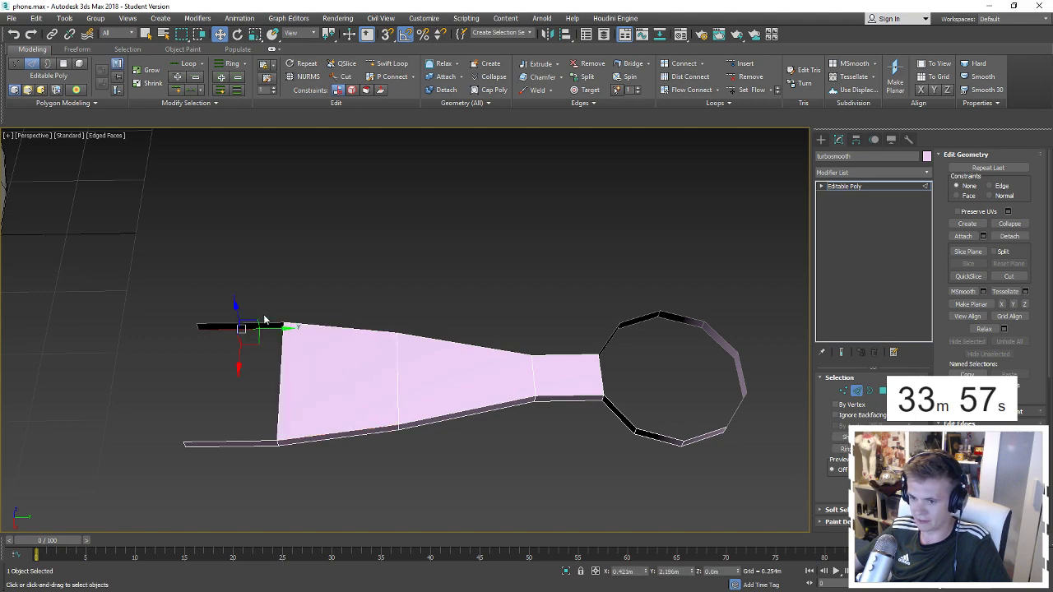
pyautogui.keyDown('ctrl'); pyautogui.click(240, 442); pyautogui.keyUp('ctrl')
pyautogui.press(';')
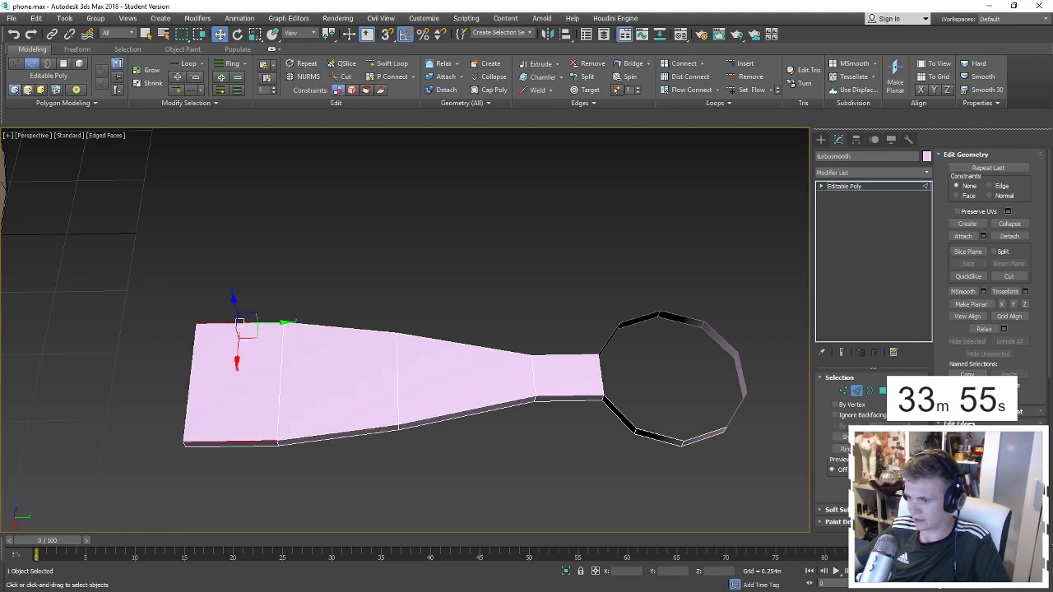
# Extend the circular opening's border inward into a new band of faces.
pyautogui.moveTo(641, 365); pyautogui.dragTo(543, 369, button='middle')
pyautogui.press('3')
pyautogui.click(554, 321)
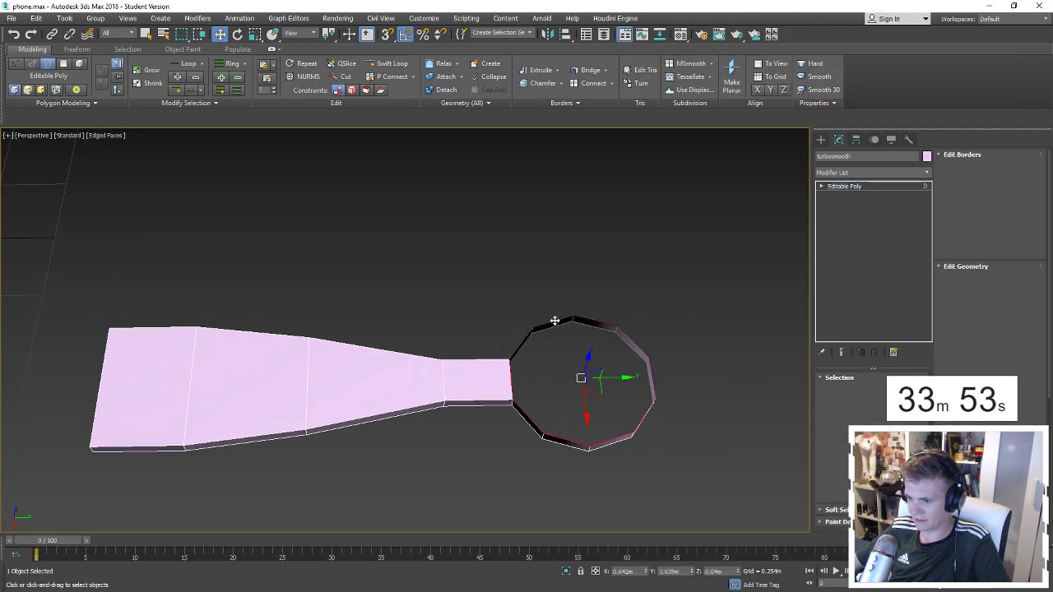
pyautogui.keyDown('shift'); pyautogui.moveTo(576, 398); pyautogui.dragTo(578, 408); pyautogui.keyUp('shift')
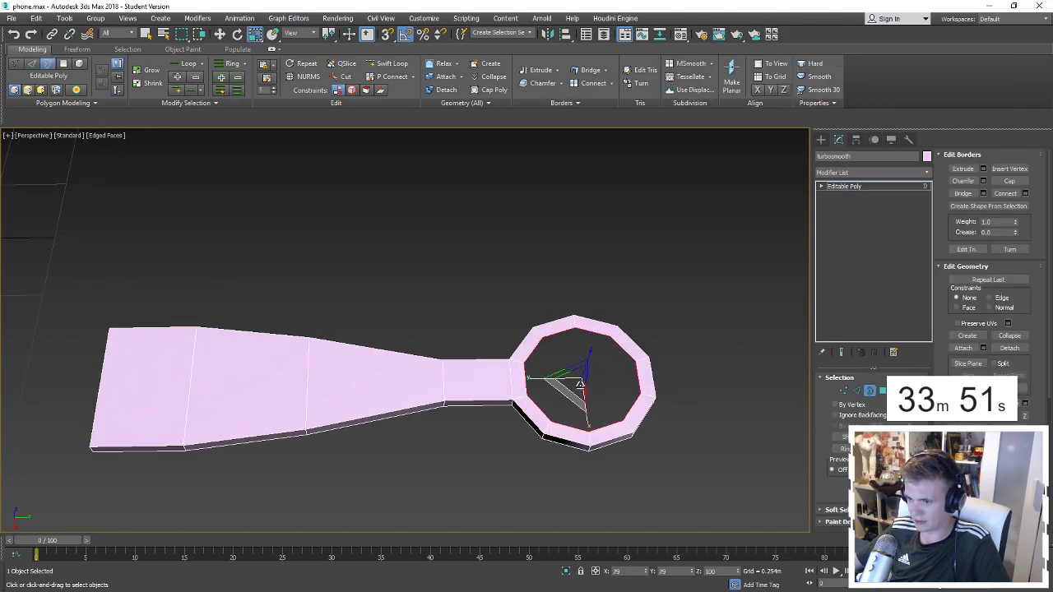
pyautogui.press('w')
pyautogui.keyDown('alt'); pyautogui.moveTo(580, 387); pyautogui.dragTo(587, 352, button='middle'); pyautogui.keyUp('alt')
pyautogui.keyDown('shift'); pyautogui.moveTo(587, 352); pyautogui.dragTo(587, 355); pyautogui.keyUp('shift')
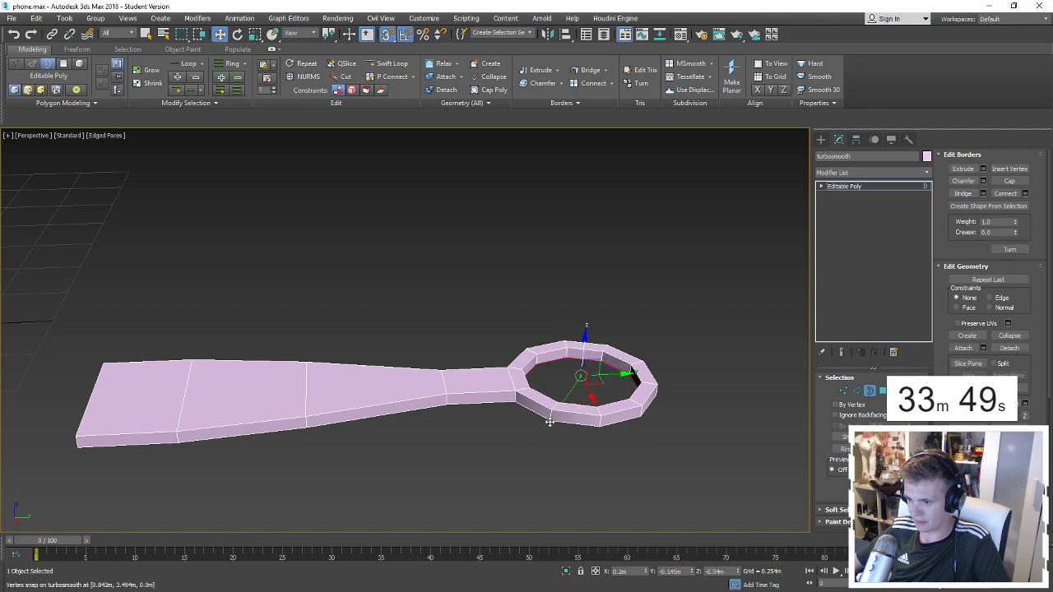
pyautogui.keyDown('alt'); pyautogui.moveTo(625, 387); pyautogui.dragTo(856, 387, button='middle'); pyautogui.keyUp('alt')
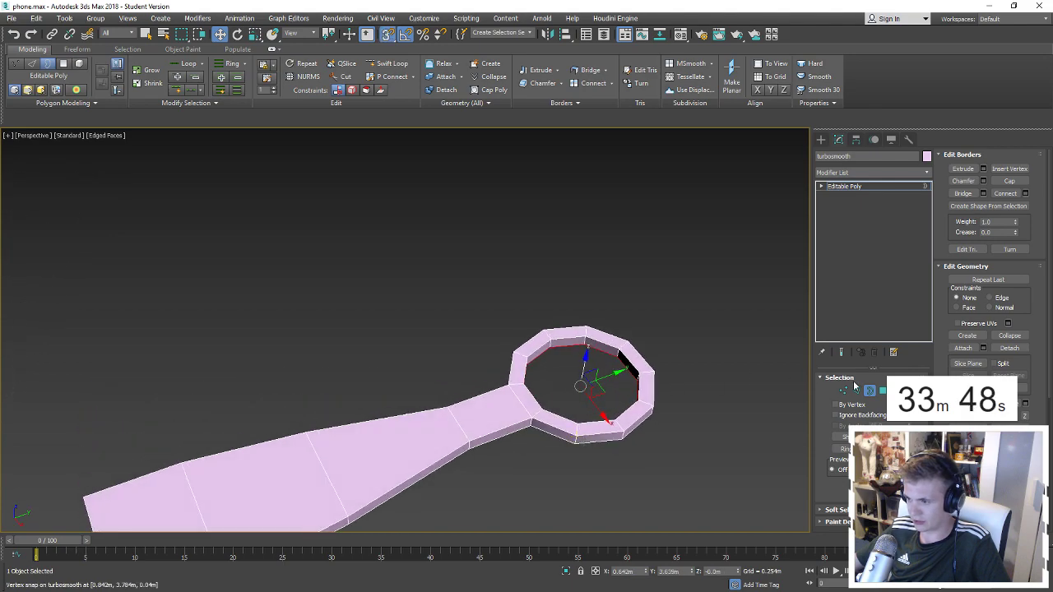
# Select the new inner ring of polygons and view it from above.
pyautogui.press('4')
pyautogui.click(615, 354)
pyautogui.keyDown('shift'); pyautogui.click(612, 360); pyautogui.keyUp('shift')
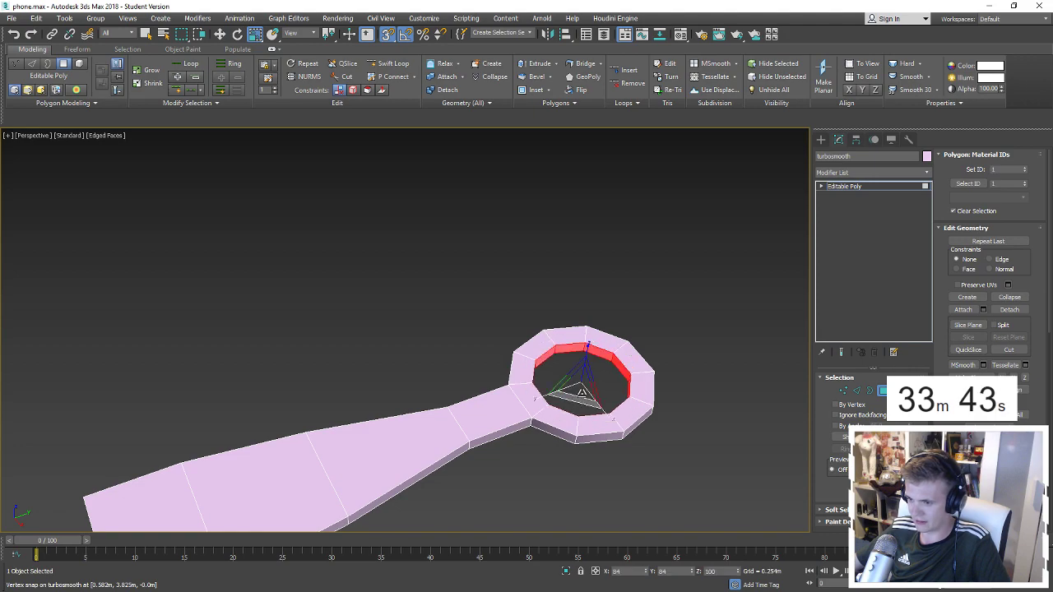
pyautogui.keyDown('alt'); pyautogui.moveTo(573, 403); pyautogui.dragTo(577, 446, button='middle'); pyautogui.keyUp('alt')
pyautogui.scroll(-3, 576, 447)
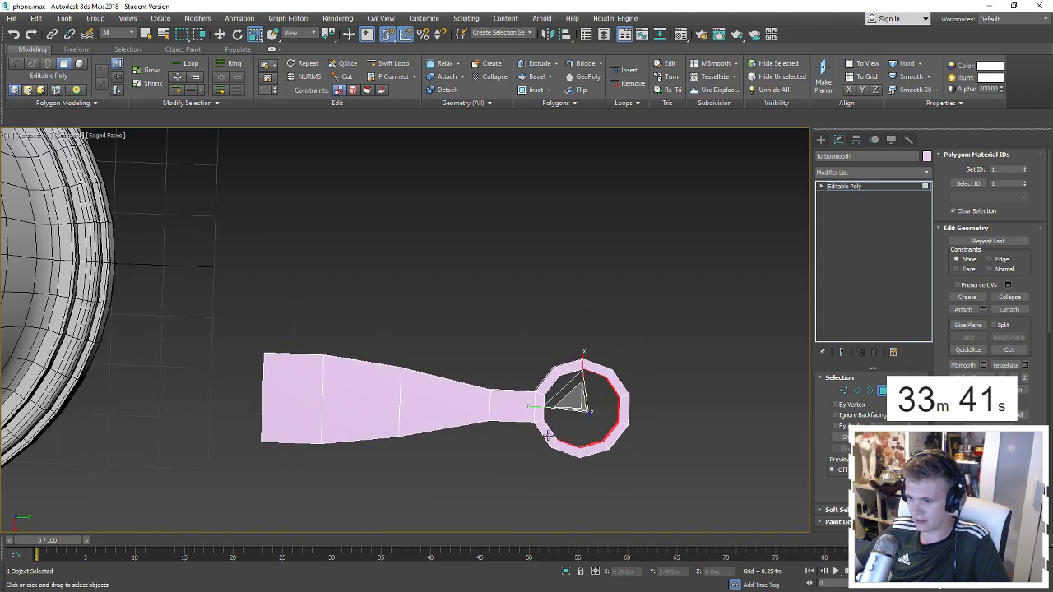
pyautogui.press('2')
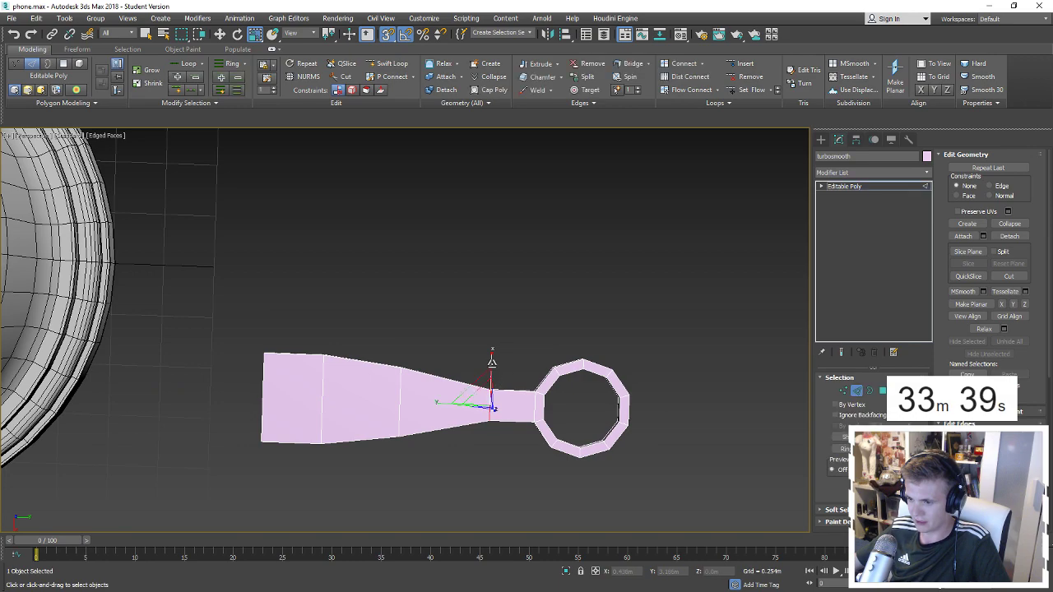
pyautogui.click(398, 391)
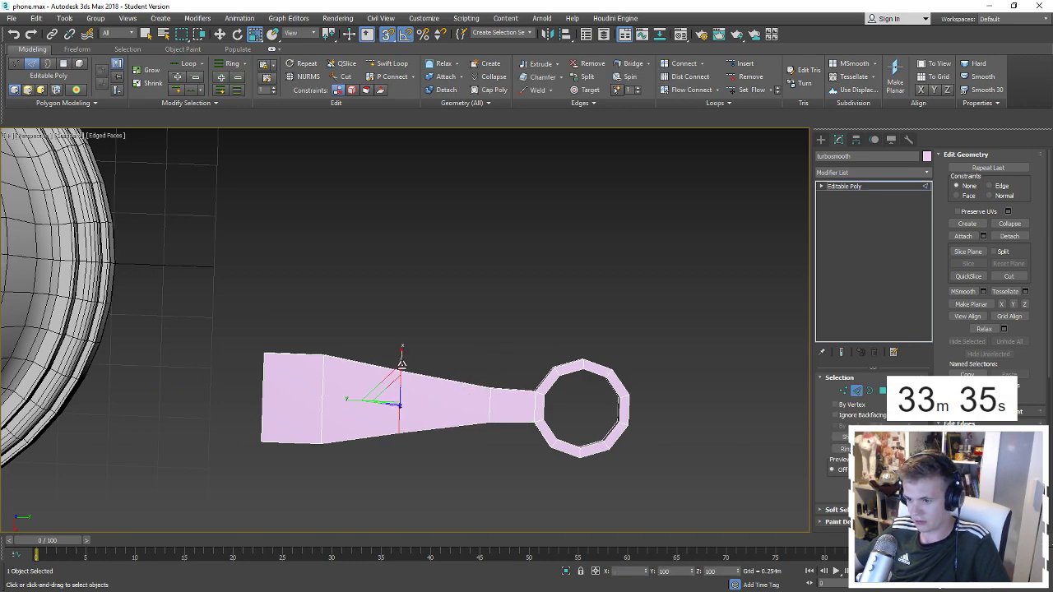
pyautogui.click(323, 395)
pyautogui.click(480, 310)
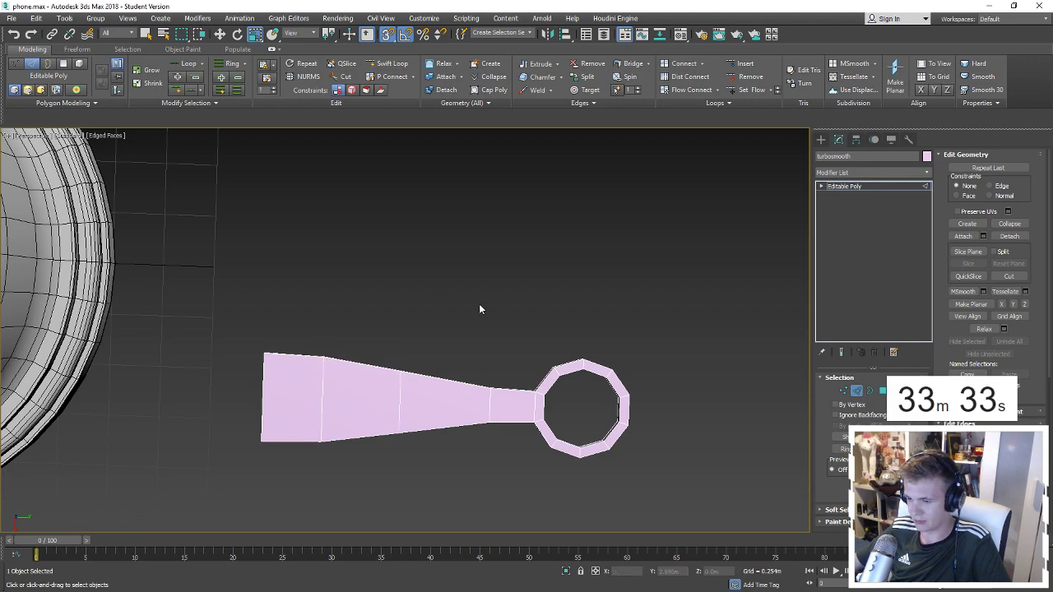
pyautogui.click(852, 392)
pyautogui.click(855, 174)
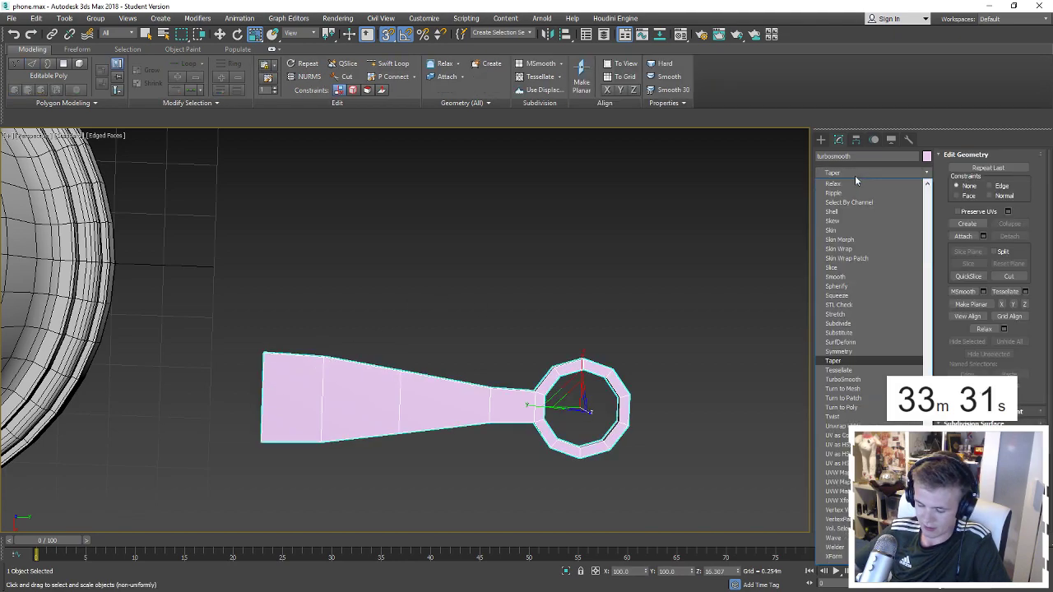
pyautogui.write('turbo')
pyautogui.press('Return')
pyautogui.click(745, 310)
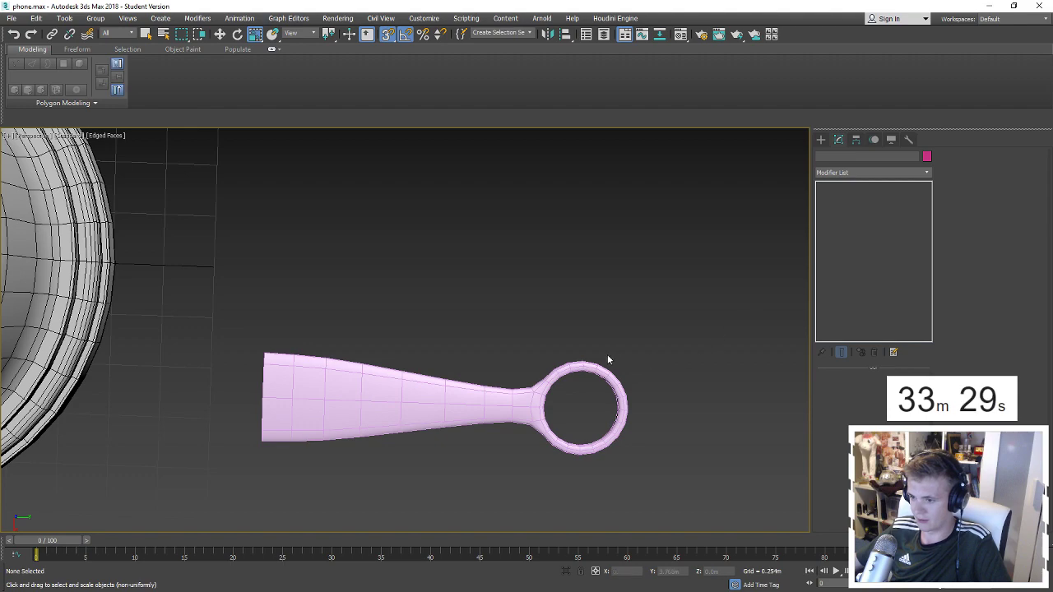
pyautogui.click(585, 373)
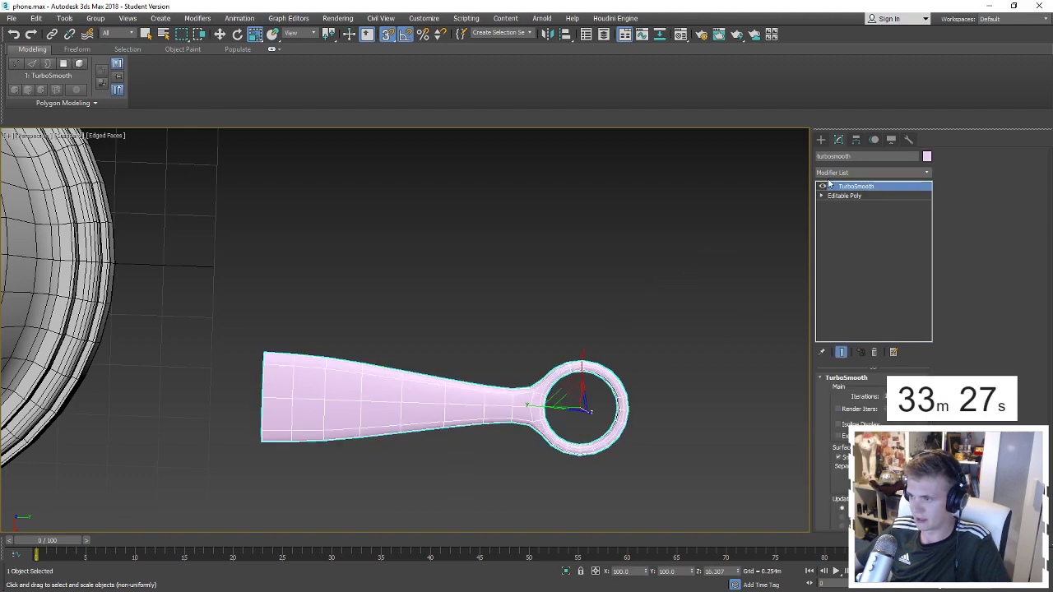
pyautogui.rightClick(828, 184)
pyautogui.click(860, 205)
pyautogui.scroll(5, 608, 393)
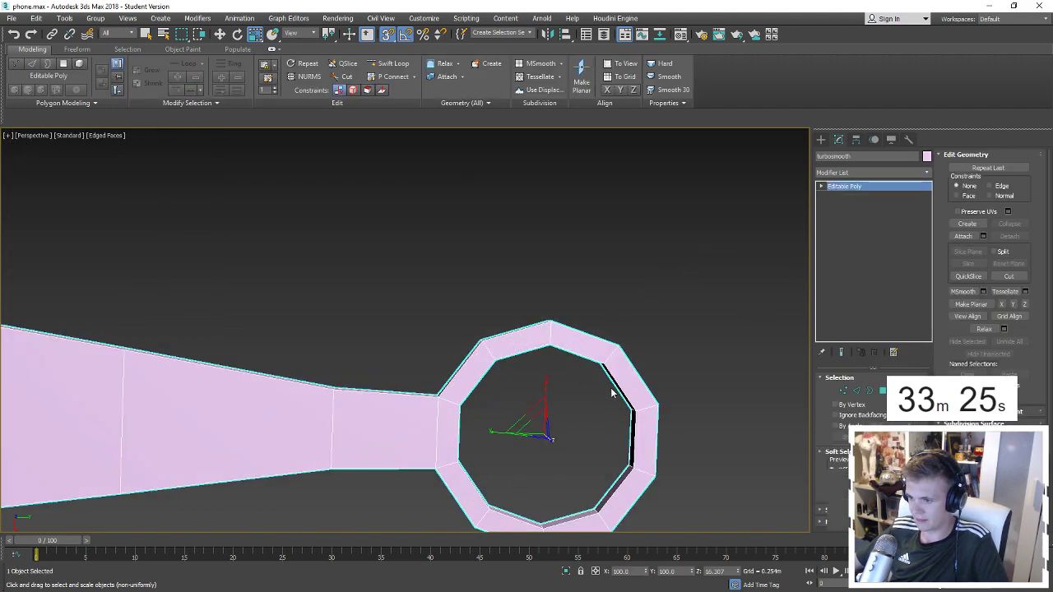
pyautogui.press('4')
pyautogui.keyDown('alt'); pyautogui.moveTo(607, 403); pyautogui.dragTo(609, 383, button='middle'); pyautogui.keyUp('alt')
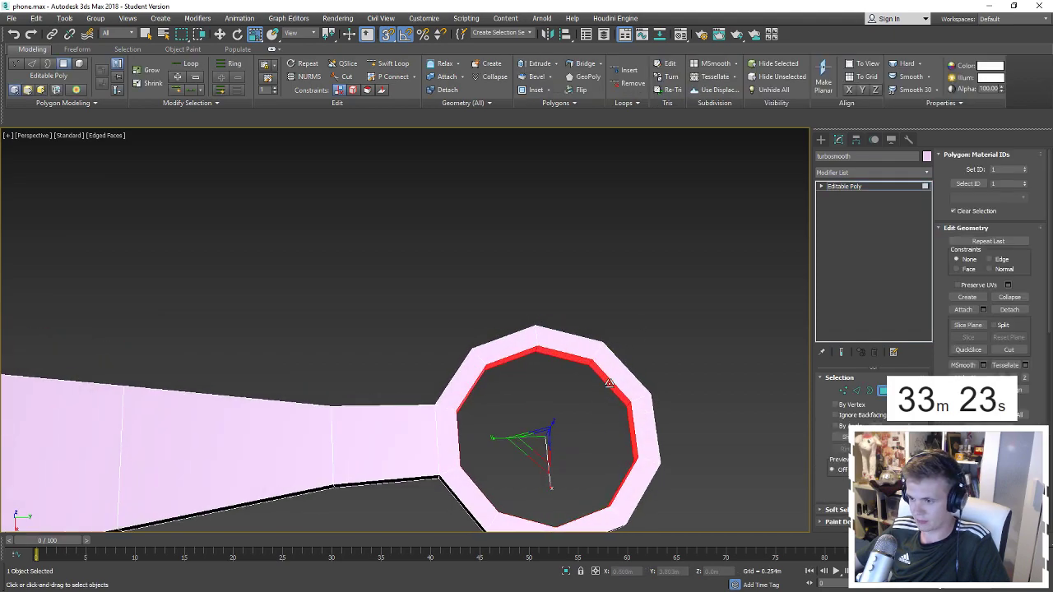
pyautogui.scroll(-5, 460, 442)
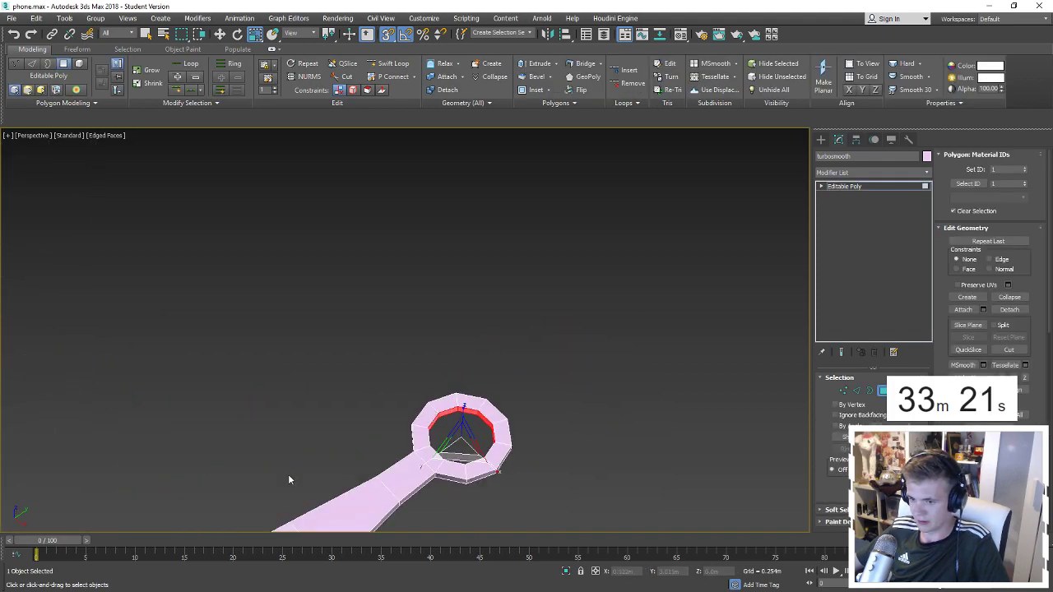
pyautogui.moveTo(288, 474); pyautogui.dragTo(441, 311, button='middle')
# Add a Symmetry modifier to the hook, mirroring on Y with the plane moved to the arm's end.
pyautogui.press('4')
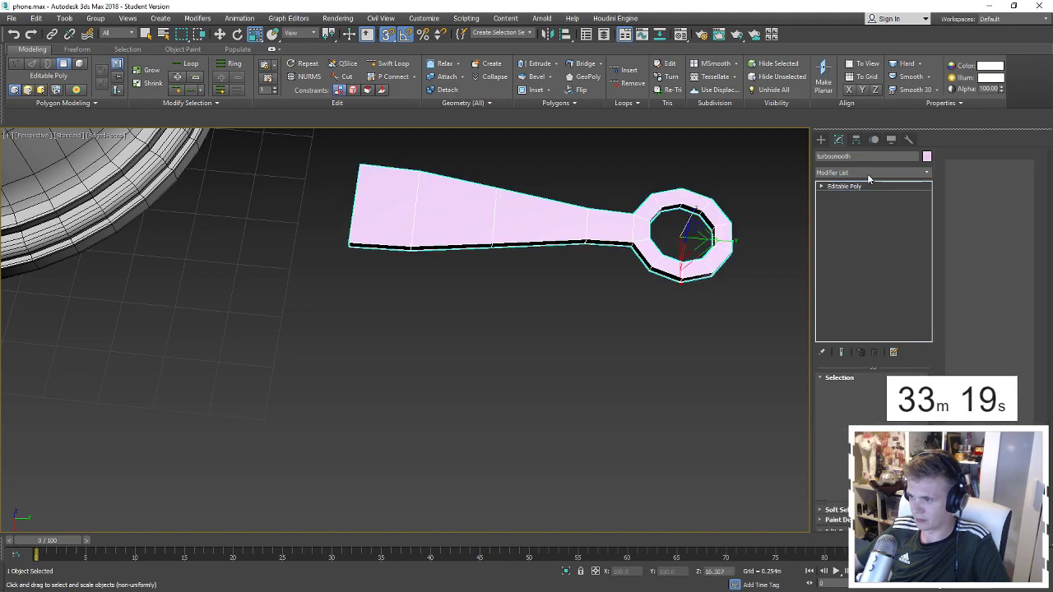
pyautogui.click(869, 173)
pyautogui.write('sym')
pyautogui.press('Return')
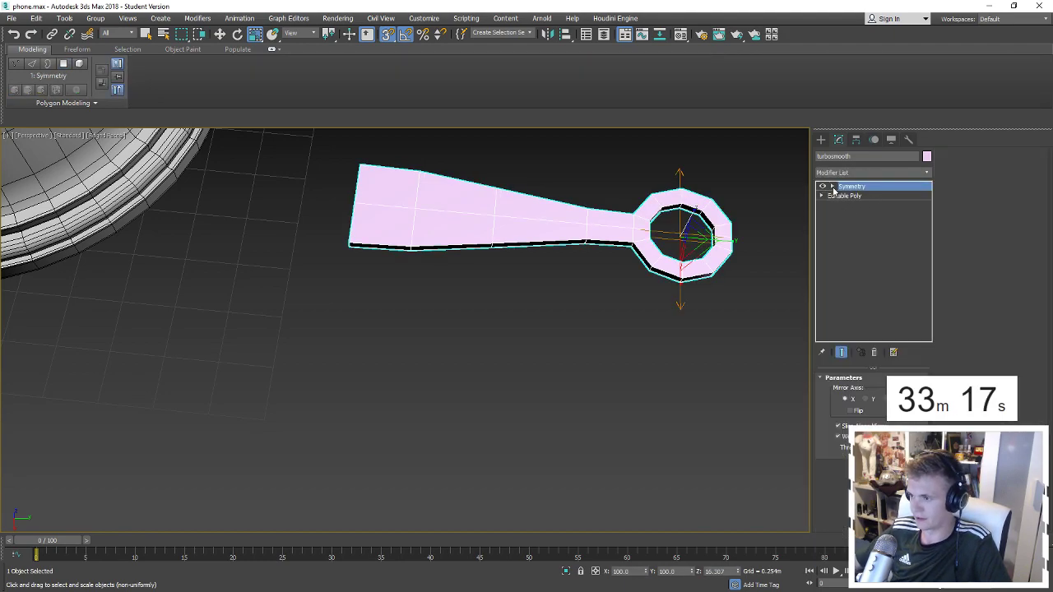
pyautogui.click(831, 187)
pyautogui.click(851, 195)
pyautogui.press('w')
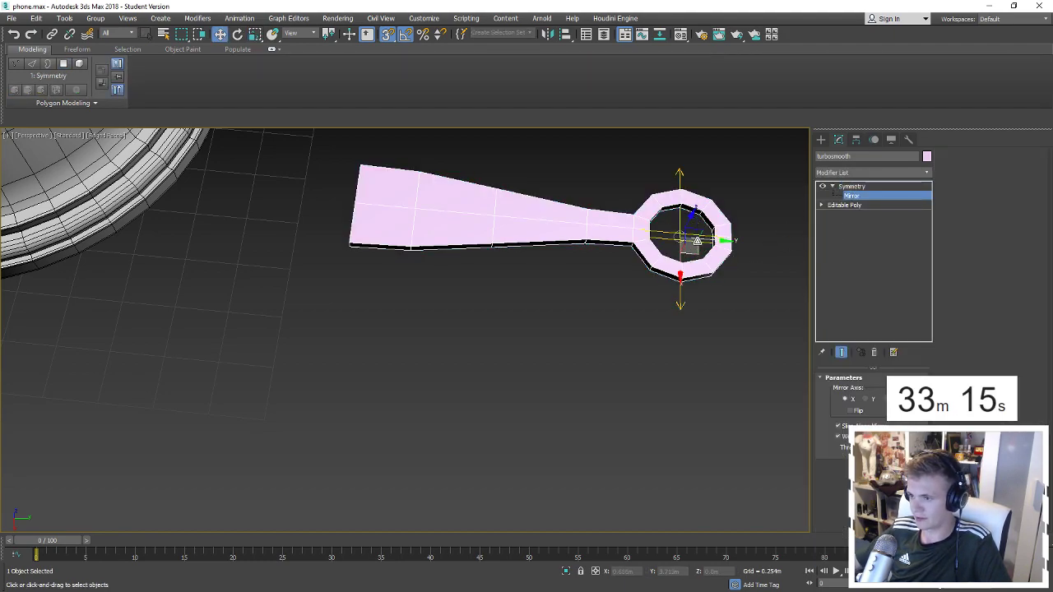
pyautogui.moveTo(681, 237); pyautogui.dragTo(359, 208)
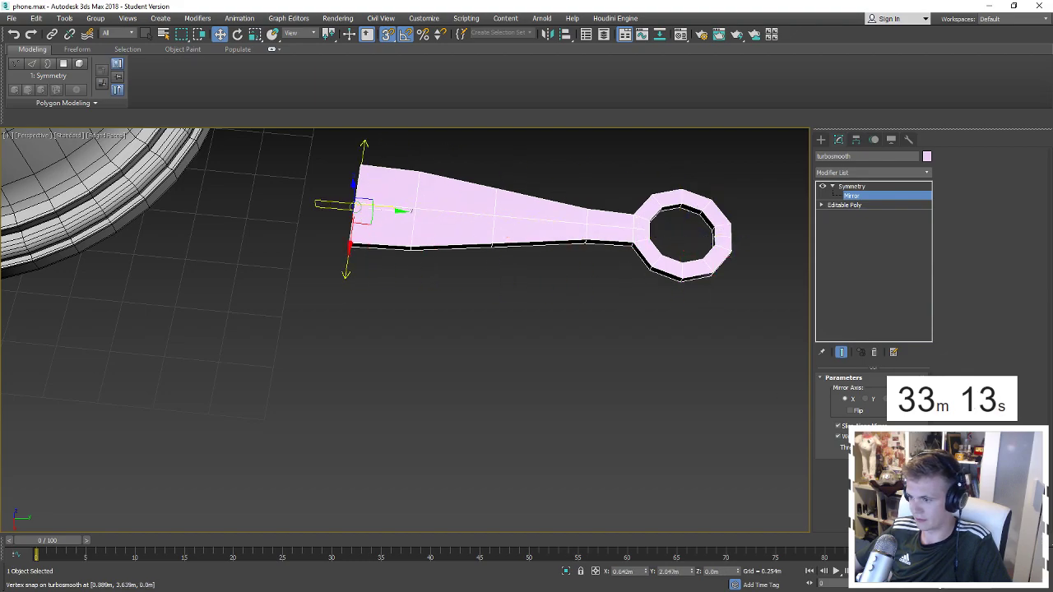
pyautogui.click(872, 400)
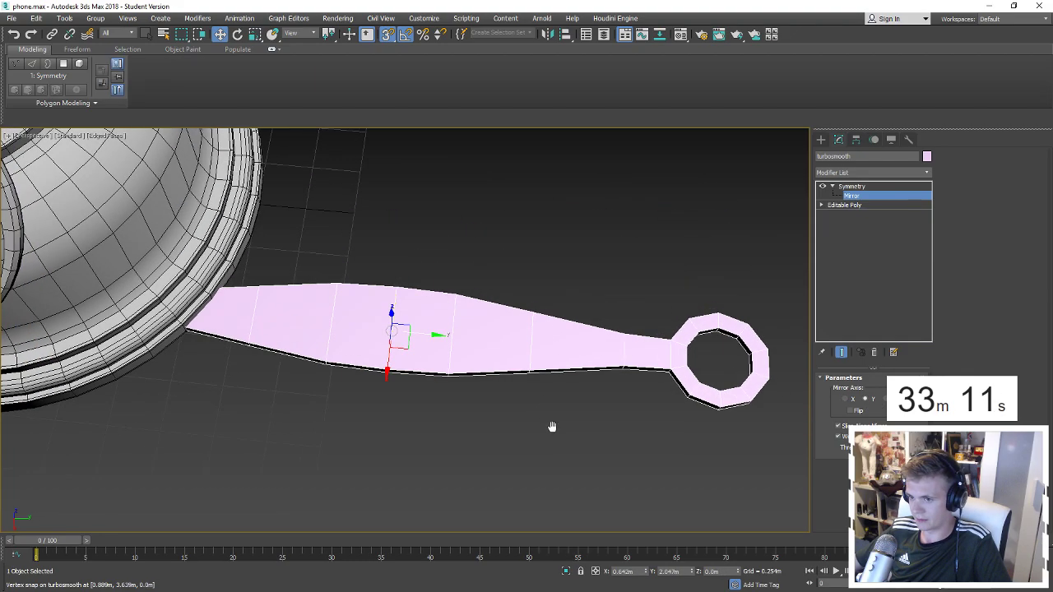
pyautogui.scroll(-3, 552, 425)
pyautogui.keyDown('alt'); pyautogui.moveTo(552, 425); pyautogui.dragTo(558, 391, button='middle'); pyautogui.keyUp('alt')
# Add a Bend modifier to the arm, set its angle to 90 and change the bend direction.
pyautogui.click(855, 172)
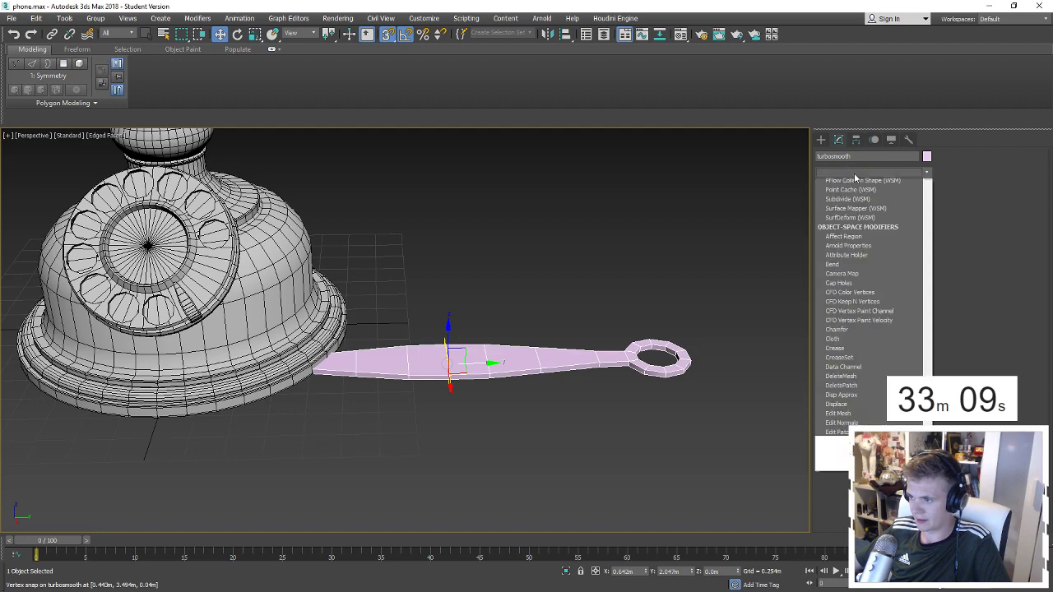
pyautogui.scroll(-3, 853, 173)
pyautogui.scroll(-3, 853, 173)
pyautogui.click(855, 176)
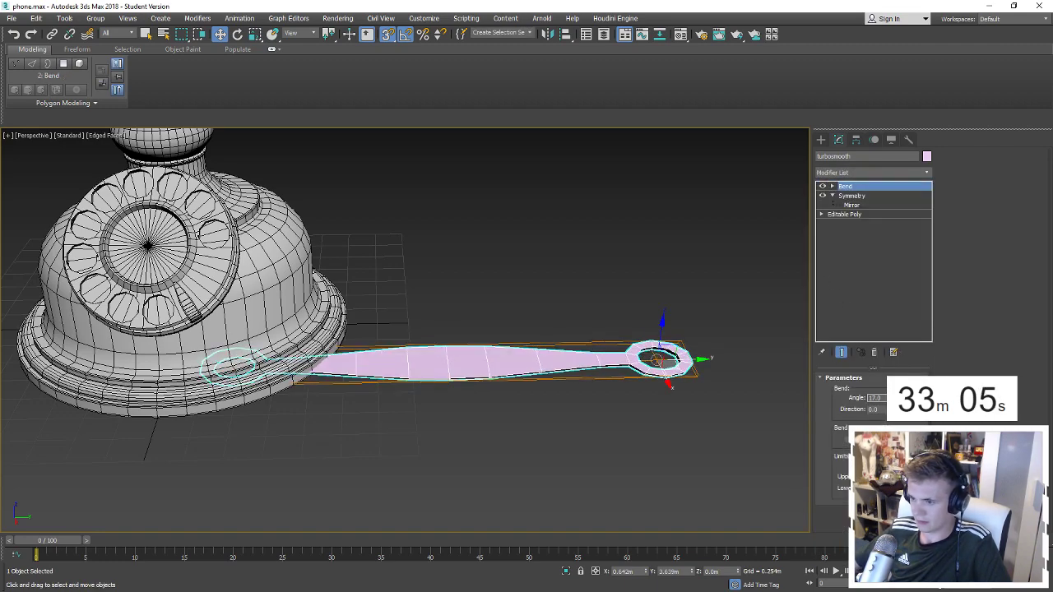
pyautogui.moveTo(890, 397); pyautogui.dragTo(889, 362)
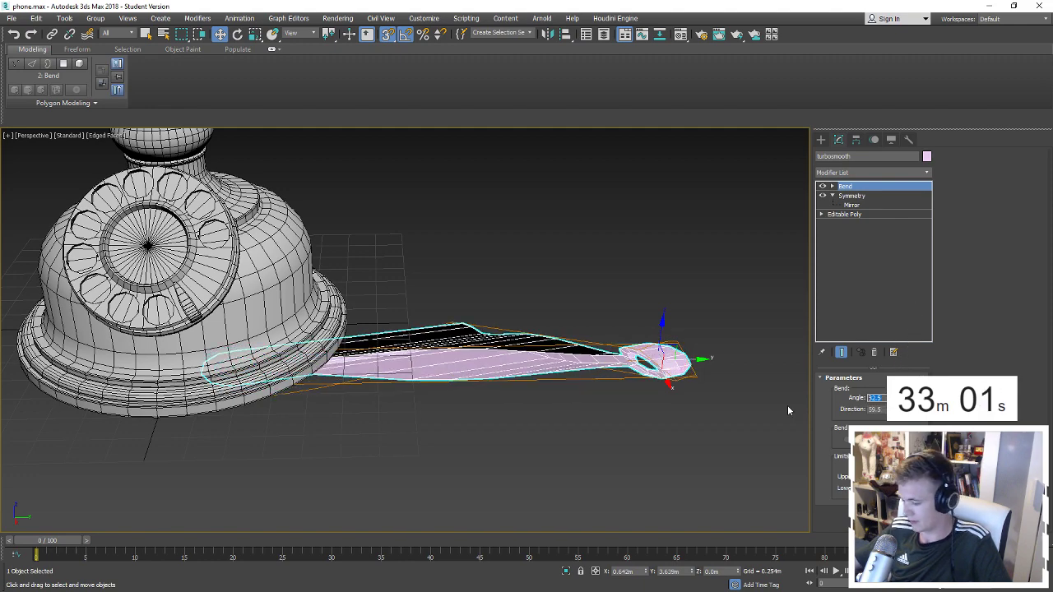
pyautogui.write('0')
pyautogui.press('Return')
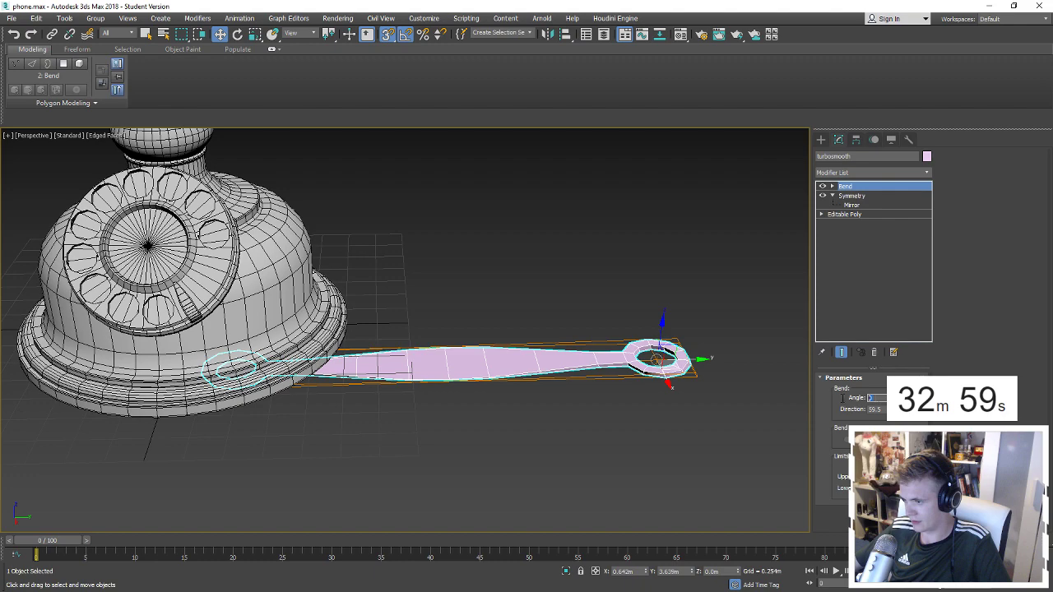
pyautogui.write('90')
pyautogui.press('Return')
pyautogui.moveTo(883, 409); pyautogui.dragTo(882, 346)
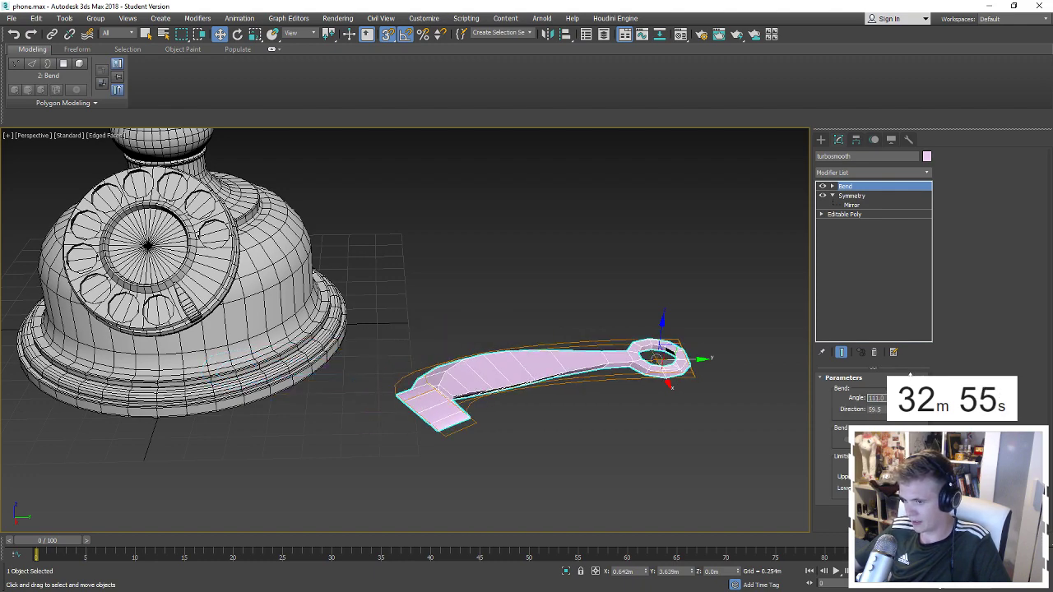
# Try larger bend angles and shift the bend centre, then reset the Bend angle to 90.
pyautogui.moveTo(774, 284)
pyautogui.keyDown('alt'); pyautogui.mouseDown(button='middle')
pyautogui.moveTo(765, 344)
pyautogui.moveTo(516, 374)
pyautogui.mouseUp(button='middle'); pyautogui.keyUp('alt')
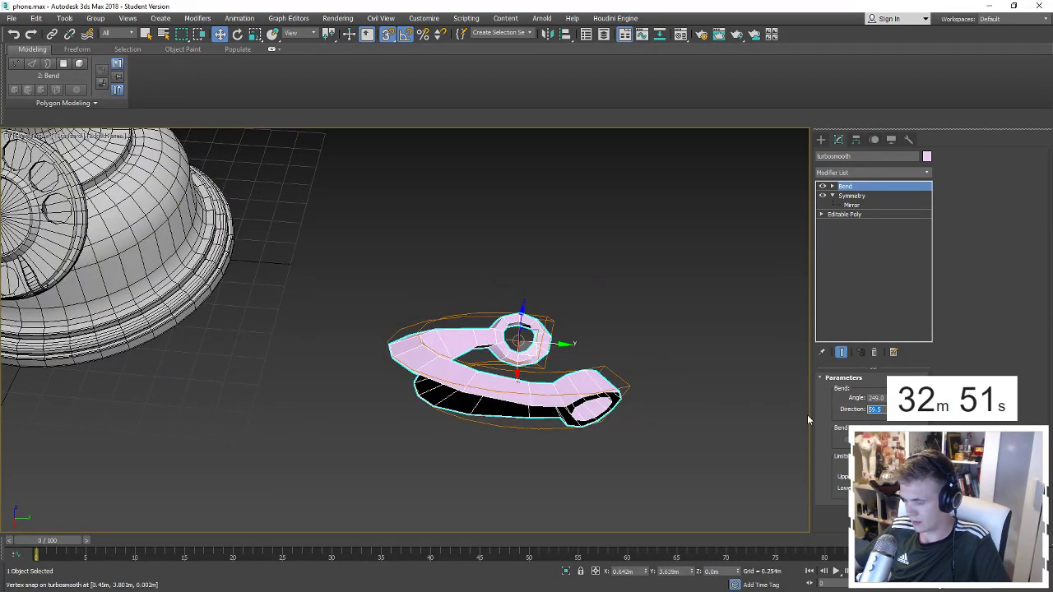
pyautogui.keyDown('alt'); pyautogui.moveTo(516, 375); pyautogui.dragTo(598, 313, button='middle'); pyautogui.keyUp('alt')
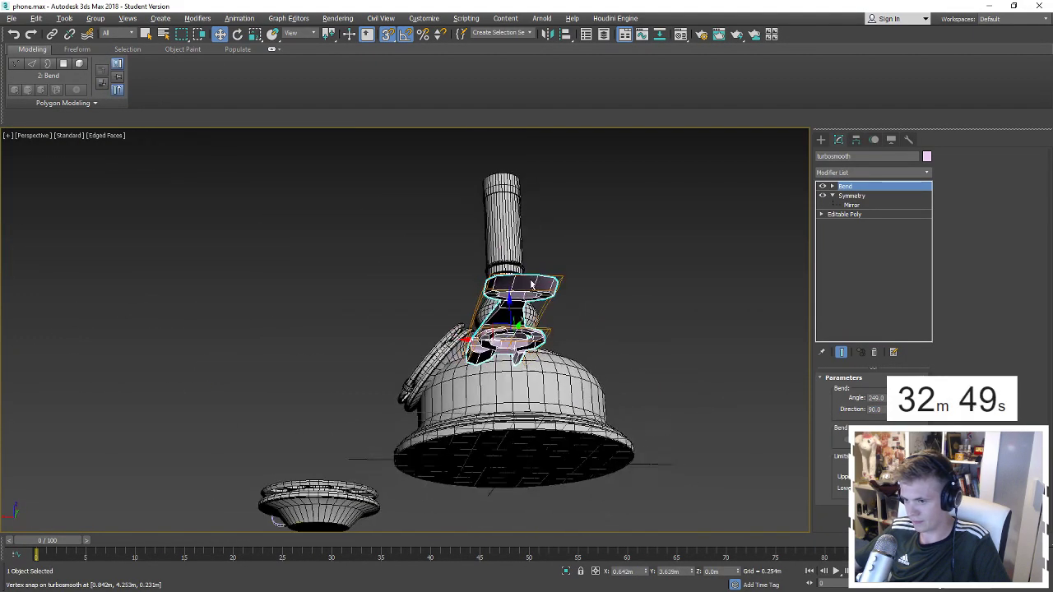
pyautogui.moveTo(892, 395); pyautogui.dragTo(892, 411)
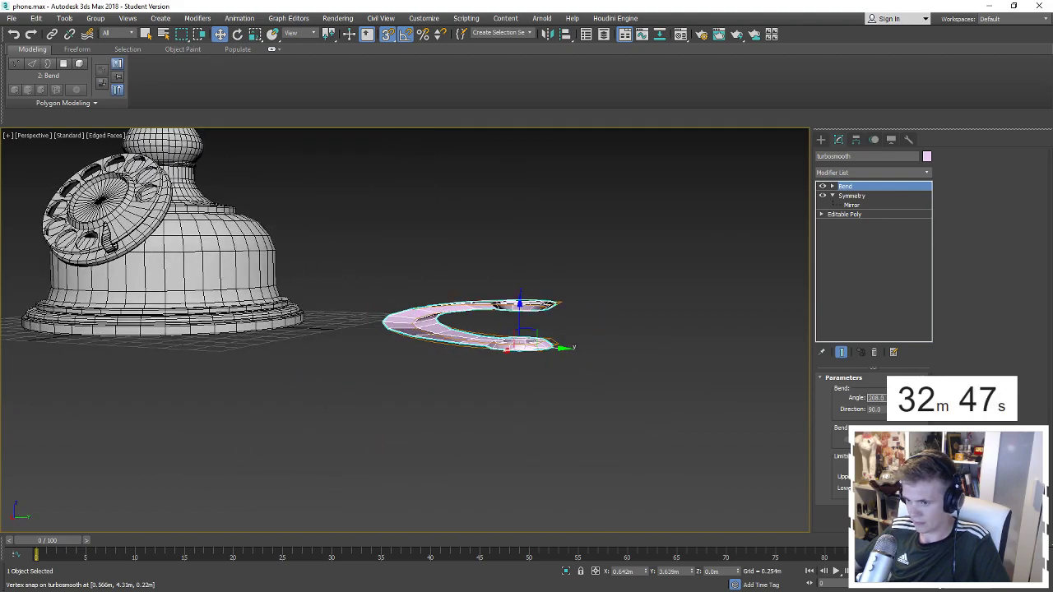
pyautogui.moveTo(712, 387)
pyautogui.keyDown('alt'); pyautogui.mouseDown(button='middle')
pyautogui.moveTo(756, 423)
pyautogui.moveTo(737, 369)
pyautogui.moveTo(781, 296)
pyautogui.mouseUp(button='middle'); pyautogui.keyUp('alt')
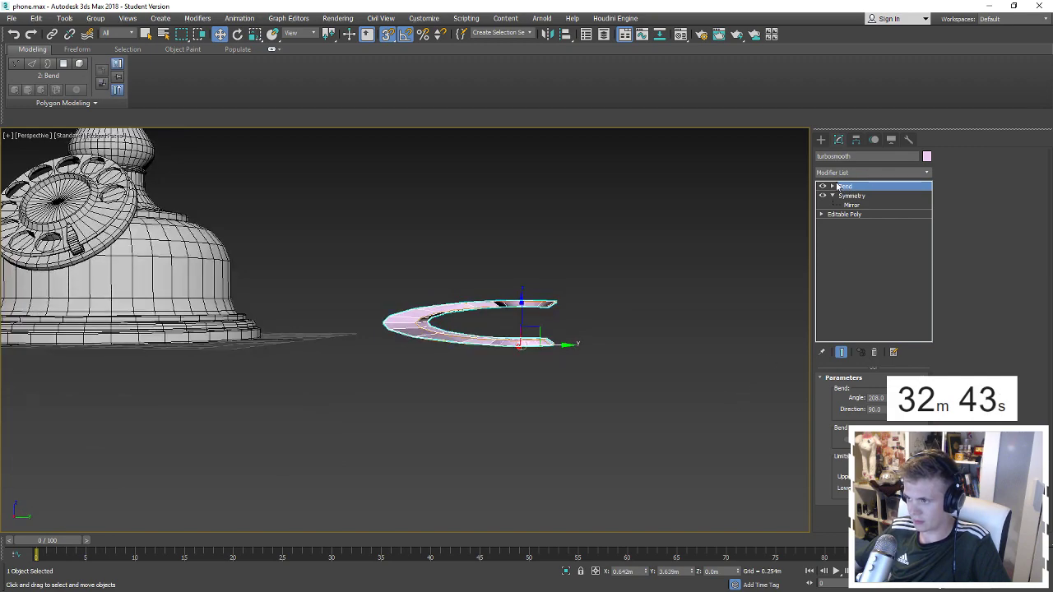
pyautogui.click(833, 186)
pyautogui.click(852, 205)
pyautogui.moveTo(522, 343)
pyautogui.mouseDown()
pyautogui.moveTo(522, 301)
pyautogui.moveTo(526, 329)
pyautogui.moveTo(558, 336)
pyautogui.mouseUp()
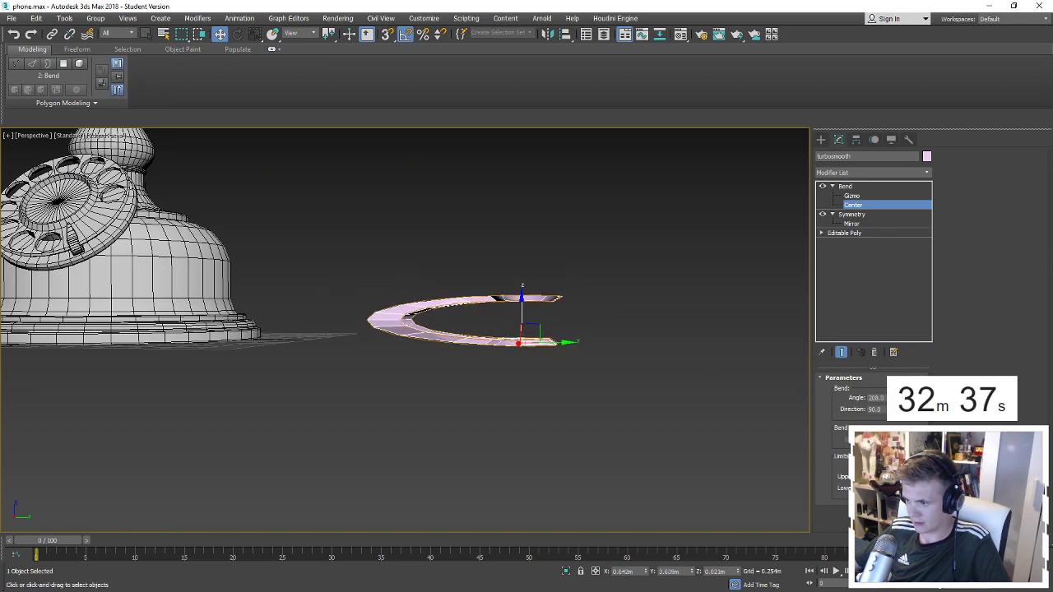
pyautogui.moveTo(889, 397); pyautogui.dragTo(928, 339)
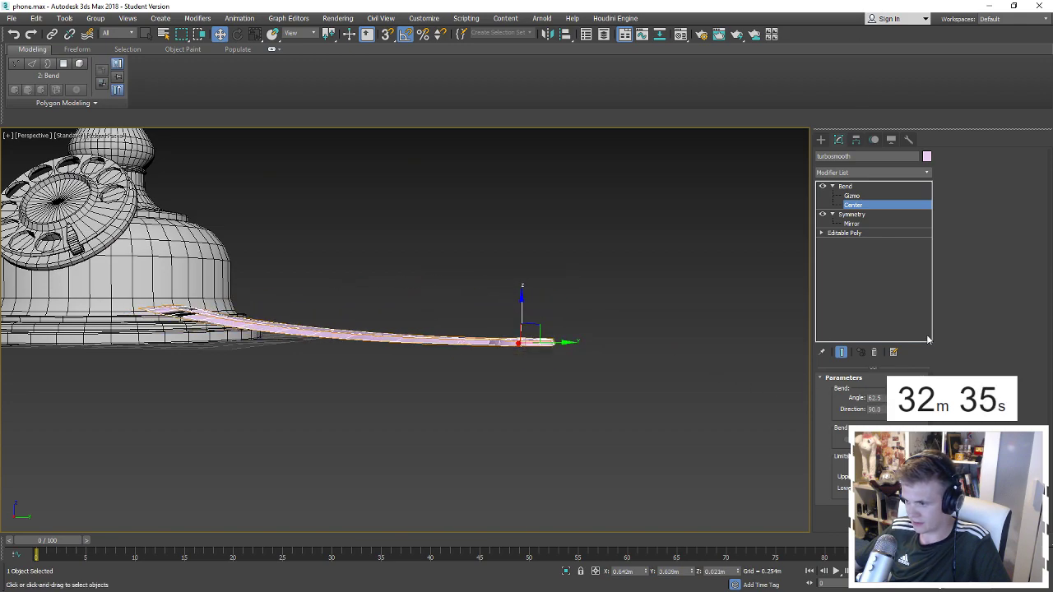
pyautogui.write('90')
pyautogui.press('Return')
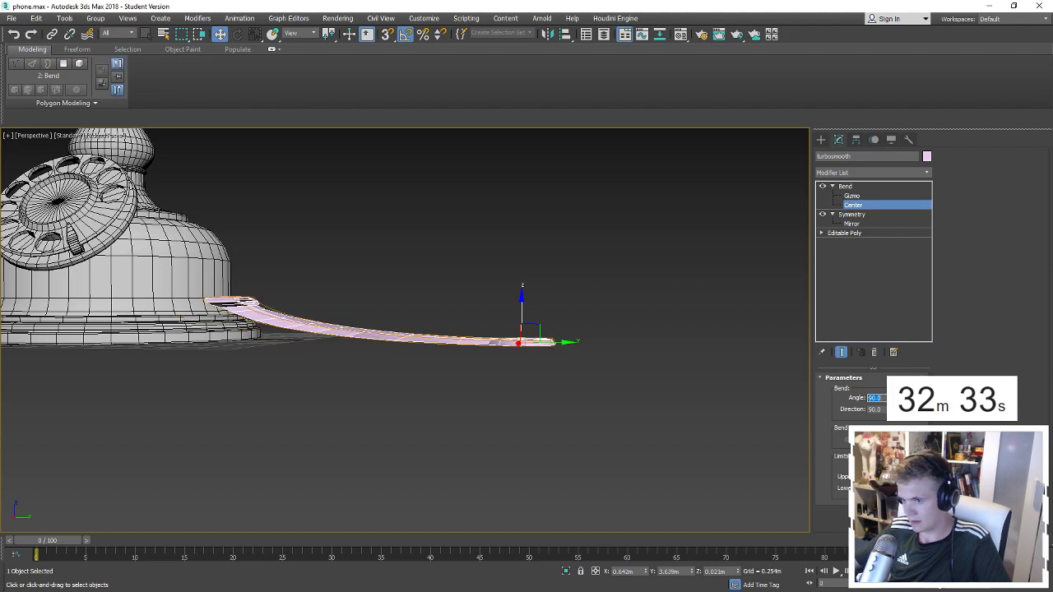
pyautogui.keyDown('alt'); pyautogui.moveTo(526, 386); pyautogui.dragTo(580, 404, button='middle'); pyautogui.keyUp('alt')
# Delete the Bend modifier and convert the arm to an Editable Poly.
pyautogui.rightClick(852, 203)
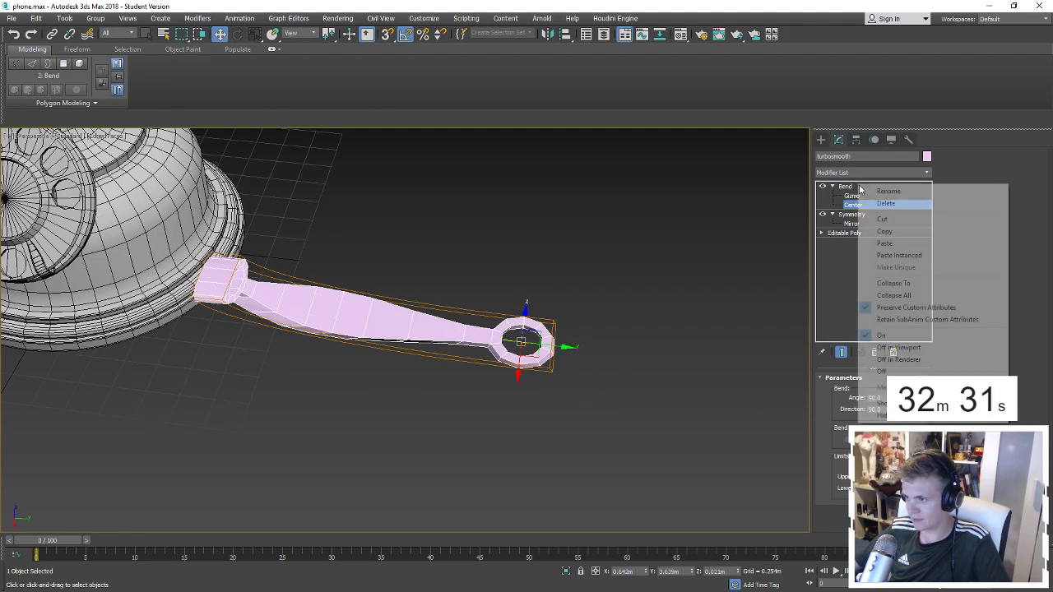
pyautogui.click(877, 205)
pyautogui.click(876, 205)
pyautogui.rightClick(461, 319)
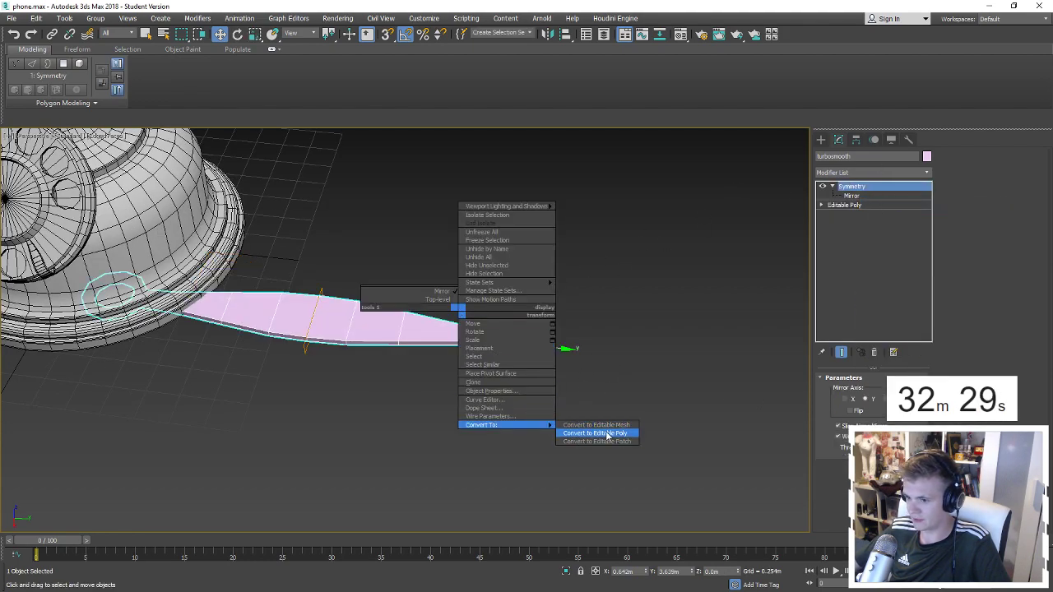
pyautogui.click(606, 433)
# Apply Reset XForm to the arm from the Utilities panel.
pyautogui.click(908, 139)
pyautogui.click(870, 275)
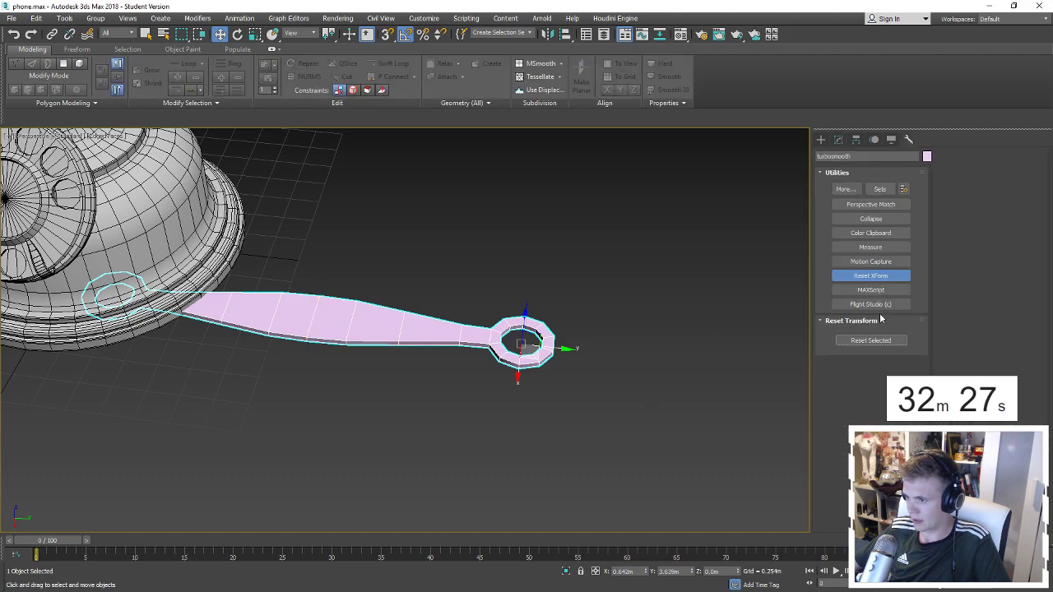
pyautogui.click(872, 343)
pyautogui.click(855, 139)
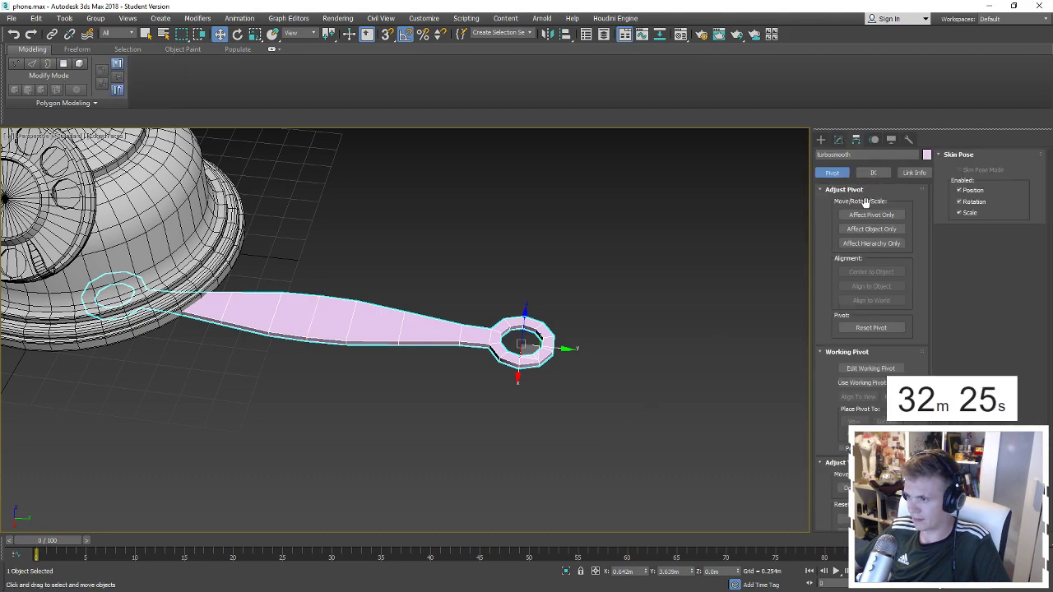
# Centre the arm's pivot with Affect Pivot Only and collapse it back to Editable Poly.
pyautogui.click(870, 215)
pyautogui.click(871, 271)
pyautogui.click(870, 215)
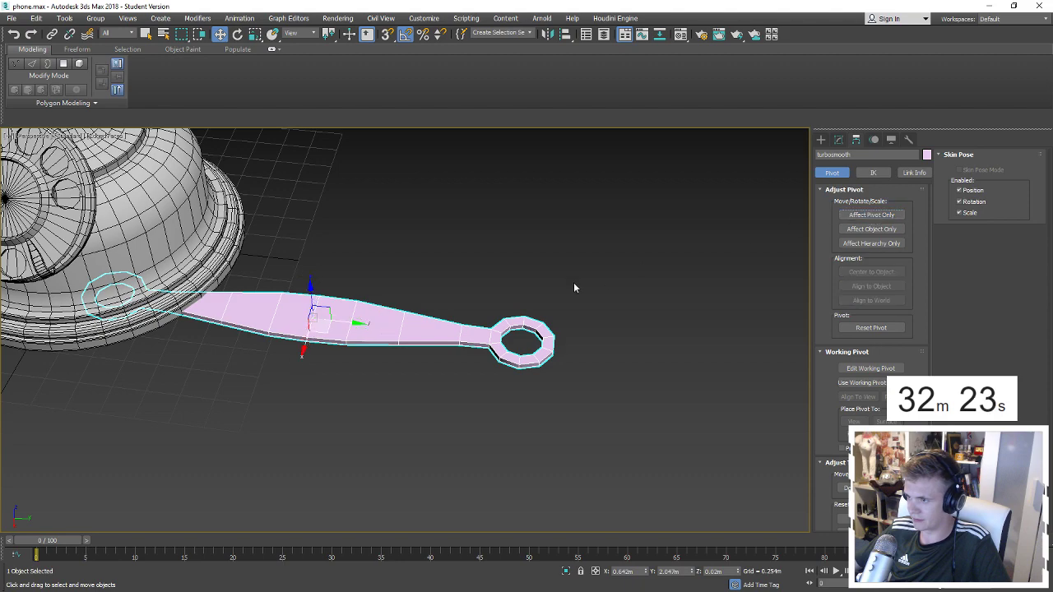
pyautogui.rightClick(540, 303)
pyautogui.click(670, 416)
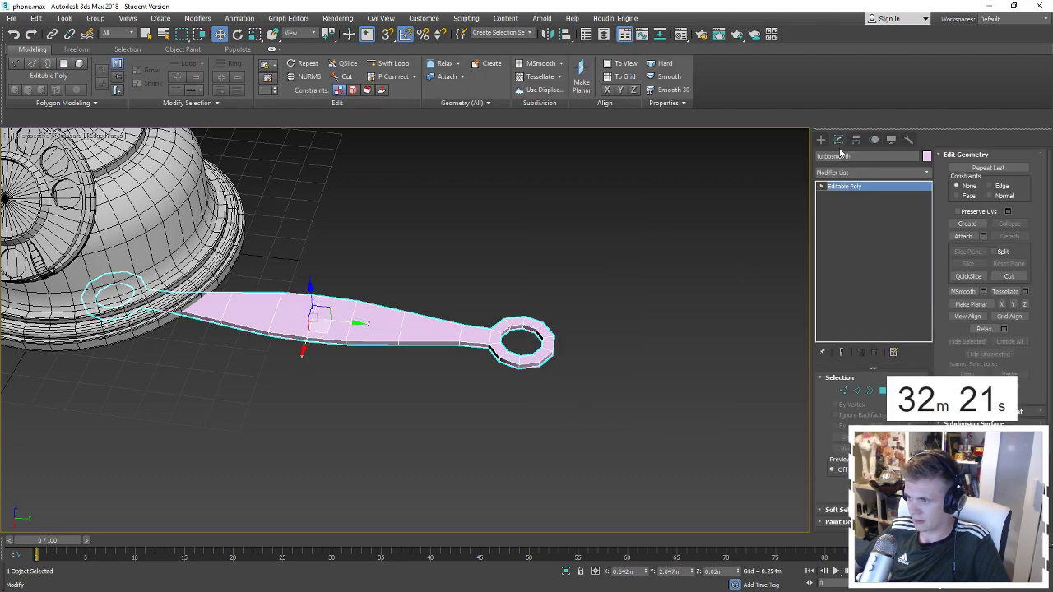
pyautogui.click(845, 173)
pyautogui.click(843, 172)
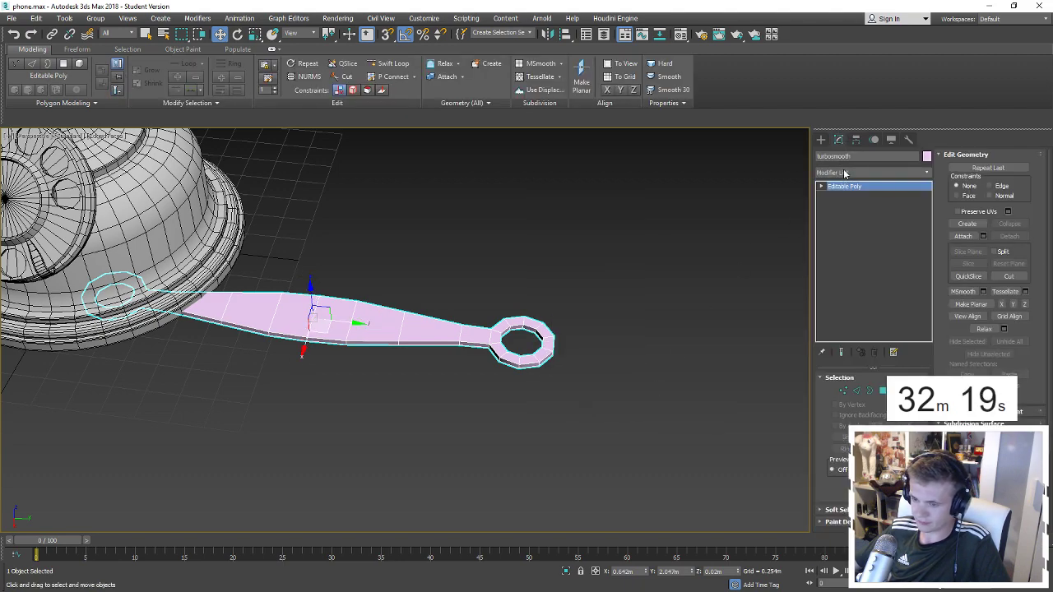
pyautogui.click(844, 173)
pyautogui.click(844, 173)
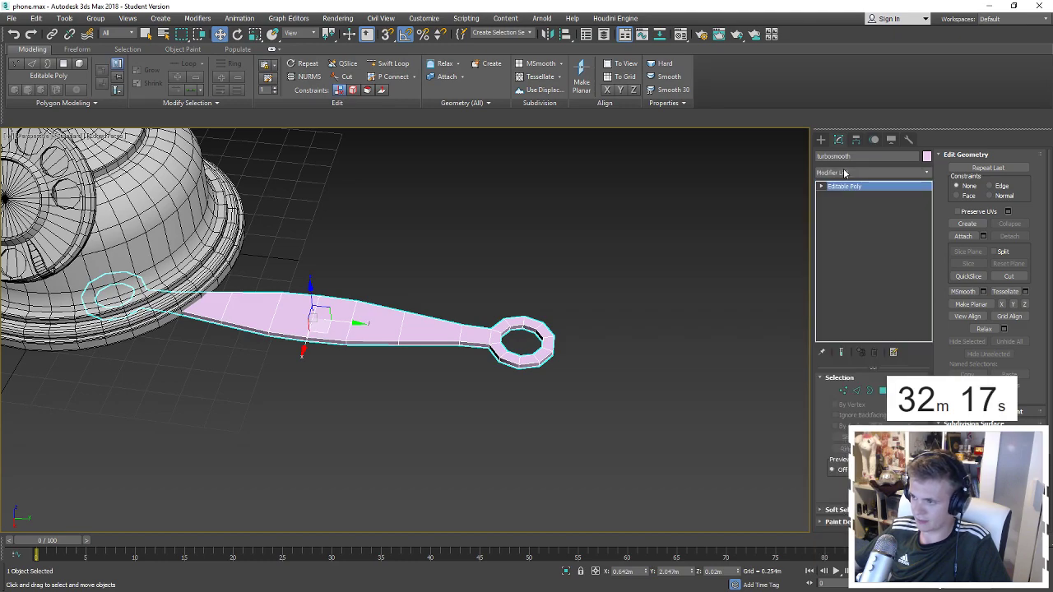
pyautogui.click(844, 173)
# Add a Bend modifier with direction 90 and curl the arm into a U of about 252 degrees.
pyautogui.press('b')
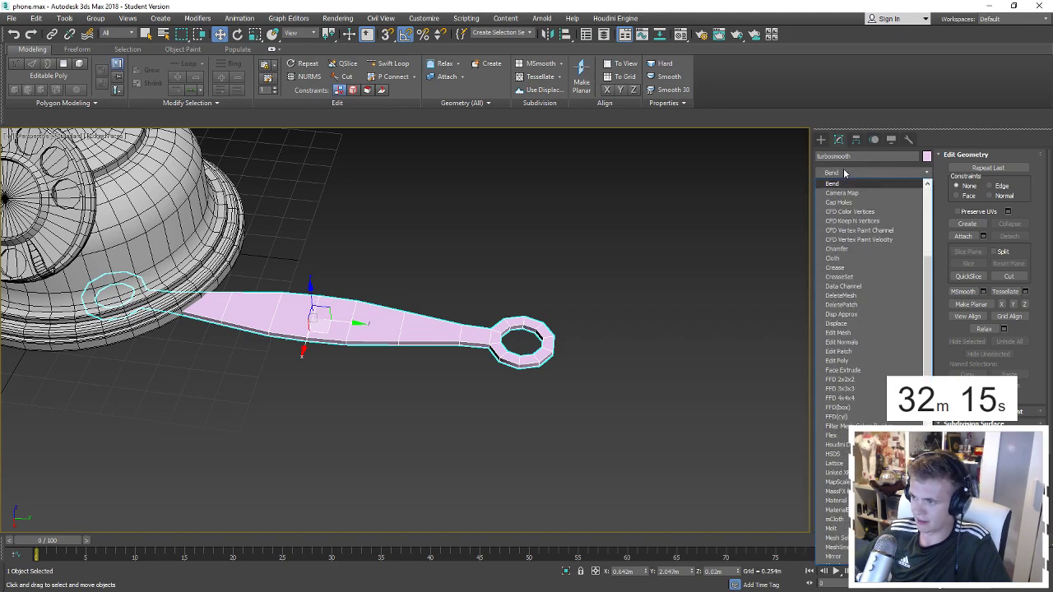
pyautogui.press('Return')
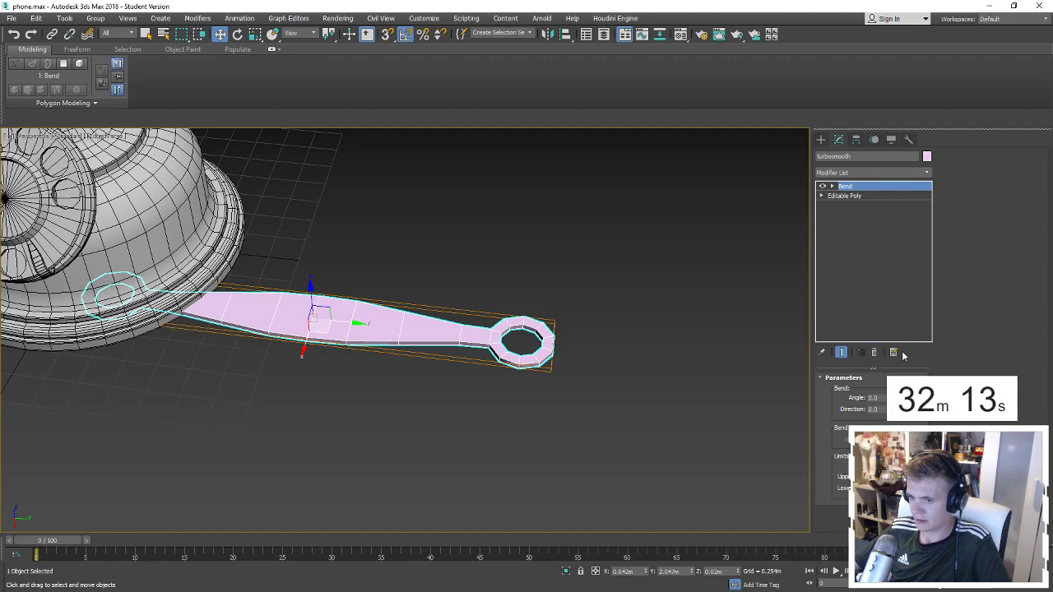
pyautogui.moveTo(889, 398); pyautogui.dragTo(899, 218)
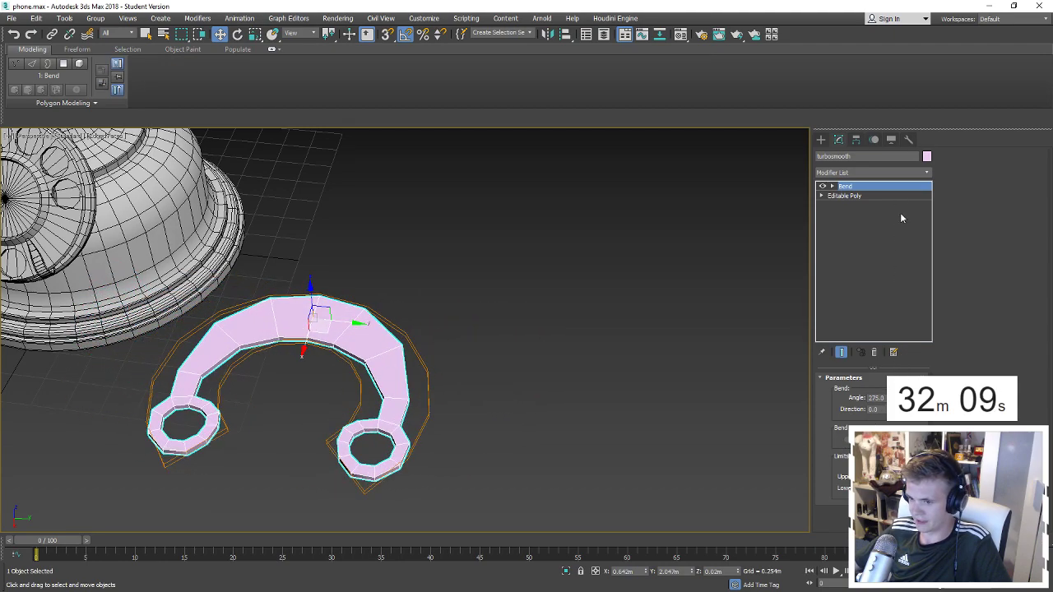
pyautogui.write('90')
pyautogui.press('Return')
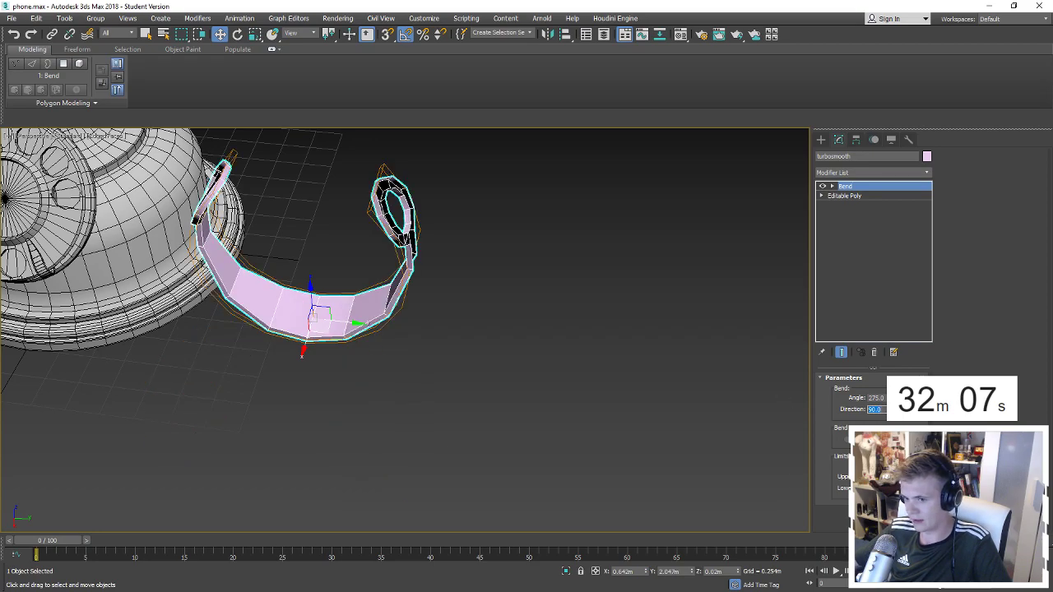
pyautogui.moveTo(544, 326)
pyautogui.keyDown('alt'); pyautogui.mouseDown(button='middle')
pyautogui.moveTo(559, 279)
pyautogui.moveTo(564, 304)
pyautogui.mouseUp(button='middle'); pyautogui.keyUp('alt')
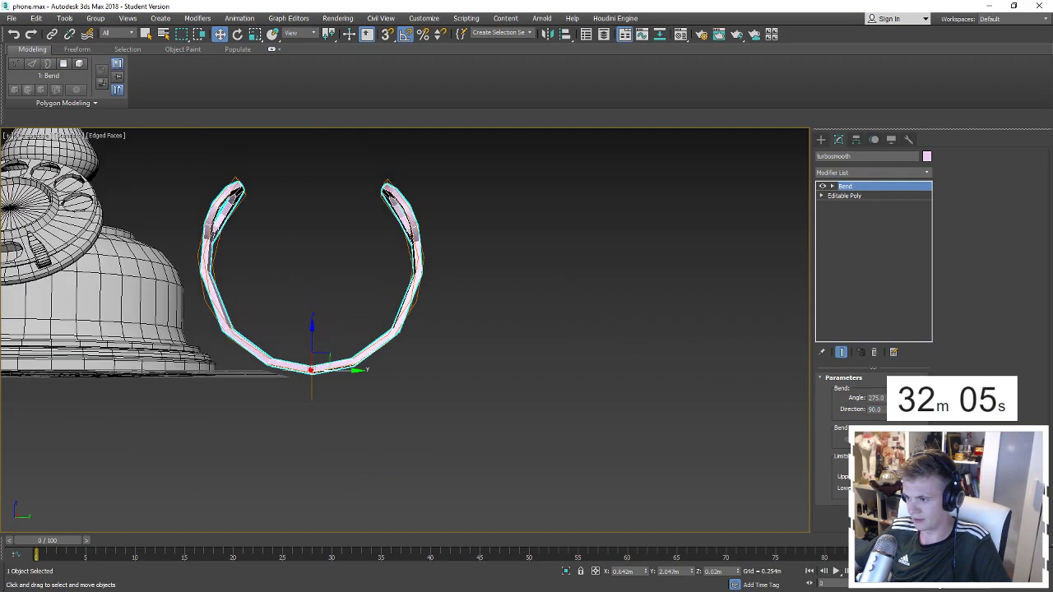
pyautogui.write('180')
pyautogui.press('Return')
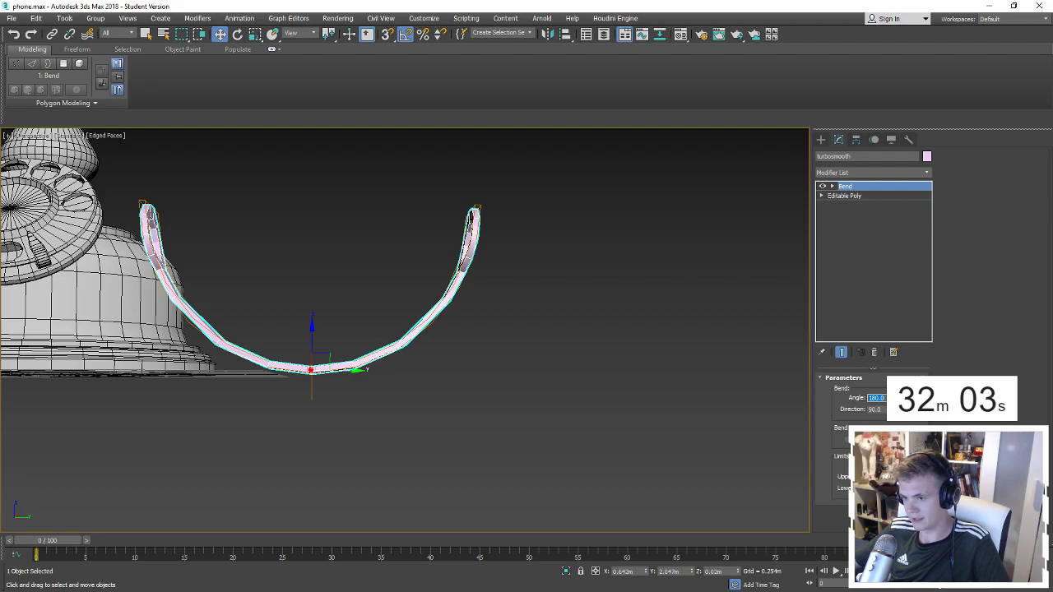
pyautogui.moveTo(508, 374)
pyautogui.keyDown('alt'); pyautogui.mouseDown(button='middle')
pyautogui.moveTo(634, 376)
pyautogui.moveTo(812, 409)
pyautogui.mouseUp(button='middle'); pyautogui.keyUp('alt')
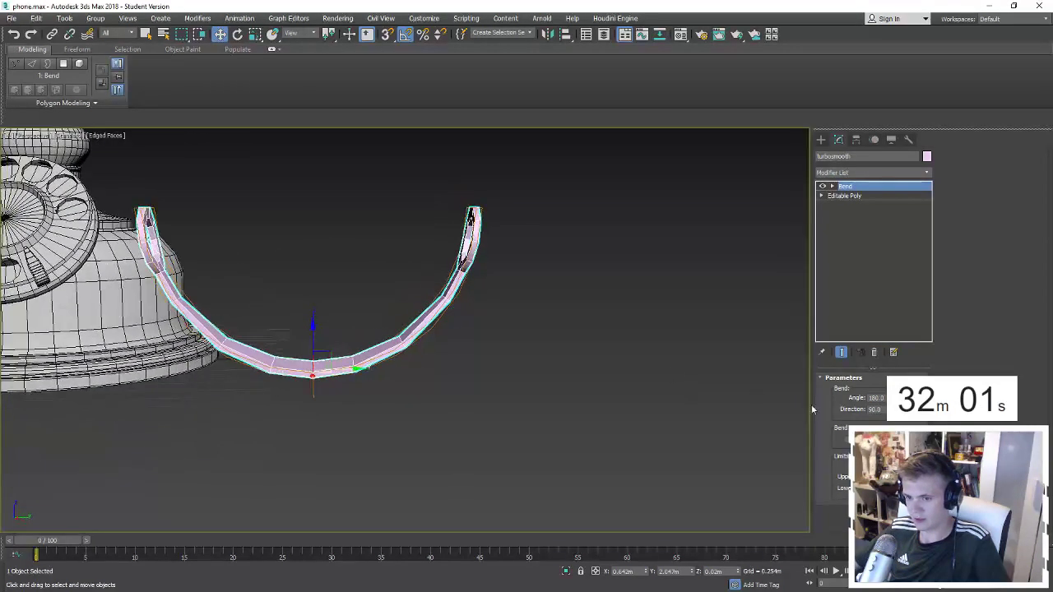
pyautogui.moveTo(885, 398); pyautogui.dragTo(910, 321)
pyautogui.moveTo(625, 296)
pyautogui.keyDown('alt'); pyautogui.mouseDown(button='middle')
pyautogui.moveTo(565, 289)
pyautogui.moveTo(331, 306)
pyautogui.moveTo(458, 301)
pyautogui.moveTo(346, 321)
pyautogui.mouseUp(button='middle'); pyautogui.keyUp('alt')
pyautogui.click(847, 196)
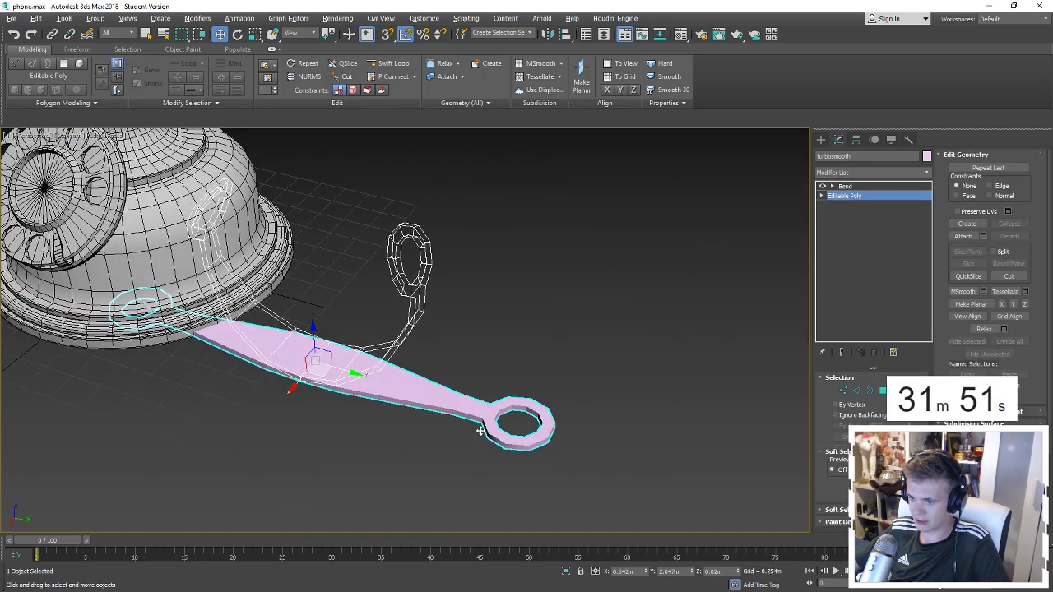
# Lower the arm's bottom edges in Edge mode to thicken the strap and its end rings.
pyautogui.press('2')
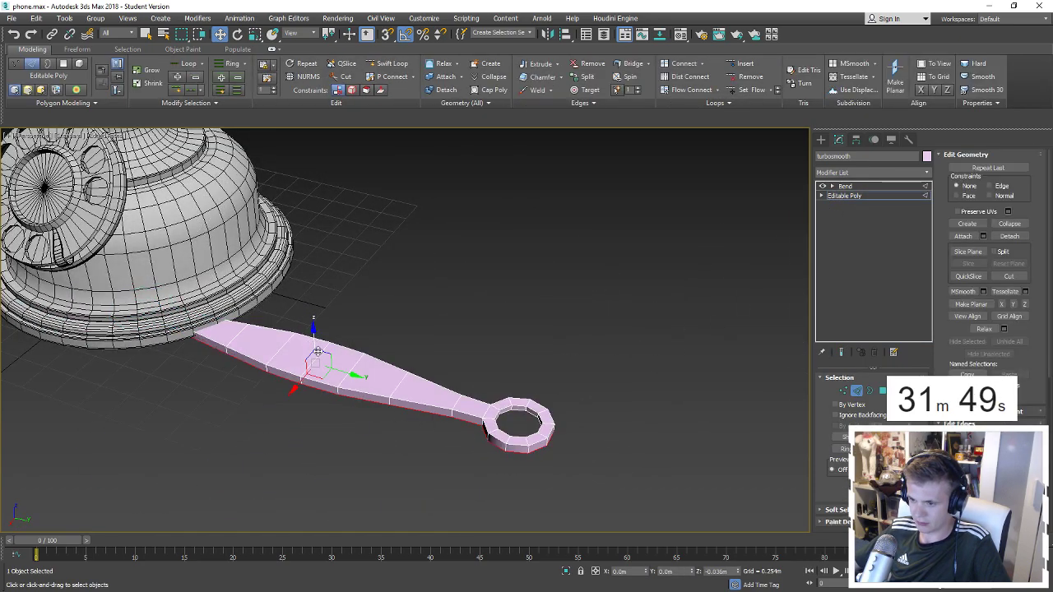
pyautogui.moveTo(318, 352); pyautogui.dragTo(323, 359)
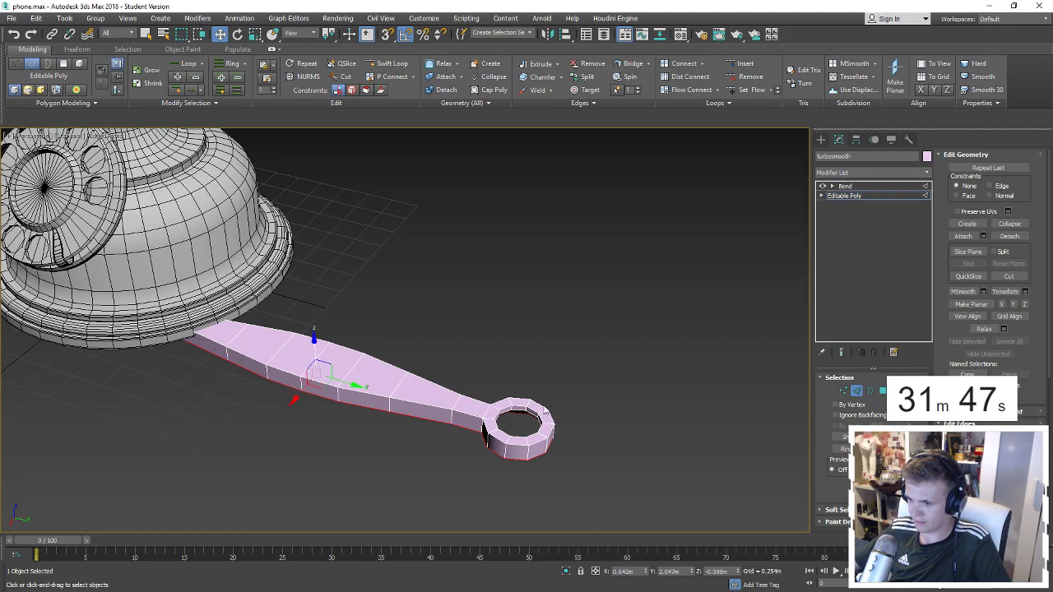
pyautogui.click(515, 412)
pyautogui.press('F3')
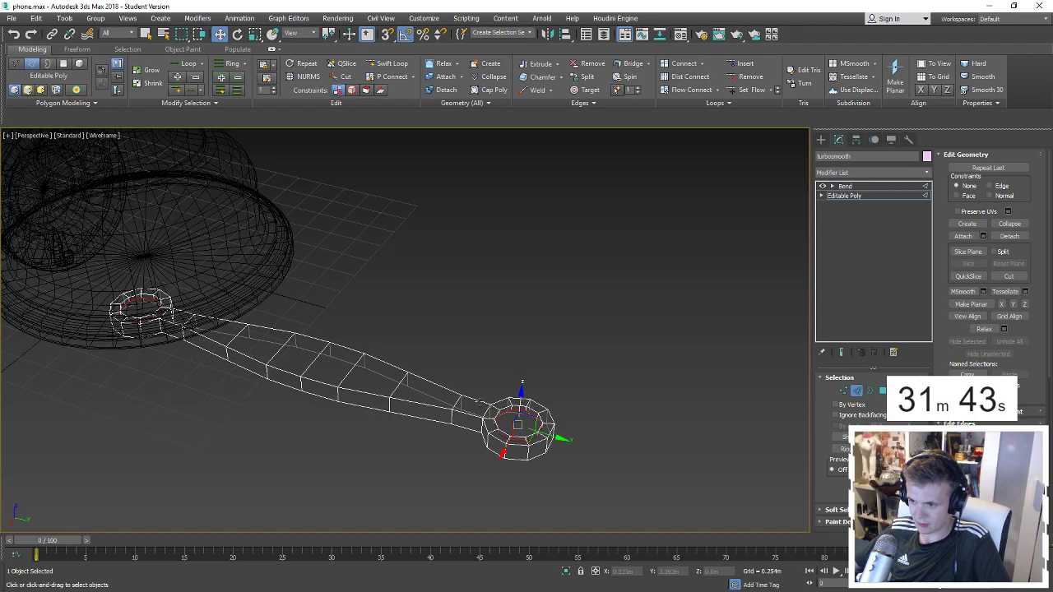
pyautogui.click(515, 407)
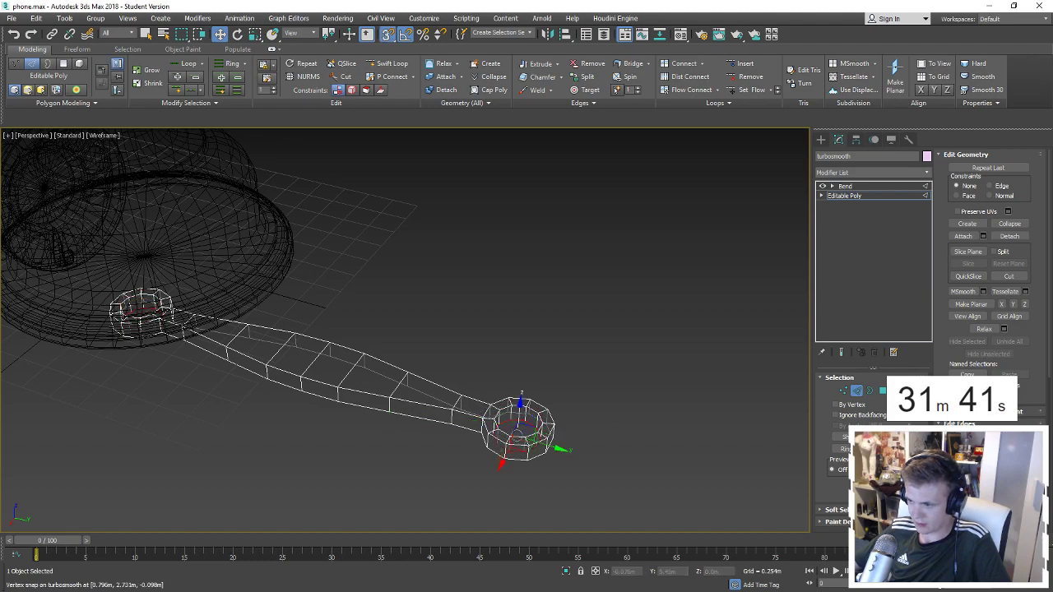
pyautogui.click(854, 393)
pyautogui.click(830, 172)
pyautogui.press('s')
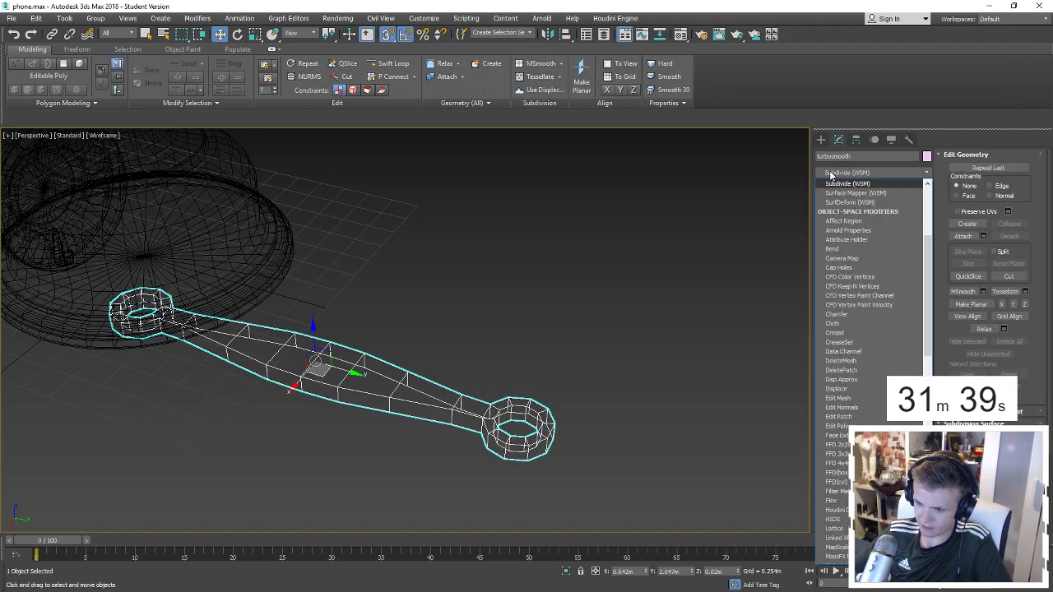
pyautogui.click(830, 172)
# Add a Symmetry modifier under the Bend, change its axis and move the mirror plane below the arm.
pyautogui.click(830, 172)
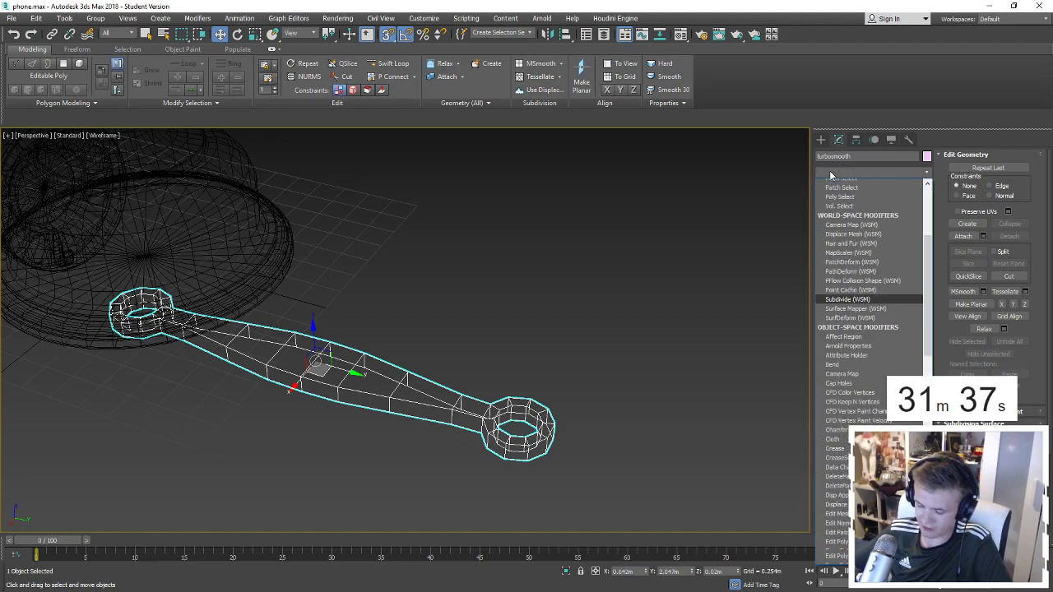
pyautogui.write('sym')
pyautogui.press('Return')
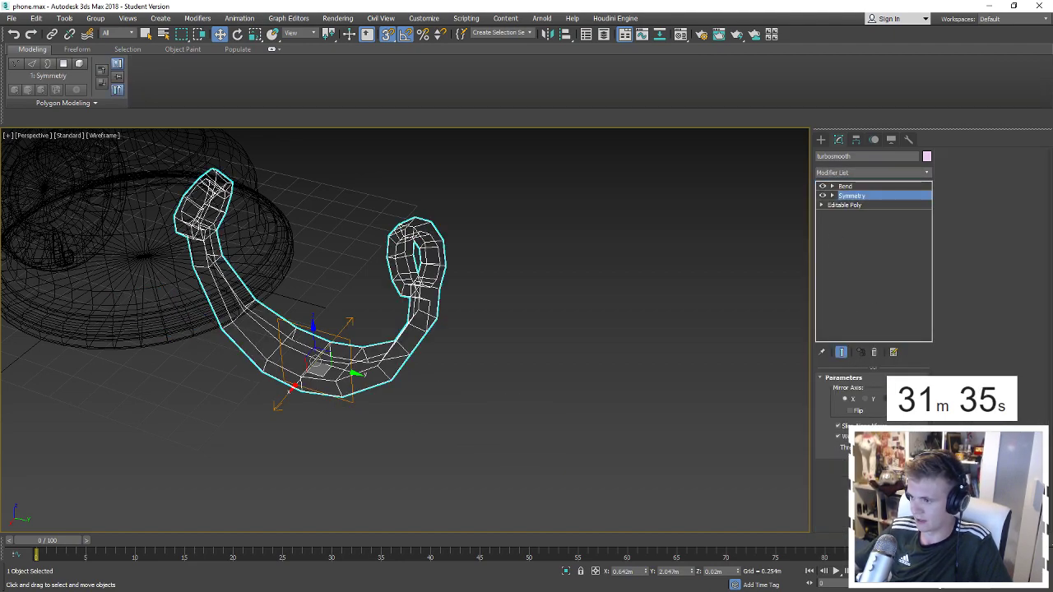
pyautogui.click(873, 399)
pyautogui.click(822, 186)
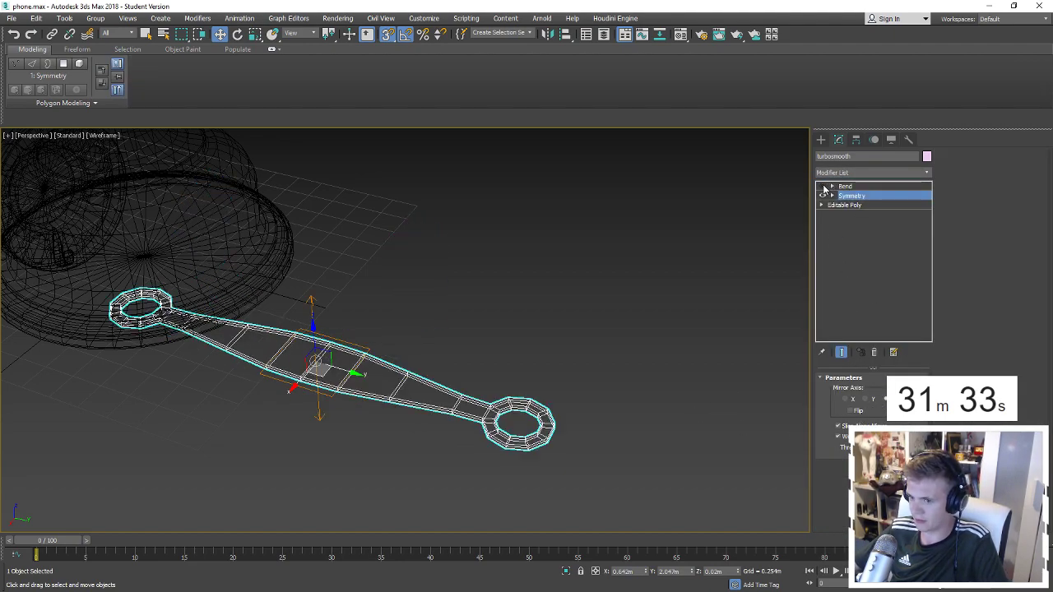
pyautogui.press('F3')
pyautogui.keyDown('alt'); pyautogui.moveTo(362, 346); pyautogui.dragTo(394, 353, button='middle'); pyautogui.keyUp('alt')
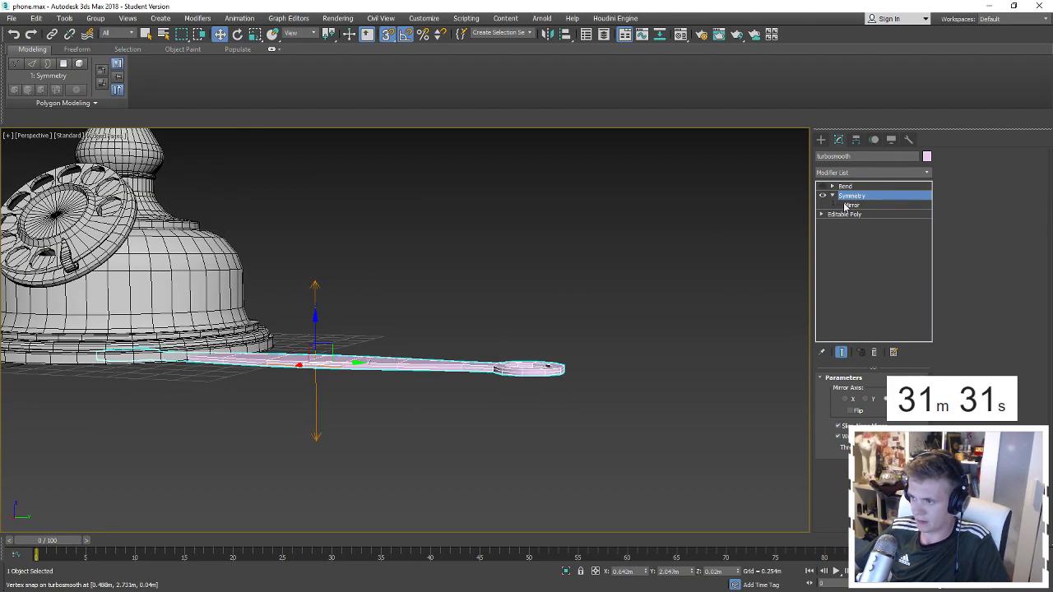
pyautogui.click(850, 204)
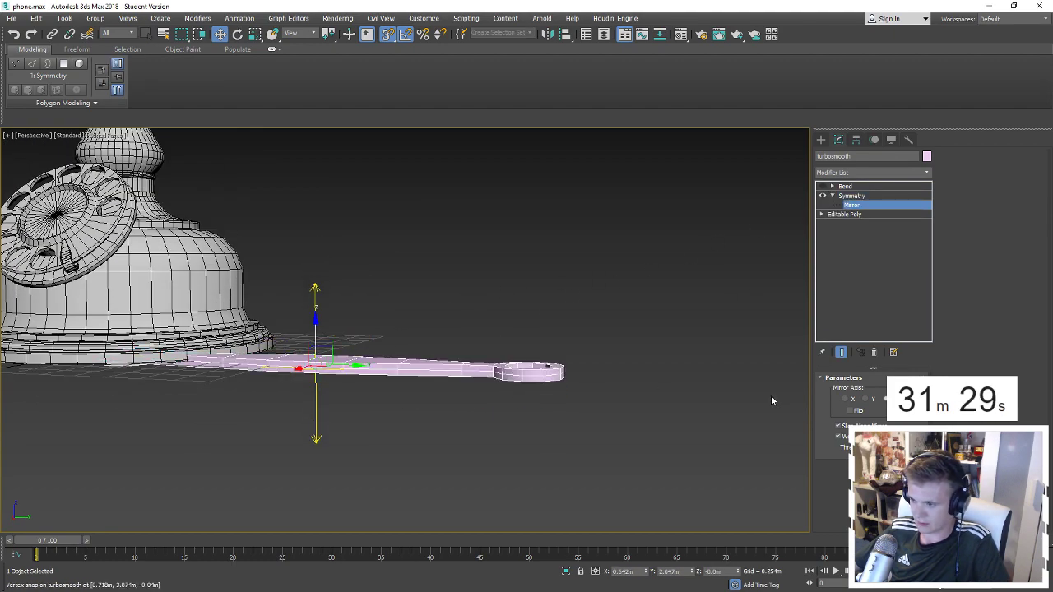
pyautogui.moveTo(316, 346); pyautogui.dragTo(303, 350)
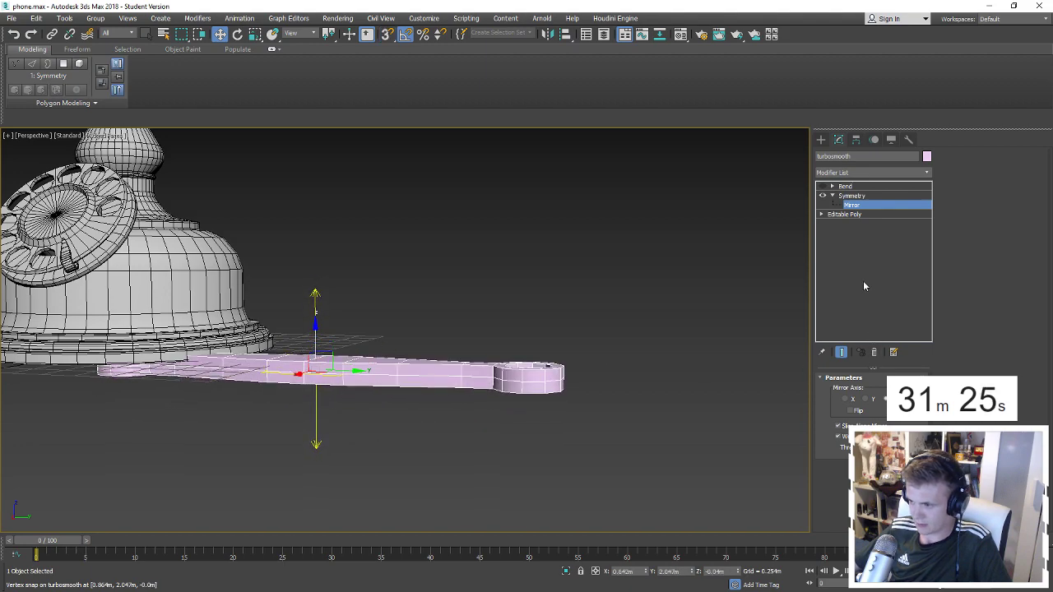
# Re-enable the Bend and raise its angle to about 277 degrees.
pyautogui.click(861, 188)
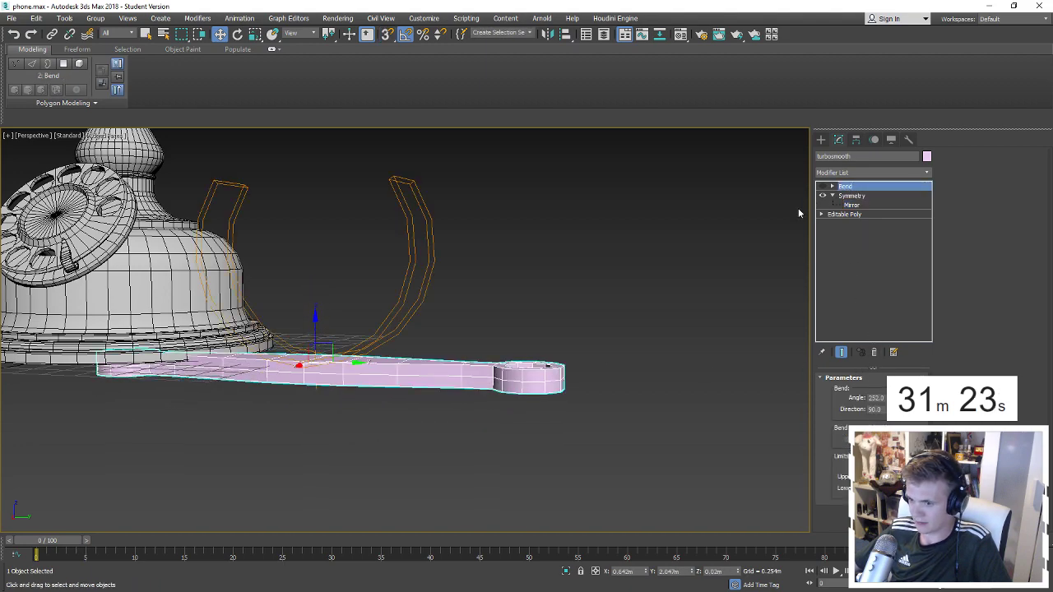
pyautogui.click(821, 187)
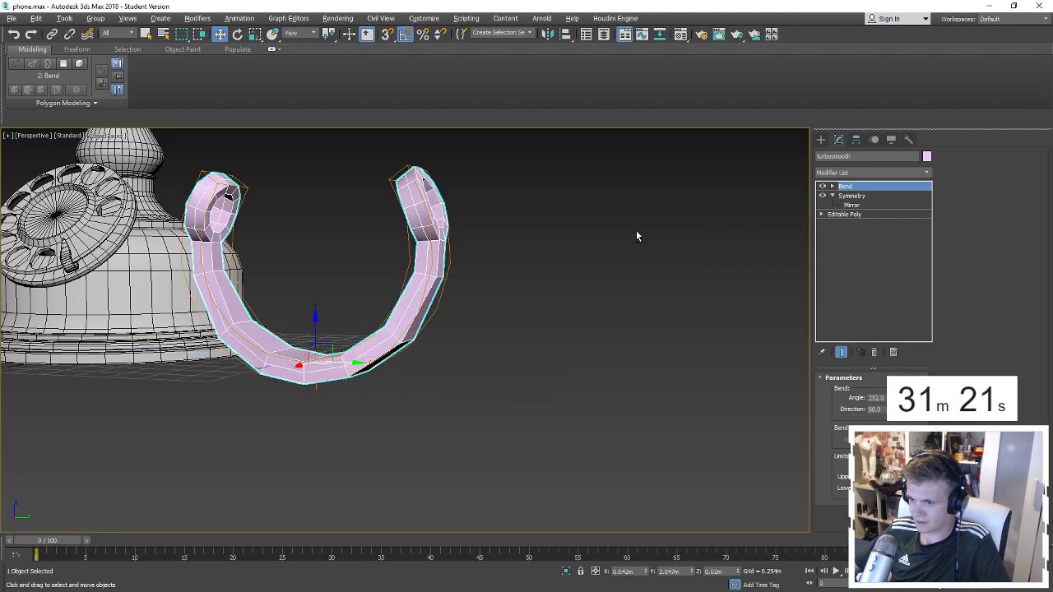
pyautogui.keyDown('alt'); pyautogui.moveTo(635, 230); pyautogui.dragTo(662, 257, button='middle'); pyautogui.keyUp('alt')
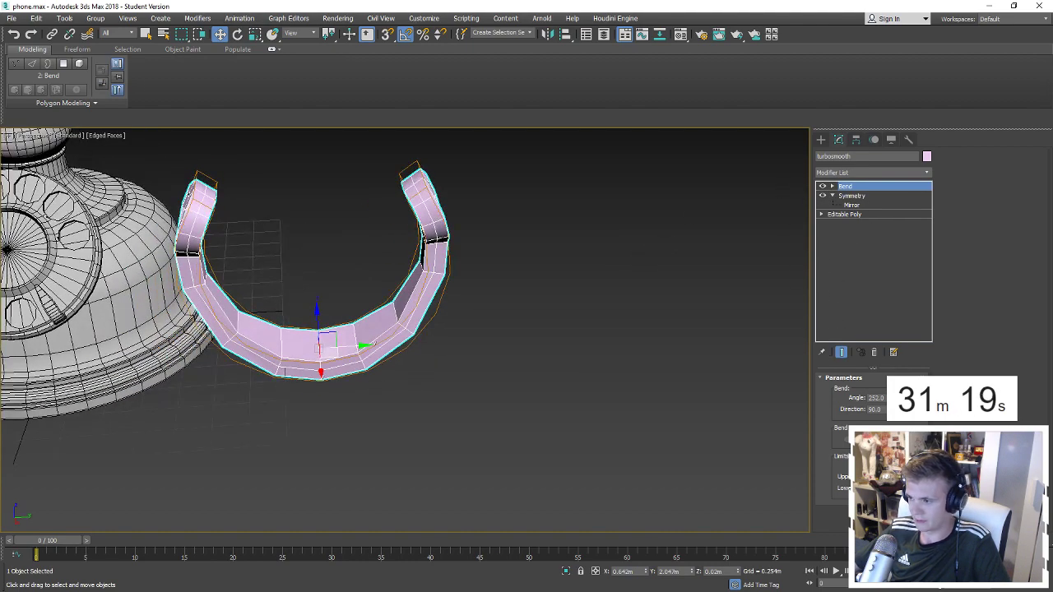
pyautogui.moveTo(905, 399); pyautogui.dragTo(906, 371)
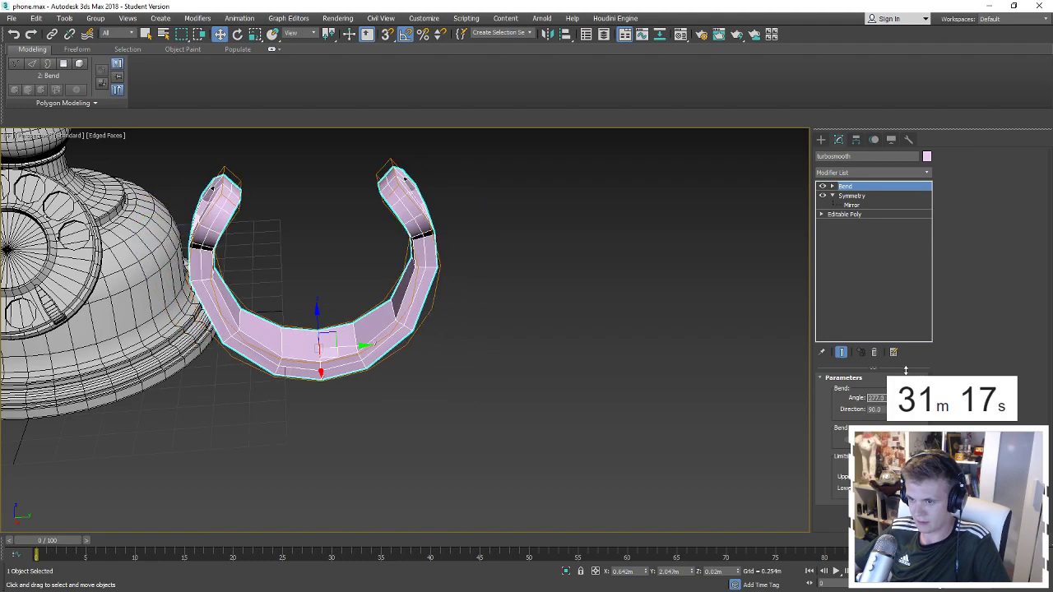
pyautogui.keyDown('alt'); pyautogui.moveTo(673, 345); pyautogui.dragTo(605, 345, button='middle'); pyautogui.keyUp('alt')
pyautogui.click(864, 173)
# Add a TurboSmooth modifier on top of the cradle's stack.
pyautogui.write('turbo')
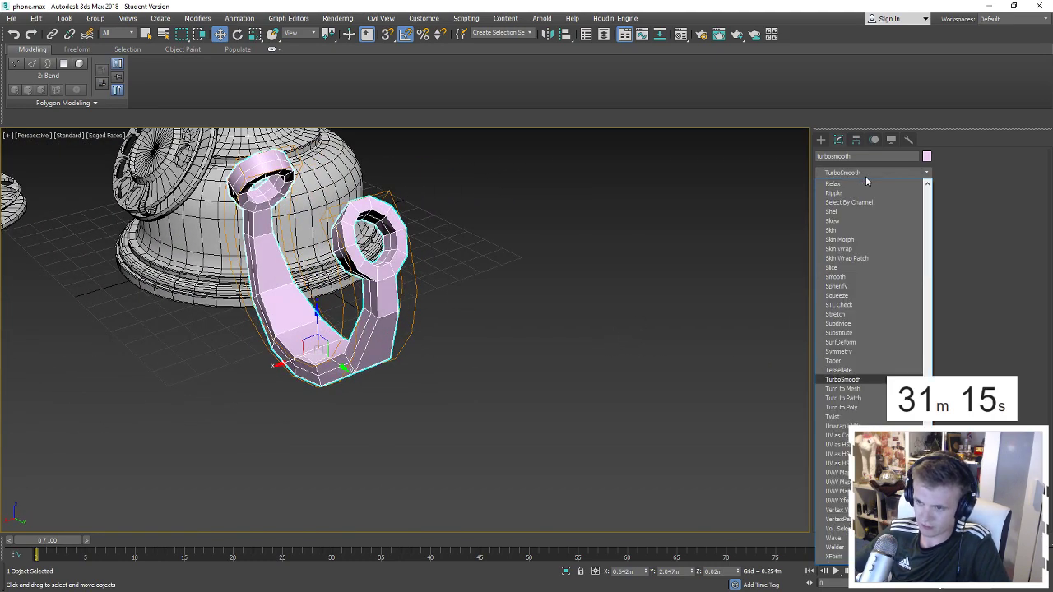
pyautogui.press('Return')
pyautogui.press('F4')
pyautogui.moveTo(582, 278)
pyautogui.keyDown('alt'); pyautogui.mouseDown(button='middle')
pyautogui.moveTo(710, 272)
pyautogui.moveTo(616, 288)
pyautogui.moveTo(629, 240)
pyautogui.mouseUp(button='middle'); pyautogui.keyUp('alt')
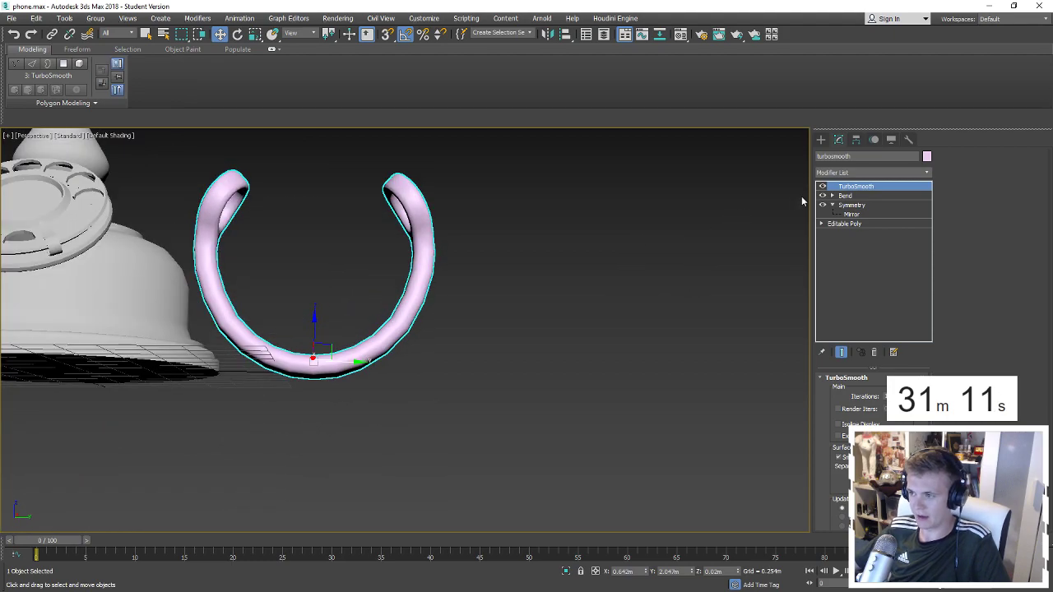
# Move the Symmetry mirror plane up in Z to thin the cradle tube.
pyautogui.click(847, 205)
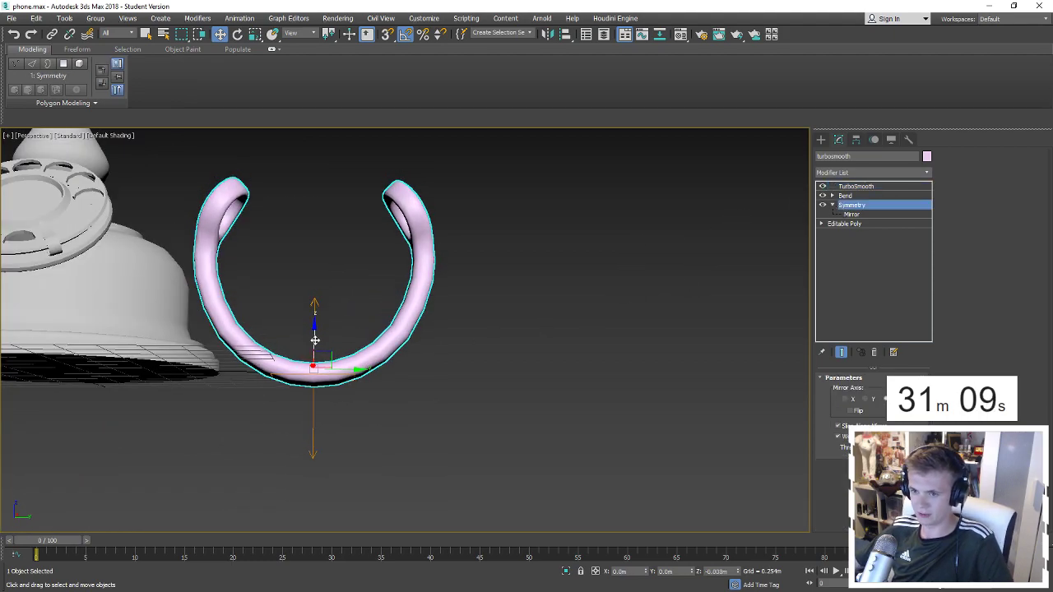
pyautogui.click(855, 215)
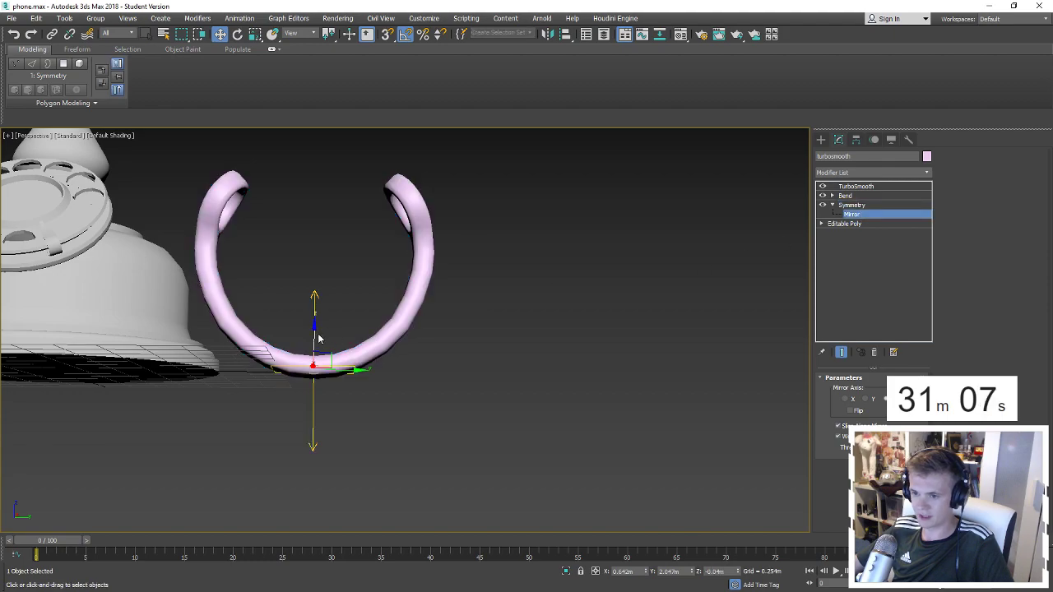
pyautogui.moveTo(320, 339); pyautogui.dragTo(317, 325)
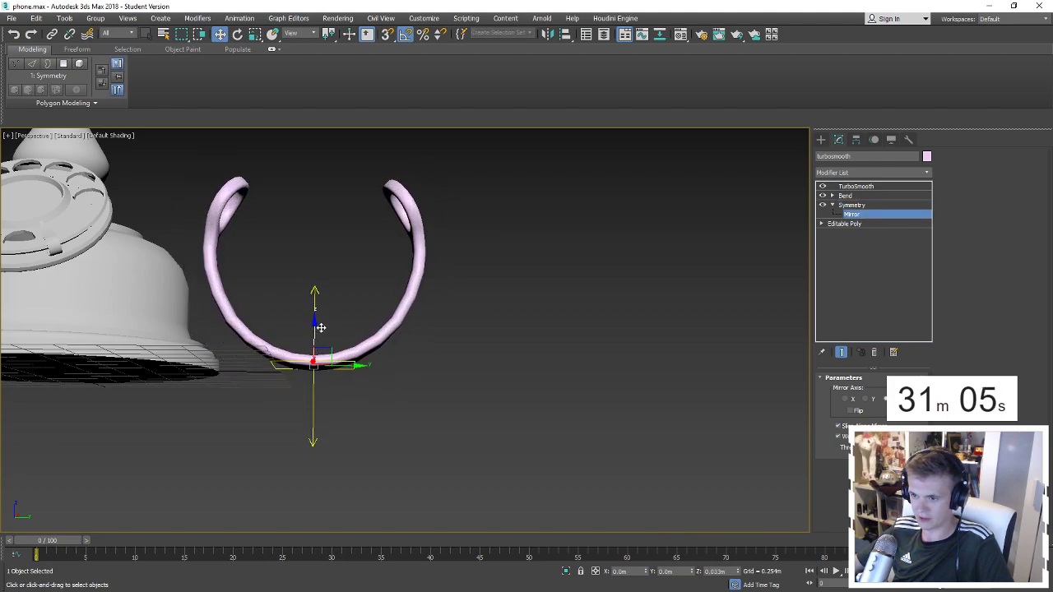
pyautogui.moveTo(316, 328)
pyautogui.keyDown('alt'); pyautogui.mouseDown(button='middle')
pyautogui.moveTo(216, 346)
pyautogui.moveTo(402, 374)
pyautogui.moveTo(414, 327)
pyautogui.moveTo(463, 346)
pyautogui.moveTo(470, 314)
pyautogui.moveTo(477, 357)
pyautogui.moveTo(430, 369)
pyautogui.moveTo(409, 331)
pyautogui.moveTo(425, 338)
pyautogui.mouseUp(button='middle'); pyautogui.keyUp('alt')
pyautogui.press('F4')
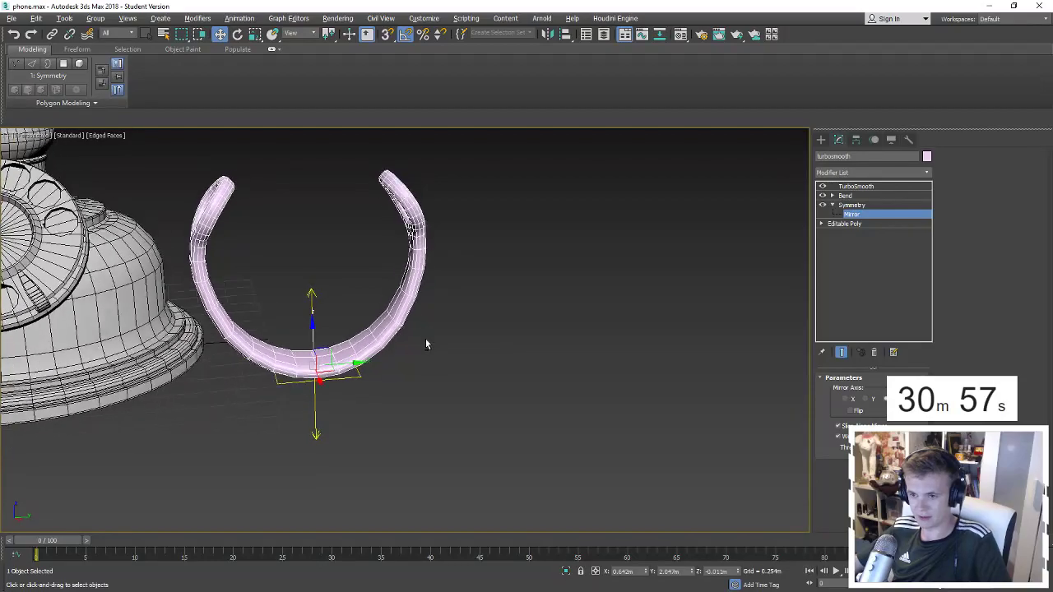
# Set the cradle's Bend angle to 259.5 degrees.
pyautogui.click(864, 195)
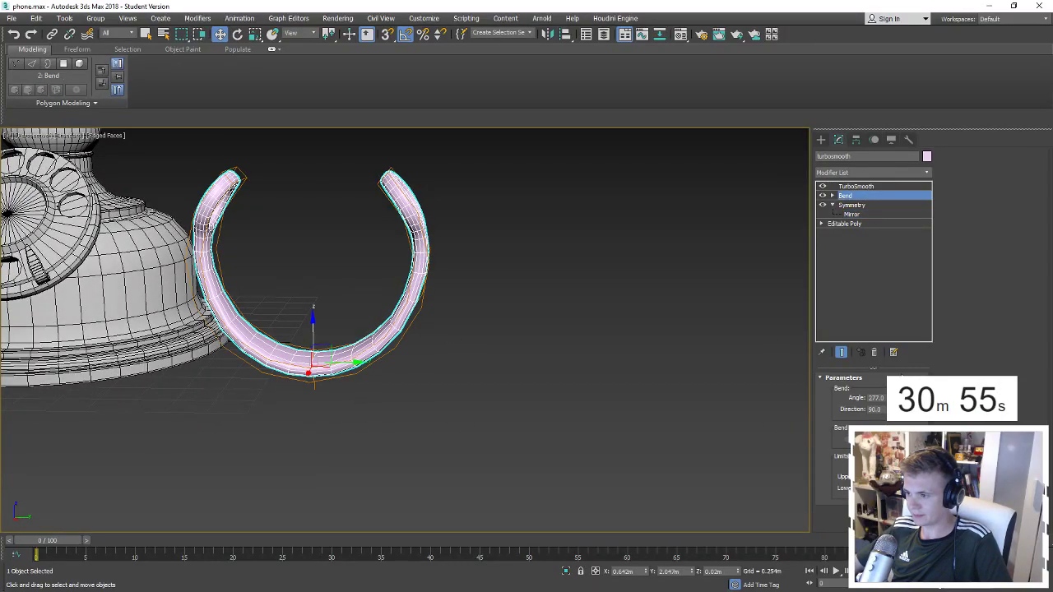
pyautogui.moveTo(883, 397); pyautogui.dragTo(883, 372)
pyautogui.moveTo(755, 433)
pyautogui.keyDown('alt'); pyautogui.mouseDown(button='middle')
pyautogui.moveTo(503, 354)
pyautogui.moveTo(442, 366)
pyautogui.moveTo(444, 199)
pyautogui.mouseUp(button='middle'); pyautogui.keyUp('alt')
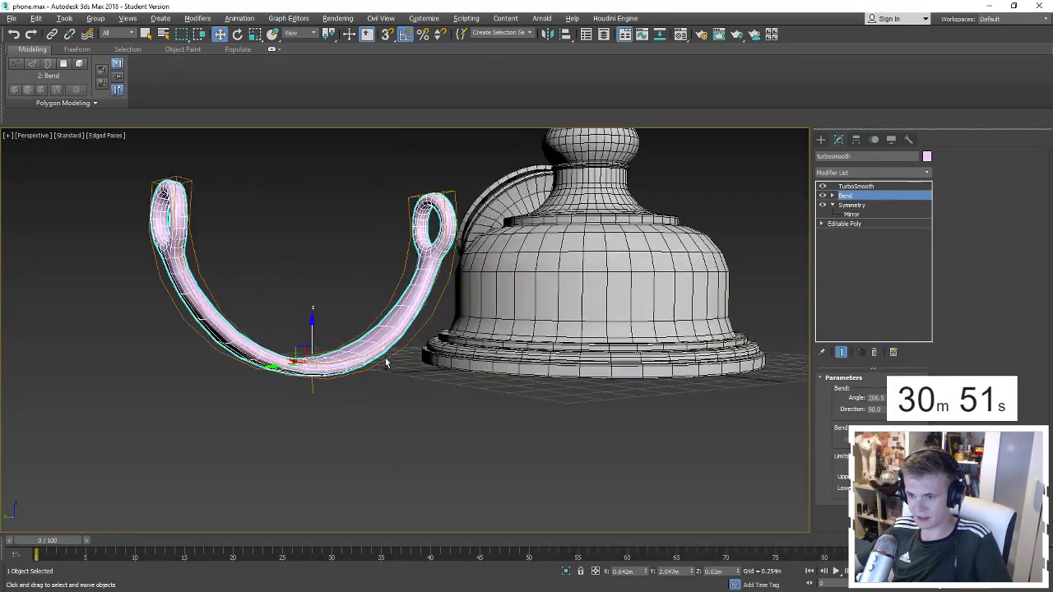
pyautogui.moveTo(883, 397); pyautogui.dragTo(883, 362)
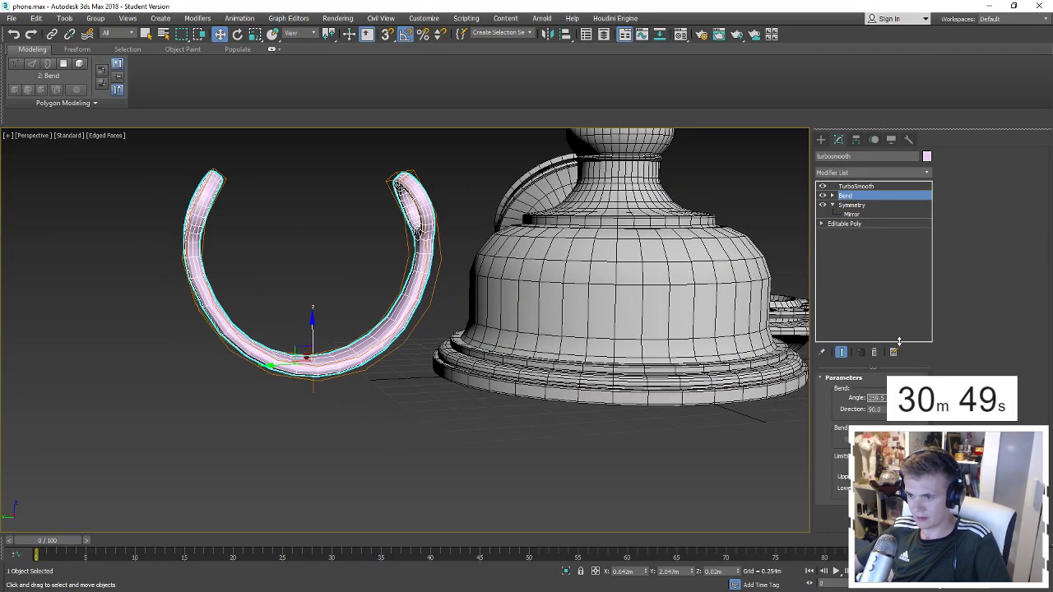
pyautogui.press('F4')
pyautogui.scroll(-4, 602, 400)
pyautogui.keyDown('alt'); pyautogui.moveTo(597, 469); pyautogui.dragTo(618, 474, button='middle'); pyautogui.keyUp('alt')
pyautogui.scroll(3, 528, 460)
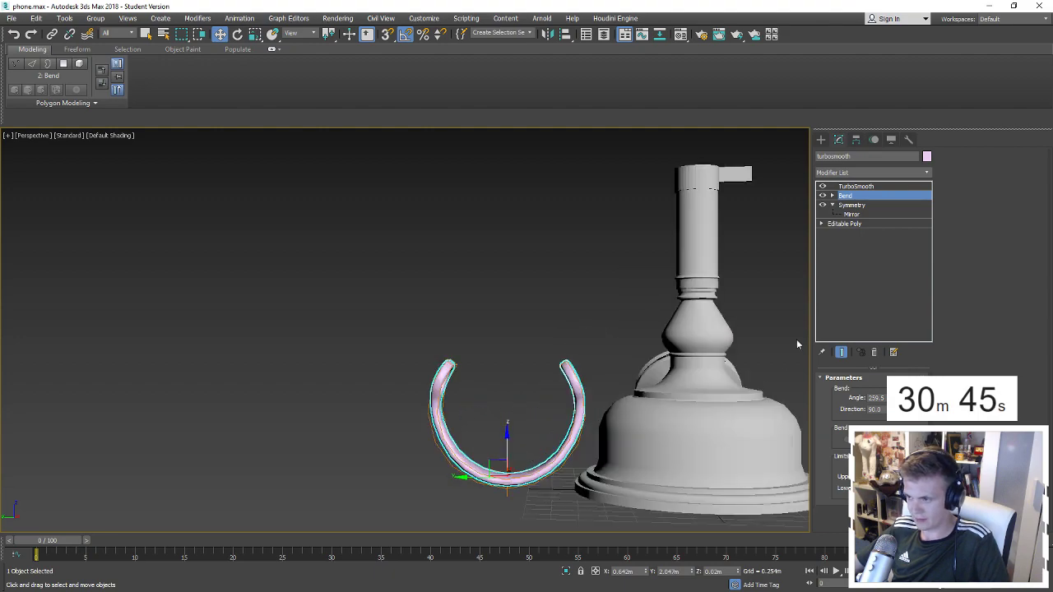
pyautogui.click(855, 223)
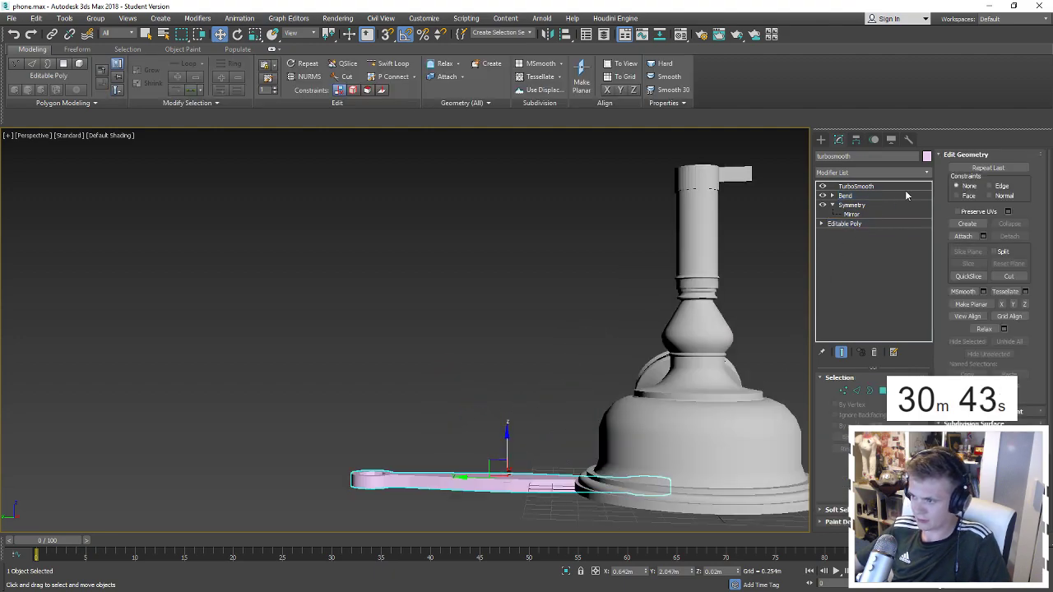
# Add a second Y-axis Symmetry modifier above the Editable Poly and save the scene.
pyautogui.click(872, 172)
pyautogui.press('s')
pyautogui.press('y')
pyautogui.press('Return')
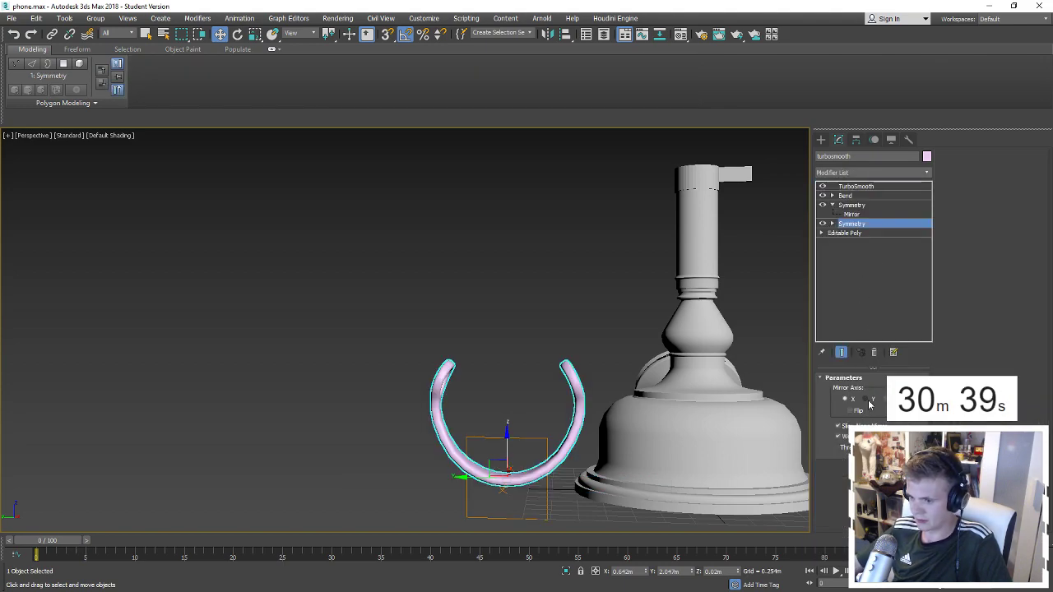
pyautogui.click(865, 400)
pyautogui.click(11, 19)
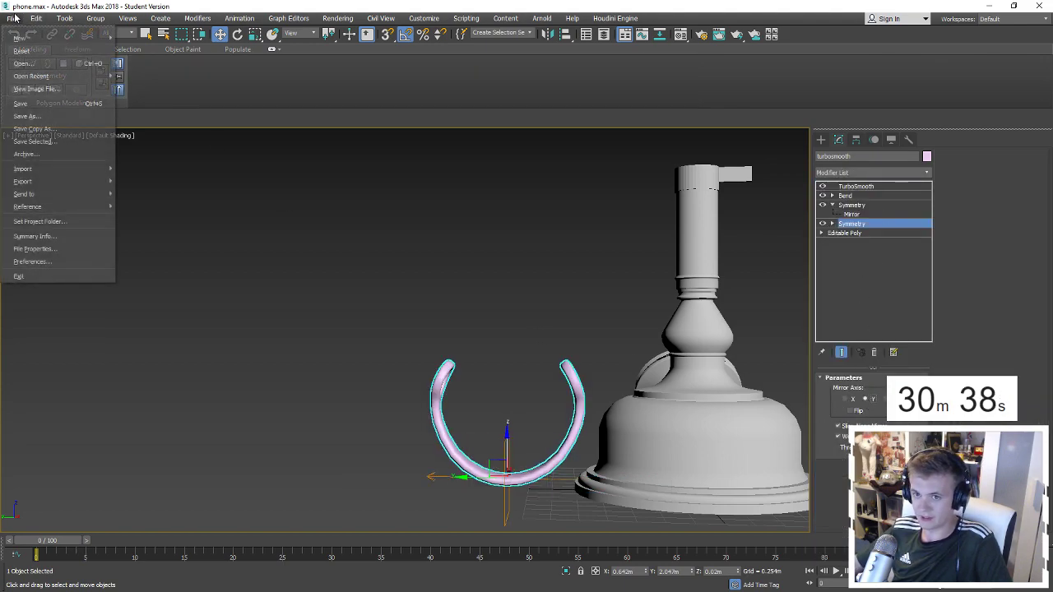
pyautogui.click(50, 119)
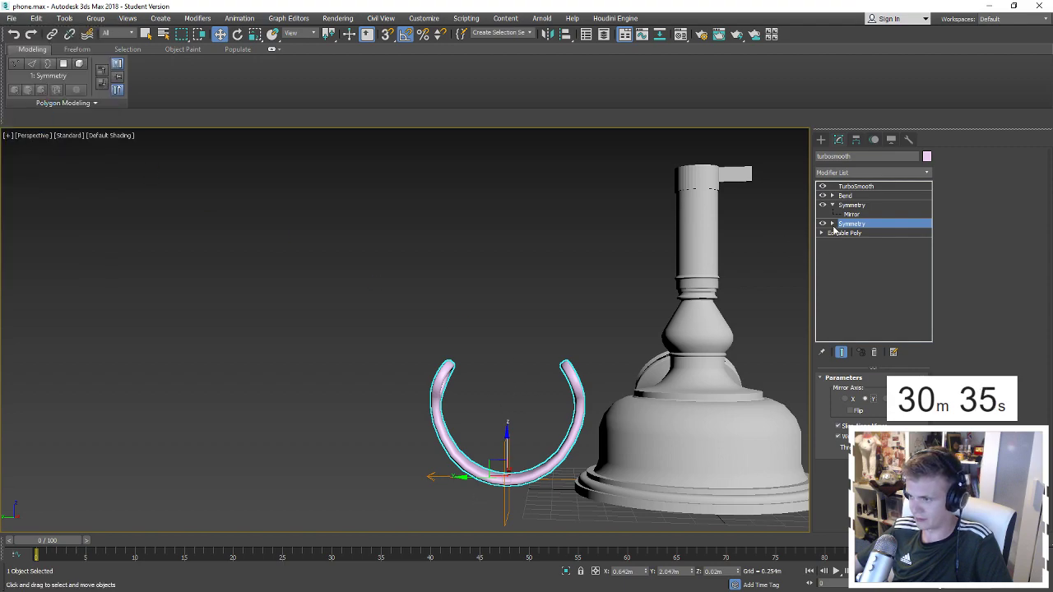
# Shift the new mirror plane along X so the arm forms a C.
pyautogui.click(831, 224)
pyautogui.click(851, 233)
pyautogui.moveTo(474, 481); pyautogui.dragTo(405, 474)
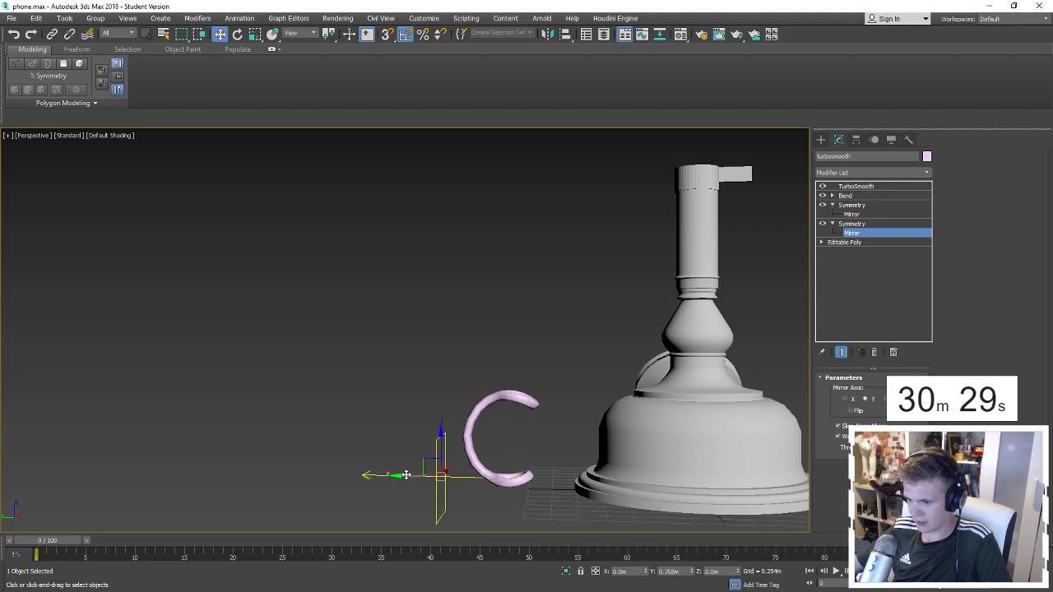
pyautogui.moveTo(406, 474)
pyautogui.keyDown('alt'); pyautogui.mouseDown(button='middle')
pyautogui.moveTo(713, 441)
pyautogui.moveTo(587, 442)
pyautogui.moveTo(721, 350)
pyautogui.mouseUp(button='middle'); pyautogui.keyUp('alt')
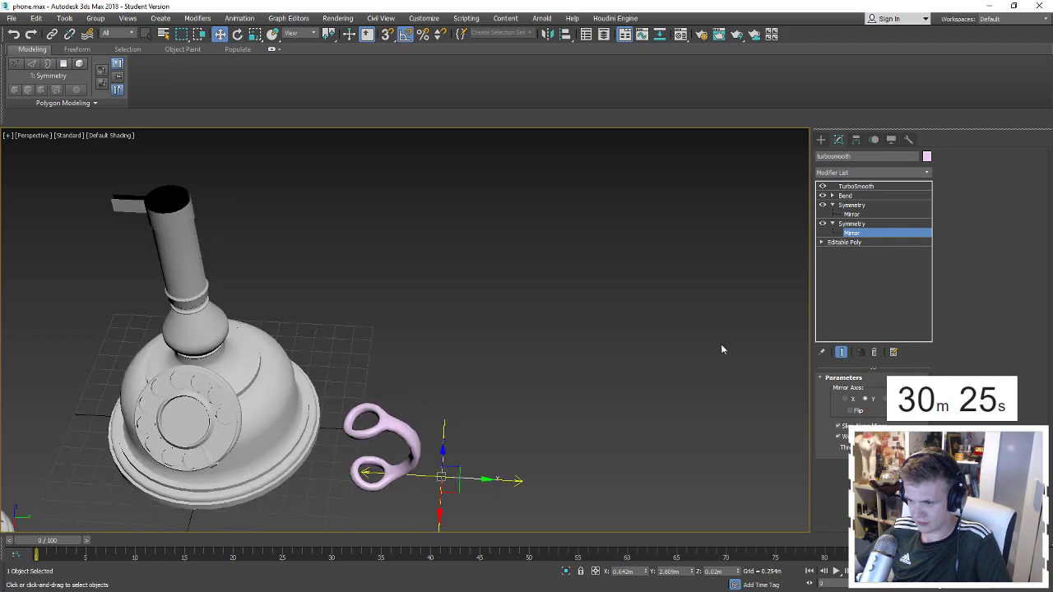
# Delete the second Symmetry modifier and scale the end ring's vertices to about 139%.
pyautogui.rightClick(850, 225)
pyautogui.click(865, 238)
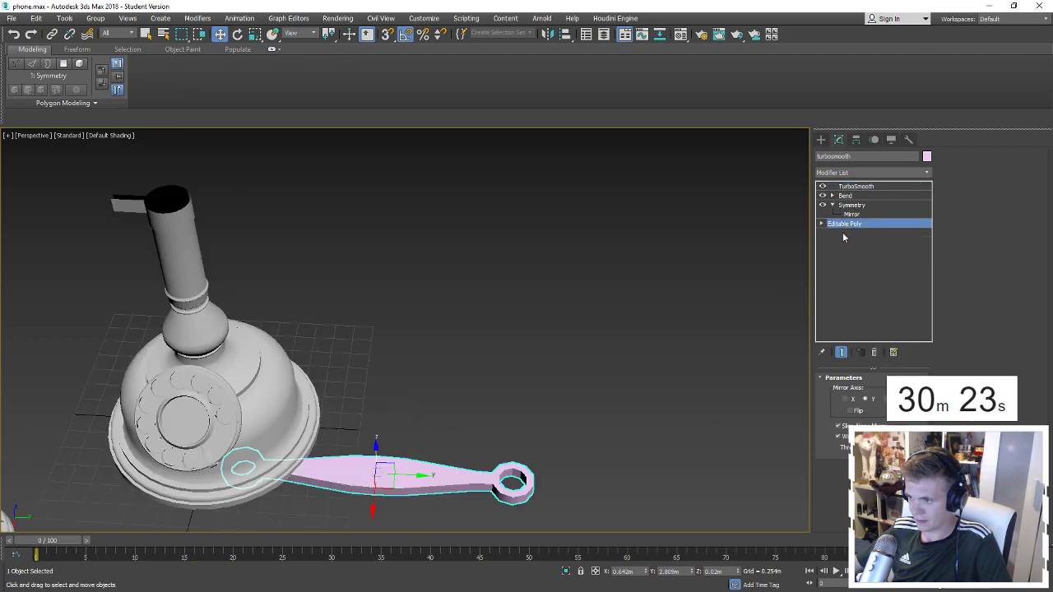
pyautogui.moveTo(681, 344)
pyautogui.keyDown('alt'); pyautogui.mouseDown(button='middle')
pyautogui.moveTo(623, 390)
pyautogui.moveTo(653, 364)
pyautogui.moveTo(619, 373)
pyautogui.mouseUp(button='middle'); pyautogui.keyUp('alt')
pyautogui.press('1')
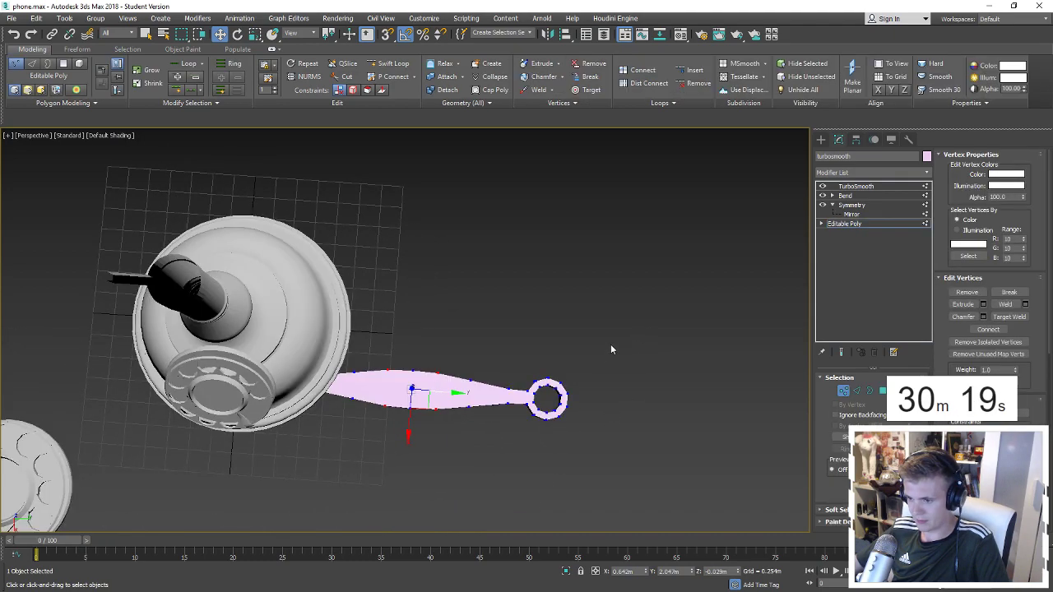
pyautogui.moveTo(611, 344); pyautogui.dragTo(496, 454)
pyautogui.moveTo(551, 403); pyautogui.dragTo(555, 388)
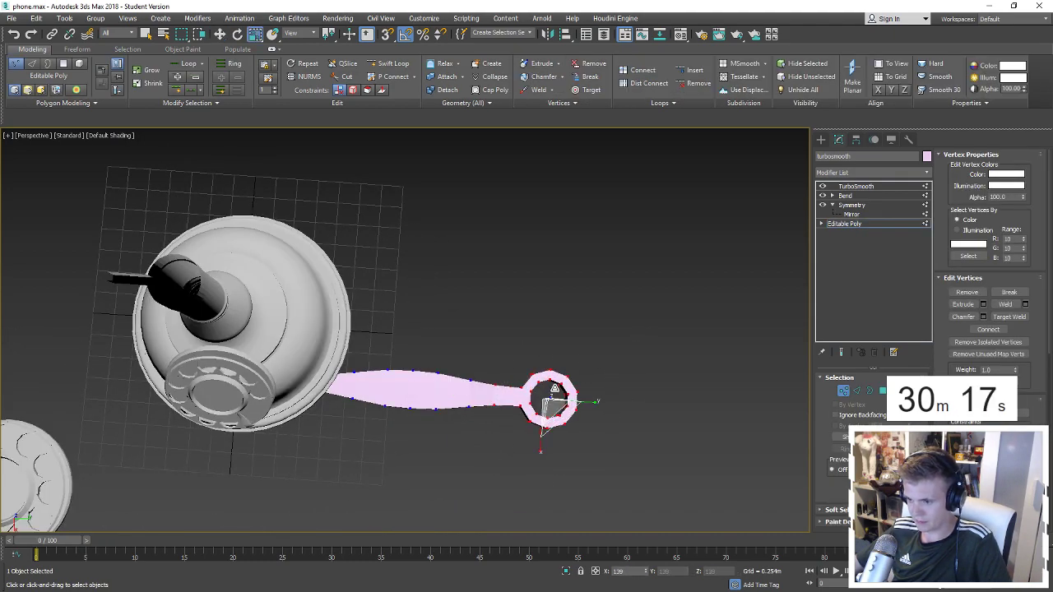
# Clear the vertex selection and view the smoothed arm at object level in solid shading.
pyautogui.moveTo(561, 401)
pyautogui.keyDown('alt'); pyautogui.mouseDown(button='middle')
pyautogui.moveTo(566, 268)
pyautogui.moveTo(521, 421)
pyautogui.moveTo(523, 398)
pyautogui.moveTo(560, 427)
pyautogui.mouseUp(button='middle'); pyautogui.keyUp('alt')
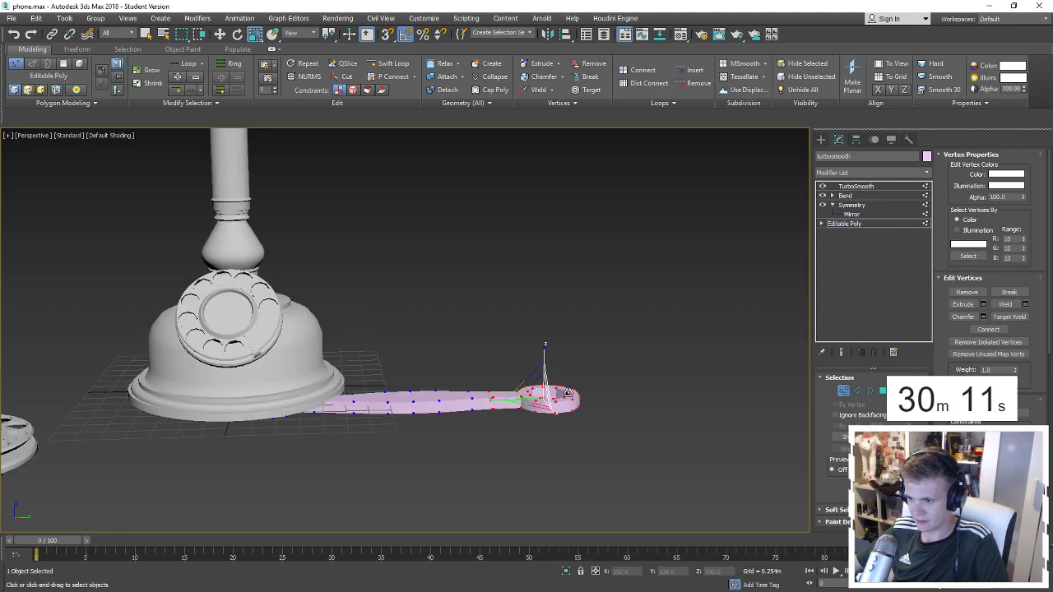
pyautogui.press('F3')
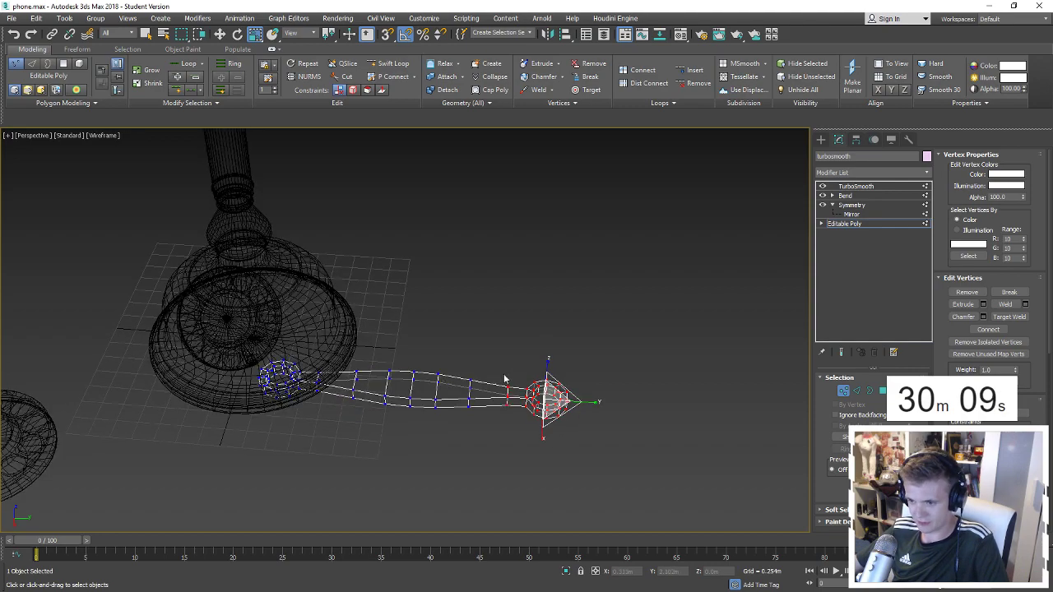
pyautogui.click(623, 333)
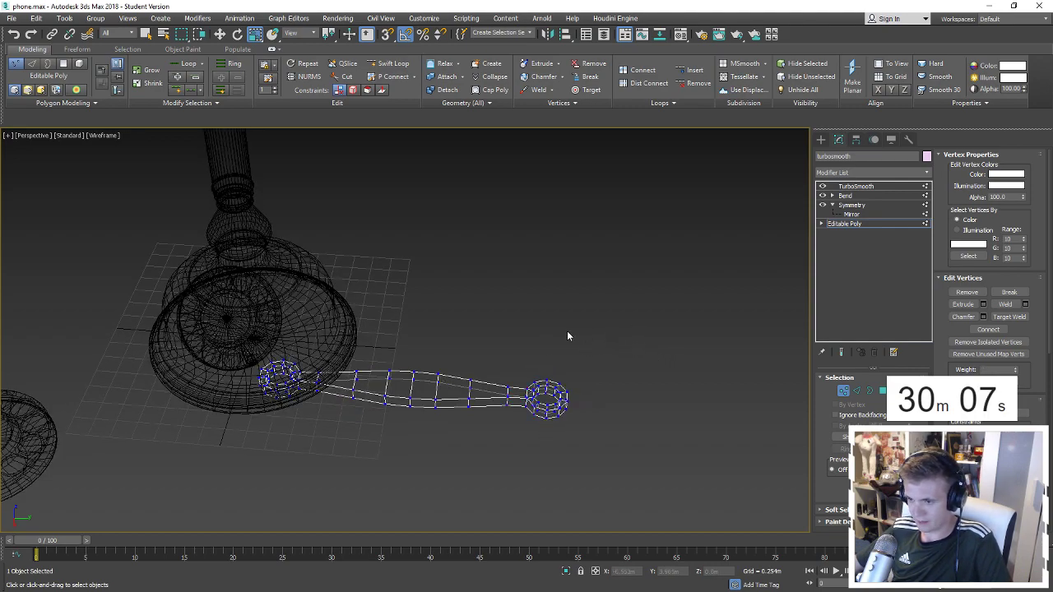
pyautogui.keyDown('alt'); pyautogui.moveTo(538, 347); pyautogui.dragTo(478, 366, button='middle'); pyautogui.keyUp('alt')
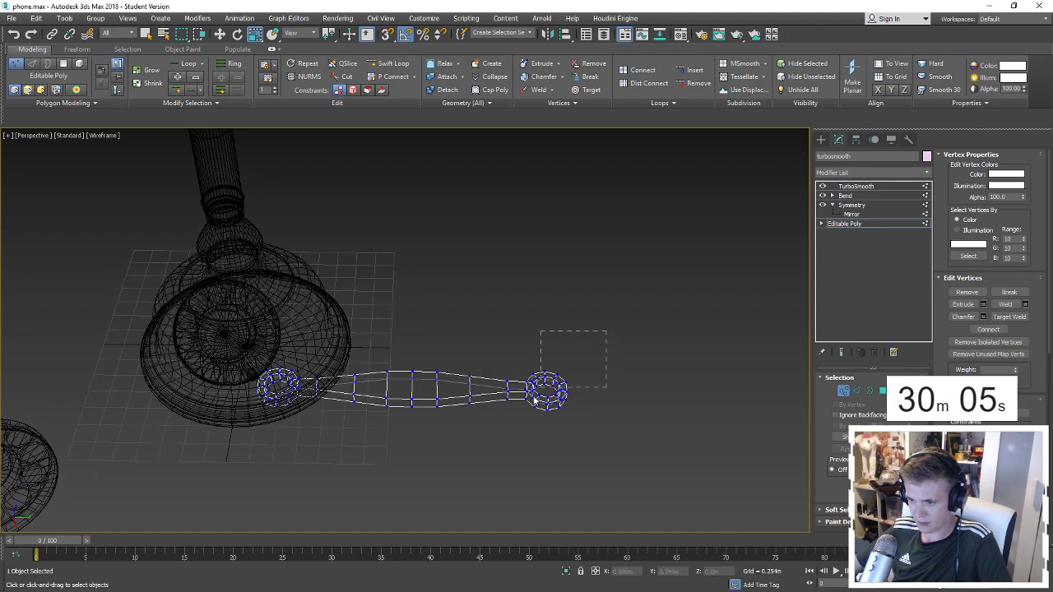
pyautogui.scroll(3, 428, 381)
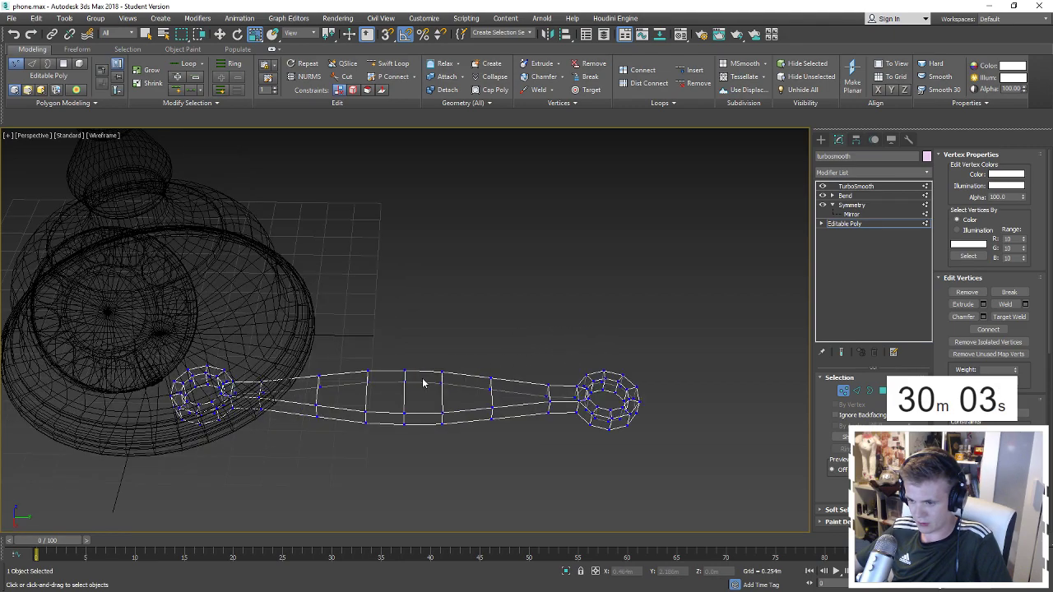
pyautogui.click(842, 391)
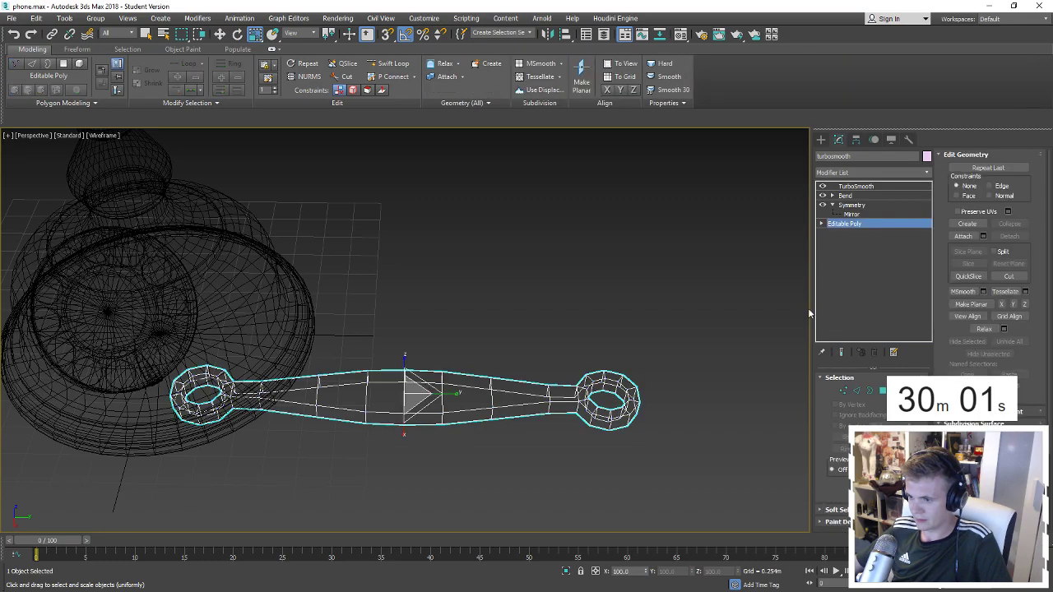
pyautogui.click(853, 186)
pyautogui.press('F3')
# Open and close the Material Editor, then reselect the arm's Editable Poly level.
pyautogui.moveTo(639, 268)
pyautogui.keyDown('alt'); pyautogui.mouseDown(button='middle')
pyautogui.moveTo(631, 226)
pyautogui.moveTo(574, 241)
pyautogui.moveTo(470, 398)
pyautogui.mouseUp(button='middle'); pyautogui.keyUp('alt')
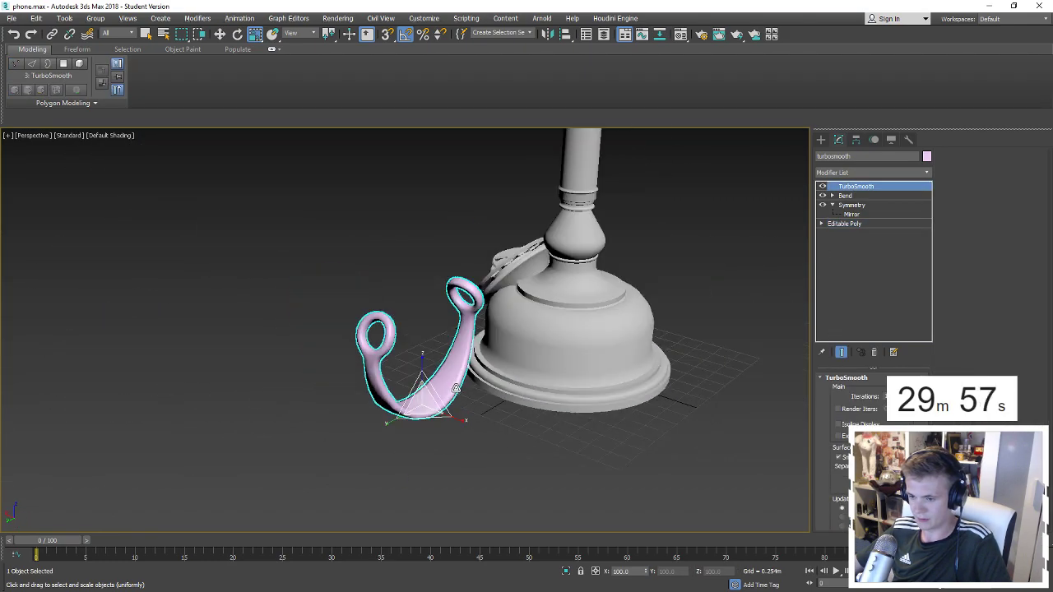
pyautogui.press('m')
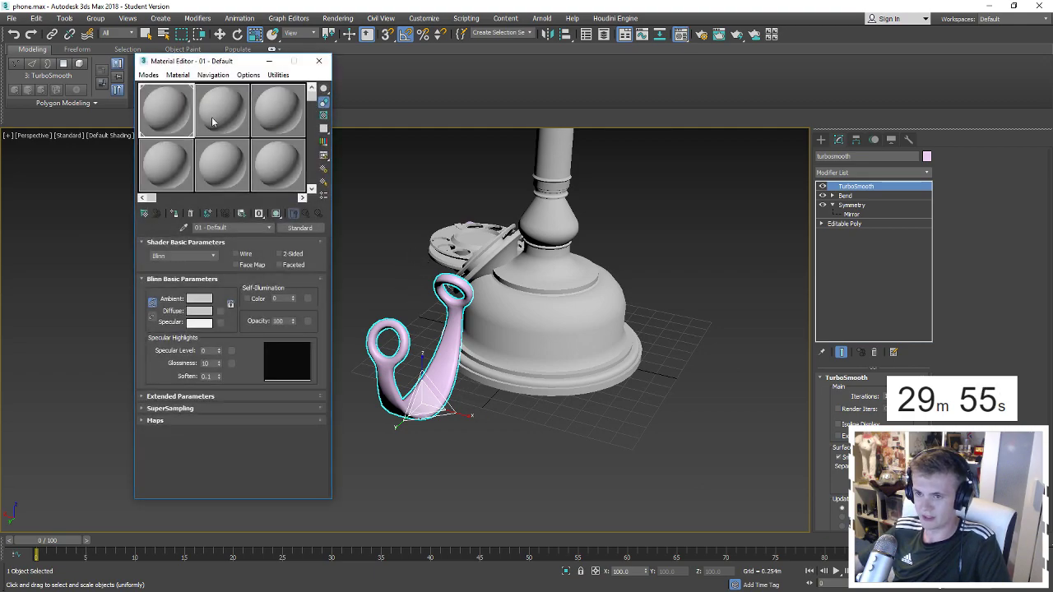
pyautogui.click(319, 62)
pyautogui.click(847, 223)
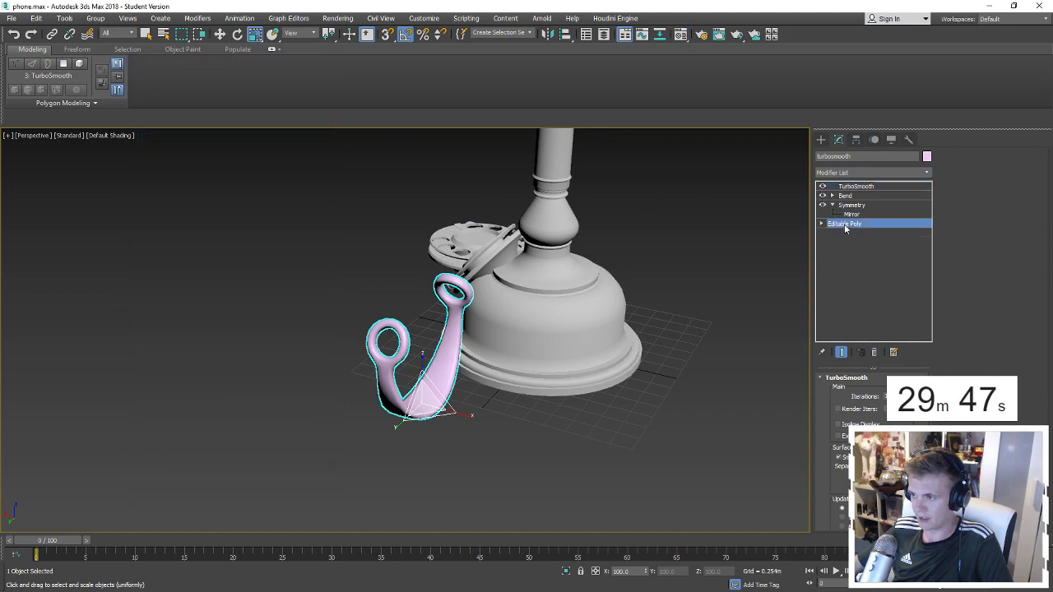
# Select the polygons of the end ring on the hook handle.
pyautogui.keyDown('alt'); pyautogui.moveTo(484, 359); pyautogui.dragTo(632, 451, button='middle'); pyautogui.keyUp('alt')
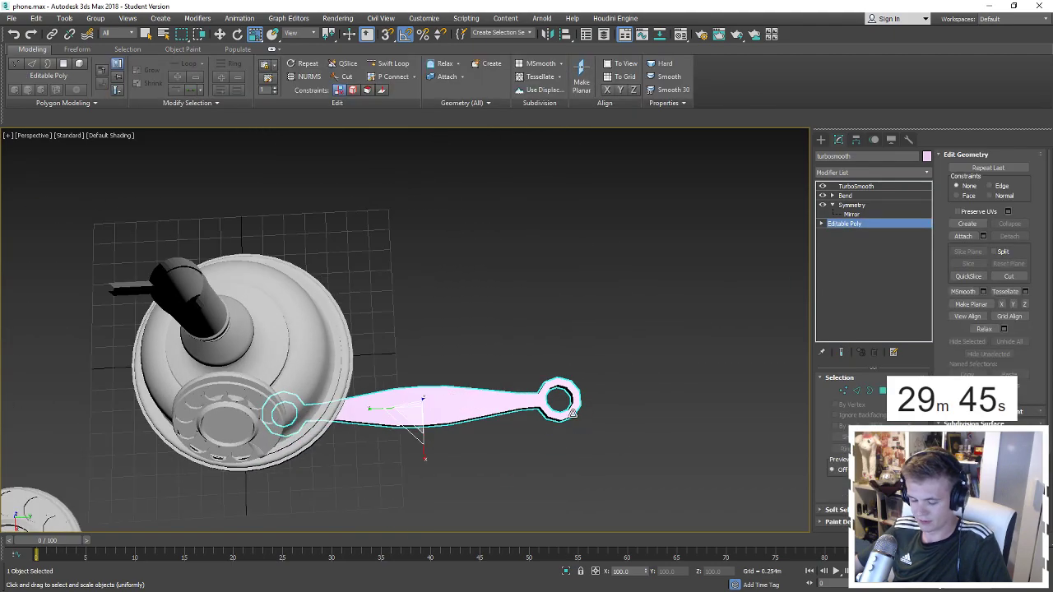
pyautogui.press('4')
pyautogui.moveTo(599, 359); pyautogui.dragTo(532, 455)
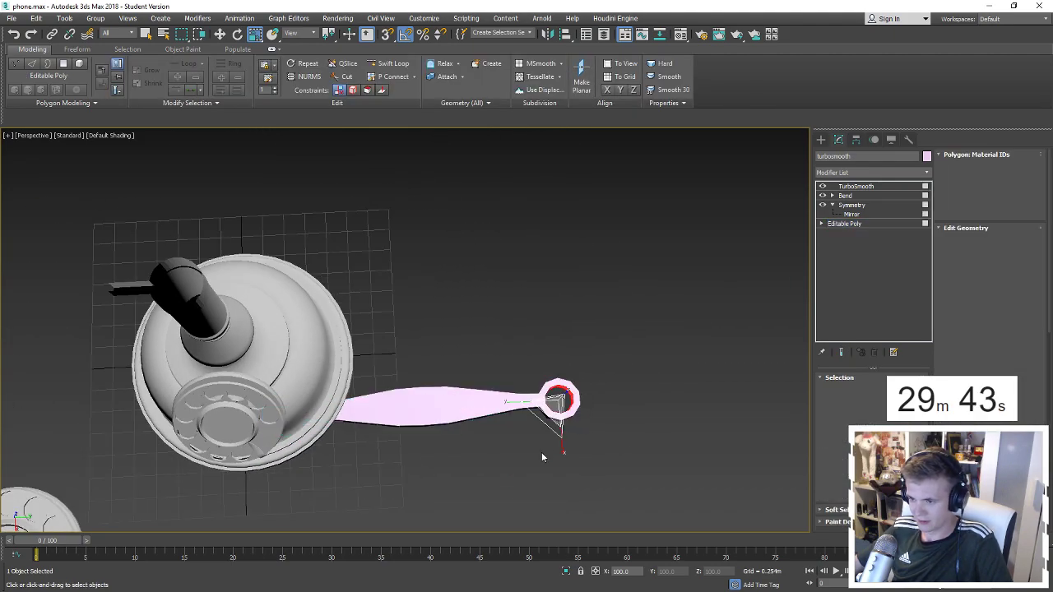
pyautogui.scroll(5, 547, 416)
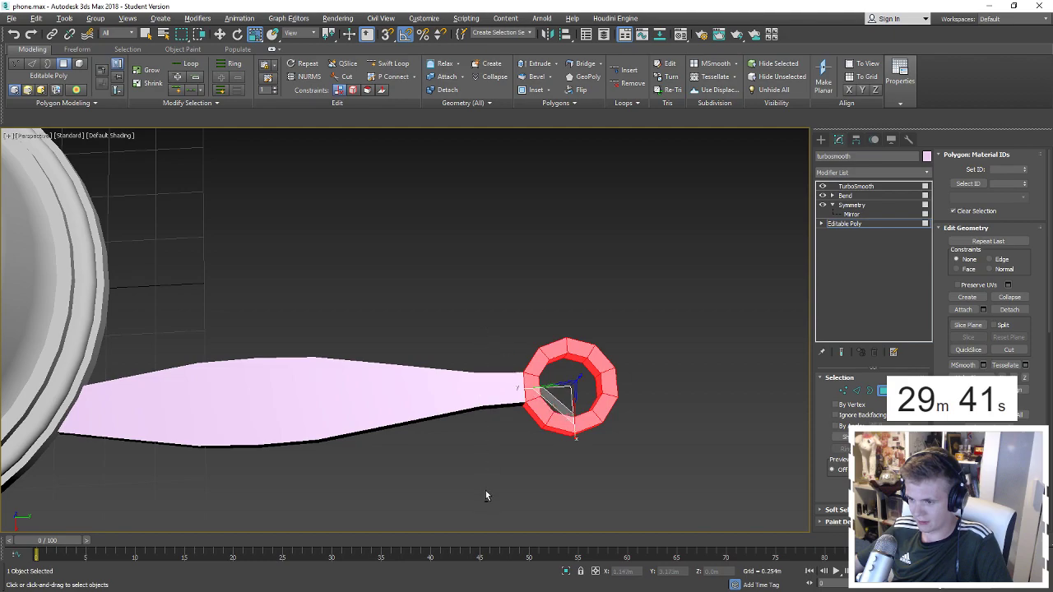
pyautogui.moveTo(557, 418)
pyautogui.keyDown('alt'); pyautogui.mouseDown(button='middle')
pyautogui.moveTo(545, 374)
pyautogui.moveTo(548, 325)
pyautogui.mouseUp(button='middle'); pyautogui.keyUp('alt')
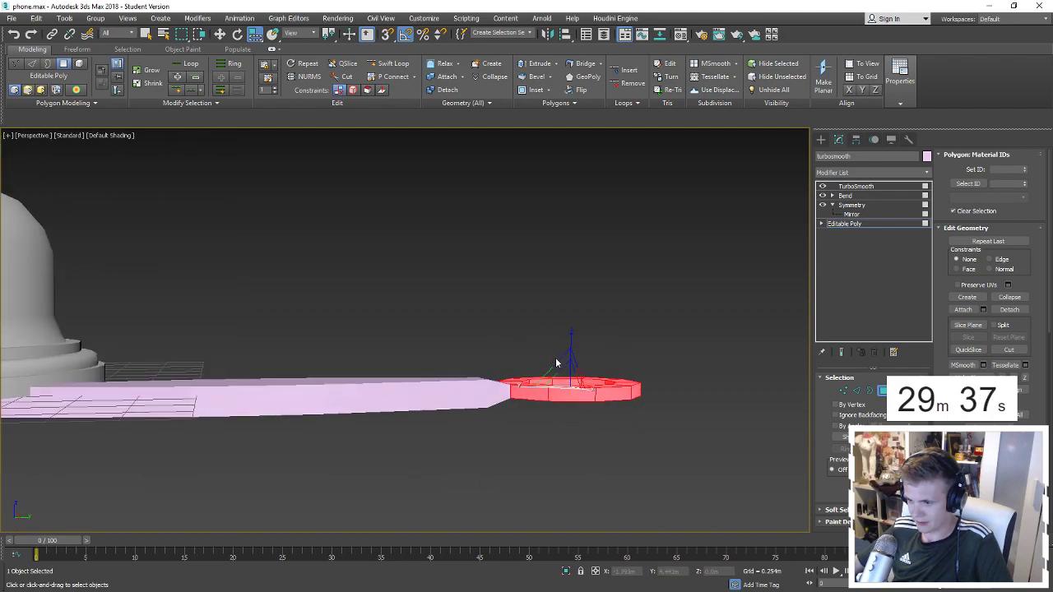
pyautogui.keyDown('alt'); pyautogui.moveTo(556, 363); pyautogui.dragTo(561, 408, button='middle'); pyautogui.keyUp('alt')
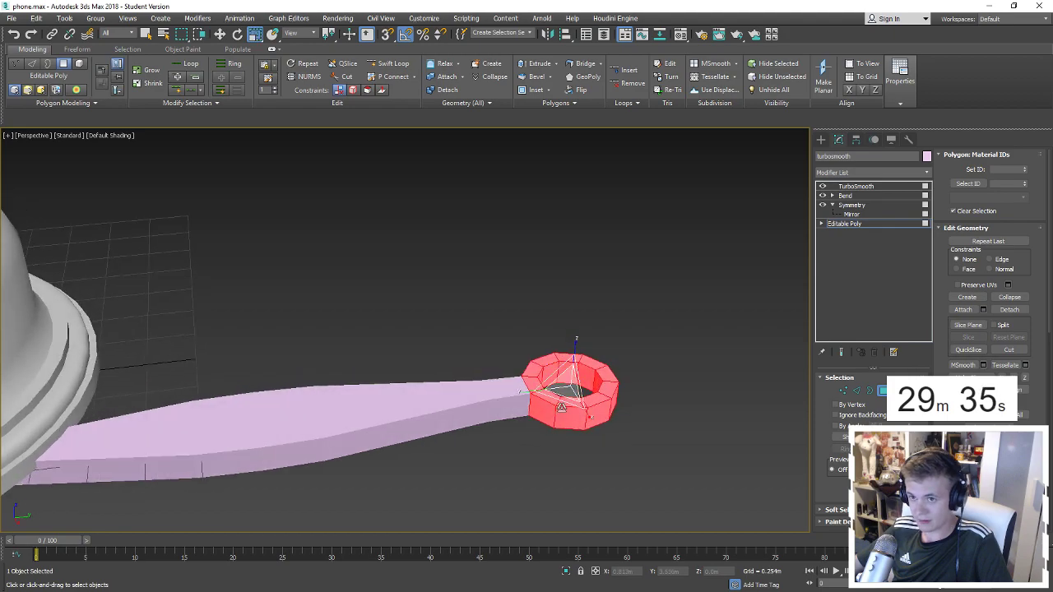
# Scale the end ring up and slide it slightly outward along Y.
pyautogui.press('r')
pyautogui.moveTo(571, 408); pyautogui.dragTo(564, 424)
pyautogui.press('F4')
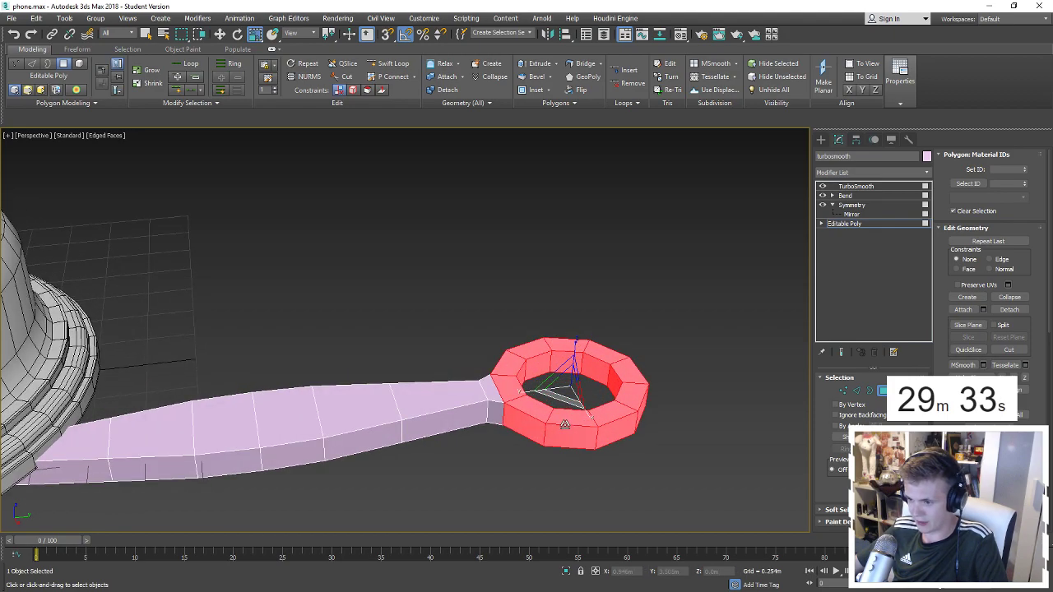
pyautogui.keyDown('alt'); pyautogui.moveTo(555, 422); pyautogui.dragTo(574, 398, button='middle'); pyautogui.keyUp('alt')
pyautogui.press('w')
pyautogui.moveTo(602, 389); pyautogui.dragTo(621, 393)
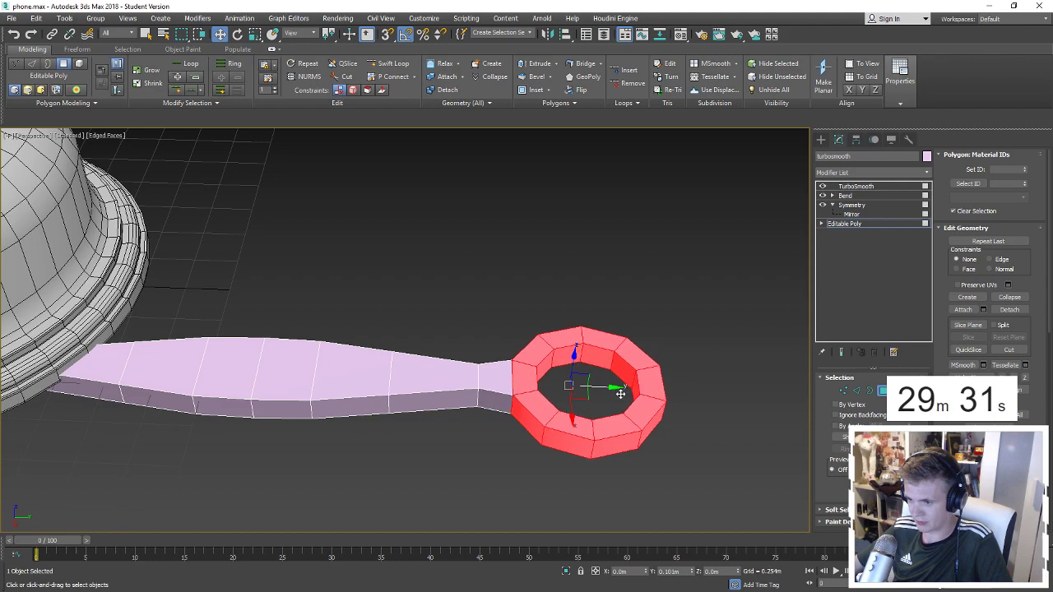
pyautogui.click(858, 225)
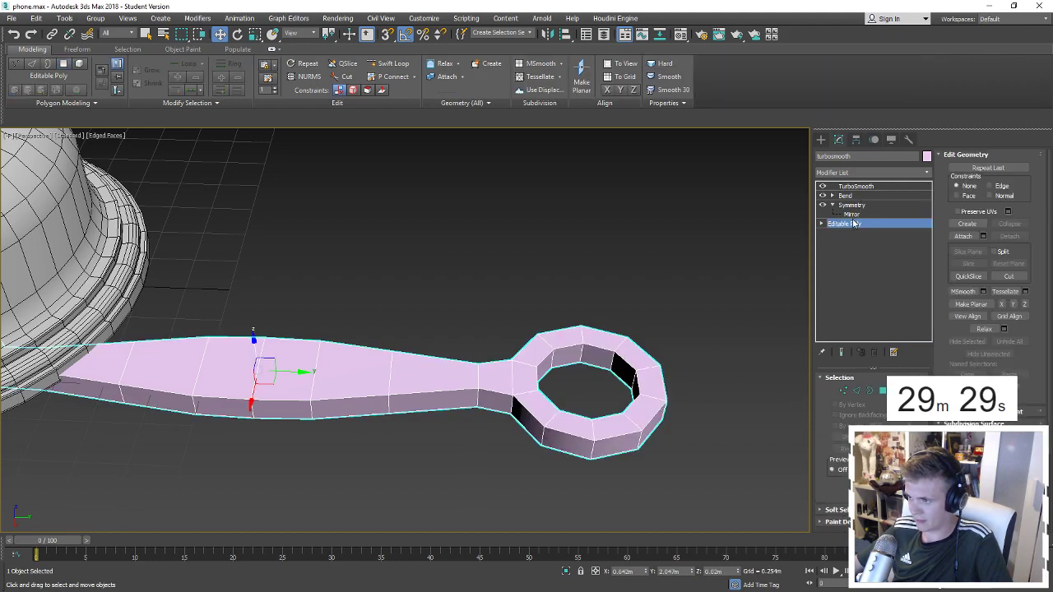
# Add a Symmetry modifier mirroring the handle across the Y axis.
pyautogui.click(858, 168)
pyautogui.write('sym')
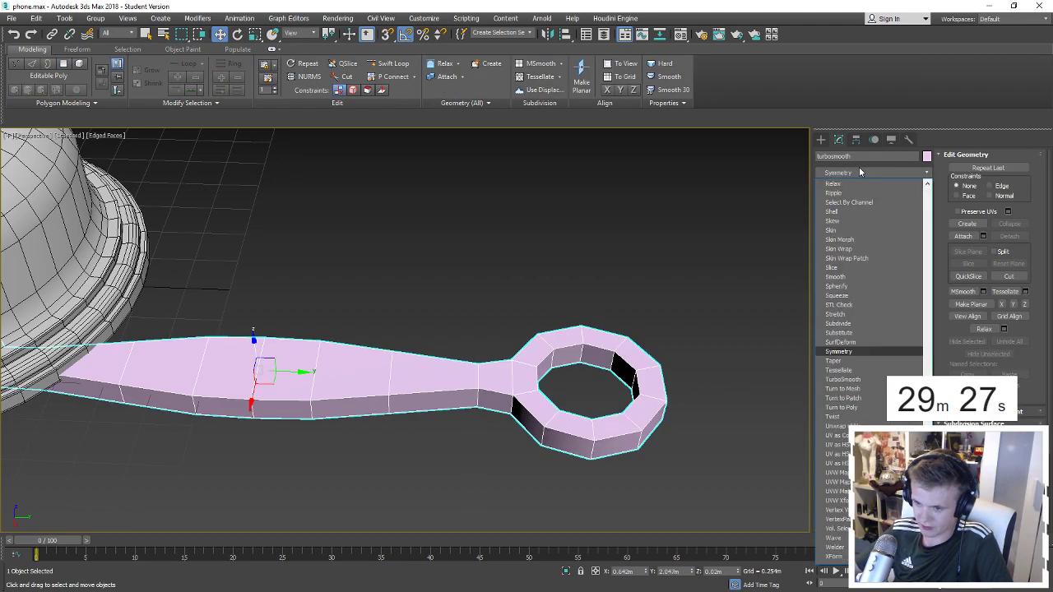
pyautogui.press('Return')
pyautogui.click(866, 399)
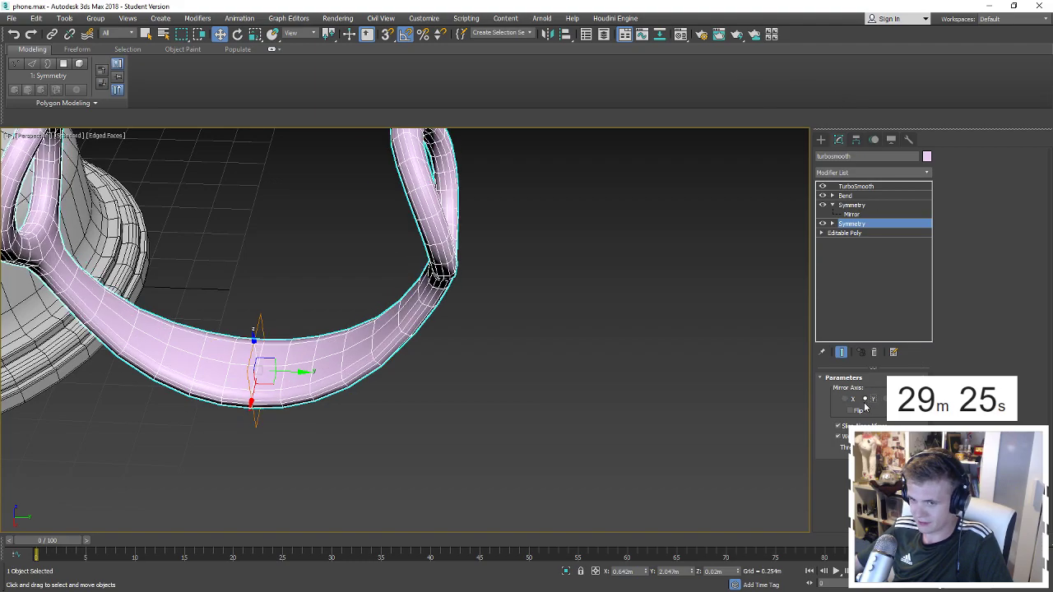
pyautogui.scroll(-2, 572, 327)
pyautogui.scroll(-3, 496, 321)
pyautogui.moveTo(496, 321)
pyautogui.keyDown('alt'); pyautogui.mouseDown(button='middle')
pyautogui.moveTo(439, 302)
pyautogui.moveTo(507, 316)
pyautogui.moveTo(758, 276)
pyautogui.mouseUp(button='middle'); pyautogui.keyUp('alt')
pyautogui.moveTo(639, 292)
pyautogui.keyDown('alt'); pyautogui.mouseDown(button='middle')
pyautogui.moveTo(688, 296)
pyautogui.moveTo(596, 314)
pyautogui.mouseUp(button='middle'); pyautogui.keyUp('alt')
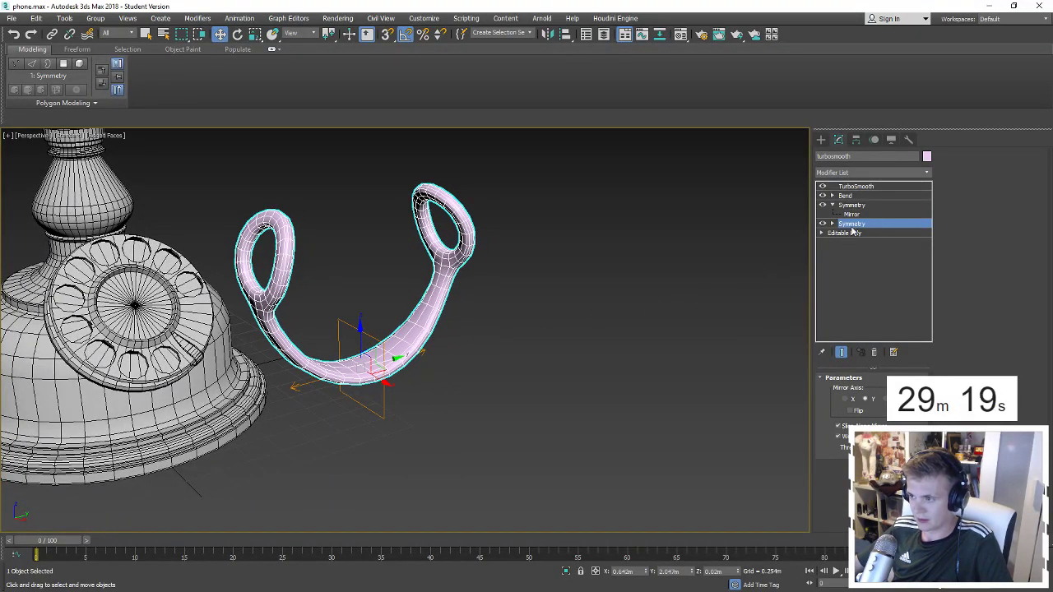
# With Show End Result on, scale both mirrored rings and their base narrower.
pyautogui.click(852, 233)
pyautogui.moveTo(641, 375)
pyautogui.keyDown('alt'); pyautogui.mouseDown(button='middle')
pyautogui.moveTo(665, 382)
pyautogui.moveTo(625, 324)
pyautogui.moveTo(755, 293)
pyautogui.mouseUp(button='middle'); pyautogui.keyUp('alt')
pyautogui.press('4')
pyautogui.click(841, 352)
pyautogui.moveTo(575, 370)
pyautogui.keyDown('alt'); pyautogui.mouseDown(button='middle')
pyautogui.moveTo(470, 366)
pyautogui.moveTo(689, 348)
pyautogui.mouseUp(button='middle'); pyautogui.keyUp('alt')
pyautogui.press('r')
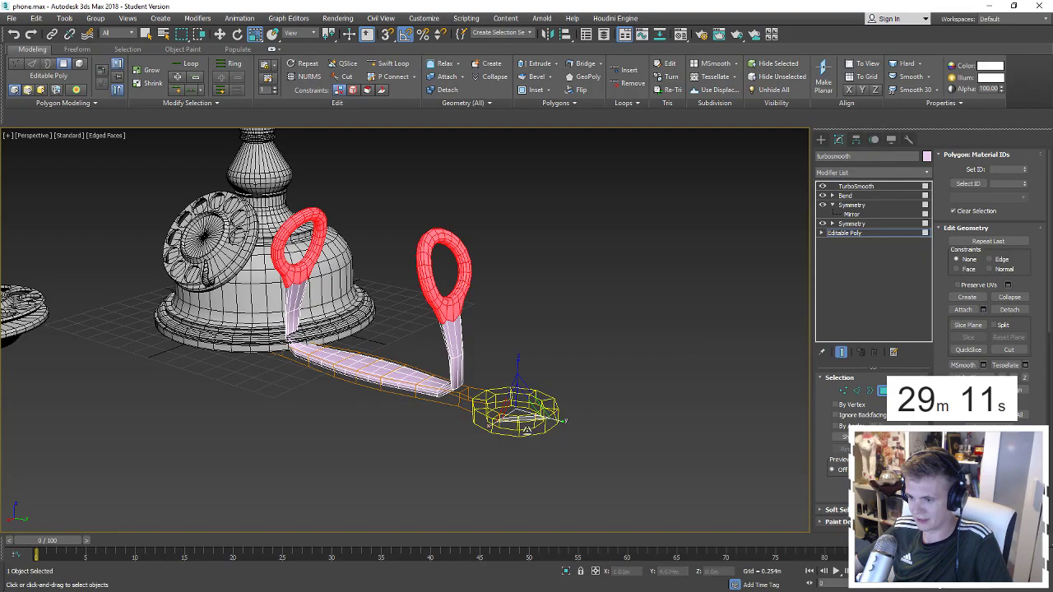
pyautogui.moveTo(520, 420); pyautogui.dragTo(514, 444)
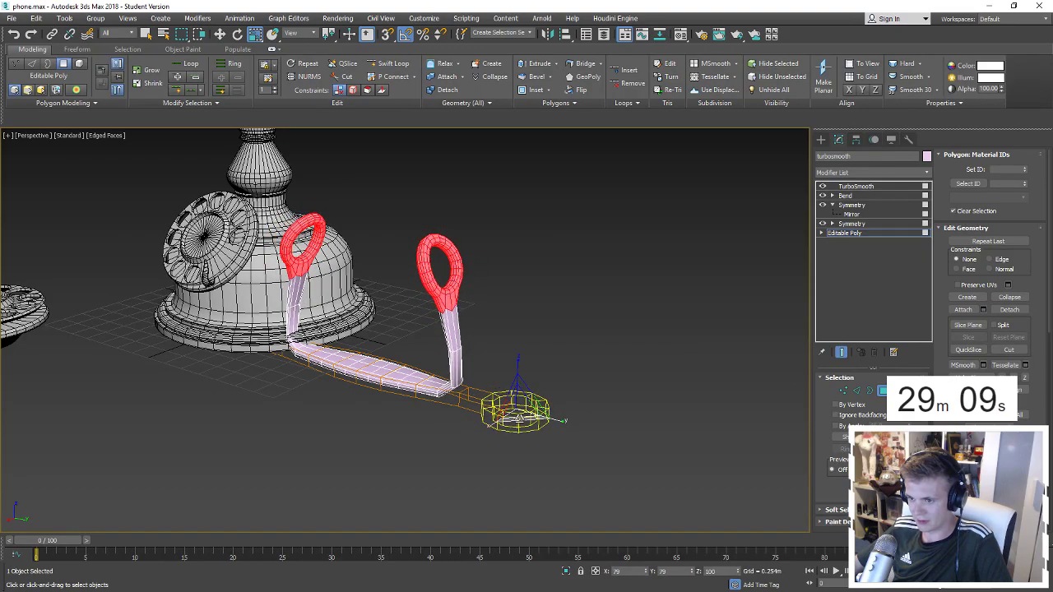
pyautogui.click(876, 392)
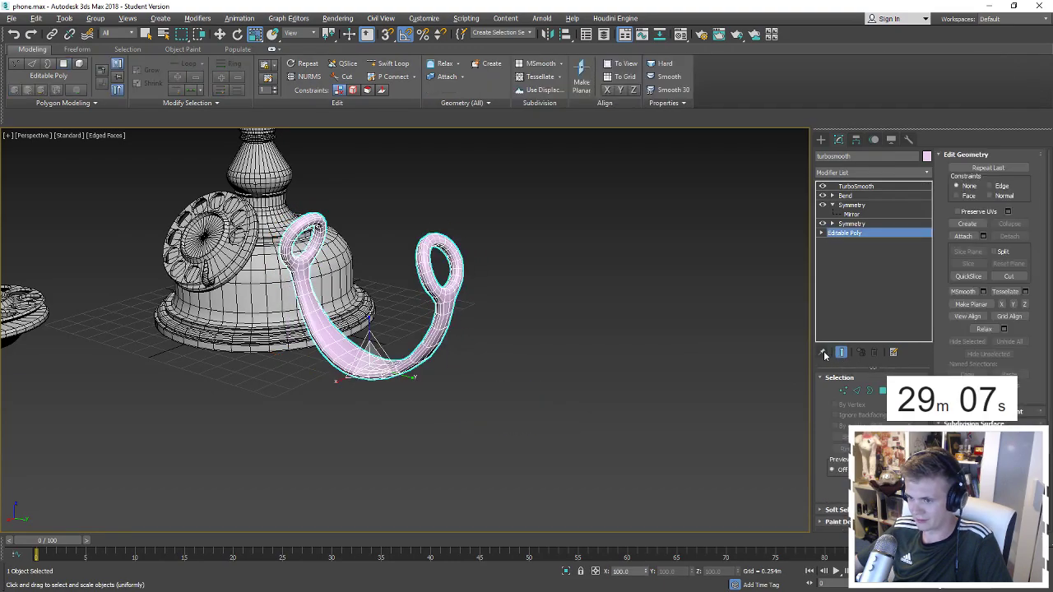
pyautogui.keyDown('alt'); pyautogui.moveTo(461, 328); pyautogui.dragTo(577, 325, button='middle'); pyautogui.keyUp('alt')
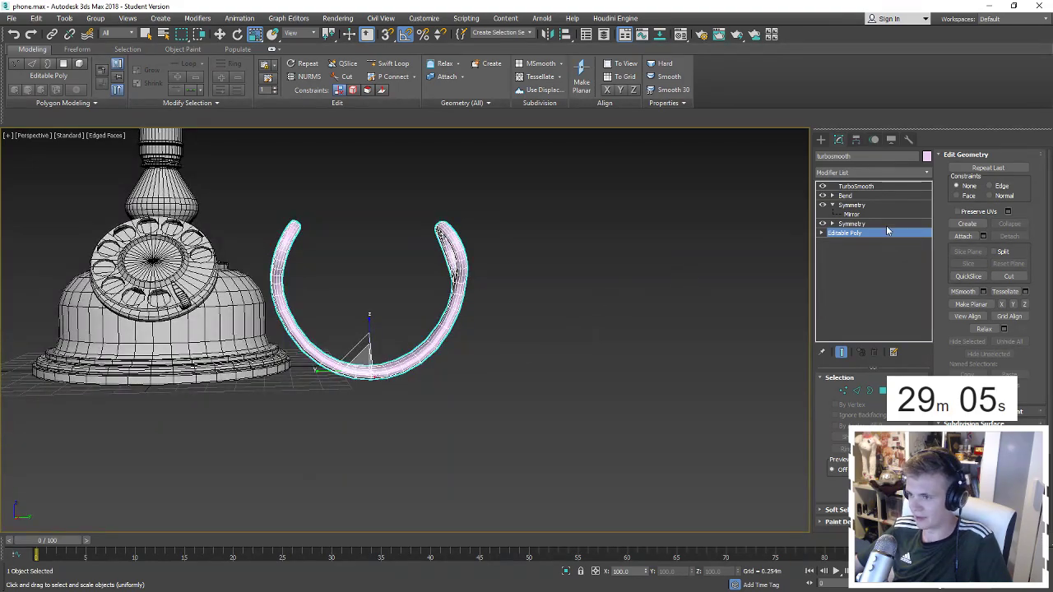
# Lower the upper Symmetry's mirror plane along Z and check the smoothed hook.
pyautogui.click(852, 205)
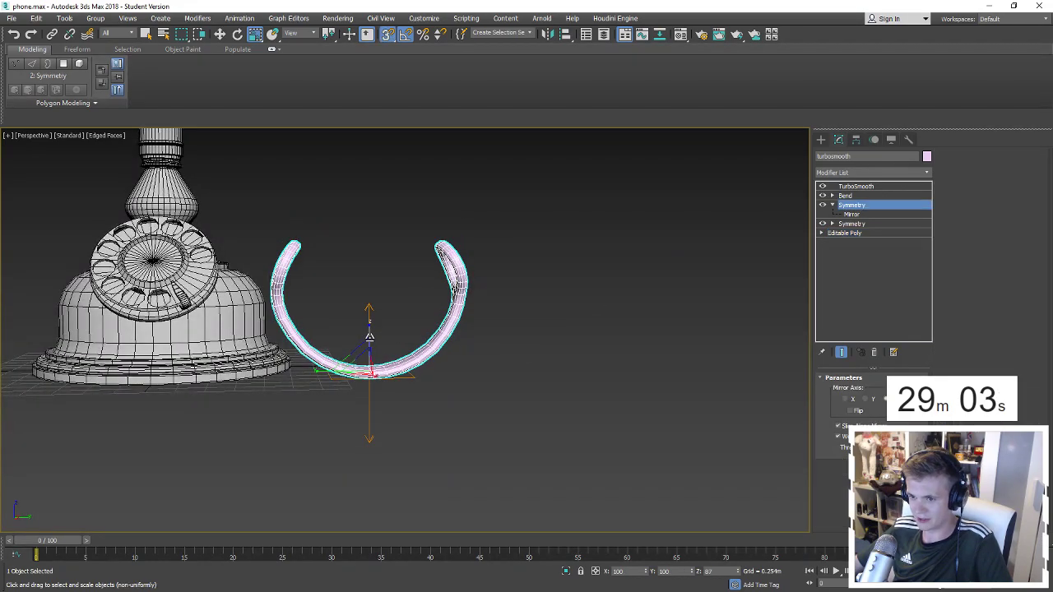
pyautogui.moveTo(369, 341)
pyautogui.mouseDown()
pyautogui.moveTo(365, 325)
pyautogui.moveTo(383, 327)
pyautogui.mouseUp()
pyautogui.moveTo(383, 327)
pyautogui.keyDown('alt'); pyautogui.mouseDown(button='middle')
pyautogui.moveTo(425, 345)
pyautogui.moveTo(381, 341)
pyautogui.mouseUp(button='middle'); pyautogui.keyUp('alt')
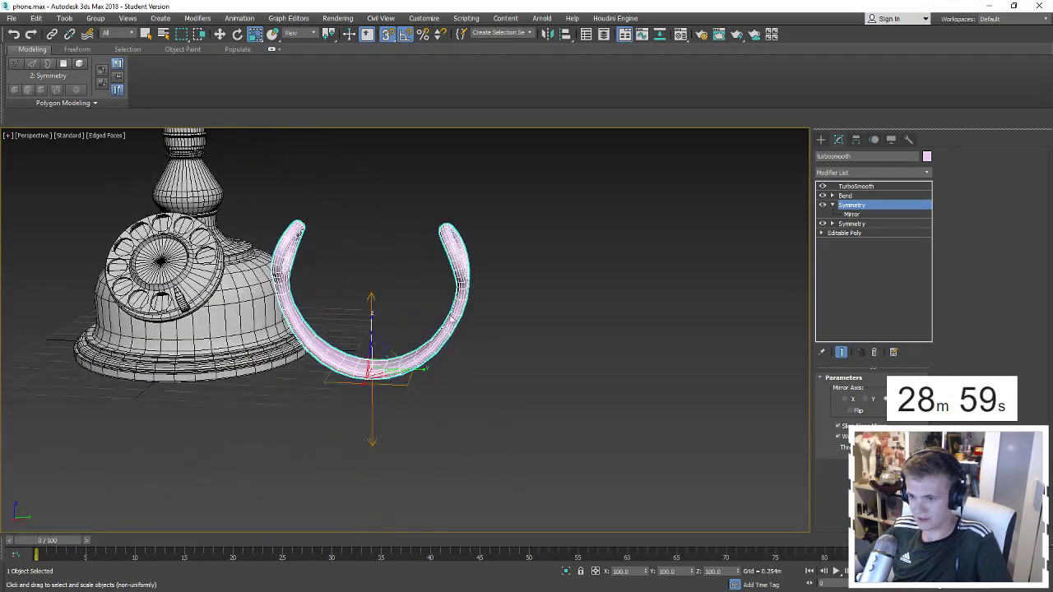
pyautogui.click(840, 352)
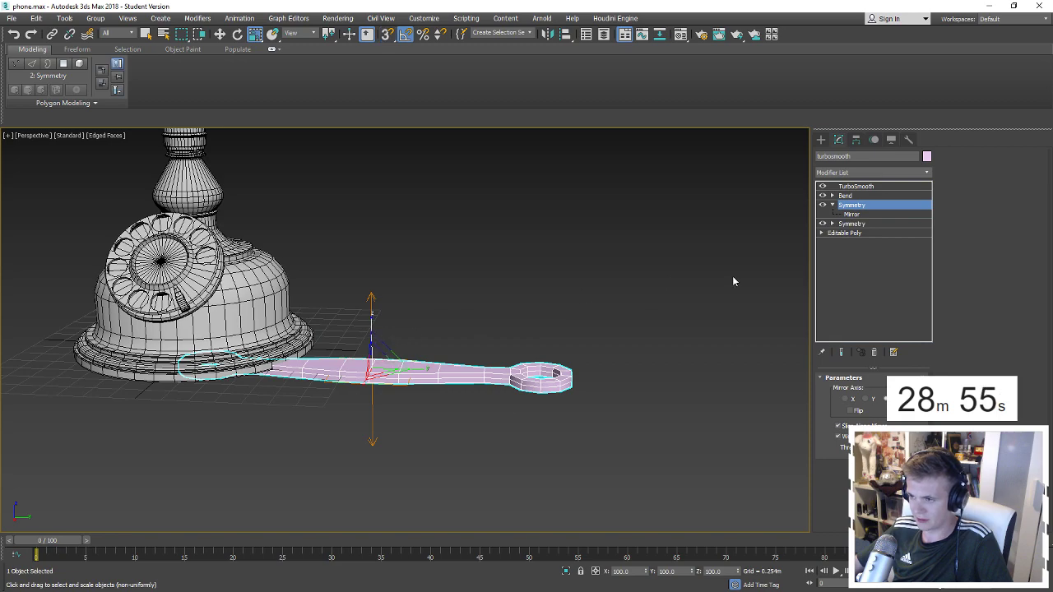
pyautogui.click(848, 214)
pyautogui.press('w')
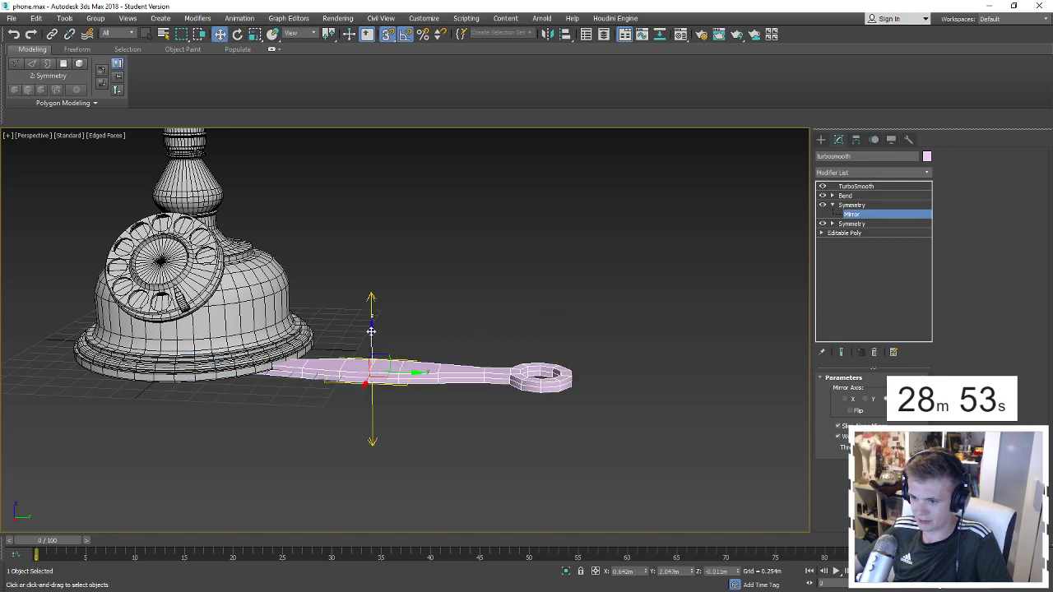
pyautogui.moveTo(370, 332)
pyautogui.mouseDown()
pyautogui.moveTo(375, 359)
pyautogui.moveTo(373, 336)
pyautogui.mouseUp()
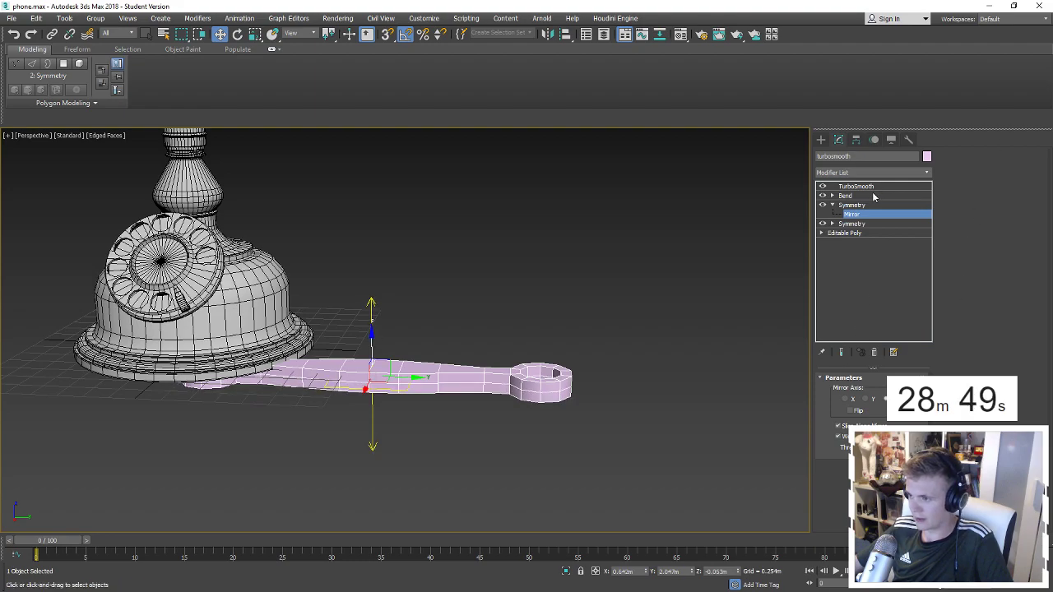
pyautogui.click(870, 188)
# Raise the upper Symmetry's mirror plane slightly so the hook's lower half thins.
pyautogui.click(698, 230)
pyautogui.moveTo(656, 240)
pyautogui.keyDown('alt'); pyautogui.mouseDown(button='middle')
pyautogui.moveTo(535, 261)
pyautogui.moveTo(642, 260)
pyautogui.mouseUp(button='middle'); pyautogui.keyUp('alt')
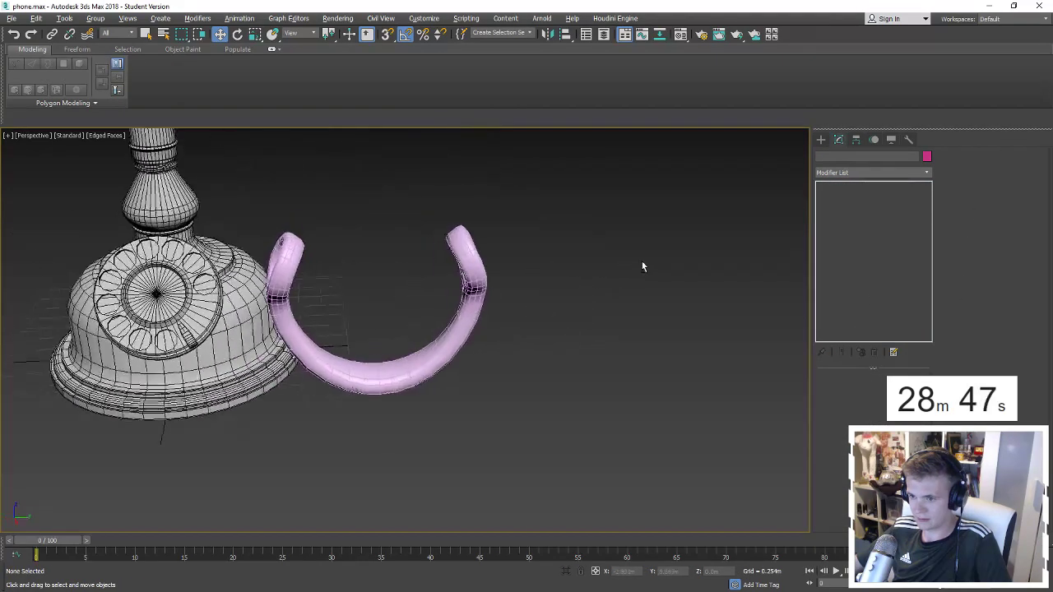
pyautogui.click(473, 263)
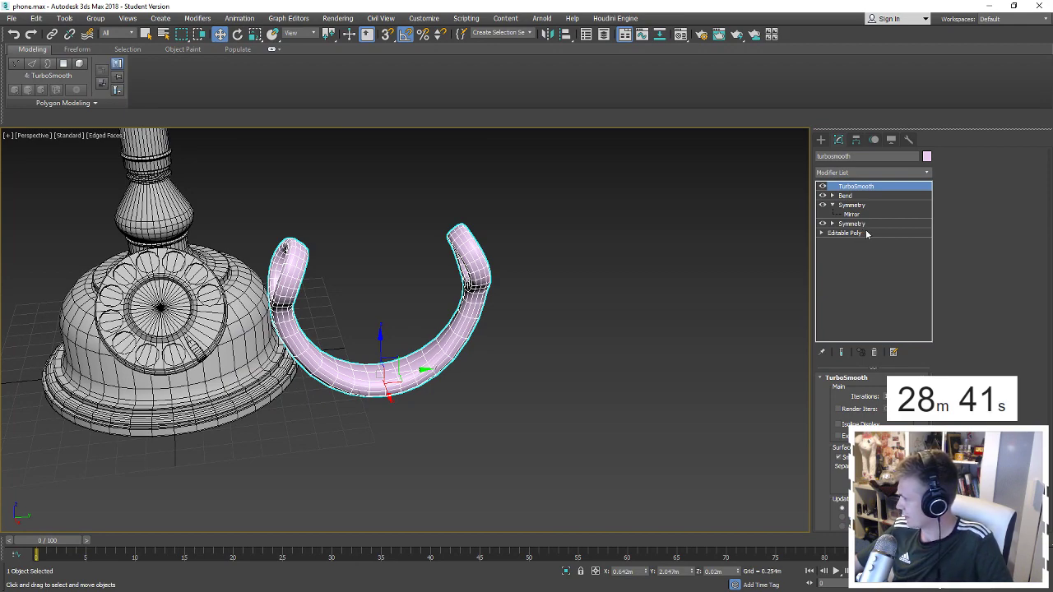
pyautogui.click(851, 224)
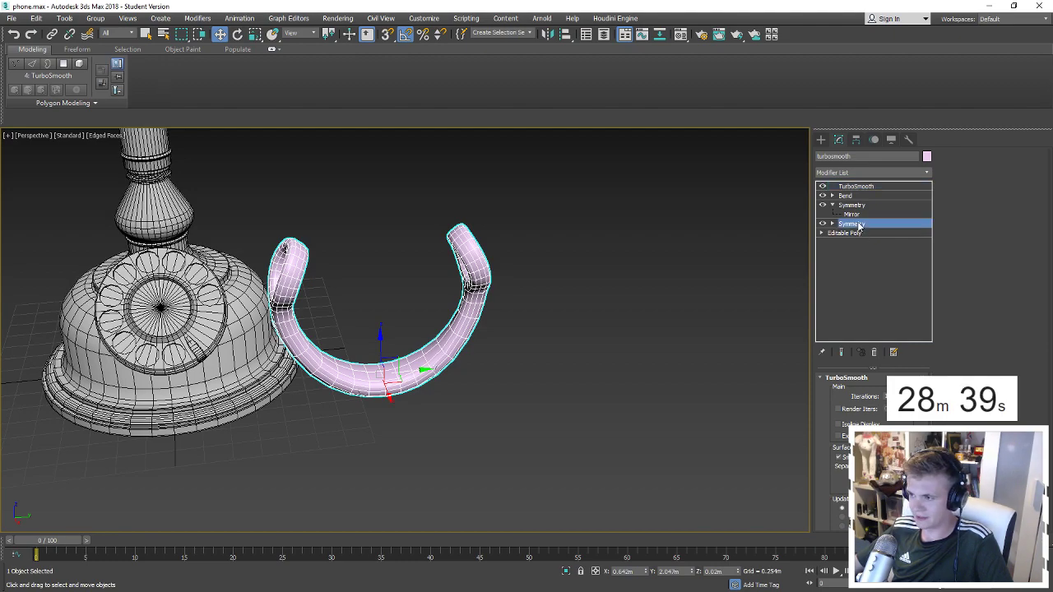
pyautogui.click(851, 205)
pyautogui.keyDown('alt'); pyautogui.moveTo(773, 272); pyautogui.dragTo(786, 223, button='middle'); pyautogui.keyUp('alt')
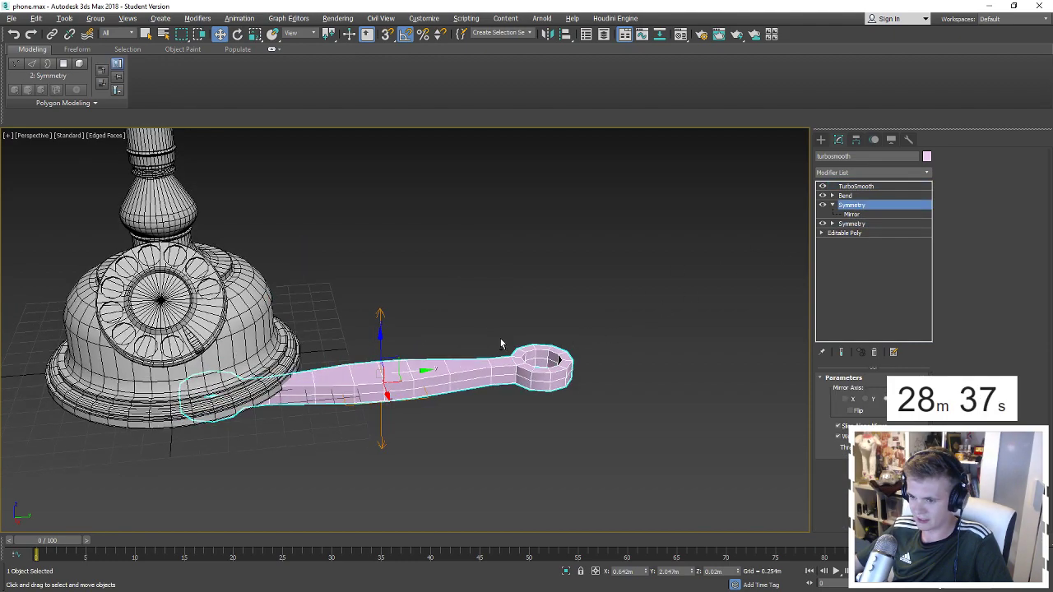
pyautogui.click(851, 214)
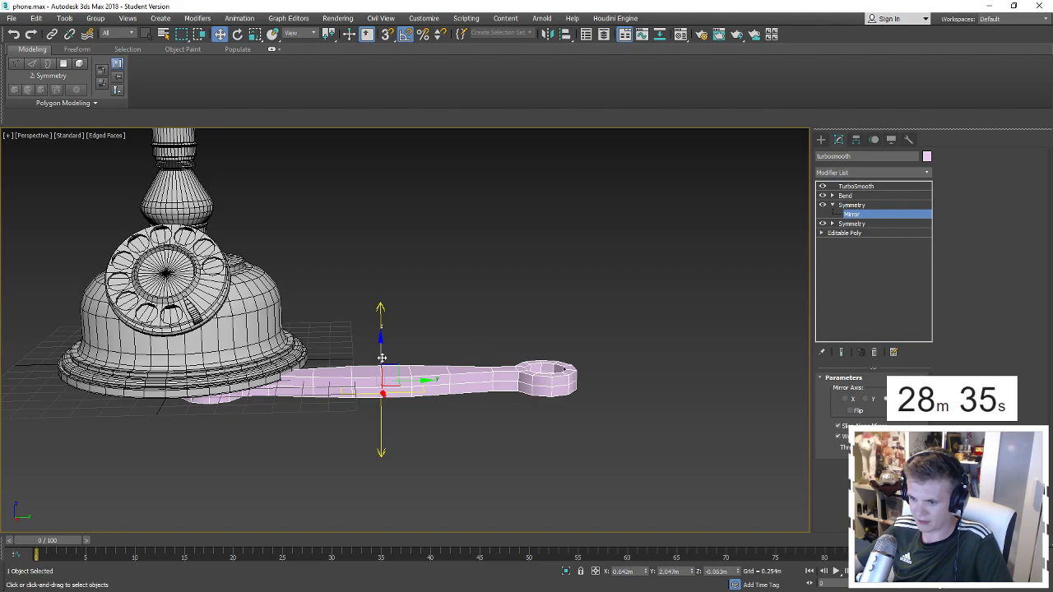
pyautogui.moveTo(382, 357); pyautogui.dragTo(382, 352)
pyautogui.click(856, 187)
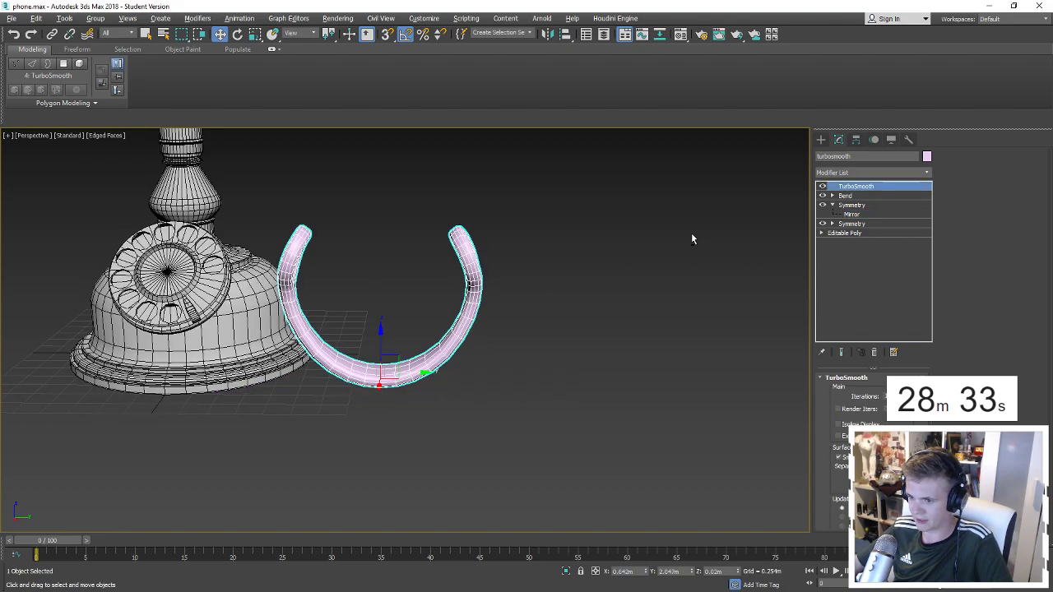
pyautogui.keyDown('alt'); pyautogui.moveTo(691, 233); pyautogui.dragTo(430, 373, button='middle'); pyautogui.keyUp('alt')
# Convert the hook to a single Editable Poly.
pyautogui.rightClick(430, 372)
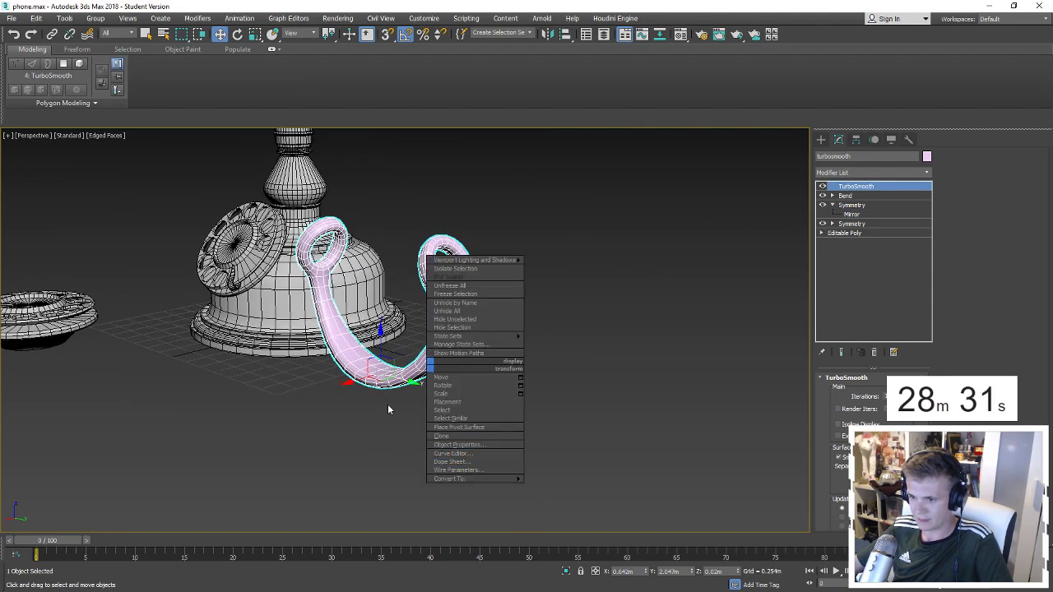
pyautogui.keyDown('alt'); pyautogui.moveTo(387, 403); pyautogui.dragTo(382, 366, button='middle'); pyautogui.keyUp('alt')
pyautogui.rightClick(382, 366)
pyautogui.moveTo(428, 476)
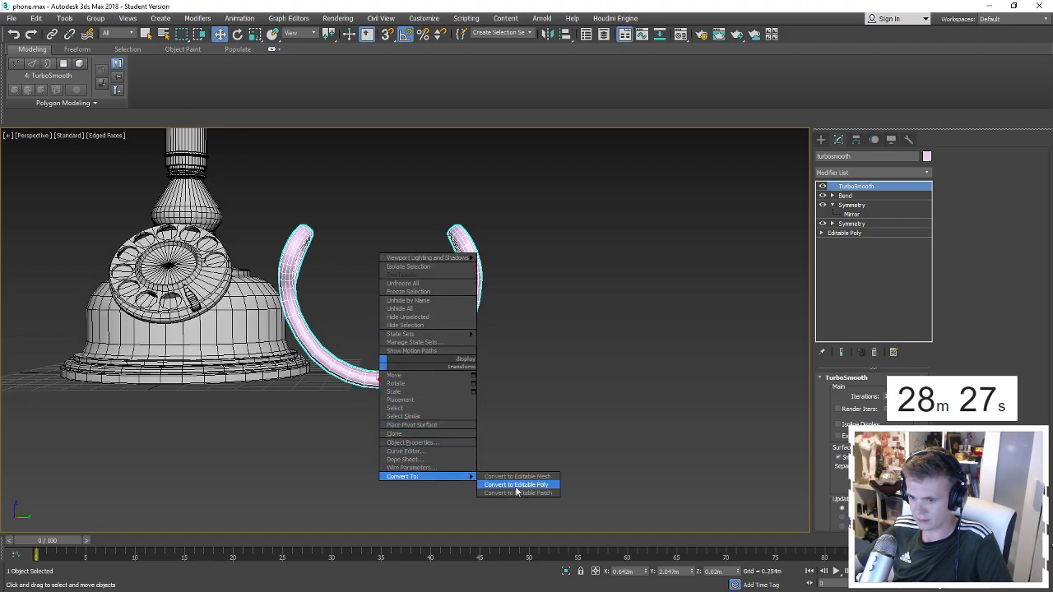
pyautogui.click(516, 485)
# Shrink the hook and rotate it 95° around Y.
pyautogui.moveTo(336, 347)
pyautogui.keyDown('alt'); pyautogui.mouseDown(button='middle')
pyautogui.moveTo(515, 401)
pyautogui.moveTo(517, 443)
pyautogui.mouseUp(button='middle'); pyautogui.keyUp('alt')
pyautogui.scroll(-5, 516, 401)
pyautogui.press('r')
pyautogui.moveTo(533, 405); pyautogui.dragTo(542, 427)
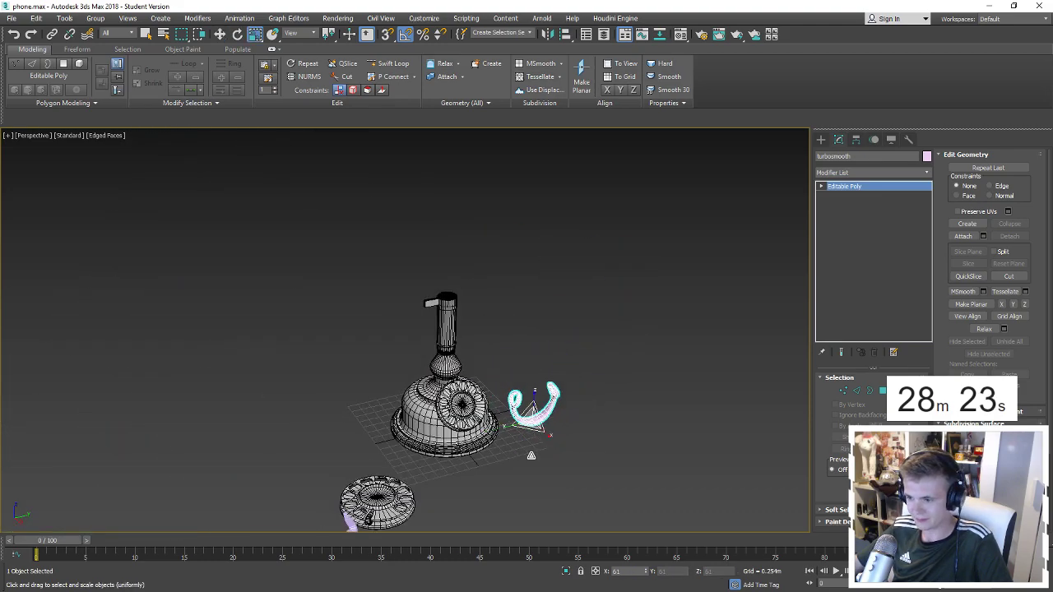
pyautogui.press('e')
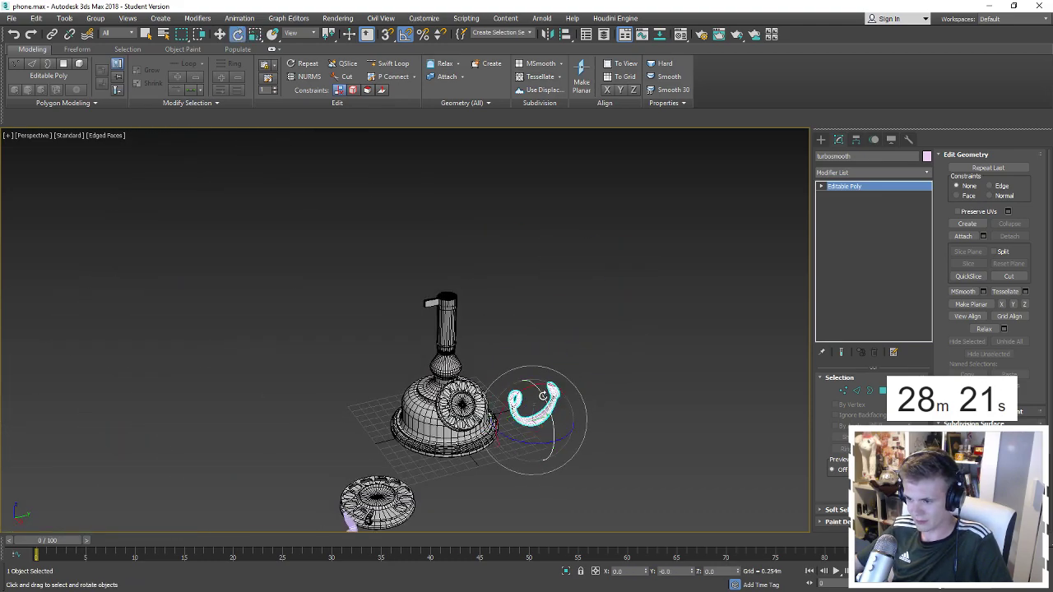
pyautogui.moveTo(542, 391)
pyautogui.mouseDown()
pyautogui.moveTo(562, 439)
pyautogui.moveTo(506, 451)
pyautogui.mouseUp()
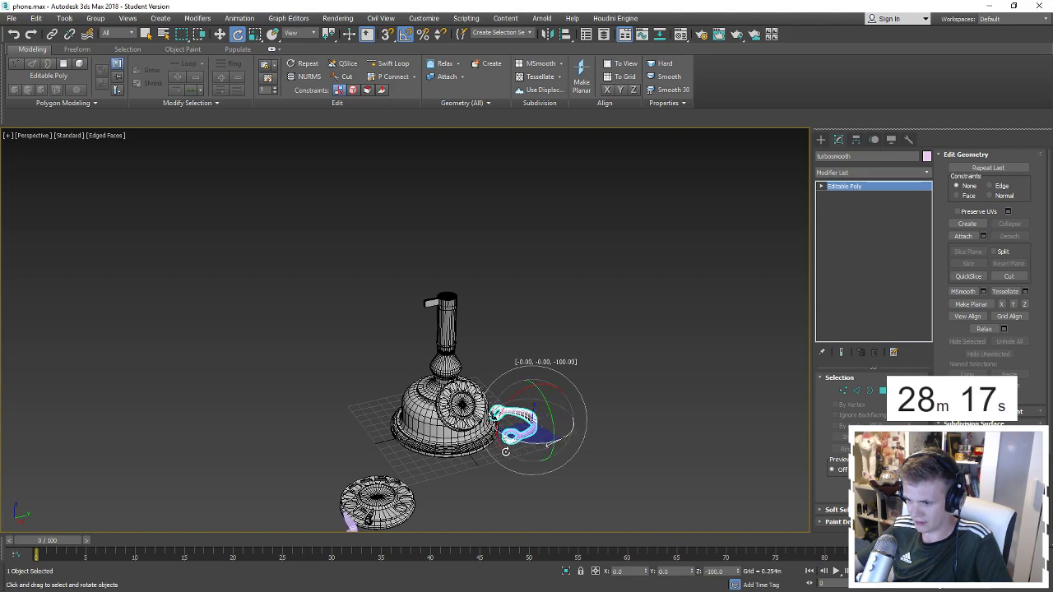
# Move the hook up onto the telephone body.
pyautogui.press('w')
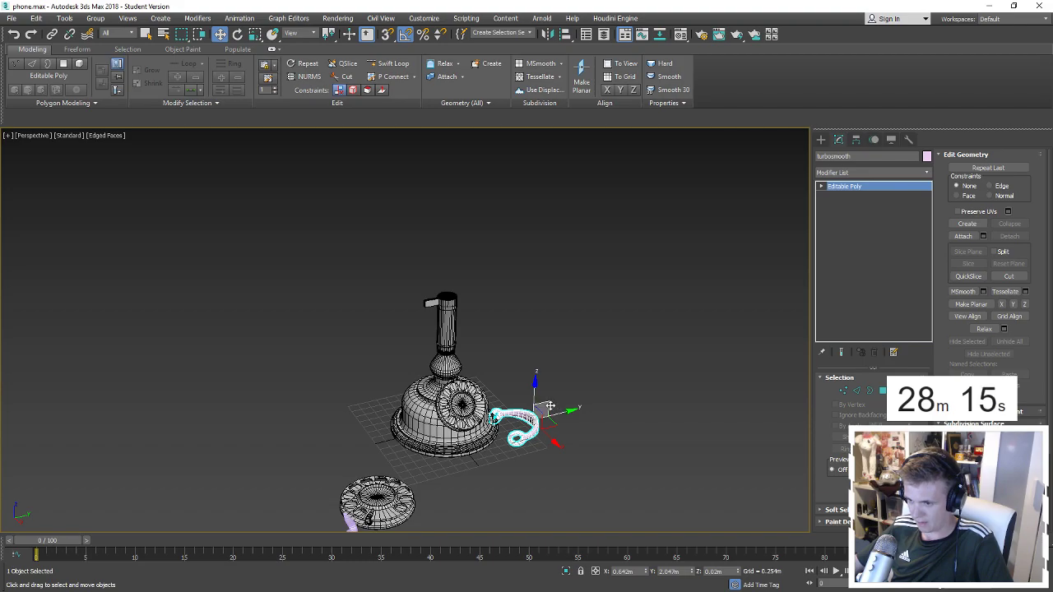
pyautogui.moveTo(549, 406); pyautogui.dragTo(429, 302)
pyautogui.keyDown('alt'); pyautogui.moveTo(444, 312); pyautogui.dragTo(486, 345, button='middle'); pyautogui.keyUp('alt')
pyautogui.press('r')
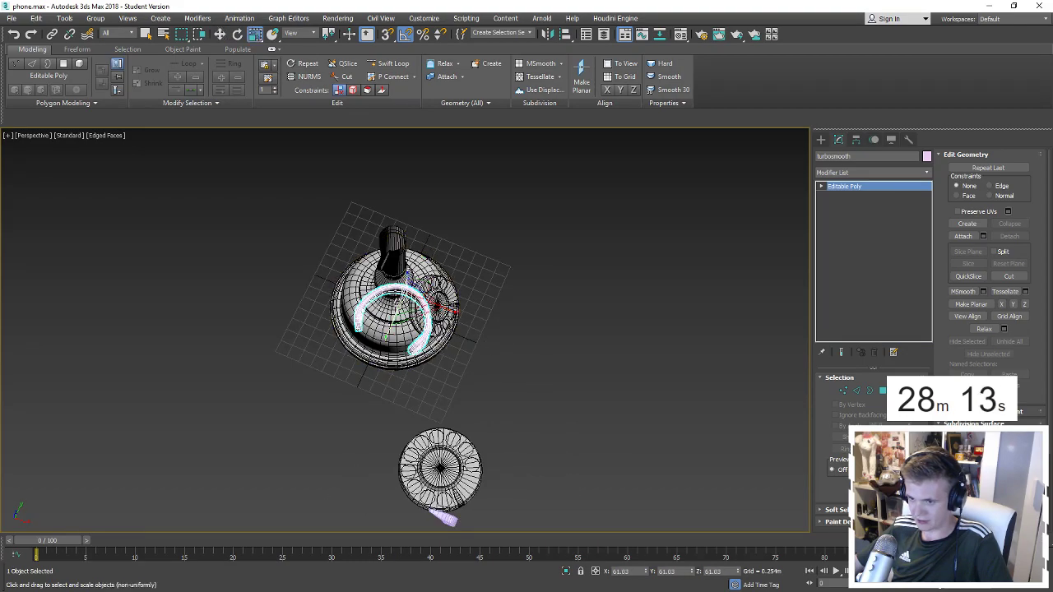
pyautogui.scroll(5, 395, 313)
pyautogui.keyDown('alt'); pyautogui.moveTo(395, 313); pyautogui.dragTo(465, 290, button='middle'); pyautogui.keyUp('alt')
# Snap the hook onto the top of the tall stem.
pyautogui.press('w')
pyautogui.press('s')
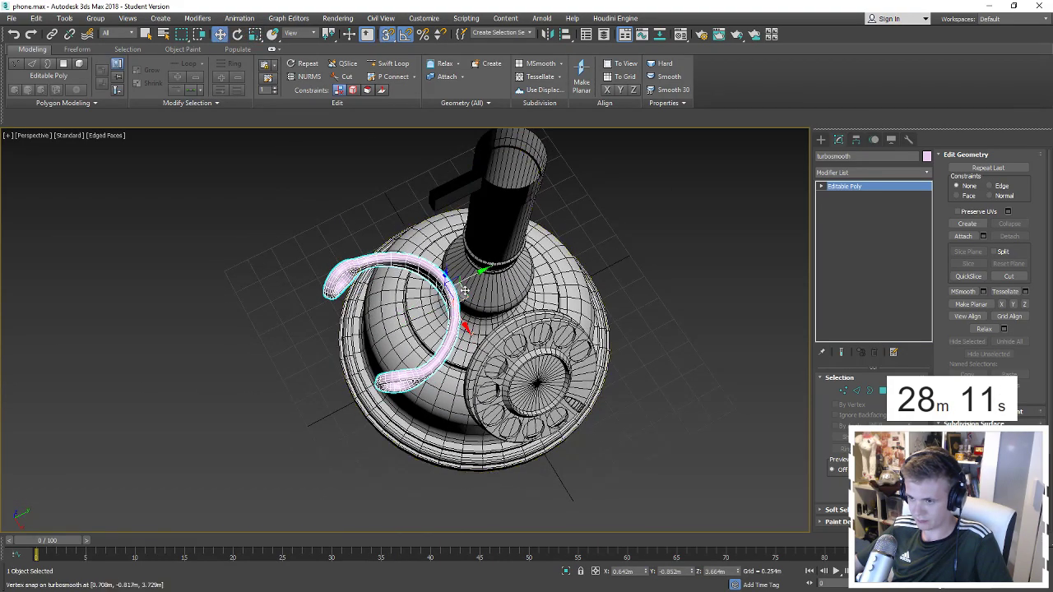
pyautogui.moveTo(465, 290); pyautogui.dragTo(440, 201)
pyautogui.moveTo(477, 161)
pyautogui.keyDown('alt'); pyautogui.mouseDown(button='middle')
pyautogui.moveTo(471, 137)
pyautogui.moveTo(333, 198)
pyautogui.mouseUp(button='middle'); pyautogui.keyUp('alt')
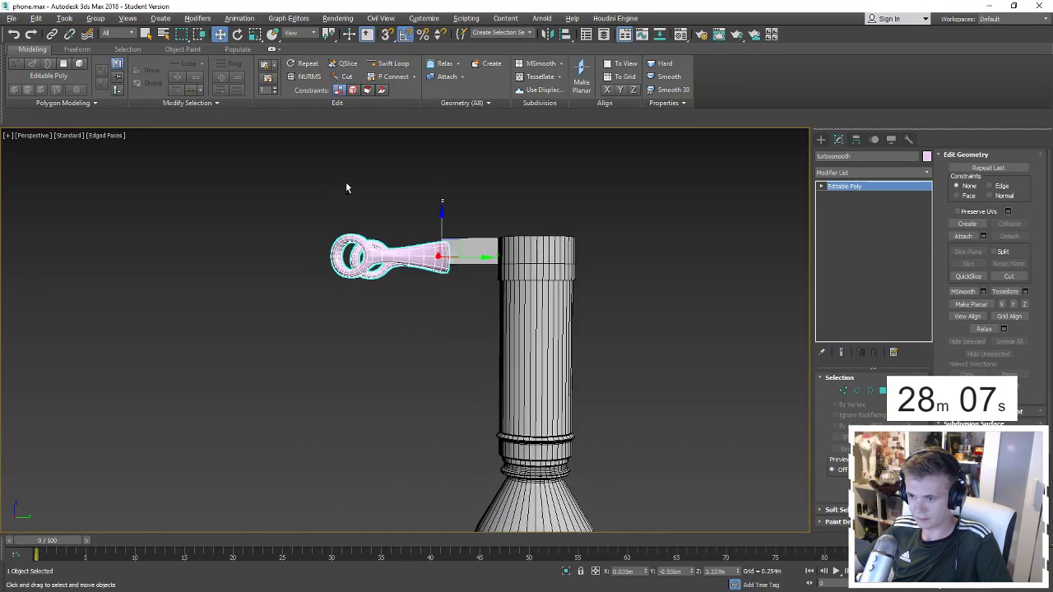
pyautogui.scroll(5, 391, 224)
pyautogui.moveTo(391, 224)
pyautogui.keyDown('alt'); pyautogui.mouseDown(button='middle')
pyautogui.moveTo(338, 307)
pyautogui.moveTo(411, 318)
pyautogui.mouseUp(button='middle'); pyautogui.keyUp('alt')
pyautogui.press('2')
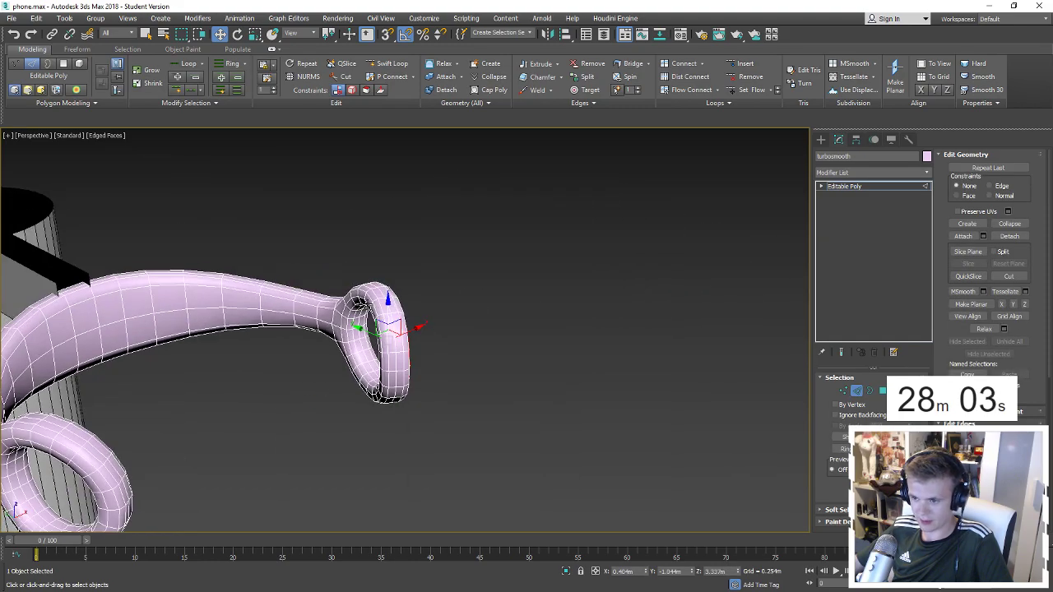
# Try selecting edge loops on the hook's ring, then clear the selection.
pyautogui.click(362, 305)
pyautogui.moveTo(342, 305)
pyautogui.keyDown('alt'); pyautogui.mouseDown(button='middle')
pyautogui.moveTo(206, 297)
pyautogui.moveTo(255, 343)
pyautogui.mouseUp(button='middle'); pyautogui.keyUp('alt')
pyautogui.click(206, 297)
pyautogui.hotkey('ctrl', 'z')
pyautogui.scroll(2, 254, 342)
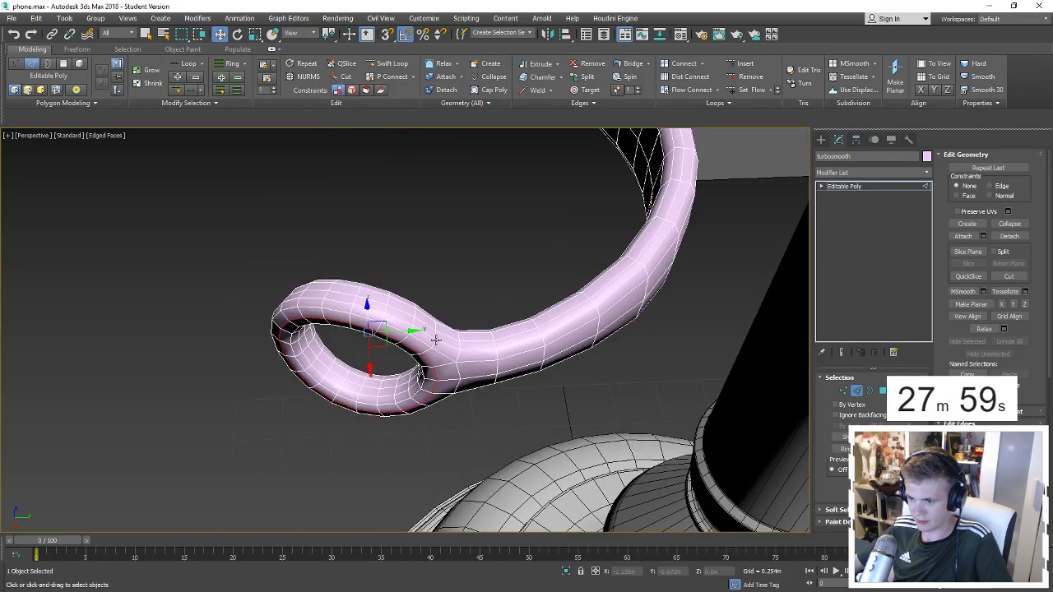
pyautogui.doubleClick(468, 337)
pyautogui.moveTo(467, 340)
pyautogui.keyDown('alt'); pyautogui.mouseDown(button='middle')
pyautogui.moveTo(446, 299)
pyautogui.moveTo(437, 373)
pyautogui.moveTo(456, 434)
pyautogui.mouseUp(button='middle'); pyautogui.keyUp('alt')
pyautogui.click(458, 435)
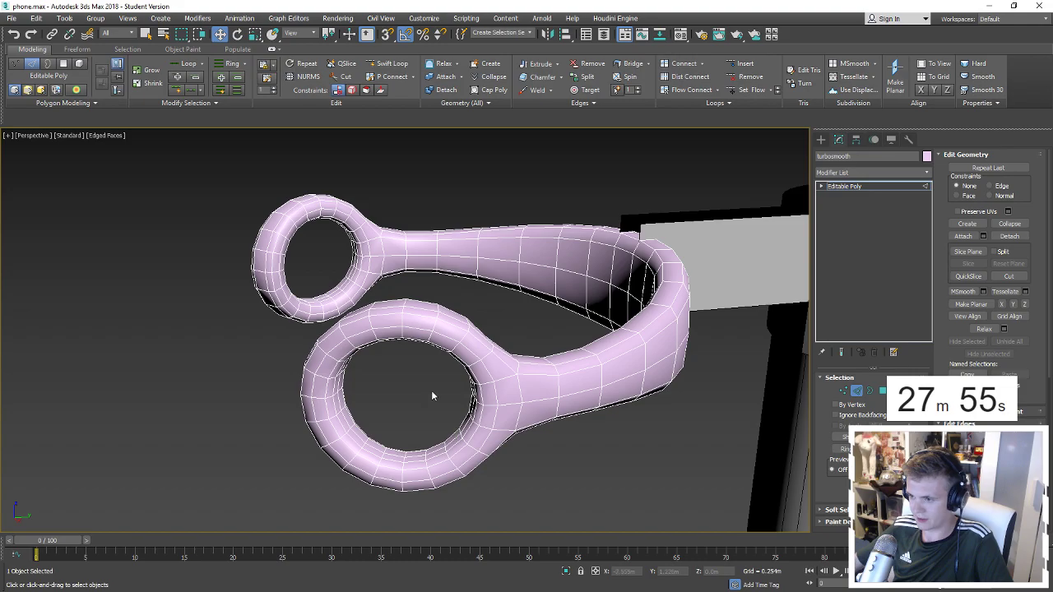
pyautogui.moveTo(552, 398)
pyautogui.keyDown('alt'); pyautogui.mouseDown(button='middle')
pyautogui.moveTo(425, 383)
pyautogui.moveTo(526, 383)
pyautogui.mouseUp(button='middle'); pyautogui.keyUp('alt')
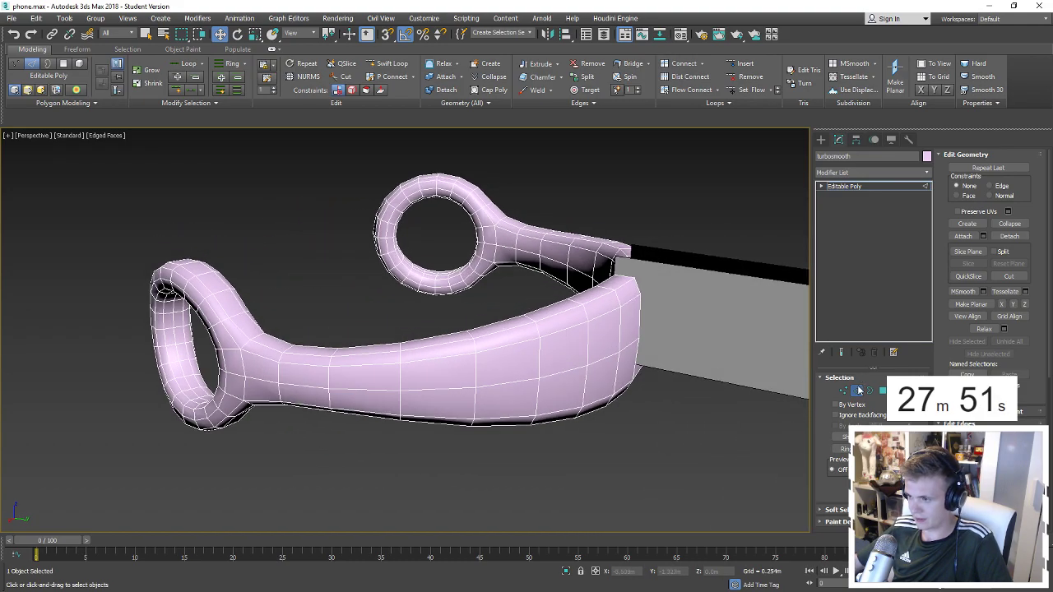
# Uniformly scale the whole hook up to about 109% and frame it.
pyautogui.click(858, 389)
pyautogui.moveTo(615, 293)
pyautogui.keyDown('alt'); pyautogui.mouseDown(button='middle')
pyautogui.moveTo(615, 274)
pyautogui.moveTo(615, 284)
pyautogui.mouseUp(button='middle'); pyautogui.keyUp('alt')
pyautogui.press('r')
pyautogui.moveTo(614, 311); pyautogui.dragTo(613, 301)
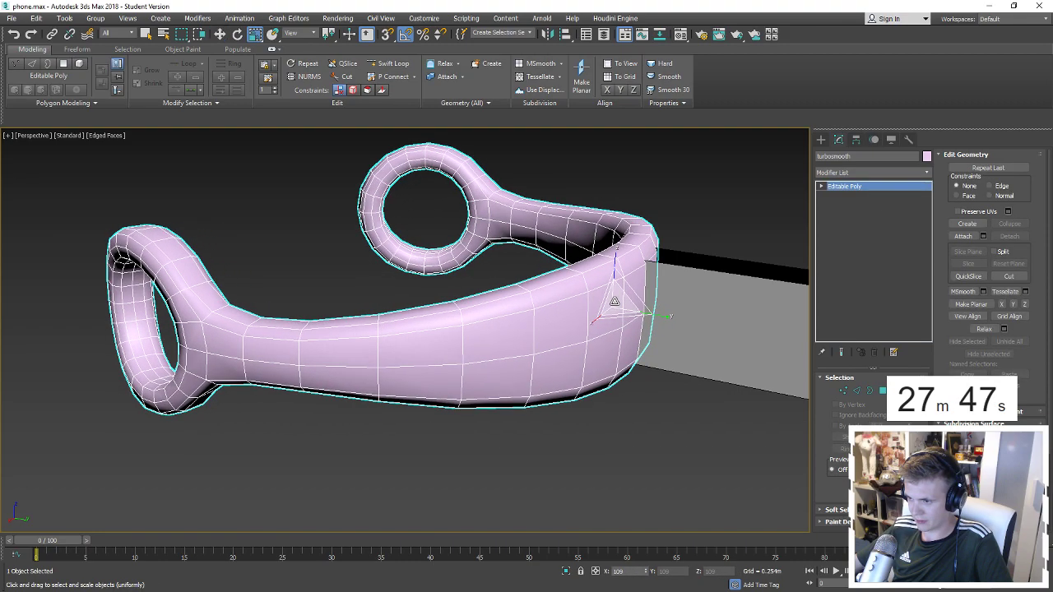
pyautogui.moveTo(614, 301)
pyautogui.keyDown('alt'); pyautogui.mouseDown(button='middle')
pyautogui.moveTo(606, 280)
pyautogui.moveTo(677, 348)
pyautogui.moveTo(618, 320)
pyautogui.moveTo(647, 357)
pyautogui.moveTo(618, 355)
pyautogui.moveTo(618, 416)
pyautogui.moveTo(610, 344)
pyautogui.mouseUp(button='middle'); pyautogui.keyUp('alt')
pyautogui.scroll(-3, 641, 321)
pyautogui.scroll(-3, 677, 348)
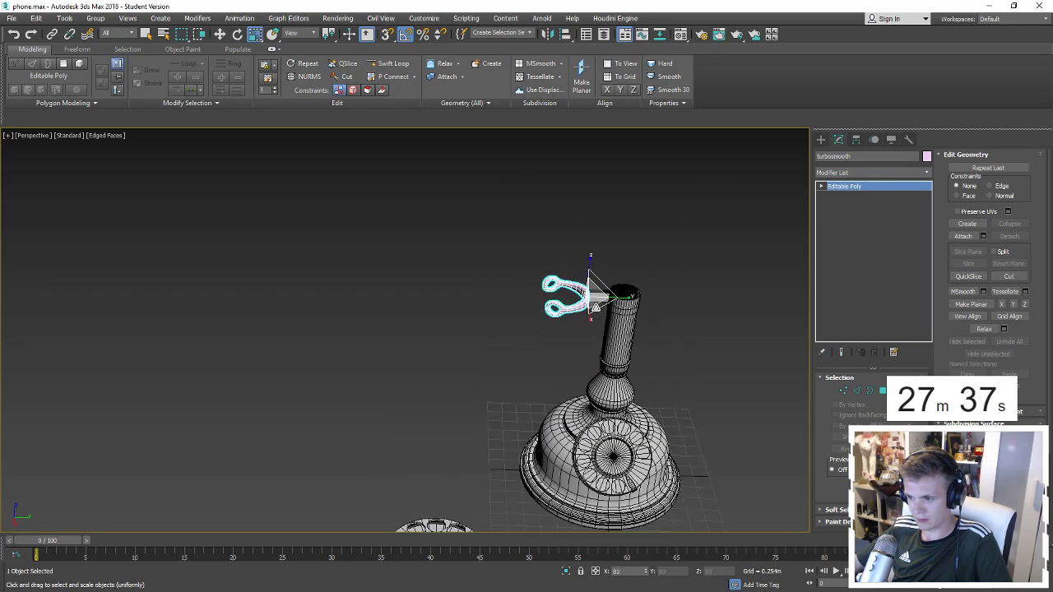
pyautogui.press('z')
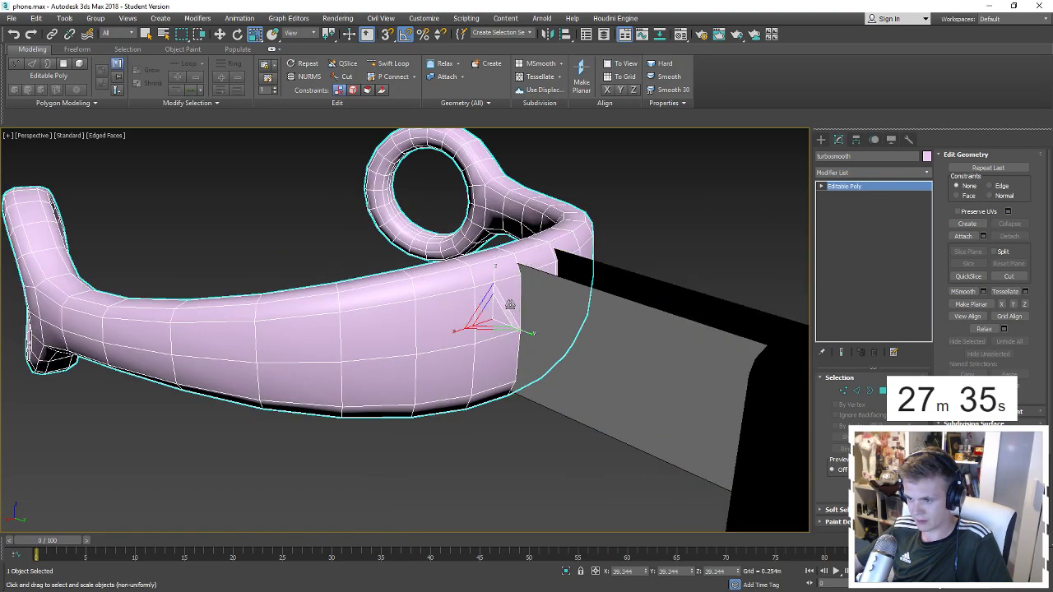
# In wireframe with vertex snap, snap the grey box's end vertex ring onto the hook's end.
pyautogui.click(669, 380)
pyautogui.scroll(-5, 592, 379)
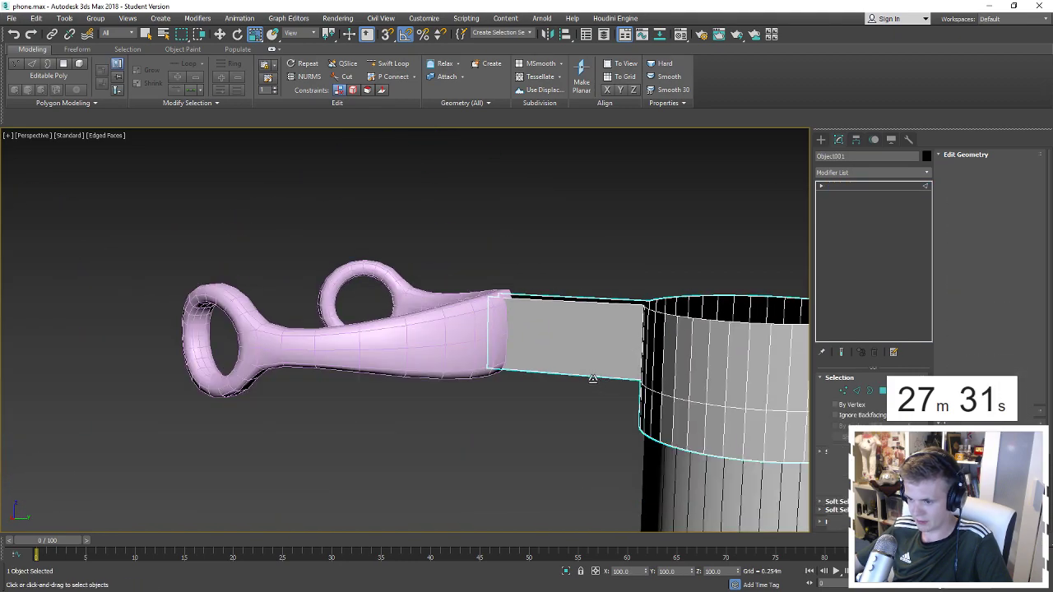
pyautogui.press('2')
pyautogui.click(592, 378)
pyautogui.keyDown('alt'); pyautogui.moveTo(592, 378); pyautogui.dragTo(519, 342, button='middle'); pyautogui.keyUp('alt')
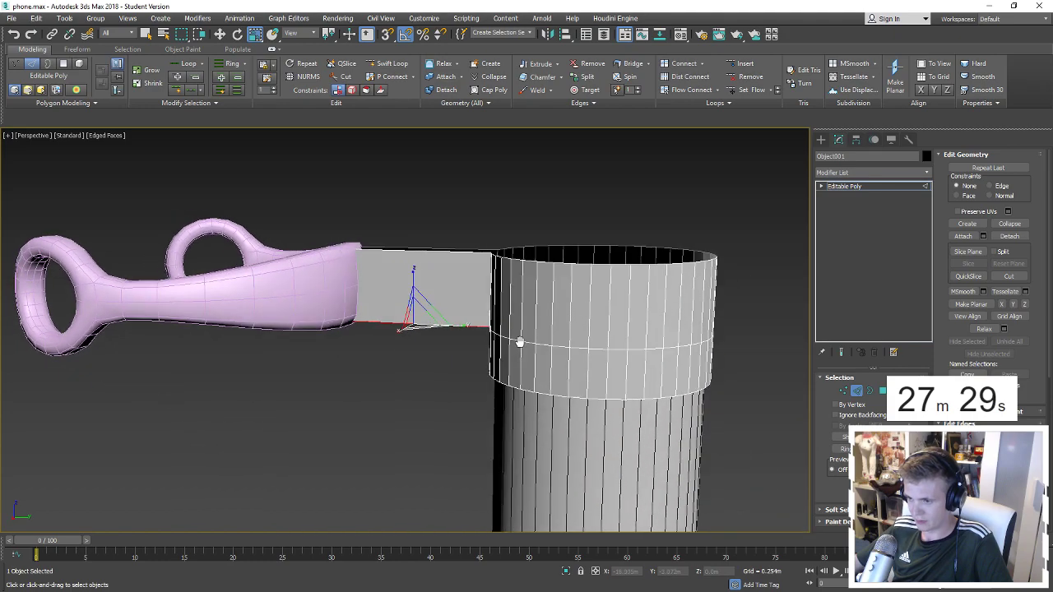
pyautogui.press('1')
pyautogui.keyDown('alt'); pyautogui.moveTo(717, 338); pyautogui.dragTo(750, 298, button='middle'); pyautogui.keyUp('alt')
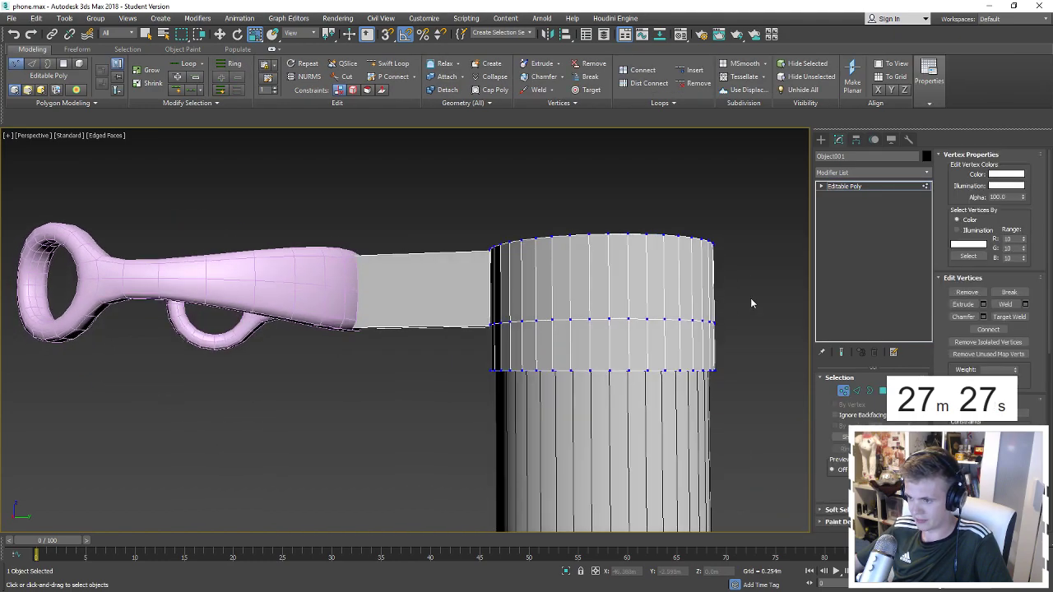
pyautogui.press('F3')
pyautogui.press('w')
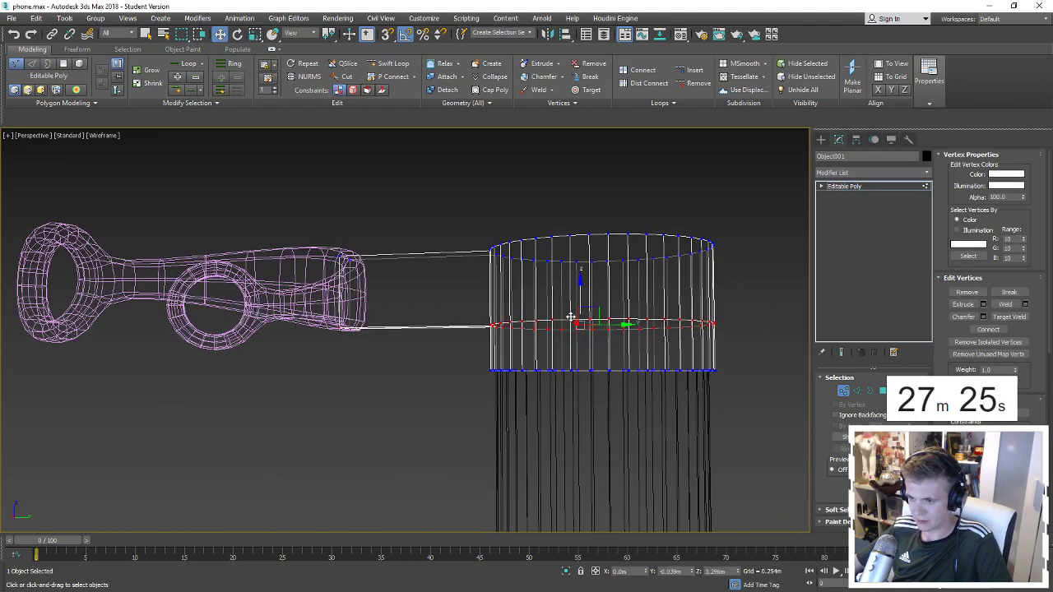
pyautogui.press('s')
pyautogui.moveTo(579, 325); pyautogui.dragTo(351, 325)
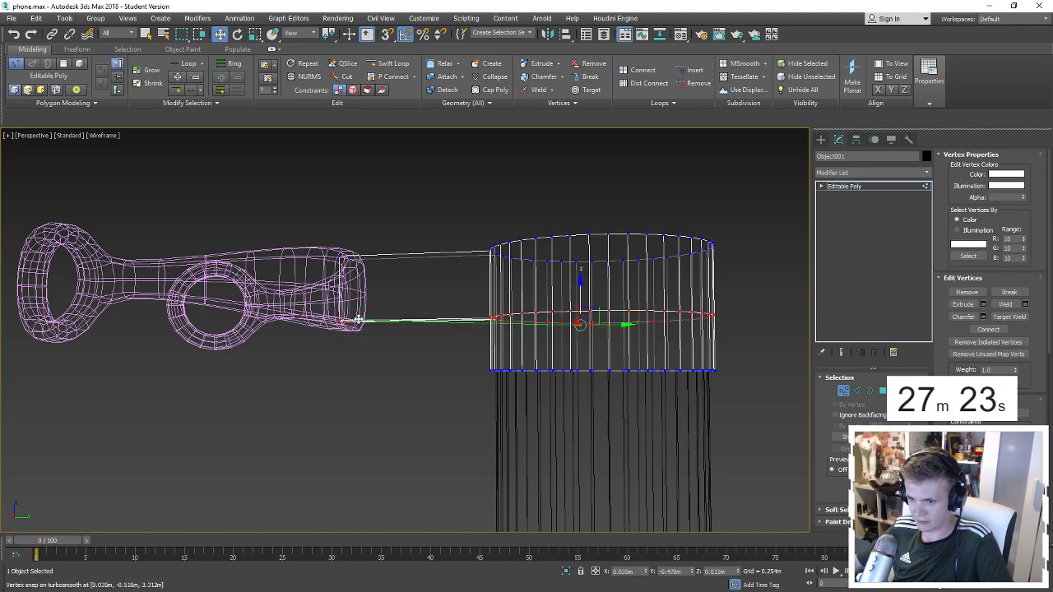
# Lower the box's top vertex row onto the hook's edge and return to shaded view.
pyautogui.scroll(5, 358, 317)
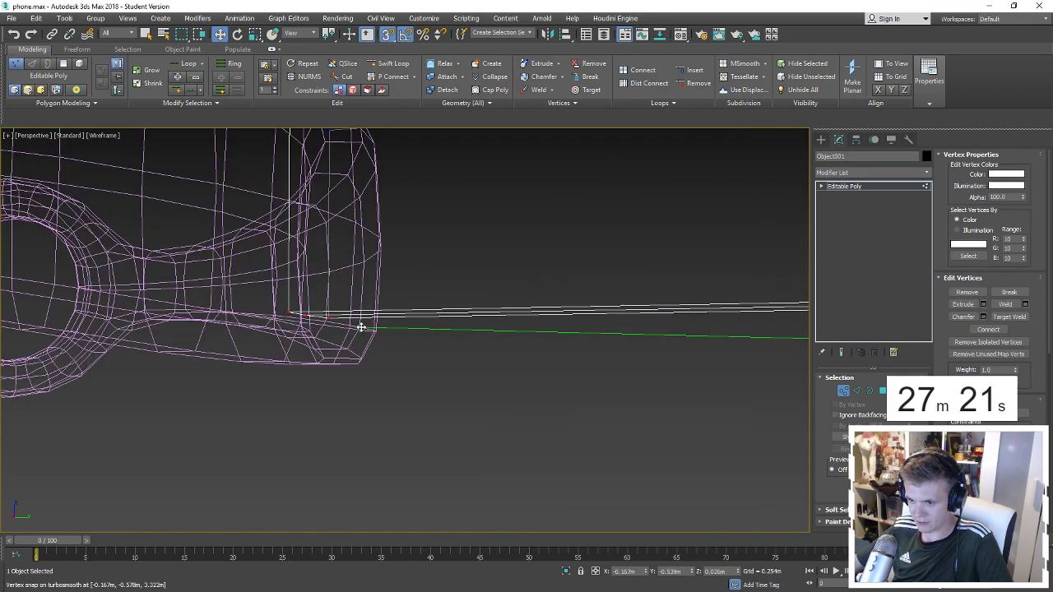
pyautogui.scroll(-5, 360, 326)
pyautogui.moveTo(719, 246); pyautogui.dragTo(253, 299)
pyautogui.scroll(4, 357, 273)
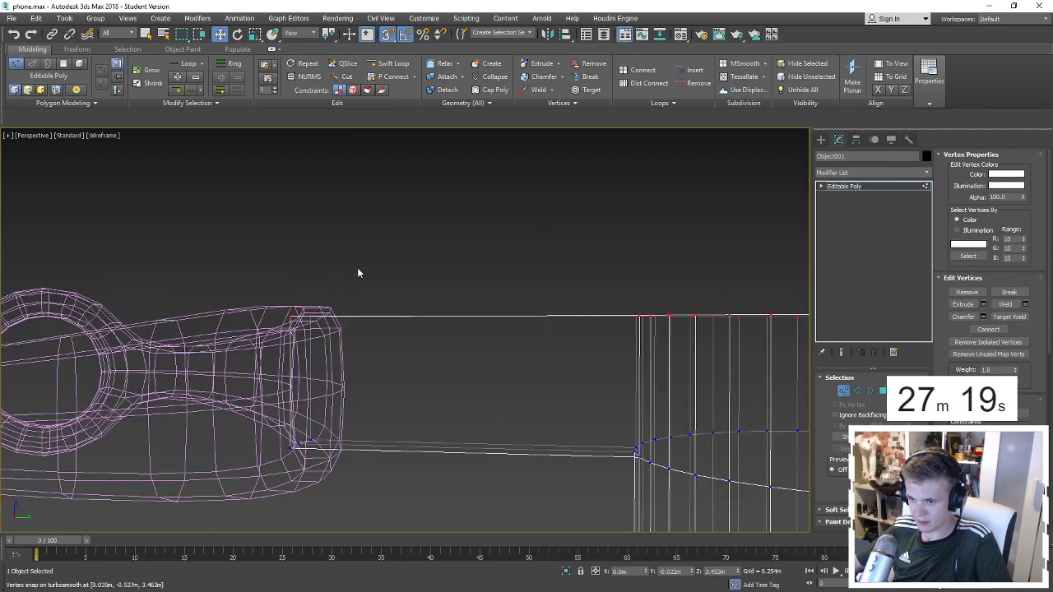
pyautogui.moveTo(304, 323); pyautogui.dragTo(324, 329)
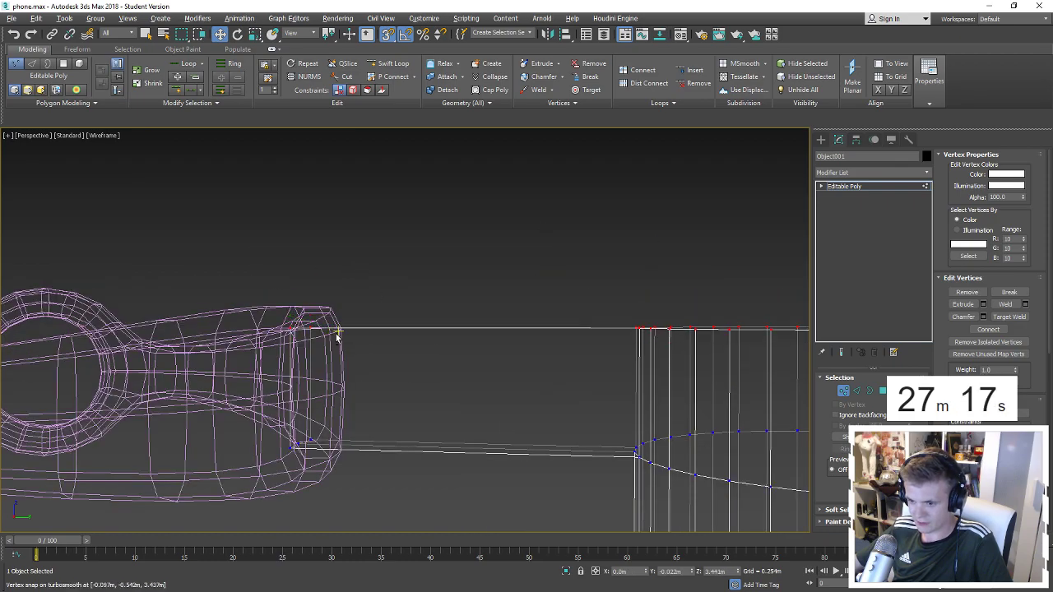
pyautogui.press('F3')
pyautogui.keyDown('alt'); pyautogui.moveTo(342, 353); pyautogui.dragTo(460, 311, button='middle'); pyautogui.keyUp('alt')
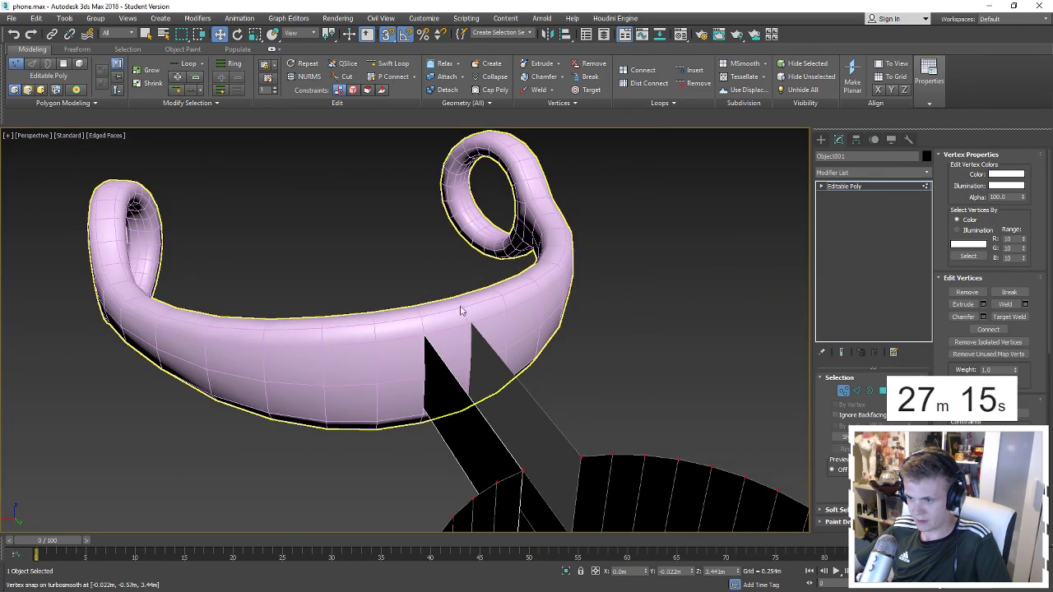
# Inspect a polygon on the pink hook's side, then clear the selection.
pyautogui.click(496, 328)
pyautogui.click(843, 391)
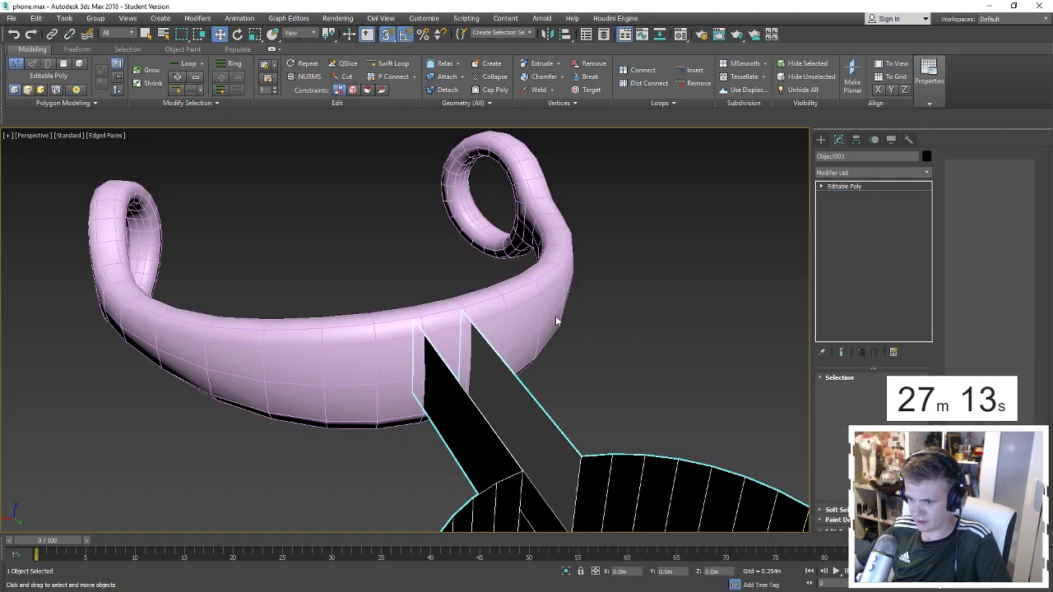
pyautogui.click(508, 328)
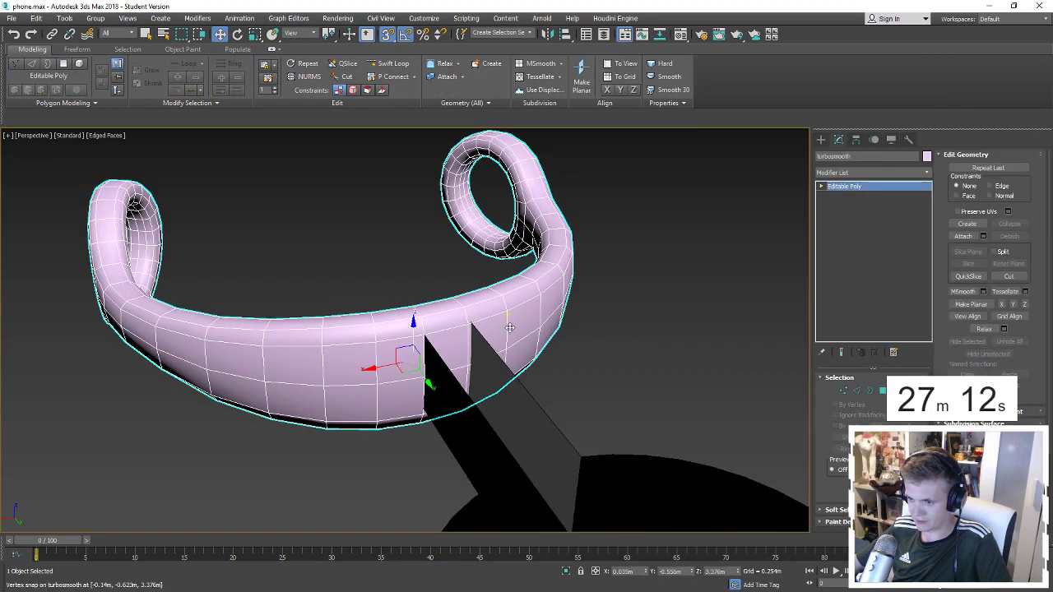
pyautogui.press('4')
pyautogui.click(451, 350)
pyautogui.keyDown('alt'); pyautogui.moveTo(452, 351); pyautogui.dragTo(383, 351, button='middle'); pyautogui.keyUp('alt')
pyautogui.click(383, 350)
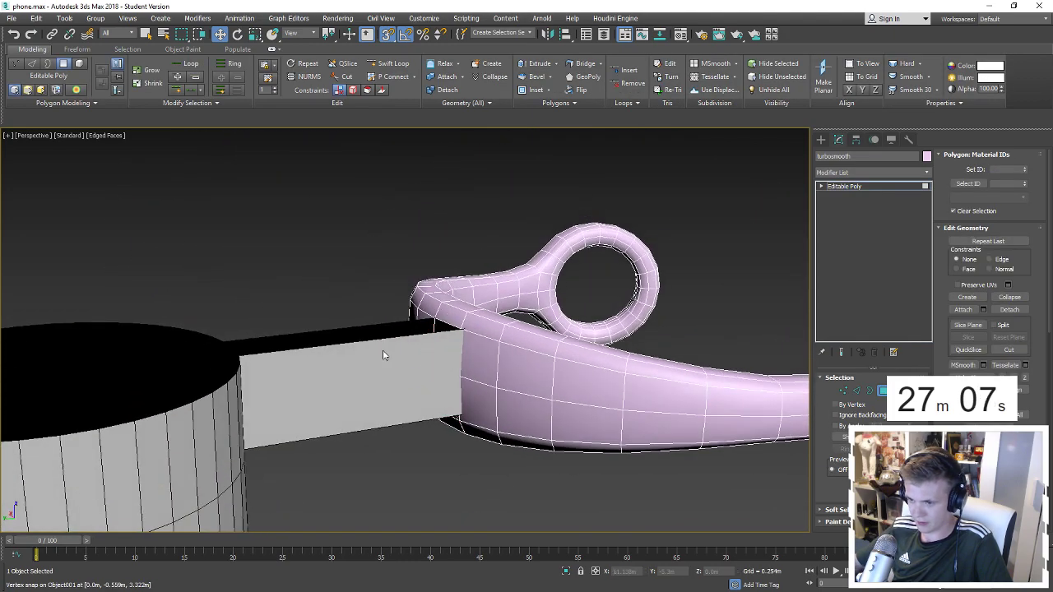
pyautogui.press('6')
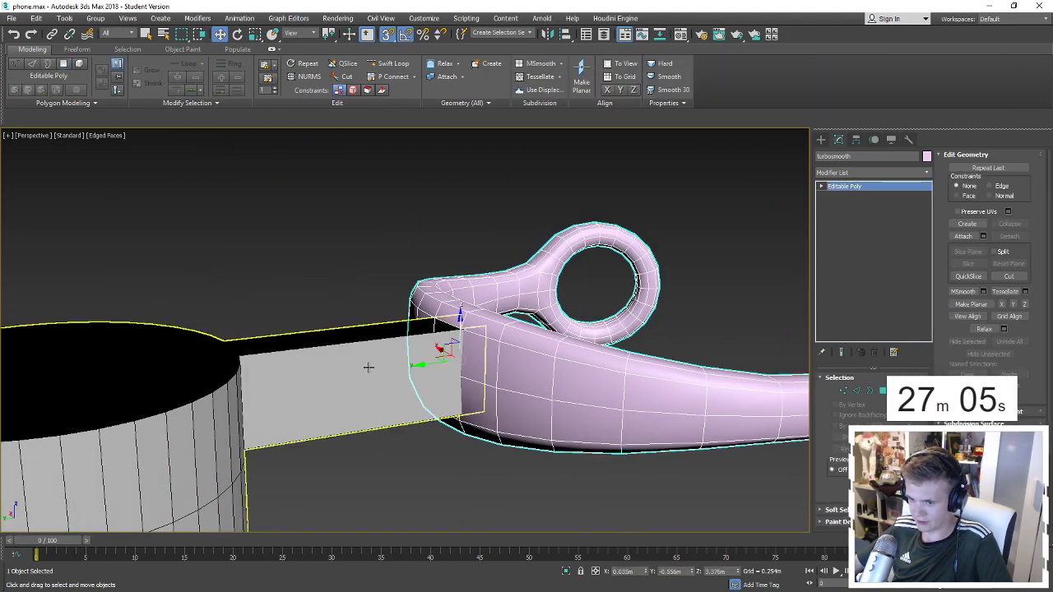
# In wireframe, pull the grey box's end edges over to the hook's flat band.
pyautogui.click(456, 379)
pyautogui.moveTo(455, 379)
pyautogui.keyDown('alt'); pyautogui.mouseDown(button='middle')
pyautogui.moveTo(338, 339)
pyautogui.moveTo(255, 328)
pyautogui.moveTo(282, 294)
pyautogui.mouseUp(button='middle'); pyautogui.keyUp('alt')
pyautogui.press('4')
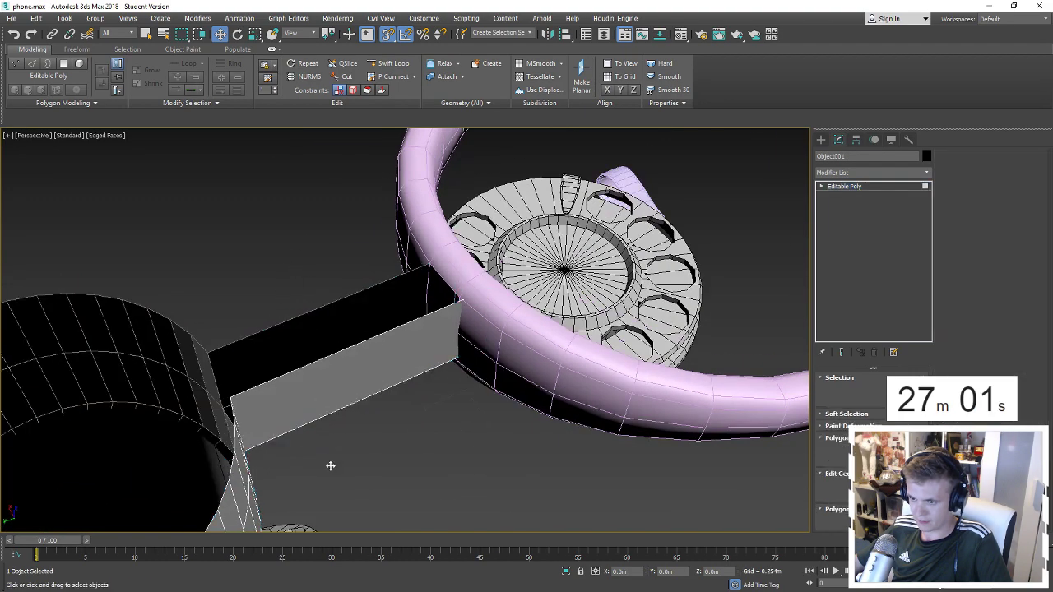
pyautogui.press('2')
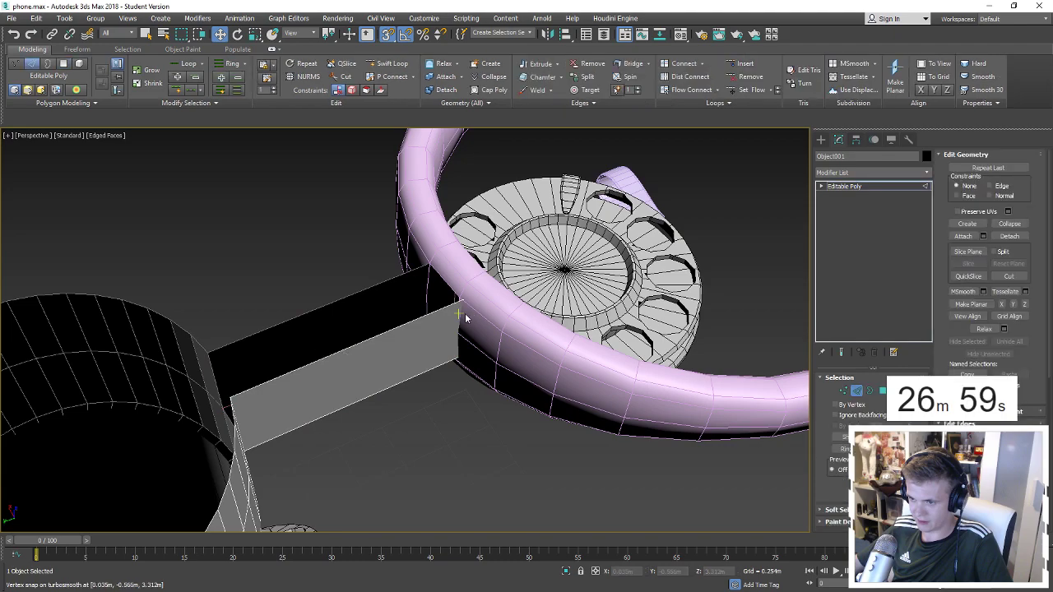
pyautogui.press('F3')
pyautogui.click(454, 274)
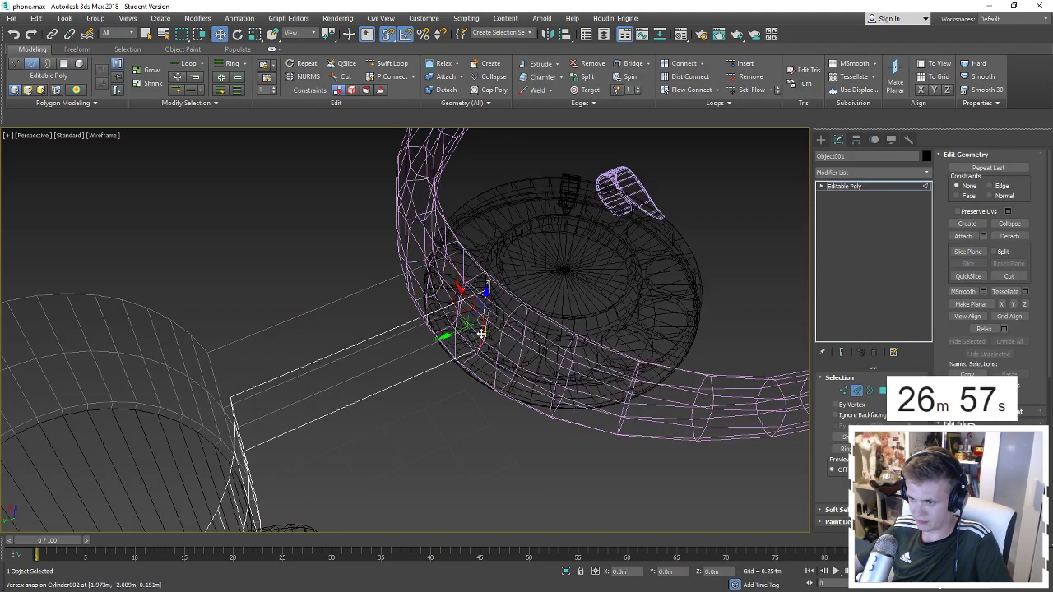
pyautogui.moveTo(467, 321)
pyautogui.mouseDown()
pyautogui.moveTo(404, 343)
pyautogui.moveTo(476, 340)
pyautogui.mouseUp()
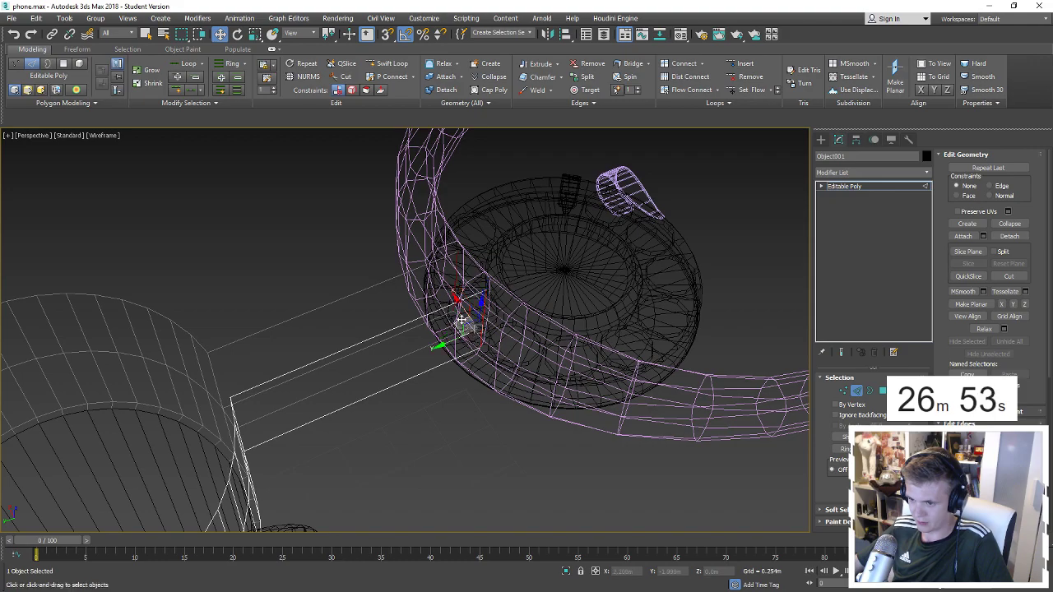
pyautogui.click(467, 314)
pyautogui.moveTo(439, 327); pyautogui.dragTo(320, 356)
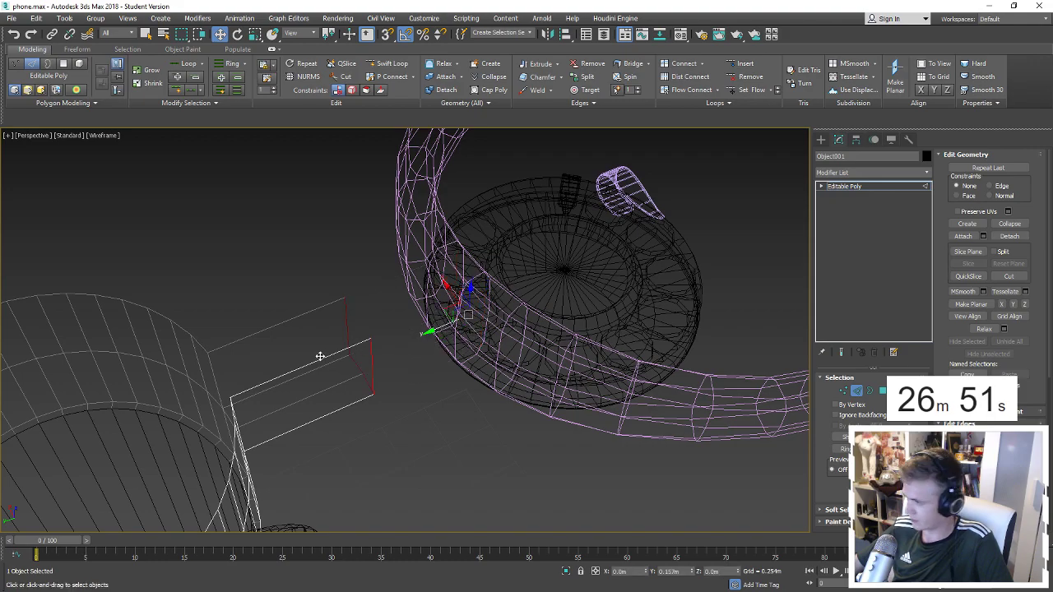
pyautogui.press('F3')
pyautogui.keyDown('alt'); pyautogui.moveTo(390, 369); pyautogui.dragTo(736, 403, button='middle'); pyautogui.keyUp('alt')
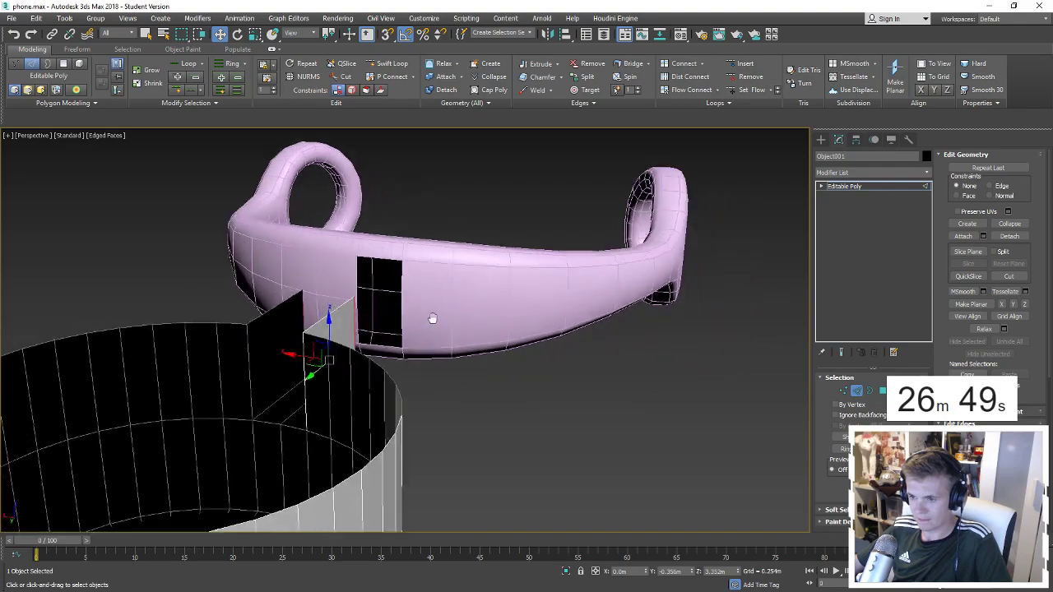
# Delete a polygon and extrude the hole's border into a stub toward the arm.
pyautogui.click(855, 390)
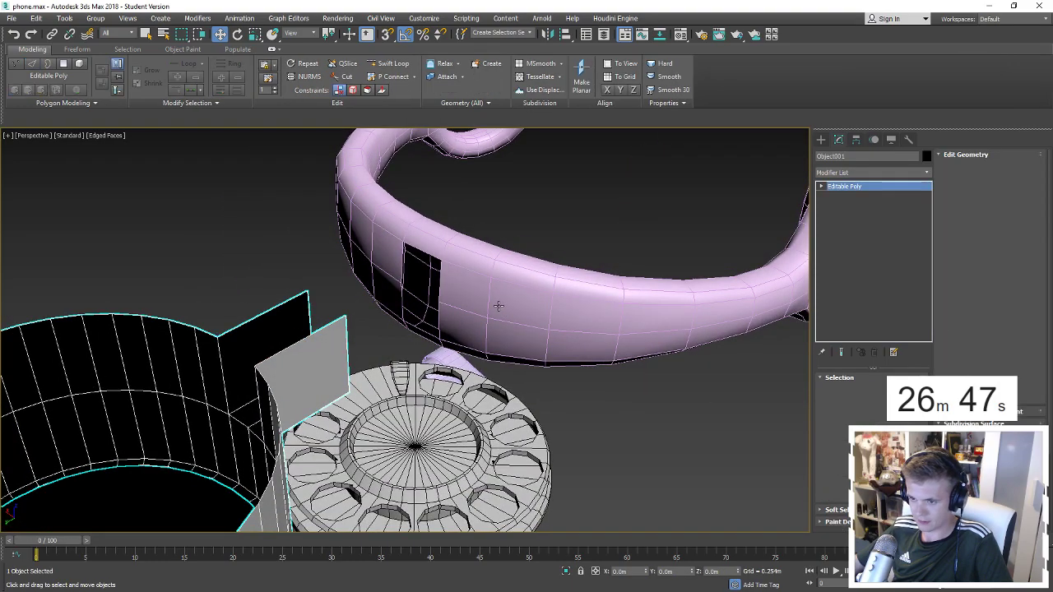
pyautogui.click(400, 277)
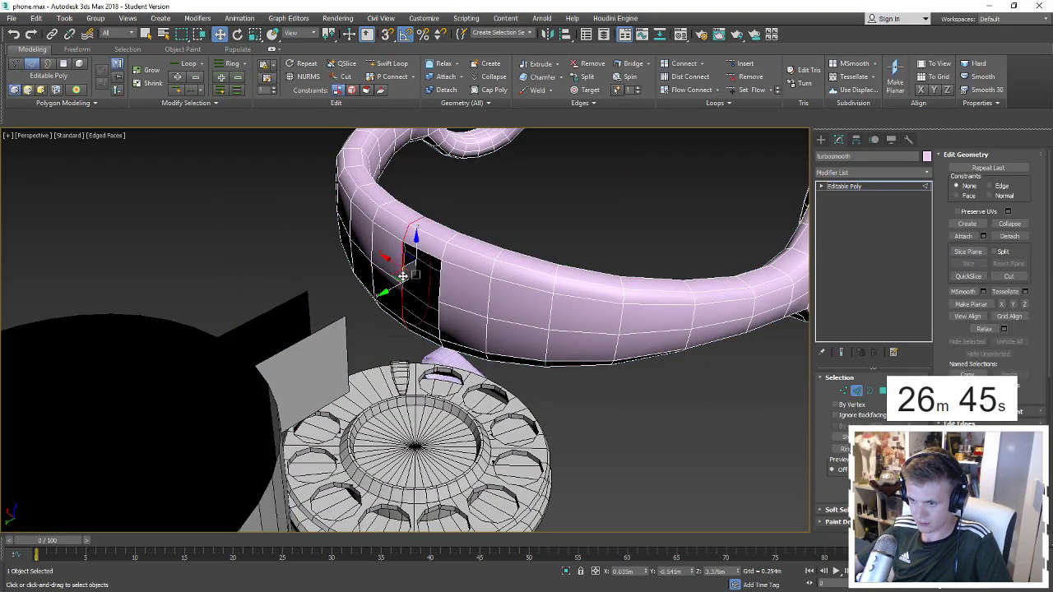
pyautogui.press('Delete')
pyautogui.press('3')
pyautogui.click(411, 249)
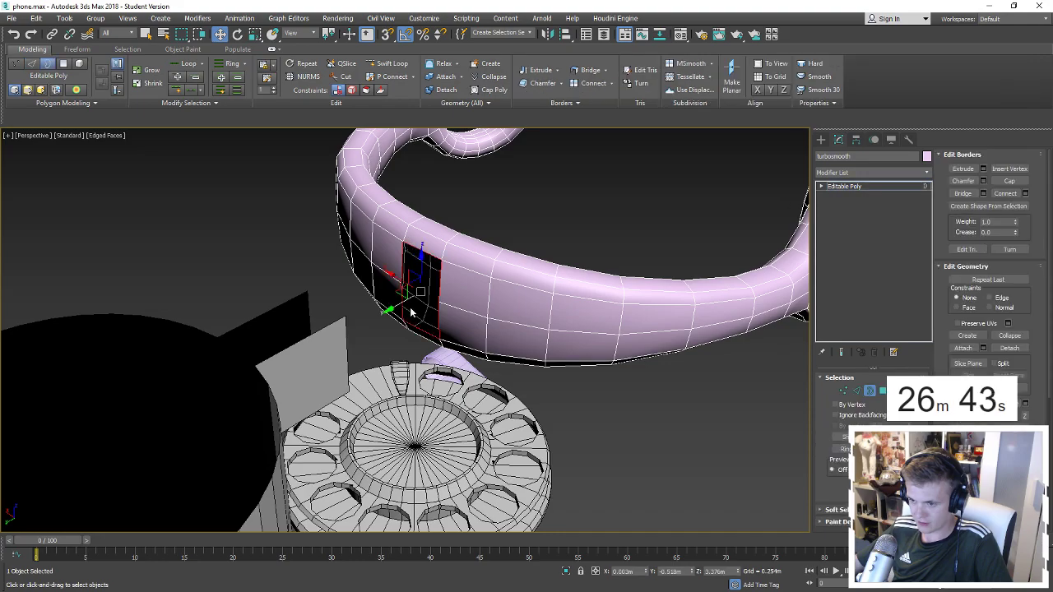
pyautogui.keyDown('shift'); pyautogui.moveTo(411, 313); pyautogui.dragTo(310, 356); pyautogui.keyUp('shift')
# Move the pink arm stub into the mug so it overlaps the grey stub.
pyautogui.keyDown('alt'); pyautogui.moveTo(314, 356); pyautogui.dragTo(292, 346, button='middle'); pyautogui.keyUp('alt')
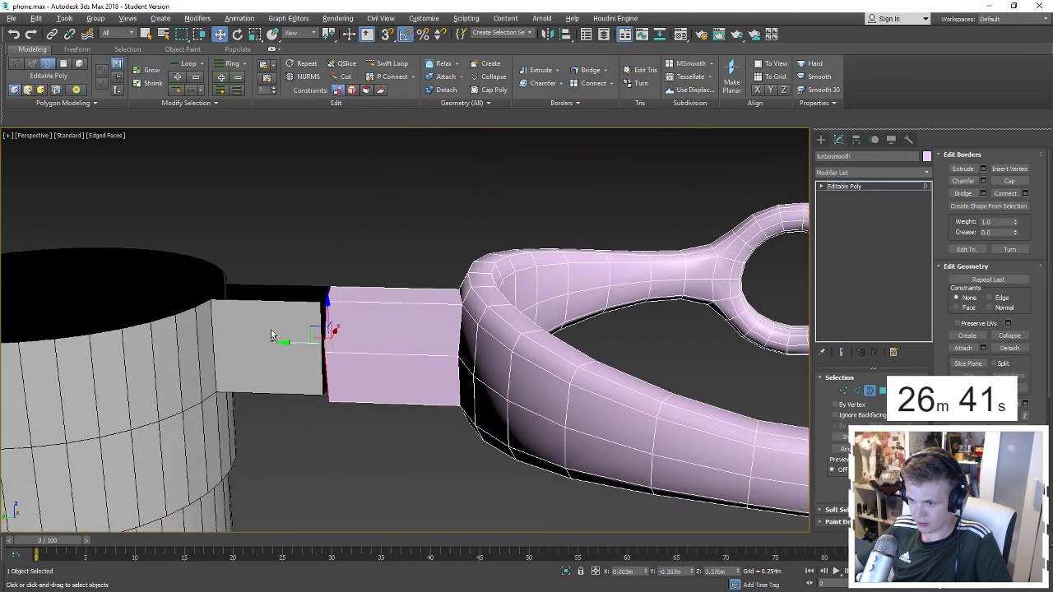
pyautogui.press('r')
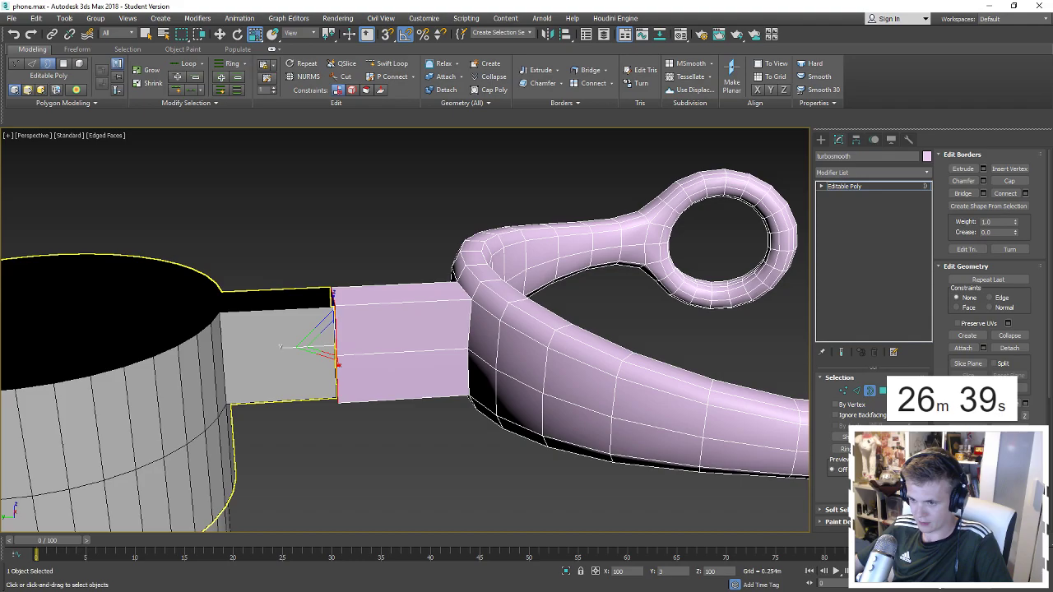
pyautogui.moveTo(343, 330)
pyautogui.keyDown('alt'); pyautogui.mouseDown(button='middle')
pyautogui.moveTo(244, 329)
pyautogui.moveTo(432, 383)
pyautogui.mouseUp(button='middle'); pyautogui.keyUp('alt')
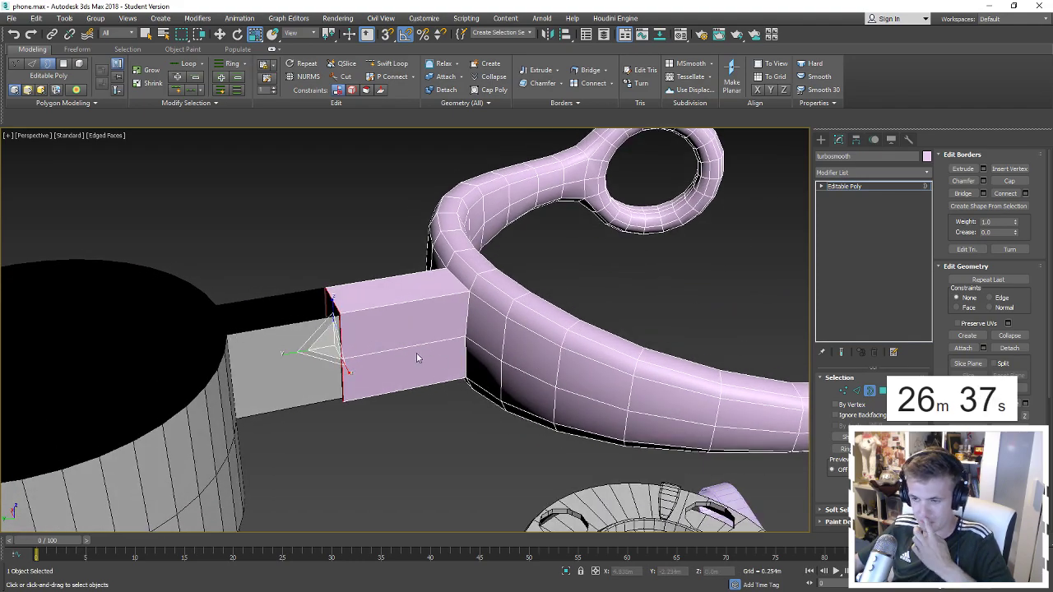
pyautogui.press('w')
pyautogui.keyDown('alt'); pyautogui.moveTo(347, 334); pyautogui.dragTo(304, 330, button='middle'); pyautogui.keyUp('alt')
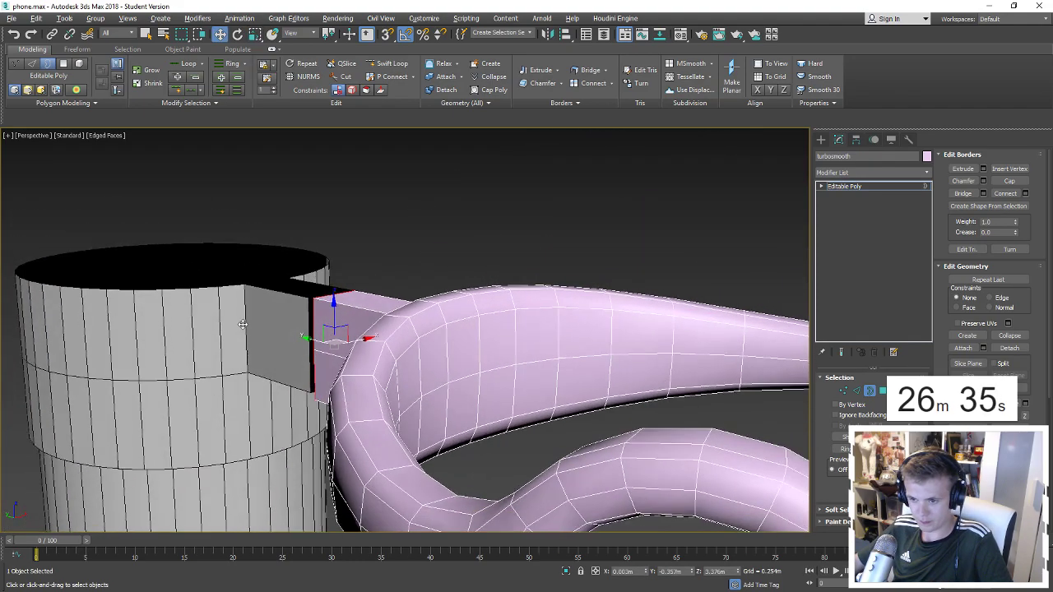
pyautogui.moveTo(333, 340); pyautogui.dragTo(239, 303)
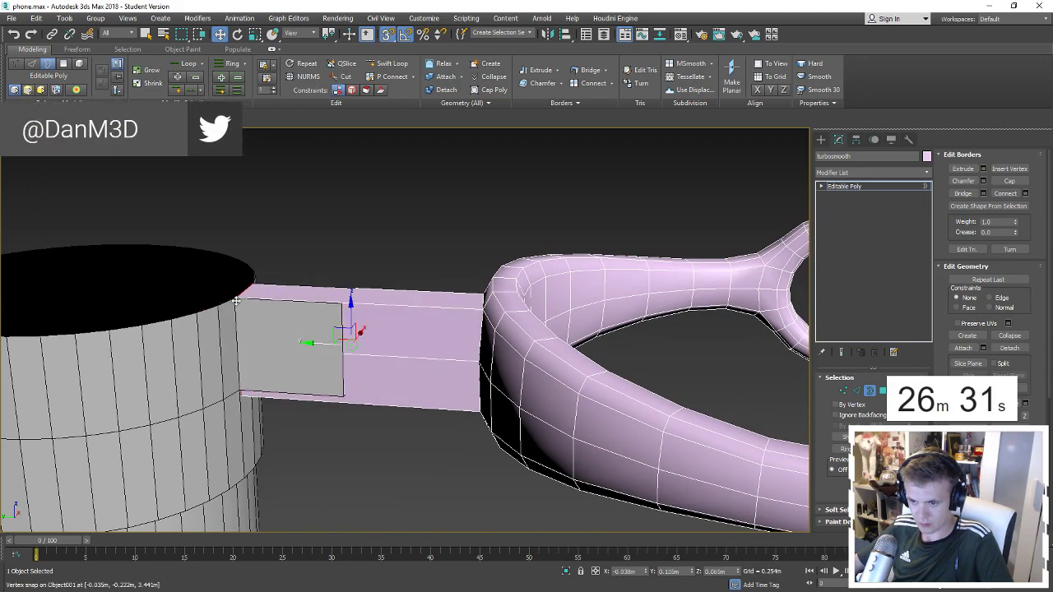
pyautogui.moveTo(236, 301)
pyautogui.keyDown('alt'); pyautogui.mouseDown(button='middle')
pyautogui.moveTo(129, 254)
pyautogui.moveTo(205, 397)
pyautogui.mouseUp(button='middle'); pyautogui.keyUp('alt')
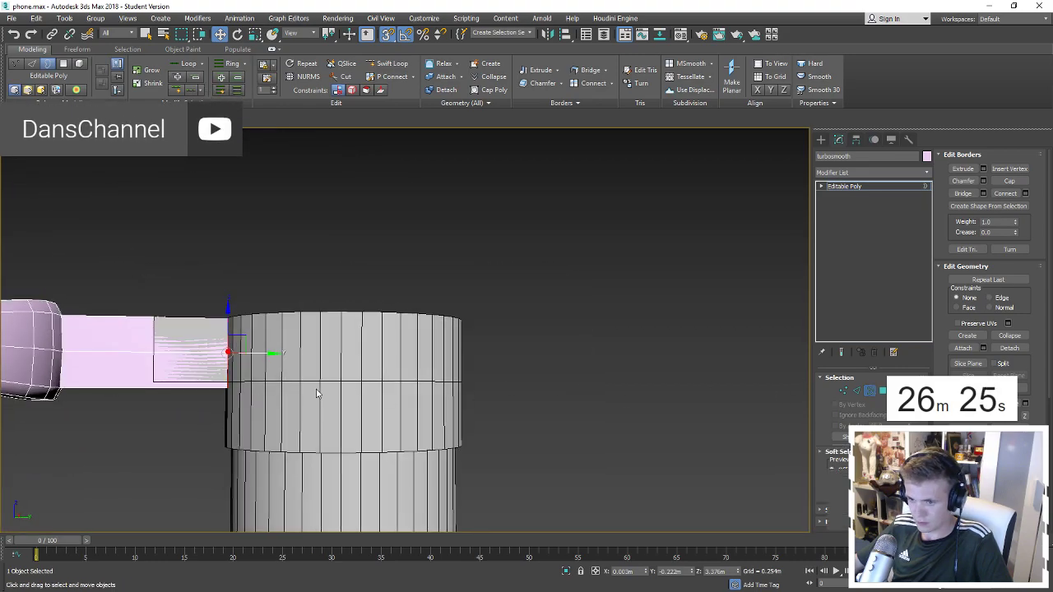
pyautogui.click(869, 390)
pyautogui.click(283, 382)
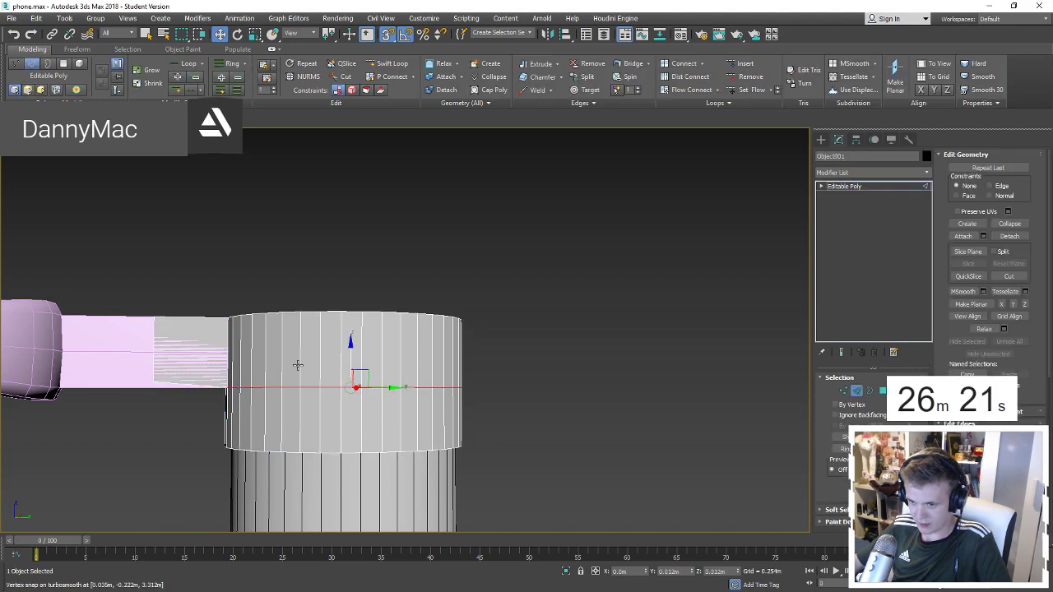
# Attach the pink ring and handle to the mug as one object.
pyautogui.press('4')
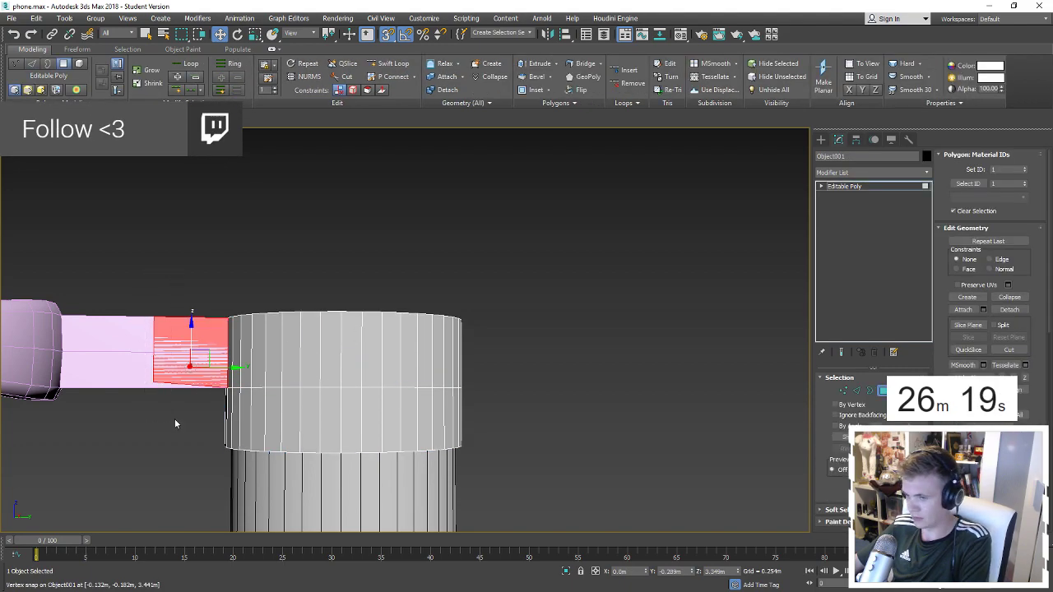
pyautogui.click(175, 419)
pyautogui.moveTo(207, 324)
pyautogui.keyDown('alt'); pyautogui.mouseDown(button='middle')
pyautogui.moveTo(257, 384)
pyautogui.moveTo(453, 304)
pyautogui.mouseUp(button='middle'); pyautogui.keyUp('alt')
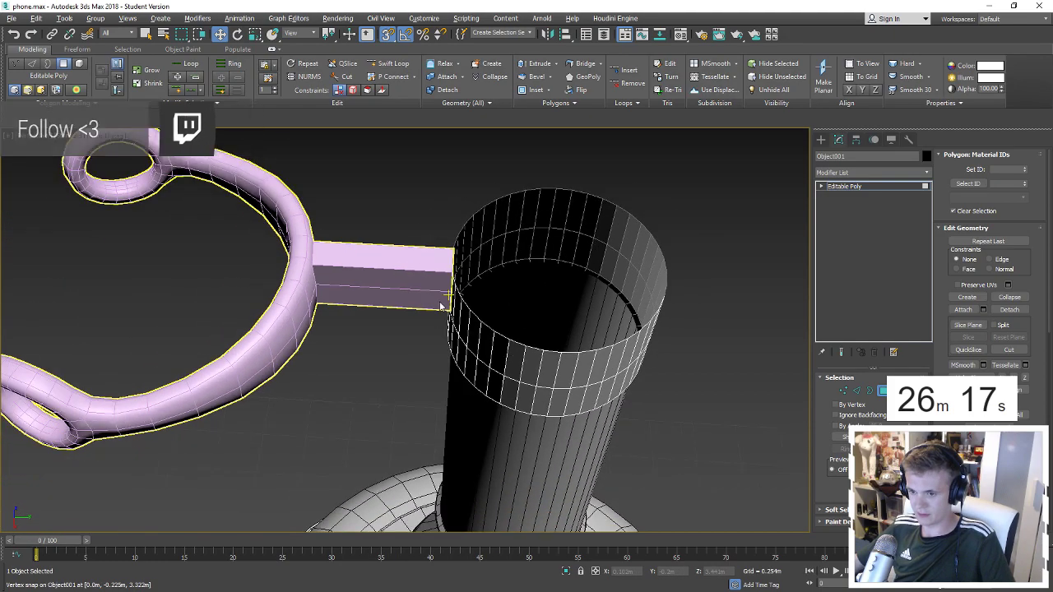
pyautogui.click(882, 390)
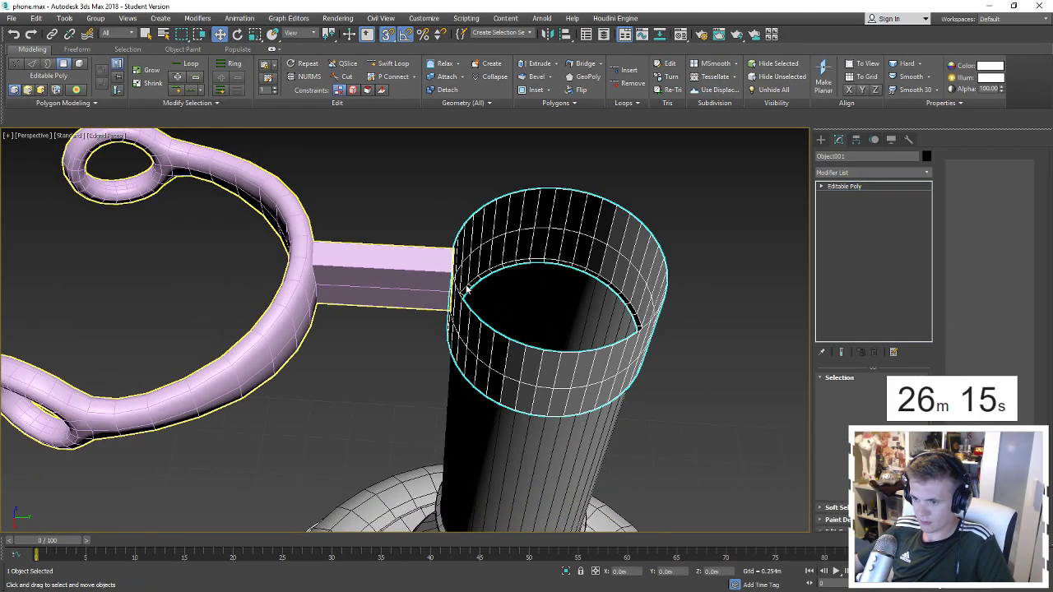
pyautogui.moveTo(494, 272)
pyautogui.keyDown('alt'); pyautogui.mouseDown(button='middle')
pyautogui.moveTo(474, 310)
pyautogui.moveTo(501, 298)
pyautogui.mouseUp(button='middle'); pyautogui.keyUp('alt')
pyautogui.rightClick(474, 289)
pyautogui.click(453, 206)
pyautogui.click(453, 210)
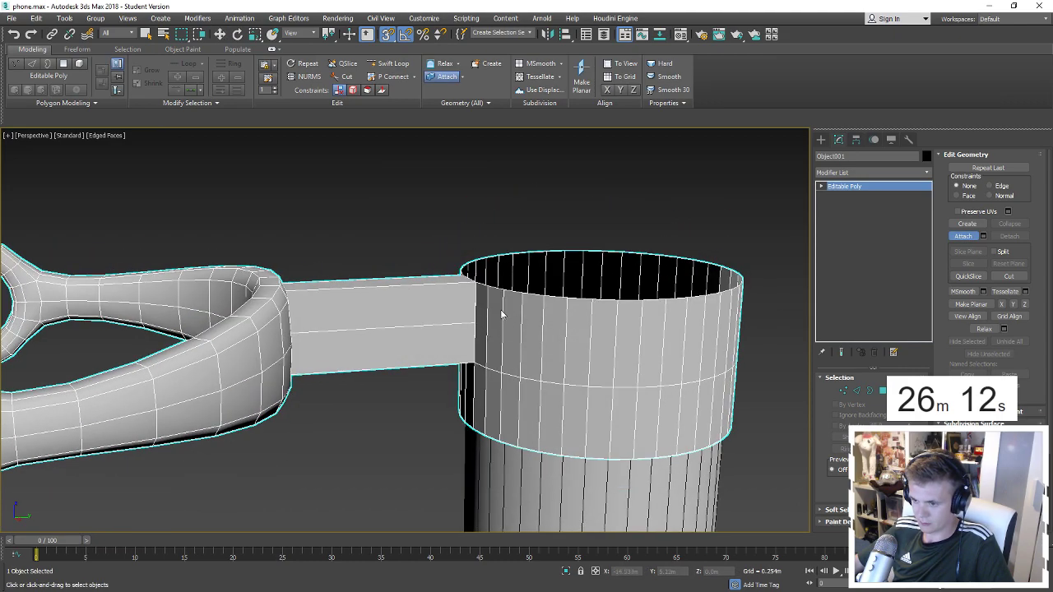
# Add a Swift Loop around the cylinder and snap the arm's corner vertex onto it.
pyautogui.click(386, 64)
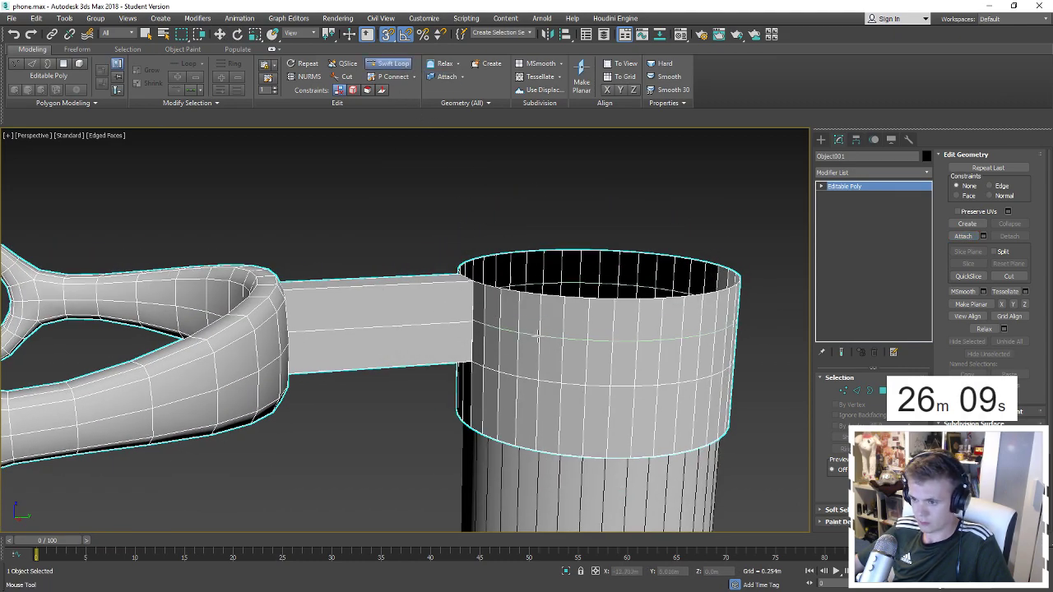
pyautogui.click(481, 331)
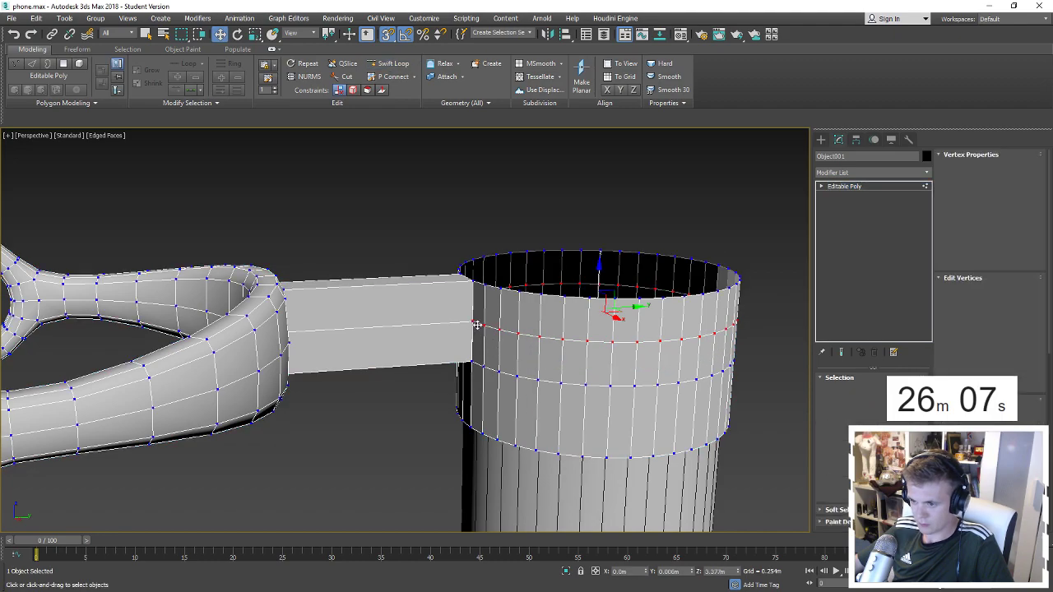
pyautogui.press('1')
pyautogui.keyDown('alt'); pyautogui.moveTo(482, 331); pyautogui.dragTo(506, 227, button='middle'); pyautogui.keyUp('alt')
pyautogui.click(535, 189)
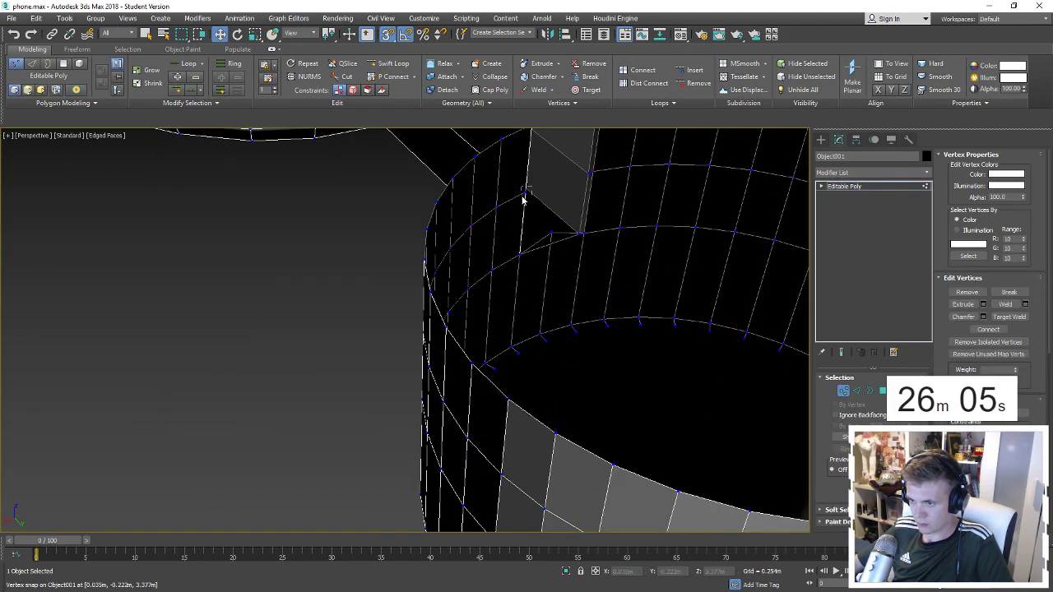
pyautogui.click(523, 195)
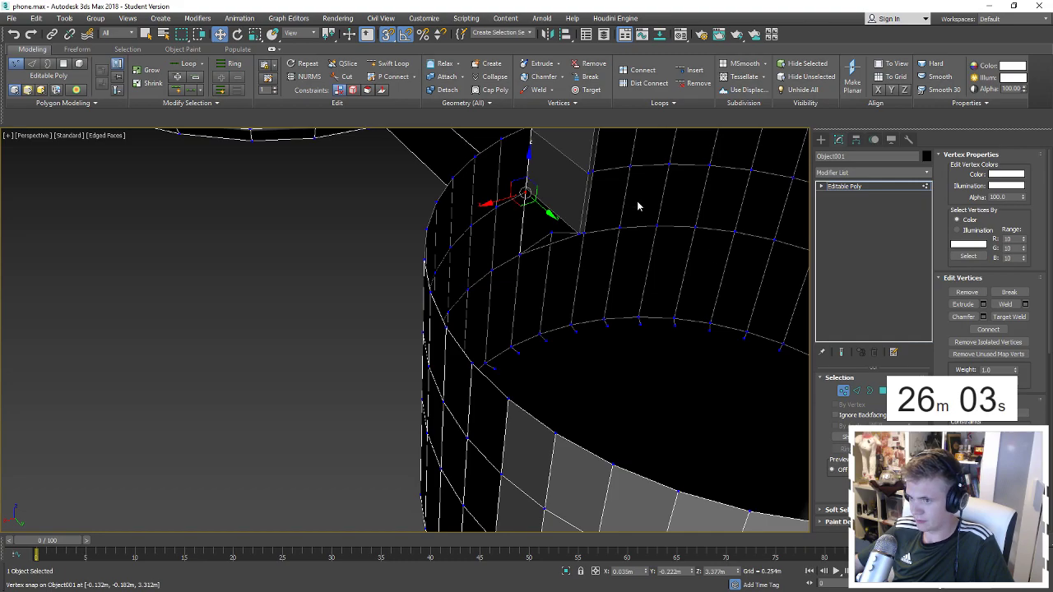
pyautogui.moveTo(600, 181); pyautogui.dragTo(590, 173)
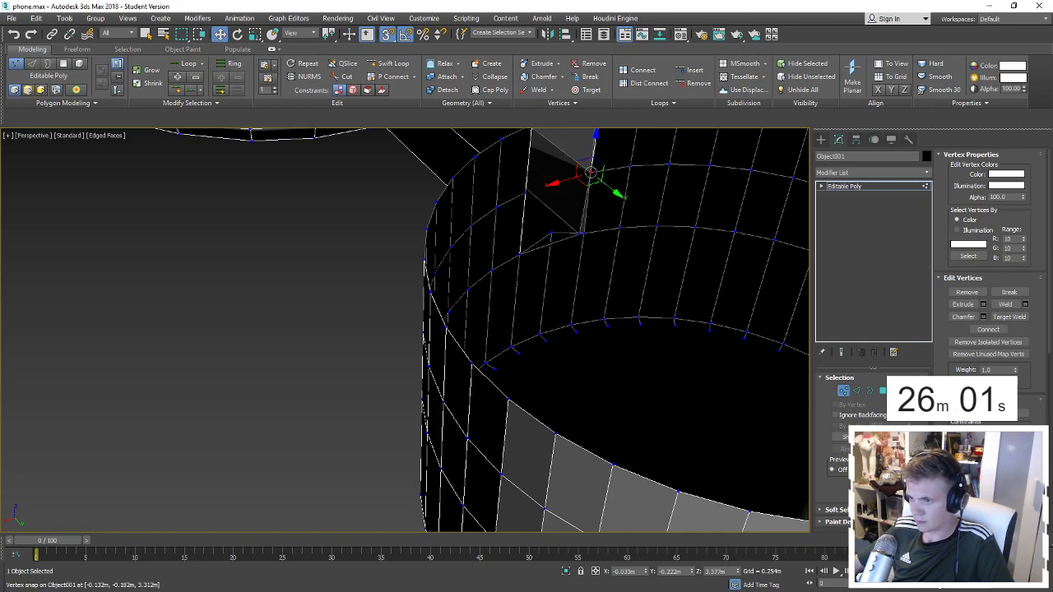
# Target Weld the arm's gap vertices onto the neighbouring cylinder vertices.
pyautogui.moveTo(550, 214)
pyautogui.keyDown('alt'); pyautogui.mouseDown(button='middle')
pyautogui.moveTo(395, 278)
pyautogui.moveTo(403, 255)
pyautogui.mouseUp(button='middle'); pyautogui.keyUp('alt')
pyautogui.rightClick(464, 368)
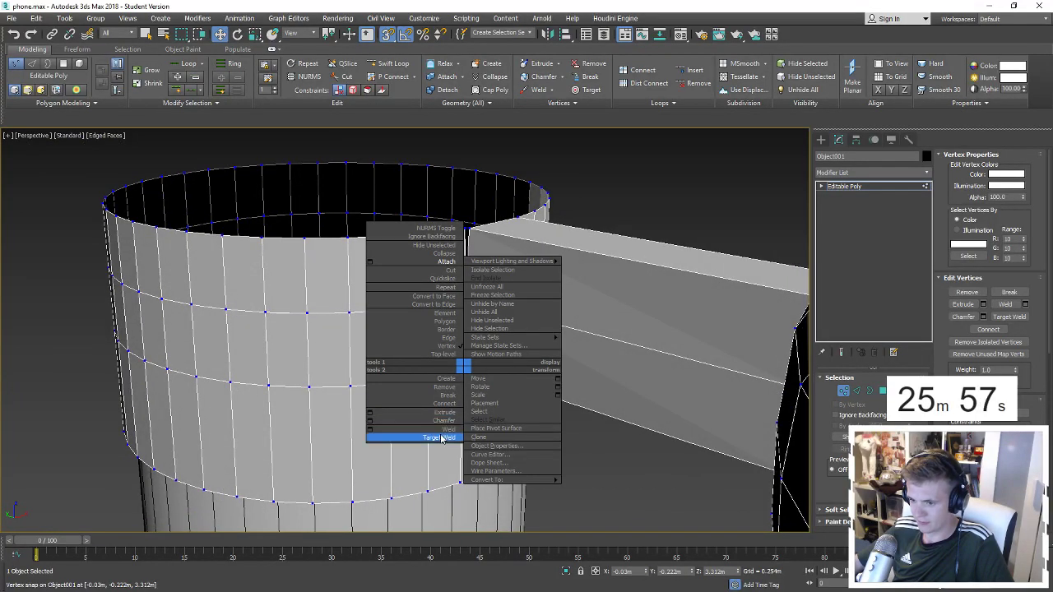
pyautogui.click(411, 437)
pyautogui.moveTo(464, 370)
pyautogui.keyDown('alt'); pyautogui.mouseDown(button='middle')
pyautogui.moveTo(428, 356)
pyautogui.moveTo(592, 370)
pyautogui.moveTo(470, 323)
pyautogui.mouseUp(button='middle'); pyautogui.keyUp('alt')
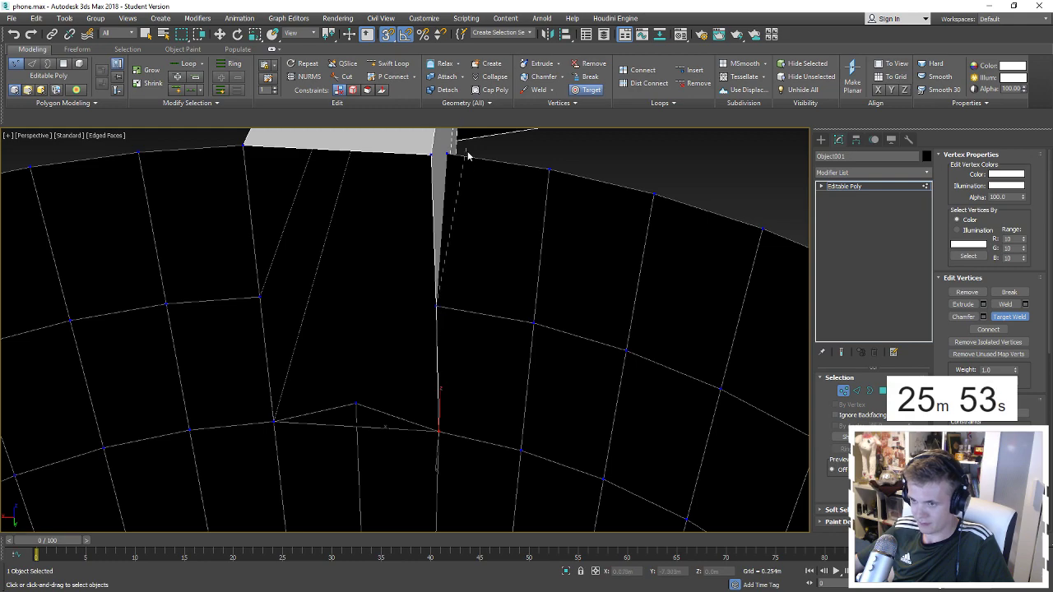
pyautogui.press('w')
pyautogui.rightClick(428, 153)
pyautogui.click(408, 225)
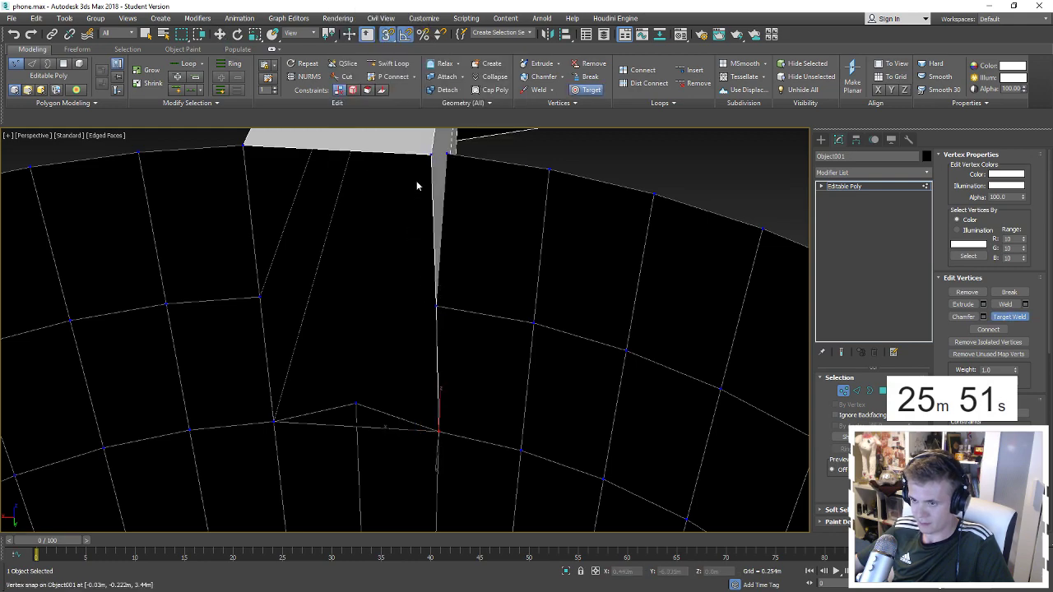
pyautogui.click(431, 153)
pyautogui.click(448, 153)
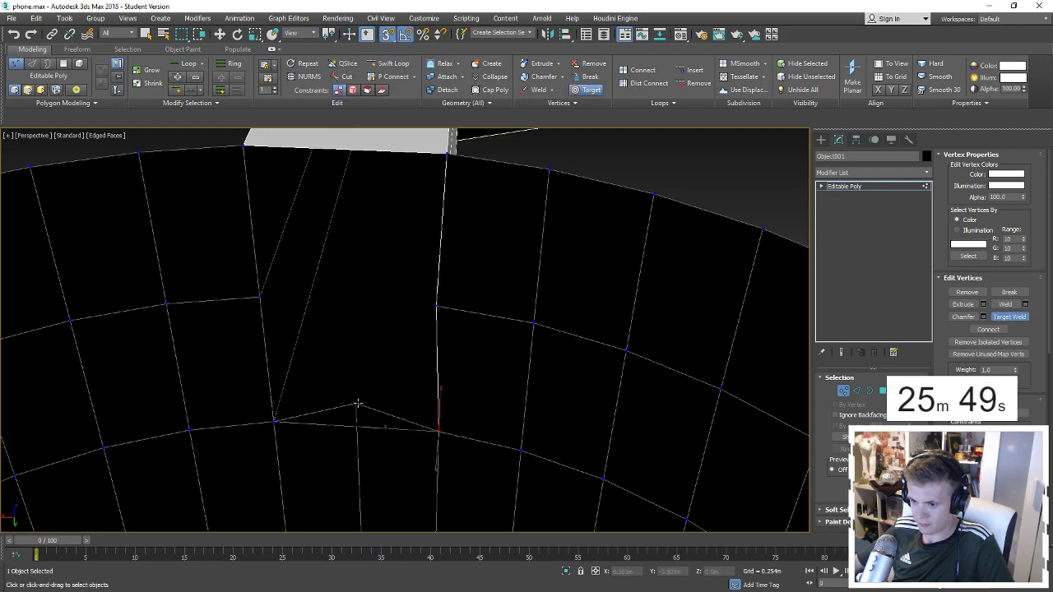
pyautogui.press('w')
pyautogui.click(357, 402)
pyautogui.moveTo(357, 403)
pyautogui.keyDown('alt'); pyautogui.mouseDown(button='middle')
pyautogui.moveTo(388, 329)
pyautogui.moveTo(432, 350)
pyautogui.moveTo(329, 328)
pyautogui.moveTo(437, 238)
pyautogui.moveTo(490, 258)
pyautogui.moveTo(427, 335)
pyautogui.mouseUp(button='middle'); pyautogui.keyUp('alt')
# In wireframe, Target Weld the remaining vertex where the arm meets the cylinder.
pyautogui.click(844, 391)
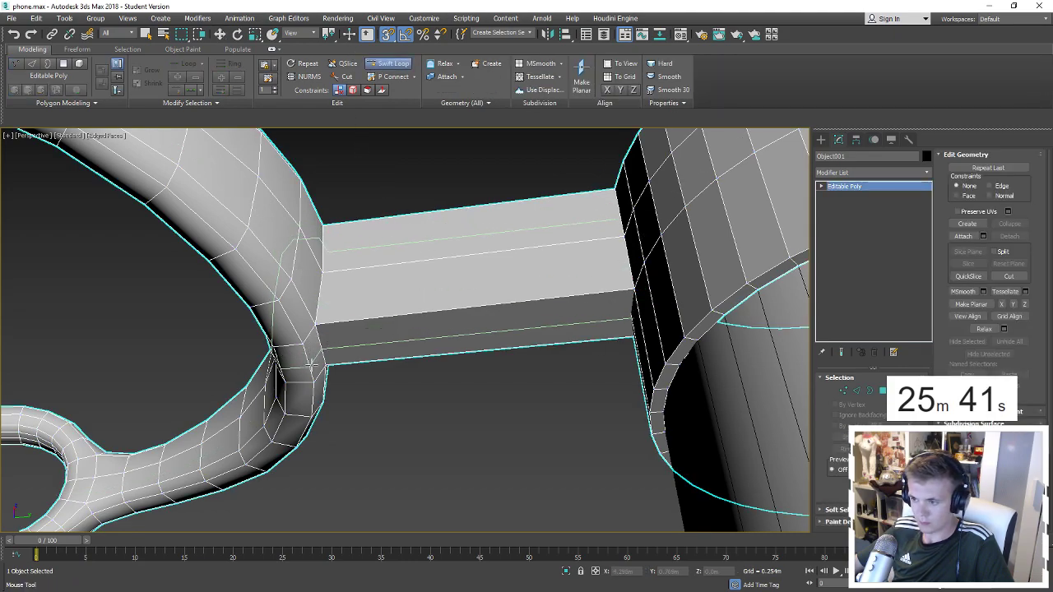
pyautogui.press('w')
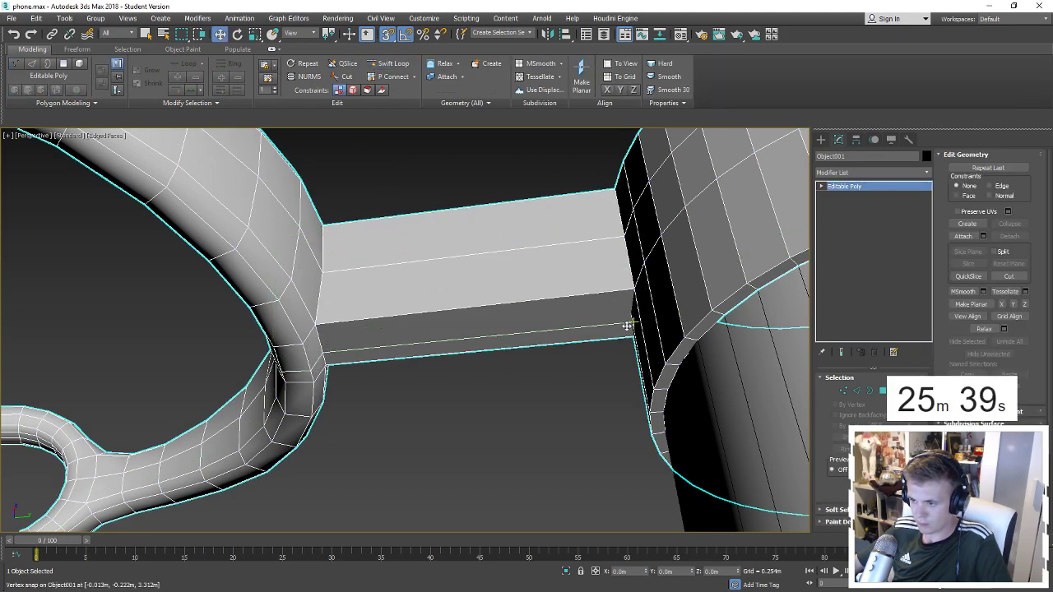
pyautogui.hotkey('shift', 'z')
pyautogui.hotkey('shift', 'z')
pyautogui.hotkey('shift', 'z')
pyautogui.press('F3')
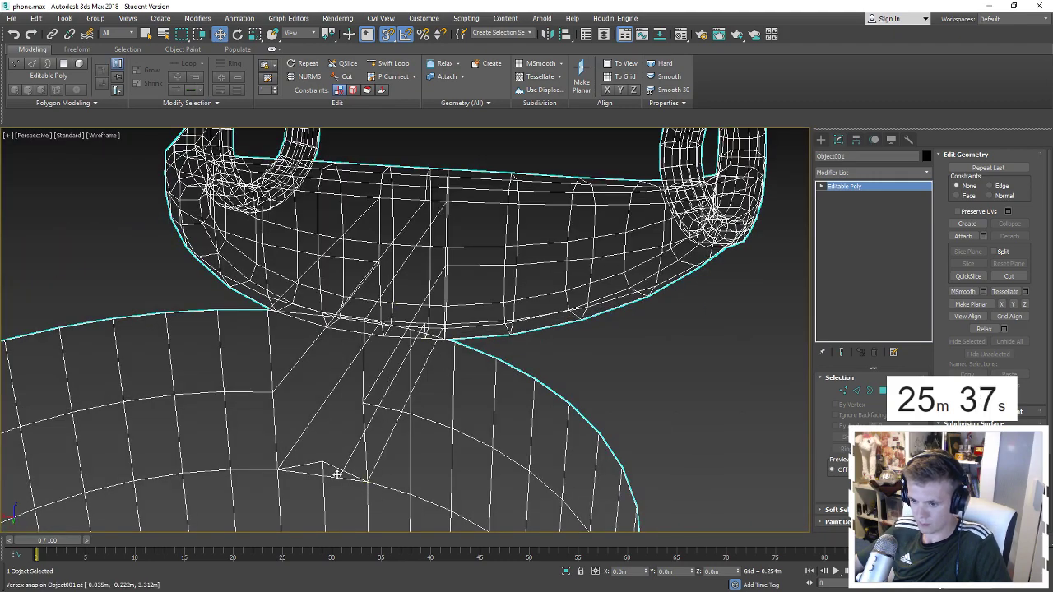
pyautogui.press('1')
pyautogui.click(322, 461)
pyautogui.rightClick(322, 457)
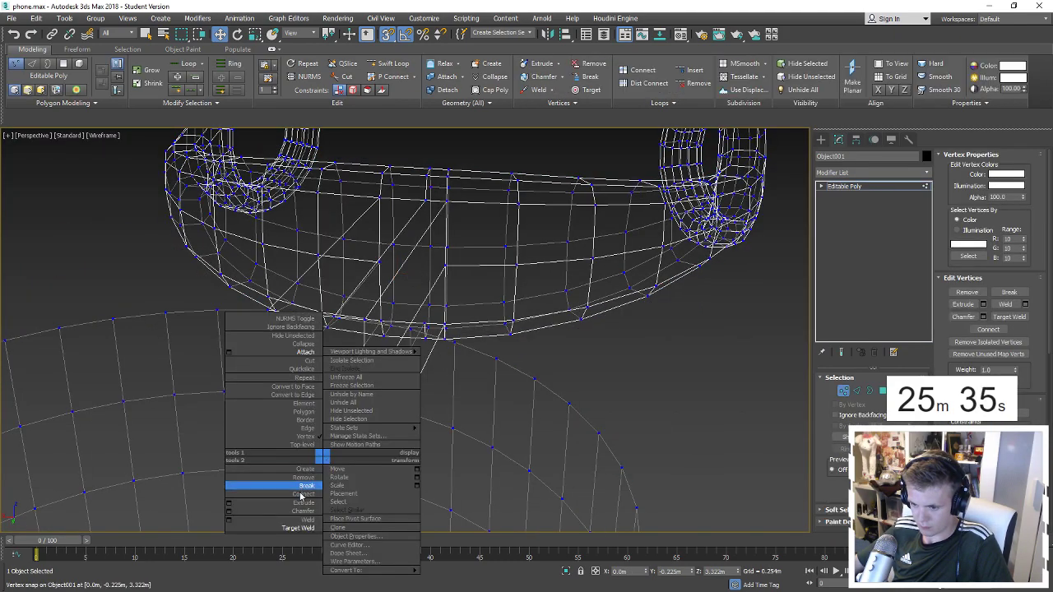
pyautogui.click(298, 528)
pyautogui.moveTo(338, 477)
pyautogui.keyDown('alt'); pyautogui.mouseDown(button='middle')
pyautogui.moveTo(341, 505)
pyautogui.moveTo(382, 418)
pyautogui.mouseUp(button='middle'); pyautogui.keyUp('alt')
pyautogui.press('F3')
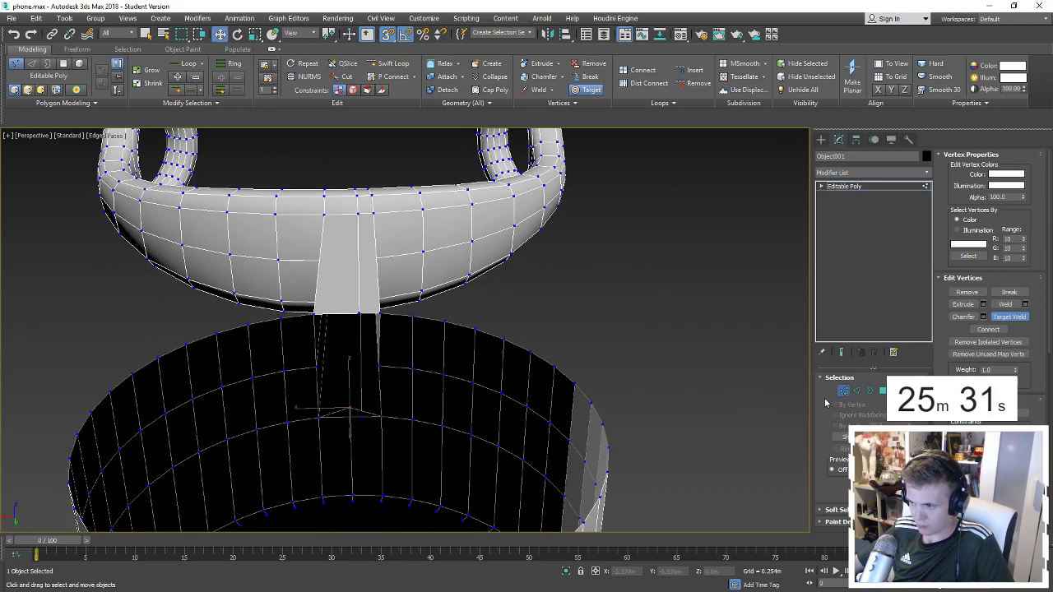
# Slide the arm edge to the right so the arm runs straight.
pyautogui.press('1')
pyautogui.press('2')
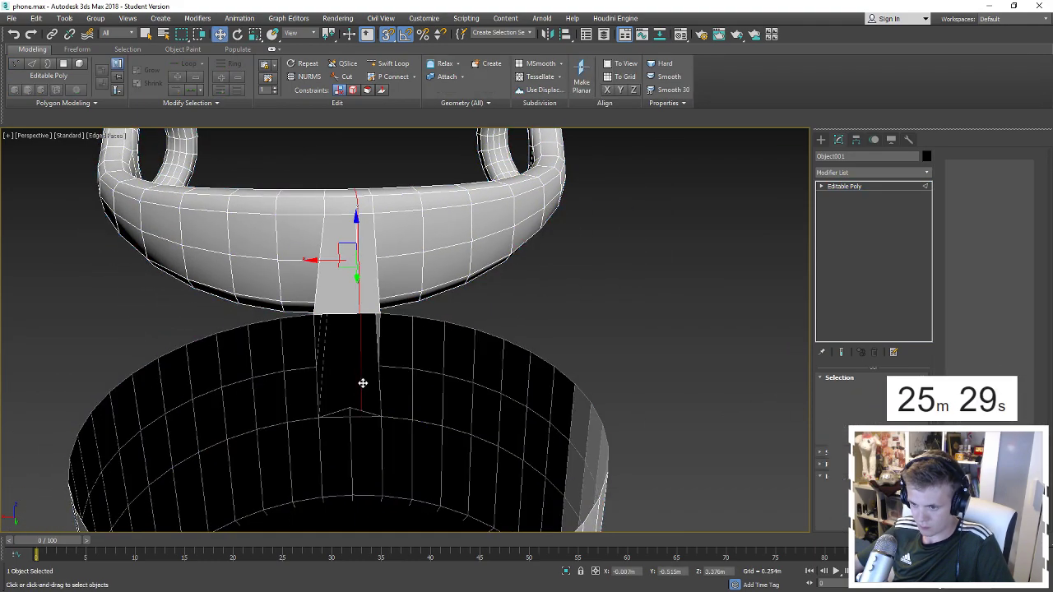
pyautogui.scroll(5, 1022, 191)
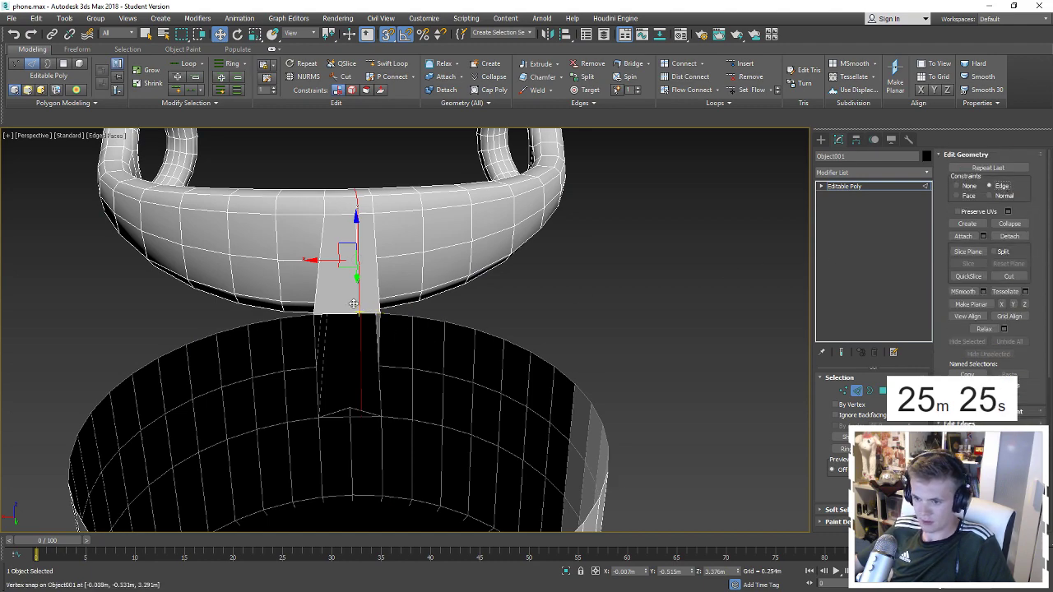
pyautogui.press('r')
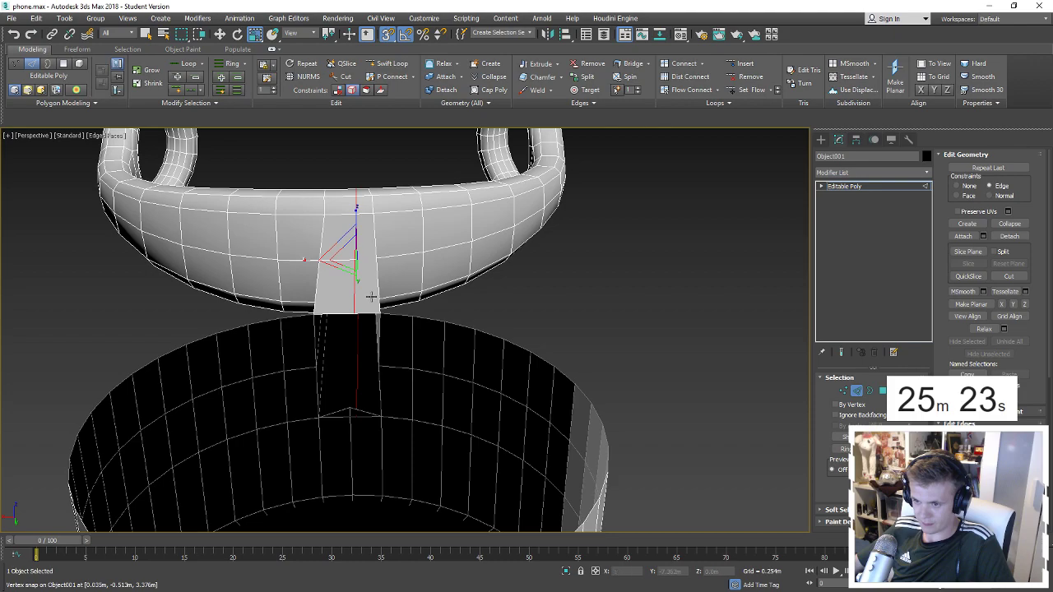
pyautogui.press('w')
pyautogui.moveTo(318, 308)
pyautogui.mouseDown()
pyautogui.moveTo(351, 375)
pyautogui.moveTo(345, 416)
pyautogui.mouseUp()
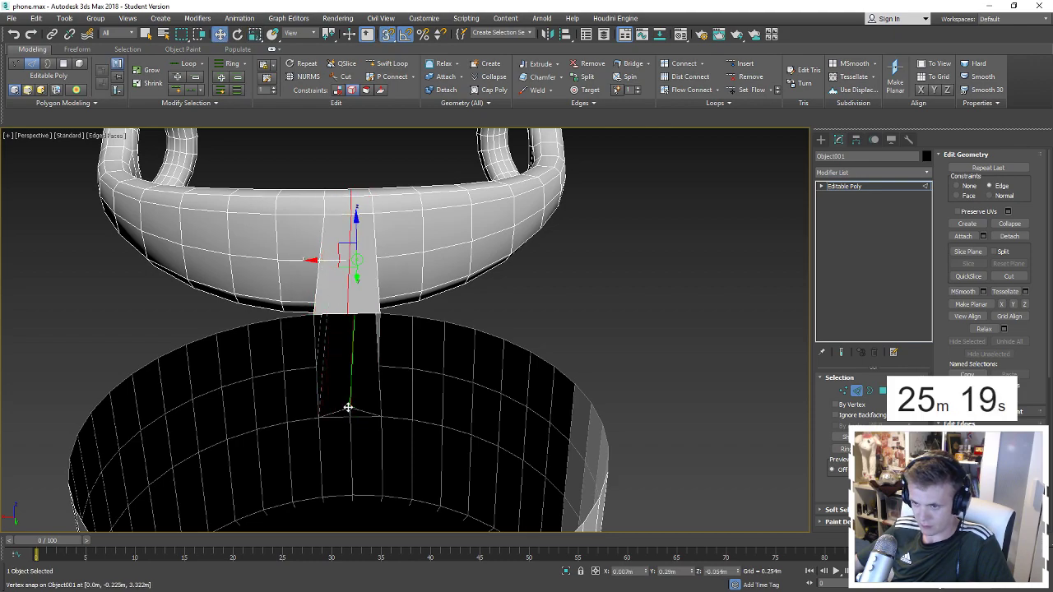
pyautogui.scroll(-3, 348, 407)
pyautogui.scroll(-3, 350, 408)
pyautogui.scroll(-1, 352, 406)
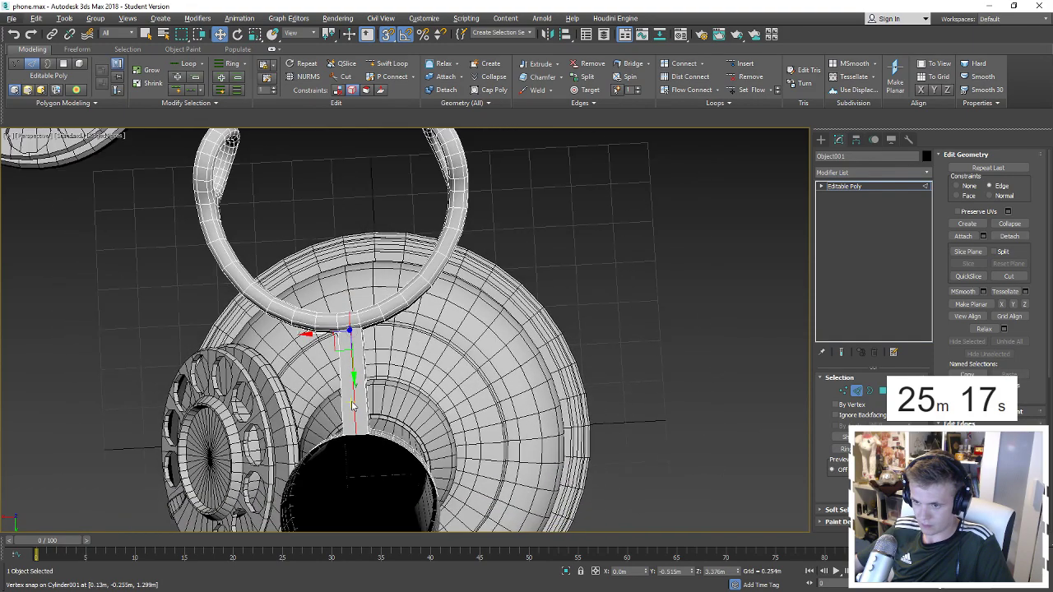
# Delete the old thin connecting strip below the ring.
pyautogui.scroll(-1, 354, 406)
pyautogui.scroll(-1, 500, 375)
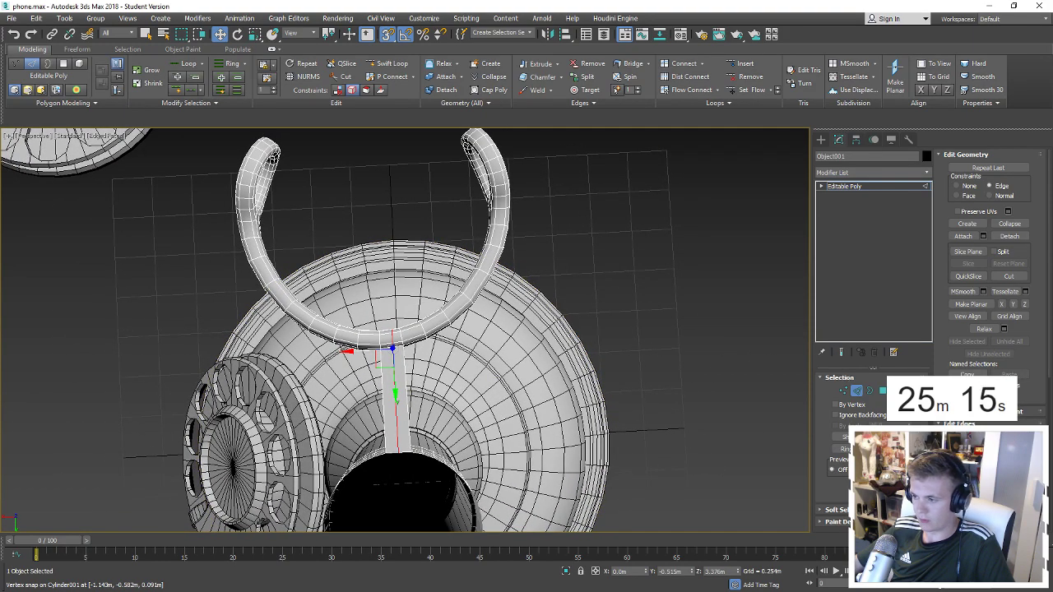
pyautogui.press('5')
pyautogui.click(498, 198)
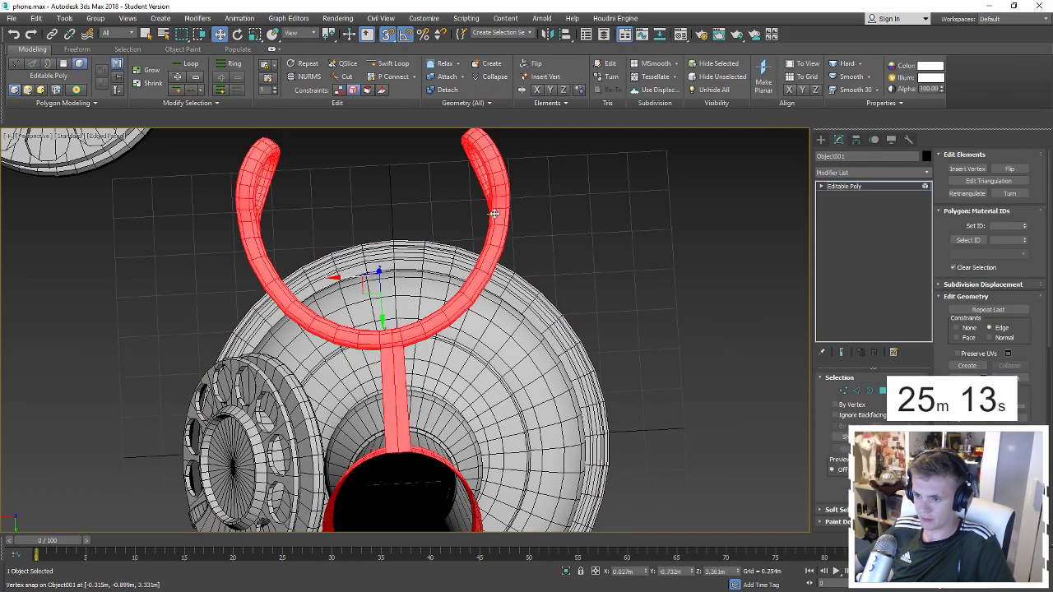
pyautogui.scroll(-2, 467, 369)
pyautogui.moveTo(467, 367); pyautogui.dragTo(462, 320, button='middle')
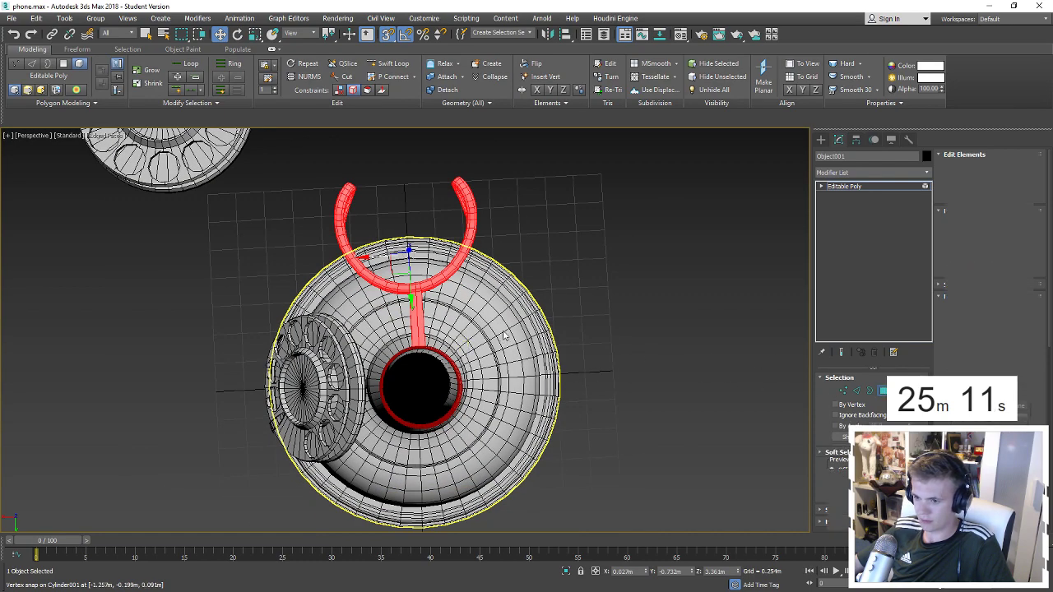
pyautogui.press('4')
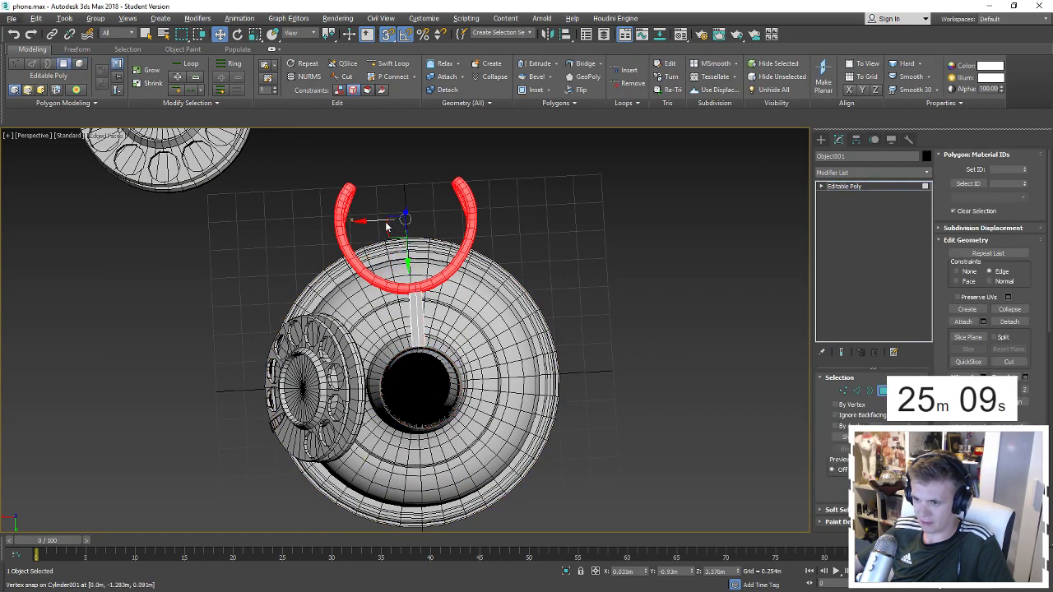
pyautogui.keyDown('alt'); pyautogui.moveTo(388, 228); pyautogui.dragTo(384, 230, button='middle'); pyautogui.keyUp('alt')
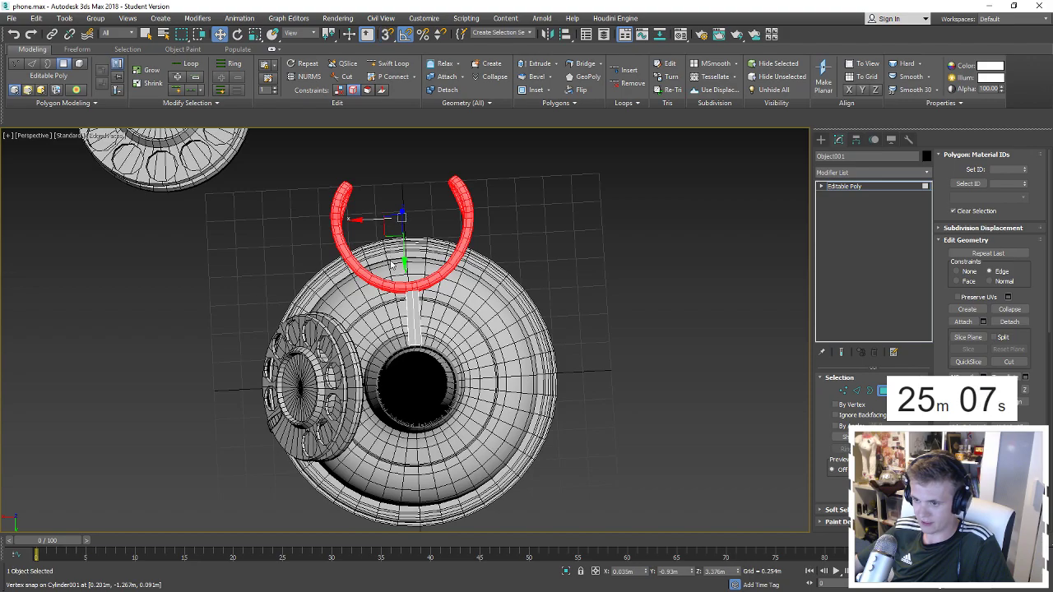
pyautogui.scroll(5, 392, 263)
pyautogui.click(428, 329)
pyautogui.press('Delete')
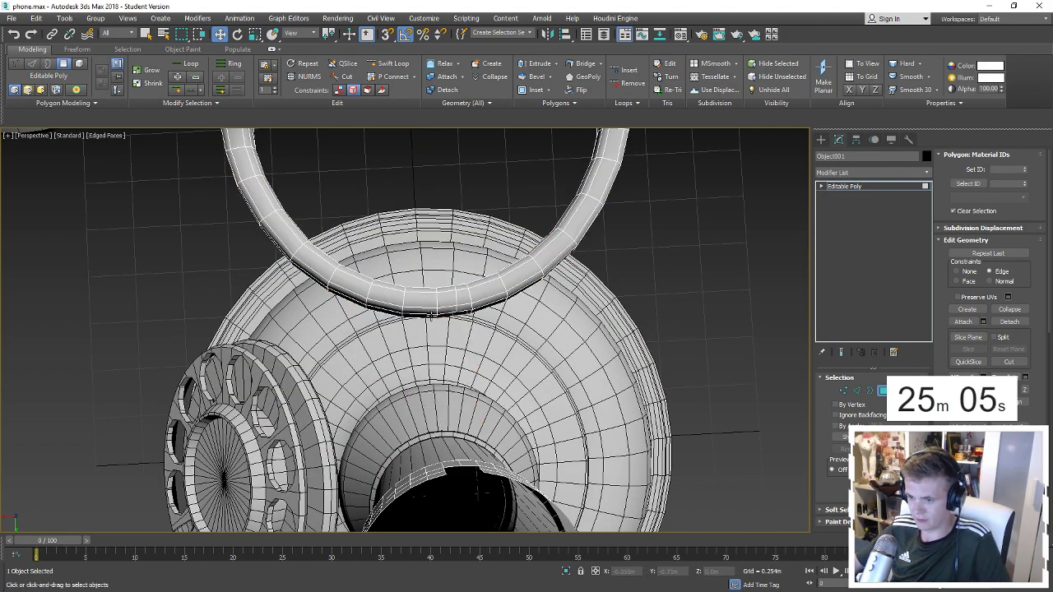
# Delete two faces on the ring's underside to open a square hole.
pyautogui.click(429, 315)
pyautogui.scroll(3, 425, 258)
pyautogui.keyDown('ctrl'); pyautogui.click(428, 335); pyautogui.keyUp('ctrl')
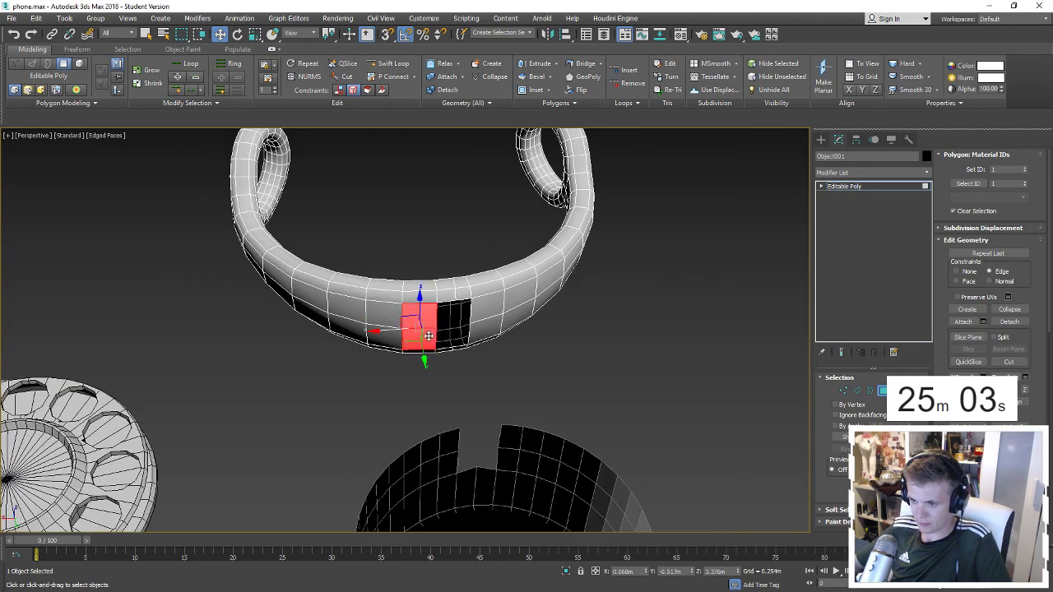
pyautogui.press('Delete')
pyautogui.press('2')
pyautogui.click(448, 301)
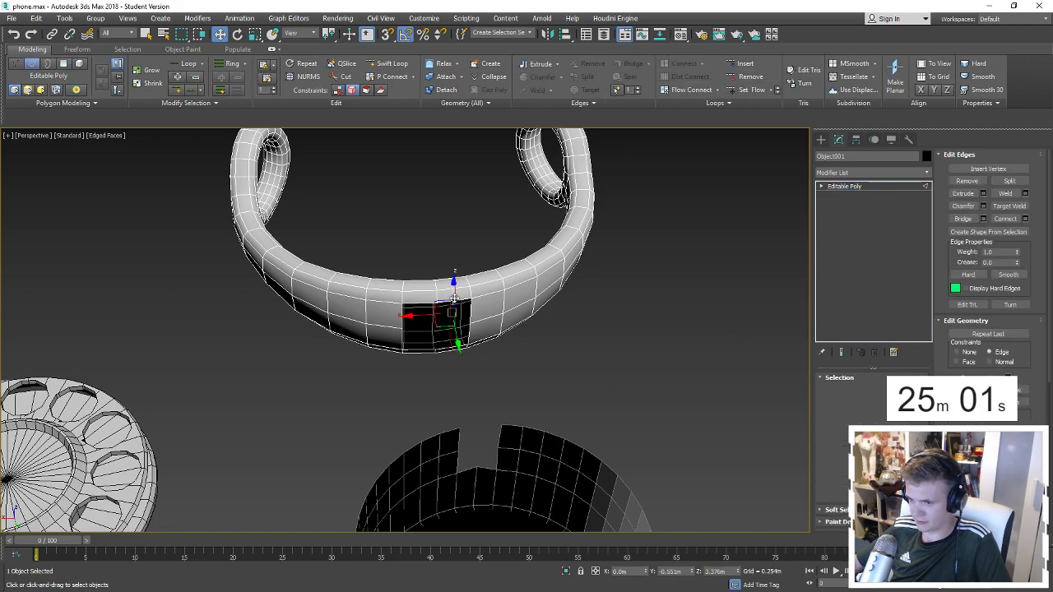
pyautogui.click(454, 298)
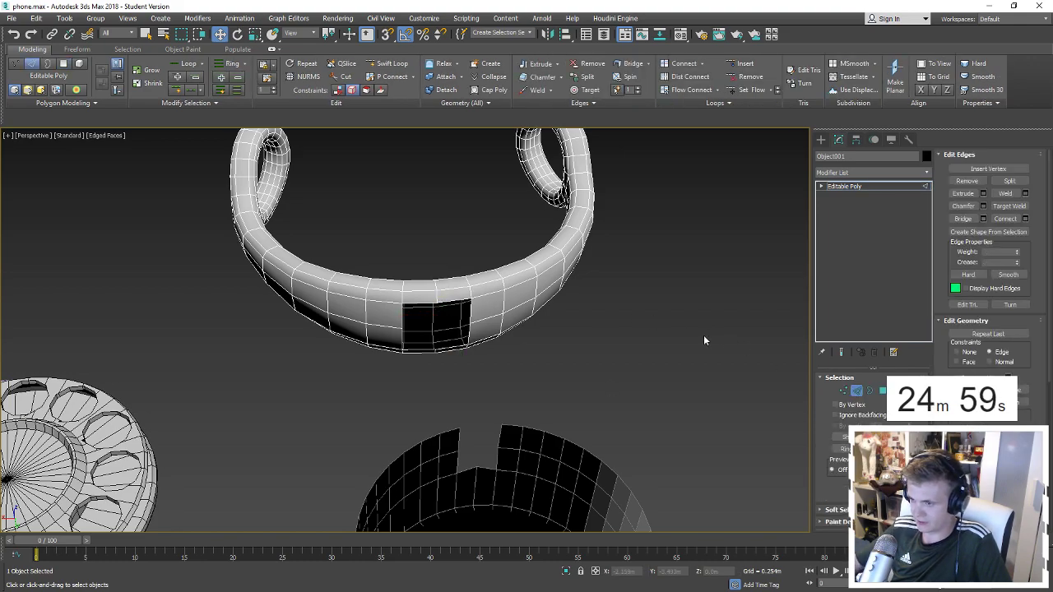
pyautogui.click(869, 393)
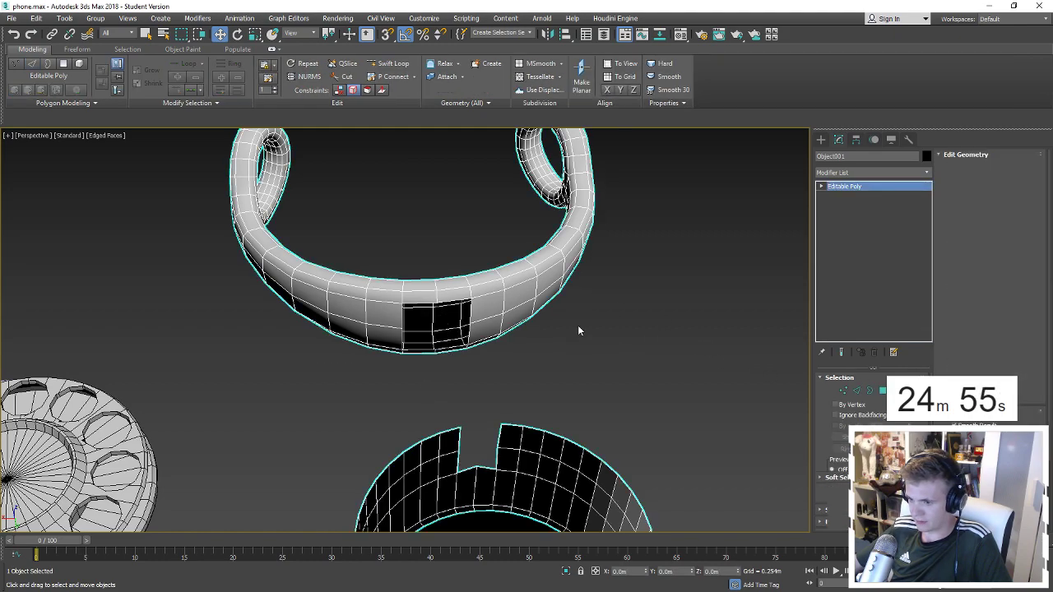
# Snap-move the ring element so its opening lines up over the notch below.
pyautogui.press('5')
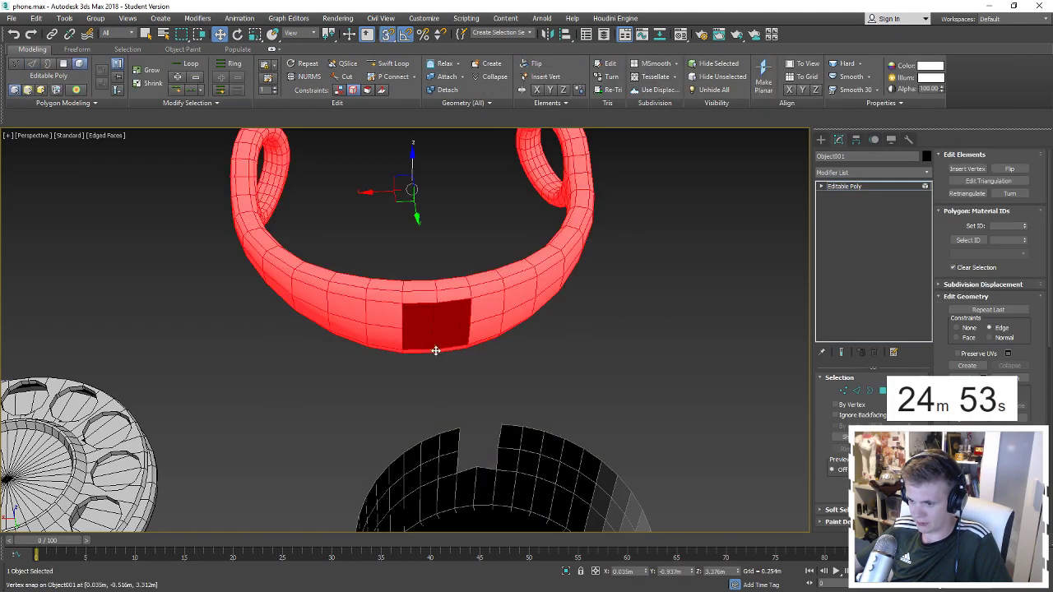
pyautogui.moveTo(435, 351)
pyautogui.mouseDown()
pyautogui.moveTo(472, 466)
pyautogui.moveTo(862, 410)
pyautogui.mouseUp()
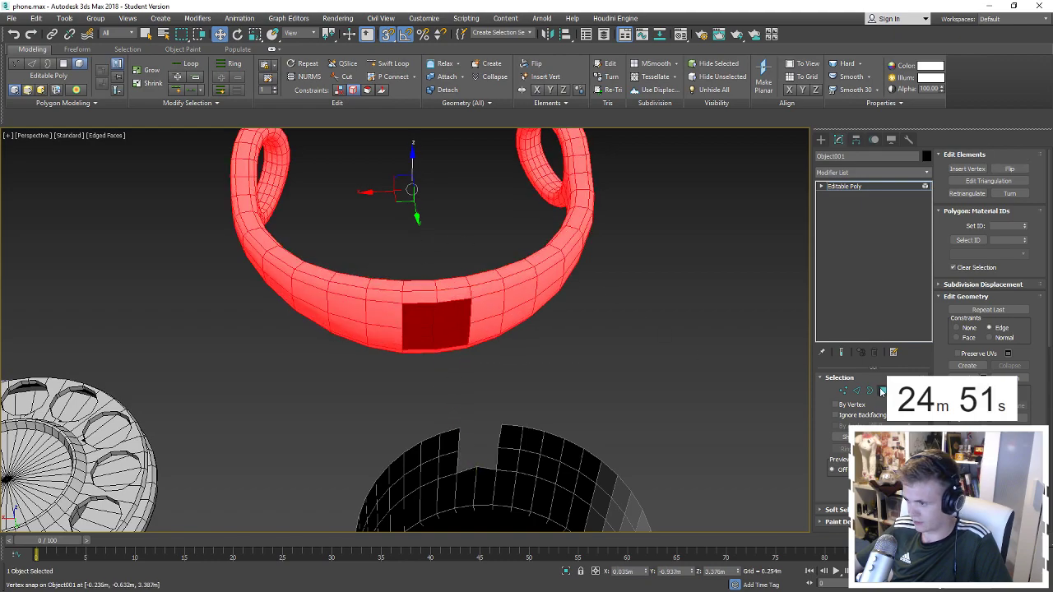
pyautogui.press('5')
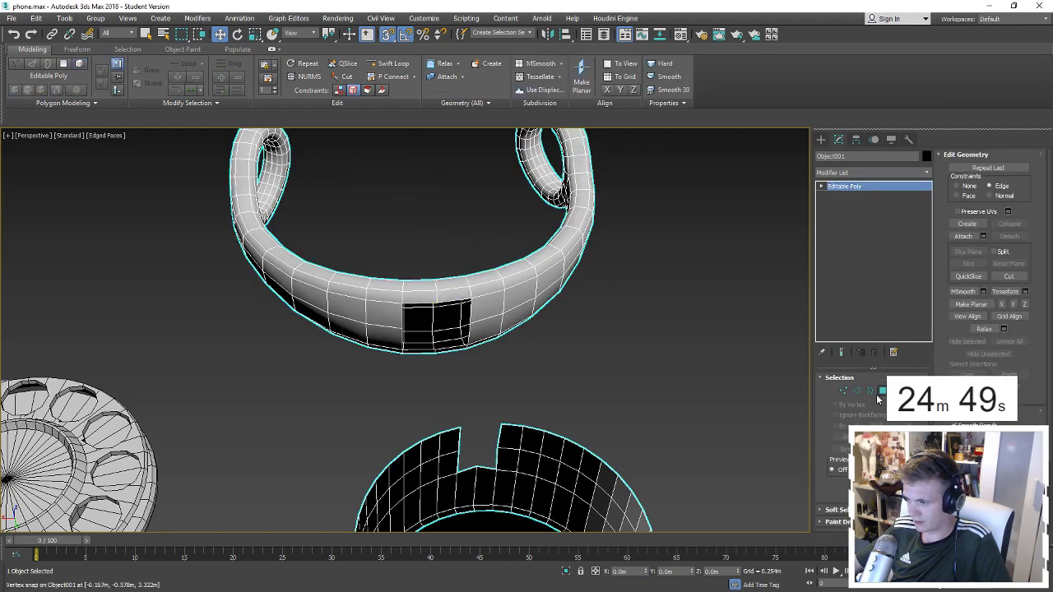
pyautogui.press('5')
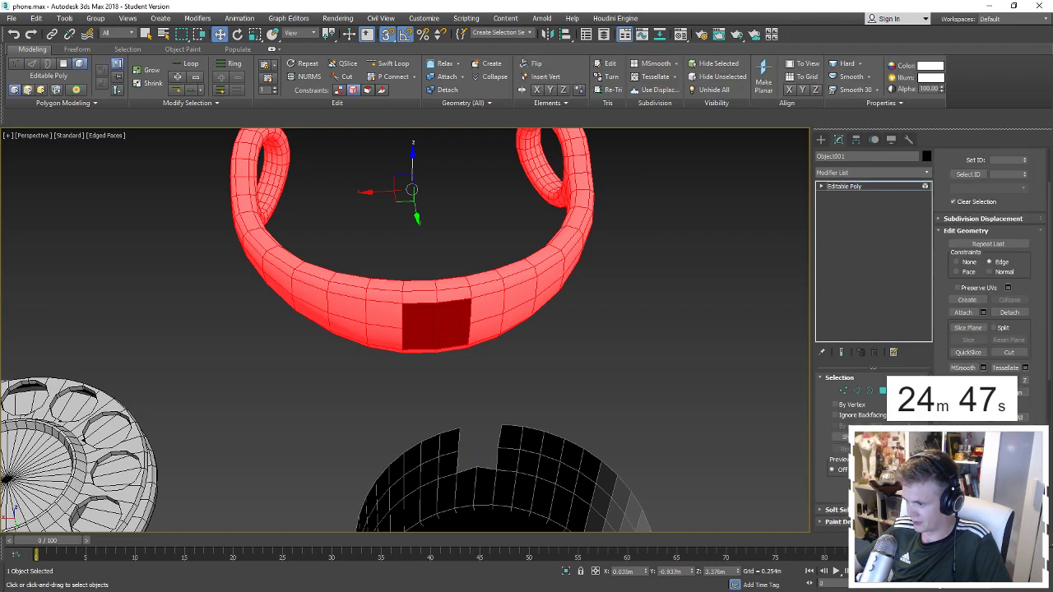
pyautogui.scroll(5, 968, 224)
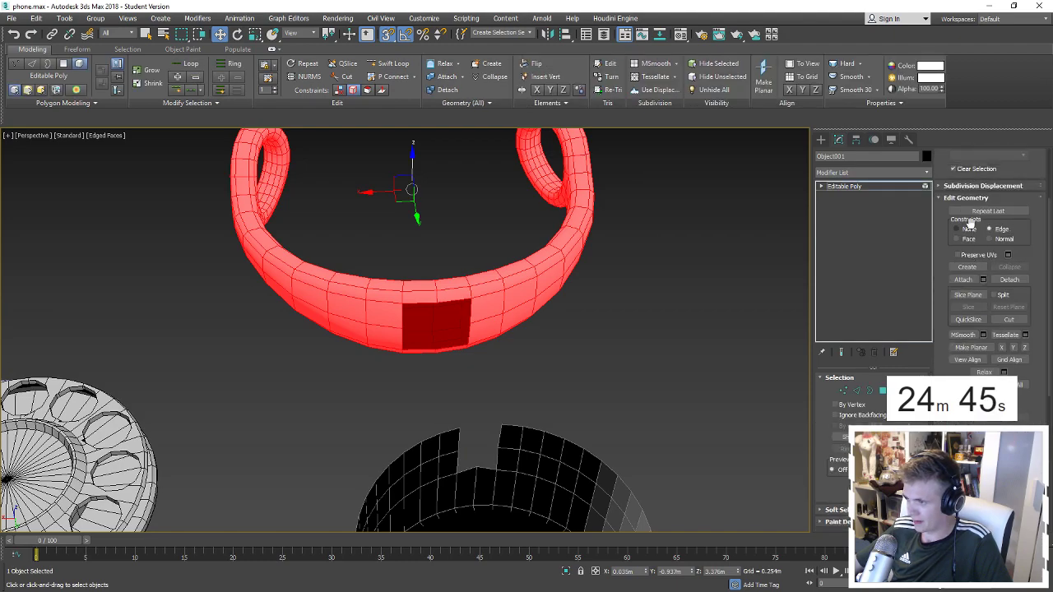
pyautogui.moveTo(439, 349); pyautogui.dragTo(474, 470)
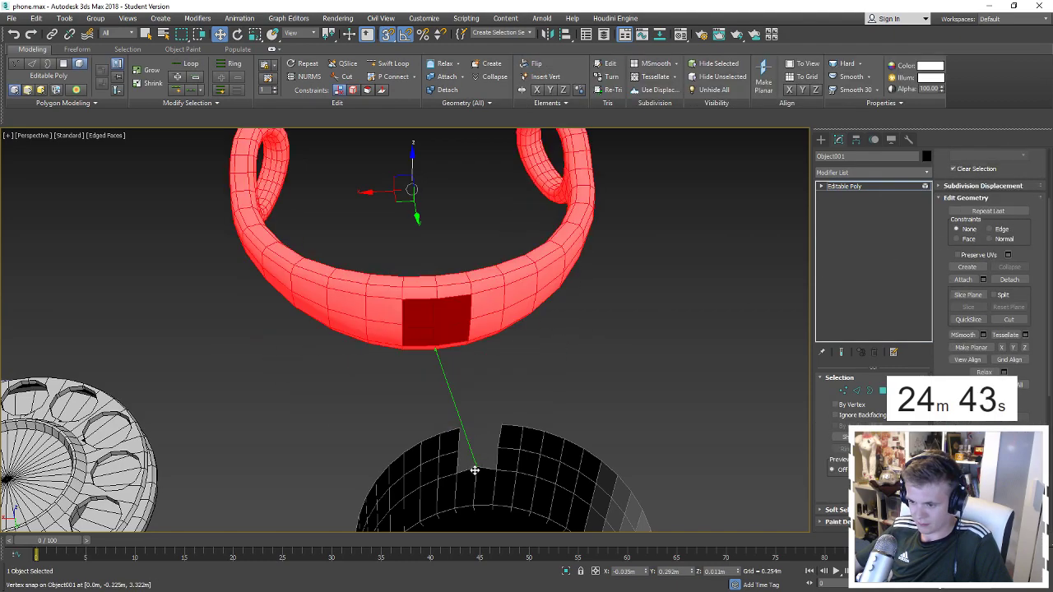
pyautogui.moveTo(380, 186); pyautogui.dragTo(391, 190)
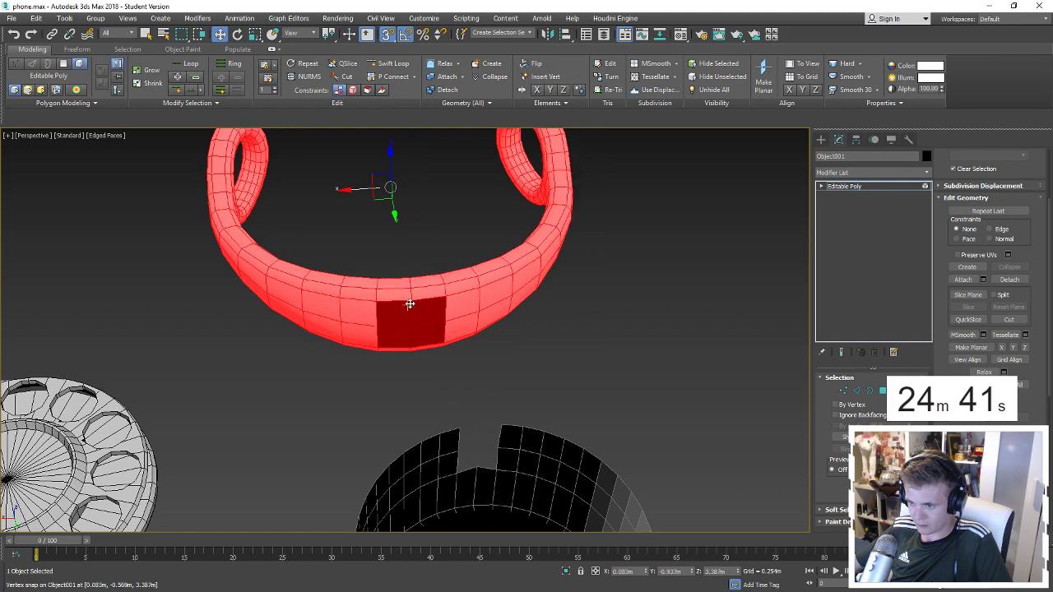
pyautogui.moveTo(410, 304); pyautogui.dragTo(477, 470)
# Bridge the ring hole's bottom edge to the matching notch edge below.
pyautogui.press('2')
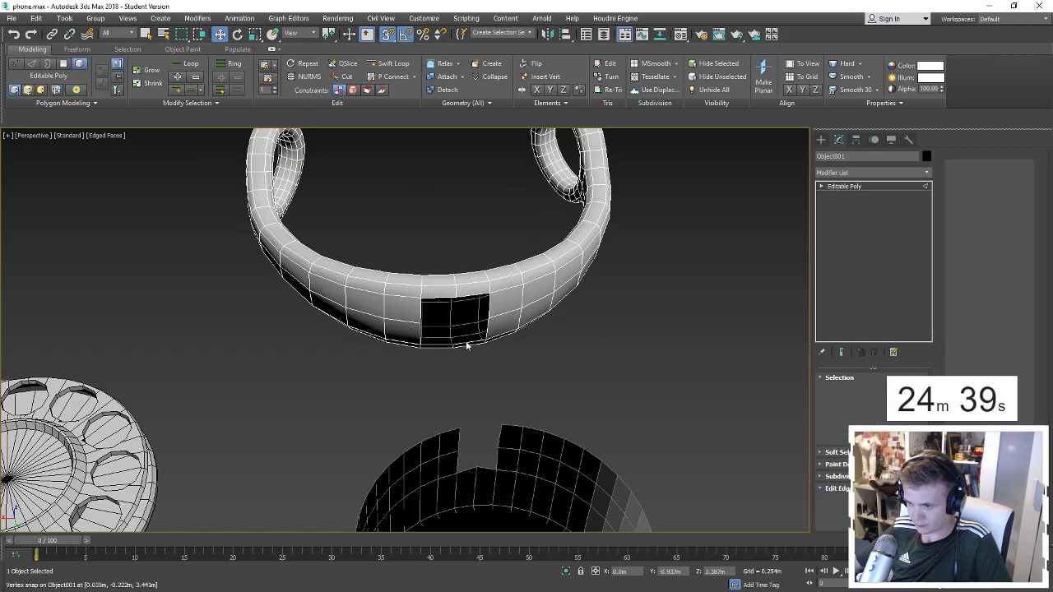
pyautogui.press('6')
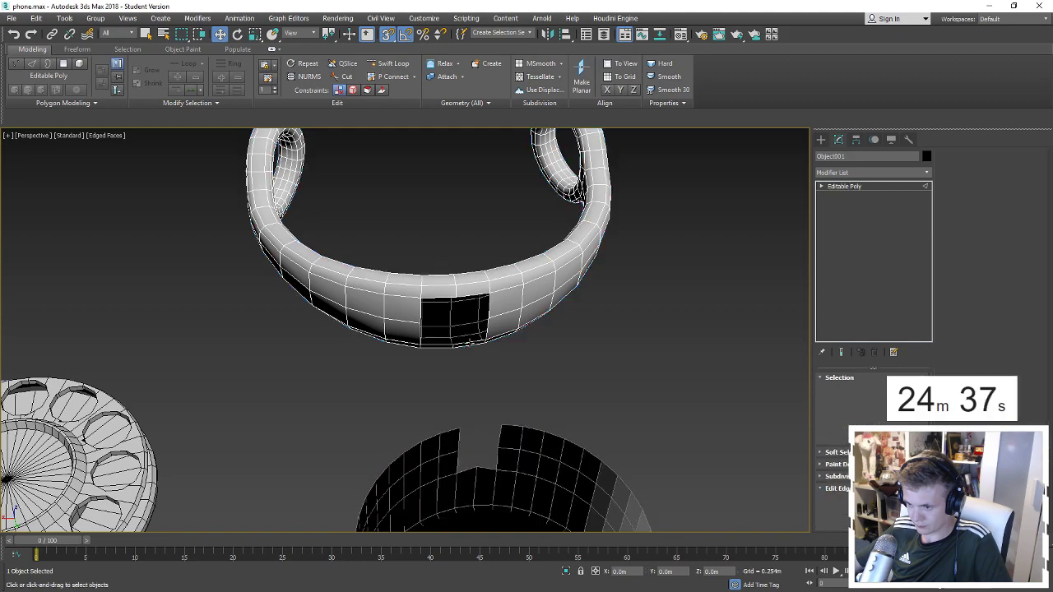
pyautogui.press('2')
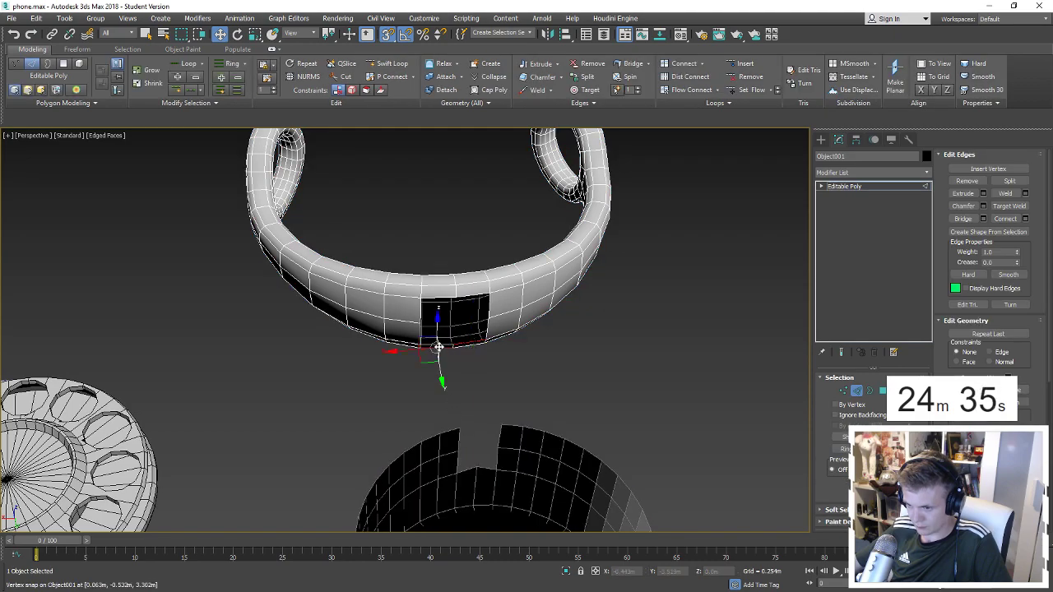
pyautogui.click(437, 345)
pyautogui.click(475, 468)
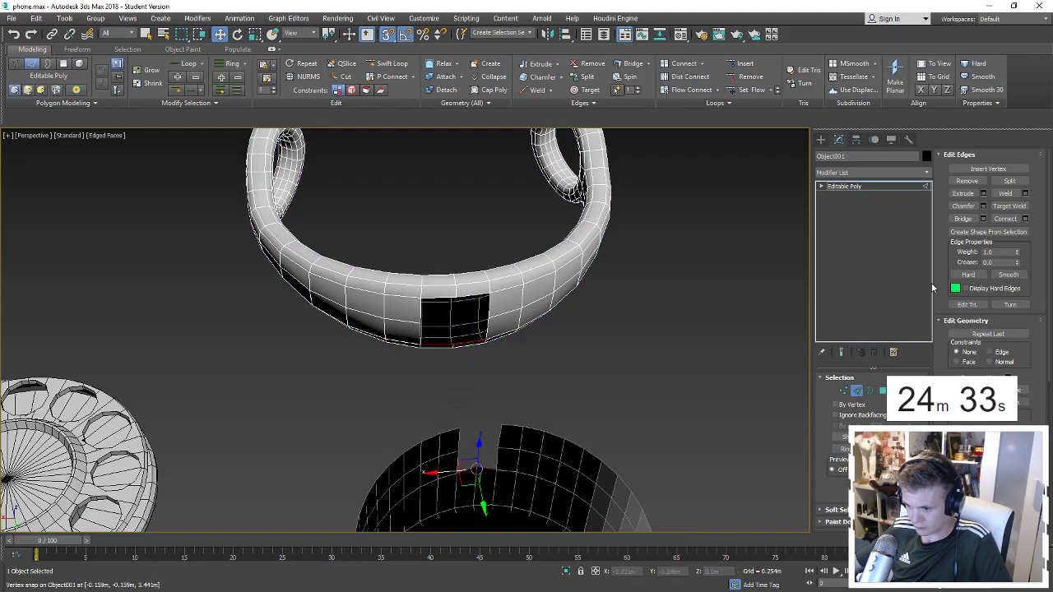
pyautogui.click(963, 218)
# Move the bridge strip's top and bottom edges to reshape the connecting arm.
pyautogui.keyDown('alt'); pyautogui.moveTo(600, 359); pyautogui.dragTo(472, 475, button='middle'); pyautogui.keyUp('alt')
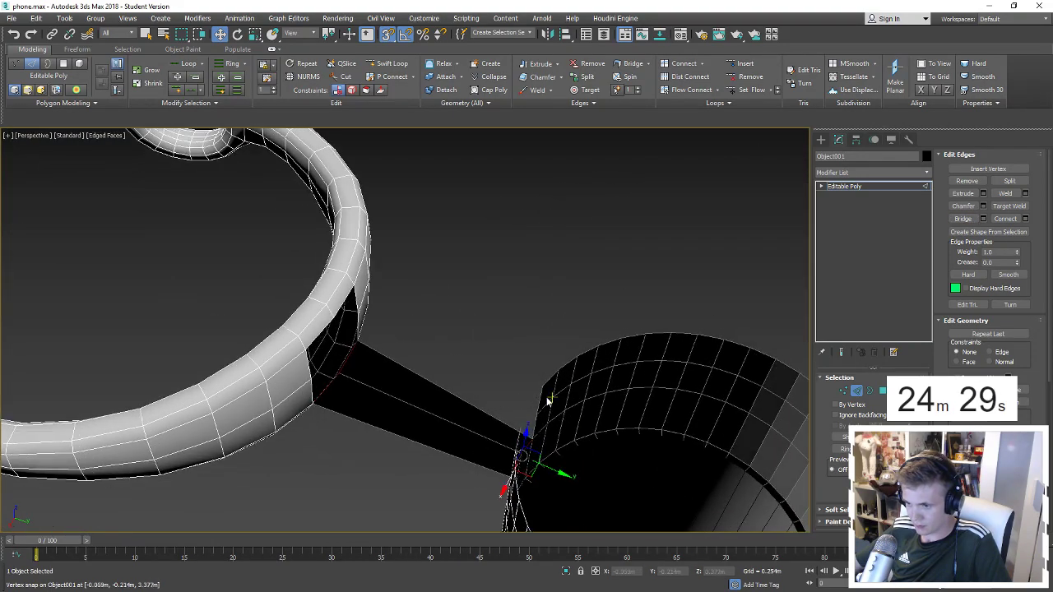
pyautogui.click(310, 376)
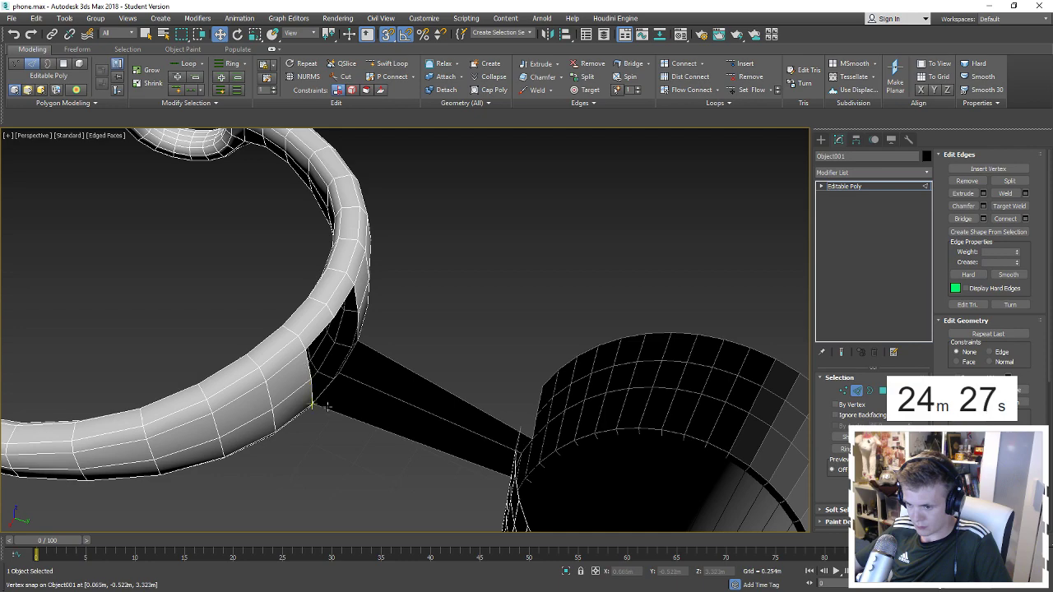
pyautogui.click(367, 422)
pyautogui.keyDown('ctrl'); pyautogui.click(436, 391); pyautogui.keyUp('ctrl')
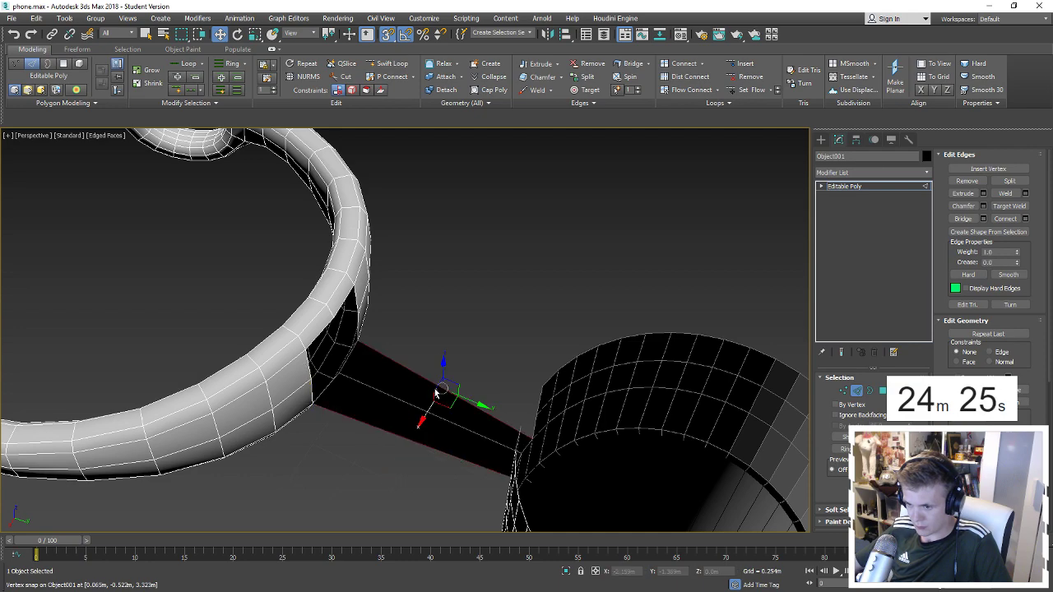
pyautogui.moveTo(442, 353); pyautogui.dragTo(308, 370)
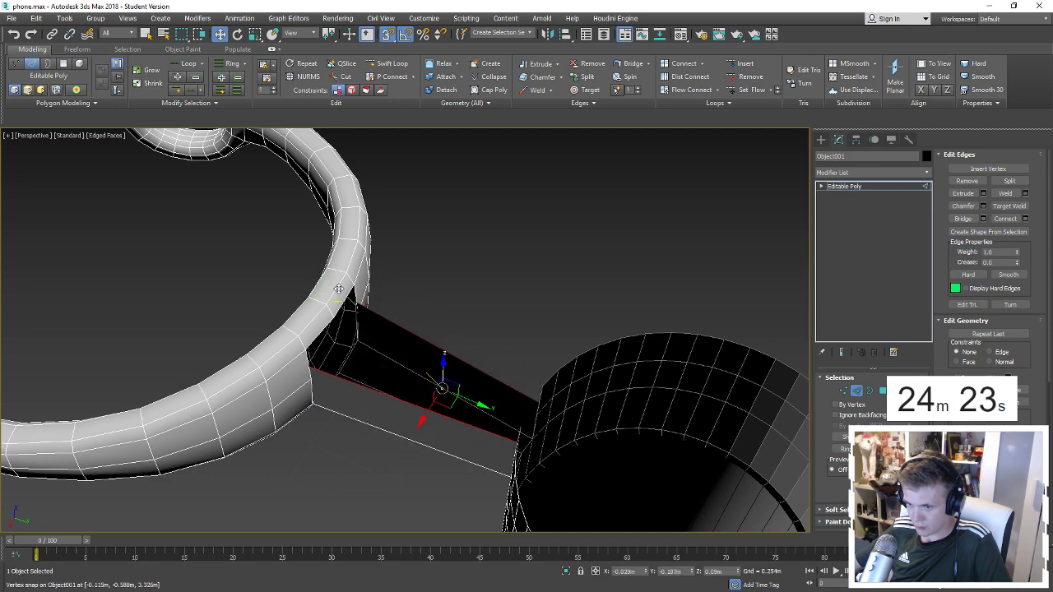
pyautogui.rightClick(308, 371)
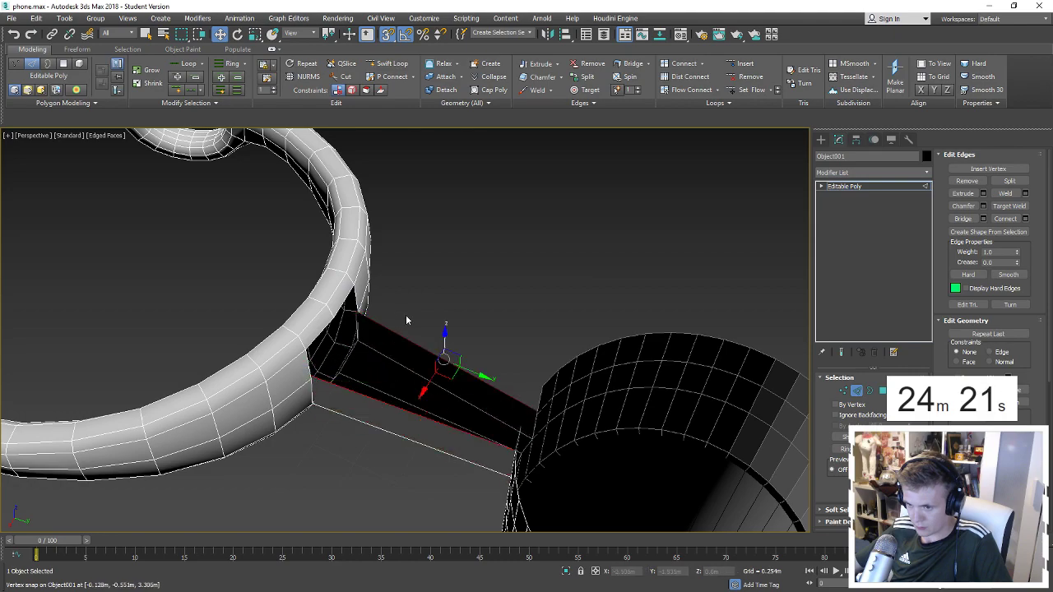
pyautogui.moveTo(442, 340); pyautogui.dragTo(308, 370)
pyautogui.keyDown('alt'); pyautogui.moveTo(309, 370); pyautogui.dragTo(313, 423, button='middle'); pyautogui.keyUp('alt')
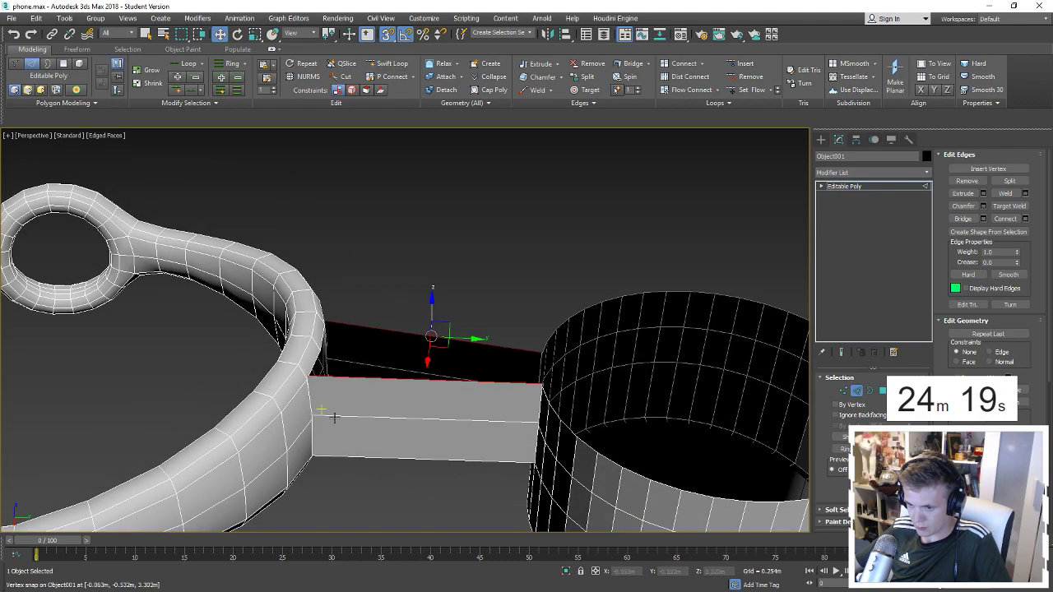
# In wireframe, begin Target Welding a vertex where the ring meets the arm.
pyautogui.press('1')
pyautogui.press('F3')
pyautogui.click(303, 401)
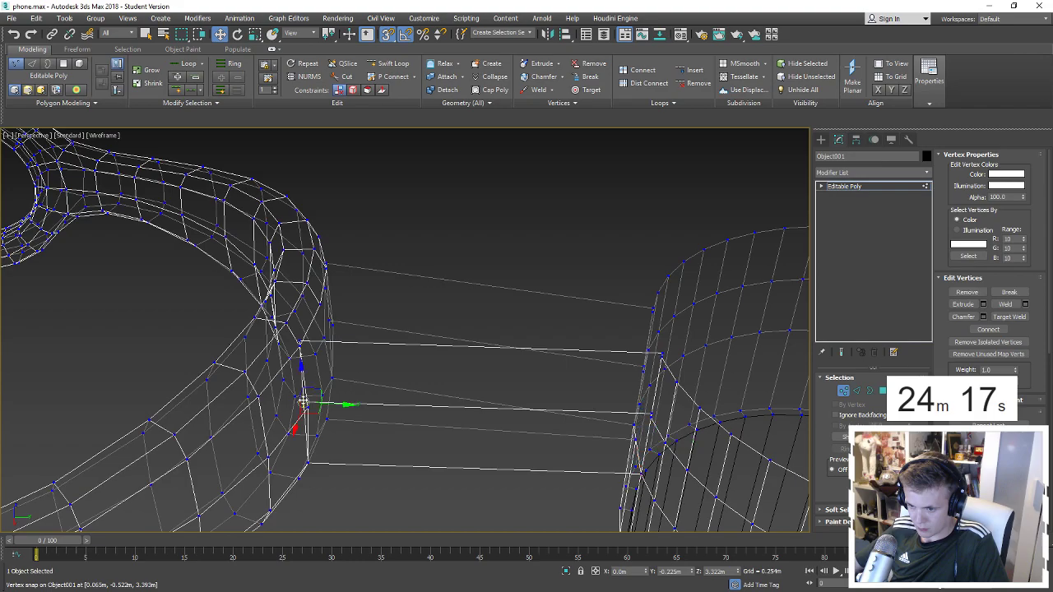
pyautogui.rightClick(303, 401)
pyautogui.click(263, 374)
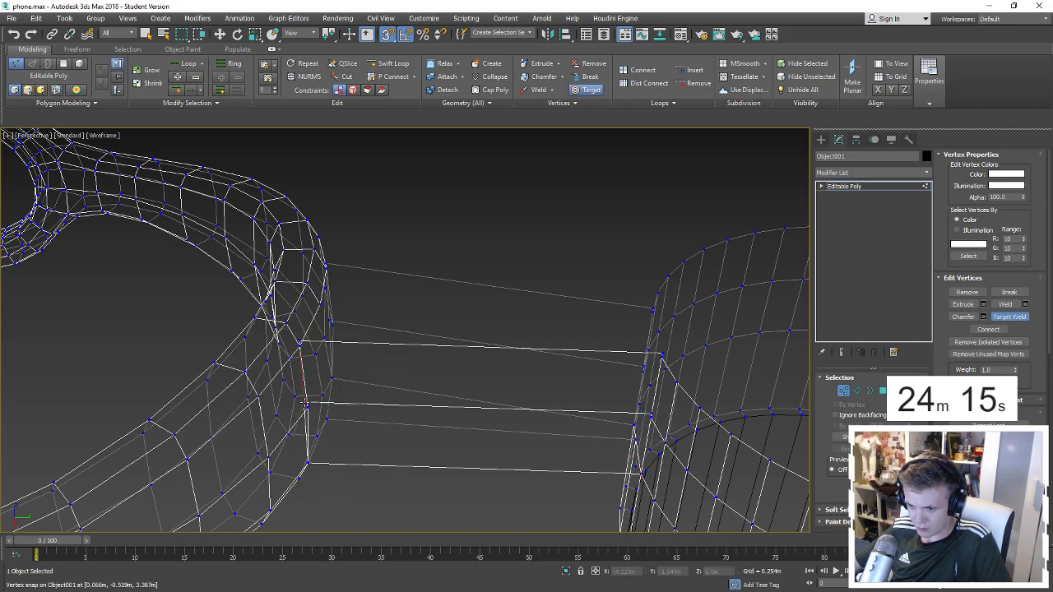
pyautogui.keyDown('alt'); pyautogui.moveTo(333, 322); pyautogui.dragTo(362, 382, button='middle'); pyautogui.keyUp('alt')
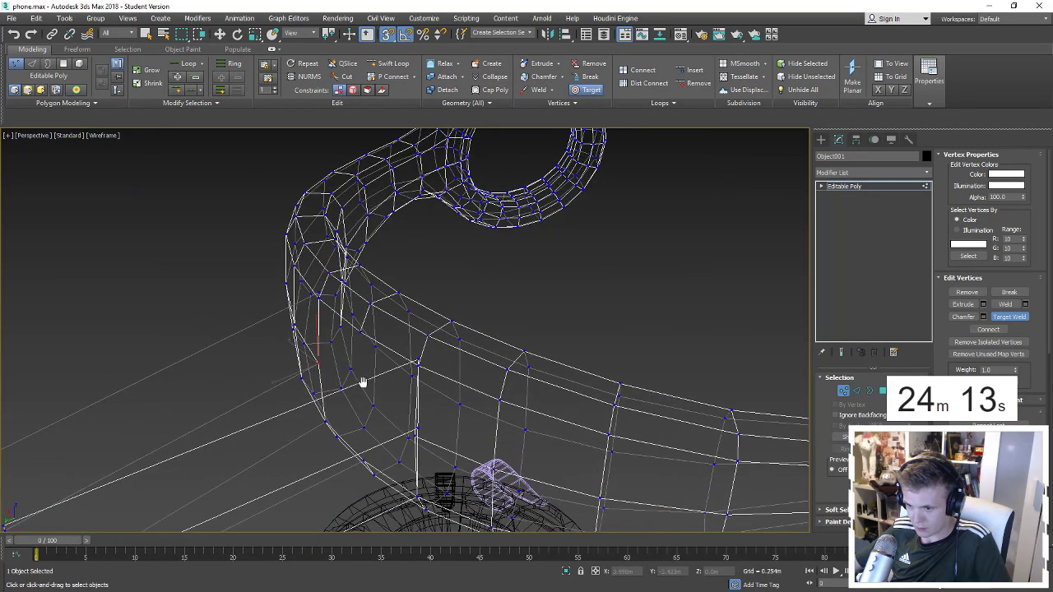
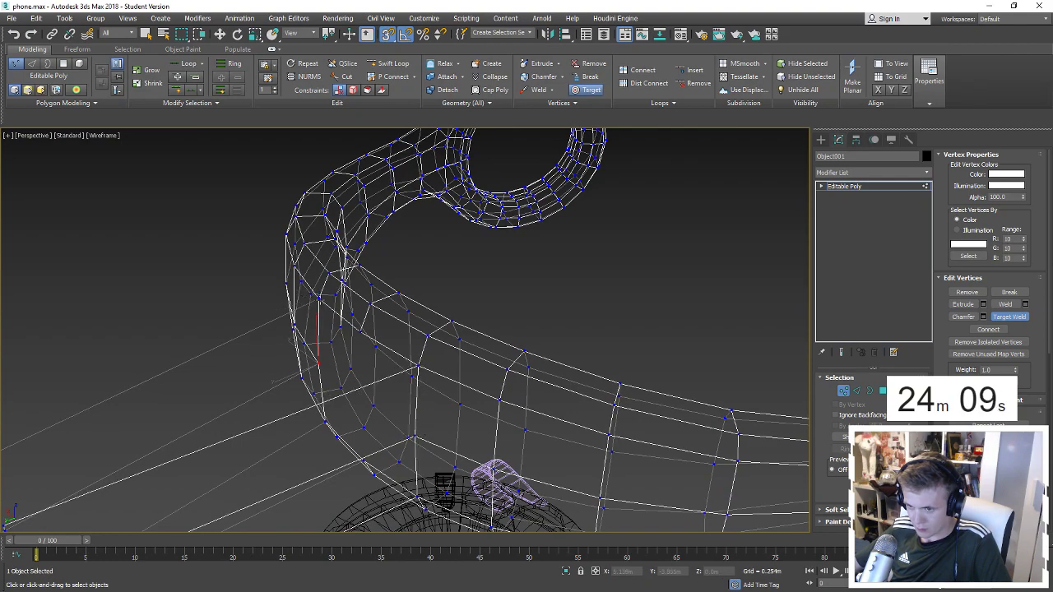
# Orbit around the hook to inspect the arm-to-cylinder joint with edged faces shown.
pyautogui.scroll(-5, 313, 329)
pyautogui.keyDown('alt'); pyautogui.moveTo(305, 331); pyautogui.dragTo(225, 328, button='middle'); pyautogui.keyUp('alt')
pyautogui.press('w')
pyautogui.press('2')
pyautogui.click(257, 334)
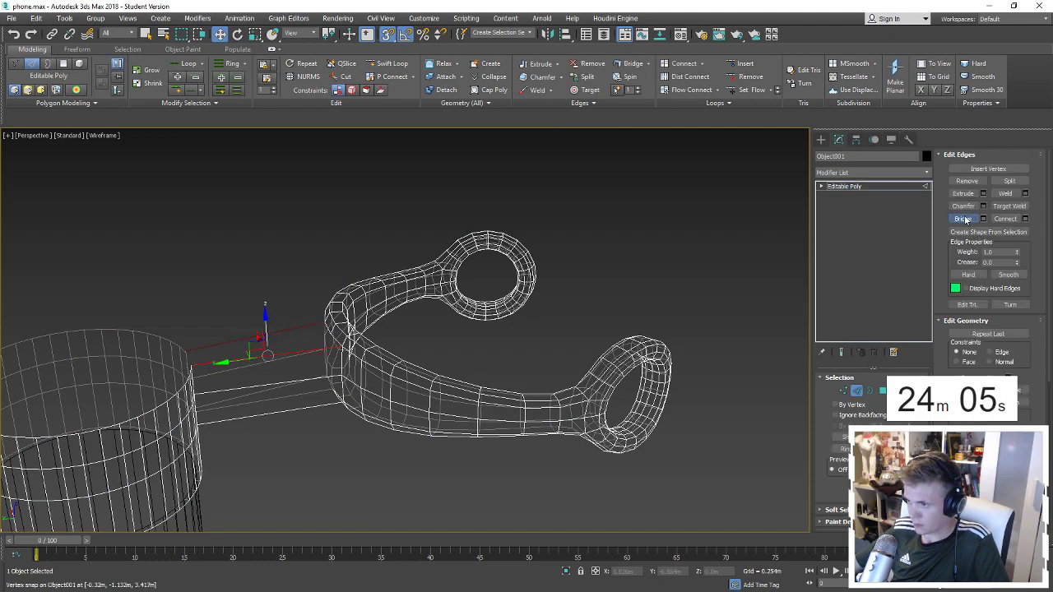
pyautogui.press('F3')
pyautogui.moveTo(248, 368)
pyautogui.keyDown('alt'); pyautogui.mouseDown(button='middle')
pyautogui.moveTo(522, 287)
pyautogui.moveTo(324, 294)
pyautogui.mouseUp(button='middle'); pyautogui.keyUp('alt')
pyautogui.scroll(2, 320, 300)
pyautogui.scroll(4, 300, 328)
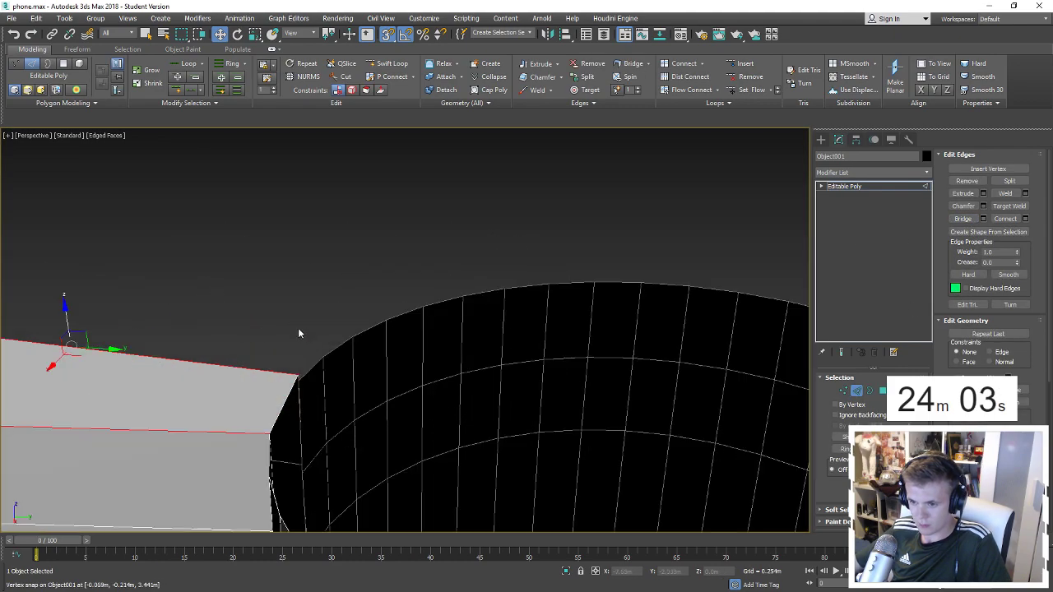
pyautogui.scroll(-3, 260, 362)
pyautogui.scroll(-3, 259, 361)
pyautogui.scroll(4, 255, 364)
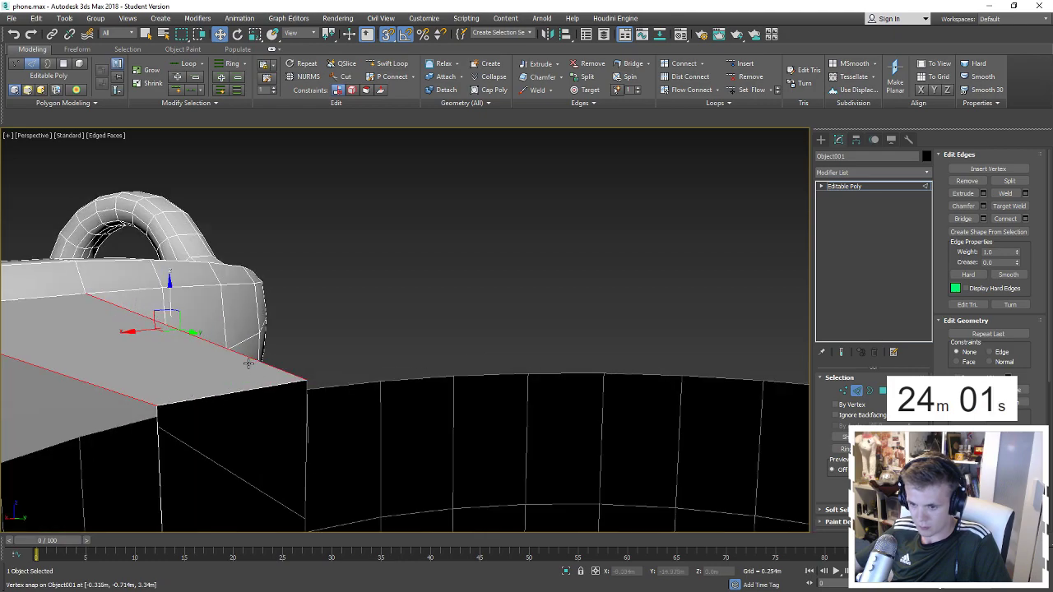
# Target-weld the arm's corner vertex onto the cylinder rim vertex.
pyautogui.press('1')
pyautogui.rightClick(303, 387)
pyautogui.click(288, 448)
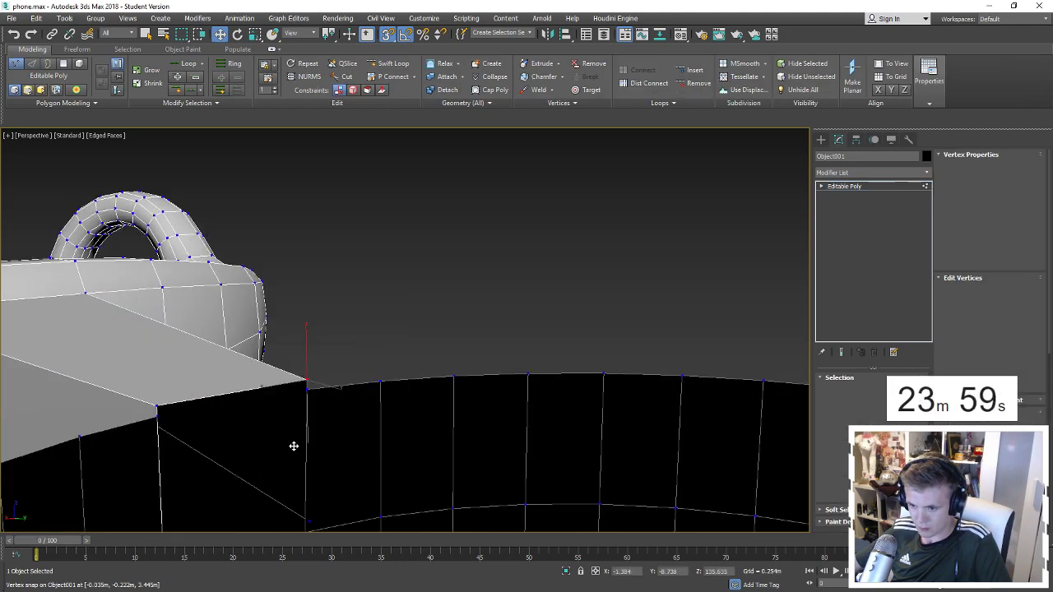
pyautogui.click(306, 385)
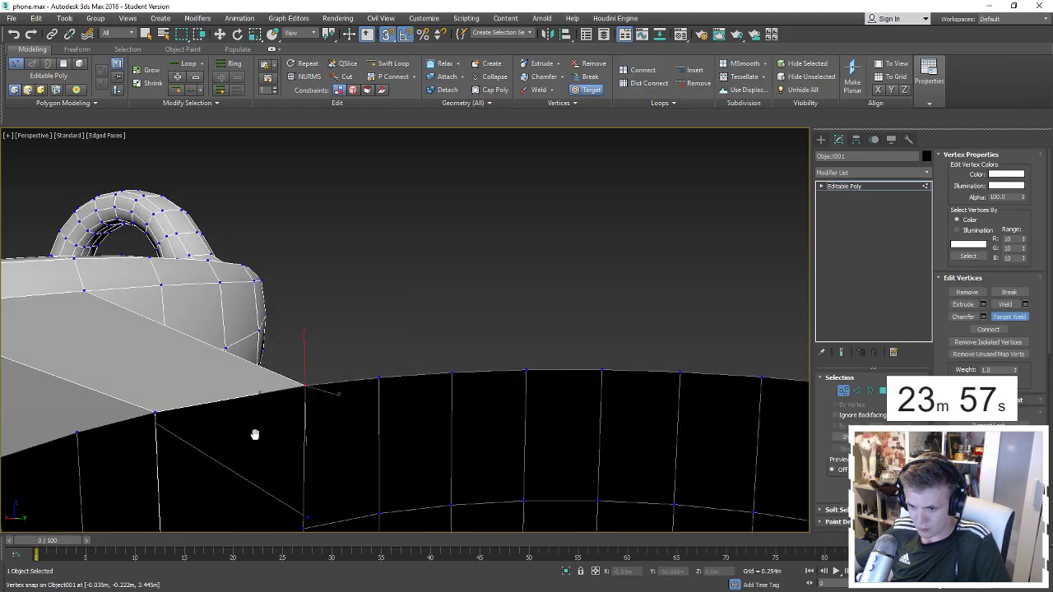
# Vertex-snap the remaining arm vertices down and up onto the rim edges.
pyautogui.moveTo(251, 432)
pyautogui.mouseDown(button='middle')
pyautogui.moveTo(367, 402)
pyautogui.moveTo(334, 362)
pyautogui.mouseUp(button='middle')
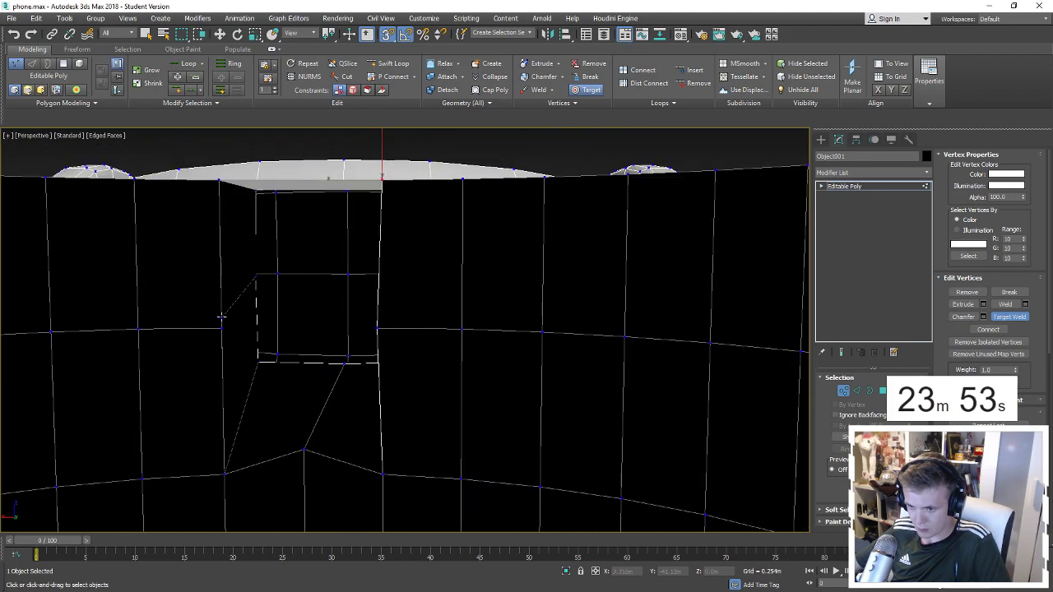
pyautogui.press('w')
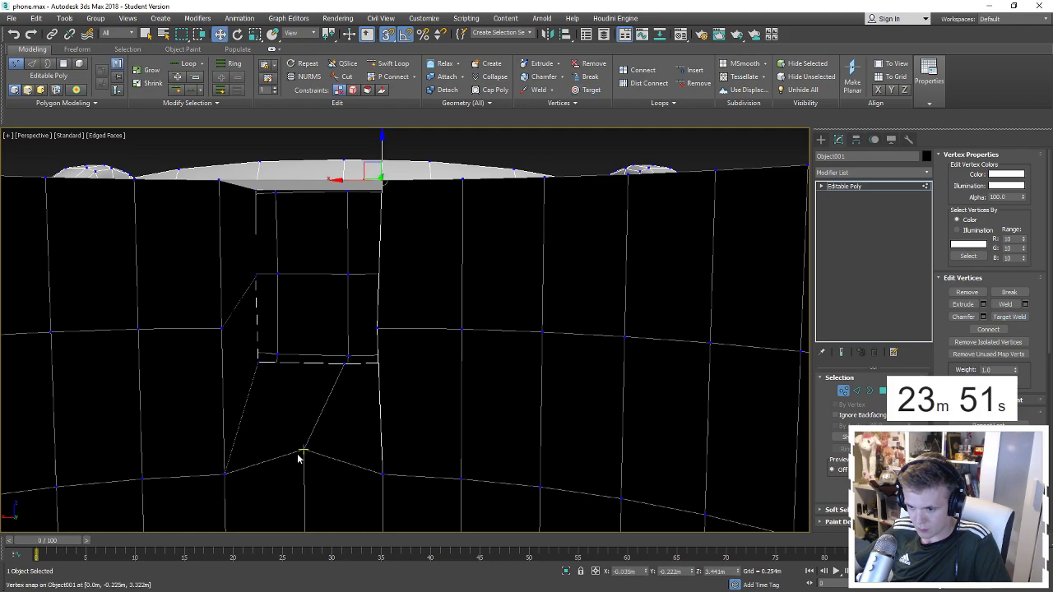
pyautogui.press('s')
pyautogui.moveTo(304, 426); pyautogui.dragTo(396, 476)
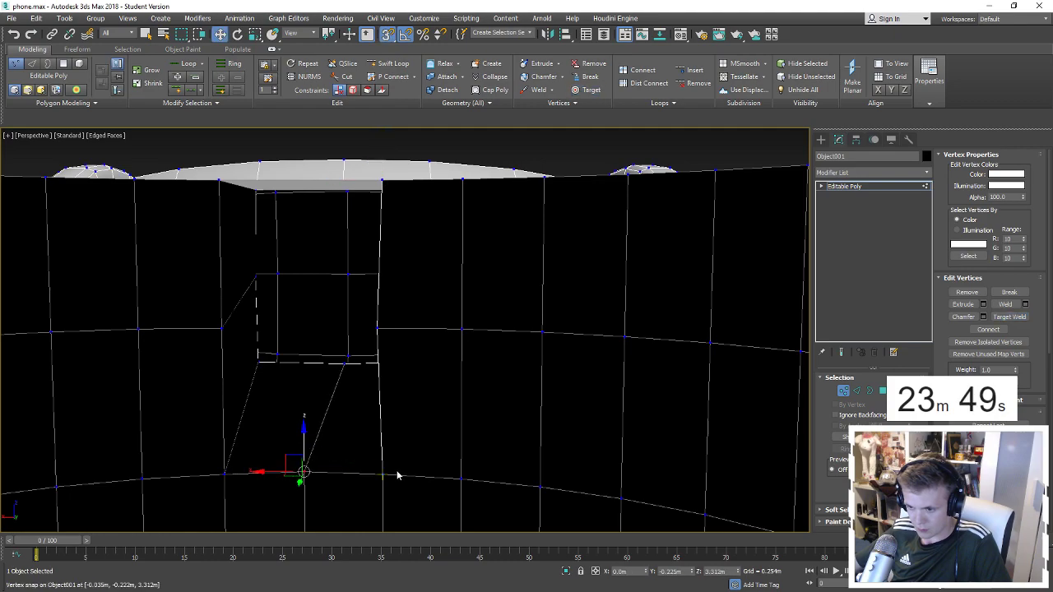
pyautogui.moveTo(380, 476)
pyautogui.keyDown('alt'); pyautogui.mouseDown(button='middle')
pyautogui.moveTo(394, 362)
pyautogui.moveTo(369, 324)
pyautogui.moveTo(348, 320)
pyautogui.mouseUp(button='middle'); pyautogui.keyUp('alt')
pyautogui.moveTo(376, 454)
pyautogui.keyDown('alt'); pyautogui.mouseDown(button='middle')
pyautogui.moveTo(320, 461)
pyautogui.moveTo(323, 443)
pyautogui.mouseUp(button='middle'); pyautogui.keyUp('alt')
pyautogui.click(500, 331)
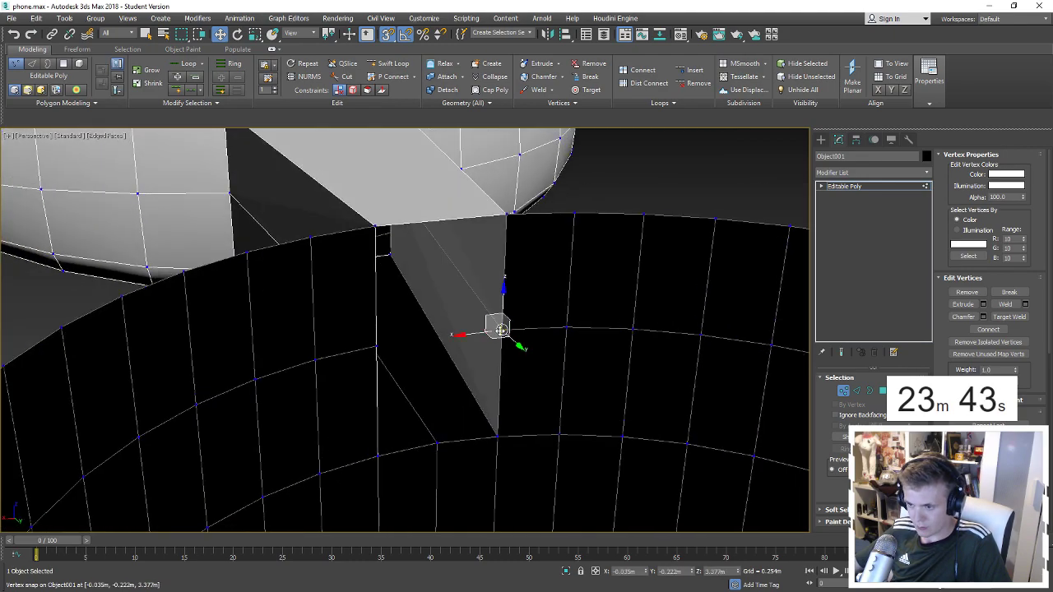
pyautogui.moveTo(502, 329); pyautogui.dragTo(508, 216)
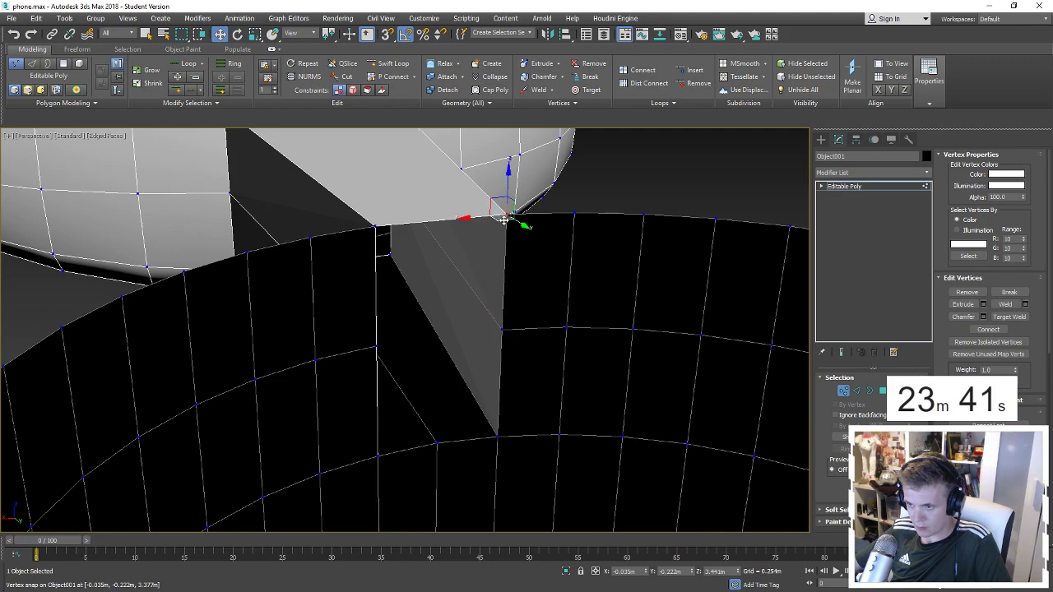
# Save the scene and pick an edge on the cylinder rim.
pyautogui.hotkey('ctrl', 's')
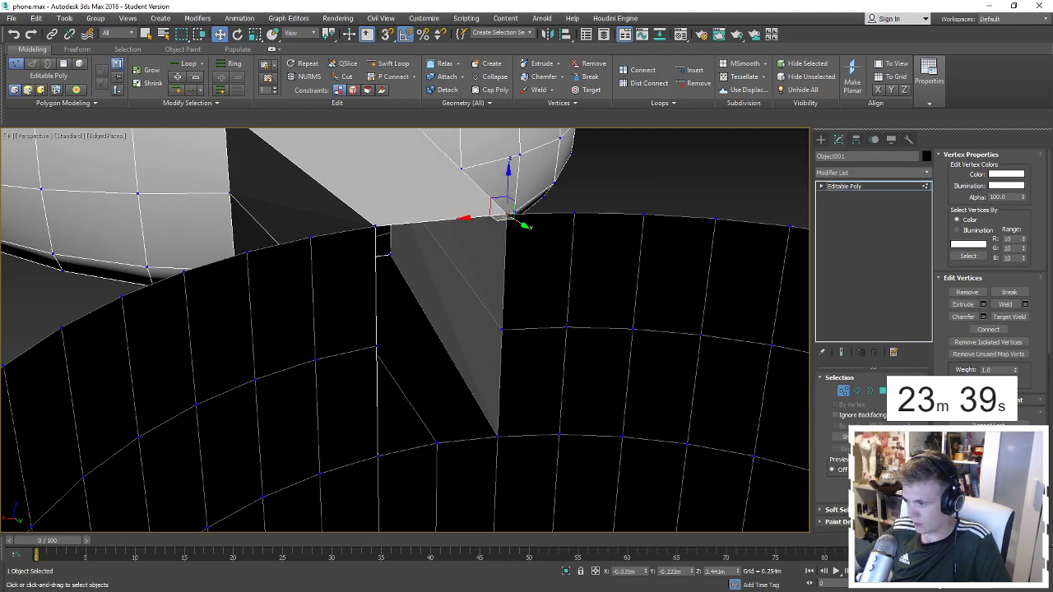
pyautogui.keyDown('alt'); pyautogui.moveTo(511, 216); pyautogui.dragTo(564, 365, button='middle'); pyautogui.keyUp('alt')
pyautogui.press('2')
pyautogui.click(559, 250)
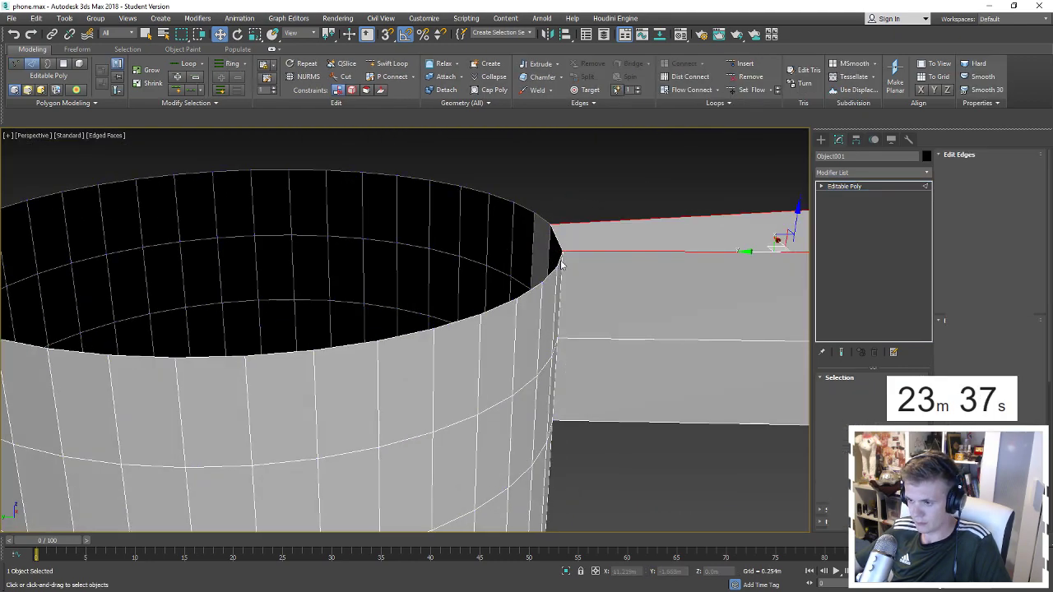
# Select the arm's top front and back long edges.
pyautogui.press('3')
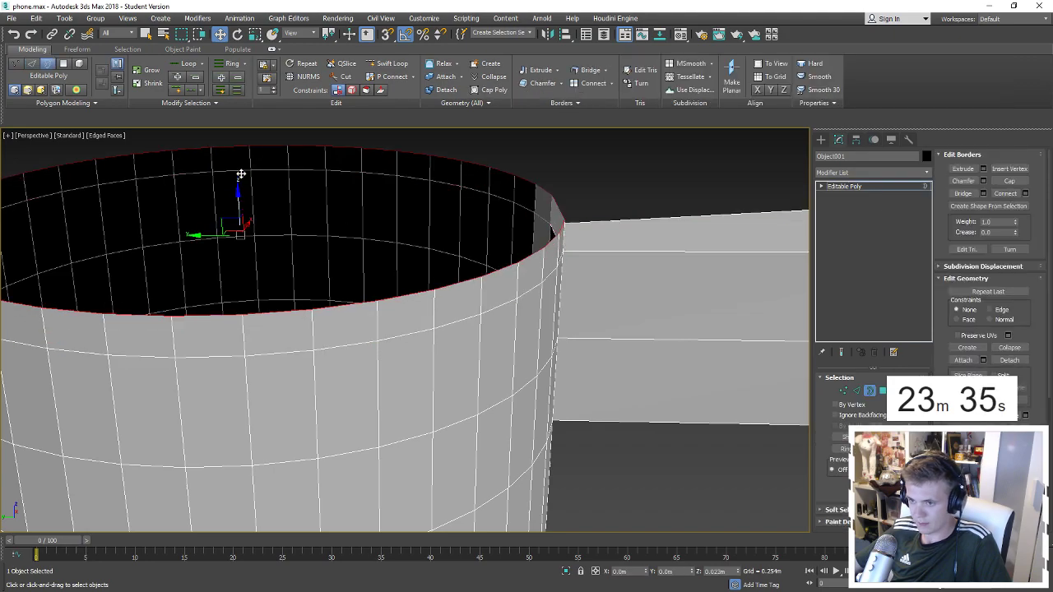
pyautogui.scroll(-3, 345, 228)
pyautogui.moveTo(346, 228)
pyautogui.keyDown('alt'); pyautogui.mouseDown(button='middle')
pyautogui.moveTo(501, 299)
pyautogui.moveTo(568, 256)
pyautogui.mouseUp(button='middle'); pyautogui.keyUp('alt')
pyautogui.press('2')
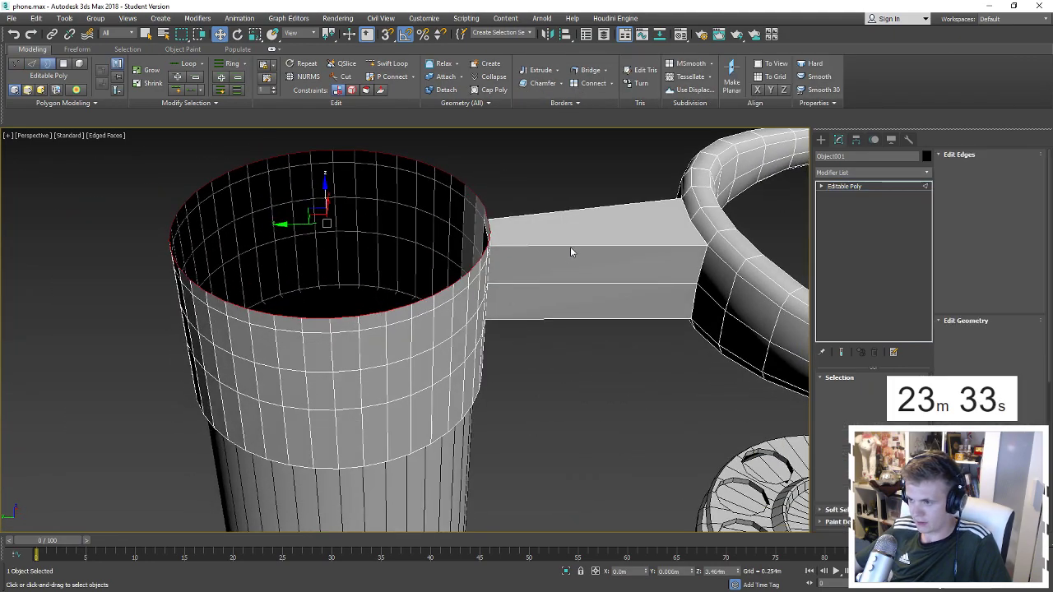
pyautogui.click(572, 246)
pyautogui.keyDown('ctrl'); pyautogui.click(579, 210); pyautogui.keyUp('ctrl')
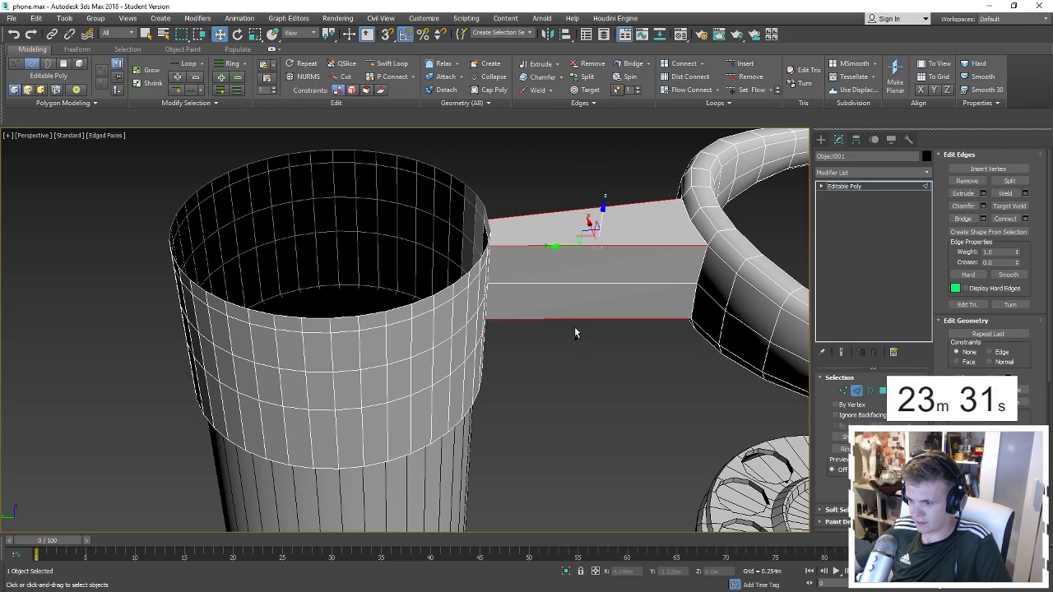
pyautogui.keyDown('alt'); pyautogui.moveTo(571, 266); pyautogui.dragTo(571, 301, button='middle'); pyautogui.keyUp('alt')
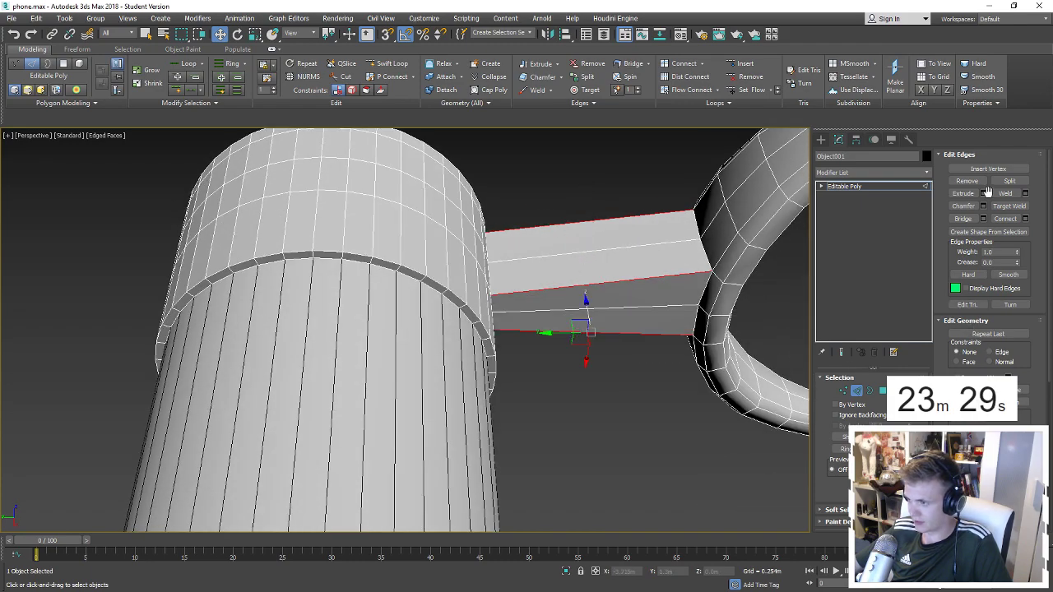
# Chamfer the arm edges at 0.017m with 2 segments and 0.555 tension.
pyautogui.hotkey('ctrl', 'shift', 'c')
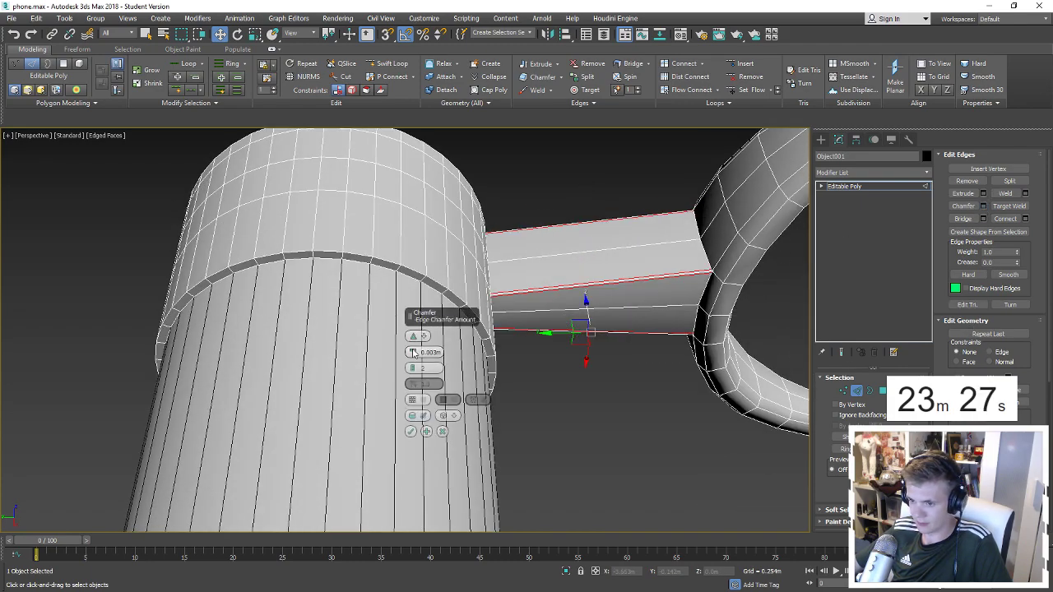
pyautogui.moveTo(413, 352); pyautogui.dragTo(420, 344)
pyautogui.moveTo(422, 347); pyautogui.dragTo(421, 370)
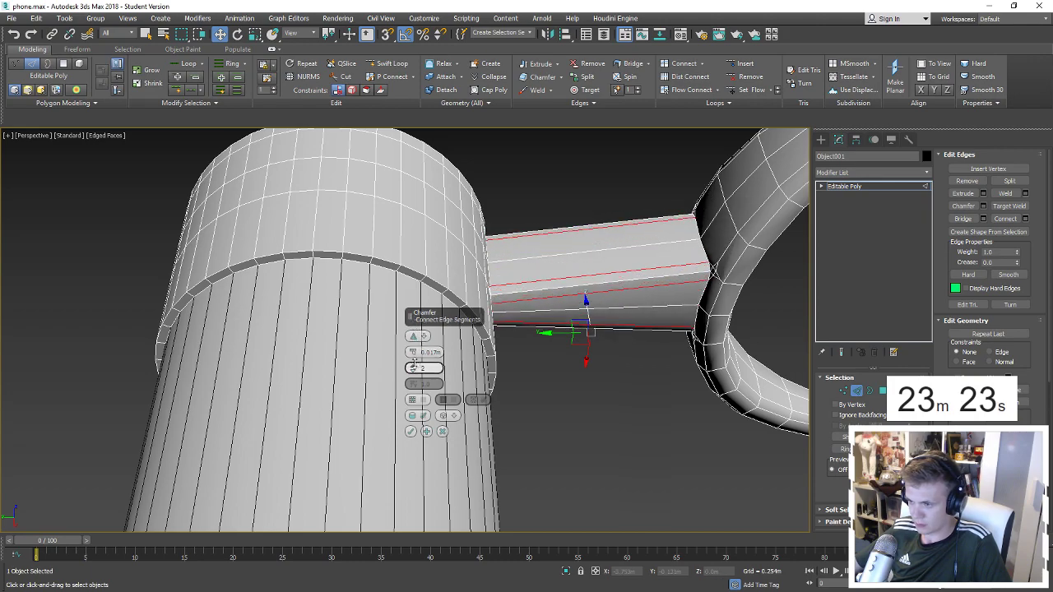
pyautogui.scroll(2, 455, 323)
pyautogui.scroll(2, 454, 323)
pyautogui.scroll(3, 455, 323)
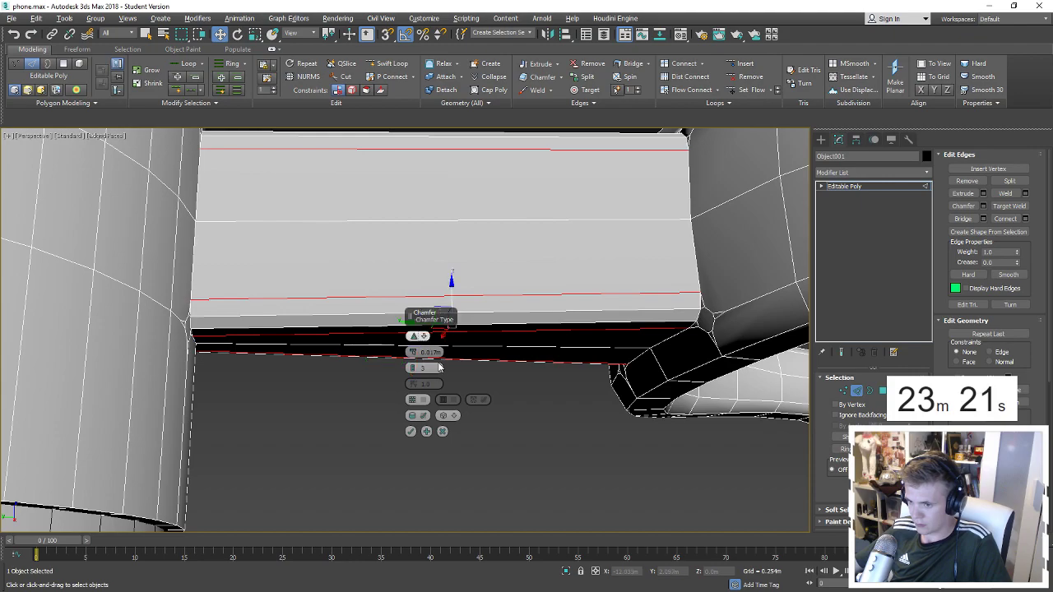
pyautogui.click(418, 336)
pyautogui.click(460, 369)
pyautogui.scroll(1, 580, 331)
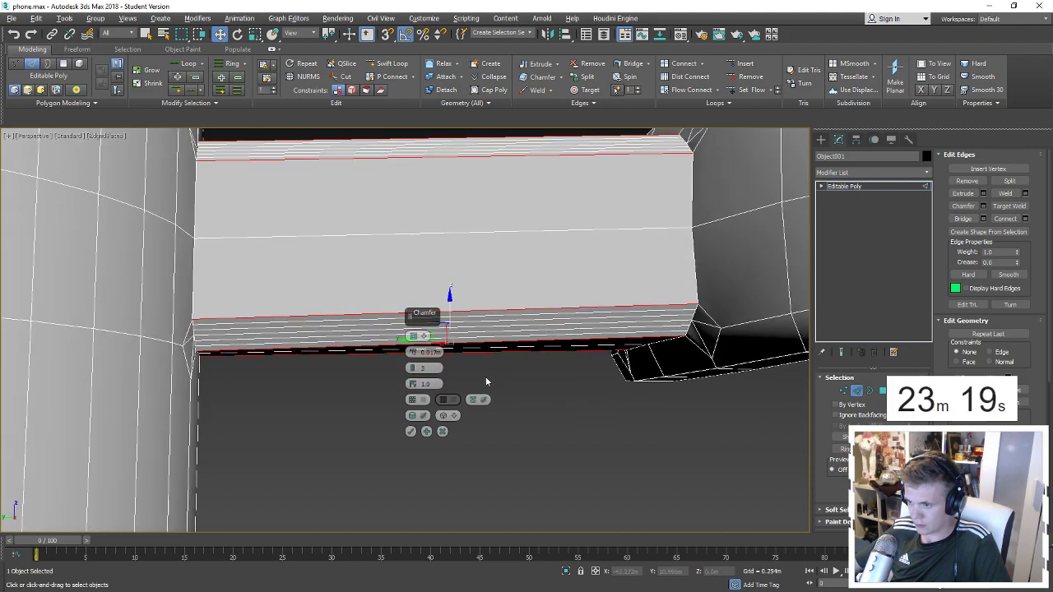
pyautogui.click(415, 372)
pyautogui.click(414, 371)
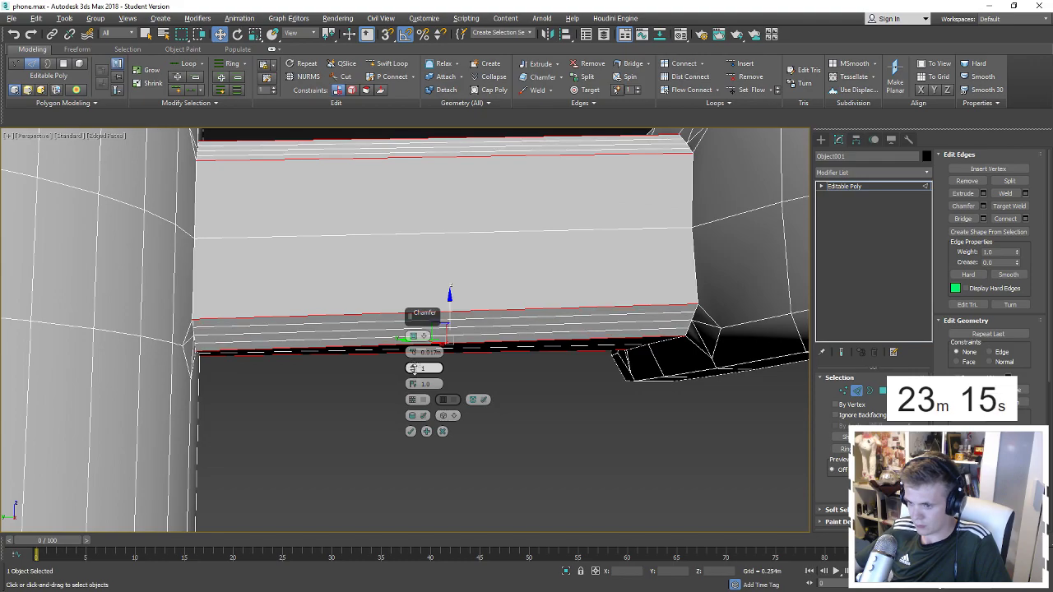
pyautogui.click(415, 367)
pyautogui.moveTo(413, 383); pyautogui.dragTo(590, 305)
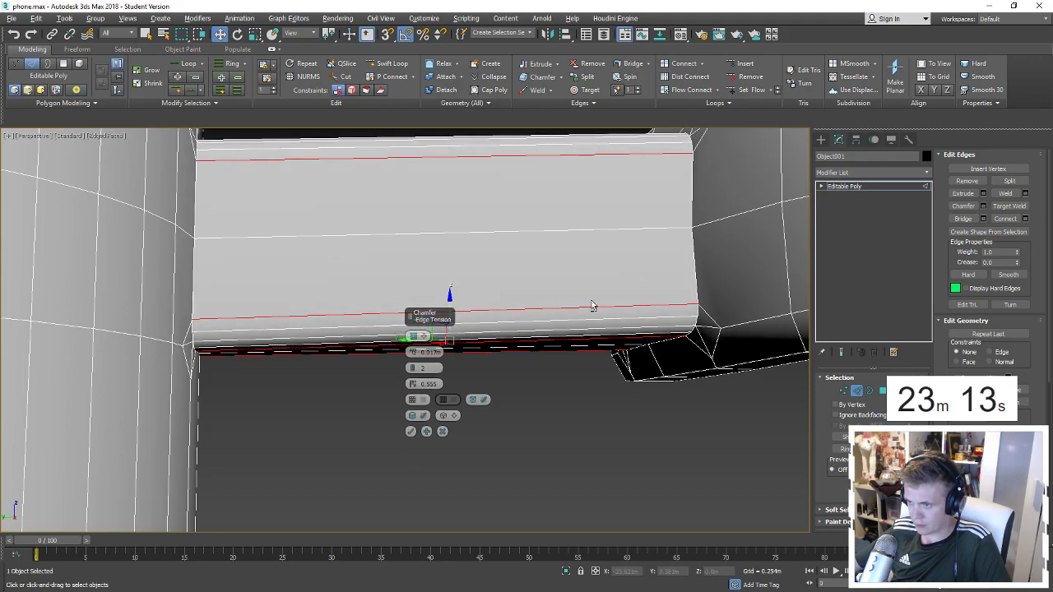
# Inspect the chamfered arm with edges shown and accept the chamfer.
pyautogui.scroll(-2, 543, 337)
pyautogui.scroll(-2, 526, 353)
pyautogui.scroll(-2, 476, 320)
pyautogui.scroll(-2, 452, 297)
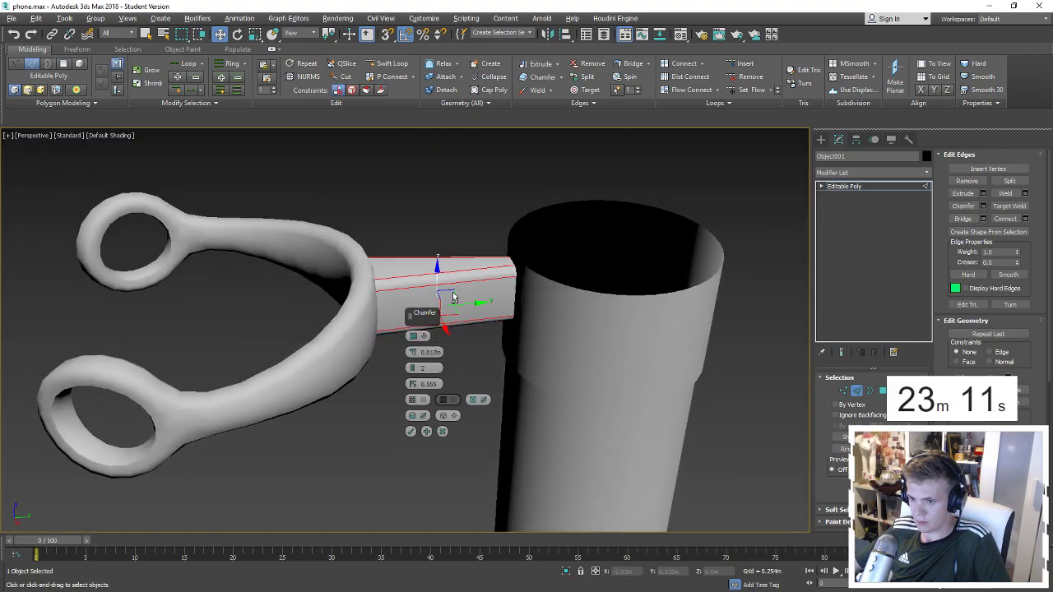
pyautogui.moveTo(453, 297)
pyautogui.keyDown('alt'); pyautogui.mouseDown(button='middle')
pyautogui.moveTo(435, 300)
pyautogui.moveTo(411, 268)
pyautogui.moveTo(334, 246)
pyautogui.mouseUp(button='middle'); pyautogui.keyUp('alt')
pyautogui.scroll(5, 361, 270)
pyautogui.press('F4')
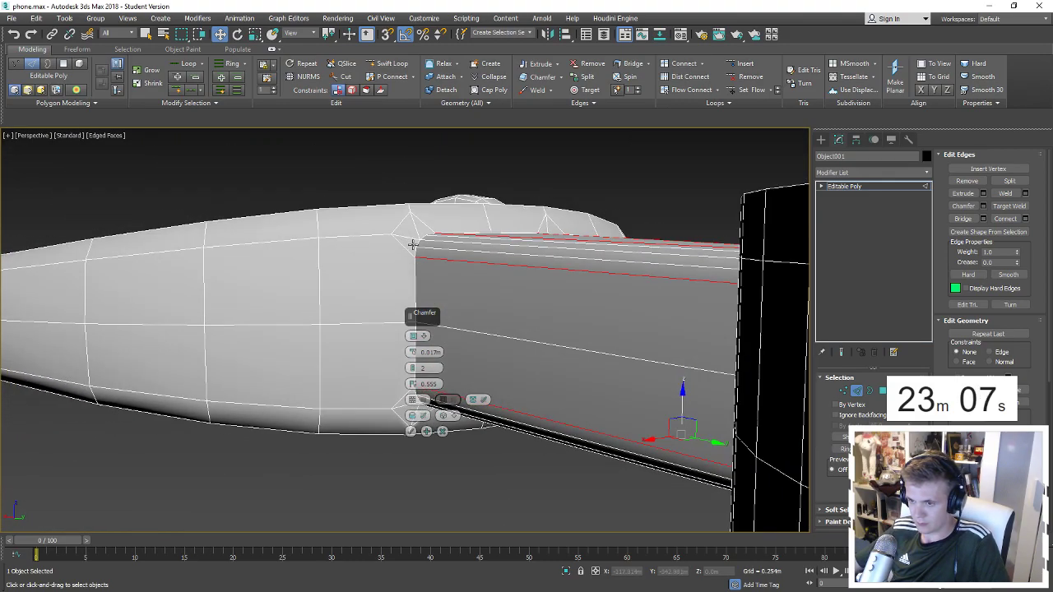
pyautogui.keyDown('alt'); pyautogui.moveTo(510, 351); pyautogui.dragTo(516, 366, button='middle'); pyautogui.keyUp('alt')
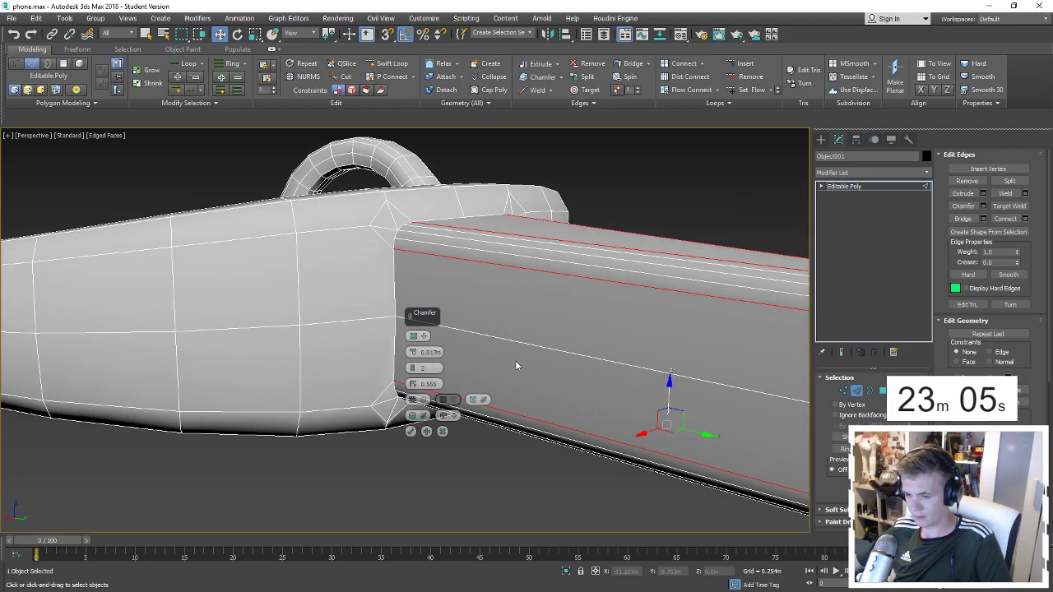
pyautogui.click(410, 431)
# Select an edge at the arm's corner and orbit to view the whole arm.
pyautogui.press('2')
pyautogui.scroll(4, 375, 413)
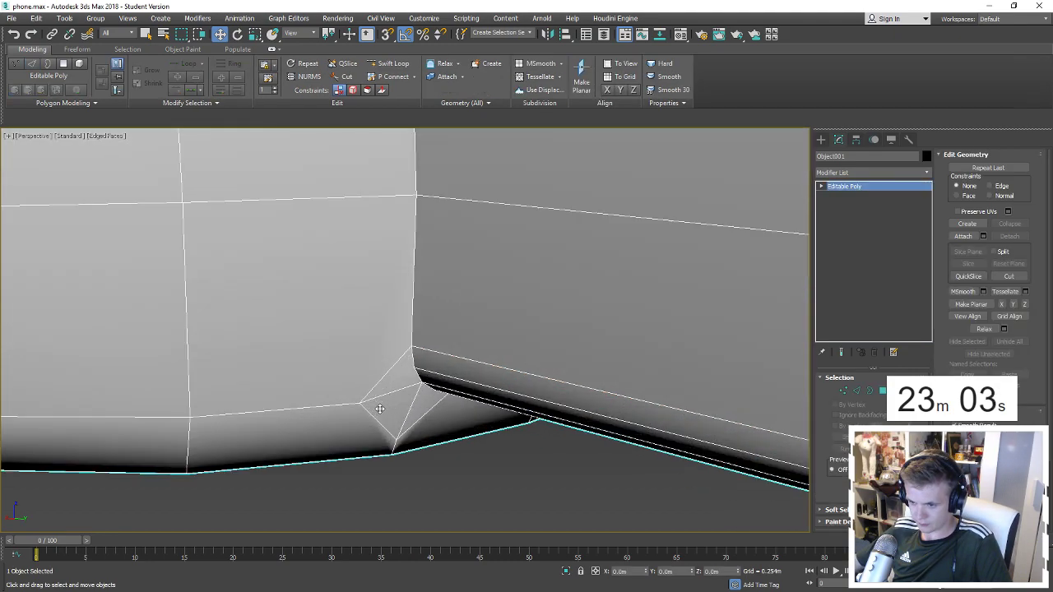
pyautogui.press('2')
pyautogui.click(374, 418)
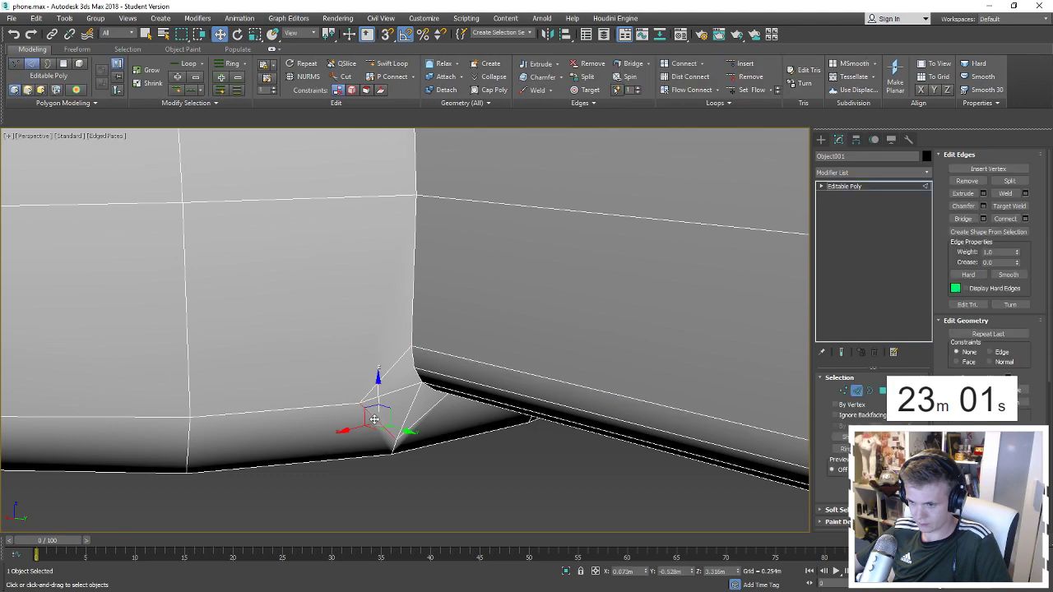
pyautogui.keyDown('alt'); pyautogui.moveTo(561, 174); pyautogui.dragTo(368, 198, button='middle'); pyautogui.keyUp('alt')
pyautogui.moveTo(309, 134)
pyautogui.keyDown('alt'); pyautogui.mouseDown(button='middle')
pyautogui.moveTo(364, 197)
pyautogui.moveTo(578, 200)
pyautogui.mouseUp(button='middle'); pyautogui.keyUp('alt')
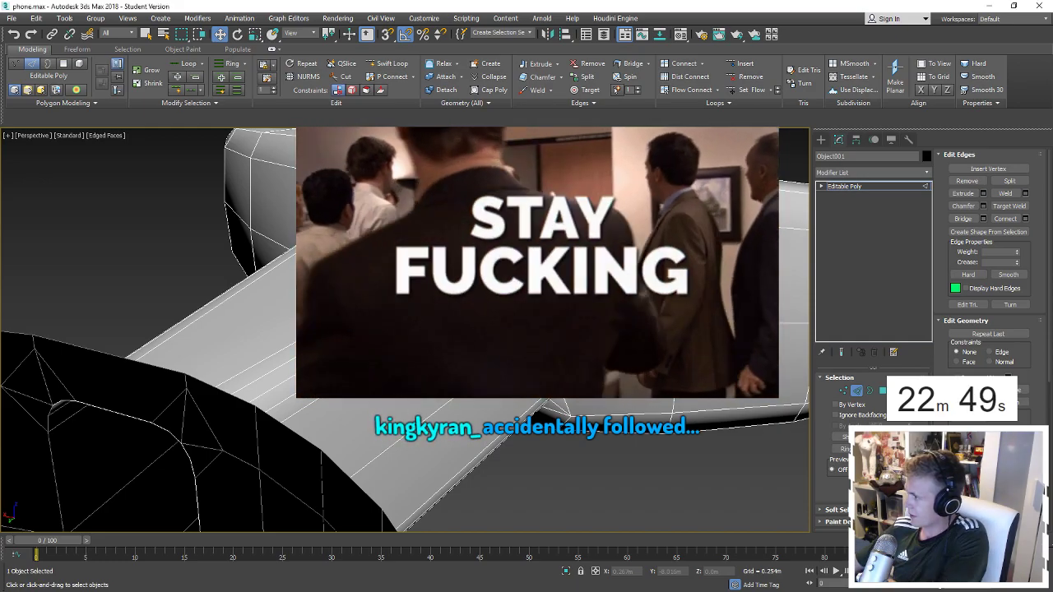
# Slide one joint vertex down its edge and raise the lower corner vertex slightly.
pyautogui.press('1')
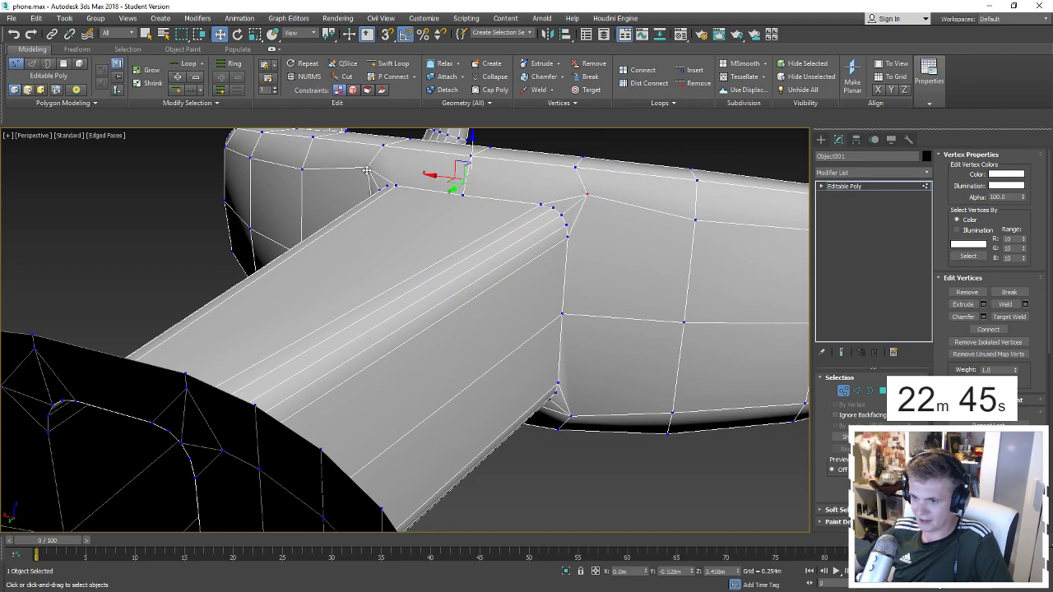
pyautogui.moveTo(480, 161); pyautogui.dragTo(452, 165)
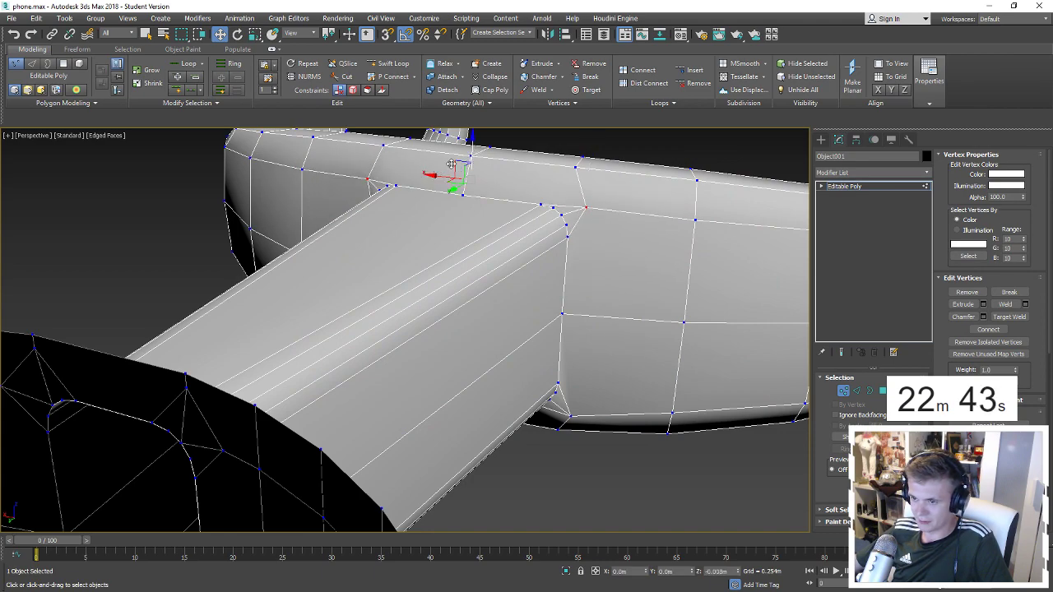
pyautogui.click(576, 421)
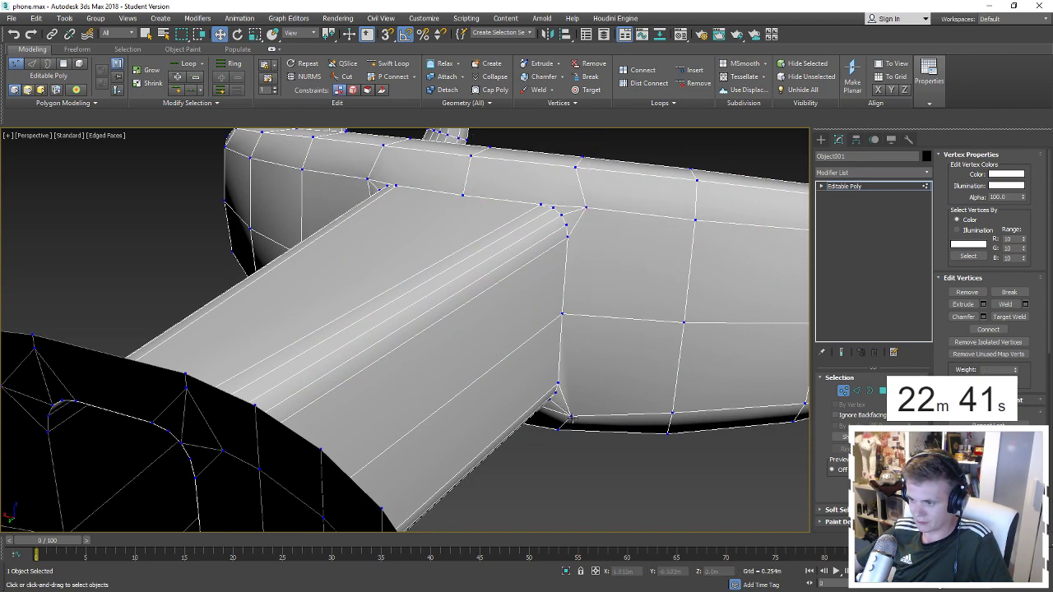
pyautogui.click(573, 417)
pyautogui.moveTo(573, 417)
pyautogui.keyDown('alt'); pyautogui.mouseDown(button='middle')
pyautogui.moveTo(277, 343)
pyautogui.moveTo(431, 463)
pyautogui.mouseUp(button='middle'); pyautogui.keyUp('alt')
pyautogui.moveTo(513, 388); pyautogui.dragTo(511, 381)
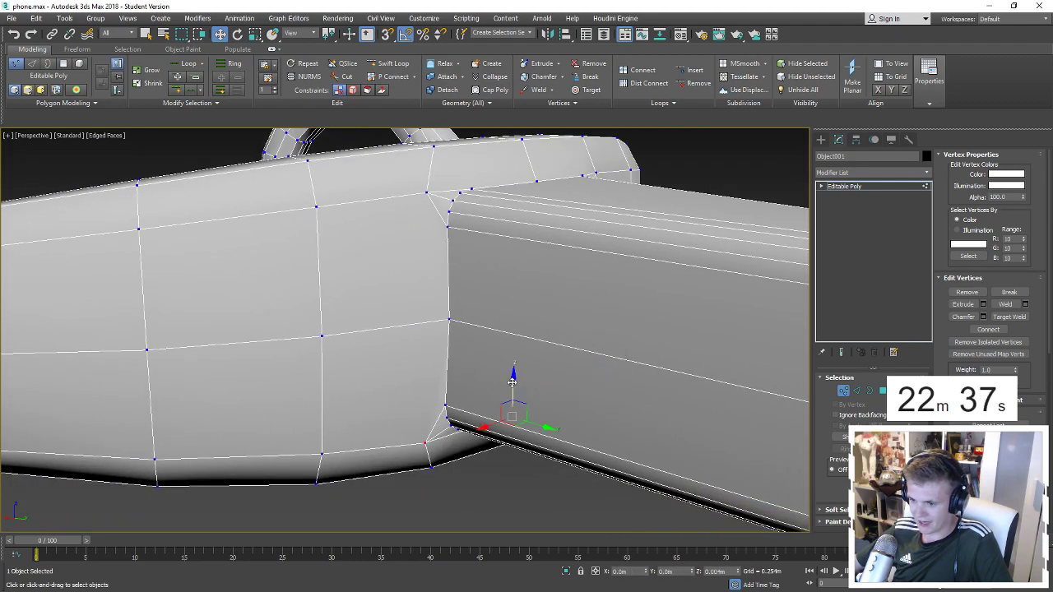
# Scale the joint's upper and lower corner vertices closer together.
pyautogui.click(426, 192)
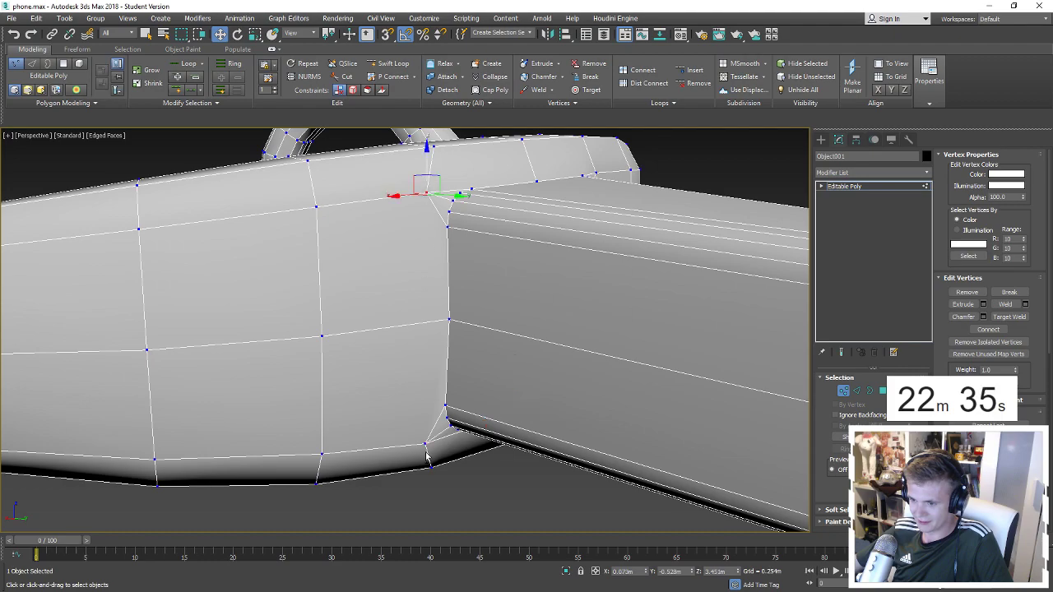
pyautogui.moveTo(455, 440)
pyautogui.keyDown('alt'); pyautogui.mouseDown(button='middle')
pyautogui.moveTo(576, 418)
pyautogui.moveTo(581, 212)
pyautogui.mouseUp(button='middle'); pyautogui.keyUp('alt')
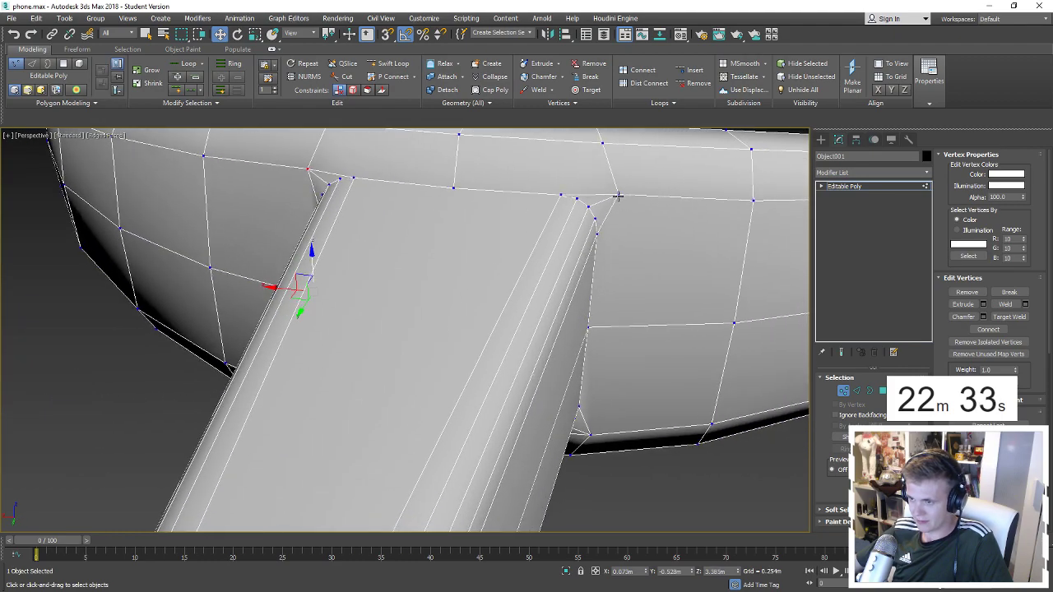
pyautogui.keyDown('ctrl'); pyautogui.click(587, 436); pyautogui.keyUp('ctrl')
pyautogui.press('r')
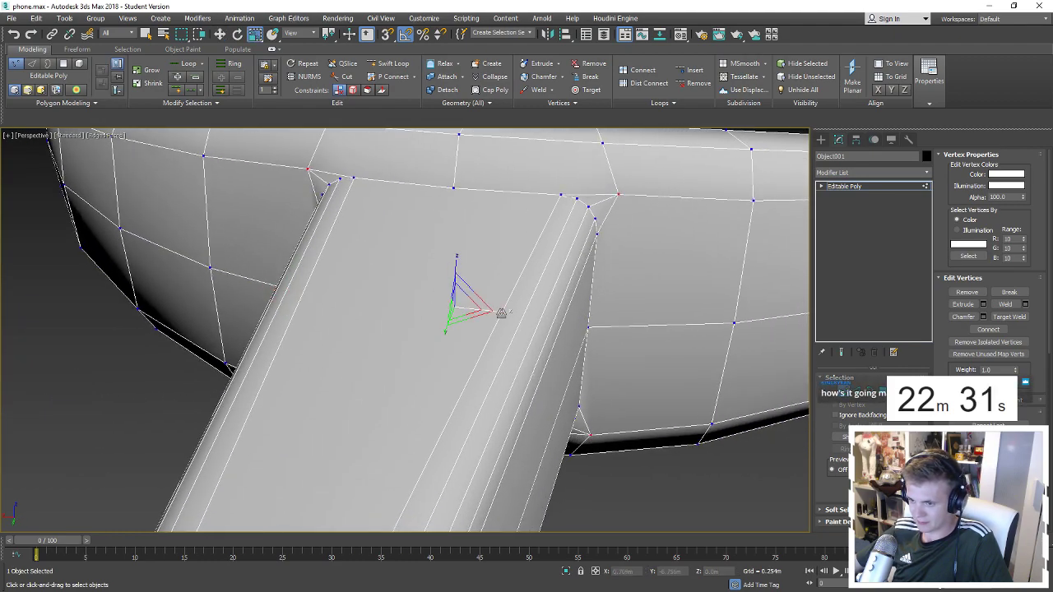
pyautogui.moveTo(504, 313); pyautogui.dragTo(497, 313)
pyautogui.moveTo(497, 313)
pyautogui.keyDown('alt'); pyautogui.mouseDown(button='middle')
pyautogui.moveTo(551, 307)
pyautogui.moveTo(615, 271)
pyautogui.moveTo(628, 244)
pyautogui.moveTo(575, 392)
pyautogui.mouseUp(button='middle'); pyautogui.keyUp('alt')
pyautogui.scroll(-5, 552, 307)
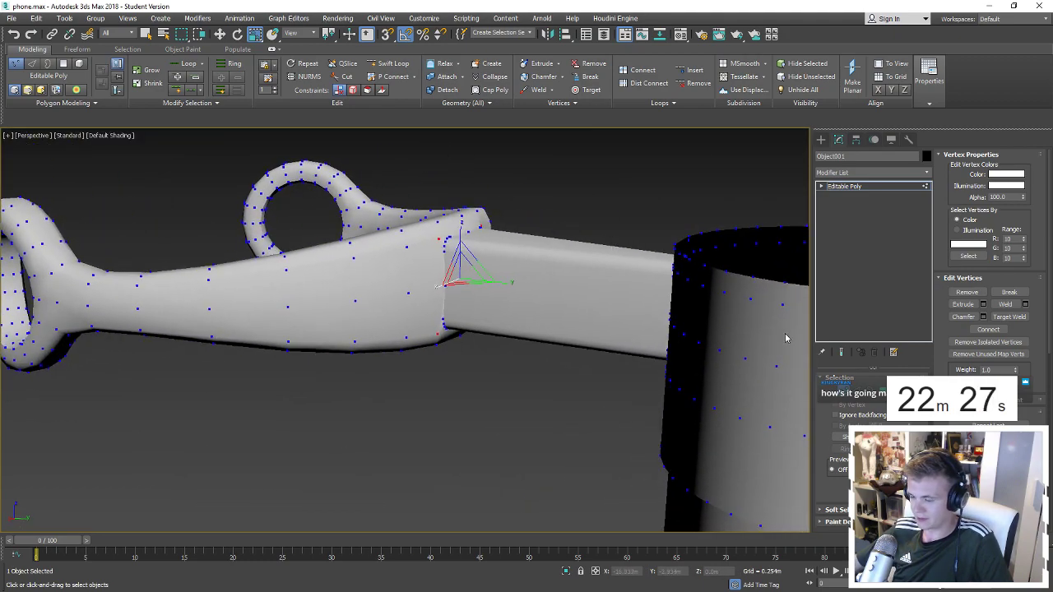
# Return to object level, select the top tube, and enter Edge mode with edged faces.
pyautogui.press('1')
pyautogui.click(575, 393)
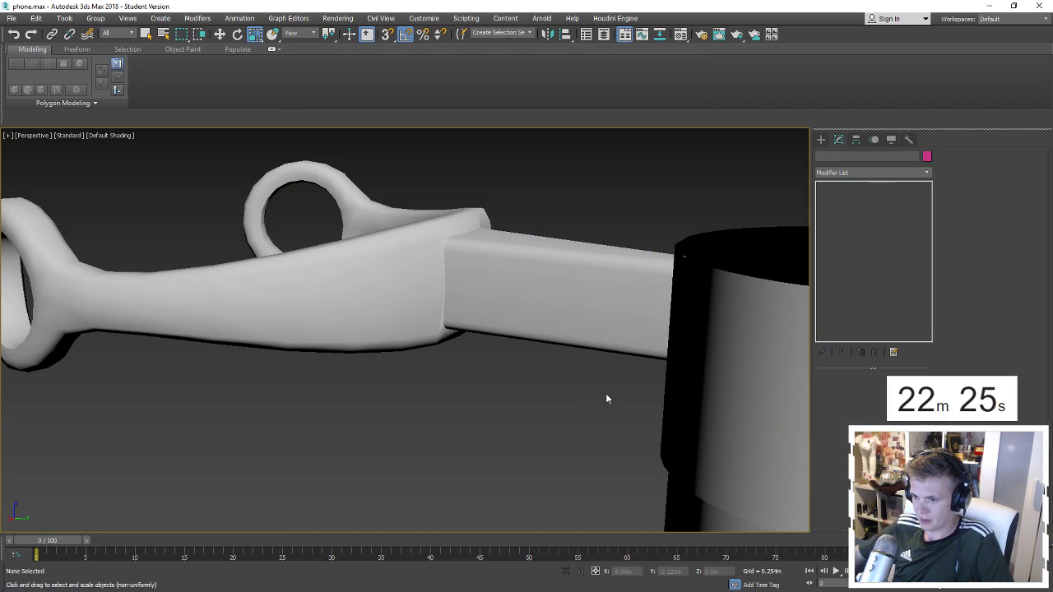
pyautogui.scroll(-5, 592, 379)
pyautogui.keyDown('alt'); pyautogui.moveTo(576, 360); pyautogui.dragTo(526, 312, button='middle'); pyautogui.keyUp('alt')
pyautogui.scroll(-3, 497, 287)
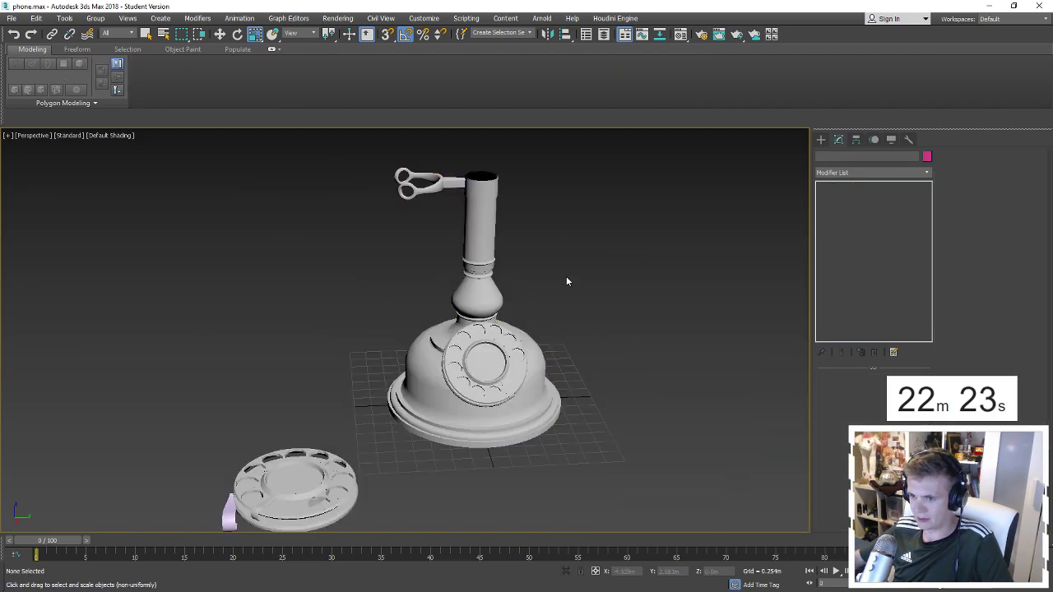
pyautogui.moveTo(566, 281)
pyautogui.keyDown('alt'); pyautogui.mouseDown(button='middle')
pyautogui.moveTo(571, 256)
pyautogui.moveTo(559, 299)
pyautogui.mouseUp(button='middle'); pyautogui.keyUp('alt')
pyautogui.scroll(5, 469, 247)
pyautogui.click(461, 263)
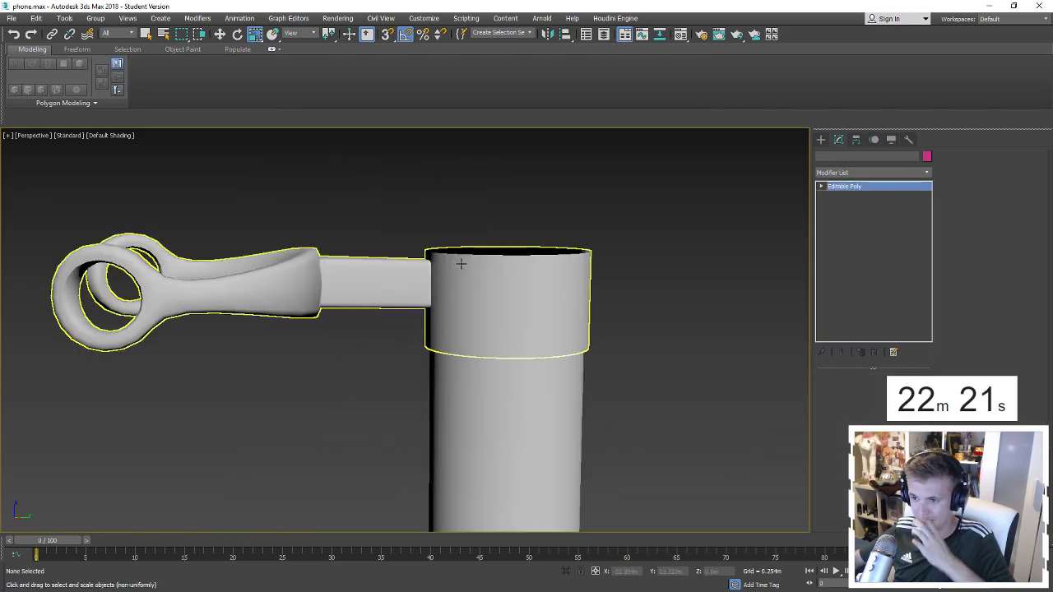
pyautogui.click(461, 263)
pyautogui.keyDown('alt'); pyautogui.moveTo(461, 263); pyautogui.dragTo(472, 268, button='middle'); pyautogui.keyUp('alt')
pyautogui.press('2')
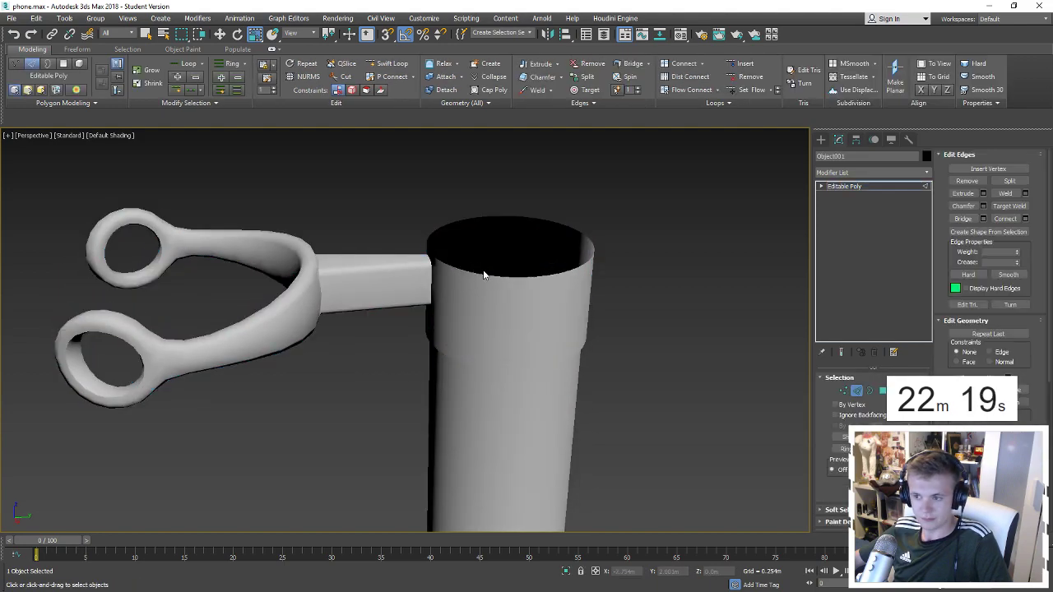
pyautogui.press('F4')
pyautogui.doubleClick(486, 265)
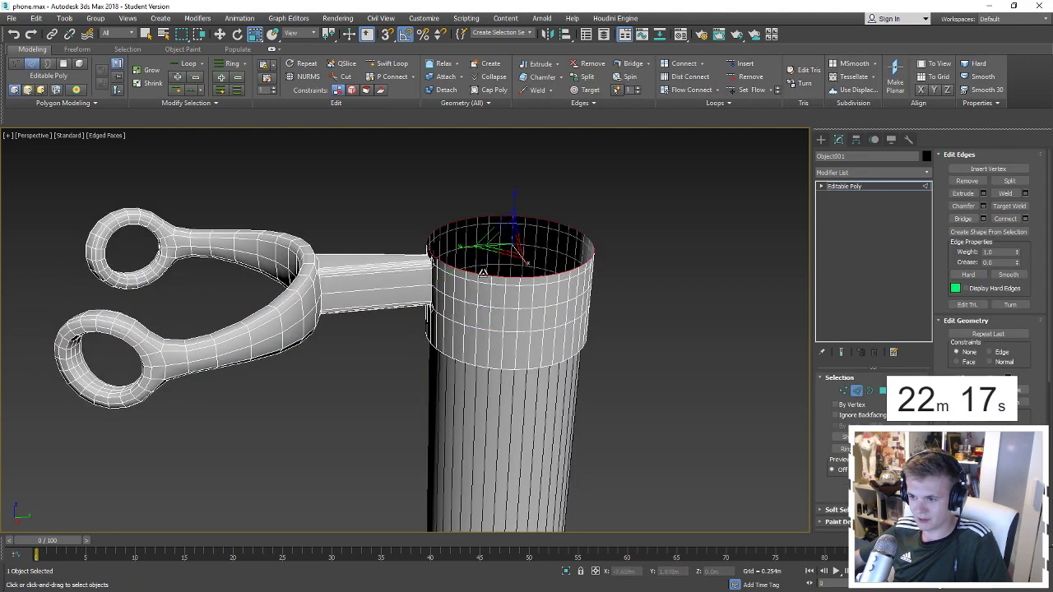
pyautogui.scroll(3, 507, 254)
pyautogui.keyDown('shift'); pyautogui.moveTo(518, 257); pyautogui.dragTo(523, 229); pyautogui.keyUp('shift')
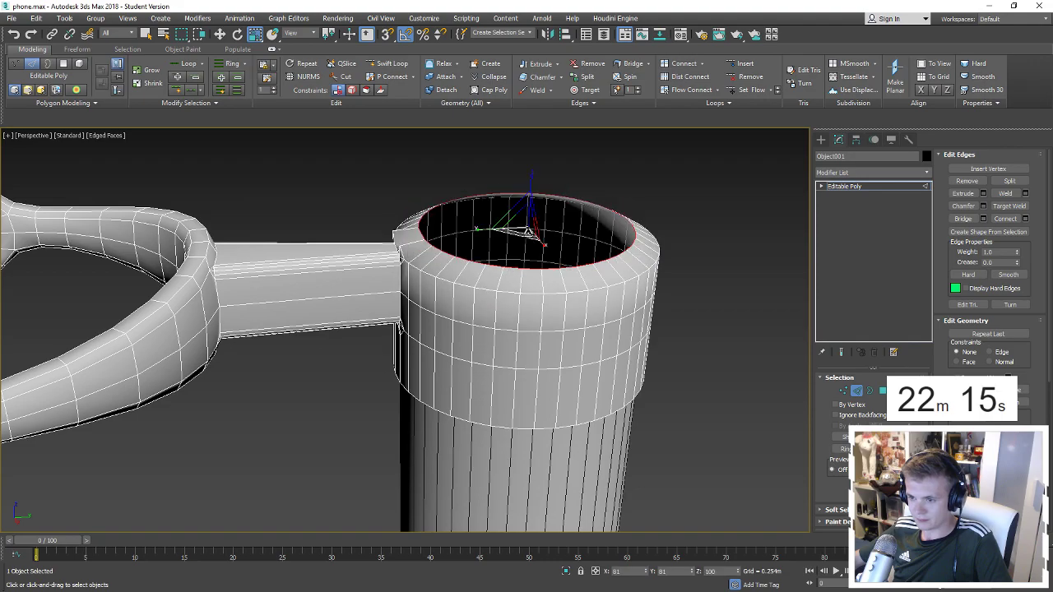
pyautogui.hotkey('ctrl', 'z')
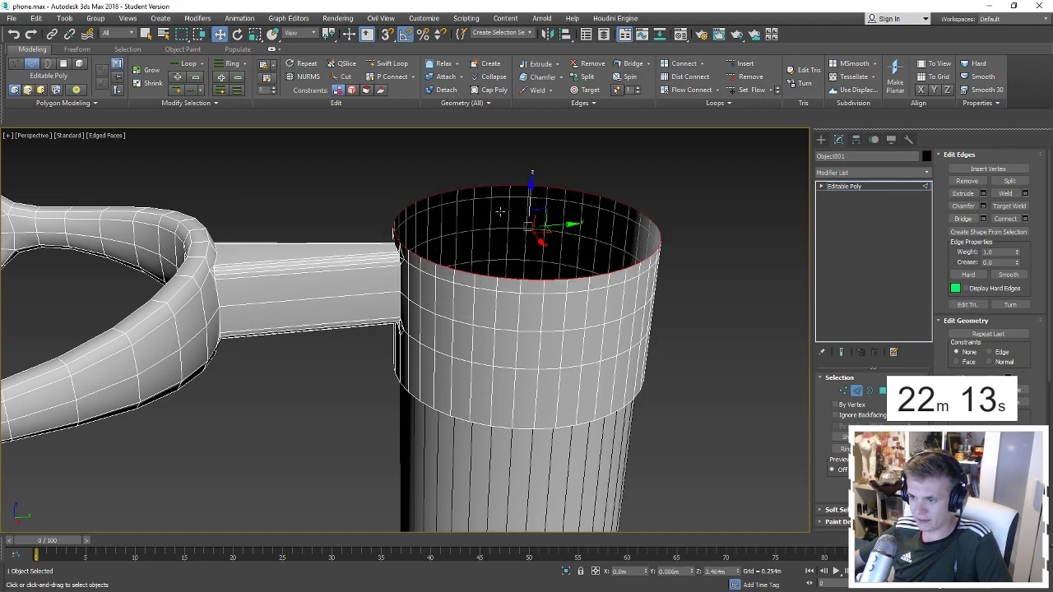
pyautogui.moveTo(533, 212)
pyautogui.keyDown('alt'); pyautogui.mouseDown(button='middle')
pyautogui.moveTo(493, 245)
pyautogui.moveTo(460, 227)
pyautogui.mouseUp(button='middle'); pyautogui.keyUp('alt')
pyautogui.scroll(4, 494, 245)
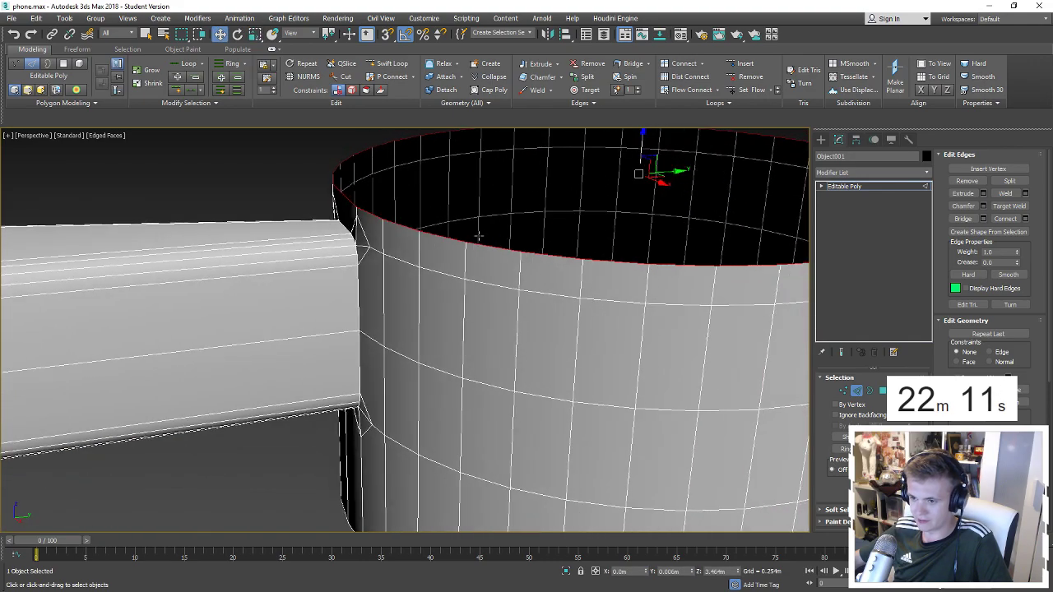
pyautogui.scroll(2, 402, 285)
pyautogui.keyDown('alt'); pyautogui.moveTo(527, 199); pyautogui.dragTo(556, 209, button='middle'); pyautogui.keyUp('alt')
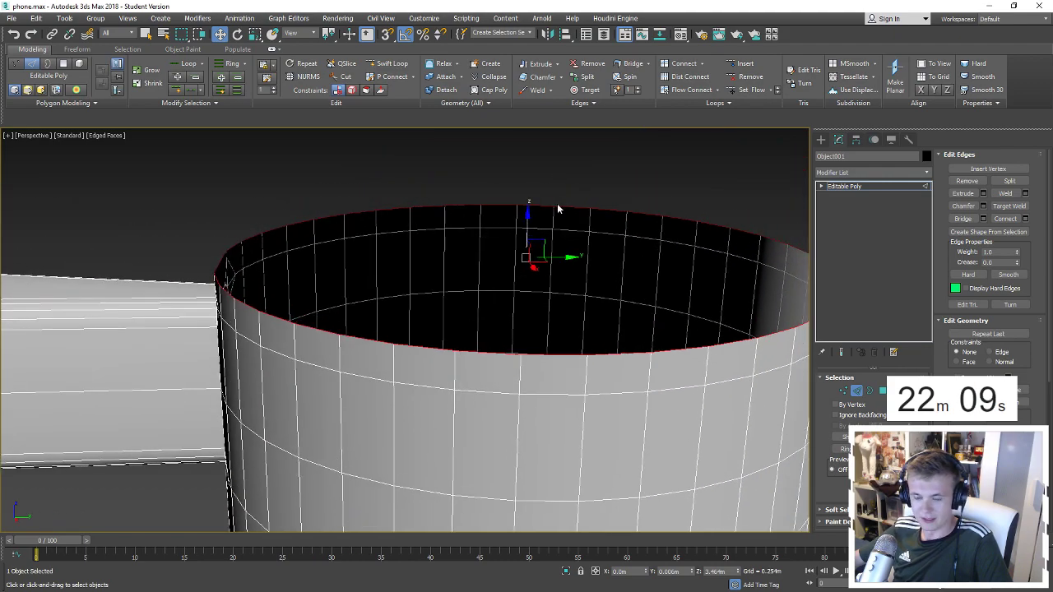
pyautogui.press('r')
pyautogui.keyDown('shift'); pyautogui.moveTo(521, 235); pyautogui.dragTo(527, 242); pyautogui.keyUp('shift')
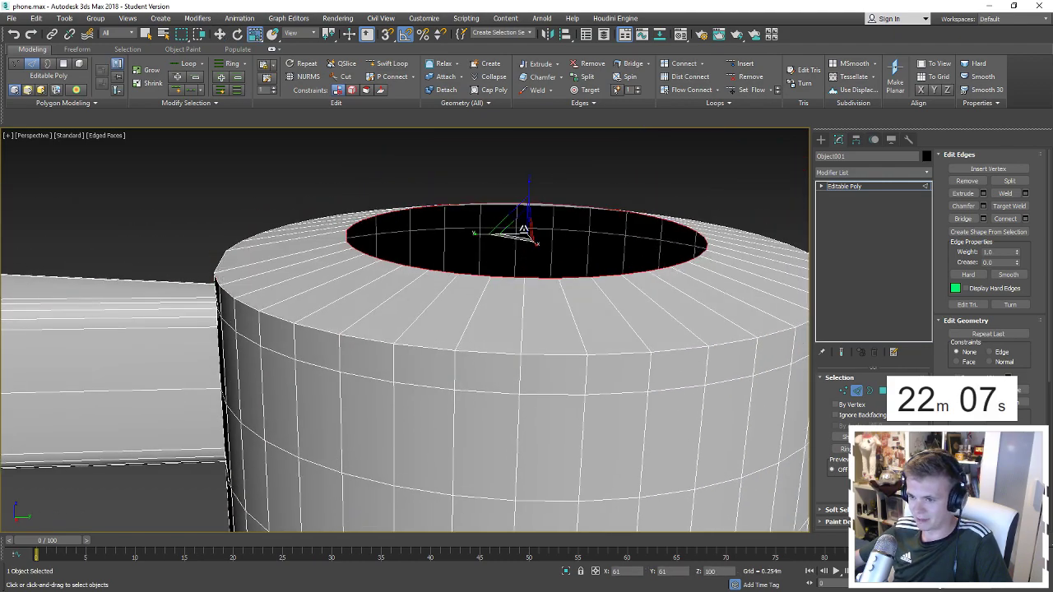
pyautogui.scroll(-2, 527, 243)
pyautogui.keyDown('alt'); pyautogui.moveTo(512, 228); pyautogui.dragTo(476, 282, button='middle'); pyautogui.keyUp('alt')
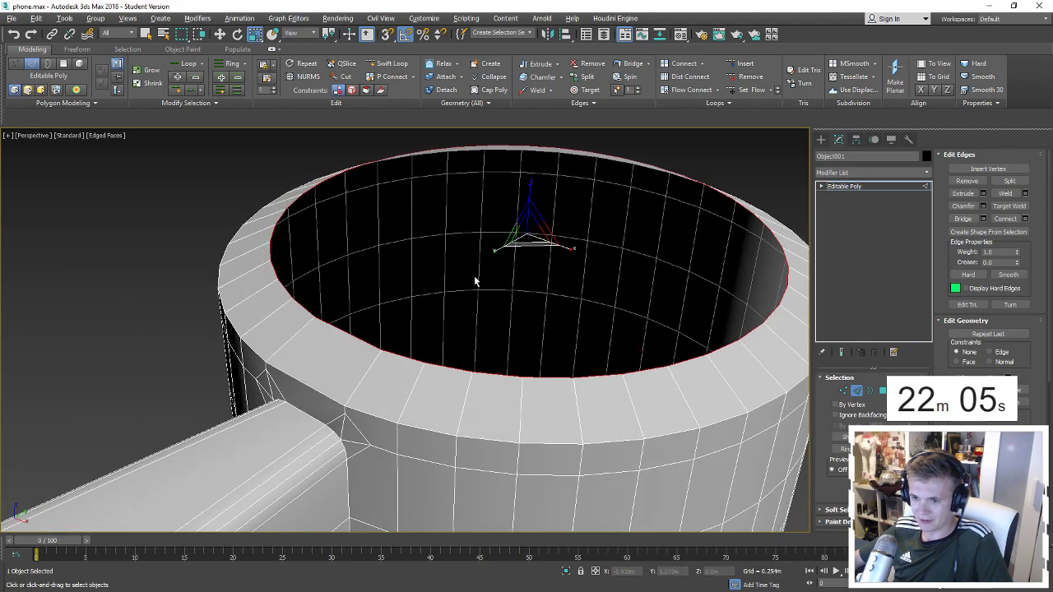
pyautogui.keyDown('alt'); pyautogui.moveTo(354, 370); pyautogui.dragTo(485, 390, button='middle'); pyautogui.keyUp('alt')
pyautogui.press('2')
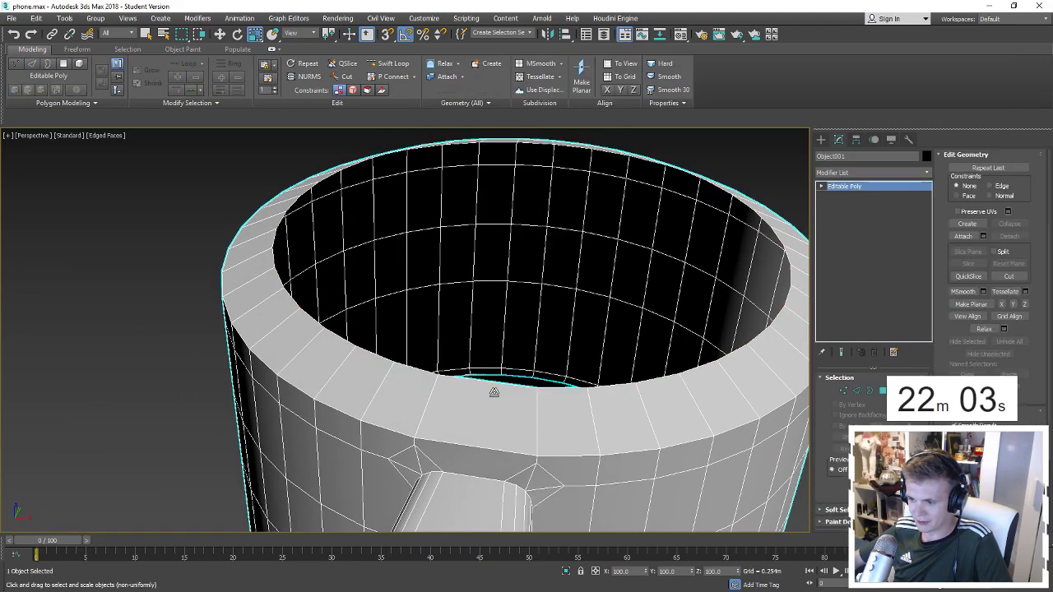
pyautogui.hotkey('ctrl', 'z')
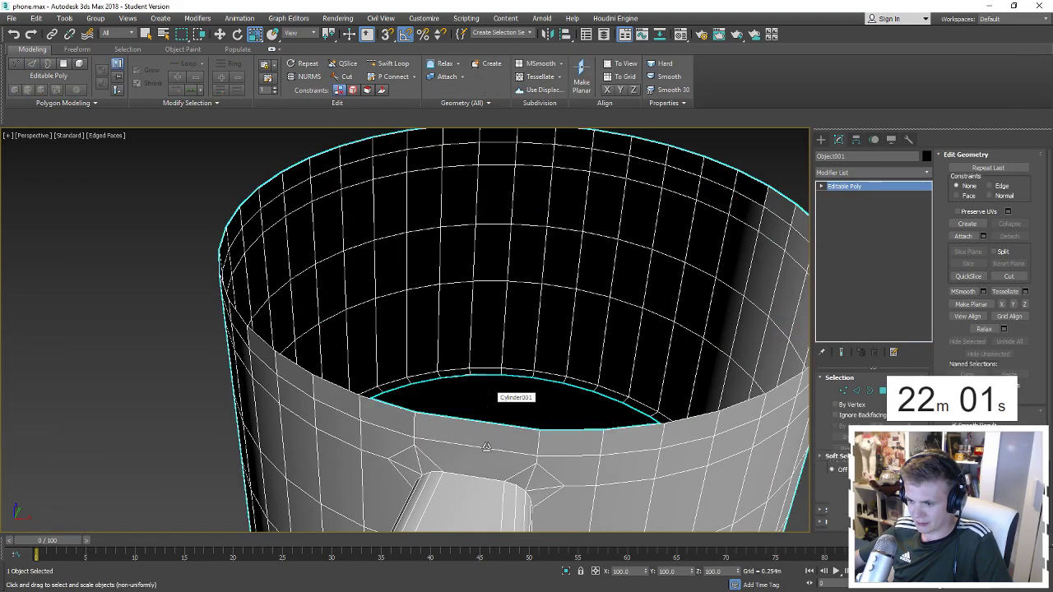
pyautogui.press('2')
# Connect the wall edges above the arm with a one-segment connecting edge.
pyautogui.click(486, 431)
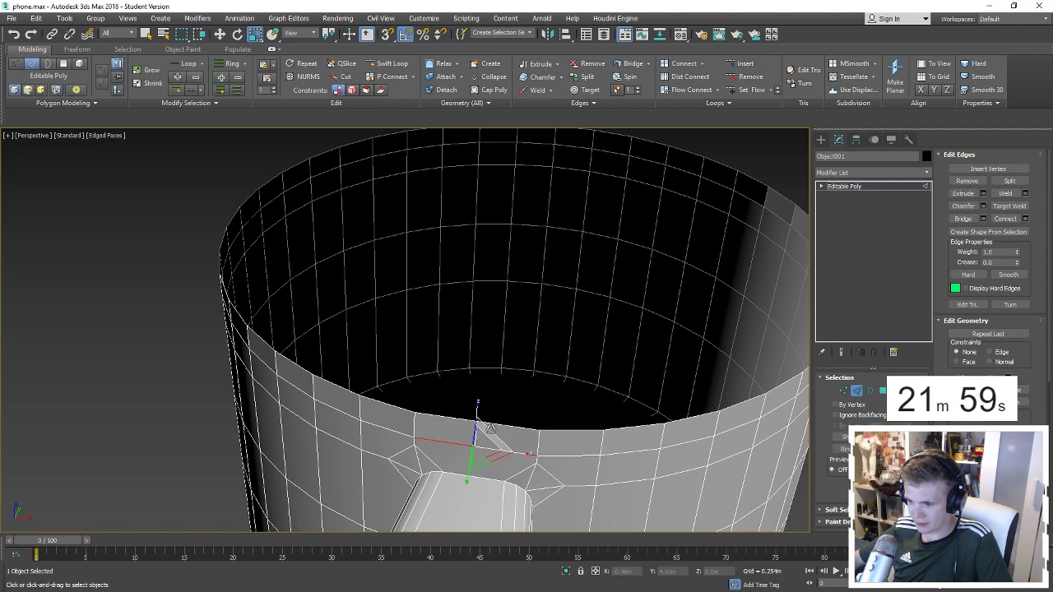
pyautogui.click(954, 276)
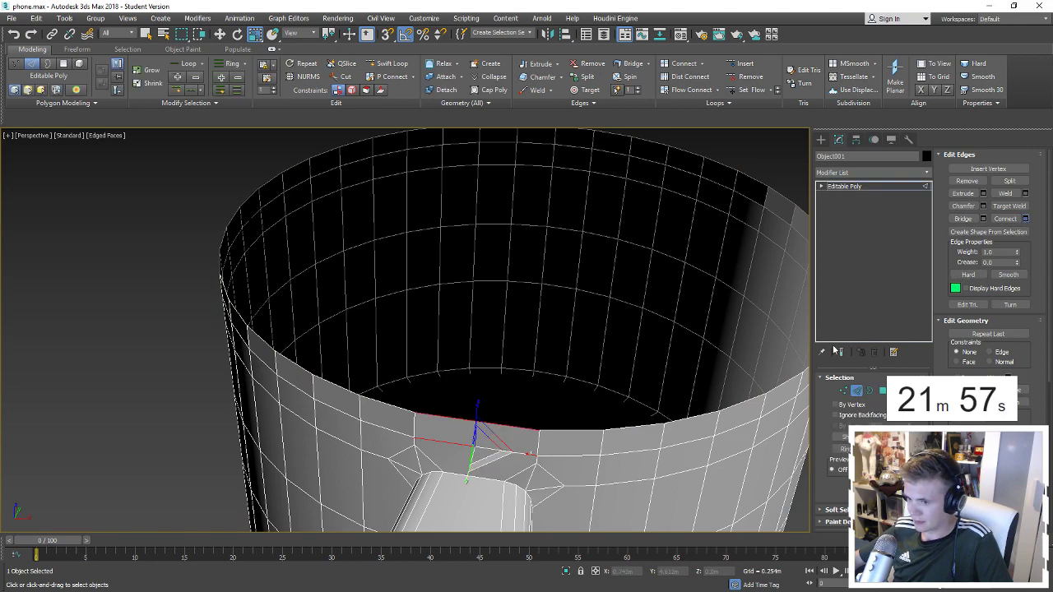
pyautogui.hotkey('ctrl', 'shift', 'e')
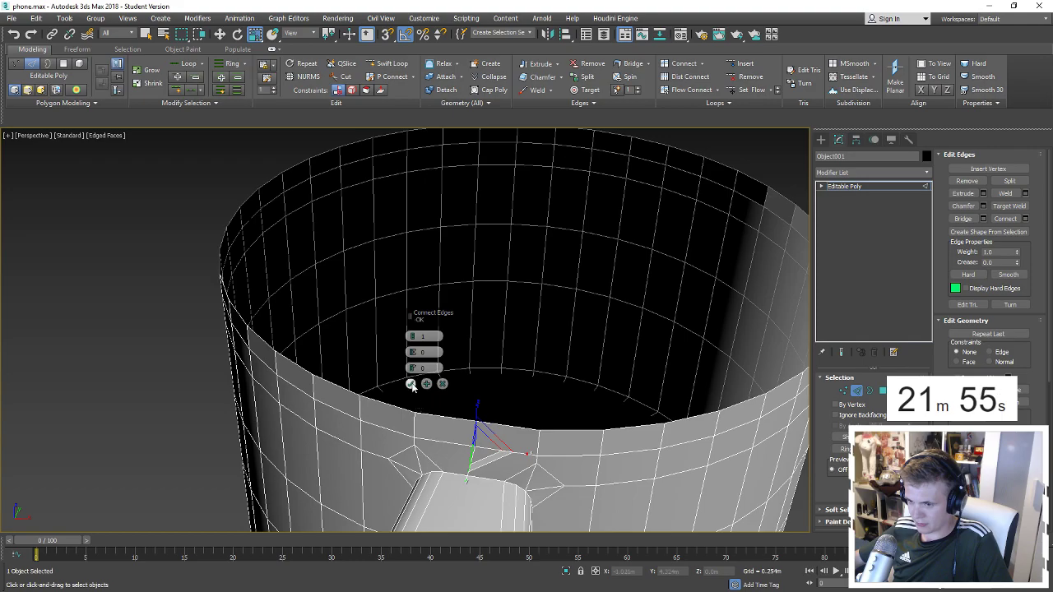
pyautogui.click(411, 385)
# Select a vertex on the tube wall just above the arm's joint.
pyautogui.moveTo(482, 430)
pyautogui.keyDown('alt'); pyautogui.mouseDown(button='middle')
pyautogui.moveTo(463, 434)
pyautogui.moveTo(508, 430)
pyautogui.moveTo(493, 453)
pyautogui.moveTo(519, 282)
pyautogui.moveTo(559, 357)
pyautogui.moveTo(588, 340)
pyautogui.moveTo(562, 408)
pyautogui.moveTo(550, 369)
pyautogui.moveTo(477, 334)
pyautogui.mouseUp(button='middle'); pyautogui.keyUp('alt')
pyautogui.press('w')
pyautogui.press('1')
pyautogui.click(463, 325)
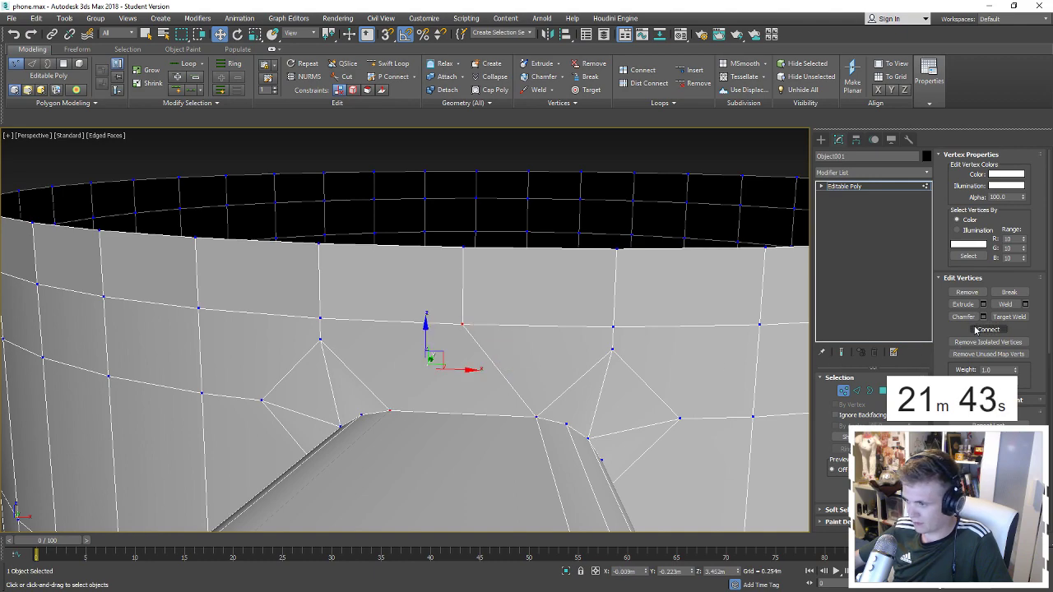
# Pick edges on either side of the arm joint and close in on its corner.
pyautogui.press('2')
pyautogui.click(645, 386)
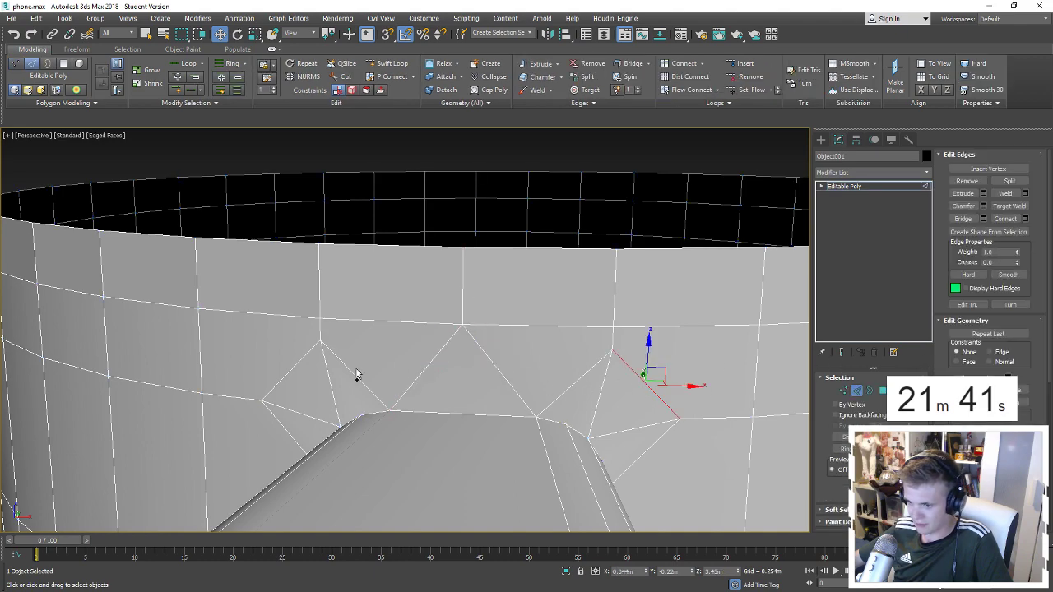
pyautogui.keyDown('ctrl'); pyautogui.click(298, 363); pyautogui.keyUp('ctrl')
pyautogui.keyDown('alt'); pyautogui.moveTo(298, 363); pyautogui.dragTo(509, 265, button='middle'); pyautogui.keyUp('alt')
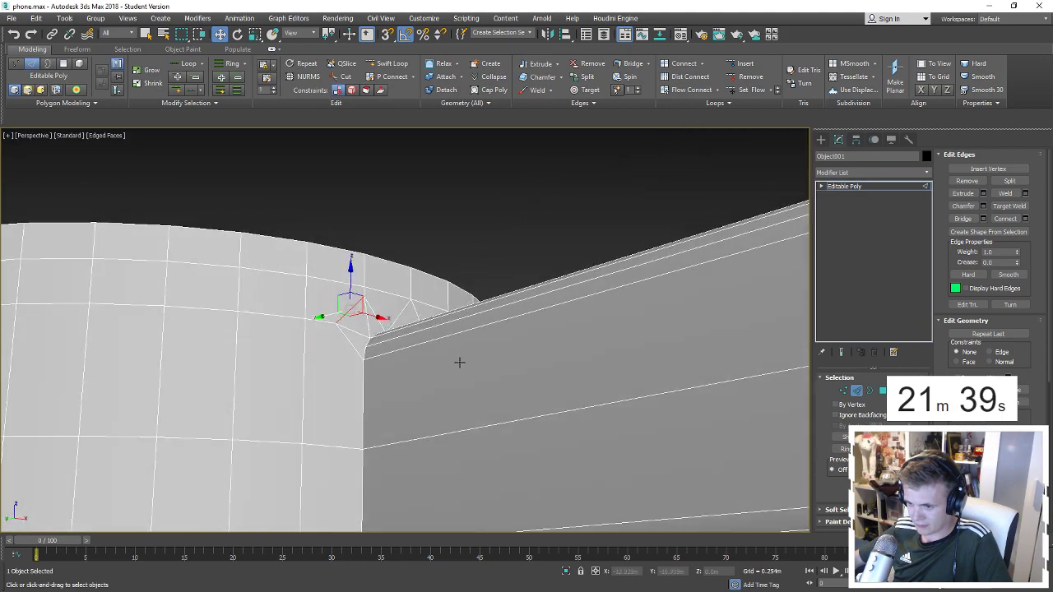
pyautogui.click(1018, 393)
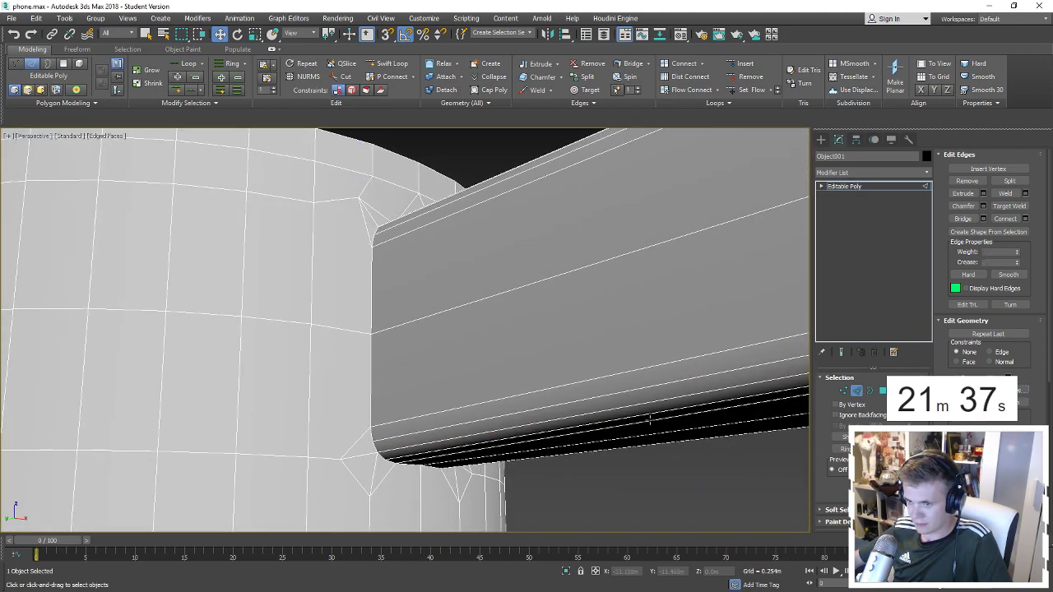
pyautogui.click(358, 492)
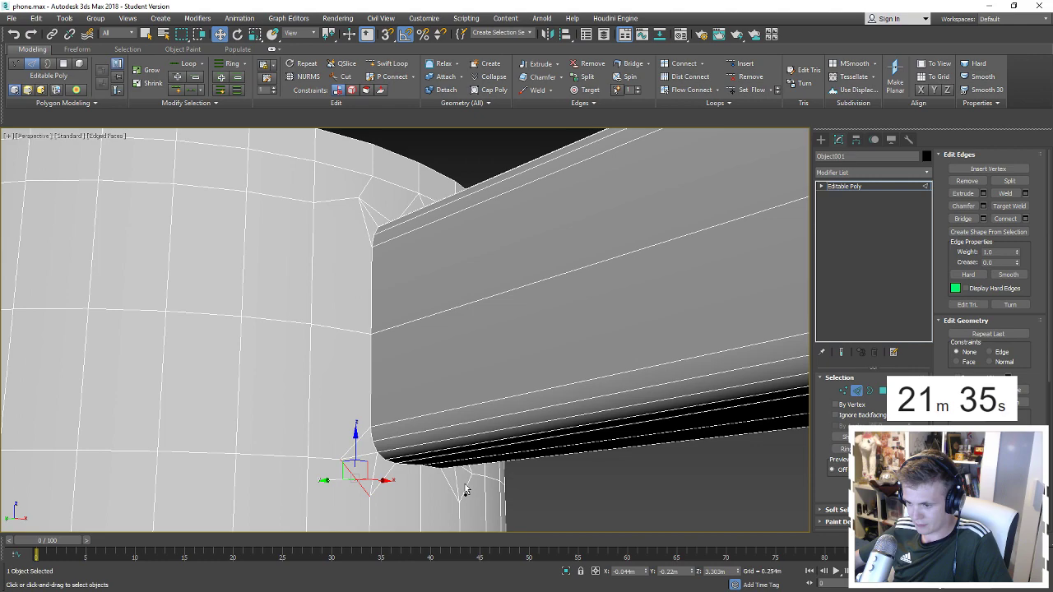
pyautogui.press('1')
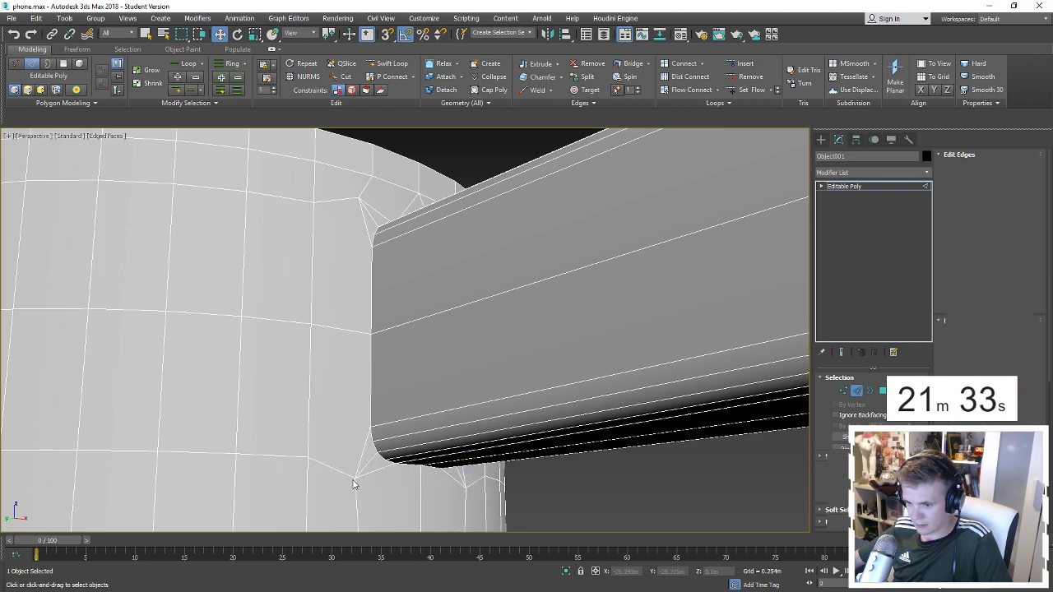
# Snap the vertex below the arm's corner up onto that corner.
pyautogui.click(355, 477)
pyautogui.keyDown('ctrl'); pyautogui.click(466, 489); pyautogui.keyUp('ctrl')
pyautogui.press('s')
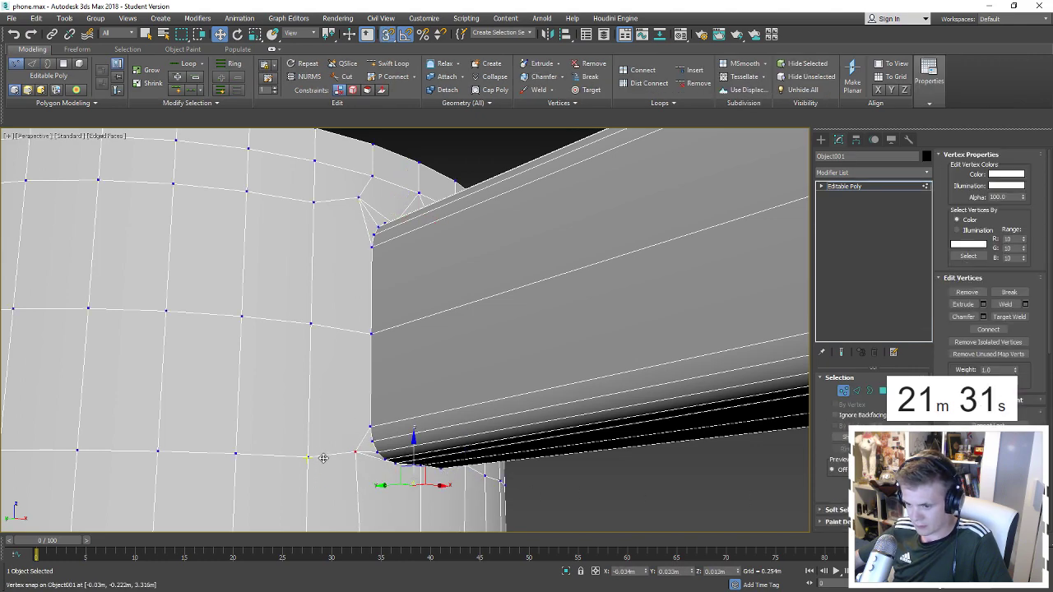
pyautogui.moveTo(305, 461); pyautogui.dragTo(366, 238)
pyautogui.moveTo(359, 201); pyautogui.dragTo(358, 201)
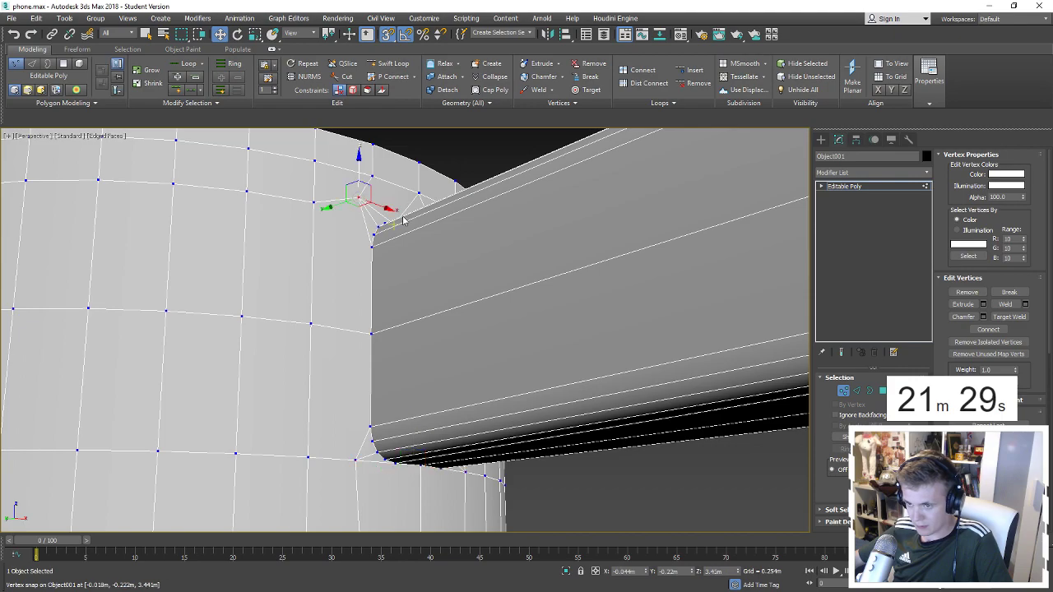
# Move the upper corner vertex onto its corner and restore the wider hook view.
pyautogui.keyDown('alt'); pyautogui.moveTo(359, 200); pyautogui.dragTo(493, 181, button='middle'); pyautogui.keyUp('alt')
pyautogui.keyDown('ctrl'); pyautogui.click(497, 179); pyautogui.keyUp('ctrl')
pyautogui.moveTo(430, 161); pyautogui.dragTo(516, 191)
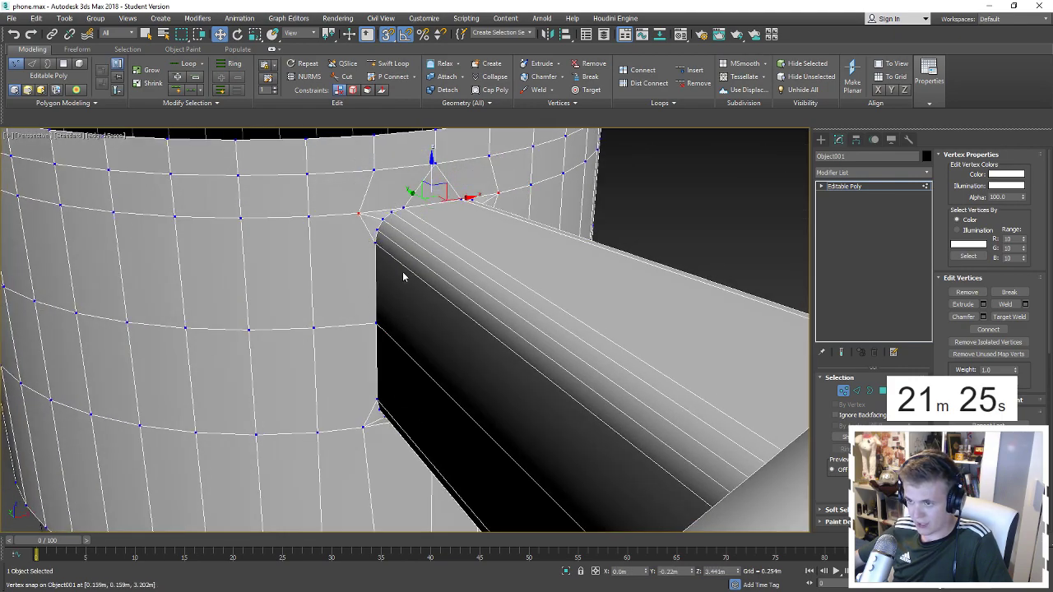
pyautogui.moveTo(403, 276)
pyautogui.keyDown('alt'); pyautogui.mouseDown(button='middle')
pyautogui.moveTo(383, 265)
pyautogui.moveTo(419, 251)
pyautogui.moveTo(428, 178)
pyautogui.moveTo(360, 439)
pyautogui.moveTo(482, 460)
pyautogui.moveTo(528, 441)
pyautogui.mouseUp(button='middle'); pyautogui.keyUp('alt')
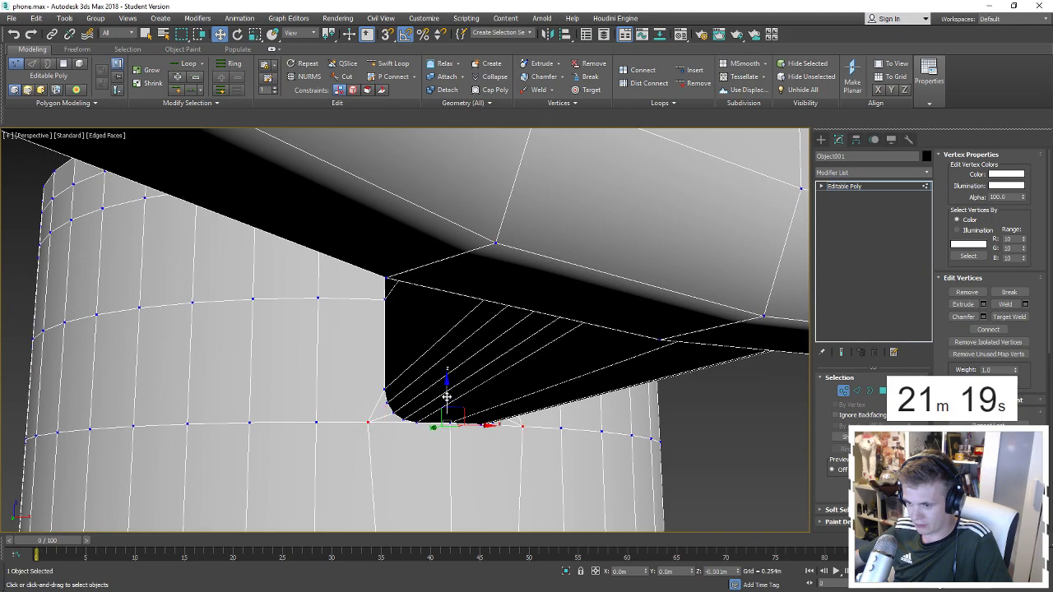
pyautogui.hotkey('shift', 'z')
pyautogui.hotkey('shift', 'z')
pyautogui.hotkey('shift', 'z')
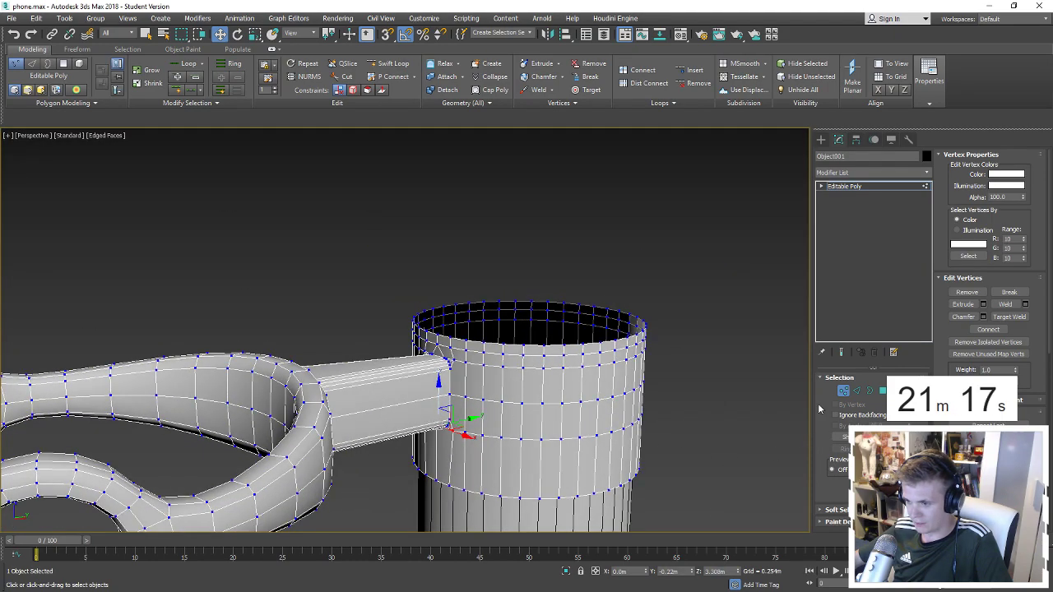
# Leave edge editing and return to the whole Editable Poly object near the cup rim.
pyautogui.click(856, 392)
pyautogui.scroll(5, 476, 349)
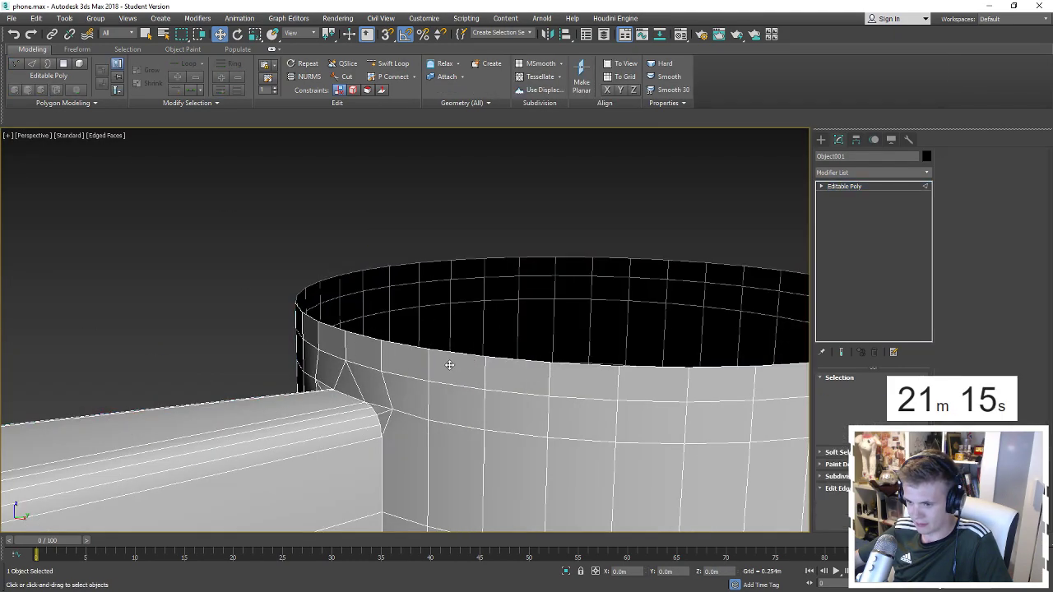
pyautogui.press('2')
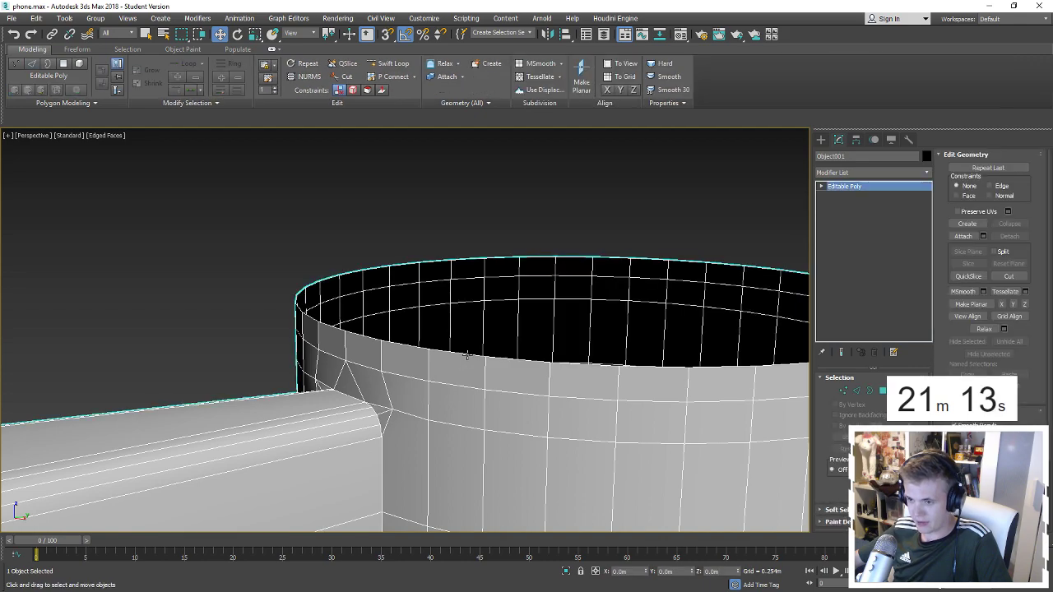
pyautogui.moveTo(458, 353); pyautogui.dragTo(439, 348, button='middle')
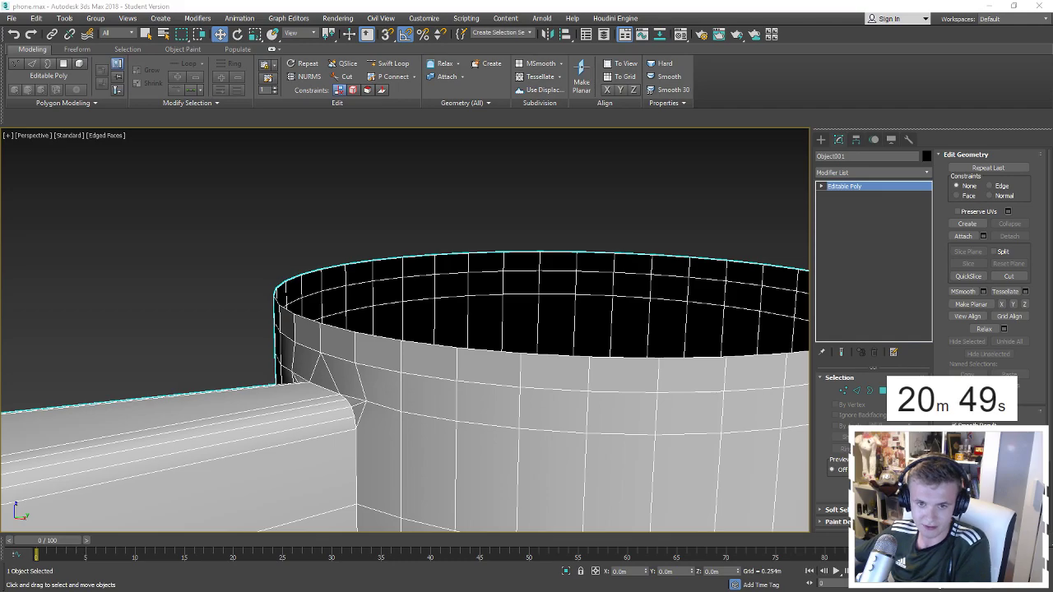
pyautogui.scroll(-5, 342, 306)
# Draw a new standard-primitive cylinder to the left of the phone base.
pyautogui.keyDown('alt'); pyautogui.moveTo(344, 263); pyautogui.dragTo(525, 270, button='middle'); pyautogui.keyUp('alt')
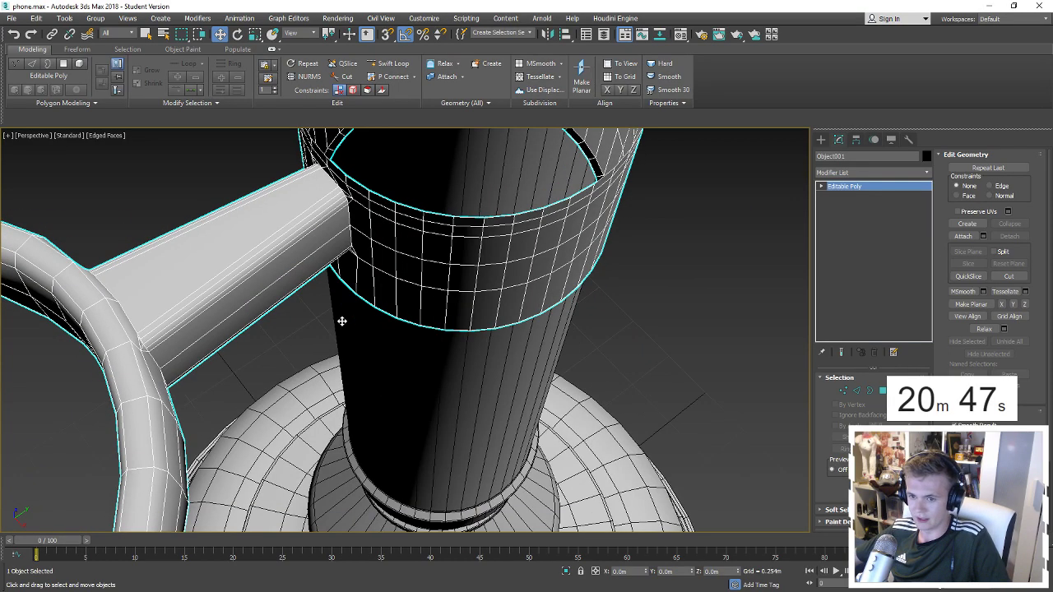
pyautogui.click(819, 140)
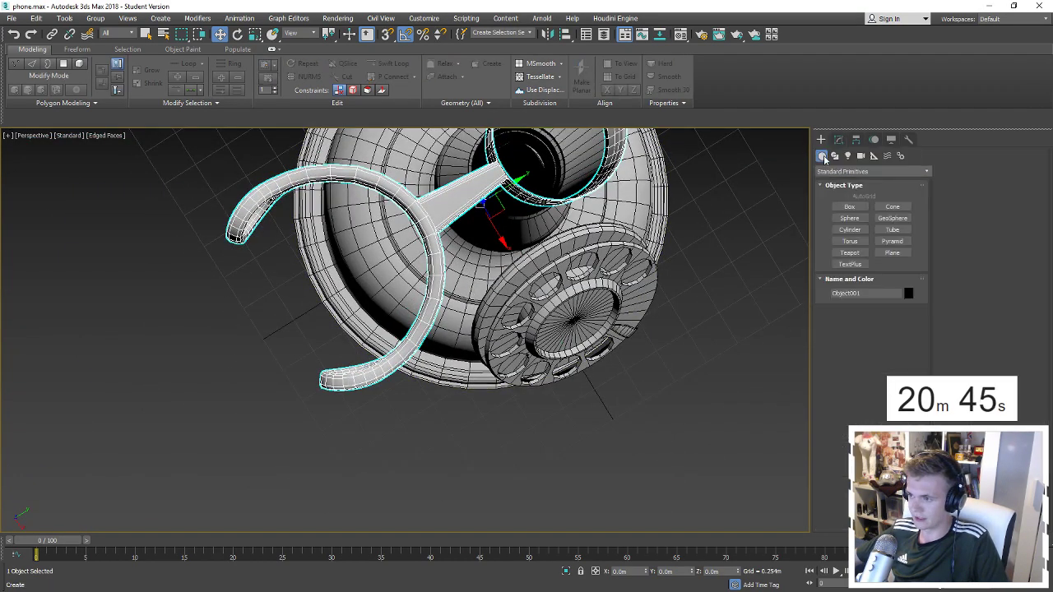
pyautogui.keyDown('alt'); pyautogui.moveTo(771, 291); pyautogui.dragTo(678, 296, button='middle'); pyautogui.keyUp('alt')
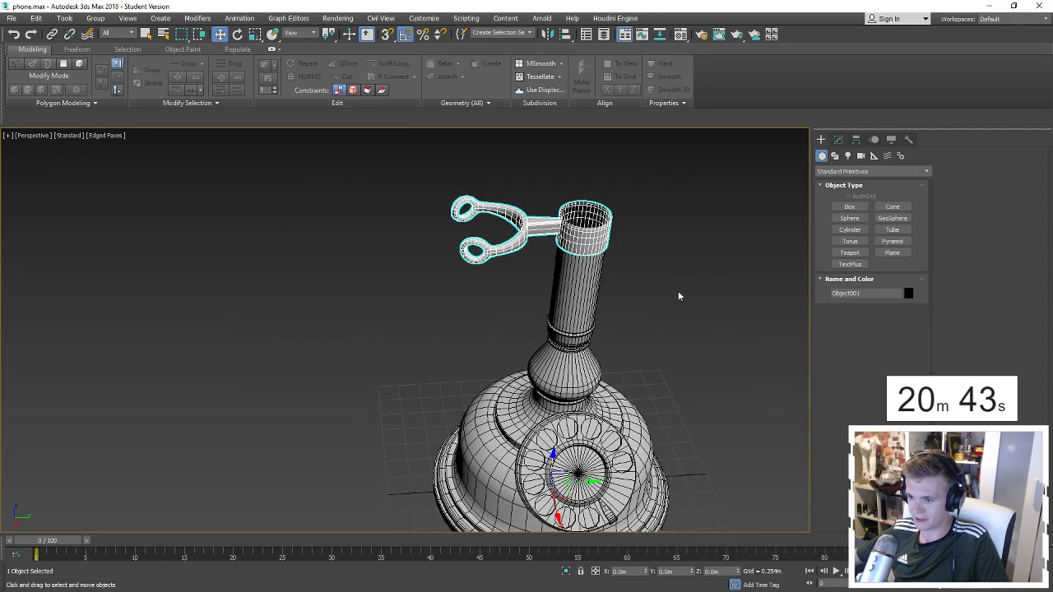
pyautogui.click(851, 234)
pyautogui.moveTo(394, 416); pyautogui.dragTo(433, 415)
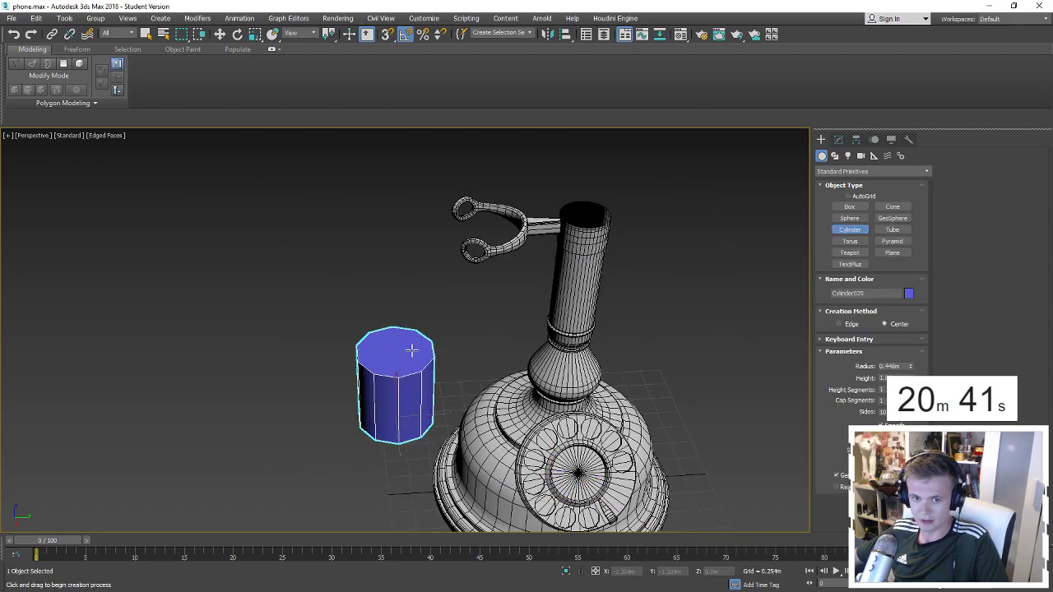
# Convert the new cylinder, Cylinder029, to an editable poly.
pyautogui.rightClick(406, 398)
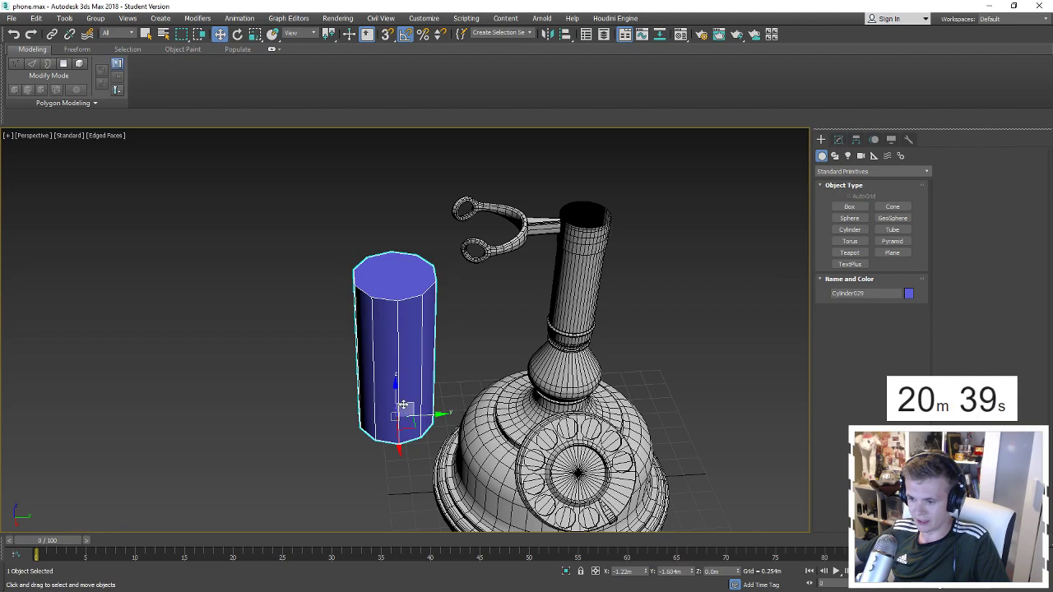
pyautogui.rightClick(403, 399)
pyautogui.click(515, 524)
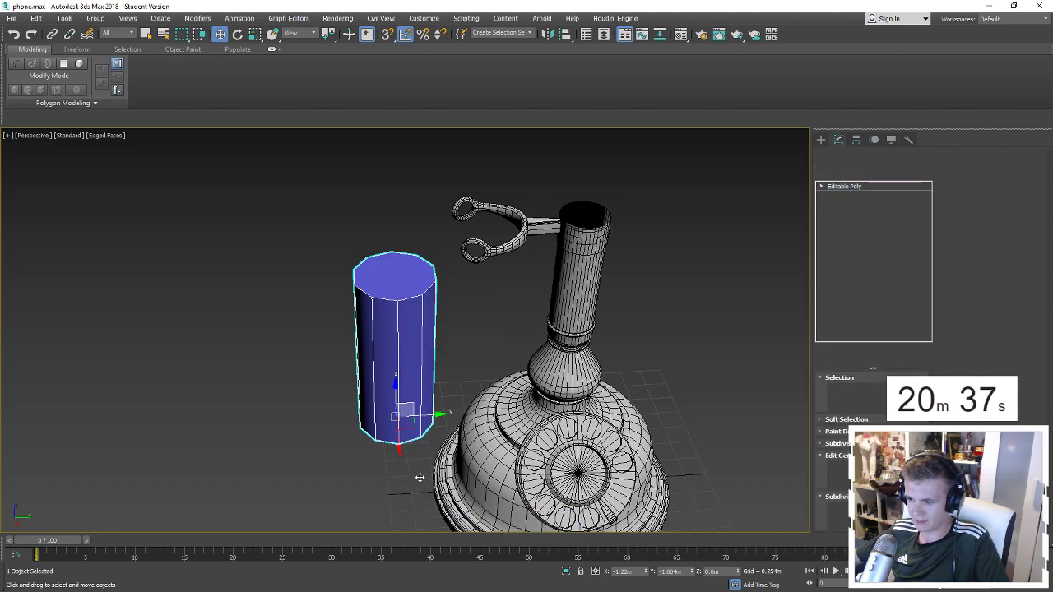
pyautogui.keyDown('alt'); pyautogui.moveTo(419, 479); pyautogui.dragTo(395, 417, button='middle'); pyautogui.keyUp('alt')
# Try scaling up the cylinder's bottom face in Polygon mode, then abandon it.
pyautogui.press('4')
pyautogui.click(395, 417)
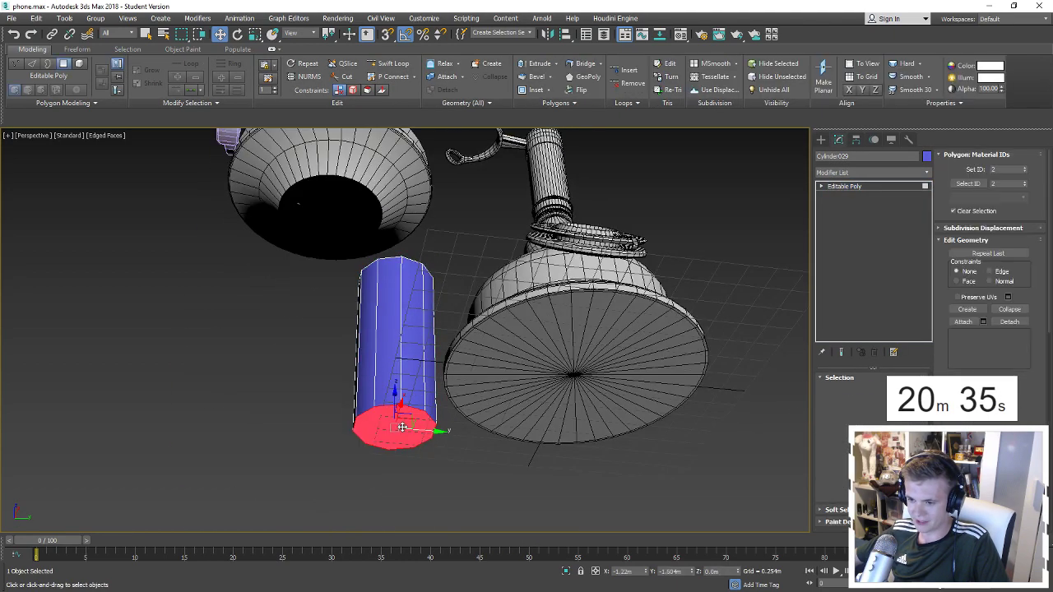
pyautogui.press('r')
pyautogui.moveTo(395, 415)
pyautogui.mouseDown()
pyautogui.moveTo(376, 380)
pyautogui.moveTo(395, 402)
pyautogui.mouseUp()
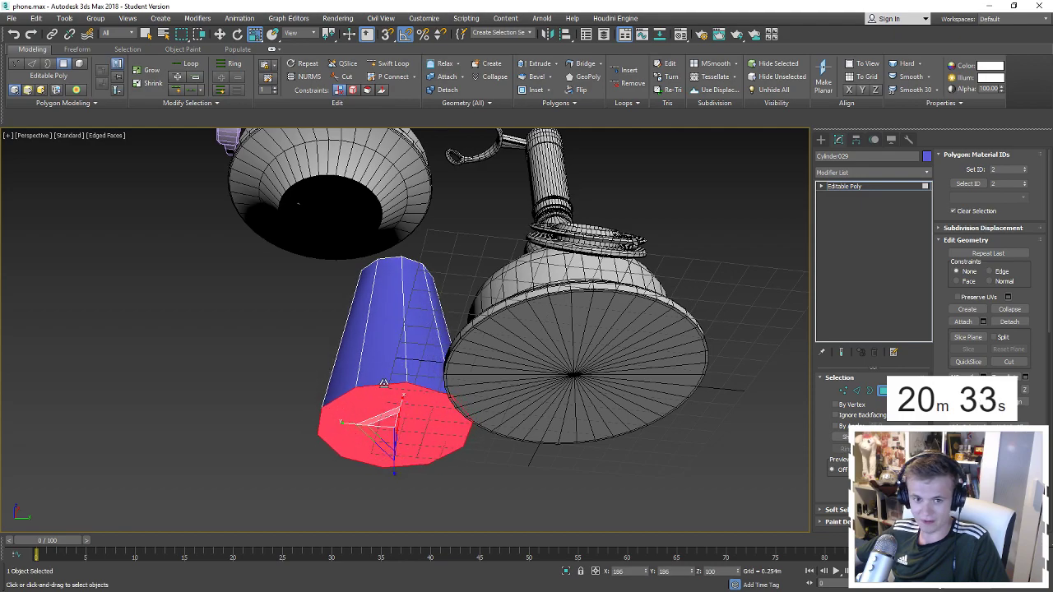
pyautogui.press('w')
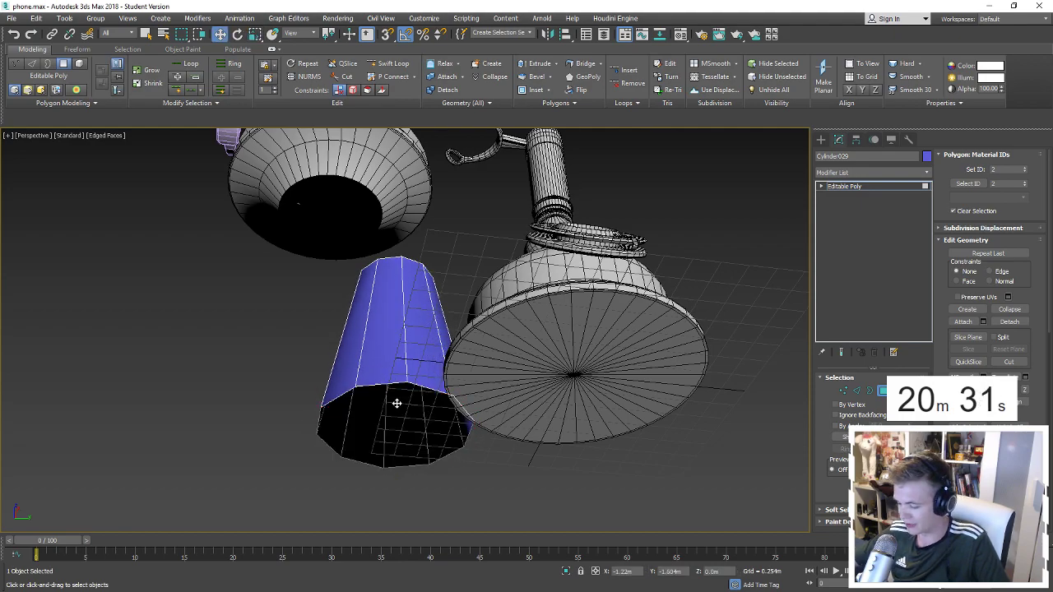
# Select the cylinder's bottom rim edge loop and Shift-drag it down into a new band.
pyautogui.press('2')
pyautogui.click(372, 386)
pyautogui.doubleClick(373, 386)
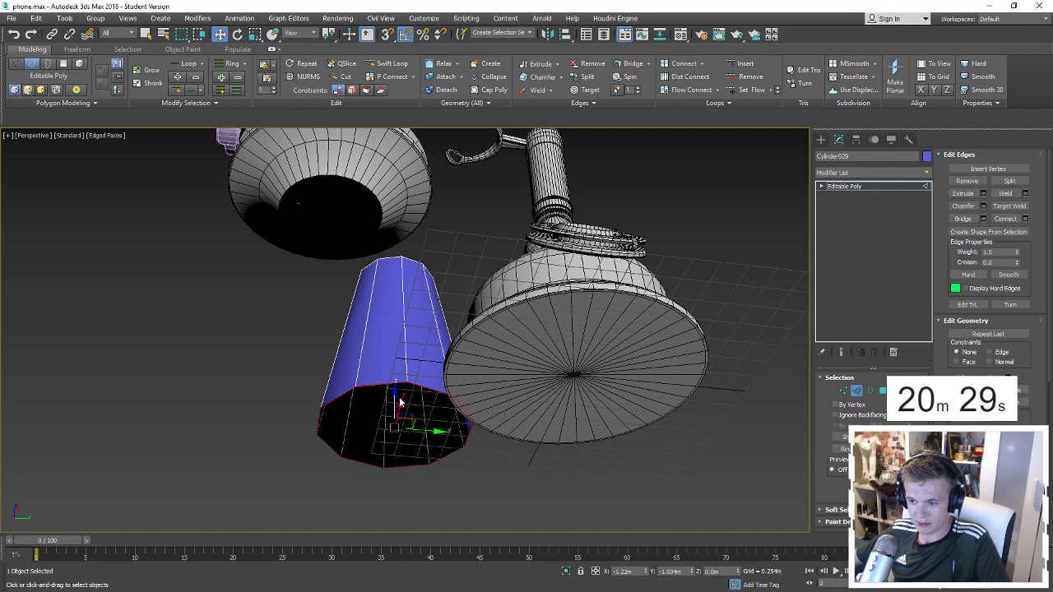
pyautogui.keyDown('shift'); pyautogui.moveTo(400, 396); pyautogui.dragTo(405, 425); pyautogui.keyUp('shift')
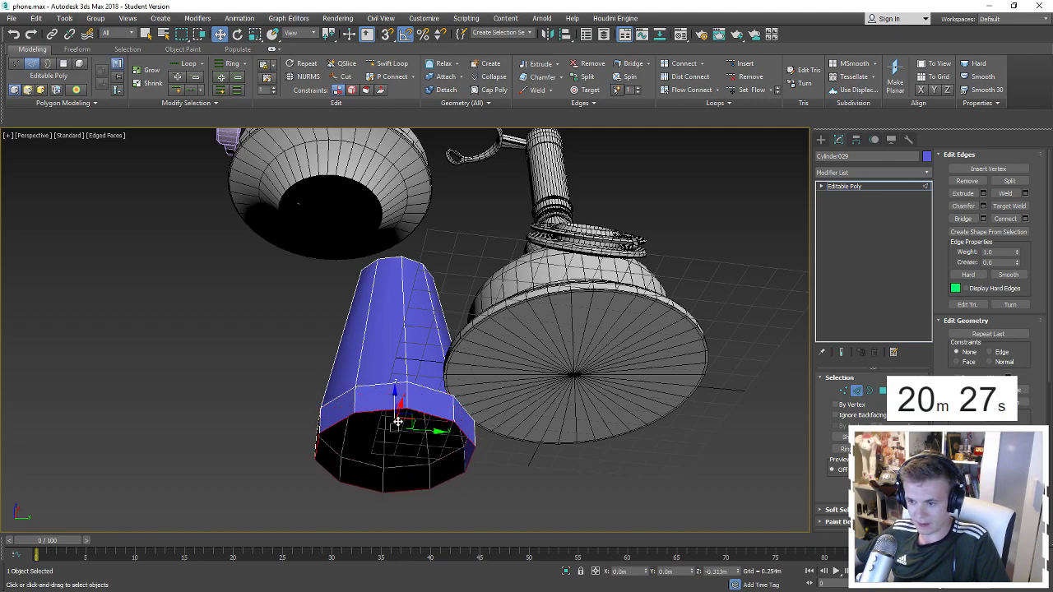
pyautogui.press('r')
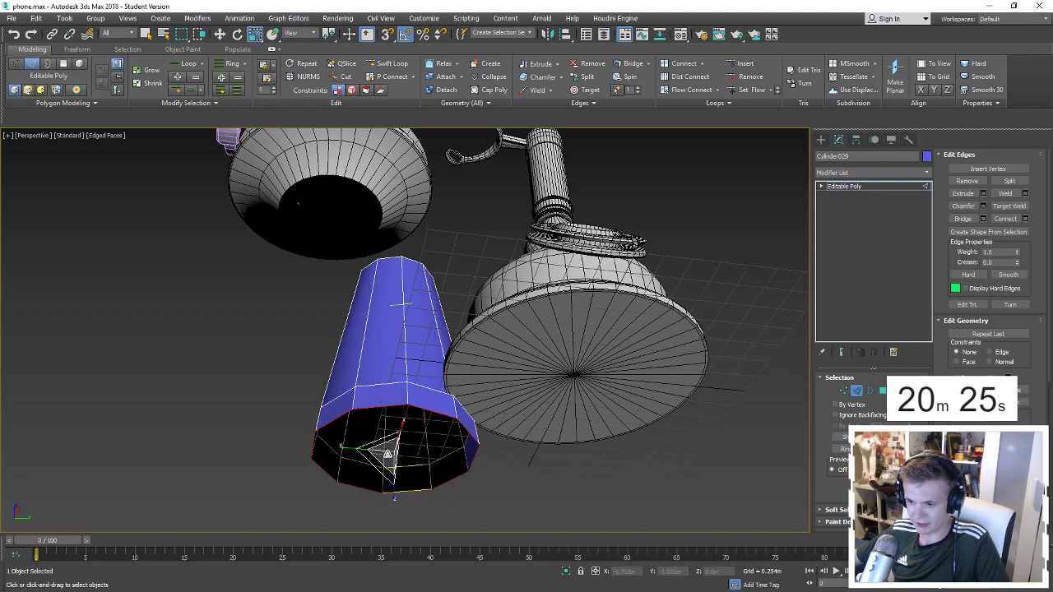
pyautogui.press('w')
# Pull the rim down into another band, then push it inward into an inner lip ring.
pyautogui.keyDown('shift'); pyautogui.moveTo(393, 427); pyautogui.dragTo(394, 478); pyautogui.keyUp('shift')
pyautogui.press('r')
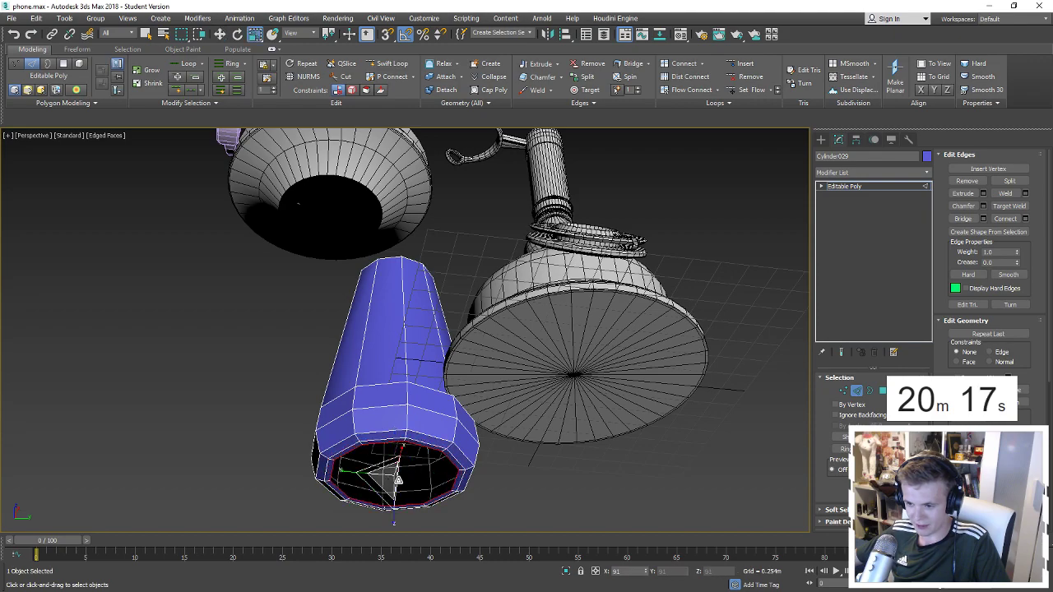
pyautogui.press('w')
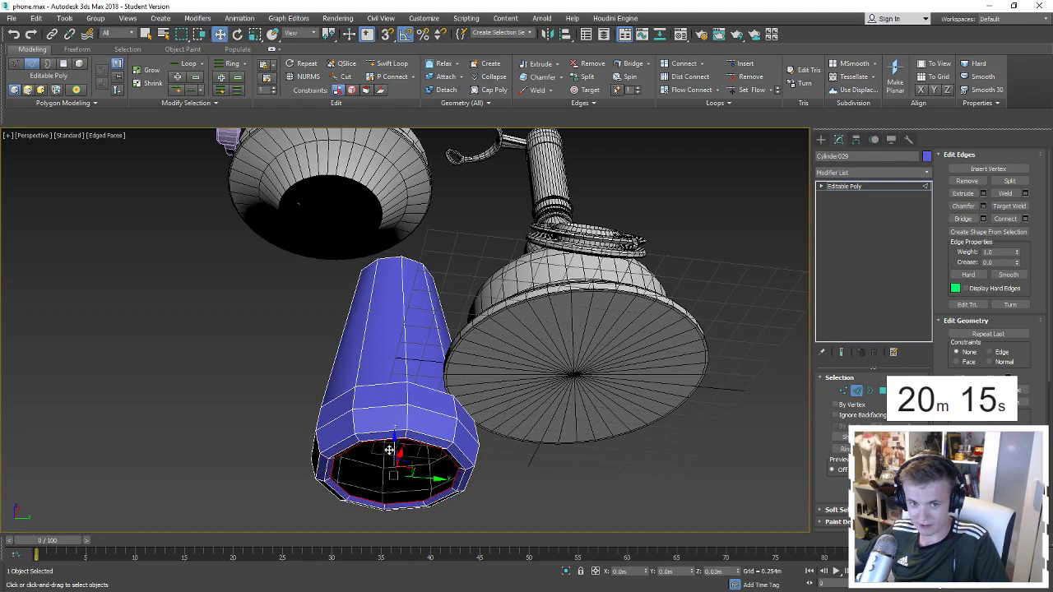
pyautogui.keyDown('shift'); pyautogui.moveTo(391, 445); pyautogui.dragTo(403, 461); pyautogui.keyUp('shift')
pyautogui.press('r')
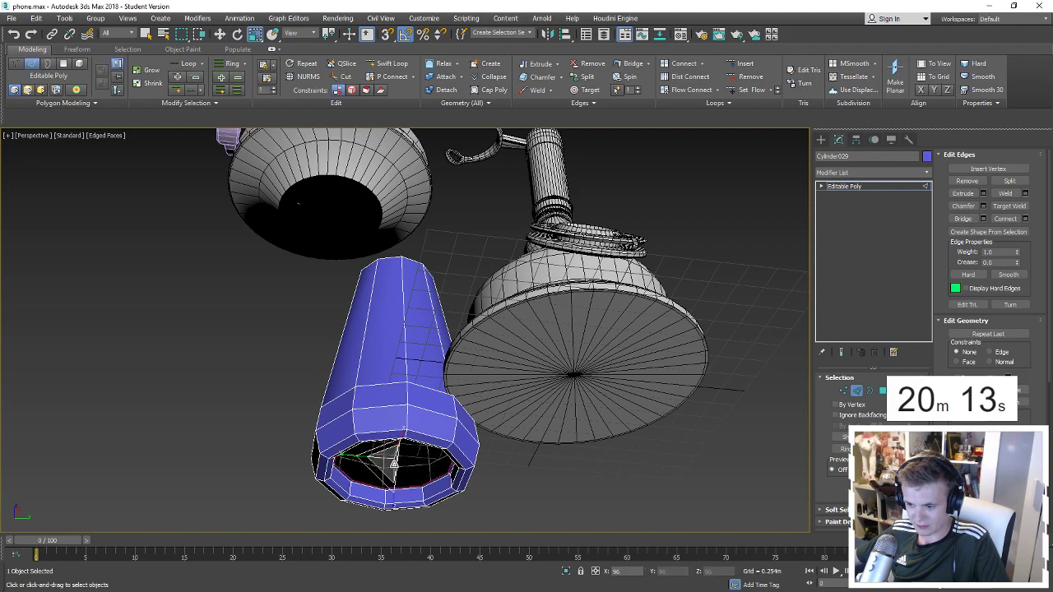
# Shrink the bottom inner loop further, then delete the cylinder's top face to open it.
pyautogui.moveTo(388, 461); pyautogui.dragTo(393, 470)
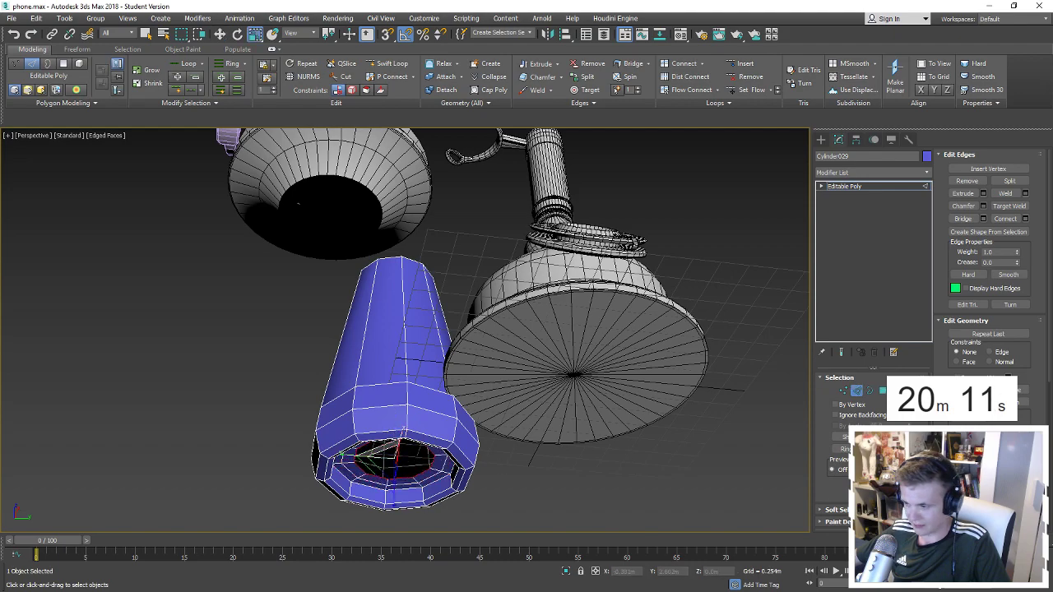
pyautogui.keyDown('alt'); pyautogui.moveTo(393, 470); pyautogui.dragTo(428, 311, button='middle'); pyautogui.keyUp('alt')
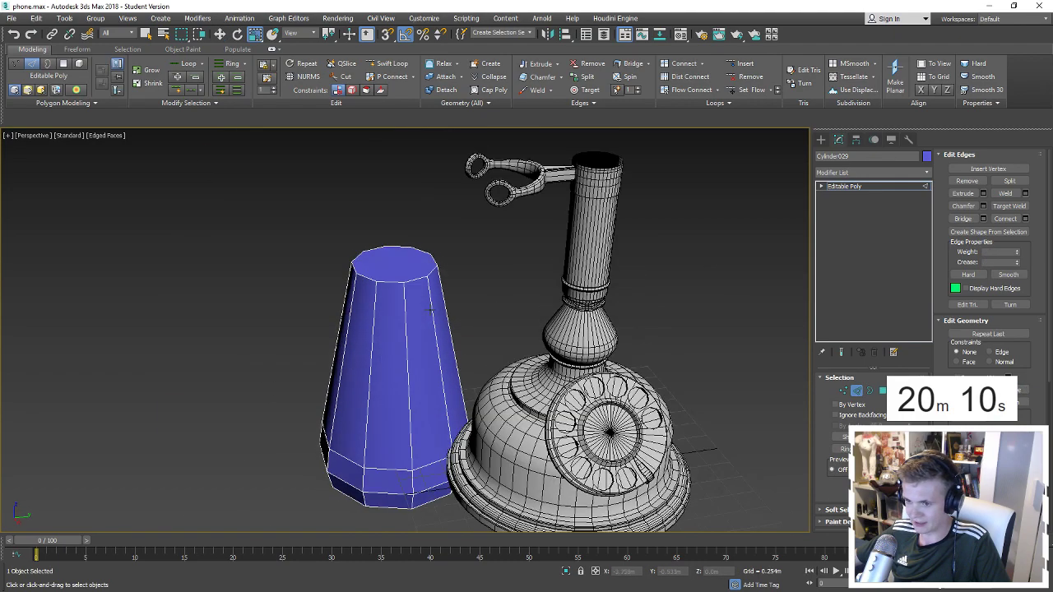
pyautogui.press('4')
pyautogui.click(401, 270)
pyautogui.scroll(5, 401, 270)
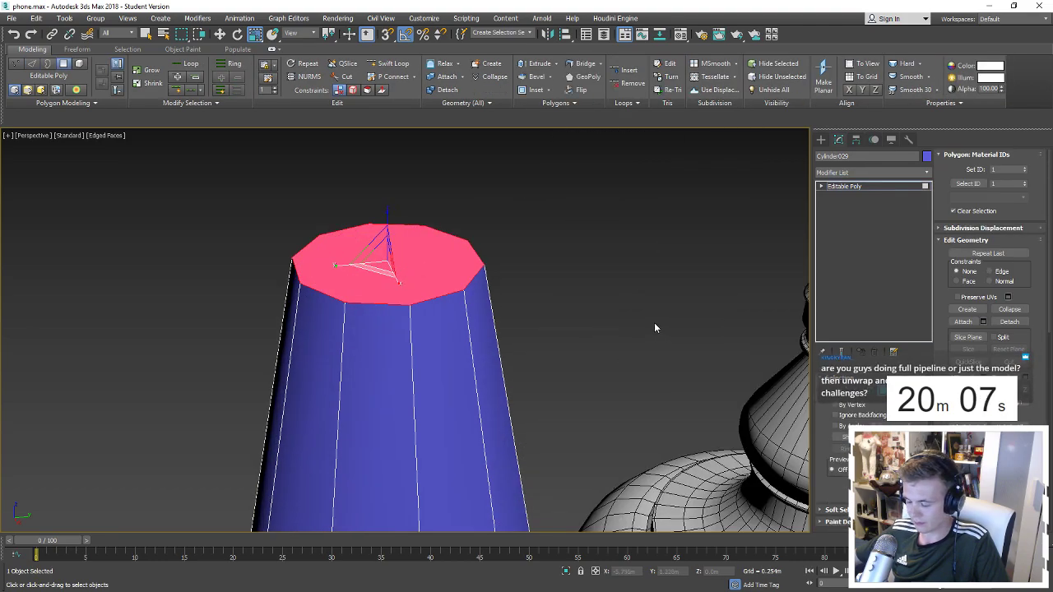
pyautogui.press('Delete')
# Extrude the top rim loop into a flared ring, a flat lip and a raised band.
pyautogui.doubleClick(430, 301)
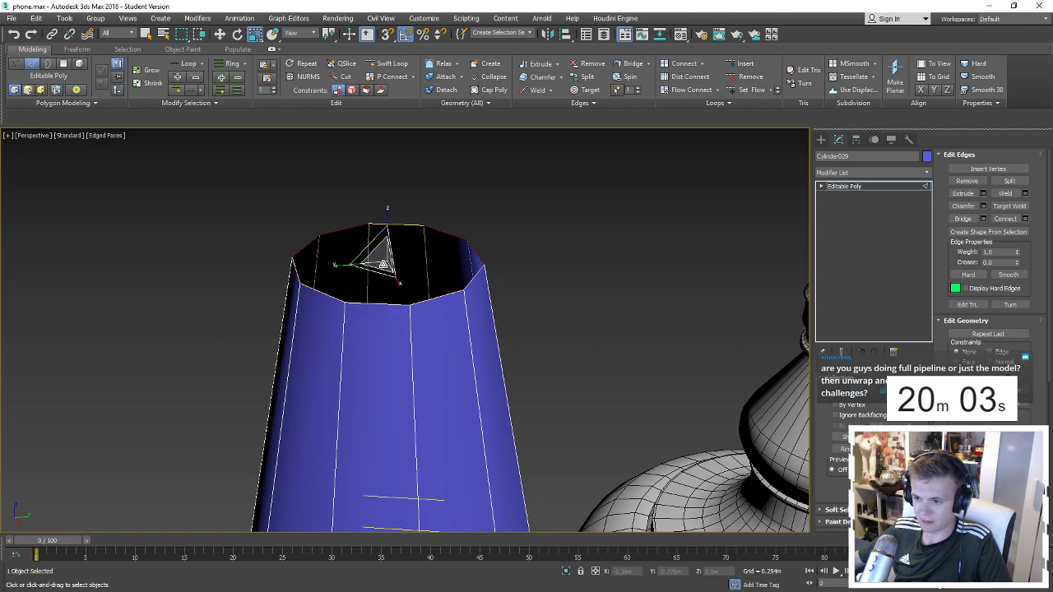
pyautogui.keyDown('shift'); pyautogui.moveTo(382, 264); pyautogui.dragTo(385, 212); pyautogui.keyUp('shift')
pyautogui.press('w')
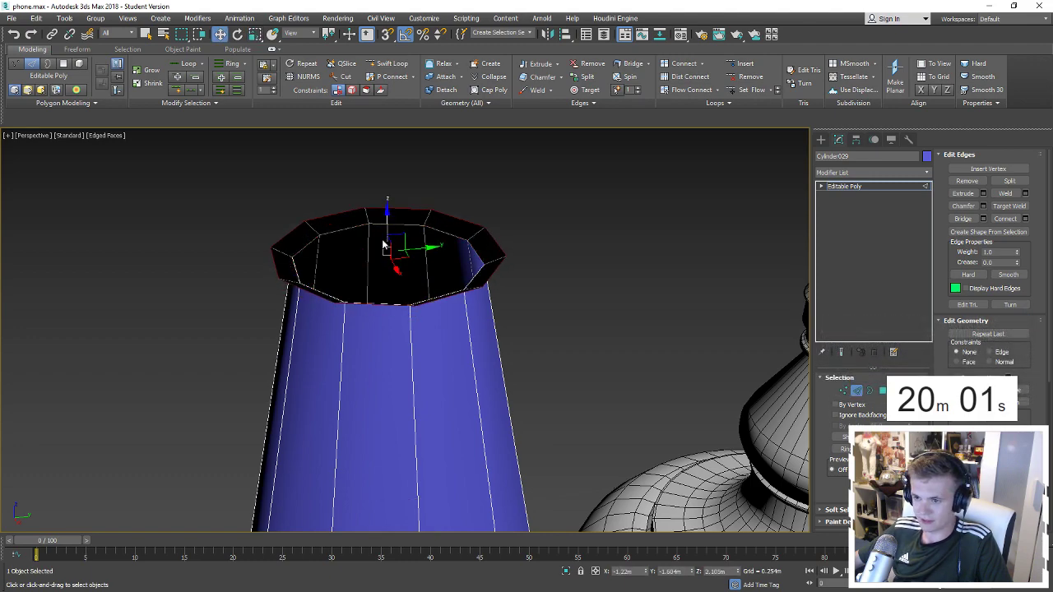
pyautogui.press('r')
pyautogui.keyDown('shift'); pyautogui.moveTo(384, 250); pyautogui.dragTo(384, 271); pyautogui.keyUp('shift')
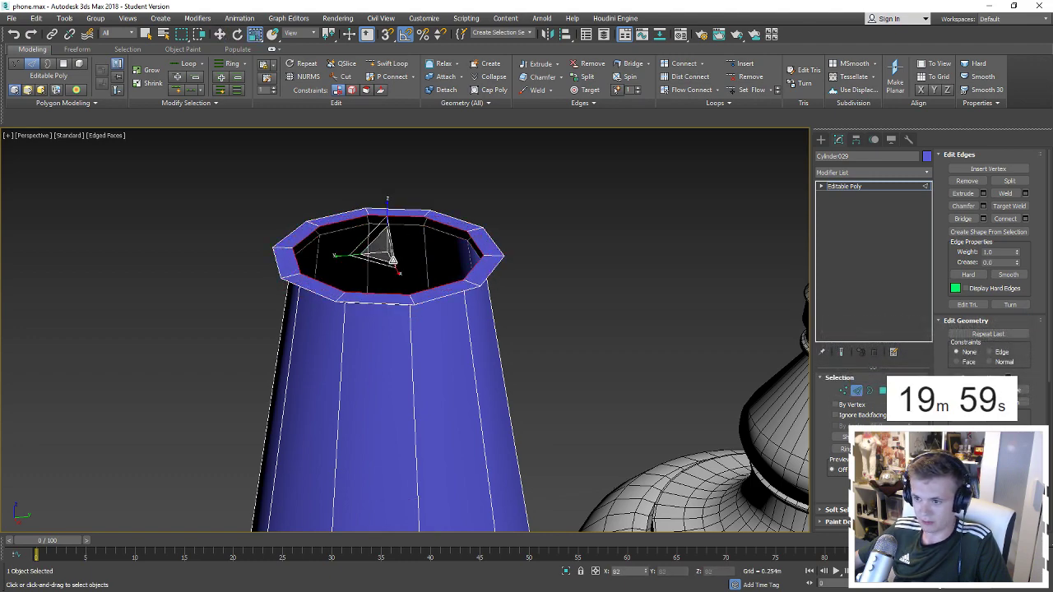
pyautogui.press('w')
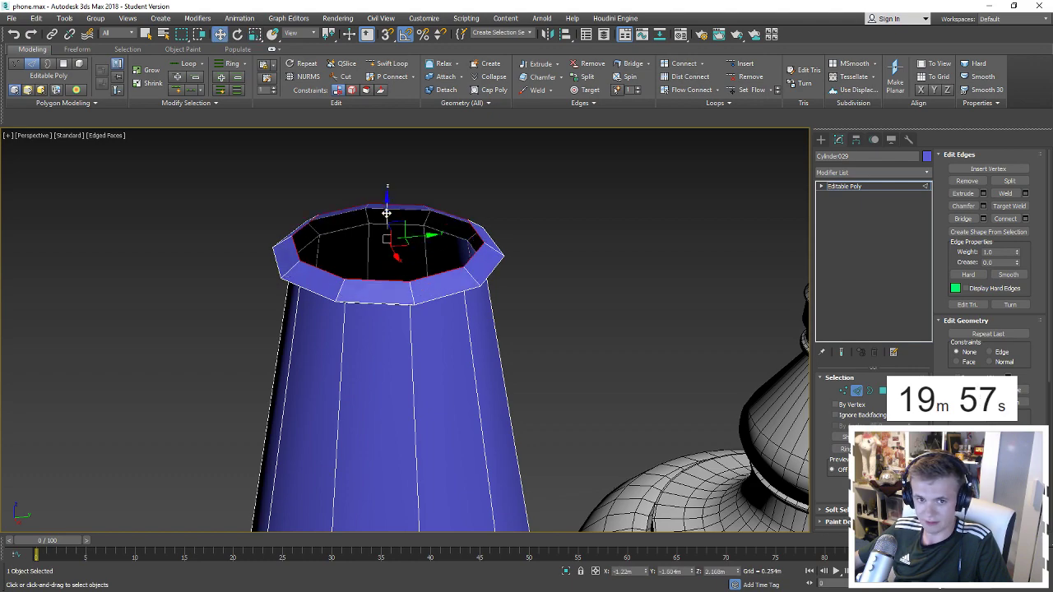
pyautogui.keyDown('shift'); pyautogui.moveTo(386, 213); pyautogui.dragTo(384, 195); pyautogui.keyUp('shift')
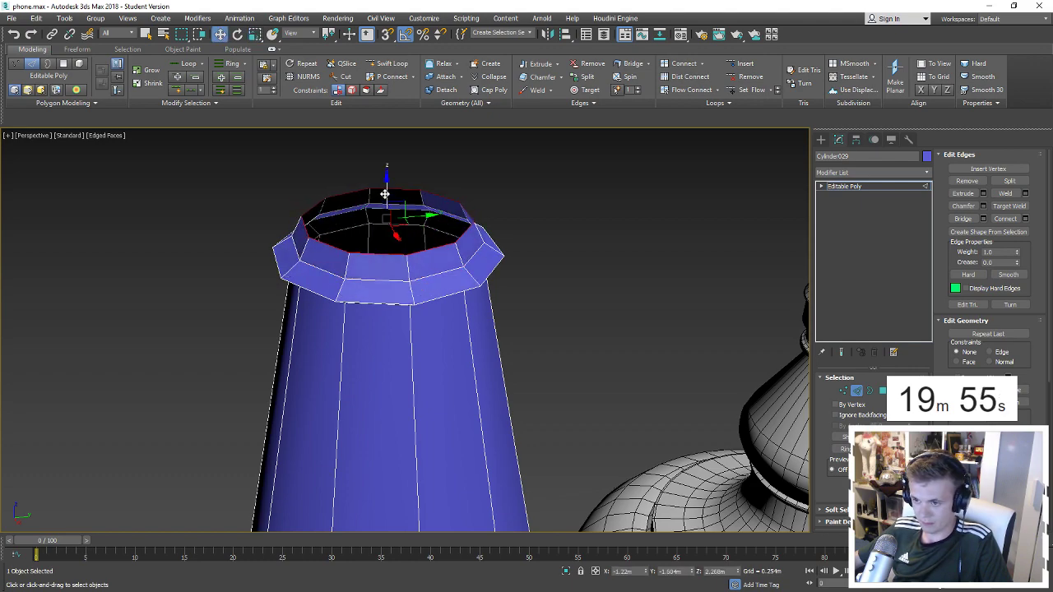
pyautogui.moveTo(387, 196)
pyautogui.mouseDown()
pyautogui.moveTo(388, 184)
pyautogui.moveTo(389, 212)
pyautogui.mouseUp()
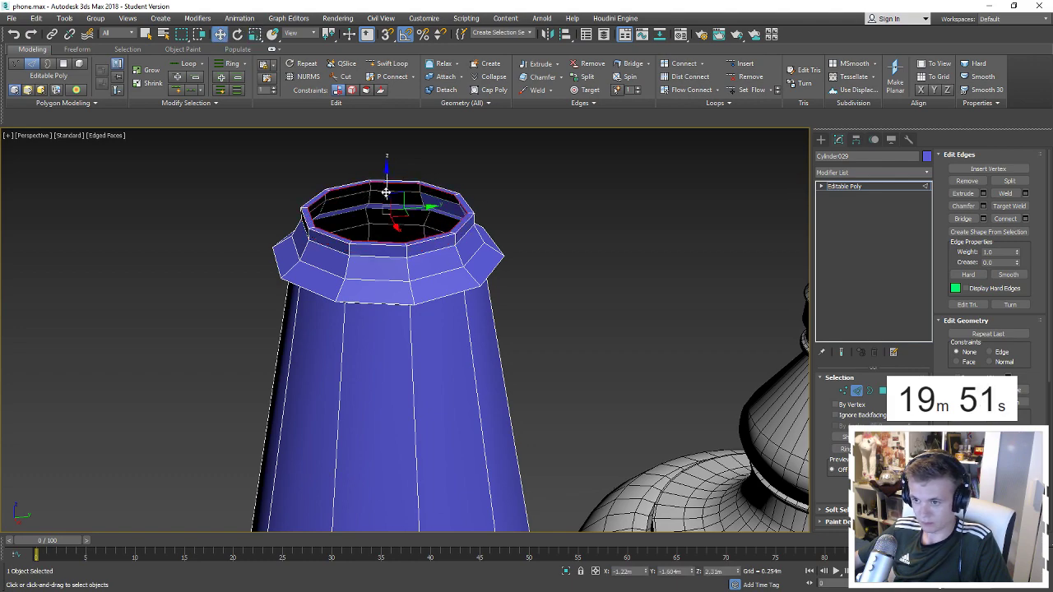
# Undo the two raised bands and scale the top loop inward into a small central opening.
pyautogui.press('r')
pyautogui.hotkey('ctrl', 'z')
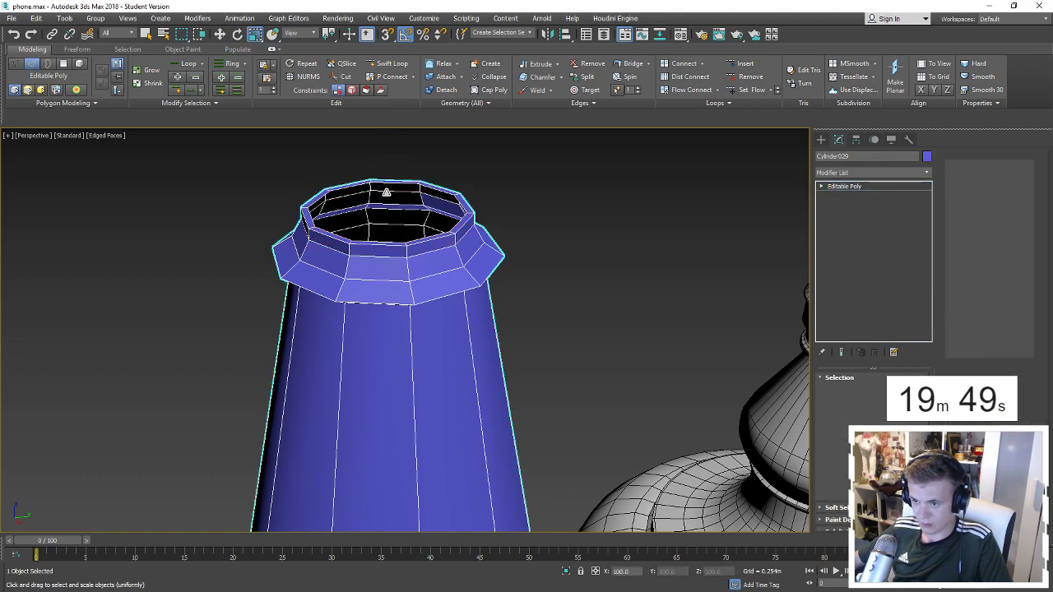
pyautogui.hotkey('ctrl', 'z')
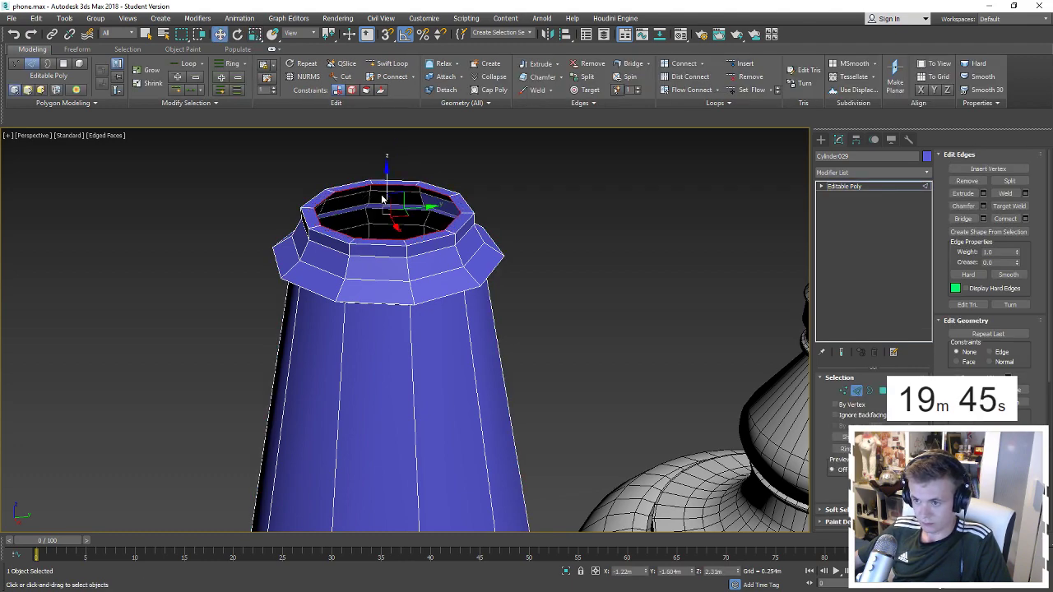
pyautogui.press('r')
pyautogui.moveTo(386, 197)
pyautogui.keyDown('shift'); pyautogui.mouseDown()
pyautogui.moveTo(390, 222)
pyautogui.moveTo(386, 212)
pyautogui.mouseUp(); pyautogui.keyUp('shift')
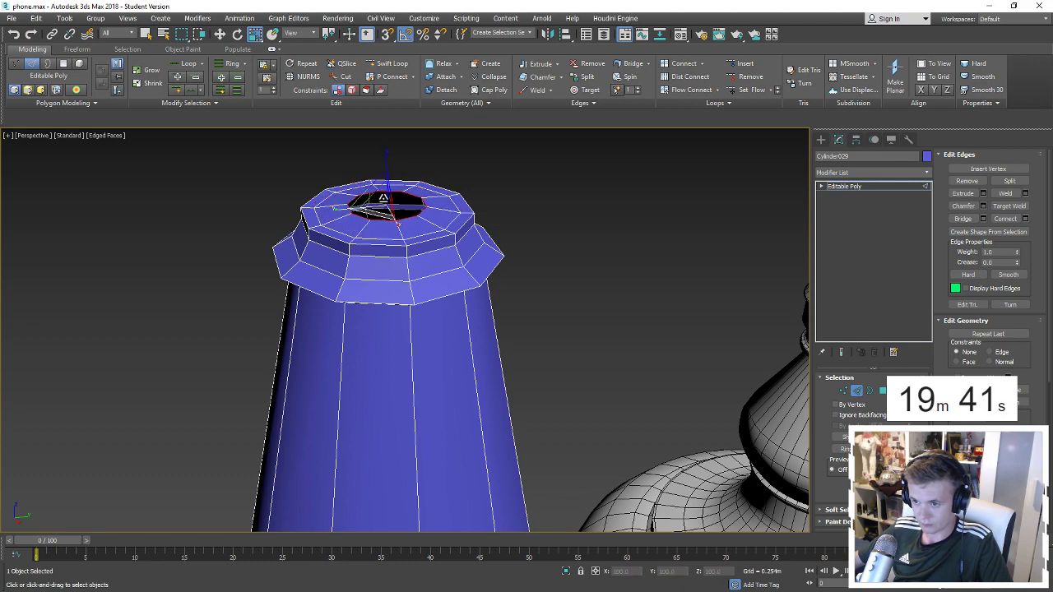
pyautogui.press('w')
pyautogui.press('r')
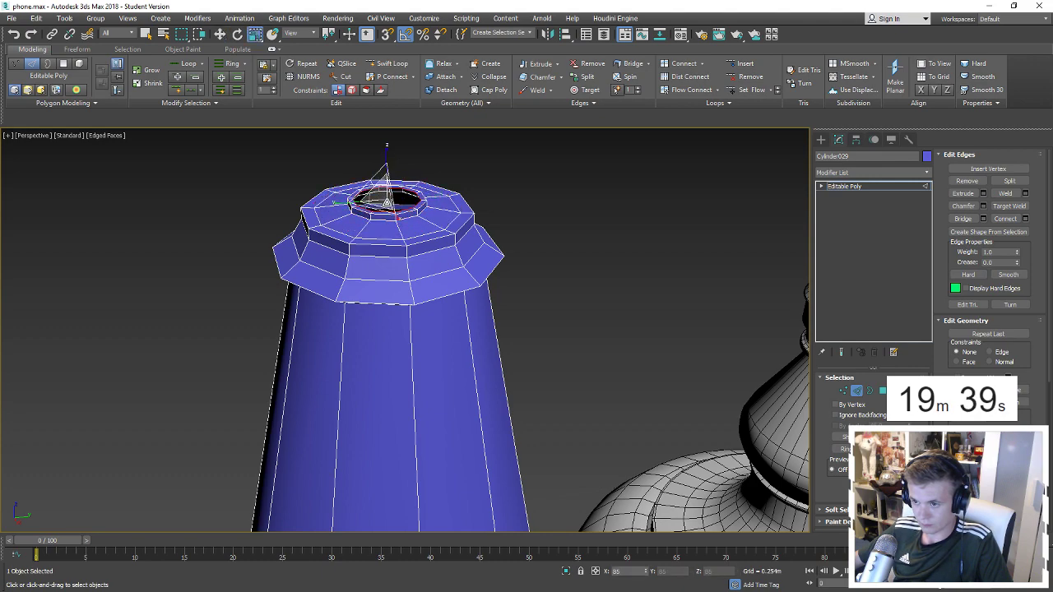
pyautogui.press('w')
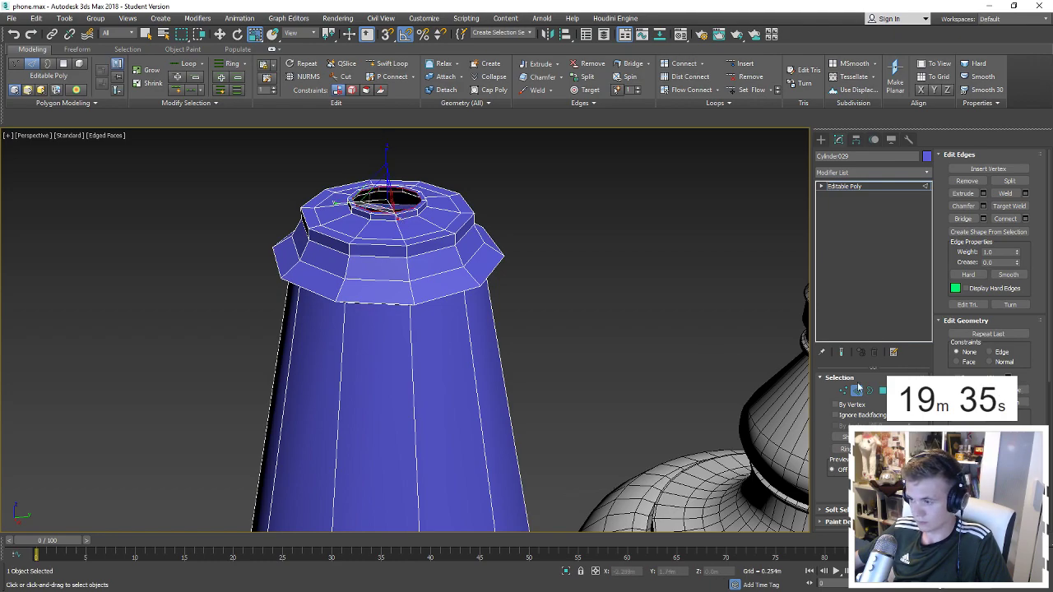
pyautogui.scroll(-2, 554, 338)
pyautogui.scroll(-5, 554, 338)
# Select the edge loop above the base, lower it slightly and scale it to 96.
pyautogui.press('2')
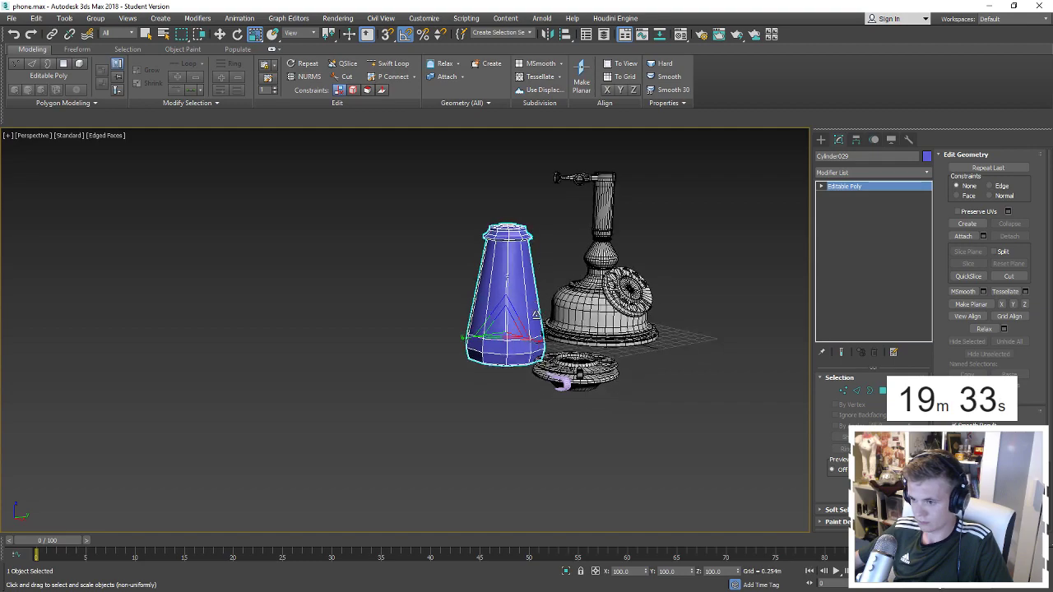
pyautogui.press('z')
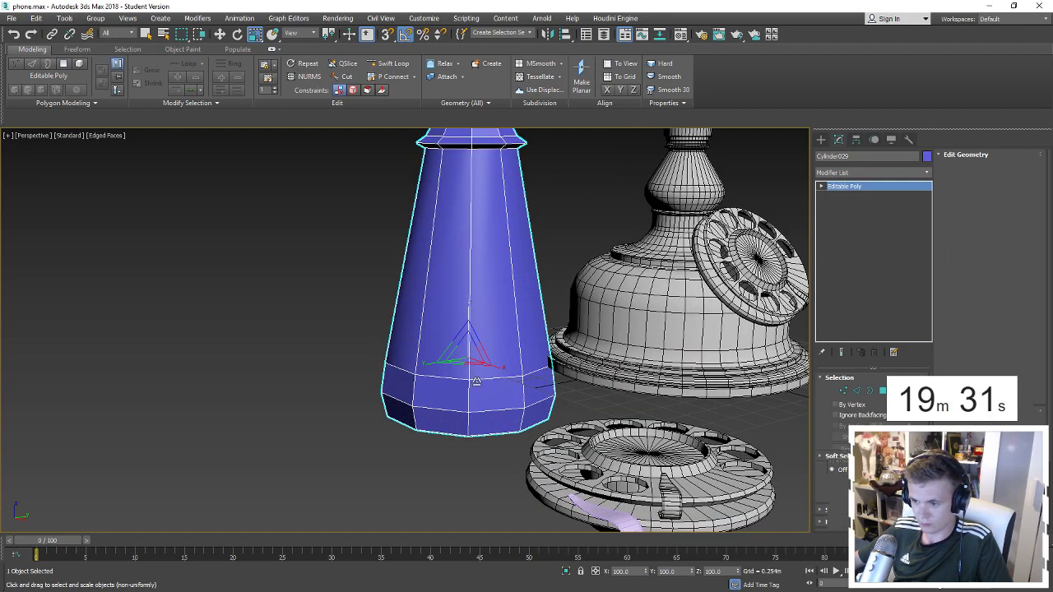
pyautogui.press('2')
pyautogui.doubleClick(475, 393)
pyautogui.press('w')
pyautogui.moveTo(469, 339); pyautogui.dragTo(470, 340)
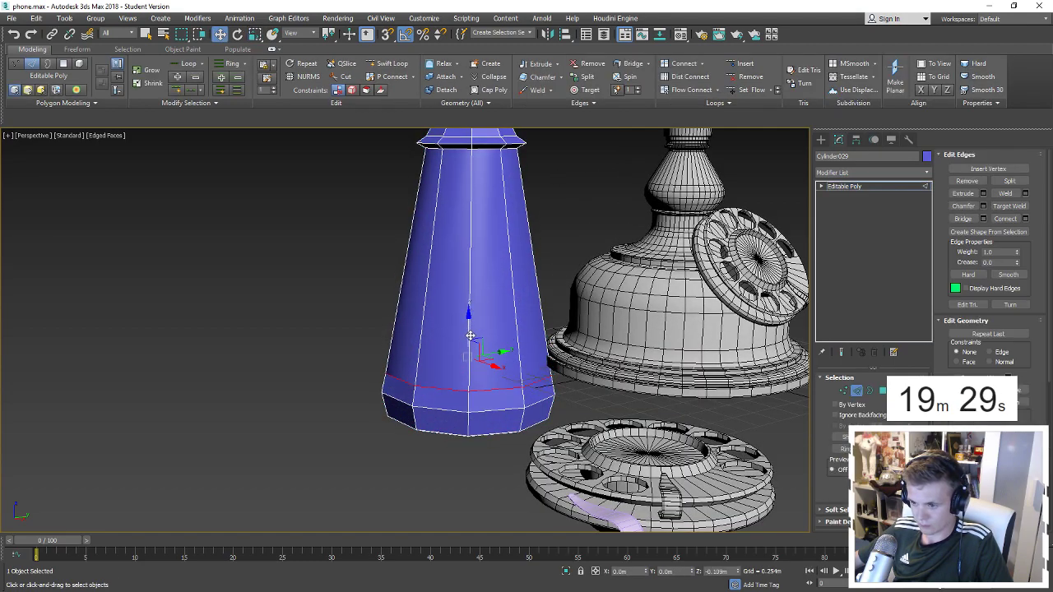
pyautogui.press('r')
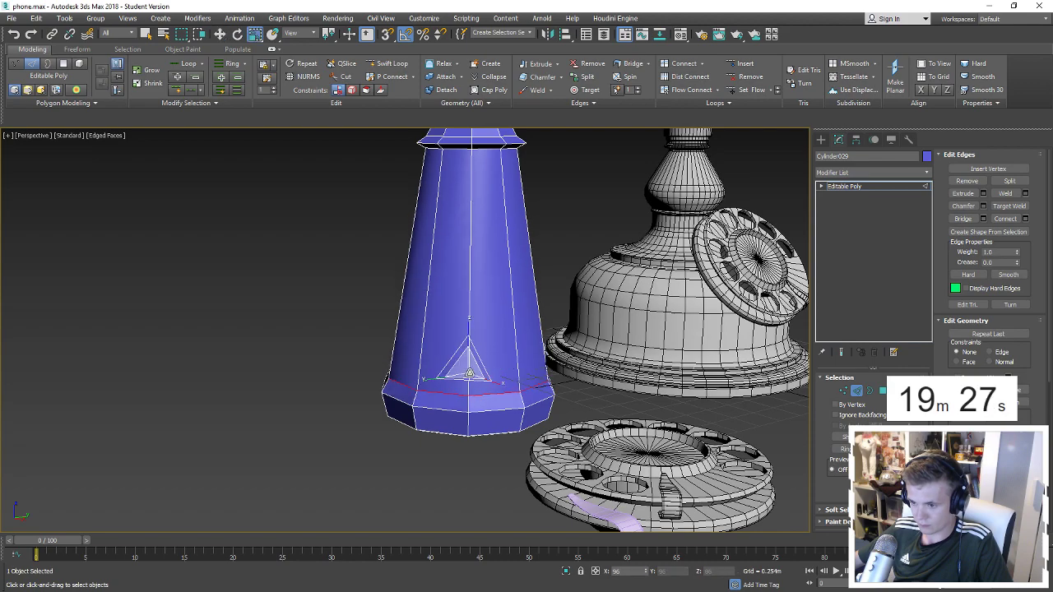
pyautogui.scroll(3, 423, 313)
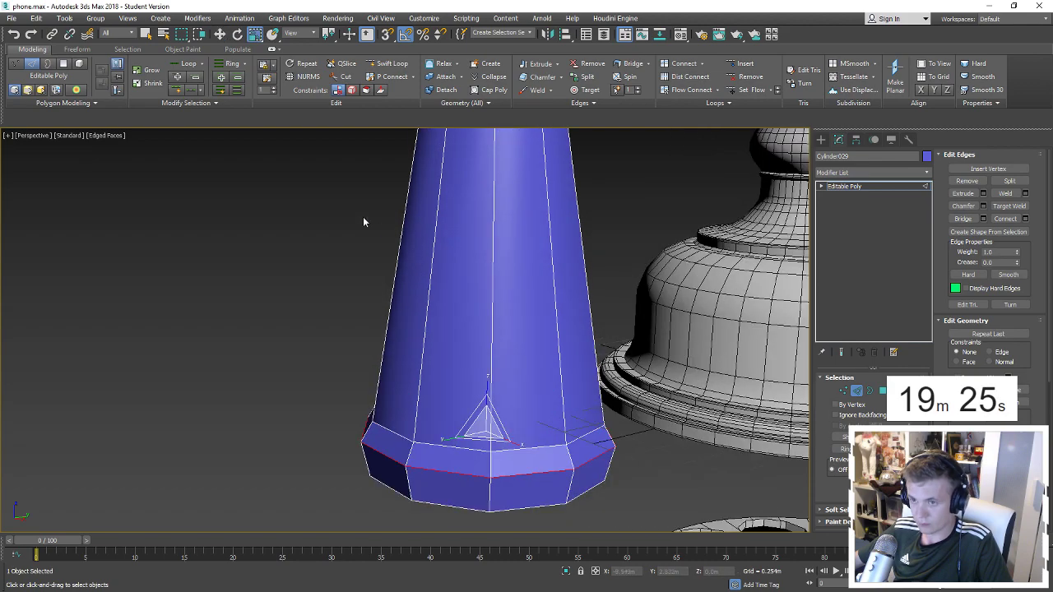
# Add a TurboSmooth modifier to Cylinder029.
pyautogui.click(386, 64)
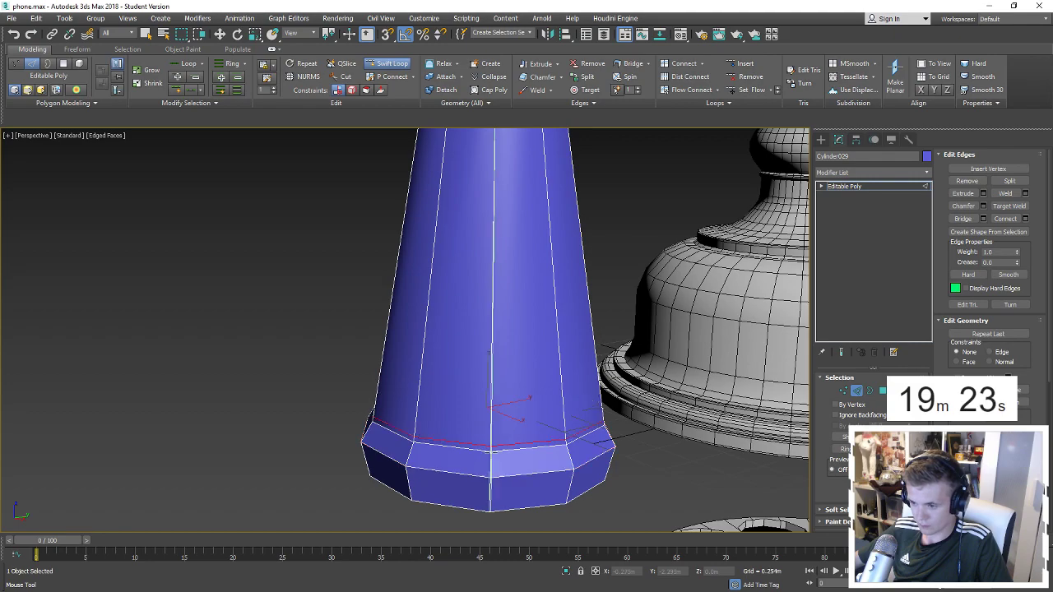
pyautogui.press('w')
pyautogui.keyDown('alt'); pyautogui.moveTo(482, 430); pyautogui.dragTo(758, 393, button='middle'); pyautogui.keyUp('alt')
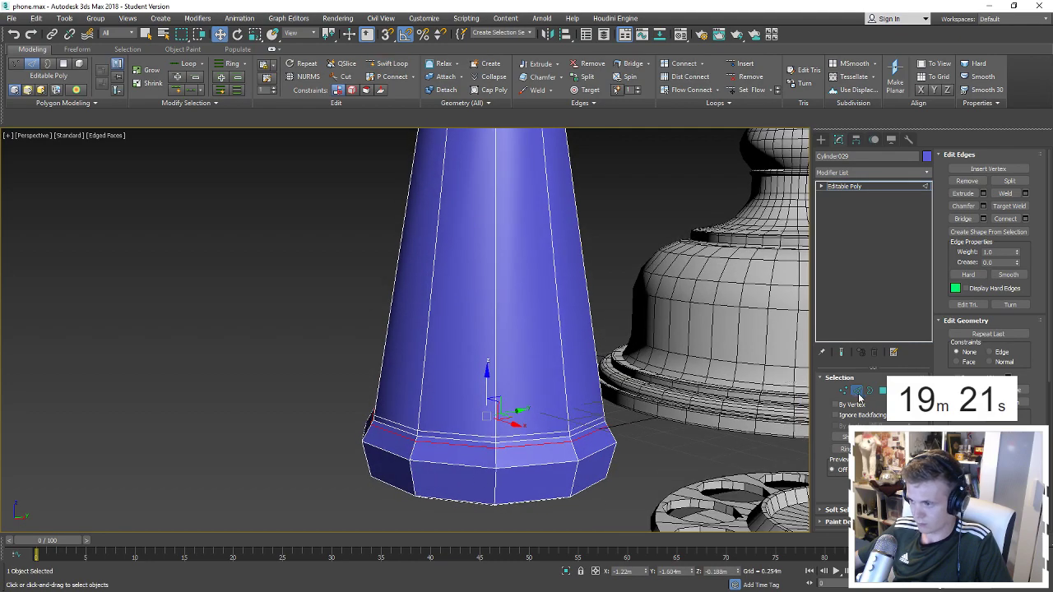
pyautogui.click(857, 392)
pyautogui.click(871, 172)
pyautogui.click(868, 379)
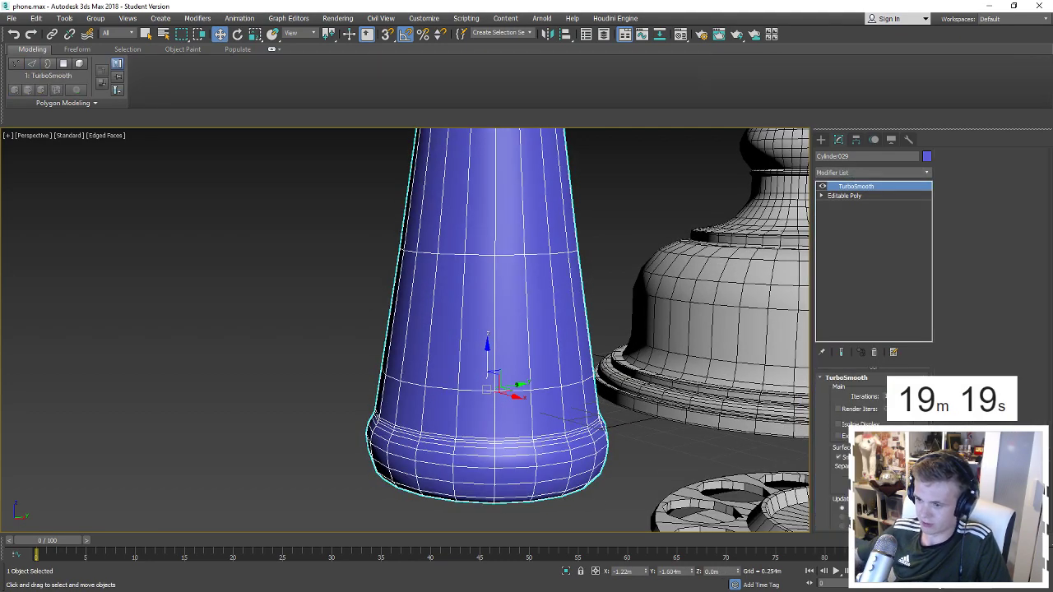
# Check the smoothed shading without edges, then return to Editable Poly with edges shown.
pyautogui.press('F4')
pyautogui.scroll(-5, 394, 413)
pyautogui.scroll(5, 428, 440)
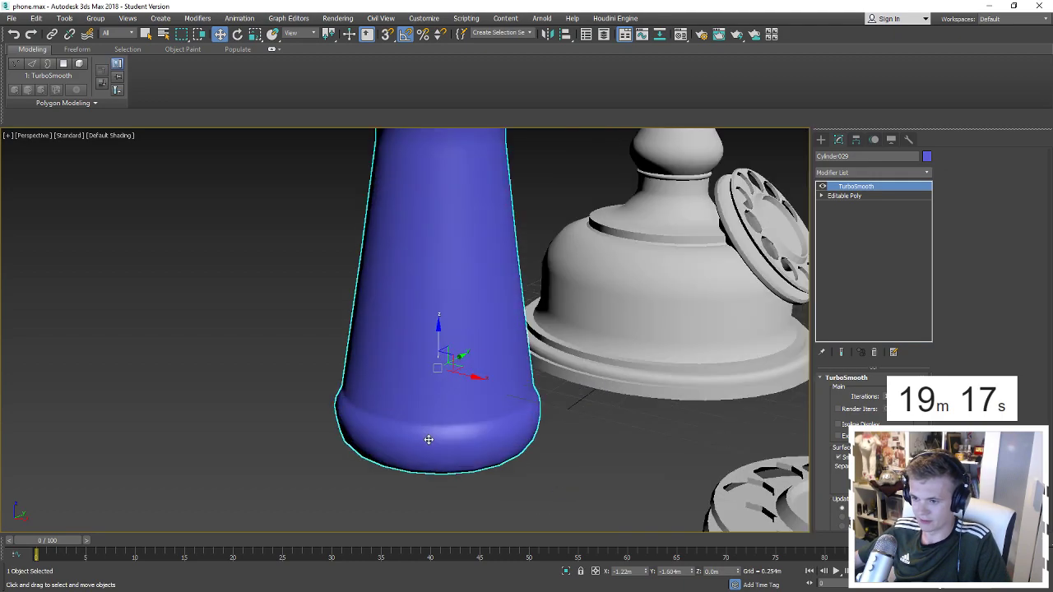
pyautogui.click(845, 195)
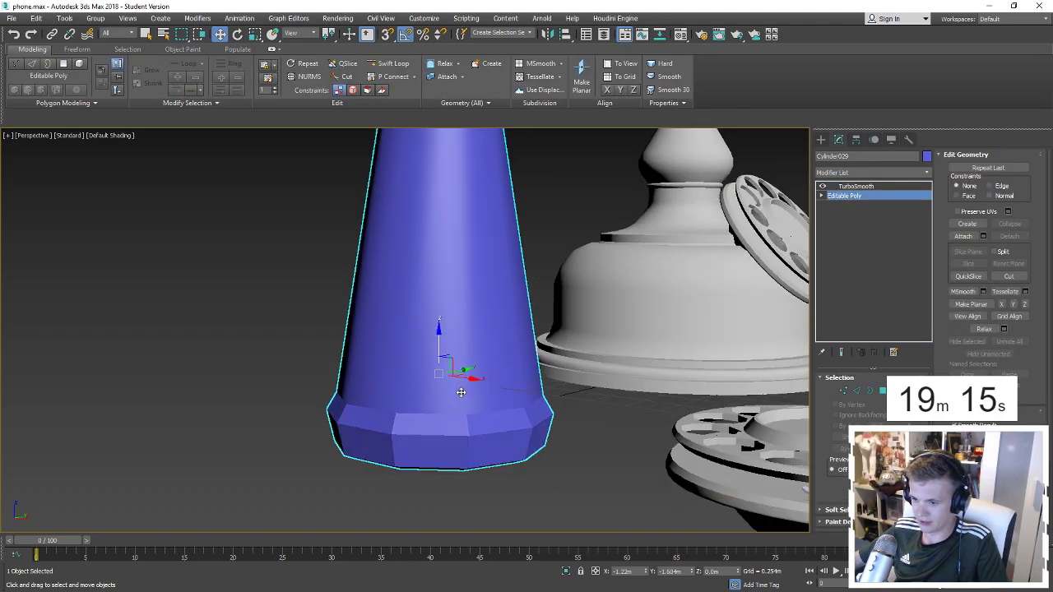
pyautogui.press('F4')
pyautogui.keyDown('alt'); pyautogui.moveTo(447, 446); pyautogui.dragTo(348, 139, button='middle'); pyautogui.keyUp('alt')
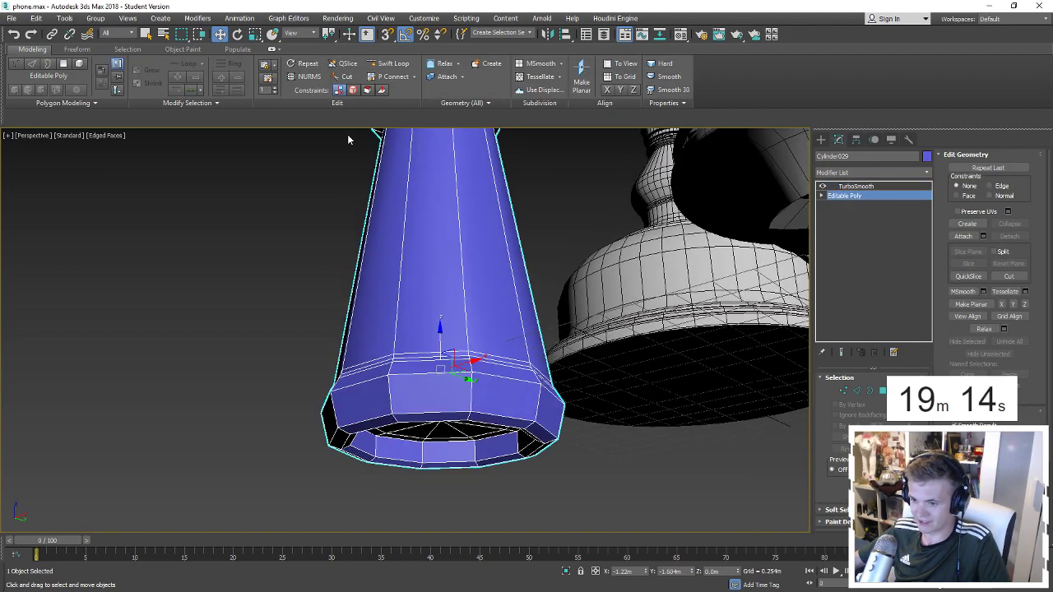
# Insert a Swift Loop through the inner faces of the cylinder's underside cap.
pyautogui.click(380, 64)
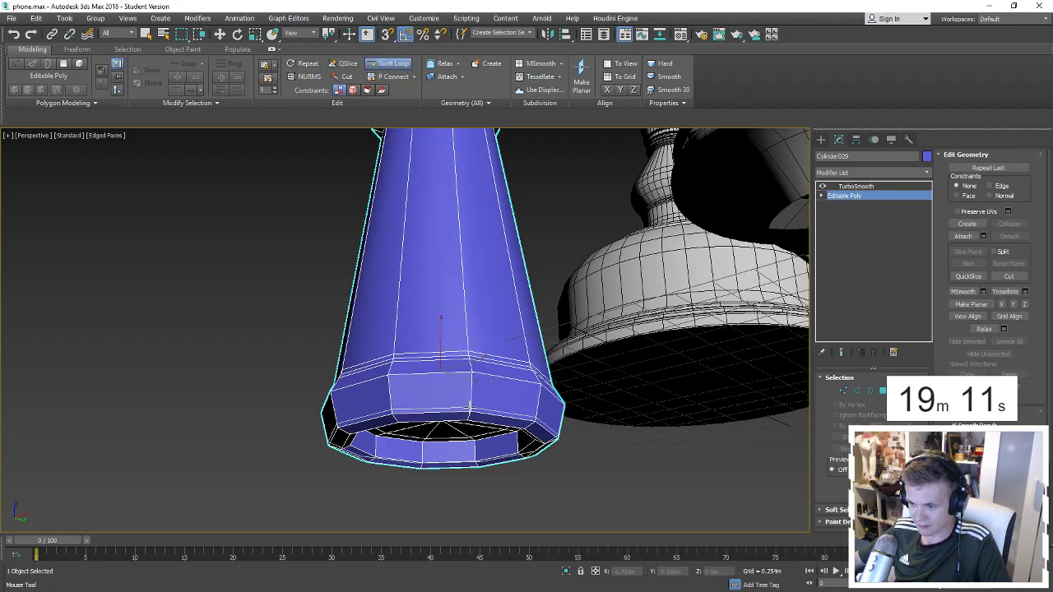
pyautogui.scroll(2, 469, 405)
pyautogui.keyDown('alt'); pyautogui.moveTo(466, 409); pyautogui.dragTo(473, 188, button='middle'); pyautogui.keyUp('alt')
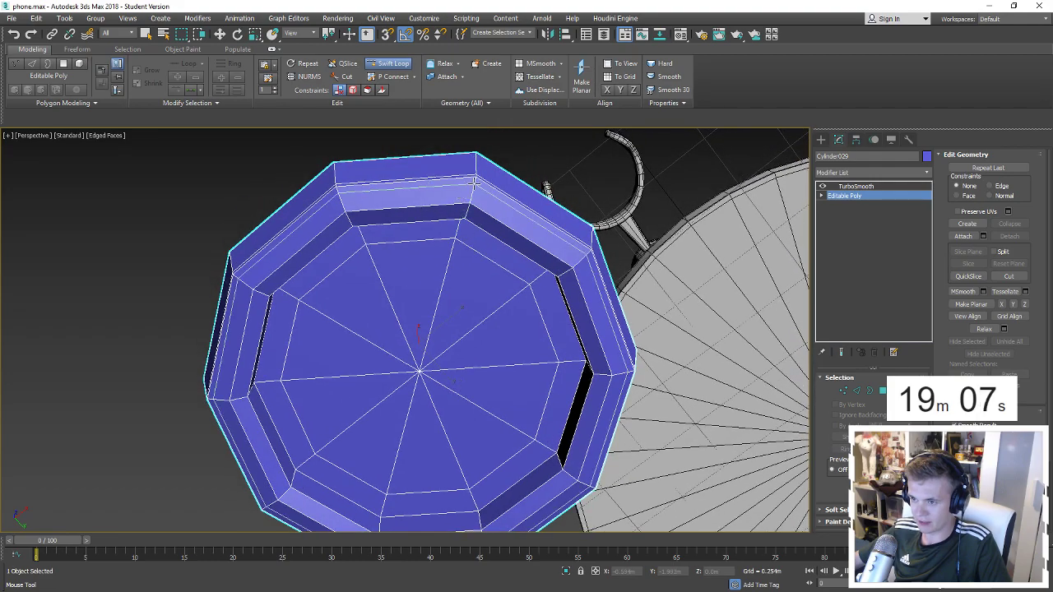
pyautogui.keyDown('alt'); pyautogui.moveTo(462, 218); pyautogui.dragTo(485, 177, button='middle'); pyautogui.keyUp('alt')
pyautogui.scroll(2, 493, 168)
pyautogui.click(481, 166)
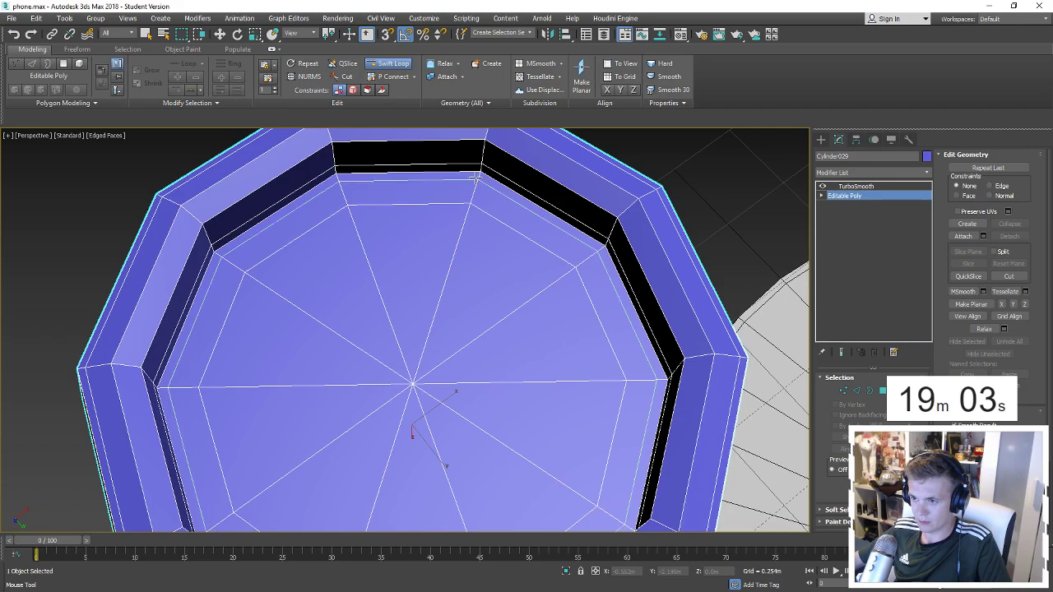
pyautogui.scroll(-3, 493, 203)
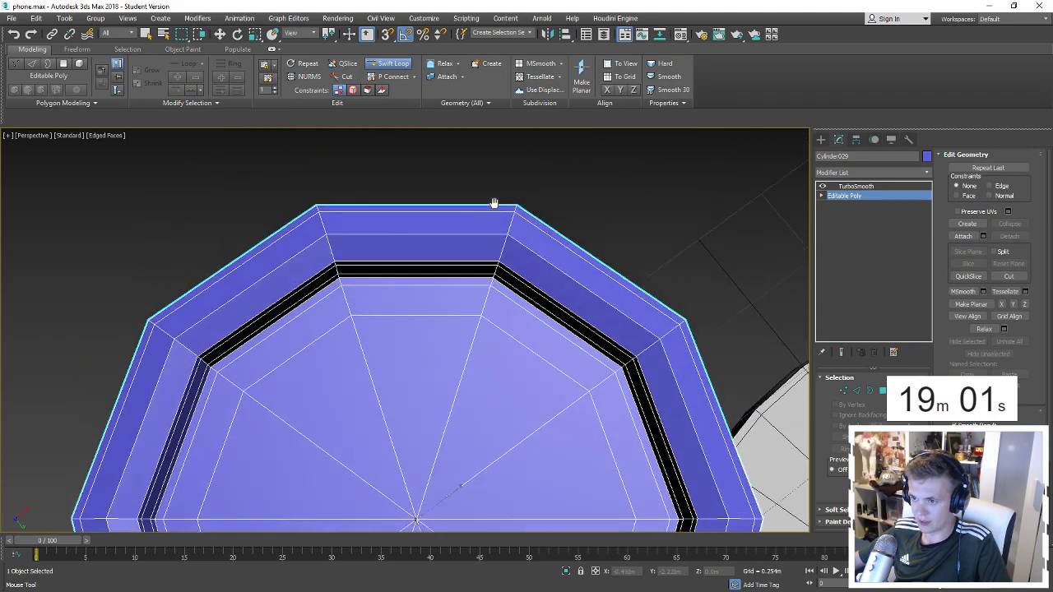
pyautogui.scroll(-2, 494, 275)
pyautogui.keyDown('alt'); pyautogui.moveTo(494, 275); pyautogui.dragTo(477, 386, button='middle'); pyautogui.keyUp('alt')
pyautogui.press('w')
pyautogui.keyDown('alt'); pyautogui.moveTo(439, 263); pyautogui.dragTo(456, 251, button='middle'); pyautogui.keyUp('alt')
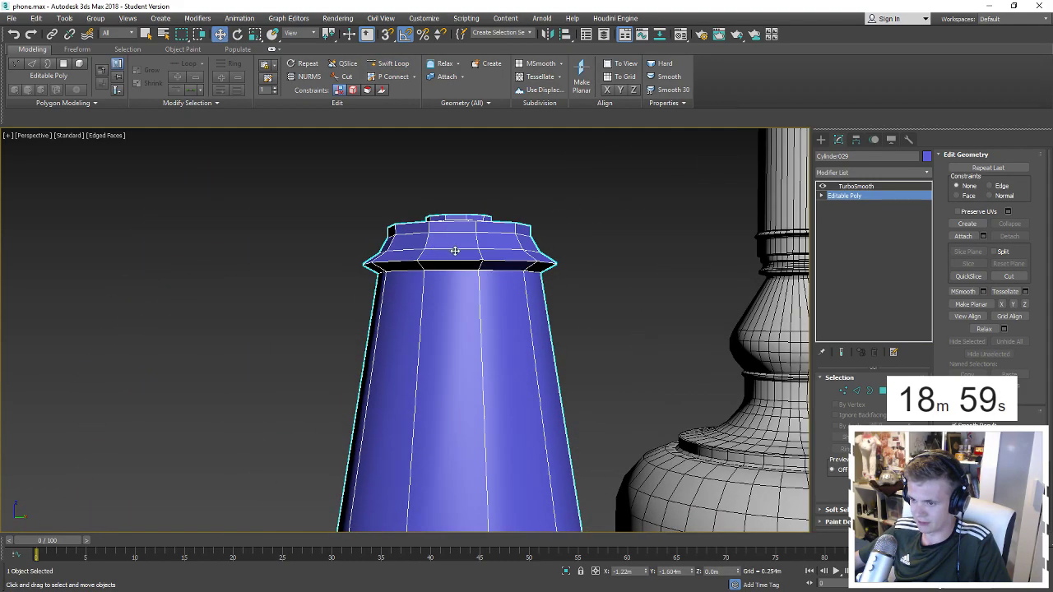
pyautogui.scroll(3, 455, 252)
# Add more Swift Loop edge loops around the cylinder's top cap.
pyautogui.click(405, 63)
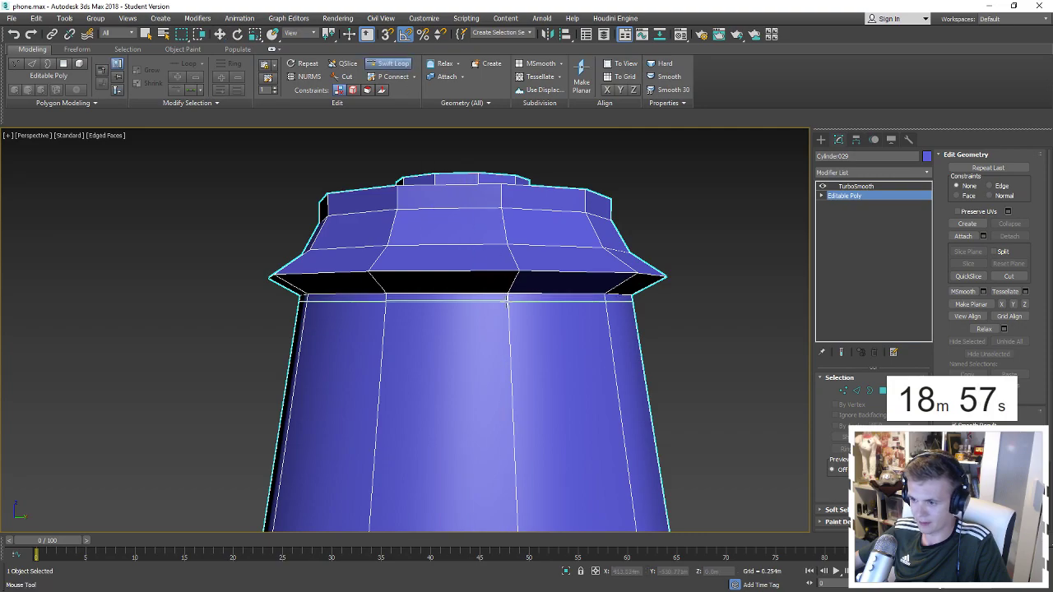
pyautogui.scroll(-3, 507, 304)
pyautogui.keyDown('alt'); pyautogui.moveTo(508, 304); pyautogui.dragTo(592, 251, button='middle'); pyautogui.keyUp('alt')
pyautogui.scroll(3, 592, 251)
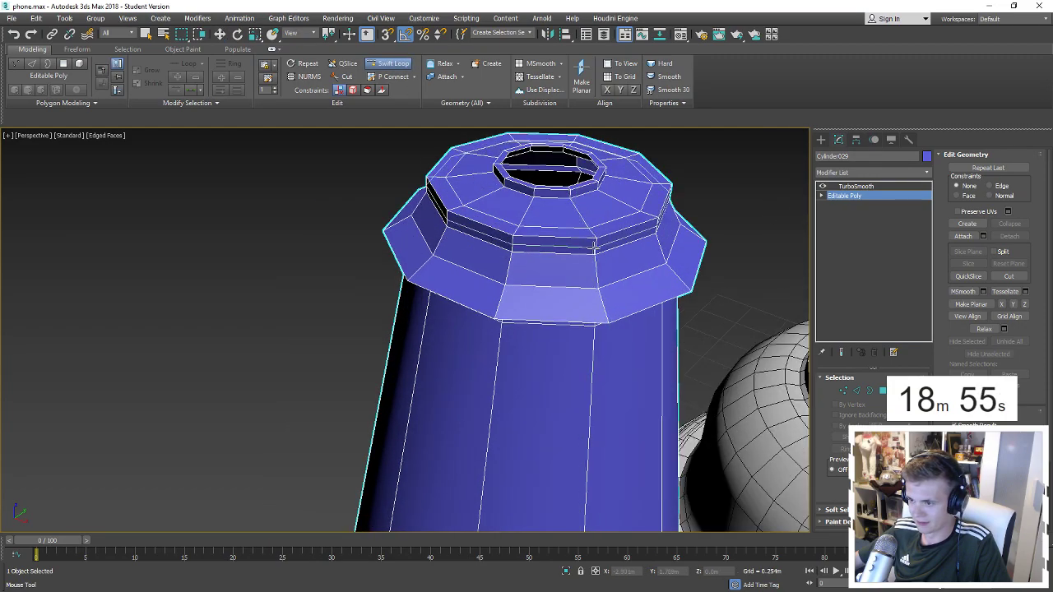
pyautogui.press('w')
# Preview the TurboSmooth result with edges hidden, then reselect the blue cylinder.
pyautogui.click(855, 186)
pyautogui.click(725, 202)
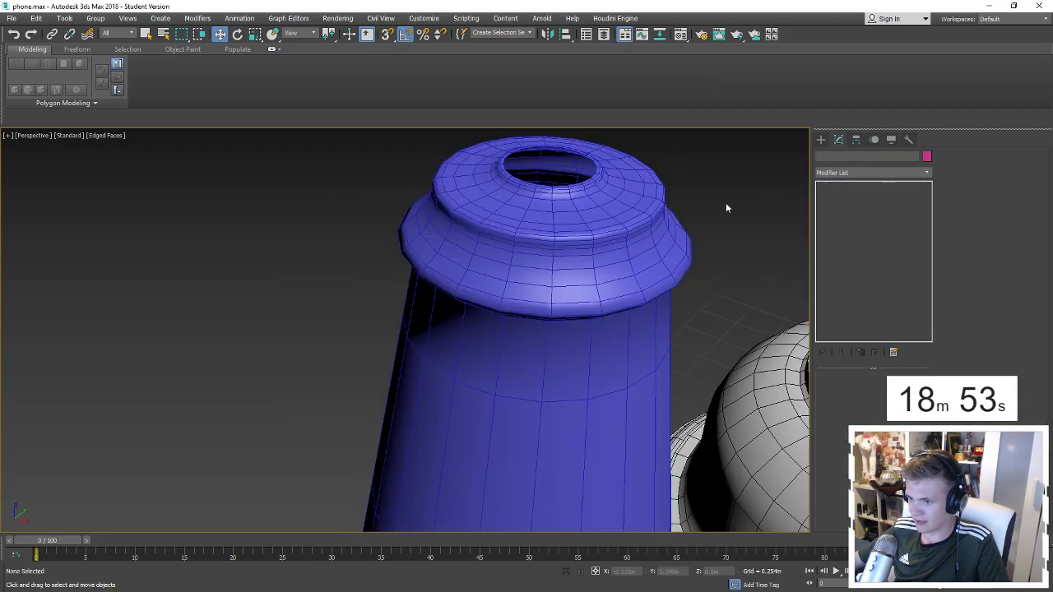
pyautogui.press('F4')
pyautogui.scroll(-3, 726, 203)
pyautogui.moveTo(576, 172)
pyautogui.mouseDown(button='middle')
pyautogui.moveTo(623, 252)
pyautogui.moveTo(528, 265)
pyautogui.mouseUp(button='middle')
pyautogui.click(587, 263)
pyautogui.press('F4')
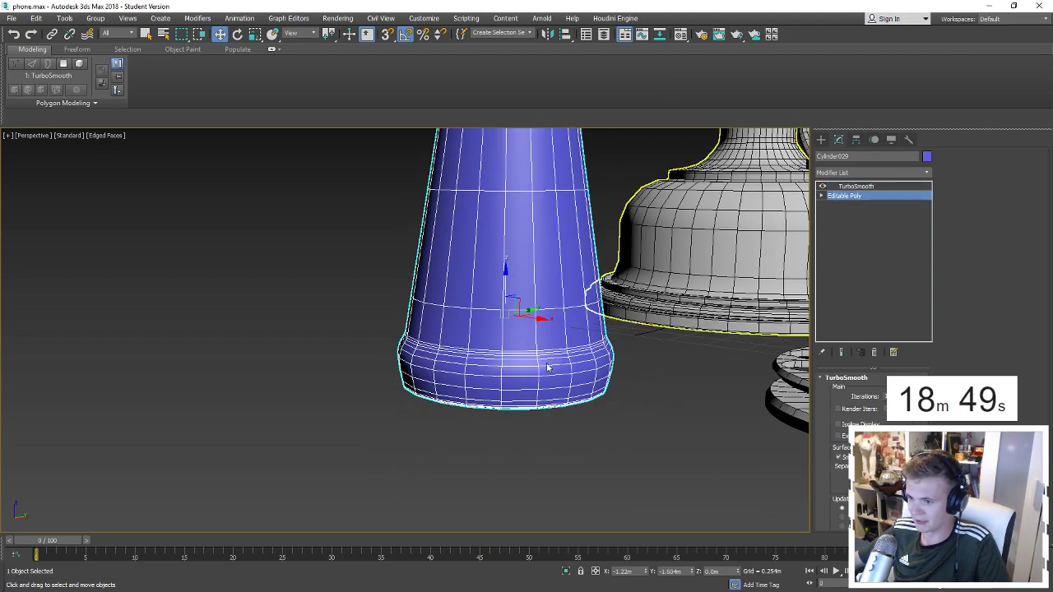
pyautogui.scroll(3, 518, 378)
# Extrude the edge loop around the upper bevel inward by -0.049m.
pyautogui.press('2')
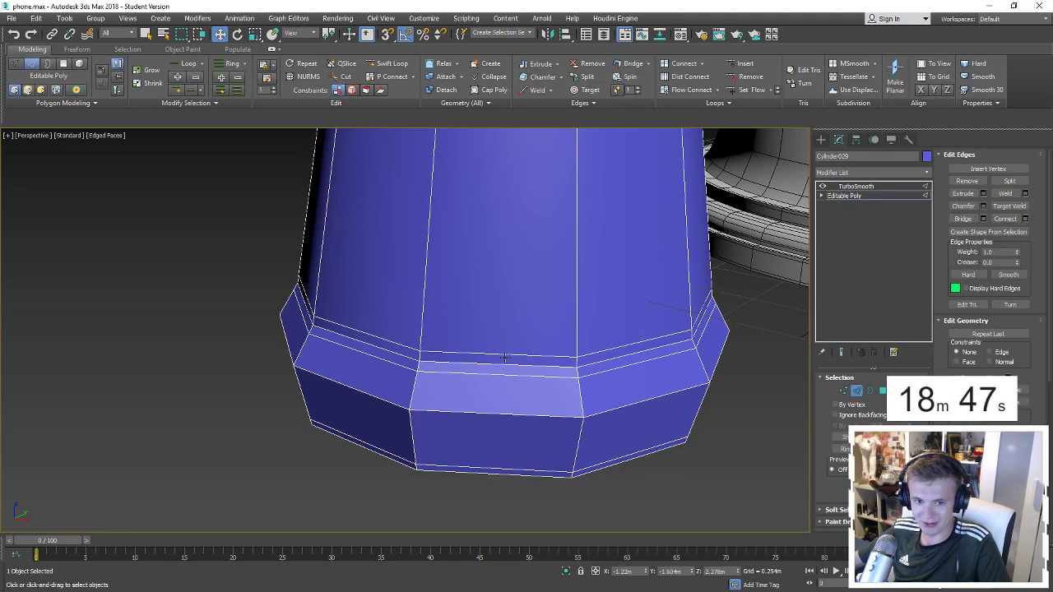
pyautogui.doubleClick(507, 364)
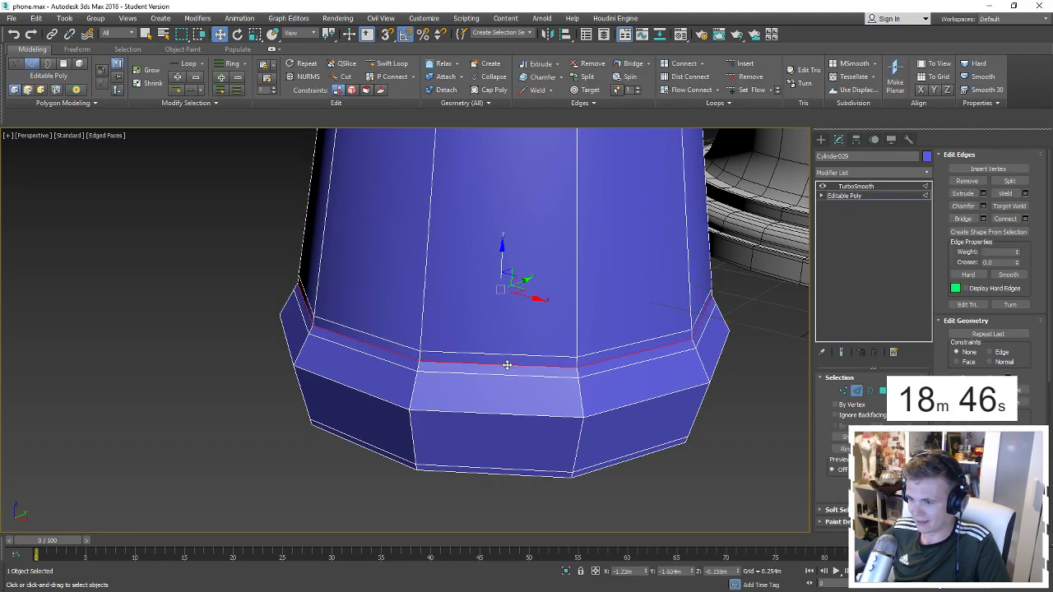
pyautogui.click(983, 193)
pyautogui.moveTo(412, 338); pyautogui.dragTo(413, 396)
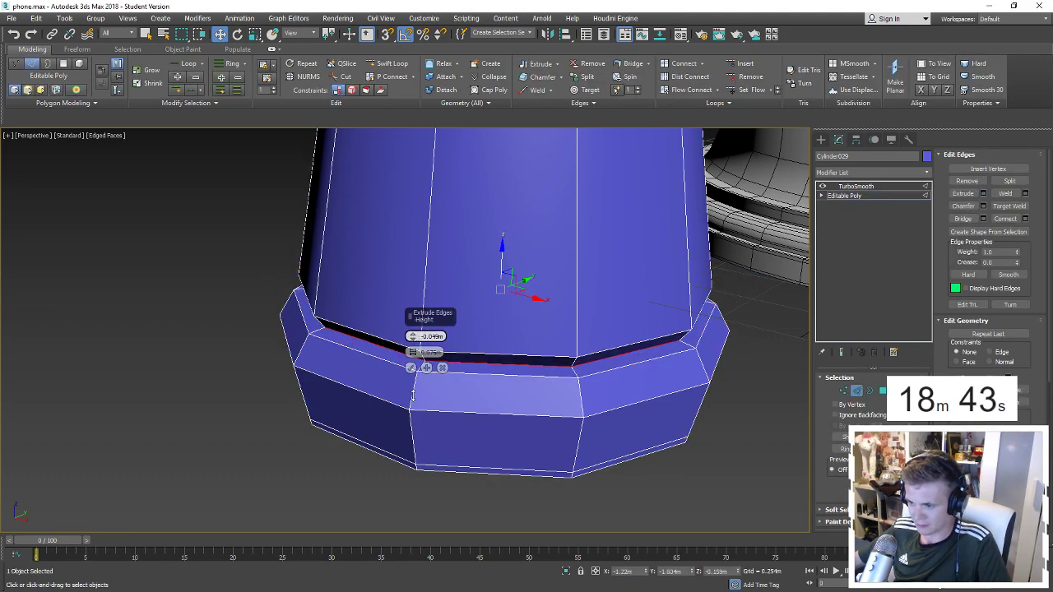
pyautogui.click(411, 368)
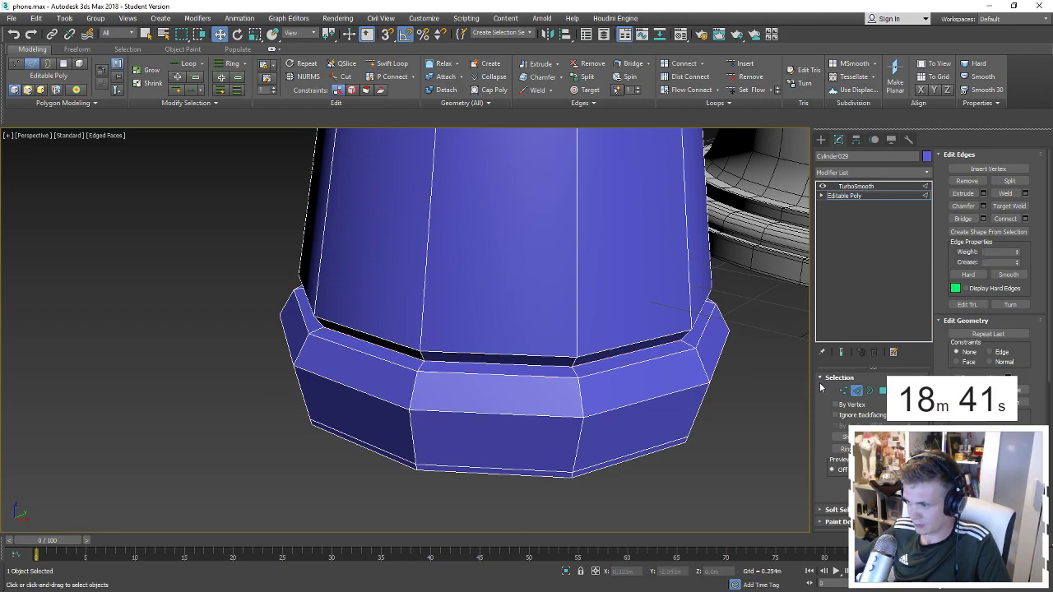
# Inspect the smoothed cylinder in wireframe and shaded views, then return to Editable Poly.
pyautogui.click(857, 391)
pyautogui.click(689, 454)
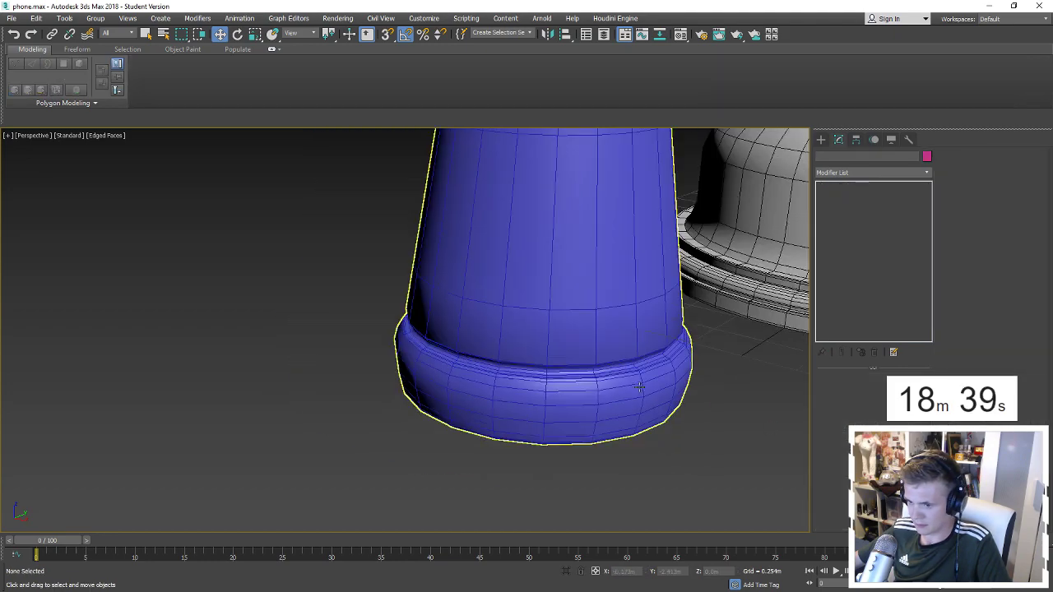
pyautogui.press('F3')
pyautogui.press('F3')
pyautogui.press('F4')
pyautogui.click(634, 374)
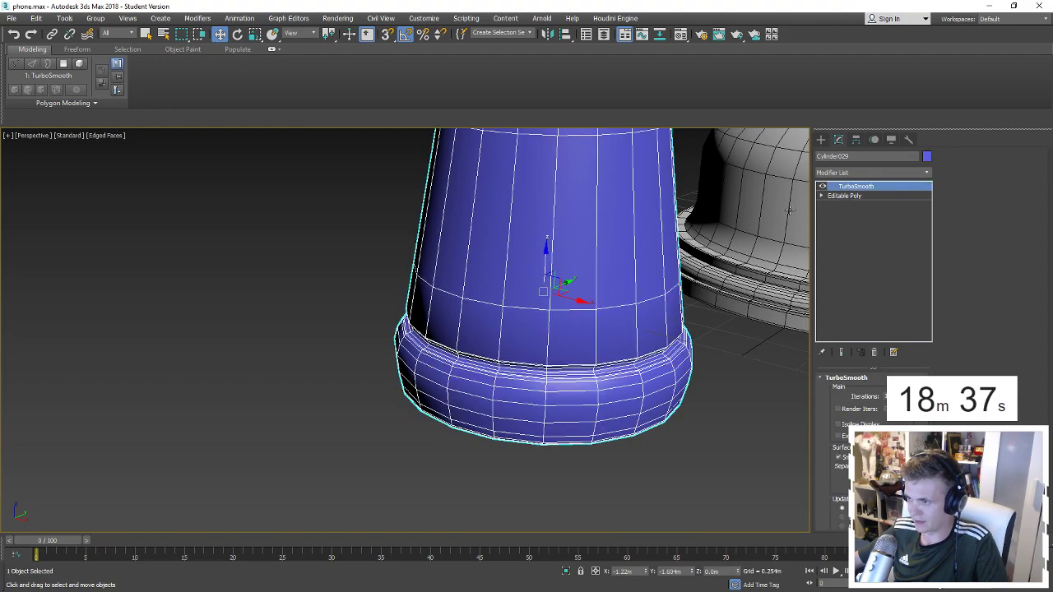
pyautogui.click(843, 196)
pyautogui.scroll(5, 545, 370)
# Check the base groove edge loop against the TurboSmooth preview, then deselect the cylinder.
pyautogui.press('2')
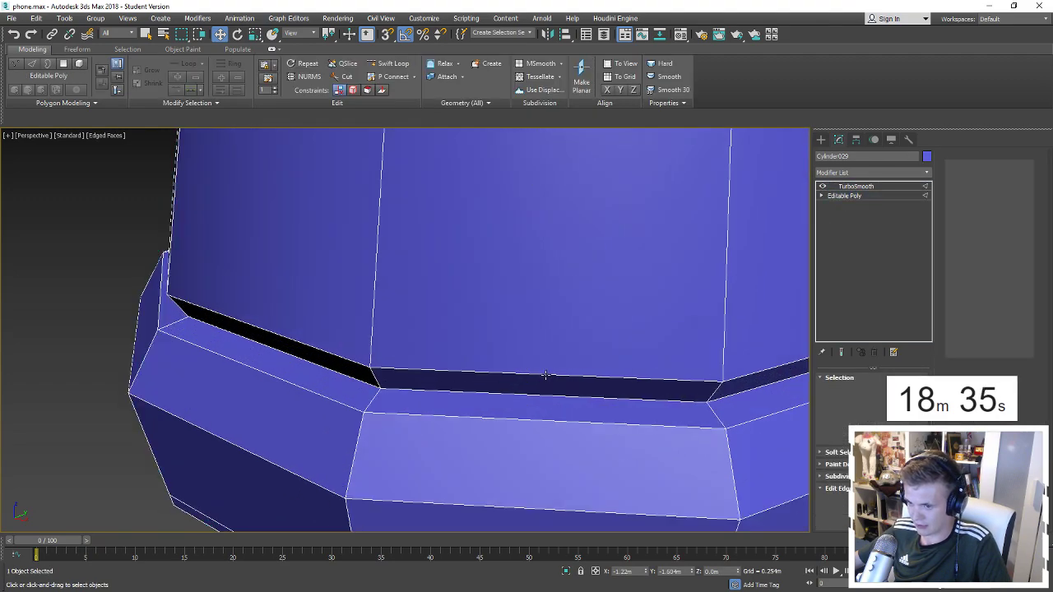
pyautogui.hotkey('ctrl', 'd')
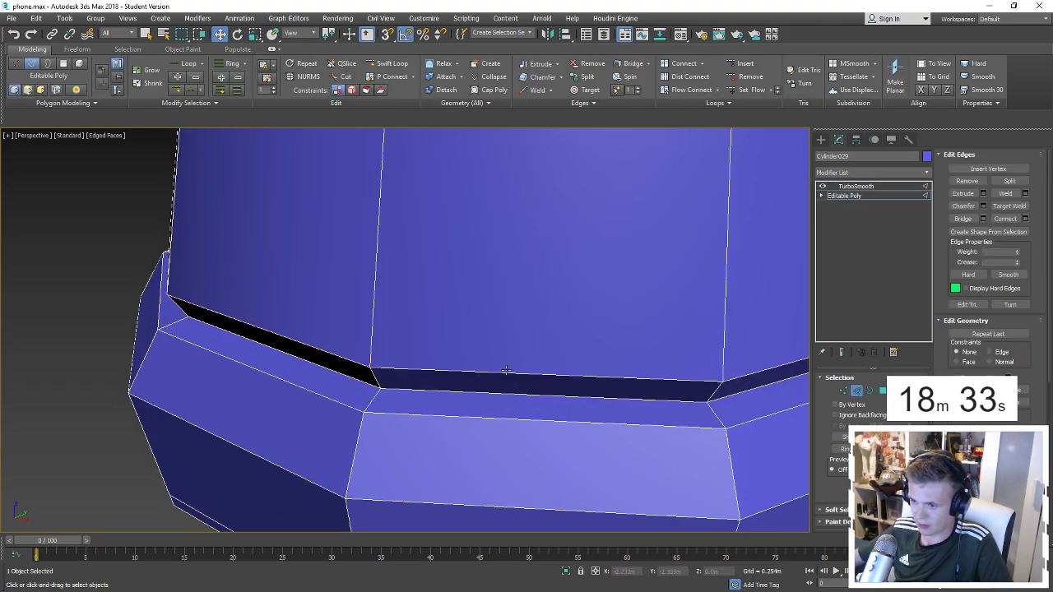
pyautogui.doubleClick(470, 417)
pyautogui.hotkey('ctrl', 'd')
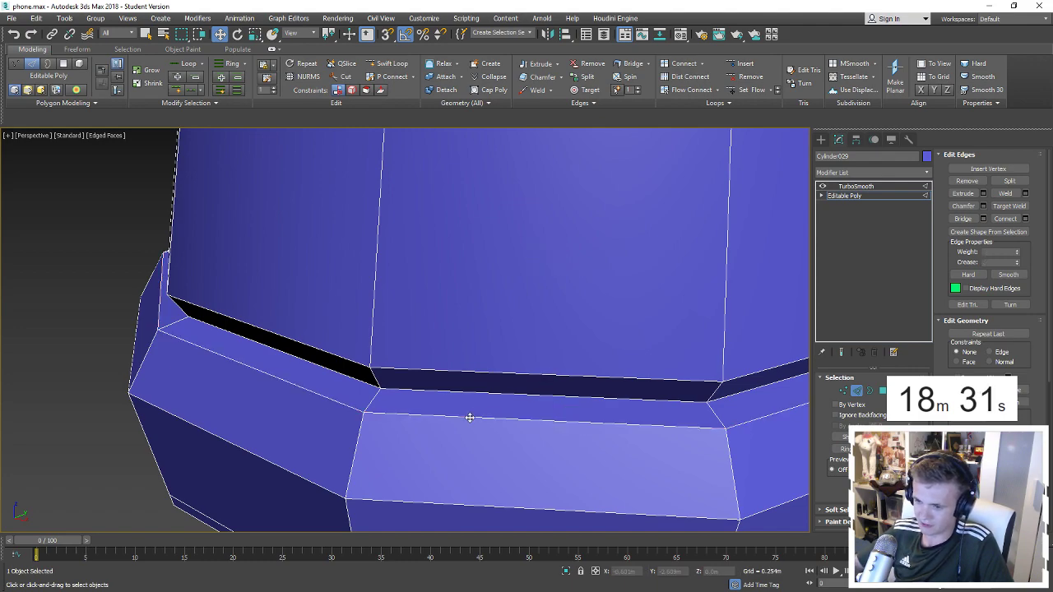
pyautogui.click(863, 393)
pyautogui.click(856, 186)
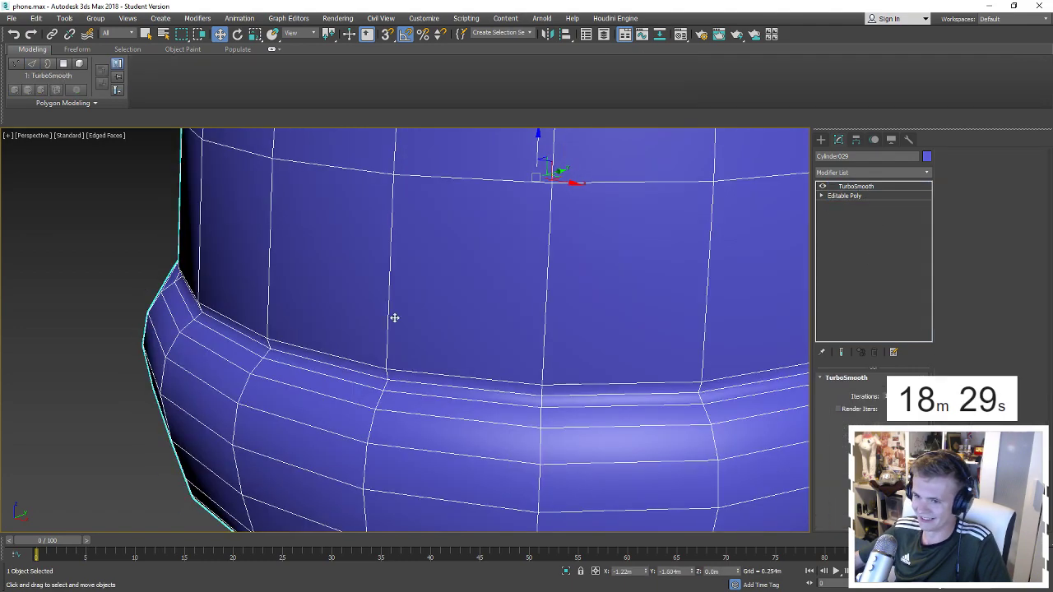
pyautogui.press('F4')
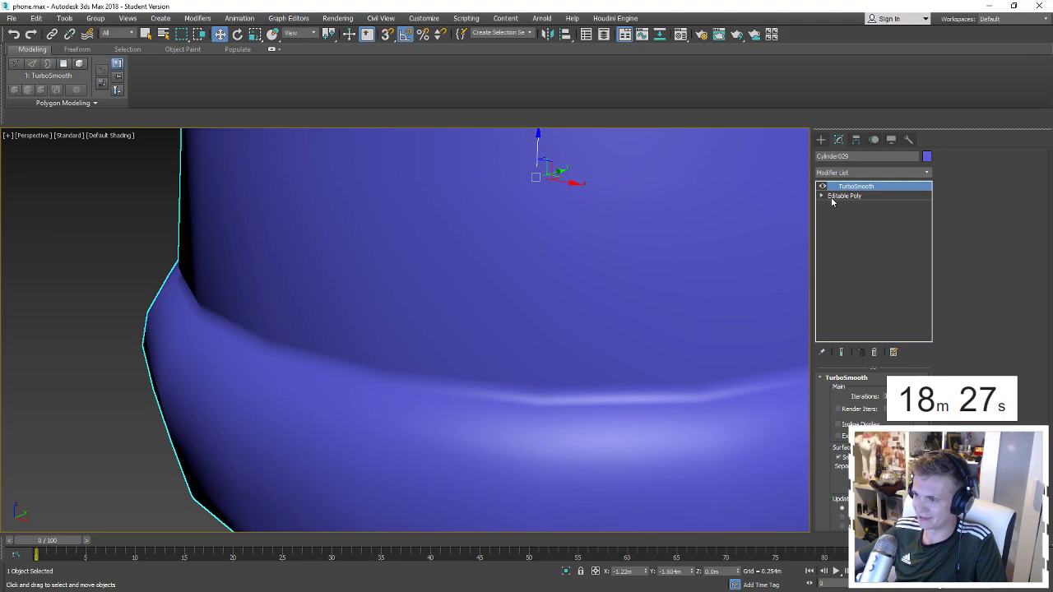
pyautogui.click(844, 196)
pyautogui.press('F4')
pyautogui.click(377, 66)
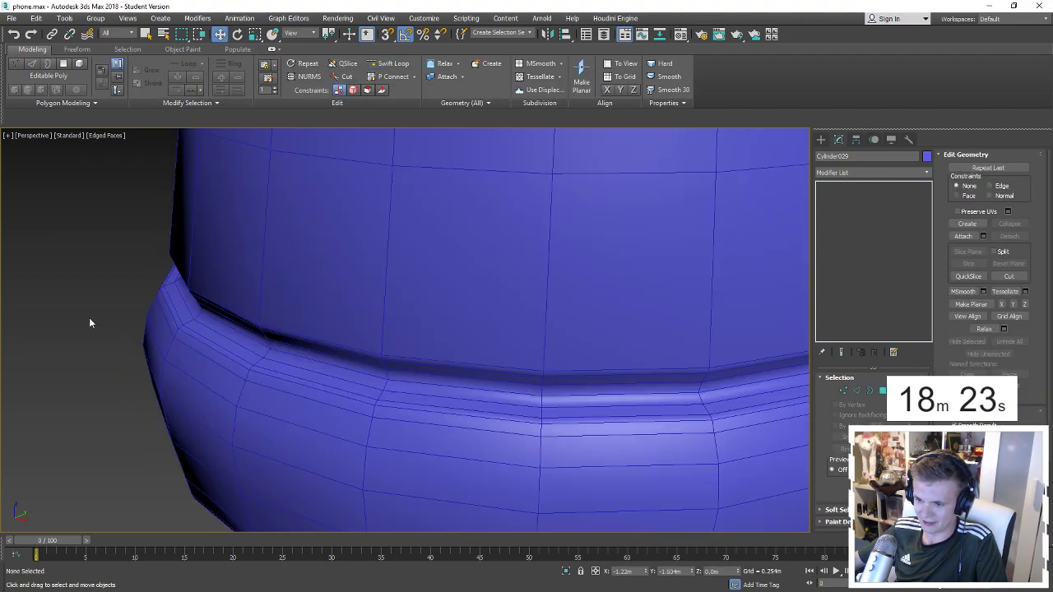
pyautogui.click(88, 318)
pyautogui.scroll(-4, 369, 362)
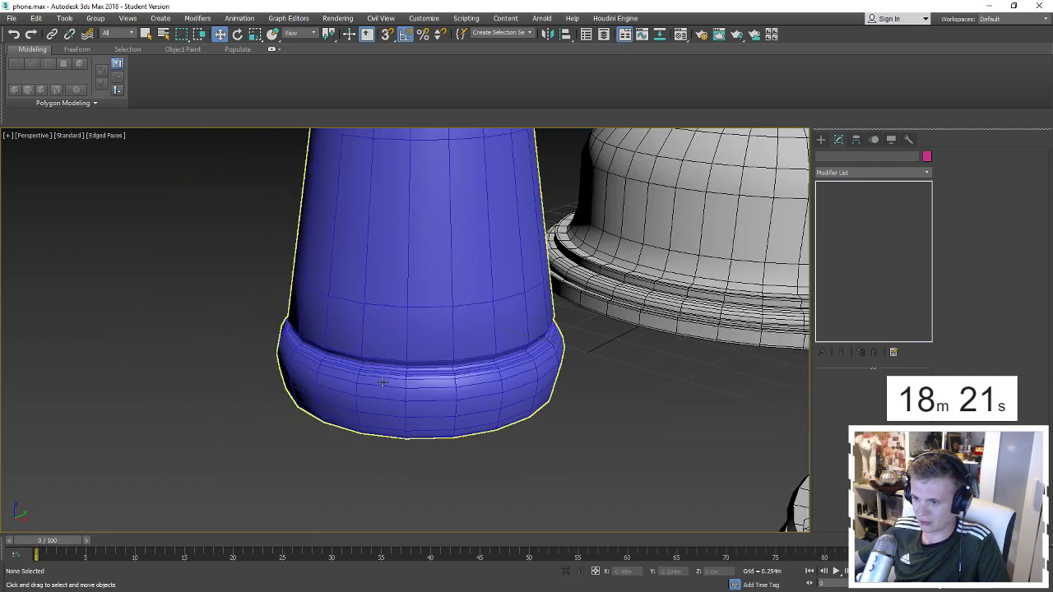
# Reselect the blue cylinder and return to its Editable Poly cage with edged faces shown.
pyautogui.click(374, 367)
pyautogui.press('F4')
pyautogui.scroll(2, 378, 362)
pyautogui.scroll(2, 387, 326)
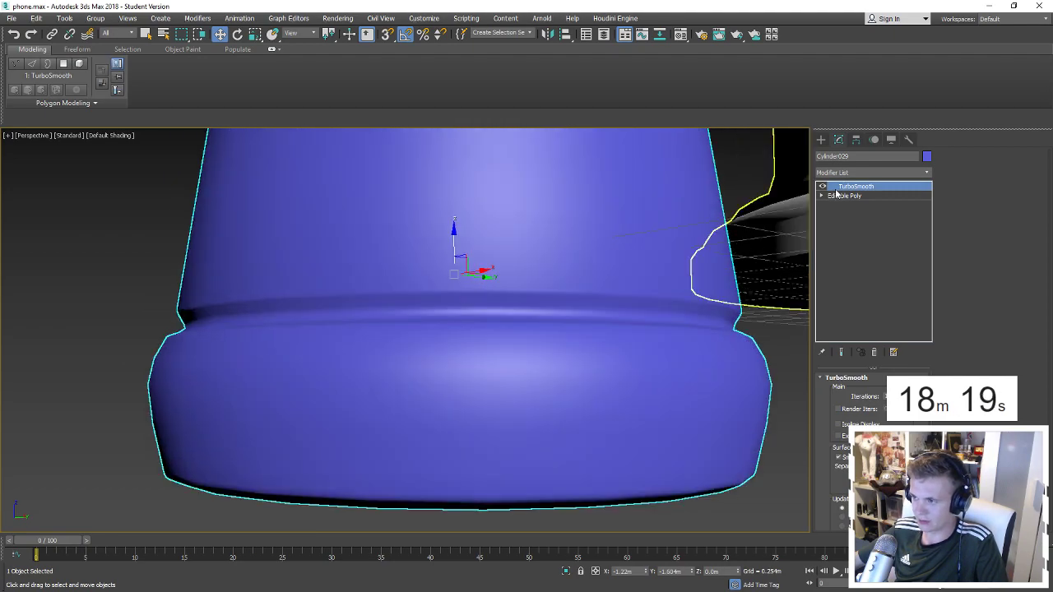
pyautogui.click(842, 196)
pyautogui.keyDown('alt'); pyautogui.moveTo(699, 272); pyautogui.dragTo(665, 329, button='middle'); pyautogui.keyUp('alt')
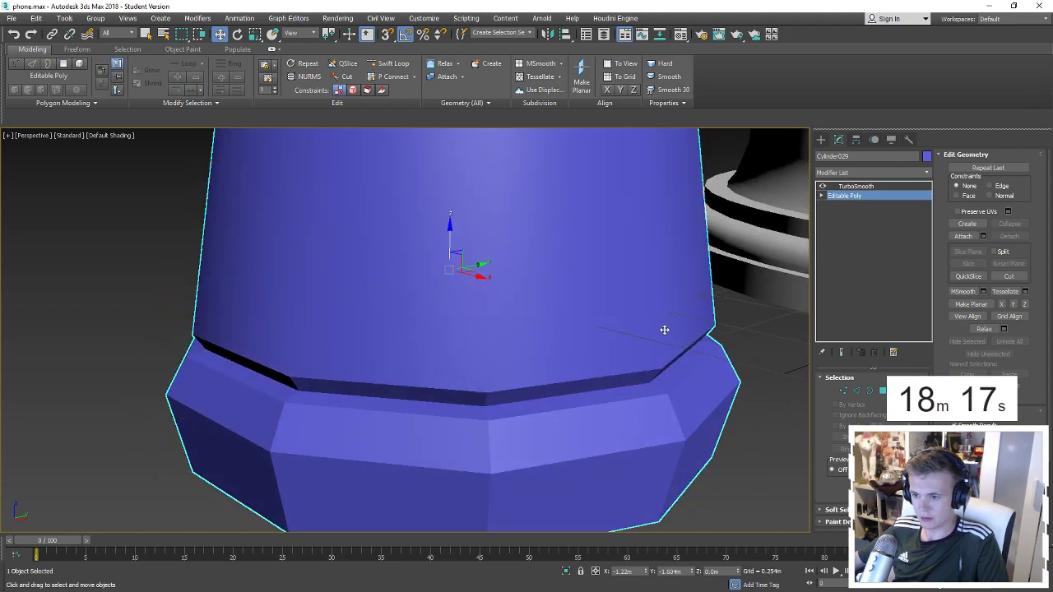
pyautogui.press('F4')
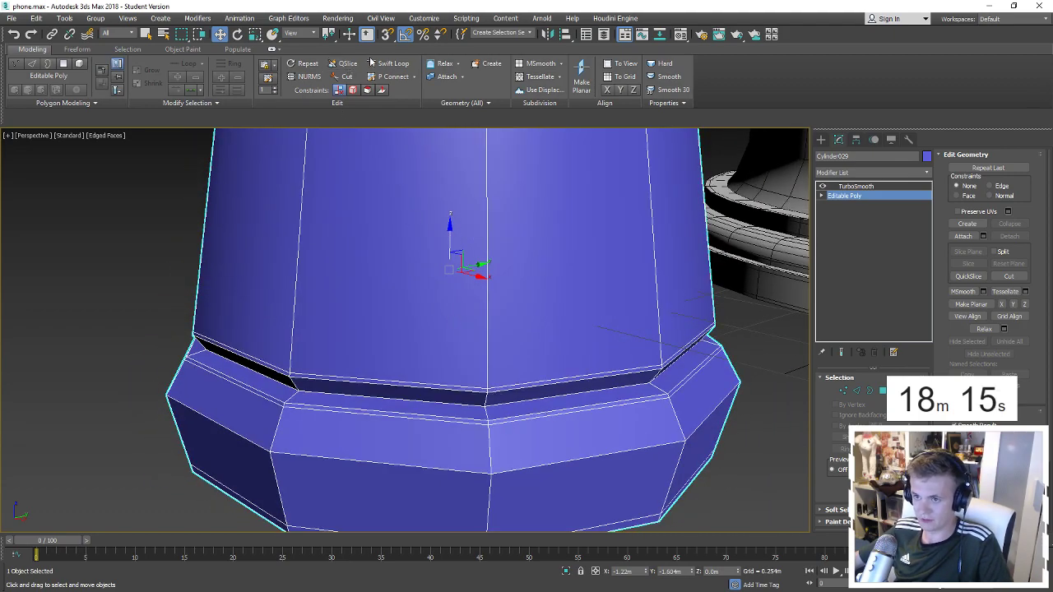
# Cancel Swift Loop and Ring-select the base band's faces in Polygon mode.
pyautogui.click(376, 63)
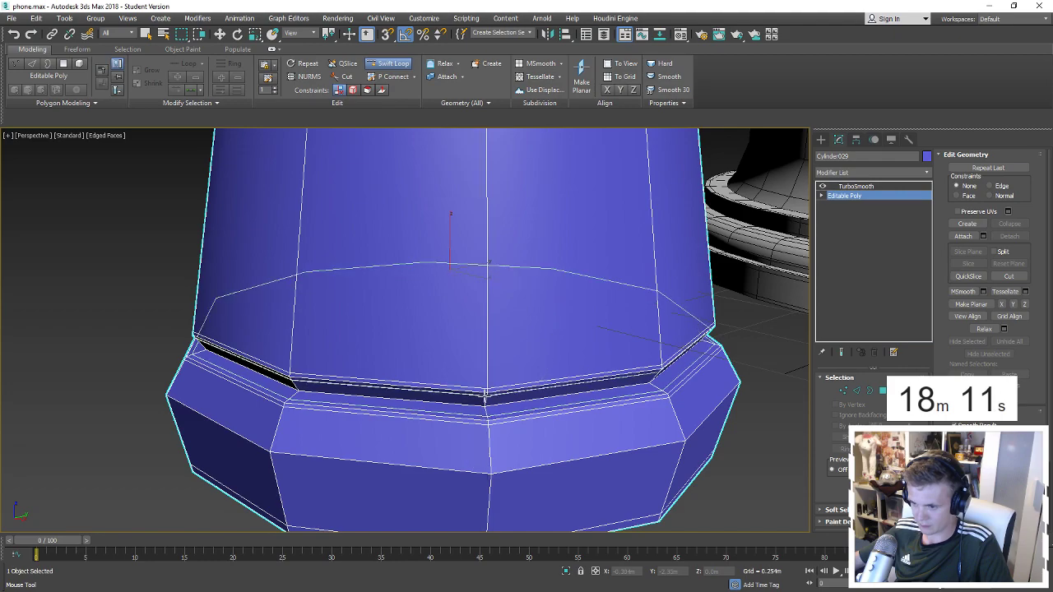
pyautogui.rightClick(228, 414)
pyautogui.keyDown('alt'); pyautogui.moveTo(229, 413); pyautogui.dragTo(334, 411, button='middle'); pyautogui.keyUp('alt')
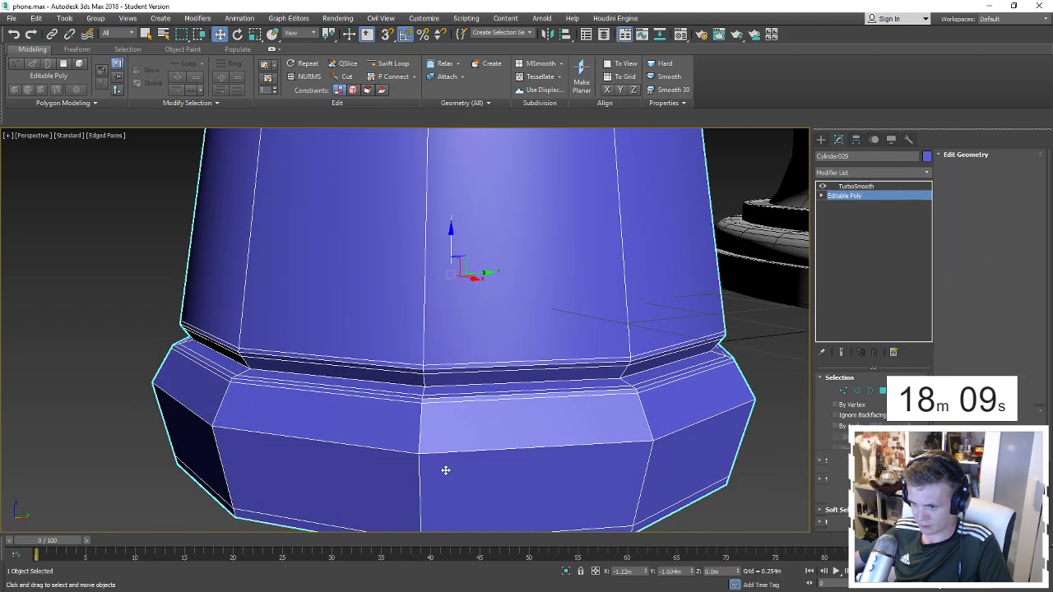
pyautogui.press('4')
pyautogui.click(458, 434)
pyautogui.keyDown('shift'); pyautogui.click(320, 416); pyautogui.keyUp('shift')
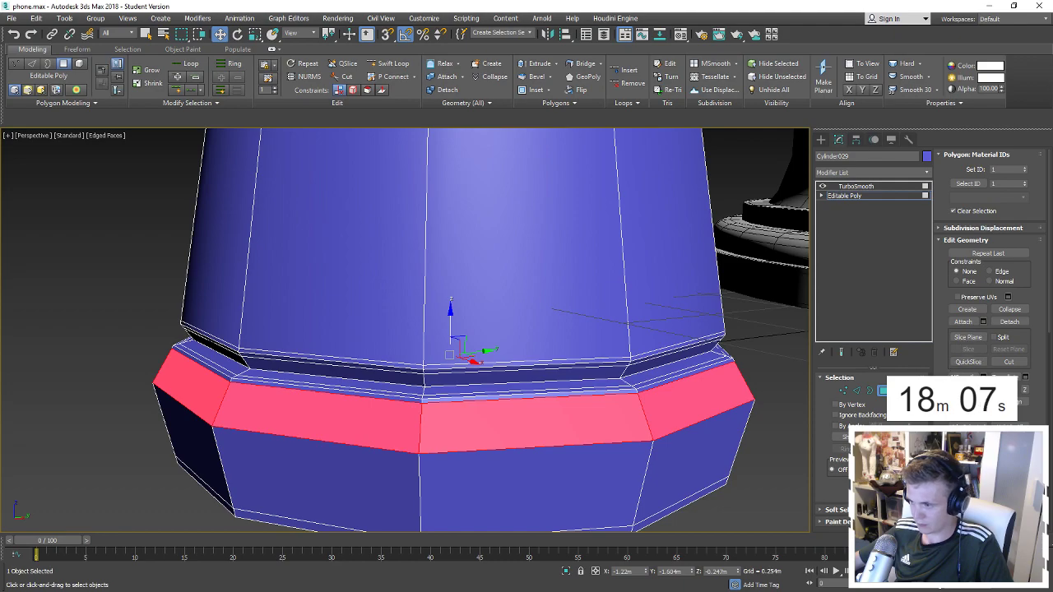
# Grow the base-band face selection, inspect it from below, then clear it and exit face mode.
pyautogui.hotkey('ctrl', 'pageup')
pyautogui.hotkey('ctrl', 'pageup')
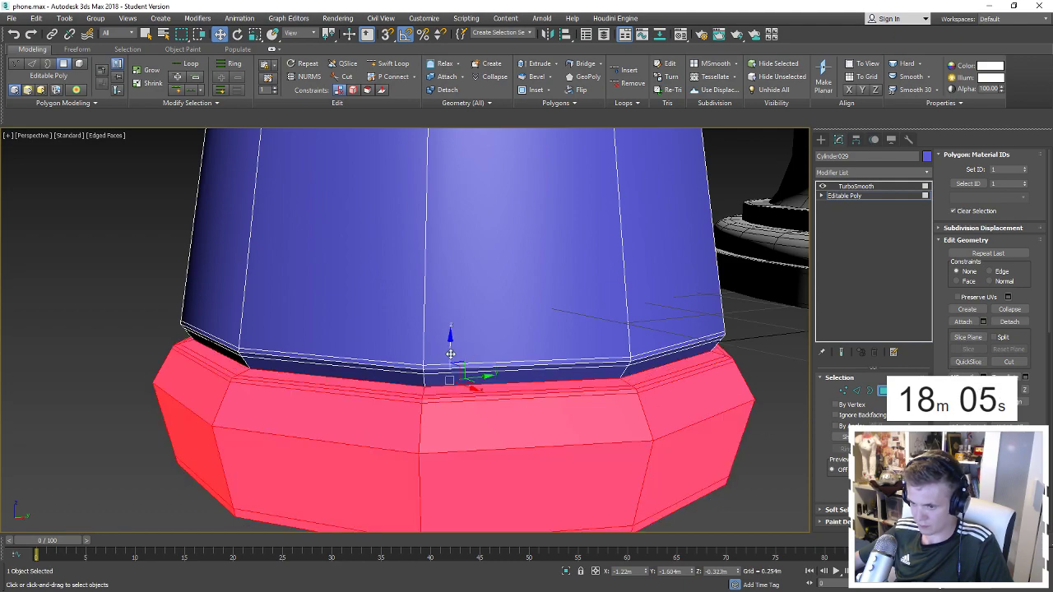
pyautogui.keyDown('alt'); pyautogui.moveTo(451, 354); pyautogui.dragTo(585, 351, button='middle'); pyautogui.keyUp('alt')
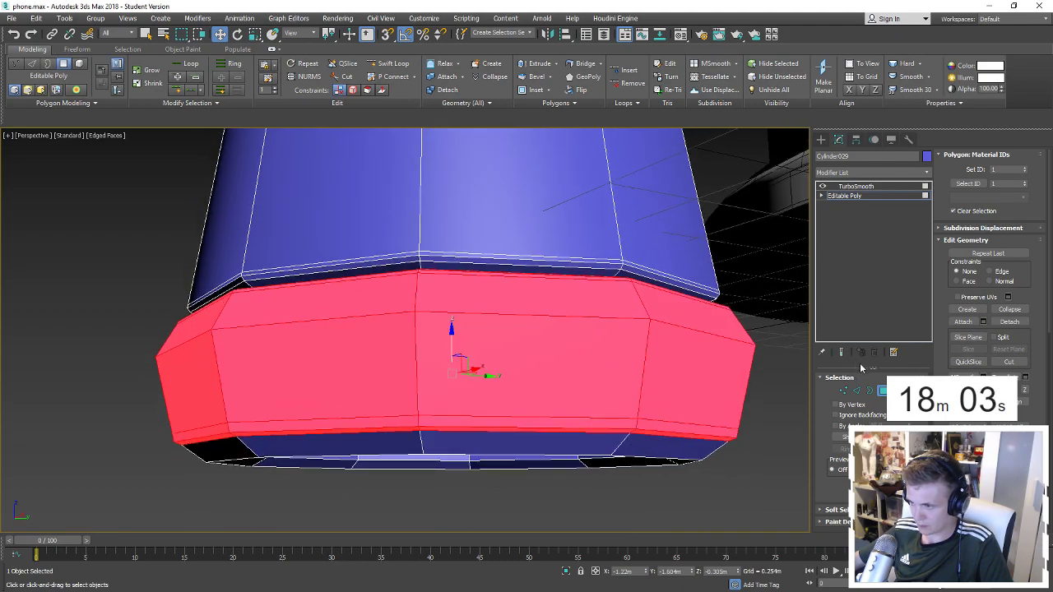
pyautogui.click(74, 373)
pyautogui.press('6')
pyautogui.scroll(-5, 181, 335)
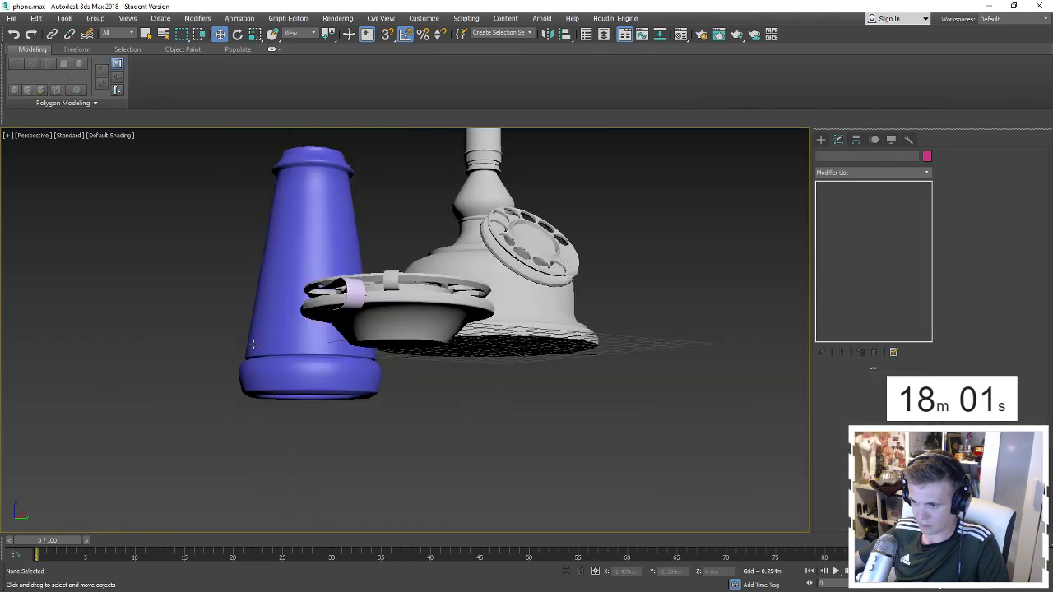
pyautogui.keyDown('alt'); pyautogui.moveTo(181, 335); pyautogui.dragTo(269, 367, button='middle'); pyautogui.keyUp('alt')
pyautogui.keyDown('alt'); pyautogui.moveTo(334, 370); pyautogui.dragTo(329, 392, button='middle'); pyautogui.keyUp('alt')
pyautogui.scroll(5, 328, 392)
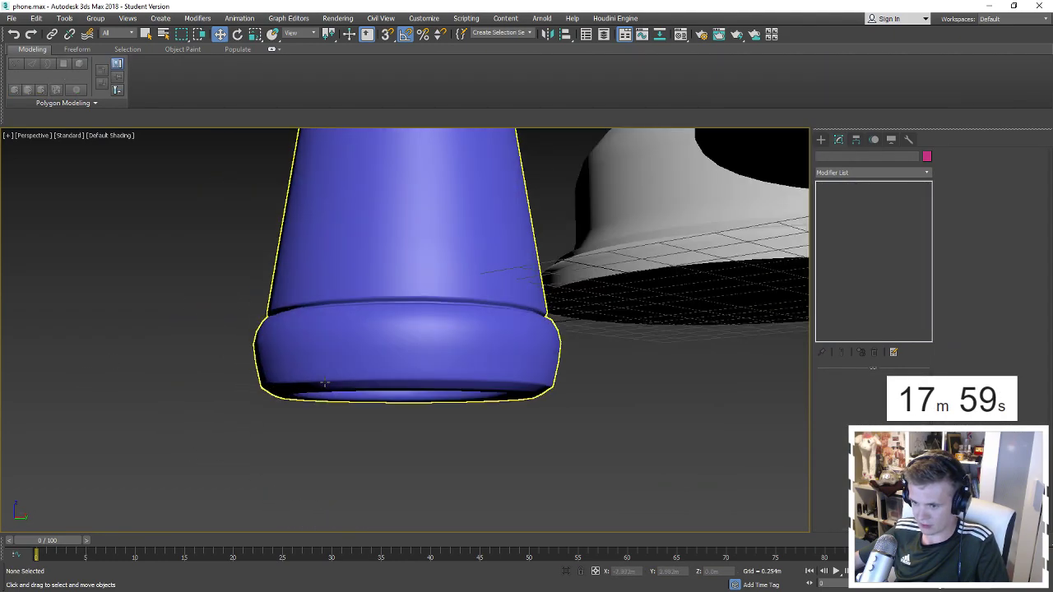
# Select the blue cylinder with edged faces shown and enter edge mode on its base mesh.
pyautogui.click(324, 381)
pyautogui.press('F4')
pyautogui.scroll(2, 532, 338)
pyautogui.click(868, 195)
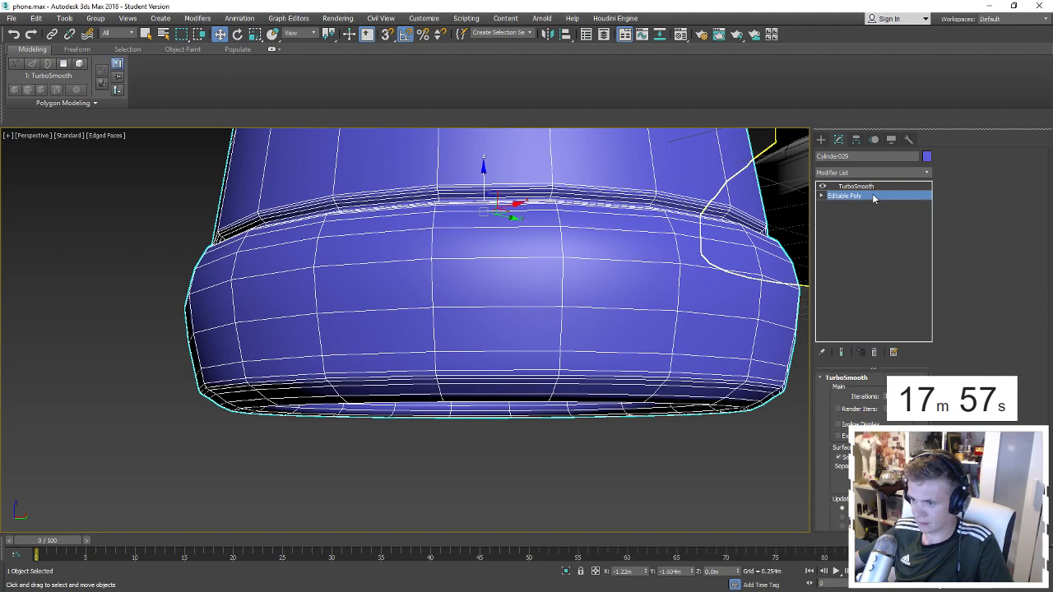
pyautogui.press('2')
pyautogui.keyDown('alt'); pyautogui.moveTo(605, 362); pyautogui.dragTo(614, 298, button='middle'); pyautogui.keyUp('alt')
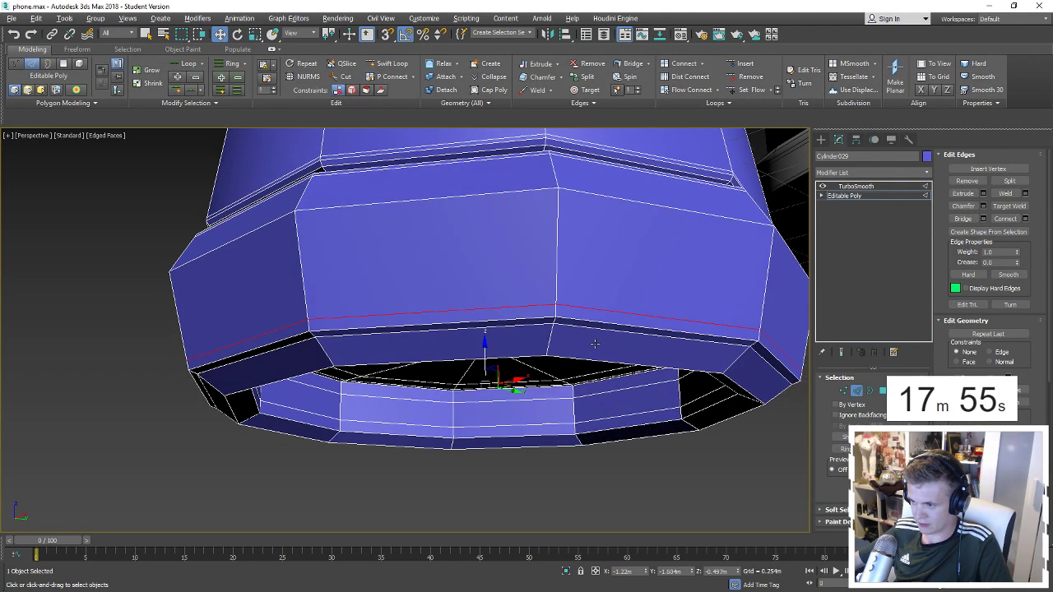
# Check the lower band's edge loop, then clear it, exit edge mode and deselect the cylinder.
pyautogui.doubleClick(612, 303)
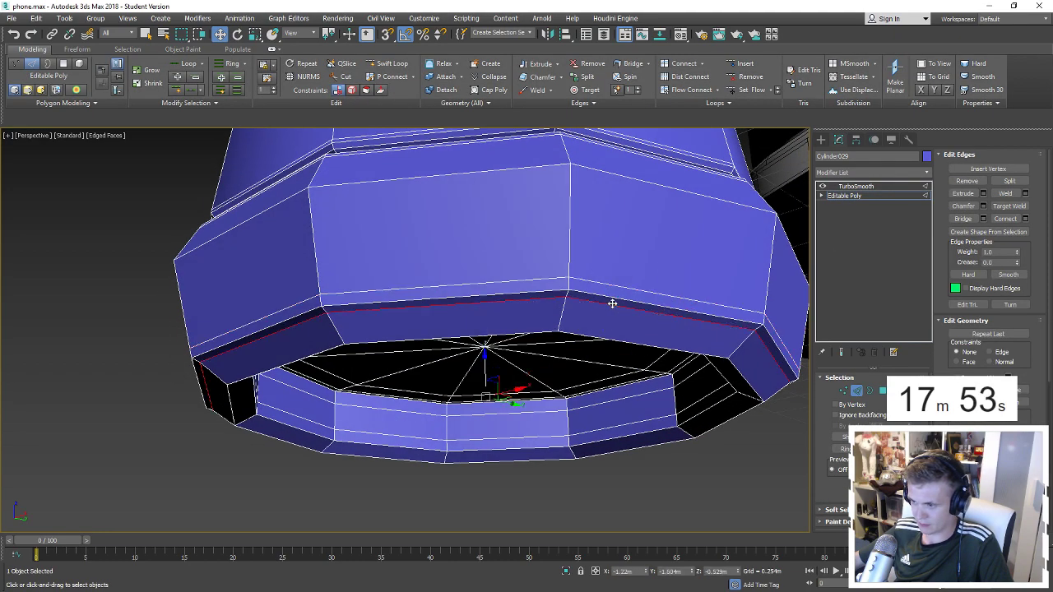
pyautogui.hotkey('ctrl', 'z')
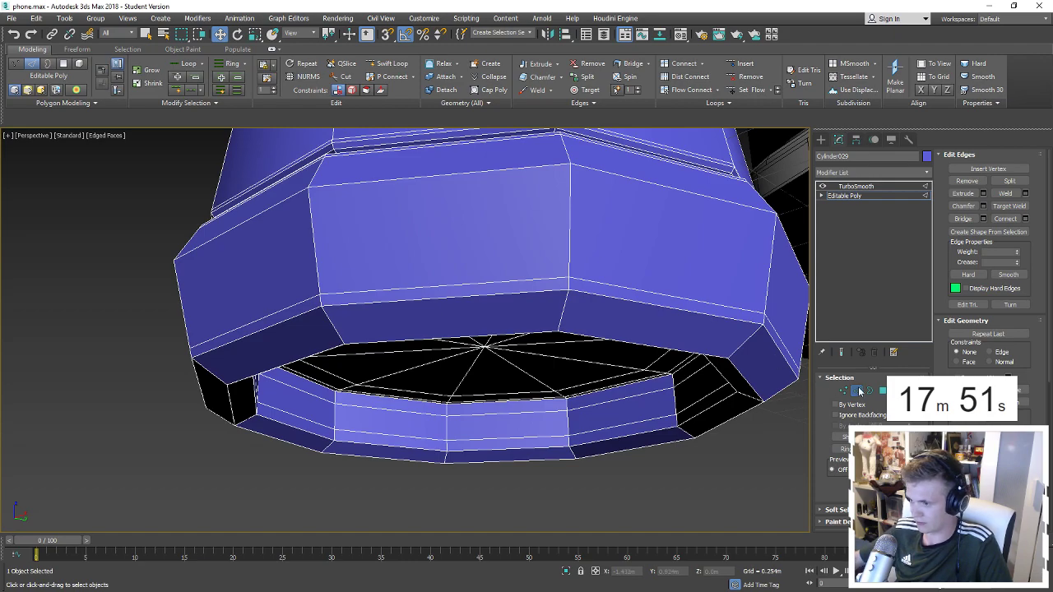
pyautogui.click(860, 391)
pyautogui.click(139, 393)
pyautogui.press('F4')
pyautogui.scroll(-5, 138, 393)
# Select the blue mouthpiece cylinder and show its mesh edges.
pyautogui.scroll(-5, 152, 411)
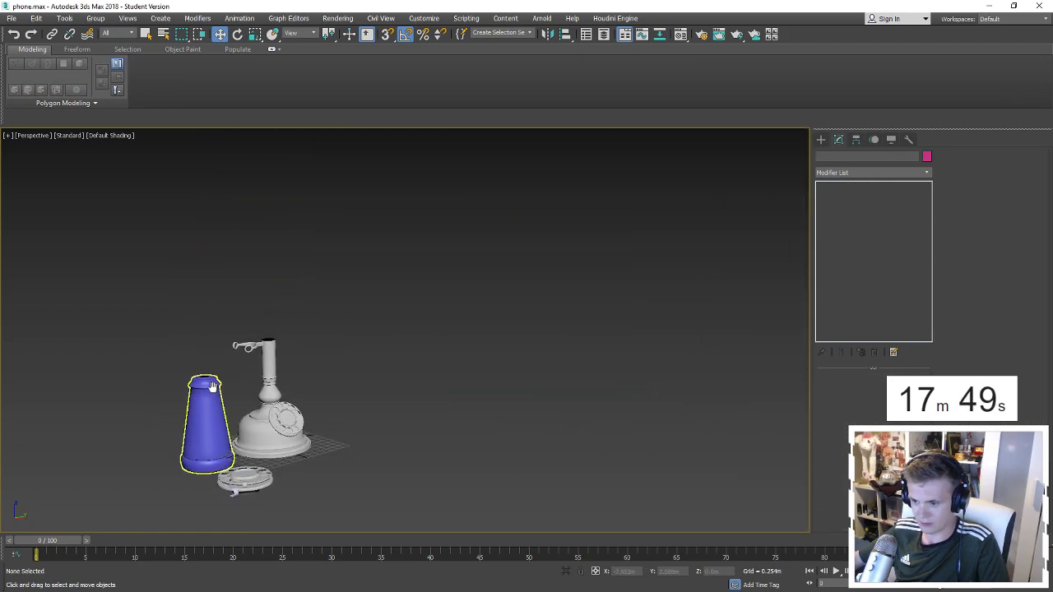
pyautogui.scroll(5, 212, 387)
pyautogui.click(199, 402)
pyautogui.scroll(-2, 199, 402)
pyautogui.press('F4')
pyautogui.scroll(3, 242, 379)
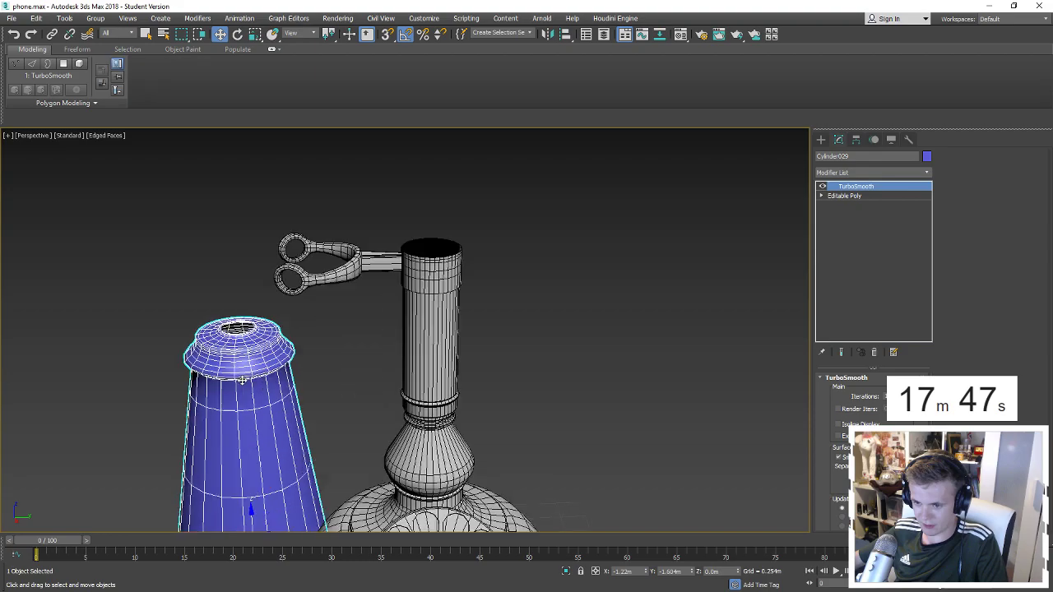
pyautogui.keyDown('alt'); pyautogui.moveTo(241, 379); pyautogui.dragTo(328, 387, button='middle'); pyautogui.keyUp('alt')
pyautogui.scroll(-4, 271, 382)
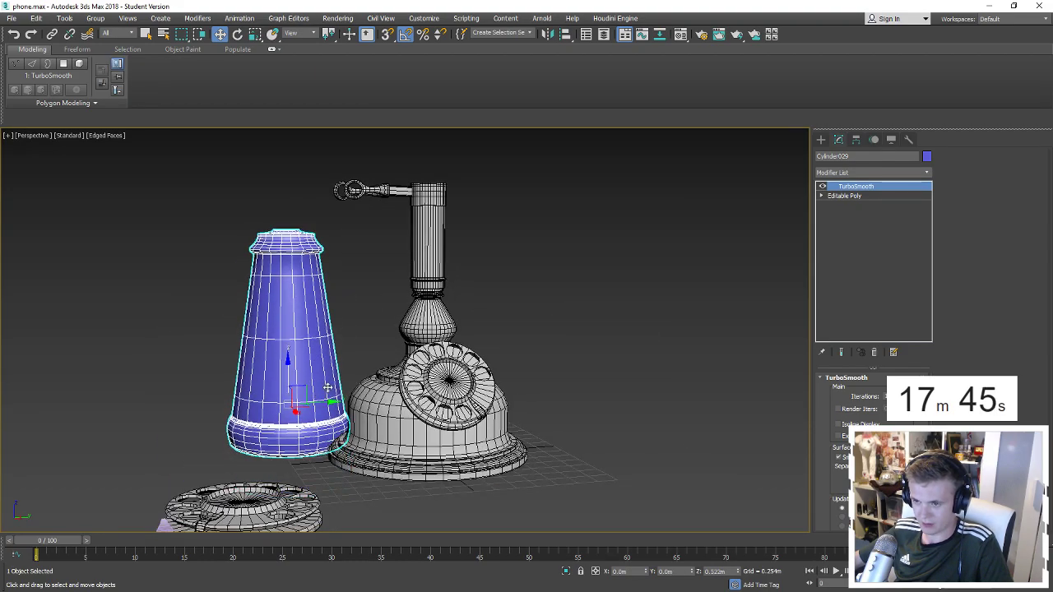
# Move the cylinder onto the phone and make an instance copy to the right.
pyautogui.moveTo(327, 386)
pyautogui.mouseDown()
pyautogui.moveTo(351, 304)
pyautogui.moveTo(386, 292)
pyautogui.mouseUp()
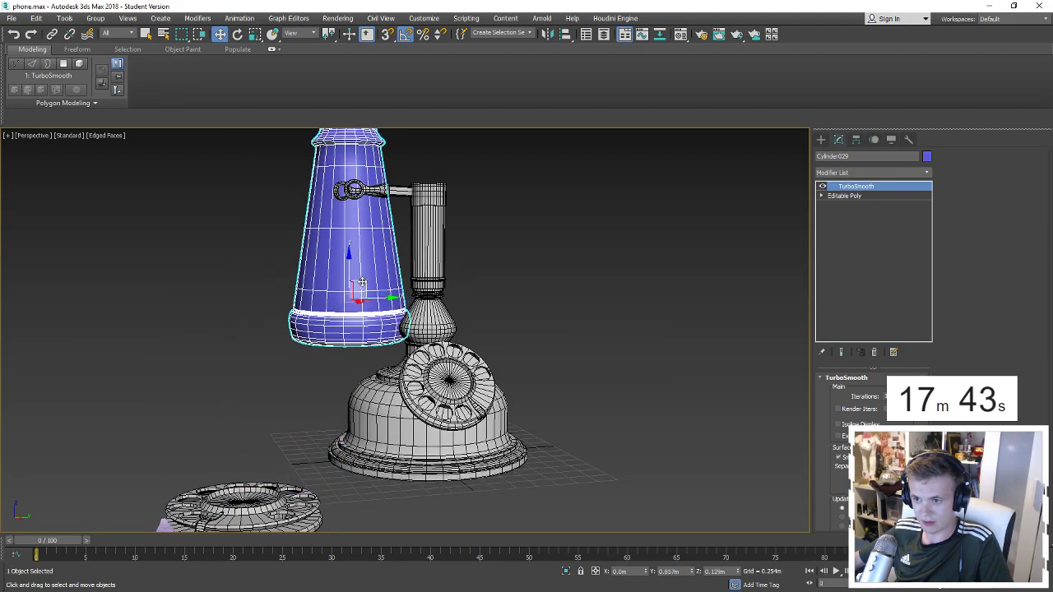
pyautogui.keyDown('alt'); pyautogui.moveTo(387, 292); pyautogui.dragTo(381, 289, button='middle'); pyautogui.keyUp('alt')
pyautogui.keyDown('shift'); pyautogui.moveTo(381, 290); pyautogui.dragTo(580, 235); pyautogui.keyUp('shift')
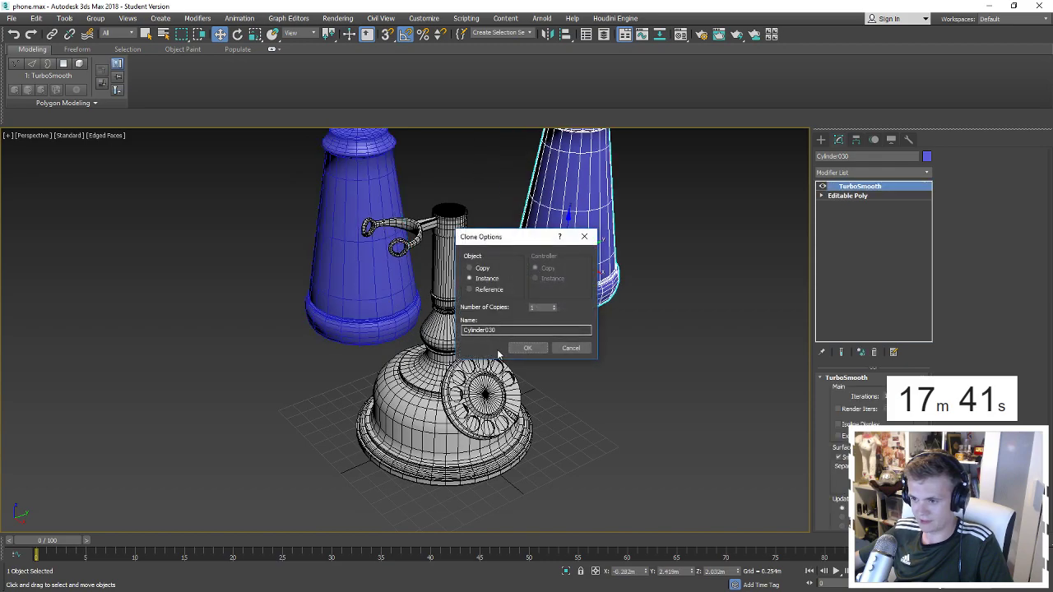
pyautogui.click(525, 345)
pyautogui.click(376, 253)
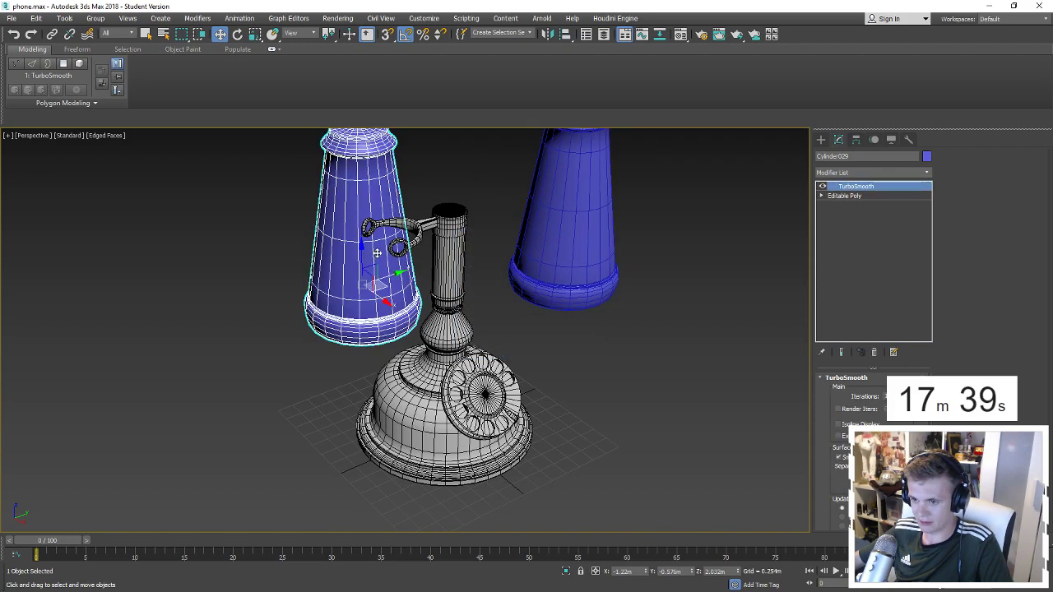
pyautogui.moveTo(381, 297); pyautogui.dragTo(423, 305)
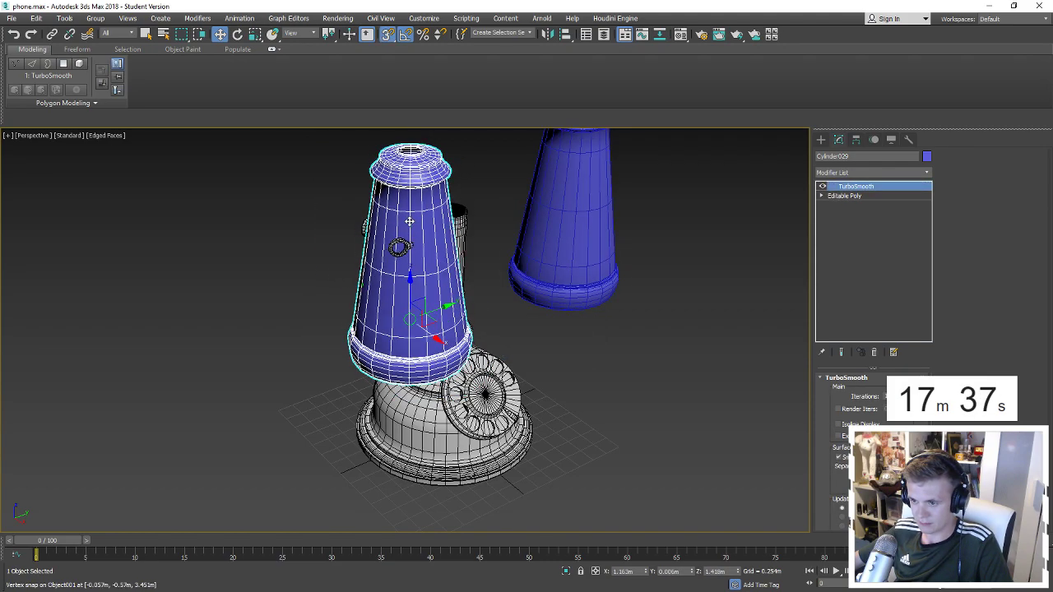
# Shrink the cylinder to about 69% of its size and raise it higher.
pyautogui.keyDown('alt'); pyautogui.moveTo(423, 305); pyautogui.dragTo(309, 278, button='middle'); pyautogui.keyUp('alt')
pyautogui.press('F4')
pyautogui.scroll(3, 394, 279)
pyautogui.press('F3')
pyautogui.press('F3')
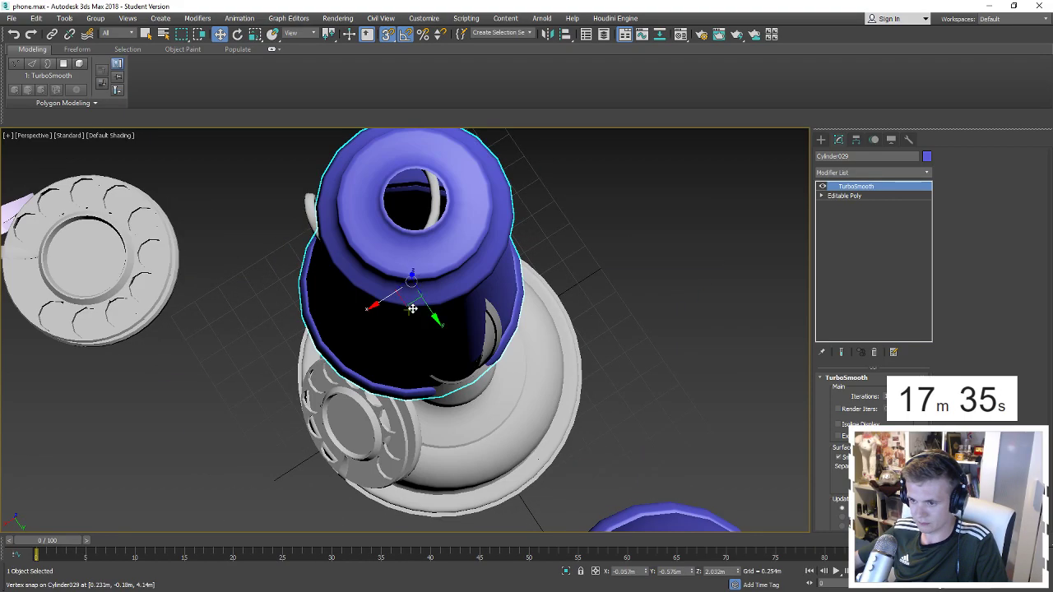
pyautogui.press('r')
pyautogui.moveTo(410, 289)
pyautogui.mouseDown()
pyautogui.moveTo(413, 307)
pyautogui.moveTo(410, 263)
pyautogui.mouseUp()
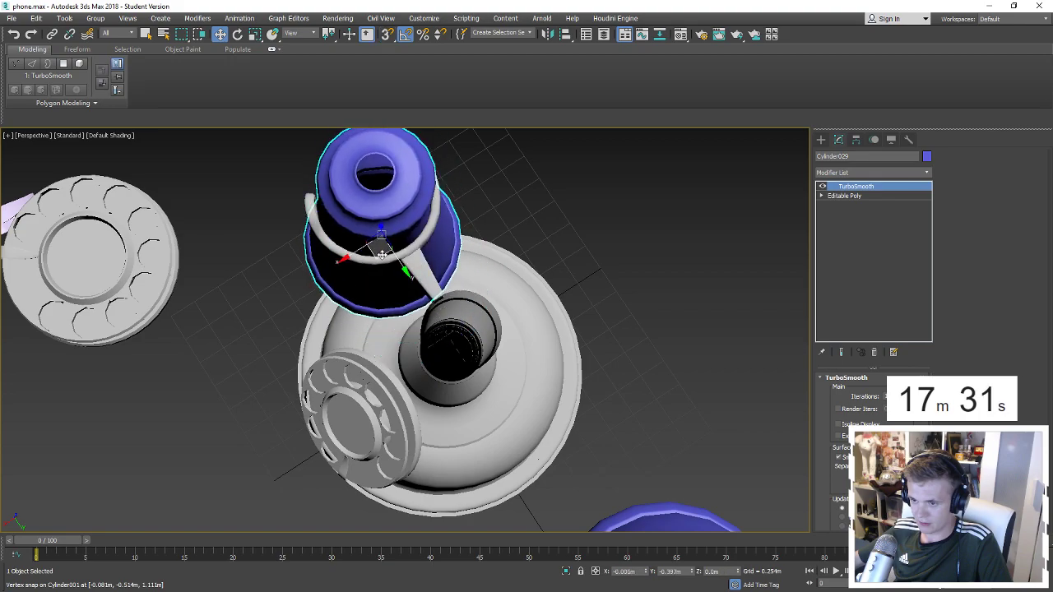
pyautogui.keyDown('alt'); pyautogui.moveTo(410, 263); pyautogui.dragTo(415, 187, button='middle'); pyautogui.keyUp('alt')
# Scale the cylinder down a little further to fit as the receiver.
pyautogui.scroll(-5, 415, 187)
pyautogui.scroll(2, 395, 296)
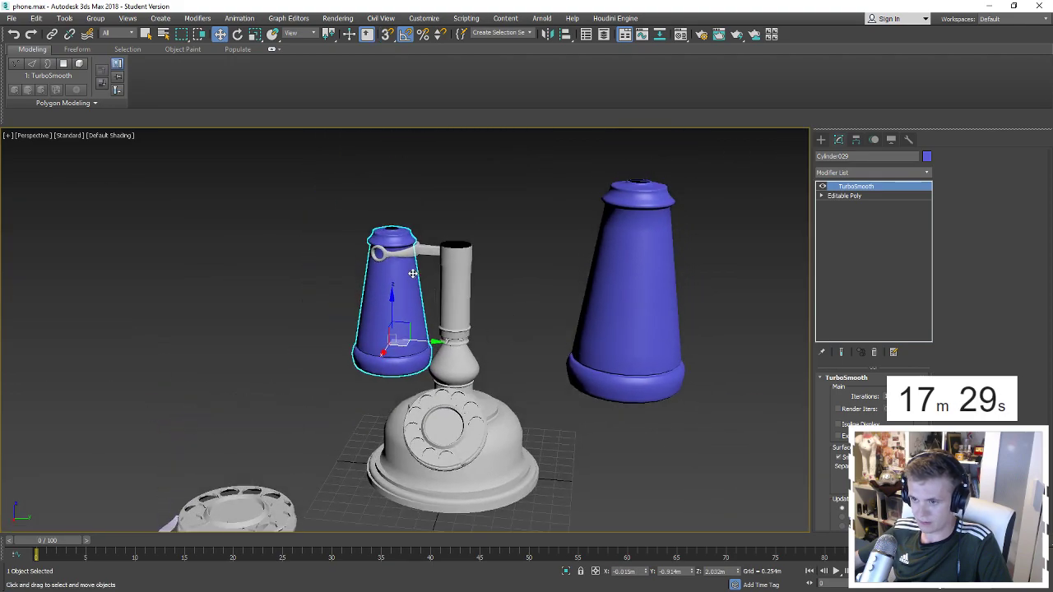
pyautogui.scroll(3, 370, 333)
pyautogui.press('r')
pyautogui.moveTo(372, 405)
pyautogui.mouseDown()
pyautogui.moveTo(372, 424)
pyautogui.moveTo(375, 320)
pyautogui.mouseUp()
pyautogui.press('w')
# Orbit to a top-down view and select the receiver hook object Object001.
pyautogui.moveTo(375, 321)
pyautogui.keyDown('alt'); pyautogui.mouseDown(button='middle')
pyautogui.moveTo(398, 330)
pyautogui.moveTo(425, 322)
pyautogui.mouseUp(button='middle'); pyautogui.keyUp('alt')
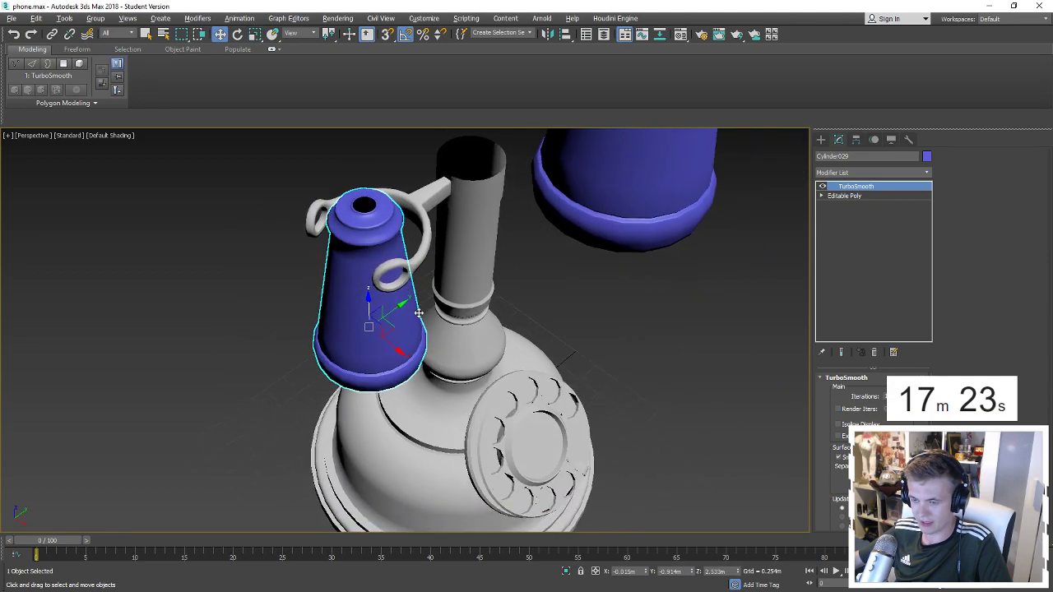
pyautogui.keyDown('alt'); pyautogui.moveTo(376, 352); pyautogui.dragTo(279, 335, button='middle'); pyautogui.keyUp('alt')
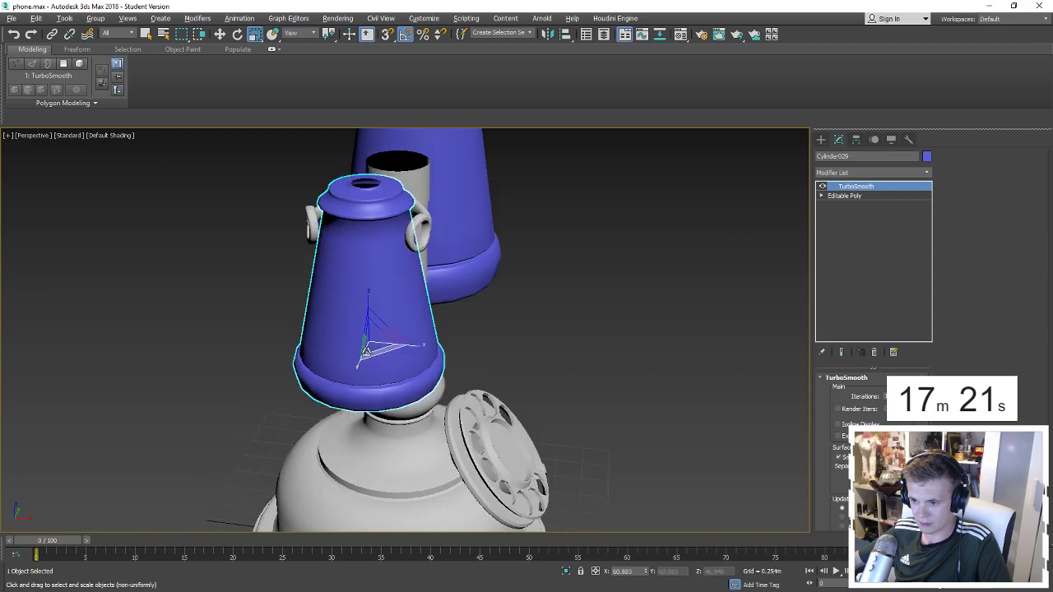
pyautogui.scroll(-5, 280, 336)
pyautogui.scroll(5, 329, 320)
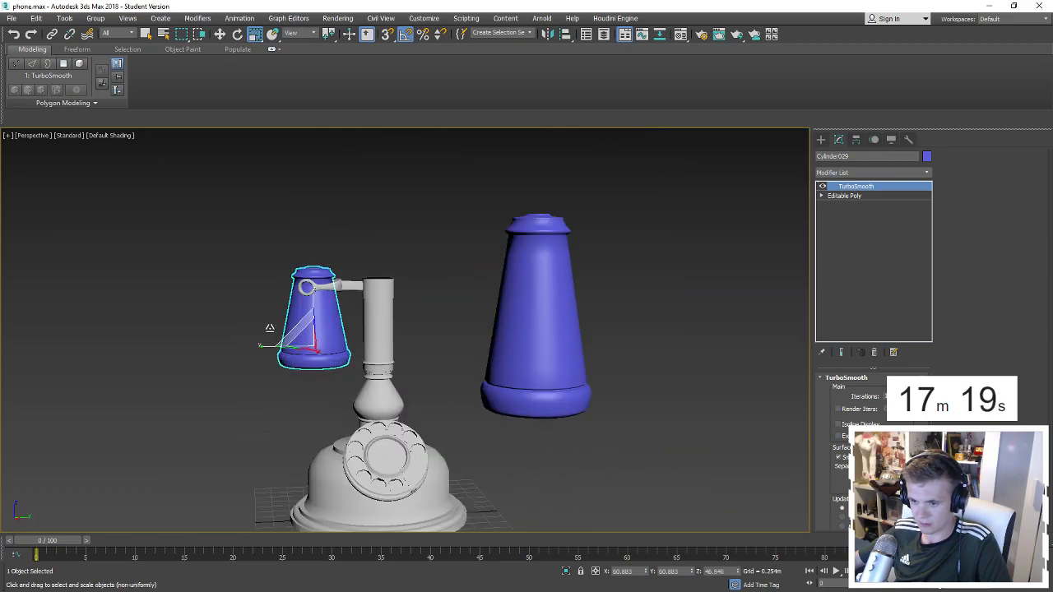
pyautogui.keyDown('alt'); pyautogui.moveTo(346, 316); pyautogui.dragTo(375, 306, button='middle'); pyautogui.keyUp('alt')
pyautogui.click(368, 261)
# Select the hook loop element in Element mode and frame the view on it.
pyautogui.keyDown('alt'); pyautogui.moveTo(368, 261); pyautogui.dragTo(423, 292, button='middle'); pyautogui.keyUp('alt')
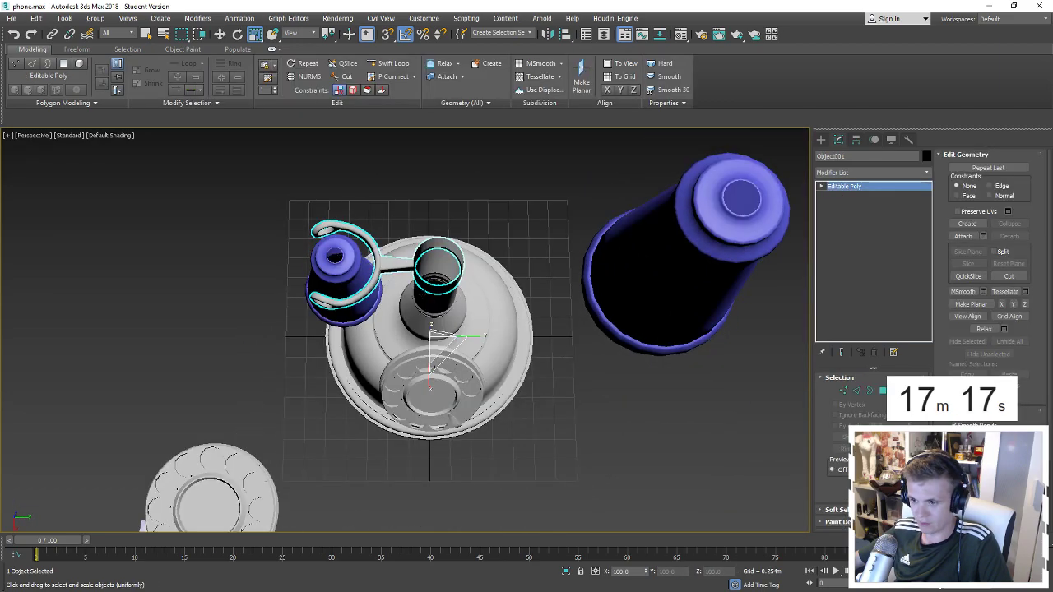
pyautogui.click(880, 393)
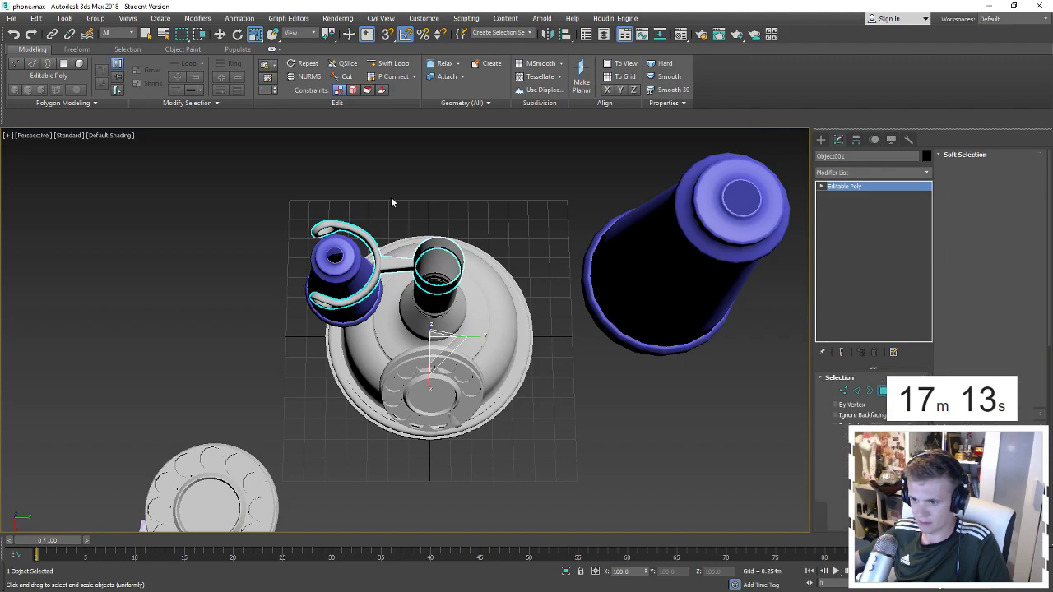
pyautogui.click(333, 234)
pyautogui.scroll(3, 362, 242)
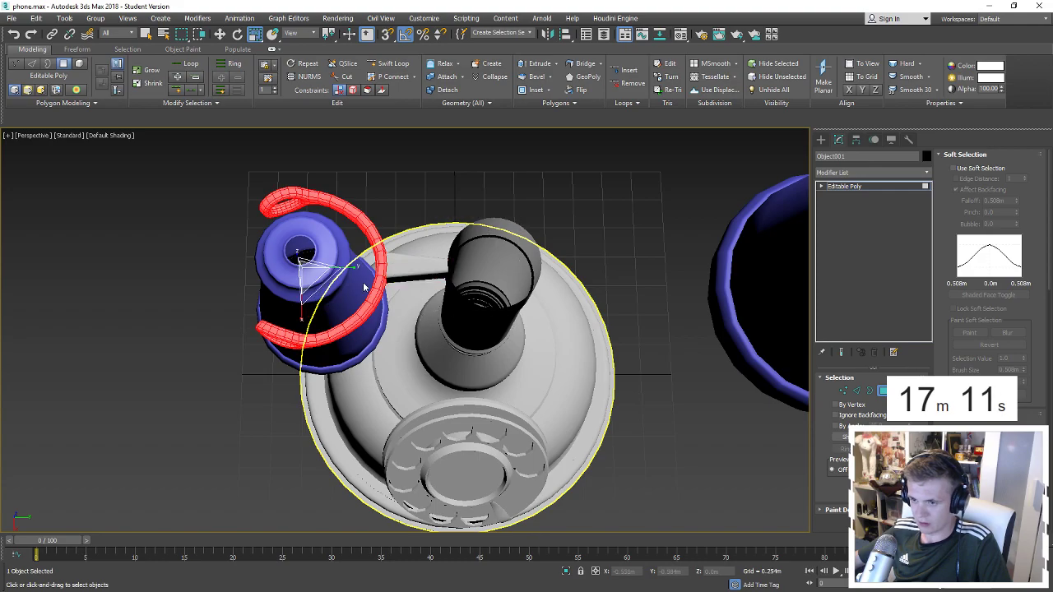
pyautogui.press('z')
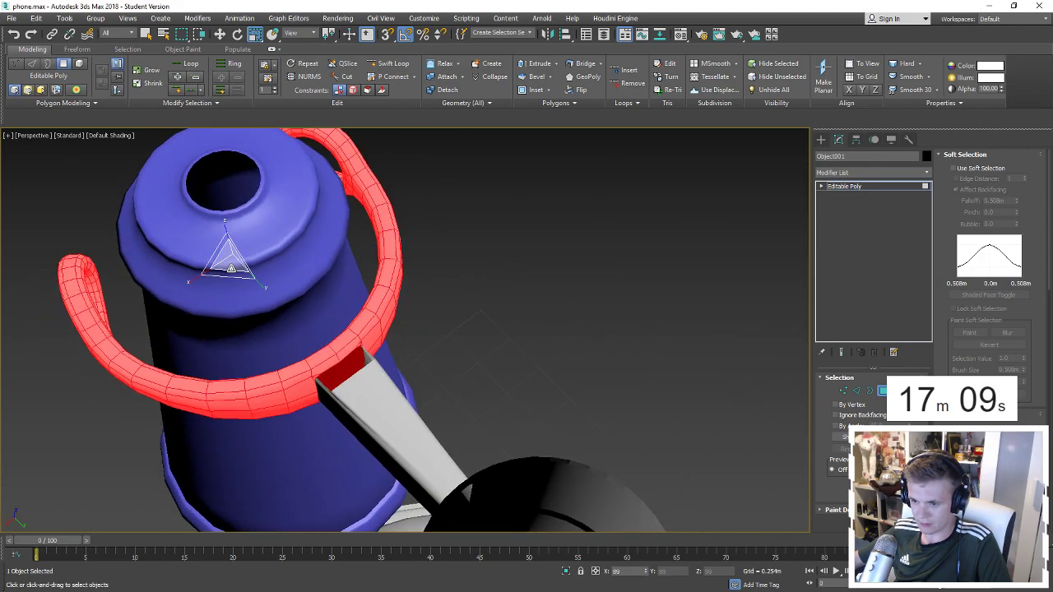
pyautogui.keyDown('alt'); pyautogui.moveTo(231, 268); pyautogui.dragTo(428, 277, button='middle'); pyautogui.keyUp('alt')
pyautogui.scroll(4, 428, 277)
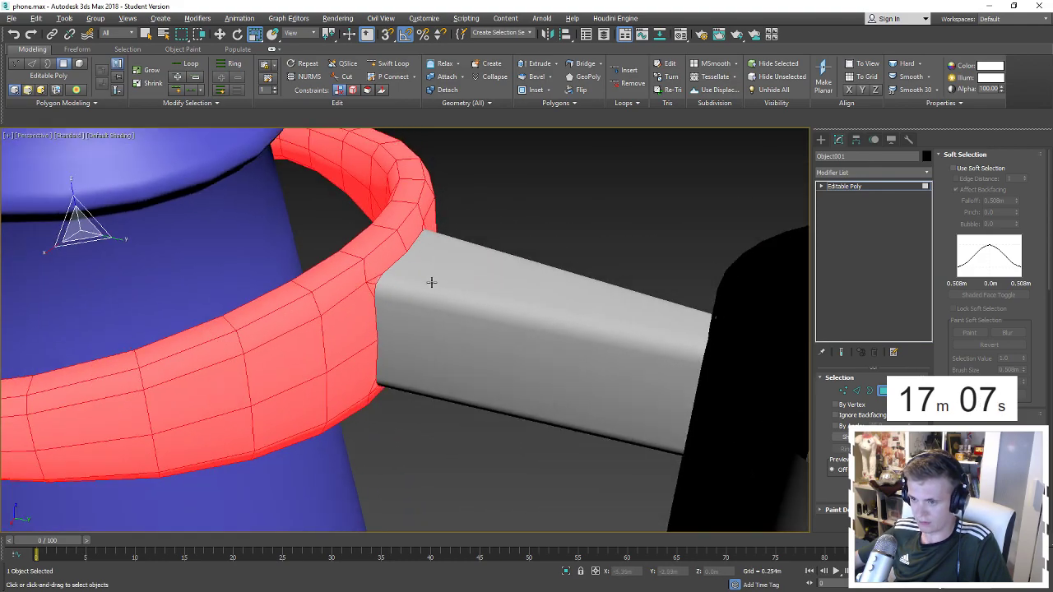
pyautogui.scroll(-3, 444, 276)
# Select all the hook loop's vertices and scale them in around the earpiece.
pyautogui.press('1')
pyautogui.scroll(-3, 465, 197)
pyautogui.scroll(-2, 485, 140)
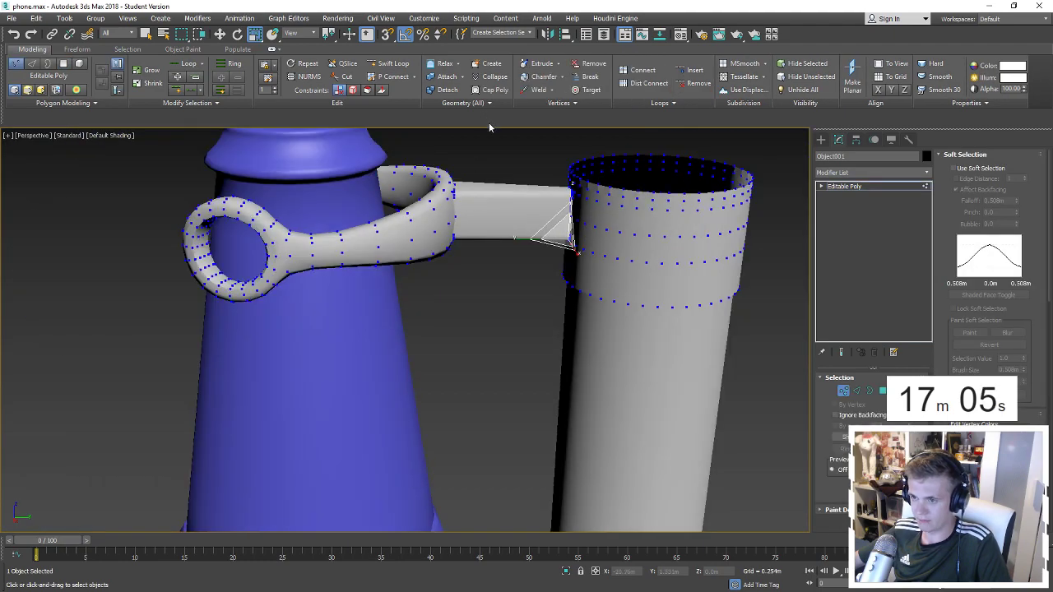
pyautogui.scroll(-3, 489, 128)
pyautogui.moveTo(529, 164); pyautogui.dragTo(246, 352)
pyautogui.keyDown('alt'); pyautogui.moveTo(247, 352); pyautogui.dragTo(354, 263, button='middle'); pyautogui.keyUp('alt')
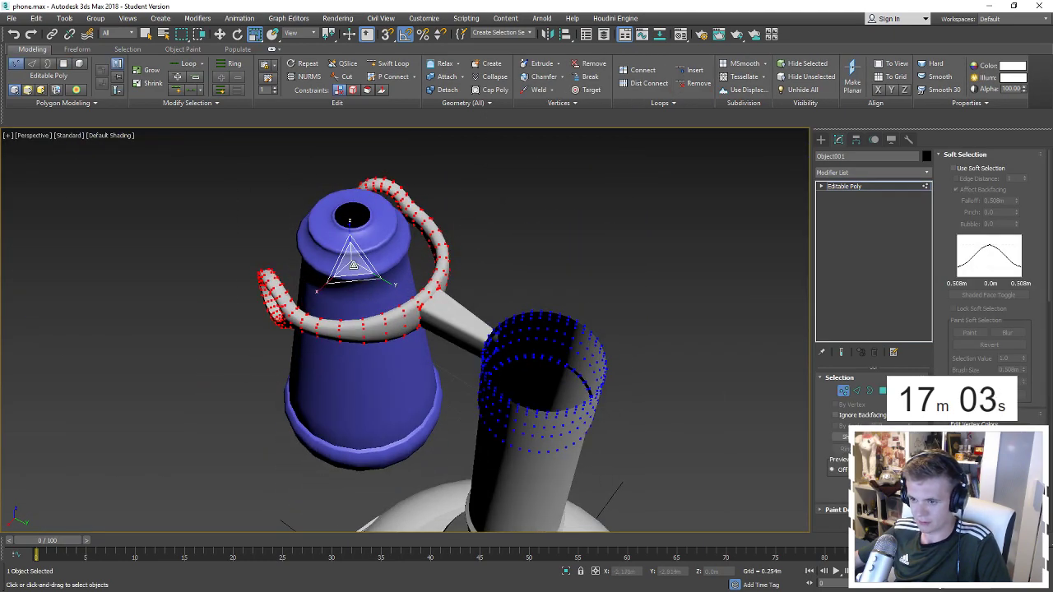
pyautogui.moveTo(354, 265); pyautogui.dragTo(380, 286)
pyautogui.moveTo(380, 285)
pyautogui.keyDown('alt'); pyautogui.mouseDown(button='middle')
pyautogui.moveTo(444, 246)
pyautogui.moveTo(505, 254)
pyautogui.moveTo(524, 321)
pyautogui.moveTo(472, 300)
pyautogui.mouseUp(button='middle'); pyautogui.keyUp('alt')
# Exit vertex editing on the hook and save phone.max.
pyautogui.press('w')
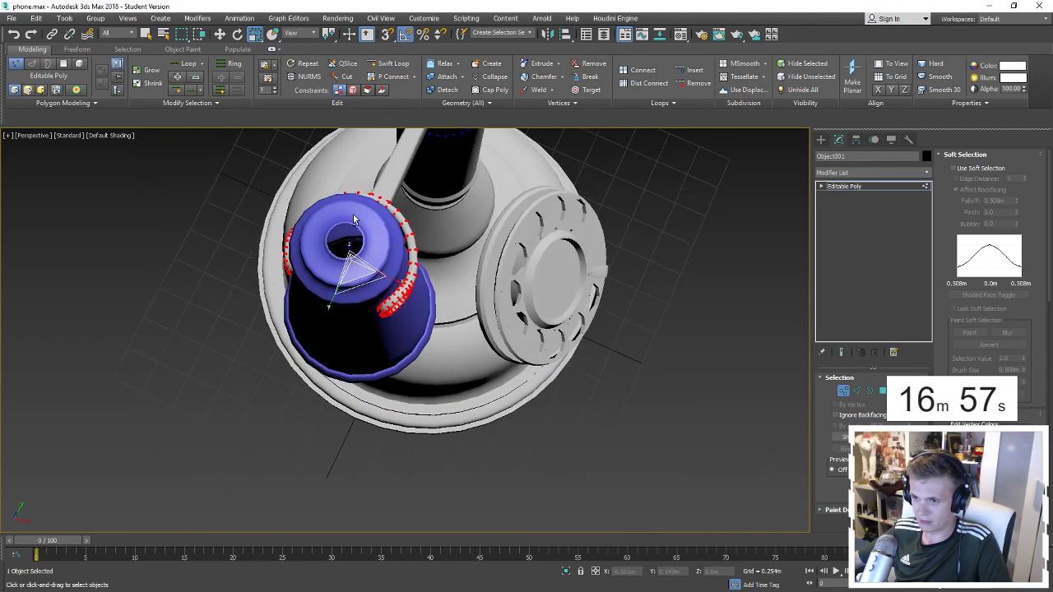
pyautogui.moveTo(354, 249)
pyautogui.keyDown('alt'); pyautogui.mouseDown(button='middle')
pyautogui.moveTo(249, 180)
pyautogui.moveTo(363, 267)
pyautogui.moveTo(450, 243)
pyautogui.moveTo(526, 280)
pyautogui.mouseUp(button='middle'); pyautogui.keyUp('alt')
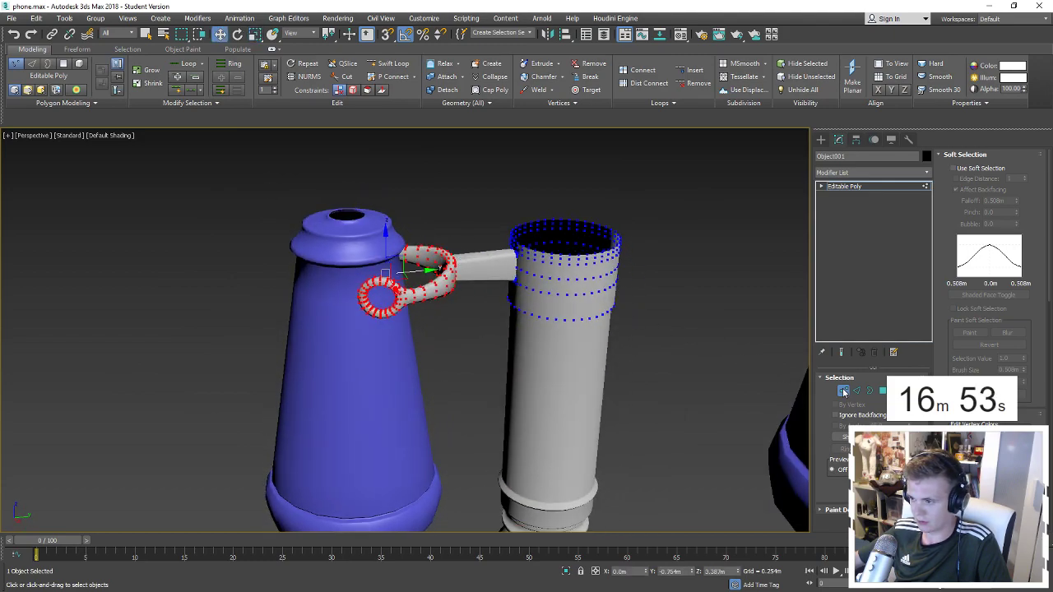
pyautogui.click(839, 378)
pyautogui.click(840, 377)
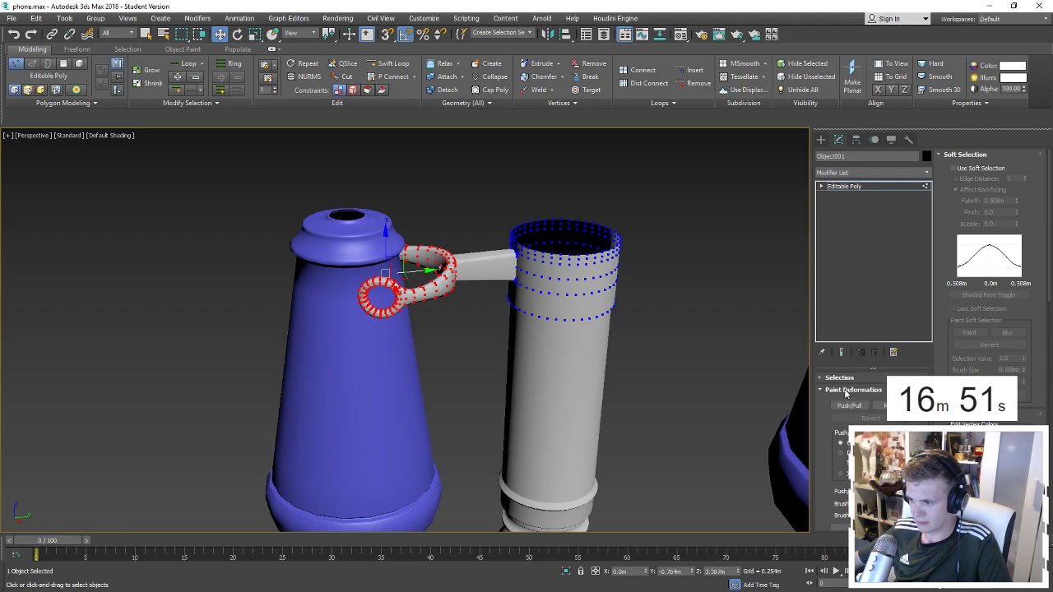
pyautogui.click(840, 377)
pyautogui.click(839, 377)
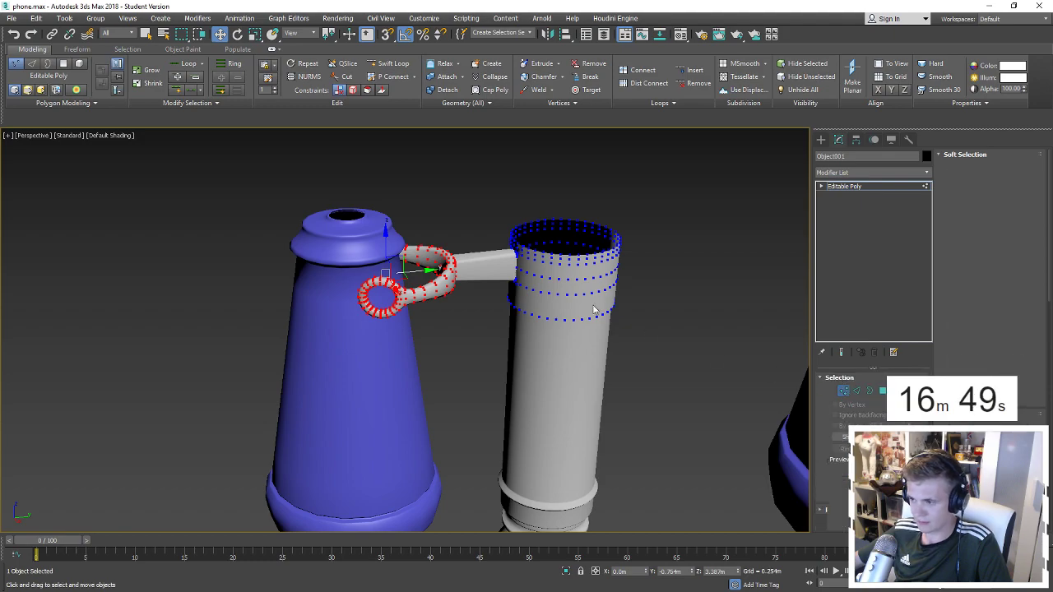
pyautogui.click(844, 393)
pyautogui.click(12, 19)
pyautogui.click(34, 105)
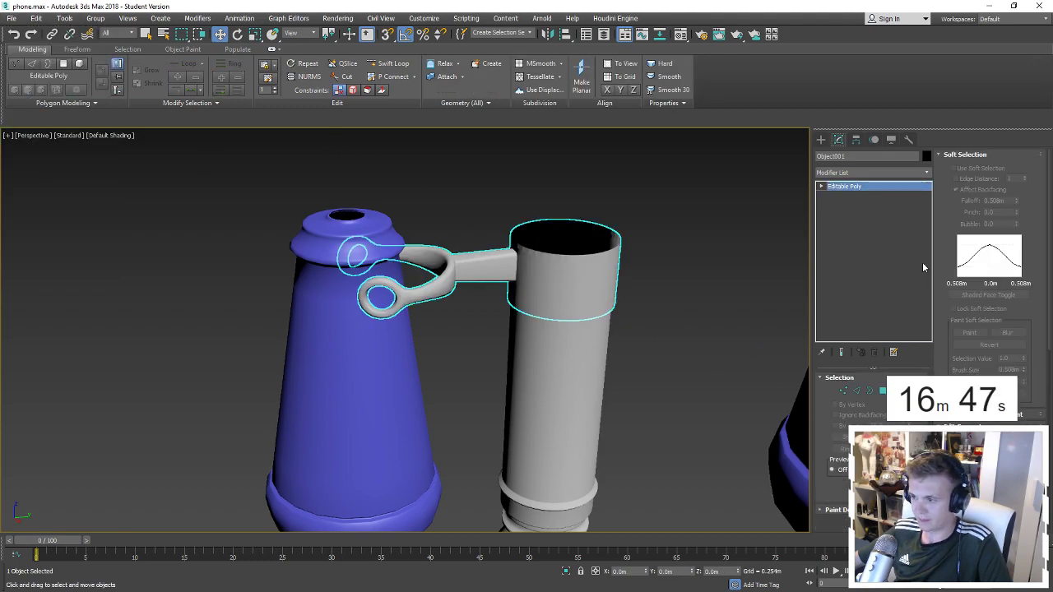
# Select the blue earpiece and inspect it, switching between move and scale.
pyautogui.click(384, 254)
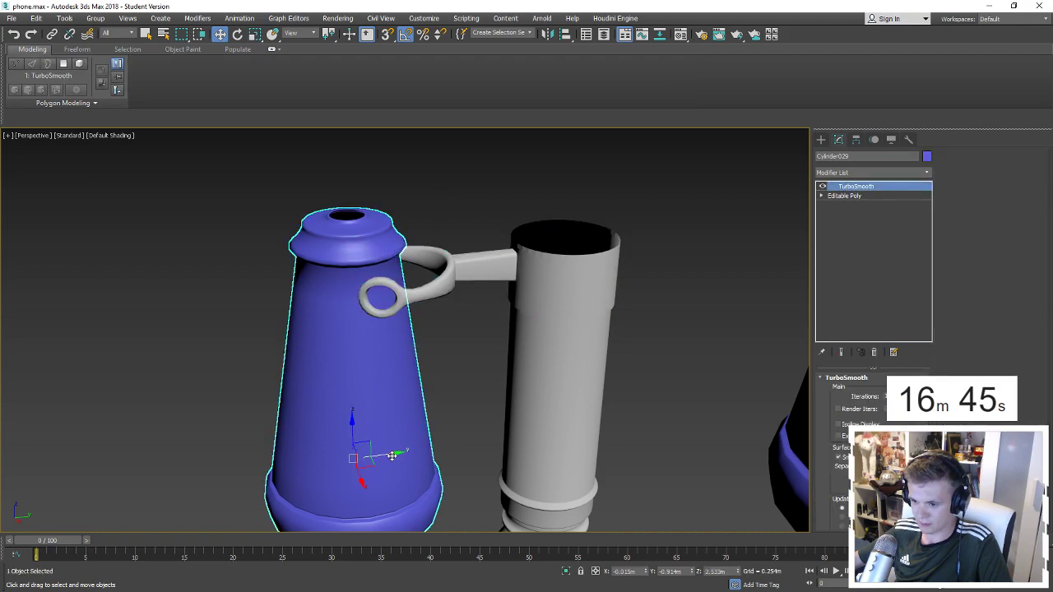
pyautogui.keyDown('alt'); pyautogui.moveTo(392, 455); pyautogui.dragTo(433, 393, button='middle'); pyautogui.keyUp('alt')
pyautogui.scroll(-3, 415, 428)
pyautogui.scroll(-3, 415, 428)
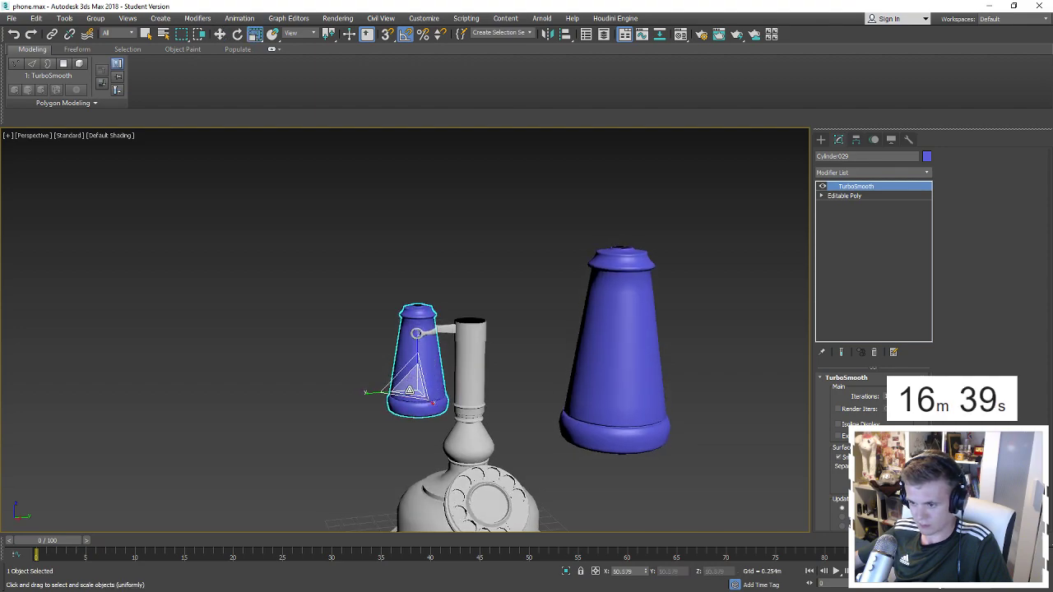
pyautogui.press('w')
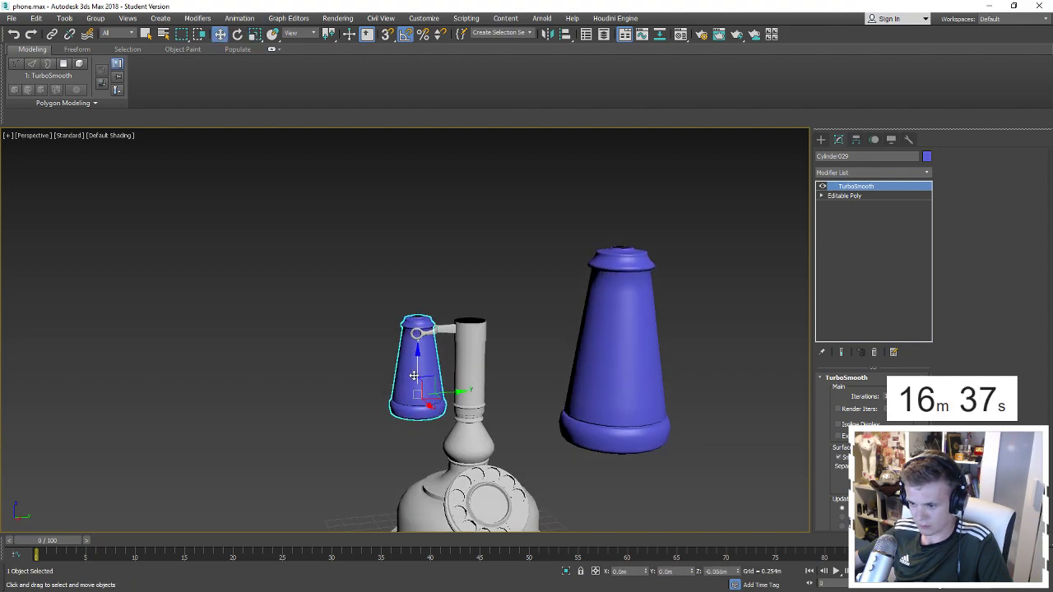
pyautogui.press('r')
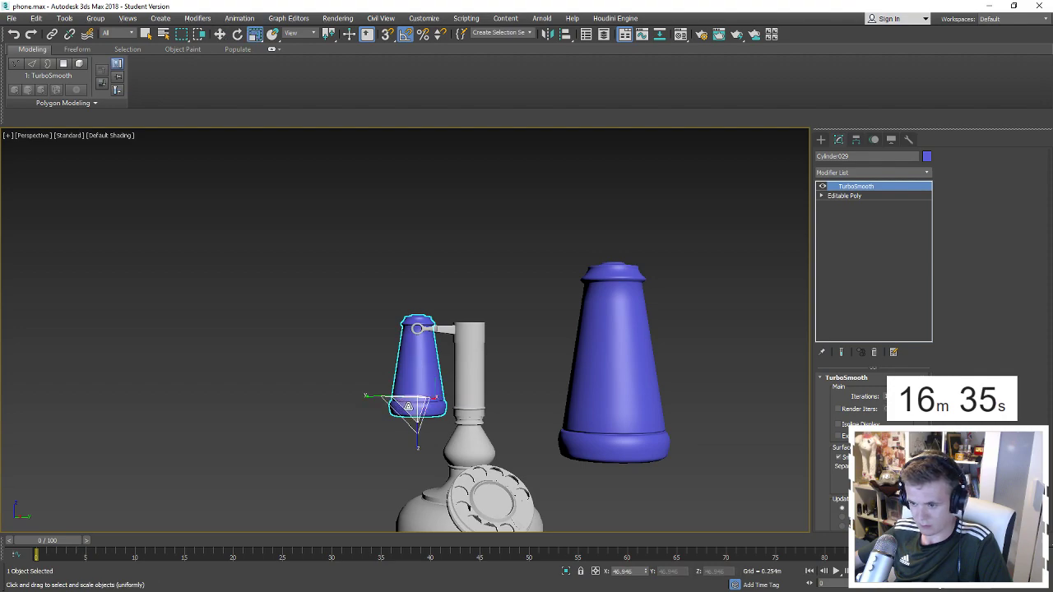
pyautogui.scroll(5, 436, 329)
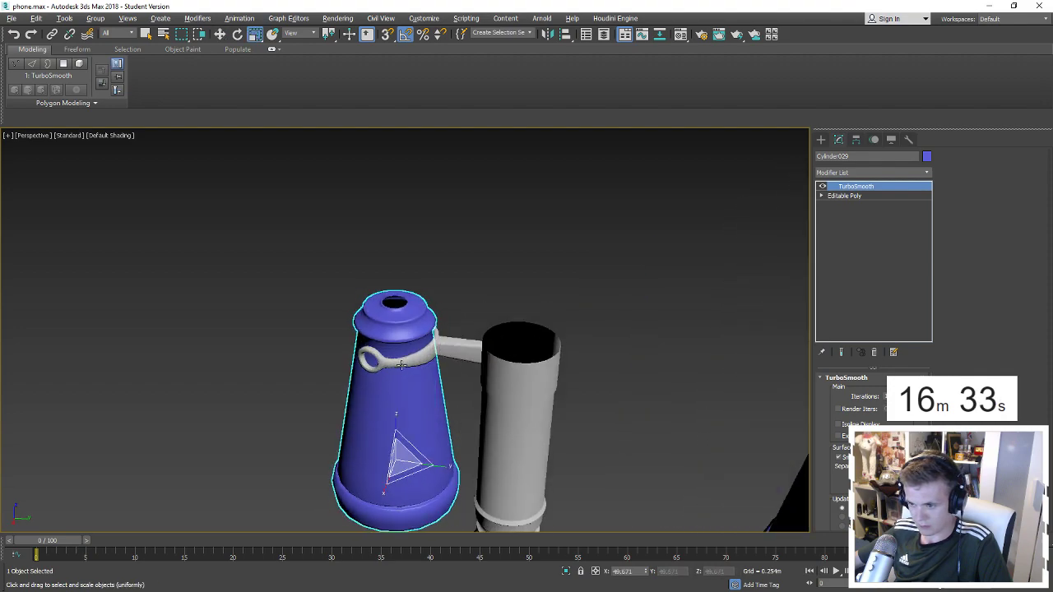
pyautogui.moveTo(436, 328)
pyautogui.keyDown('alt'); pyautogui.mouseDown(button='middle')
pyautogui.moveTo(383, 363)
pyautogui.moveTo(390, 336)
pyautogui.moveTo(426, 337)
pyautogui.moveTo(483, 291)
pyautogui.moveTo(457, 310)
pyautogui.mouseUp(button='middle'); pyautogui.keyUp('alt')
pyautogui.scroll(3, 383, 362)
# Inspect the earpiece with edged faces and wireframe display, turning on vertex snapping.
pyautogui.press('F4')
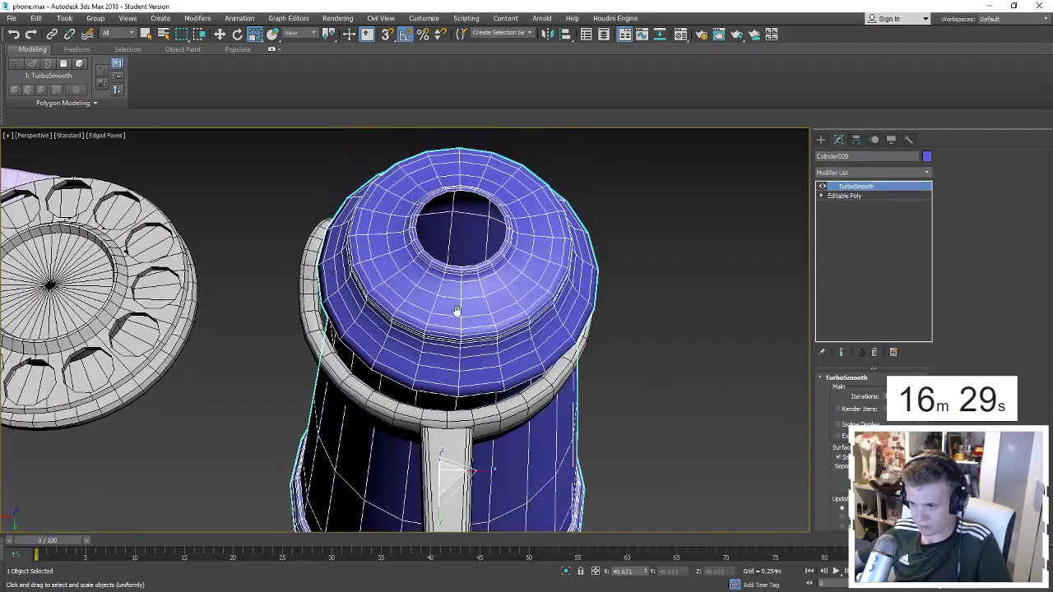
pyautogui.press('w')
pyautogui.moveTo(477, 458)
pyautogui.keyDown('alt'); pyautogui.mouseDown(button='middle')
pyautogui.moveTo(421, 472)
pyautogui.moveTo(426, 503)
pyautogui.moveTo(430, 404)
pyautogui.moveTo(517, 346)
pyautogui.moveTo(515, 422)
pyautogui.moveTo(517, 410)
pyautogui.mouseUp(button='middle'); pyautogui.keyUp('alt')
pyautogui.press('F3')
pyautogui.press('s')
pyautogui.press('F3')
pyautogui.scroll(-5, 518, 410)
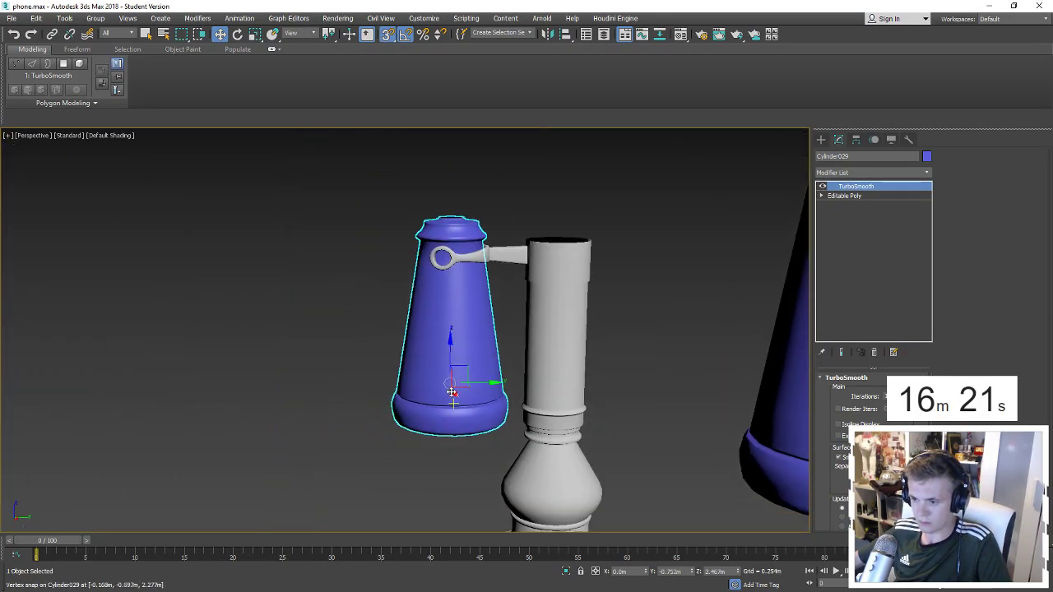
# Reselect and frame the earpiece, then bring up its right-click quad menu.
pyautogui.moveTo(453, 362)
pyautogui.keyDown('alt'); pyautogui.mouseDown(button='middle')
pyautogui.moveTo(551, 310)
pyautogui.moveTo(536, 324)
pyautogui.moveTo(545, 299)
pyautogui.moveTo(487, 314)
pyautogui.mouseUp(button='middle'); pyautogui.keyUp('alt')
pyautogui.click(551, 310)
pyautogui.click(486, 313)
pyautogui.press('z')
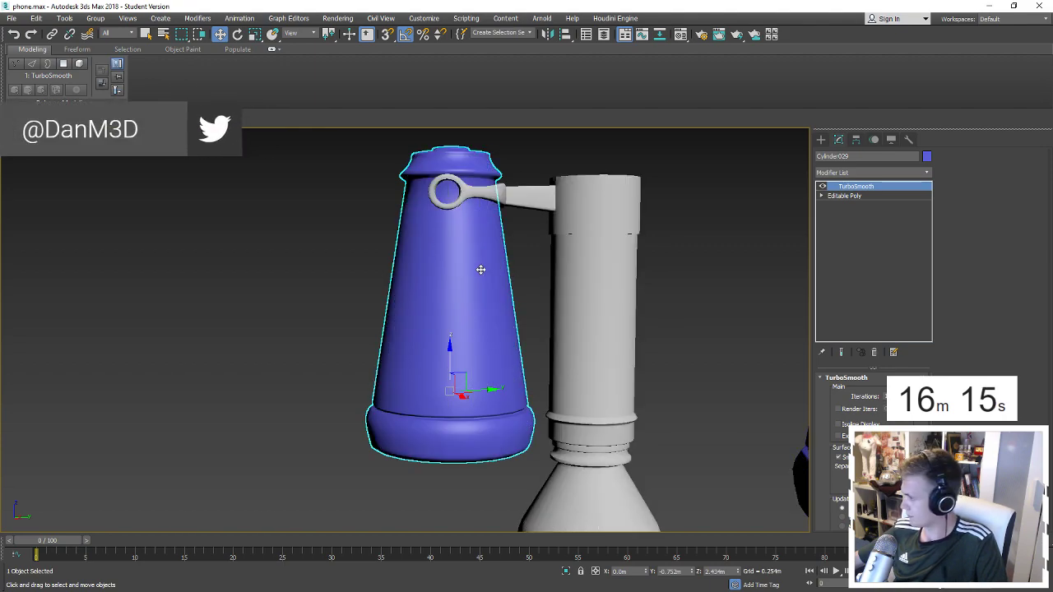
pyautogui.rightClick(472, 277)
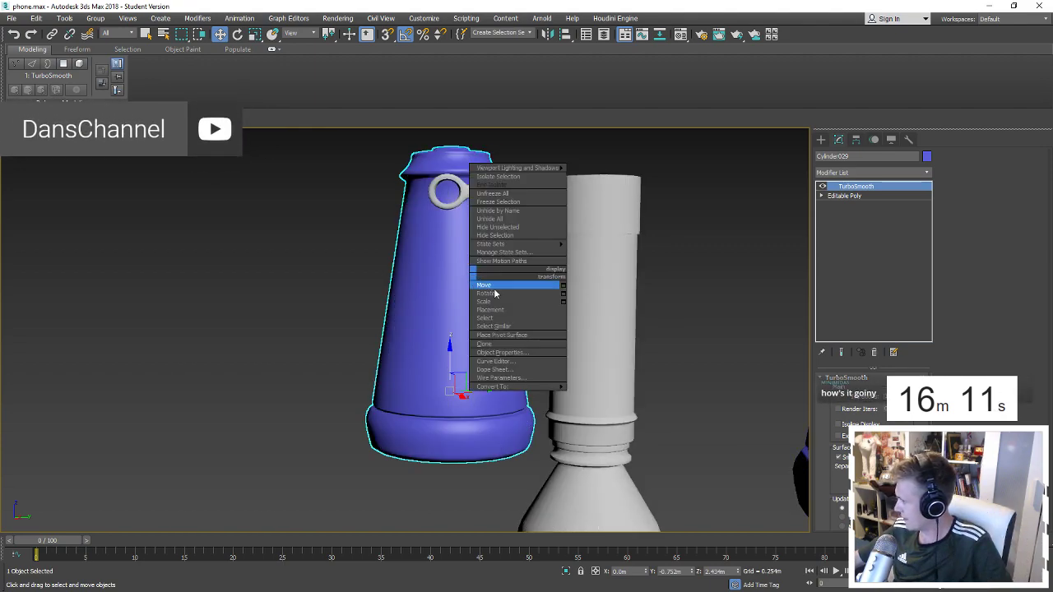
# Convert the earpiece to Editable Poly and select two edge loops around its base.
pyautogui.moveTo(502, 387)
pyautogui.click(606, 395)
pyautogui.press('F4')
pyautogui.scroll(3, 450, 409)
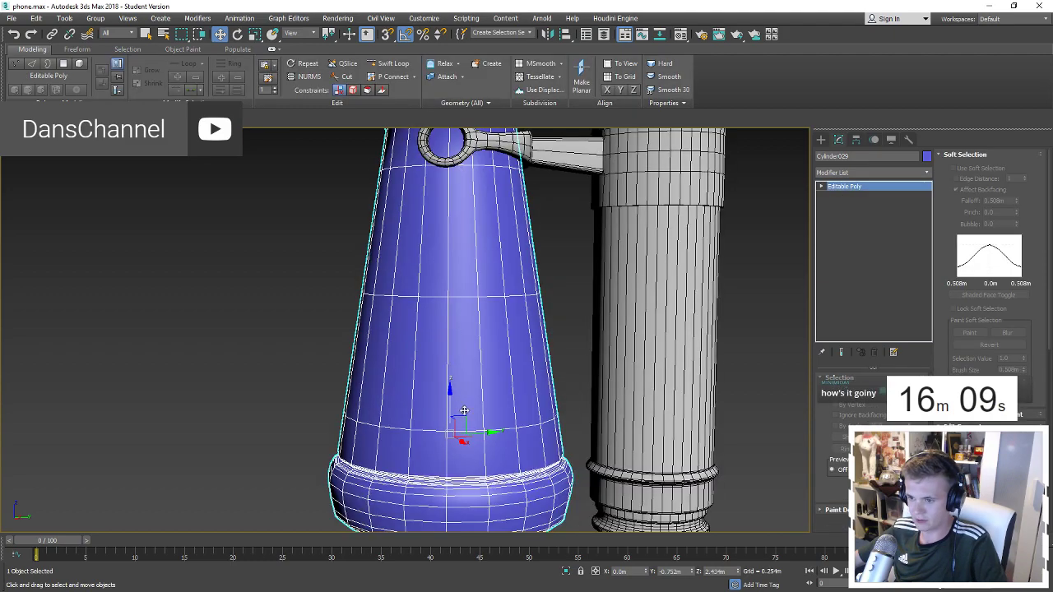
pyautogui.scroll(2, 449, 408)
pyautogui.press('2')
pyautogui.scroll(5, 461, 399)
pyautogui.click(468, 397)
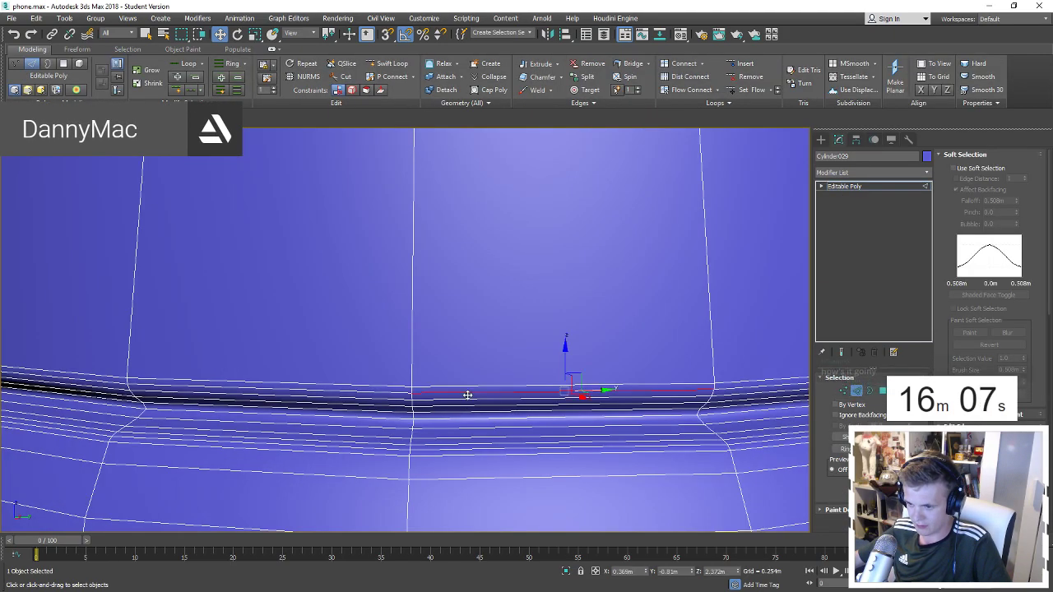
pyautogui.doubleClick(467, 401)
pyautogui.keyDown('ctrl'); pyautogui.doubleClick(467, 402); pyautogui.keyUp('ctrl')
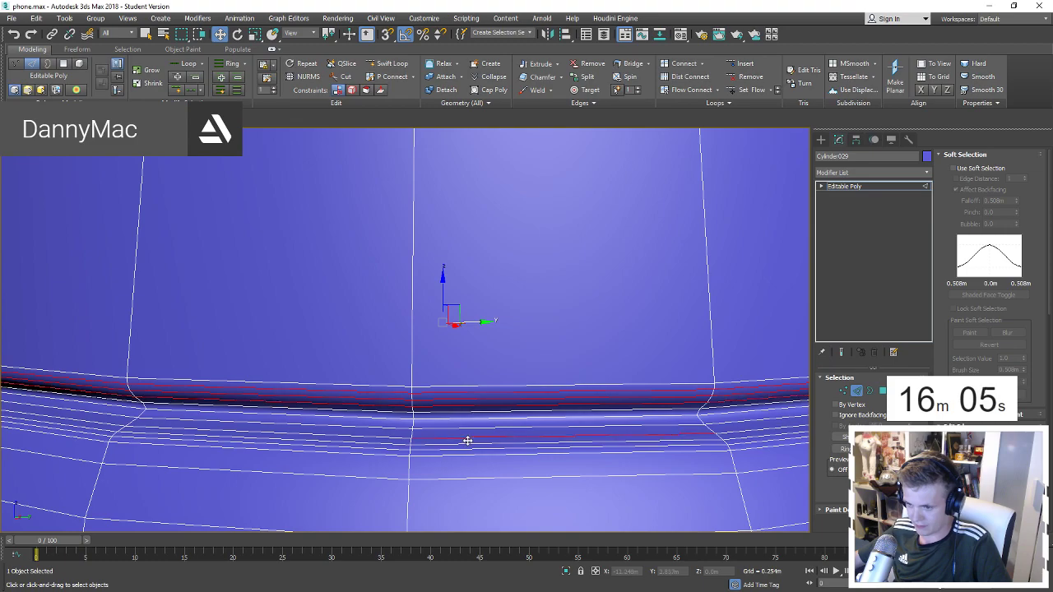
# Clear the selection and remove two edge loops from the rounded lower edge.
pyautogui.scroll(-1, 465, 446)
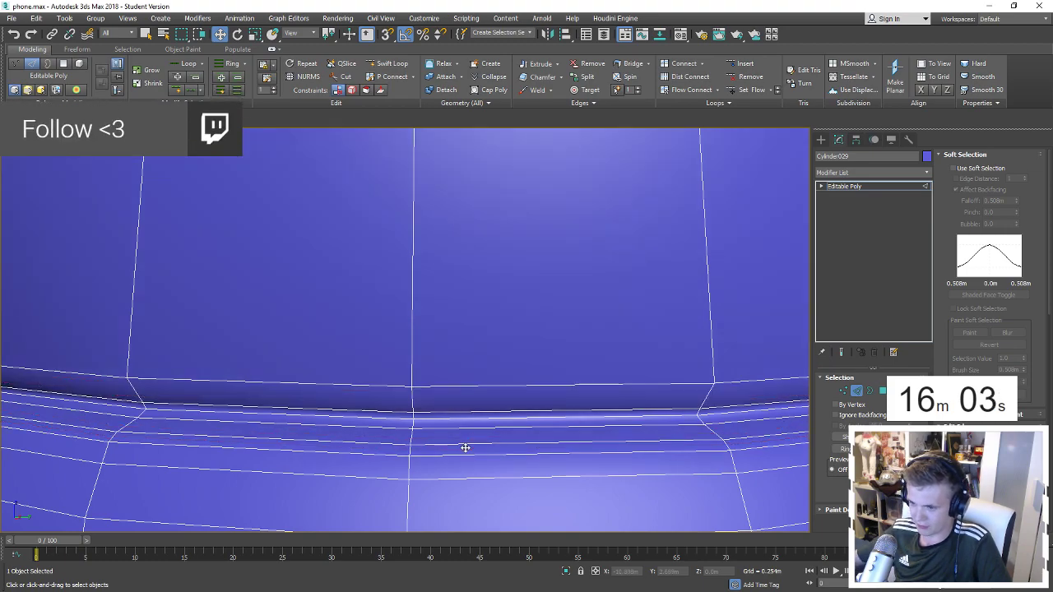
pyautogui.scroll(-4, 483, 449)
pyautogui.moveTo(482, 449)
pyautogui.keyDown('alt'); pyautogui.mouseDown(button='middle')
pyautogui.moveTo(482, 429)
pyautogui.moveTo(531, 458)
pyautogui.mouseUp(button='middle'); pyautogui.keyUp('alt')
pyautogui.scroll(3, 530, 458)
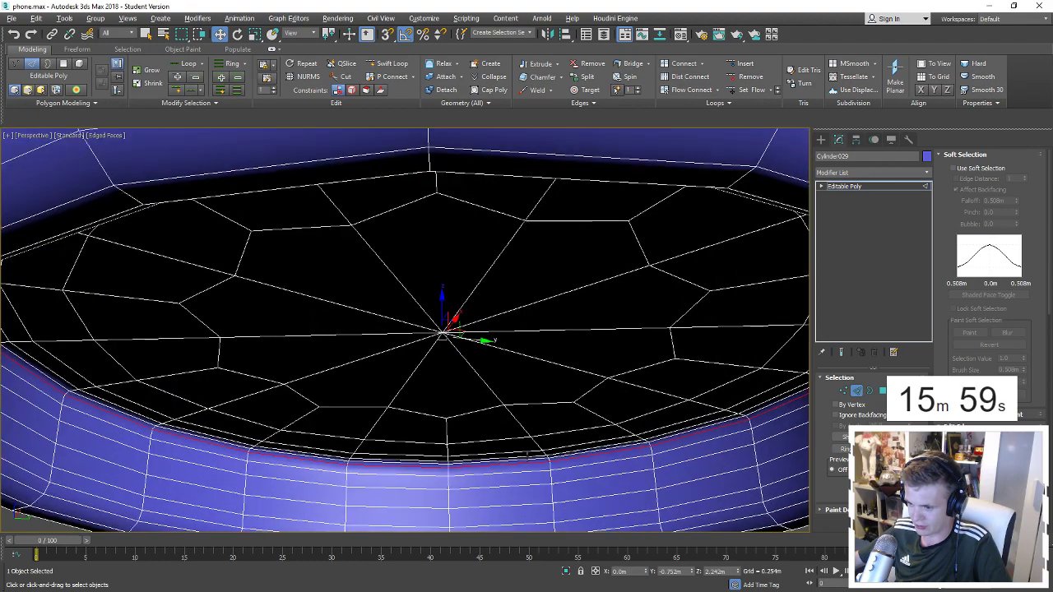
pyautogui.scroll(2, 526, 452)
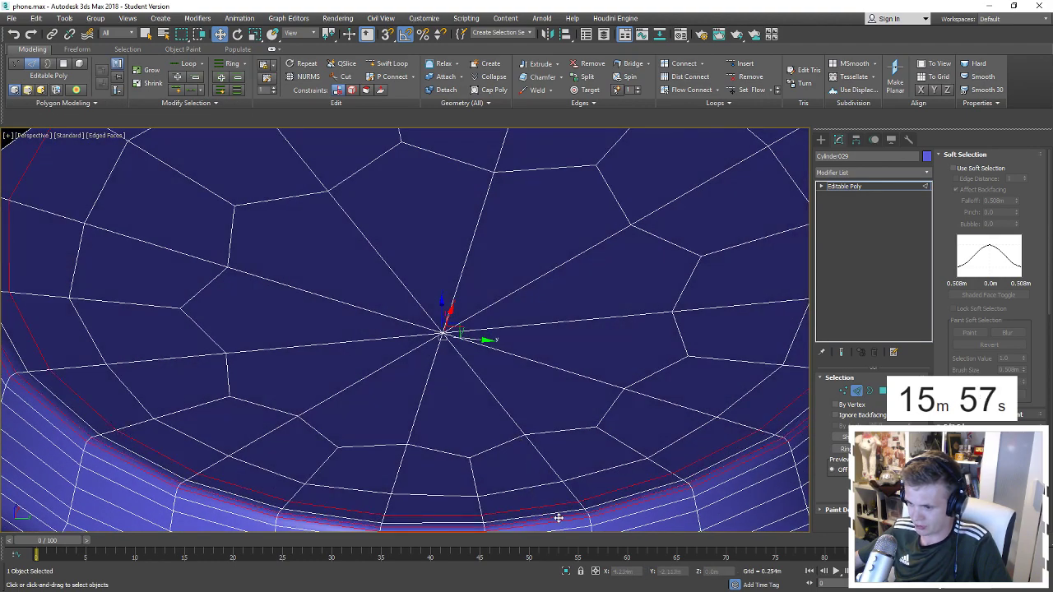
pyautogui.click(558, 517)
pyautogui.scroll(-5, 495, 395)
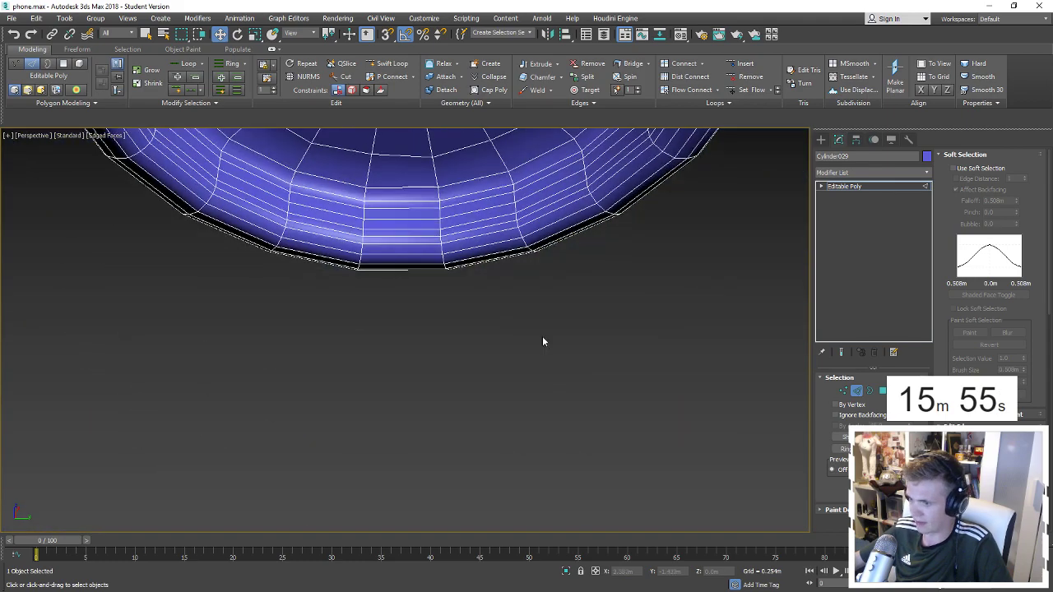
pyautogui.doubleClick(481, 230)
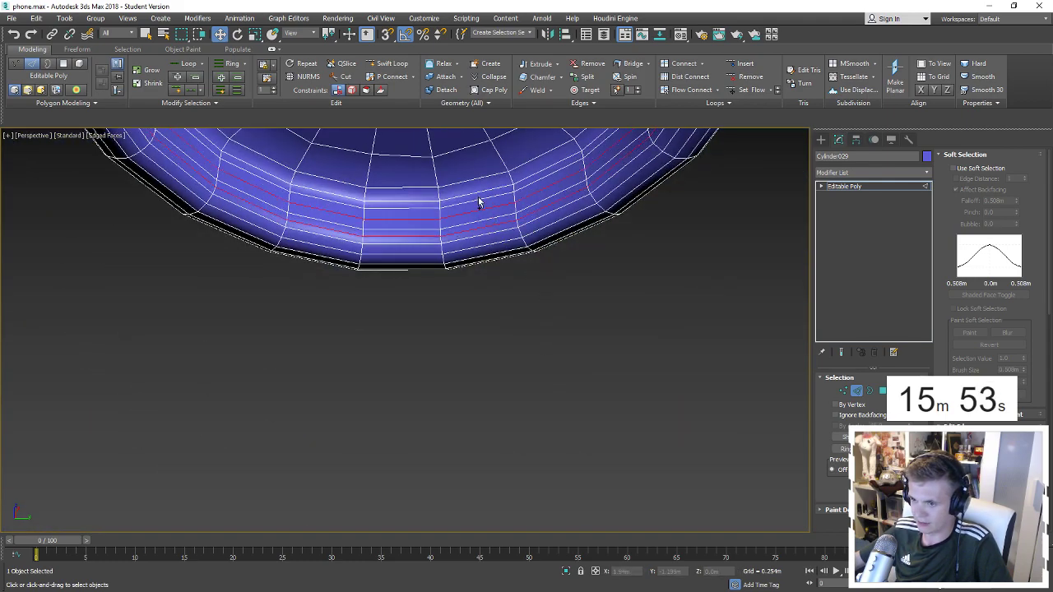
pyautogui.keyDown('ctrl'); pyautogui.doubleClick(481, 236); pyautogui.keyUp('ctrl')
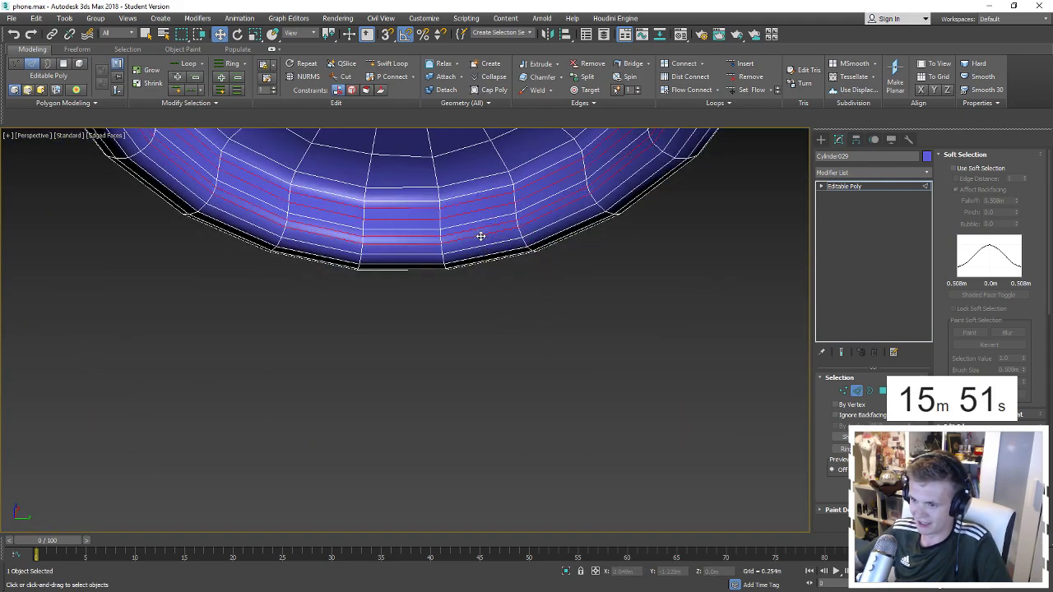
pyautogui.hotkey('ctrl', 'BackSpace')
# Centre the cone and select the edge loop just above its bottom rim.
pyautogui.scroll(-5, 490, 216)
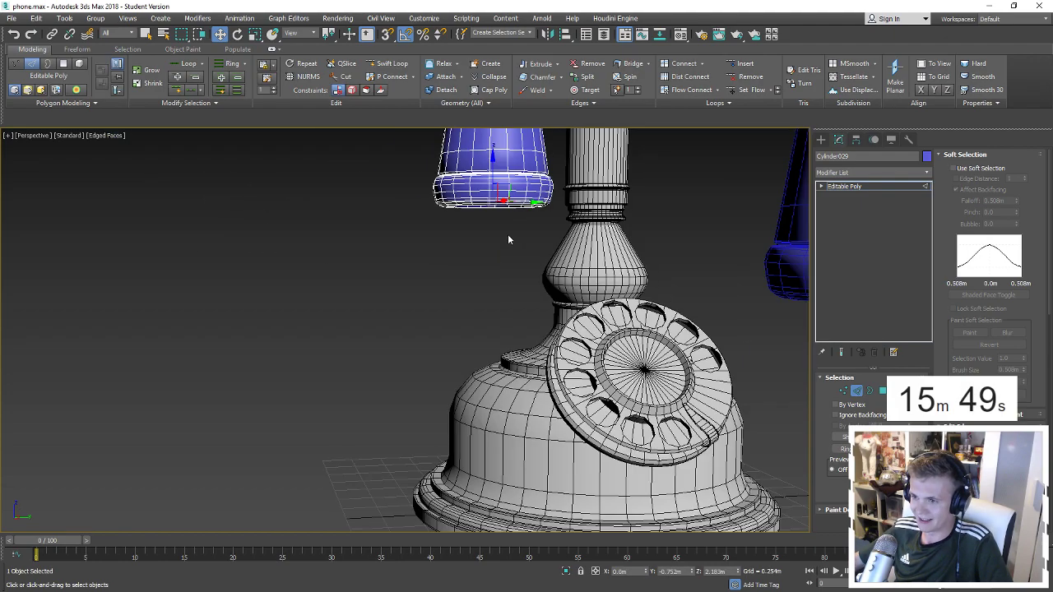
pyautogui.moveTo(489, 216); pyautogui.dragTo(467, 329, button='middle')
pyautogui.scroll(4, 467, 318)
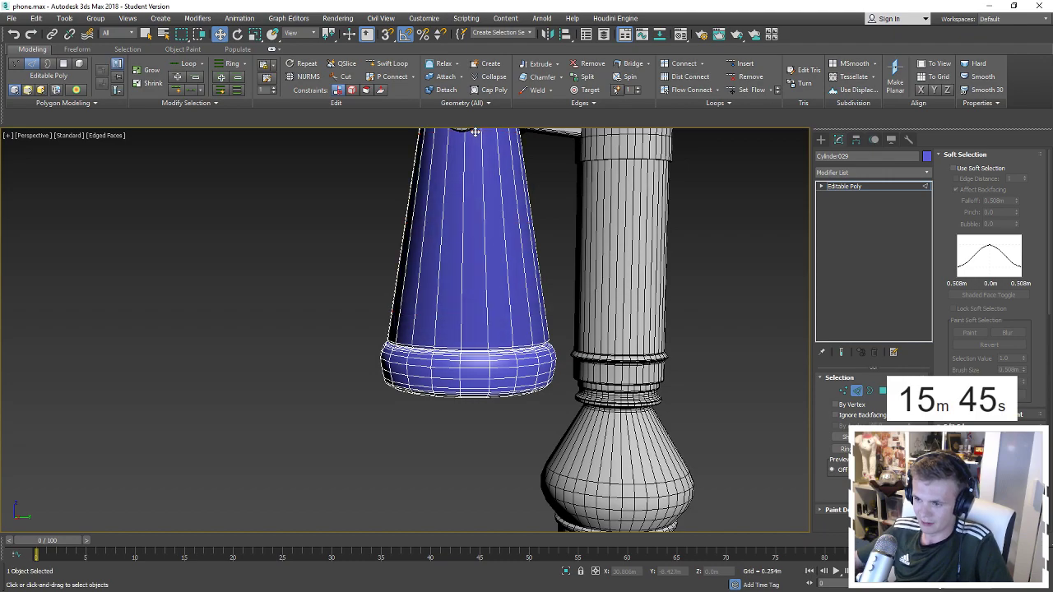
pyautogui.keyDown('alt'); pyautogui.moveTo(475, 132); pyautogui.dragTo(494, 226, button='middle'); pyautogui.keyUp('alt')
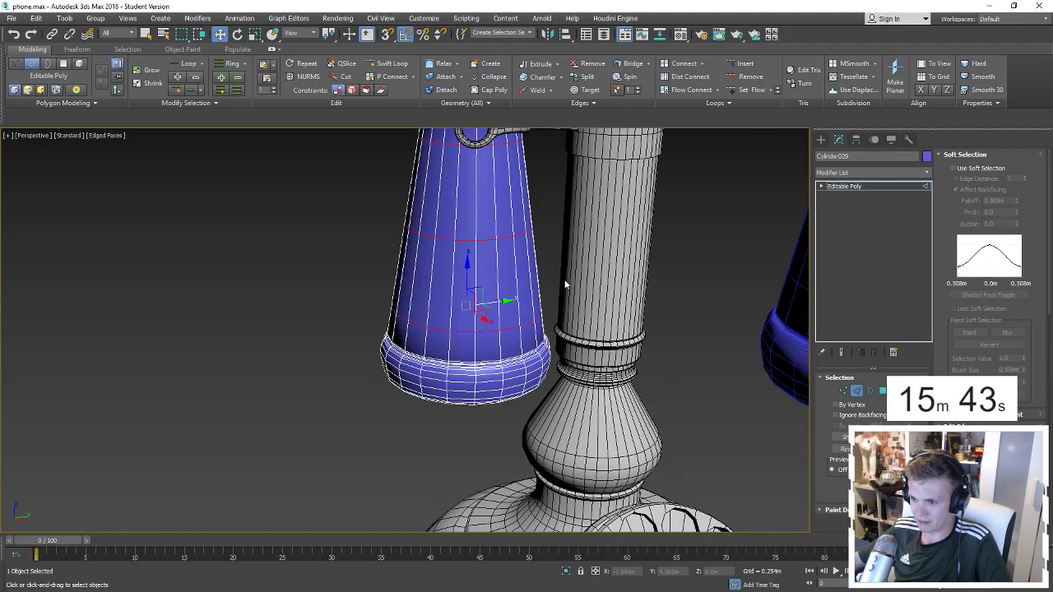
pyautogui.scroll(2, 513, 370)
pyautogui.scroll(2, 459, 314)
pyautogui.scroll(3, 459, 315)
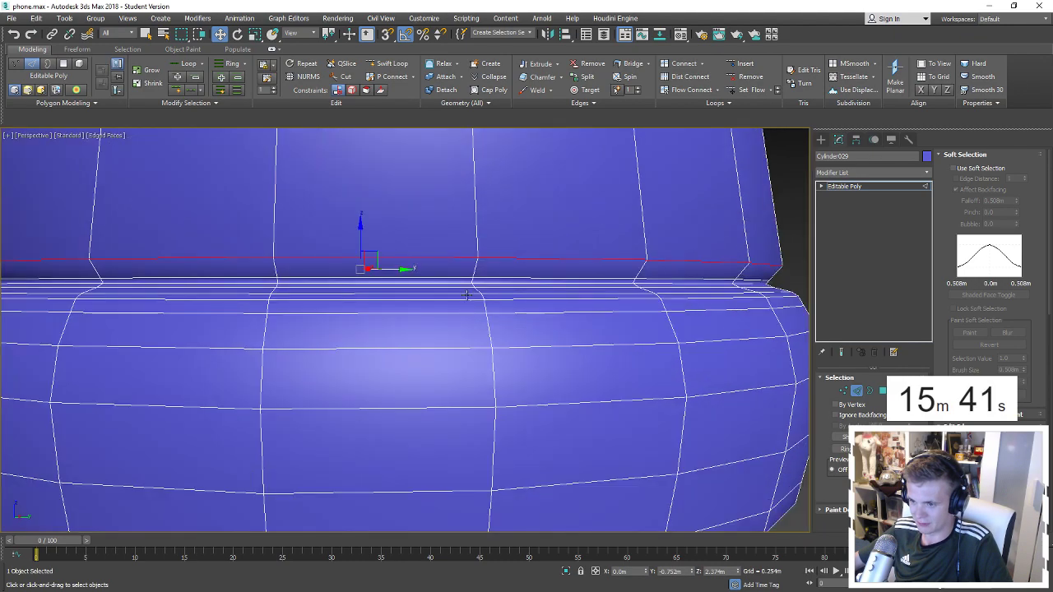
pyautogui.doubleClick(466, 289)
pyautogui.scroll(-1, 466, 286)
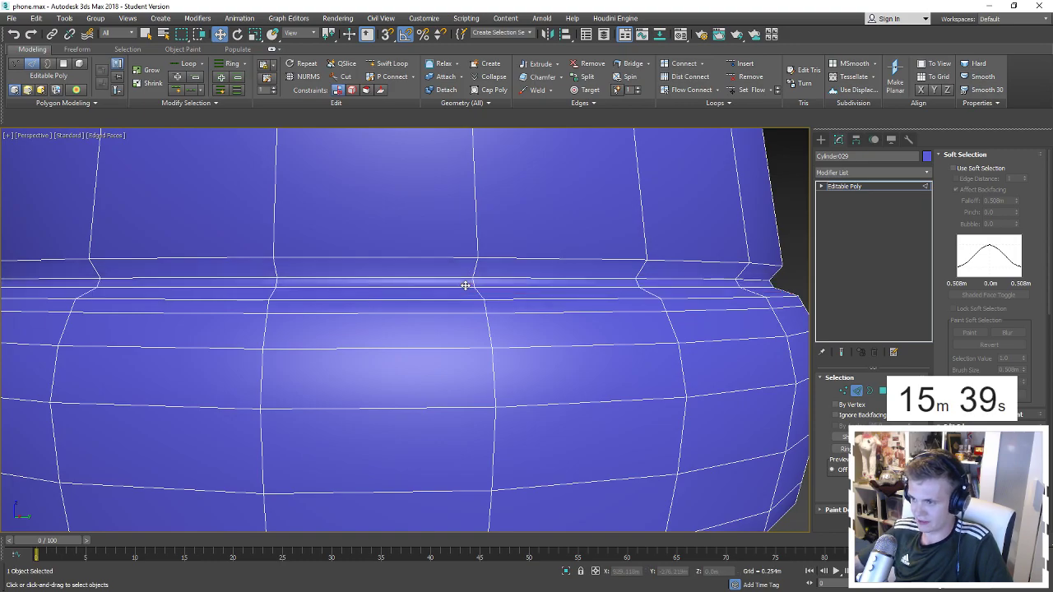
pyautogui.scroll(-2, 465, 285)
pyautogui.scroll(-3, 465, 285)
pyautogui.scroll(-2, 471, 388)
# Try selecting edge loops around the earpiece's top cap, undoing back to just the upper loop.
pyautogui.scroll(3, 449, 306)
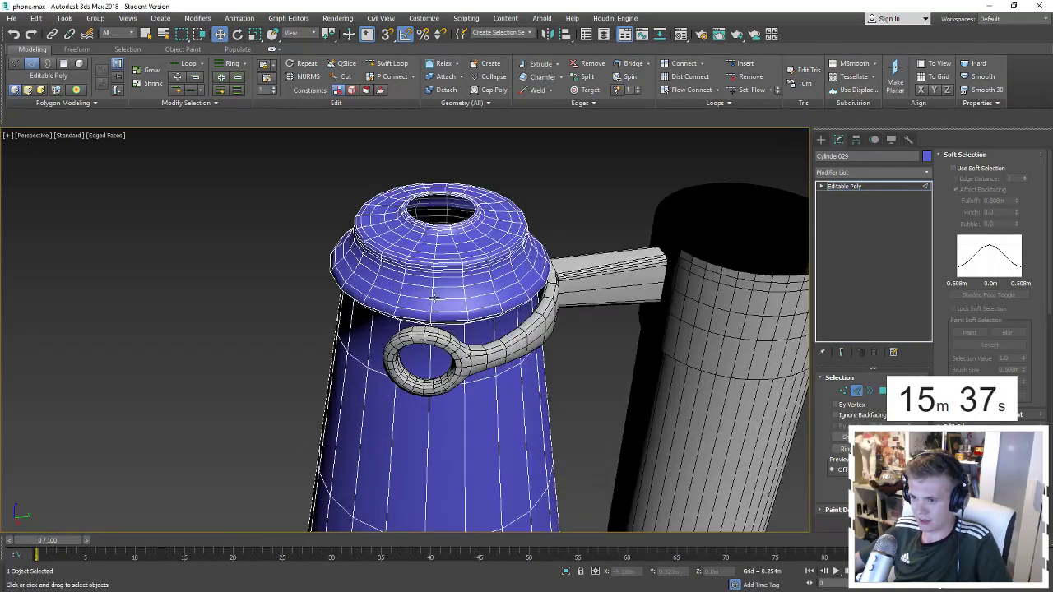
pyautogui.scroll(3, 446, 304)
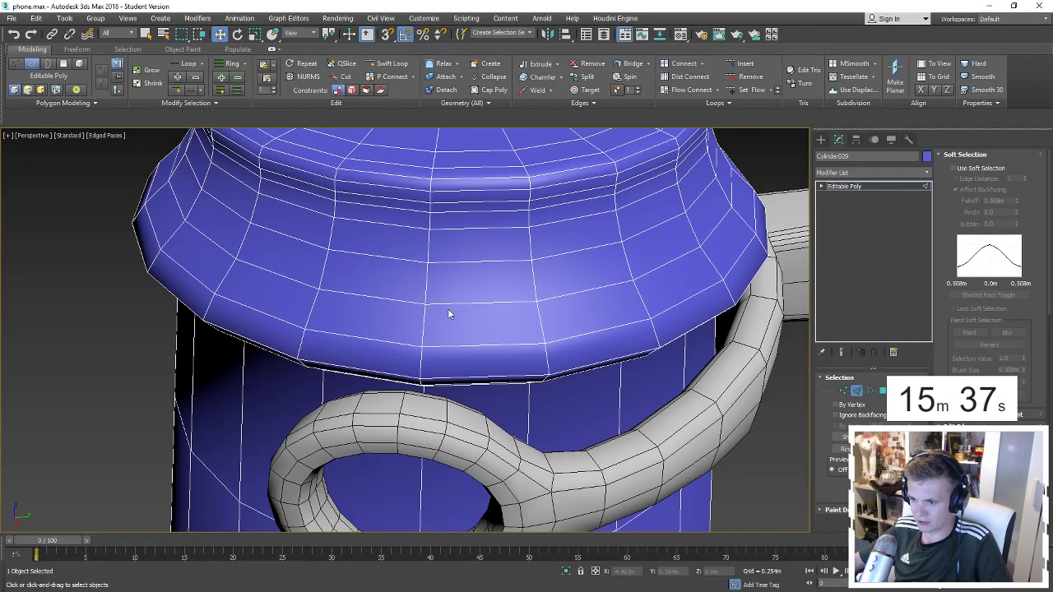
pyautogui.doubleClick(461, 200)
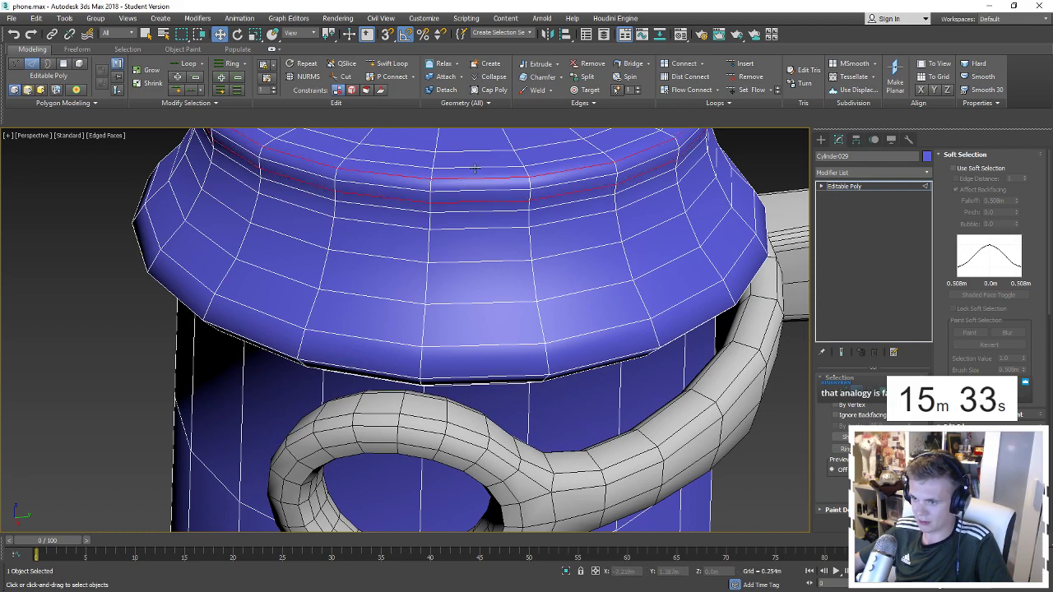
pyautogui.keyDown('alt'); pyautogui.moveTo(465, 179); pyautogui.dragTo(465, 263, button='middle'); pyautogui.keyUp('alt')
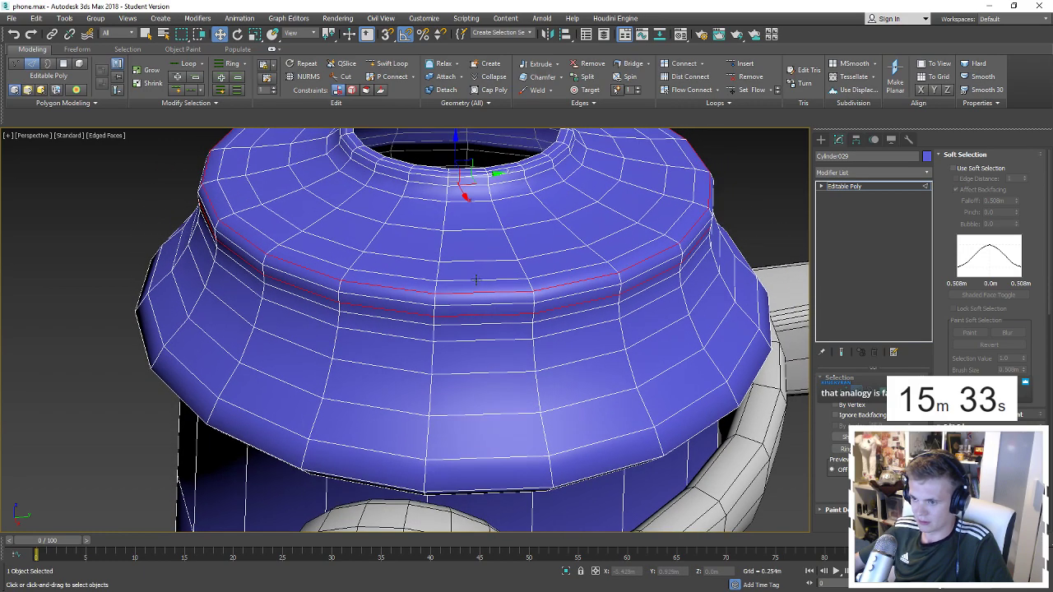
pyautogui.click(471, 228)
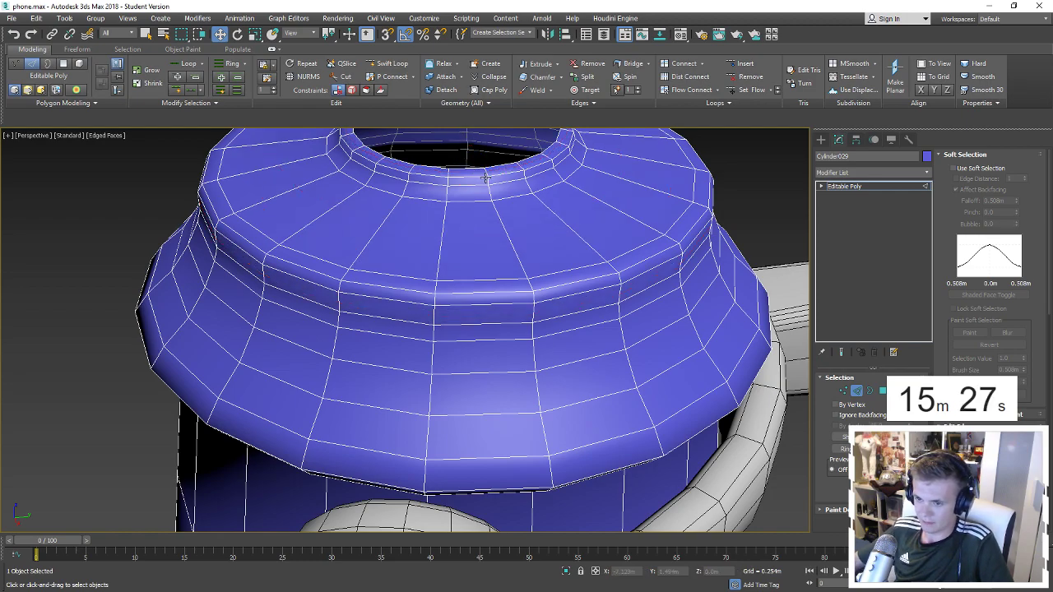
pyautogui.doubleClick(400, 318)
pyautogui.keyDown('ctrl'); pyautogui.doubleClick(368, 373); pyautogui.keyUp('ctrl')
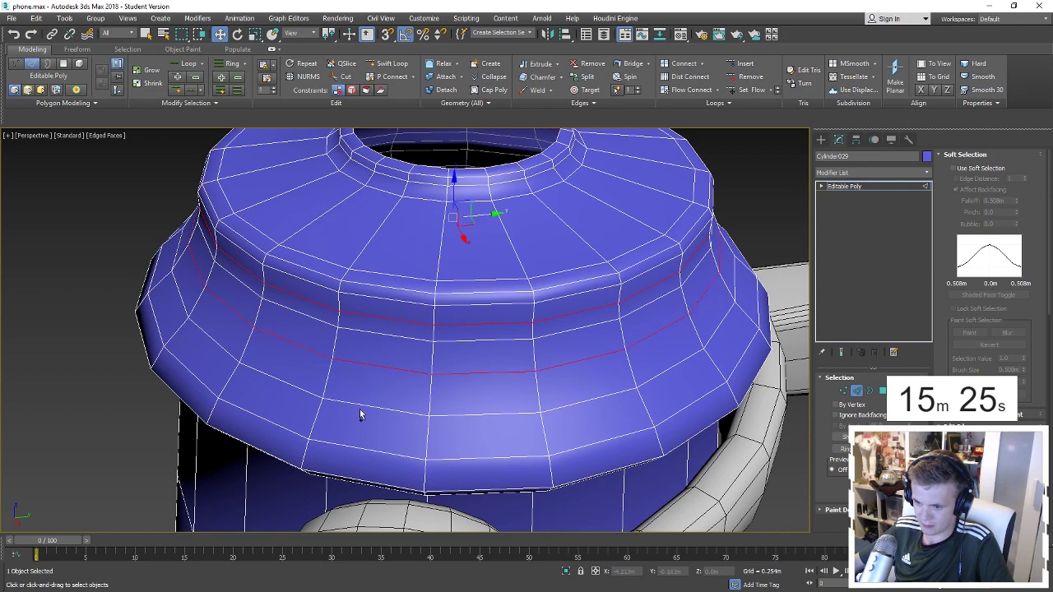
pyautogui.hotkey('ctrl', 'z')
pyautogui.hotkey('ctrl', 'z')
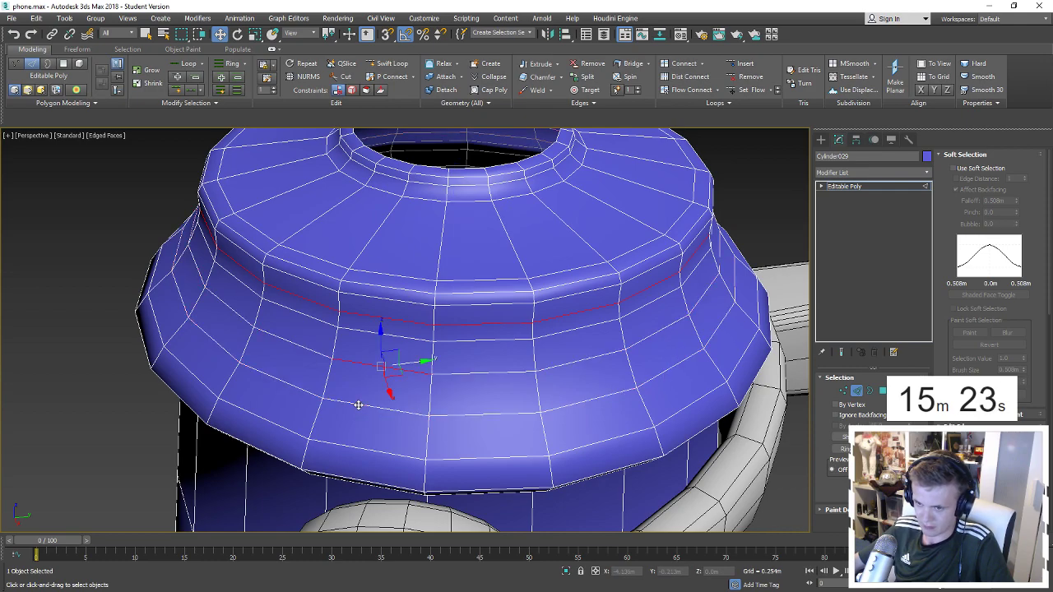
pyautogui.hotkey('ctrl', 'z')
# Hide the wireframe overlay and orbit out to a side view of both earpieces.
pyautogui.scroll(-2, 416, 401)
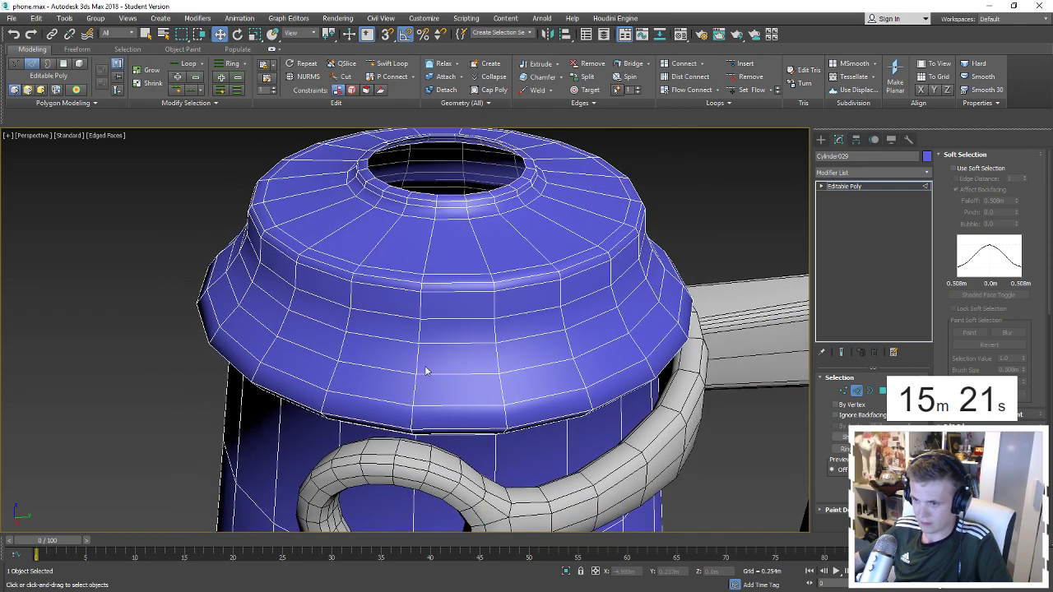
pyautogui.press('F4')
pyautogui.scroll(-5, 420, 369)
pyautogui.keyDown('alt'); pyautogui.moveTo(420, 370); pyautogui.dragTo(453, 296, button='middle'); pyautogui.keyUp('alt')
# Add a Swift Loop edge loop near the small earpiece's base.
pyautogui.scroll(-3, 453, 297)
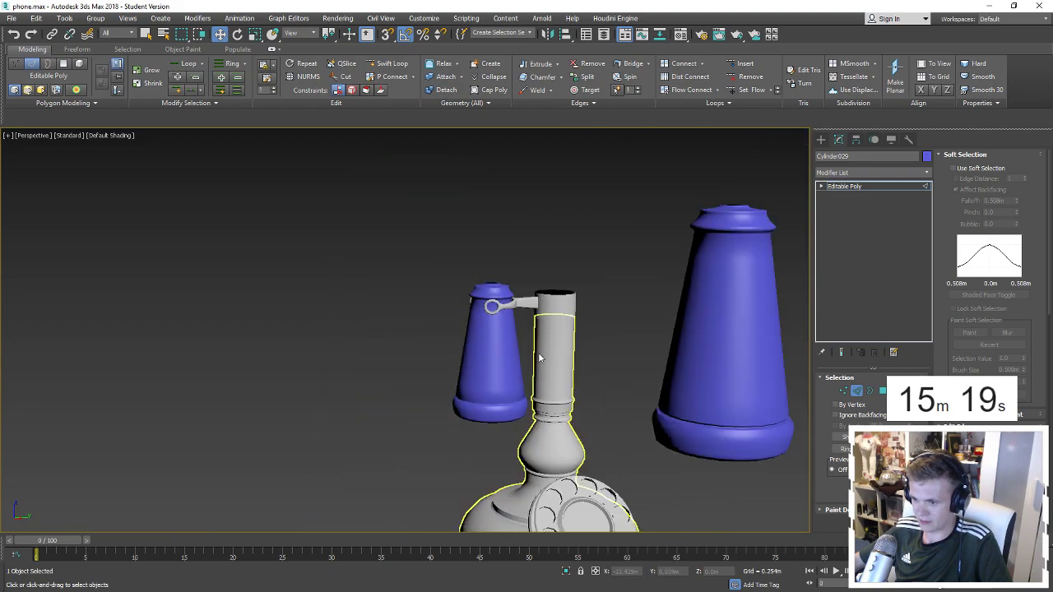
pyautogui.press('F4')
pyautogui.scroll(3, 477, 377)
pyautogui.scroll(3, 477, 378)
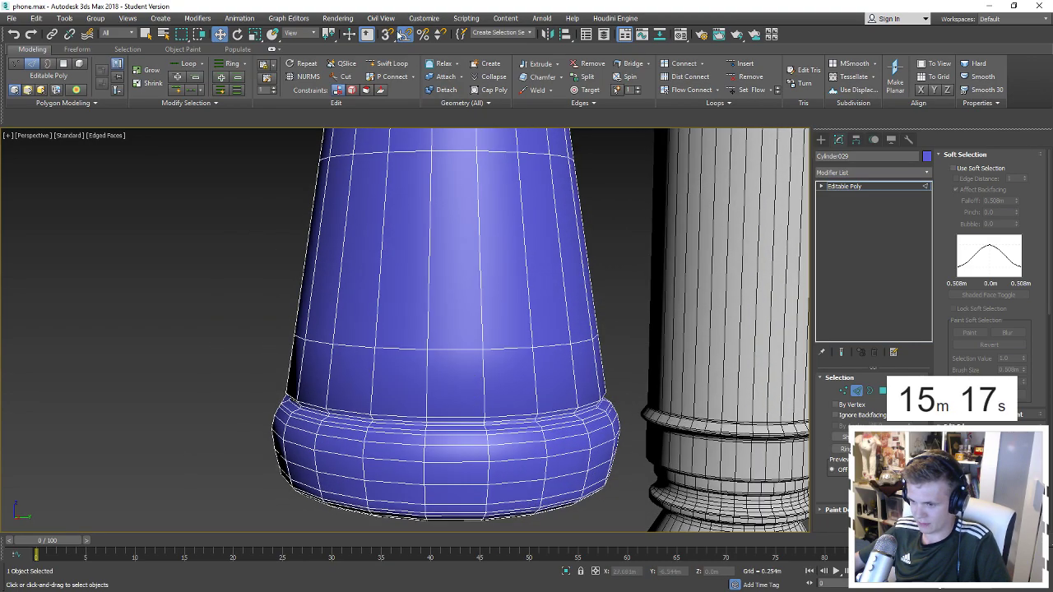
pyautogui.click(383, 68)
pyautogui.click(461, 385)
pyautogui.rightClick(125, 369)
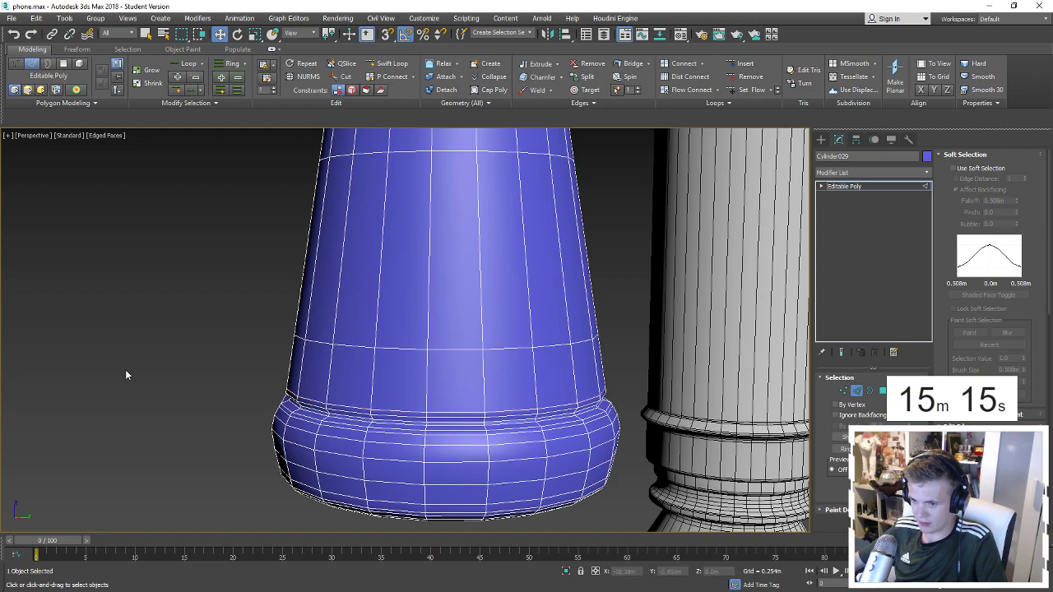
# Leave sub-object mode and set the small earpiece's object colour to black.
pyautogui.press('F4')
pyautogui.scroll(-5, 587, 396)
pyautogui.click(855, 393)
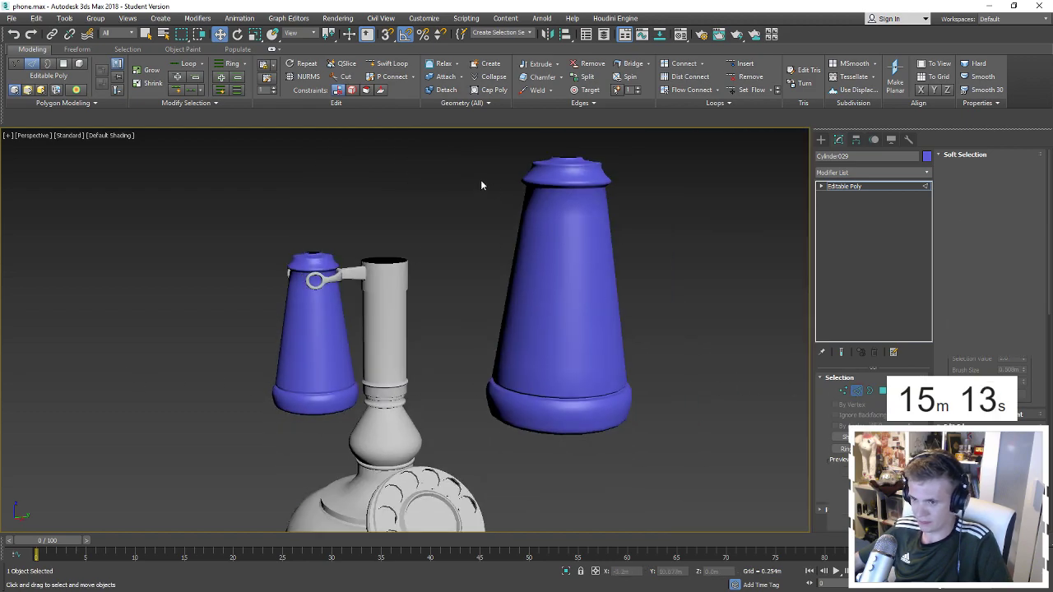
pyautogui.click(927, 155)
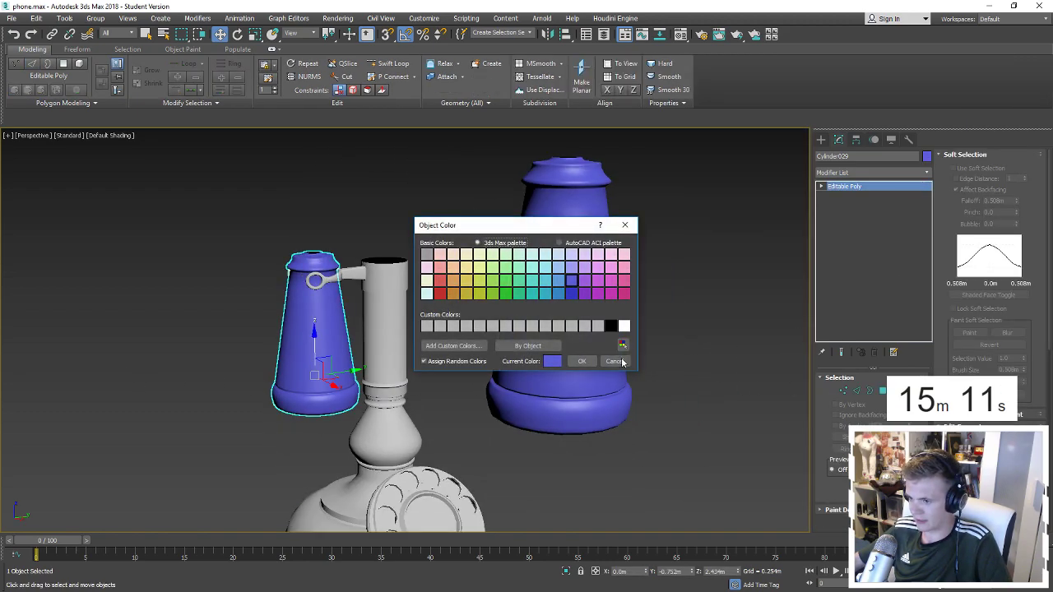
pyautogui.click(580, 363)
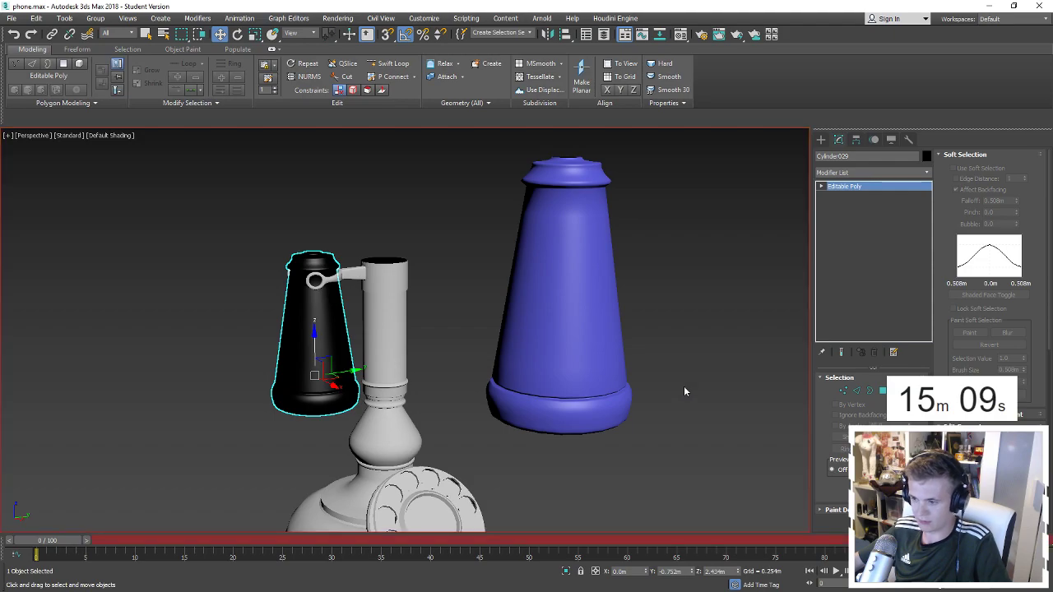
# Close the Material Editor, then select, frame and enter Edge mode on the small earpiece cup.
pyautogui.press('m')
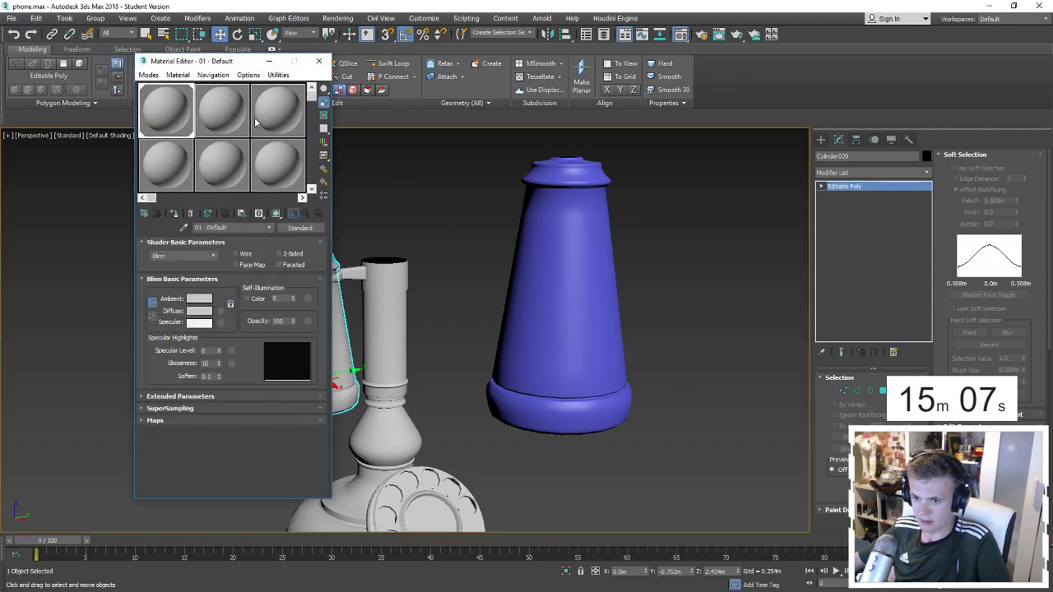
pyautogui.click(327, 67)
pyautogui.click(473, 195)
pyautogui.keyDown('alt'); pyautogui.moveTo(473, 195); pyautogui.dragTo(432, 319, button='middle'); pyautogui.keyUp('alt')
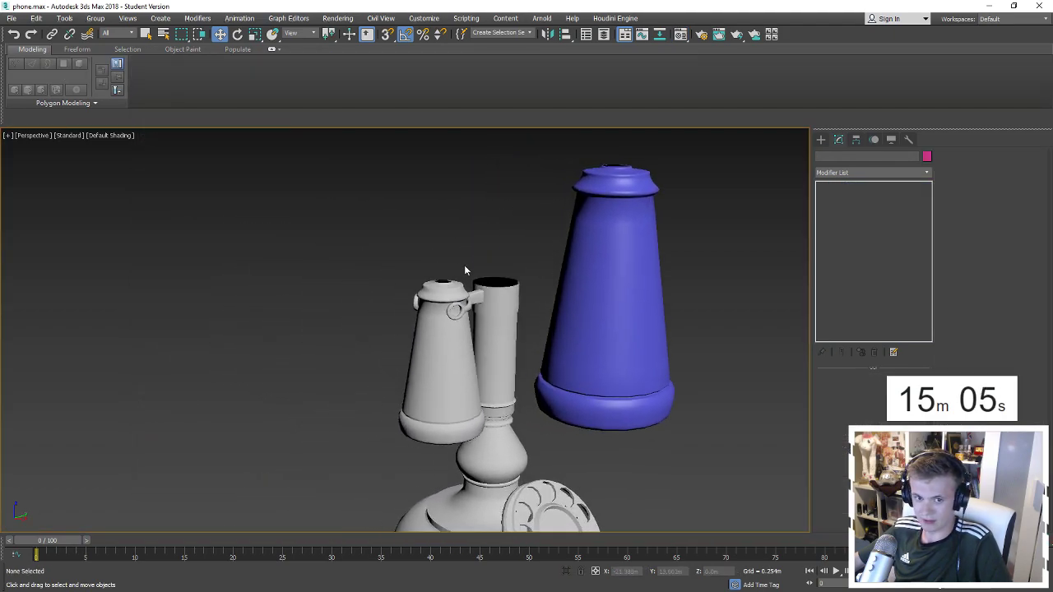
pyautogui.click(433, 320)
pyautogui.press('z')
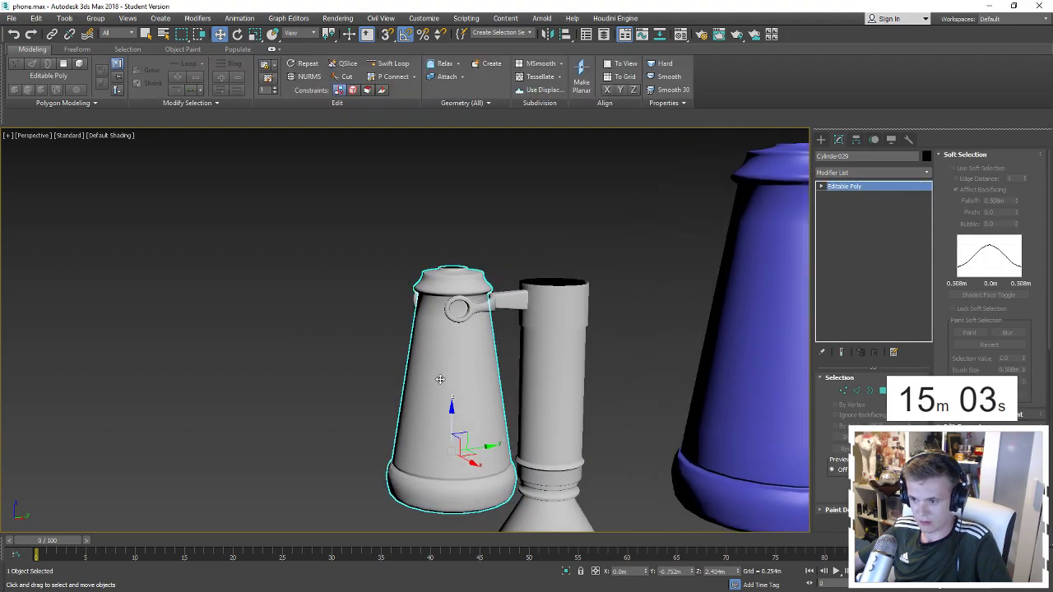
pyautogui.press('F4')
pyautogui.press('2')
# Move the cup's middle and upper edge loops to narrow the body and flare the base.
pyautogui.doubleClick(448, 381)
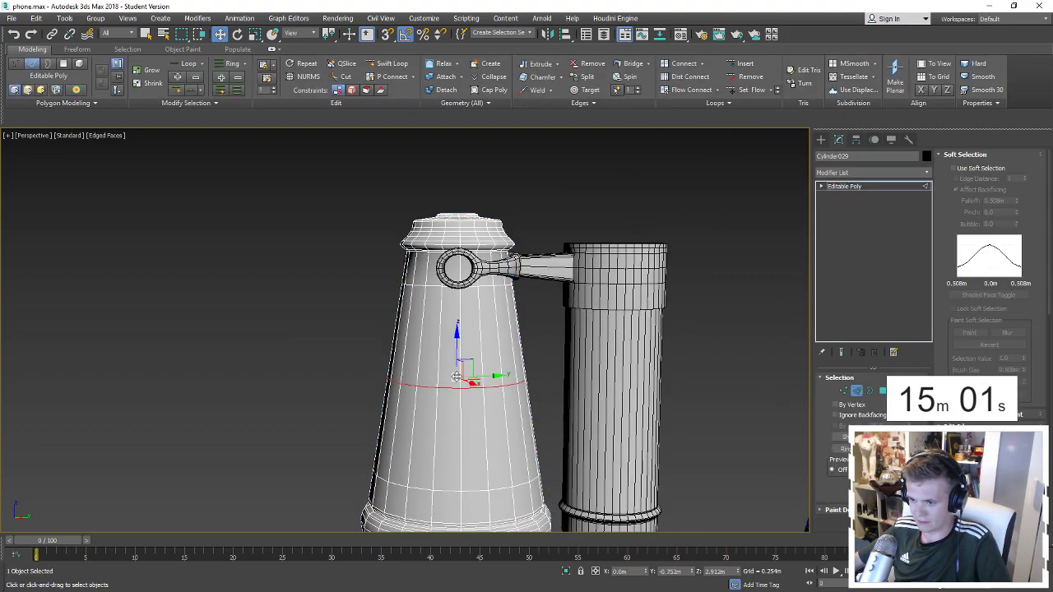
pyautogui.moveTo(455, 376); pyautogui.dragTo(456, 403)
pyautogui.doubleClick(432, 285)
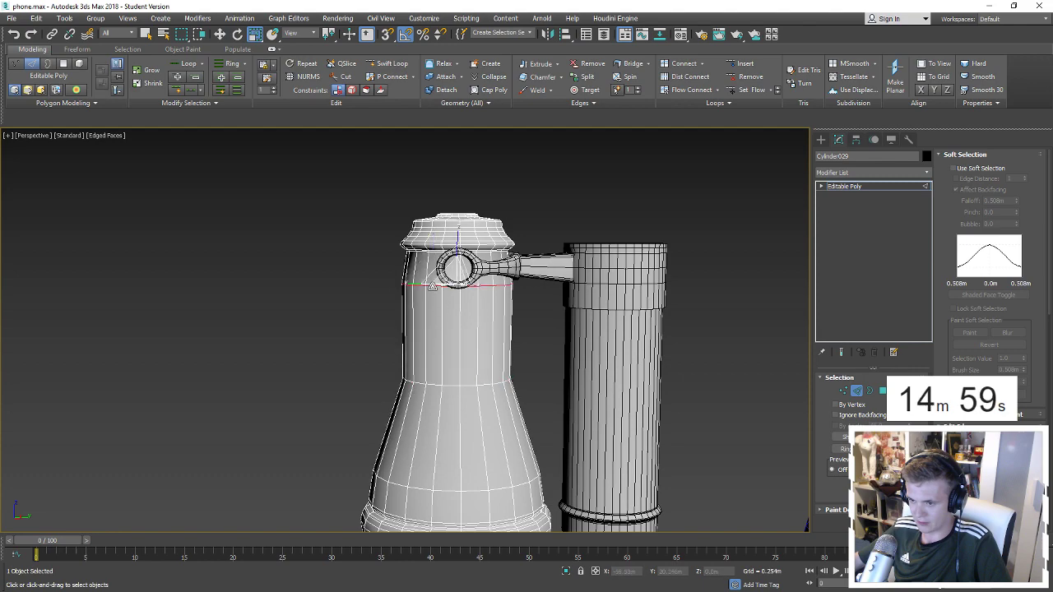
pyautogui.moveTo(455, 276); pyautogui.dragTo(465, 294)
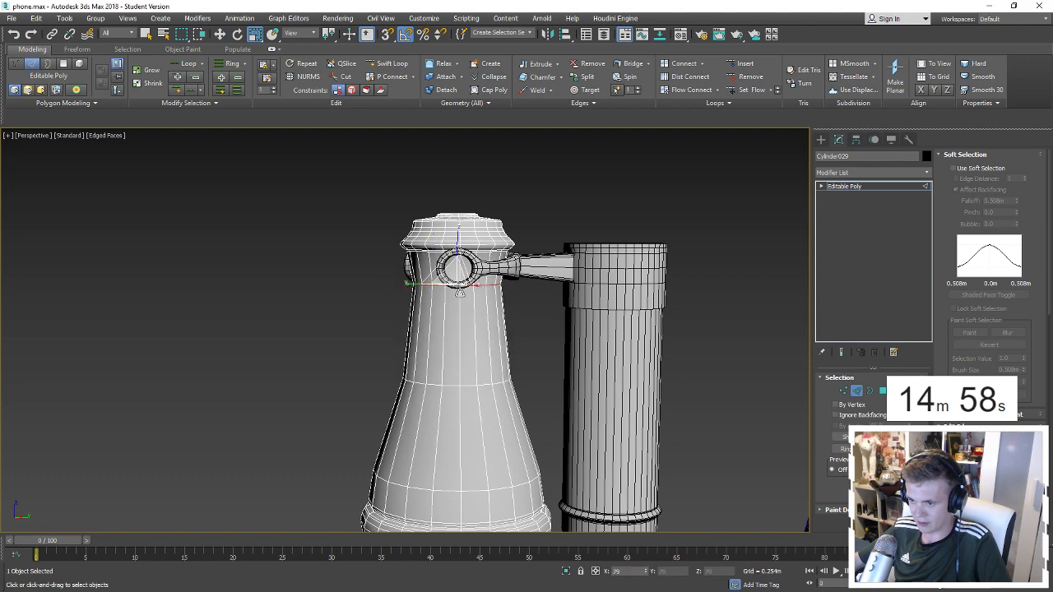
pyautogui.click(448, 479)
pyautogui.doubleClick(450, 481)
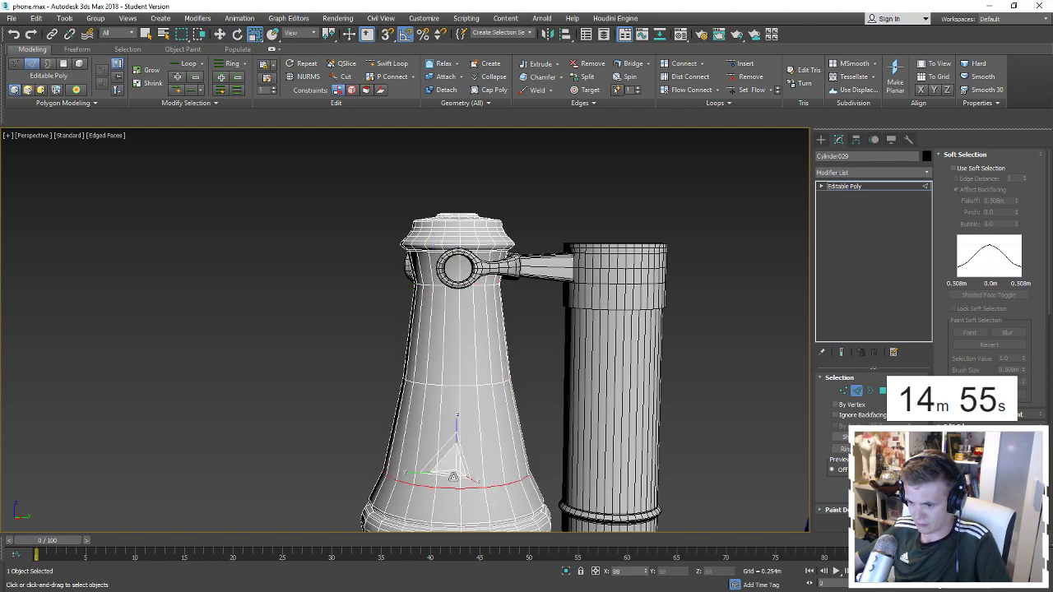
# View the cup beside the other earpiece, then clear the edge selection.
pyautogui.press('F4')
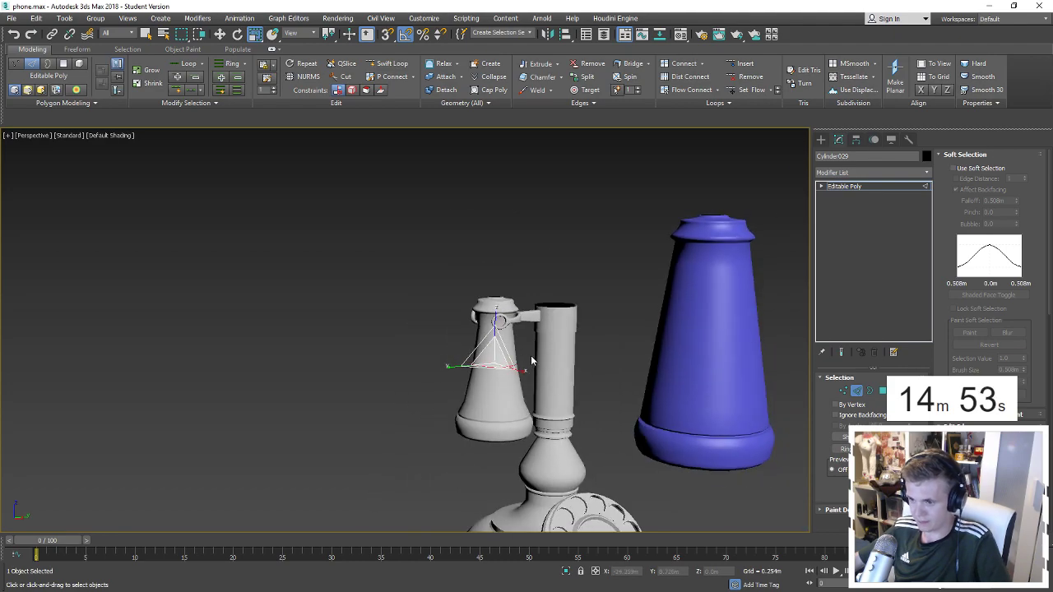
pyautogui.keyDown('alt'); pyautogui.moveTo(521, 357); pyautogui.dragTo(431, 287, button='middle'); pyautogui.keyUp('alt')
pyautogui.scroll(4, 431, 288)
pyautogui.scroll(-3, 450, 286)
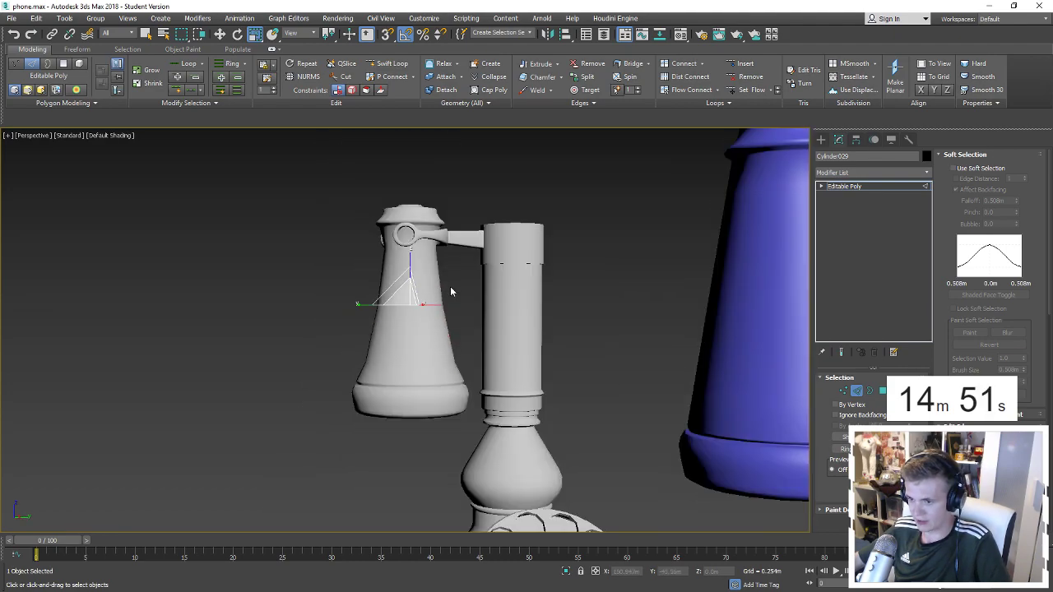
pyautogui.scroll(2, 448, 286)
pyautogui.scroll(-1, 454, 290)
pyautogui.click(454, 290)
pyautogui.press('F4')
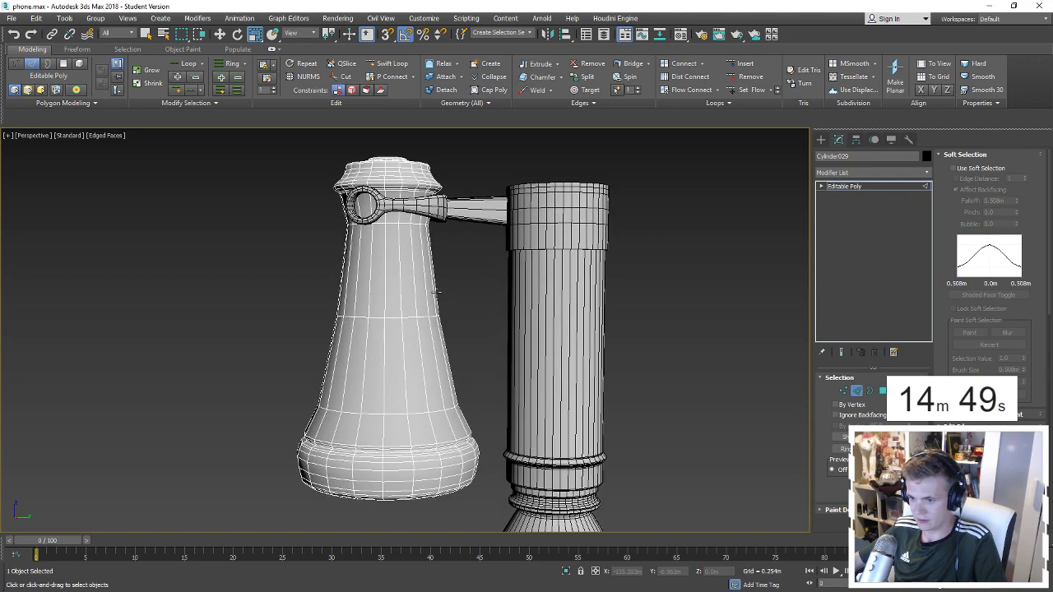
# Chamfer the cup's mid-body edge loop to 0.514m.
pyautogui.click(411, 315)
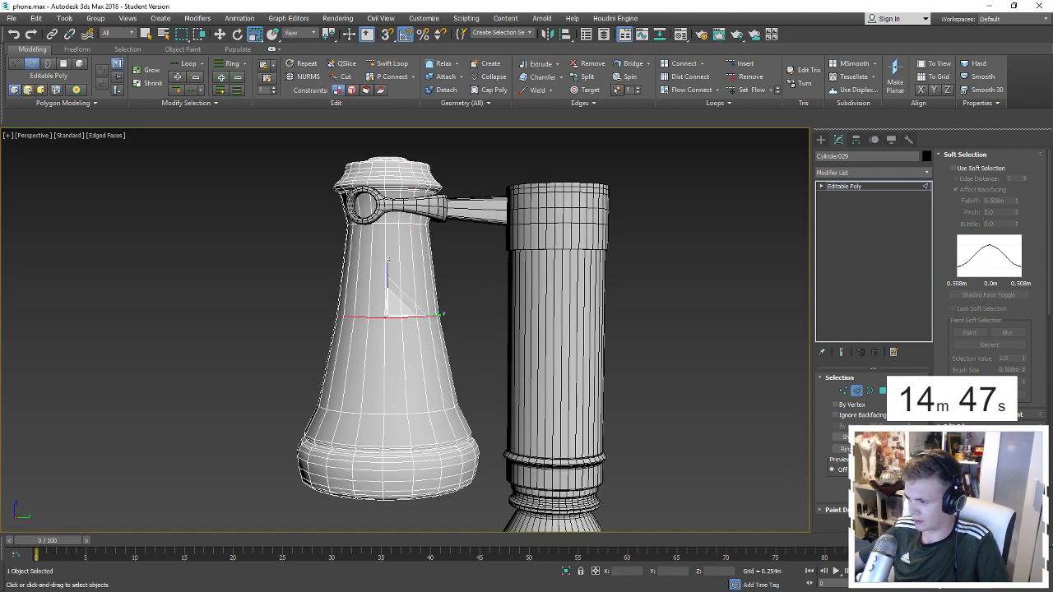
pyautogui.hotkey('ctrl', 'shift', 'c')
pyautogui.moveTo(411, 352); pyautogui.dragTo(411, 313)
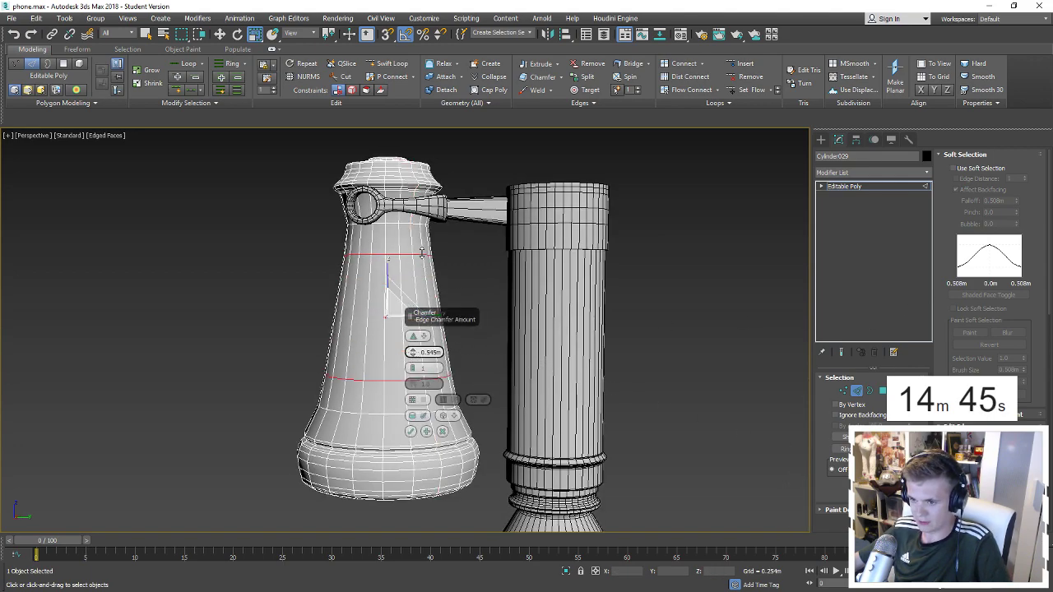
pyautogui.click(411, 431)
pyautogui.press('F4')
pyautogui.scroll(-5, 487, 320)
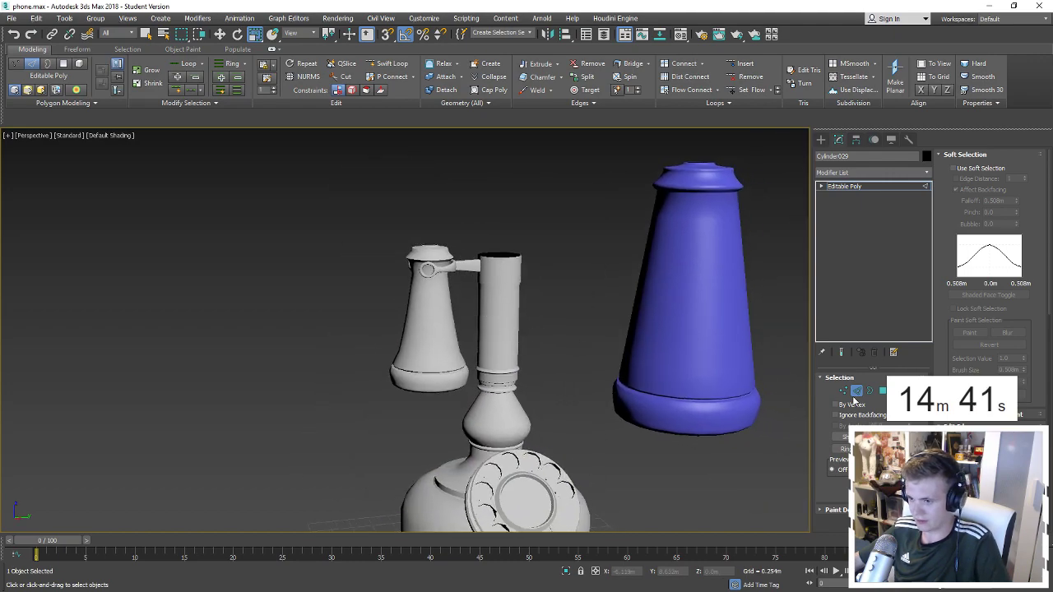
# Remove the edge loops around the earpiece's lower band with Ctrl+Backspace.
pyautogui.press('2')
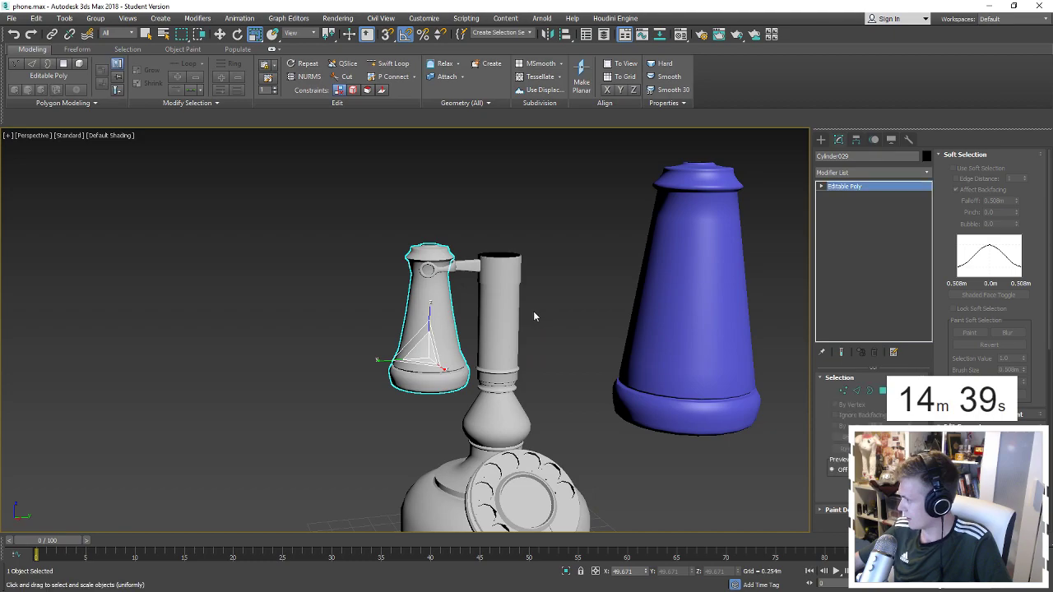
pyautogui.scroll(2, 435, 403)
pyautogui.press('F4')
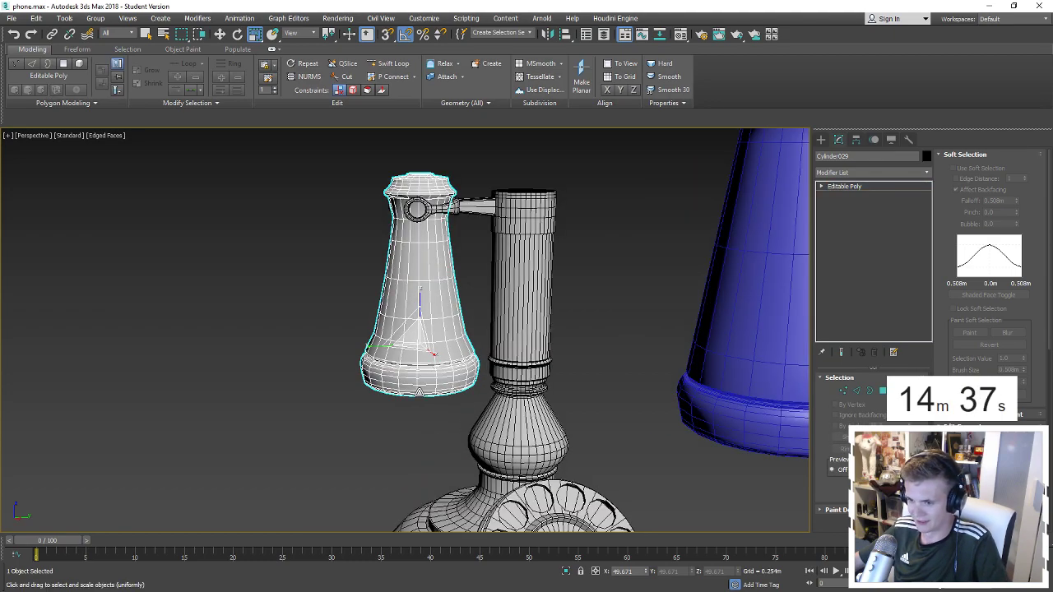
pyautogui.scroll(4, 426, 382)
pyautogui.scroll(2, 427, 381)
pyautogui.press('2')
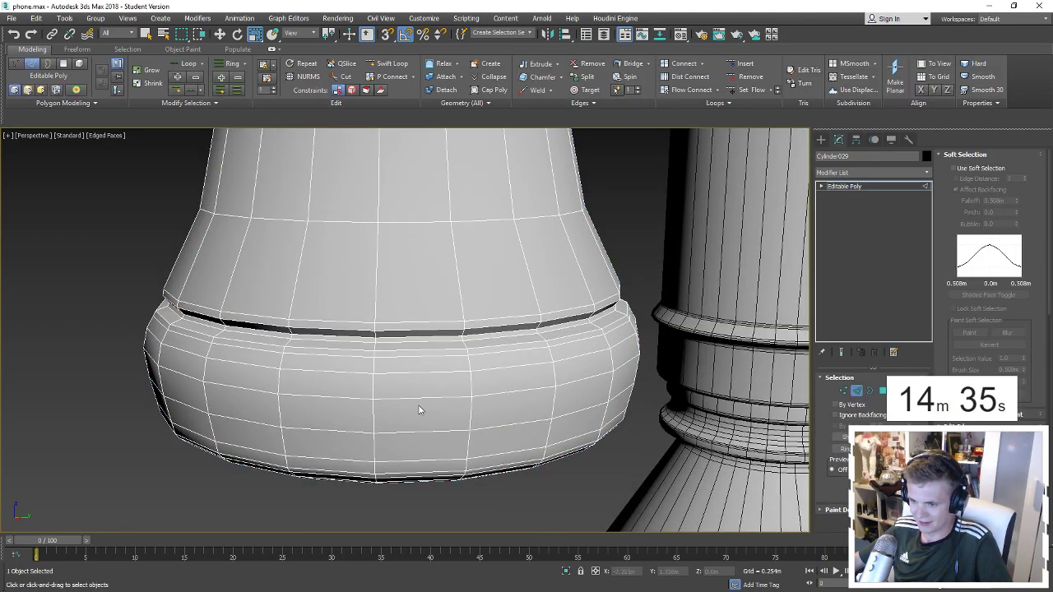
pyautogui.doubleClick(414, 399)
pyautogui.hotkey('ctrl', 'BackSpace')
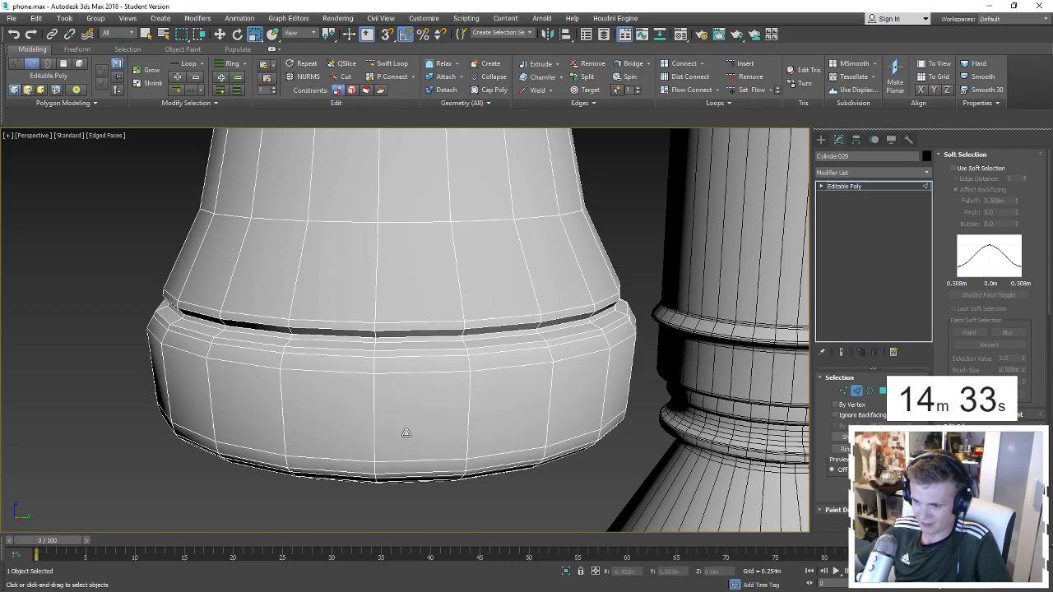
# Save the phone file and clear the selection.
pyautogui.scroll(-5, 420, 442)
pyautogui.hotkey('ctrl', 's')
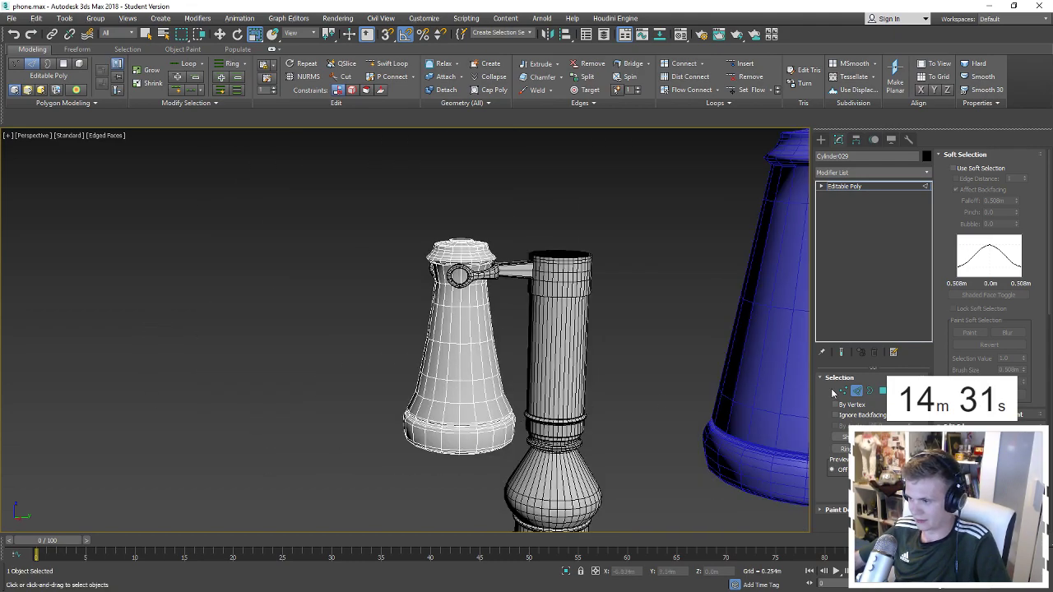
pyautogui.press('2')
pyautogui.click(682, 301)
# Select the edge loop just under the earpiece's cap rim.
pyautogui.scroll(5, 567, 320)
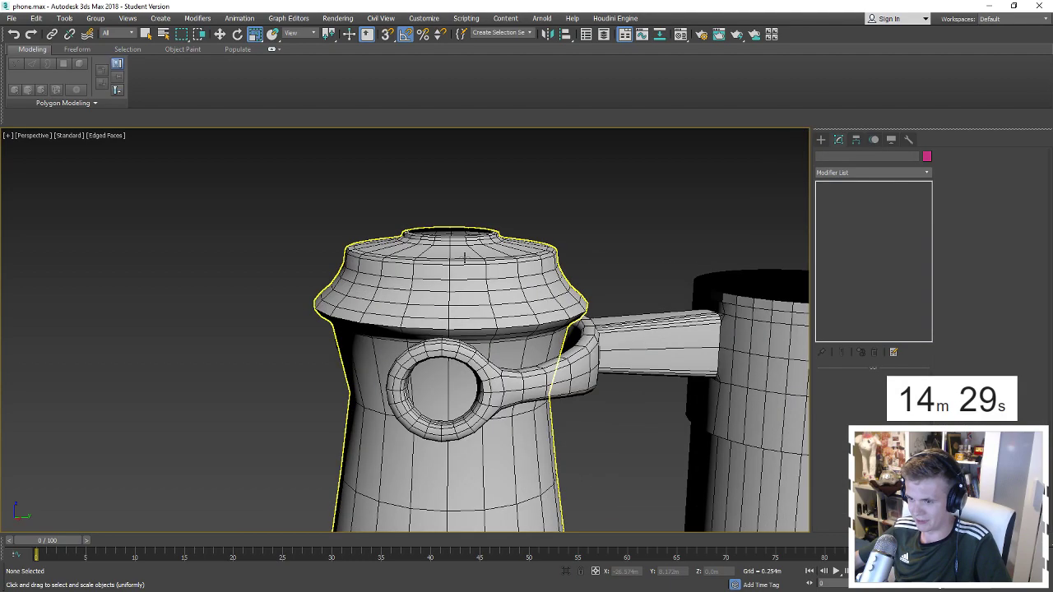
pyautogui.press('F4')
pyautogui.scroll(-5, 572, 309)
pyautogui.press('F4')
pyautogui.scroll(5, 666, 329)
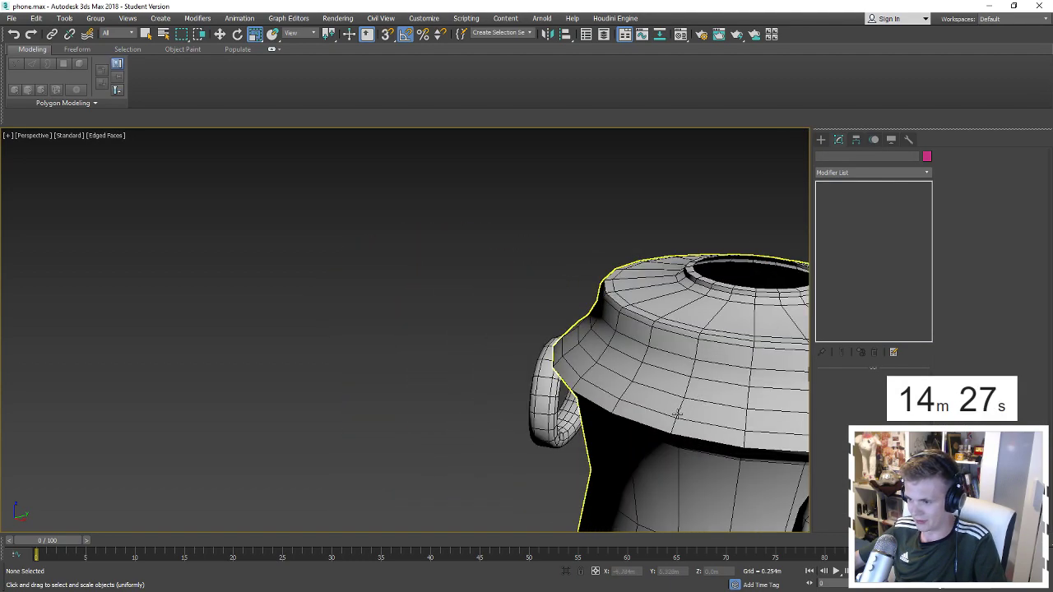
pyautogui.click(686, 405)
pyautogui.press('2')
pyautogui.keyDown('alt'); pyautogui.moveTo(685, 404); pyautogui.dragTo(678, 338, button='middle'); pyautogui.keyUp('alt')
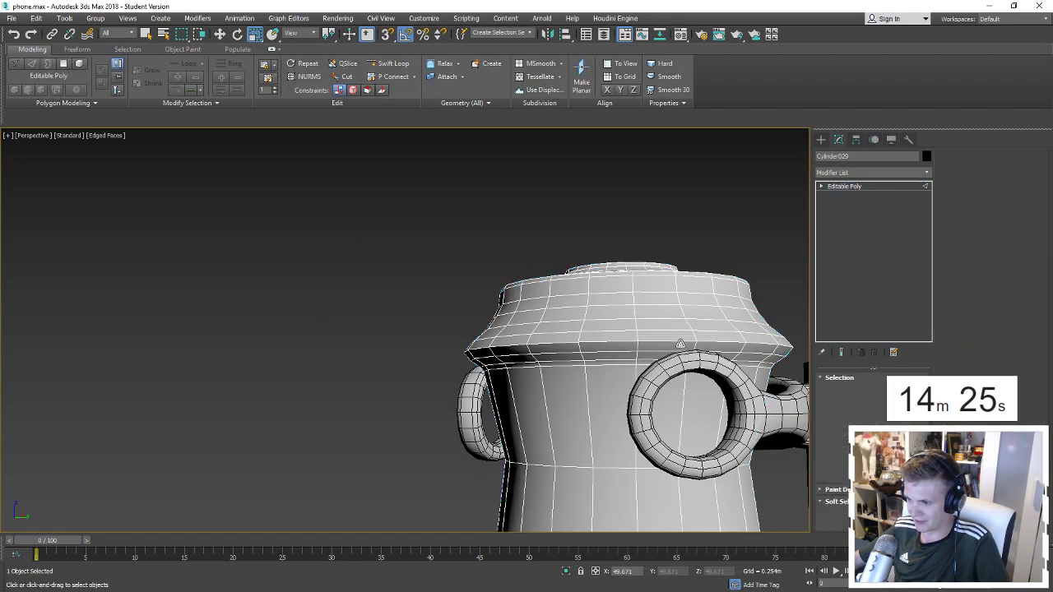
pyautogui.doubleClick(677, 338)
# Chamfer that loop to 0.023m, confirm it, and hide the wireframe.
pyautogui.scroll(3, 678, 338)
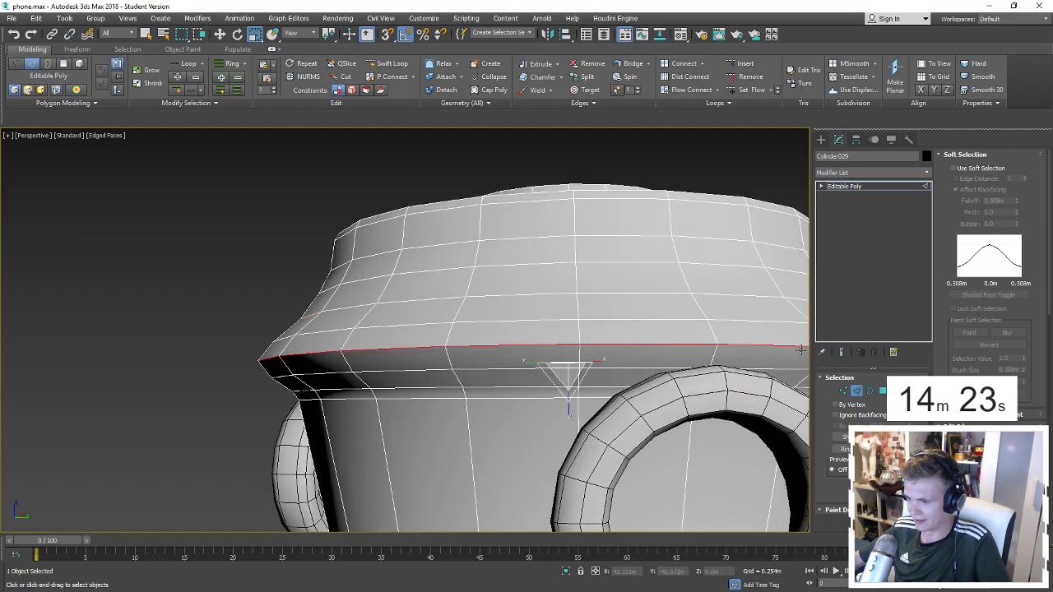
pyautogui.hotkey('ctrl', 'shift', 'c')
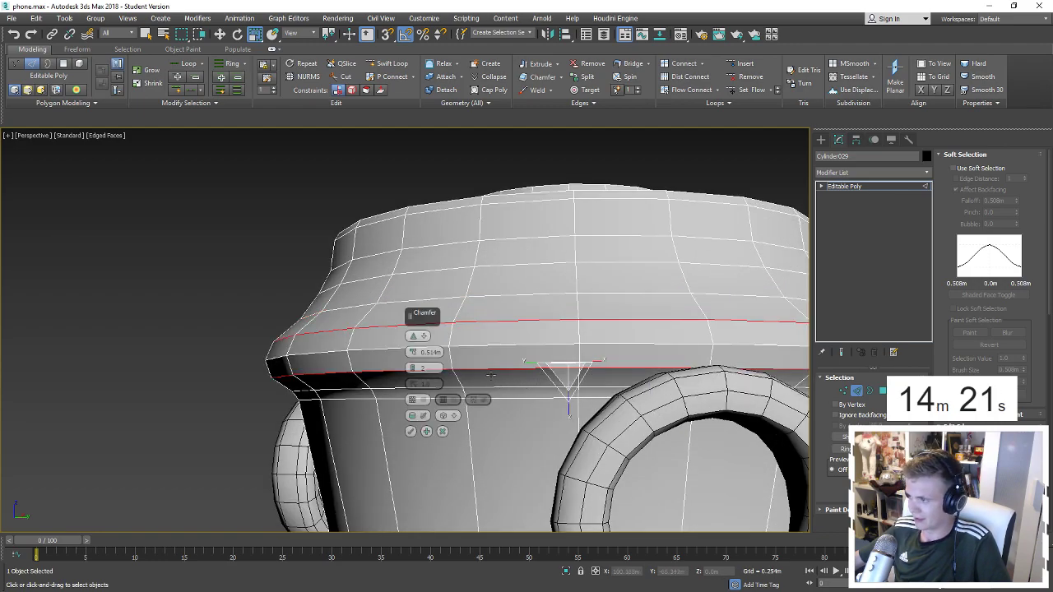
pyautogui.moveTo(404, 421); pyautogui.dragTo(390, 446)
pyautogui.click(409, 430)
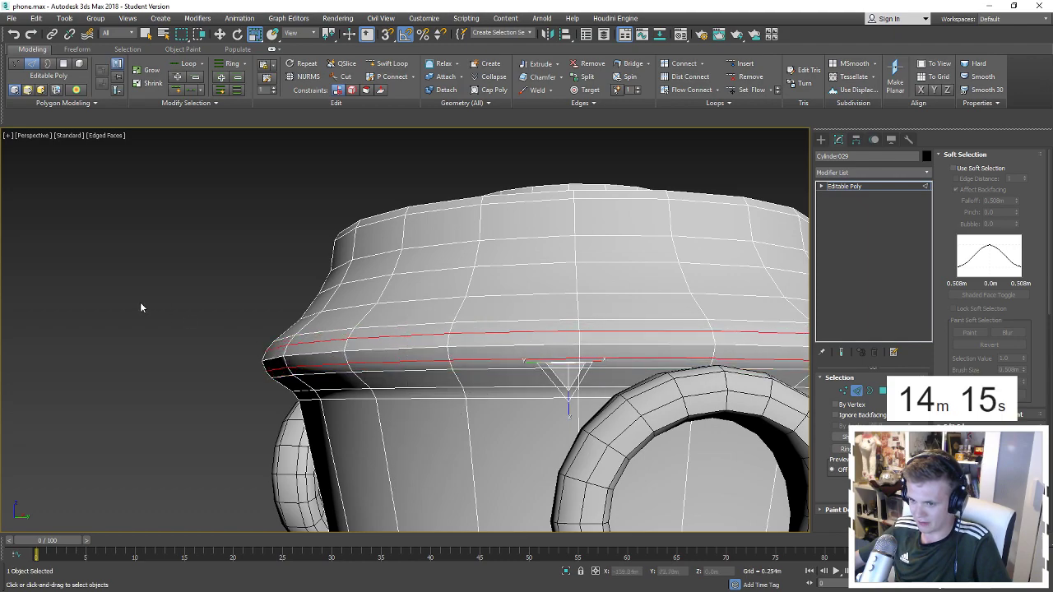
pyautogui.click(198, 305)
pyautogui.press('F4')
pyautogui.scroll(-5, 198, 305)
pyautogui.scroll(5, 323, 335)
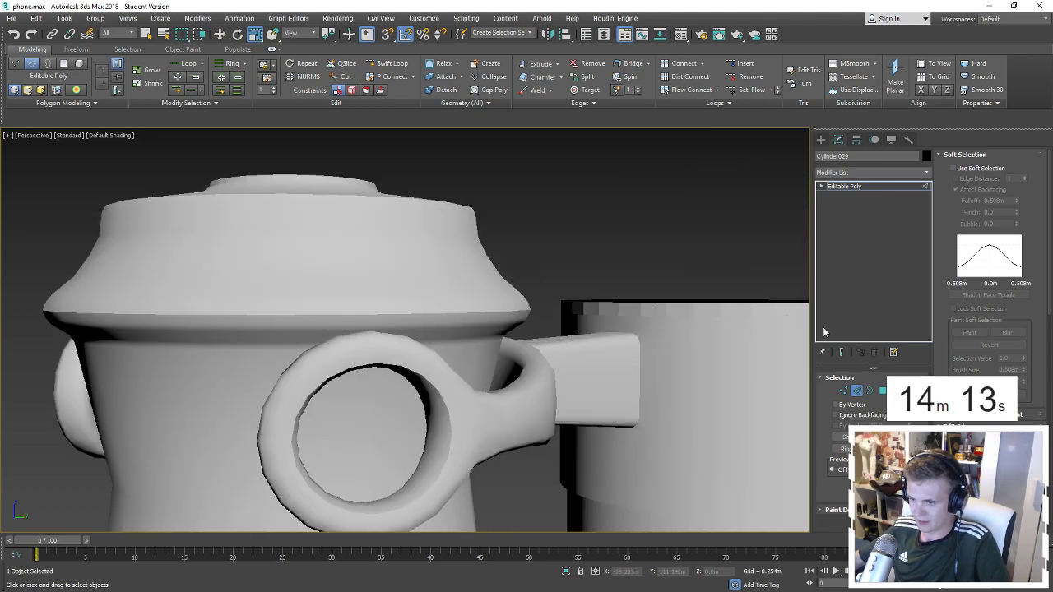
pyautogui.click(881, 392)
pyautogui.hotkey('ctrl', 'a')
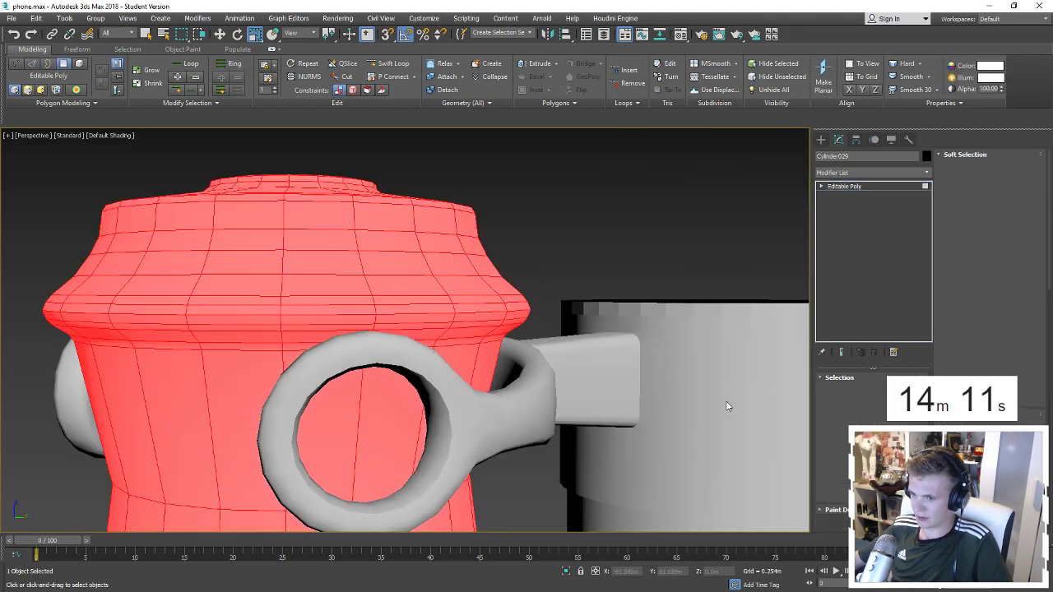
pyautogui.scroll(-10, 987, 288)
pyautogui.scroll(-5, 987, 263)
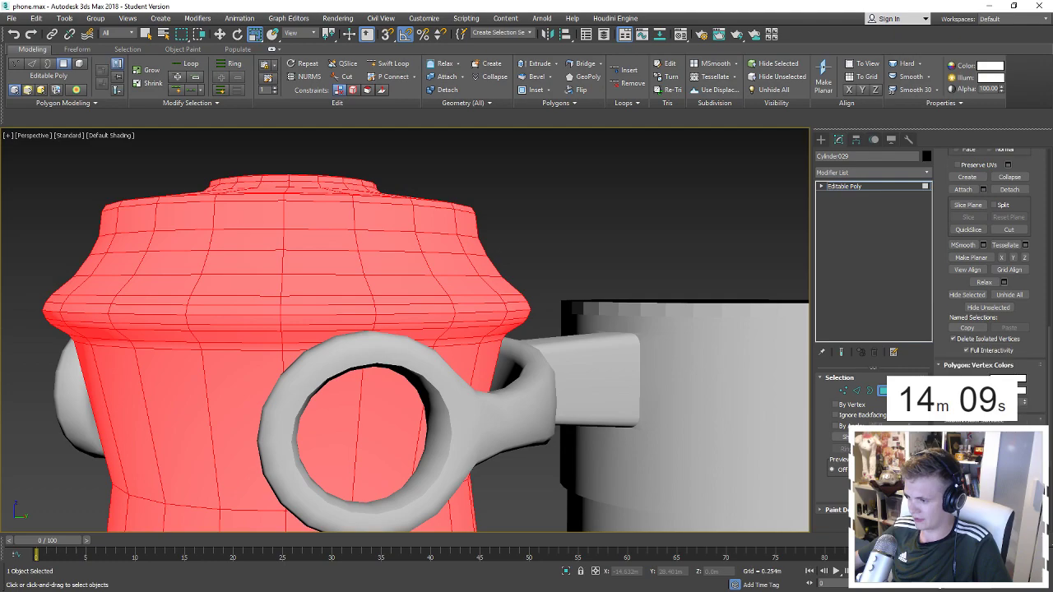
pyautogui.scroll(5, 973, 301)
pyautogui.scroll(3, 973, 301)
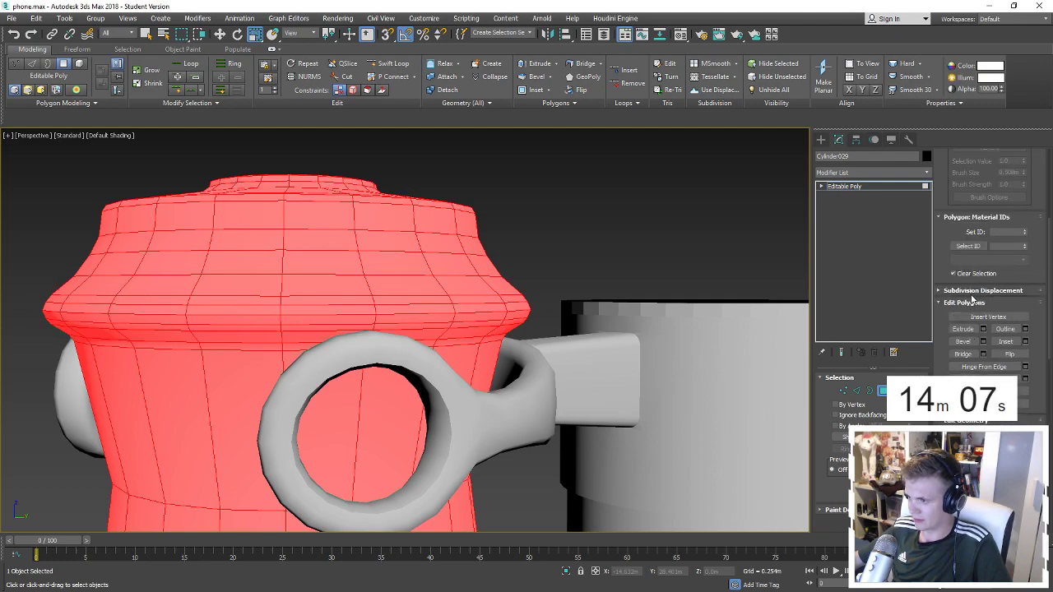
pyautogui.scroll(2, 973, 247)
pyautogui.scroll(1, 971, 206)
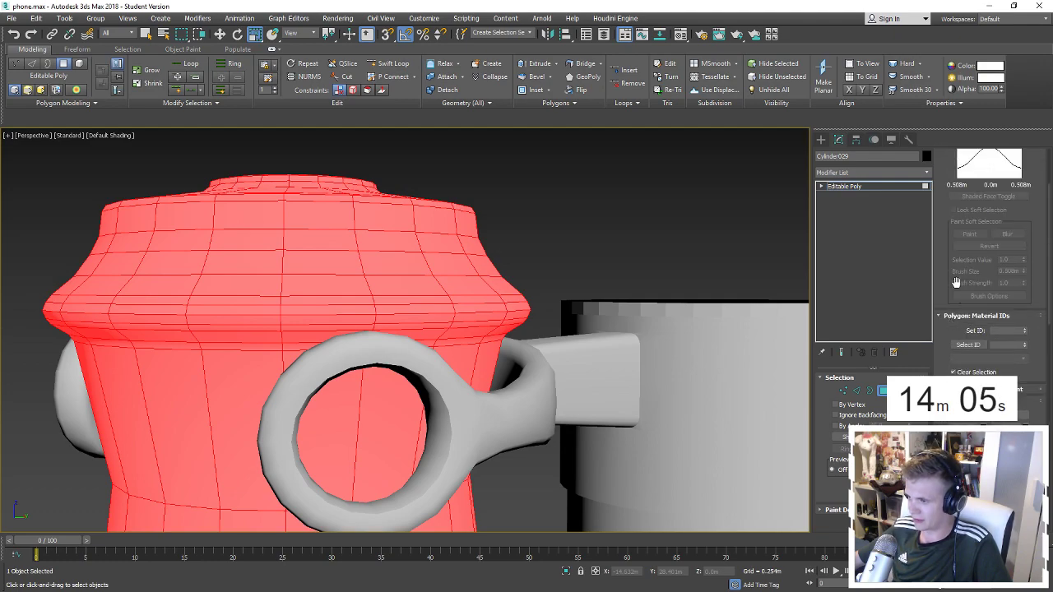
pyautogui.scroll(2, 967, 181)
pyautogui.scroll(1, 964, 158)
pyautogui.scroll(-3, 965, 189)
pyautogui.scroll(-3, 965, 247)
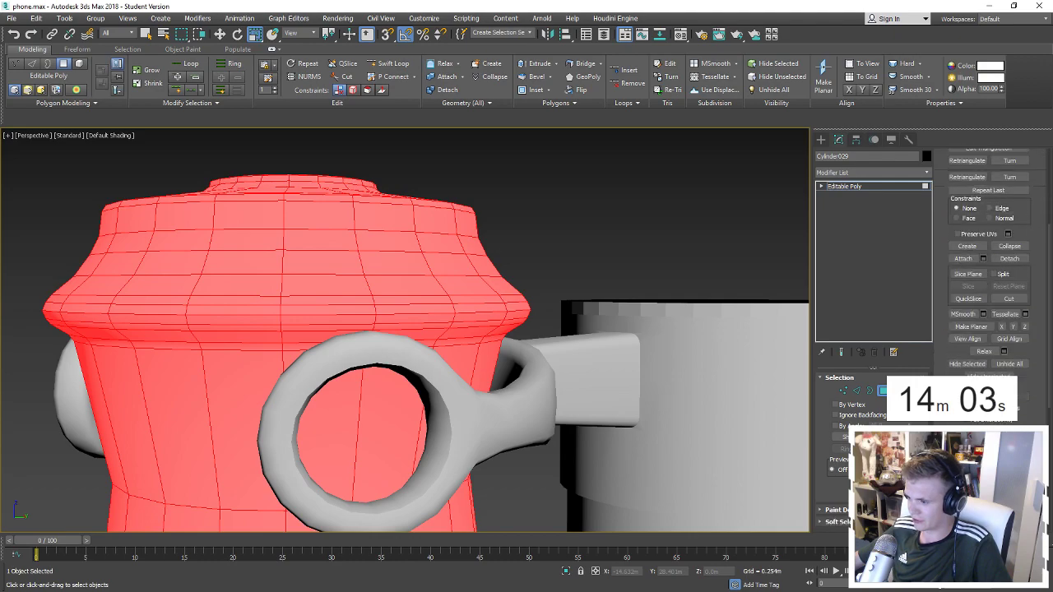
pyautogui.scroll(-3, 966, 305)
pyautogui.scroll(-3, 967, 362)
pyautogui.scroll(4, 972, 293)
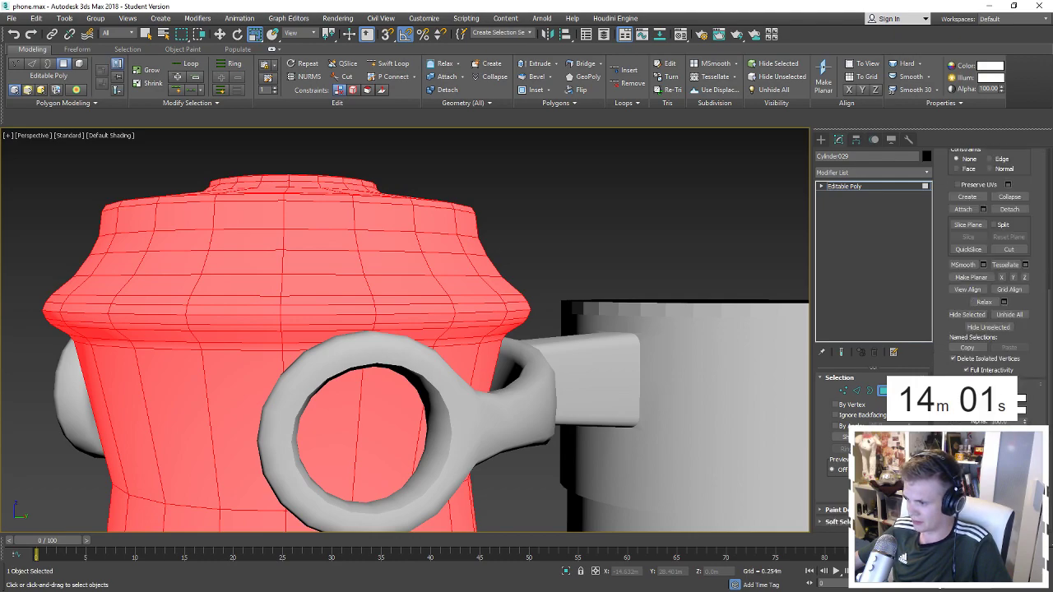
pyautogui.scroll(-3, 523, 240)
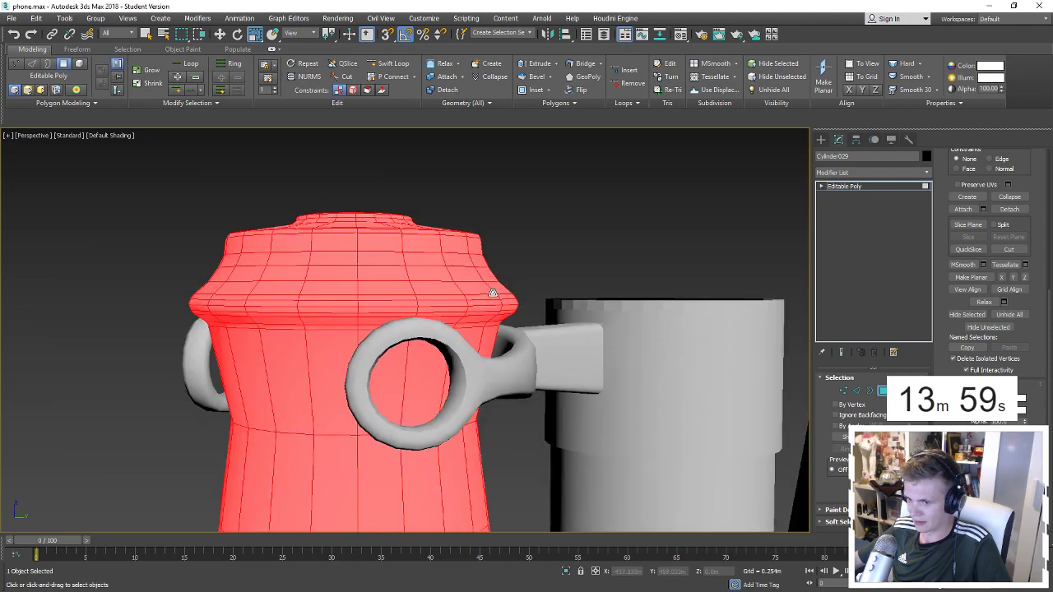
pyautogui.scroll(-3, 522, 239)
pyautogui.moveTo(520, 250)
pyautogui.mouseDown(button='middle')
pyautogui.moveTo(520, 217)
pyautogui.moveTo(659, 384)
pyautogui.mouseUp(button='middle')
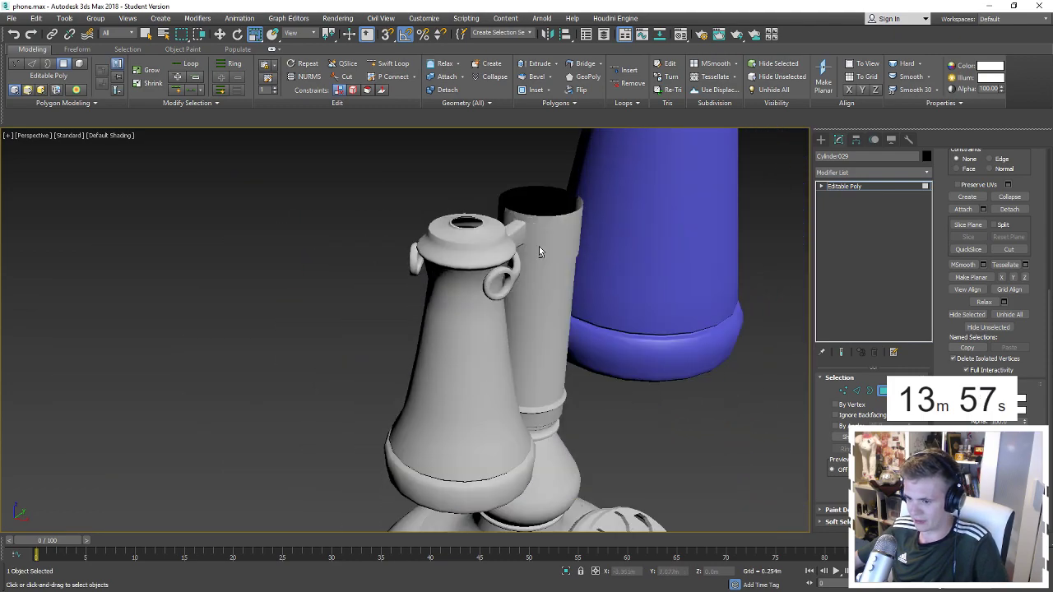
pyautogui.press('r')
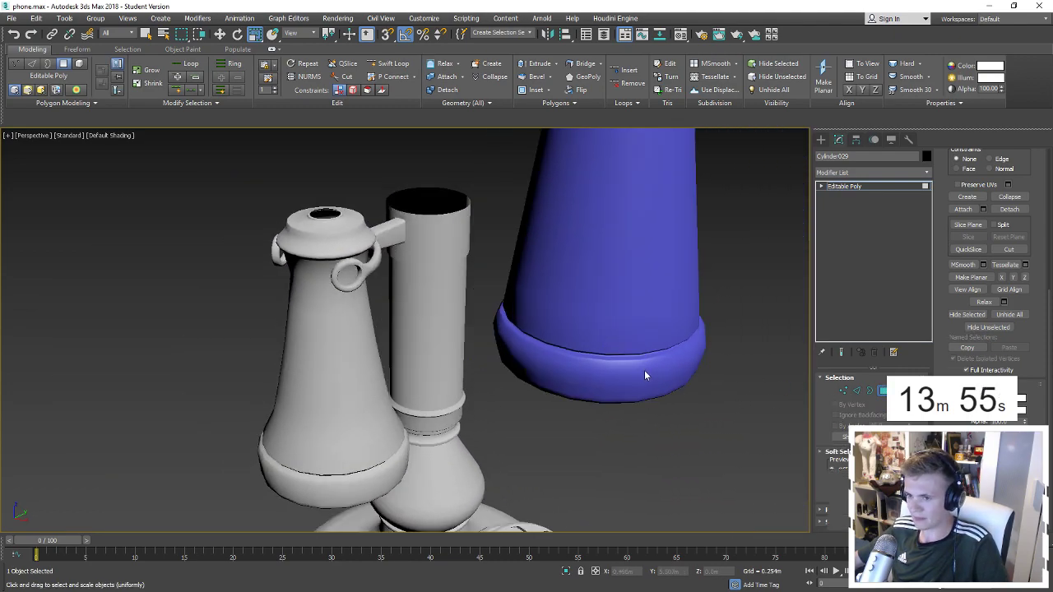
pyautogui.click(337, 378)
pyautogui.scroll(2, 411, 280)
pyautogui.scroll(2, 434, 266)
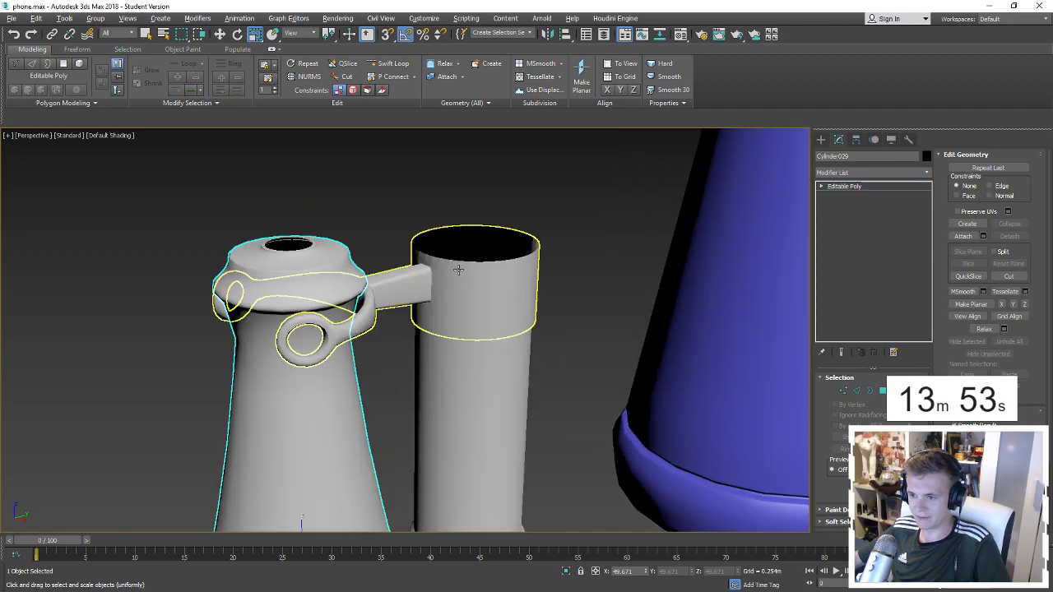
# Scale the mouthpiece cylinder's top rim edge loop out to 115%.
pyautogui.click(434, 266)
pyautogui.scroll(2, 444, 271)
pyautogui.scroll(2, 460, 276)
pyautogui.doubleClick(465, 278)
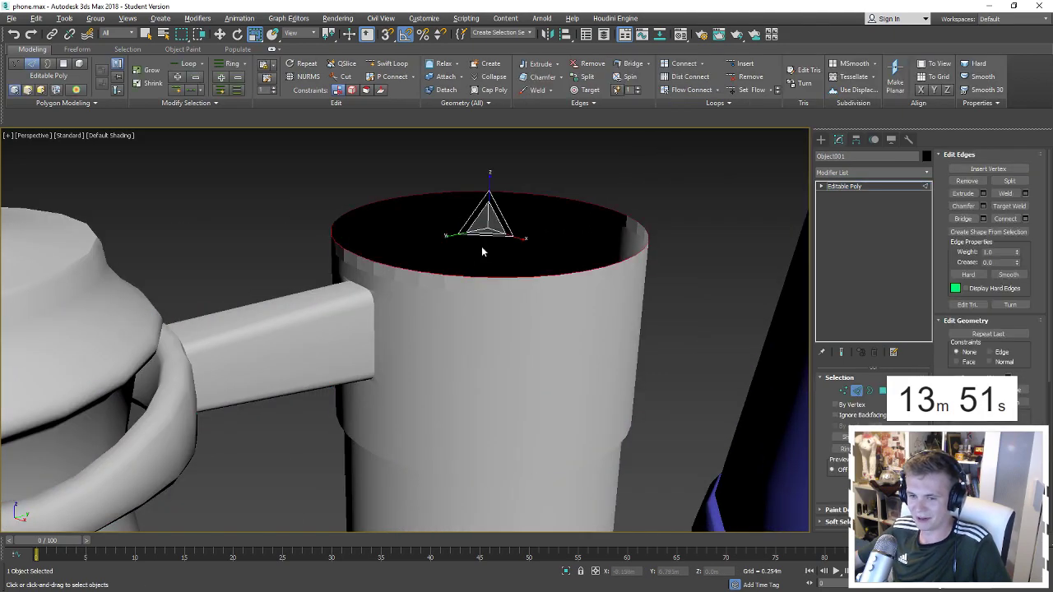
pyautogui.moveTo(492, 225); pyautogui.dragTo(490, 217)
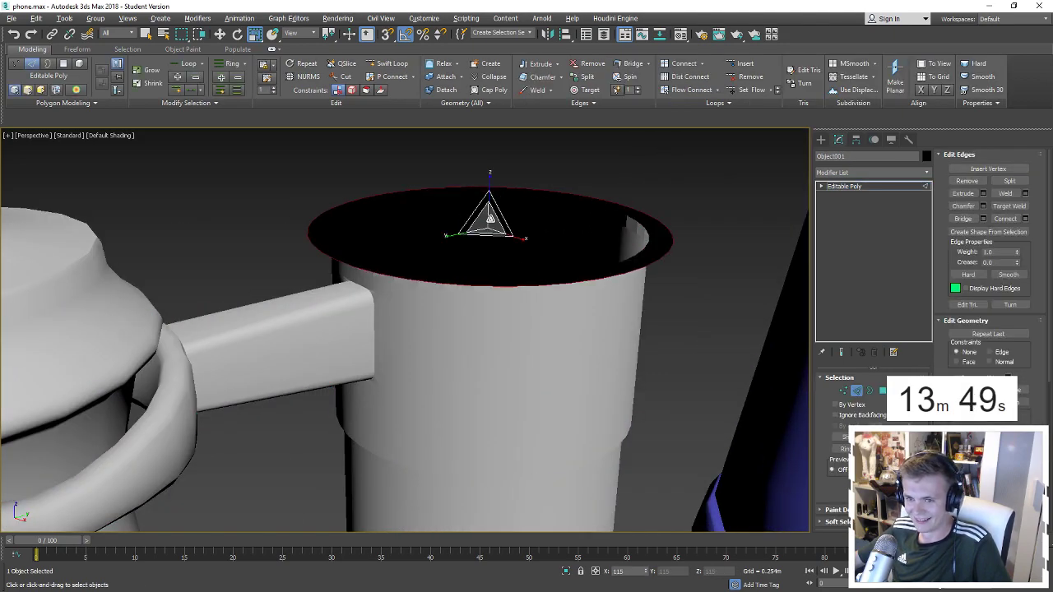
pyautogui.keyDown('alt'); pyautogui.moveTo(491, 218); pyautogui.dragTo(453, 287, button='middle'); pyautogui.keyUp('alt')
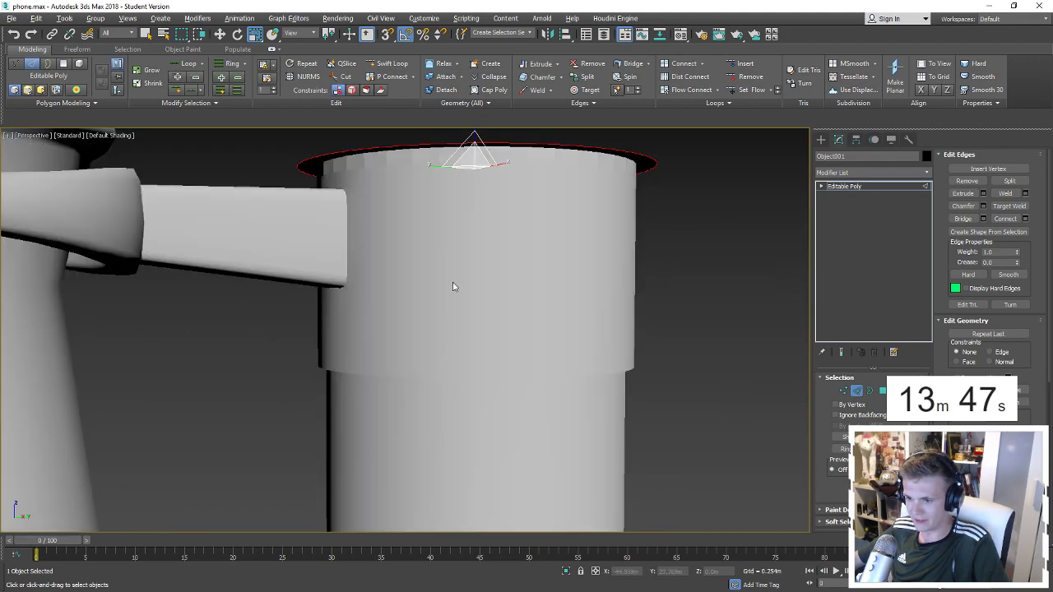
# Add a Swift Loop edge loop at the bottom of the upper band.
pyautogui.click(398, 65)
pyautogui.click(373, 360)
pyautogui.press('w')
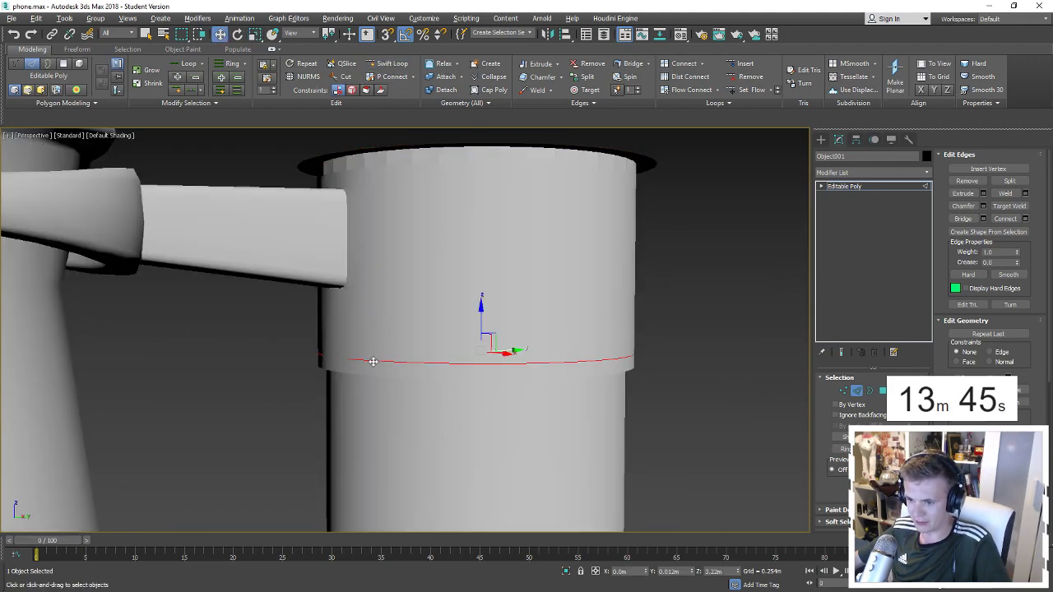
pyautogui.press('F4')
# Face the handle ring in vertex mode and activate the Cut tool.
pyautogui.keyDown('alt'); pyautogui.moveTo(332, 359); pyautogui.dragTo(345, 304, button='middle'); pyautogui.keyUp('alt')
pyautogui.press('1')
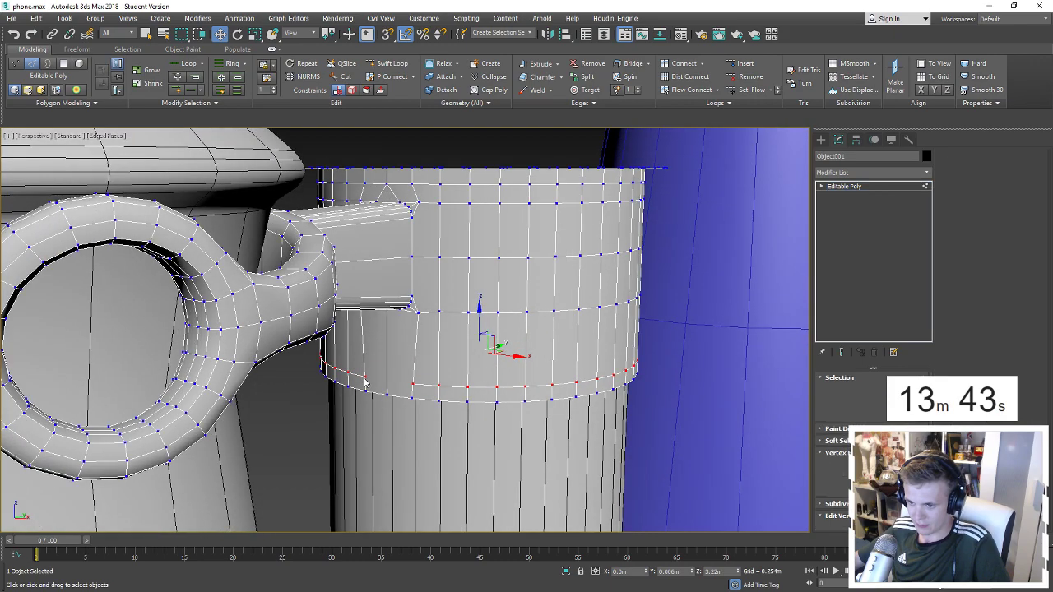
pyautogui.rightClick(345, 304)
pyautogui.click(348, 278)
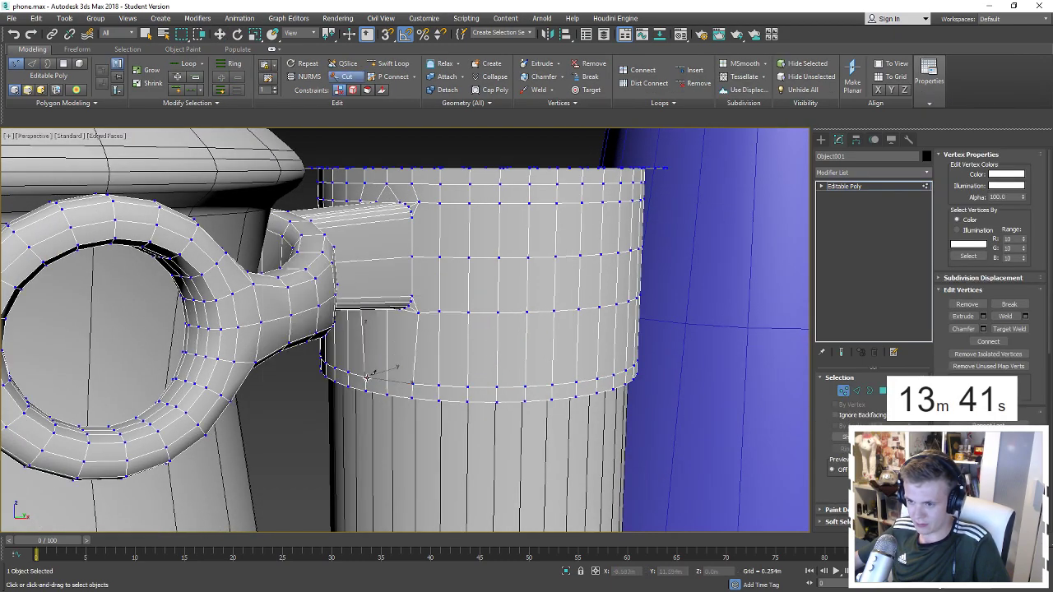
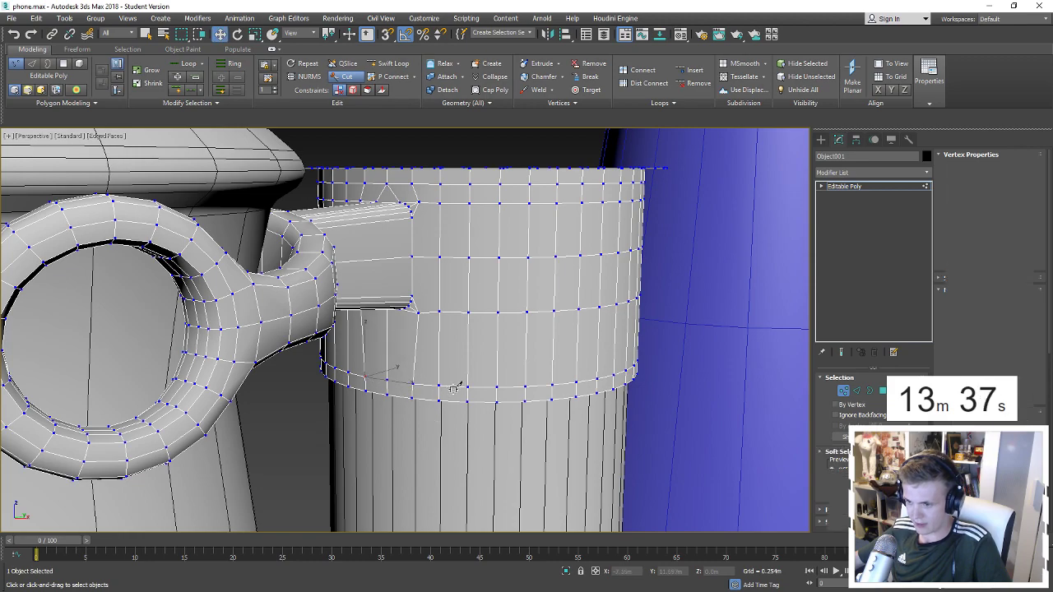
# Extrude the cup's lower edge loop into a thin, narrow flange.
pyautogui.press('2')
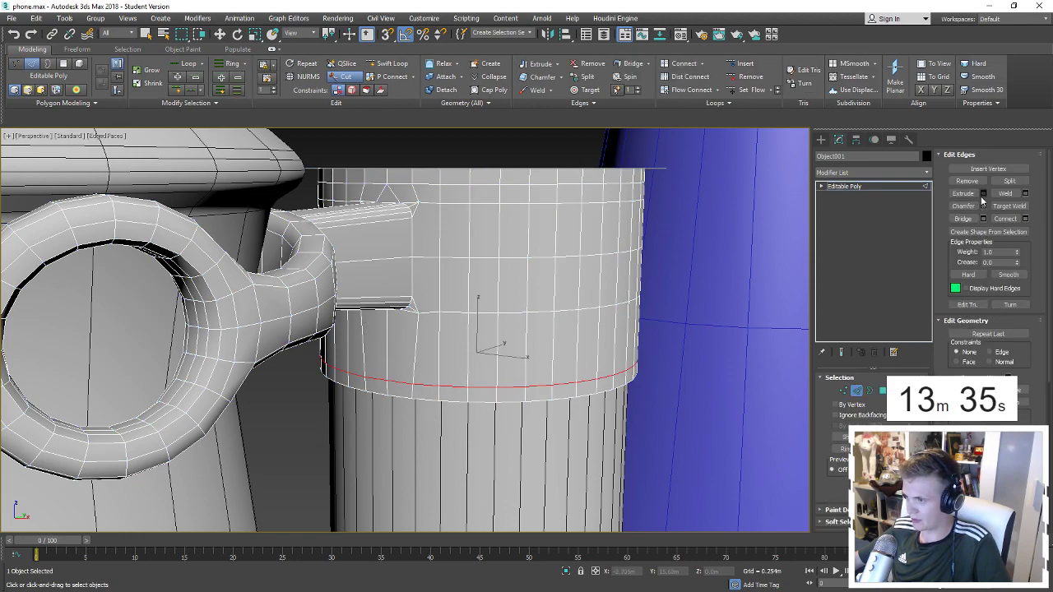
pyautogui.click(983, 194)
pyautogui.moveTo(414, 341)
pyautogui.mouseDown()
pyautogui.moveTo(413, 362)
pyautogui.moveTo(411, 352)
pyautogui.mouseUp()
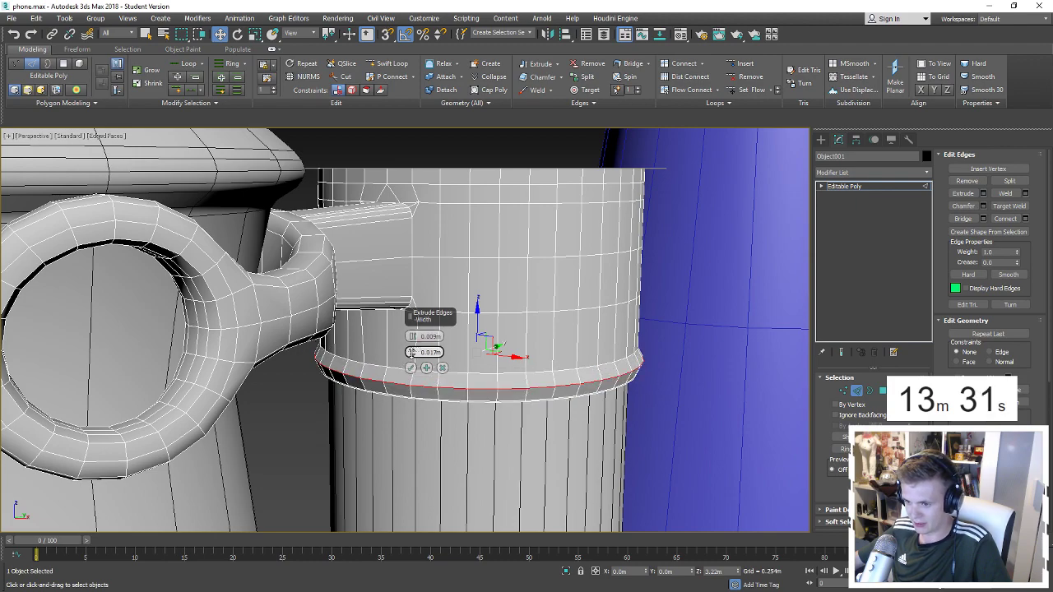
pyautogui.click(411, 366)
pyautogui.scroll(5, 407, 370)
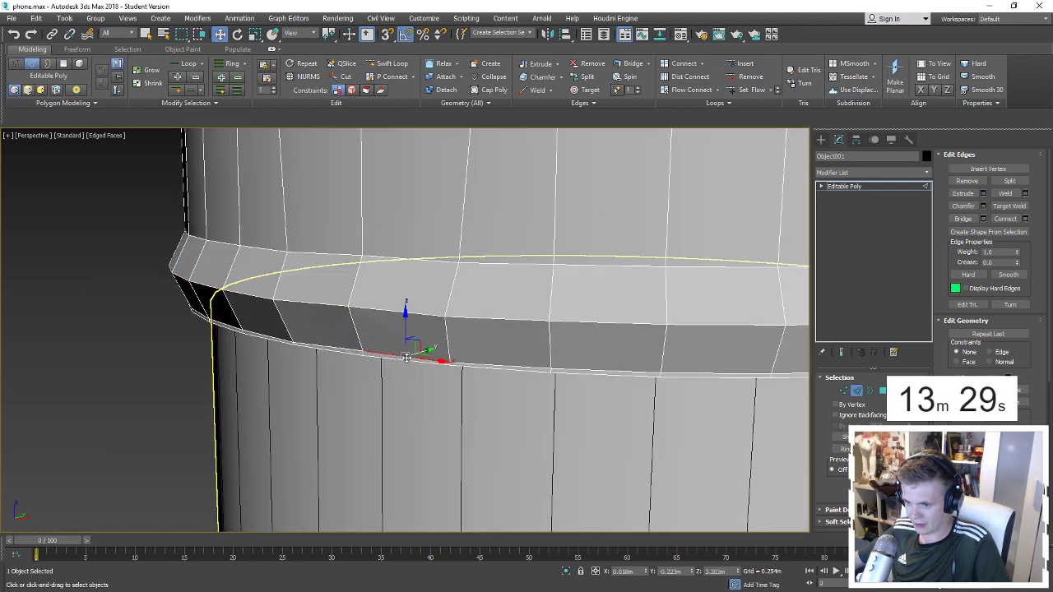
pyautogui.hotkey('ctrl', 'd')
# Give the flange's horizontal edge loop a Smooth chamfer of 0.014m.
pyautogui.doubleClick(411, 316)
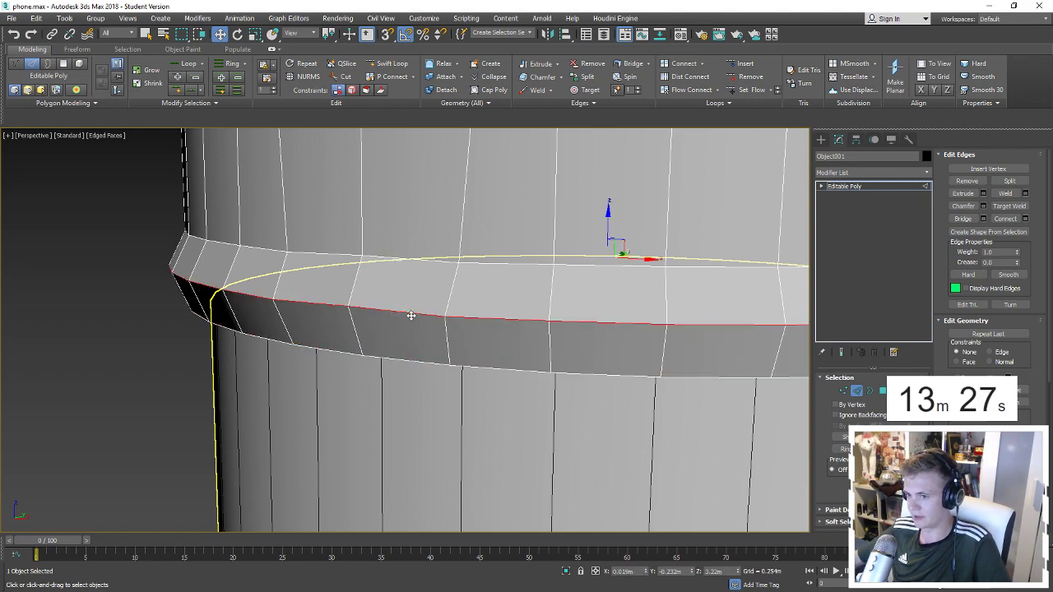
pyautogui.hotkey('ctrl', 'shift', 'c')
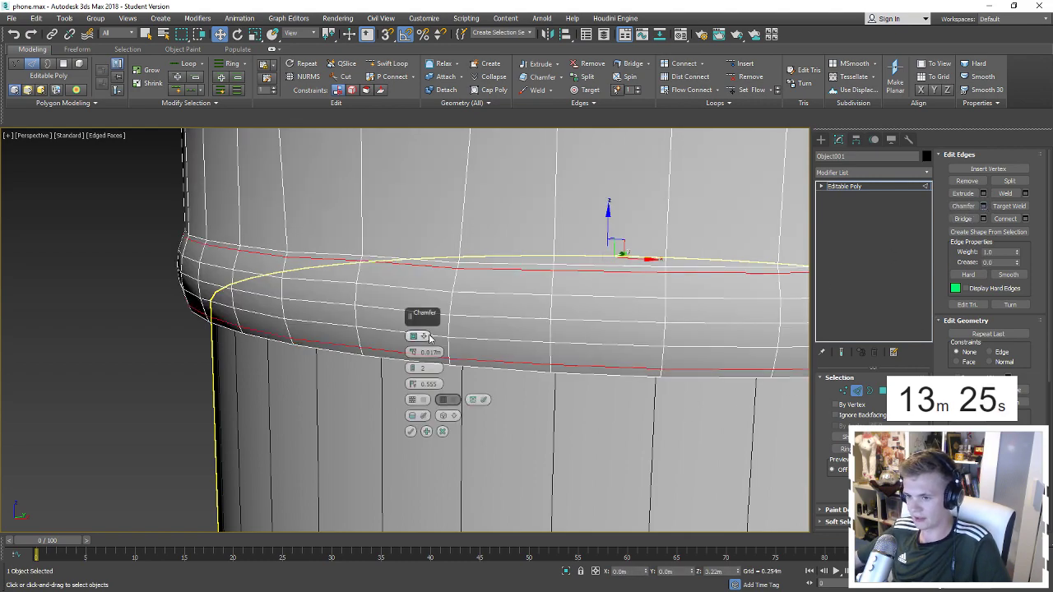
pyautogui.moveTo(411, 352); pyautogui.dragTo(411, 352)
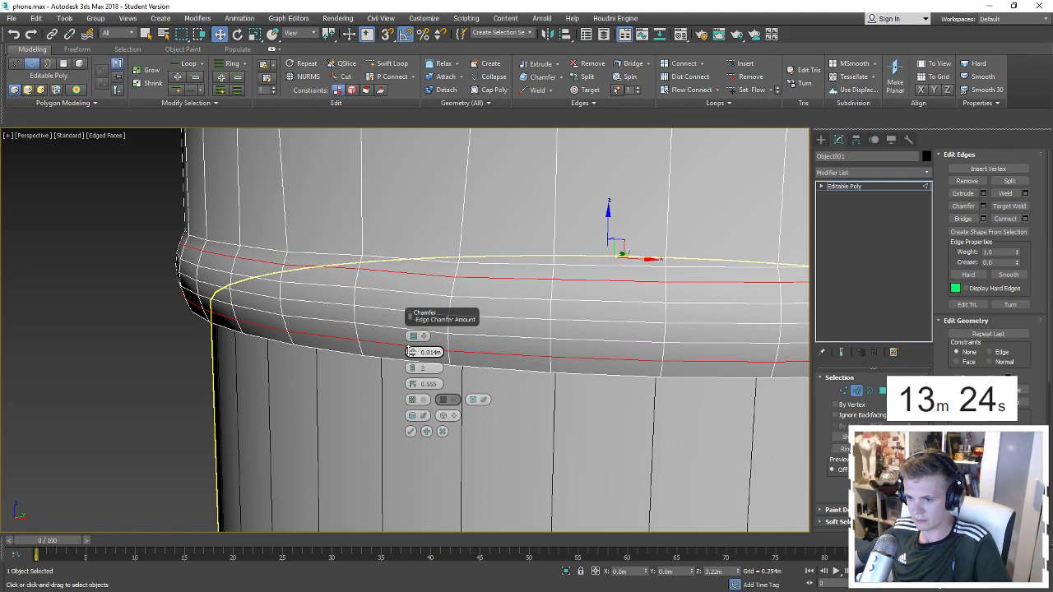
pyautogui.click(412, 417)
pyautogui.click(411, 431)
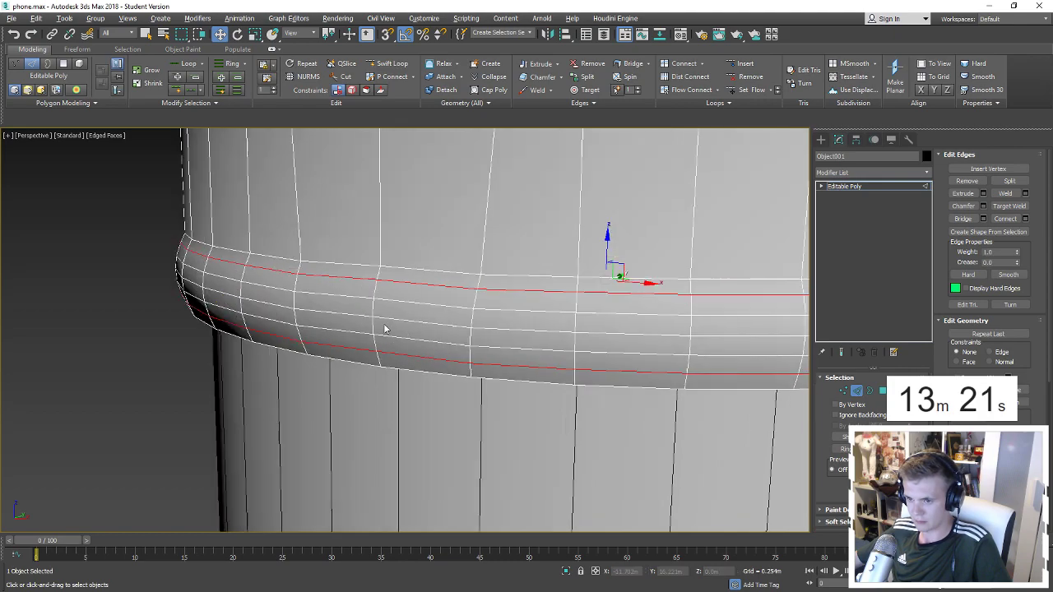
pyautogui.scroll(3, 383, 324)
pyautogui.scroll(-3, 383, 324)
# Select a vertical edge loop on the cup and orbit around the rim to inspect the flange.
pyautogui.press('2')
pyautogui.press('2')
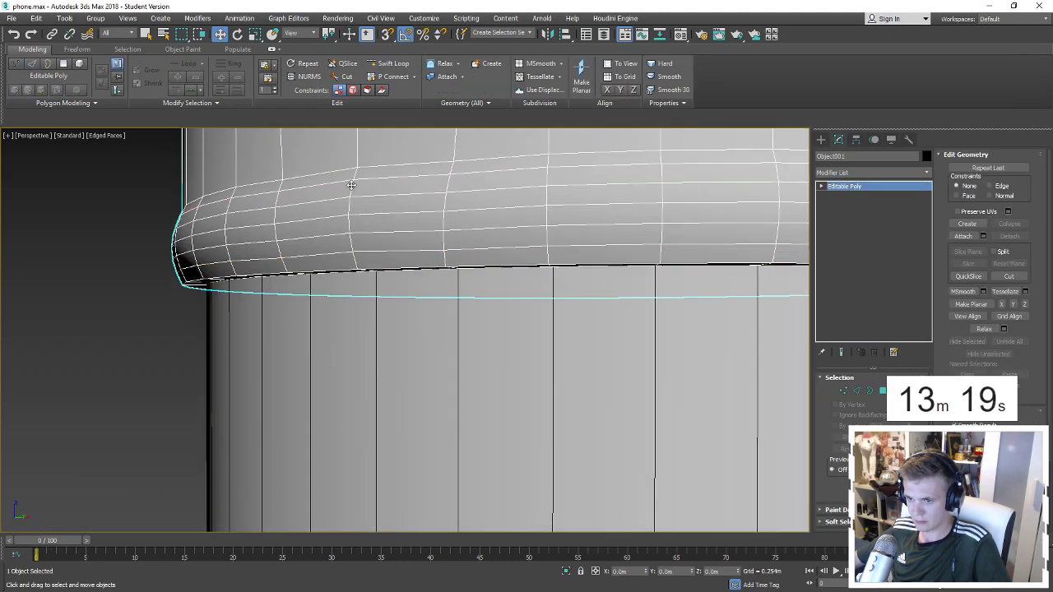
pyautogui.doubleClick(353, 191)
pyautogui.scroll(-2, 352, 198)
pyautogui.moveTo(352, 198); pyautogui.dragTo(335, 359, button='middle')
pyautogui.scroll(2, 335, 359)
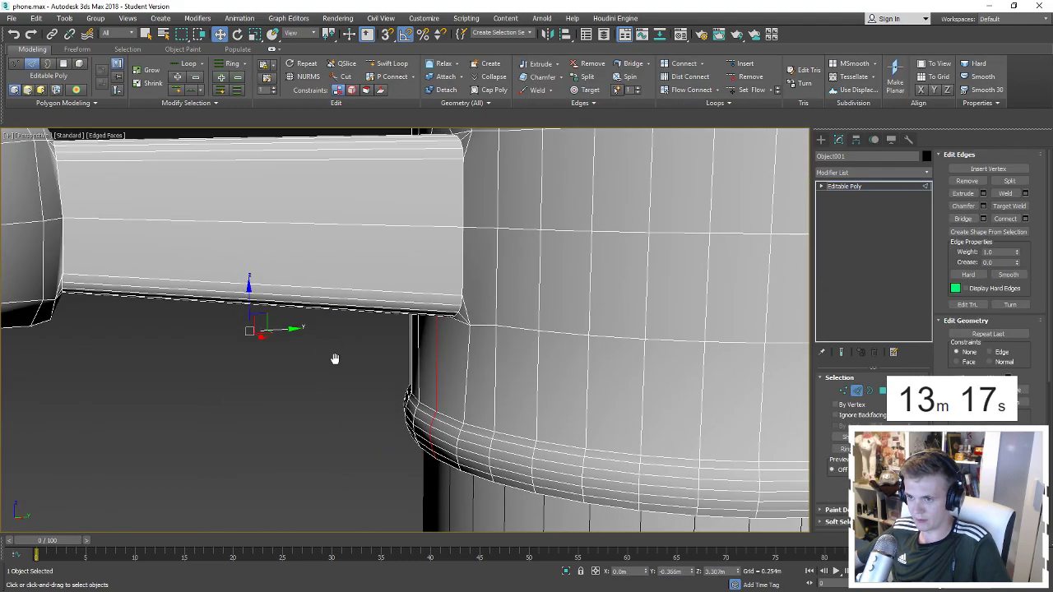
pyautogui.keyDown('alt'); pyautogui.moveTo(422, 347); pyautogui.dragTo(474, 274, button='middle'); pyautogui.keyUp('alt')
pyautogui.scroll(3, 475, 275)
pyautogui.scroll(2, 460, 370)
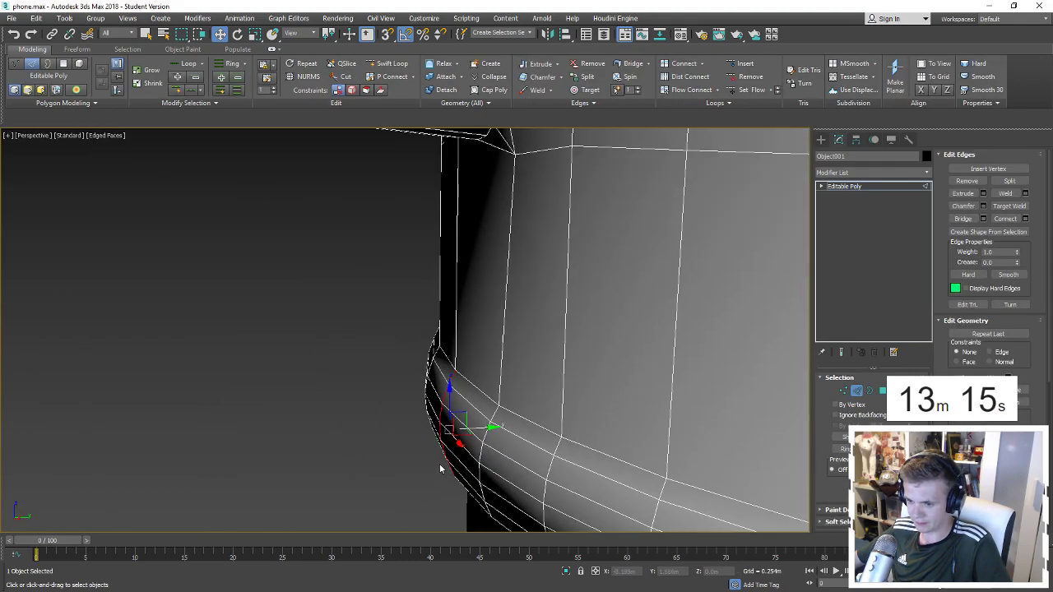
pyautogui.scroll(-1, 482, 427)
pyautogui.moveTo(505, 409)
pyautogui.keyDown('alt'); pyautogui.mouseDown(button='middle')
pyautogui.moveTo(491, 365)
pyautogui.moveTo(714, 360)
pyautogui.moveTo(644, 328)
pyautogui.moveTo(545, 227)
pyautogui.moveTo(557, 214)
pyautogui.mouseUp(button='middle'); pyautogui.keyUp('alt')
pyautogui.scroll(-5, 491, 347)
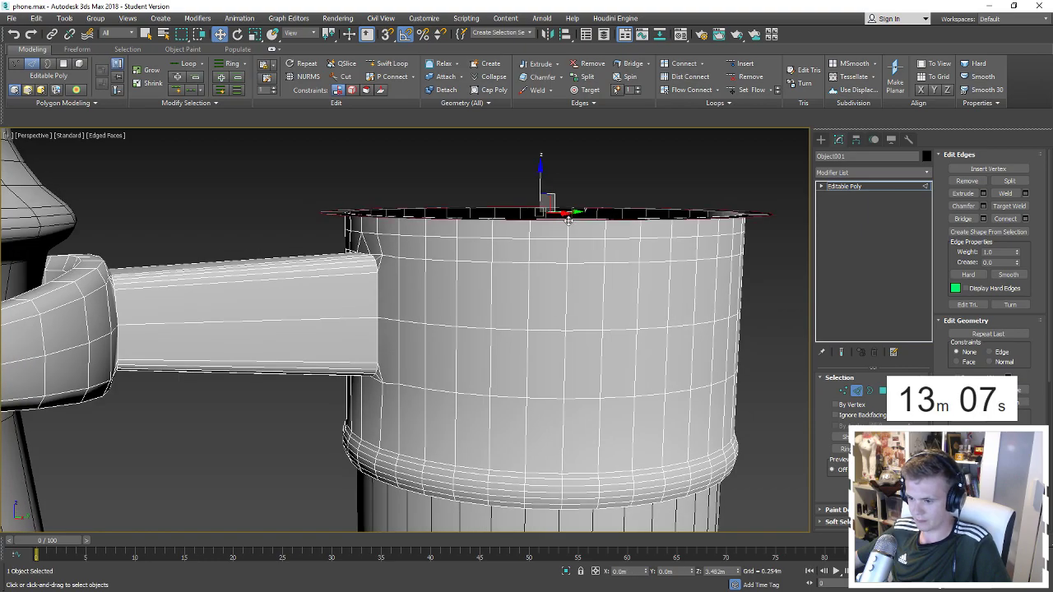
pyautogui.press('F4')
pyautogui.scroll(-4, 567, 223)
pyautogui.moveTo(599, 240)
pyautogui.keyDown('alt'); pyautogui.mouseDown(button='middle')
pyautogui.moveTo(613, 286)
pyautogui.moveTo(583, 289)
pyautogui.mouseUp(button='middle'); pyautogui.keyUp('alt')
pyautogui.press('F4')
pyautogui.scroll(-3, 607, 250)
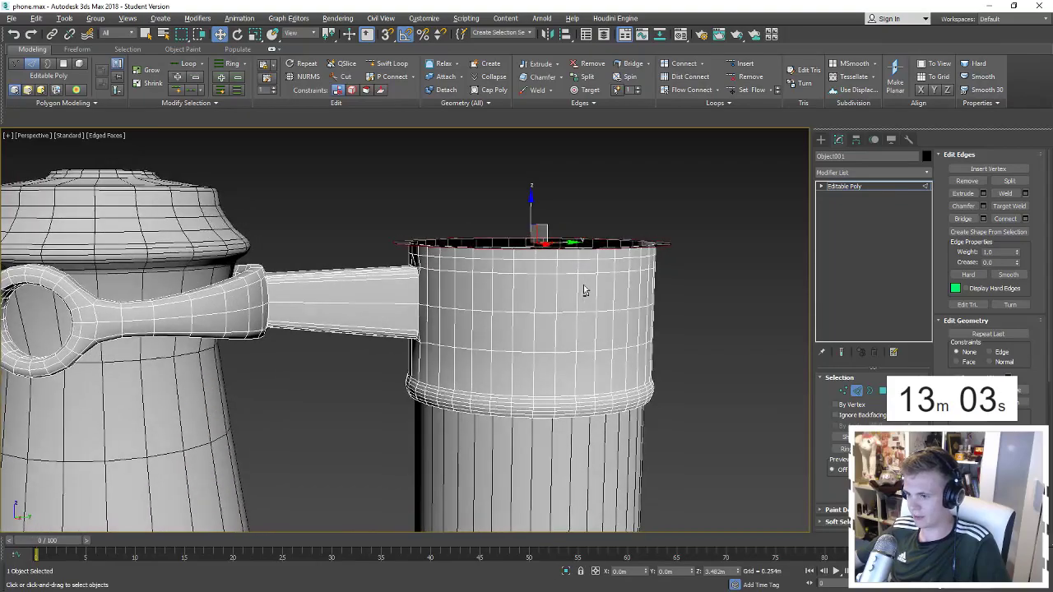
# Create a 10-segment sphere to the right of the cup.
pyautogui.press('2')
pyautogui.click(819, 139)
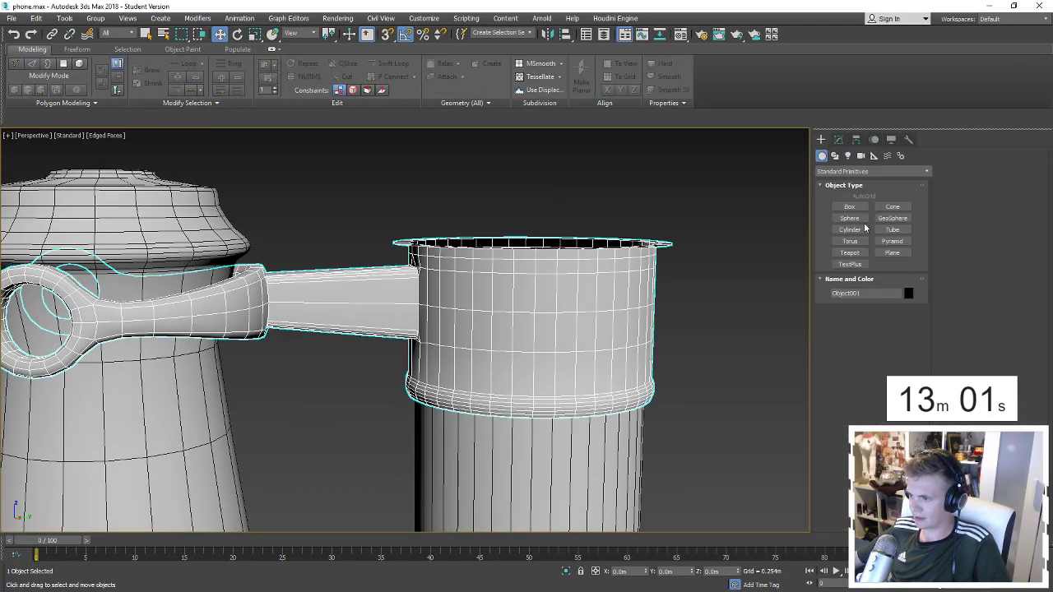
pyautogui.click(850, 229)
pyautogui.moveTo(666, 421); pyautogui.dragTo(740, 415)
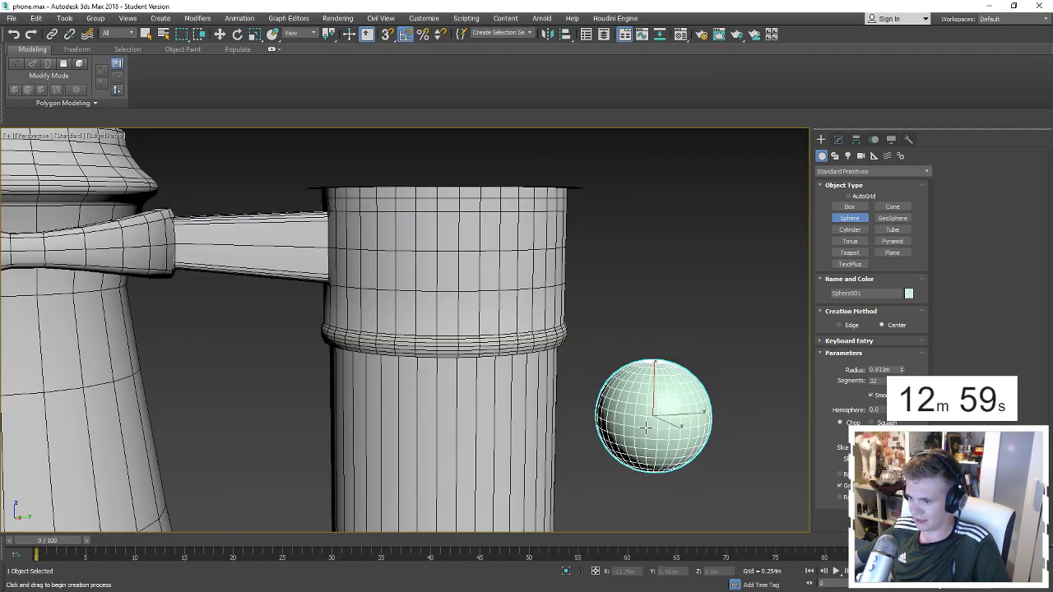
pyautogui.write('10')
pyautogui.press('Return')
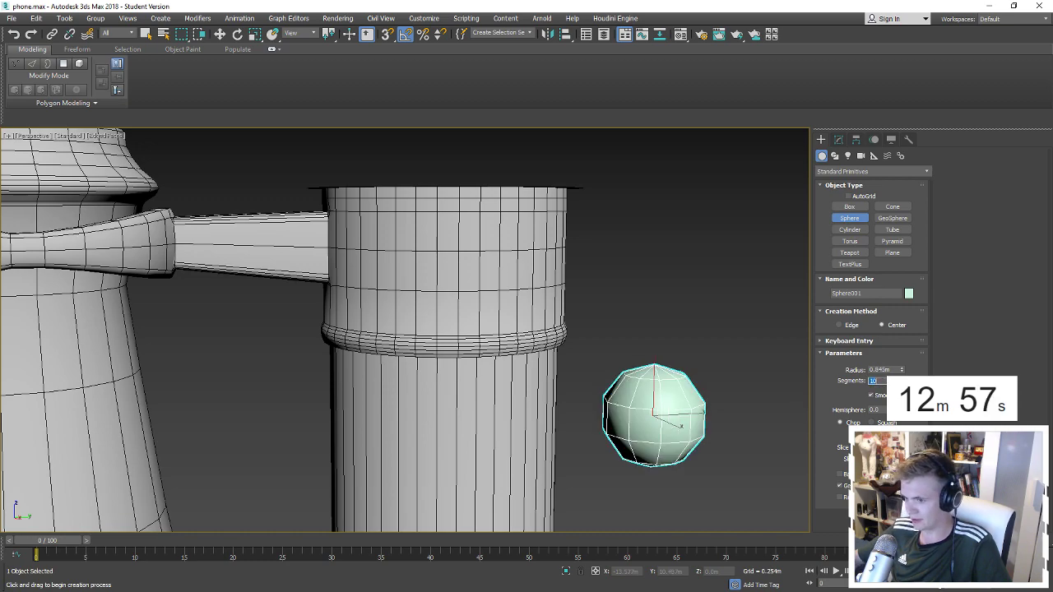
pyautogui.keyDown('alt'); pyautogui.moveTo(699, 401); pyautogui.dragTo(668, 393, button='middle'); pyautogui.keyUp('alt')
# Rotate the sphere 90° about Y with snapping and convert it to Editable Poly.
pyautogui.press('s')
pyautogui.press('e')
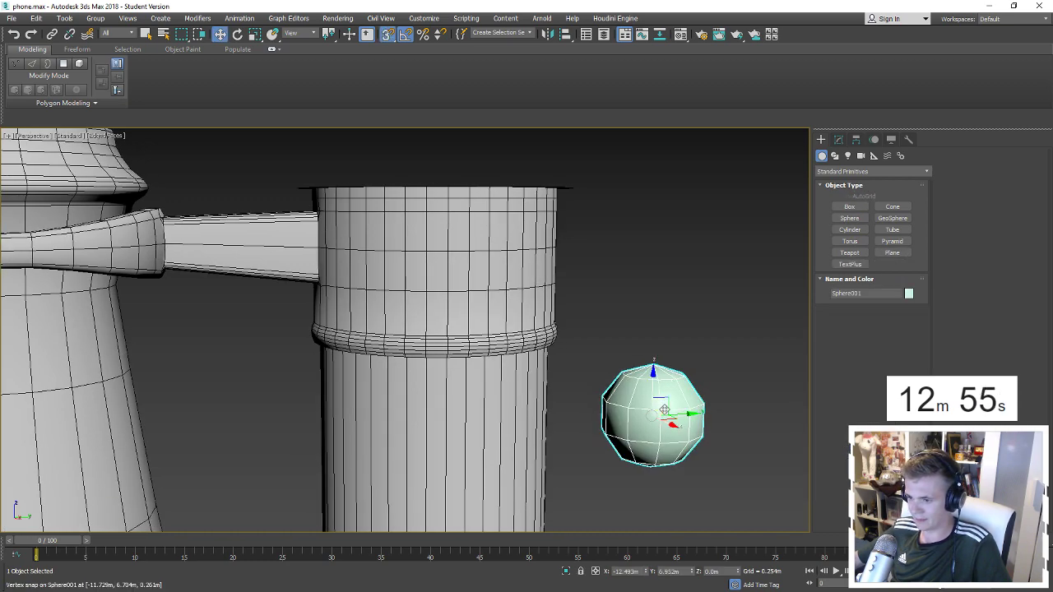
pyautogui.moveTo(667, 396); pyautogui.dragTo(673, 445)
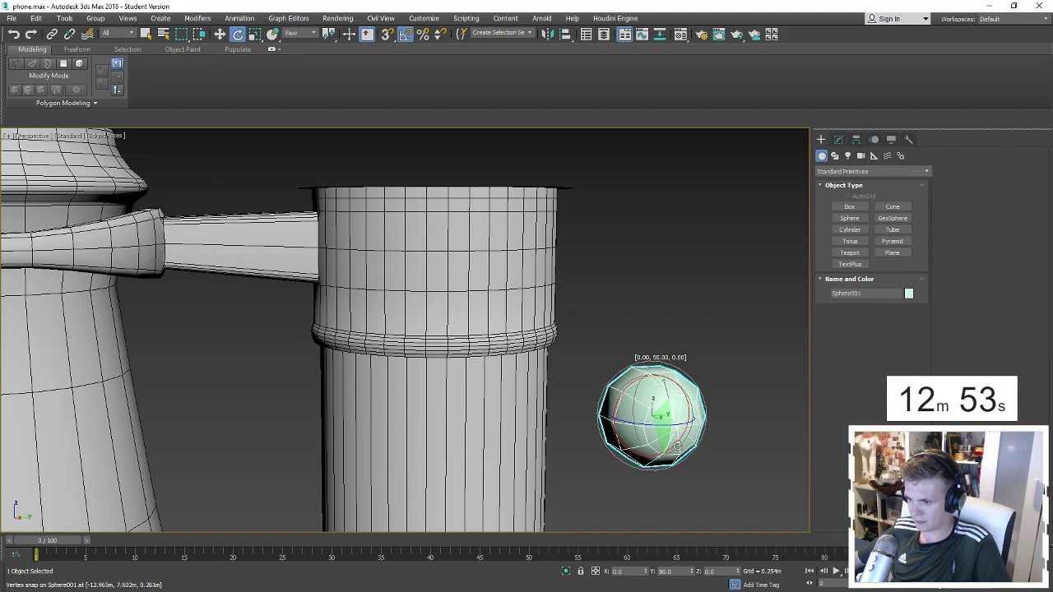
pyautogui.hotkey('alt', 'q')
pyautogui.rightClick(634, 423)
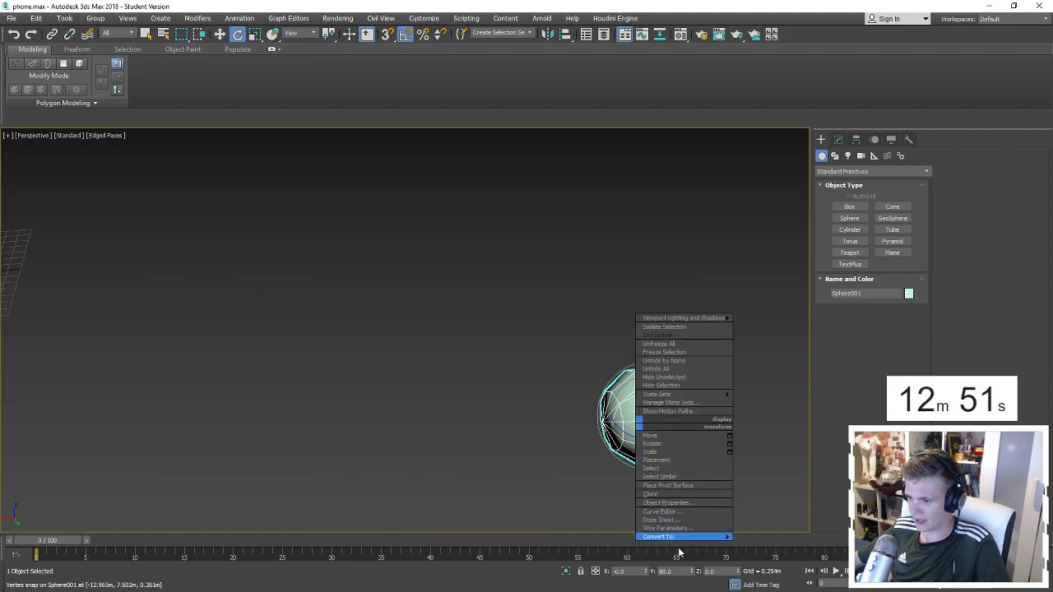
pyautogui.click(765, 548)
# Delete the polygons of the sphere's right half.
pyautogui.hotkey('alt', 'q')
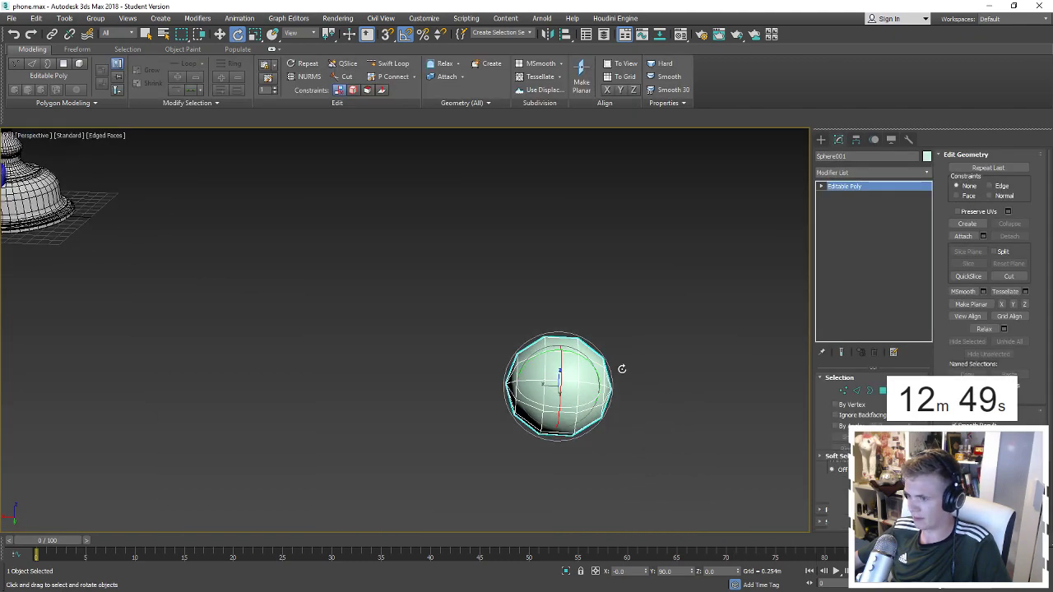
pyautogui.press('4')
pyautogui.moveTo(585, 306); pyautogui.dragTo(653, 446)
pyautogui.press('Delete')
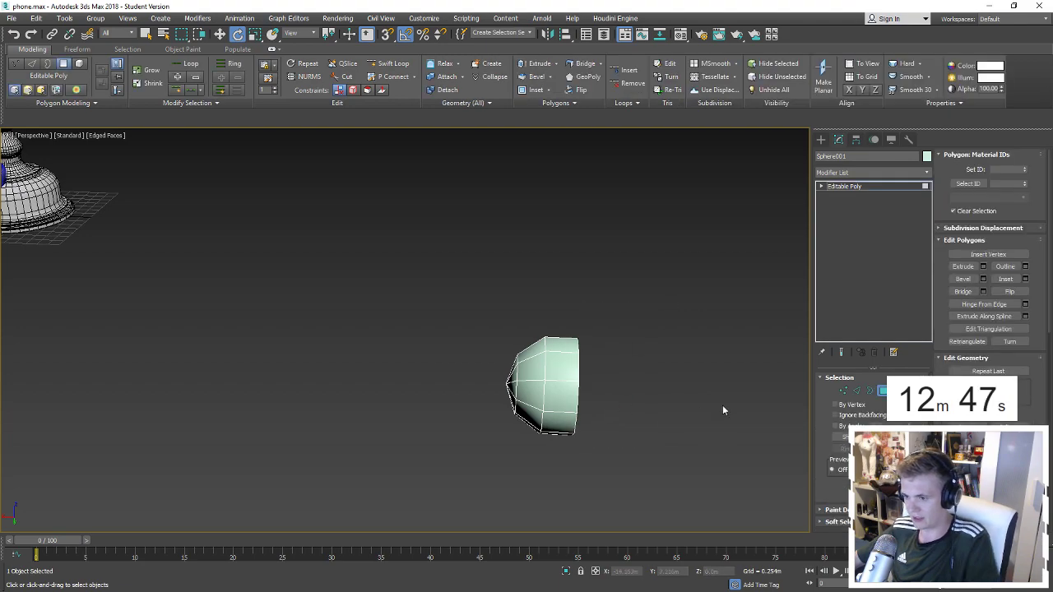
# Squash the half sphere narrower in X.
pyautogui.press('4')
pyautogui.press('r')
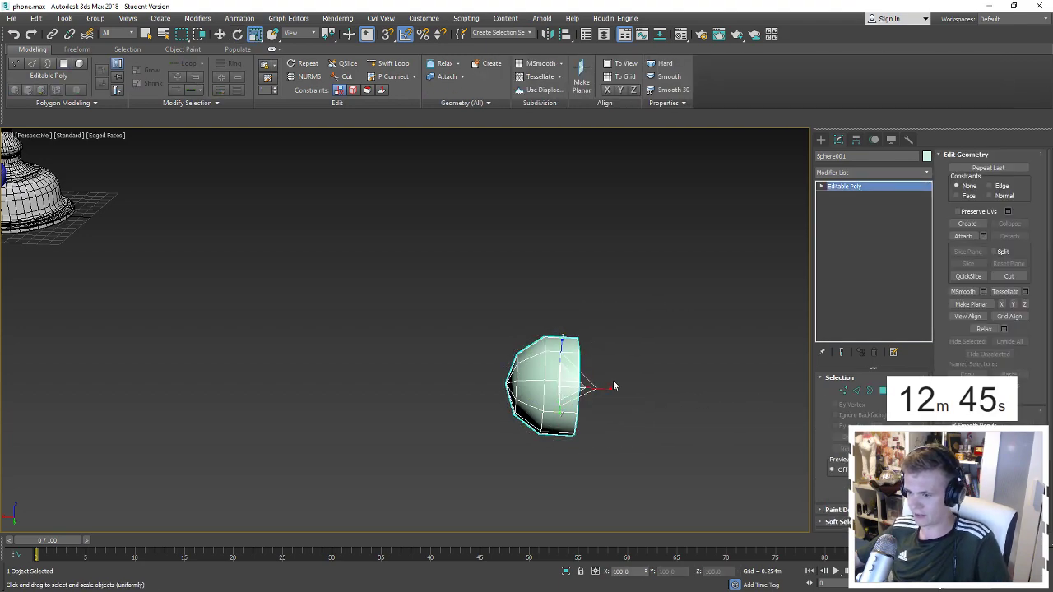
pyautogui.moveTo(615, 383); pyautogui.dragTo(584, 388)
pyautogui.scroll(-4, 584, 388)
pyautogui.moveTo(549, 388); pyautogui.dragTo(608, 397, button='middle')
# Move the half sphere onto the phone model, lifting it above the base.
pyautogui.press('w')
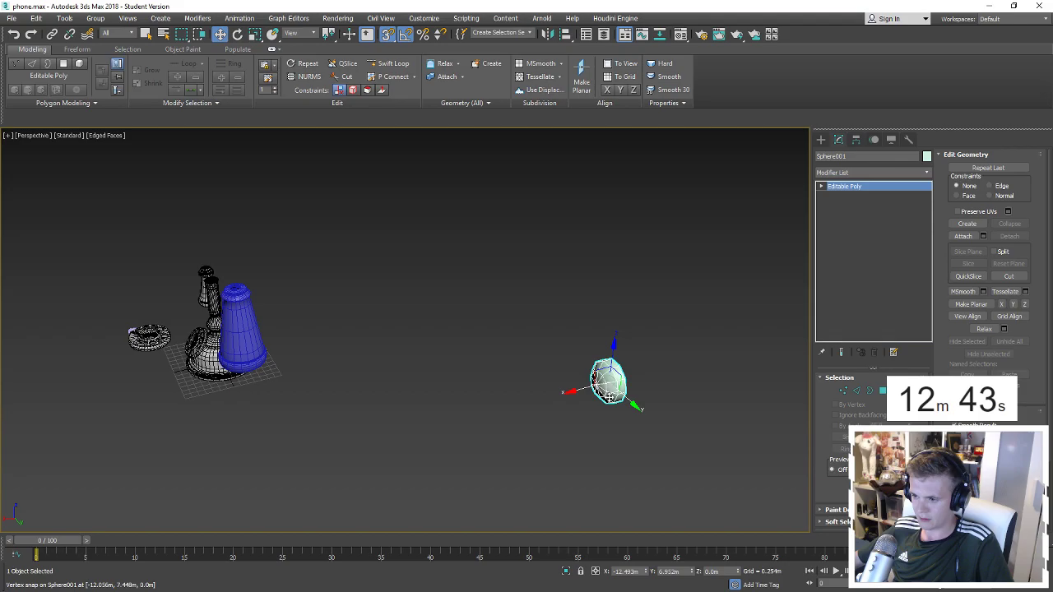
pyautogui.moveTo(608, 397); pyautogui.dragTo(202, 272)
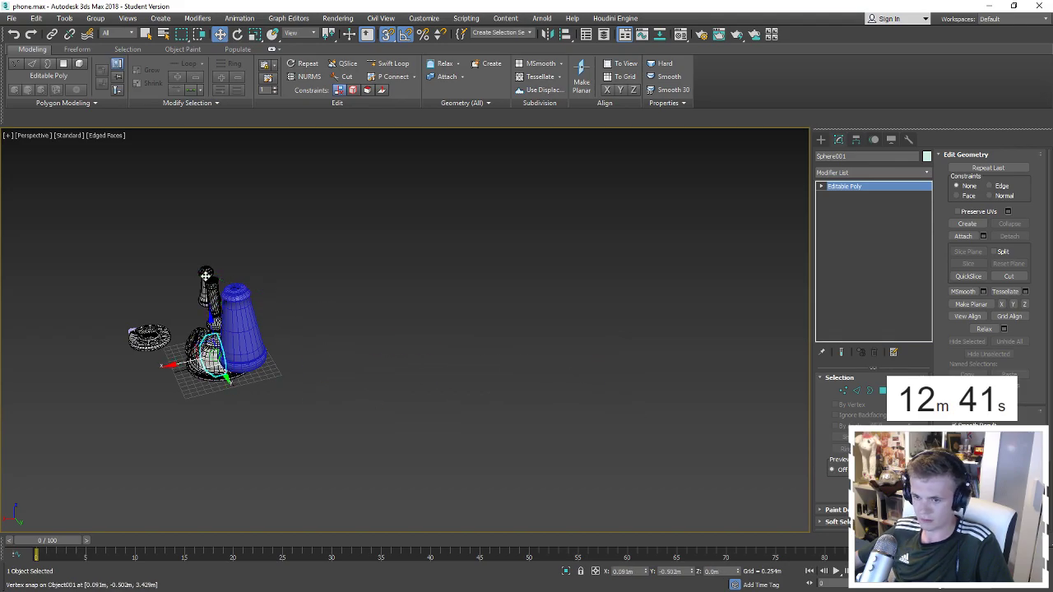
pyautogui.scroll(3, 247, 346)
pyautogui.scroll(2, 280, 362)
pyautogui.scroll(2, 292, 399)
pyautogui.moveTo(292, 399); pyautogui.dragTo(294, 223)
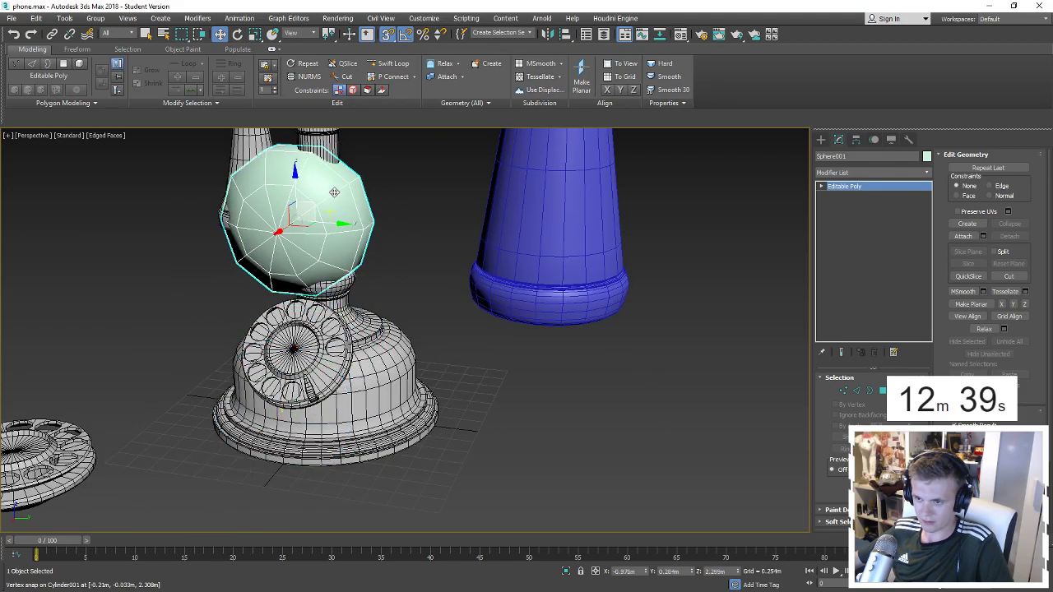
pyautogui.keyDown('alt'); pyautogui.moveTo(294, 223); pyautogui.dragTo(339, 403, button='middle'); pyautogui.keyUp('alt')
pyautogui.scroll(2, 340, 403)
# Scale the half sphere down to a small rivet-sized piece.
pyautogui.press('r')
pyautogui.moveTo(339, 403); pyautogui.dragTo(335, 524)
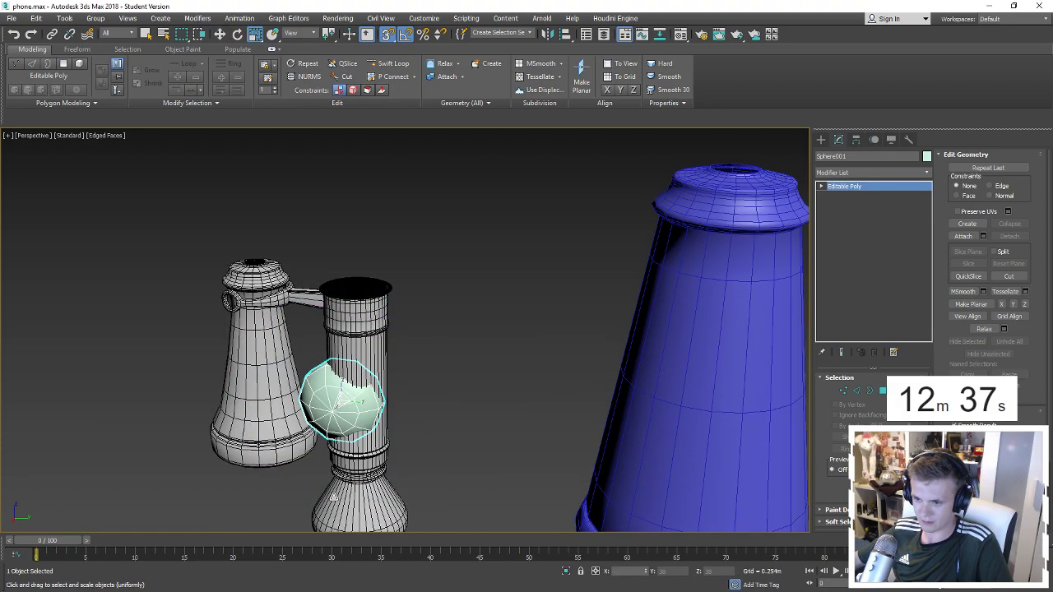
pyautogui.keyDown('alt'); pyautogui.moveTo(335, 417); pyautogui.dragTo(337, 398, button='middle'); pyautogui.keyUp('alt')
pyautogui.scroll(3, 337, 398)
# Snap the half sphere onto the top of the cup, then lower it into the cup.
pyautogui.press('w')
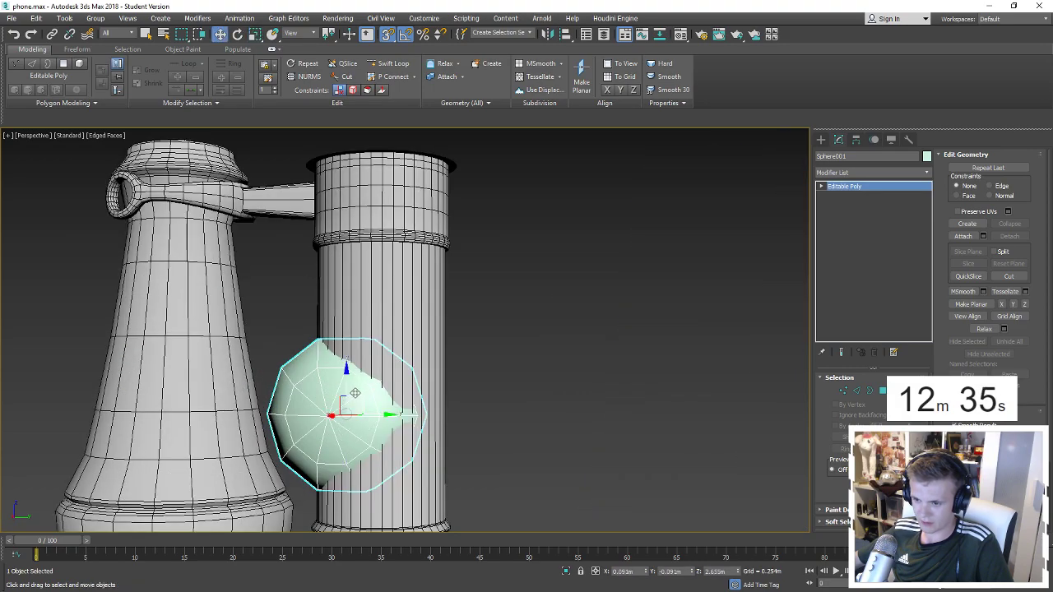
pyautogui.moveTo(353, 394)
pyautogui.mouseDown()
pyautogui.moveTo(329, 183)
pyautogui.moveTo(369, 169)
pyautogui.moveTo(369, 183)
pyautogui.mouseUp()
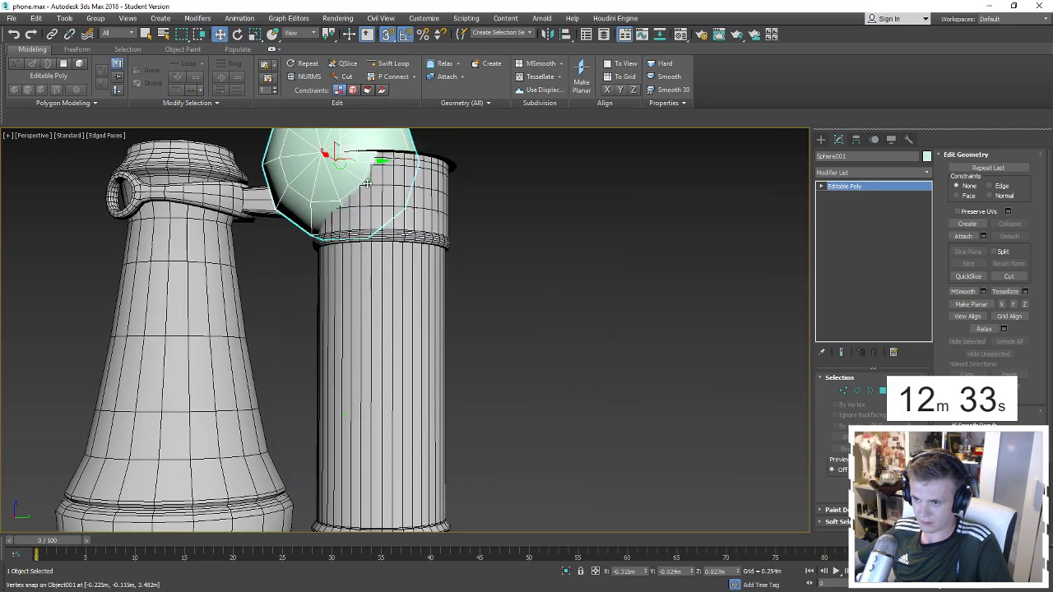
pyautogui.moveTo(368, 184)
pyautogui.keyDown('alt'); pyautogui.mouseDown(button='middle')
pyautogui.moveTo(347, 295)
pyautogui.moveTo(362, 235)
pyautogui.mouseUp(button='middle'); pyautogui.keyUp('alt')
pyautogui.press('r')
pyautogui.press('w')
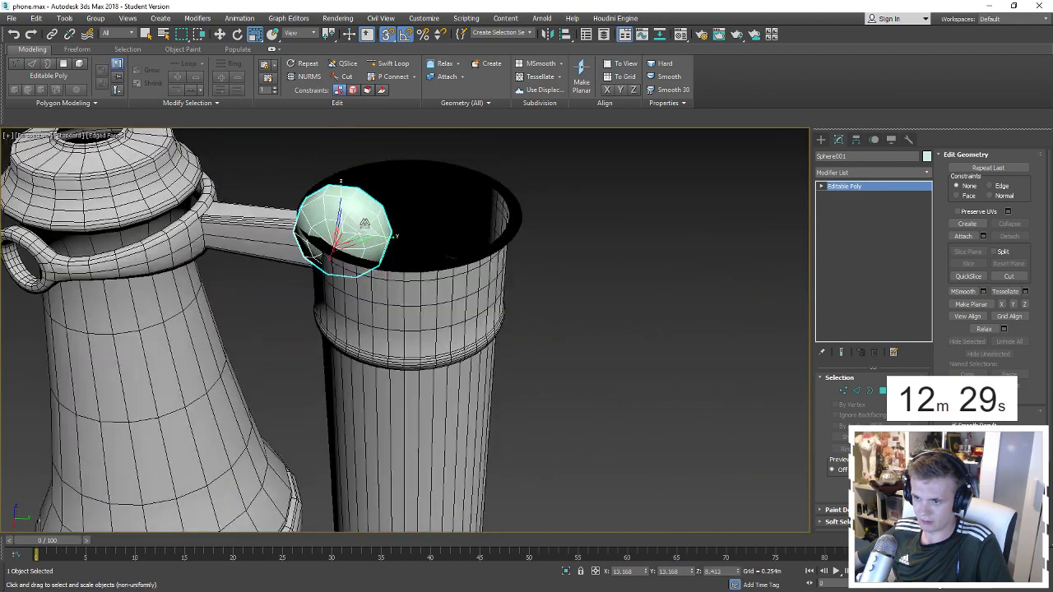
pyautogui.moveTo(362, 235); pyautogui.dragTo(399, 235)
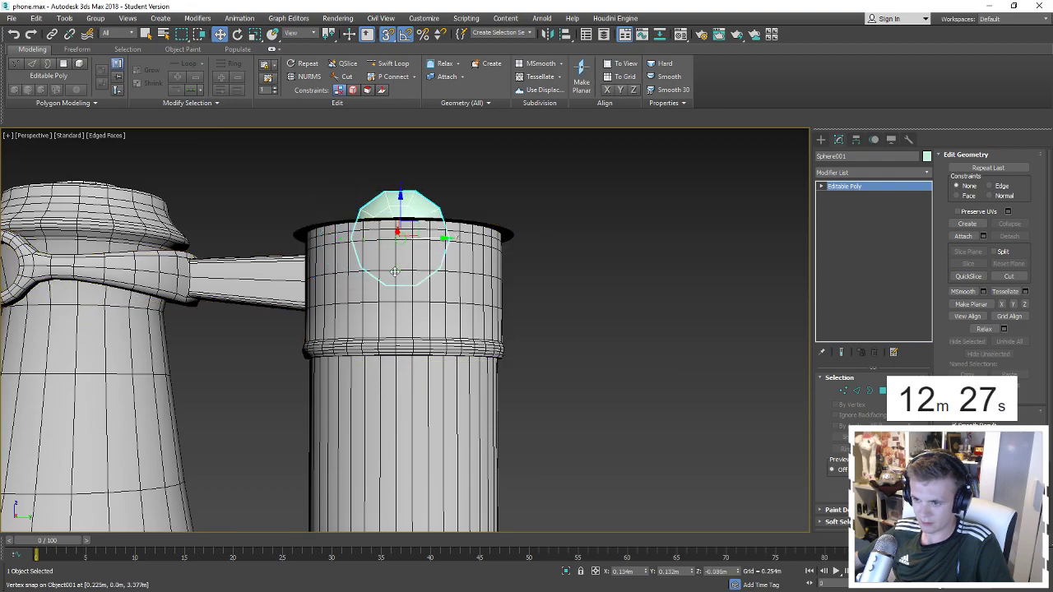
pyautogui.keyDown('alt'); pyautogui.moveTo(399, 236); pyautogui.dragTo(405, 218, button='middle'); pyautogui.keyUp('alt')
pyautogui.moveTo(405, 218); pyautogui.dragTo(366, 288)
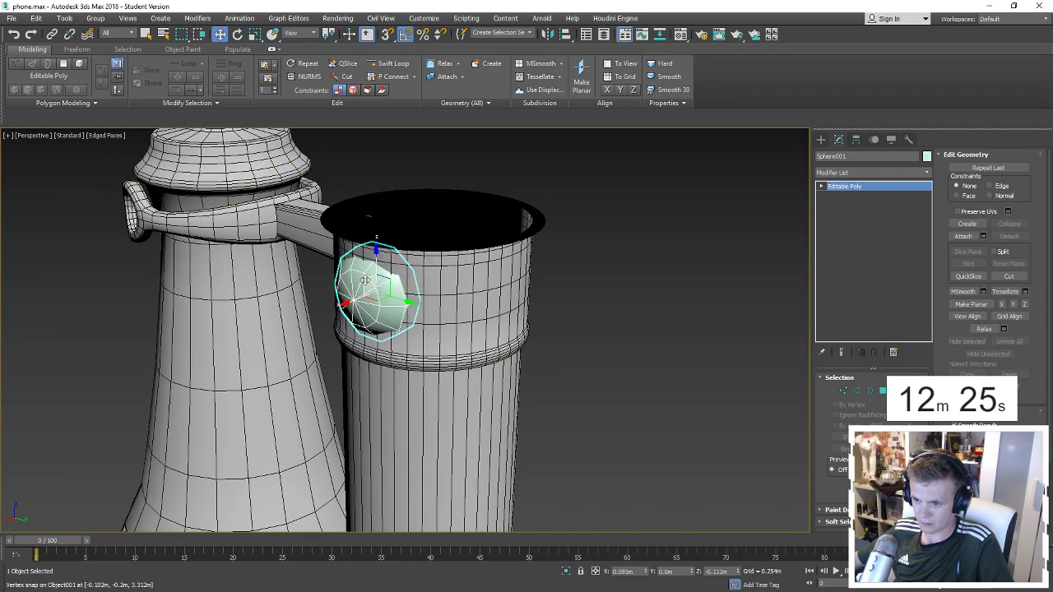
pyautogui.keyDown('alt'); pyautogui.moveTo(366, 287); pyautogui.dragTo(367, 296, button='middle'); pyautogui.keyUp('alt')
# Shrink the rivet further, raise it flush against the cup's side, and turn snapping off.
pyautogui.press('r')
pyautogui.moveTo(367, 296); pyautogui.dragTo(374, 327)
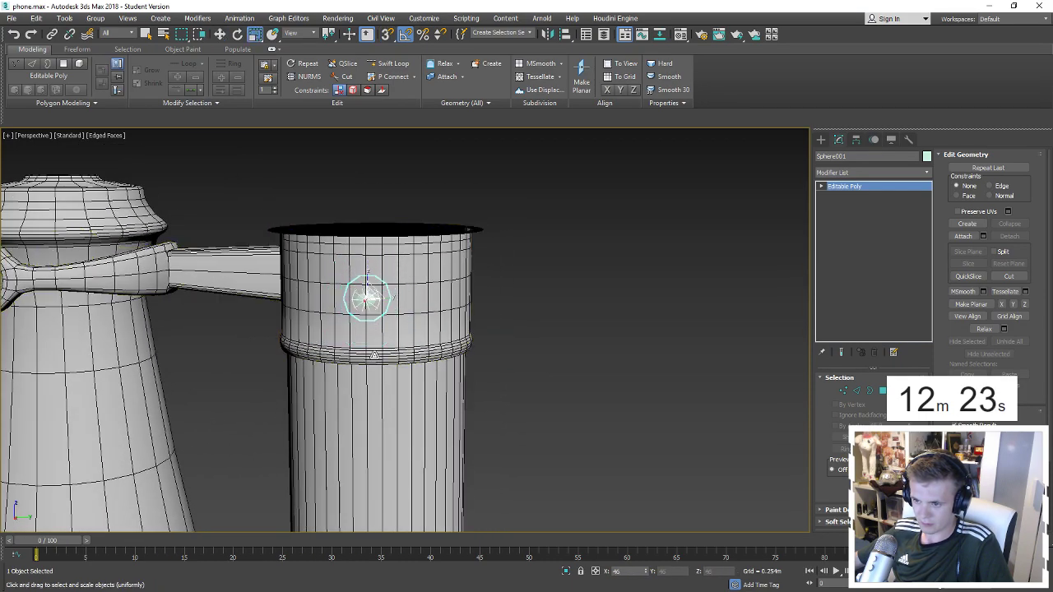
pyautogui.keyDown('alt'); pyautogui.moveTo(374, 355); pyautogui.dragTo(360, 298, button='middle'); pyautogui.keyUp('alt')
pyautogui.press('r')
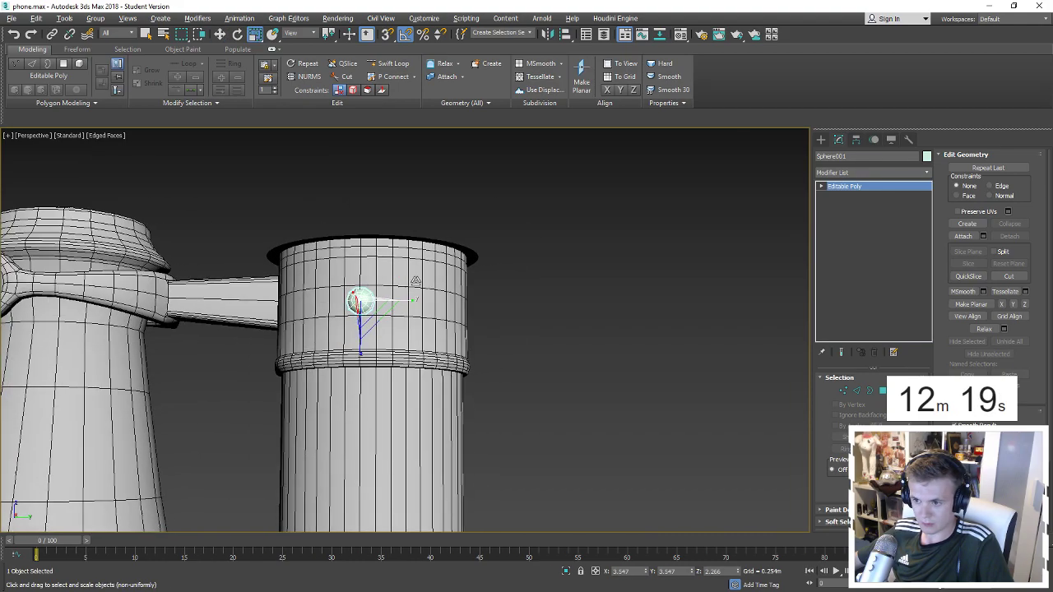
pyautogui.scroll(5, 361, 312)
pyautogui.press('w')
pyautogui.moveTo(340, 283); pyautogui.dragTo(340, 274)
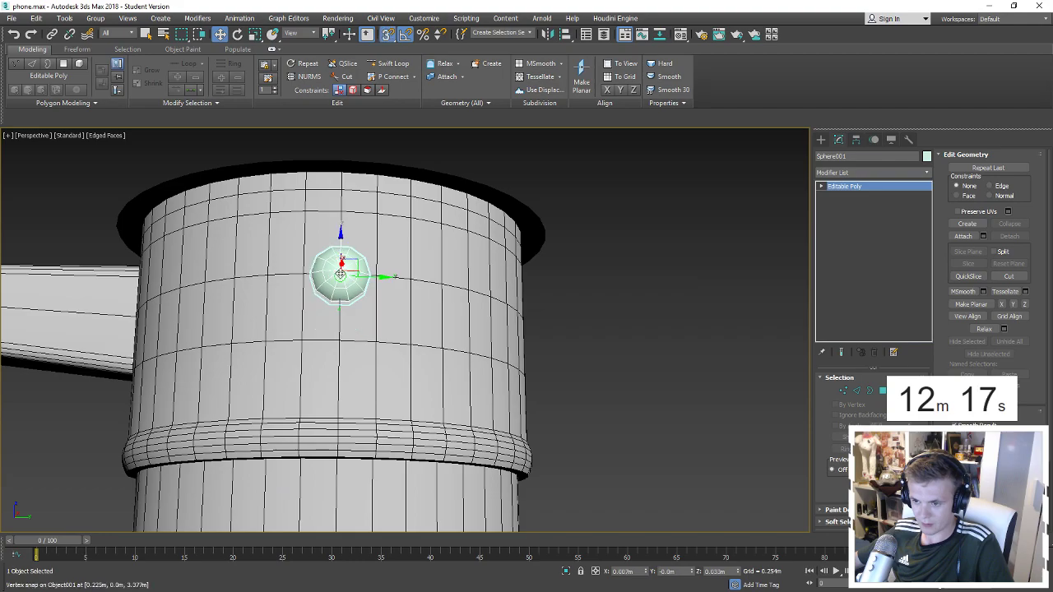
pyautogui.press('s')
pyautogui.moveTo(341, 274)
pyautogui.keyDown('alt'); pyautogui.mouseDown(button='middle')
pyautogui.moveTo(292, 301)
pyautogui.moveTo(785, 177)
pyautogui.mouseUp(button='middle'); pyautogui.keyUp('alt')
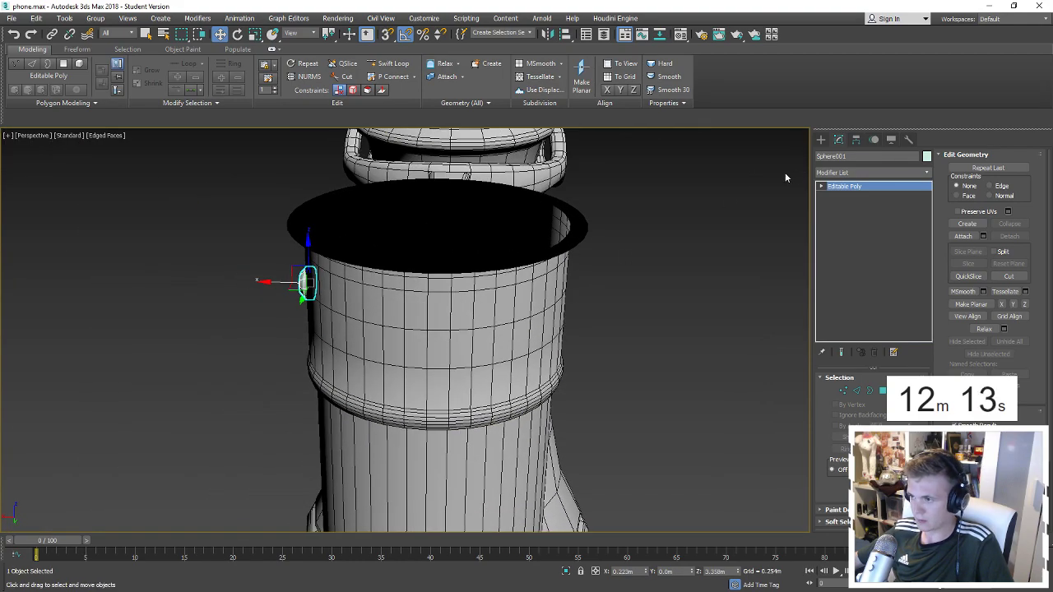
# Add a Symmetry modifier to the rivet and save phone.max.
pyautogui.click(836, 173)
pyautogui.write('sym')
pyautogui.press('Return')
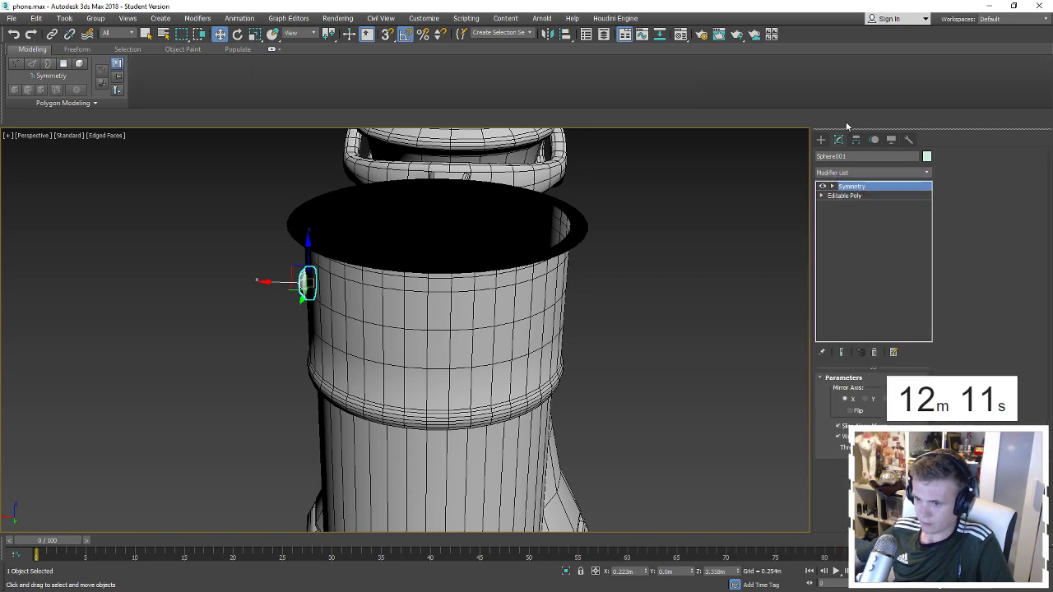
pyautogui.click(13, 18)
pyautogui.click(73, 118)
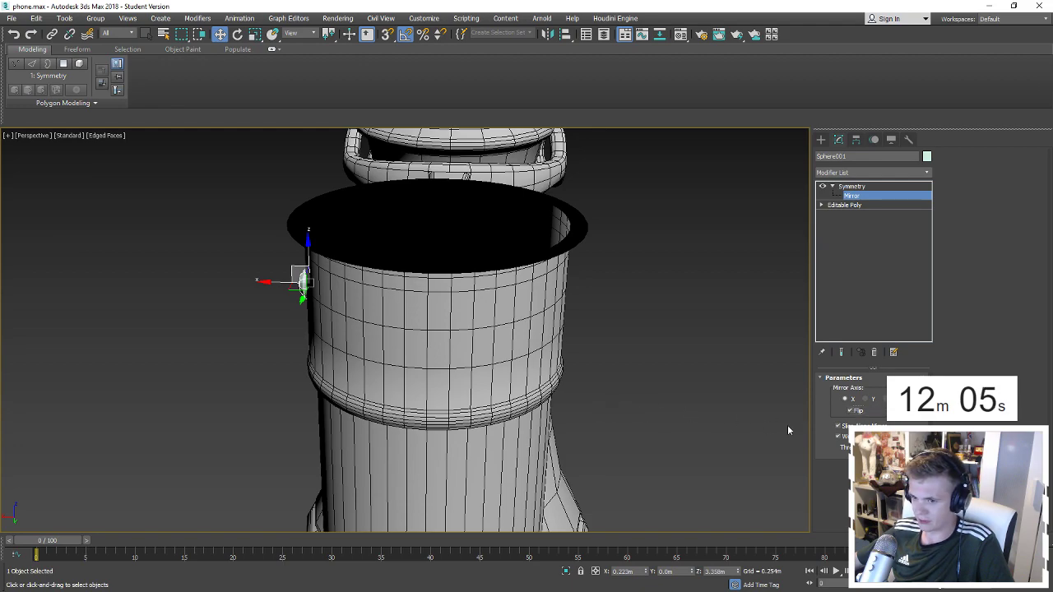
# Check the rivet in wireframe, then delete the Symmetry modifier from the stack.
pyautogui.press('F3')
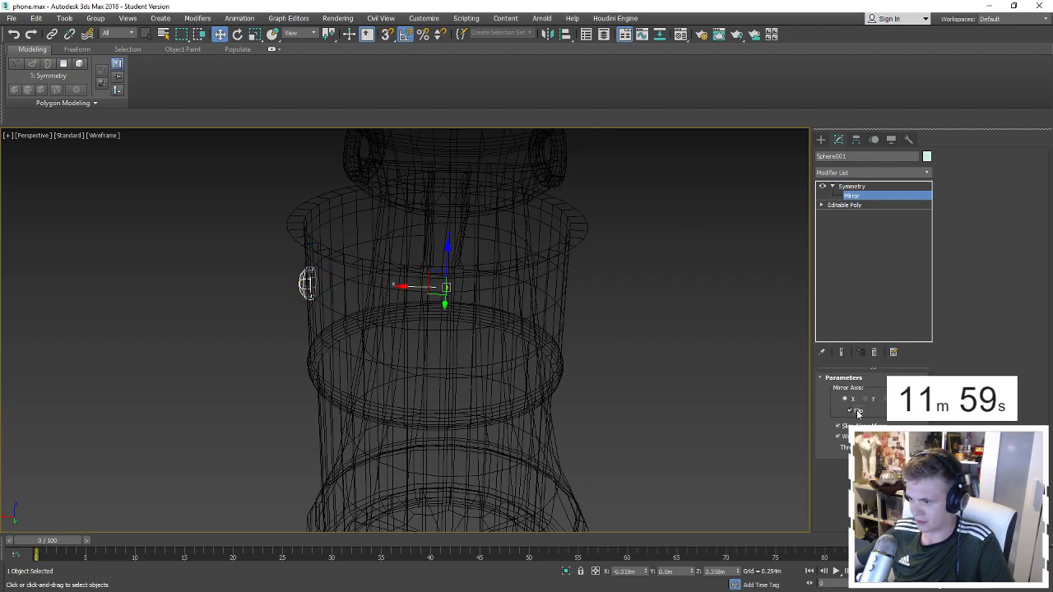
pyautogui.scroll(3, 494, 300)
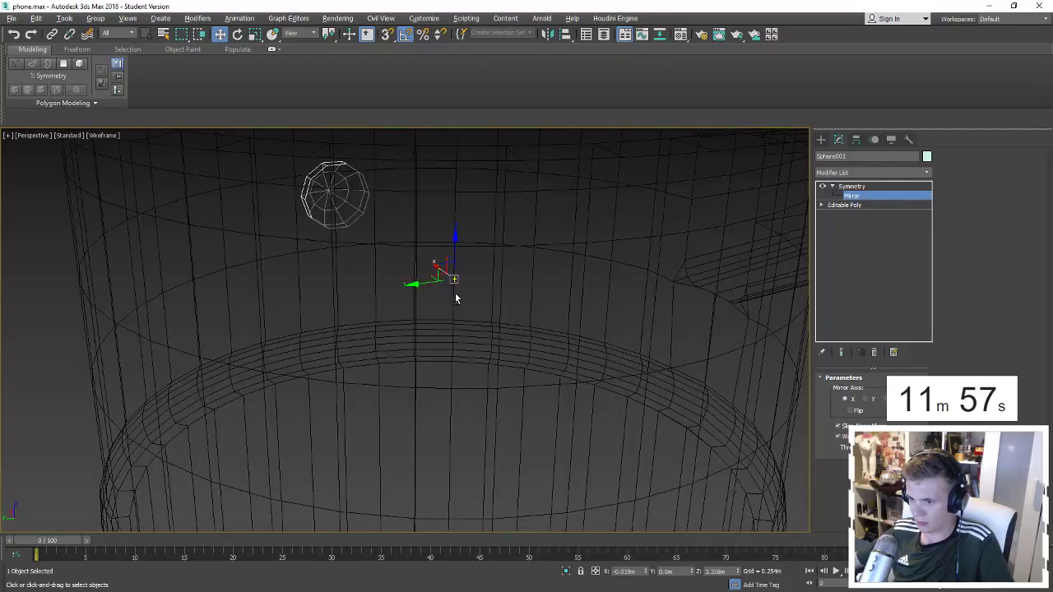
pyautogui.scroll(3, 458, 296)
pyautogui.keyDown('alt'); pyautogui.moveTo(166, 218); pyautogui.dragTo(197, 199, button='middle'); pyautogui.keyUp('alt')
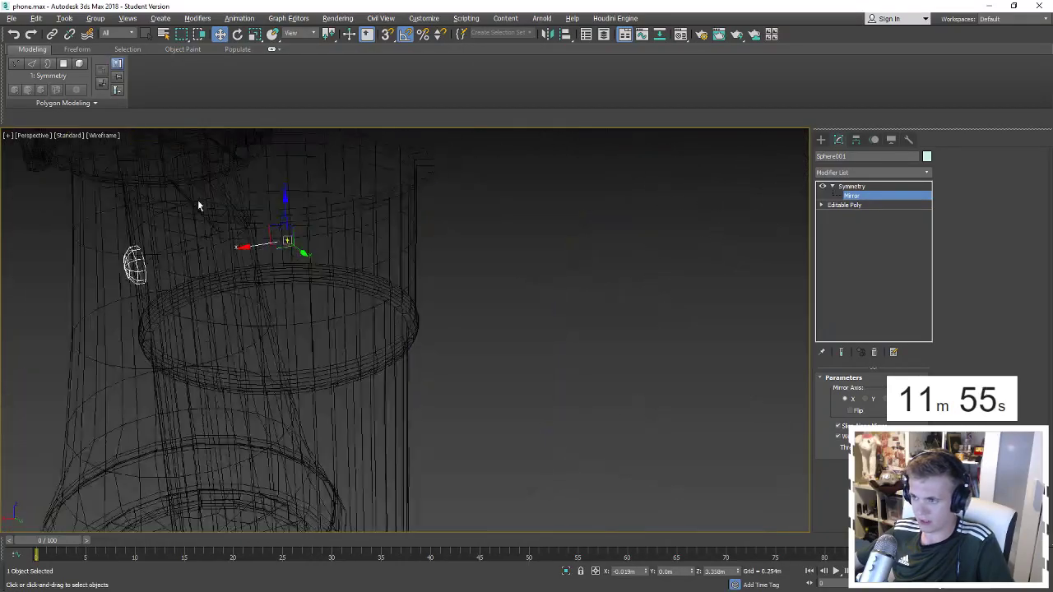
pyautogui.click(867, 189)
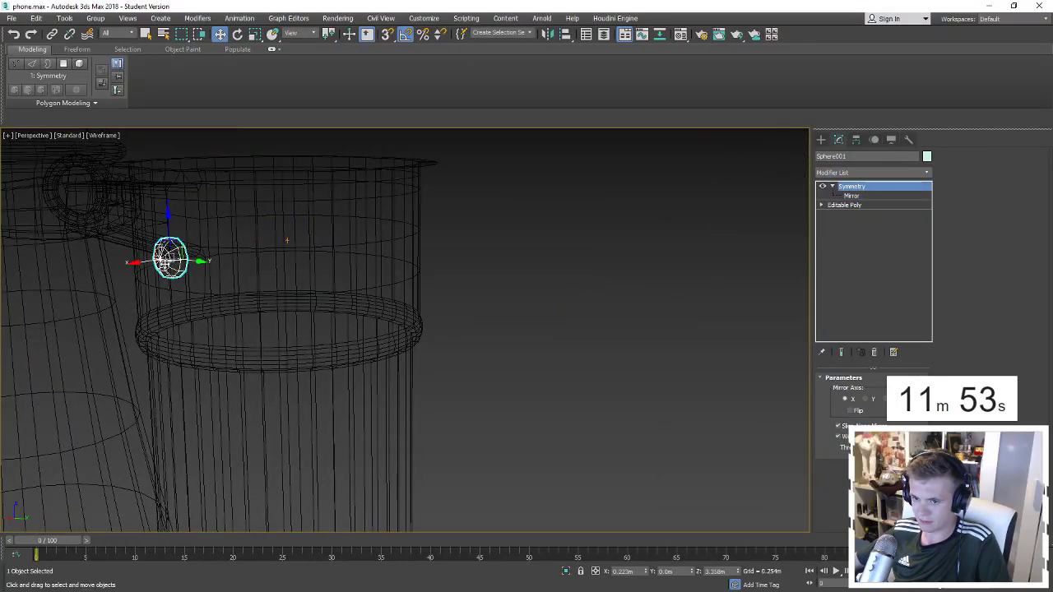
pyautogui.rightClick(837, 187)
pyautogui.click(856, 202)
pyautogui.press('F3')
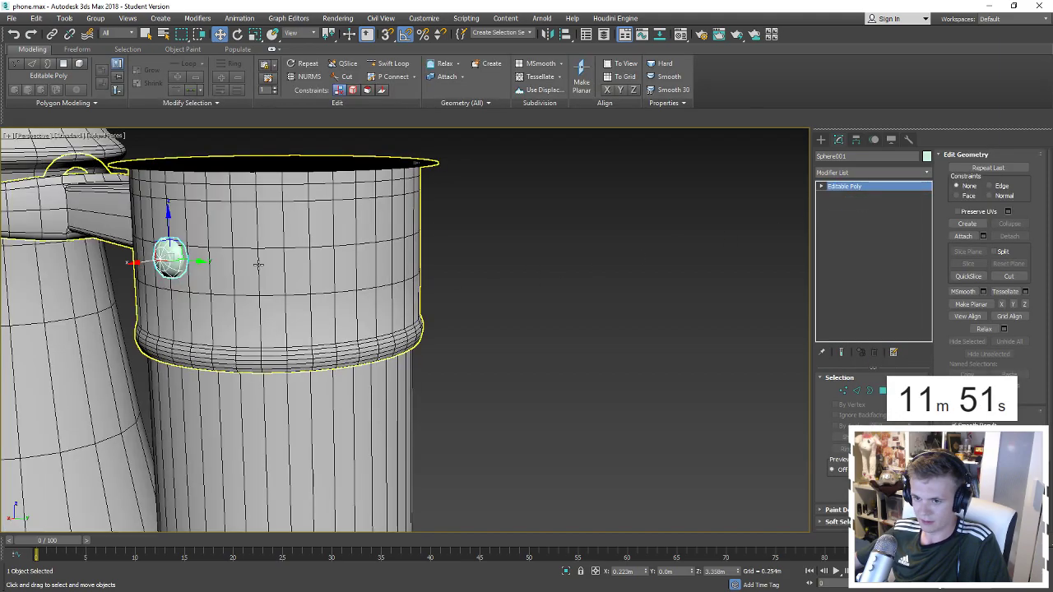
# Clone the rivet by rotating it 180° and move the copy to the cup's opposite side.
pyautogui.press('e')
pyautogui.keyDown('shift'); pyautogui.moveTo(264, 259); pyautogui.dragTo(268, 263); pyautogui.keyUp('shift')
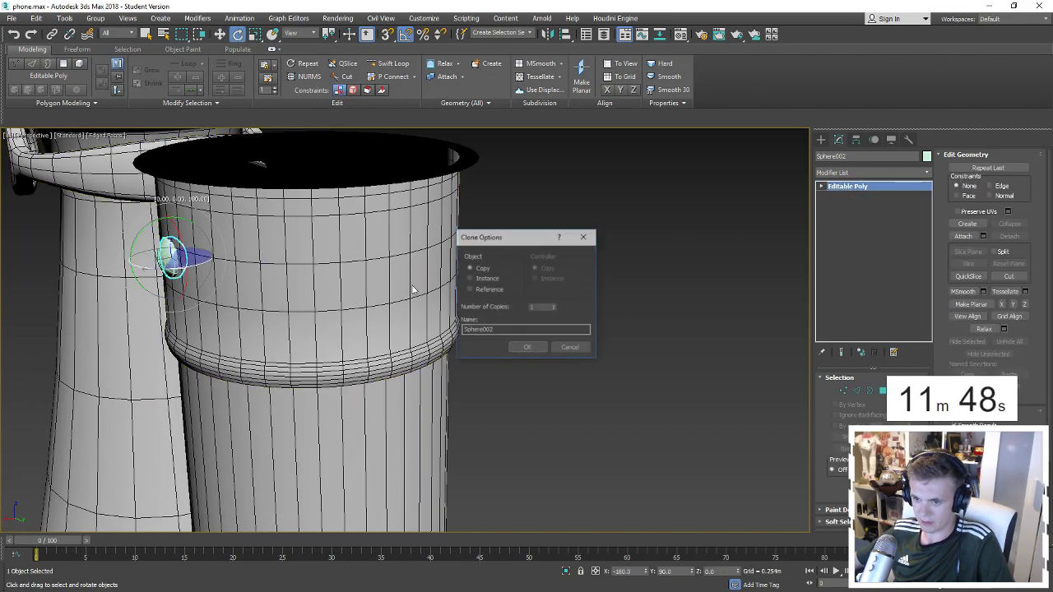
pyautogui.click(524, 347)
pyautogui.keyDown('alt'); pyautogui.moveTo(409, 336); pyautogui.dragTo(312, 337, button='middle'); pyautogui.keyUp('alt')
pyautogui.press('w')
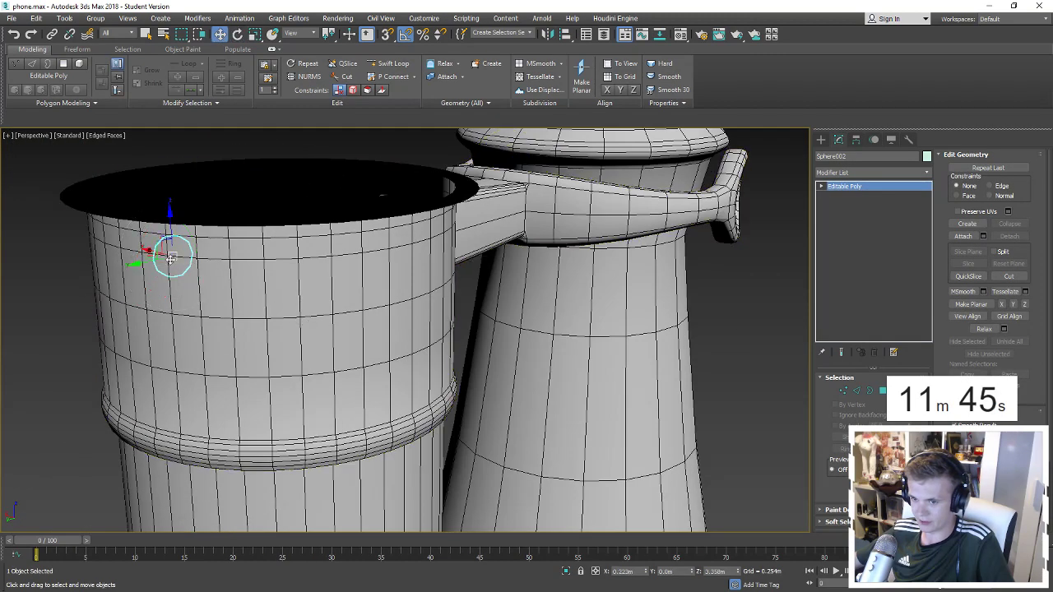
pyautogui.moveTo(192, 268); pyautogui.dragTo(418, 334)
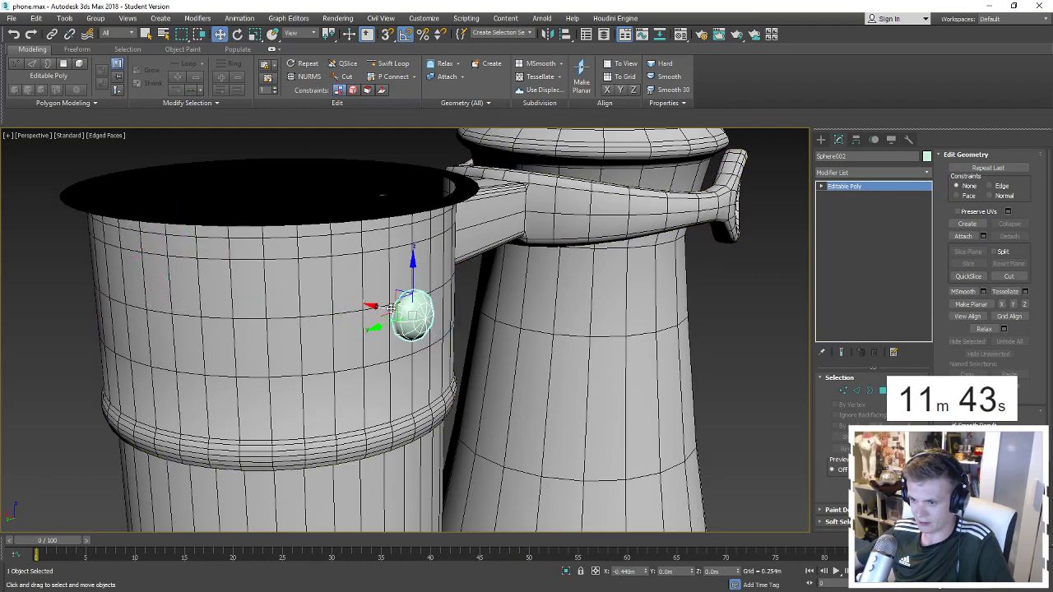
# Convert the copy to Editable Poly and attach the other rivet sphere to it.
pyautogui.rightClick(440, 297)
pyautogui.click(576, 408)
pyautogui.rightClick(431, 322)
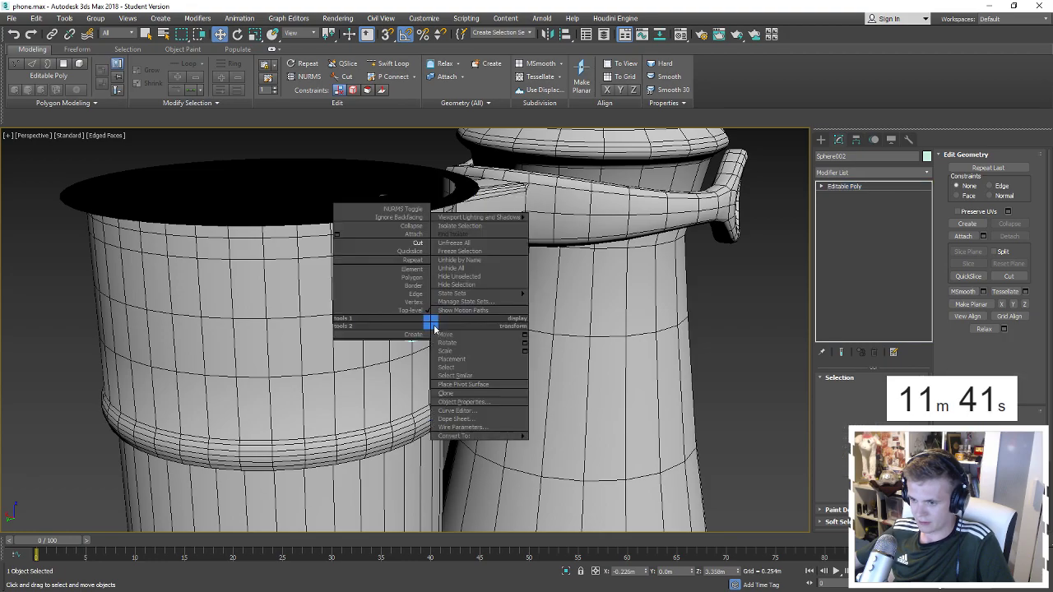
pyautogui.click(423, 243)
pyautogui.keyDown('alt'); pyautogui.moveTo(223, 301); pyautogui.dragTo(373, 275, button='middle'); pyautogui.keyUp('alt')
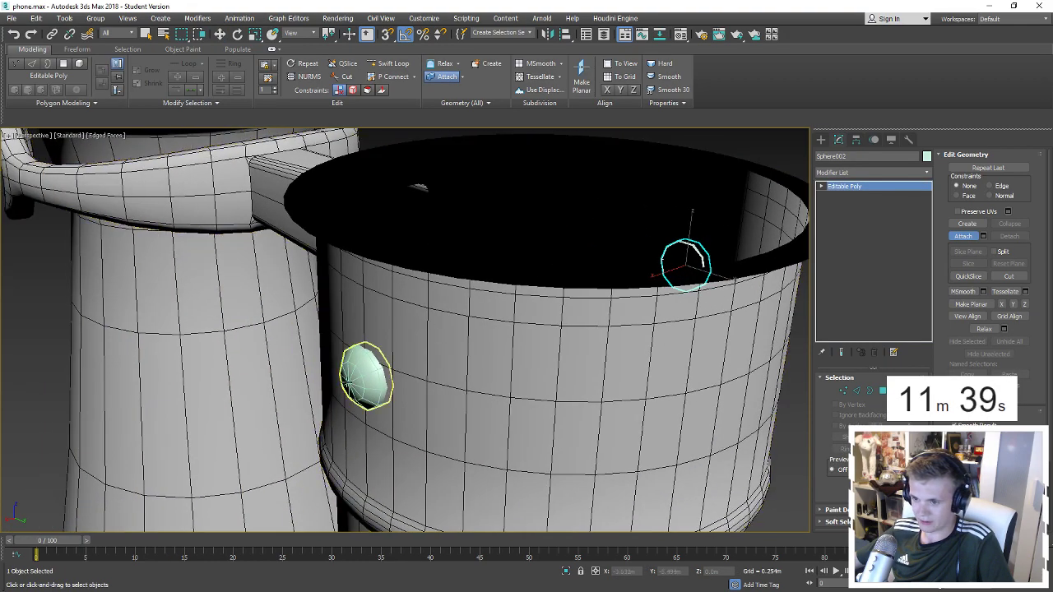
pyautogui.scroll(-5, 409, 362)
pyautogui.click(410, 362)
pyautogui.press('w')
pyautogui.keyDown('alt'); pyautogui.moveTo(410, 361); pyautogui.dragTo(555, 315, button='middle'); pyautogui.keyUp('alt')
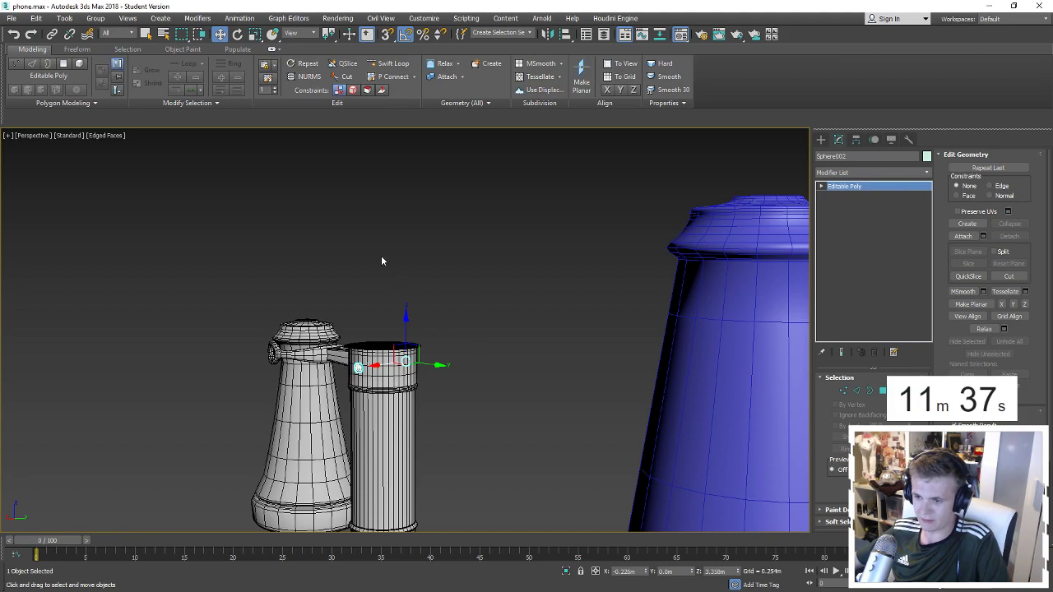
# Set the joined rivets' object colour to black.
pyautogui.press('m')
pyautogui.click(327, 61)
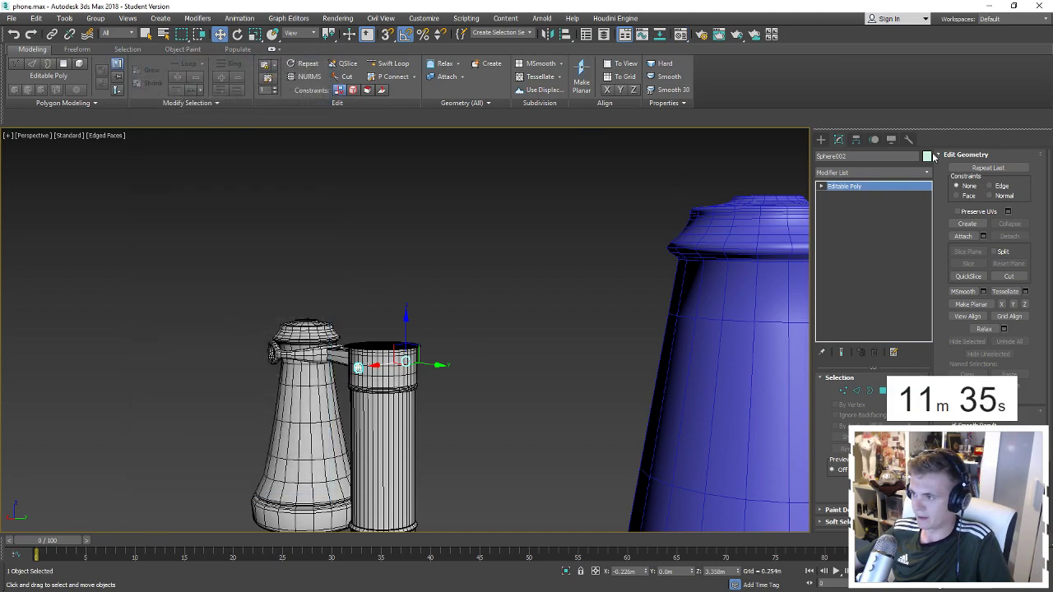
pyautogui.click(926, 155)
pyautogui.click(580, 361)
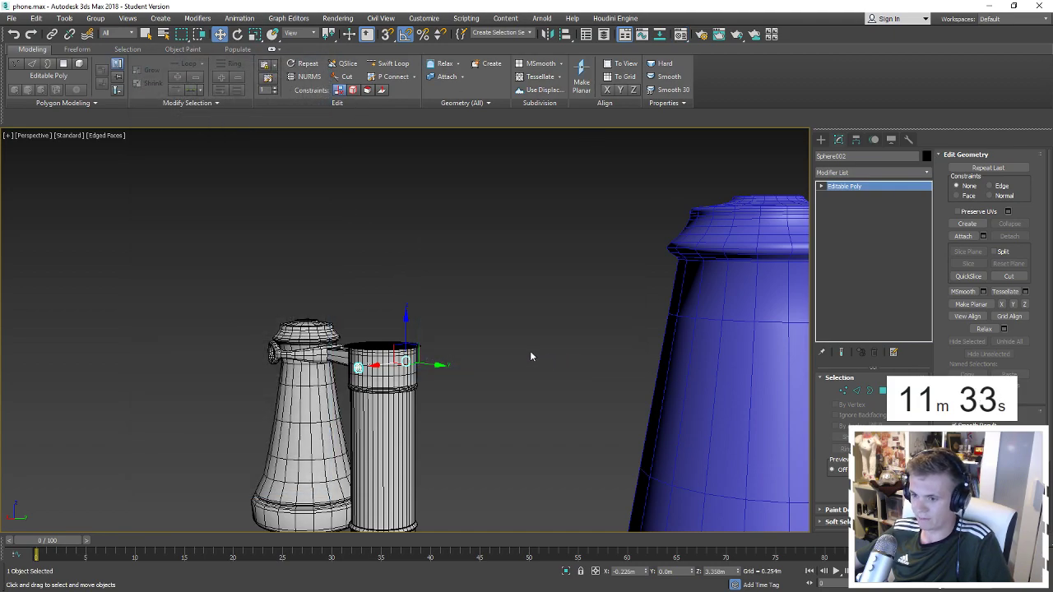
# Select the cup-and-handle object and orbit to view the whole phone.
pyautogui.scroll(3, 419, 363)
pyautogui.click(419, 363)
pyautogui.click(335, 366)
pyautogui.scroll(2, 336, 366)
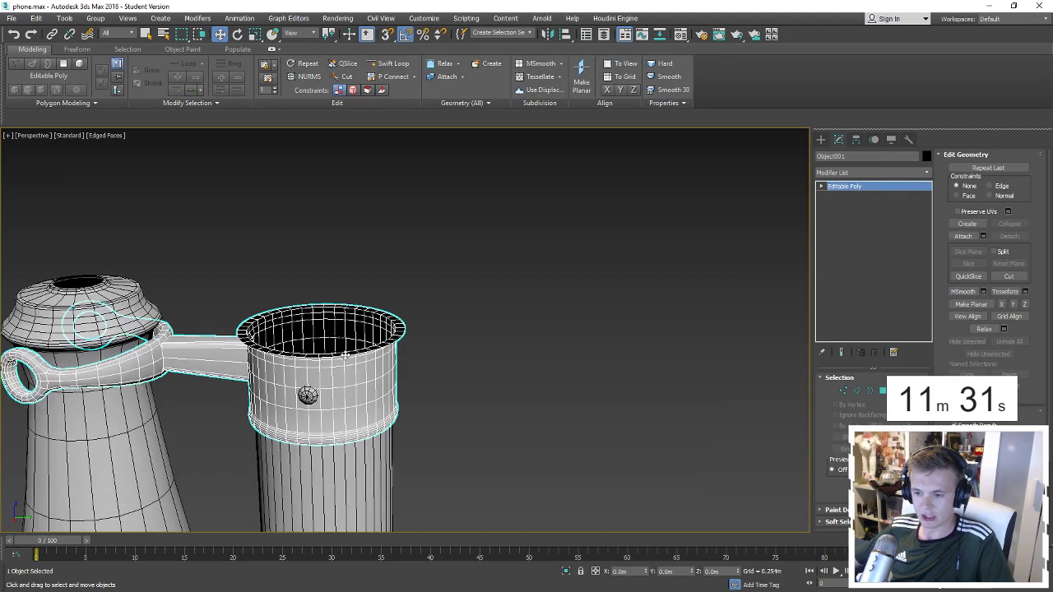
pyautogui.press('2')
pyautogui.scroll(-6, 554, 204)
pyautogui.keyDown('alt'); pyautogui.moveTo(555, 204); pyautogui.dragTo(688, 296, button='middle'); pyautogui.keyUp('alt')
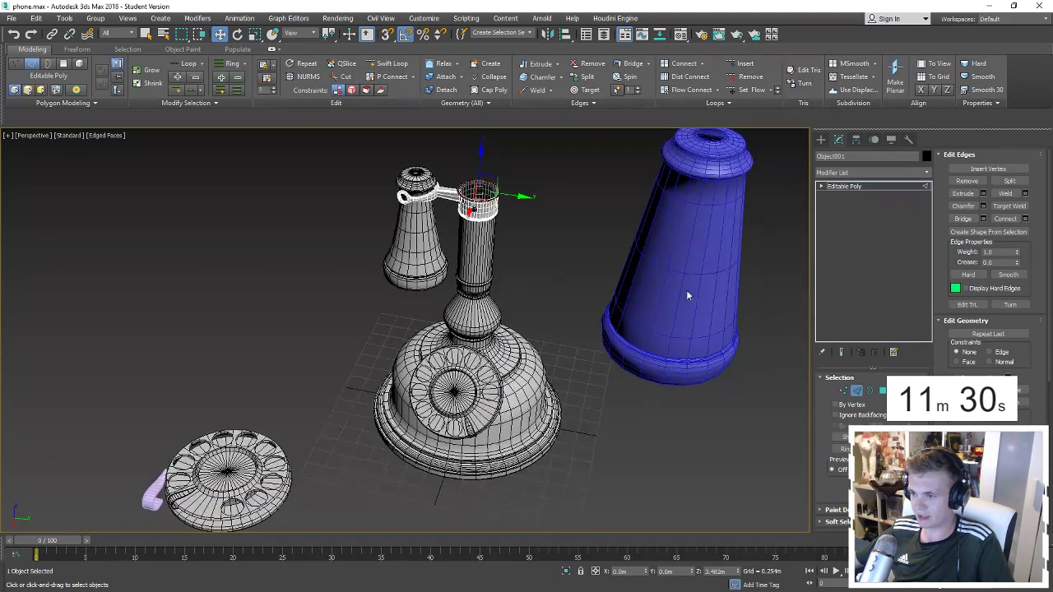
pyautogui.click(856, 392)
# Copy the earpiece up and to the right, creating Cylinder031.
pyautogui.click(581, 237)
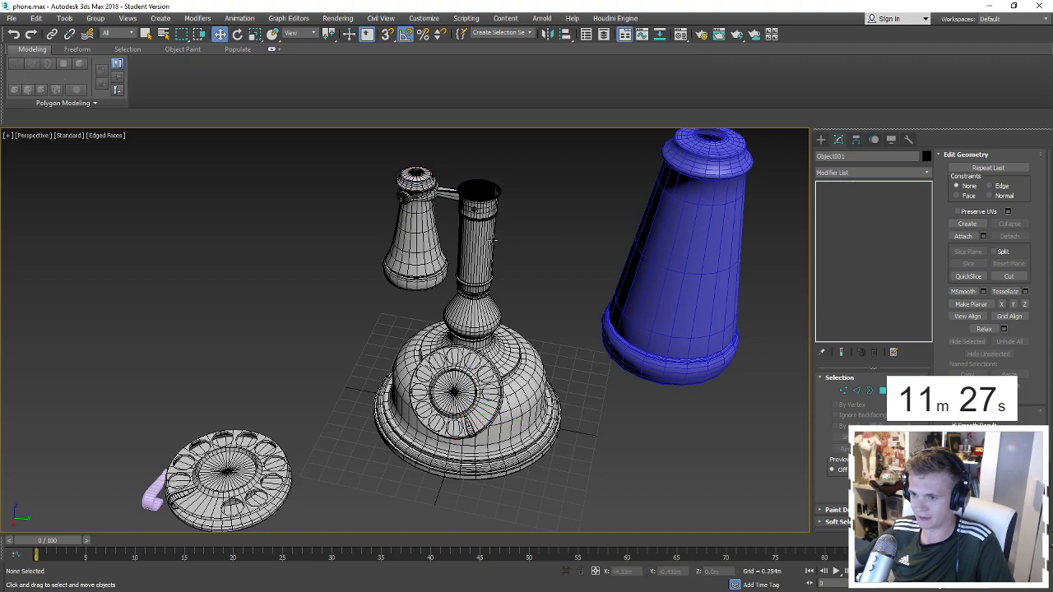
pyautogui.click(415, 238)
pyautogui.scroll(4, 416, 238)
pyautogui.press('e')
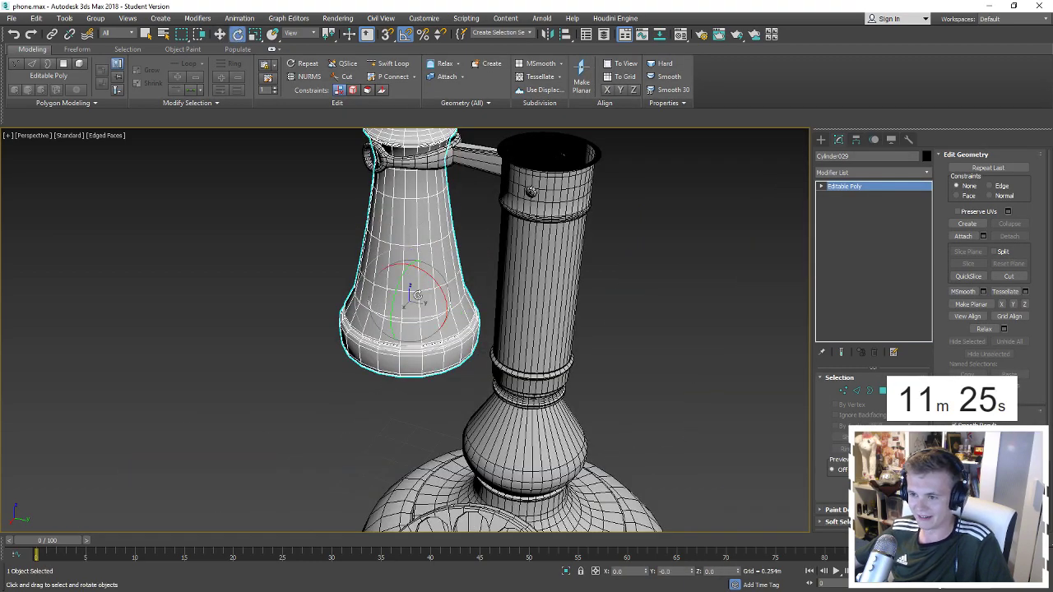
pyautogui.press('w')
pyautogui.keyDown('shift'); pyautogui.moveTo(427, 366); pyautogui.dragTo(610, 271); pyautogui.keyUp('shift')
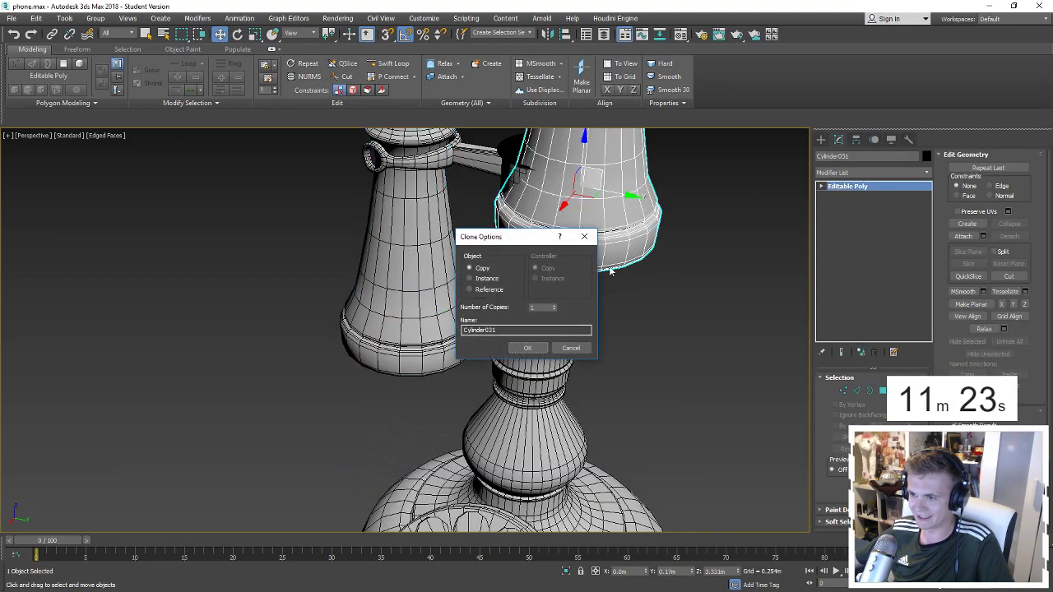
pyautogui.click(530, 347)
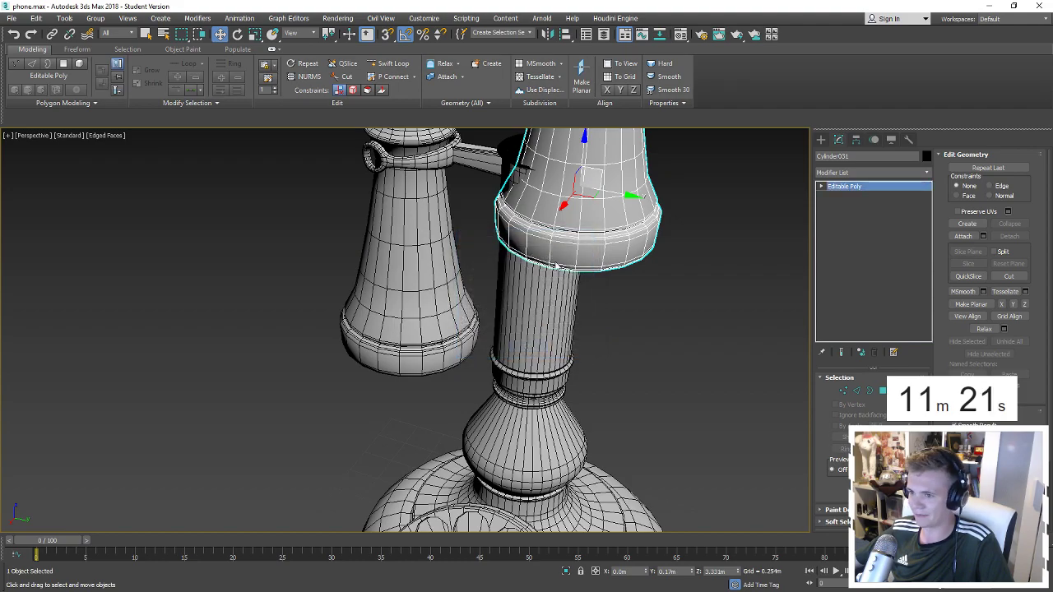
pyautogui.moveTo(530, 345)
pyautogui.keyDown('alt'); pyautogui.mouseDown(button='middle')
pyautogui.moveTo(511, 352)
pyautogui.moveTo(526, 313)
pyautogui.mouseUp(button='middle'); pyautogui.keyUp('alt')
# Rotate the earpiece copy about 100 degrees onto its side and orbit to face it.
pyautogui.press('r')
pyautogui.scroll(3, 543, 271)
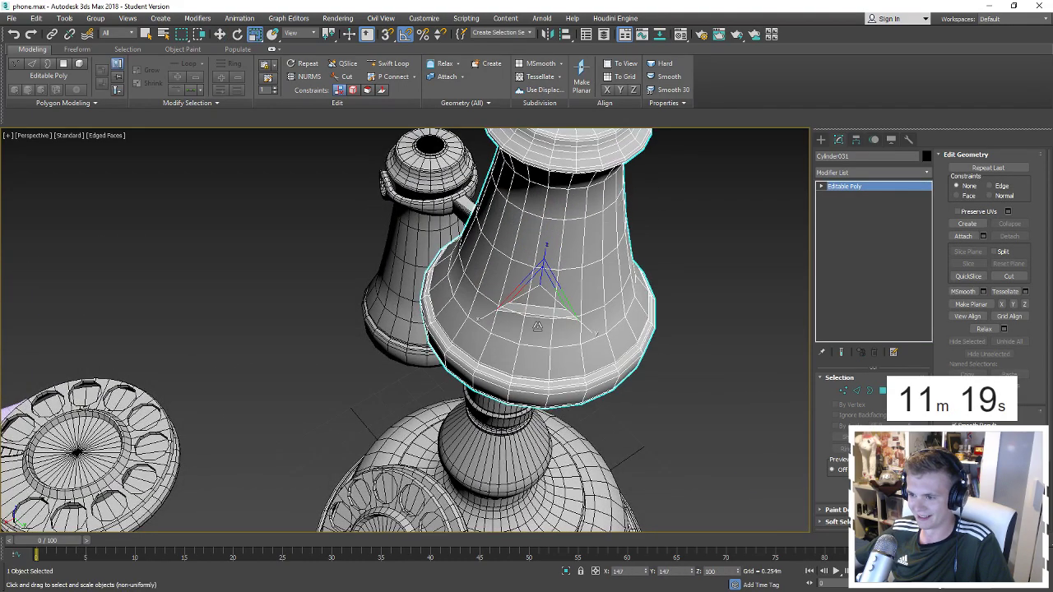
pyautogui.scroll(2, 551, 247)
pyautogui.moveTo(551, 246)
pyautogui.keyDown('alt'); pyautogui.mouseDown(button='middle')
pyautogui.moveTo(559, 222)
pyautogui.moveTo(550, 297)
pyautogui.mouseUp(button='middle'); pyautogui.keyUp('alt')
pyautogui.press('e')
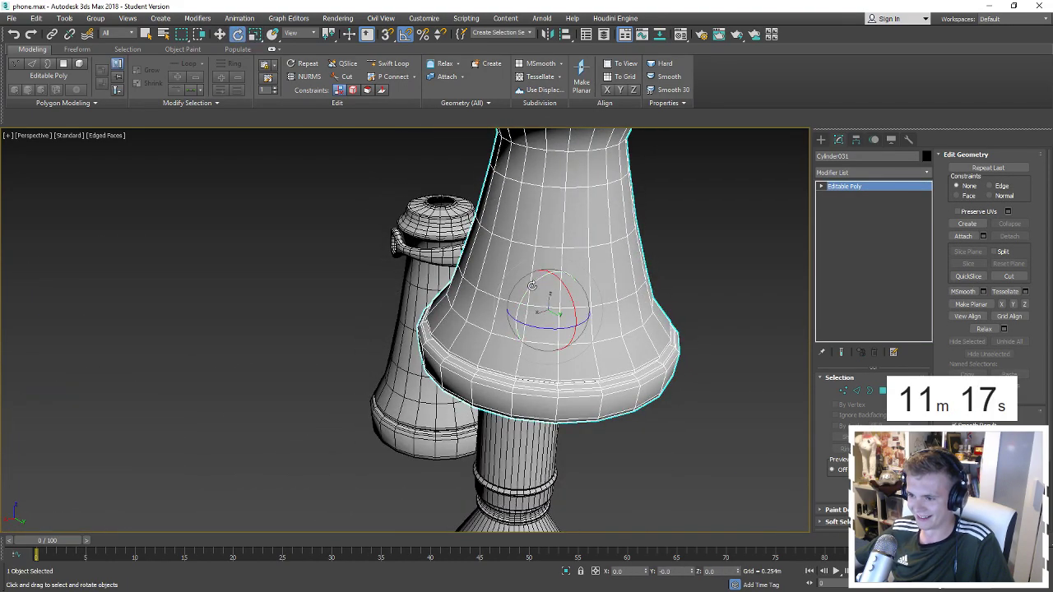
pyautogui.moveTo(532, 284); pyautogui.dragTo(568, 248)
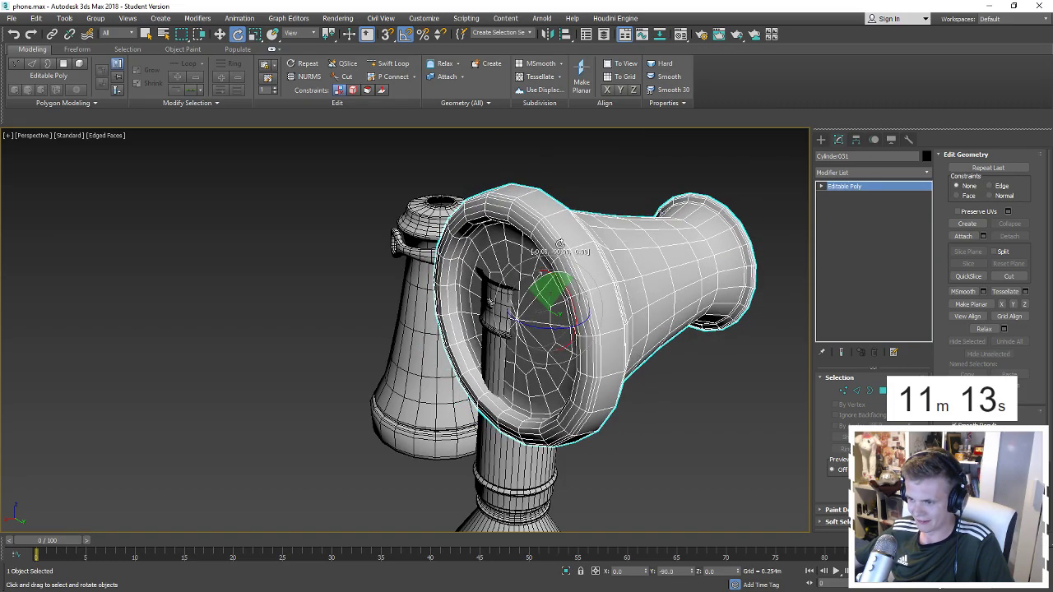
pyautogui.keyDown('alt'); pyautogui.moveTo(563, 246); pyautogui.dragTo(590, 296, button='middle'); pyautogui.keyUp('alt')
# Select edges and an edge ring on the earpiece, checking in wireframe, then clear the selection.
pyautogui.press('1')
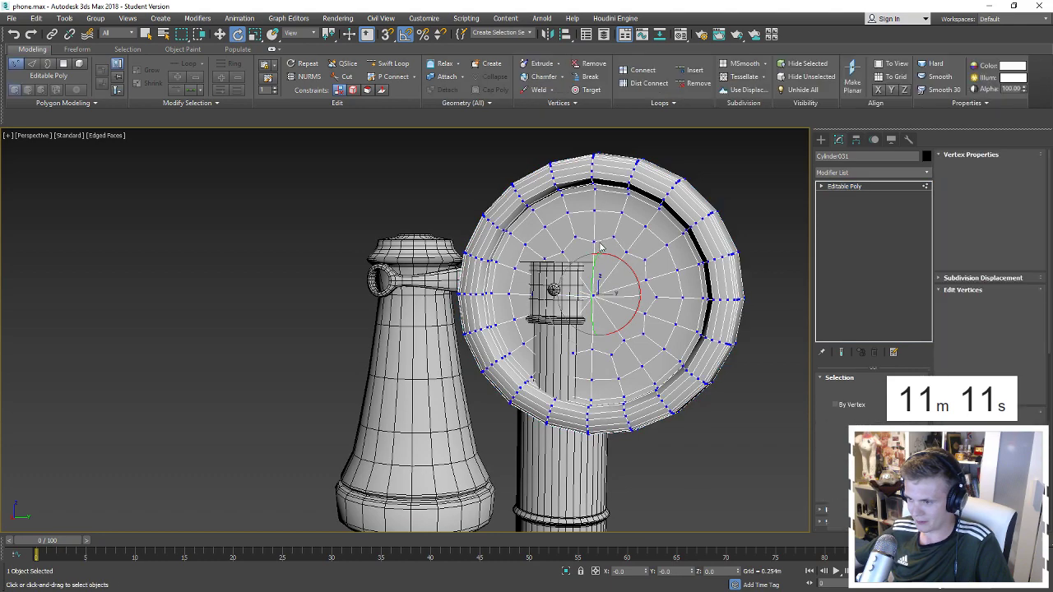
pyautogui.press('2')
pyautogui.click(598, 240)
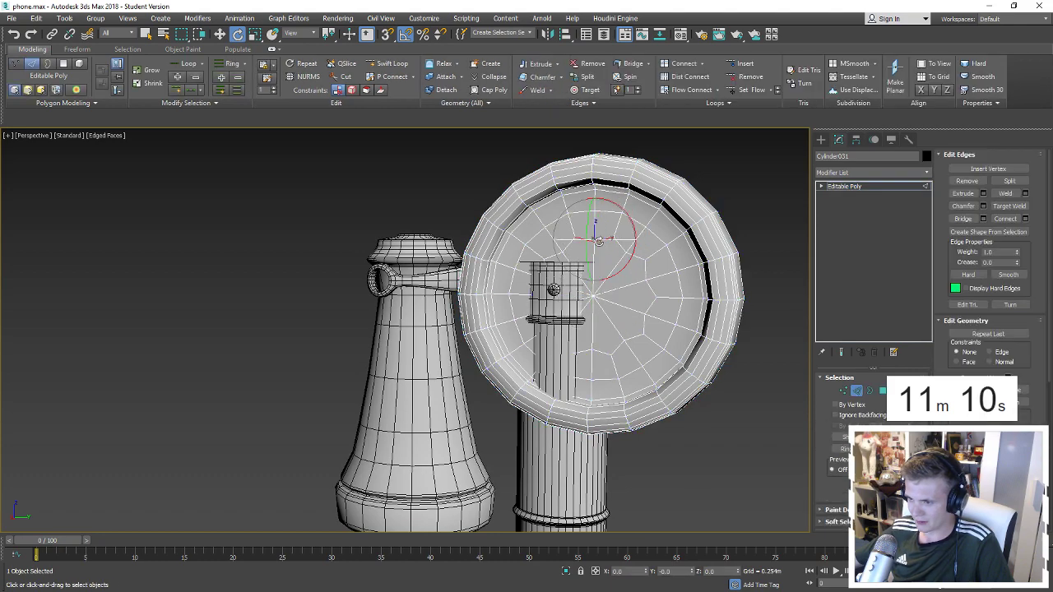
pyautogui.click(646, 272)
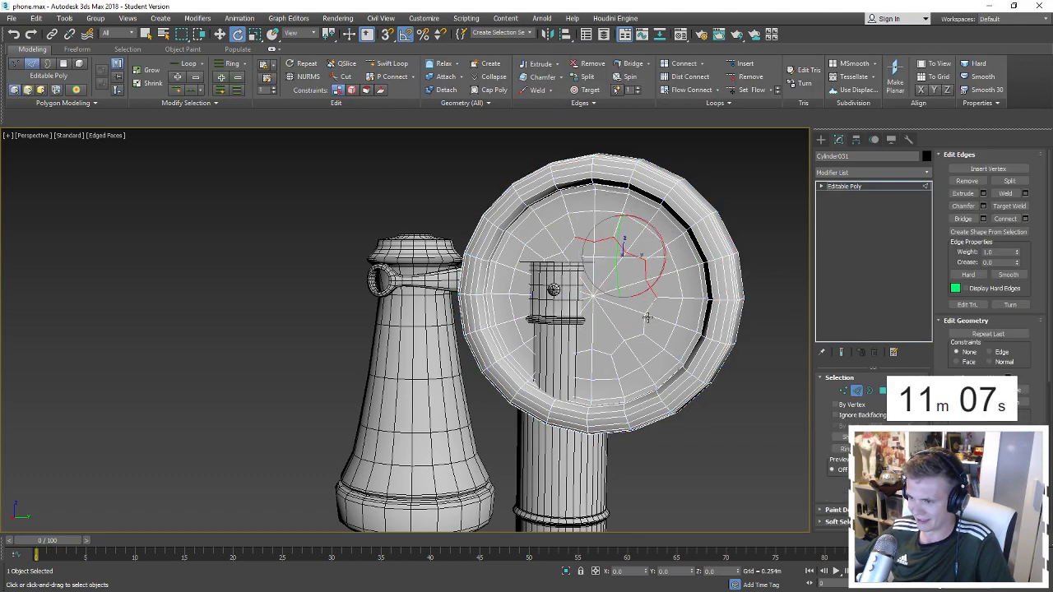
pyautogui.keyDown('ctrl'); pyautogui.click(648, 308); pyautogui.keyUp('ctrl')
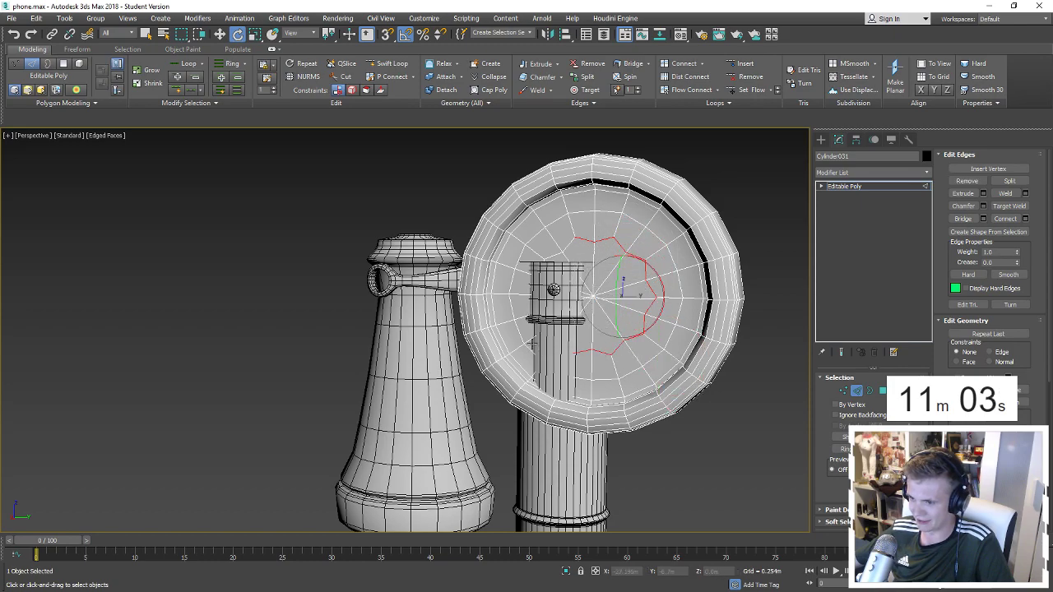
pyautogui.press('F3')
pyautogui.click(551, 340)
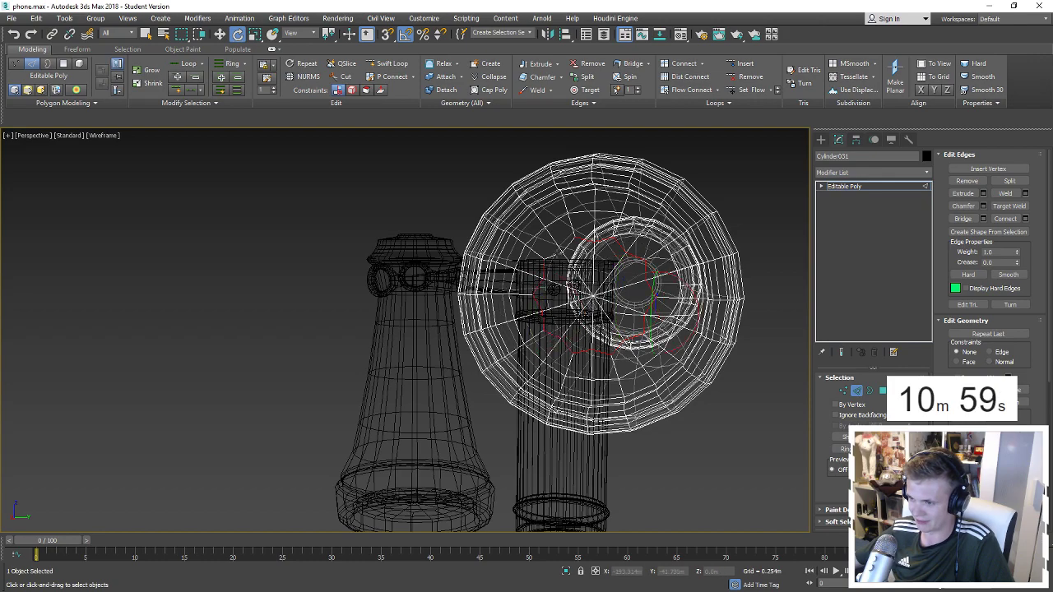
pyautogui.click(557, 254)
pyautogui.press('F3')
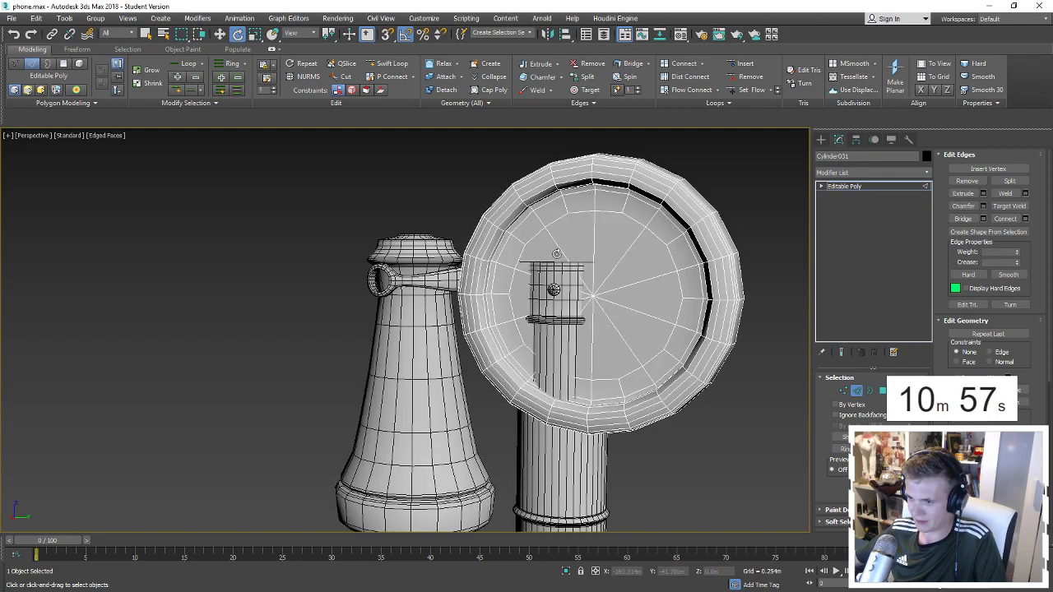
pyautogui.keyDown('alt'); pyautogui.moveTo(543, 255); pyautogui.dragTo(582, 291, button='middle'); pyautogui.keyUp('alt')
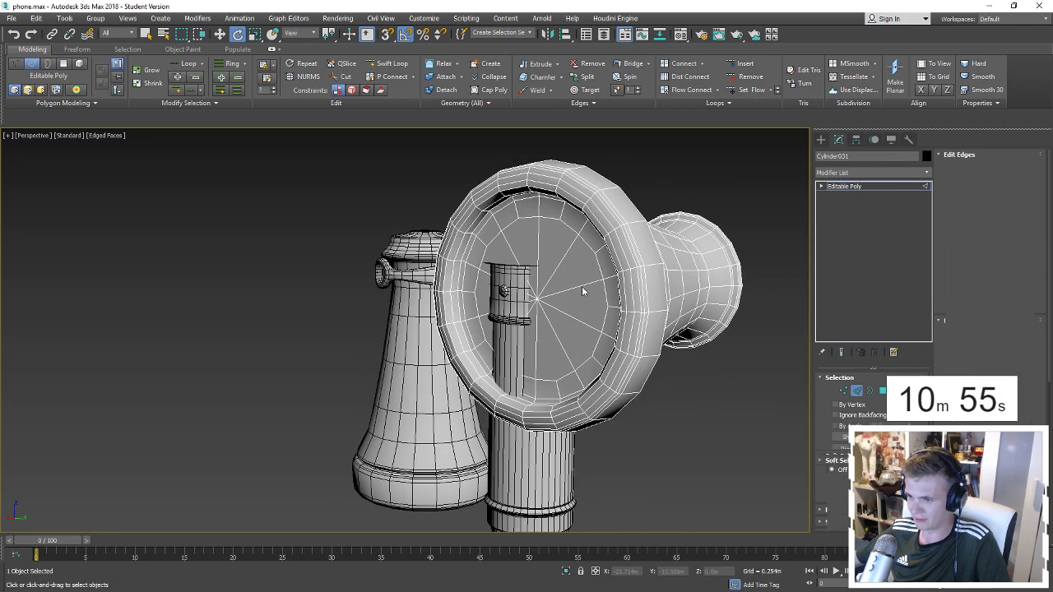
# Move the earpiece's inner cap face back along X and return to object level.
pyautogui.press('4')
pyautogui.press('1')
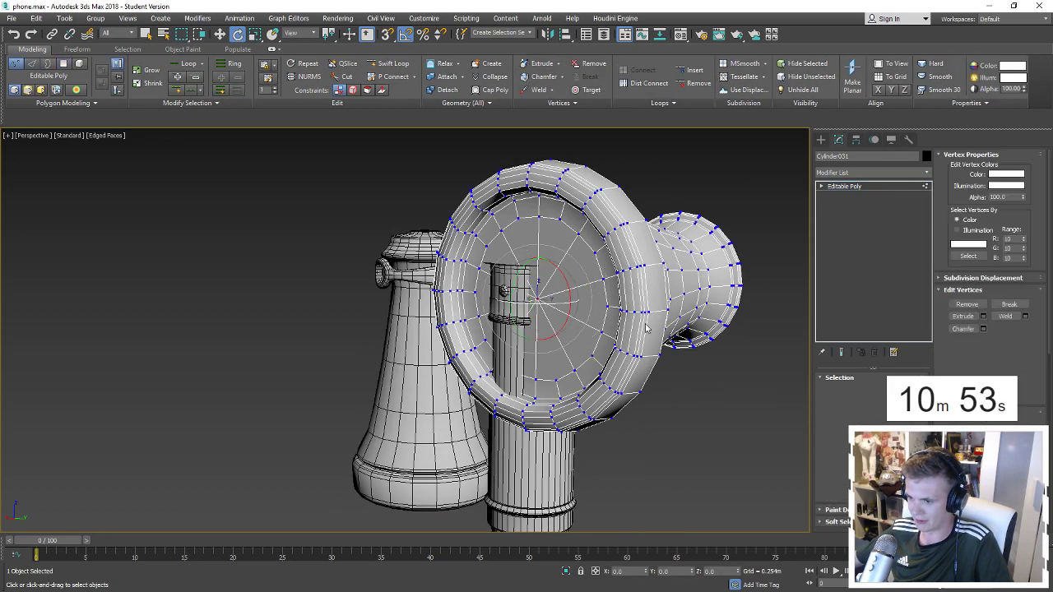
pyautogui.press('4')
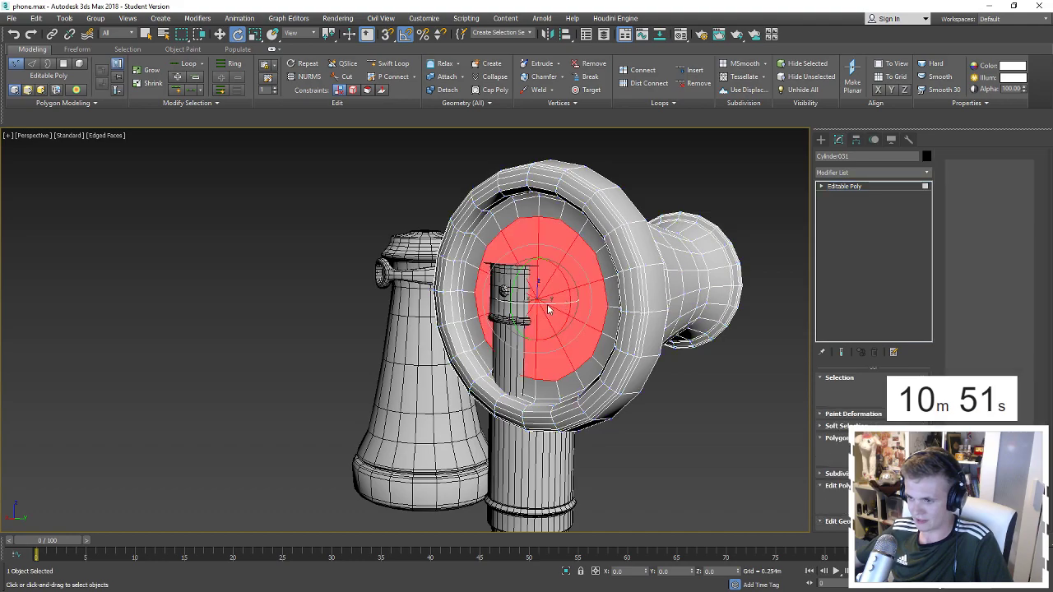
pyautogui.press('w')
pyautogui.keyDown('alt'); pyautogui.moveTo(485, 296); pyautogui.dragTo(514, 305, button='middle'); pyautogui.keyUp('alt')
pyautogui.moveTo(515, 306); pyautogui.dragTo(574, 301)
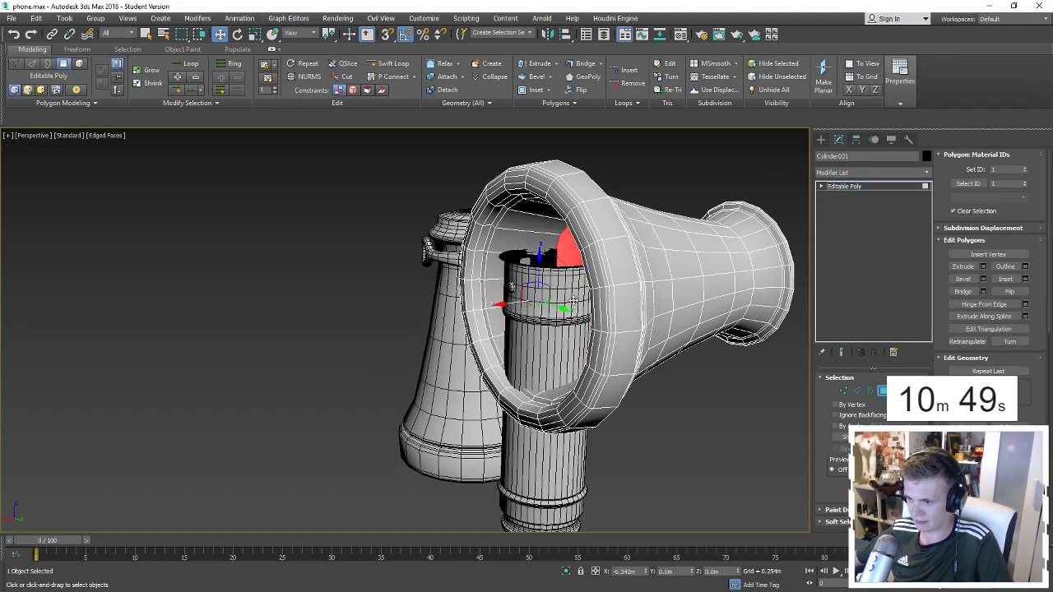
pyautogui.keyDown('alt'); pyautogui.moveTo(567, 300); pyautogui.dragTo(863, 360, button='middle'); pyautogui.keyUp('alt')
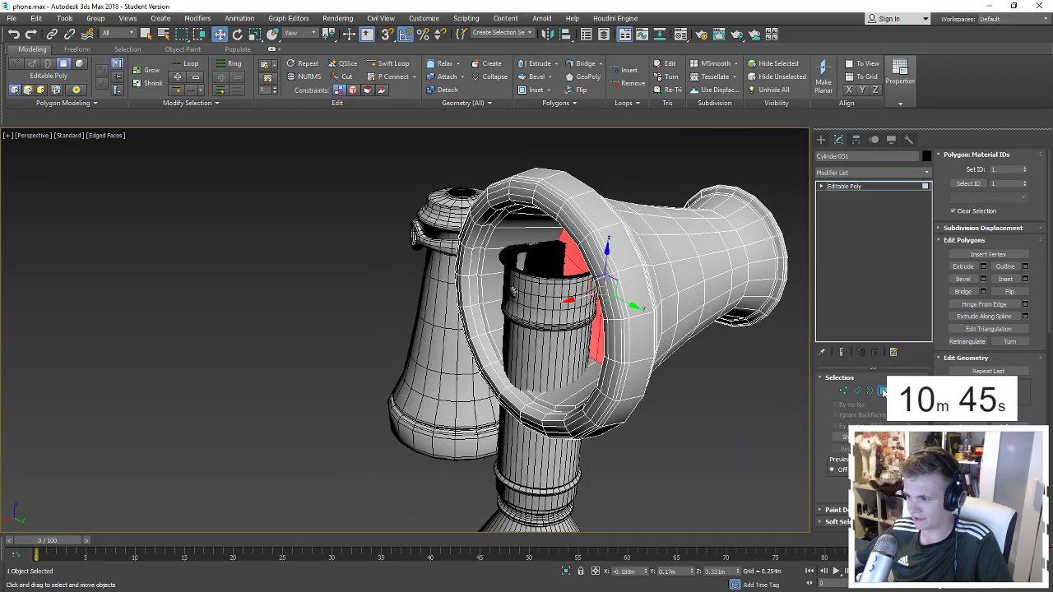
pyautogui.click(882, 391)
pyautogui.moveTo(461, 312)
pyautogui.keyDown('alt'); pyautogui.mouseDown(button='middle')
pyautogui.moveTo(629, 249)
pyautogui.moveTo(650, 229)
pyautogui.moveTo(741, 294)
pyautogui.mouseUp(button='middle'); pyautogui.keyUp('alt')
pyautogui.press('e')
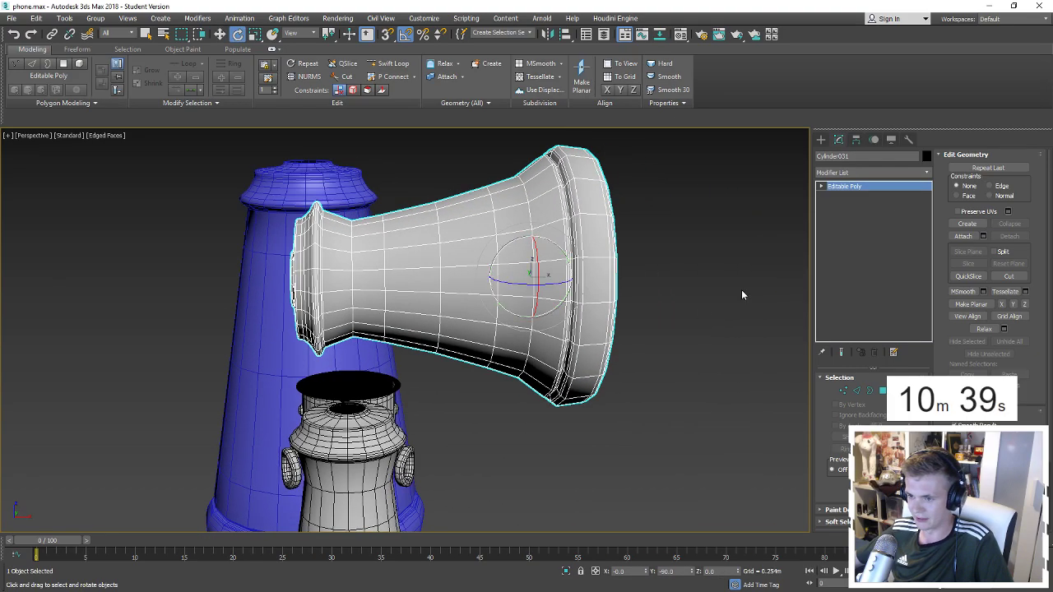
# Add an FFD 3x3x3 modifier to the horn and edit its control points.
pyautogui.click(865, 171)
pyautogui.write('ffd')
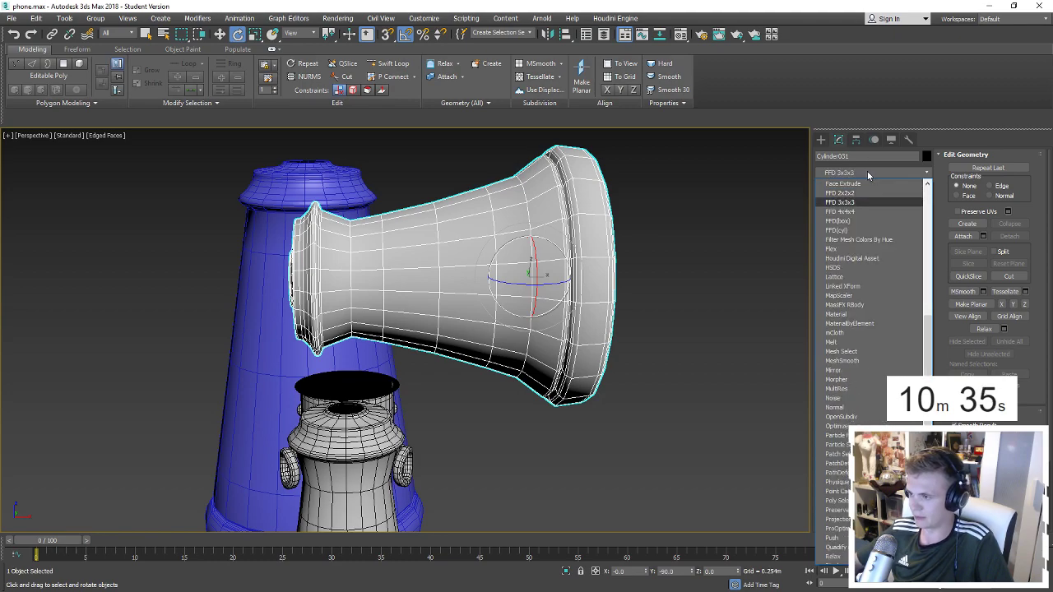
pyautogui.press('Return')
pyautogui.click(854, 197)
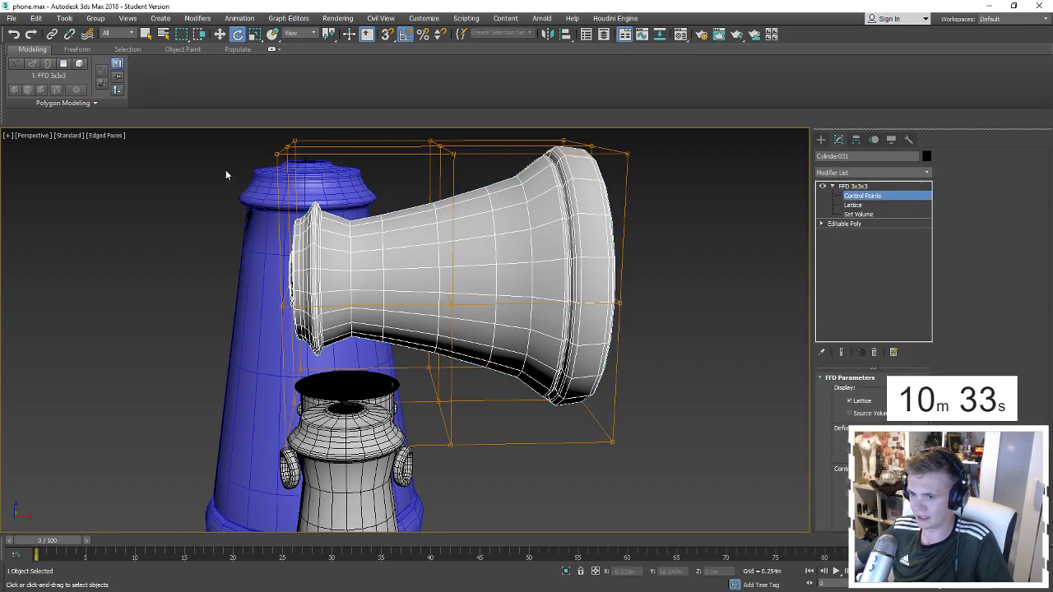
pyautogui.scroll(-5, 231, 129)
pyautogui.scroll(-1, 223, 127)
# Move the lattice's left control points to resize the horn, then collapse it to Editable Poly.
pyautogui.moveTo(229, 154); pyautogui.dragTo(288, 284)
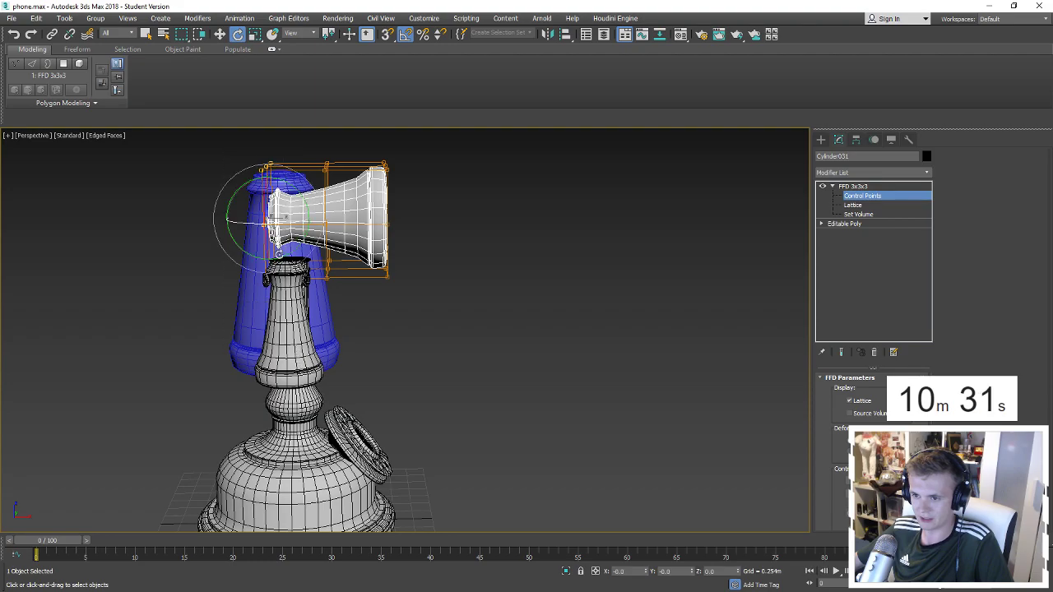
pyautogui.press('w')
pyautogui.moveTo(290, 220); pyautogui.dragTo(266, 218)
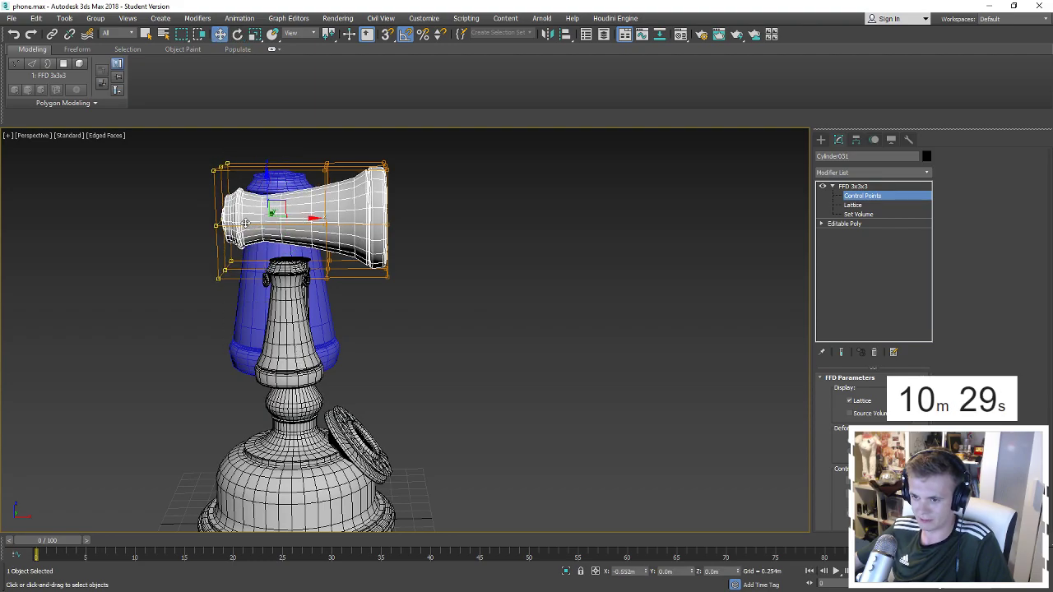
pyautogui.moveTo(266, 218)
pyautogui.keyDown('alt'); pyautogui.mouseDown(button='middle')
pyautogui.moveTo(262, 233)
pyautogui.moveTo(263, 221)
pyautogui.mouseUp(button='middle'); pyautogui.keyUp('alt')
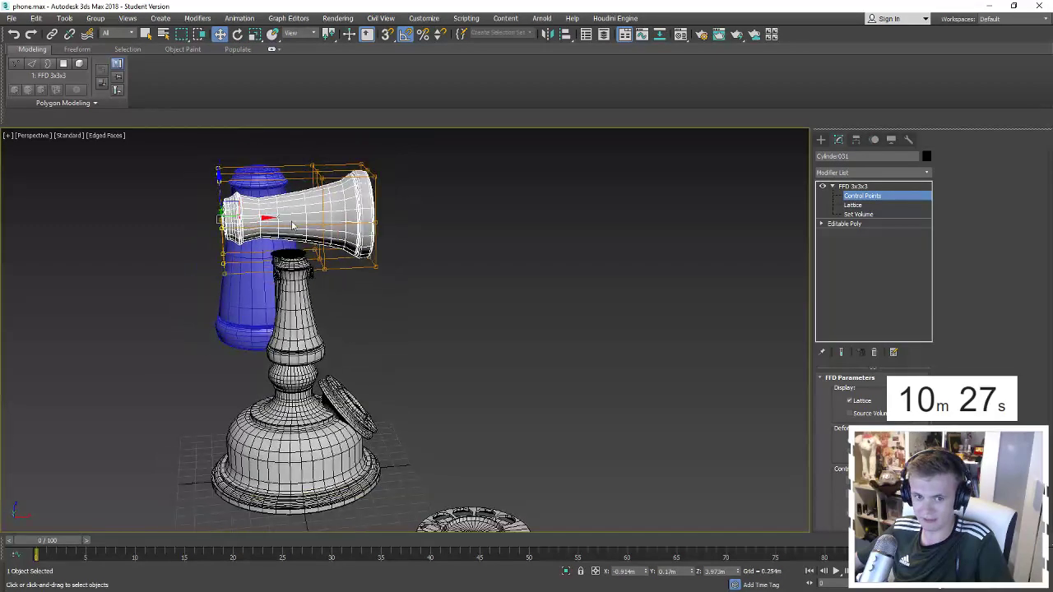
pyautogui.moveTo(262, 220); pyautogui.dragTo(278, 220)
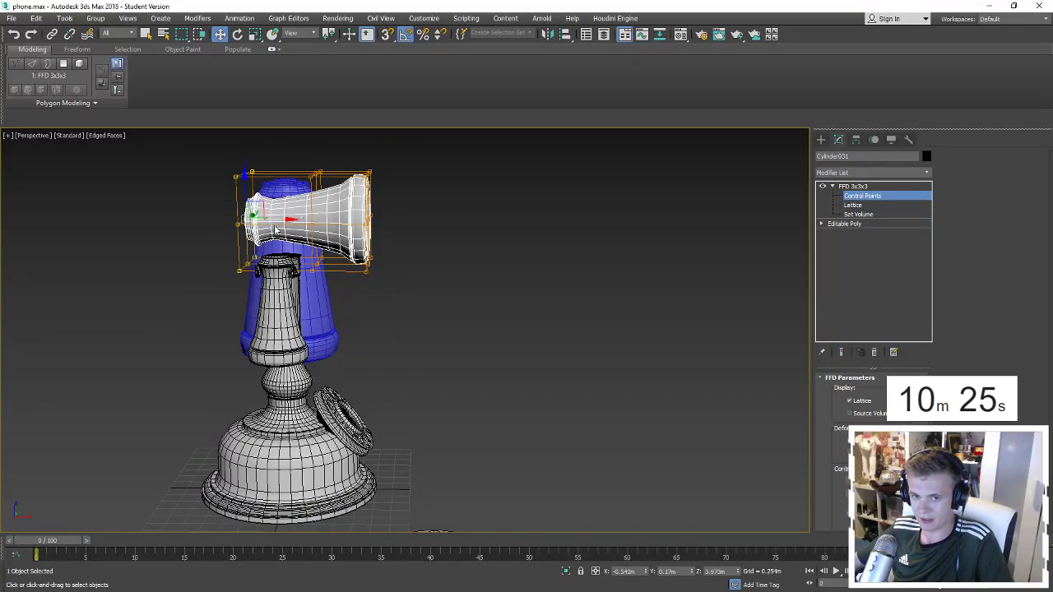
pyautogui.rightClick(272, 216)
pyautogui.click(384, 337)
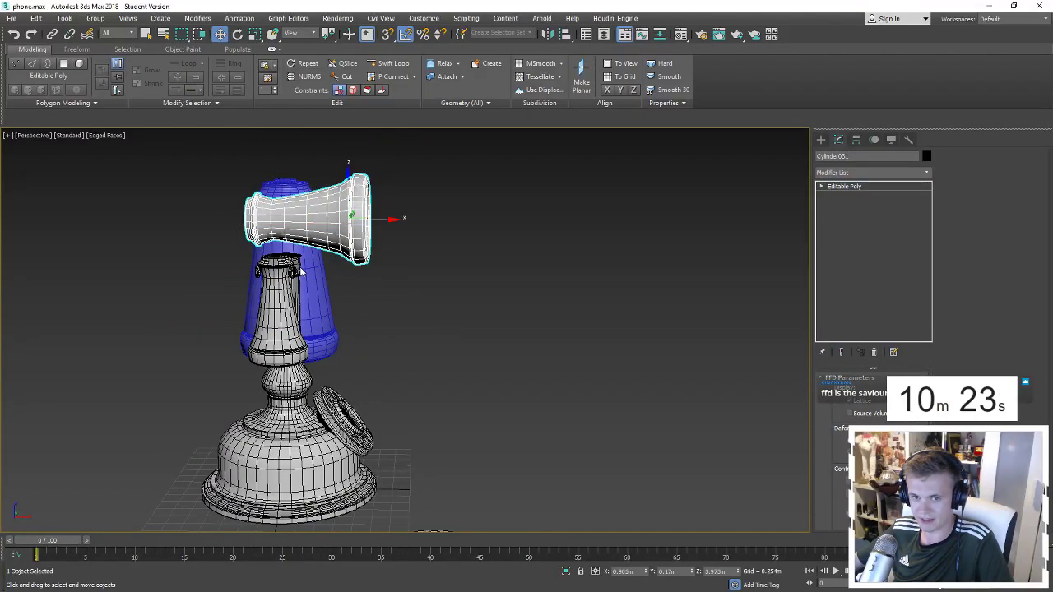
pyautogui.scroll(2, 326, 204)
pyautogui.scroll(3, 325, 204)
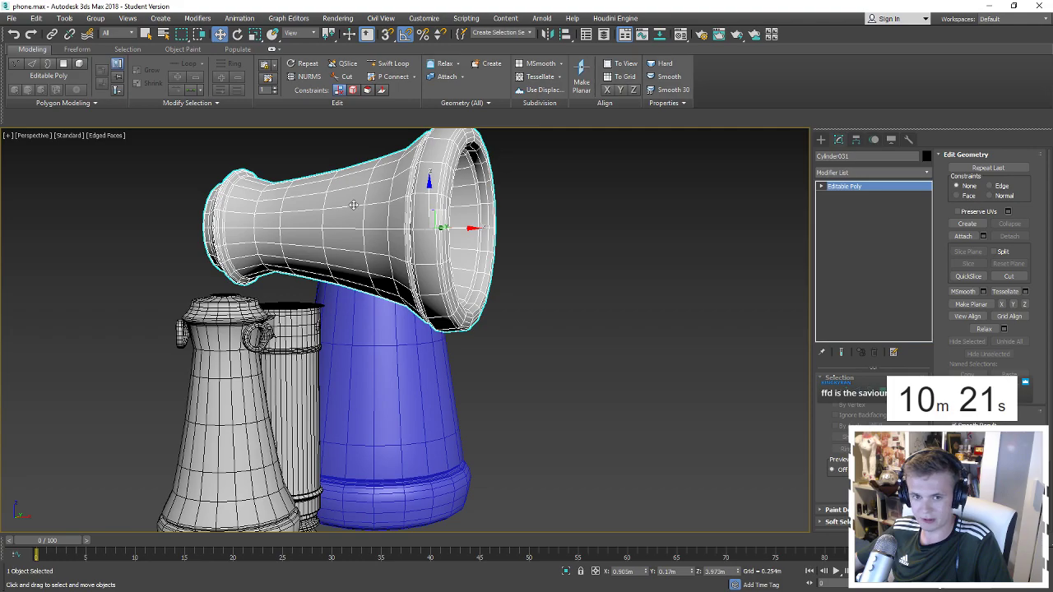
# Select the horn's end faces, grow the selection, and delete them.
pyautogui.press('2')
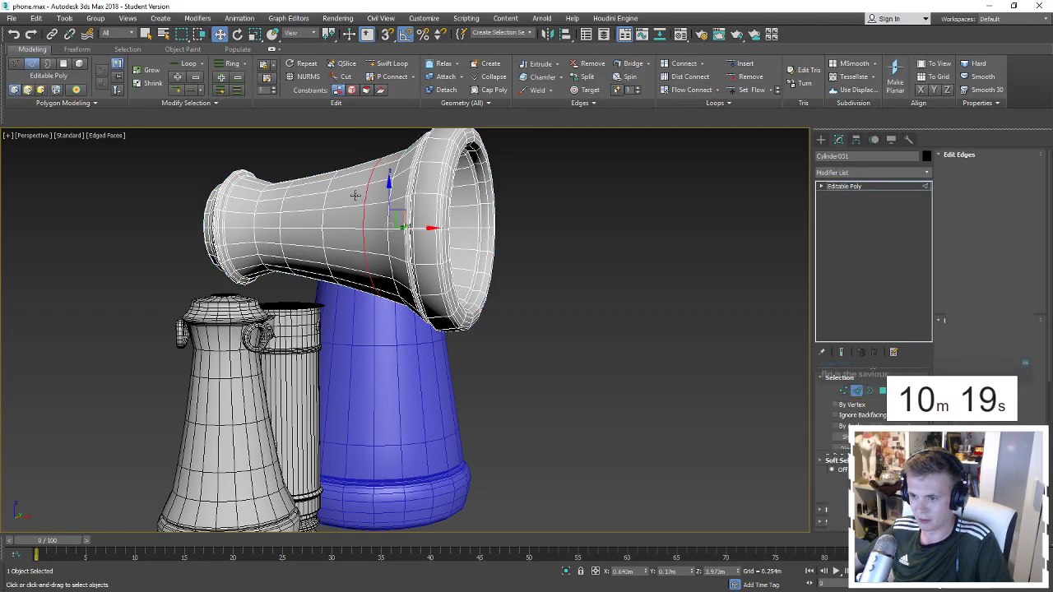
pyautogui.press('4')
pyautogui.click(353, 196)
pyautogui.moveTo(353, 196)
pyautogui.keyDown('alt'); pyautogui.mouseDown(button='middle')
pyautogui.moveTo(393, 208)
pyautogui.moveTo(403, 234)
pyautogui.moveTo(390, 232)
pyautogui.mouseUp(button='middle'); pyautogui.keyUp('alt')
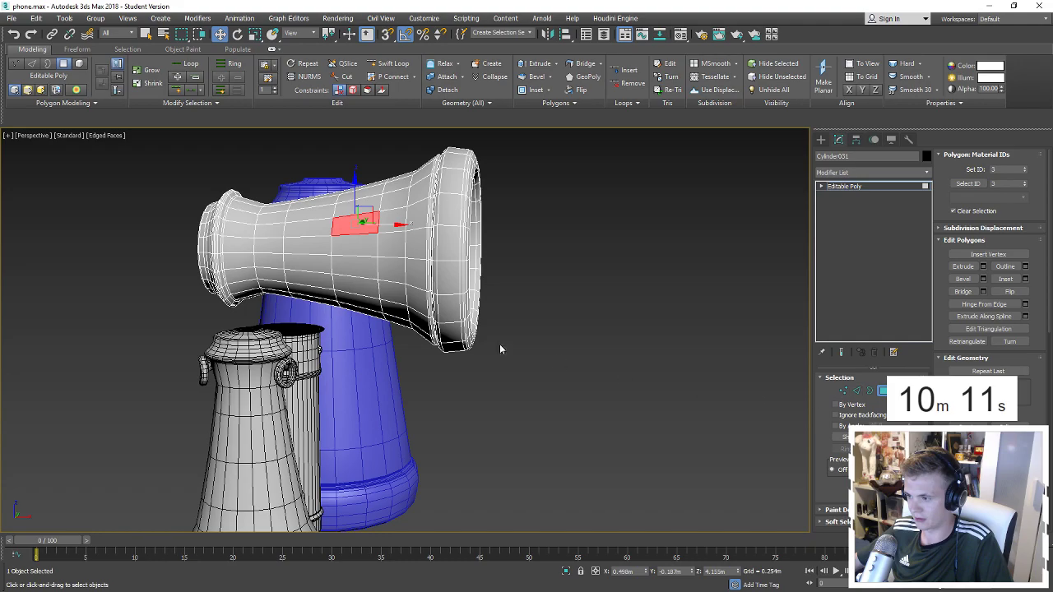
pyautogui.keyDown('alt'); pyautogui.moveTo(500, 350); pyautogui.dragTo(461, 329, button='middle'); pyautogui.keyUp('alt')
pyautogui.scroll(5, 206, 238)
pyautogui.scroll(2, 201, 238)
pyautogui.click(199, 237)
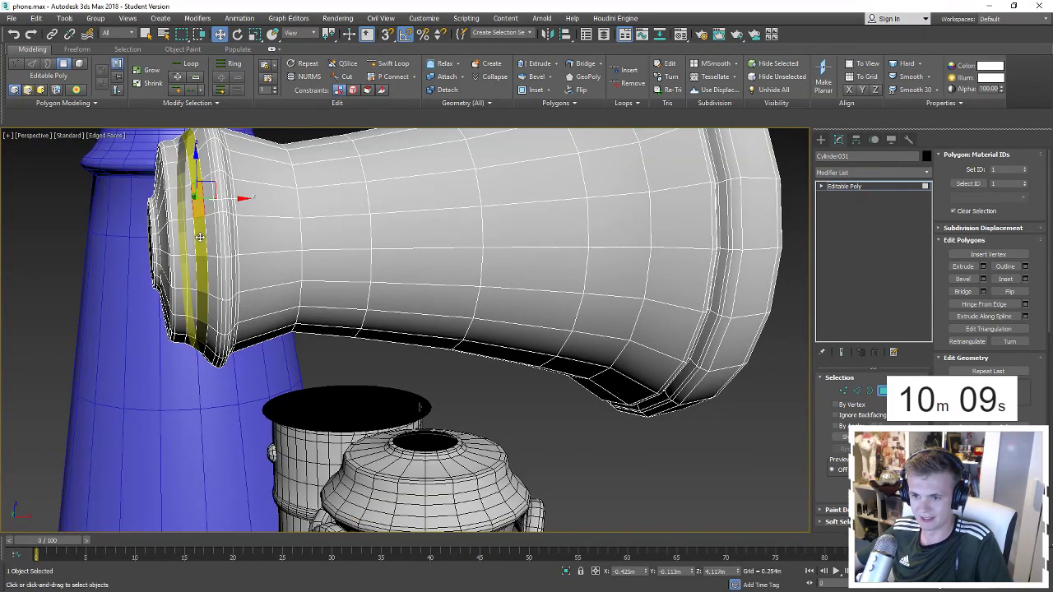
pyautogui.keyDown('alt'); pyautogui.moveTo(199, 237); pyautogui.dragTo(210, 199, button='middle'); pyautogui.keyUp('alt')
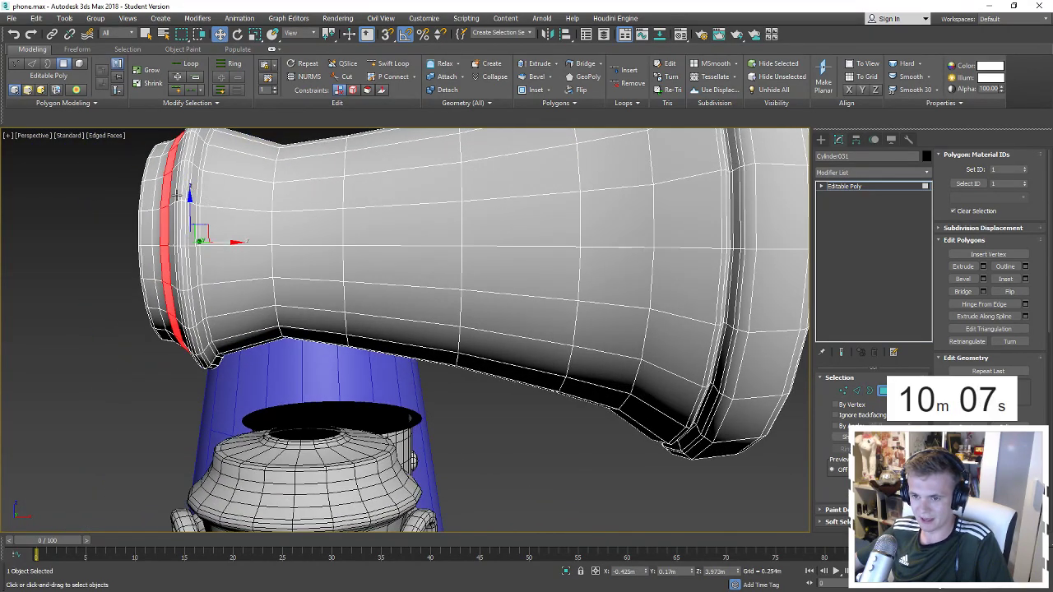
pyautogui.hotkey('ctrl', 'pageup')
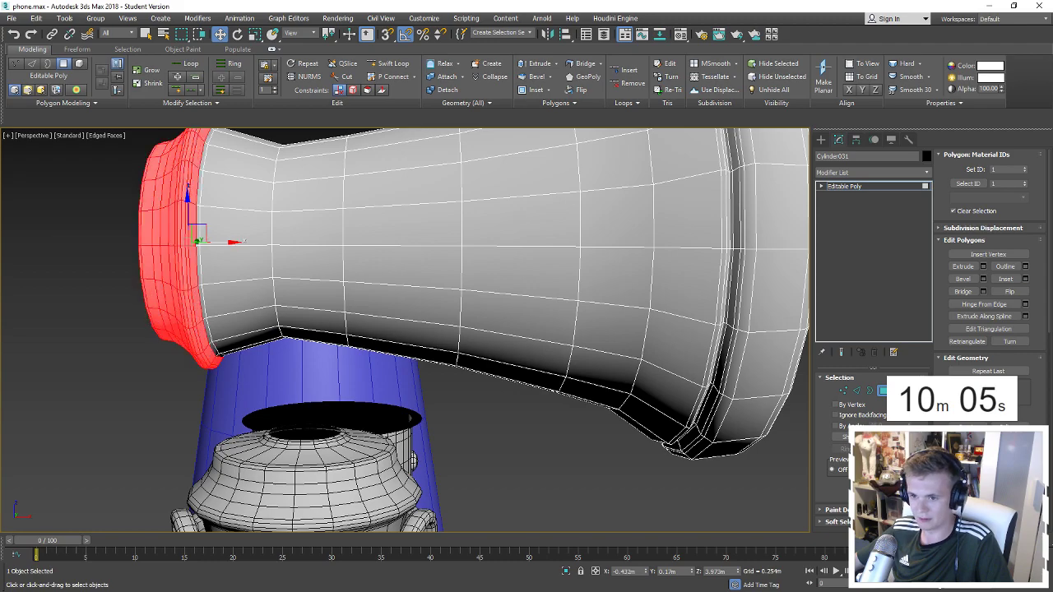
pyautogui.press('Delete')
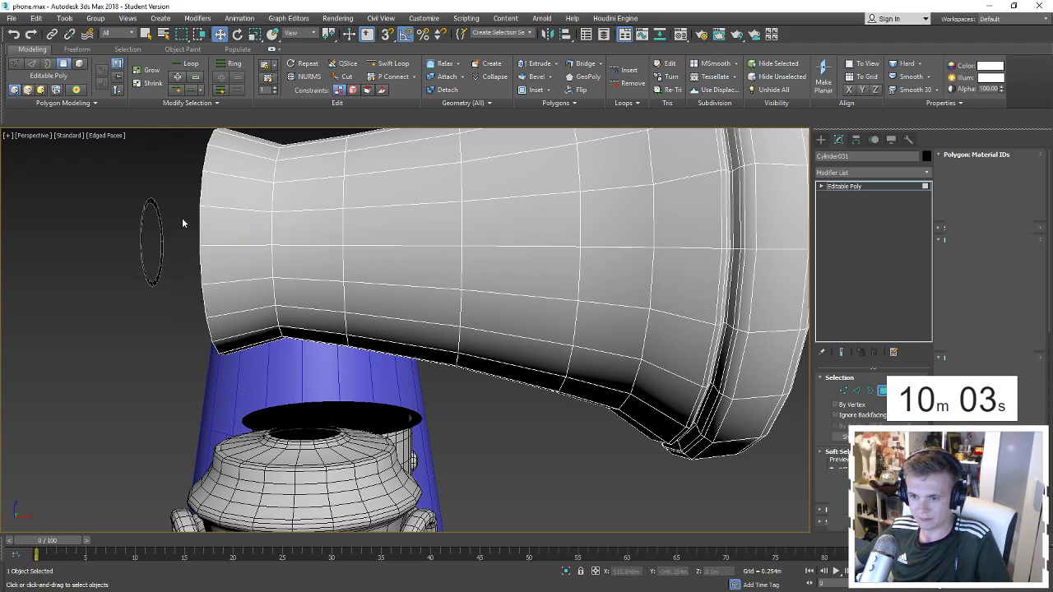
# Select the open end's border edges and scale the disk rim outward.
pyautogui.press('2')
pyautogui.moveTo(193, 169); pyautogui.dragTo(66, 322)
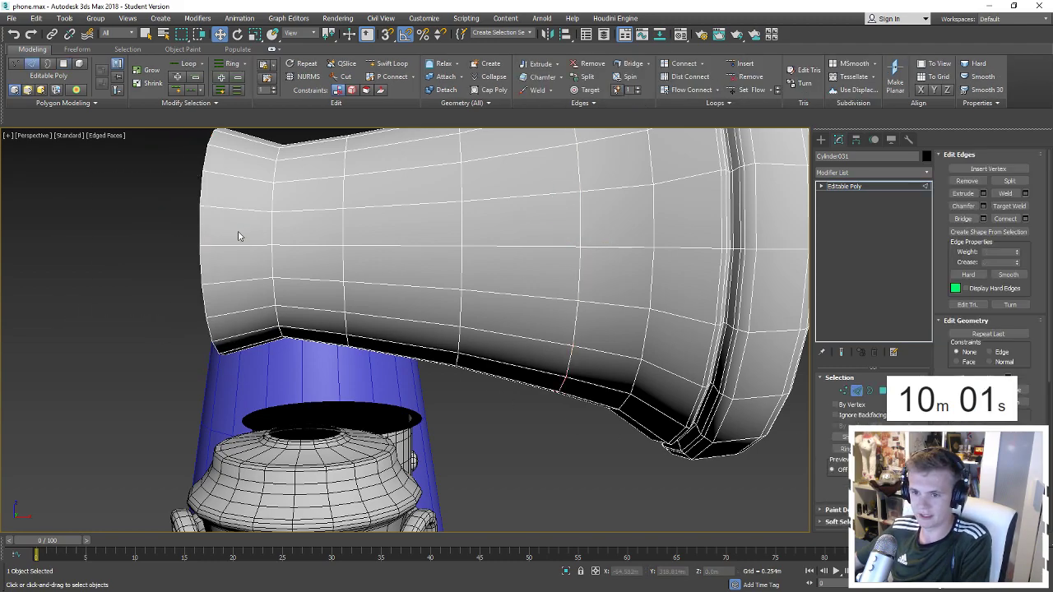
pyautogui.moveTo(213, 230)
pyautogui.keyDown('alt'); pyautogui.mouseDown(button='middle')
pyautogui.moveTo(175, 265)
pyautogui.moveTo(250, 237)
pyautogui.mouseUp(button='middle'); pyautogui.keyUp('alt')
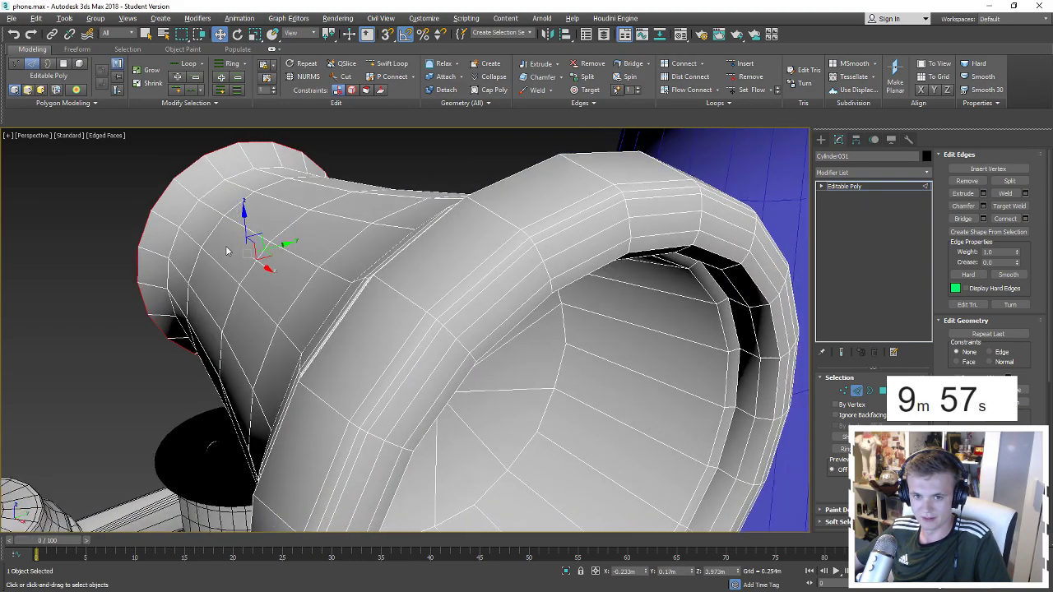
pyautogui.press('r')
pyautogui.scroll(-2, 250, 247)
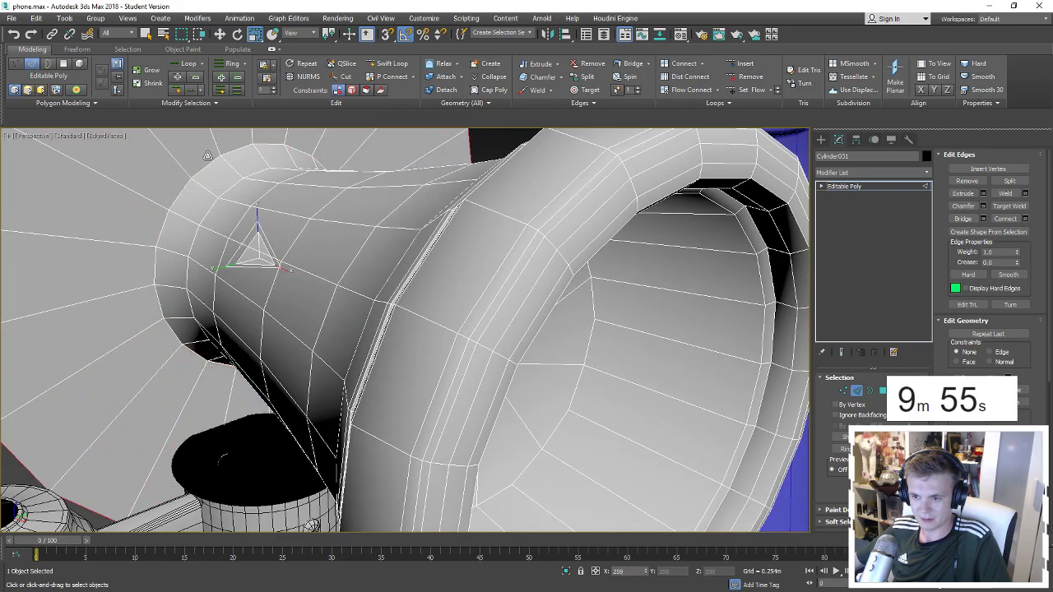
pyautogui.scroll(-4, 264, 246)
pyautogui.moveTo(275, 214)
pyautogui.keyDown('alt'); pyautogui.mouseDown(button='middle')
pyautogui.moveTo(267, 235)
pyautogui.moveTo(301, 247)
pyautogui.moveTo(296, 271)
pyautogui.moveTo(274, 255)
pyautogui.mouseUp(button='middle'); pyautogui.keyUp('alt')
pyautogui.press('r')
pyautogui.moveTo(271, 255); pyautogui.dragTo(278, 259)
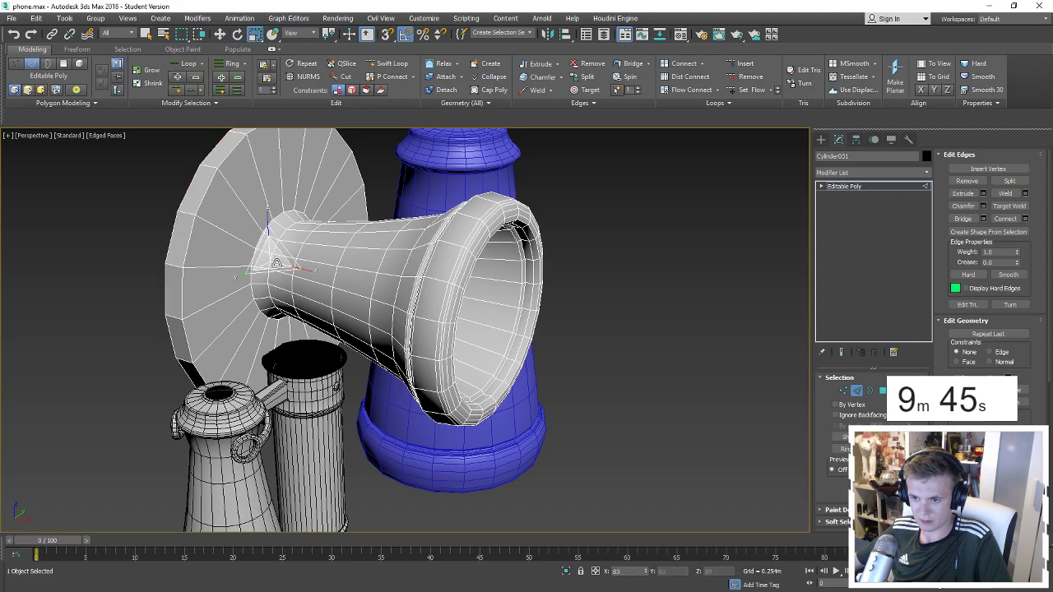
pyautogui.moveTo(183, 260)
pyautogui.keyDown('alt'); pyautogui.mouseDown(button='middle')
pyautogui.moveTo(307, 356)
pyautogui.moveTo(350, 265)
pyautogui.mouseUp(button='middle'); pyautogui.keyUp('alt')
pyautogui.keyDown('alt'); pyautogui.moveTo(658, 345); pyautogui.dragTo(415, 326, button='middle'); pyautogui.keyUp('alt')
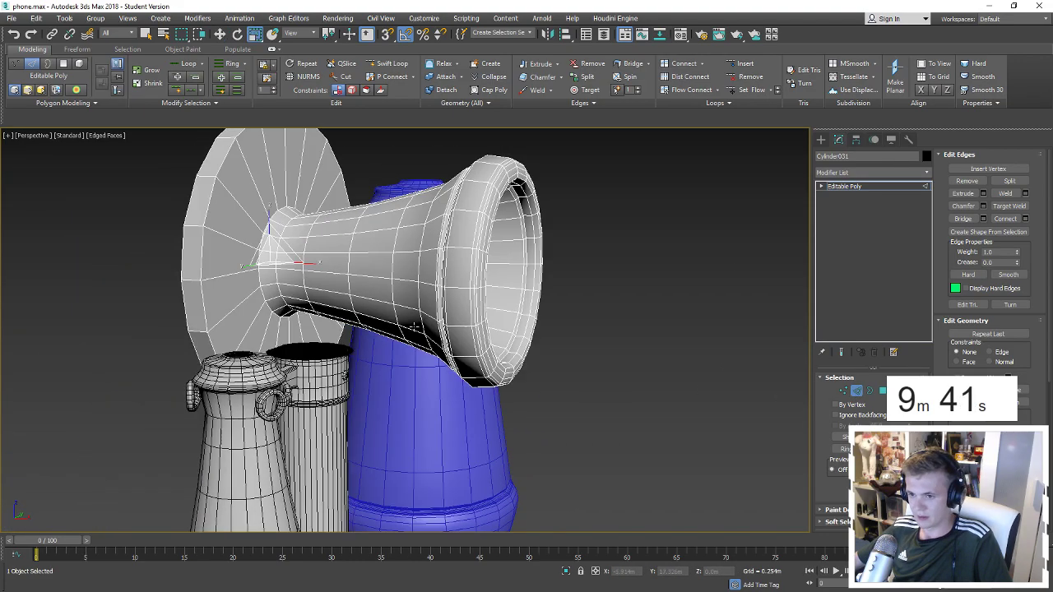
# Chamfer the disk rim and horn base edge loops by 0.062m.
pyautogui.doubleClick(203, 226)
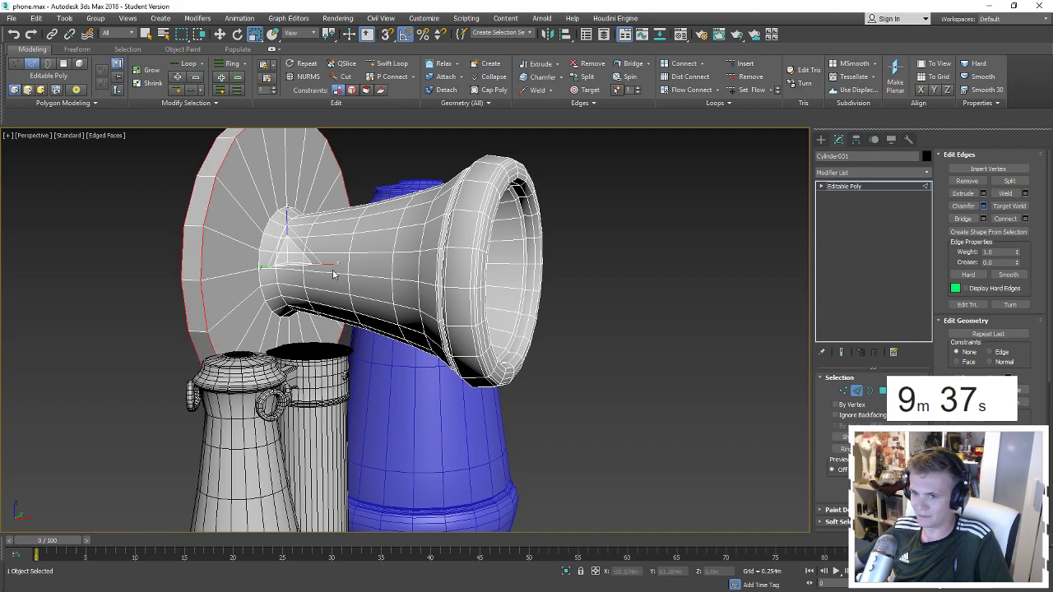
pyautogui.hotkey('ctrl', 'shift', 'c')
pyautogui.moveTo(416, 337); pyautogui.dragTo(411, 367)
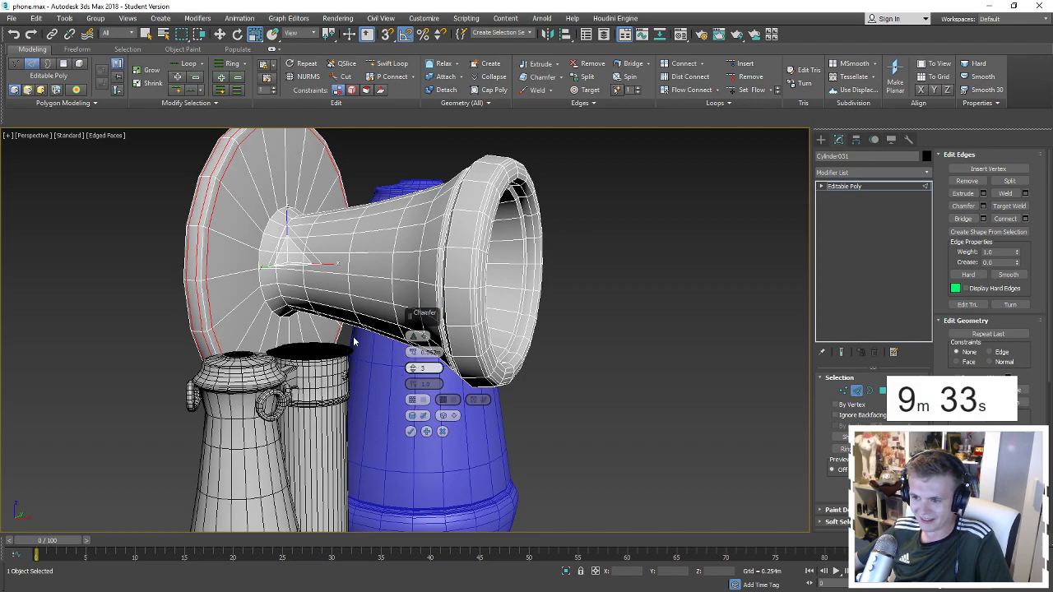
pyautogui.keyDown('ctrl'); pyautogui.doubleClick(259, 255); pyautogui.keyUp('ctrl')
pyautogui.click(411, 431)
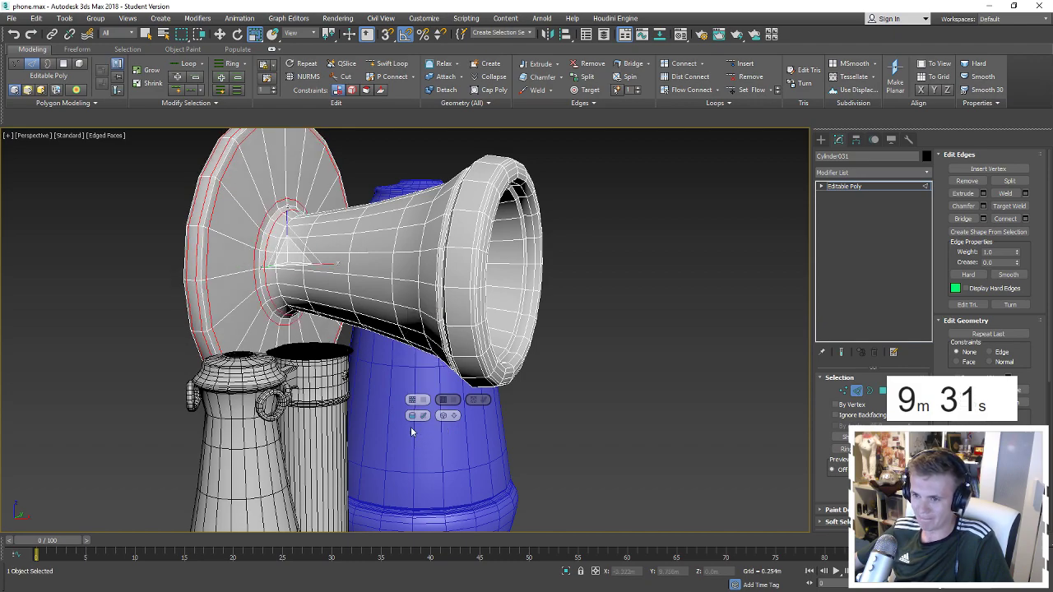
pyautogui.moveTo(607, 393)
pyautogui.keyDown('alt'); pyautogui.mouseDown(button='middle')
pyautogui.moveTo(681, 380)
pyautogui.moveTo(435, 312)
pyautogui.mouseUp(button='middle'); pyautogui.keyUp('alt')
# Center the horn's pivot with Affect Pivot Only, then scale the horn down.
pyautogui.press('2')
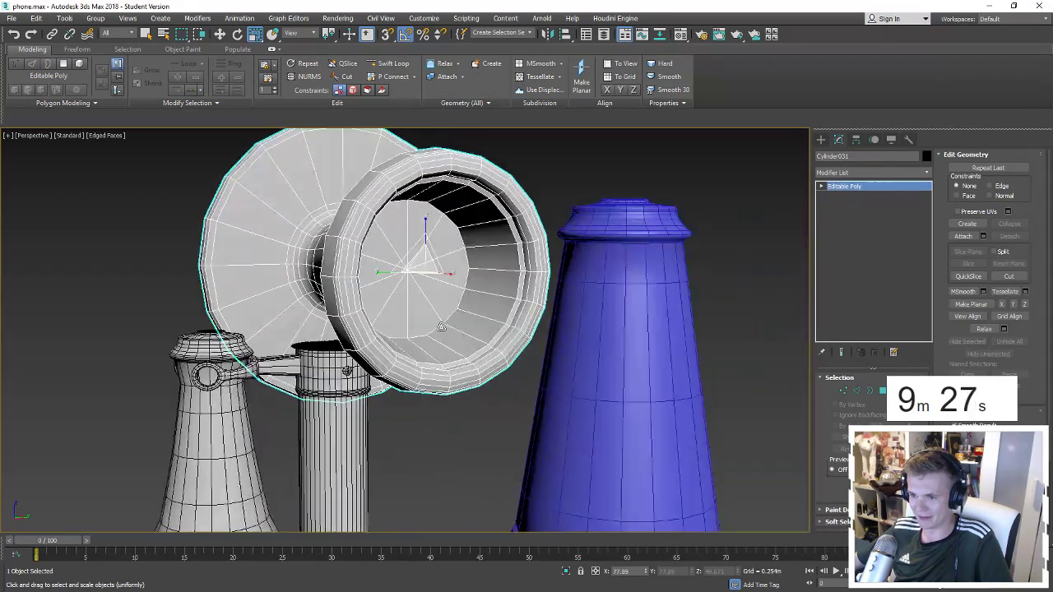
pyautogui.press('w')
pyautogui.click(855, 139)
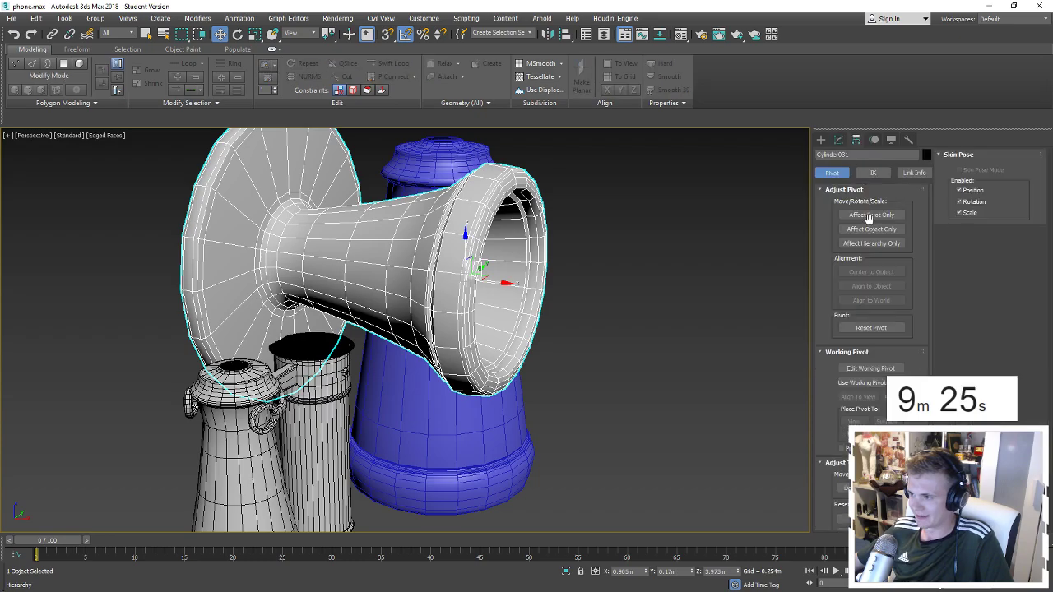
pyautogui.click(870, 214)
pyautogui.click(871, 271)
pyautogui.click(871, 215)
pyautogui.keyDown('alt'); pyautogui.moveTo(460, 276); pyautogui.dragTo(444, 284, button='middle'); pyautogui.keyUp('alt')
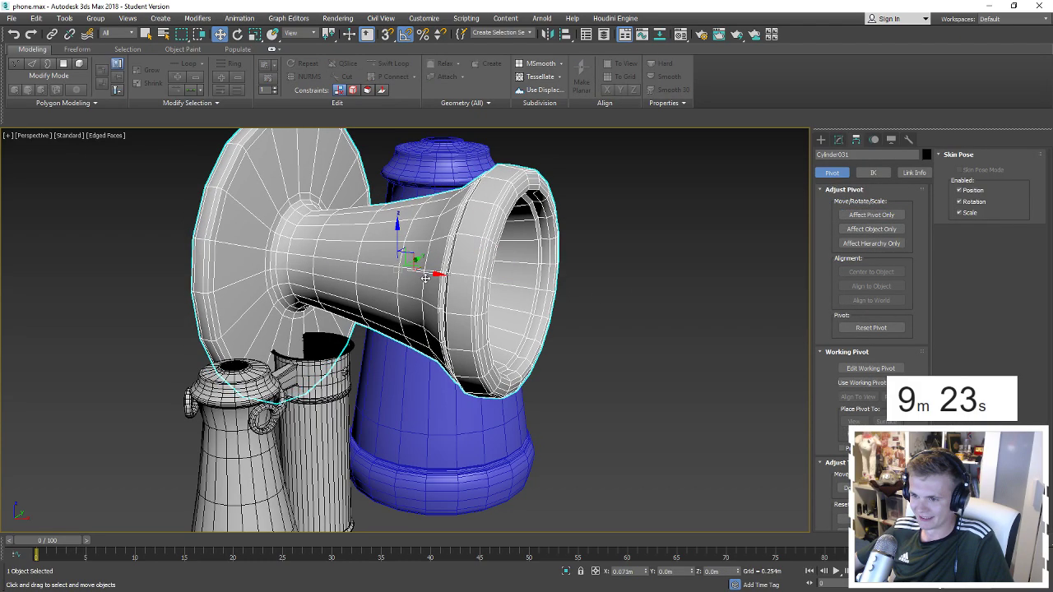
pyautogui.press('r')
pyautogui.moveTo(464, 296); pyautogui.dragTo(473, 315)
pyautogui.keyDown('alt'); pyautogui.moveTo(472, 315); pyautogui.dragTo(405, 233, button='middle'); pyautogui.keyUp('alt')
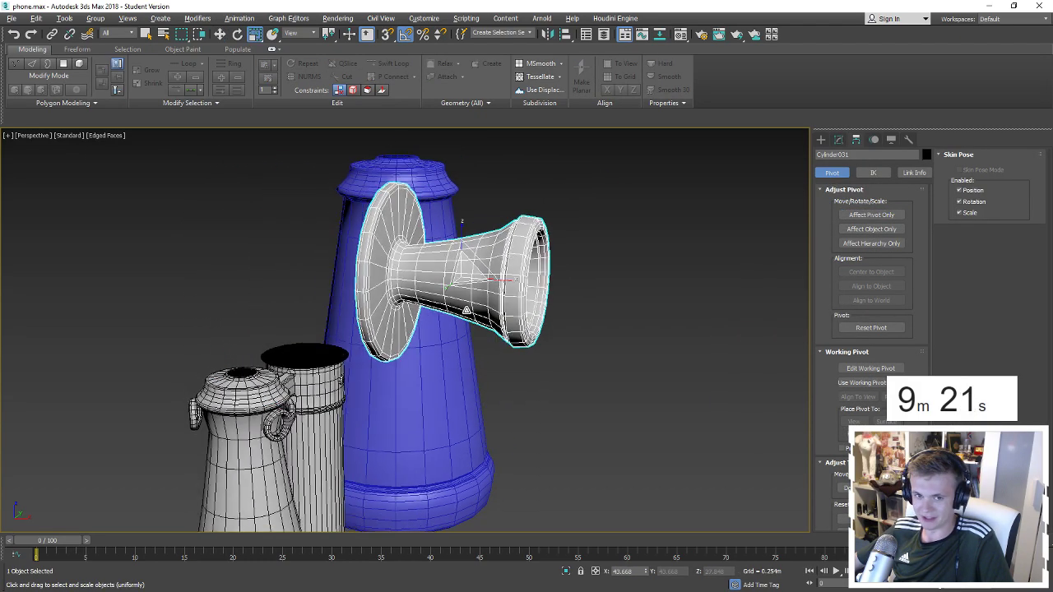
# Select the polygon loop around the horn's disk rim.
pyautogui.click(838, 139)
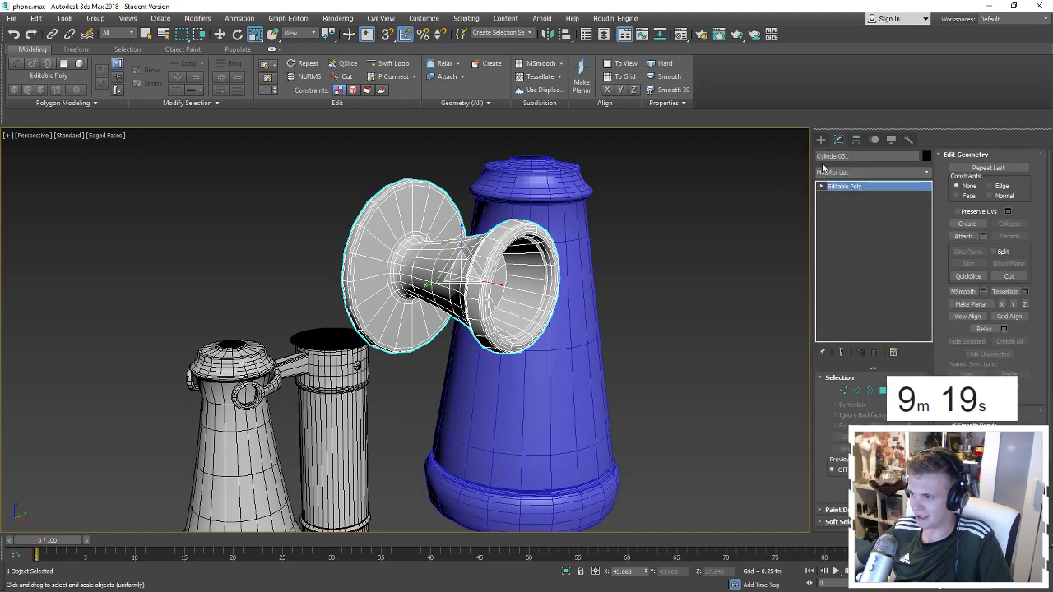
pyautogui.keyDown('alt'); pyautogui.moveTo(740, 361); pyautogui.dragTo(860, 373, button='middle'); pyautogui.keyUp('alt')
pyautogui.press('4')
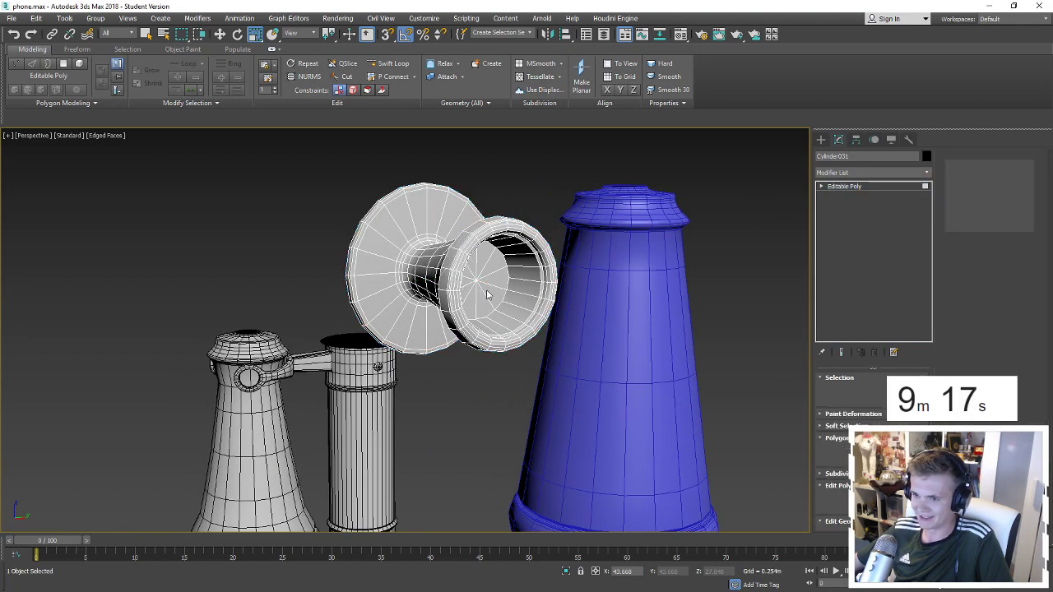
pyautogui.keyDown('alt'); pyautogui.moveTo(394, 260); pyautogui.dragTo(472, 268, button='middle'); pyautogui.keyUp('alt')
pyautogui.scroll(5, 354, 237)
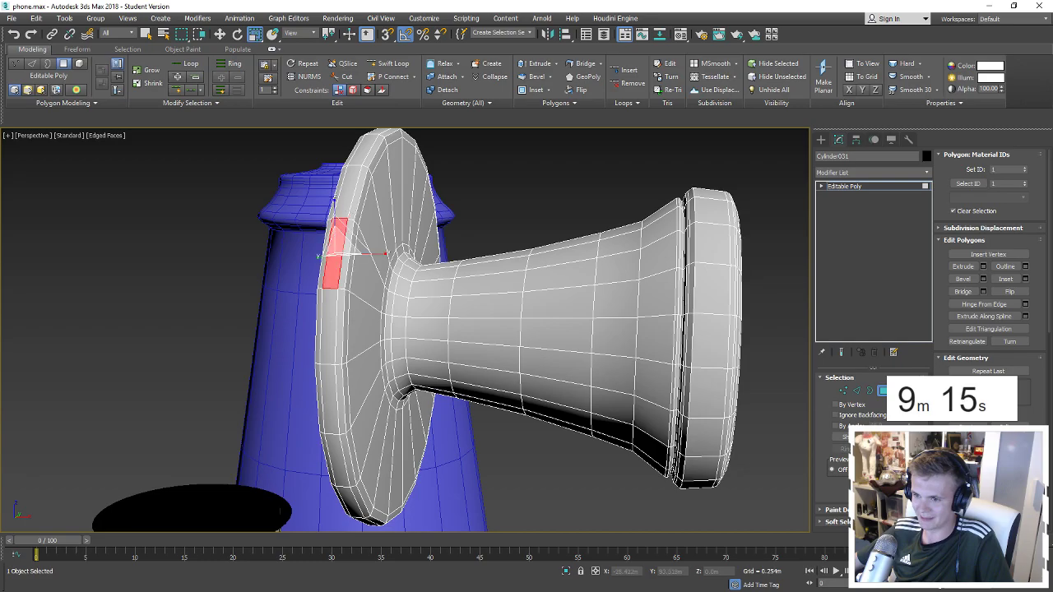
pyautogui.keyDown('shift'); pyautogui.click(331, 304); pyautogui.keyUp('shift')
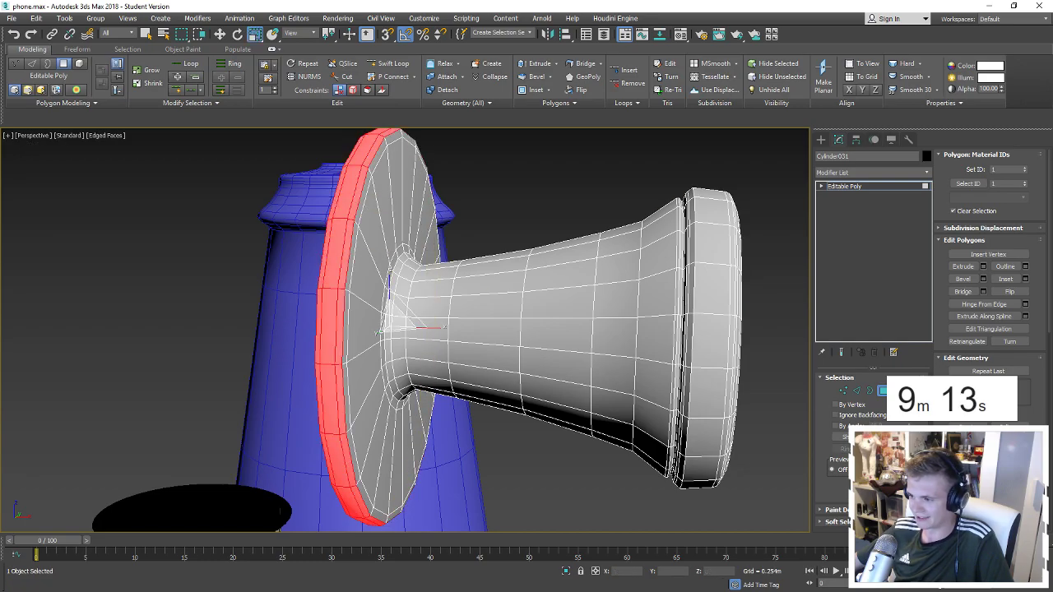
pyautogui.moveTo(394, 329)
pyautogui.keyDown('alt'); pyautogui.mouseDown(button='middle')
pyautogui.moveTo(464, 314)
pyautogui.moveTo(427, 311)
pyautogui.moveTo(559, 295)
pyautogui.mouseUp(button='middle'); pyautogui.keyUp('alt')
# Shift-extrude the rim edge loop into a narrower neck section.
pyautogui.press('2')
pyautogui.press('w')
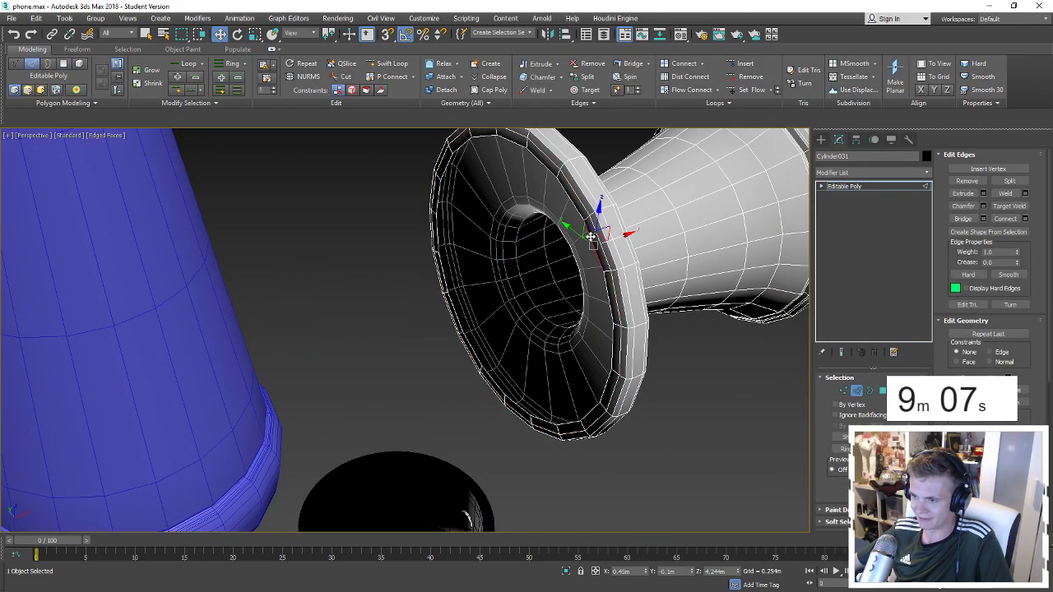
pyautogui.keyDown('alt'); pyautogui.moveTo(595, 238); pyautogui.dragTo(542, 266, button='middle'); pyautogui.keyUp('alt')
pyautogui.moveTo(544, 281)
pyautogui.keyDown('shift'); pyautogui.mouseDown()
pyautogui.moveTo(461, 284)
pyautogui.moveTo(408, 316)
pyautogui.mouseUp(); pyautogui.keyUp('shift')
pyautogui.press('r')
pyautogui.press('w')
pyautogui.moveTo(409, 316)
pyautogui.keyDown('alt'); pyautogui.mouseDown(button='middle')
pyautogui.moveTo(429, 295)
pyautogui.moveTo(472, 329)
pyautogui.mouseUp(button='middle'); pyautogui.keyUp('alt')
# Rotate the whole horn about 30 degrees.
pyautogui.click(853, 394)
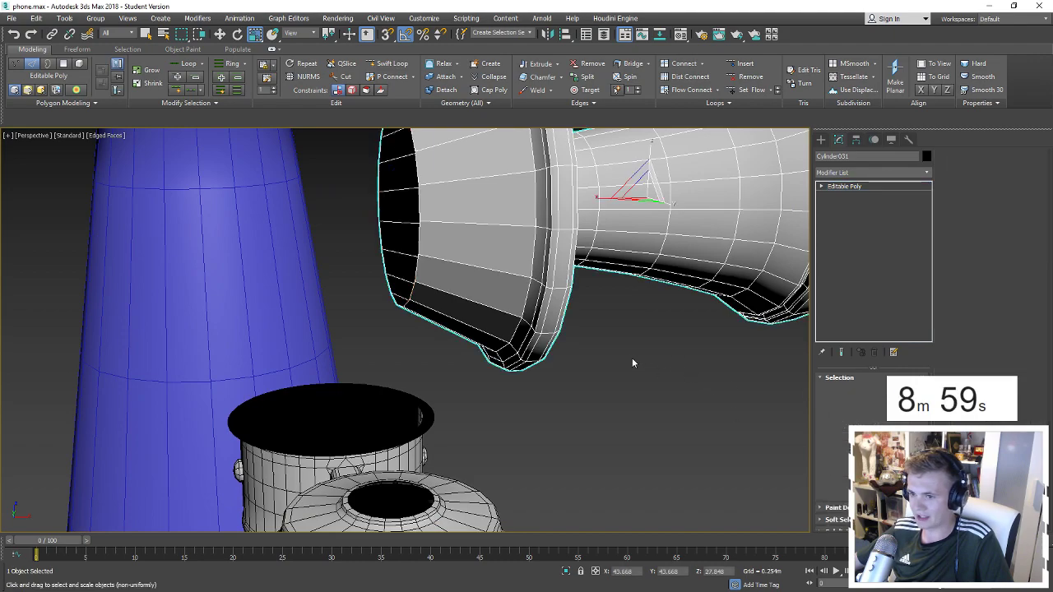
pyautogui.keyDown('alt'); pyautogui.moveTo(632, 358); pyautogui.dragTo(609, 251, button='middle'); pyautogui.keyUp('alt')
pyautogui.press('e')
pyautogui.moveTo(583, 225); pyautogui.dragTo(581, 238)
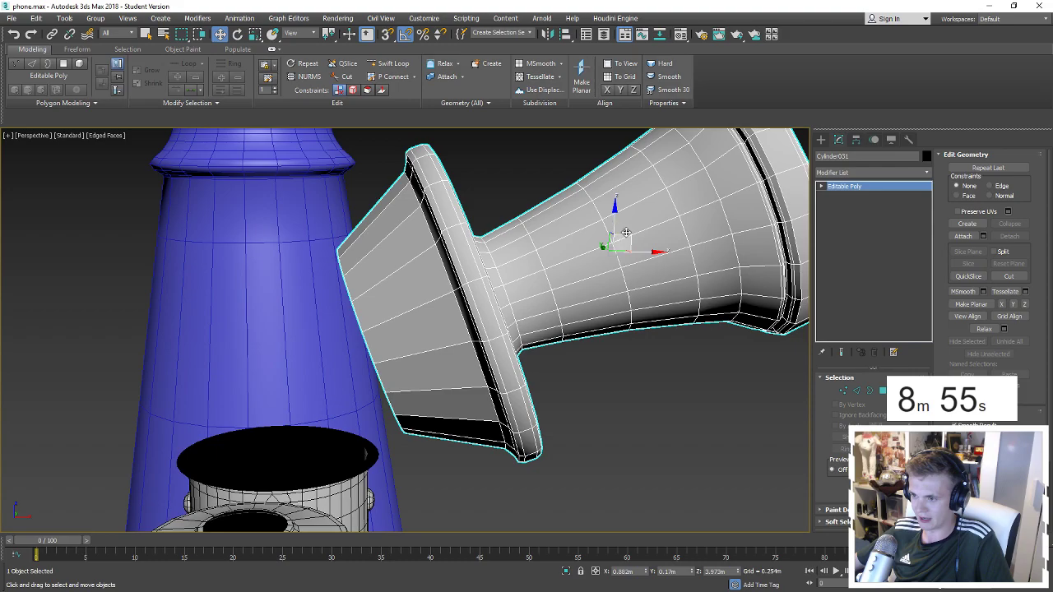
pyautogui.moveTo(626, 233)
pyautogui.keyDown('alt'); pyautogui.mouseDown(button='middle')
pyautogui.moveTo(526, 300)
pyautogui.moveTo(615, 334)
pyautogui.moveTo(413, 305)
pyautogui.mouseUp(button='middle'); pyautogui.keyUp('alt')
pyautogui.scroll(3, 526, 299)
# Vertex-snap the horn into place above the stem's cup.
pyautogui.press('s')
pyautogui.moveTo(403, 263); pyautogui.dragTo(461, 464)
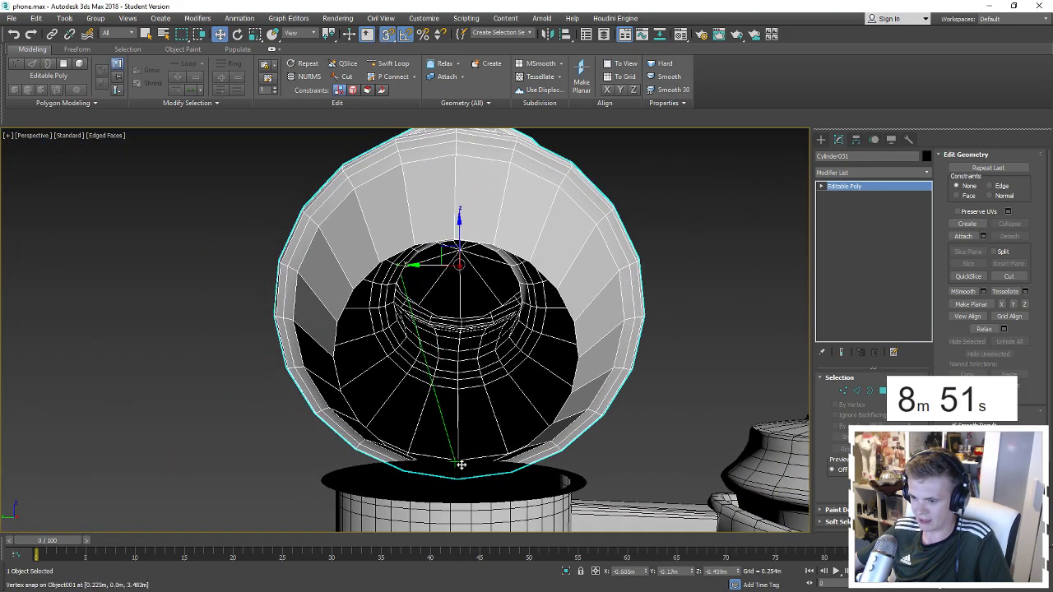
pyautogui.moveTo(458, 454)
pyautogui.keyDown('alt'); pyautogui.mouseDown(button='middle')
pyautogui.moveTo(500, 436)
pyautogui.moveTo(739, 435)
pyautogui.moveTo(757, 424)
pyautogui.mouseUp(button='middle'); pyautogui.keyUp('alt')
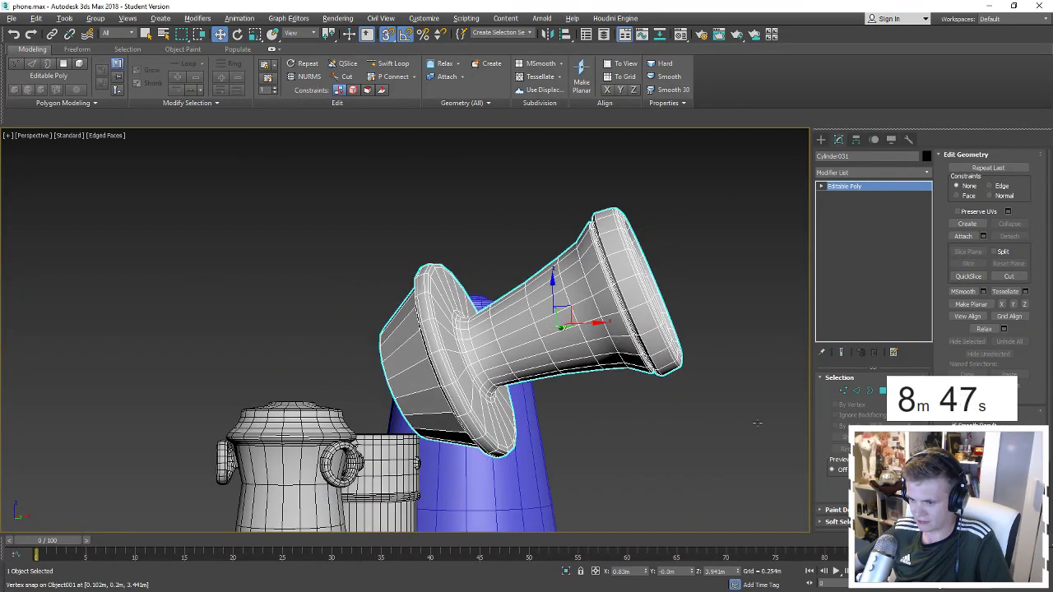
pyautogui.keyDown('alt'); pyautogui.moveTo(553, 294); pyautogui.dragTo(633, 313, button='middle'); pyautogui.keyUp('alt')
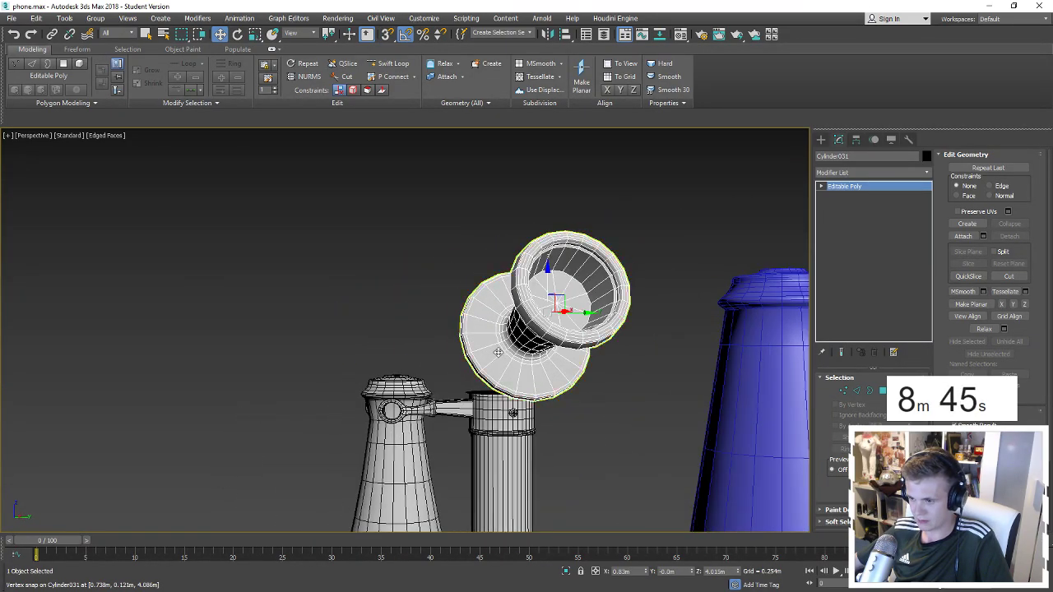
pyautogui.scroll(-5, 625, 345)
pyautogui.scroll(3, 624, 361)
pyautogui.keyDown('alt'); pyautogui.moveTo(625, 362); pyautogui.dragTo(660, 375, button='middle'); pyautogui.keyUp('alt')
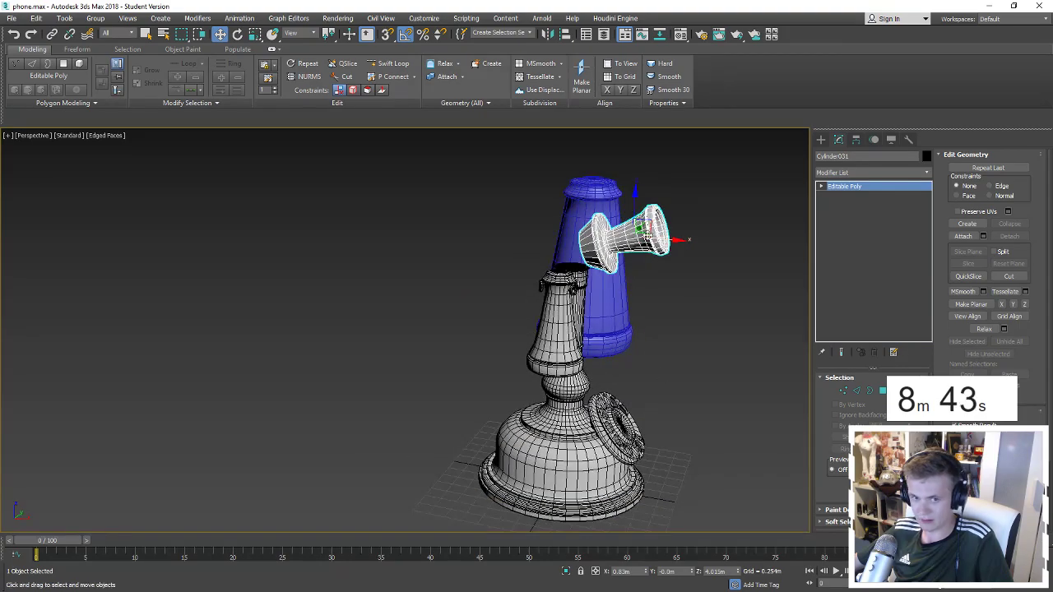
pyautogui.scroll(2, 641, 234)
# Slightly rescale the horn to fit its new position.
pyautogui.press('r')
pyautogui.moveTo(630, 235); pyautogui.dragTo(627, 244)
pyautogui.scroll(4, 628, 243)
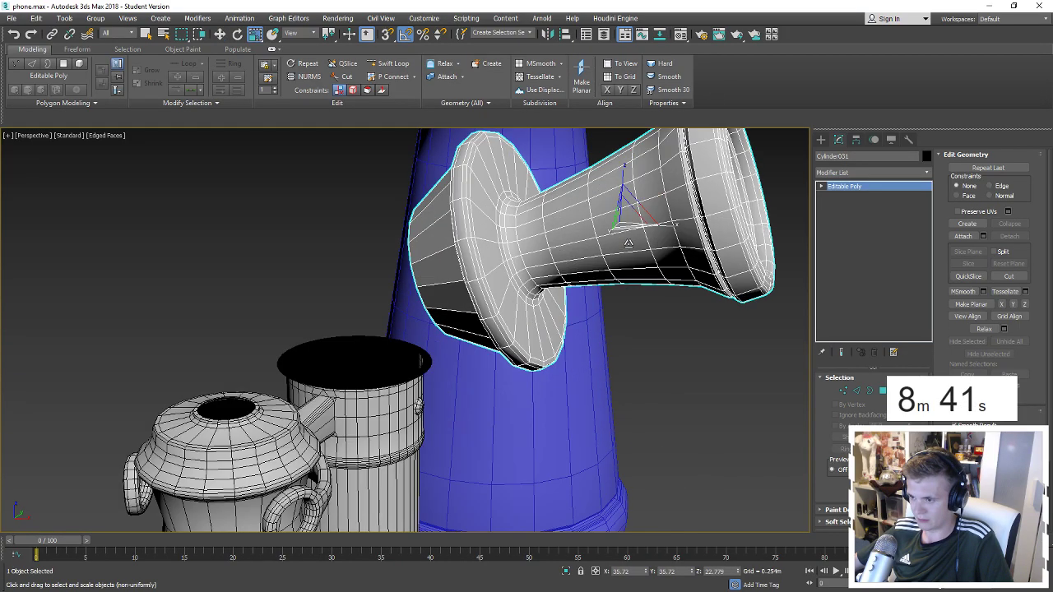
pyautogui.press('w')
pyautogui.keyDown('alt'); pyautogui.moveTo(627, 243); pyautogui.dragTo(585, 244, button='middle'); pyautogui.keyUp('alt')
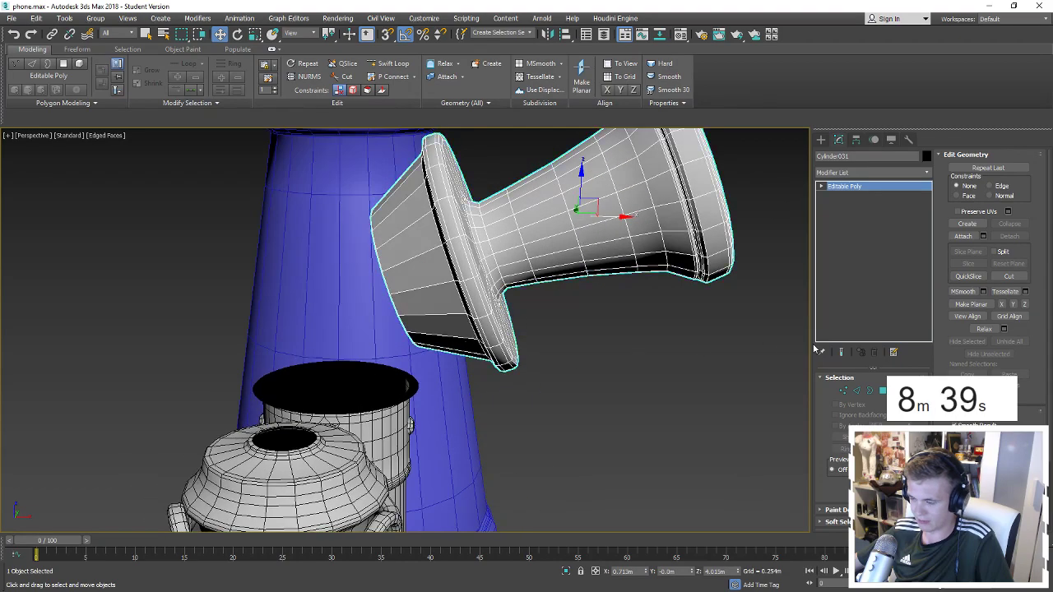
# In Edge mode on the phone body, select the horn cap's border edge loop.
pyautogui.click(373, 407)
pyautogui.rightClick(373, 407)
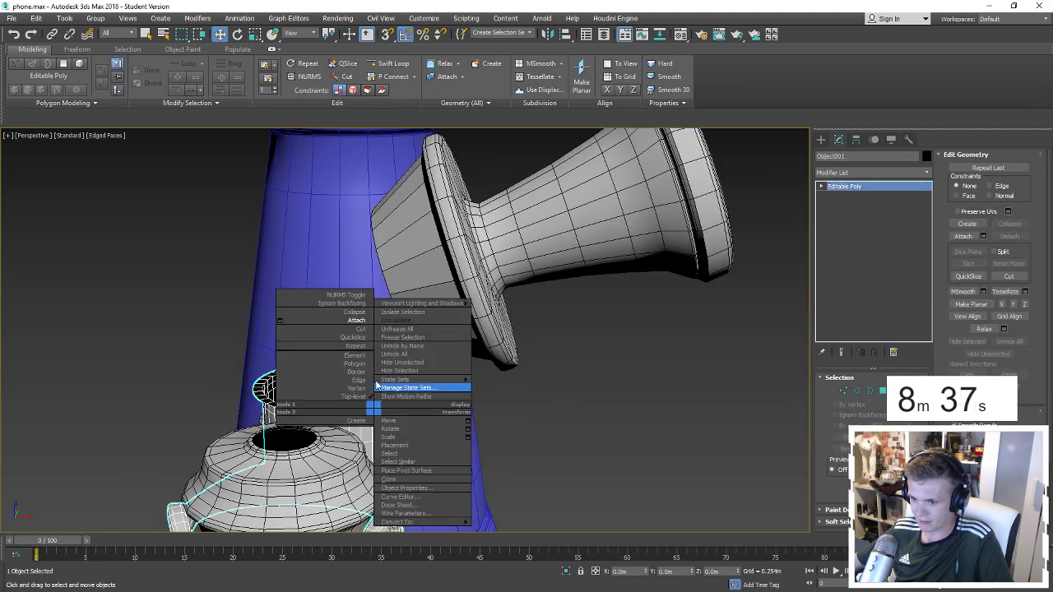
pyautogui.click(362, 318)
pyautogui.keyDown('alt'); pyautogui.moveTo(362, 317); pyautogui.dragTo(377, 299, button='middle'); pyautogui.keyUp('alt')
pyautogui.press('2')
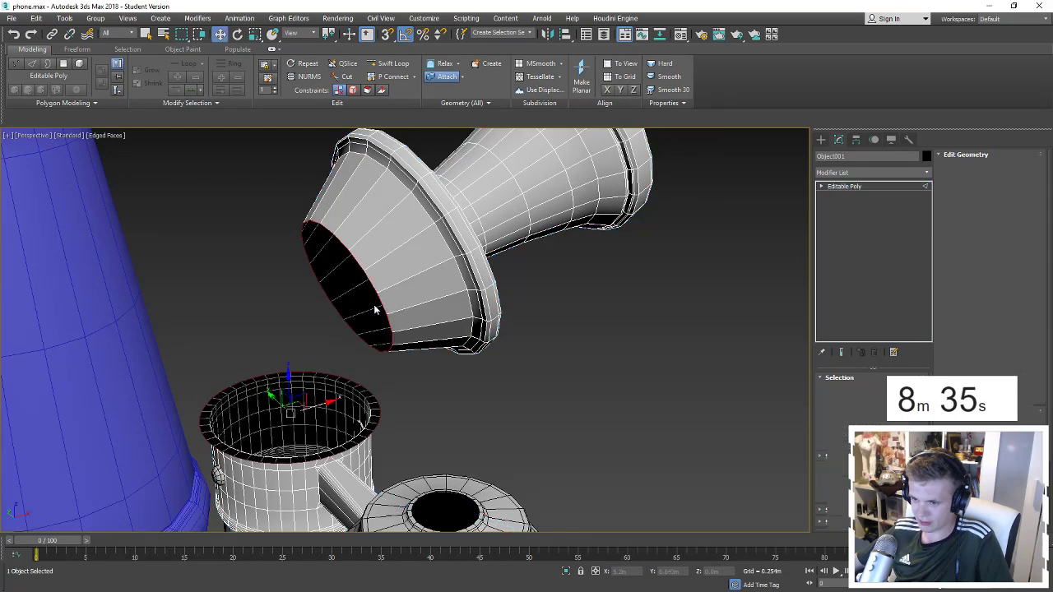
pyautogui.doubleClick(377, 300)
pyautogui.moveTo(375, 425)
pyautogui.keyDown('alt'); pyautogui.mouseDown(button='middle')
pyautogui.moveTo(383, 364)
pyautogui.moveTo(384, 381)
pyautogui.mouseUp(button='middle'); pyautogui.keyUp('alt')
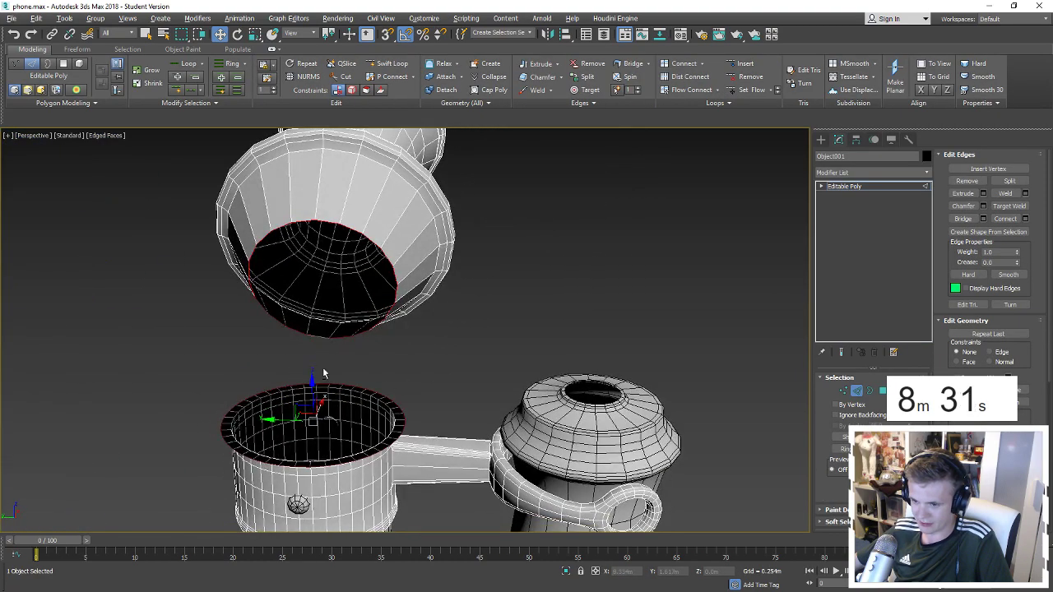
# Try bridging the funnel rim to the cup rim, then undo the bridge.
pyautogui.click(969, 219)
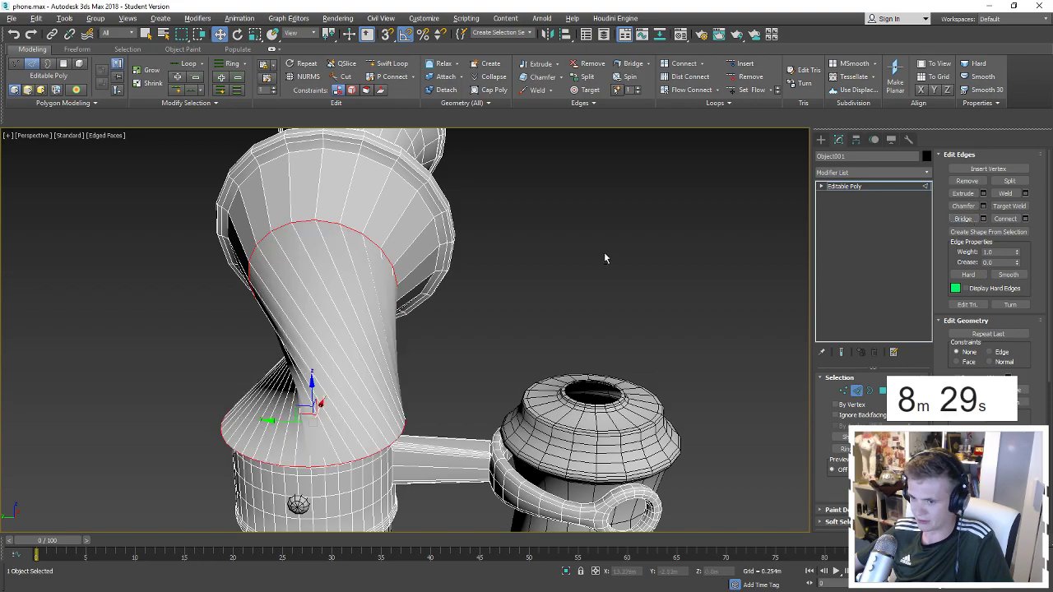
pyautogui.moveTo(604, 252)
pyautogui.keyDown('alt'); pyautogui.mouseDown(button='middle')
pyautogui.moveTo(706, 215)
pyautogui.moveTo(620, 267)
pyautogui.moveTo(375, 336)
pyautogui.mouseUp(button='middle'); pyautogui.keyUp('alt')
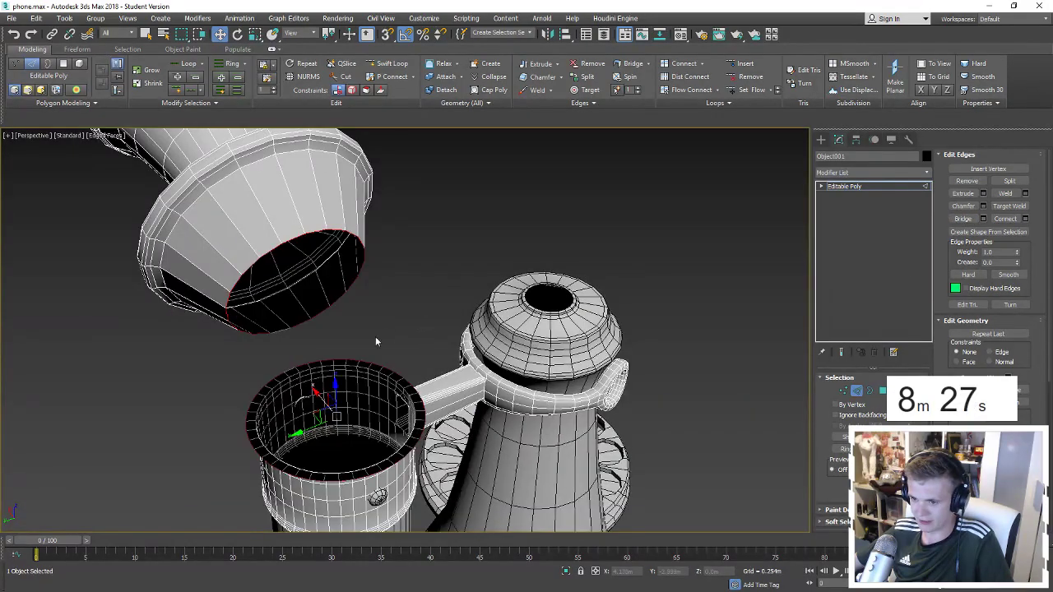
pyautogui.scroll(3, 296, 345)
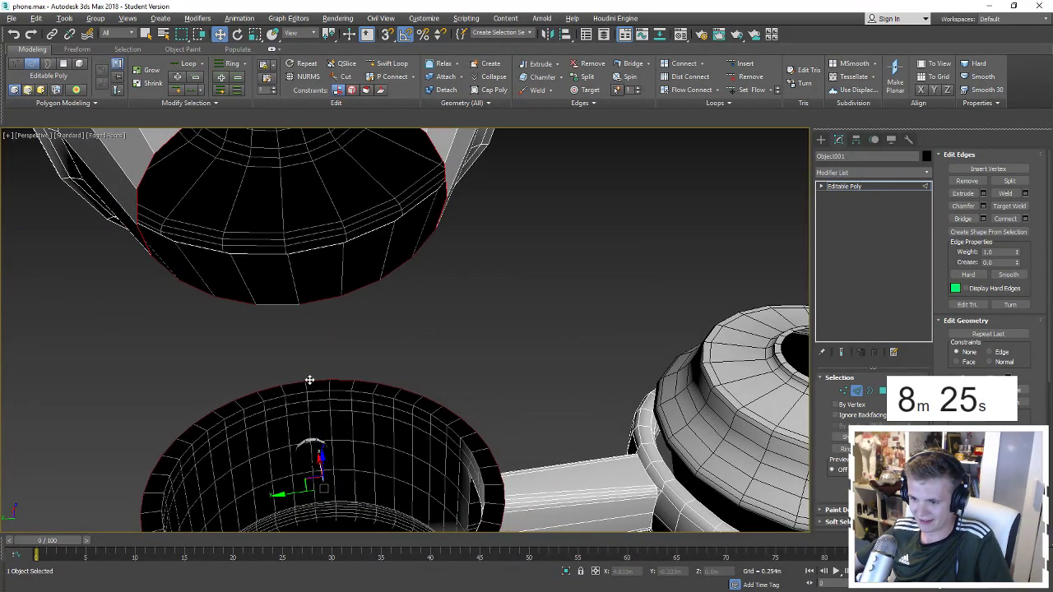
pyautogui.keyDown('alt'); pyautogui.moveTo(309, 380); pyautogui.dragTo(305, 387, button='middle'); pyautogui.keyUp('alt')
pyautogui.moveTo(327, 285)
pyautogui.mouseDown()
pyautogui.moveTo(299, 380)
pyautogui.moveTo(310, 389)
pyautogui.mouseUp()
pyautogui.click(962, 219)
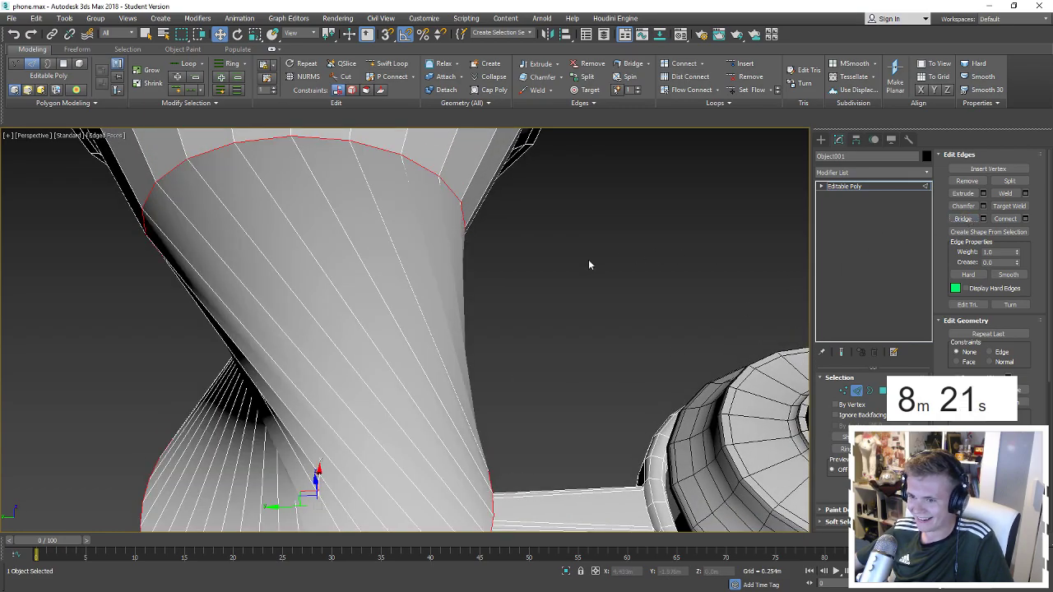
pyautogui.scroll(-5, 489, 290)
pyautogui.moveTo(465, 294)
pyautogui.keyDown('alt'); pyautogui.mouseDown(button='middle')
pyautogui.moveTo(583, 258)
pyautogui.moveTo(526, 329)
pyautogui.mouseUp(button='middle'); pyautogui.keyUp('alt')
pyautogui.hotkey('ctrl', 'z')
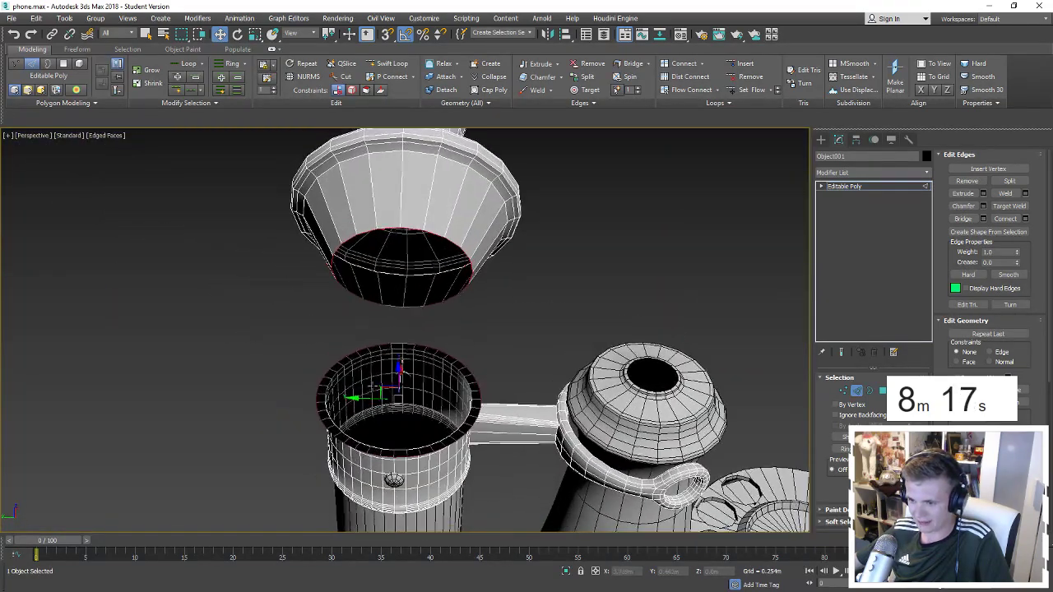
pyautogui.click(420, 321)
# Shift-drag the funnel rim downward into new pipe segments, tilting the loop into a bend.
pyautogui.moveTo(412, 306)
pyautogui.keyDown('alt'); pyautogui.mouseDown(button='middle')
pyautogui.moveTo(379, 309)
pyautogui.moveTo(348, 285)
pyautogui.mouseUp(button='middle'); pyautogui.keyUp('alt')
pyautogui.scroll(3, 370, 278)
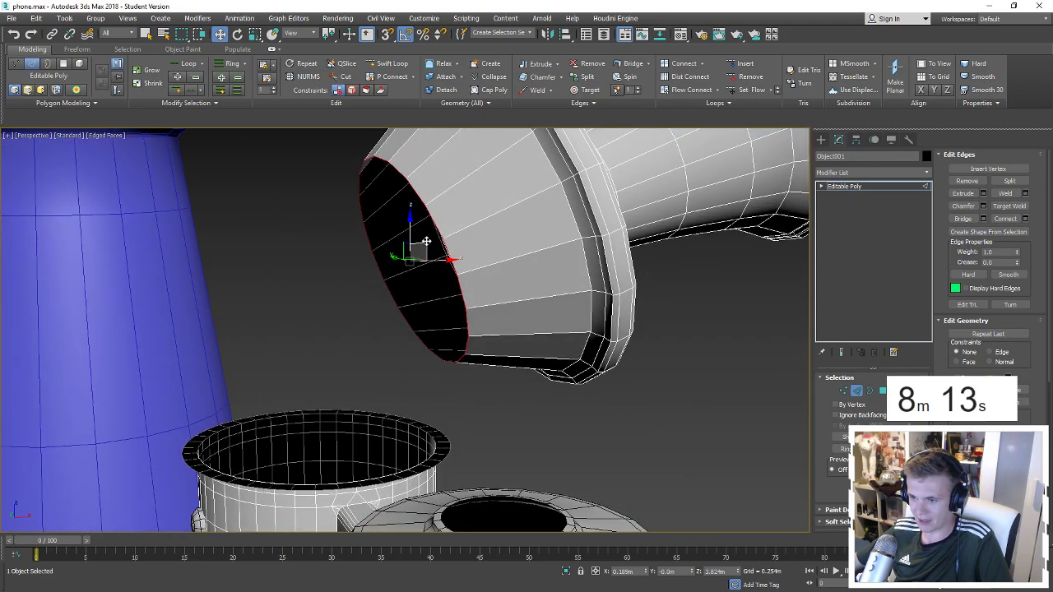
pyautogui.moveTo(410, 255)
pyautogui.keyDown('shift'); pyautogui.mouseDown()
pyautogui.moveTo(315, 303)
pyautogui.moveTo(277, 294)
pyautogui.moveTo(329, 301)
pyautogui.moveTo(340, 341)
pyautogui.mouseUp(); pyautogui.keyUp('shift')
pyautogui.press('e')
pyautogui.press('w')
pyautogui.press('r')
pyautogui.press('e')
pyautogui.moveTo(298, 397); pyautogui.dragTo(301, 411)
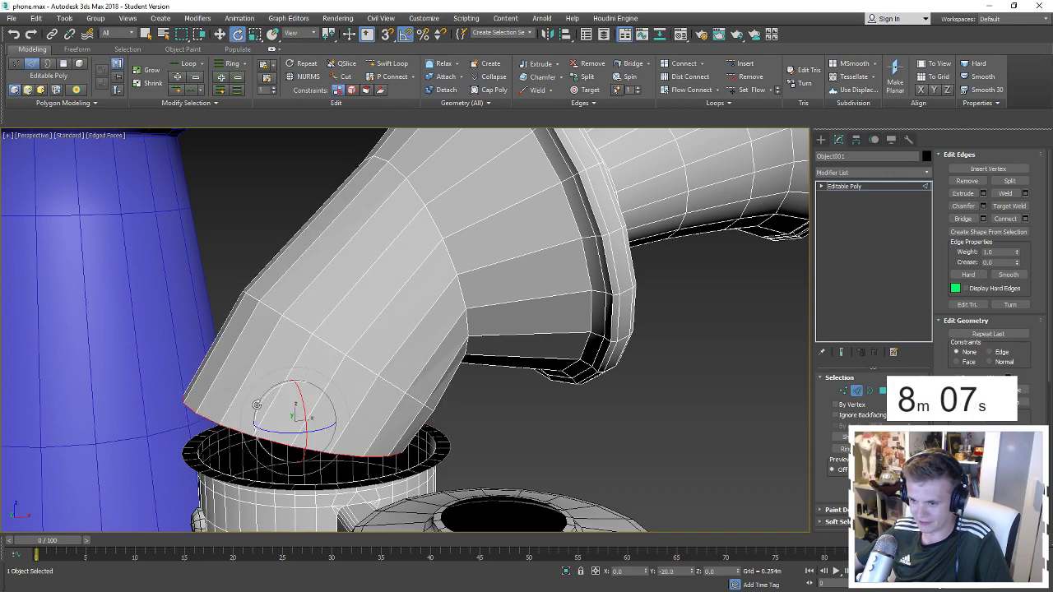
pyautogui.keyDown('alt'); pyautogui.moveTo(300, 411); pyautogui.dragTo(302, 401, button='middle'); pyautogui.keyUp('alt')
pyautogui.press('w')
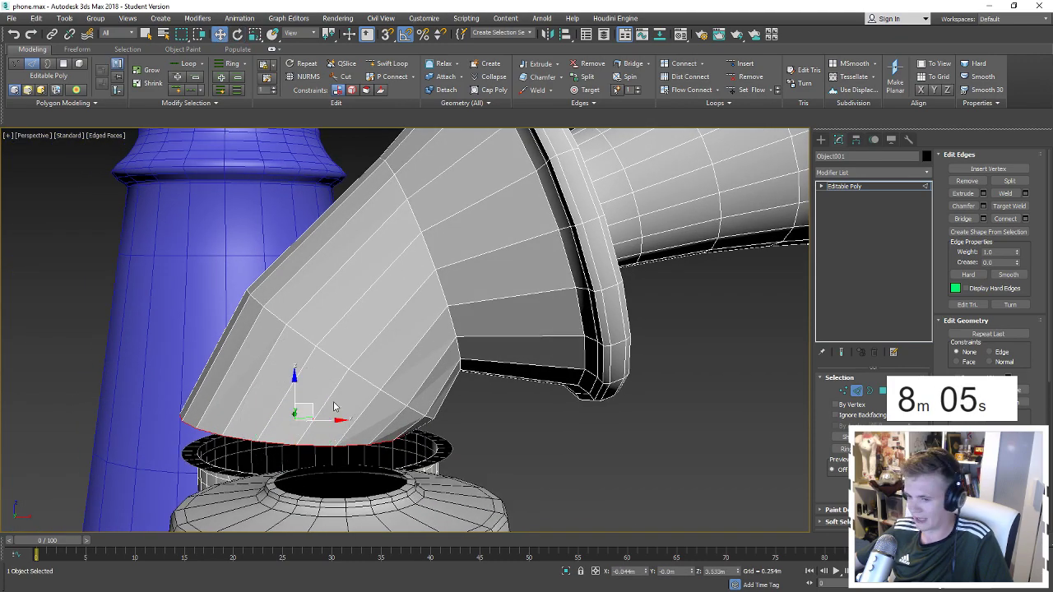
pyautogui.keyDown('shift'); pyautogui.moveTo(314, 411); pyautogui.dragTo(317, 411); pyautogui.keyUp('shift')
pyautogui.press('r')
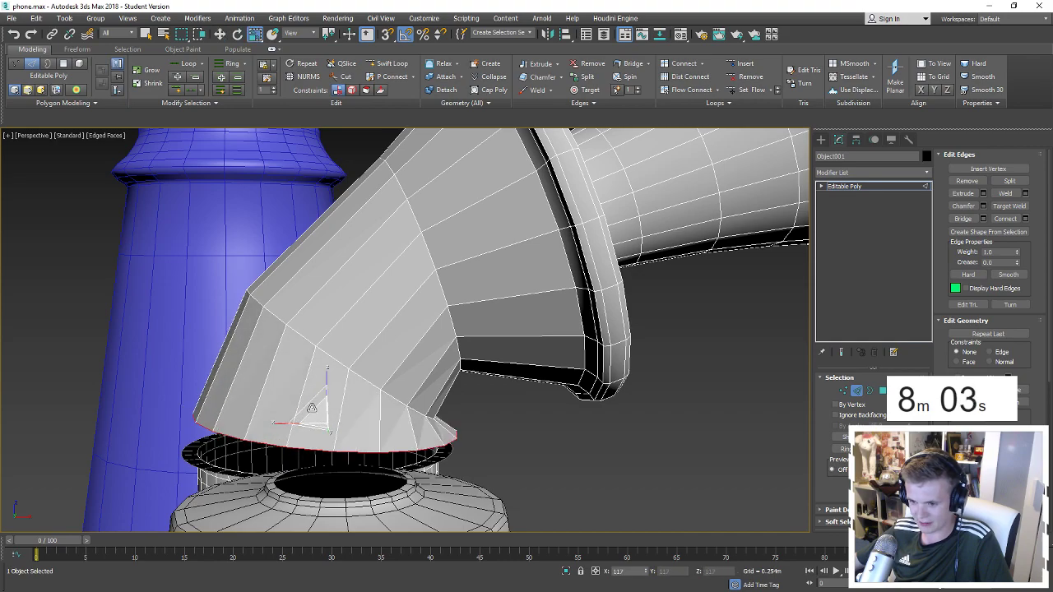
# Shift the bend edge loop up to even the elbow and chamfer it to round the bend.
pyautogui.doubleClick(355, 365)
pyautogui.press('w')
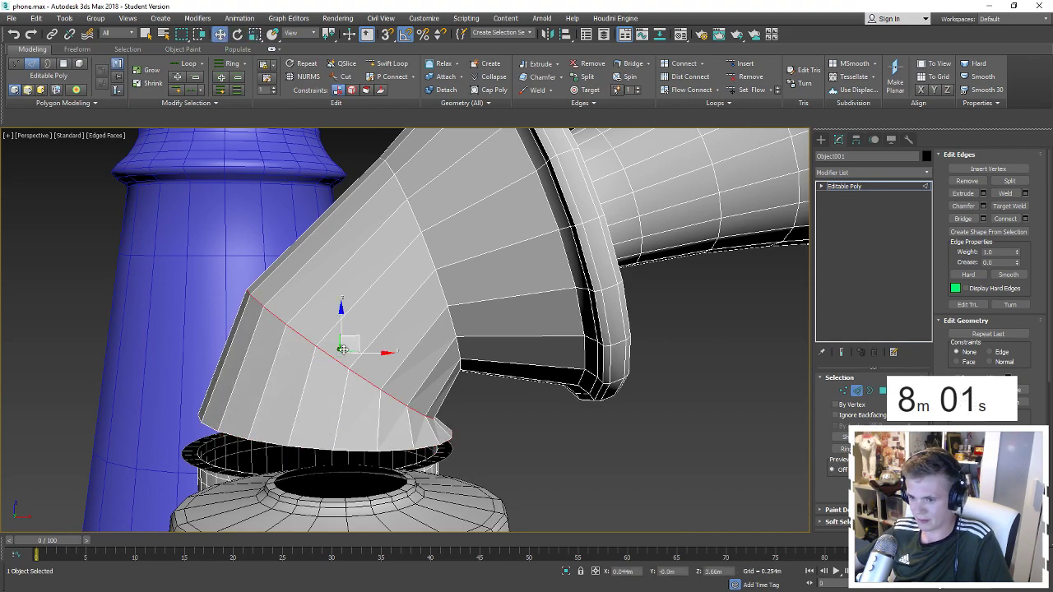
pyautogui.moveTo(356, 339); pyautogui.dragTo(368, 313)
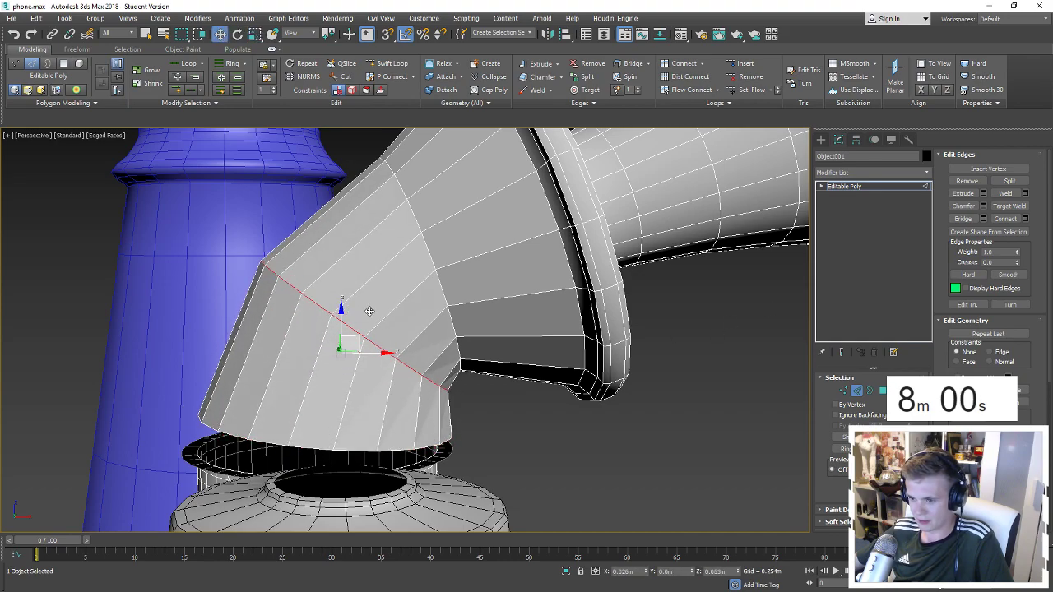
pyautogui.click(982, 207)
pyautogui.moveTo(413, 352); pyautogui.dragTo(412, 346)
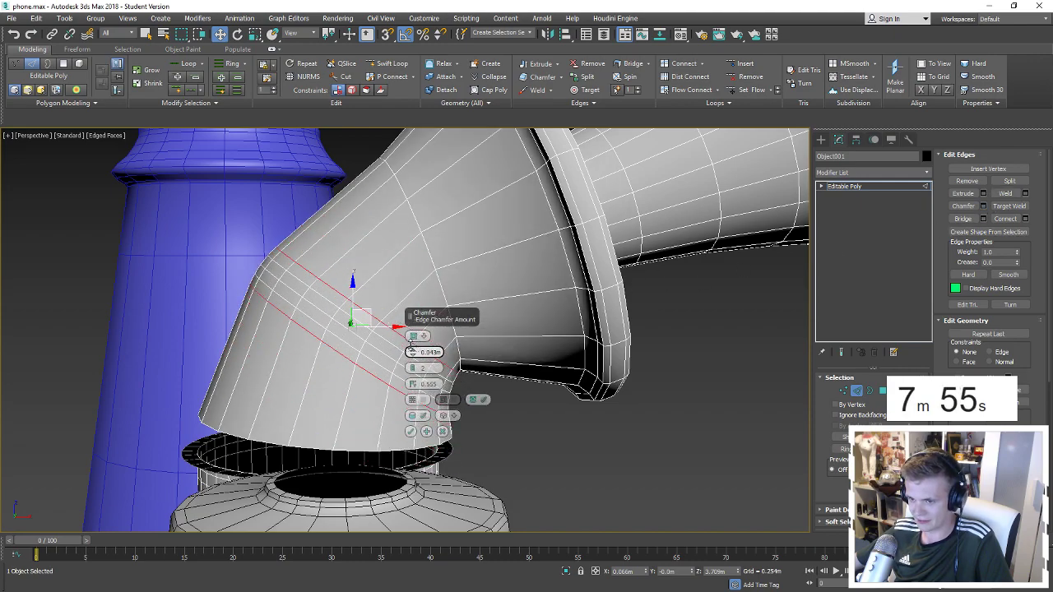
pyautogui.click(411, 431)
# Extend the elbow pipe's bottom edge loop downward by another row.
pyautogui.doubleClick(420, 448)
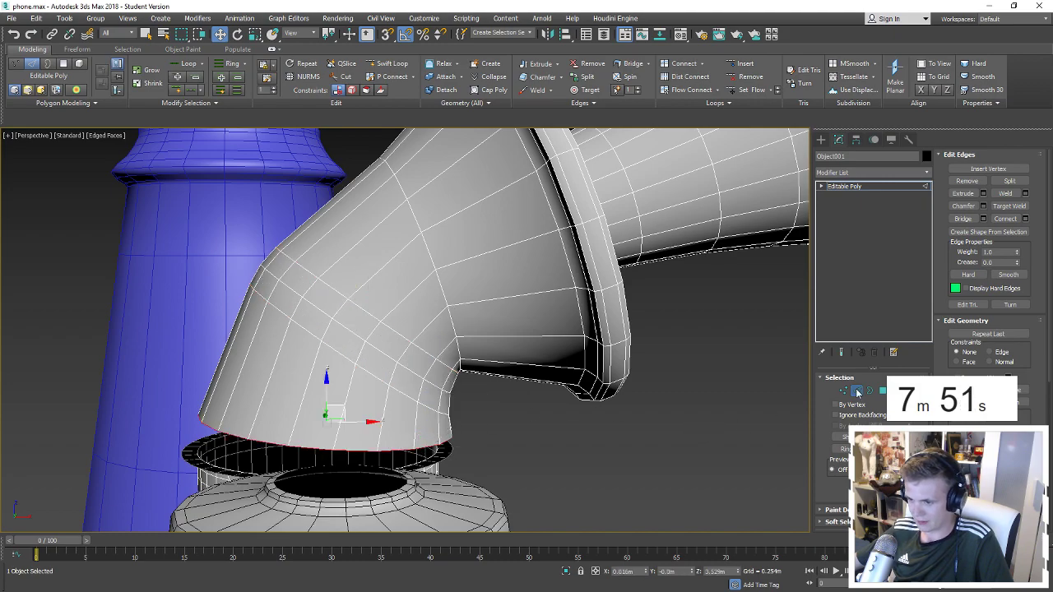
pyautogui.press('2')
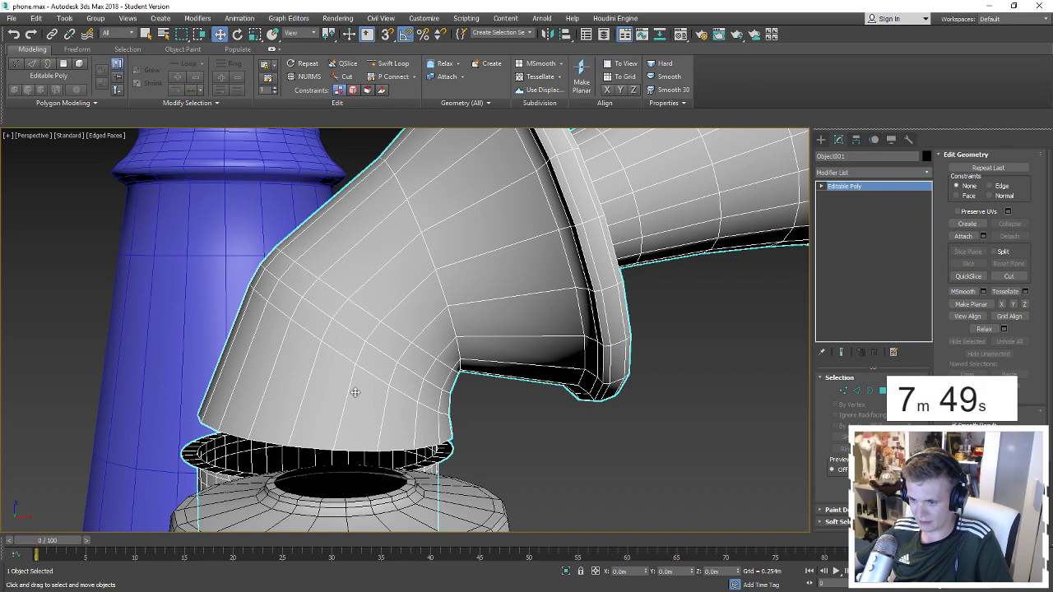
pyautogui.press('2')
pyautogui.doubleClick(311, 448)
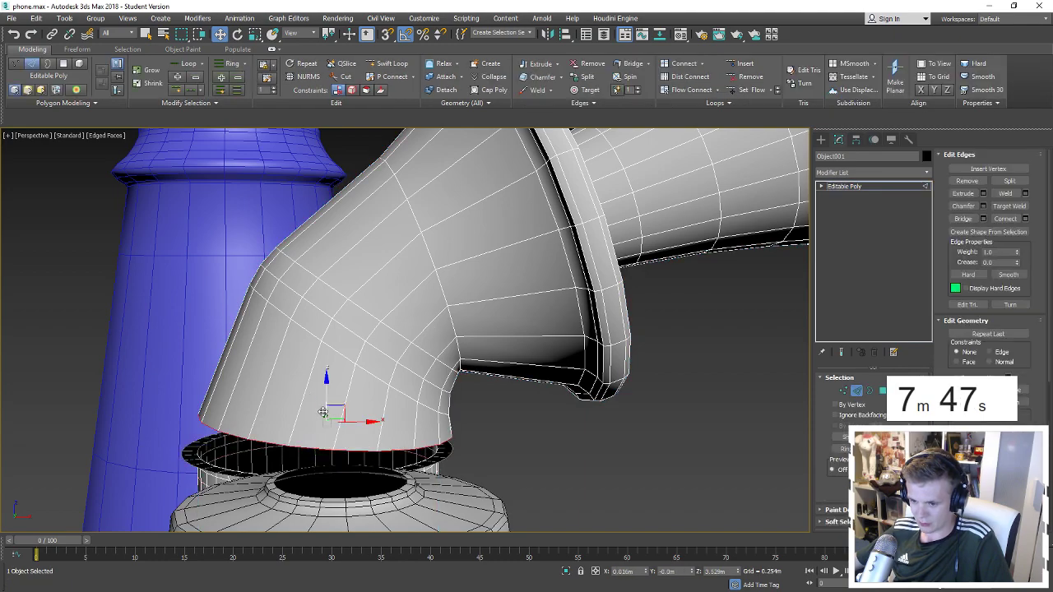
pyautogui.keyDown('shift'); pyautogui.moveTo(326, 417); pyautogui.dragTo(327, 425); pyautogui.keyUp('shift')
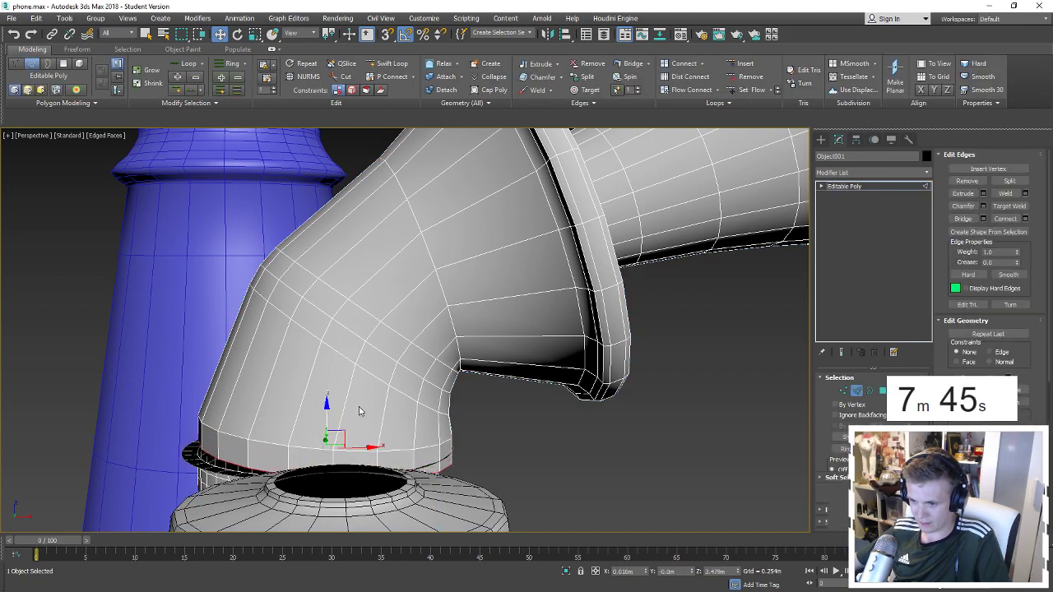
pyautogui.press('2')
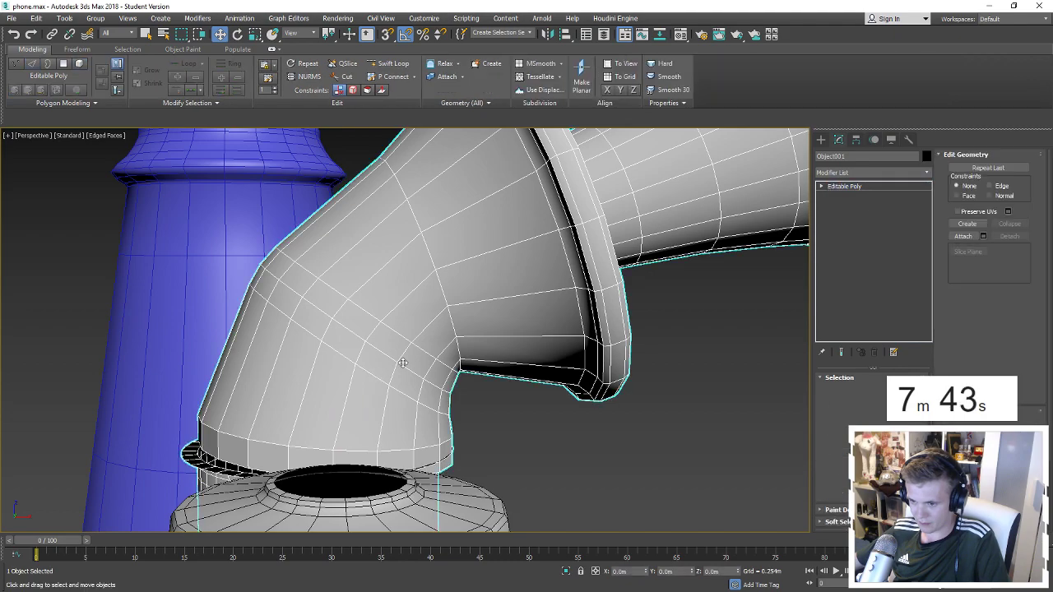
pyautogui.press('5')
pyautogui.click(491, 319)
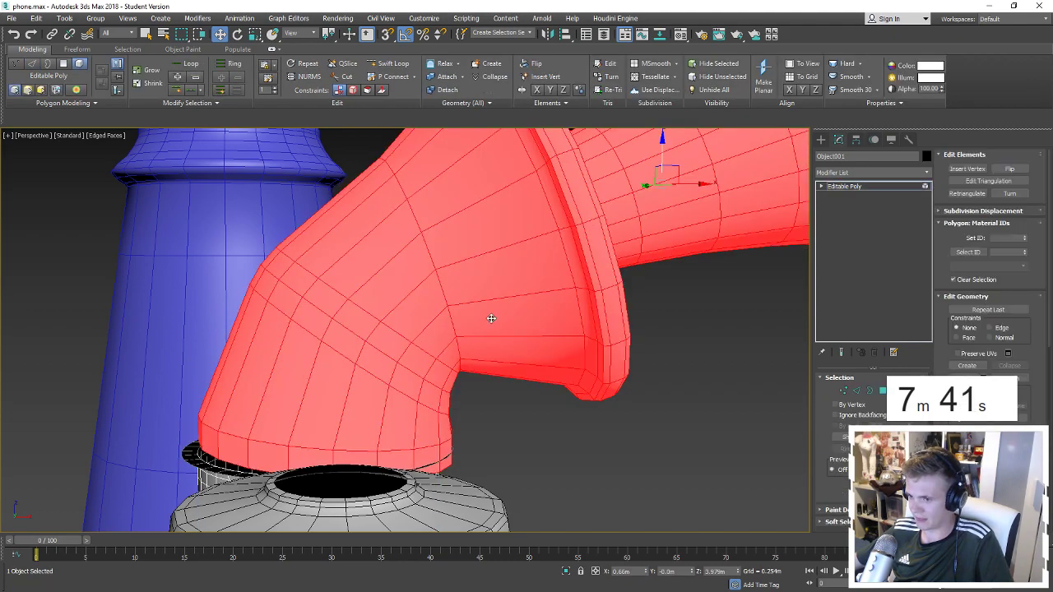
pyautogui.keyDown('alt'); pyautogui.moveTo(685, 185); pyautogui.dragTo(408, 423, button='middle'); pyautogui.keyUp('alt')
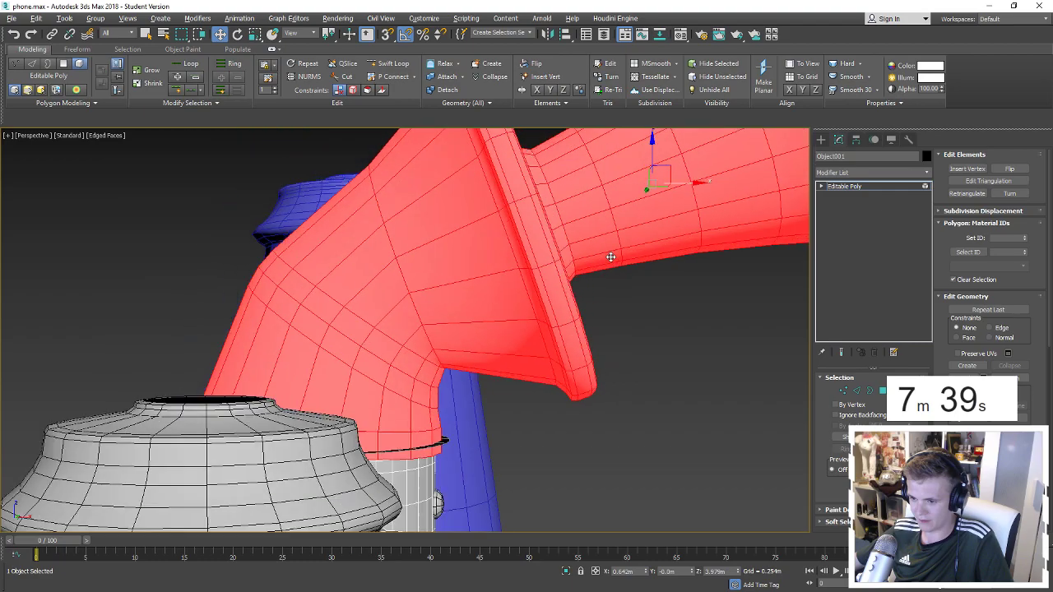
# Scale the pipe's bottom ring to close the gap with the stem's collar.
pyautogui.press('2')
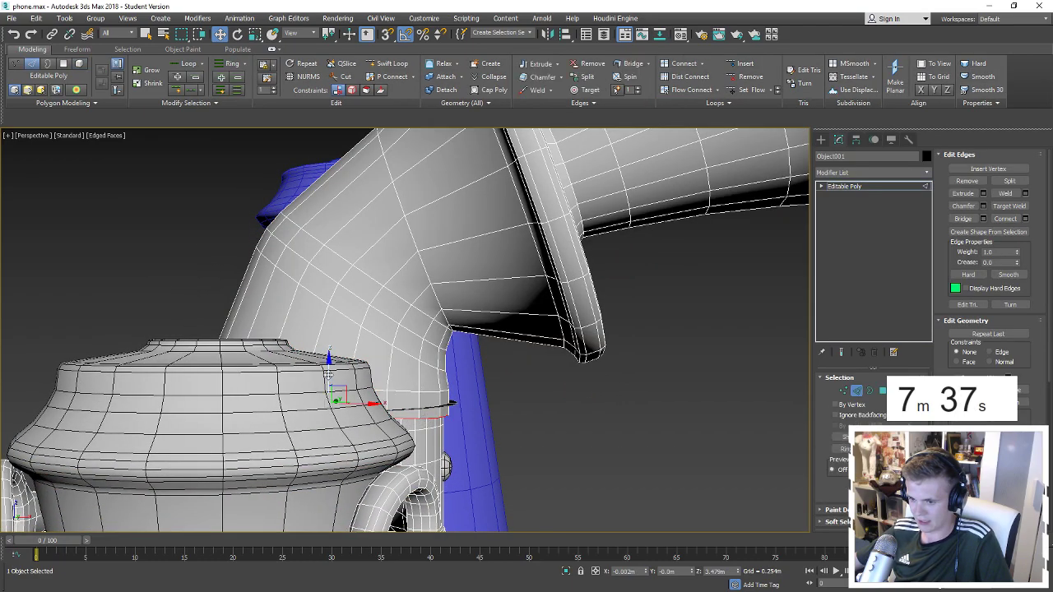
pyautogui.press('r')
pyautogui.press('w')
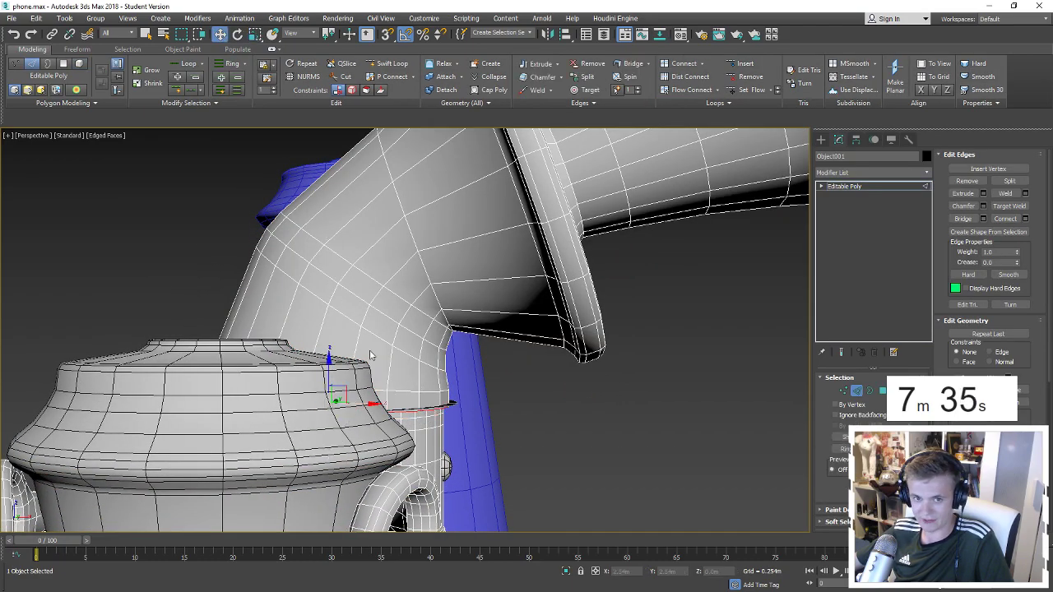
pyautogui.keyDown('alt'); pyautogui.moveTo(353, 353); pyautogui.dragTo(442, 380, button='middle'); pyautogui.keyUp('alt')
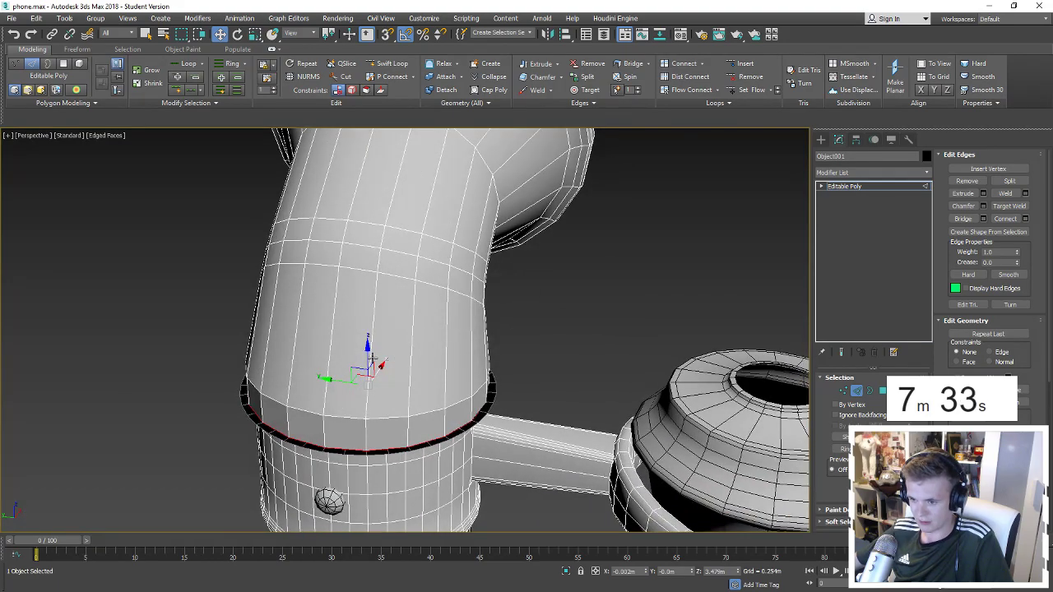
pyautogui.keyDown('alt'); pyautogui.moveTo(367, 351); pyautogui.dragTo(817, 372, button='middle'); pyautogui.keyUp('alt')
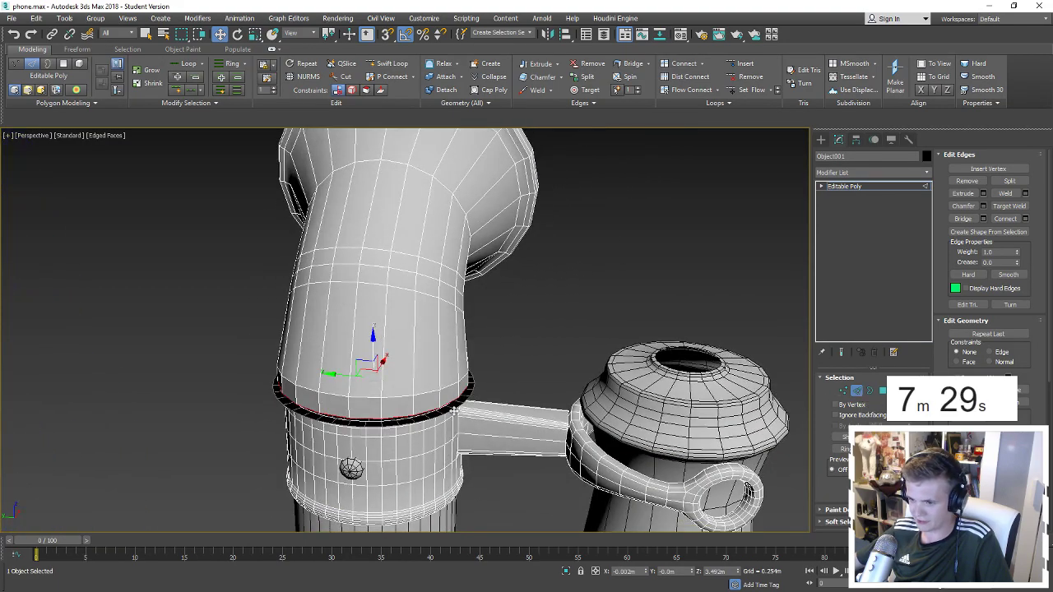
pyautogui.scroll(3, 453, 409)
pyautogui.scroll(3, 211, 305)
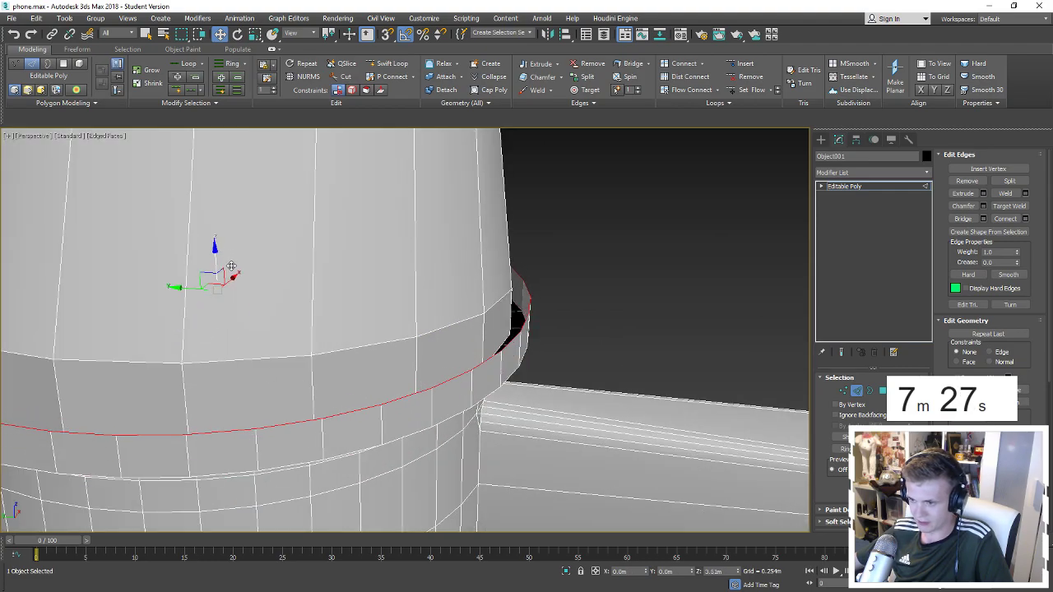
pyautogui.press('r')
pyautogui.moveTo(222, 286); pyautogui.dragTo(223, 297)
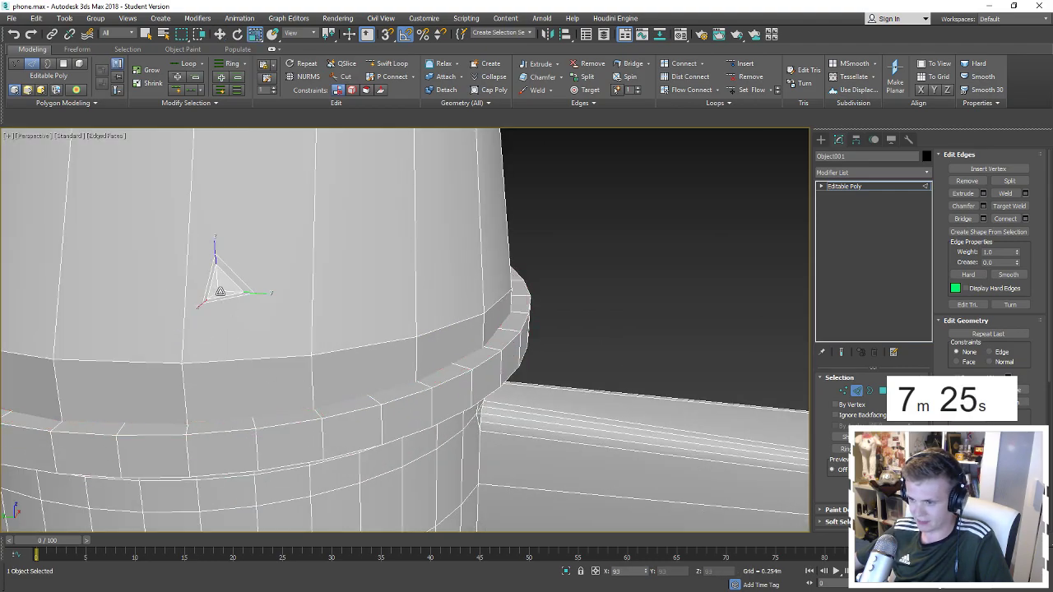
pyautogui.scroll(-3, 376, 310)
pyautogui.scroll(-3, 376, 310)
pyautogui.scroll(-3, 386, 311)
pyautogui.scroll(3, 410, 313)
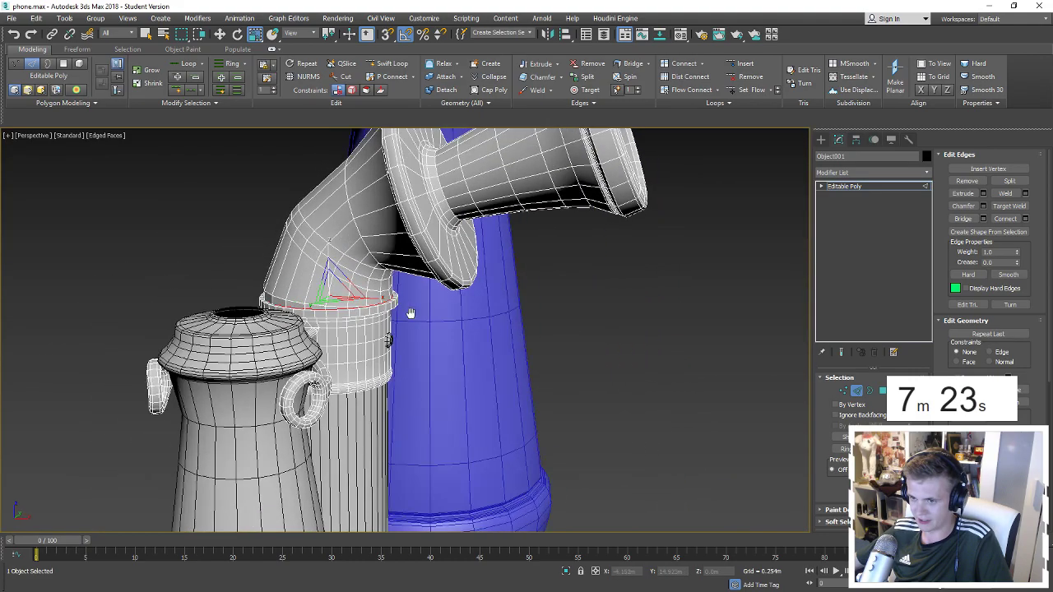
# Narrow the elbow edge loop to 81% and select a loop farther along the elbow.
pyautogui.keyDown('alt'); pyautogui.moveTo(410, 312); pyautogui.dragTo(313, 250, button='middle'); pyautogui.keyUp('alt')
pyautogui.scroll(3, 313, 250)
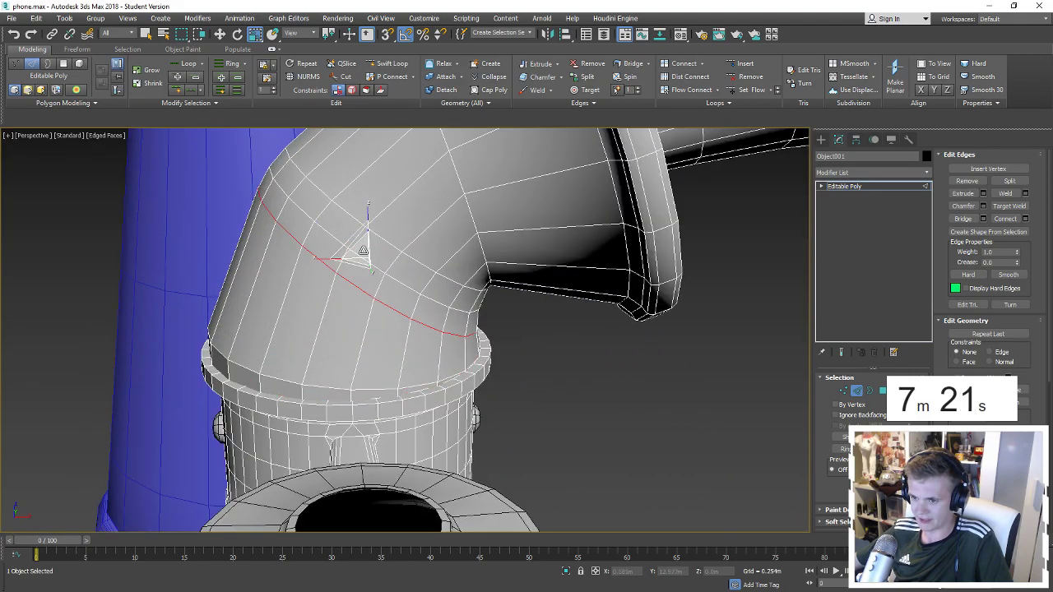
pyautogui.moveTo(362, 251)
pyautogui.mouseDown()
pyautogui.moveTo(367, 263)
pyautogui.moveTo(374, 240)
pyautogui.mouseUp()
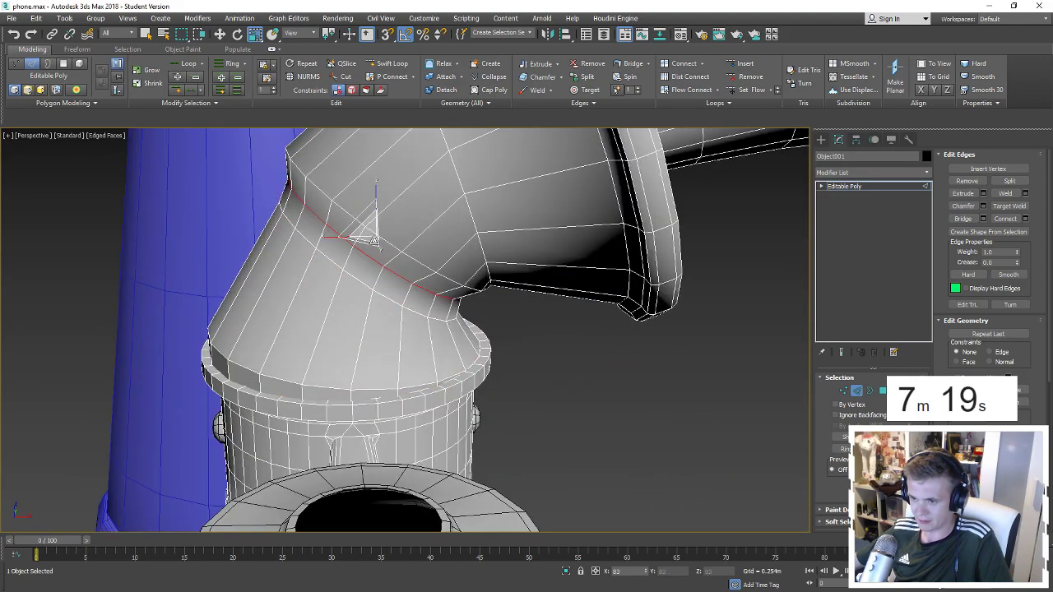
pyautogui.moveTo(375, 240)
pyautogui.keyDown('alt'); pyautogui.mouseDown(button='middle')
pyautogui.moveTo(412, 194)
pyautogui.moveTo(439, 236)
pyautogui.moveTo(518, 210)
pyautogui.mouseUp(button='middle'); pyautogui.keyUp('alt')
pyautogui.scroll(-2, 412, 195)
pyautogui.doubleClick(498, 207)
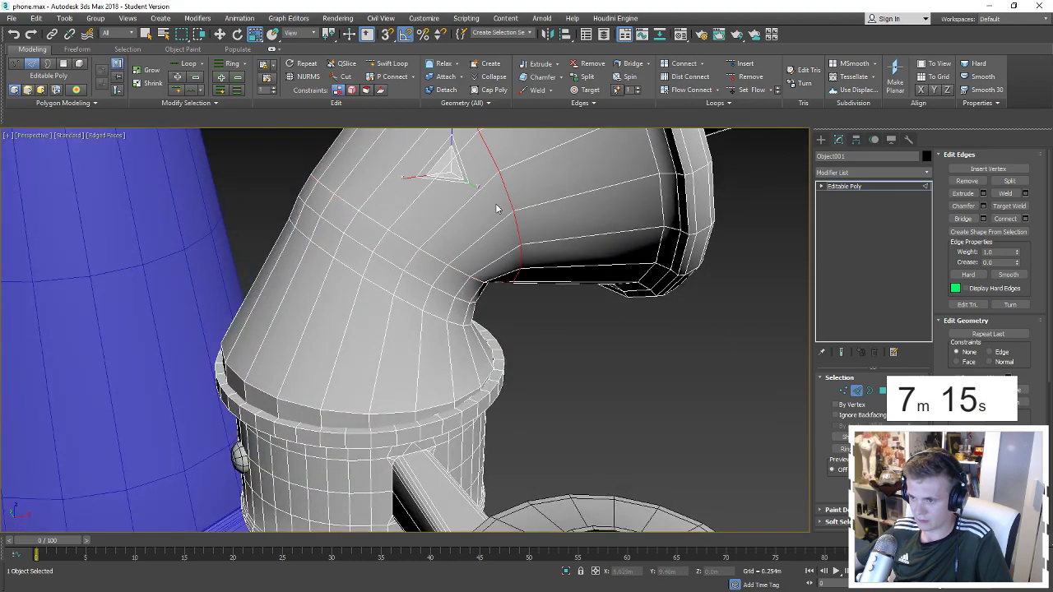
pyautogui.moveTo(454, 173)
pyautogui.keyDown('alt'); pyautogui.mouseDown(button='middle')
pyautogui.moveTo(371, 218)
pyautogui.moveTo(271, 172)
pyautogui.mouseUp(button='middle'); pyautogui.keyUp('alt')
pyautogui.scroll(-2, 403, 207)
pyautogui.scroll(-3, 362, 232)
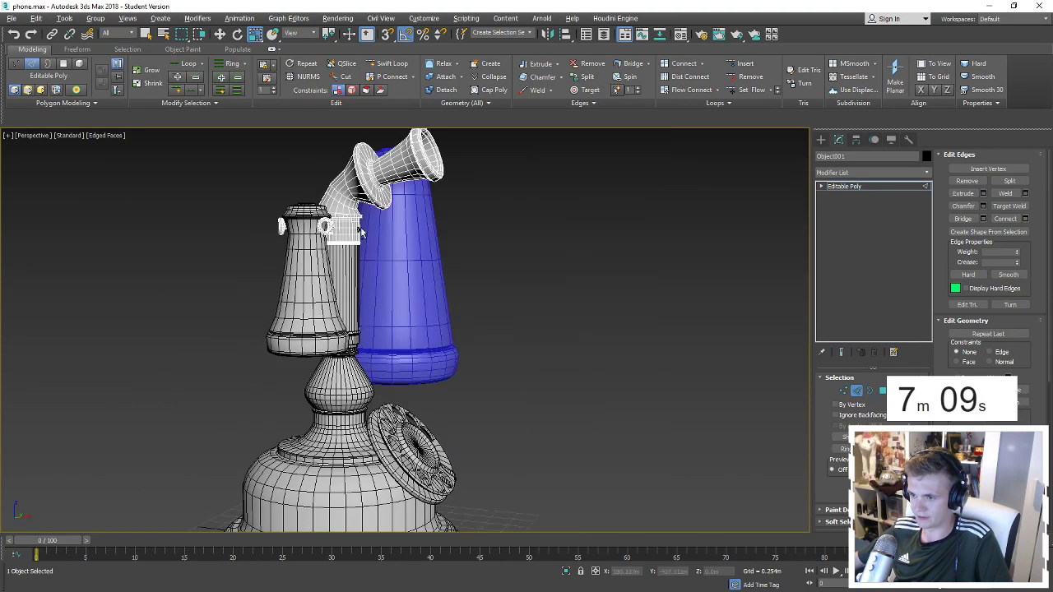
pyautogui.moveTo(359, 232)
pyautogui.keyDown('alt'); pyautogui.mouseDown(button='middle')
pyautogui.moveTo(403, 259)
pyautogui.moveTo(419, 293)
pyautogui.moveTo(409, 286)
pyautogui.moveTo(461, 279)
pyautogui.mouseUp(button='middle'); pyautogui.keyUp('alt')
# Hide edged faces and, in Polygon mode, select then clear the horn and pipe polygons.
pyautogui.press('F4')
pyautogui.scroll(4, 408, 193)
pyautogui.moveTo(409, 193)
pyautogui.mouseDown(button='middle')
pyautogui.moveTo(425, 248)
pyautogui.moveTo(469, 228)
pyautogui.mouseUp(button='middle')
pyautogui.click(470, 228)
pyautogui.scroll(-2, 606, 254)
pyautogui.moveTo(606, 254)
pyautogui.keyDown('alt'); pyautogui.mouseDown(button='middle')
pyautogui.moveTo(603, 298)
pyautogui.moveTo(568, 201)
pyautogui.mouseUp(button='middle'); pyautogui.keyUp('alt')
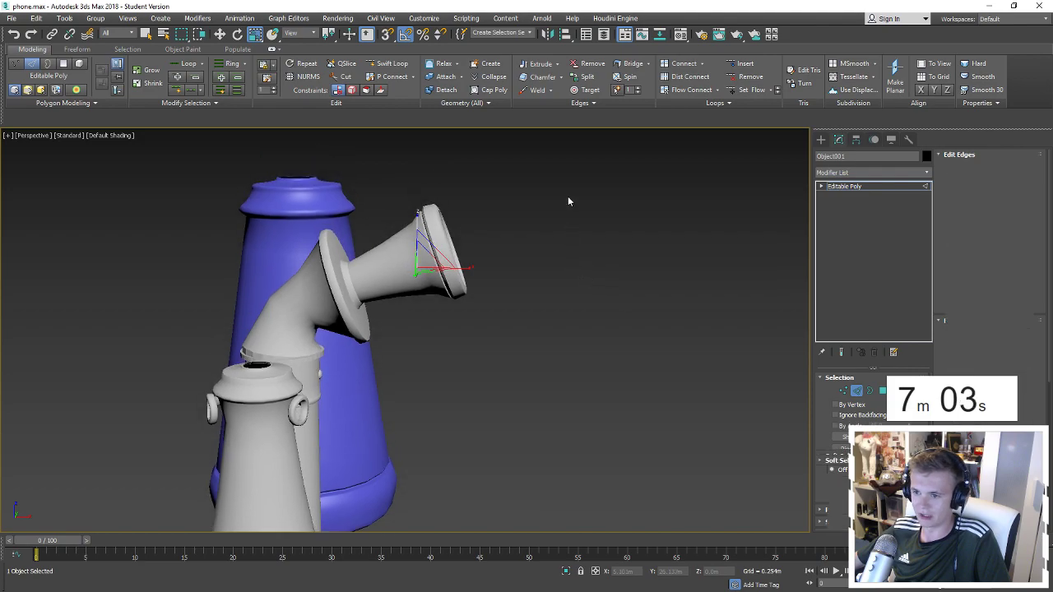
pyautogui.press('4')
pyautogui.moveTo(567, 206); pyautogui.dragTo(315, 351)
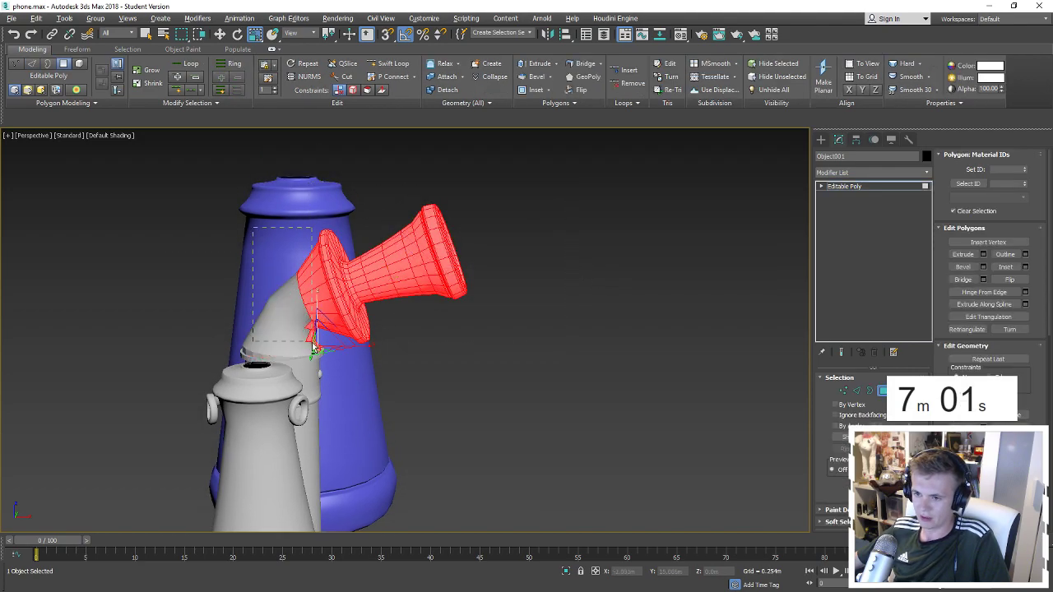
pyautogui.keyDown('alt'); pyautogui.moveTo(315, 351); pyautogui.dragTo(315, 329, button='middle'); pyautogui.keyUp('alt')
pyautogui.click(520, 175)
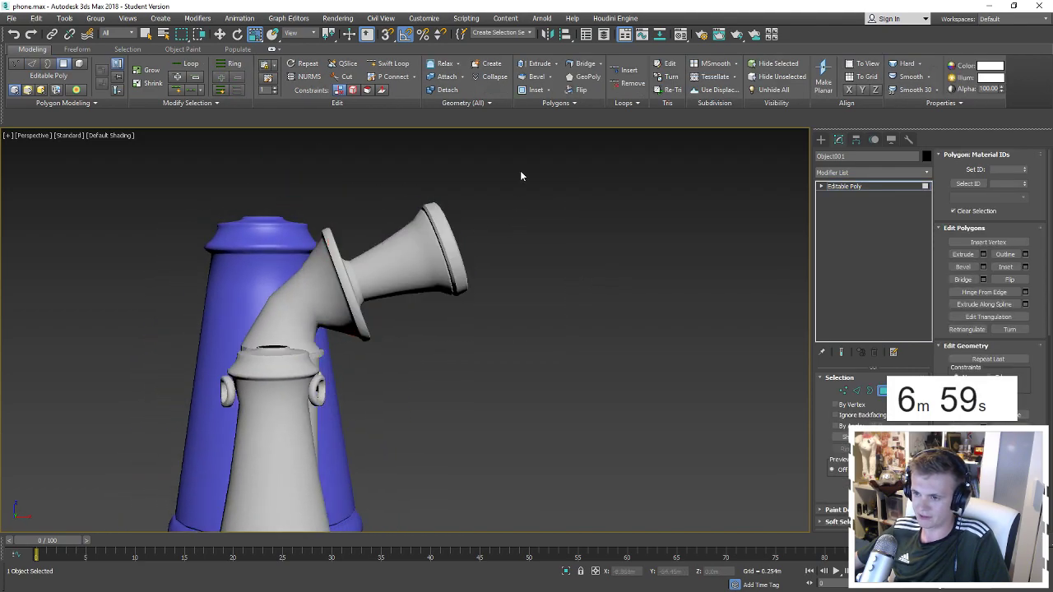
# Select the mouthpiece element and deselect the elbow pipe polygons.
pyautogui.moveTo(407, 329); pyautogui.dragTo(406, 323)
pyautogui.click(414, 260)
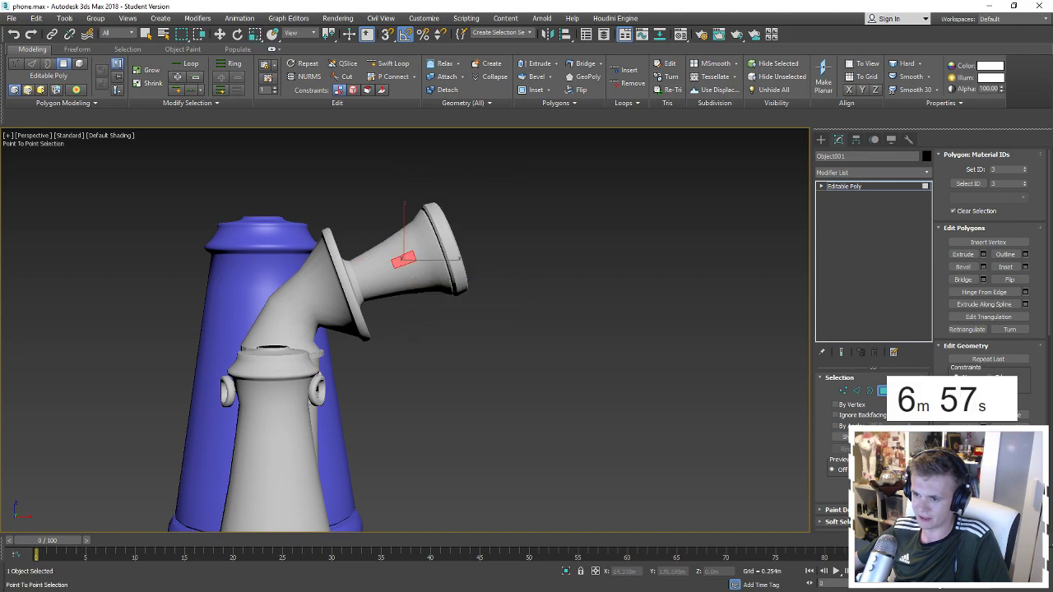
pyautogui.moveTo(407, 272)
pyautogui.keyDown('alt'); pyautogui.mouseDown(button='middle')
pyautogui.moveTo(569, 175)
pyautogui.moveTo(578, 183)
pyautogui.mouseUp(button='middle'); pyautogui.keyUp('alt')
pyautogui.press('5')
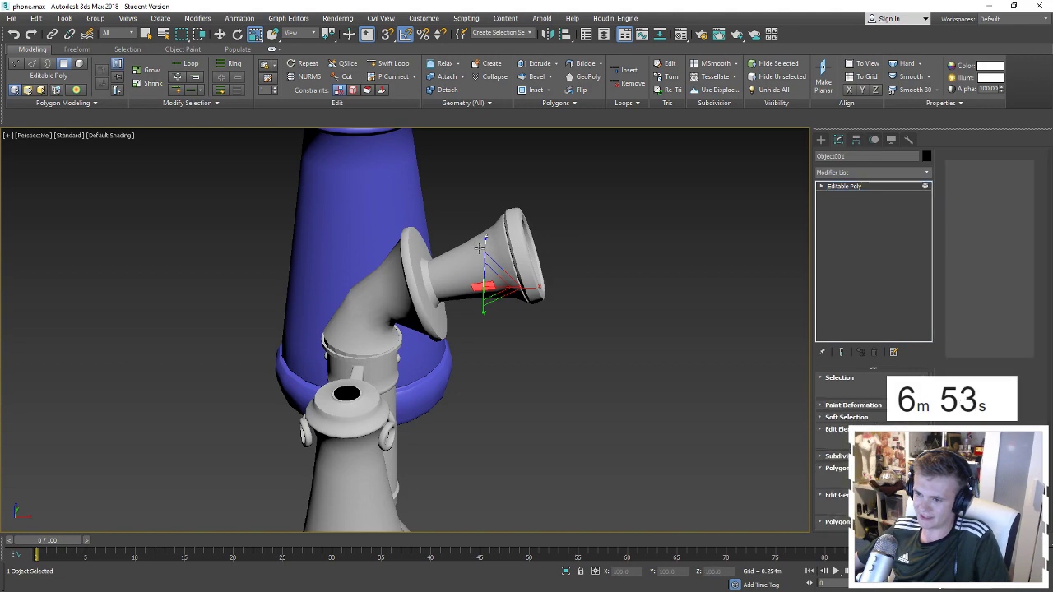
pyautogui.click(881, 391)
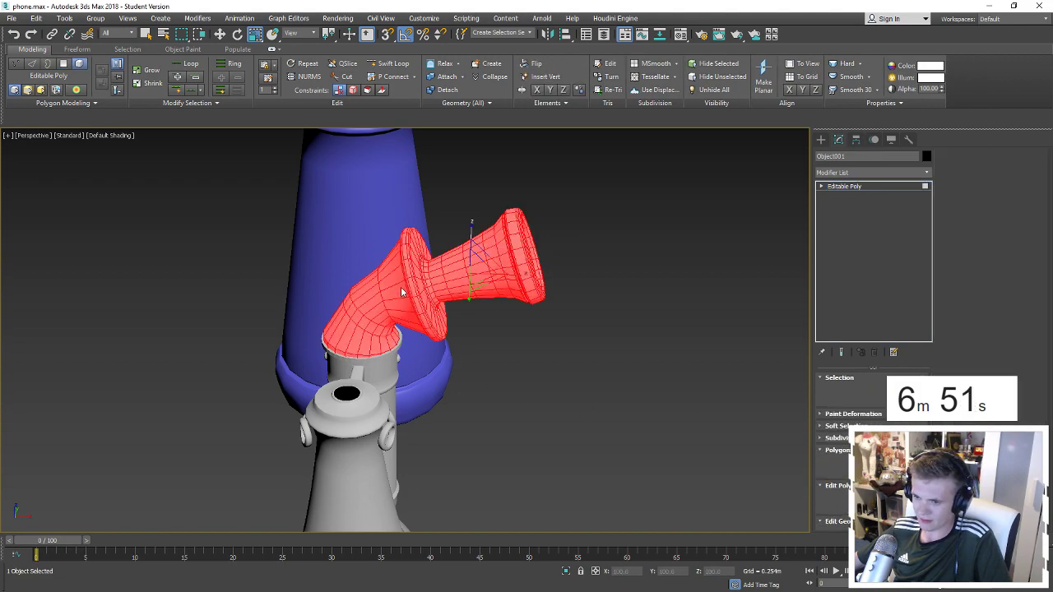
pyautogui.keyDown('alt'); pyautogui.moveTo(411, 329); pyautogui.dragTo(397, 222, button='middle'); pyautogui.keyUp('alt')
pyautogui.keyDown('alt'); pyautogui.moveTo(382, 349); pyautogui.dragTo(392, 357); pyautogui.keyUp('alt')
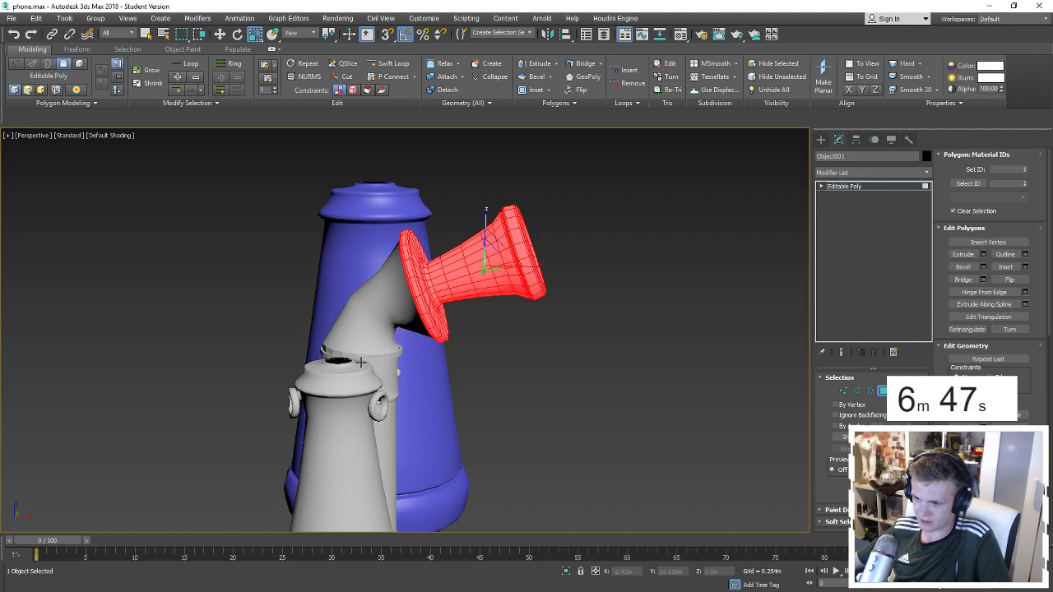
# Rotate the mouthpiece to a new angle, then return to Edge mode in wireframe view.
pyautogui.moveTo(491, 253); pyautogui.dragTo(501, 247)
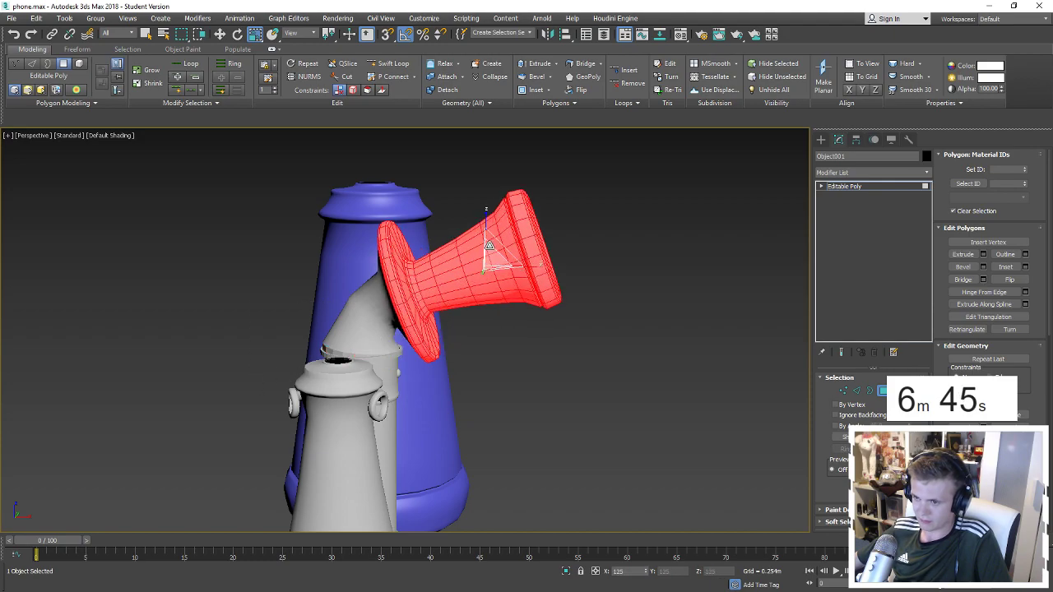
pyautogui.scroll(-5, 433, 286)
pyautogui.scroll(3, 434, 286)
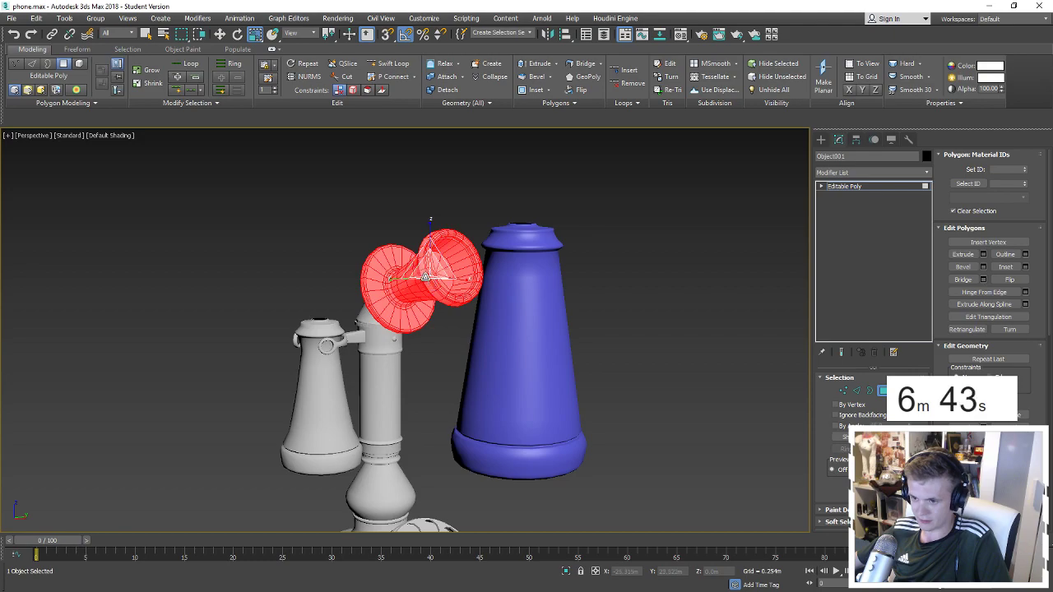
pyautogui.keyDown('alt'); pyautogui.moveTo(432, 269); pyautogui.dragTo(431, 271, button='middle'); pyautogui.keyUp('alt')
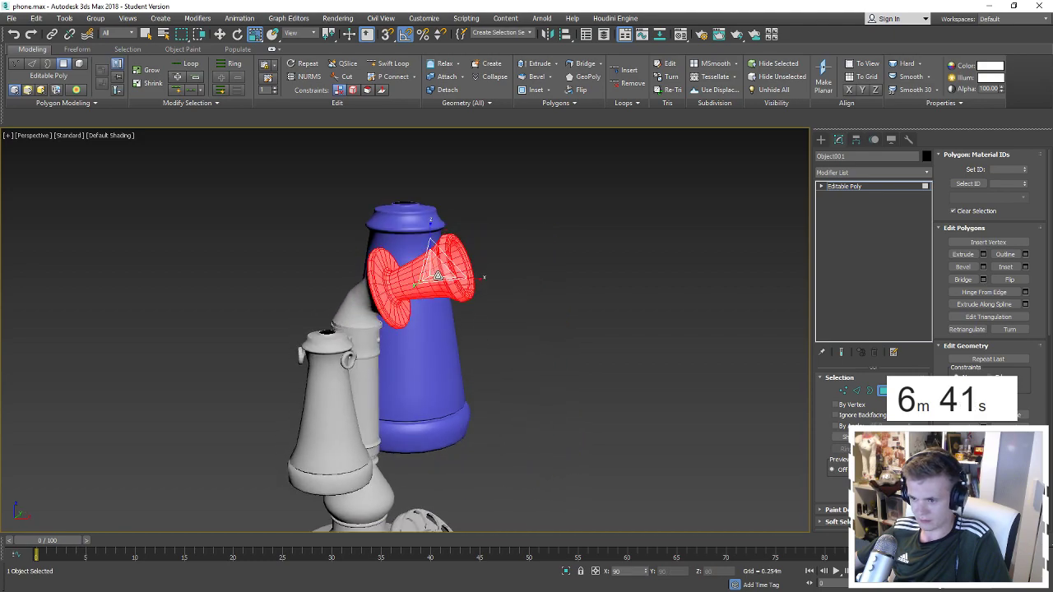
pyautogui.scroll(3, 429, 270)
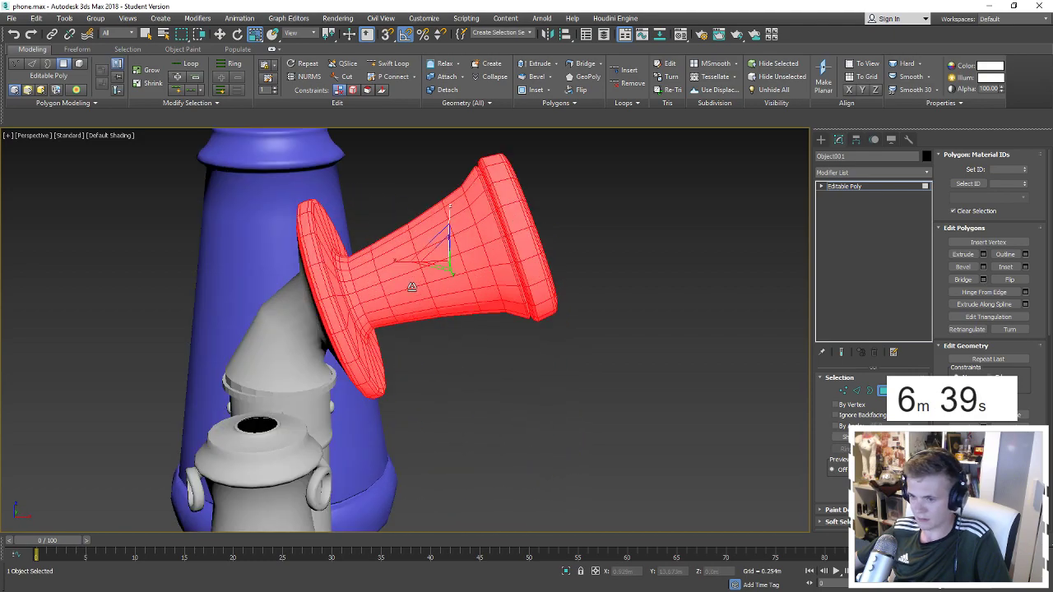
pyautogui.scroll(2, 426, 266)
pyautogui.keyDown('alt'); pyautogui.moveTo(461, 247); pyautogui.dragTo(300, 291, button='middle'); pyautogui.keyUp('alt')
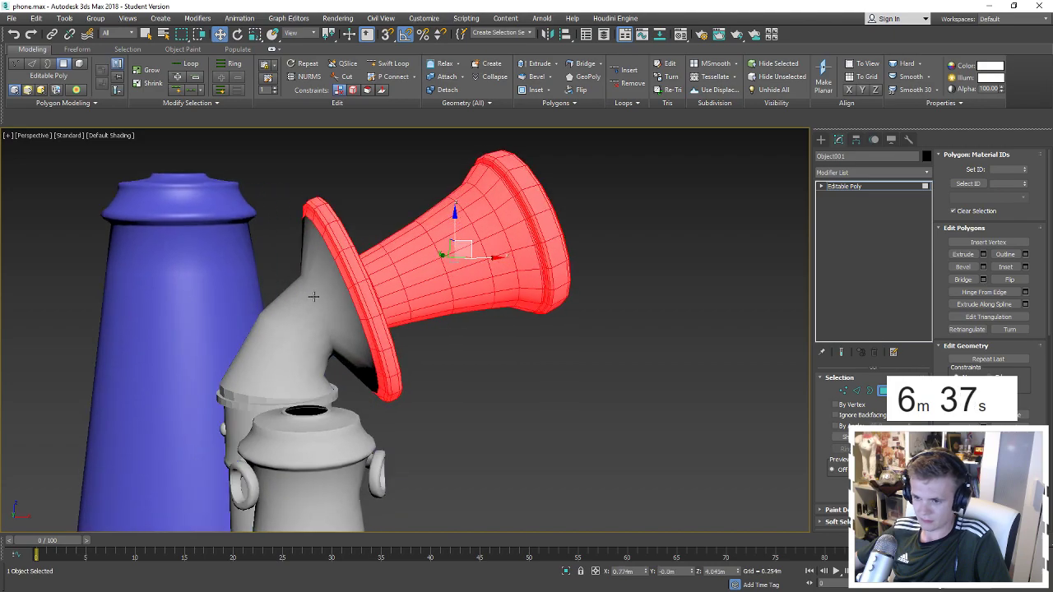
pyautogui.press('2')
pyautogui.press('F3')
# Select the edge loop across the elbow tube where it meets the flange.
pyautogui.doubleClick(311, 294)
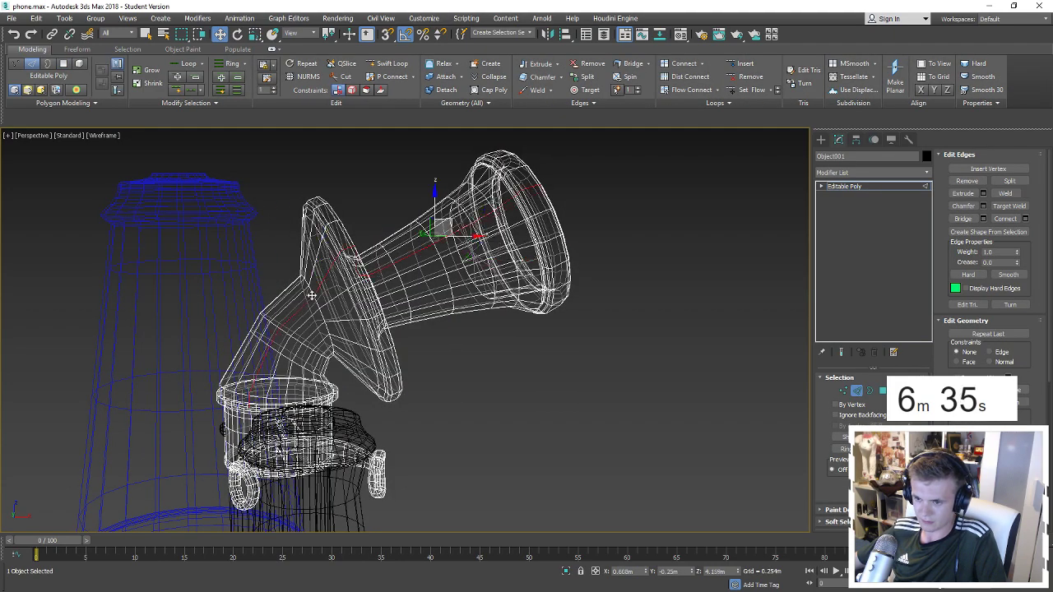
pyautogui.press('F3')
pyautogui.doubleClick(350, 283)
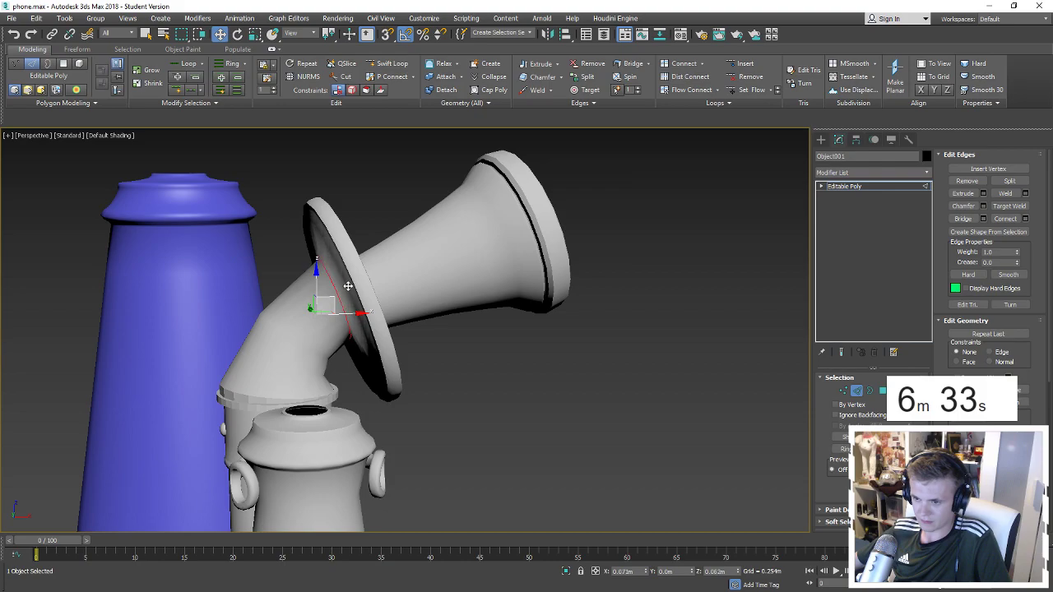
pyautogui.press('F3')
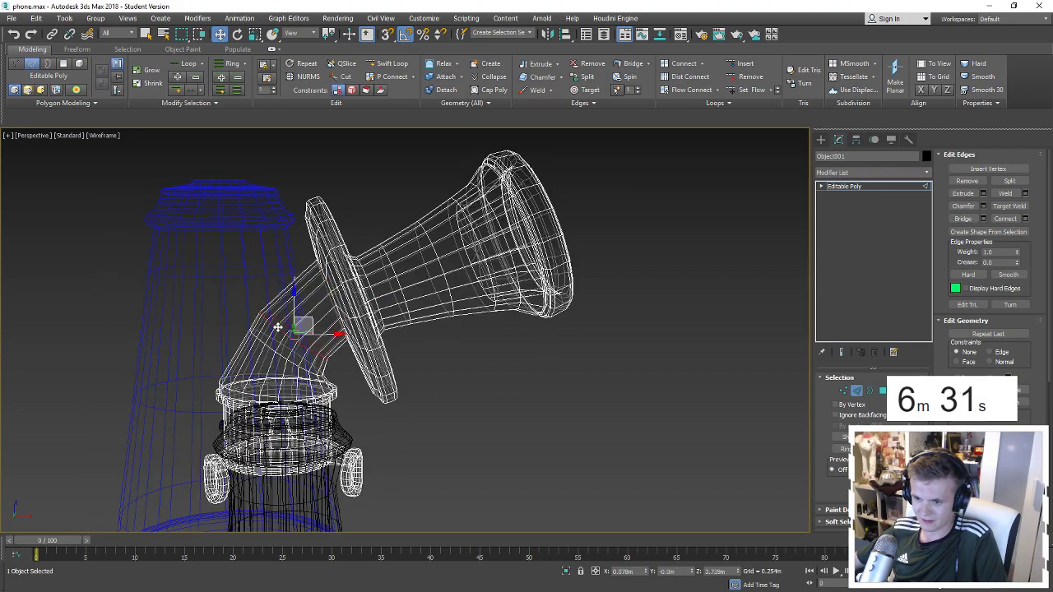
pyautogui.press('F3')
pyautogui.doubleClick(319, 310)
pyautogui.press('e')
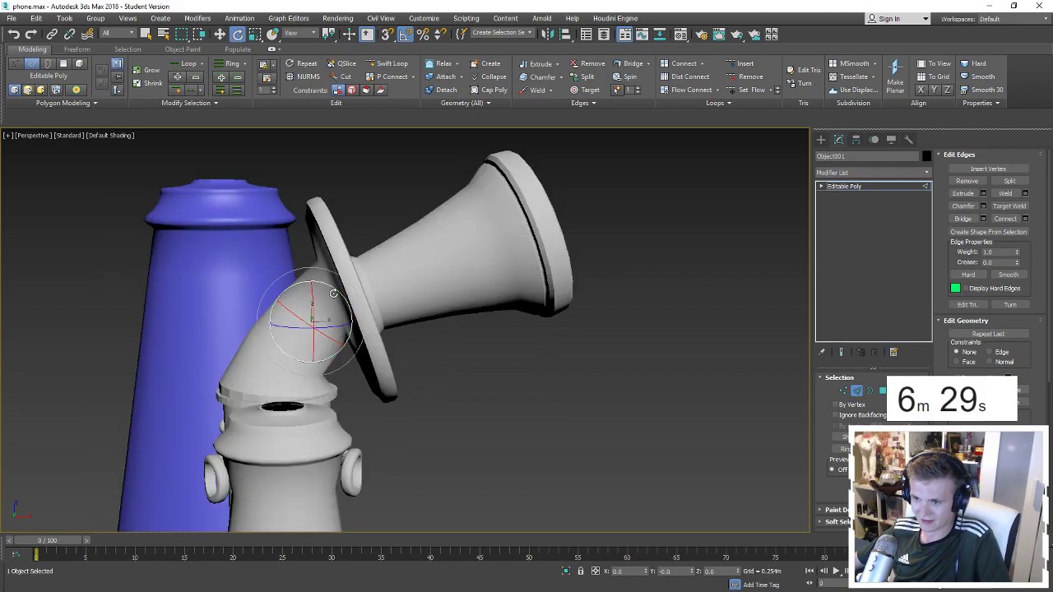
pyautogui.press('r')
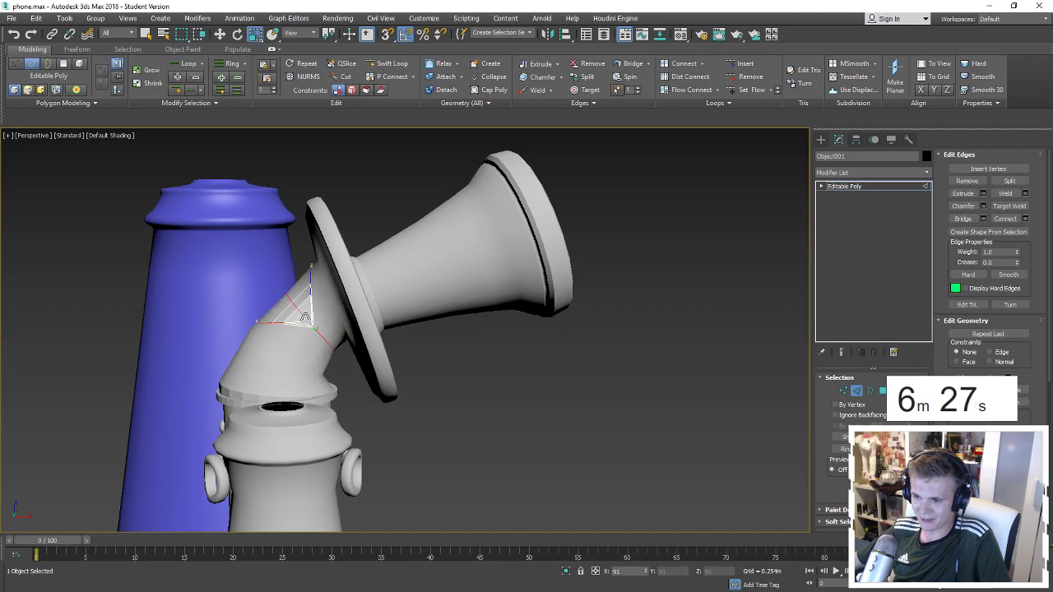
pyautogui.keyDown('alt'); pyautogui.moveTo(315, 315); pyautogui.dragTo(350, 316, button='middle'); pyautogui.keyUp('alt')
pyautogui.scroll(4, 345, 296)
pyautogui.scroll(3, 341, 268)
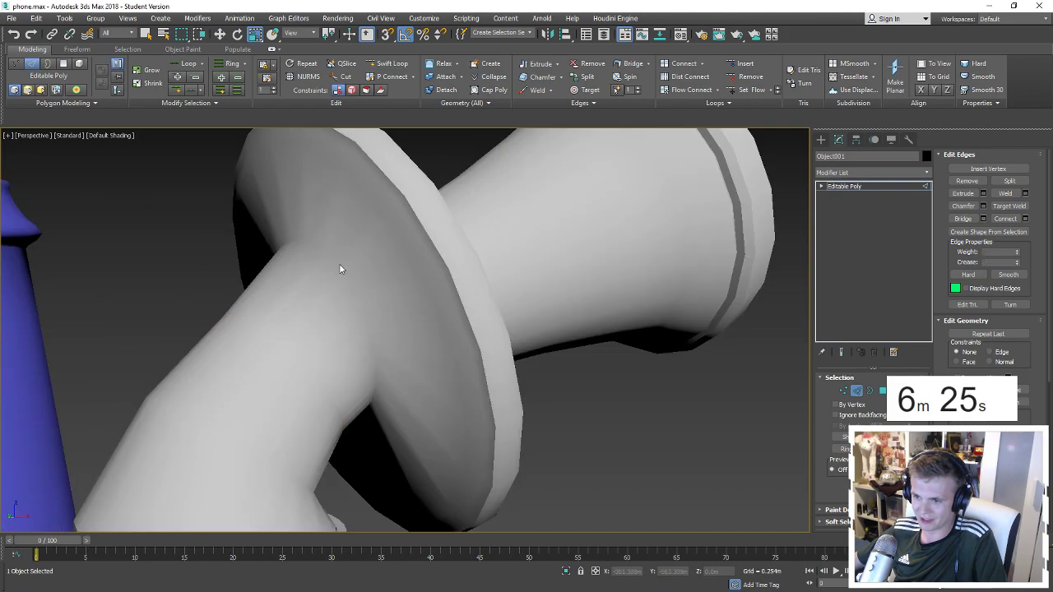
# Chamfer the selected elbow edge loop by 0.014m.
pyautogui.click(982, 207)
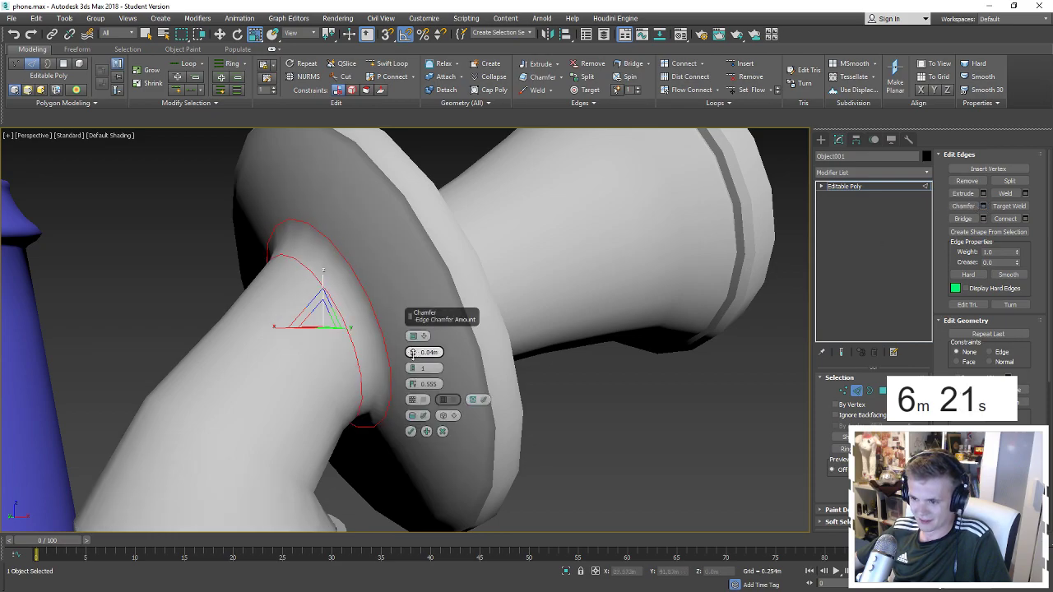
pyautogui.moveTo(412, 353); pyautogui.dragTo(413, 362)
pyautogui.press('F4')
pyautogui.keyDown('alt'); pyautogui.moveTo(451, 260); pyautogui.dragTo(421, 254, button='middle'); pyautogui.keyUp('alt')
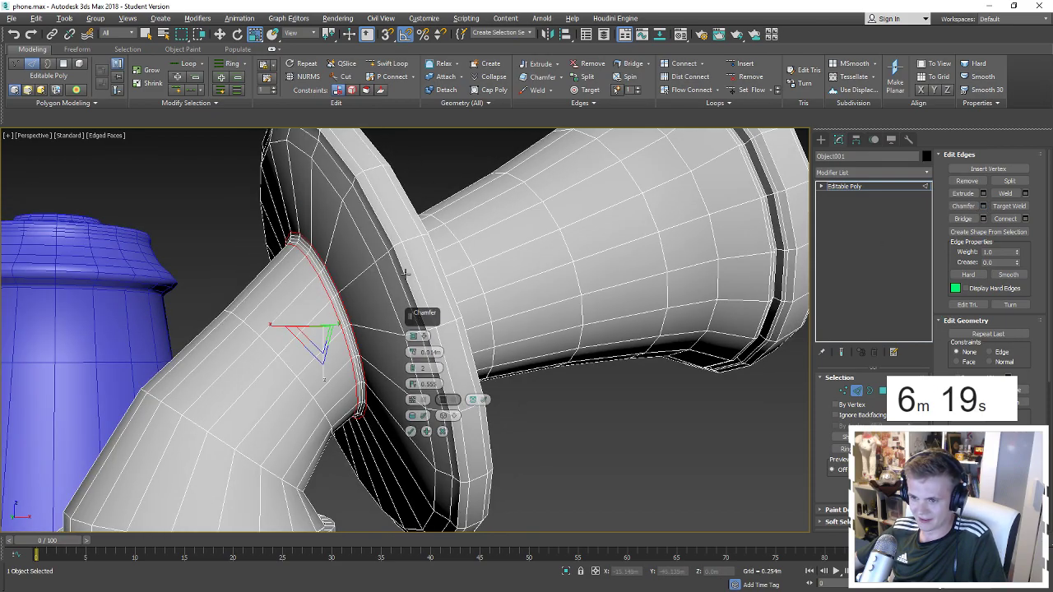
pyautogui.scroll(-2, 407, 274)
pyautogui.click(409, 431)
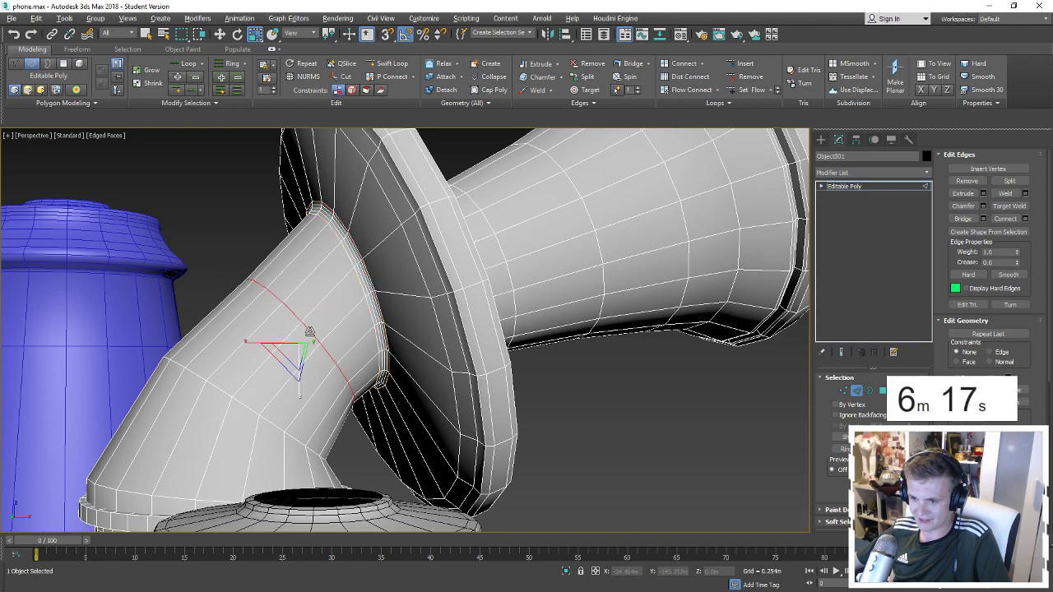
# Tilt the selected elbow edge loop, then deselect the telephone object.
pyautogui.moveTo(305, 345)
pyautogui.keyDown('alt'); pyautogui.mouseDown(button='middle')
pyautogui.moveTo(301, 413)
pyautogui.moveTo(291, 407)
pyautogui.mouseUp(button='middle'); pyautogui.keyUp('alt')
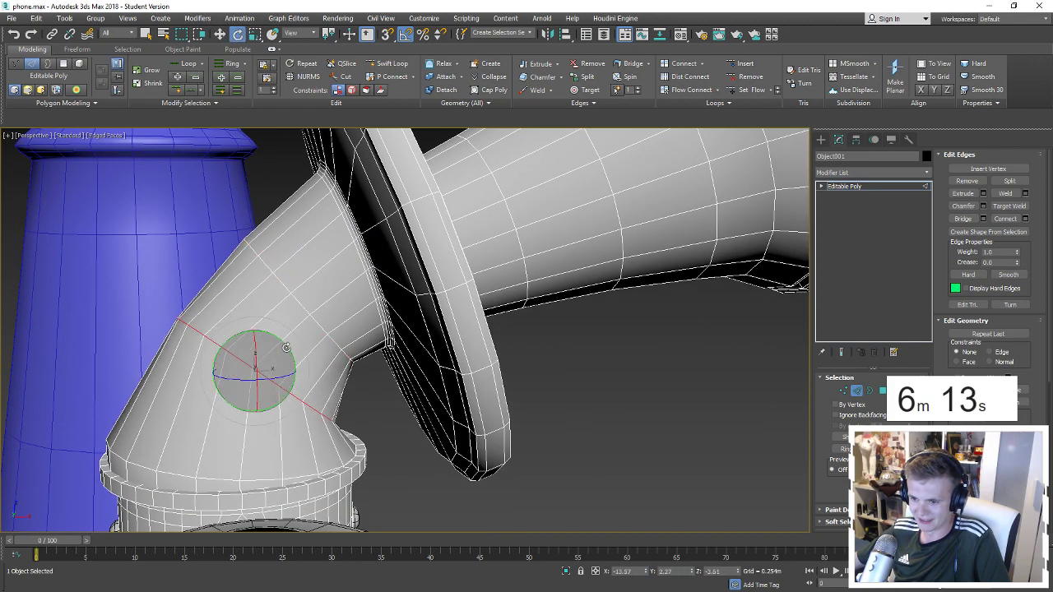
pyautogui.moveTo(285, 343); pyautogui.dragTo(176, 463)
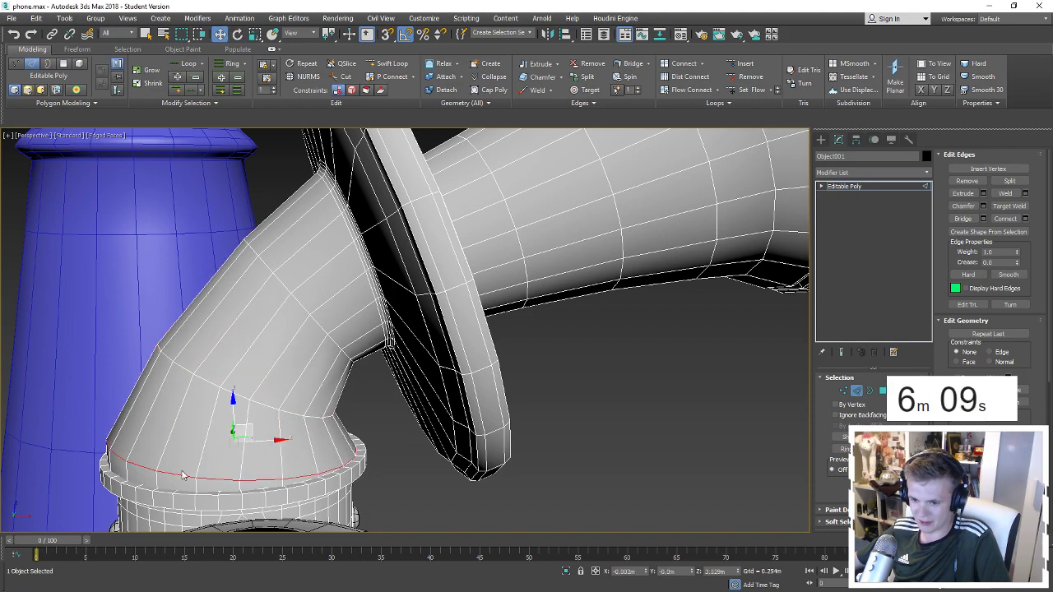
pyautogui.keyDown('alt'); pyautogui.moveTo(261, 413); pyautogui.dragTo(299, 416, button='middle'); pyautogui.keyUp('alt')
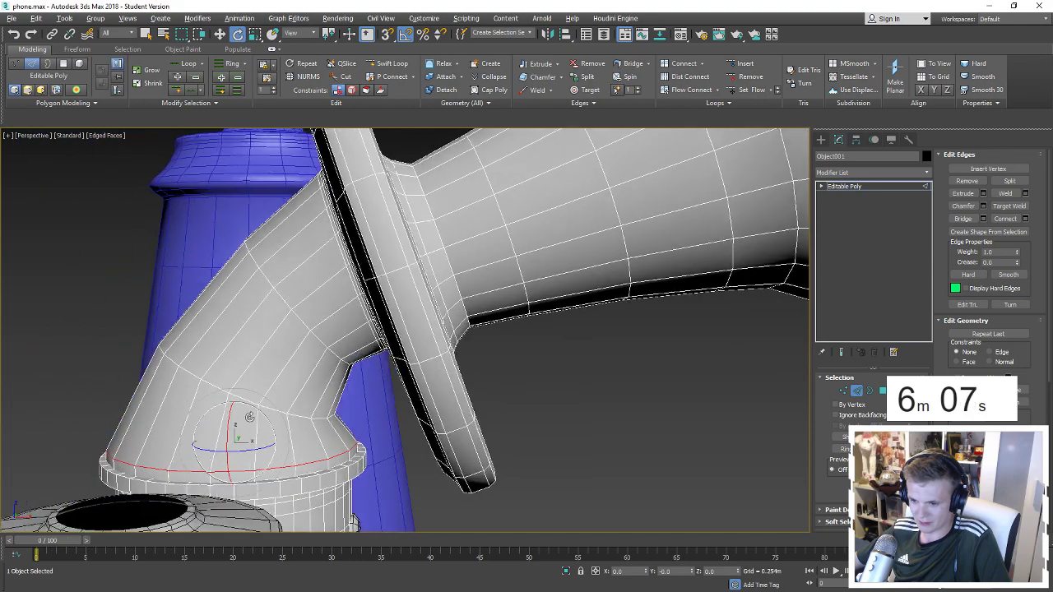
pyautogui.scroll(-5, 299, 415)
pyautogui.moveTo(498, 461)
pyautogui.keyDown('alt'); pyautogui.mouseDown(button='middle')
pyautogui.moveTo(465, 421)
pyautogui.moveTo(825, 349)
pyautogui.mouseUp(button='middle'); pyautogui.keyUp('alt')
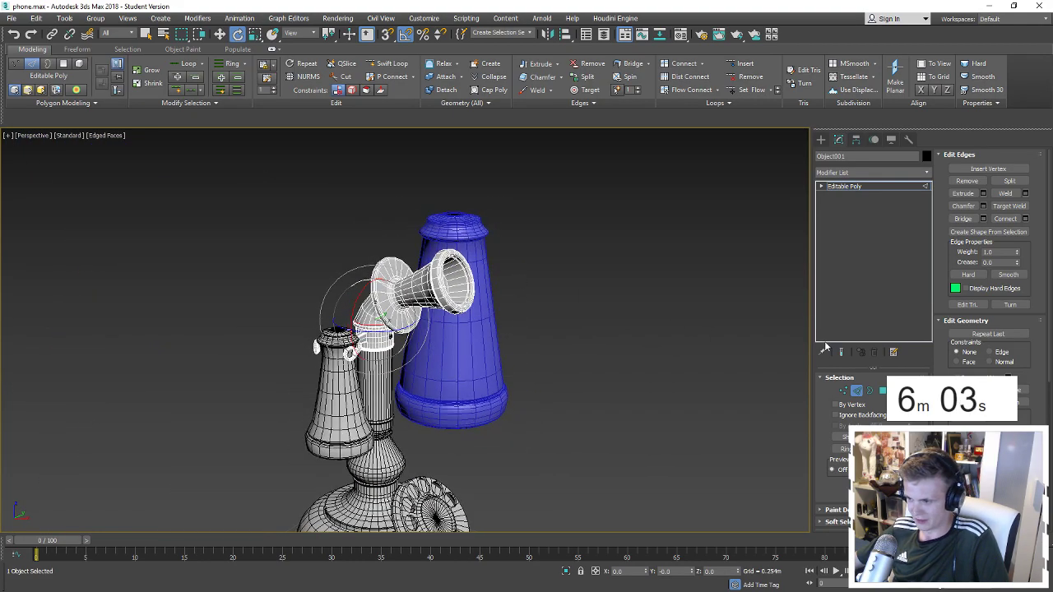
pyautogui.click(711, 390)
# Inspect the phone, selecting the handset arm and then the blue receiver.
pyautogui.moveTo(712, 390)
pyautogui.keyDown('alt'); pyautogui.mouseDown(button='middle')
pyautogui.moveTo(618, 365)
pyautogui.moveTo(650, 308)
pyautogui.mouseUp(button='middle'); pyautogui.keyUp('alt')
pyautogui.scroll(-2, 620, 366)
pyautogui.scroll(2, 450, 331)
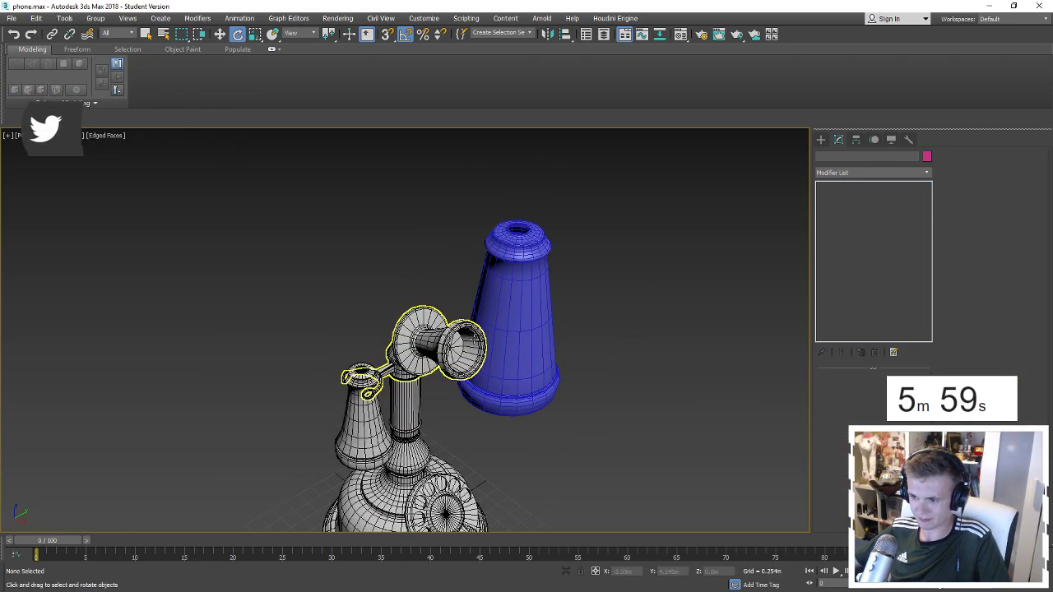
pyautogui.scroll(3, 449, 331)
pyautogui.scroll(-5, 450, 330)
pyautogui.scroll(4, 409, 262)
pyautogui.click(409, 262)
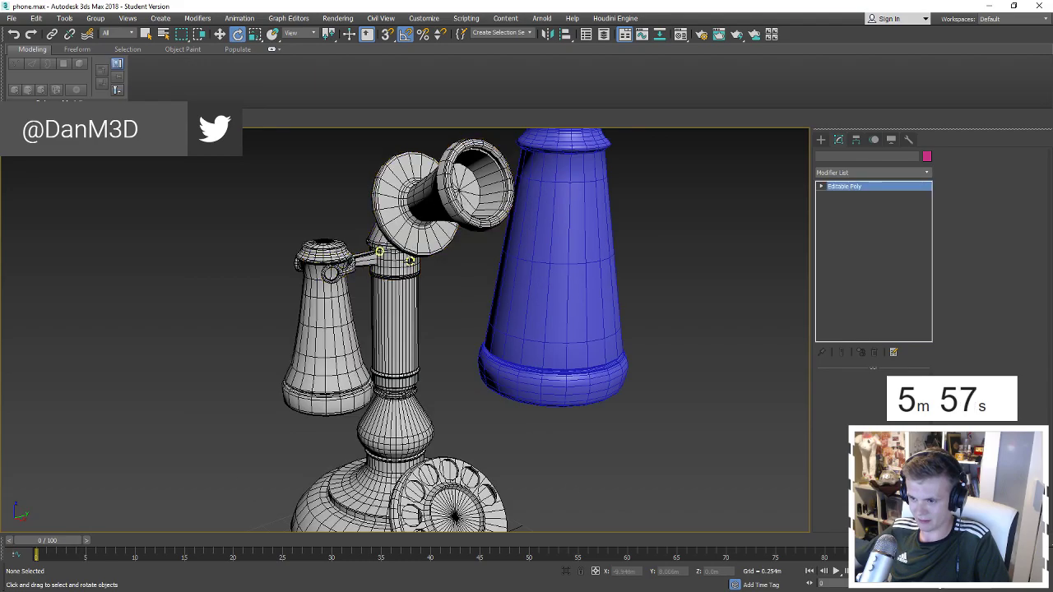
pyautogui.scroll(3, 409, 261)
pyautogui.press('r')
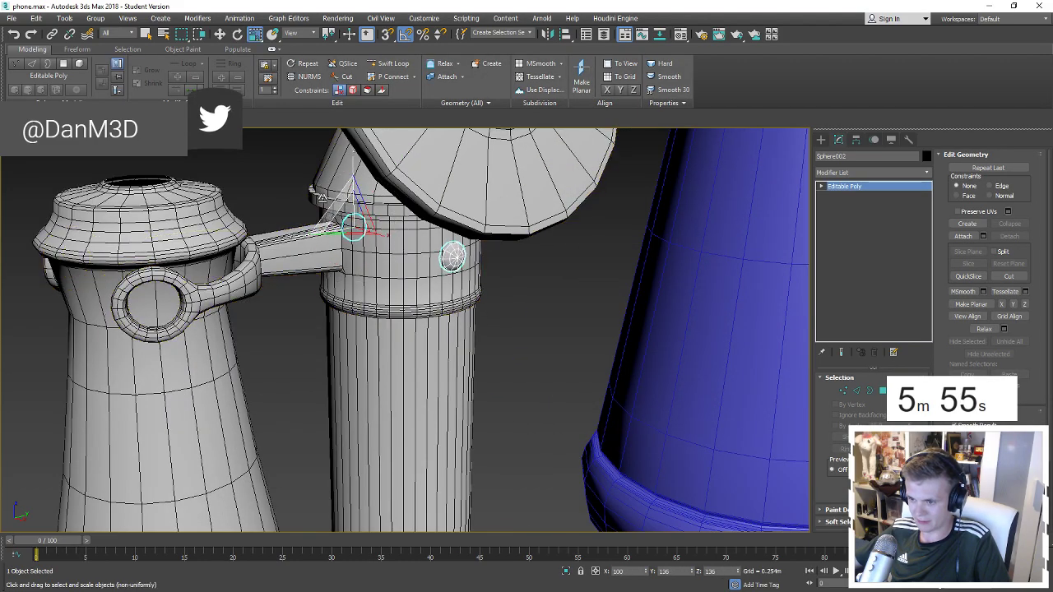
pyautogui.keyDown('alt'); pyautogui.moveTo(452, 257); pyautogui.dragTo(494, 346, button='middle'); pyautogui.keyUp('alt')
pyautogui.scroll(-2, 494, 345)
pyautogui.click(500, 393)
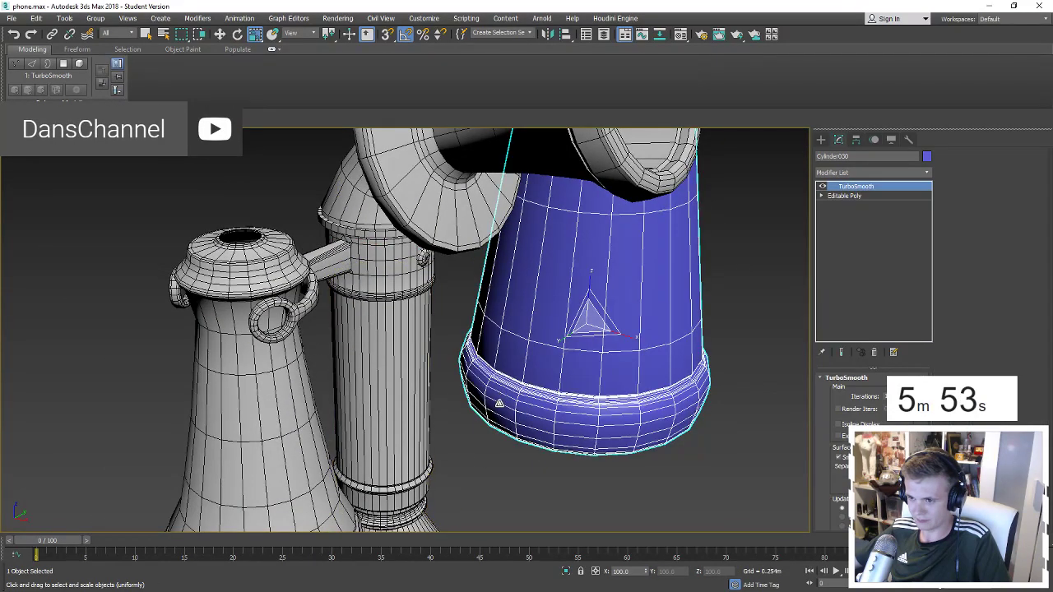
pyautogui.click(483, 445)
# Shift-scale the tower's top edge loop inward into a new ring, then undo it.
pyautogui.click(305, 342)
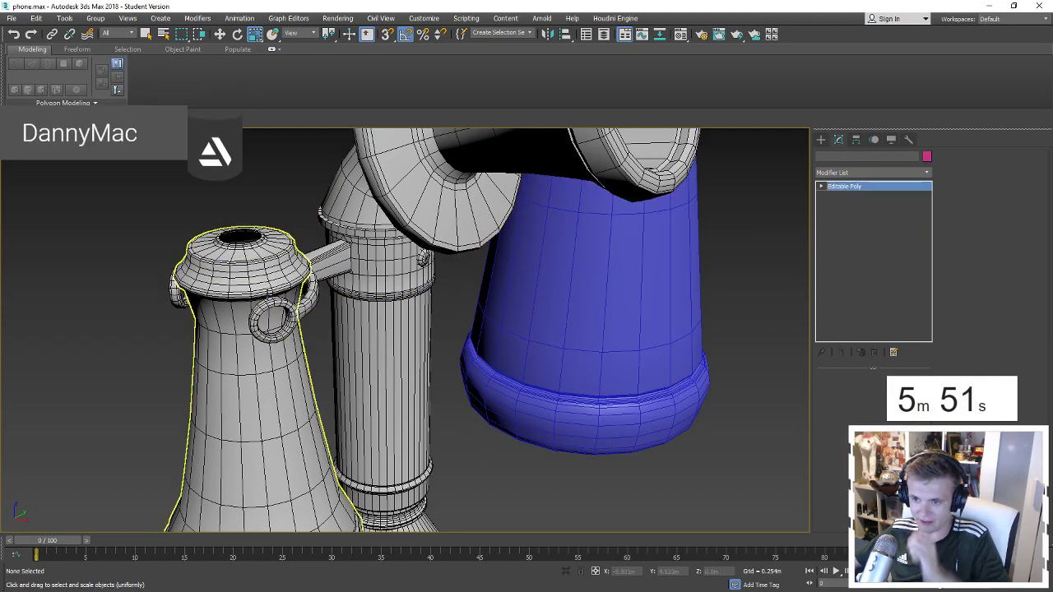
pyautogui.scroll(2, 267, 271)
pyautogui.press('2')
pyautogui.scroll(2, 237, 234)
pyautogui.doubleClick(235, 238)
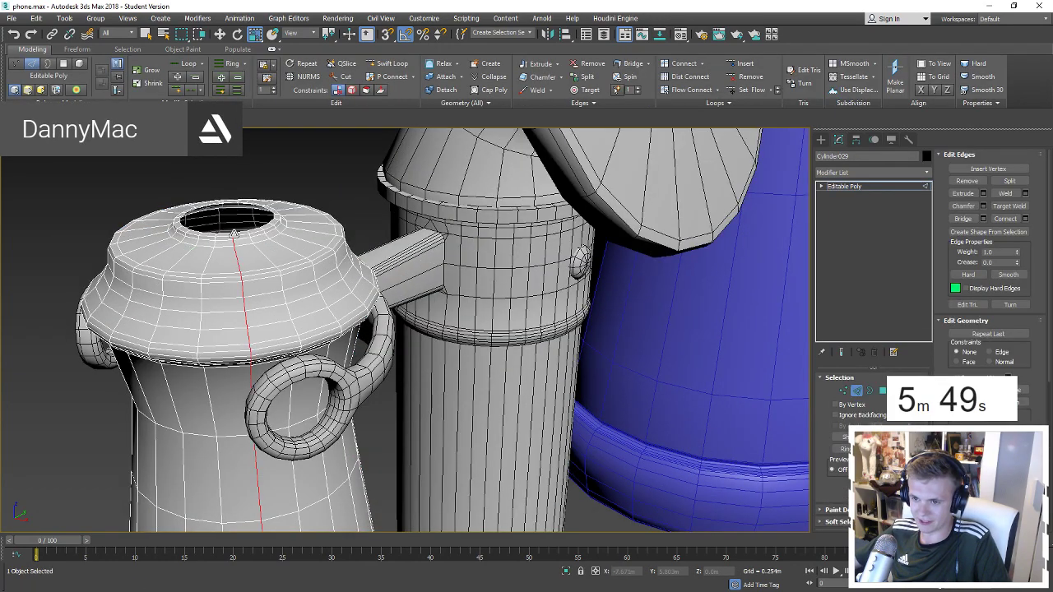
pyautogui.keyDown('shift'); pyautogui.moveTo(223, 212); pyautogui.dragTo(798, 341); pyautogui.keyUp('shift')
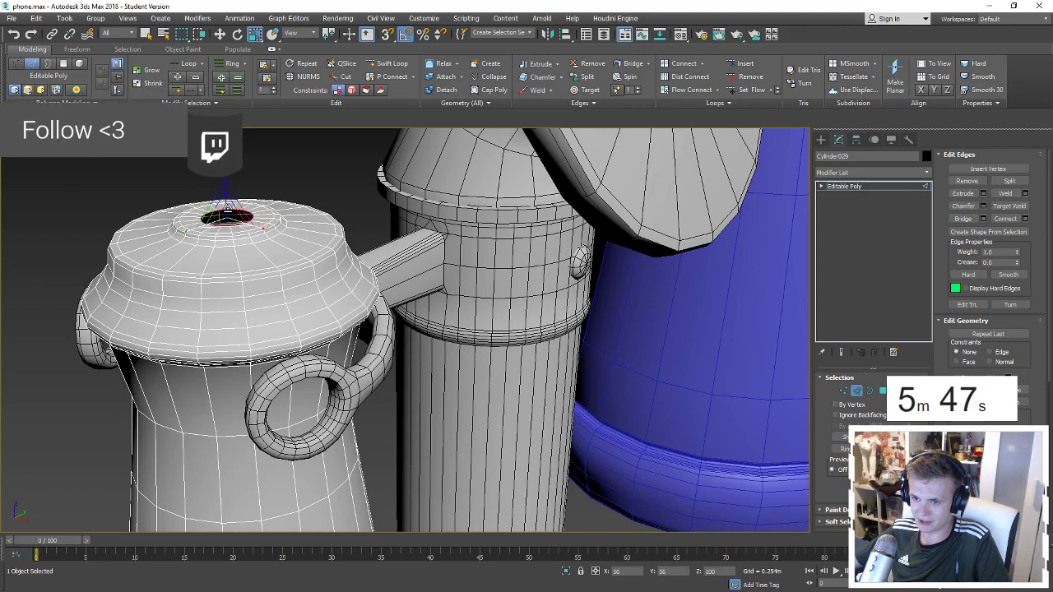
pyautogui.hotkey('ctrl', 'z')
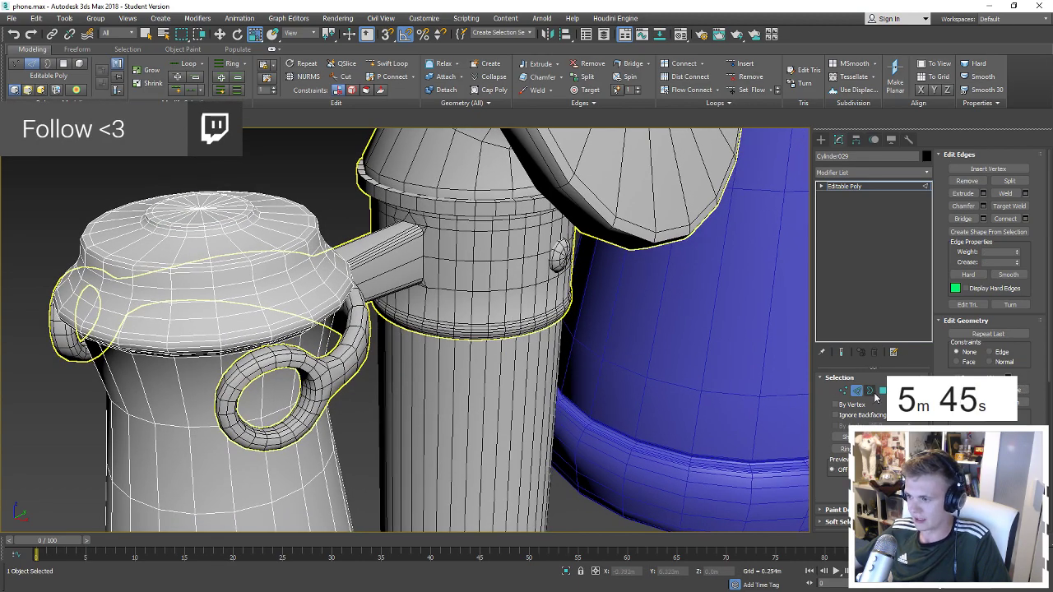
# Exit Edge mode and orbit the view around the whole phone.
pyautogui.press('2')
pyautogui.moveTo(802, 394)
pyautogui.keyDown('alt'); pyautogui.mouseDown(button='middle')
pyautogui.moveTo(512, 322)
pyautogui.moveTo(456, 335)
pyautogui.mouseUp(button='middle'); pyautogui.keyUp('alt')
pyautogui.scroll(-5, 457, 336)
pyautogui.scroll(3, 518, 370)
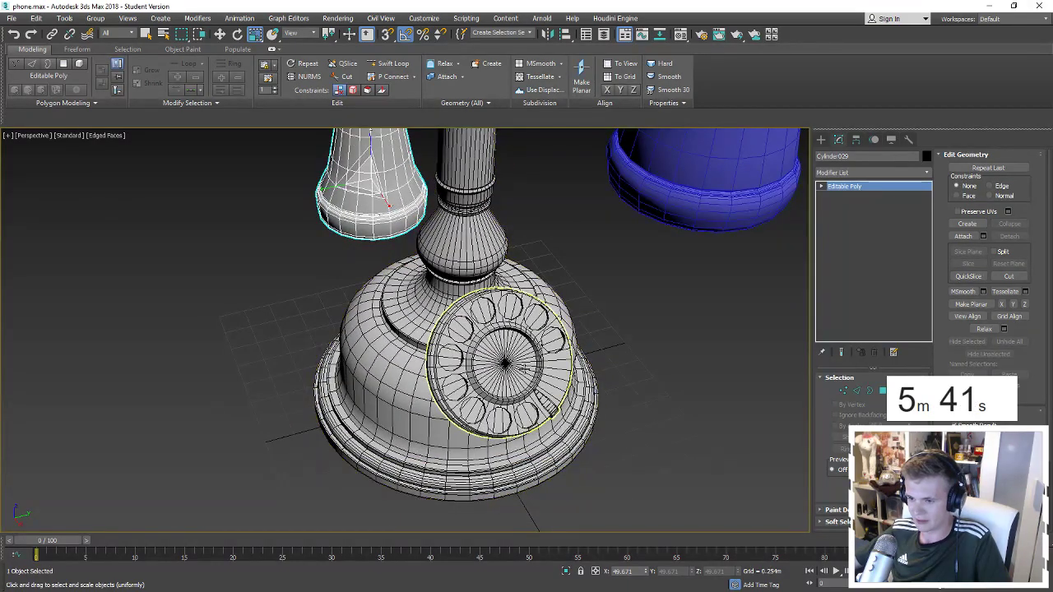
# Select the Cylinder001 base, try Attach from the quad menu, then cancel it.
pyautogui.scroll(2, 523, 340)
pyautogui.click(403, 339)
pyautogui.rightClick(396, 340)
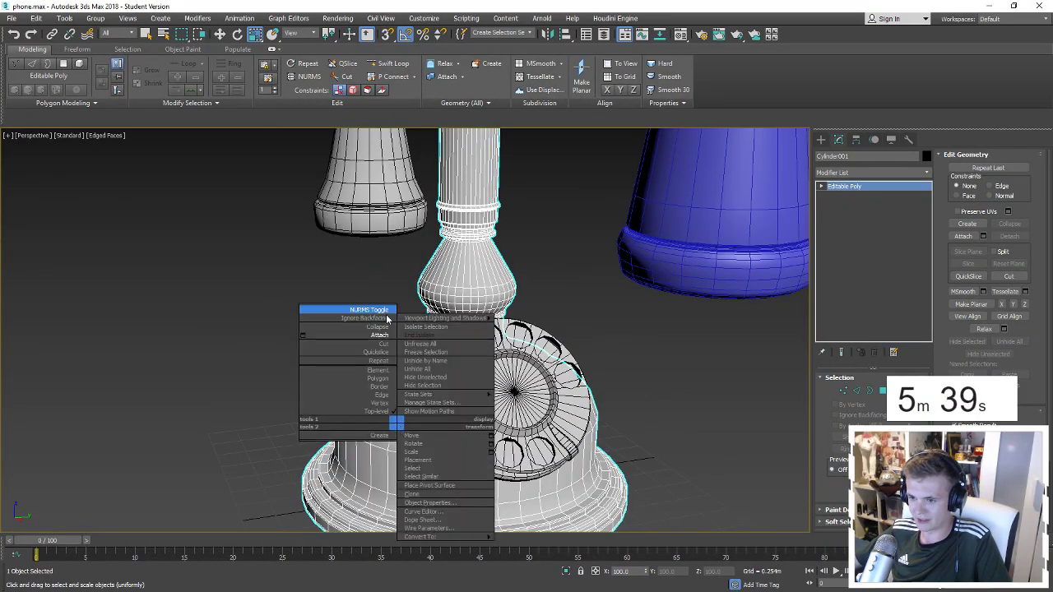
pyautogui.press('Escape')
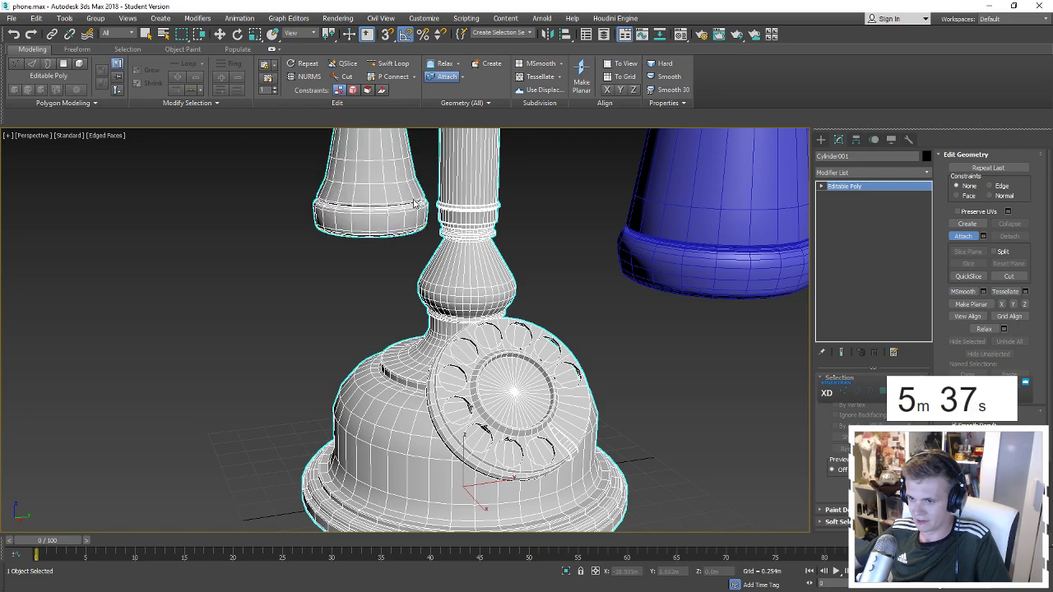
pyautogui.scroll(-4, 378, 214)
pyautogui.scroll(4, 395, 144)
pyautogui.keyDown('alt'); pyautogui.moveTo(351, 259); pyautogui.dragTo(478, 276, button='middle'); pyautogui.keyUp('alt')
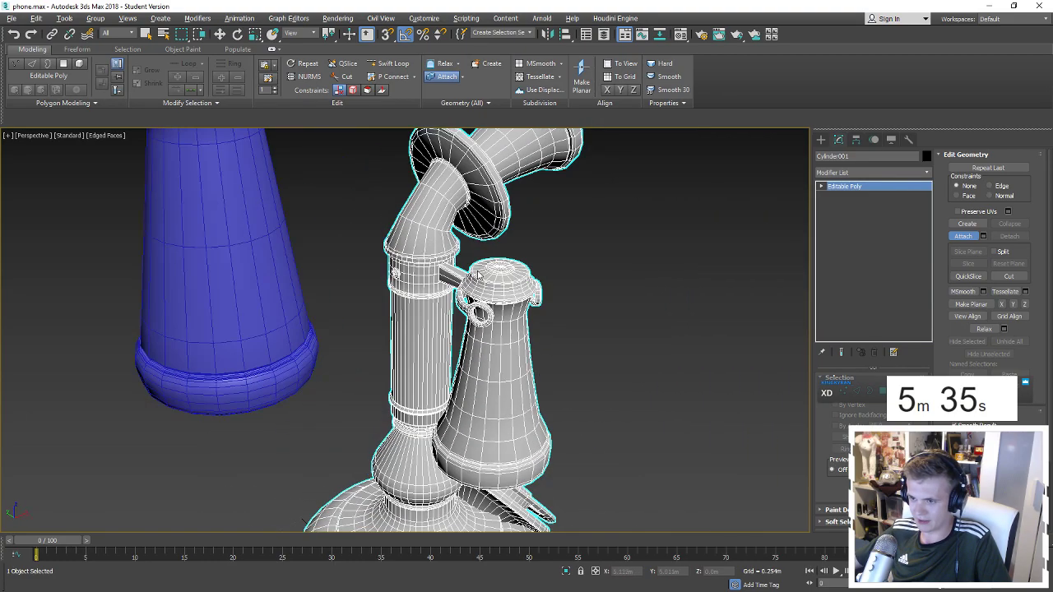
pyautogui.keyDown('alt'); pyautogui.moveTo(500, 314); pyautogui.dragTo(576, 329, button='middle'); pyautogui.keyUp('alt')
pyautogui.press('w')
pyautogui.scroll(-5, 613, 339)
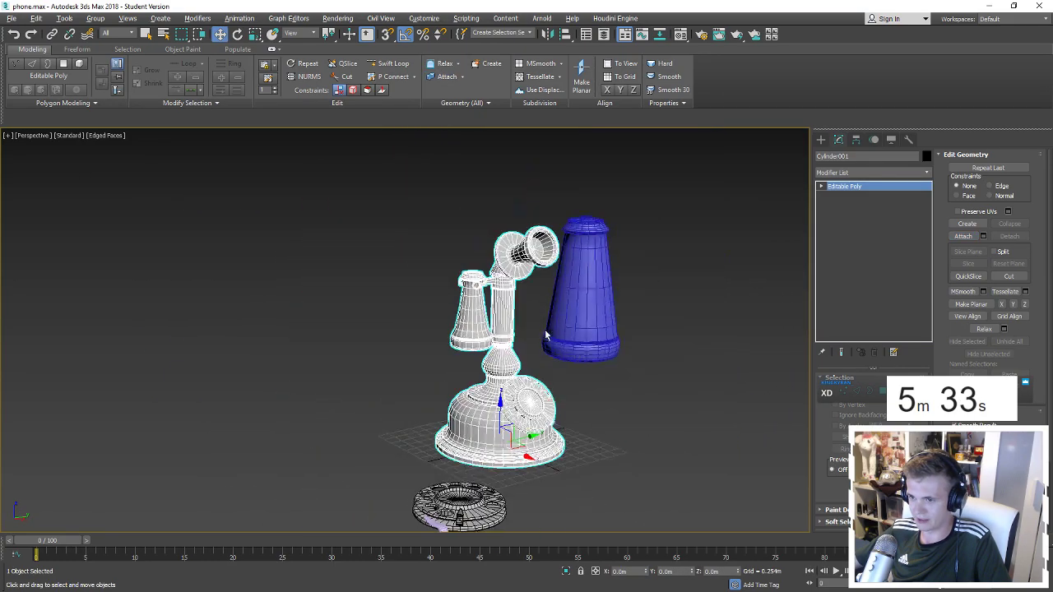
pyautogui.click(613, 340)
# Reselect the Cylinder001 base and switch to Edge sub-object mode.
pyautogui.scroll(5, 614, 341)
pyautogui.keyDown('alt'); pyautogui.moveTo(613, 340); pyautogui.dragTo(576, 329, button='middle'); pyautogui.keyUp('alt')
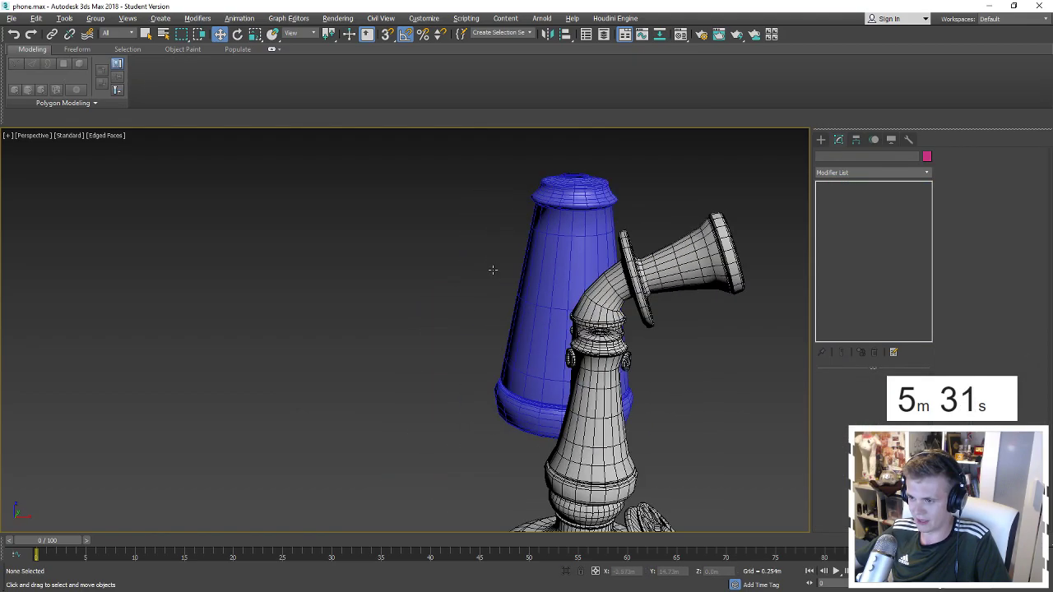
pyautogui.scroll(2, 575, 329)
pyautogui.moveTo(563, 272)
pyautogui.mouseDown(button='middle')
pyautogui.moveTo(707, 322)
pyautogui.moveTo(328, 295)
pyautogui.moveTo(488, 265)
pyautogui.moveTo(518, 287)
pyautogui.moveTo(352, 335)
pyautogui.moveTo(429, 336)
pyautogui.mouseUp(button='middle')
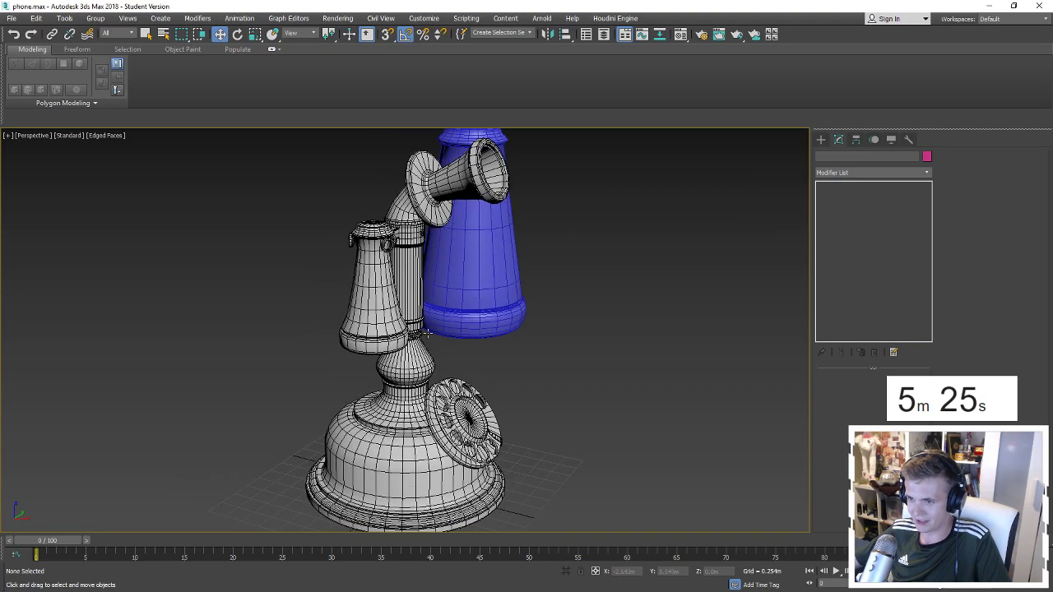
pyautogui.moveTo(547, 393)
pyautogui.keyDown('alt'); pyautogui.mouseDown(button='middle')
pyautogui.moveTo(517, 387)
pyautogui.moveTo(557, 383)
pyautogui.moveTo(496, 377)
pyautogui.moveTo(517, 388)
pyautogui.mouseUp(button='middle'); pyautogui.keyUp('alt')
pyautogui.scroll(3, 518, 388)
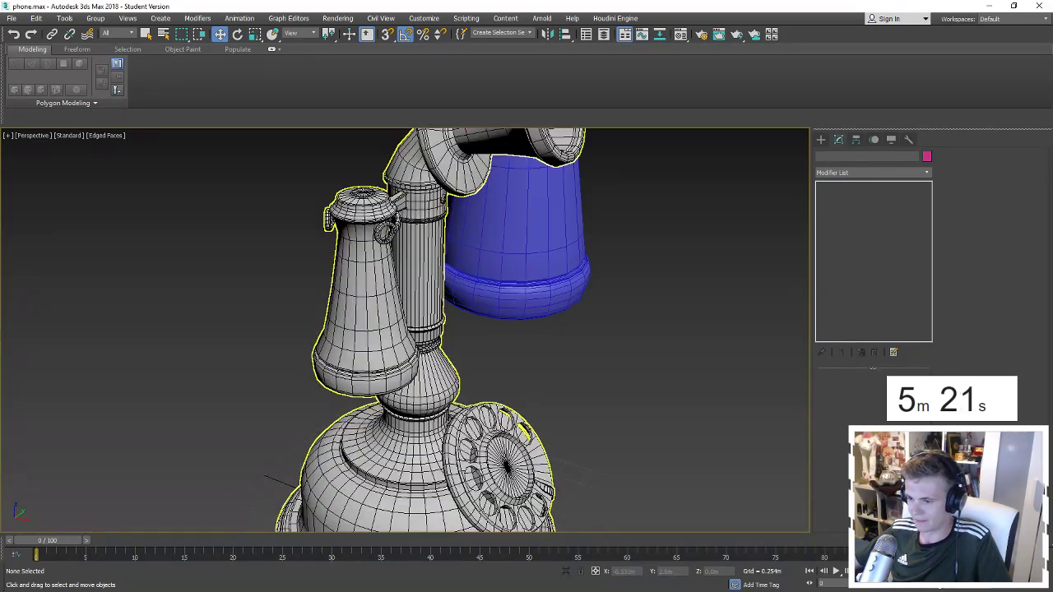
pyautogui.scroll(2, 516, 393)
pyautogui.scroll(2, 516, 395)
pyautogui.click(515, 395)
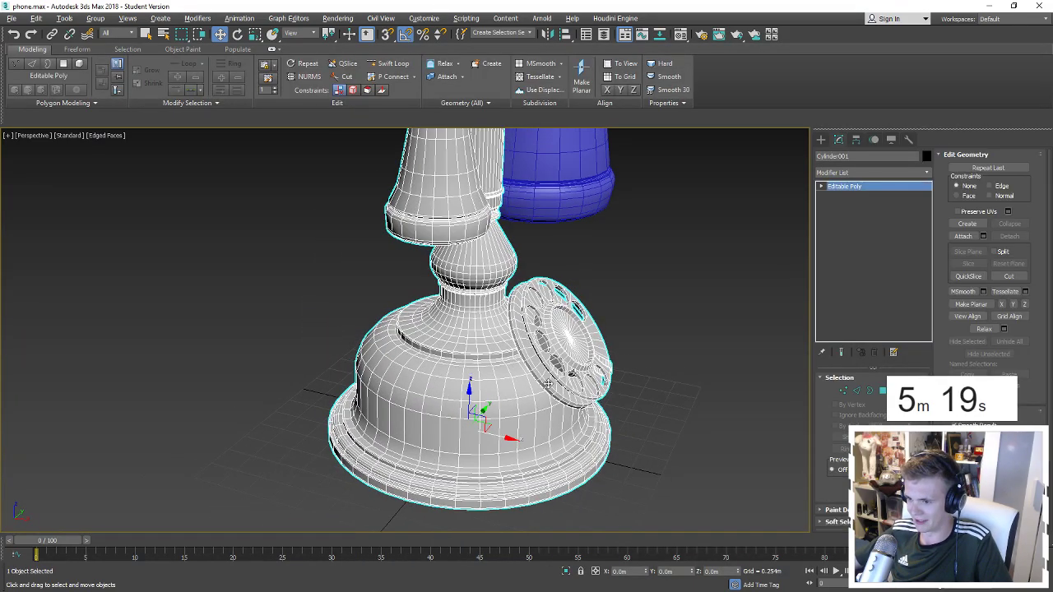
pyautogui.scroll(3, 485, 403)
pyautogui.press('2')
pyautogui.moveTo(476, 408)
pyautogui.keyDown('alt'); pyautogui.mouseDown(button='middle')
pyautogui.moveTo(458, 416)
pyautogui.moveTo(477, 366)
pyautogui.mouseUp(button='middle'); pyautogui.keyUp('alt')
pyautogui.scroll(-3, 477, 367)
pyautogui.scroll(3, 514, 387)
# Create the Shape001 spline from the selected base edges with Create Shape.
pyautogui.scroll(-3, 524, 402)
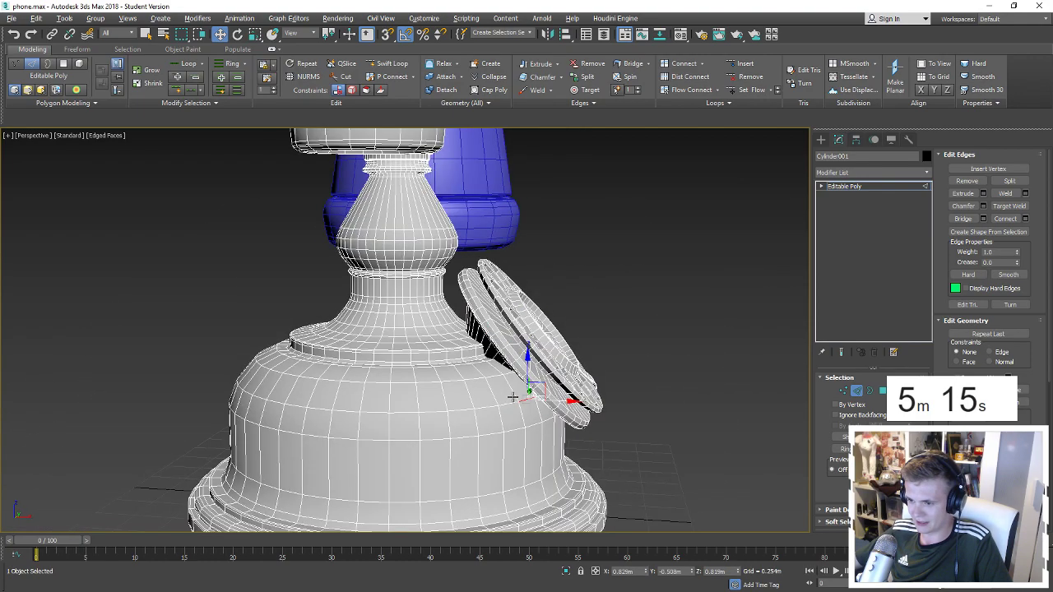
pyautogui.keyDown('alt'); pyautogui.moveTo(518, 403); pyautogui.dragTo(498, 403, button='middle'); pyautogui.keyUp('alt')
pyautogui.rightClick(484, 411)
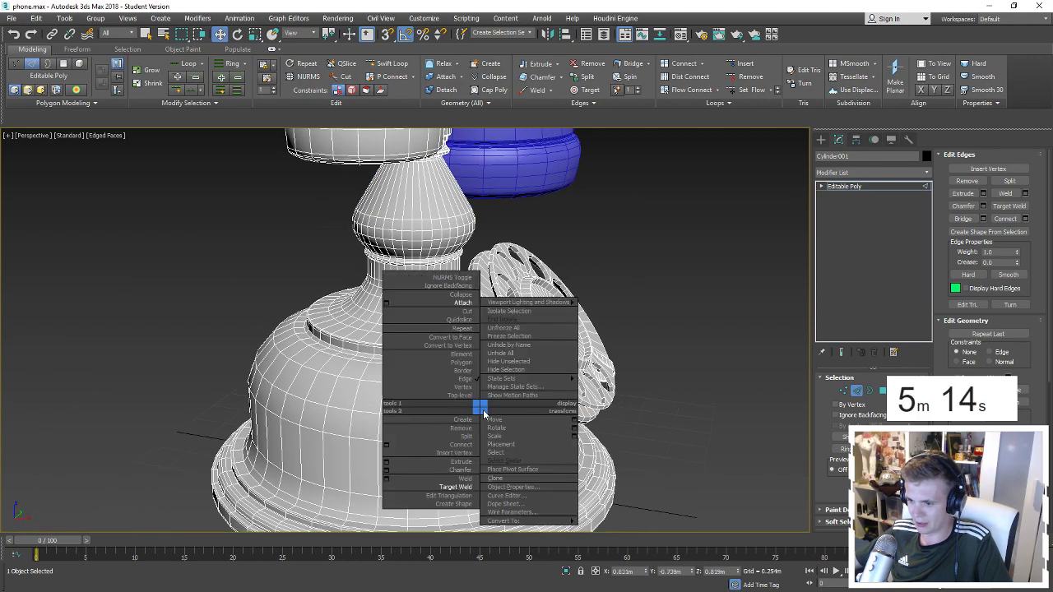
pyautogui.click(459, 503)
pyautogui.click(494, 326)
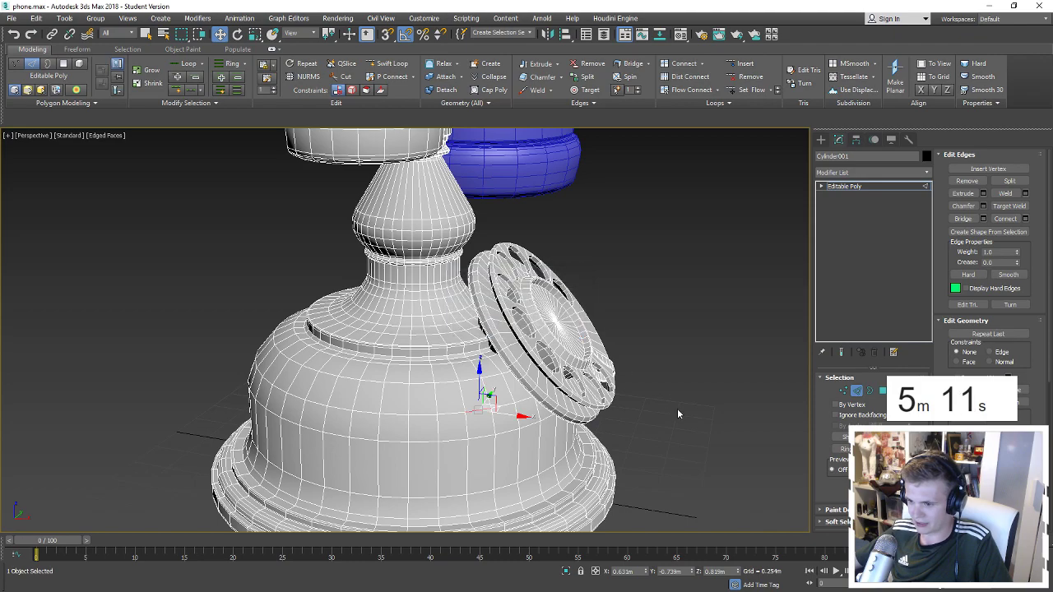
# Reposition Shape001's pivot using Affect Pivot Only in the Hierarchy panel.
pyautogui.click(474, 414)
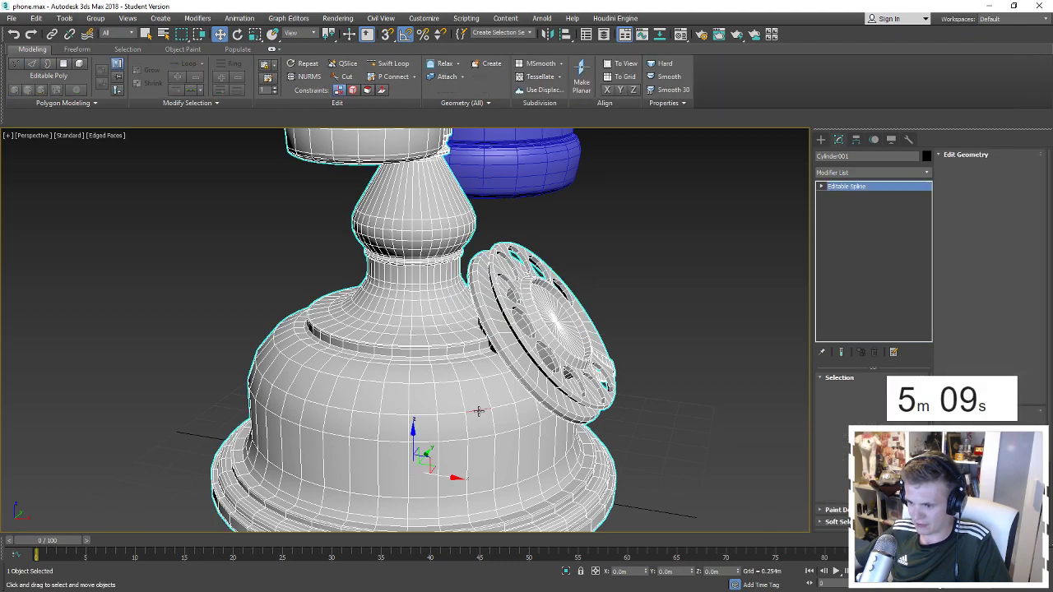
pyautogui.click(855, 139)
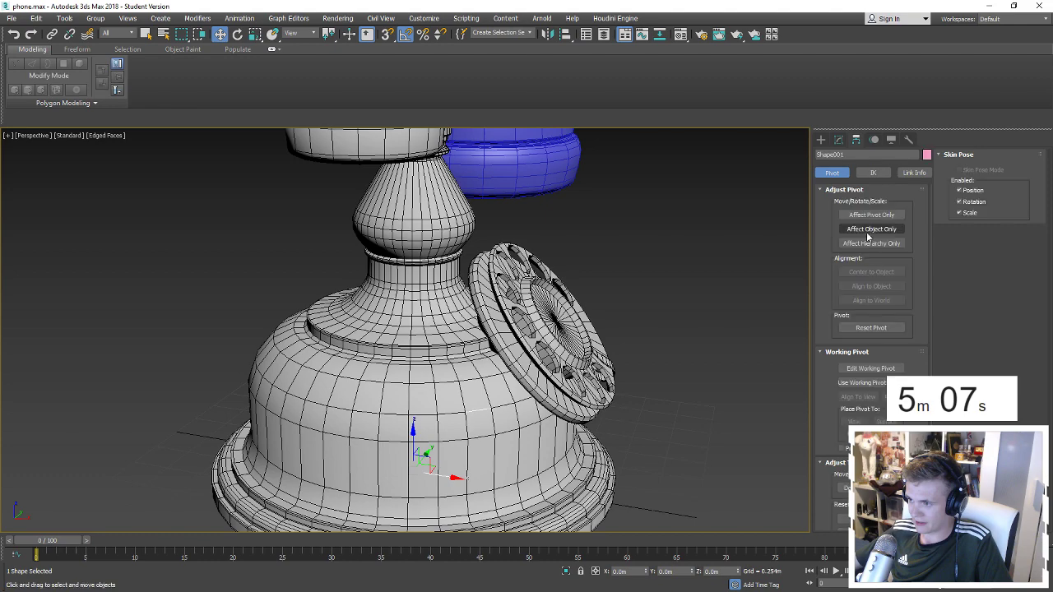
pyautogui.click(870, 216)
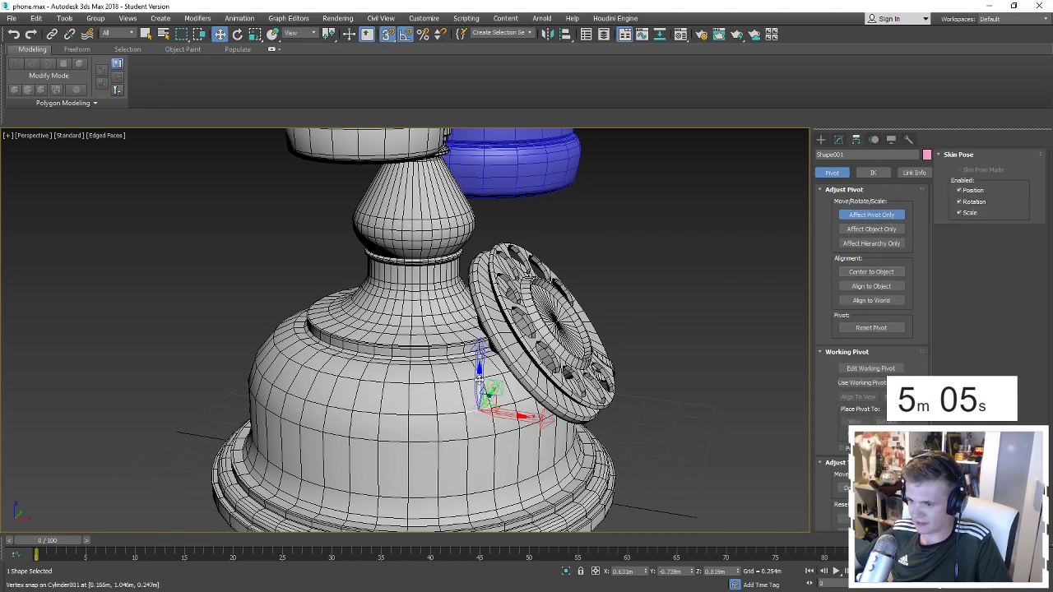
pyautogui.click(871, 215)
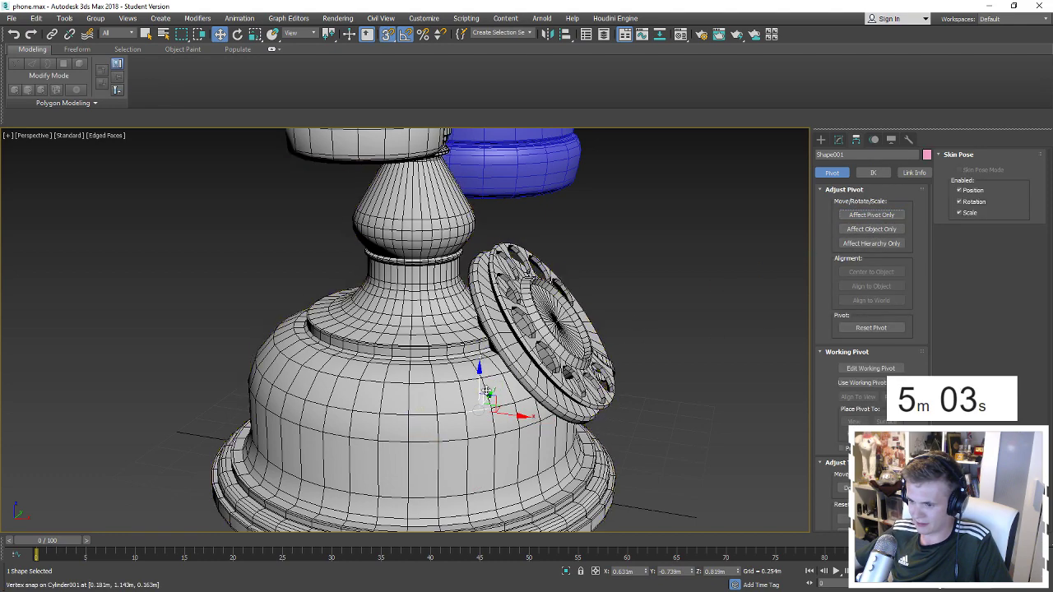
pyautogui.moveTo(473, 335)
pyautogui.keyDown('alt'); pyautogui.mouseDown(button='middle')
pyautogui.moveTo(493, 360)
pyautogui.moveTo(513, 359)
pyautogui.mouseUp(button='middle'); pyautogui.keyUp('alt')
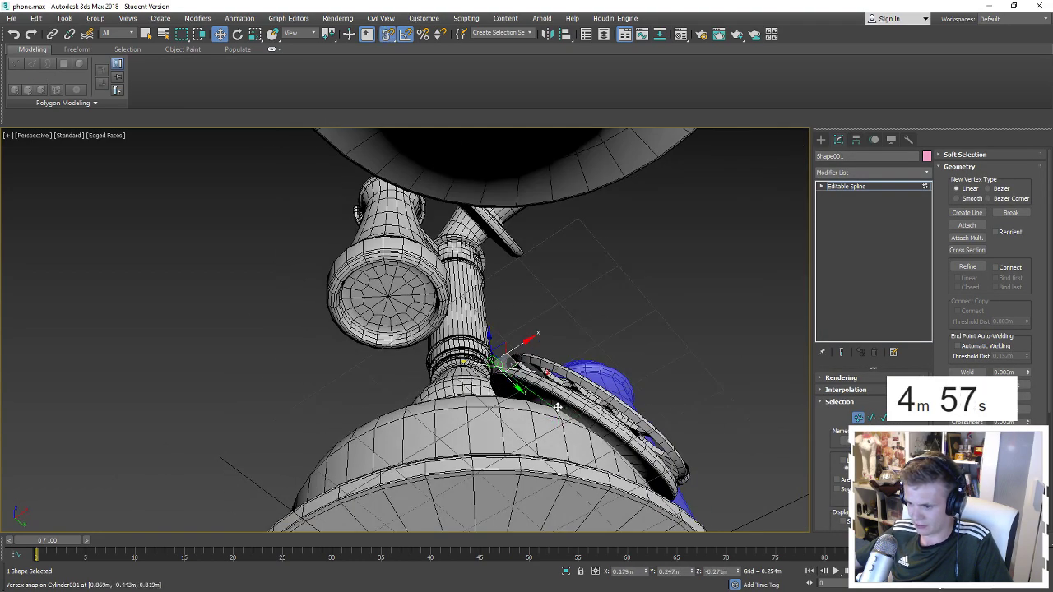
# Check the snap Options in Grid and Snap Settings.
pyautogui.keyDown('alt'); pyautogui.moveTo(554, 406); pyautogui.dragTo(570, 444, button='middle'); pyautogui.keyUp('alt')
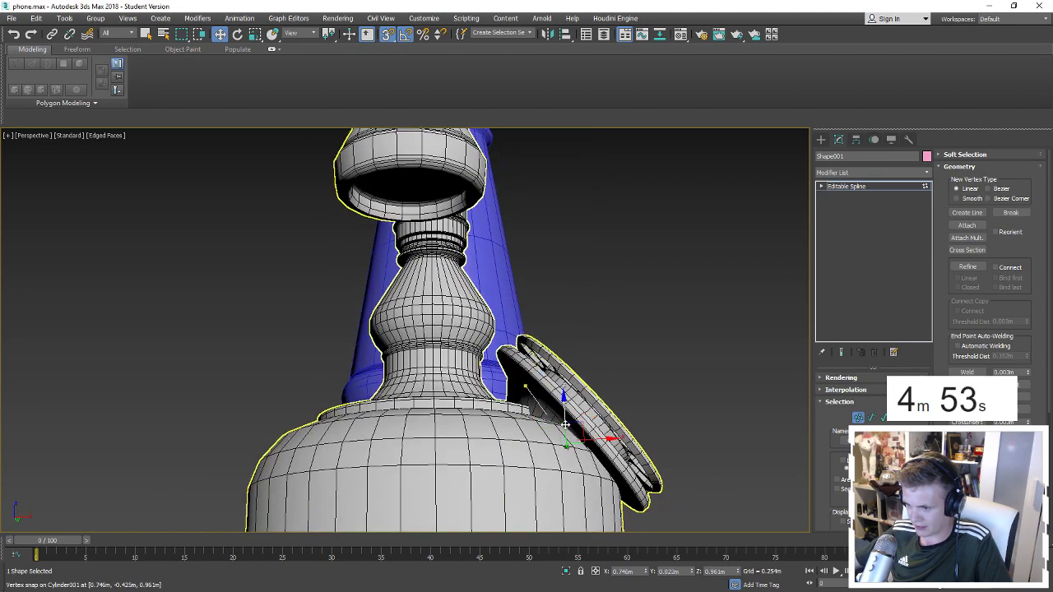
pyautogui.rightClick(383, 40)
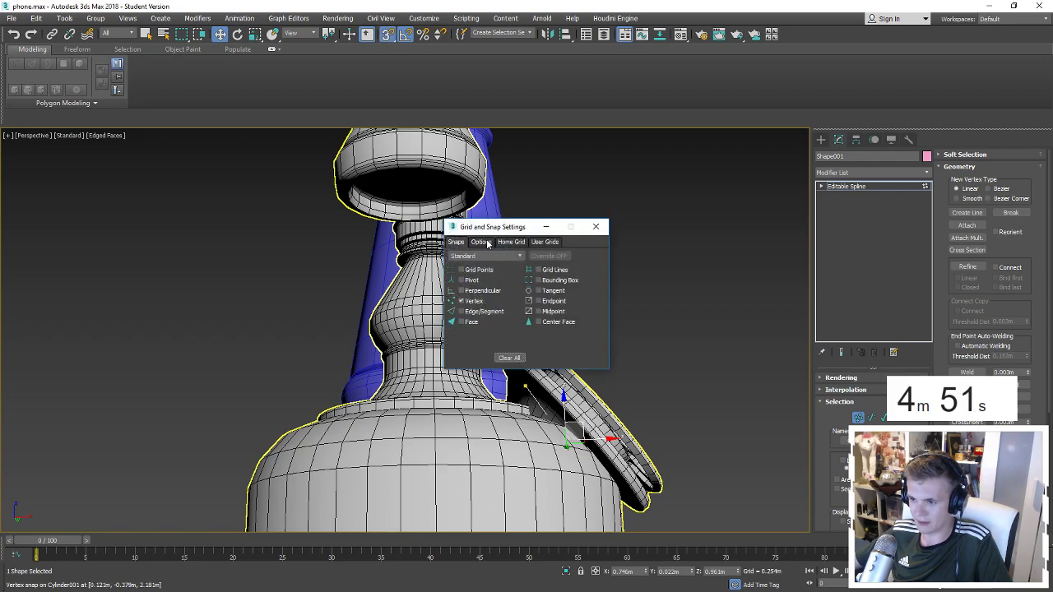
pyautogui.click(484, 242)
pyautogui.click(588, 232)
# Expand Shape001's Rendering rollout in the Modify panel.
pyautogui.moveTo(588, 238)
pyautogui.keyDown('alt'); pyautogui.mouseDown(button='middle')
pyautogui.moveTo(585, 282)
pyautogui.moveTo(613, 392)
pyautogui.mouseUp(button='middle'); pyautogui.keyUp('alt')
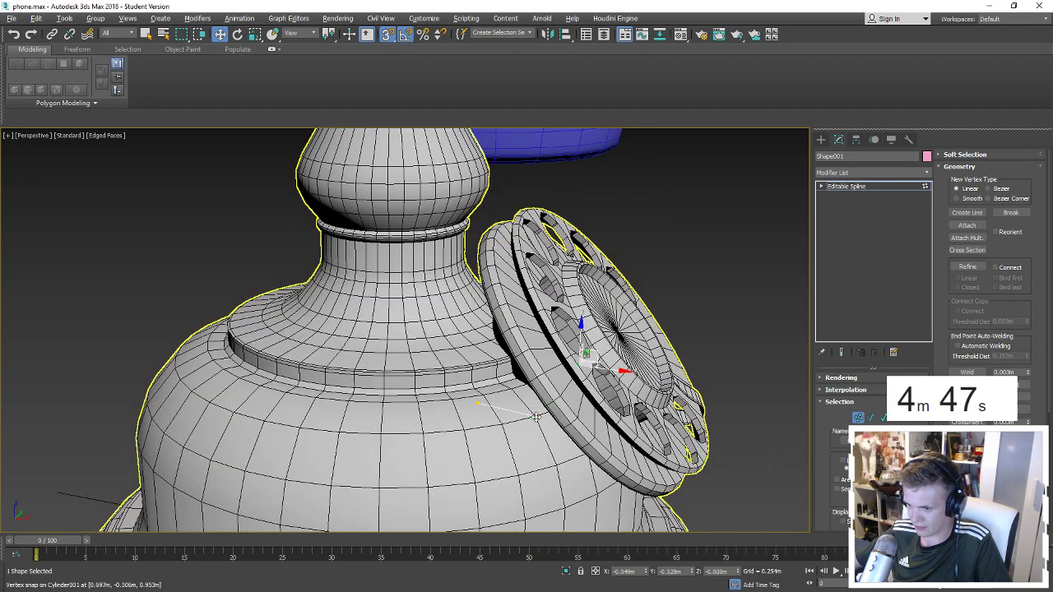
pyautogui.keyDown('alt'); pyautogui.moveTo(486, 398); pyautogui.dragTo(492, 454, button='middle'); pyautogui.keyUp('alt')
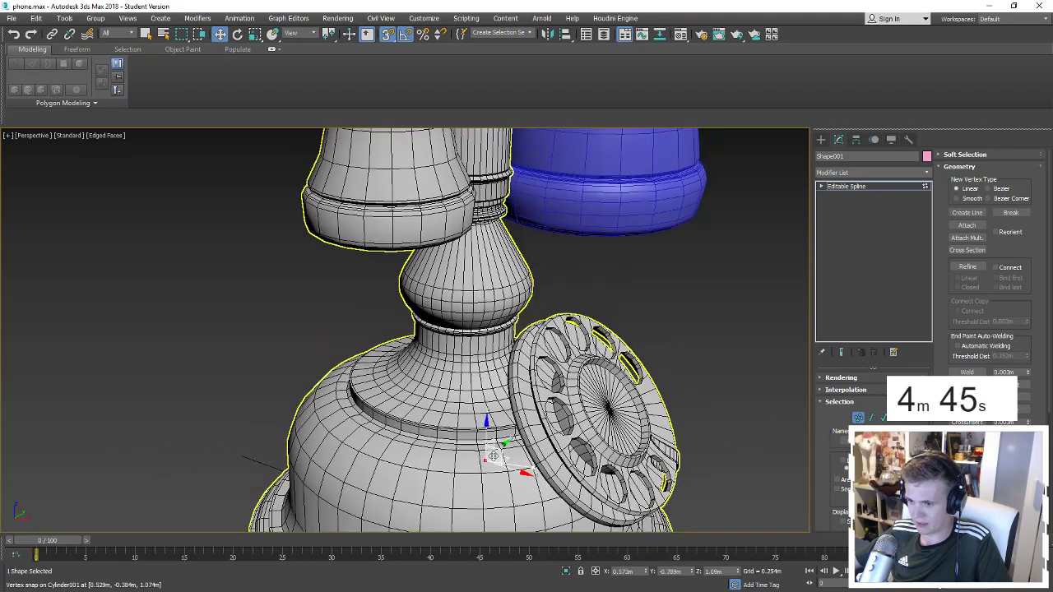
pyautogui.keyDown('alt'); pyautogui.moveTo(426, 170); pyautogui.dragTo(426, 288, button='middle'); pyautogui.keyUp('alt')
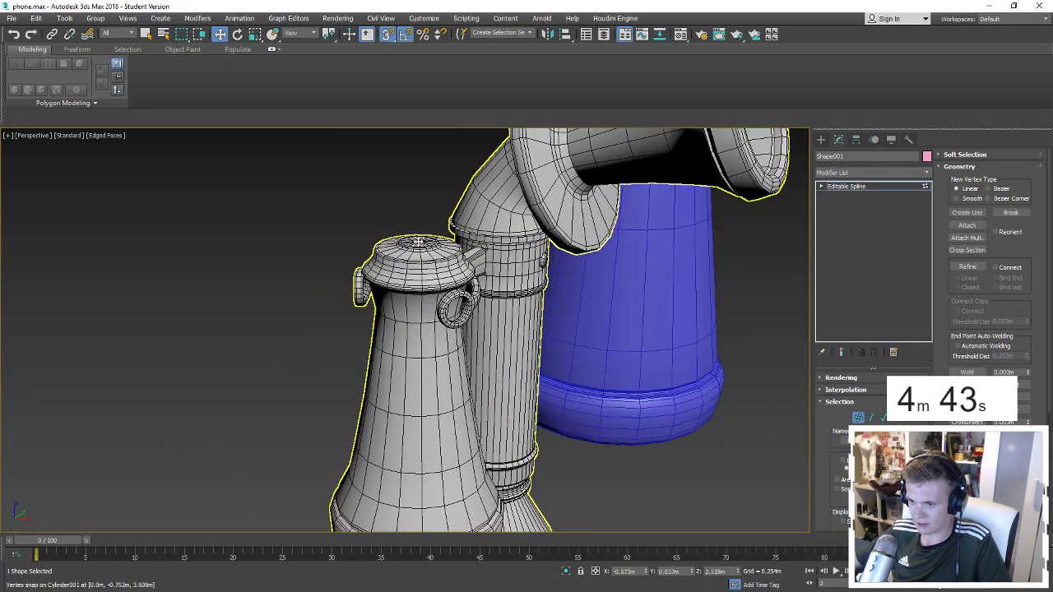
pyautogui.keyDown('alt'); pyautogui.moveTo(418, 241); pyautogui.dragTo(775, 411, button='middle'); pyautogui.keyUp('alt')
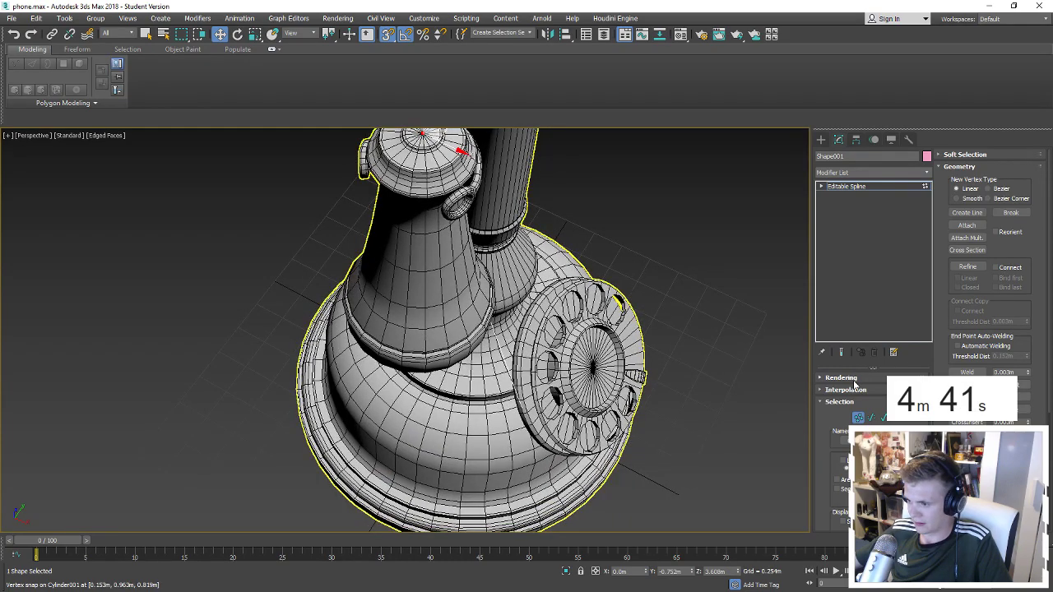
pyautogui.click(853, 380)
# Make Shape001 renderable in renders and viewport, then pull its top vertex toward the receiver.
pyautogui.click(861, 389)
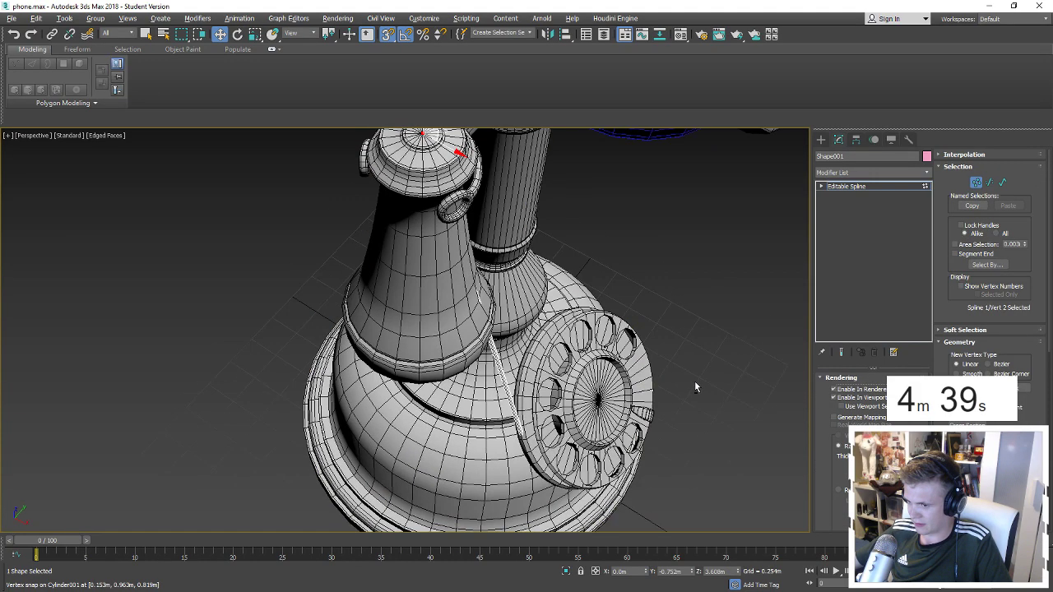
pyautogui.keyDown('alt'); pyautogui.moveTo(696, 383); pyautogui.dragTo(870, 404, button='middle'); pyautogui.keyUp('alt')
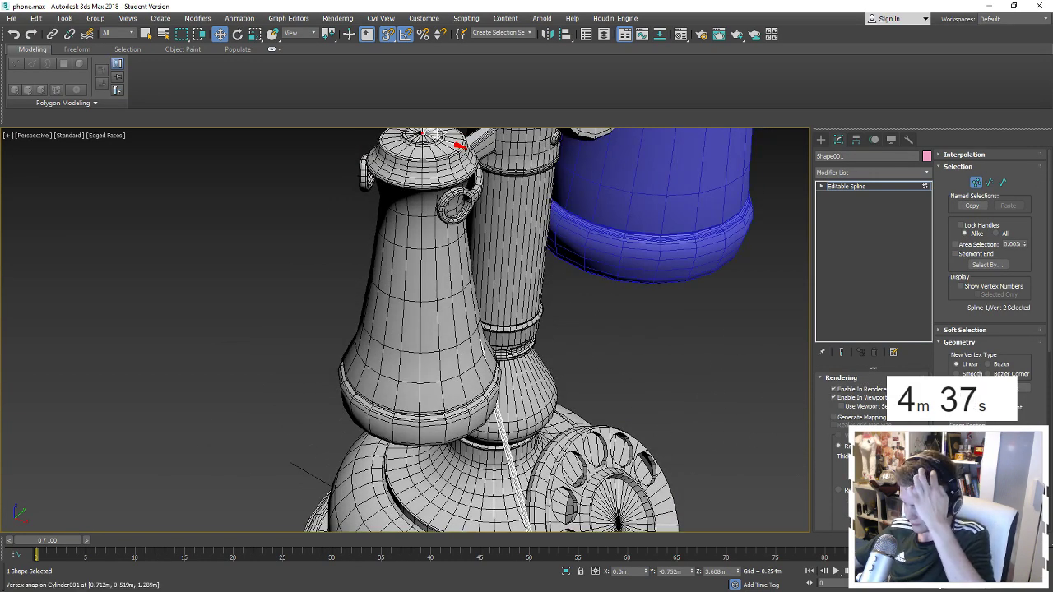
pyautogui.moveTo(724, 280)
pyautogui.keyDown('alt'); pyautogui.mouseDown(button='middle')
pyautogui.moveTo(682, 247)
pyautogui.moveTo(645, 145)
pyautogui.moveTo(657, 346)
pyautogui.mouseUp(button='middle'); pyautogui.keyUp('alt')
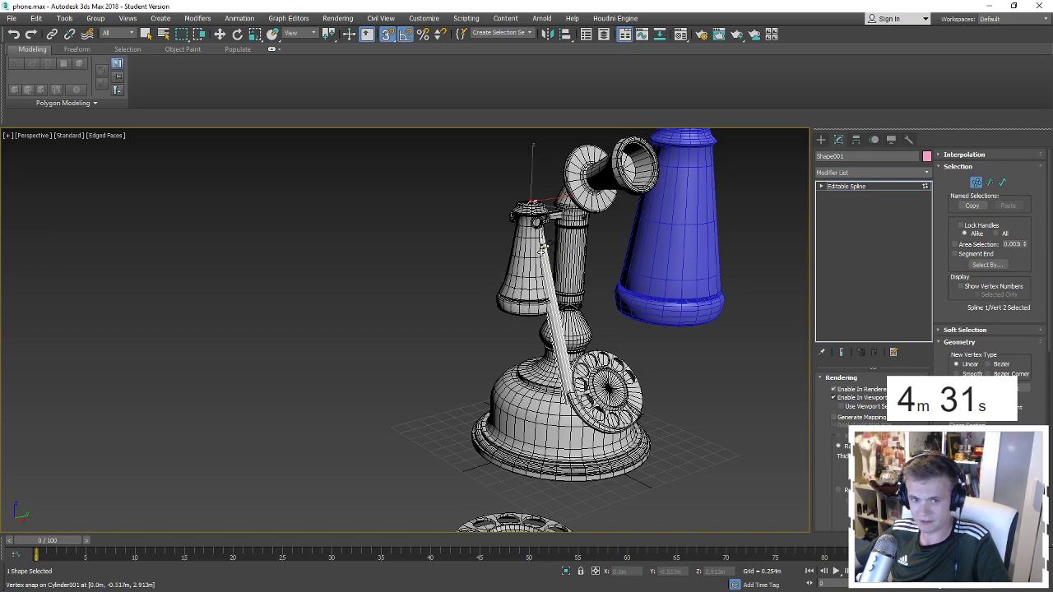
pyautogui.keyDown('alt'); pyautogui.moveTo(585, 263); pyautogui.dragTo(525, 251, button='middle'); pyautogui.keyUp('alt')
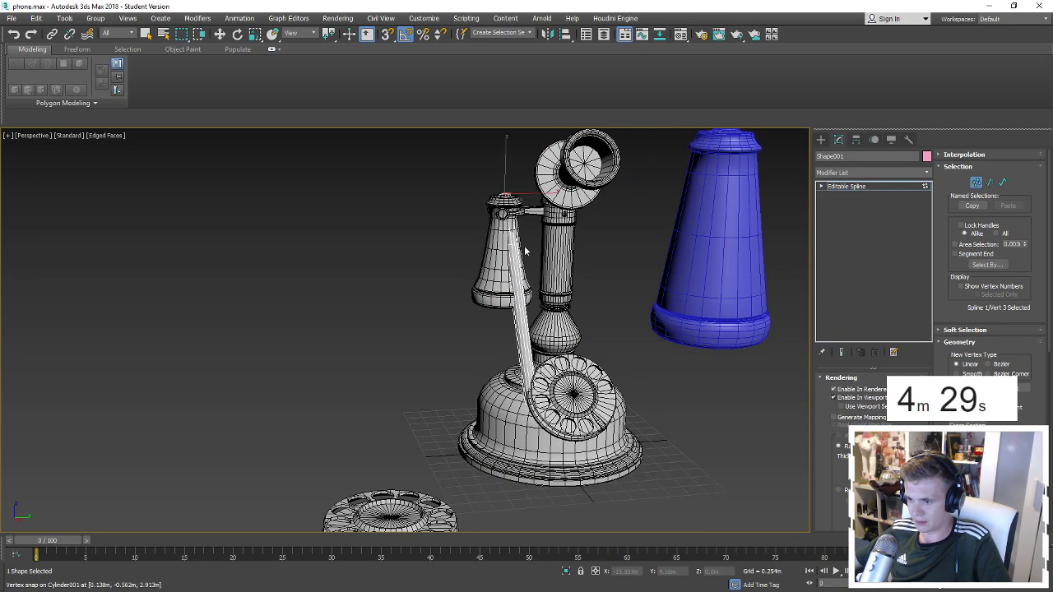
pyautogui.moveTo(533, 248)
pyautogui.mouseDown()
pyautogui.moveTo(456, 237)
pyautogui.moveTo(460, 246)
pyautogui.moveTo(450, 229)
pyautogui.moveTo(466, 171)
pyautogui.mouseUp()
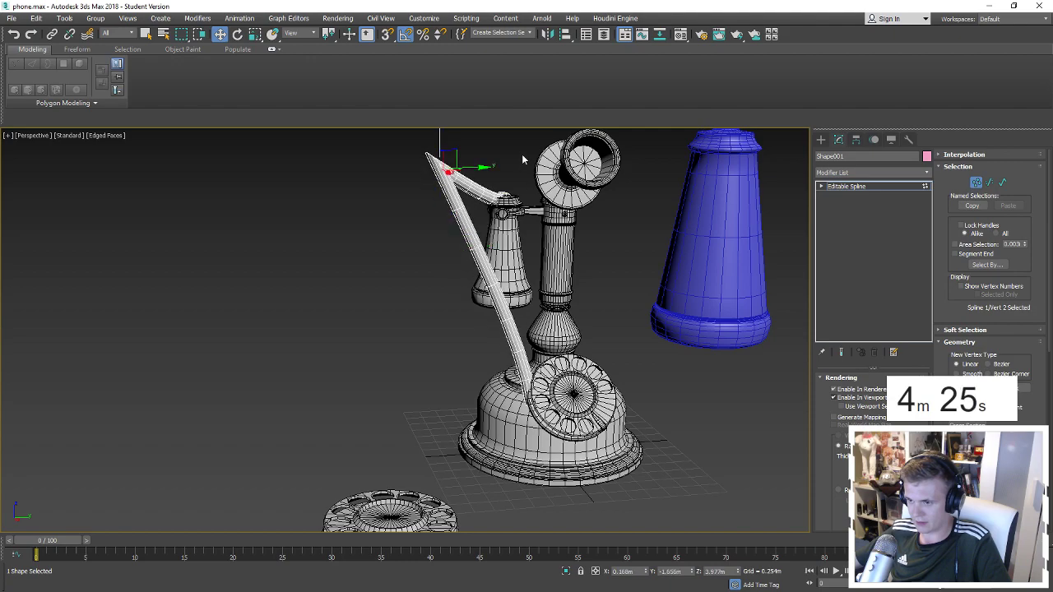
# Set the cord's corner vertex to Smooth and pull a vertex so the cord bows out.
pyautogui.rightClick(487, 192)
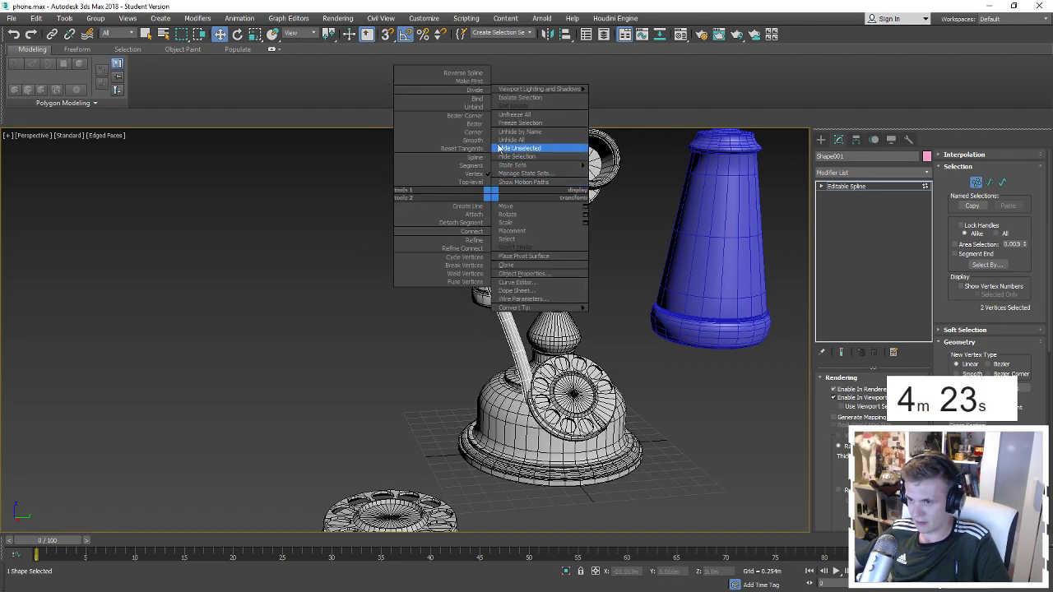
pyautogui.click(505, 143)
pyautogui.scroll(3, 496, 190)
pyautogui.keyDown('alt'); pyautogui.moveTo(497, 190); pyautogui.dragTo(368, 212, button='middle'); pyautogui.keyUp('alt')
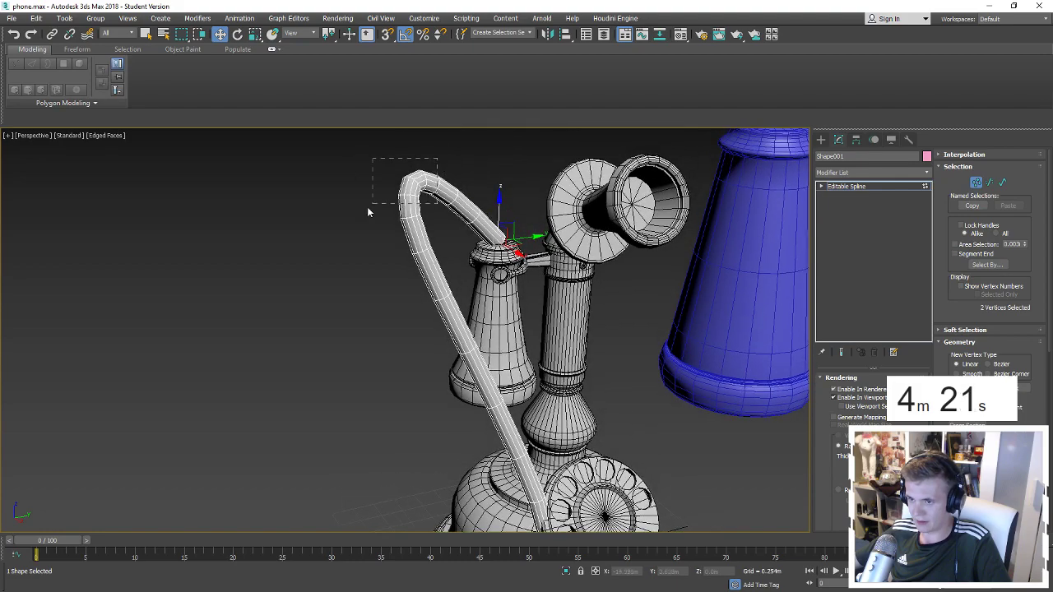
pyautogui.click(436, 189)
pyautogui.moveTo(436, 189)
pyautogui.keyDown('alt'); pyautogui.mouseDown(button='middle')
pyautogui.moveTo(380, 220)
pyautogui.moveTo(459, 245)
pyautogui.mouseUp(button='middle'); pyautogui.keyUp('alt')
pyautogui.moveTo(420, 238); pyautogui.dragTo(415, 247)
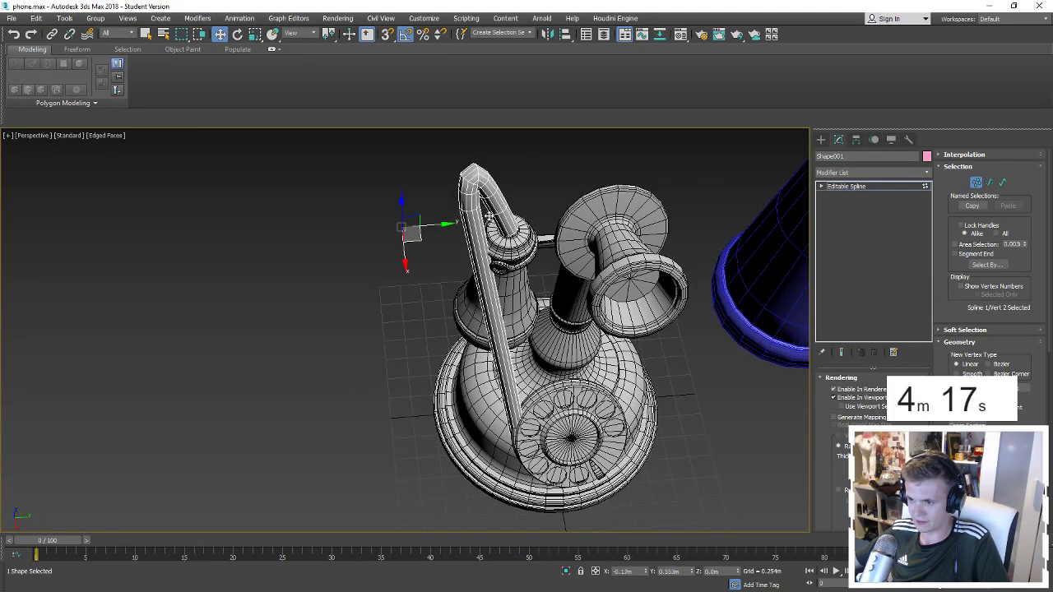
pyautogui.keyDown('alt'); pyautogui.moveTo(415, 247); pyautogui.dragTo(459, 190, button='middle'); pyautogui.keyUp('alt')
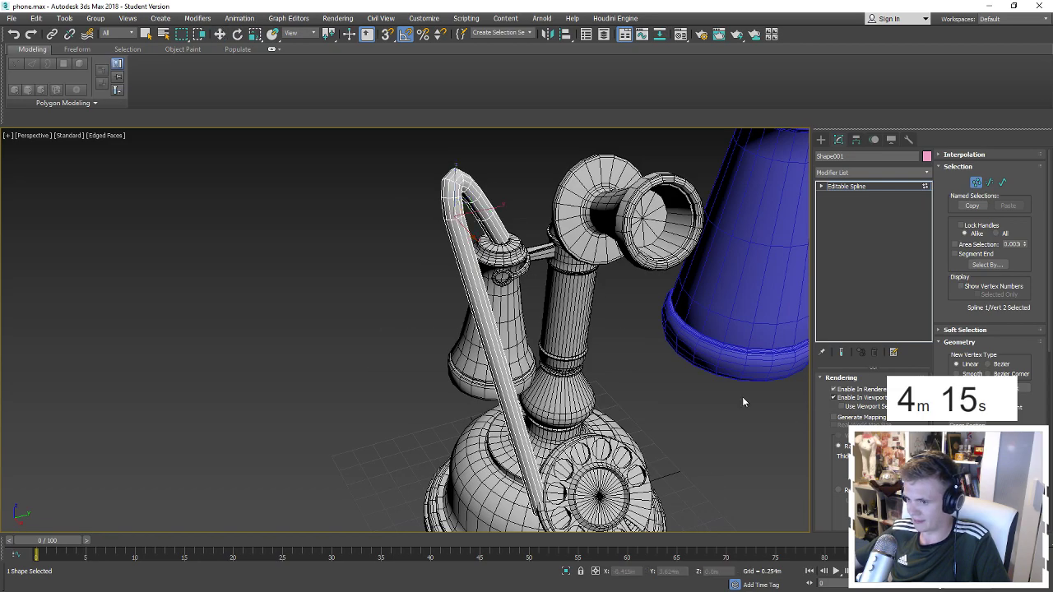
pyautogui.keyDown('alt'); pyautogui.moveTo(603, 387); pyautogui.dragTo(602, 315, button='middle'); pyautogui.keyUp('alt')
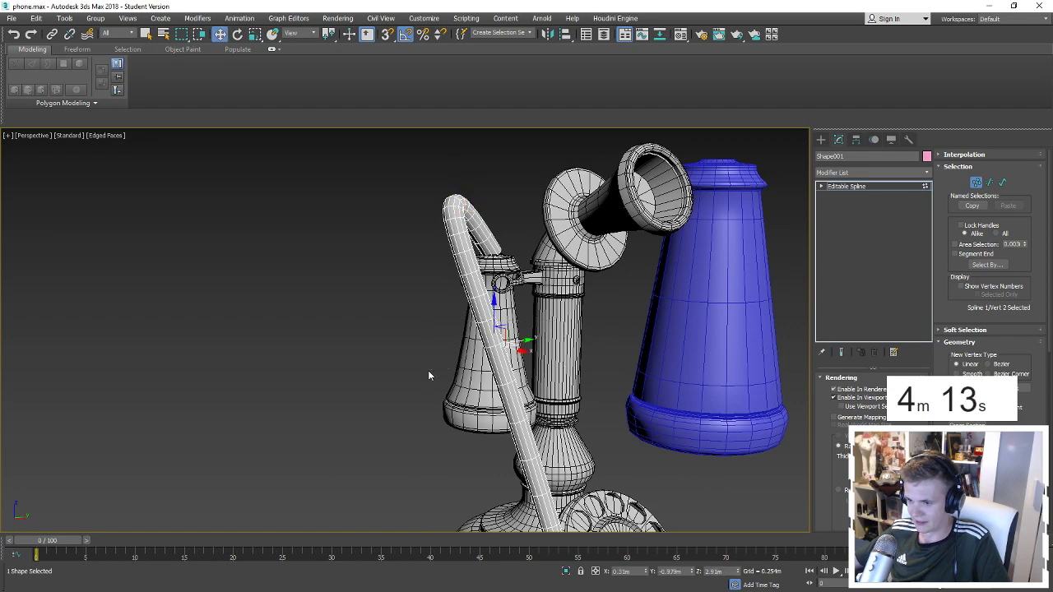
pyautogui.moveTo(504, 327); pyautogui.dragTo(448, 411)
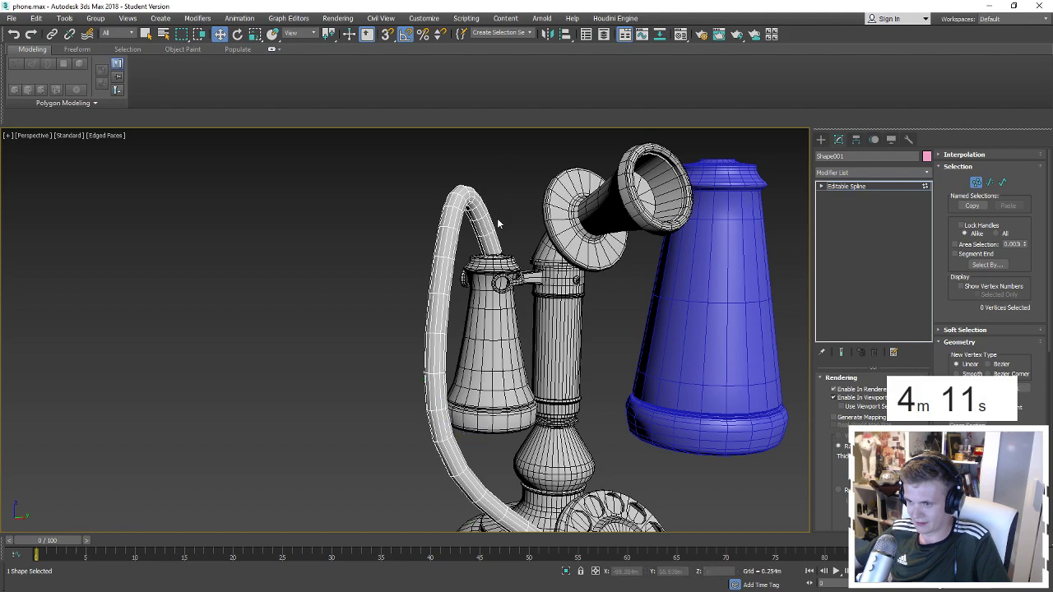
# Move the cord vertices toward the receiver hook to shape the arc.
pyautogui.rightClick(538, 258)
pyautogui.keyDown('alt'); pyautogui.moveTo(532, 205); pyautogui.dragTo(506, 186, button='middle'); pyautogui.keyUp('alt')
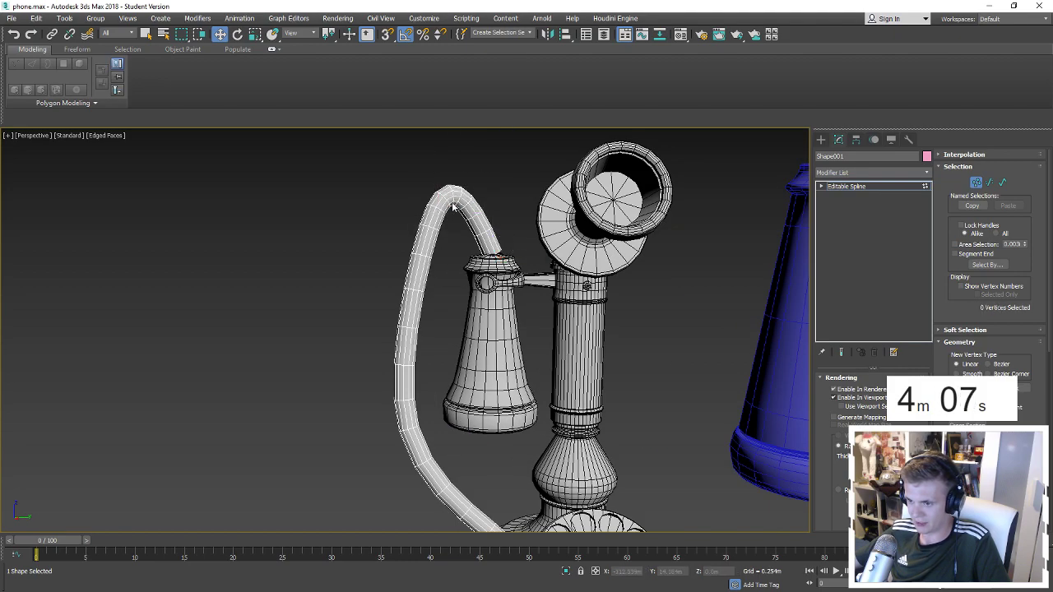
pyautogui.moveTo(455, 200)
pyautogui.mouseDown()
pyautogui.moveTo(448, 211)
pyautogui.moveTo(481, 236)
pyautogui.mouseUp()
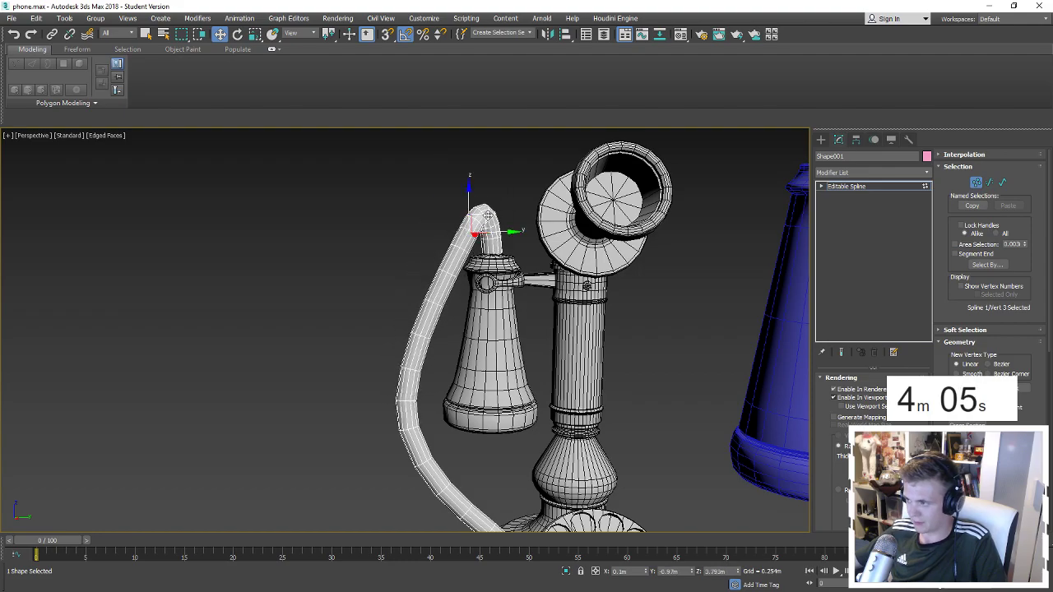
pyautogui.keyDown('alt'); pyautogui.moveTo(481, 236); pyautogui.dragTo(490, 247, button='middle'); pyautogui.keyUp('alt')
pyautogui.scroll(3, 490, 247)
pyautogui.scroll(2, 509, 206)
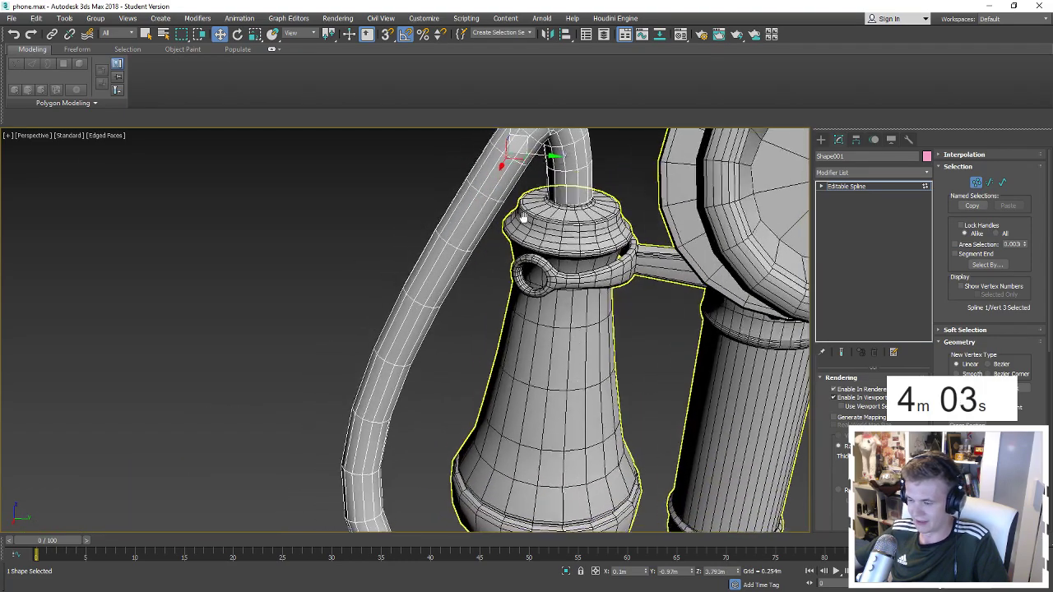
pyautogui.scroll(1, 549, 143)
pyautogui.press('w')
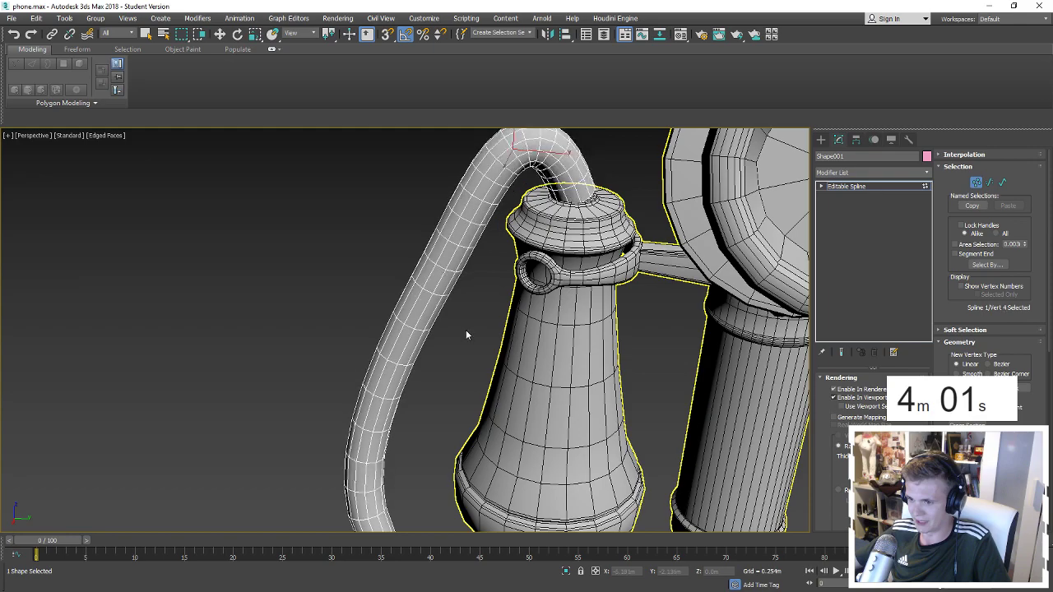
pyautogui.moveTo(485, 268); pyautogui.dragTo(356, 332)
pyautogui.keyDown('alt'); pyautogui.moveTo(448, 278); pyautogui.dragTo(422, 247, button='middle'); pyautogui.keyUp('alt')
pyautogui.moveTo(423, 246); pyautogui.dragTo(423, 294)
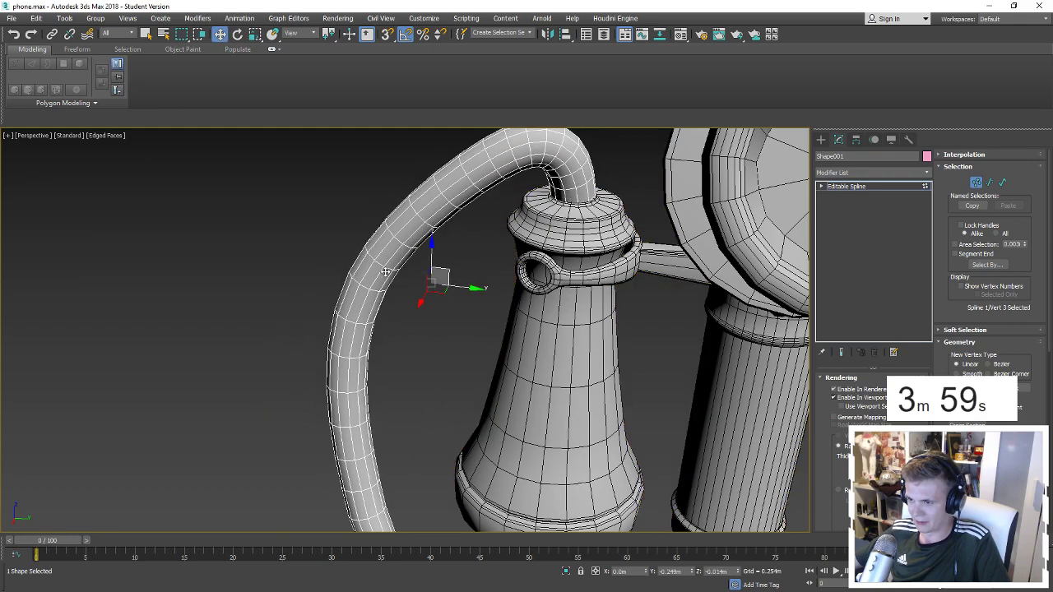
pyautogui.keyDown('alt'); pyautogui.moveTo(422, 294); pyautogui.dragTo(516, 301, button='middle'); pyautogui.keyUp('alt')
pyautogui.moveTo(380, 274); pyautogui.dragTo(387, 284)
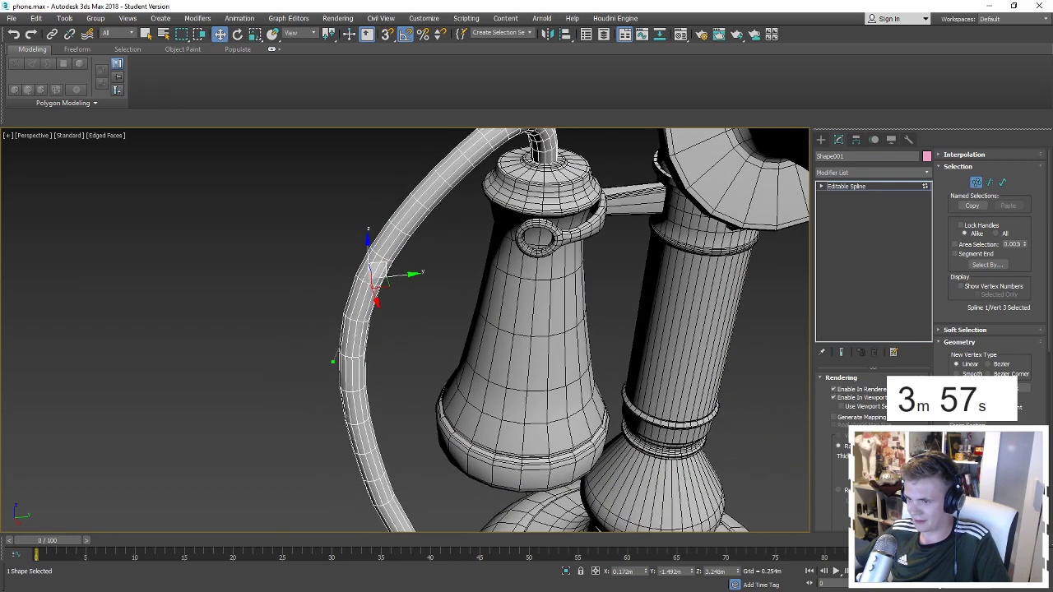
# Lift the top cord vertex over the hook and set it to Corner.
pyautogui.keyDown('alt'); pyautogui.moveTo(386, 283); pyautogui.dragTo(554, 377, button='middle'); pyautogui.keyUp('alt')
pyautogui.scroll(-3, 554, 377)
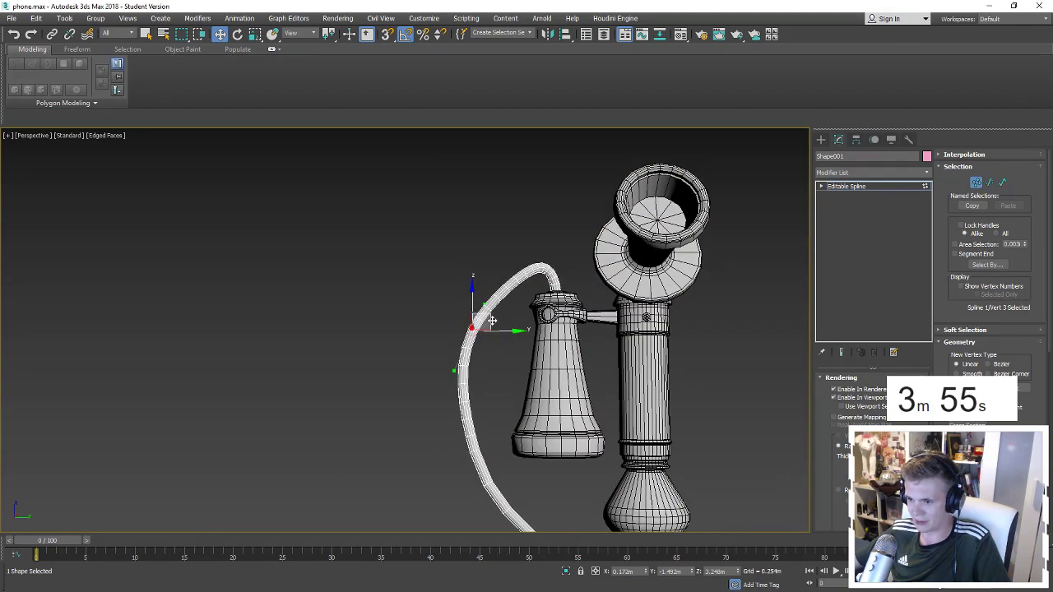
pyautogui.moveTo(492, 320); pyautogui.dragTo(503, 286)
pyautogui.moveTo(574, 238)
pyautogui.mouseDown()
pyautogui.moveTo(527, 275)
pyautogui.moveTo(535, 245)
pyautogui.mouseUp()
pyautogui.scroll(3, 535, 265)
pyautogui.moveTo(448, 333); pyautogui.dragTo(481, 255, button='middle')
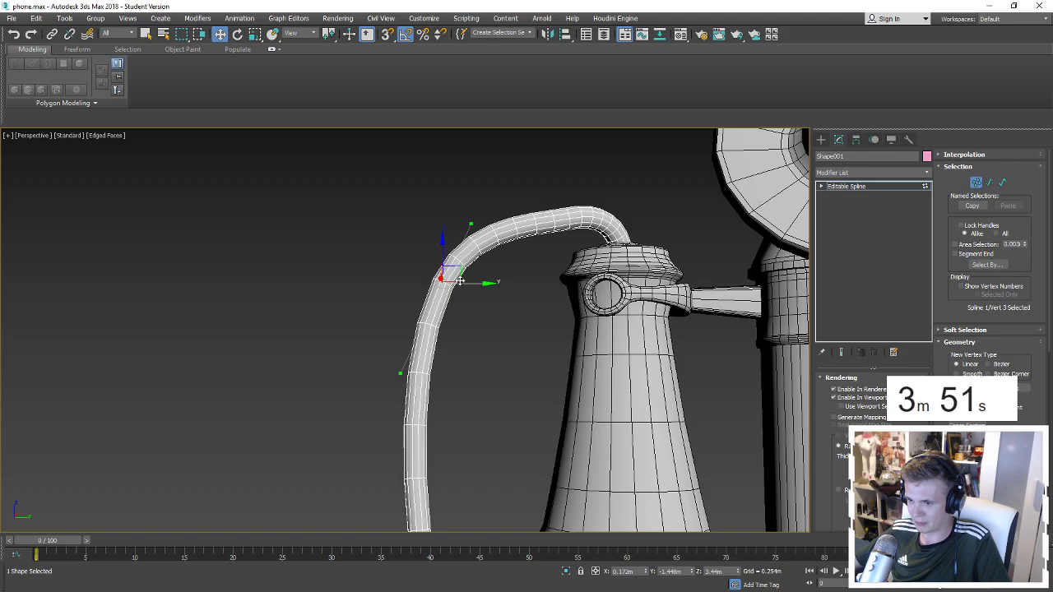
pyautogui.moveTo(460, 280); pyautogui.dragTo(441, 307)
pyautogui.rightClick(440, 308)
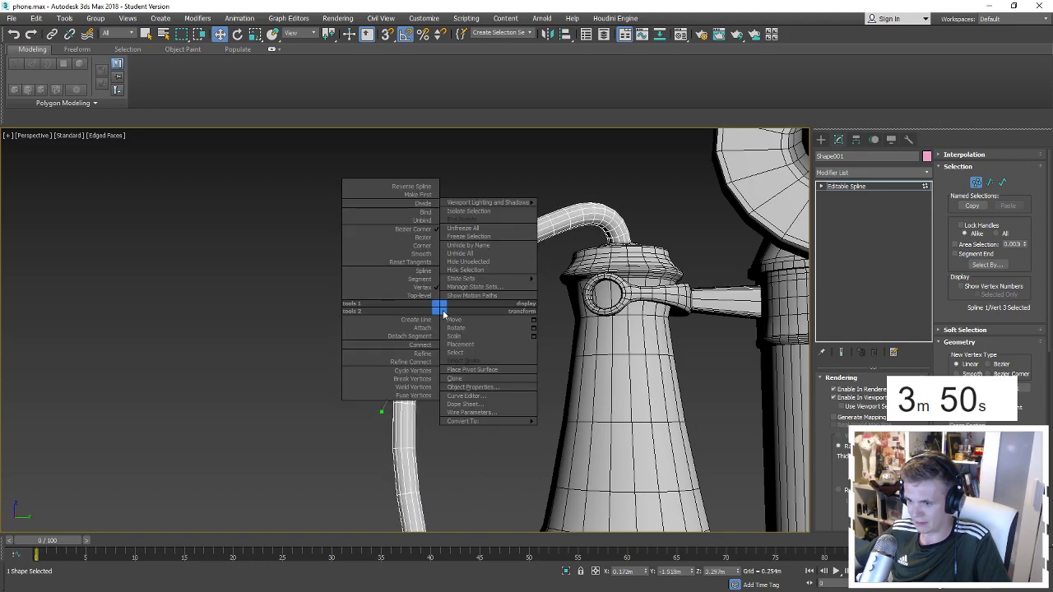
pyautogui.click(430, 251)
pyautogui.scroll(-3, 509, 365)
pyautogui.moveTo(510, 364)
pyautogui.keyDown('alt'); pyautogui.mouseDown(button='middle')
pyautogui.moveTo(550, 303)
pyautogui.moveTo(548, 230)
pyautogui.moveTo(580, 304)
pyautogui.moveTo(524, 267)
pyautogui.mouseUp(button='middle'); pyautogui.keyUp('alt')
pyautogui.moveTo(524, 267); pyautogui.dragTo(486, 333)
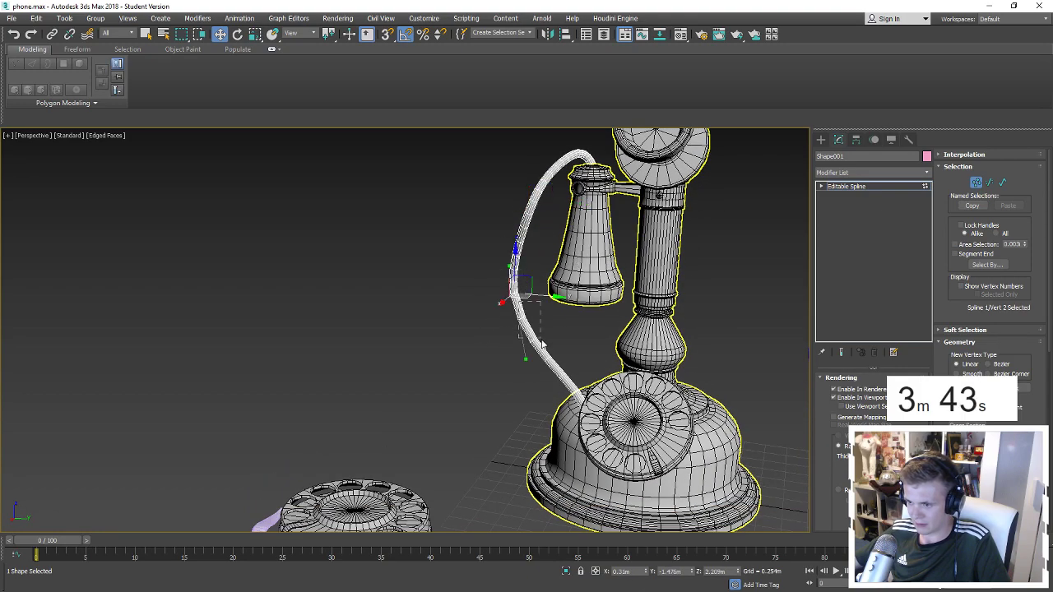
# Change a cord vertex's type and move it down toward the base.
pyautogui.rightClick(525, 296)
pyautogui.click(516, 254)
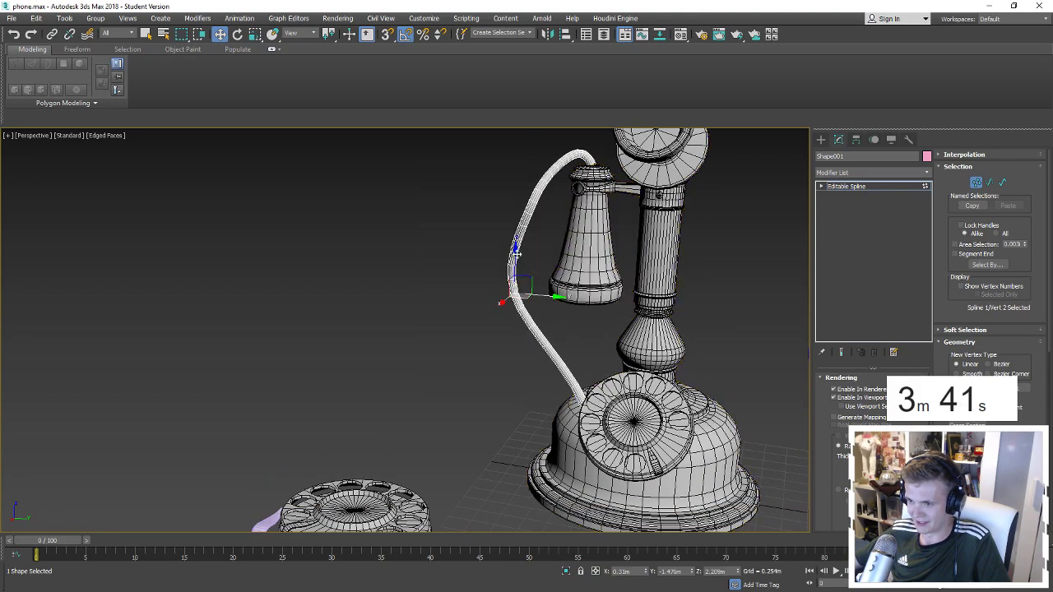
pyautogui.moveTo(528, 281); pyautogui.dragTo(531, 340)
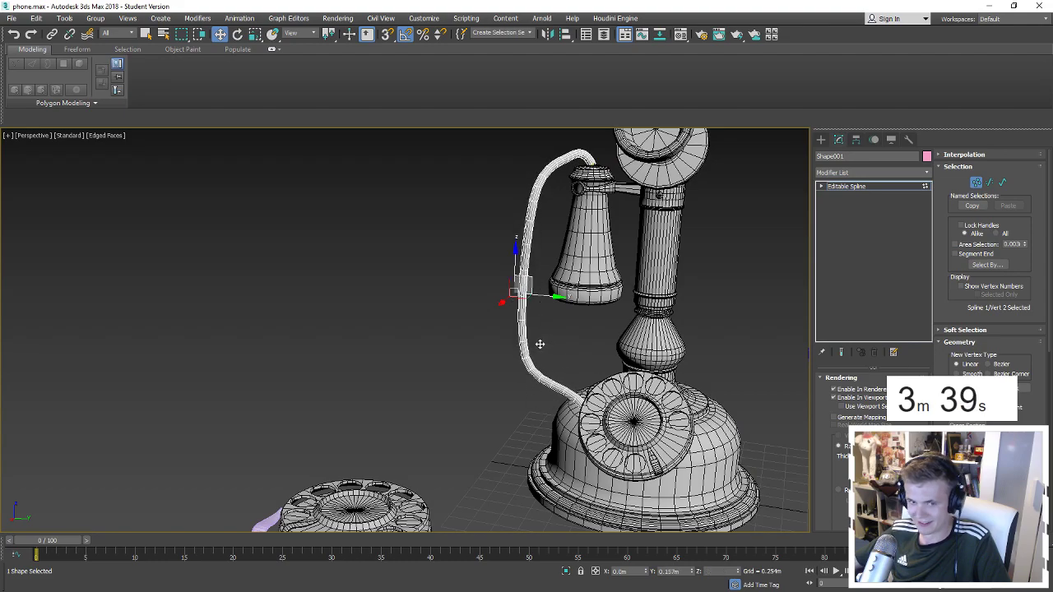
pyautogui.moveTo(531, 340); pyautogui.dragTo(547, 381)
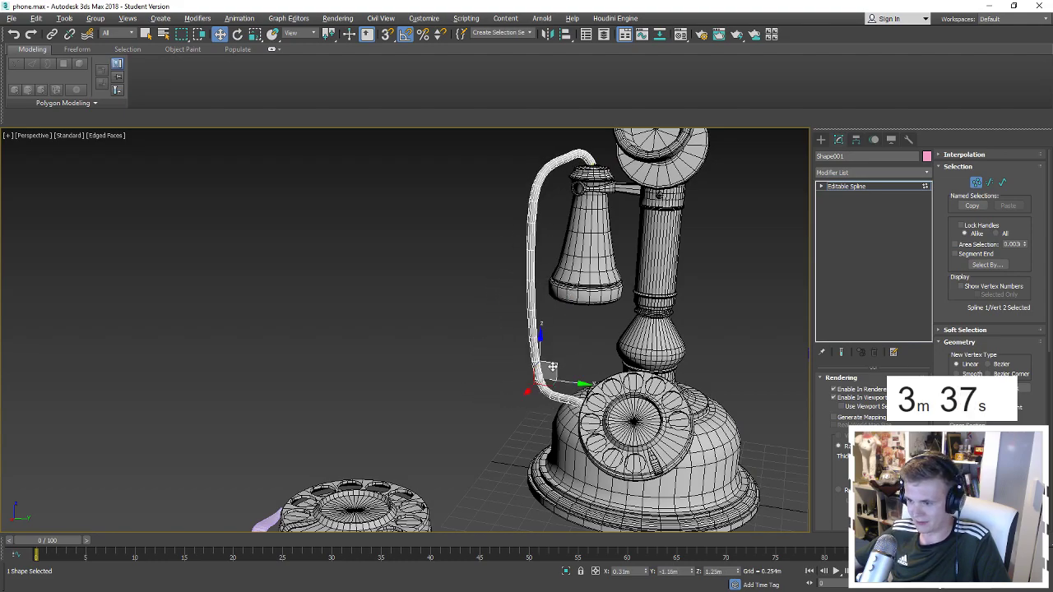
pyautogui.moveTo(547, 381)
pyautogui.keyDown('alt'); pyautogui.mouseDown(button='middle')
pyautogui.moveTo(652, 364)
pyautogui.moveTo(495, 373)
pyautogui.moveTo(578, 293)
pyautogui.mouseUp(button='middle'); pyautogui.keyUp('alt')
pyautogui.scroll(3, 578, 293)
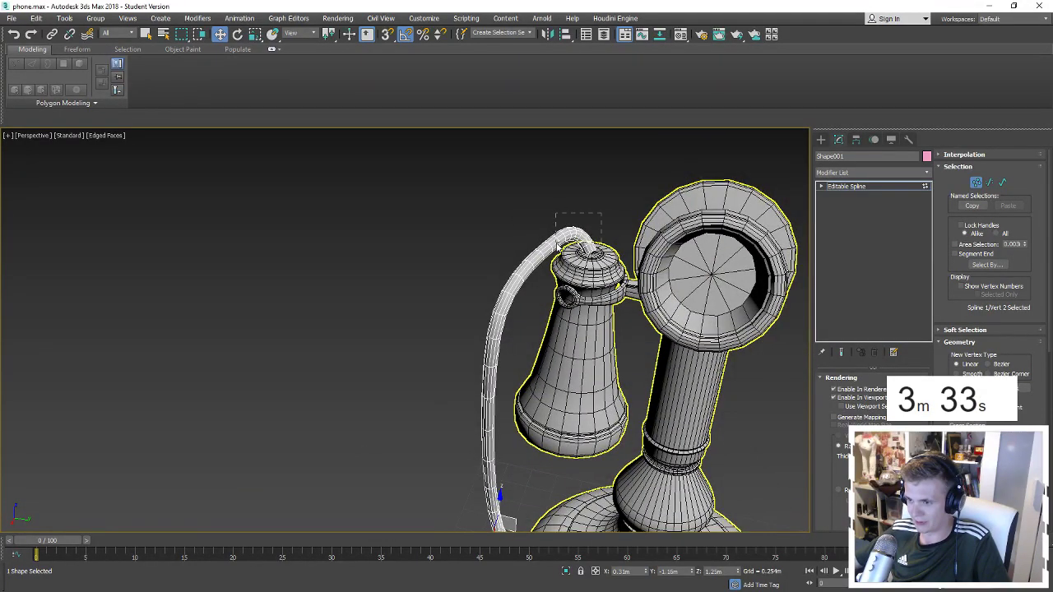
pyautogui.moveTo(601, 212); pyautogui.dragTo(556, 240)
pyautogui.scroll(3, 567, 238)
pyautogui.moveTo(580, 257)
pyautogui.keyDown('alt'); pyautogui.mouseDown(button='middle')
pyautogui.moveTo(529, 277)
pyautogui.moveTo(575, 271)
pyautogui.moveTo(593, 281)
pyautogui.moveTo(715, 252)
pyautogui.moveTo(617, 312)
pyautogui.mouseUp(button='middle'); pyautogui.keyUp('alt')
pyautogui.scroll(-3, 594, 281)
pyautogui.click(617, 312)
# Tuck the cord's end vertex into the base beside the dial, then exit Vertex mode.
pyautogui.click(497, 409)
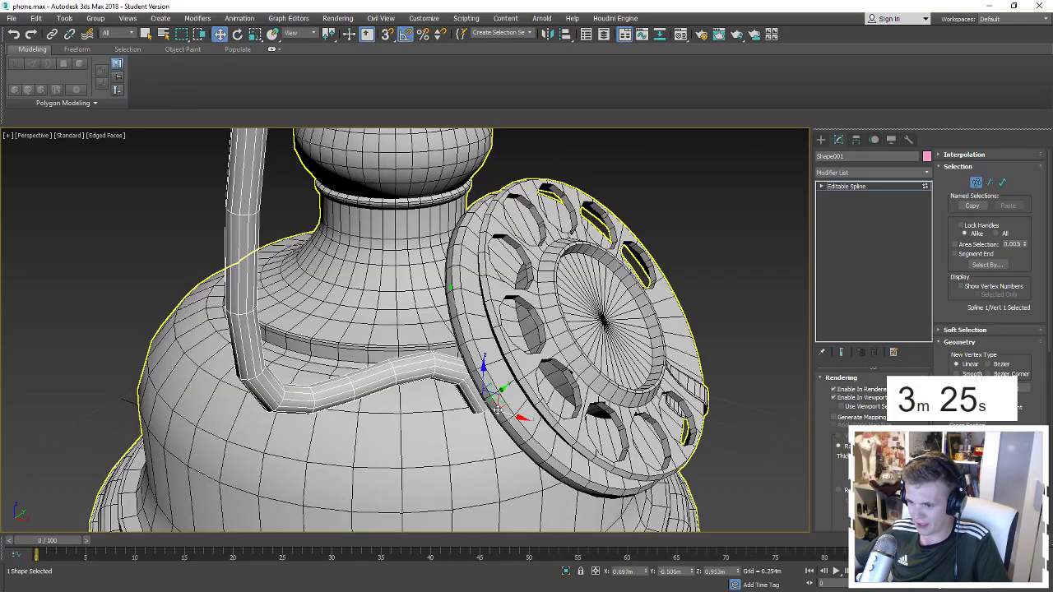
pyautogui.moveTo(500, 409); pyautogui.dragTo(537, 381)
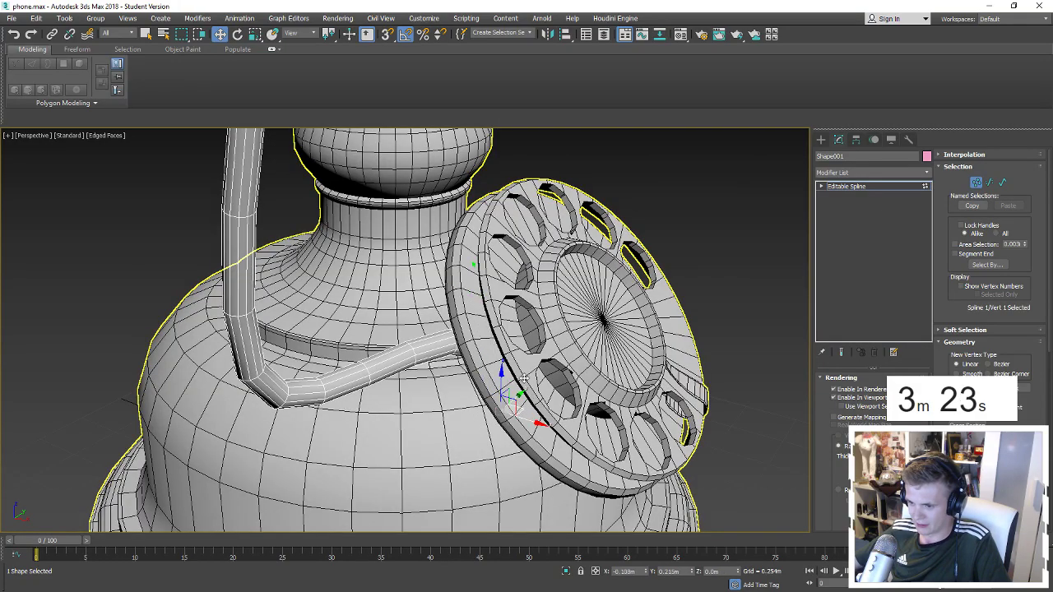
pyautogui.keyDown('alt'); pyautogui.moveTo(536, 381); pyautogui.dragTo(609, 370, button='middle'); pyautogui.keyUp('alt')
pyautogui.scroll(-5, 625, 366)
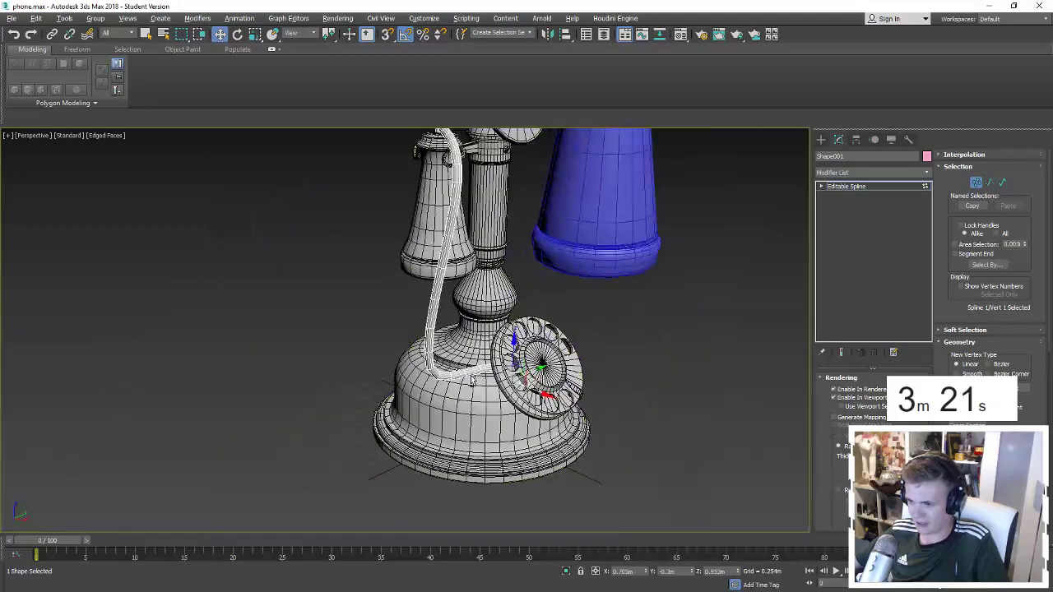
pyautogui.click(643, 366)
pyautogui.click(975, 182)
pyautogui.moveTo(773, 313)
pyautogui.keyDown('alt'); pyautogui.mouseDown(button='middle')
pyautogui.moveTo(726, 325)
pyautogui.moveTo(816, 200)
pyautogui.mouseUp(button='middle'); pyautogui.keyUp('alt')
pyautogui.click(719, 329)
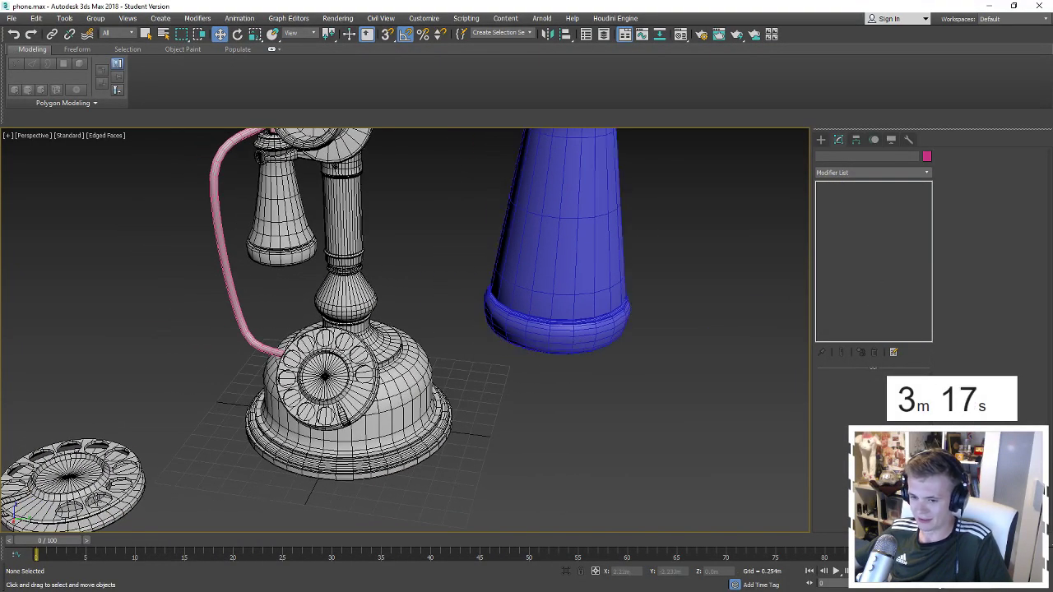
# Draw a tapered Helix001 beside the blue body and Shift-drag a clone toward the left cord.
pyautogui.click(820, 139)
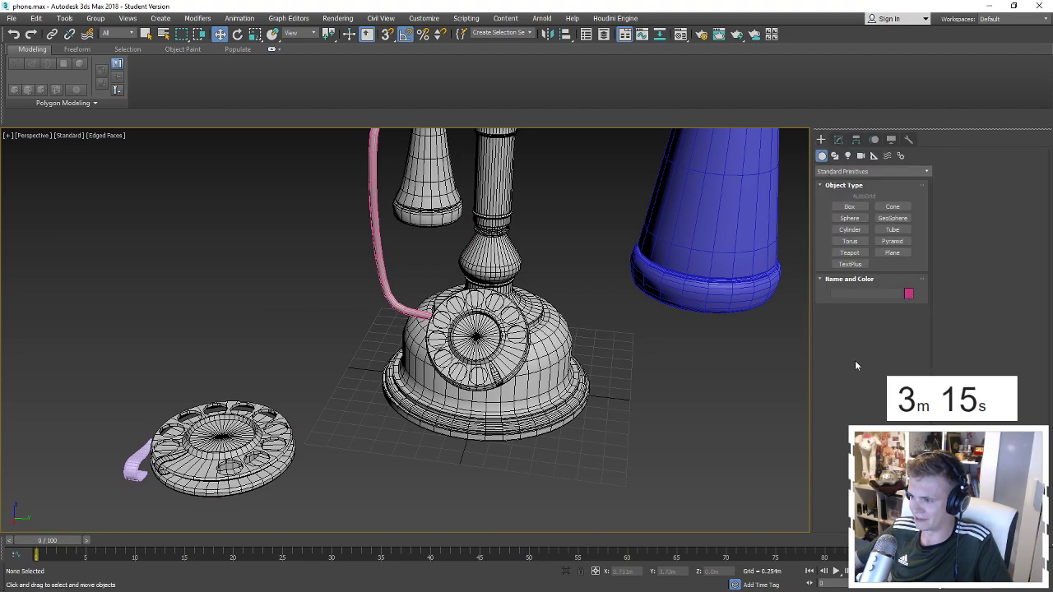
pyautogui.click(833, 157)
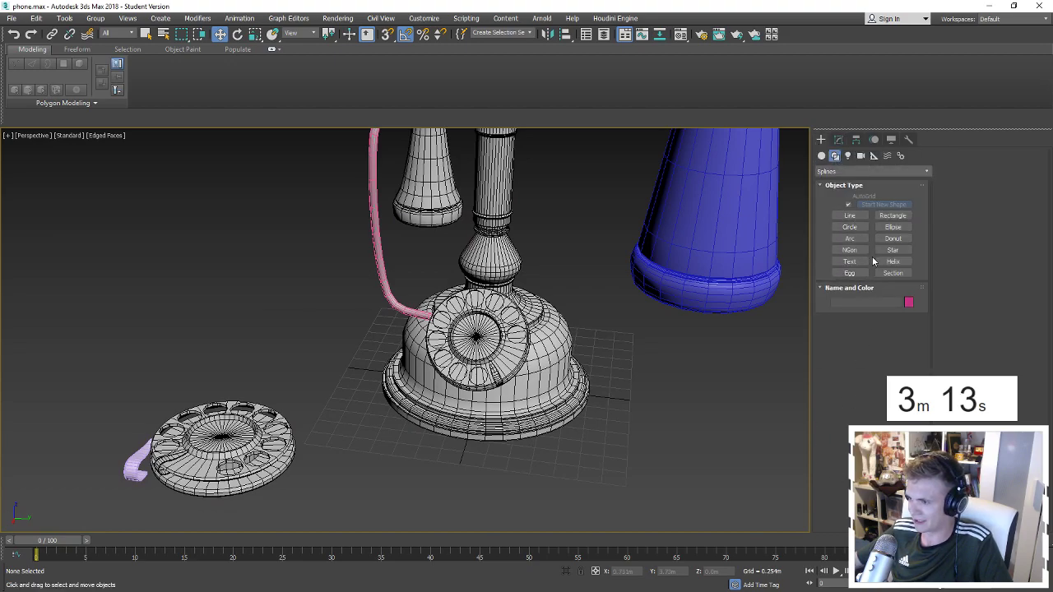
pyautogui.click(892, 261)
pyautogui.moveTo(621, 435); pyautogui.dragTo(631, 435)
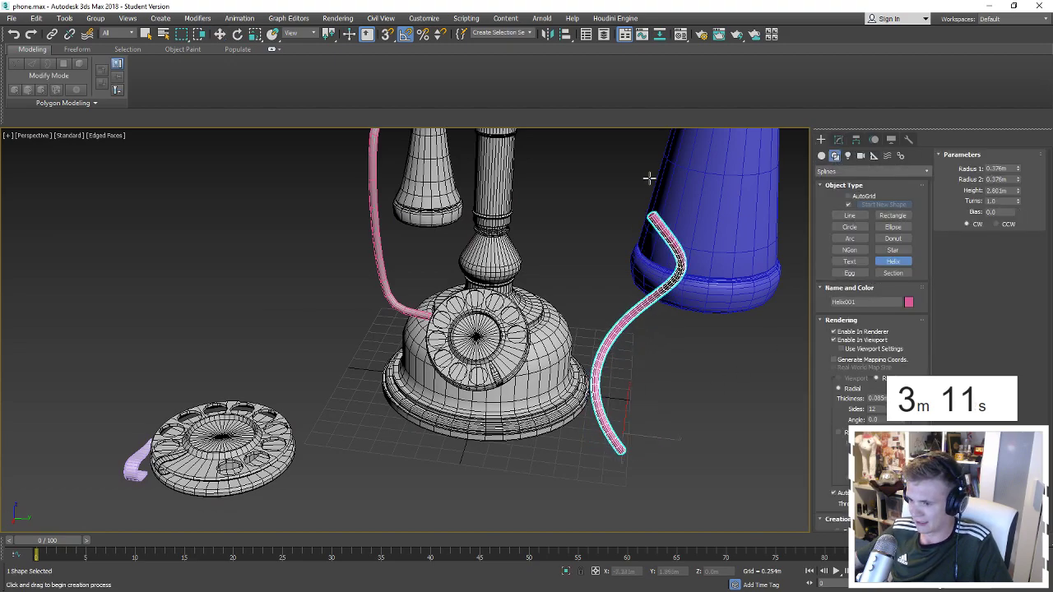
pyautogui.click(655, 153)
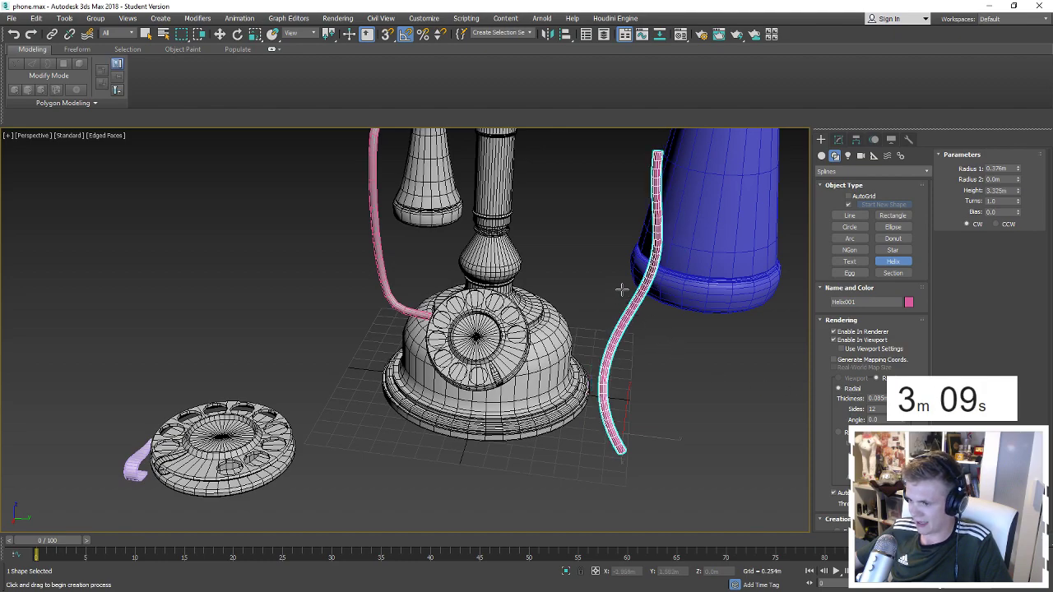
pyautogui.click(658, 206)
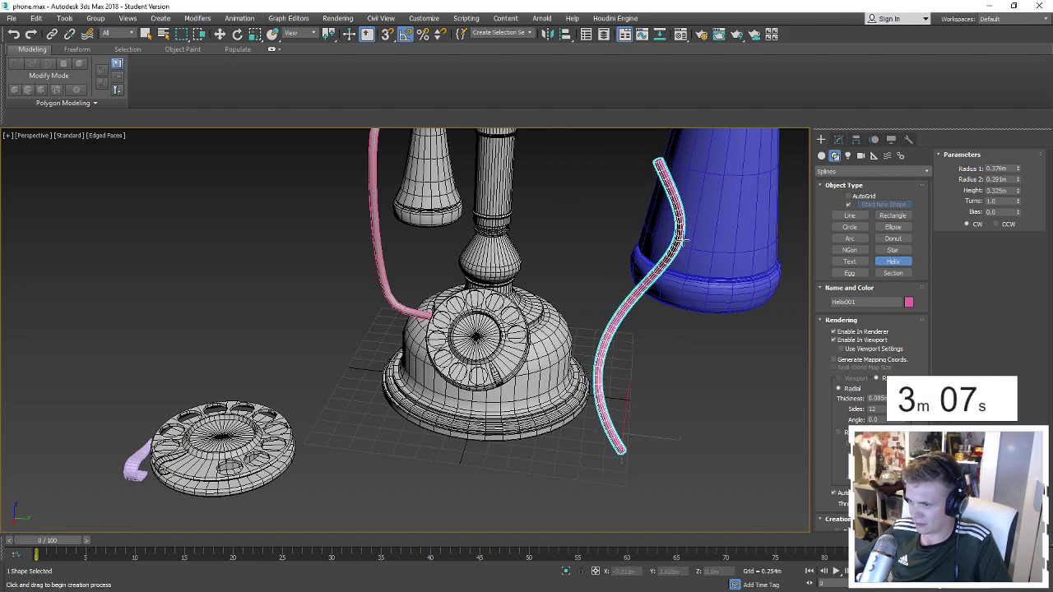
pyautogui.rightClick(735, 441)
pyautogui.keyDown('shift'); pyautogui.moveTo(649, 435); pyautogui.dragTo(415, 410); pyautogui.keyUp('shift')
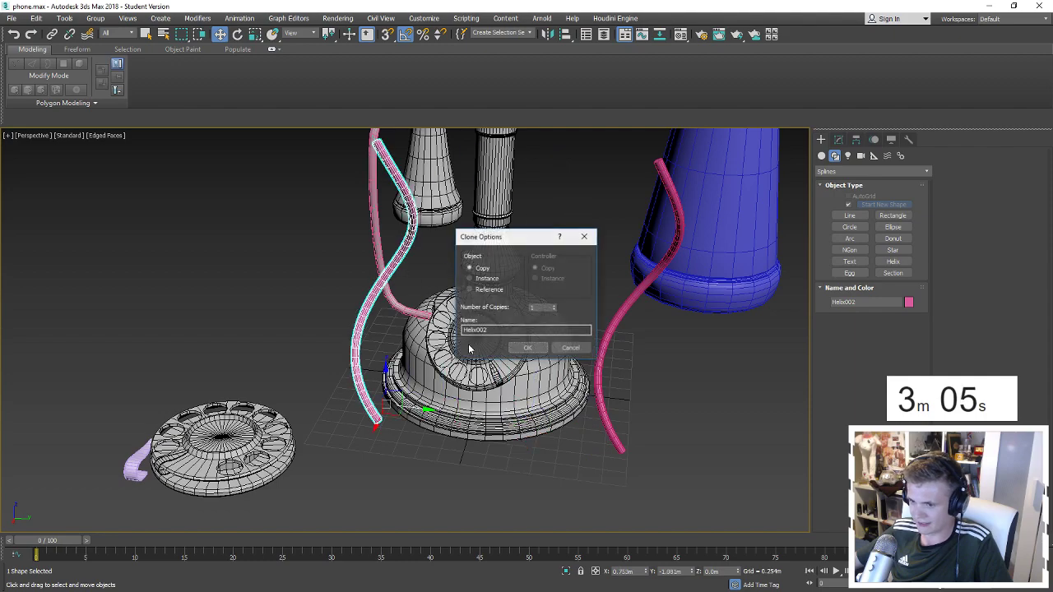
# Confirm the Helix002 clone and add a Path Deform Binding (WSM) modifier to it.
pyautogui.click(486, 278)
pyautogui.click(527, 348)
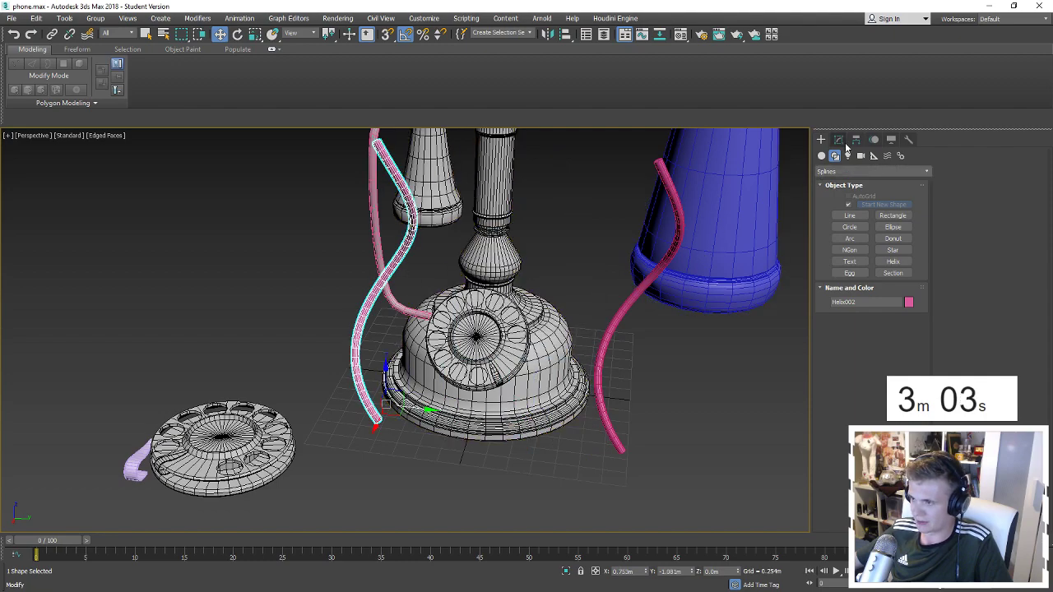
pyautogui.click(838, 139)
pyautogui.click(861, 172)
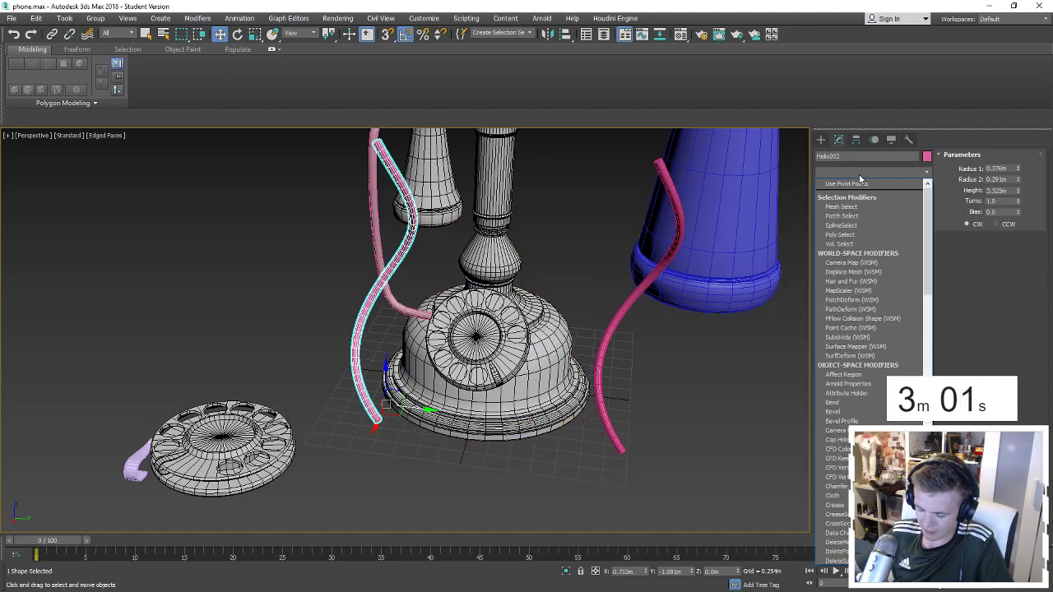
pyautogui.press('a')
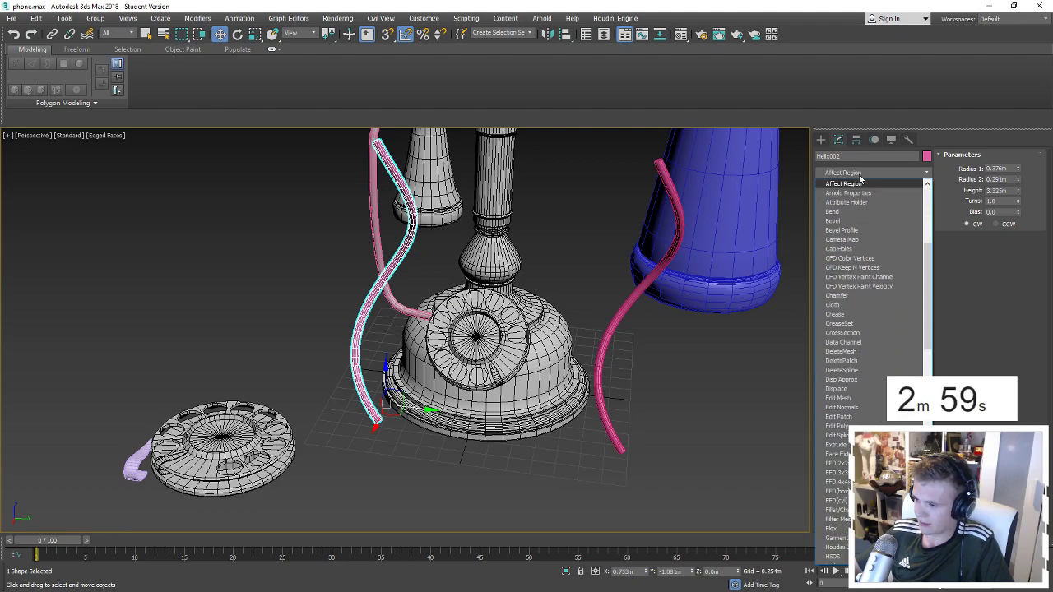
pyautogui.click(860, 179)
pyautogui.click(860, 178)
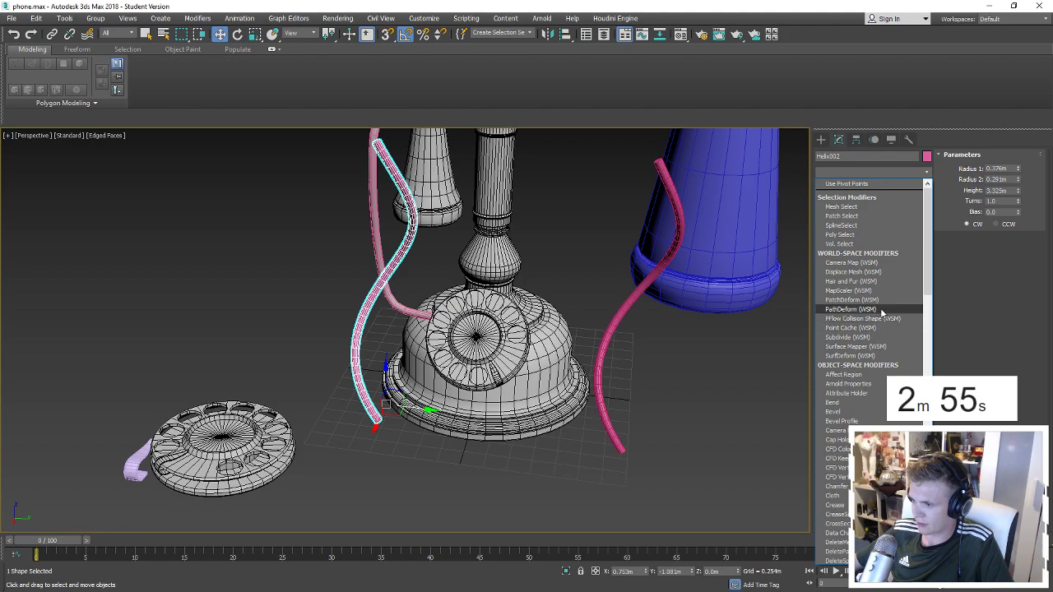
pyautogui.click(873, 309)
# Pick Shape001 as the deform path and move Helix002 onto it.
pyautogui.click(867, 407)
pyautogui.click(387, 302)
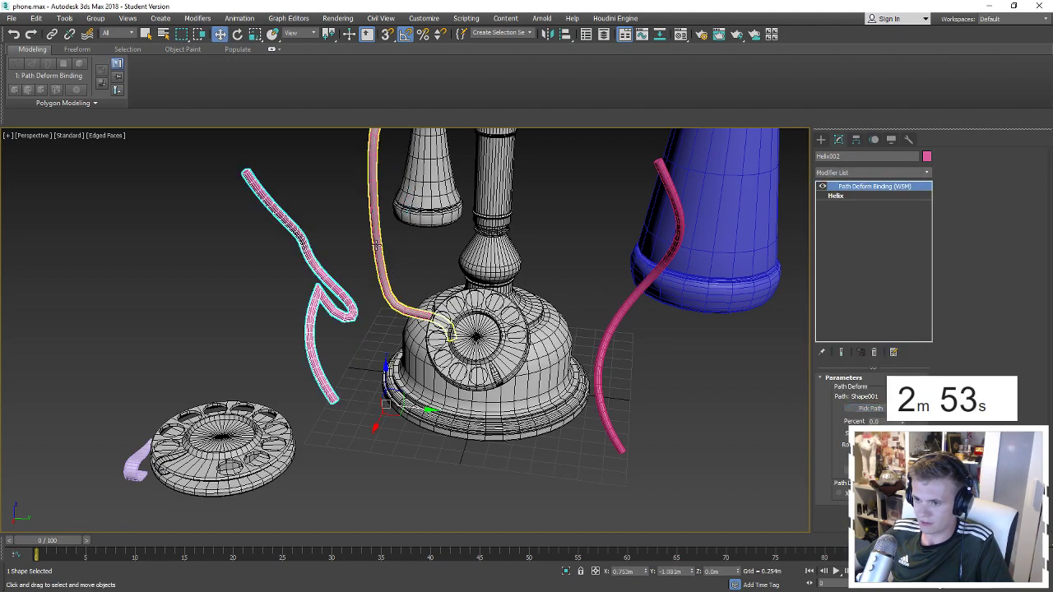
pyautogui.click(871, 497)
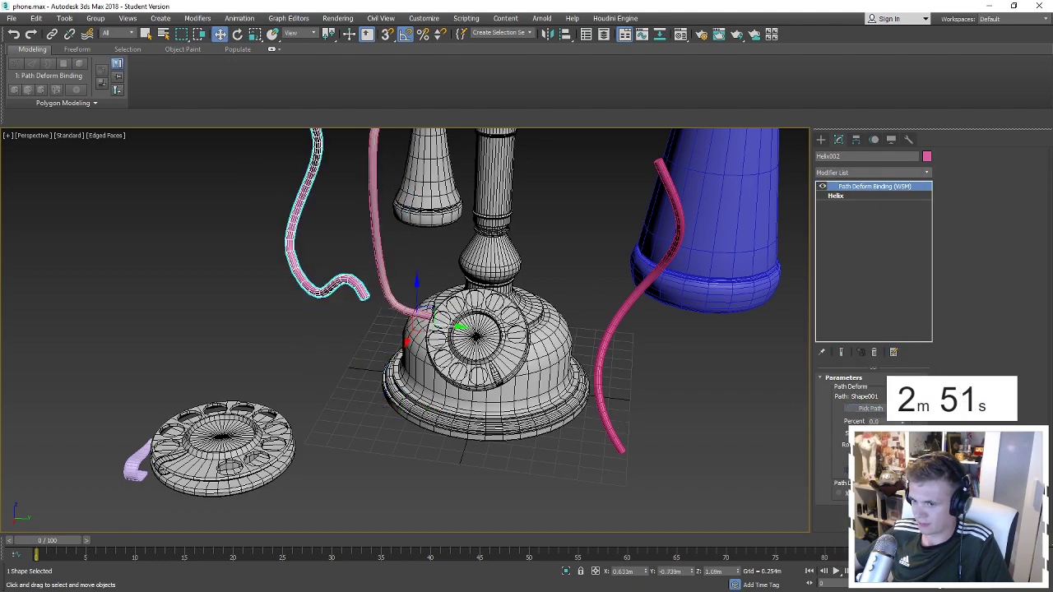
pyautogui.click(622, 440)
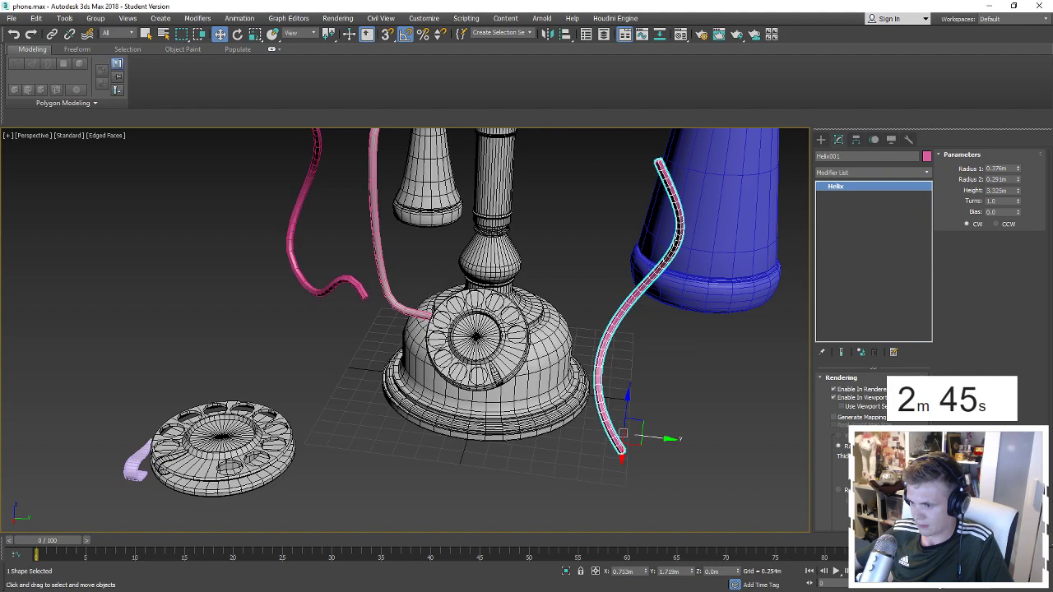
# Give Helix001 about 18 turns with Radius 1 0.068m and Radius 2 0.093m.
pyautogui.scroll(-1, 871, 411)
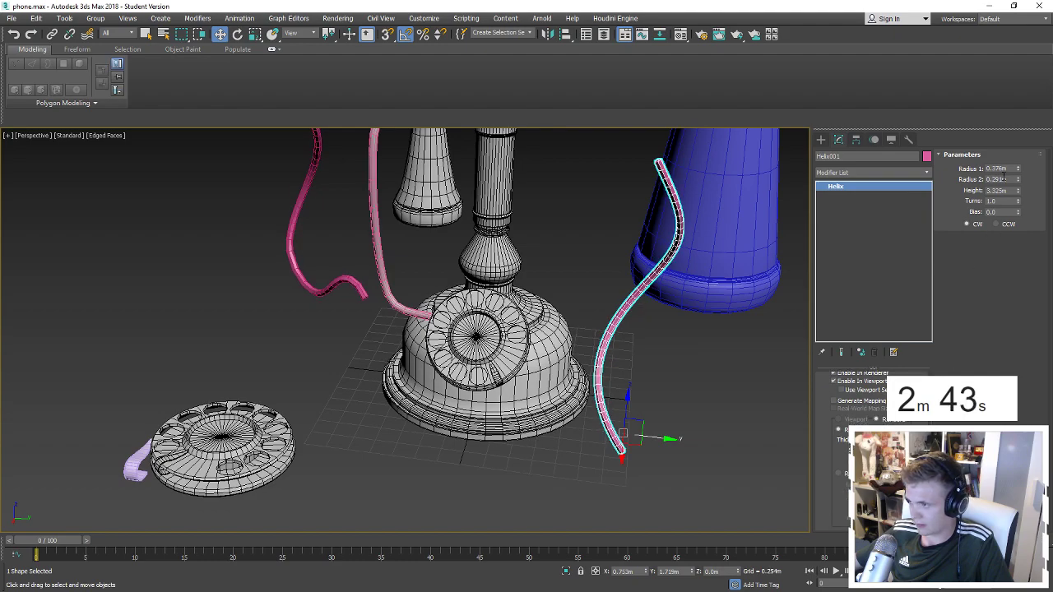
pyautogui.moveTo(1017, 203); pyautogui.dragTo(1017, 153)
pyautogui.scroll(-5, 496, 362)
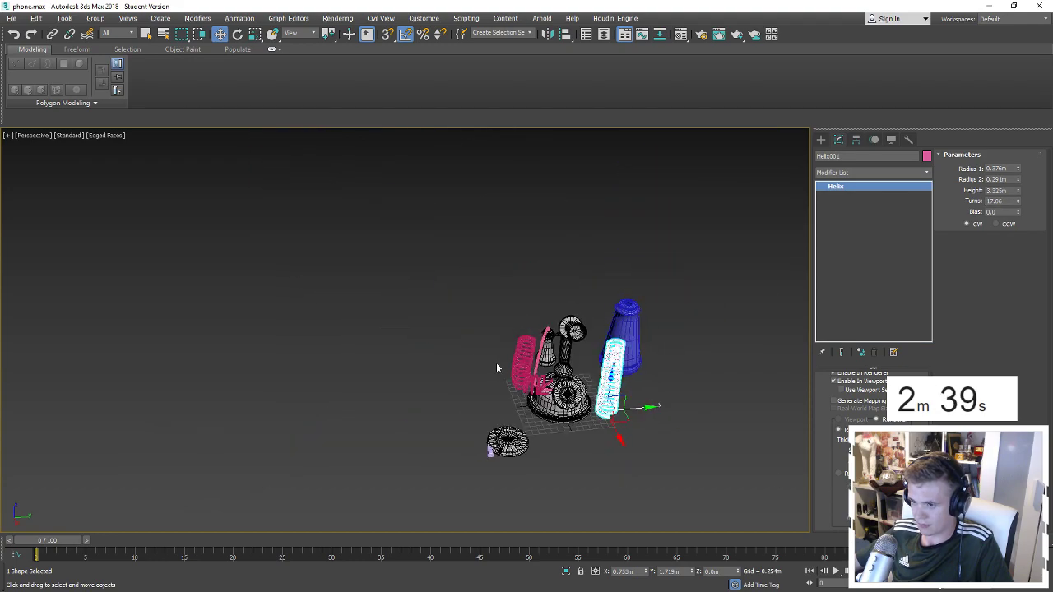
pyautogui.scroll(10, 593, 392)
pyautogui.scroll(-5, 592, 392)
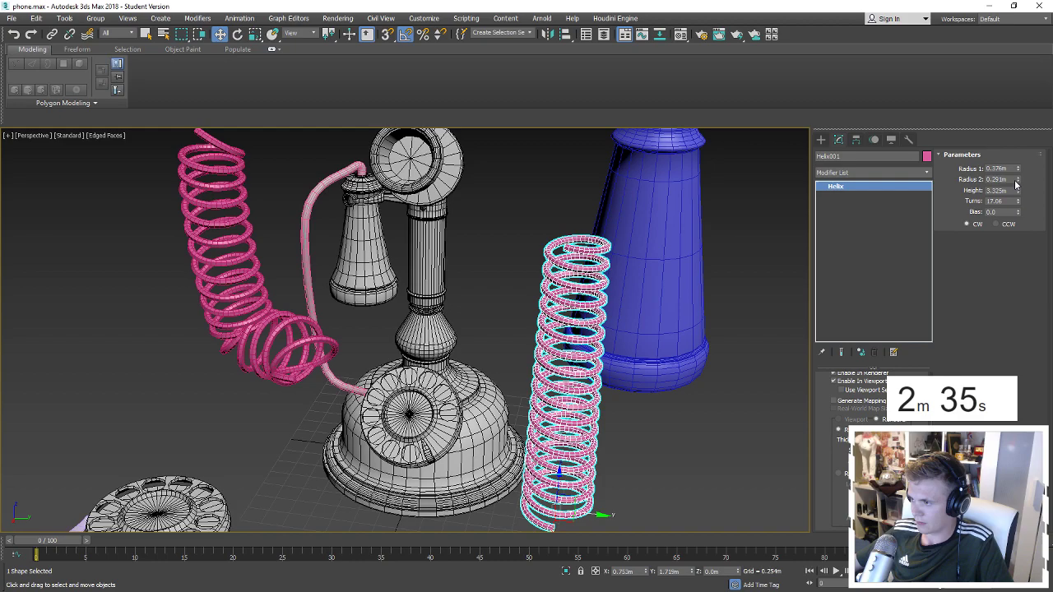
pyautogui.moveTo(1016, 180)
pyautogui.mouseDown()
pyautogui.moveTo(1005, 236)
pyautogui.moveTo(1019, 158)
pyautogui.moveTo(1019, 198)
pyautogui.mouseUp()
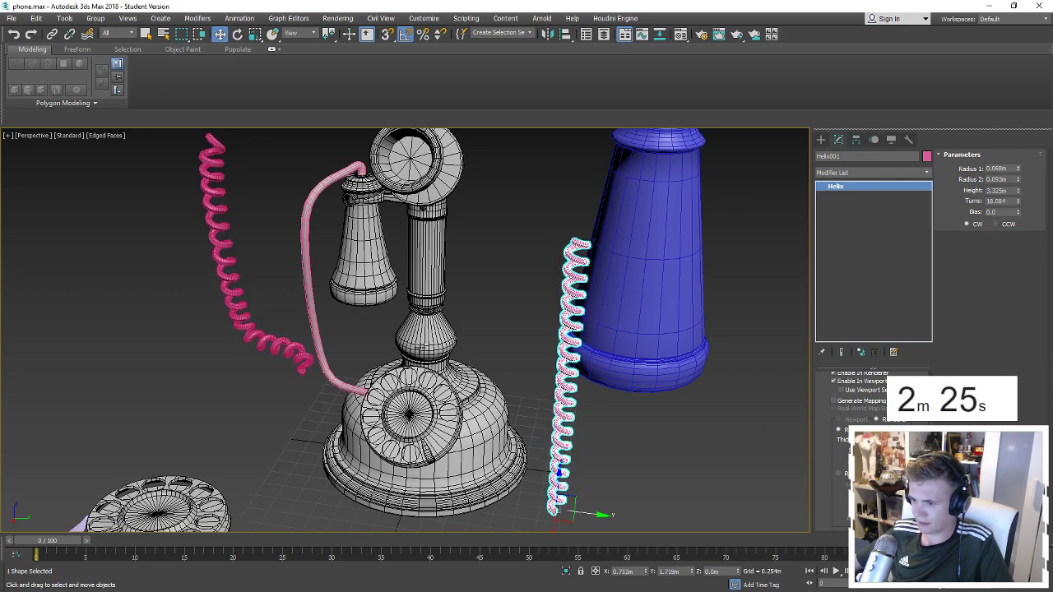
# Slide Helix002 along its path to a Path Deform Percent of about -17.
pyautogui.click(302, 369)
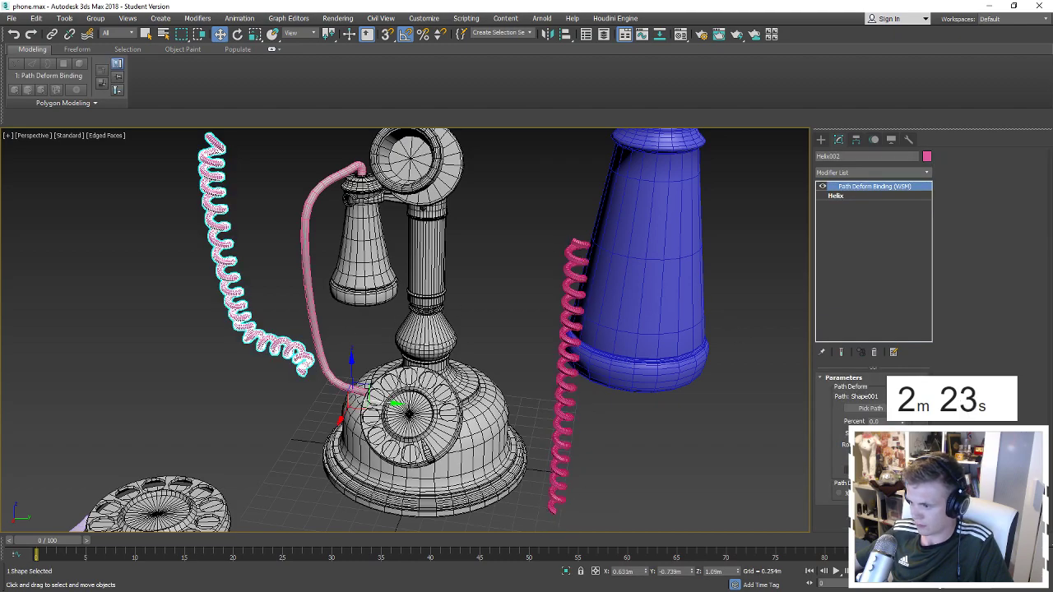
pyautogui.moveTo(904, 422); pyautogui.dragTo(908, 352)
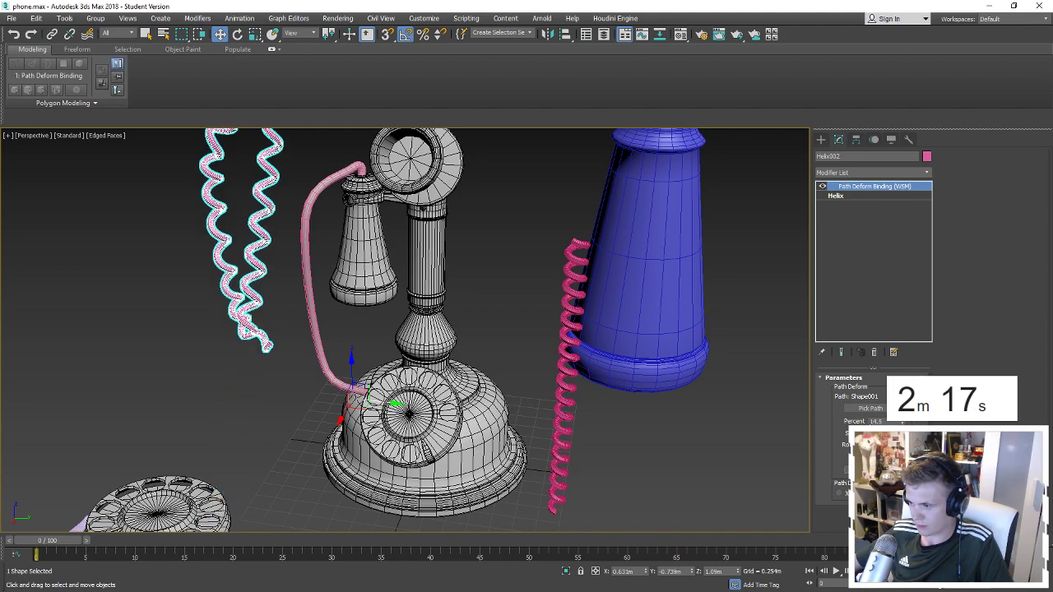
pyautogui.moveTo(902, 421); pyautogui.dragTo(902, 460)
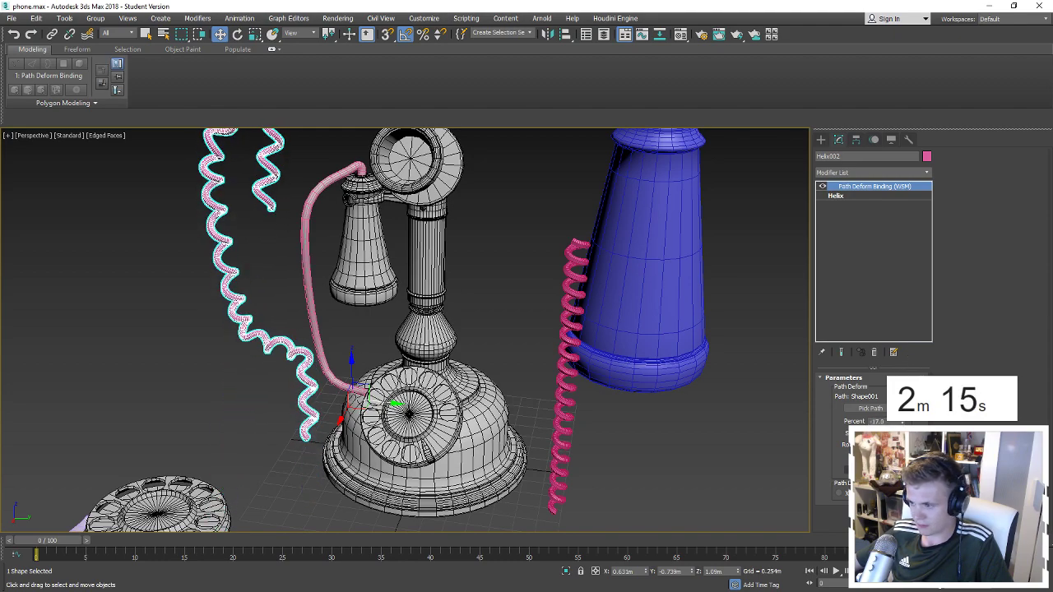
pyautogui.moveTo(905, 444); pyautogui.dragTo(904, 436)
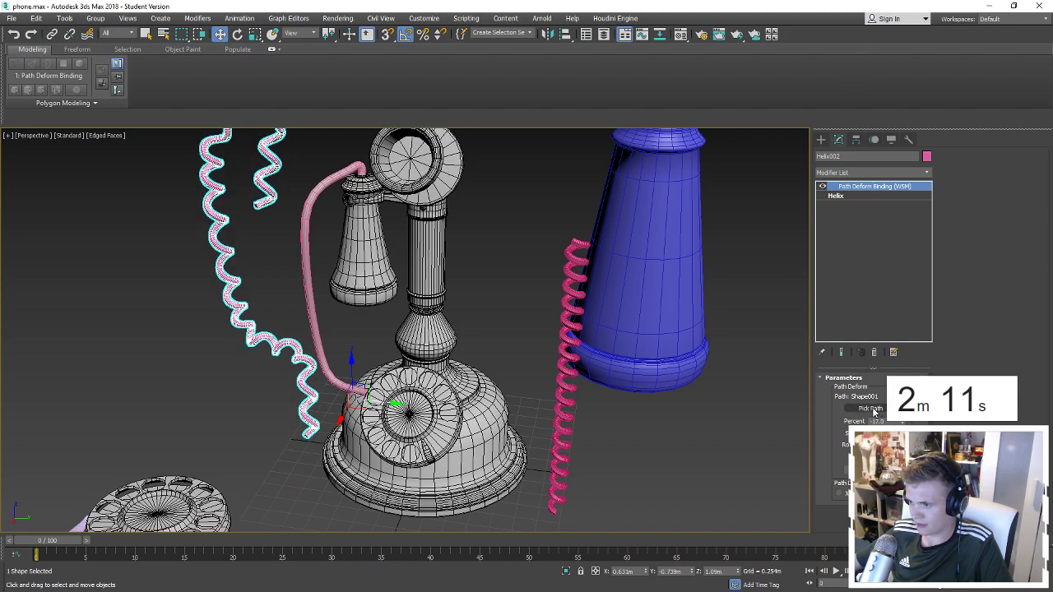
pyautogui.press('F3')
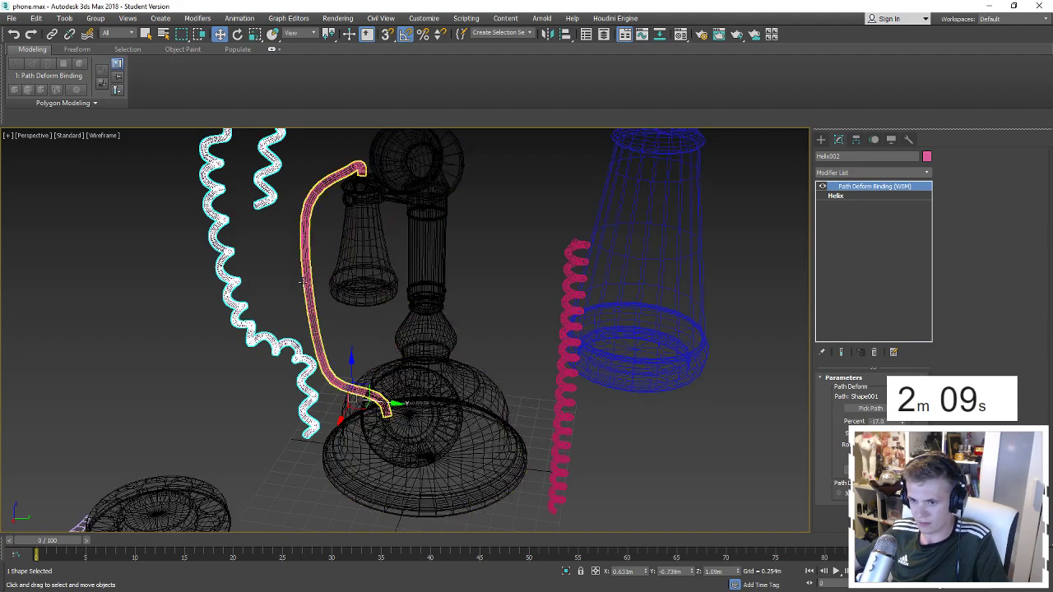
pyautogui.press('F3')
# Turn off Enable In Viewport for Helix001 so it shows as a thin spline.
pyautogui.click(568, 354)
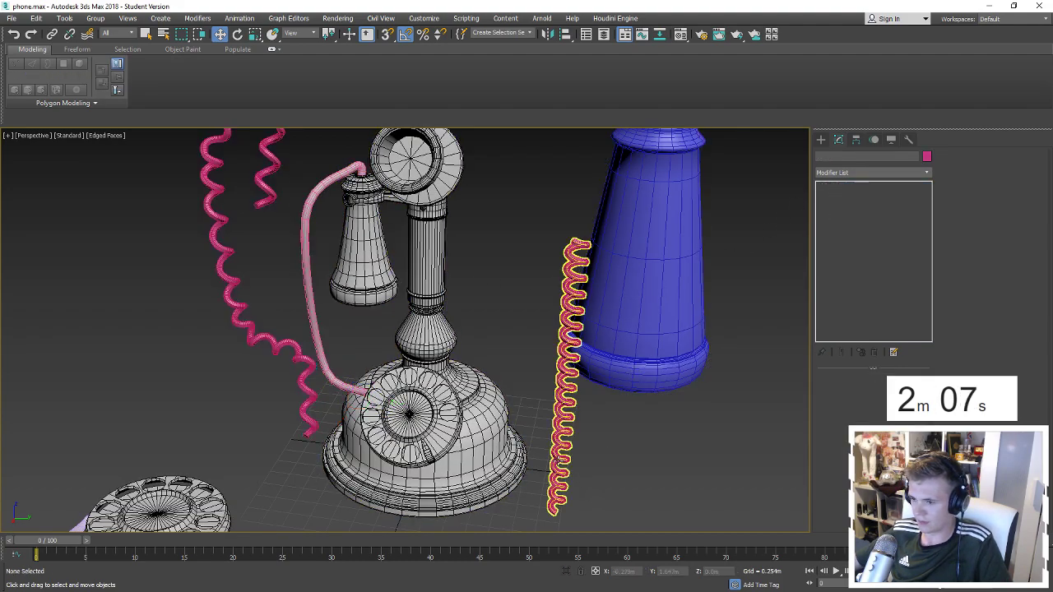
pyautogui.click(855, 394)
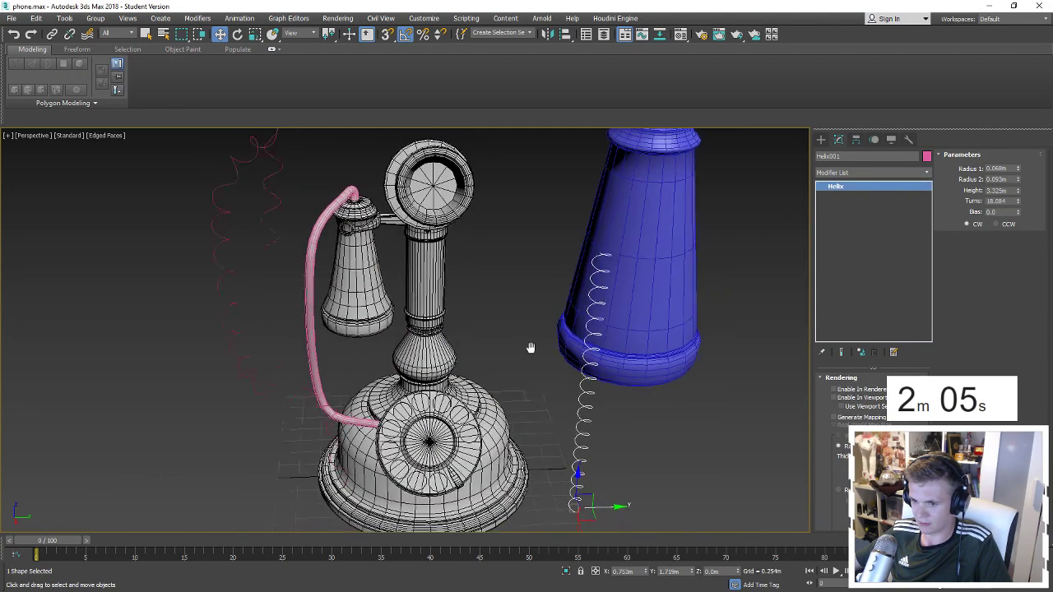
pyautogui.keyDown('alt'); pyautogui.moveTo(713, 382); pyautogui.dragTo(202, 329, button='middle'); pyautogui.keyUp('alt')
# Delete the straight helix standing beside the cup.
pyautogui.click(119, 390)
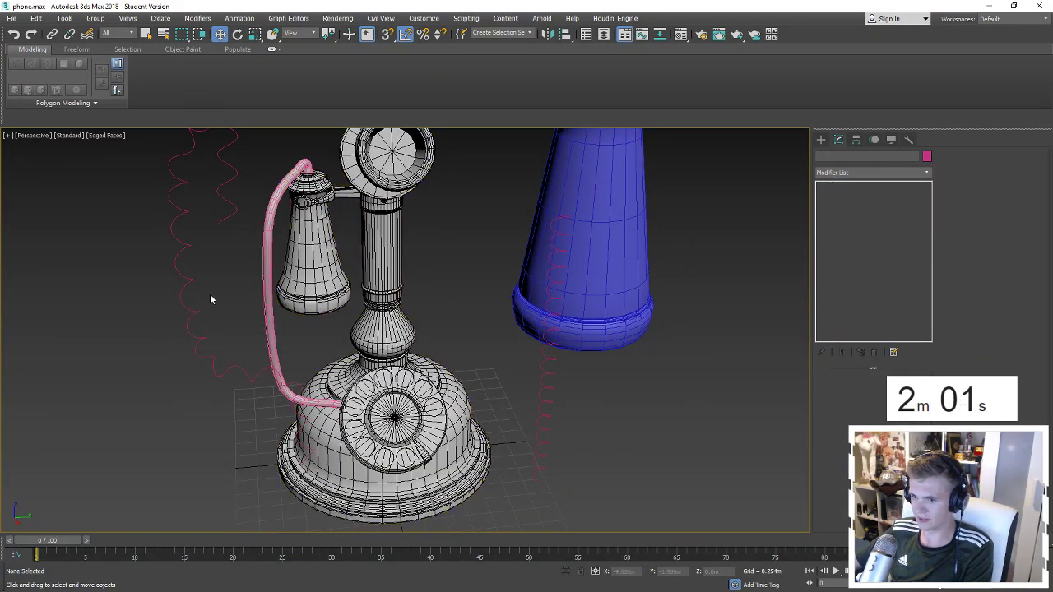
pyautogui.click(819, 140)
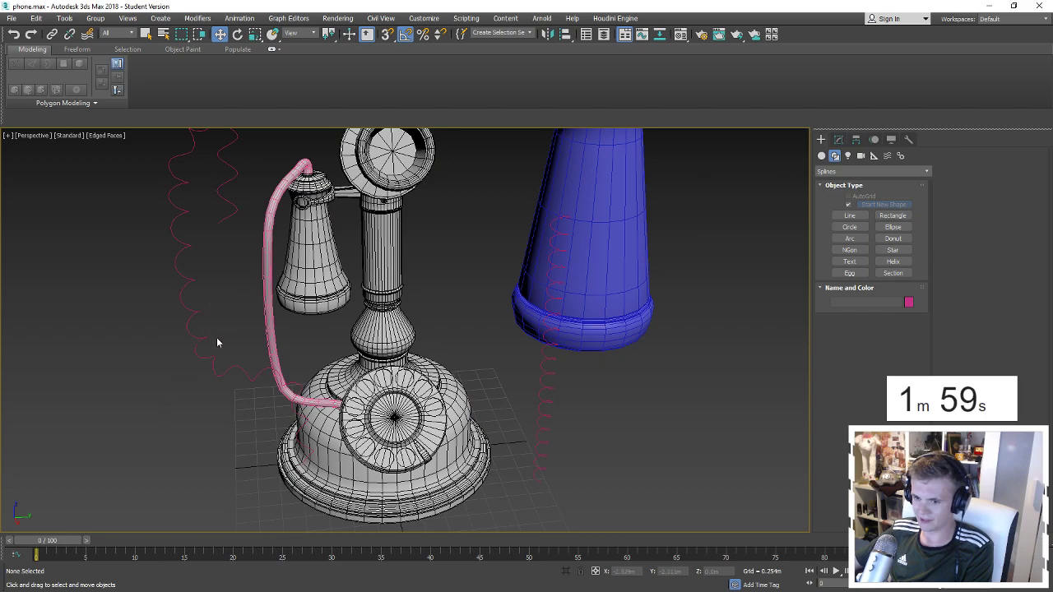
pyautogui.click(557, 429)
pyautogui.press('Delete')
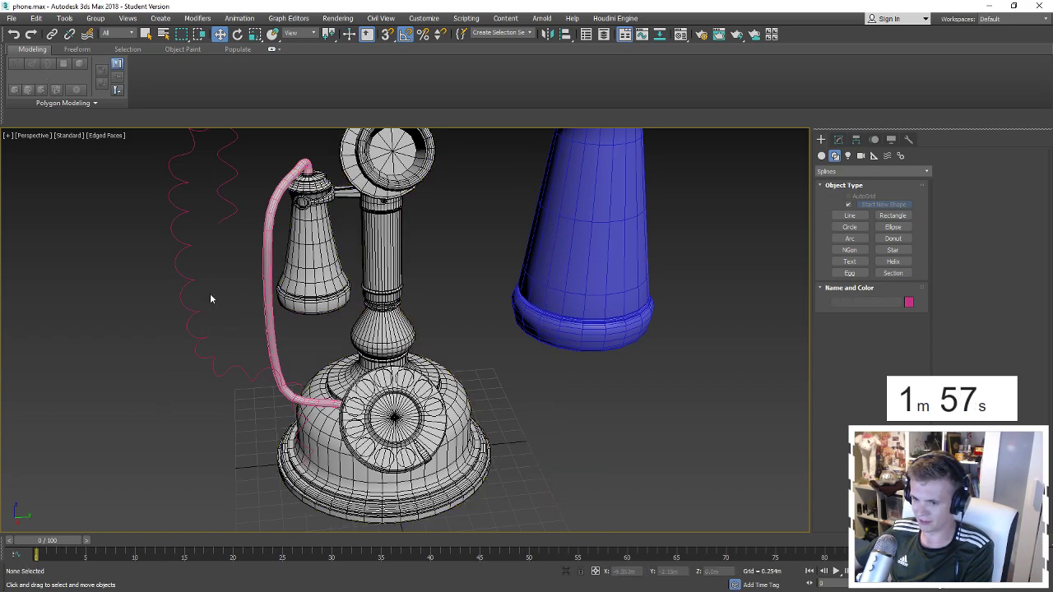
pyautogui.scroll(-5, 191, 382)
# Clear the selection and switch the viewport to wireframe with F3, orbiting around the phone.
pyautogui.click(164, 499)
pyautogui.keyDown('ctrl'); pyautogui.click(246, 346); pyautogui.keyUp('ctrl')
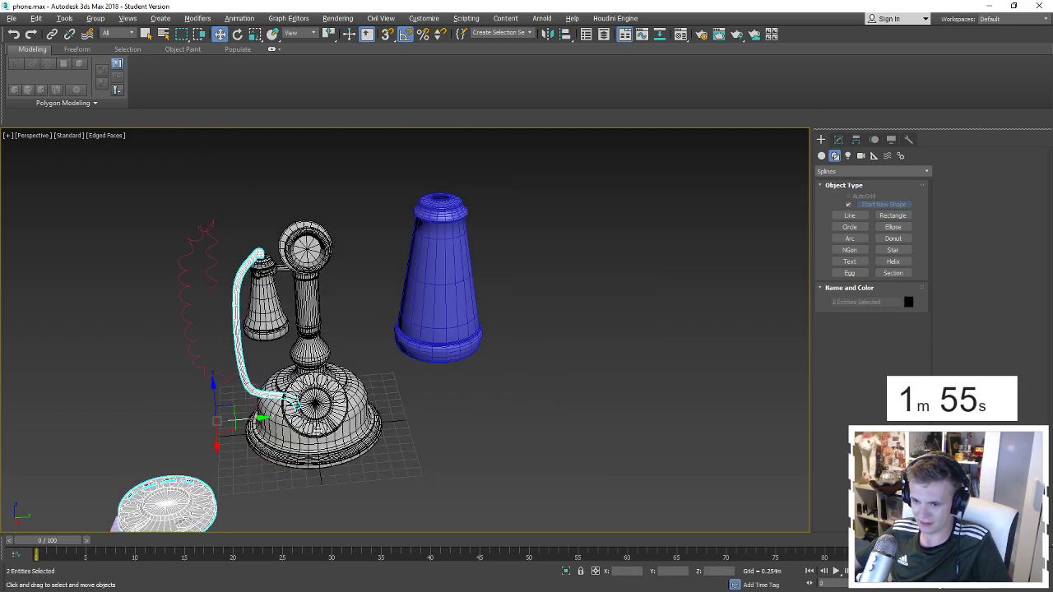
pyautogui.click(232, 375)
pyautogui.press('F3')
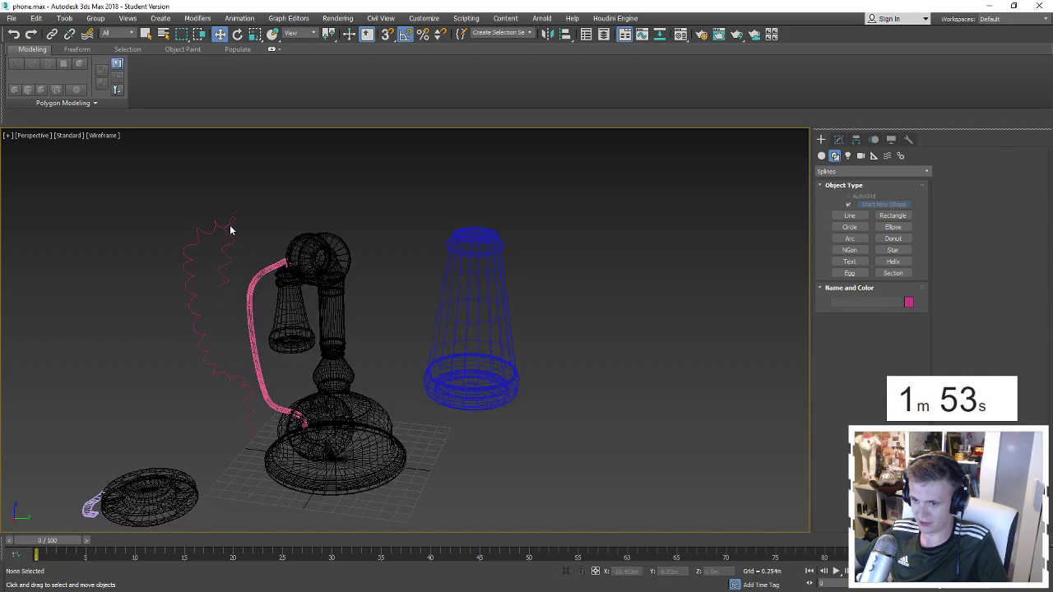
pyautogui.keyDown('alt'); pyautogui.moveTo(345, 387); pyautogui.dragTo(490, 403, button='middle'); pyautogui.keyUp('alt')
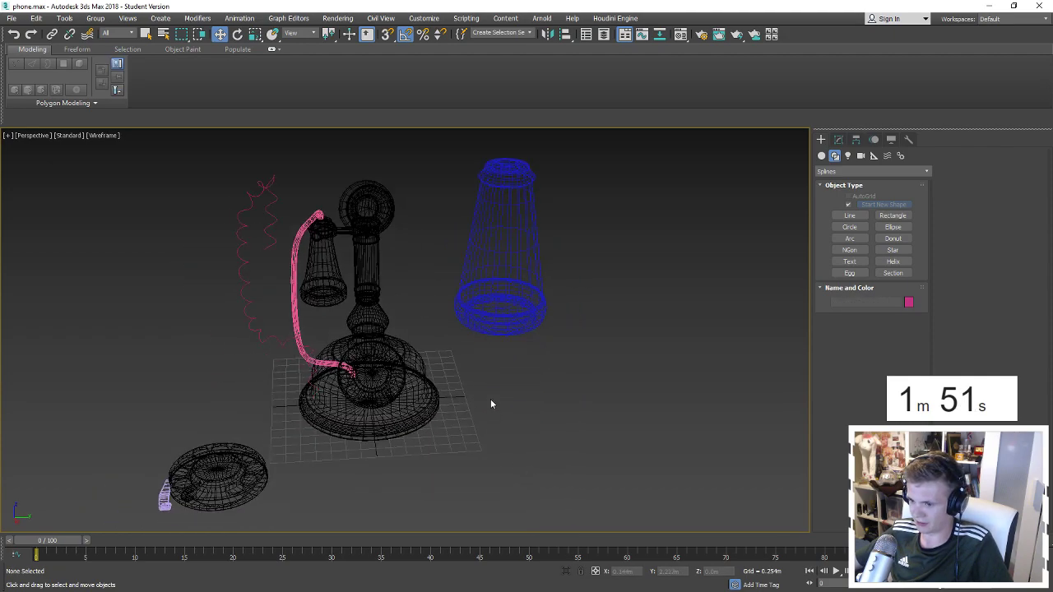
# Draw a new helix on the grid beside the phone.
pyautogui.click(892, 261)
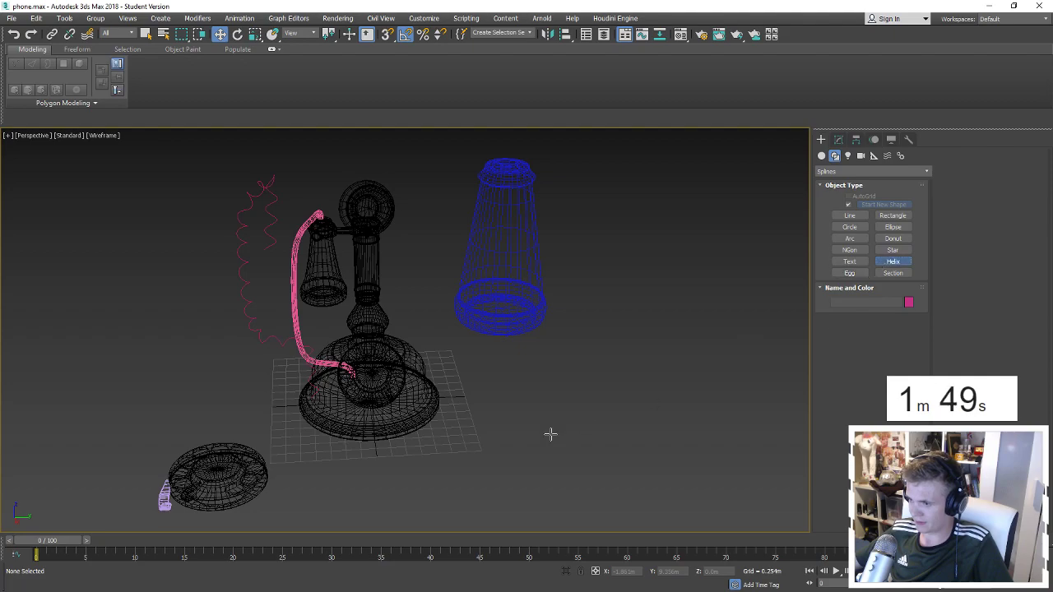
pyautogui.moveTo(493, 468); pyautogui.dragTo(521, 468)
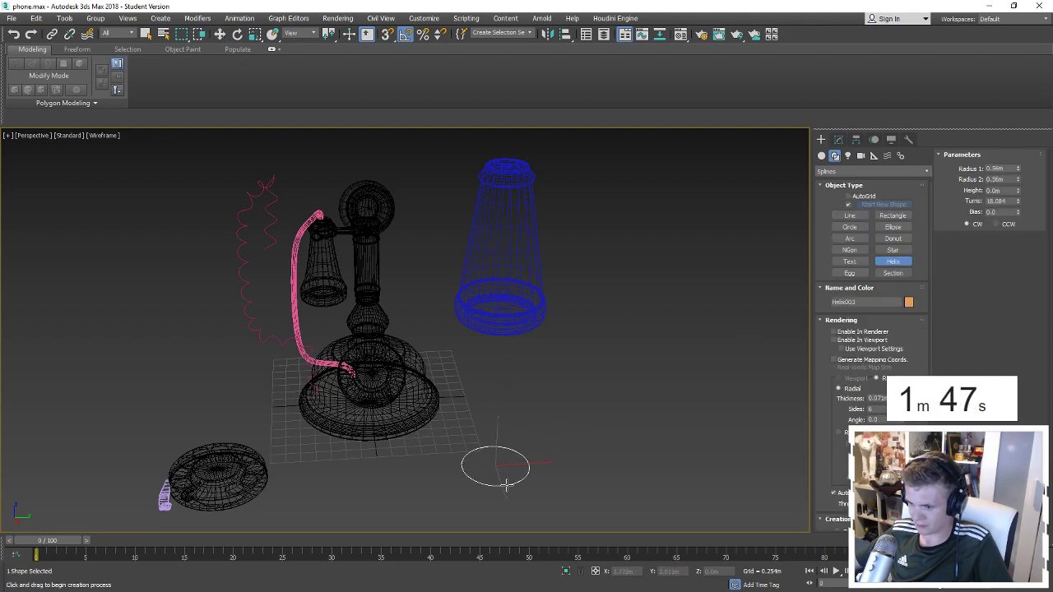
pyautogui.click(488, 235)
pyautogui.rightClick(539, 423)
pyautogui.moveTo(517, 431); pyautogui.dragTo(586, 432)
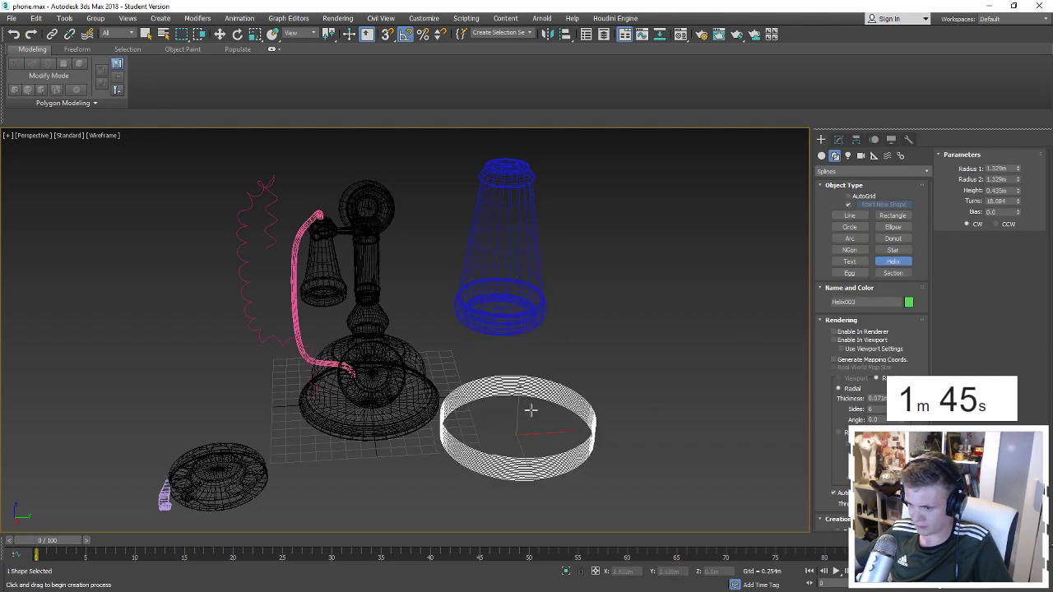
pyautogui.click(567, 189)
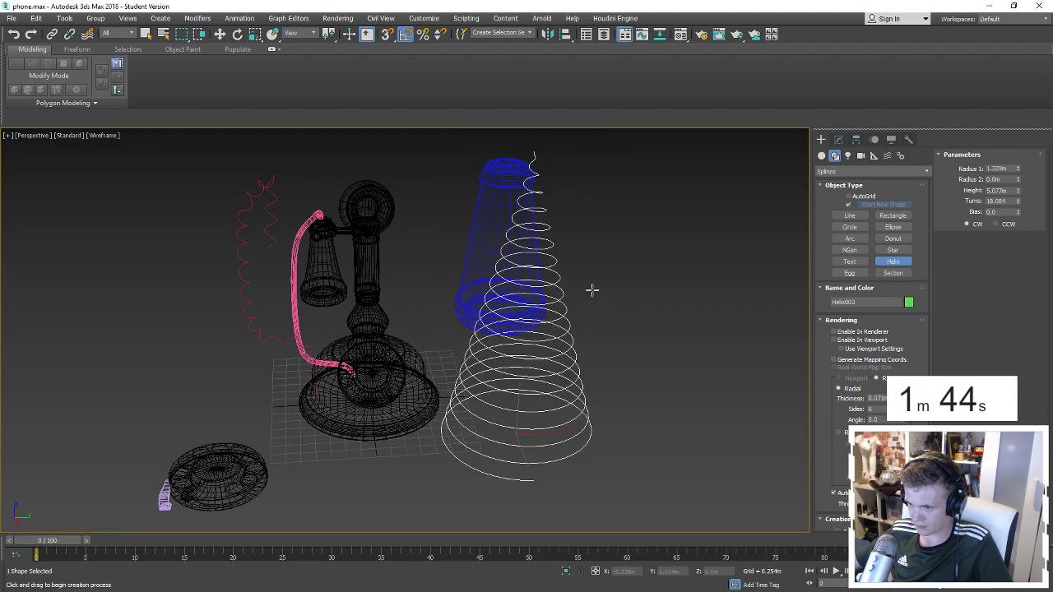
pyautogui.click(554, 162)
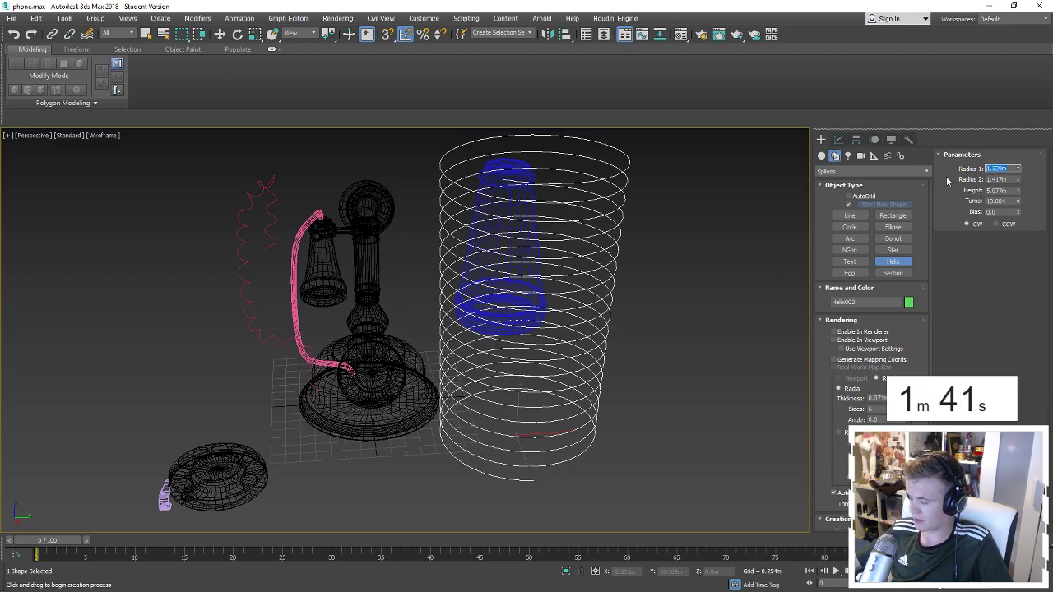
pyautogui.write('1')
# Enter 1.0m radii, a 10.0m height and 50 turns for the helix.
pyautogui.press('Tab')
pyautogui.write('1')
pyautogui.press('Tab')
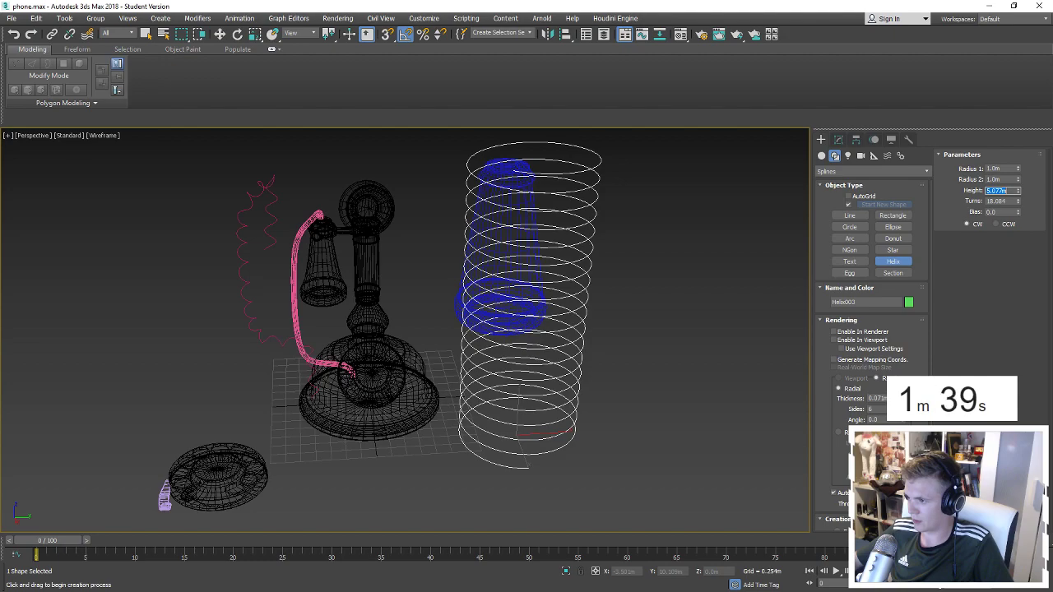
pyautogui.write('0')
pyautogui.press('Return')
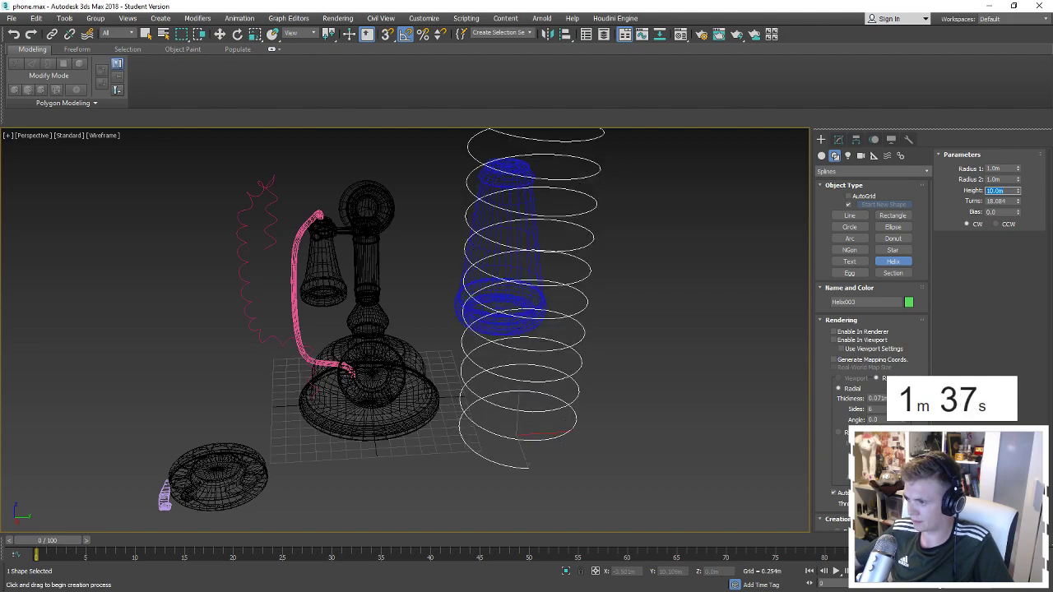
pyautogui.write('50')
pyautogui.press('Return')
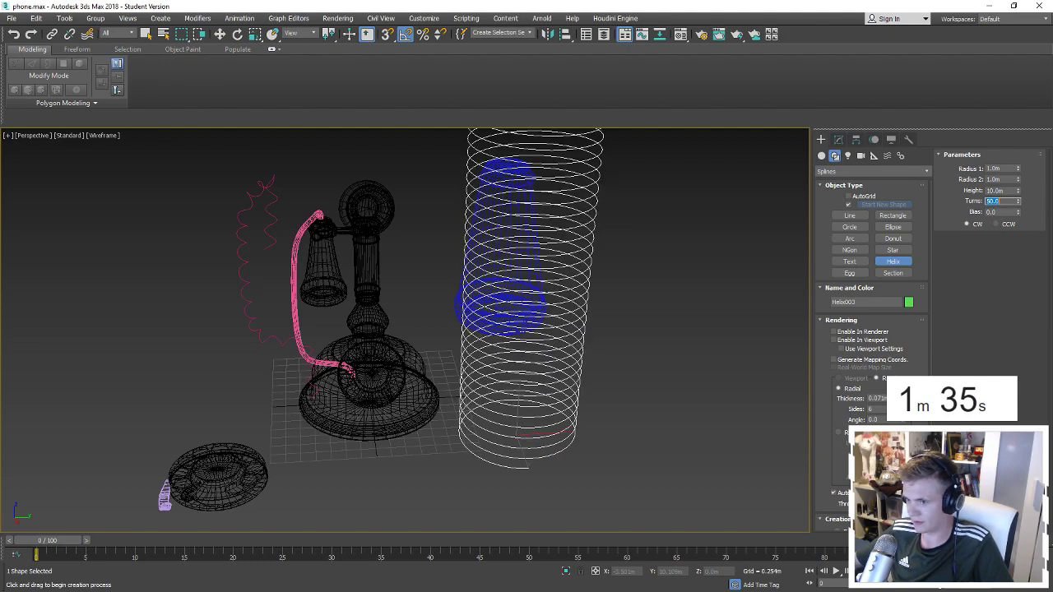
# Change both helix radii to 0.2m.
pyautogui.click(1011, 178)
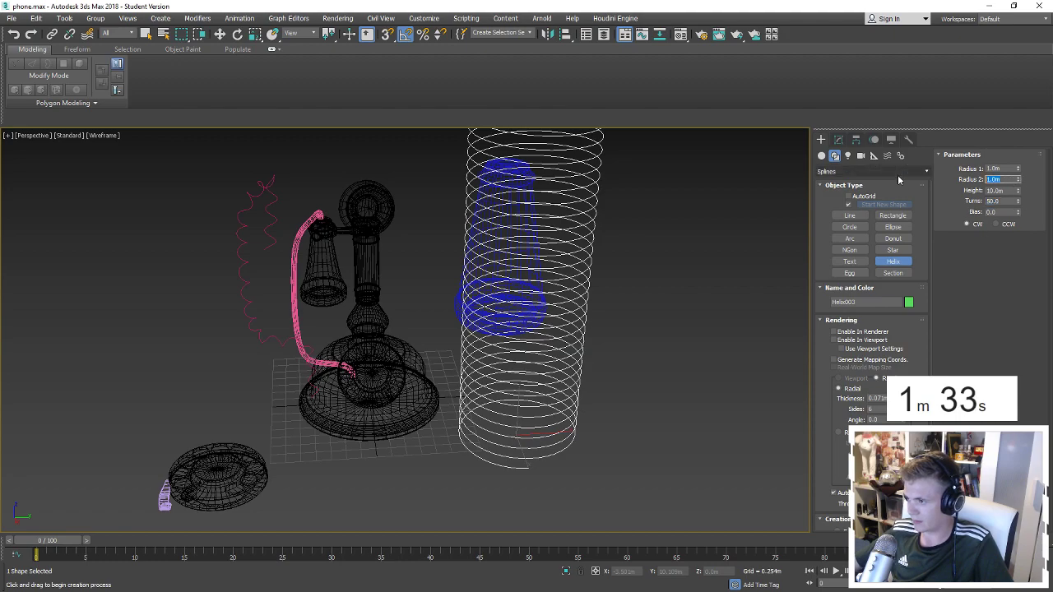
pyautogui.write('0.2')
pyautogui.press('Return')
pyautogui.click(999, 168)
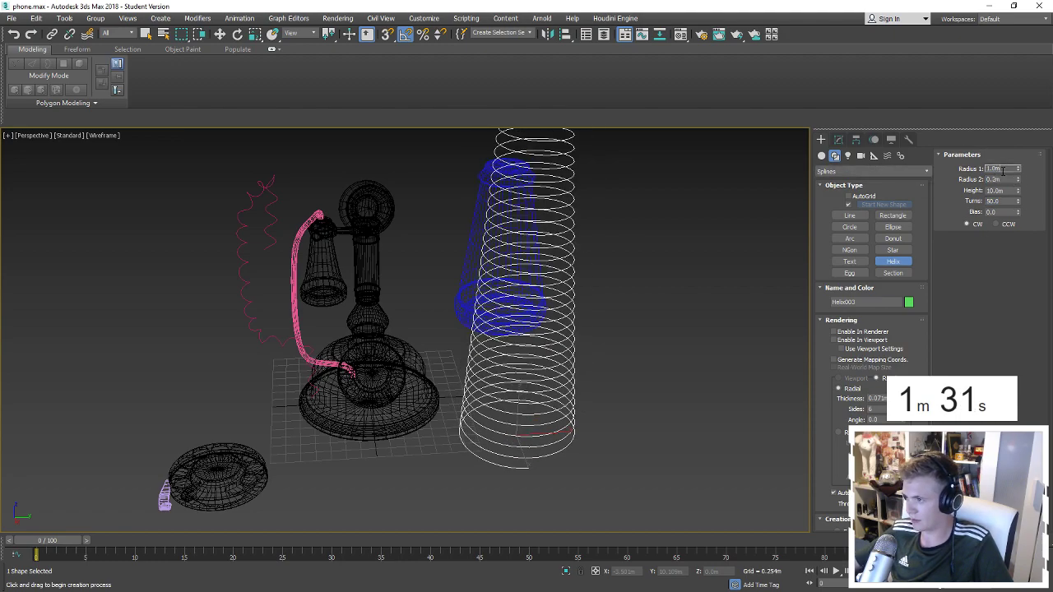
pyautogui.write('1.')
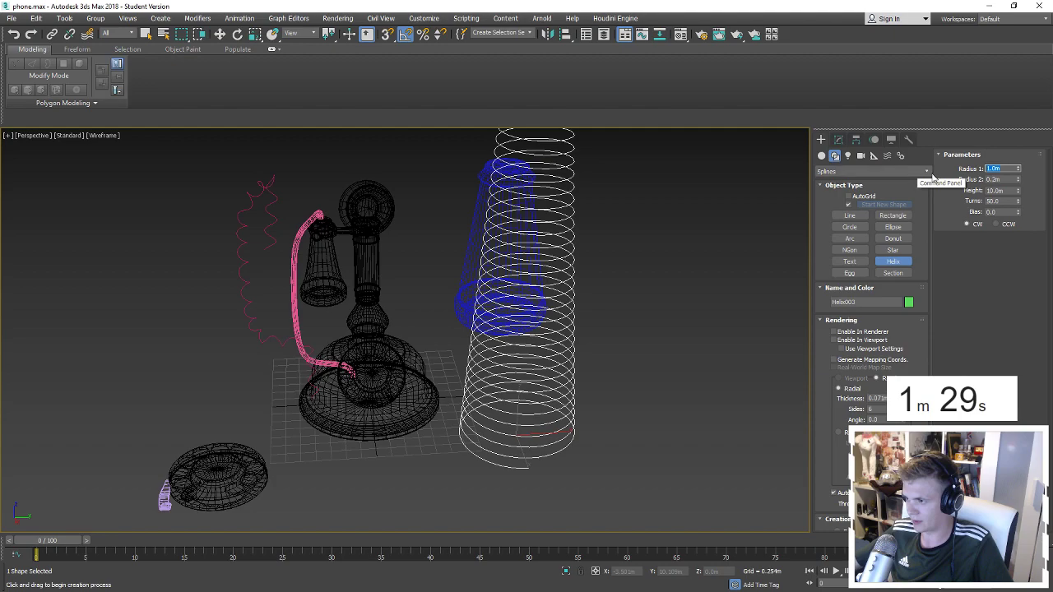
pyautogui.write('0')
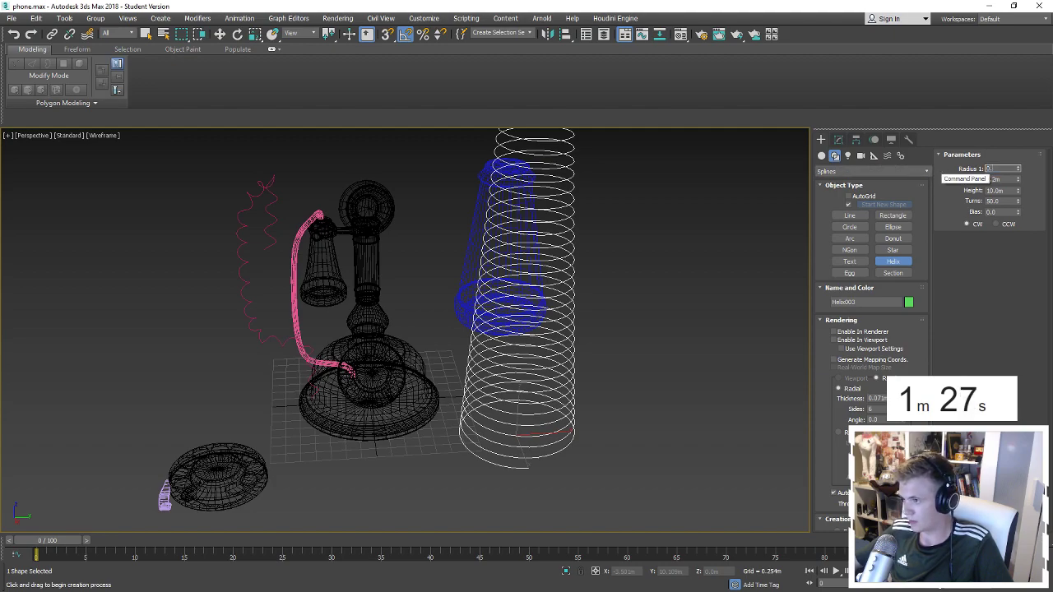
pyautogui.press('Return')
# Scale the new helix down toward its base.
pyautogui.moveTo(666, 377); pyautogui.dragTo(672, 379, button='middle')
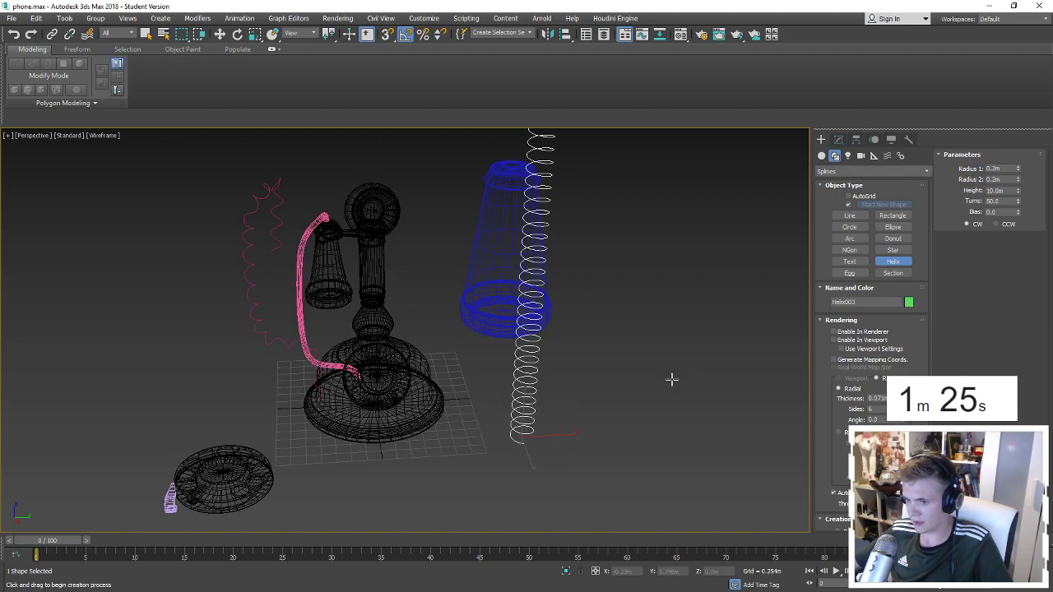
pyautogui.rightClick(672, 378)
pyautogui.press('r')
pyautogui.moveTo(518, 421); pyautogui.dragTo(518, 450)
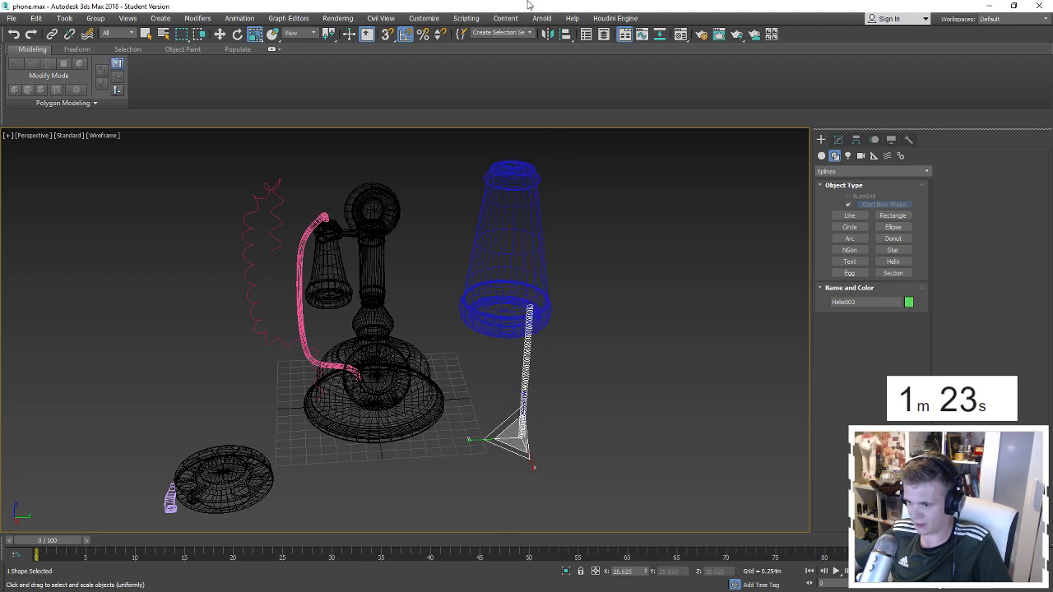
pyautogui.scroll(3, 343, 281)
# Isolate the phone with the helix, then select the helix on its own.
pyautogui.click(214, 303)
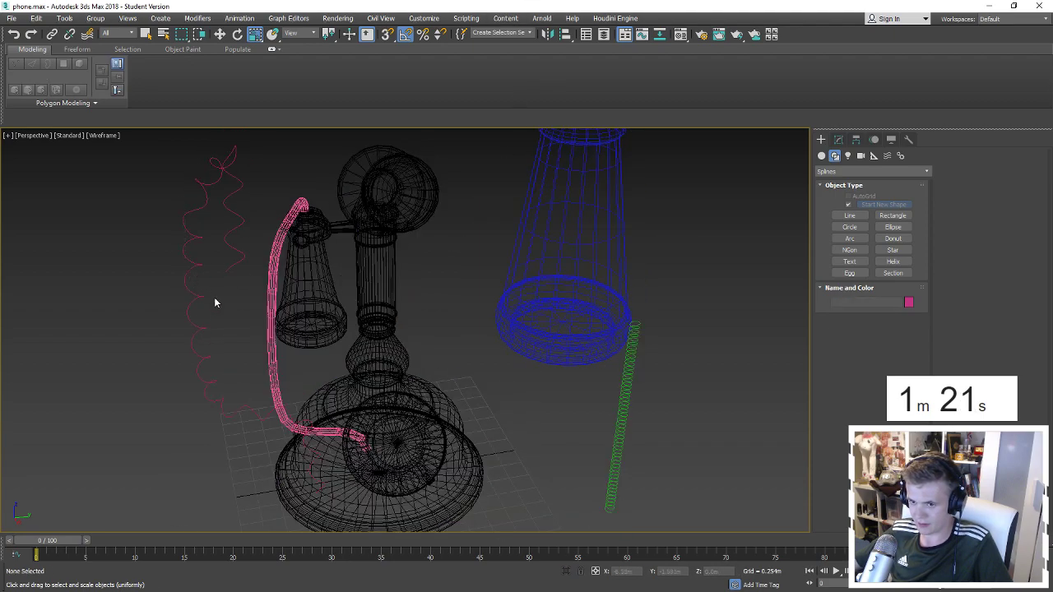
pyautogui.moveTo(291, 313); pyautogui.dragTo(293, 311)
pyautogui.keyDown('ctrl'); pyautogui.moveTo(699, 404); pyautogui.dragTo(607, 454); pyautogui.keyUp('ctrl')
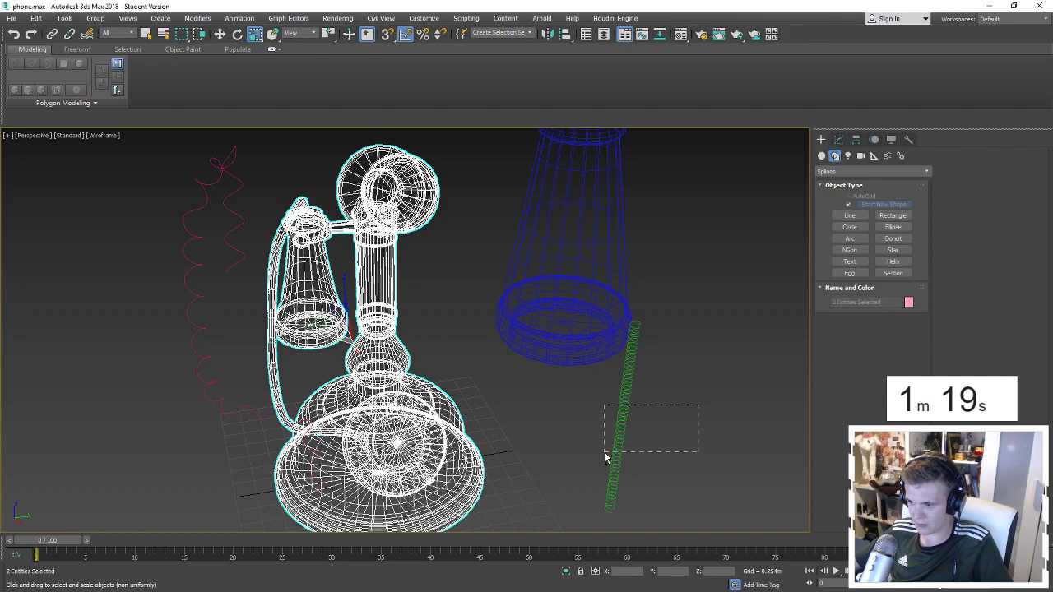
pyautogui.hotkey('alt', 'q')
pyautogui.moveTo(499, 470); pyautogui.dragTo(512, 435, button='middle')
pyautogui.click(511, 433)
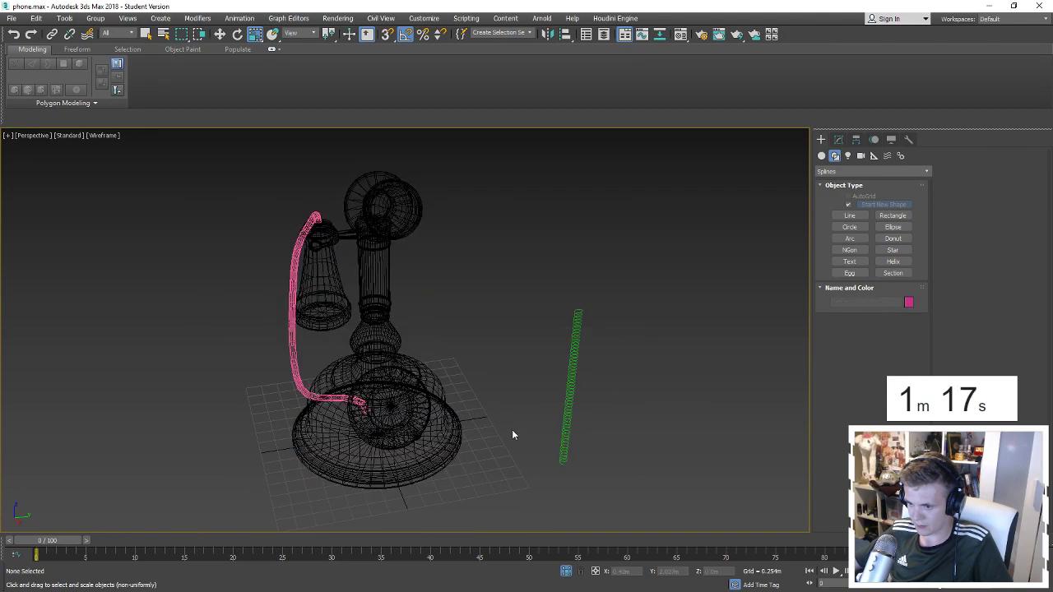
pyautogui.click(566, 412)
# Apply PathDeform (WSM) to the helix with the cord spline Shape001 as its path.
pyautogui.click(838, 139)
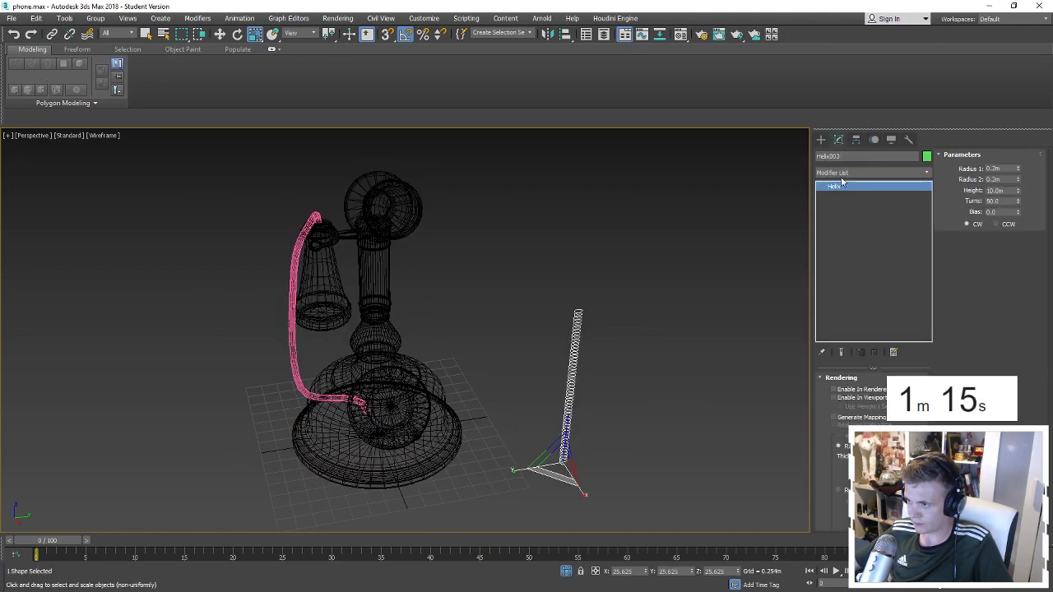
pyautogui.click(872, 170)
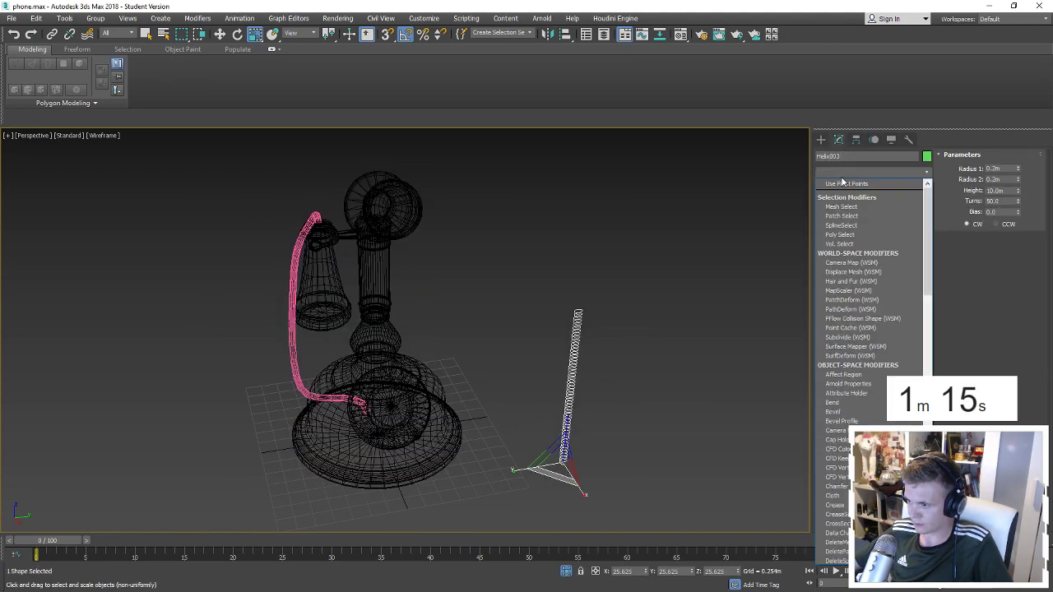
pyautogui.click(867, 310)
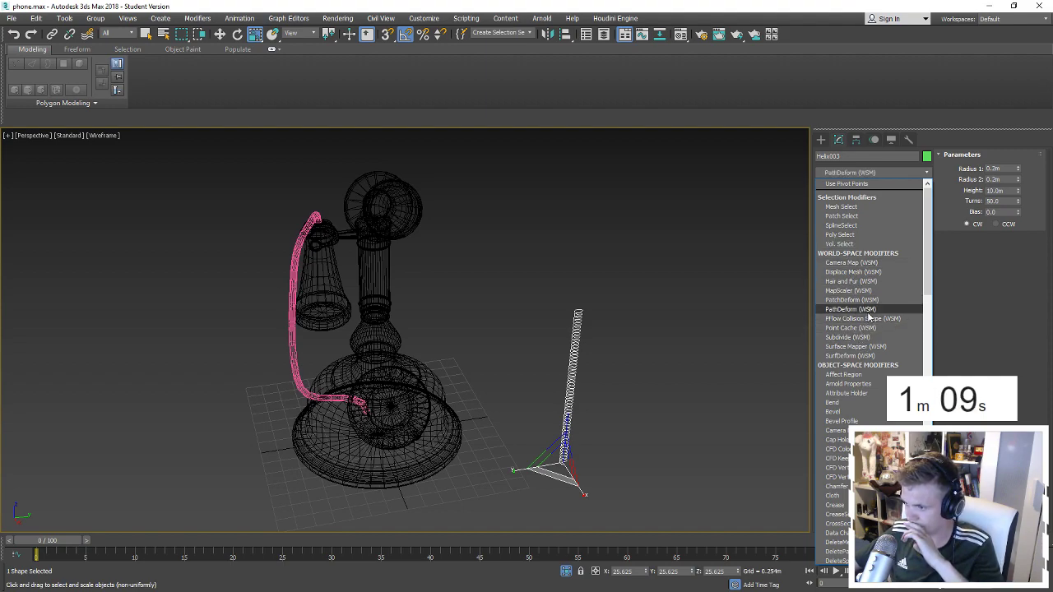
pyautogui.click(870, 409)
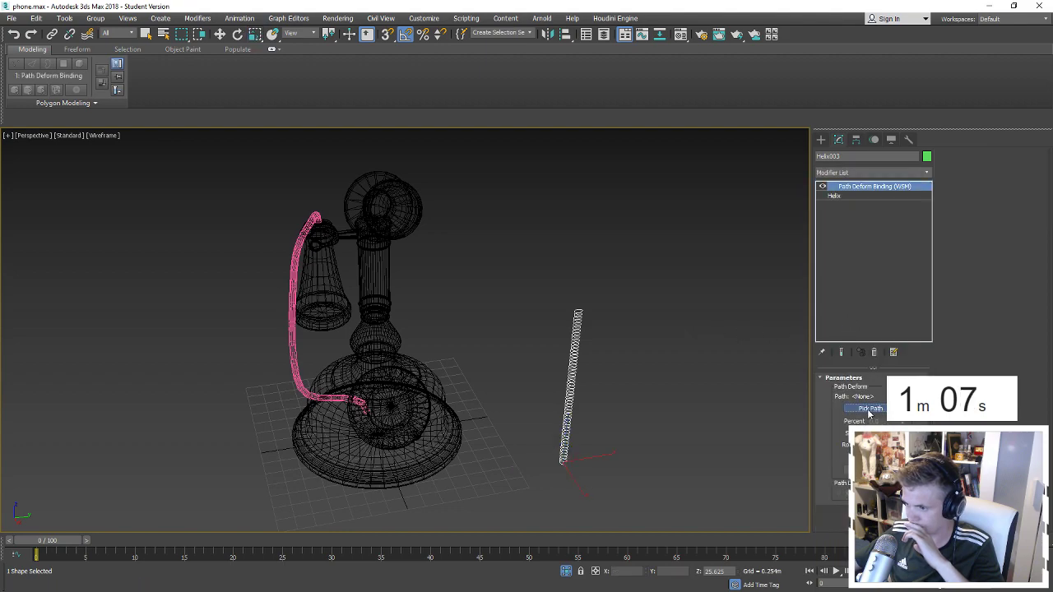
pyautogui.click(293, 329)
pyautogui.press('w')
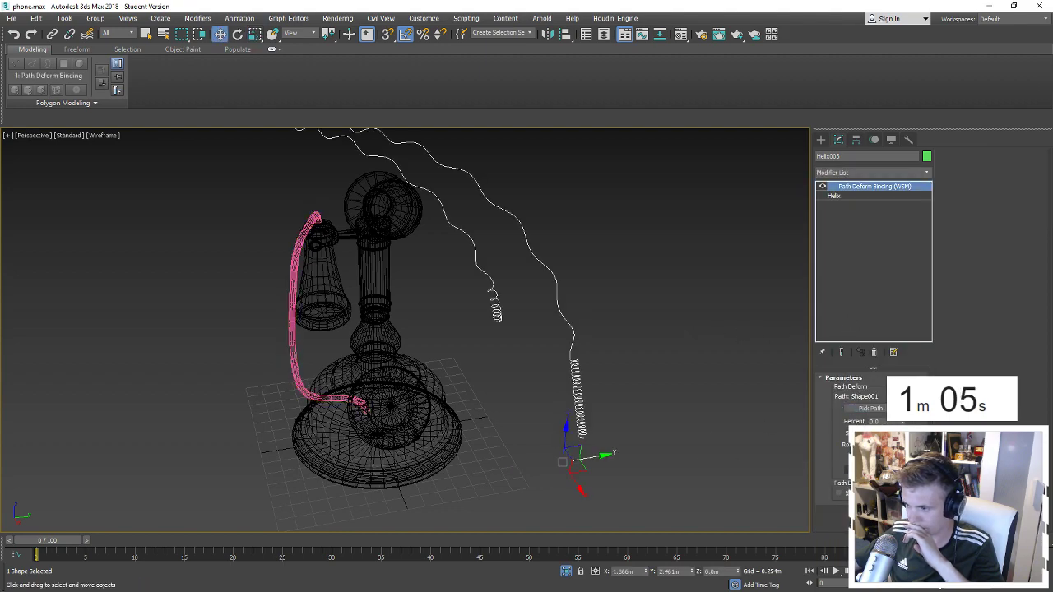
pyautogui.click(872, 505)
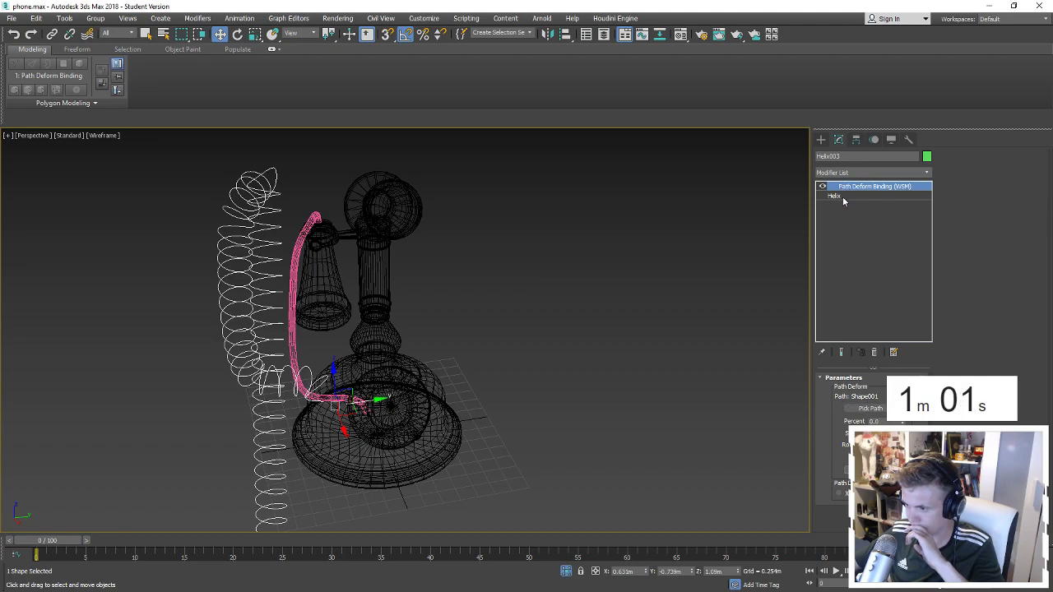
# Slide the coil along the cord path and switch the Path Deform axis.
pyautogui.moveTo(902, 424); pyautogui.dragTo(902, 419)
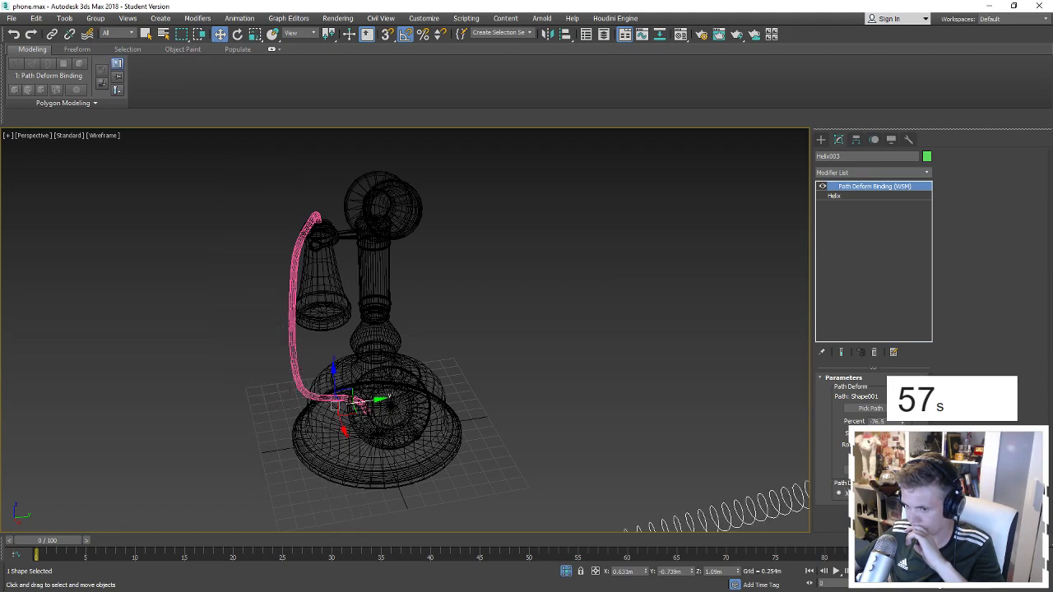
pyautogui.scroll(-3, 677, 425)
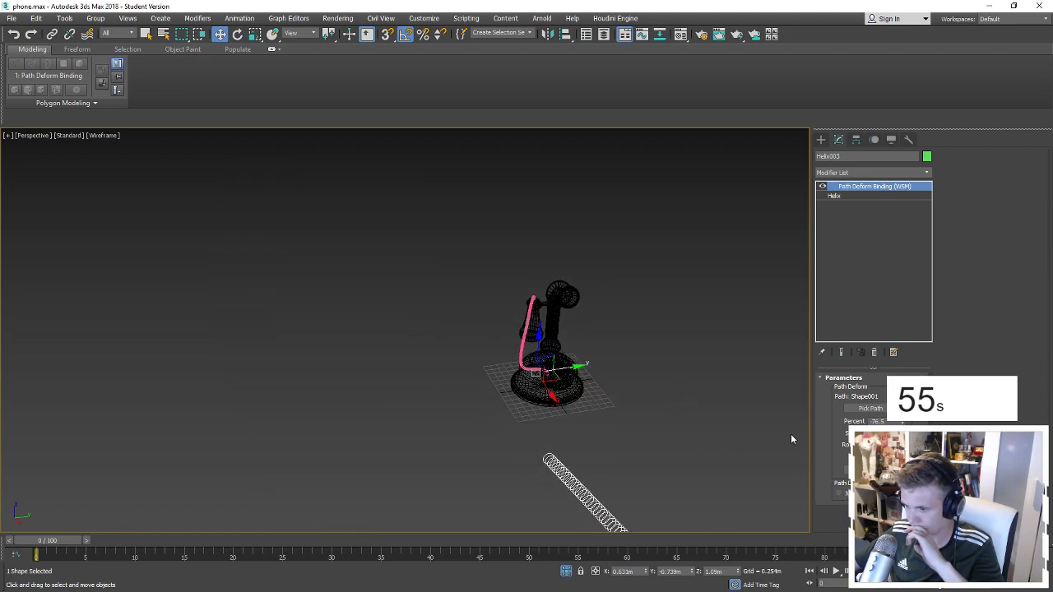
pyautogui.click(838, 492)
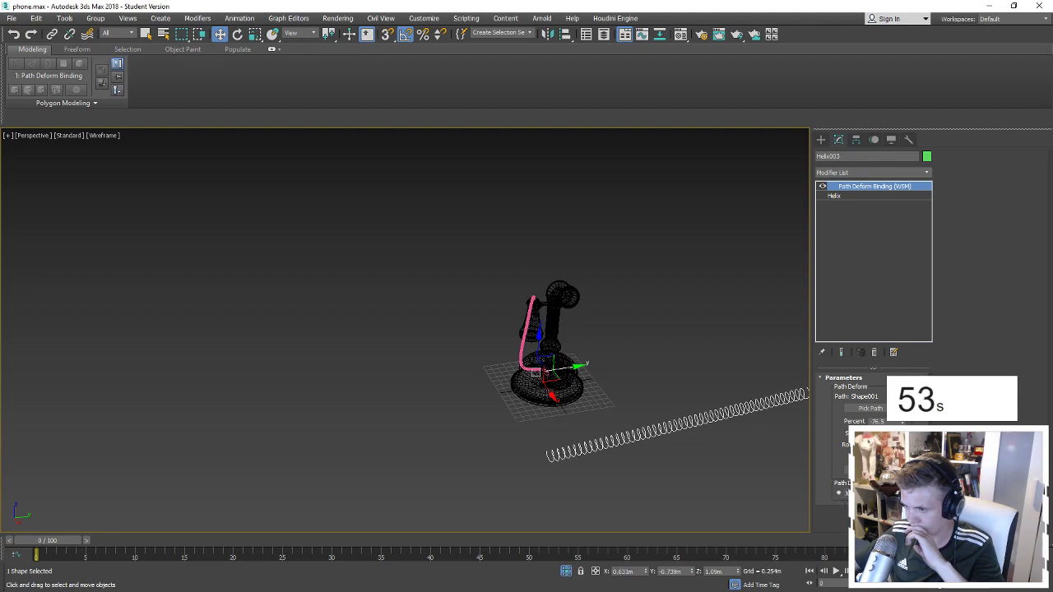
pyautogui.keyDown('alt'); pyautogui.moveTo(674, 444); pyautogui.dragTo(723, 458, button='middle'); pyautogui.keyUp('alt')
pyautogui.scroll(5, 723, 458)
pyautogui.moveTo(493, 386)
pyautogui.keyDown('alt'); pyautogui.mouseDown(button='middle')
pyautogui.moveTo(448, 367)
pyautogui.moveTo(456, 370)
pyautogui.mouseUp(button='middle'); pyautogui.keyUp('alt')
# Push the coil's Percent to about 115 and orbit to inspect it on the cord.
pyautogui.moveTo(902, 423); pyautogui.dragTo(902, 421)
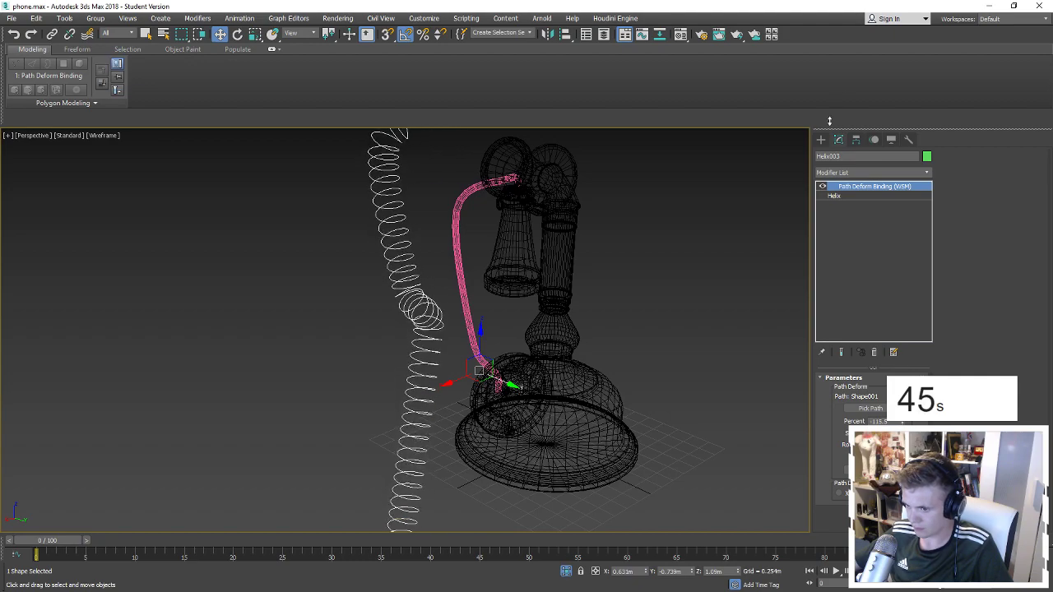
pyautogui.moveTo(902, 421); pyautogui.dragTo(902, 421)
pyautogui.keyDown('alt'); pyautogui.moveTo(672, 410); pyautogui.dragTo(642, 387, button='middle'); pyautogui.keyUp('alt')
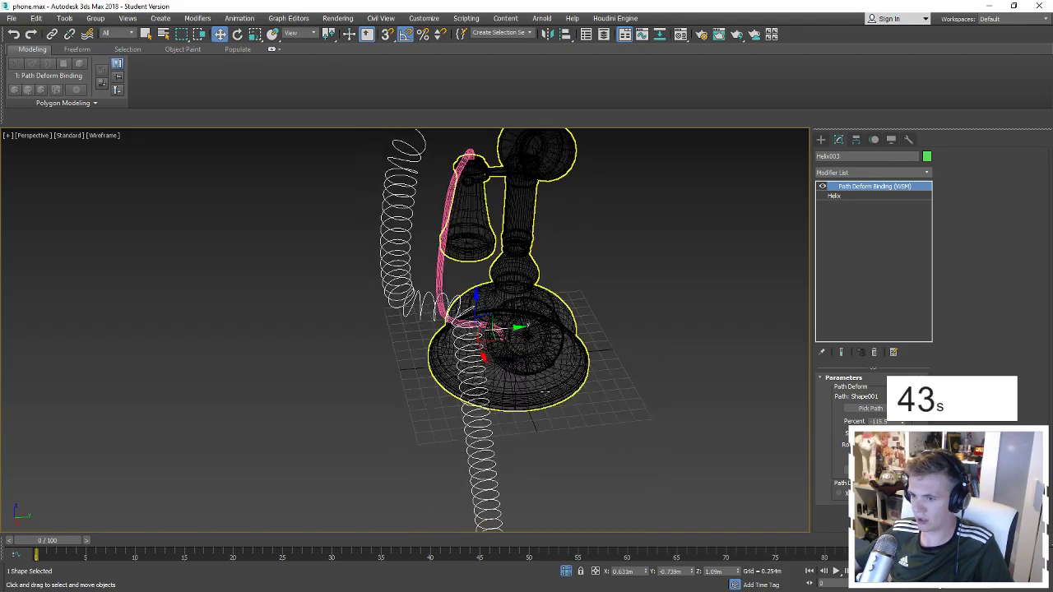
pyautogui.moveTo(518, 412)
pyautogui.keyDown('alt'); pyautogui.mouseDown(button='middle')
pyautogui.moveTo(609, 421)
pyautogui.moveTo(432, 329)
pyautogui.mouseUp(button='middle'); pyautogui.keyUp('alt')
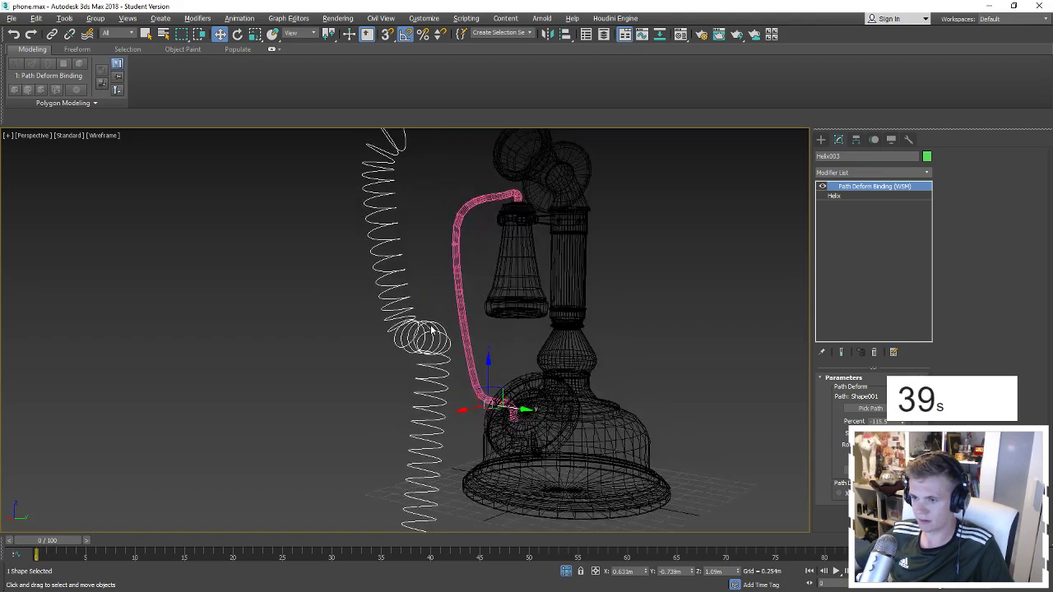
pyautogui.scroll(-5, 432, 329)
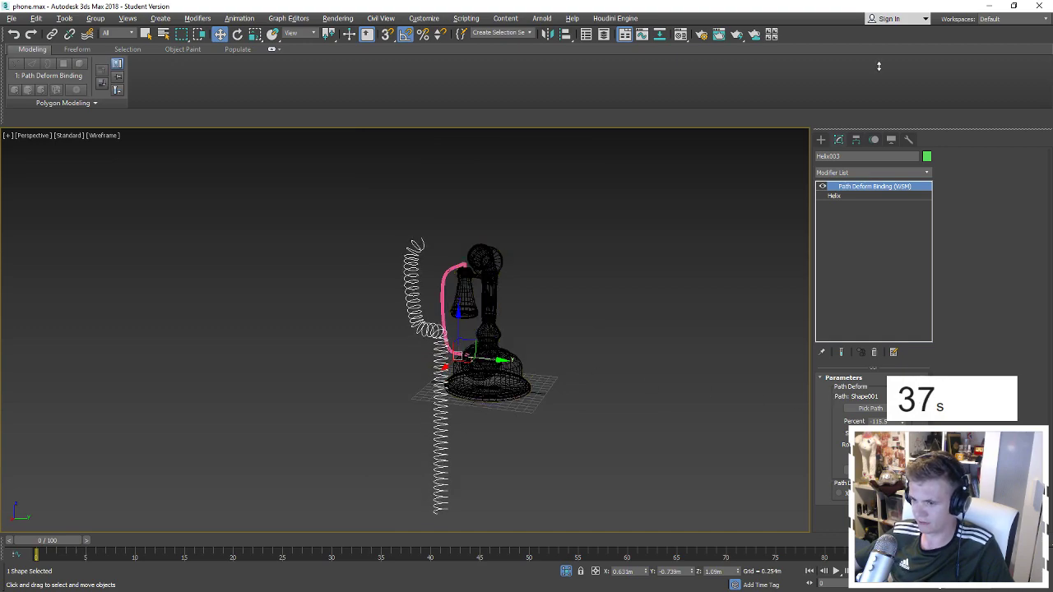
pyautogui.scroll(3, 505, 315)
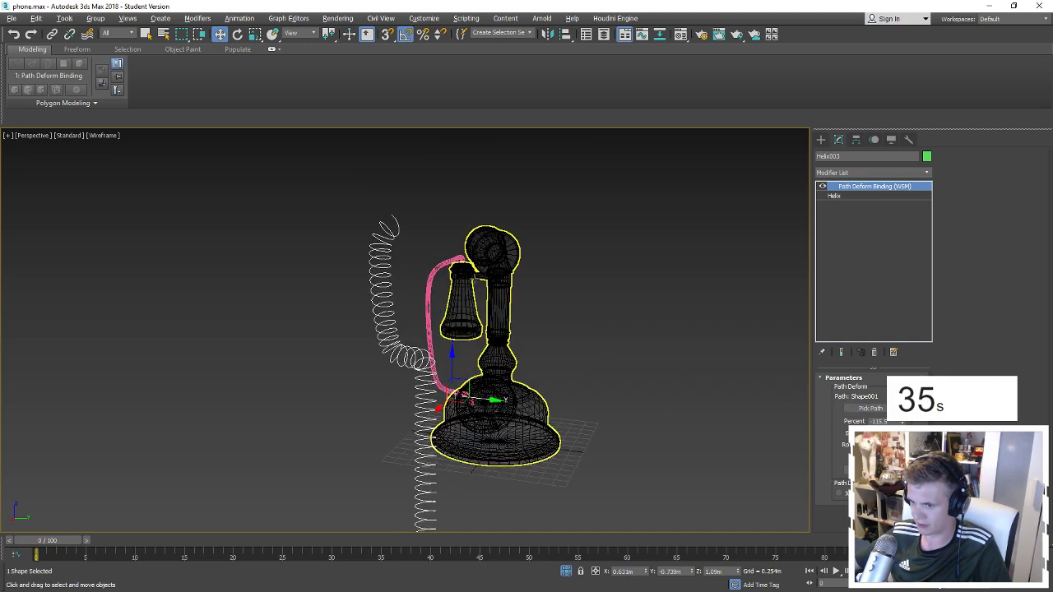
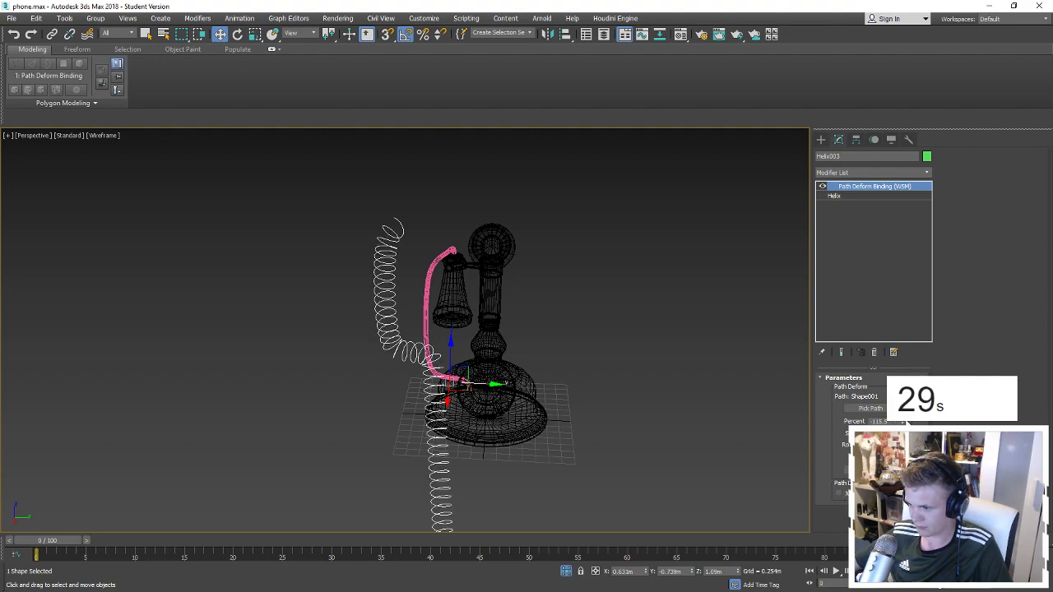
# Reset the helix's path Percent and set it to 35.
pyautogui.rightClick(902, 421)
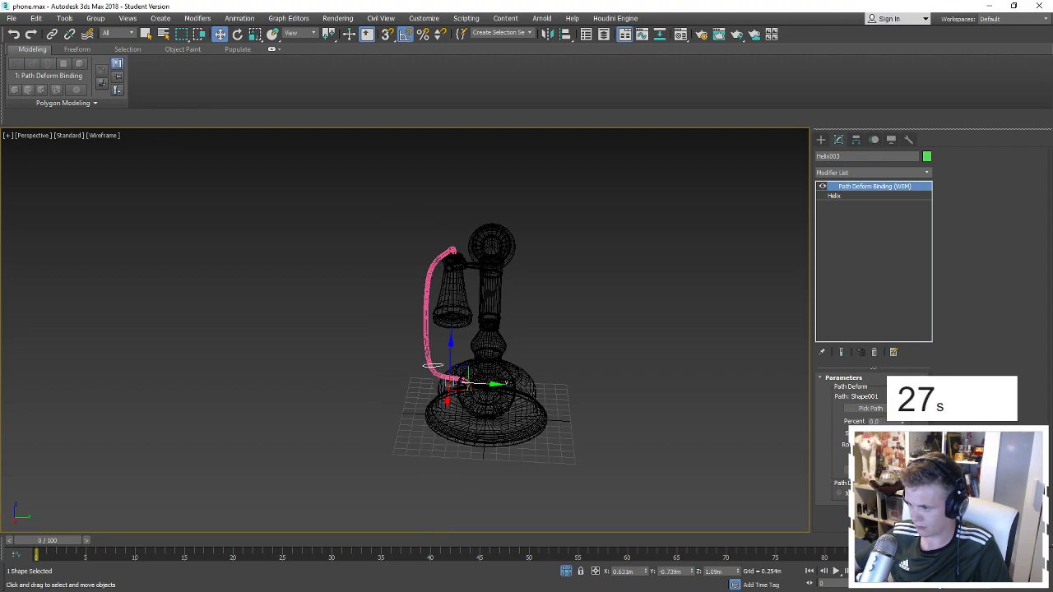
pyautogui.write('35')
pyautogui.press('Return')
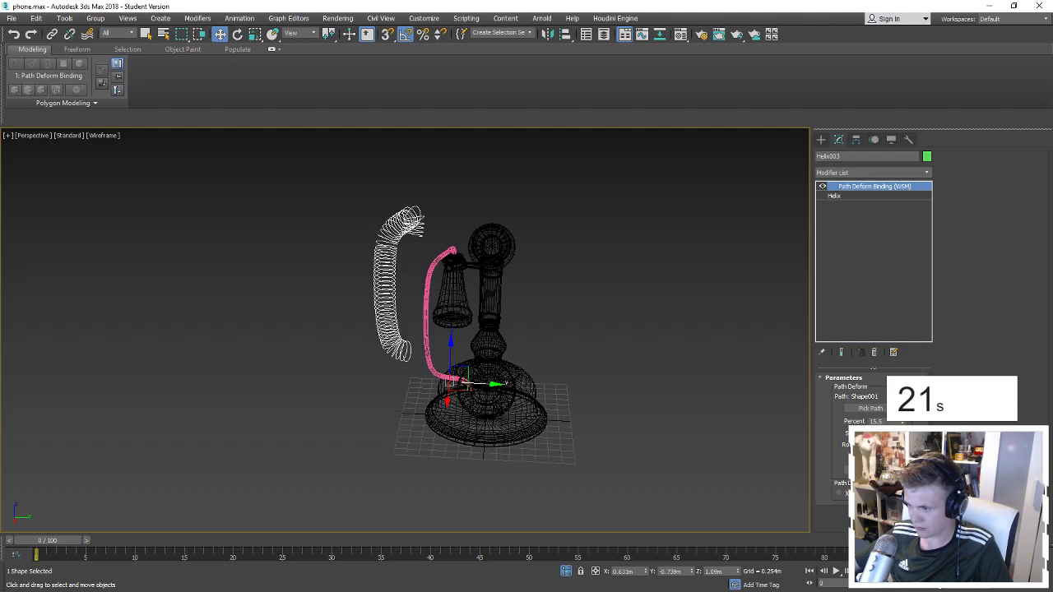
# Move the helix down toward the phone base and turn on vertex snapping.
pyautogui.scroll(2, 384, 362)
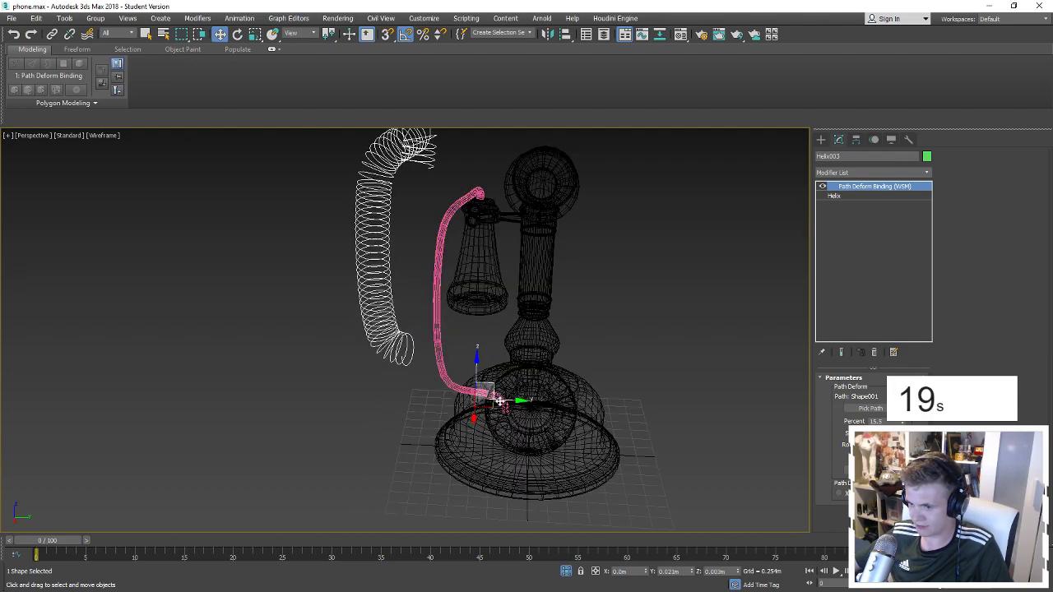
pyautogui.moveTo(457, 316)
pyautogui.mouseDown()
pyautogui.moveTo(527, 397)
pyautogui.moveTo(727, 323)
pyautogui.mouseUp()
pyautogui.press('s')
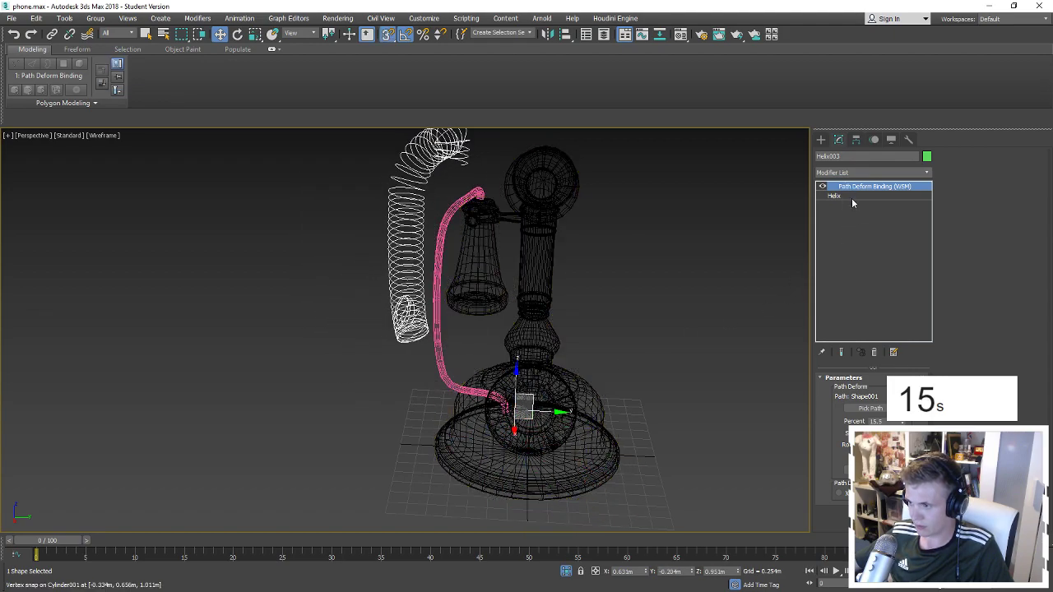
# Remove the Path Deform Binding and delete the straightened helix.
pyautogui.rightClick(858, 190)
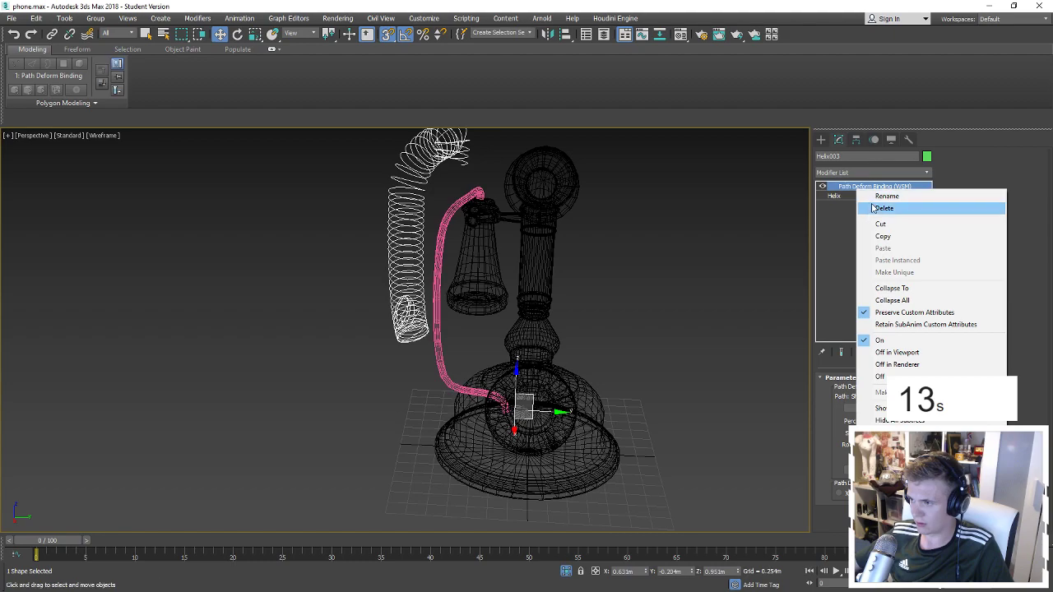
pyautogui.click(867, 207)
pyautogui.click(683, 262)
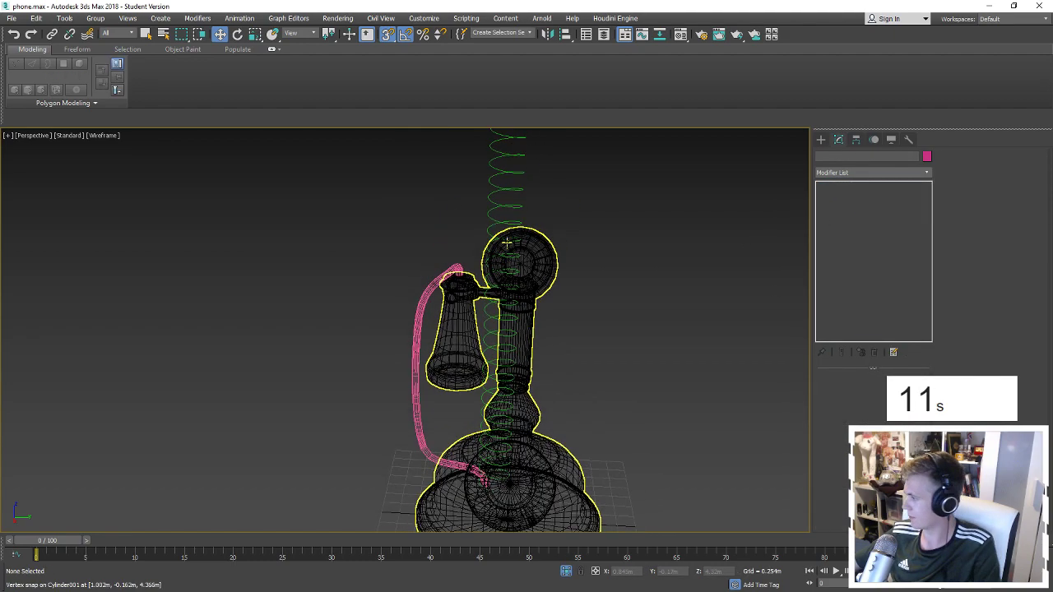
pyautogui.keyDown('alt'); pyautogui.moveTo(567, 247); pyautogui.dragTo(557, 174, button='middle'); pyautogui.keyUp('alt')
pyautogui.moveTo(611, 156); pyautogui.dragTo(489, 179)
pyautogui.press('Delete')
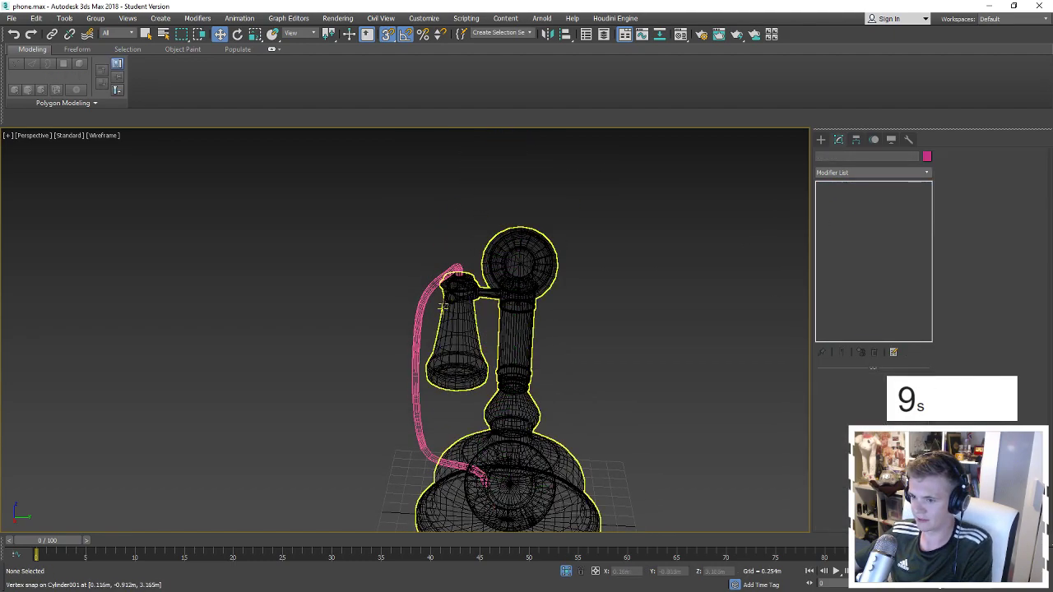
# Make the pink phone cord's object colour black.
pyautogui.click(425, 290)
pyautogui.hotkey('ctrl', 'v')
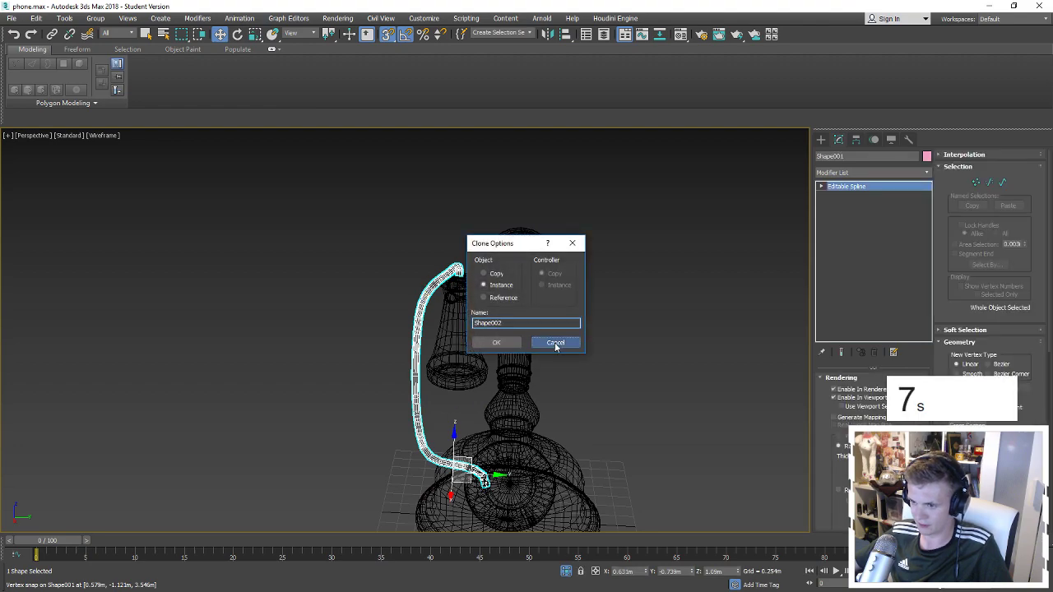
pyautogui.click(550, 344)
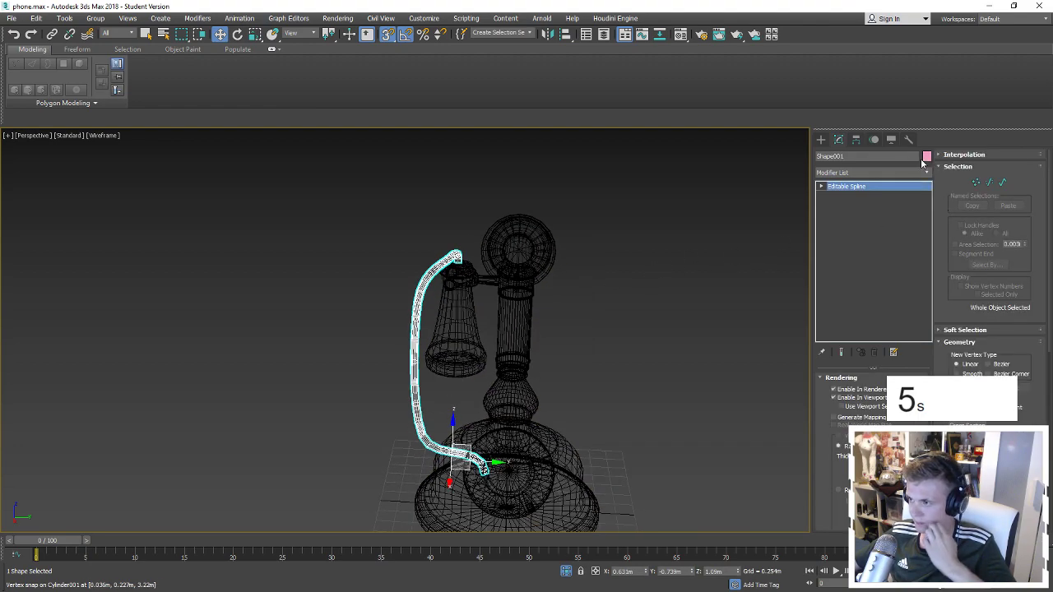
pyautogui.click(927, 156)
pyautogui.click(611, 326)
pyautogui.click(580, 361)
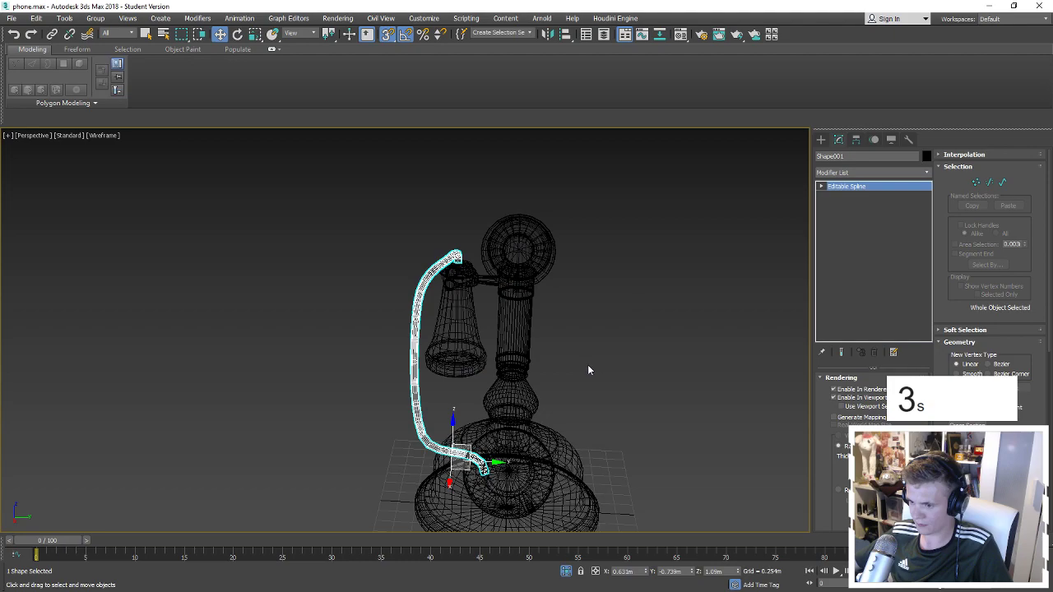
pyautogui.press('m')
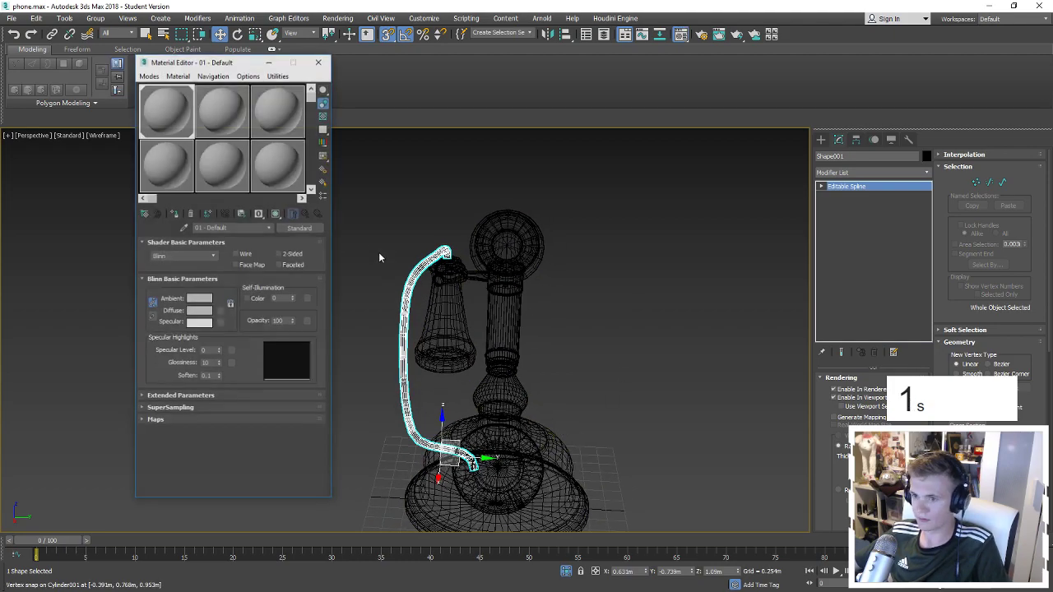
pyautogui.click(316, 67)
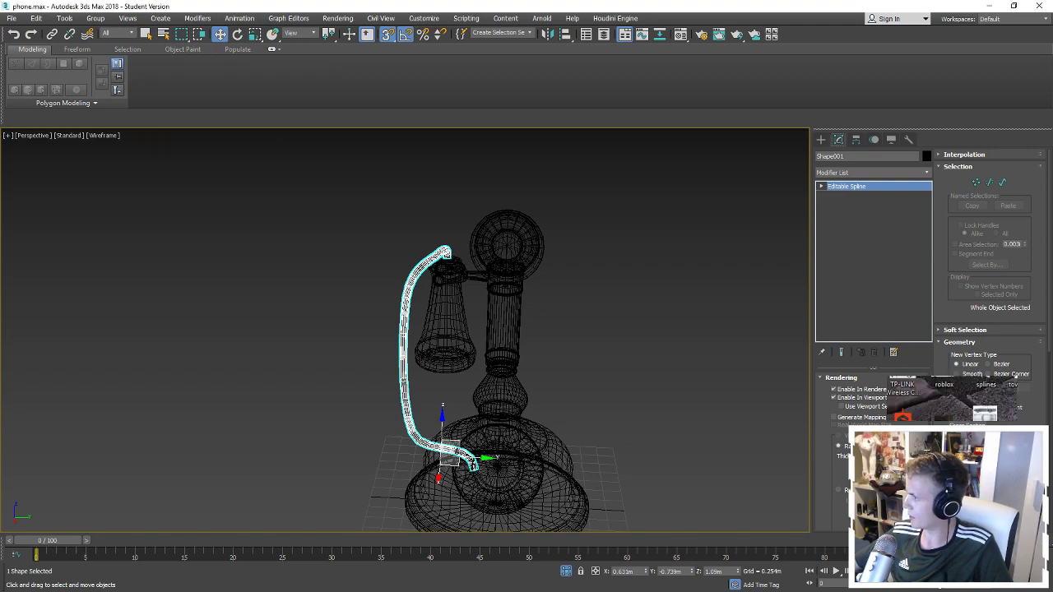
pyautogui.moveTo(611, 348); pyautogui.dragTo(610, 283, button='middle')
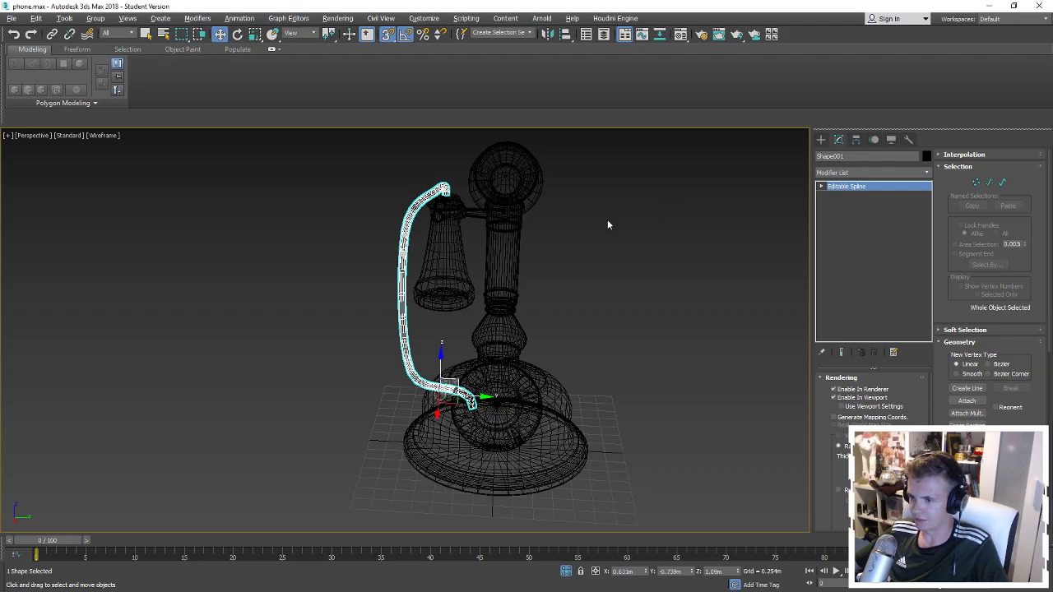
# Switch to Edged Faces and attach the cord to the phone's editable poly Cylinder001.
pyautogui.press('F3')
pyautogui.moveTo(607, 220)
pyautogui.keyDown('alt'); pyautogui.mouseDown(button='middle')
pyautogui.moveTo(571, 270)
pyautogui.moveTo(557, 267)
pyautogui.mouseUp(button='middle'); pyautogui.keyUp('alt')
pyautogui.click(568, 271)
pyautogui.click(493, 386)
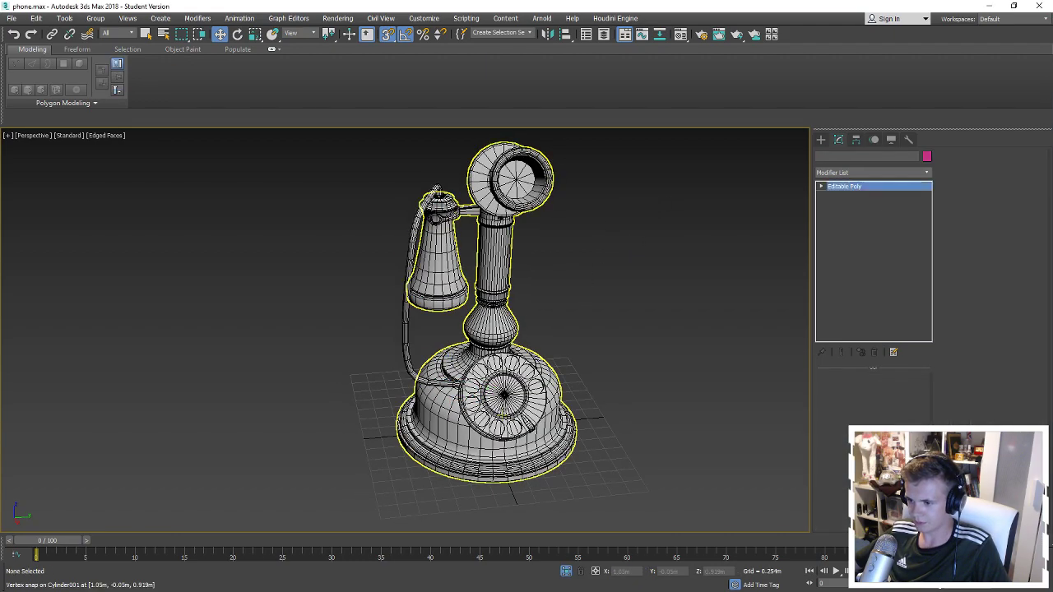
pyautogui.rightClick(499, 407)
pyautogui.click(482, 318)
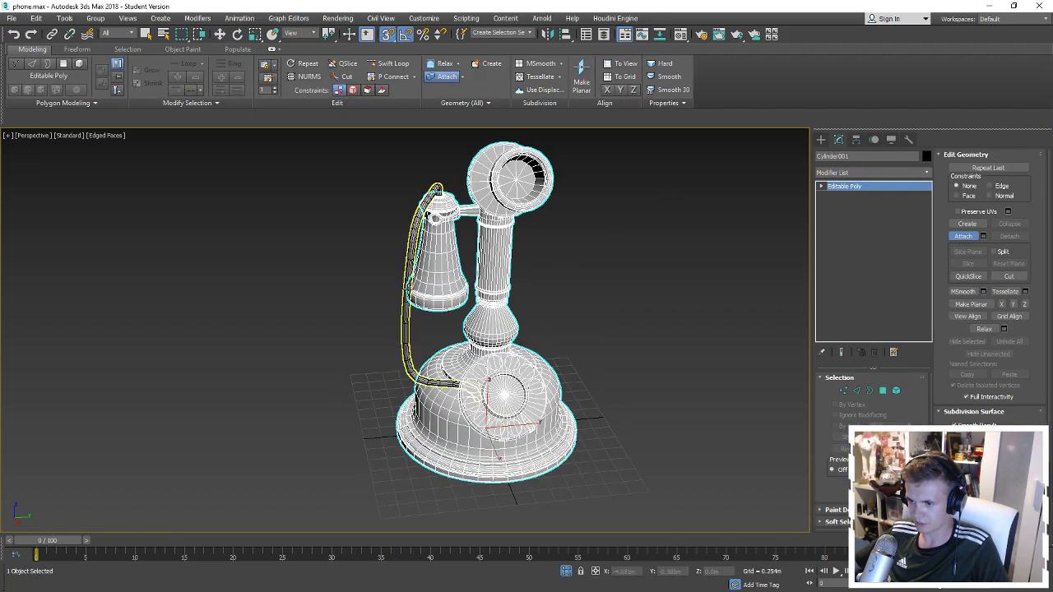
pyautogui.click(412, 271)
# Reselect the combined phone mesh and bring up the File menu.
pyautogui.moveTo(610, 313)
pyautogui.keyDown('alt'); pyautogui.mouseDown(button='middle')
pyautogui.moveTo(602, 305)
pyautogui.moveTo(625, 316)
pyautogui.moveTo(639, 380)
pyautogui.moveTo(610, 398)
pyautogui.mouseUp(button='middle'); pyautogui.keyUp('alt')
pyautogui.click(639, 380)
pyautogui.click(531, 422)
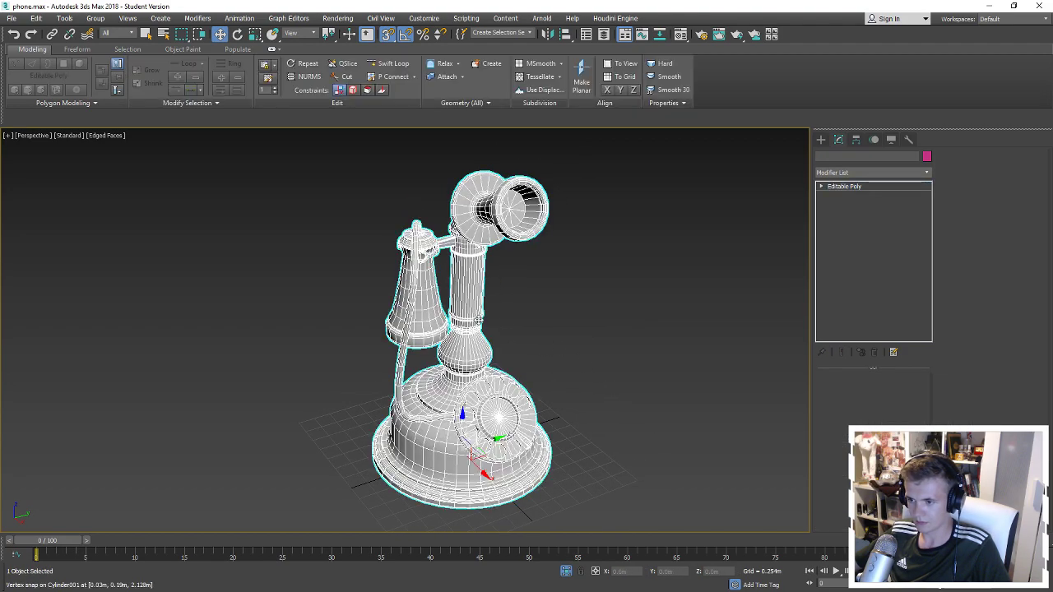
pyautogui.keyDown('alt'); pyautogui.moveTo(531, 422); pyautogui.dragTo(376, 313, button='middle'); pyautogui.keyUp('alt')
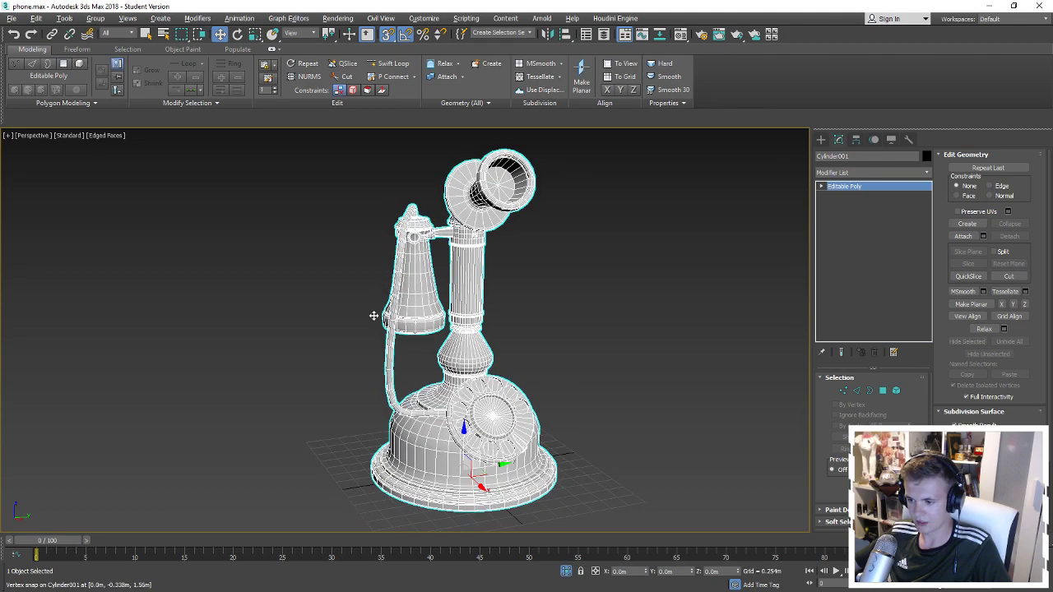
pyautogui.click(11, 18)
pyautogui.moveTo(23, 181)
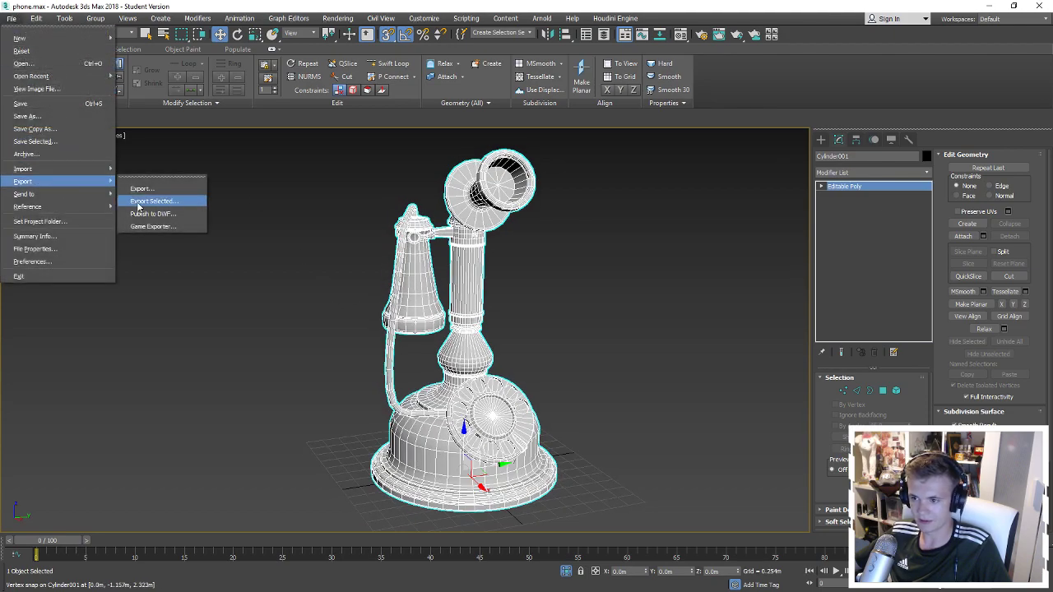
# Export Selected the phone to the Desktop as an FBX file named 'phone'.
pyautogui.click(141, 194)
pyautogui.click(247, 154)
pyautogui.click(346, 553)
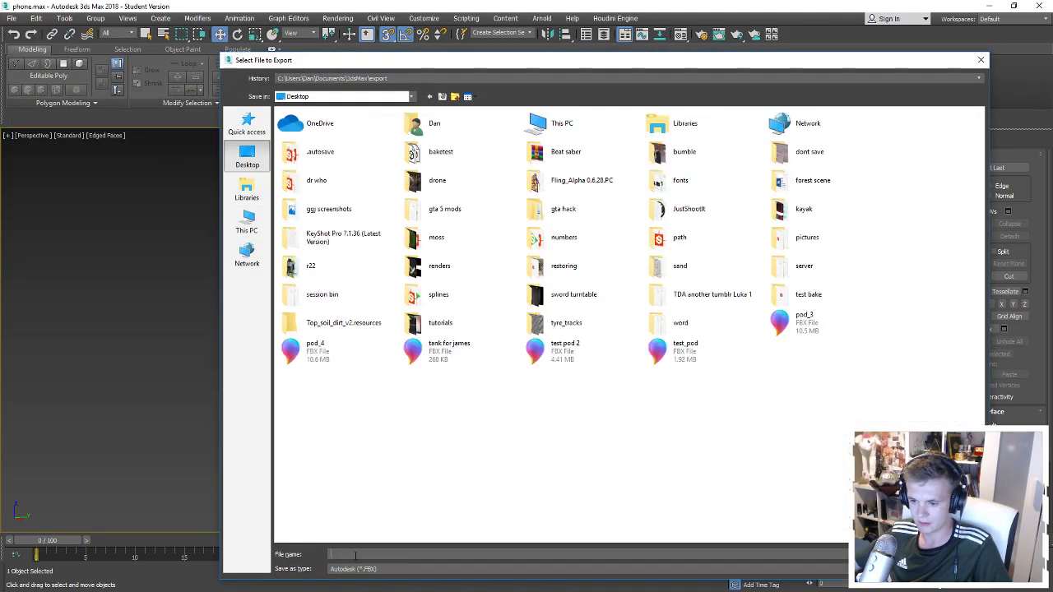
pyautogui.write('phone')
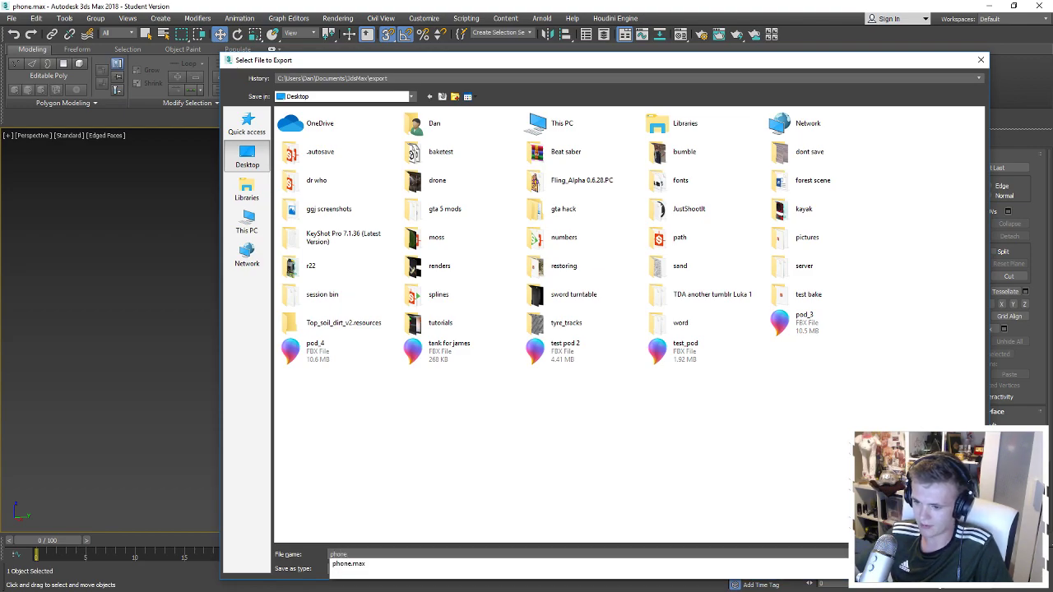
pyautogui.click(507, 459)
pyautogui.press('Return')
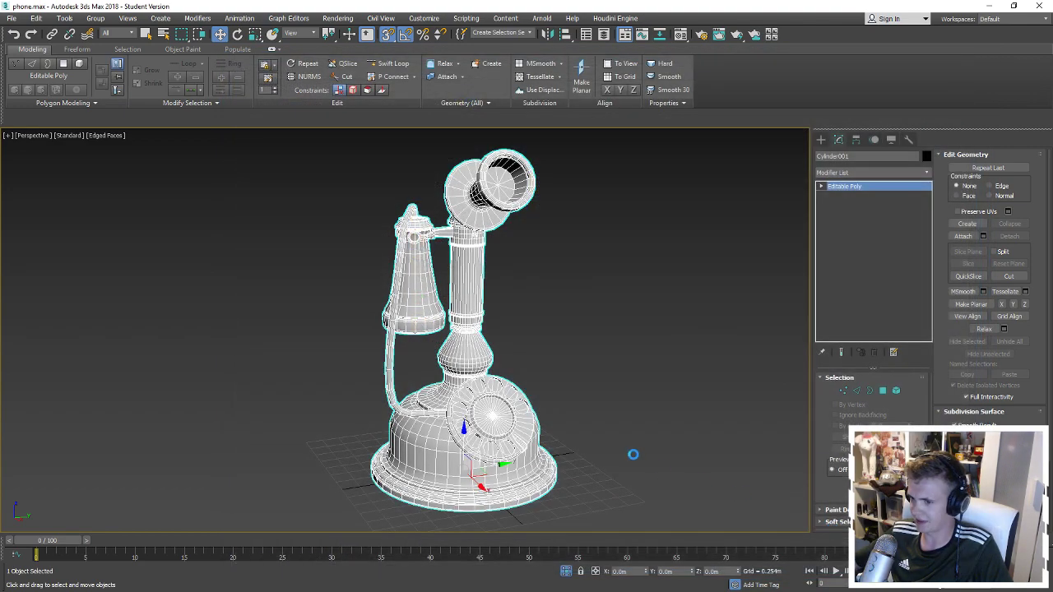